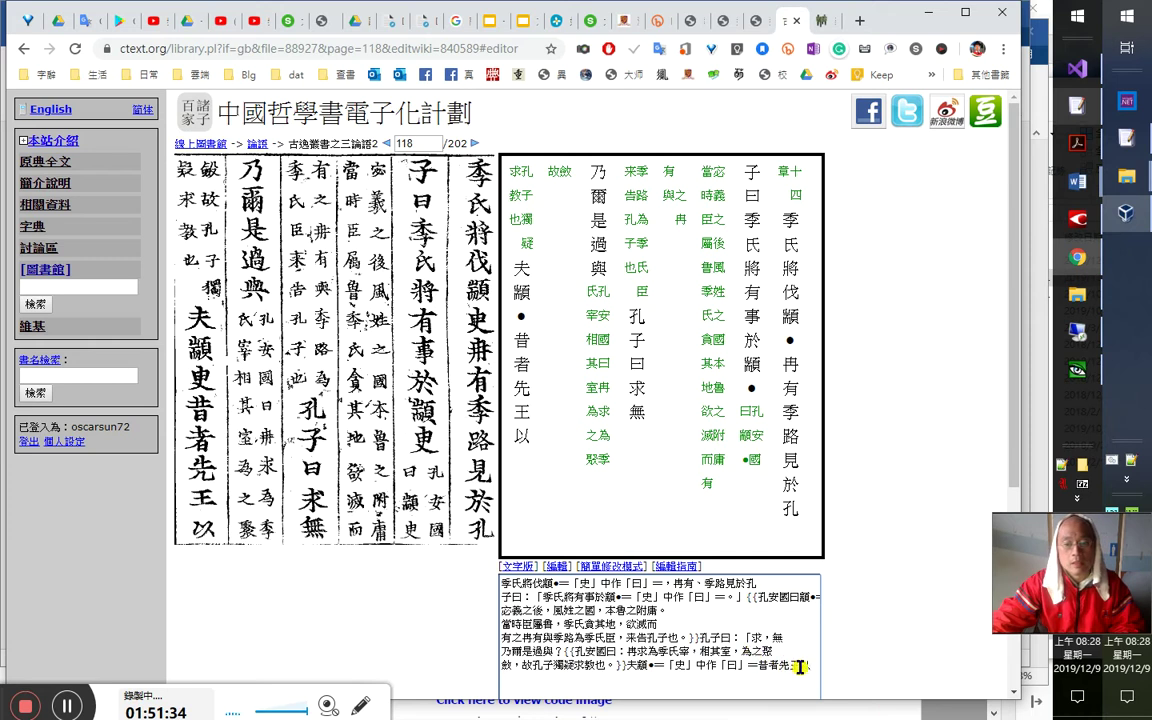
Check the end of the page 118 transcription and save the edit
{"action": "left_click_drag", "start_coordinate": [800, 667], "coordinate": [818, 676]}
{"action": "left_click", "coordinate": [657, 670]}
{"action": "scroll", "coordinate": [657, 670], "scroll_direction": "down", "scroll_amount": 3}
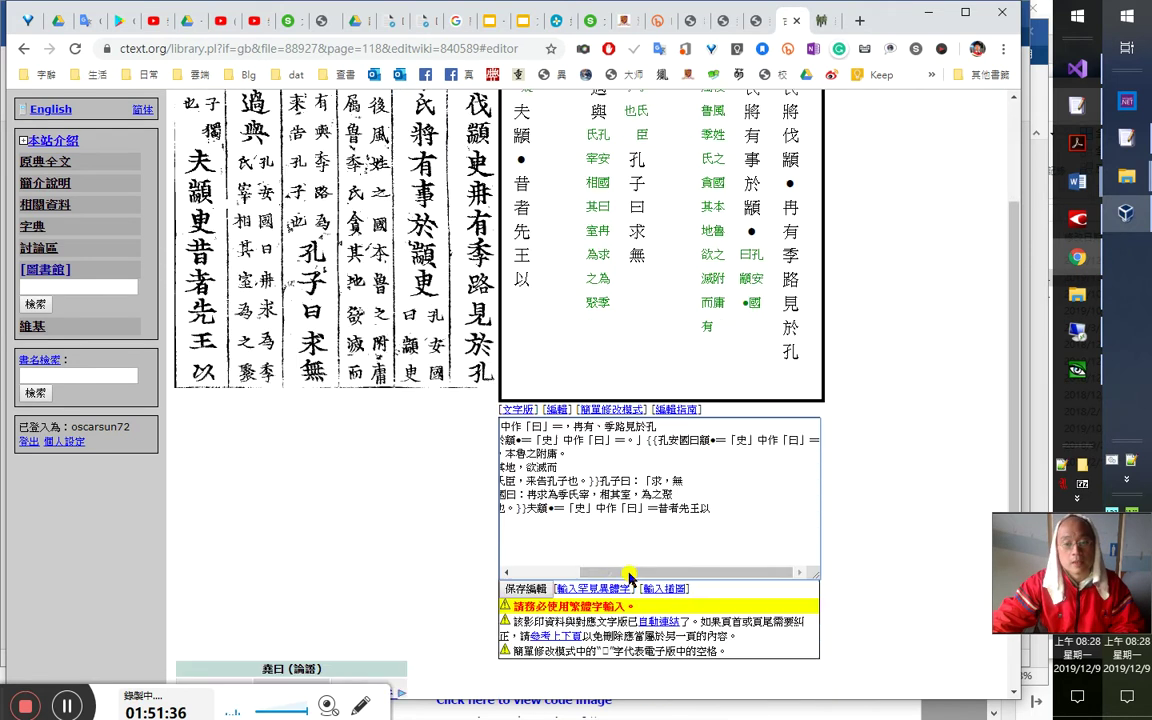
{"action": "left_click", "coordinate": [526, 587]}
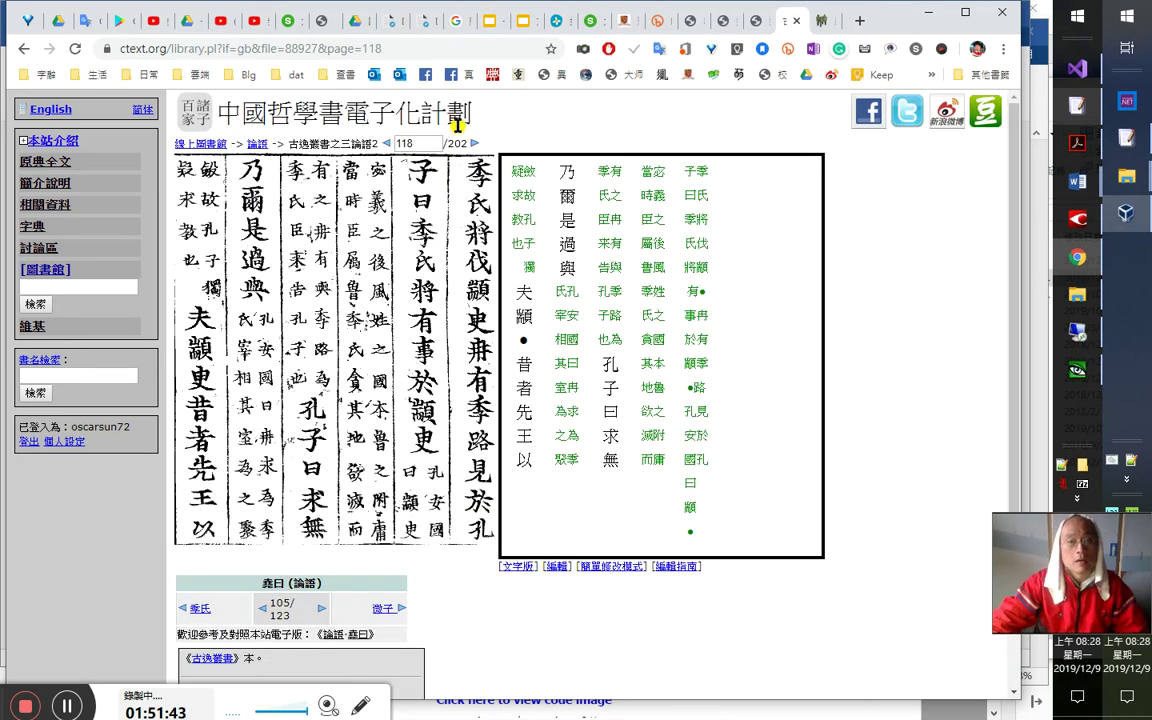
Reopen the page 118 transcription in simple edit mode and look over its markup beside the scan
{"action": "left_click", "coordinate": [610, 567]}
{"action": "scroll", "coordinate": [540, 453], "scroll_direction": "up", "scroll_amount": 3}
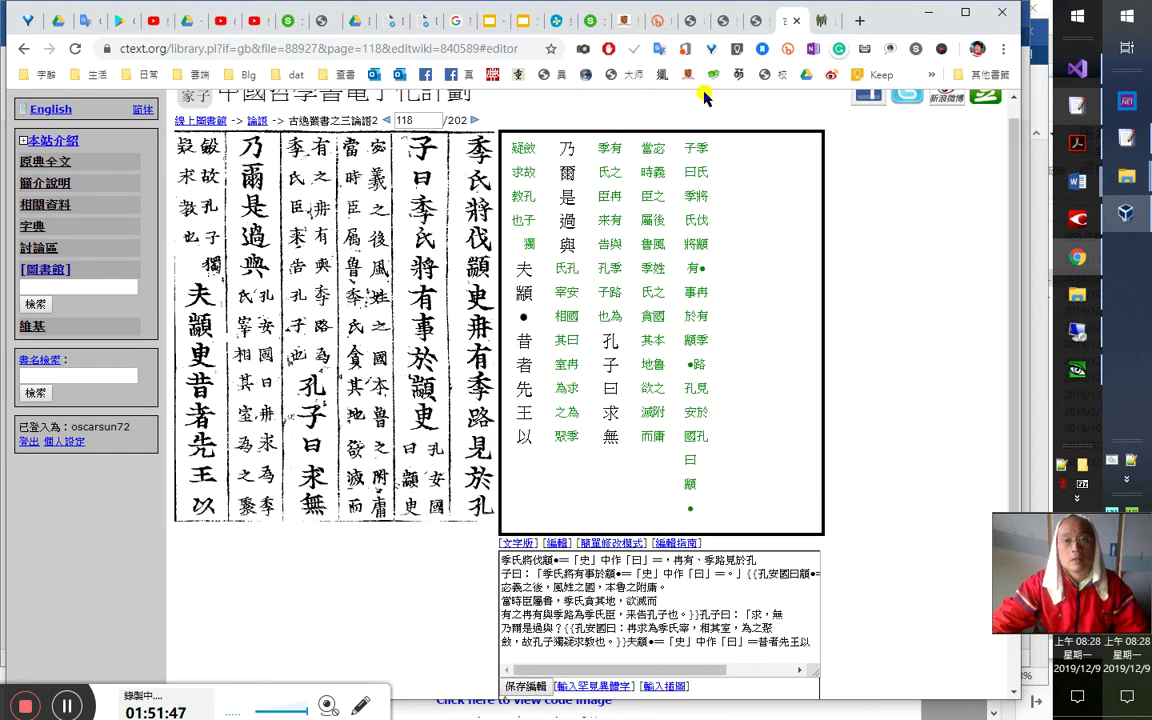
{"action": "left_click", "coordinate": [765, 27]}
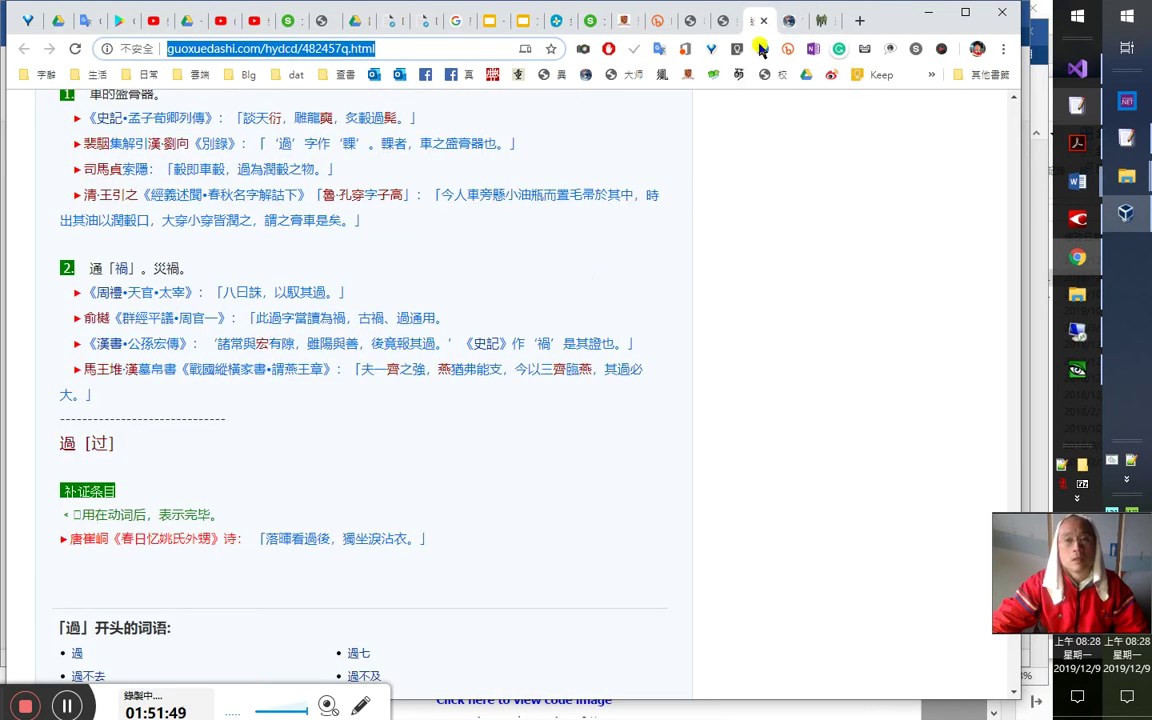
{"action": "left_click", "coordinate": [787, 30]}
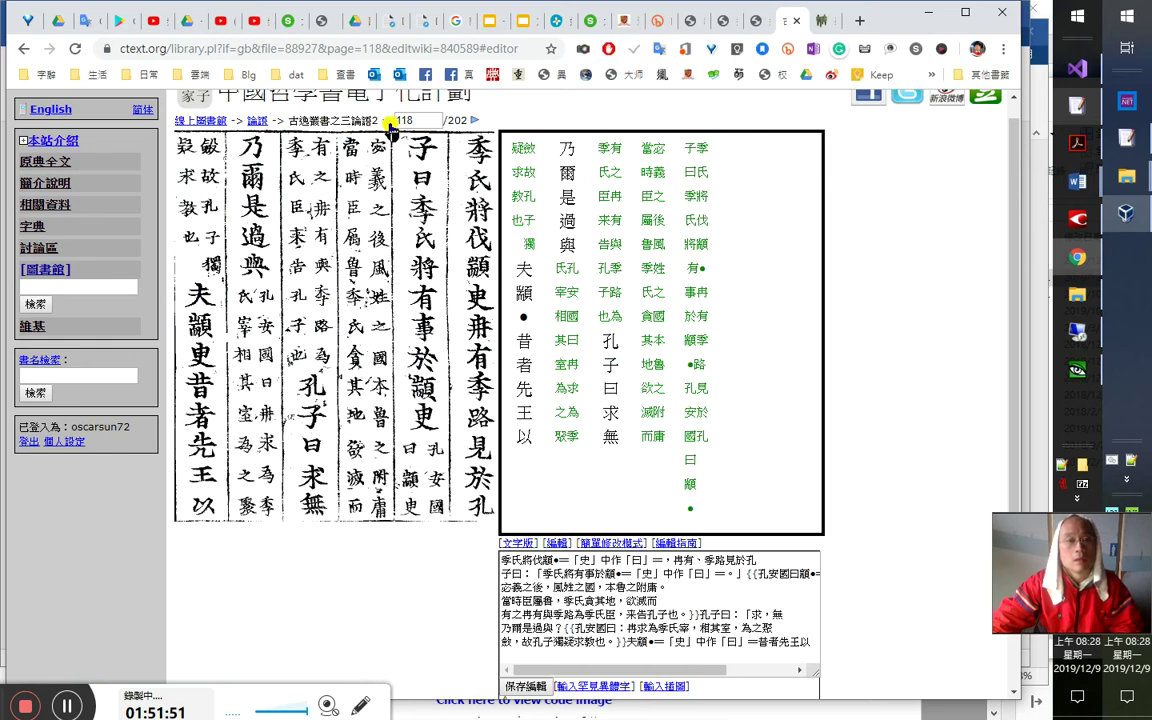
Open page 117 in simple edit mode and complete the annotation after 何晏集解 as {{九十四章}}<p>
{"action": "left_click", "coordinate": [352, 117]}
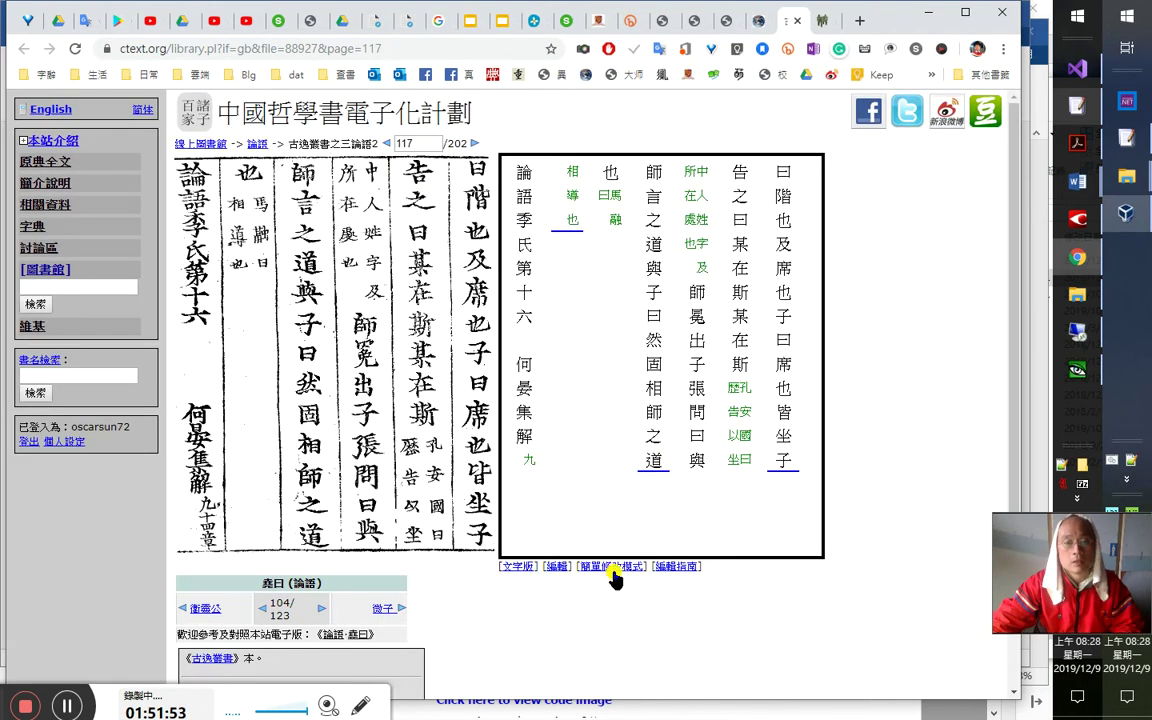
{"action": "left_click", "coordinate": [611, 568]}
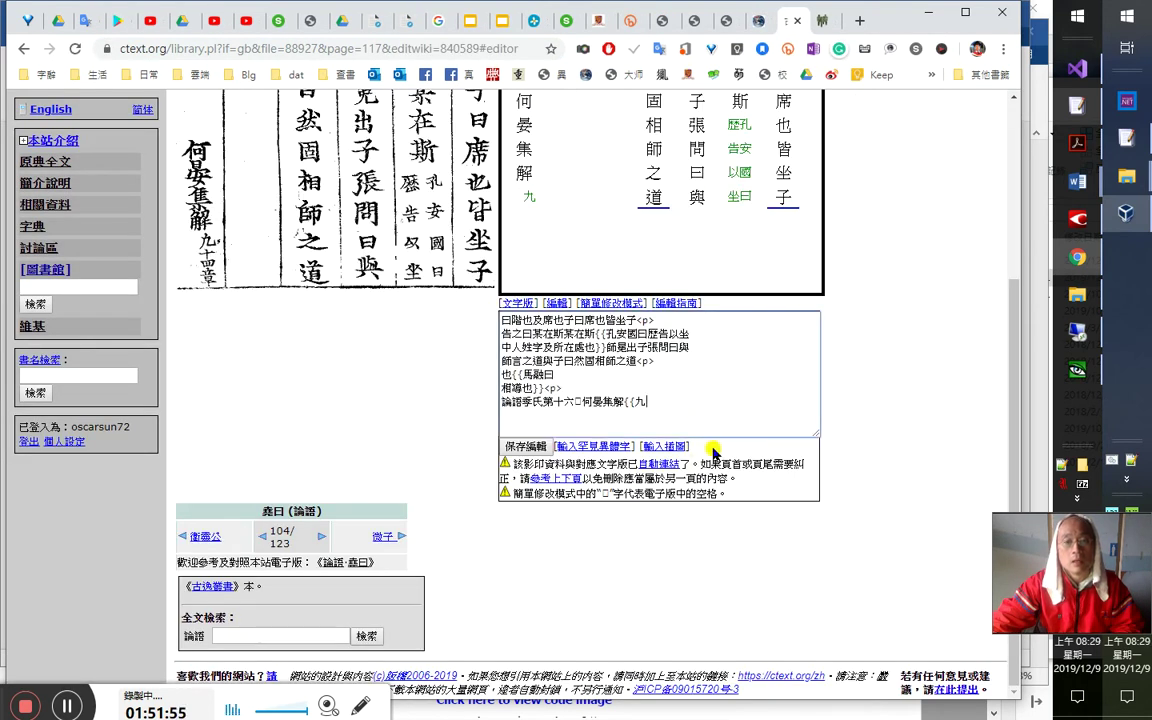
{"action": "scroll", "coordinate": [665, 514], "scroll_direction": "up", "scroll_amount": 2}
{"action": "type", "text": "十四章"}
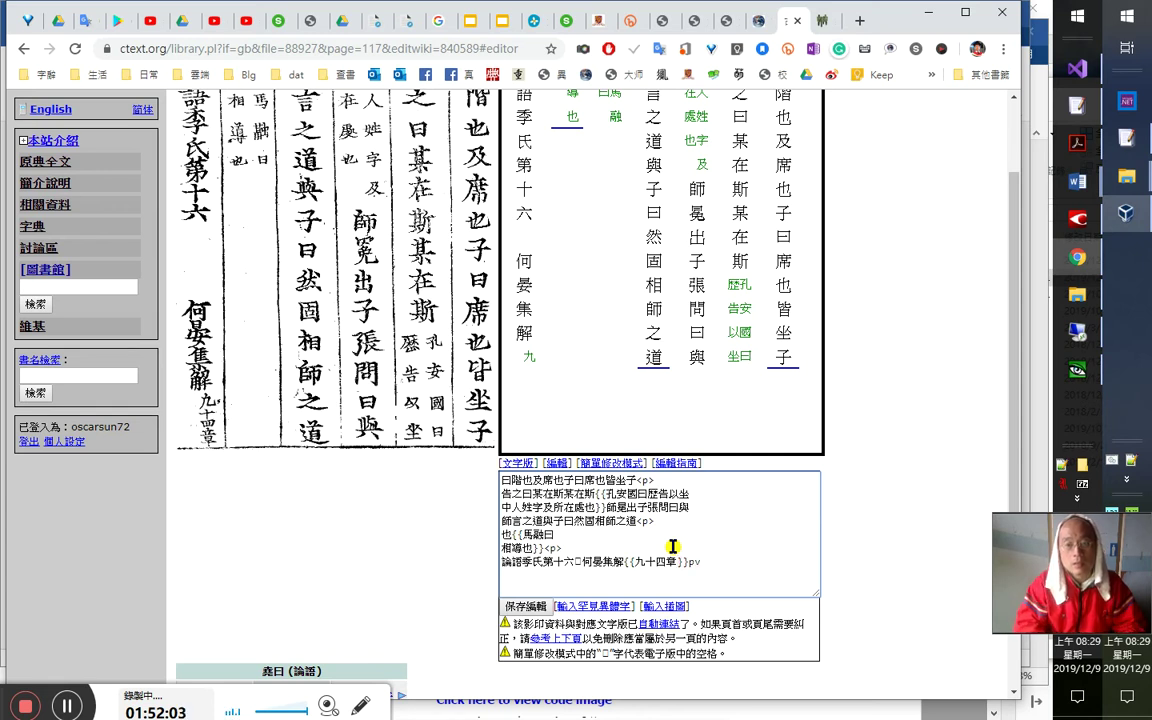
{"action": "type", "text": "}}<p>"}
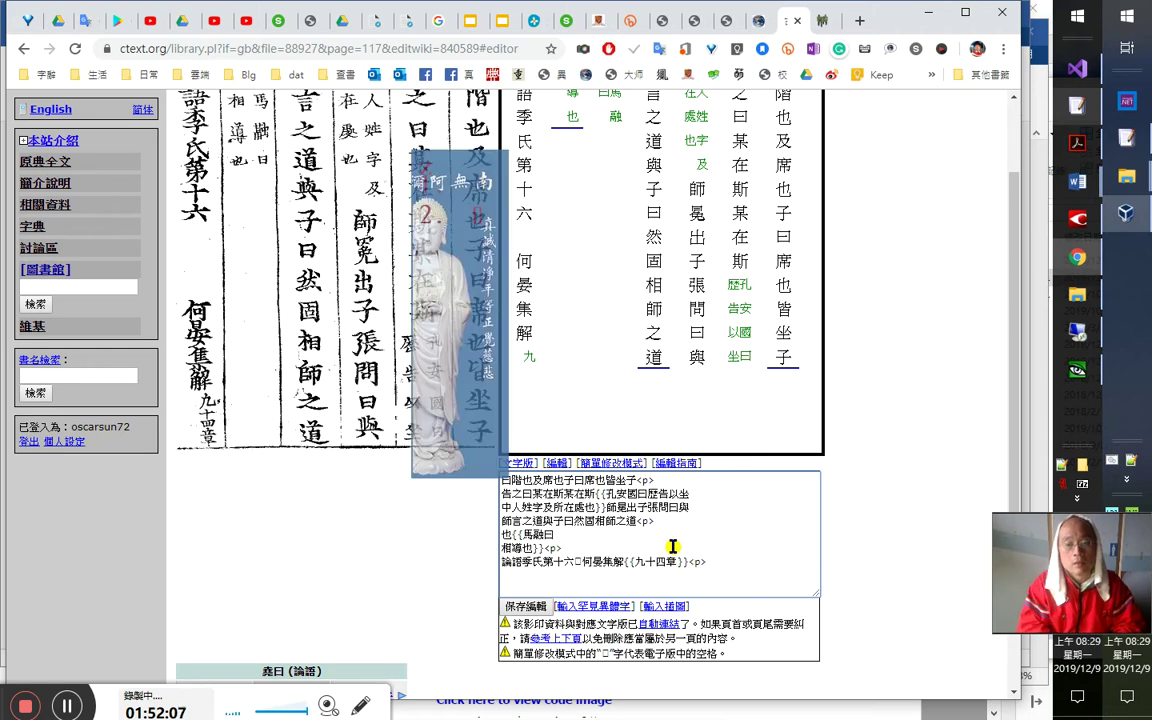
Widen the gap before 何晏集解 with extra □ blanks, insert <p> after 集解, and save page 117
{"action": "type", "text": "□"}
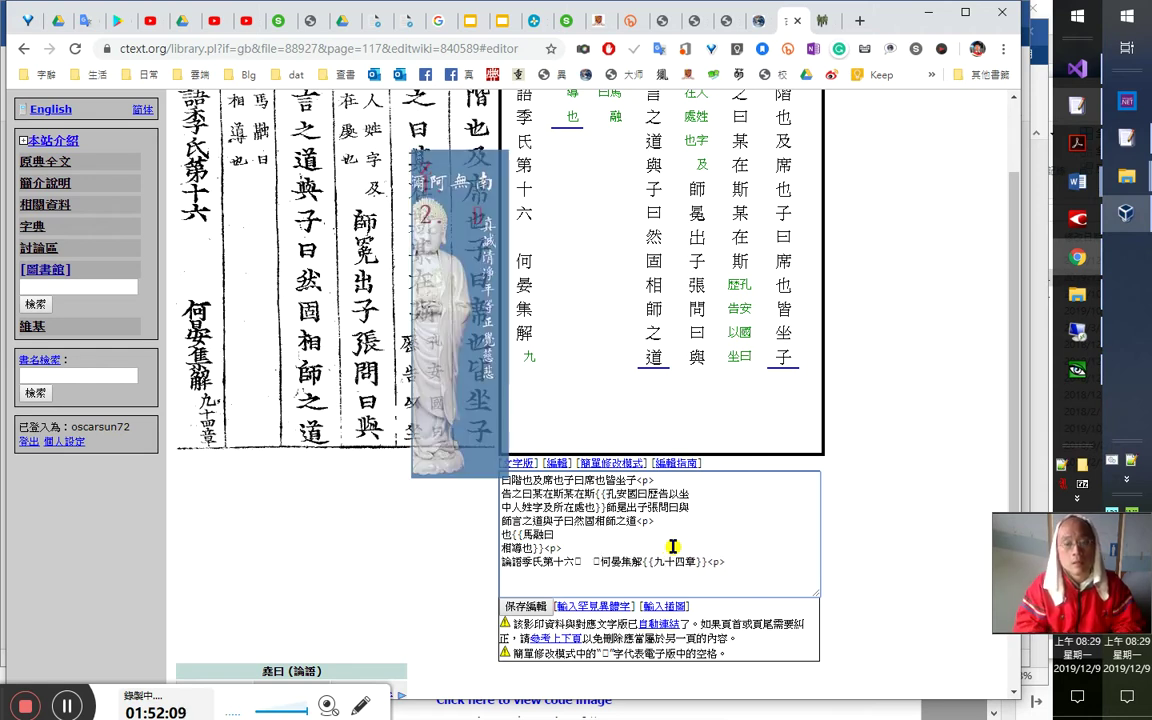
{"action": "type", "text": "□"}
{"action": "key", "text": "Delete"}
{"action": "key", "text": "Left"}
{"action": "key", "text": "Left"}
{"action": "key", "text": "Delete"}
{"action": "key", "text": "Right"}
{"action": "type", "text": "<p>"}
{"action": "key", "text": "Tab"}
{"action": "key", "text": "Return"}
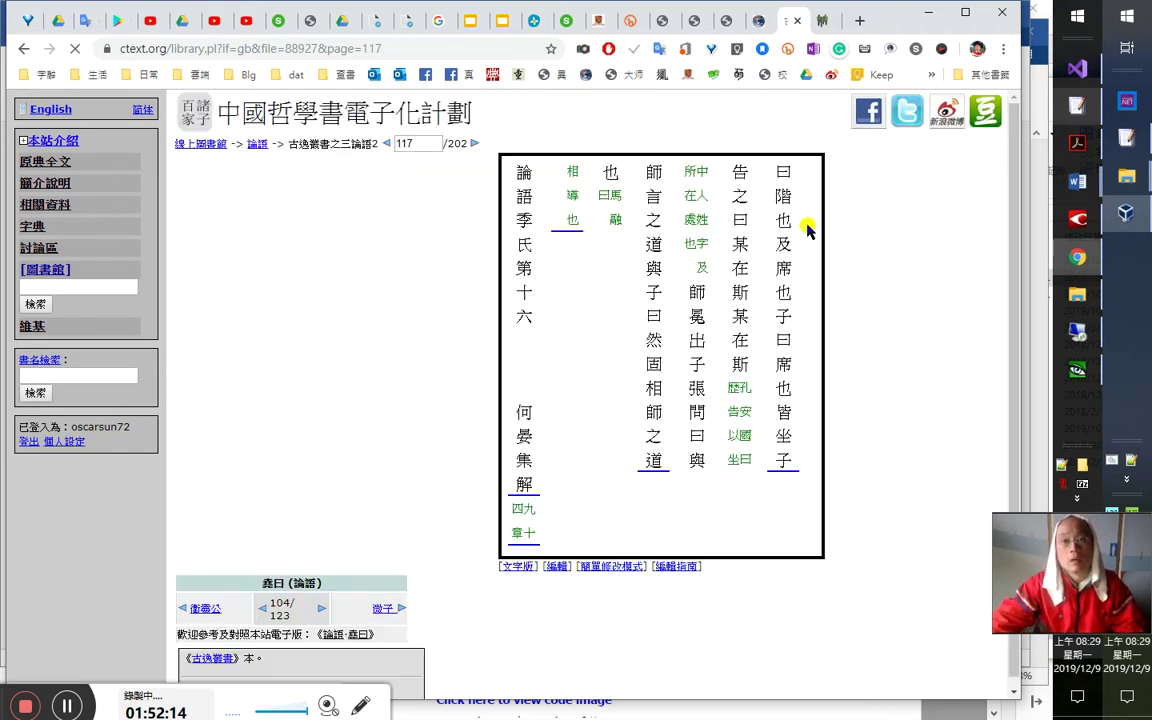
Compare the end of page 118 with the start of page 119, finishing on page 119
{"action": "left_click", "coordinate": [475, 144]}
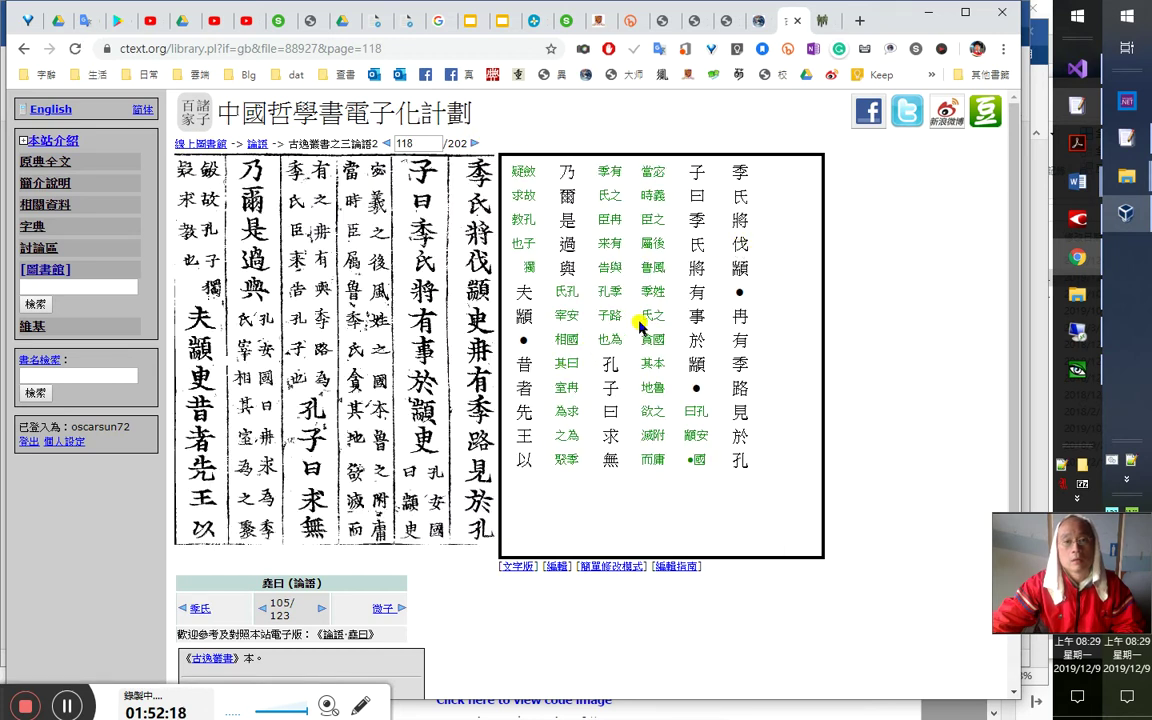
{"action": "left_click", "coordinate": [475, 144]}
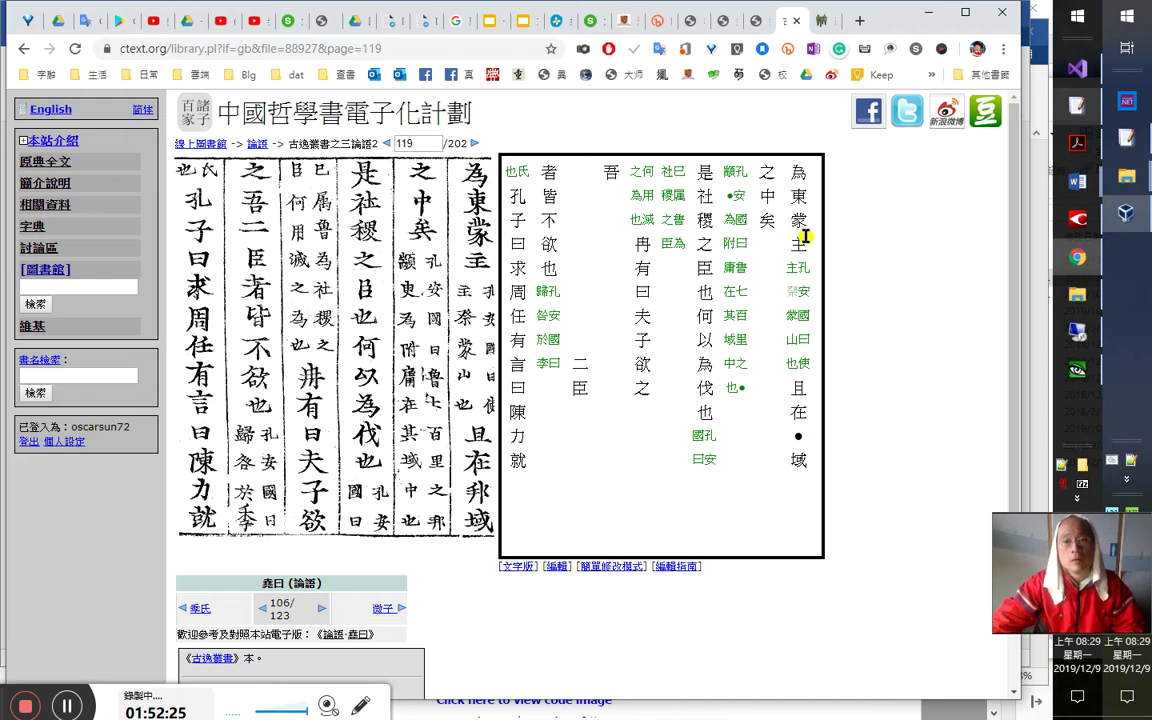
{"action": "left_click", "coordinate": [387, 143]}
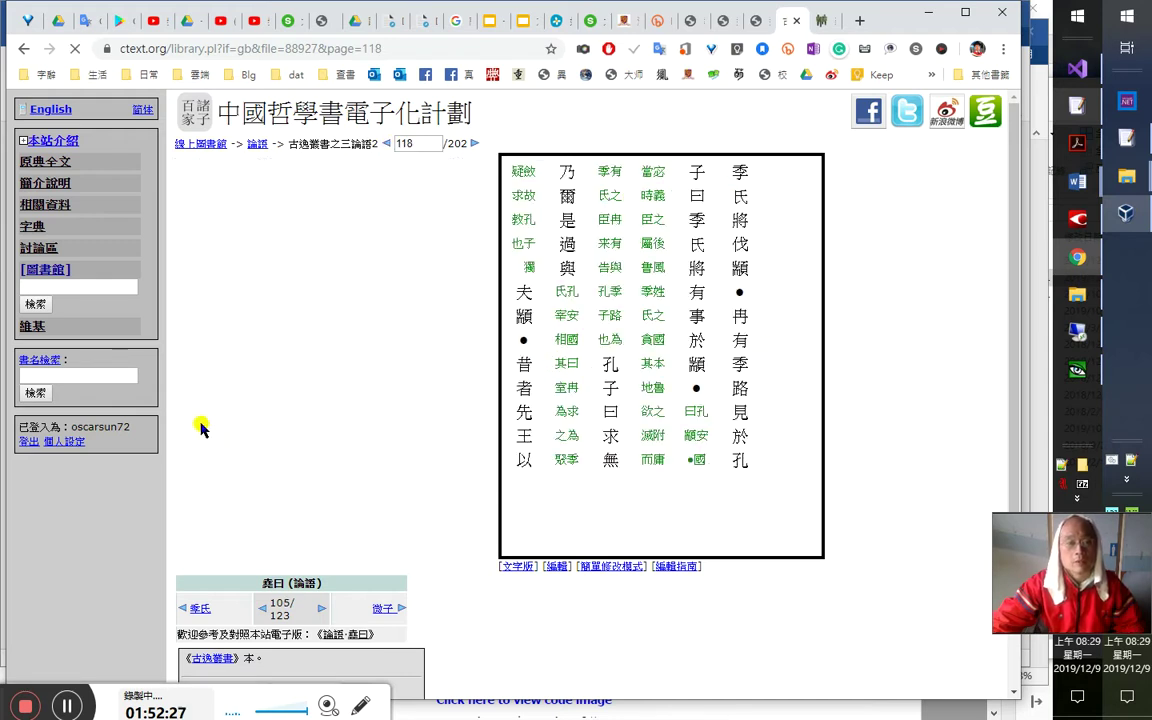
{"action": "left_click", "coordinate": [476, 144]}
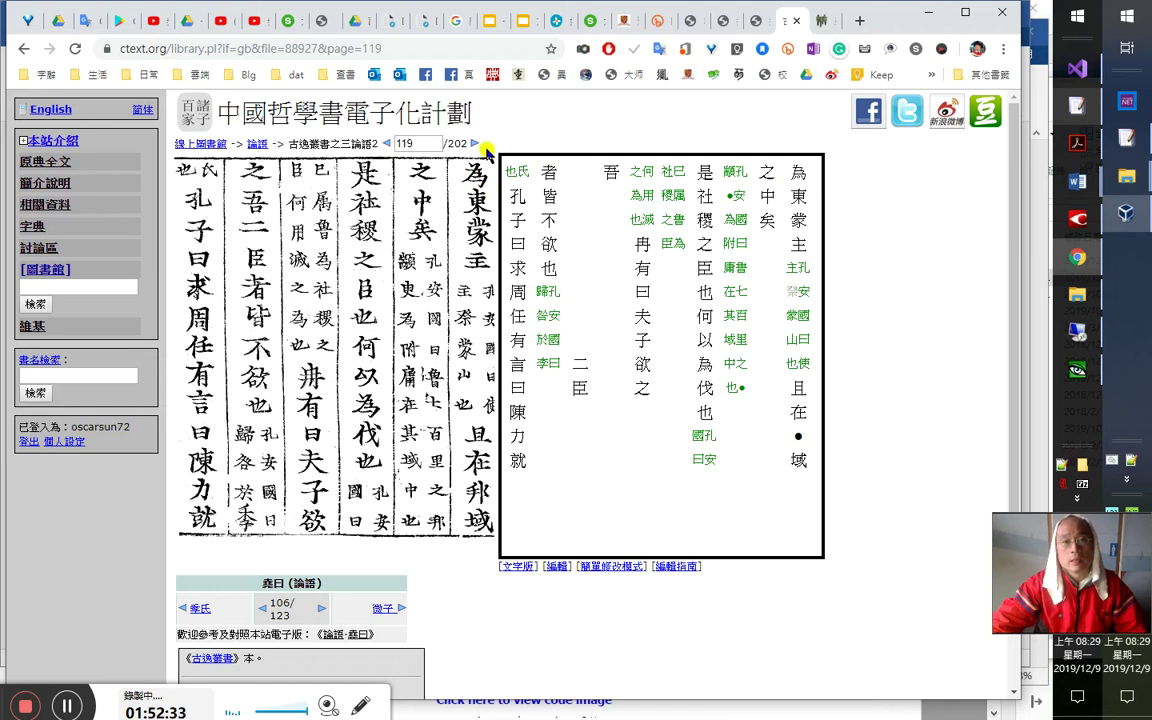
{"action": "left_click", "coordinate": [386, 144]}
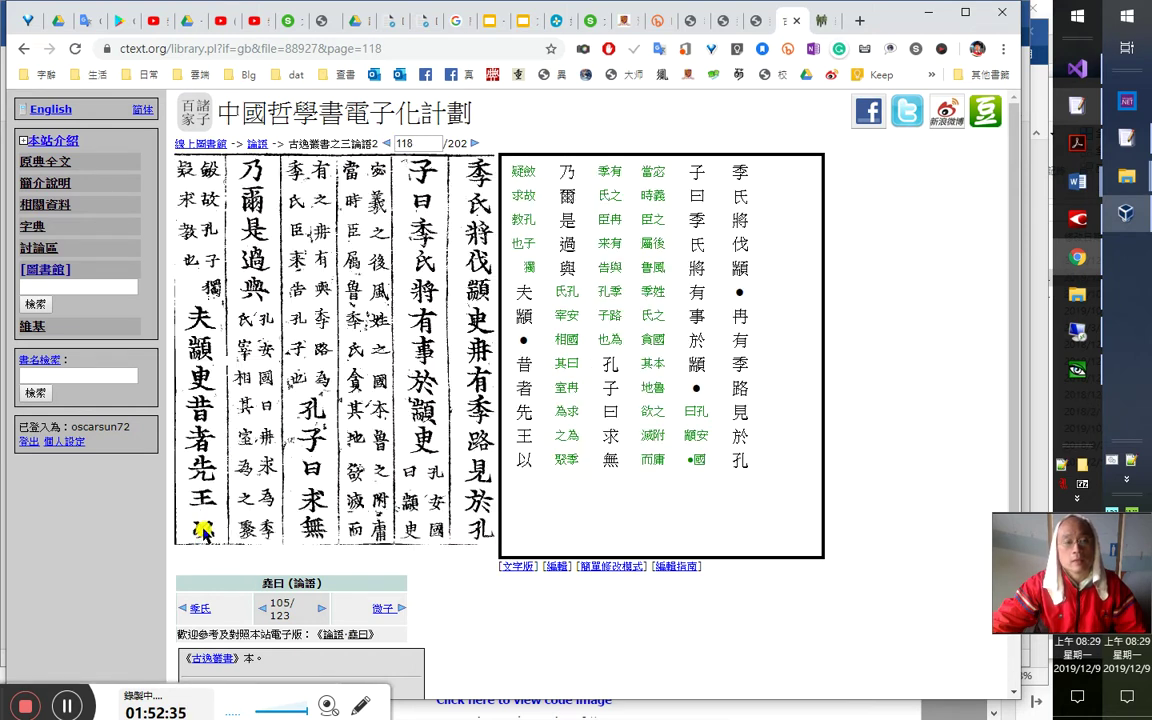
{"action": "left_click", "coordinate": [476, 144]}
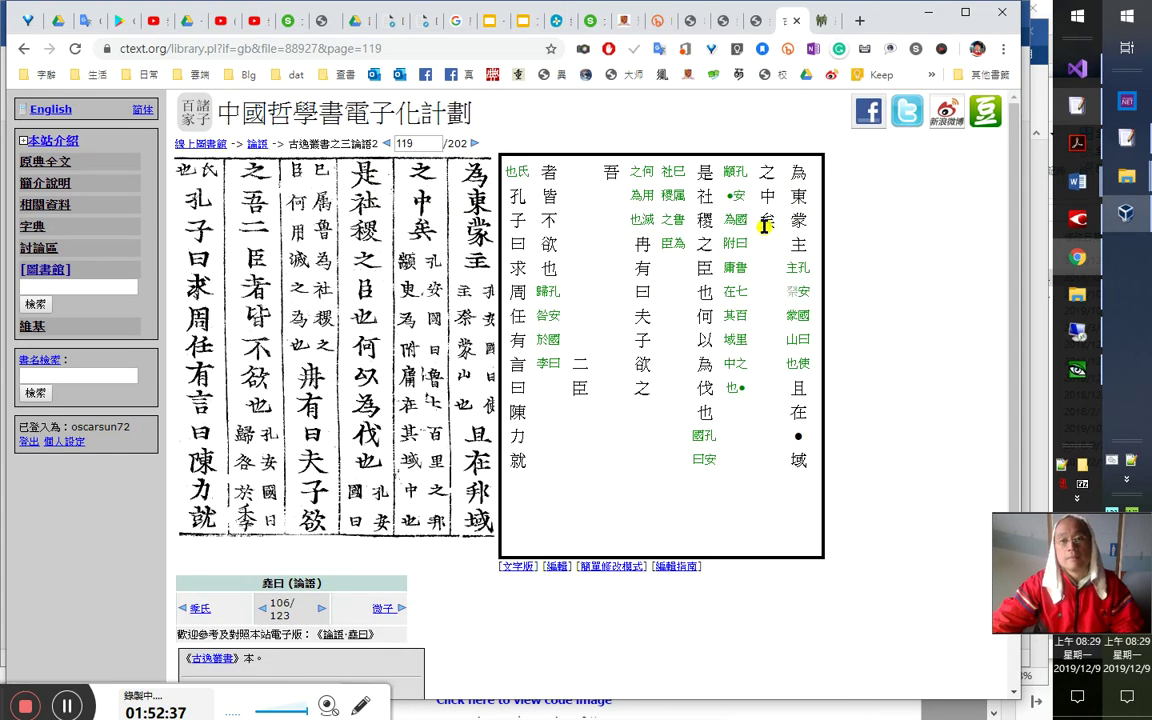
Switch to the Word document on 蘭亭集序 and follow the 引以為流觴曲水 link to its explanation
{"action": "key", "text": "alt+Tab"}
{"action": "left_click", "coordinate": [648, 272]}
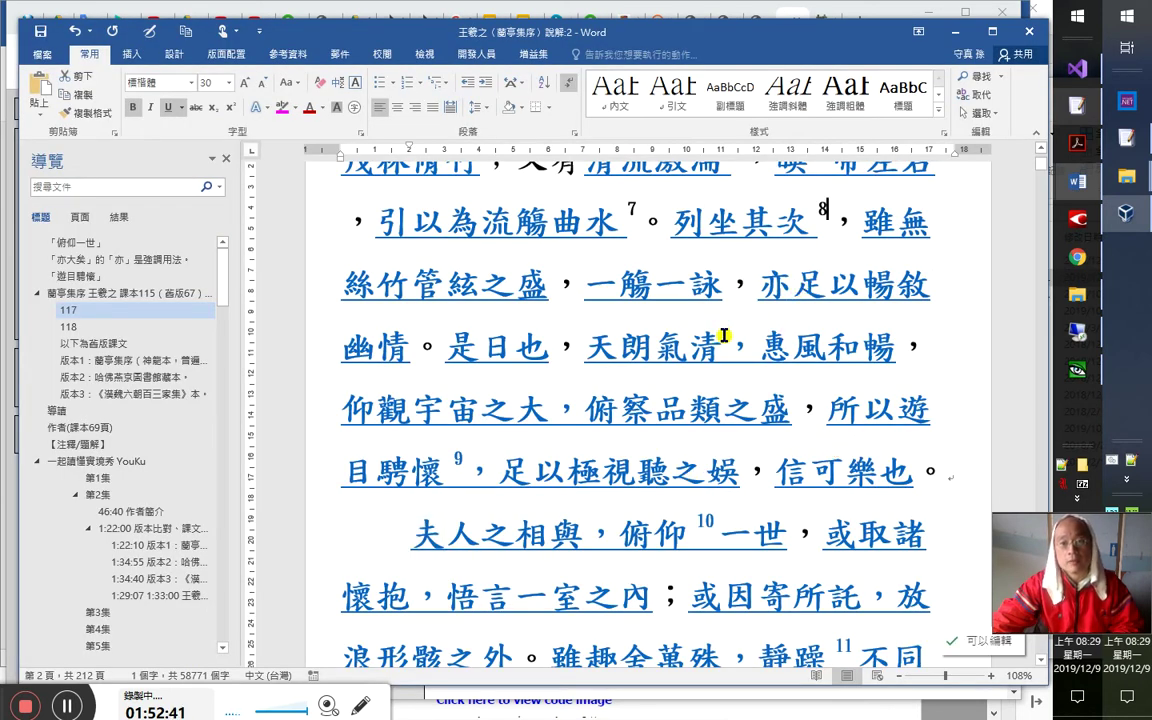
{"action": "scroll", "coordinate": [775, 305], "scroll_direction": "up", "scroll_amount": 2}
{"action": "scroll", "coordinate": [784, 314], "scroll_direction": "up", "scroll_amount": 1}
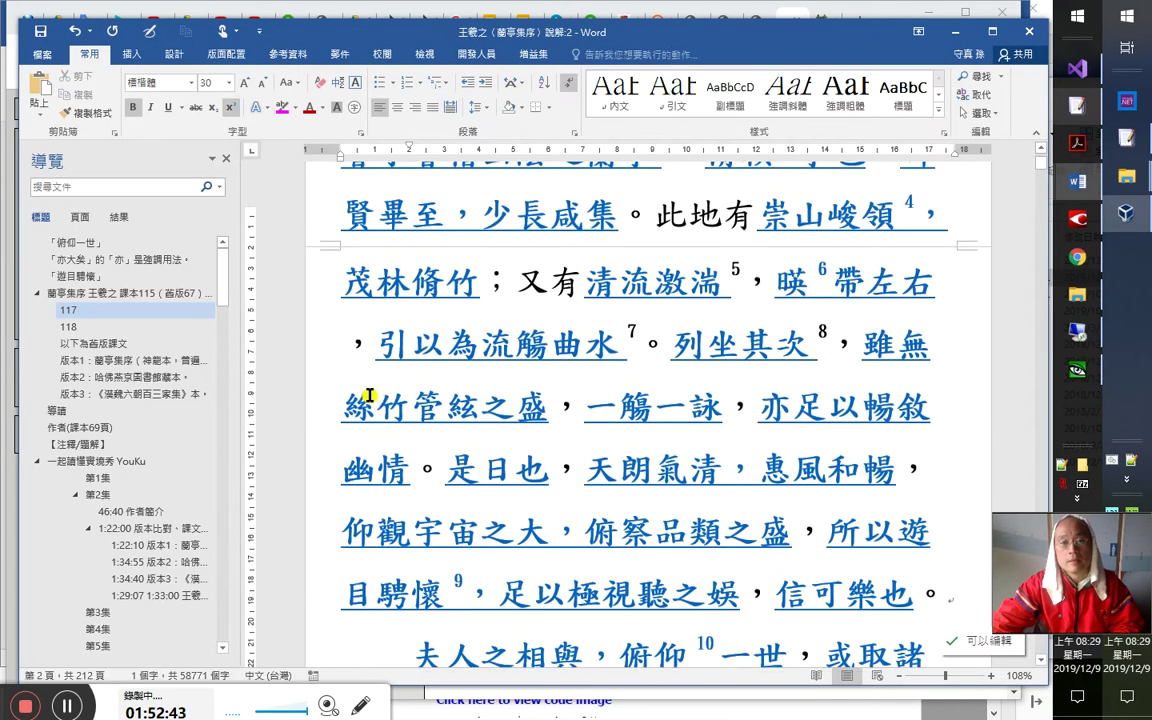
{"action": "double_click", "coordinate": [429, 358]}
{"action": "left_click", "coordinate": [429, 360], "text": "ctrl"}
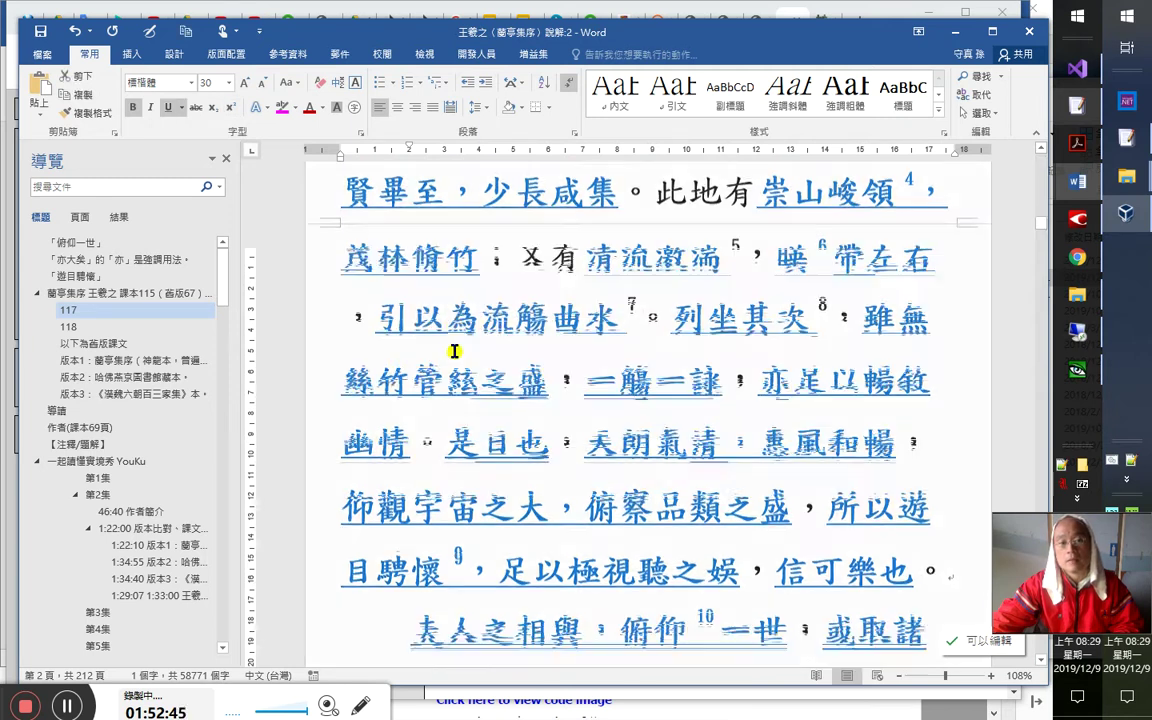
Examine the gloss of 以為 and the word-by-word table for 引以為流觴曲水, and return to the linked passage
{"action": "scroll", "coordinate": [495, 472], "scroll_direction": "down", "scroll_amount": 5}
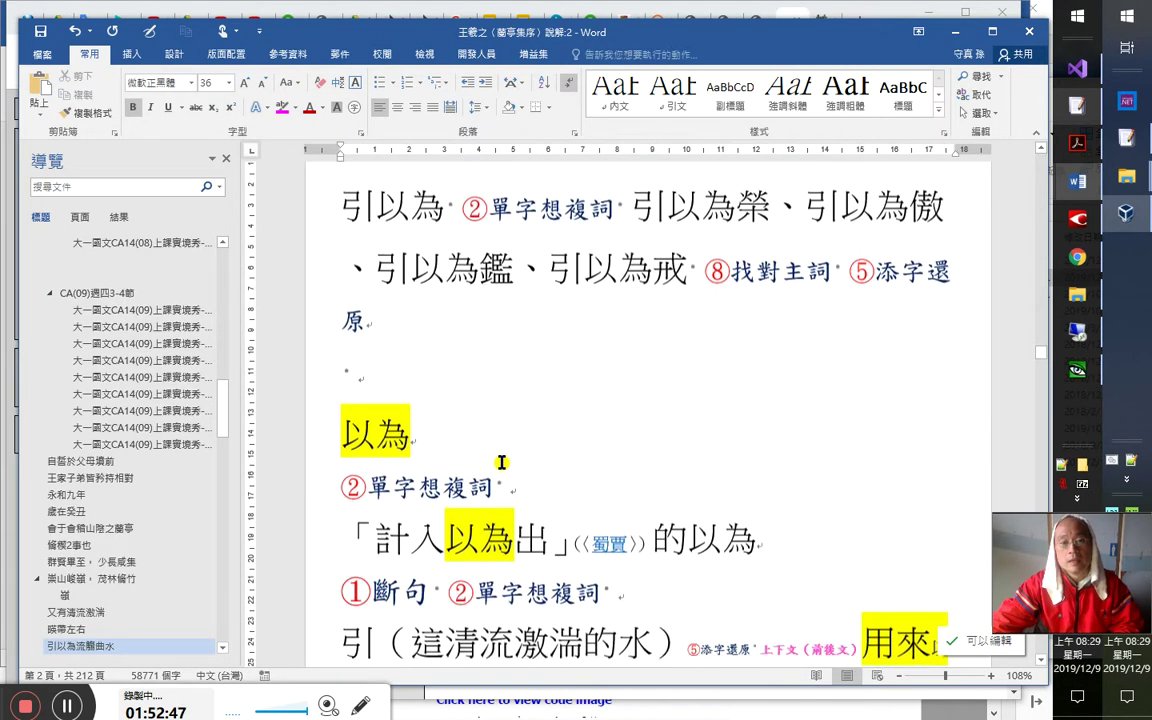
{"action": "scroll", "coordinate": [499, 470], "scroll_direction": "down", "scroll_amount": 3}
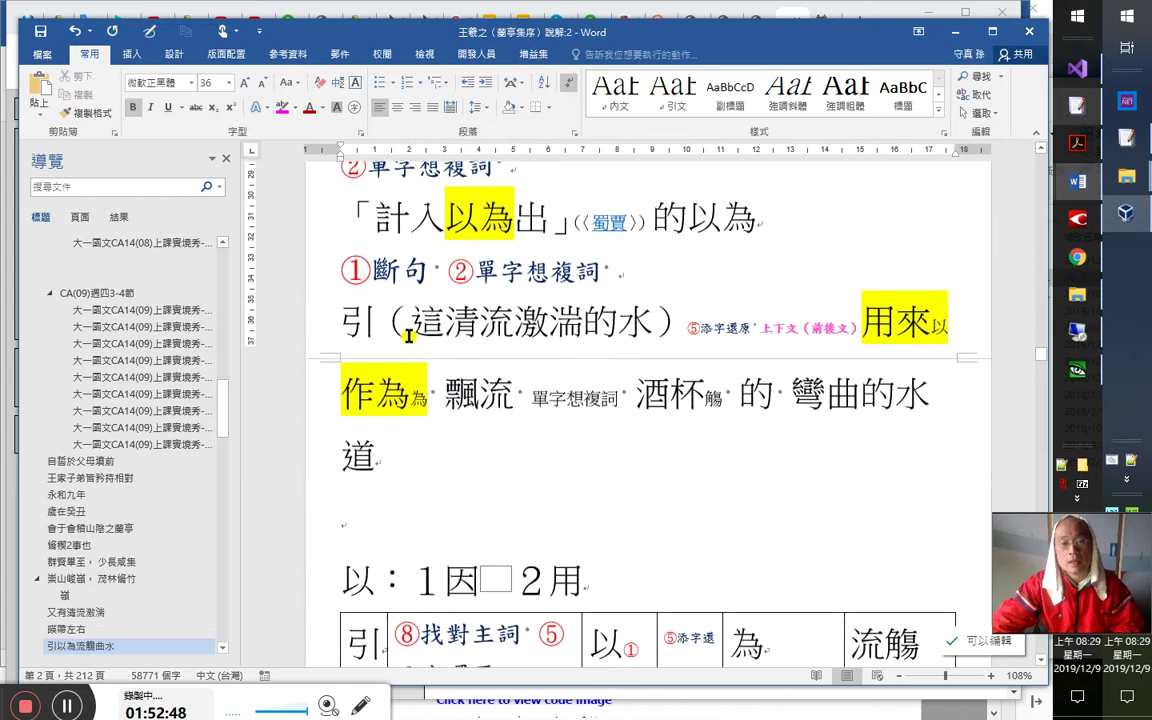
{"action": "left_click_drag", "start_coordinate": [410, 315], "coordinate": [688, 315]}
{"action": "left_click", "coordinate": [878, 316]}
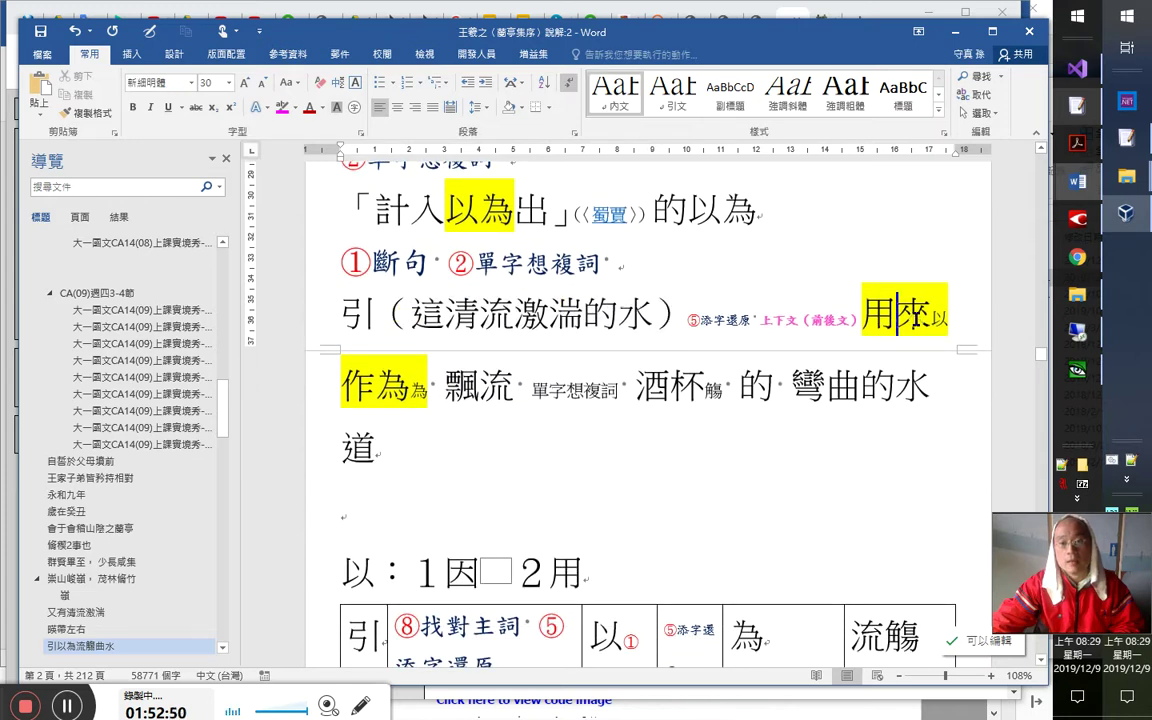
{"action": "left_click", "coordinate": [445, 388]}
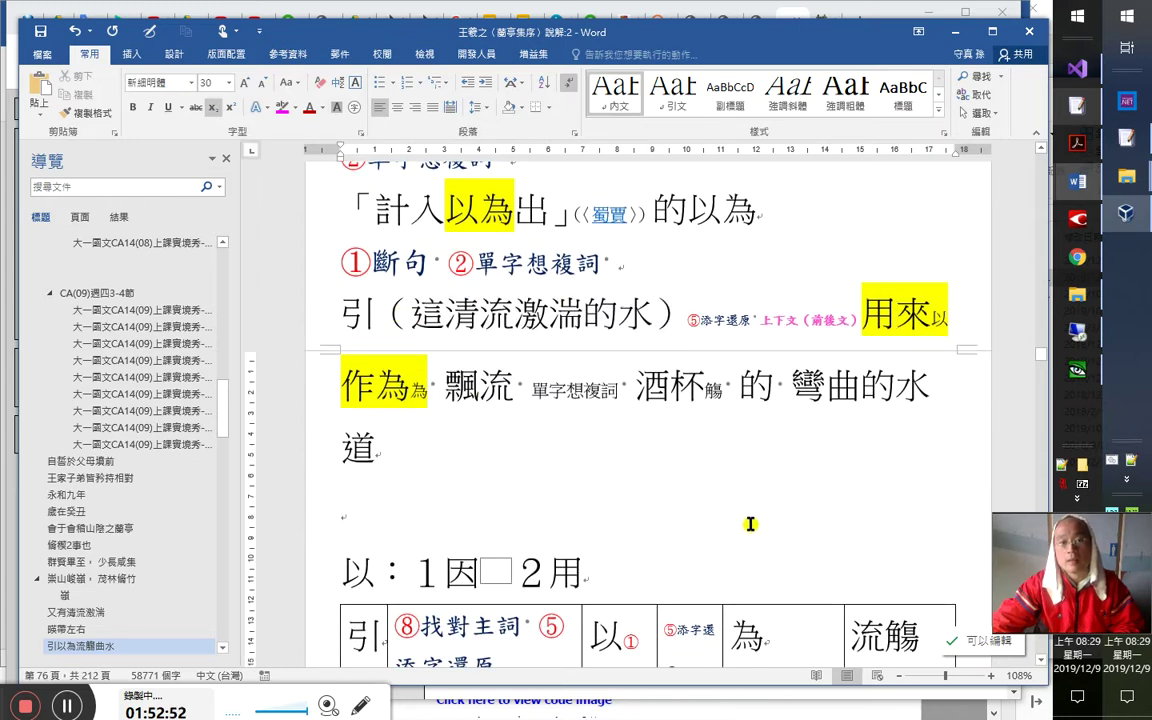
{"action": "scroll", "coordinate": [697, 500], "scroll_direction": "down", "scroll_amount": 4}
{"action": "scroll", "coordinate": [686, 534], "scroll_direction": "down", "scroll_amount": 1}
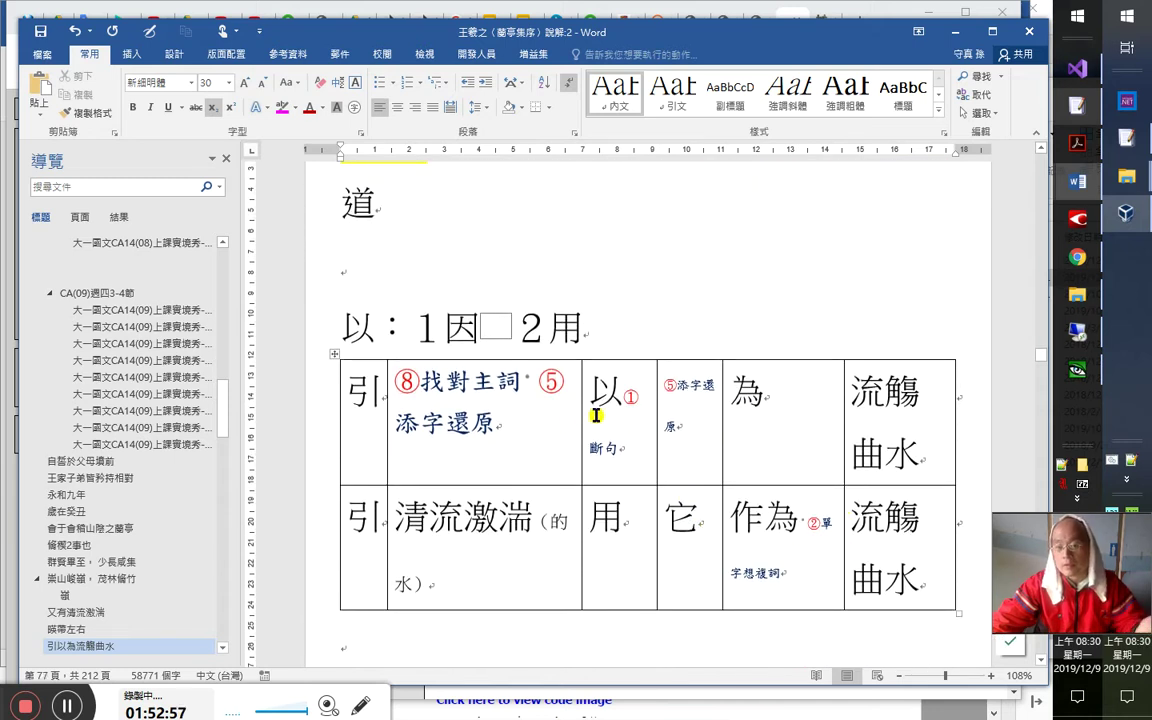
{"action": "left_click_drag", "start_coordinate": [597, 390], "coordinate": [797, 392]}
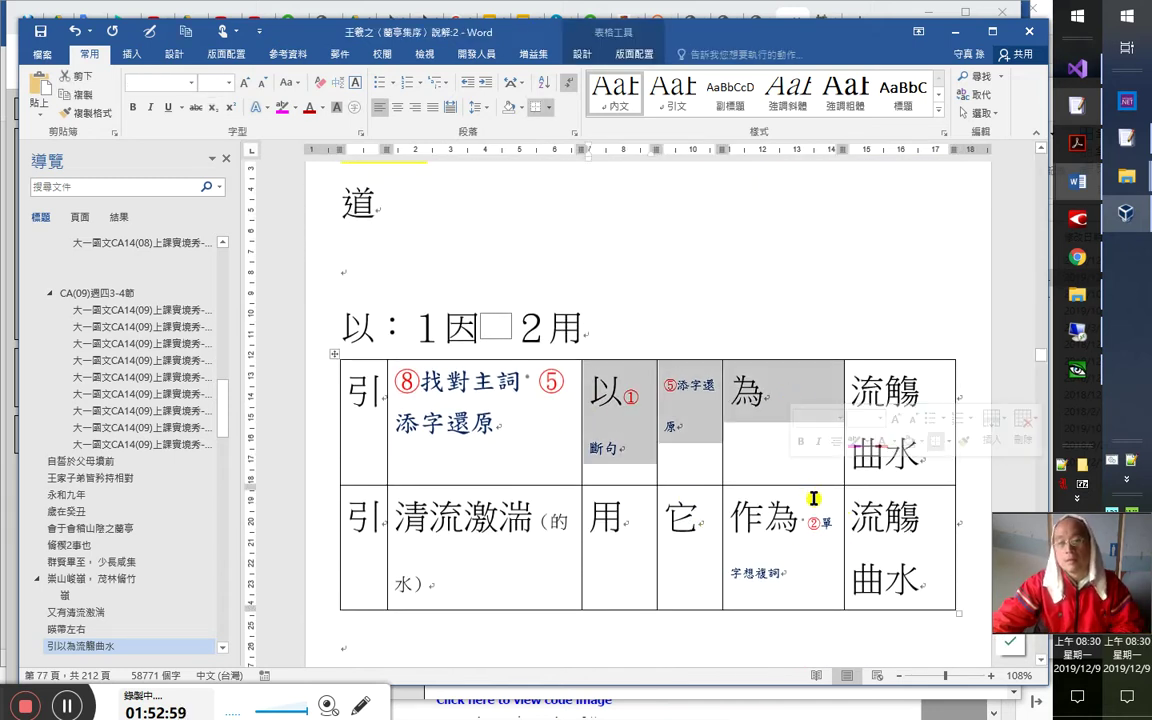
{"action": "scroll", "coordinate": [713, 485], "scroll_direction": "down", "scroll_amount": 10}
{"action": "key", "text": "alt+Left"}
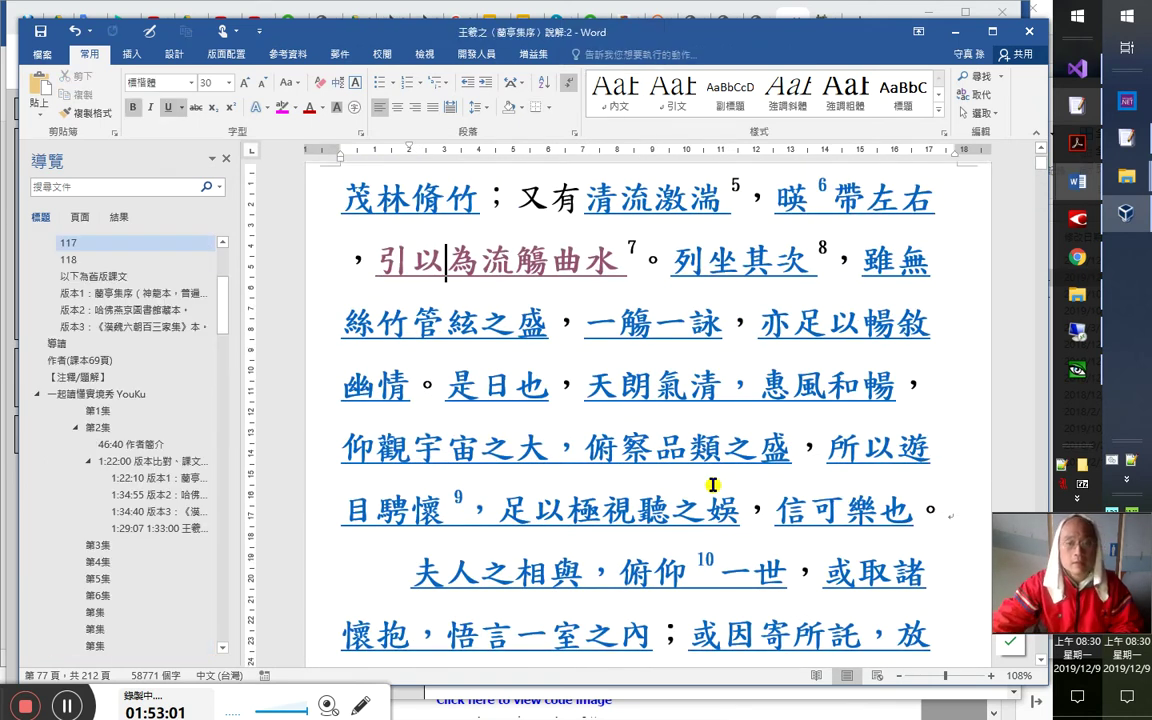
Switch back to the ctext.org page, open page 119 in simple edit mode, and punctuate the first annotation with ： after 孔安國曰 and 。 after 蒙山也
{"action": "key", "text": "alt+Tab"}
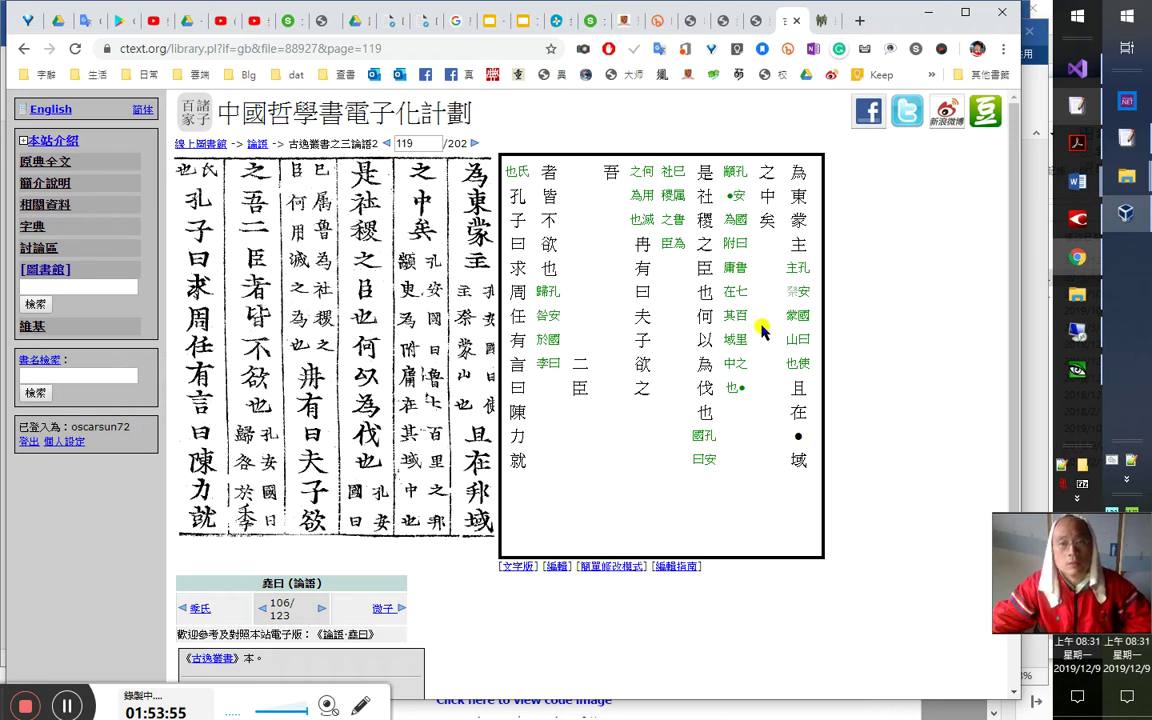
{"action": "left_click", "coordinate": [633, 567]}
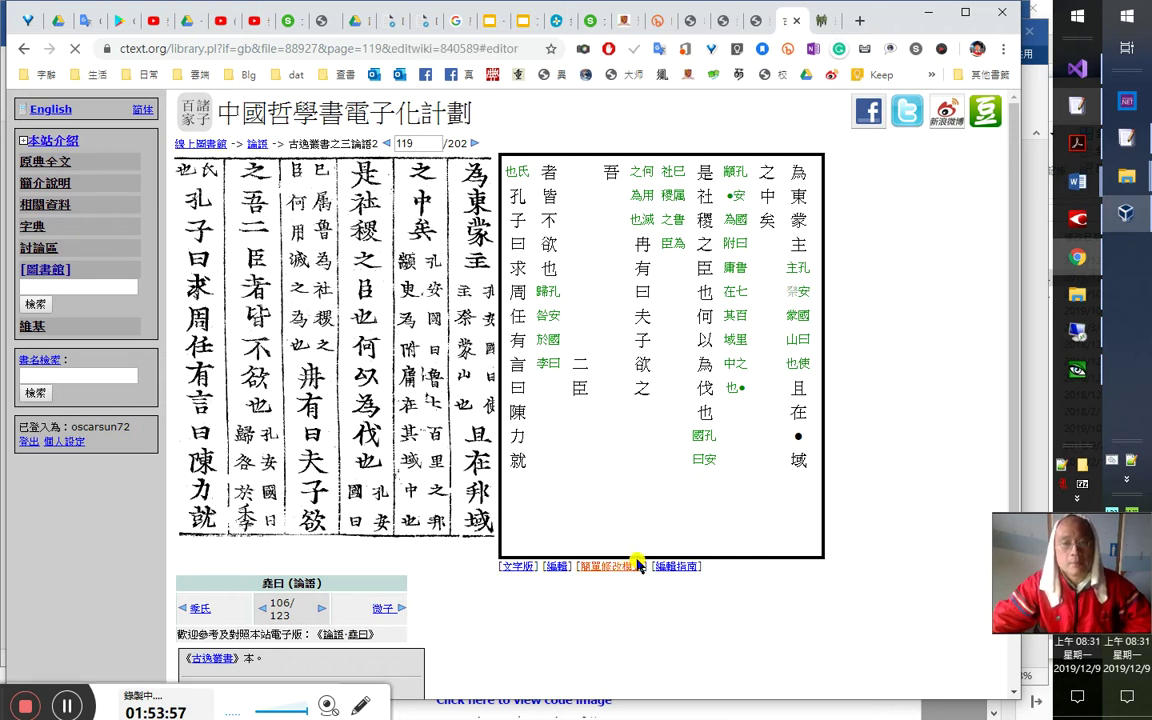
{"action": "scroll", "coordinate": [550, 465], "scroll_direction": "up", "scroll_amount": 3}
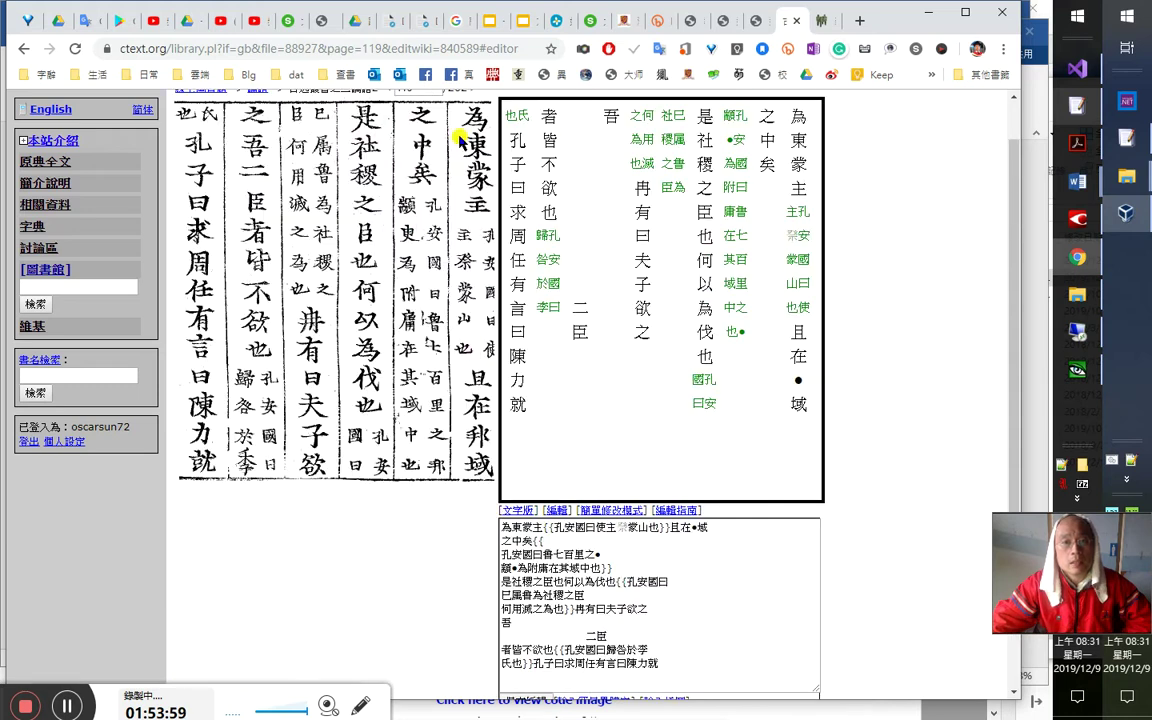
{"action": "scroll", "coordinate": [340, 180], "scroll_direction": "up", "scroll_amount": 1}
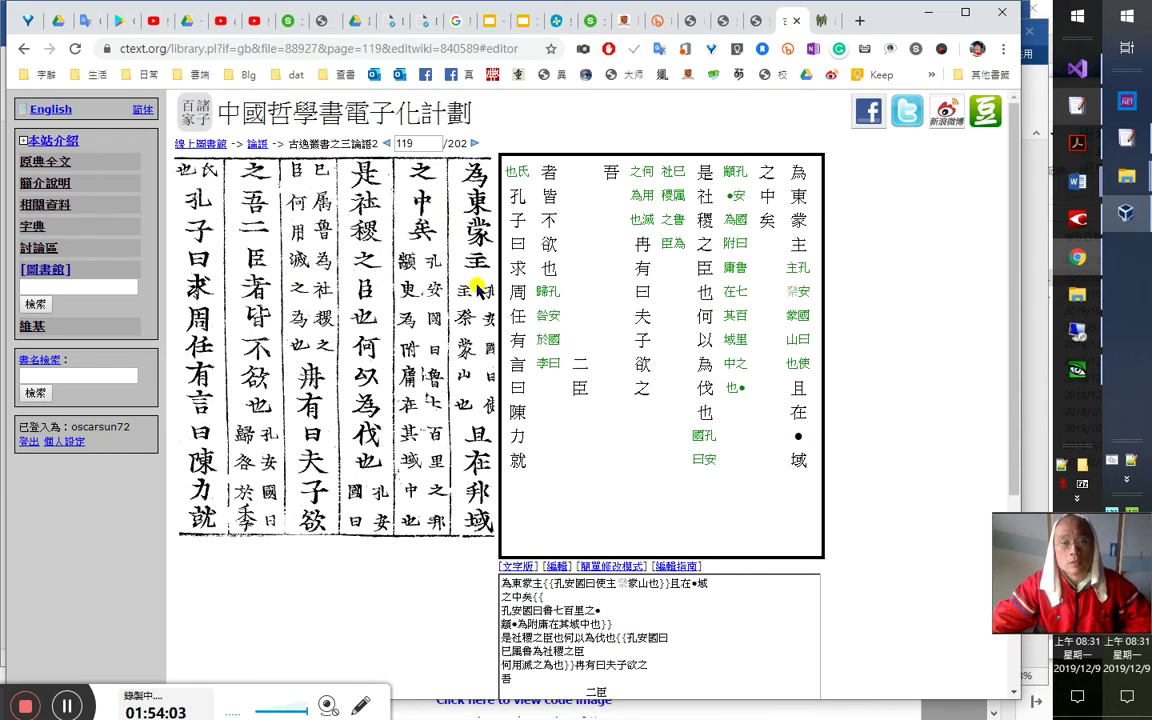
{"action": "left_click", "coordinate": [603, 586]}
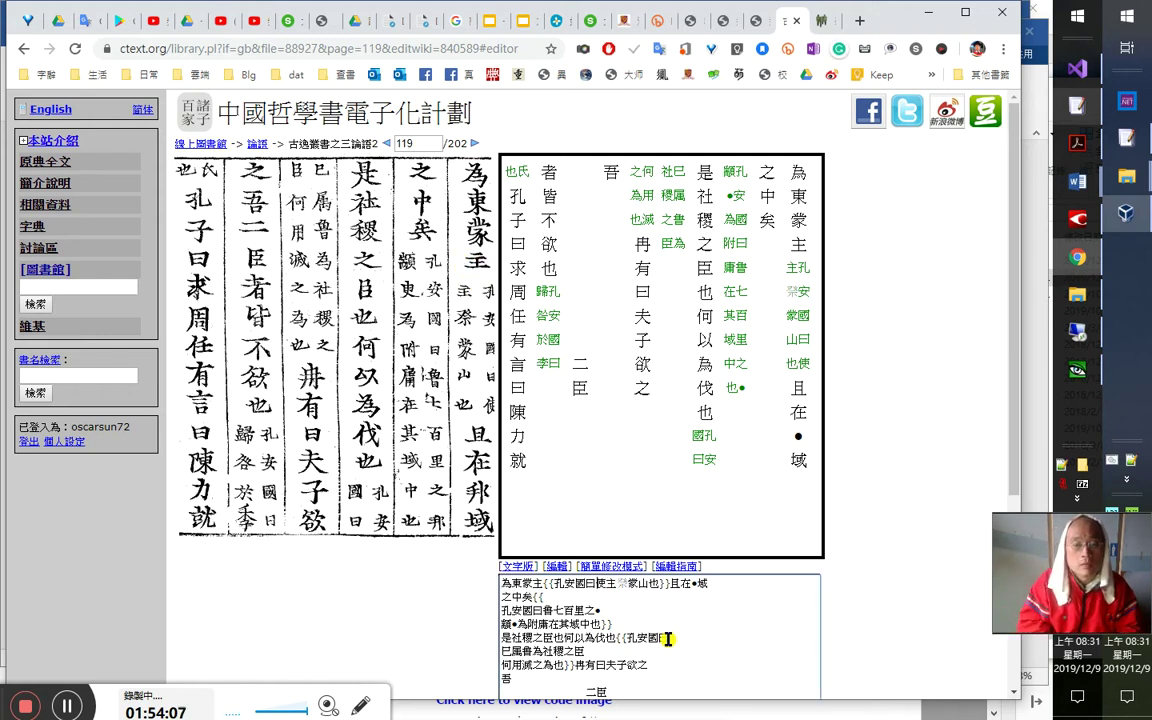
{"action": "type", "text": "："}
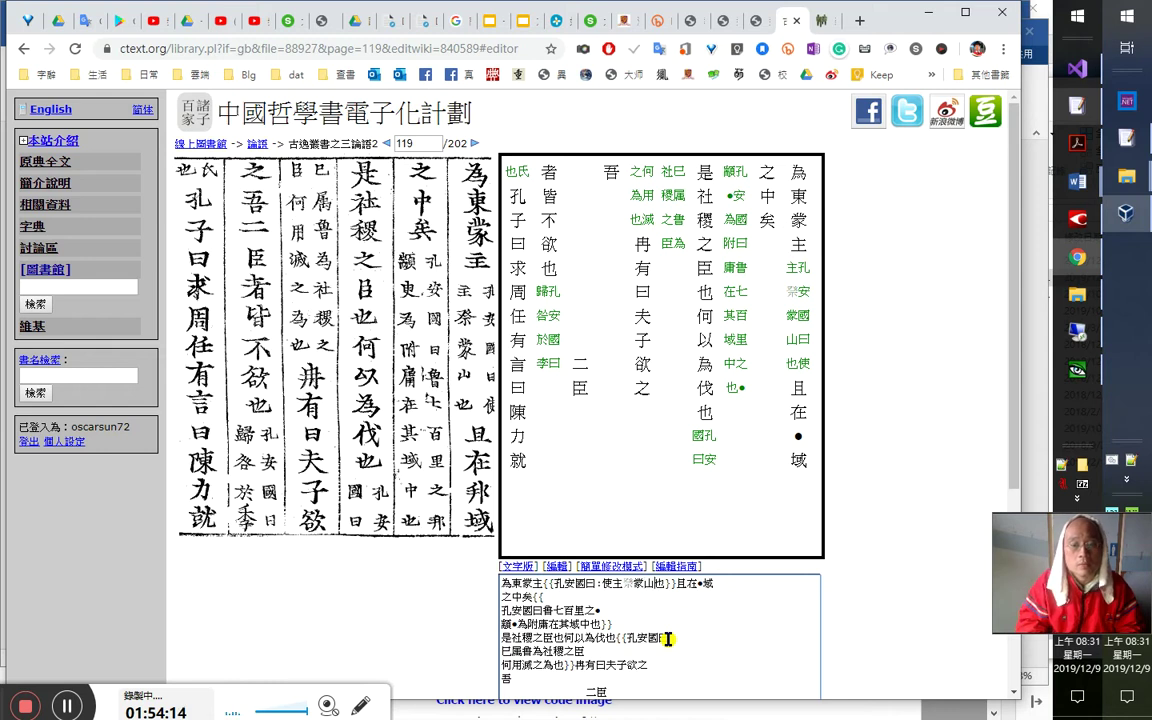
{"action": "type", "text": "。"}
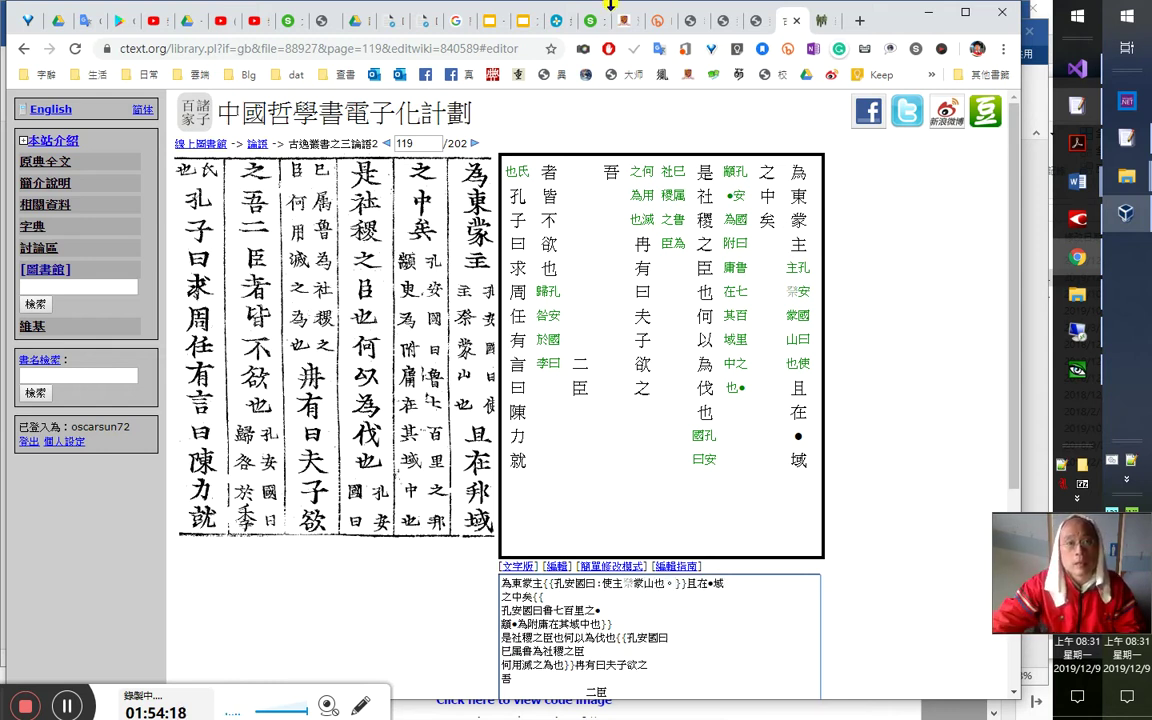
Switch to the Google Slides deck on reading classical Chinese, view slide 2's closing notes on 用典 and 專有名詞, and return to the ctext.org page
{"action": "left_click", "coordinate": [516, 20]}
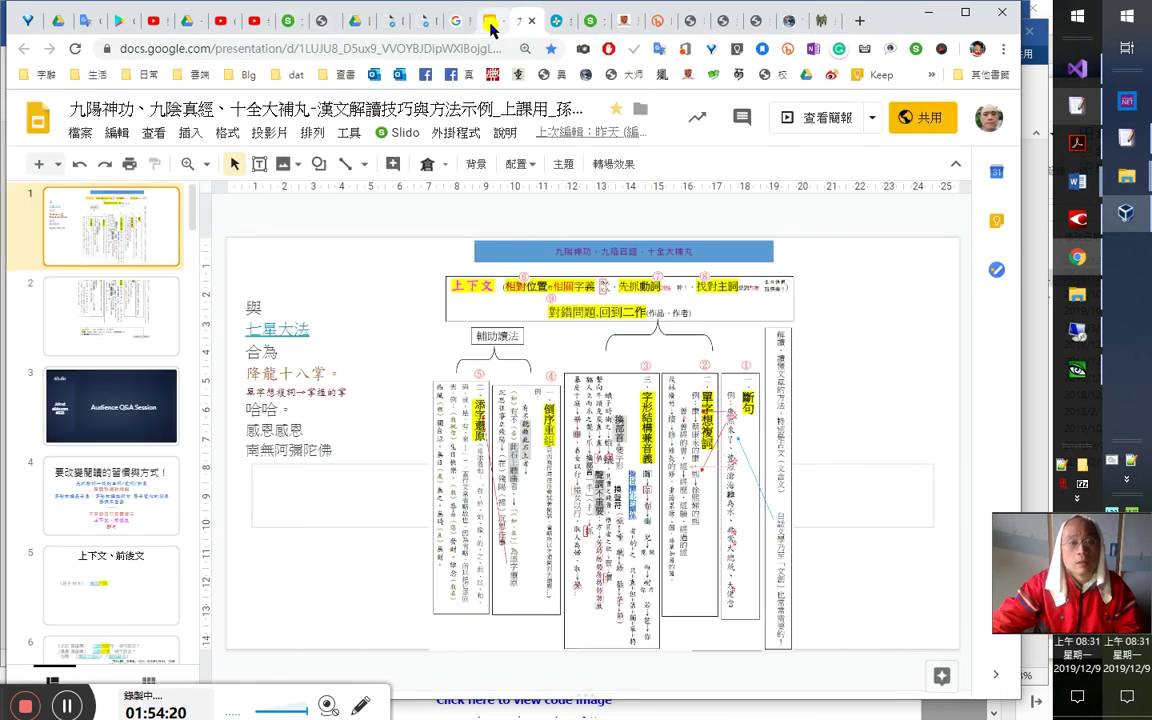
{"action": "left_click", "coordinate": [141, 285]}
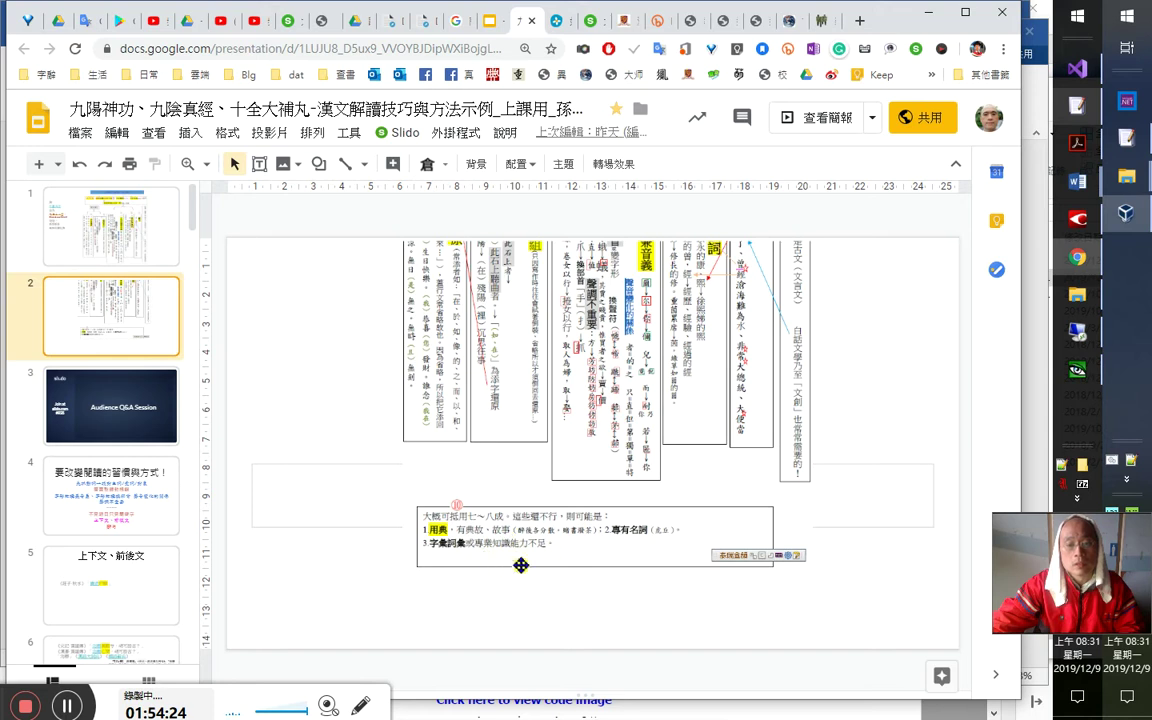
{"action": "left_click", "coordinate": [790, 20]}
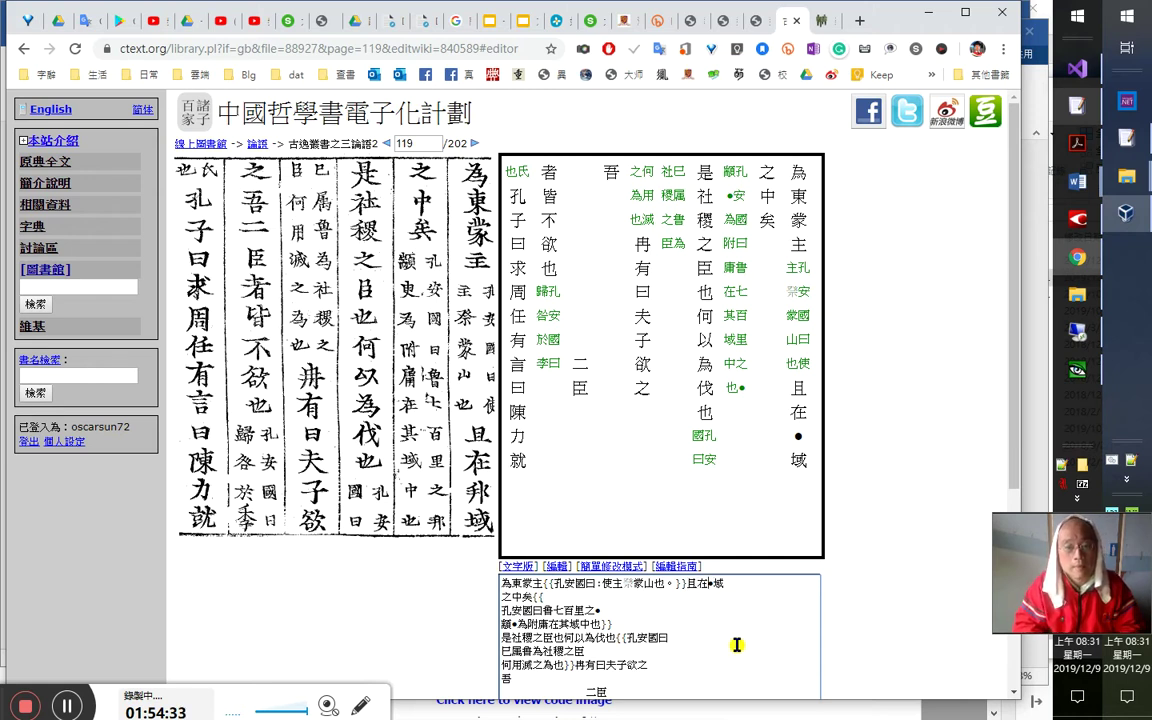
Add 。 after 之中矣 in the page 119 transcription and highlight the phrase from 且在 through 之中矣。
{"action": "type", "text": "qin"}
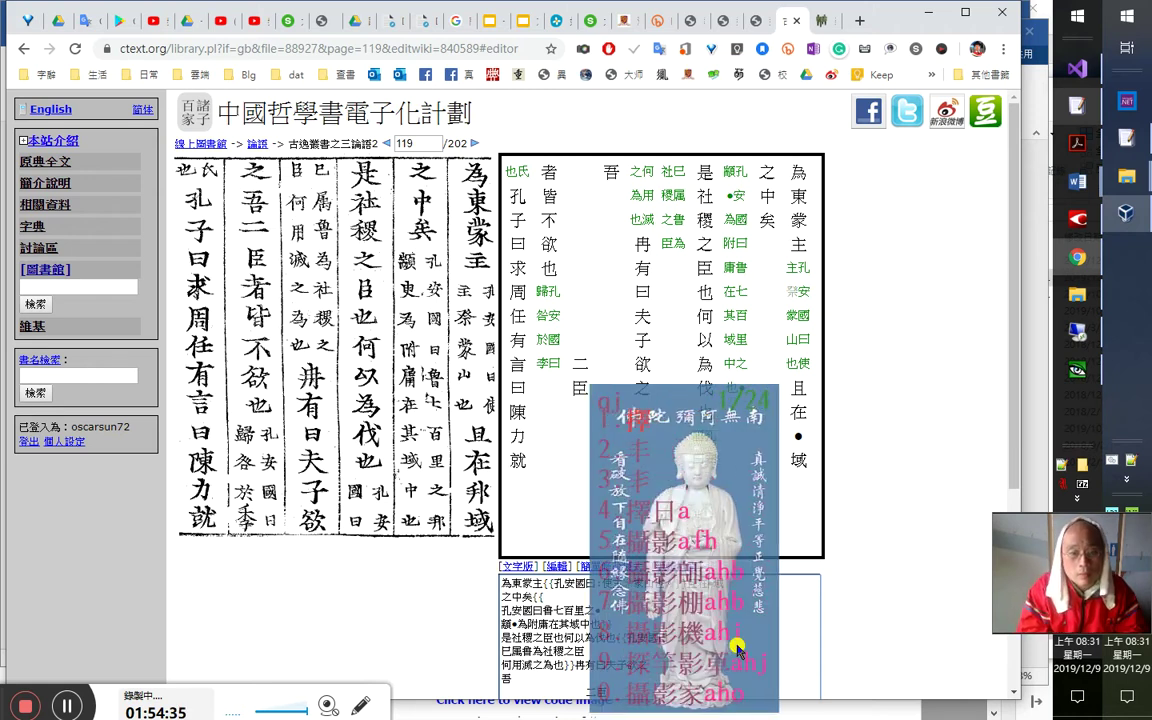
{"action": "key", "text": "space"}
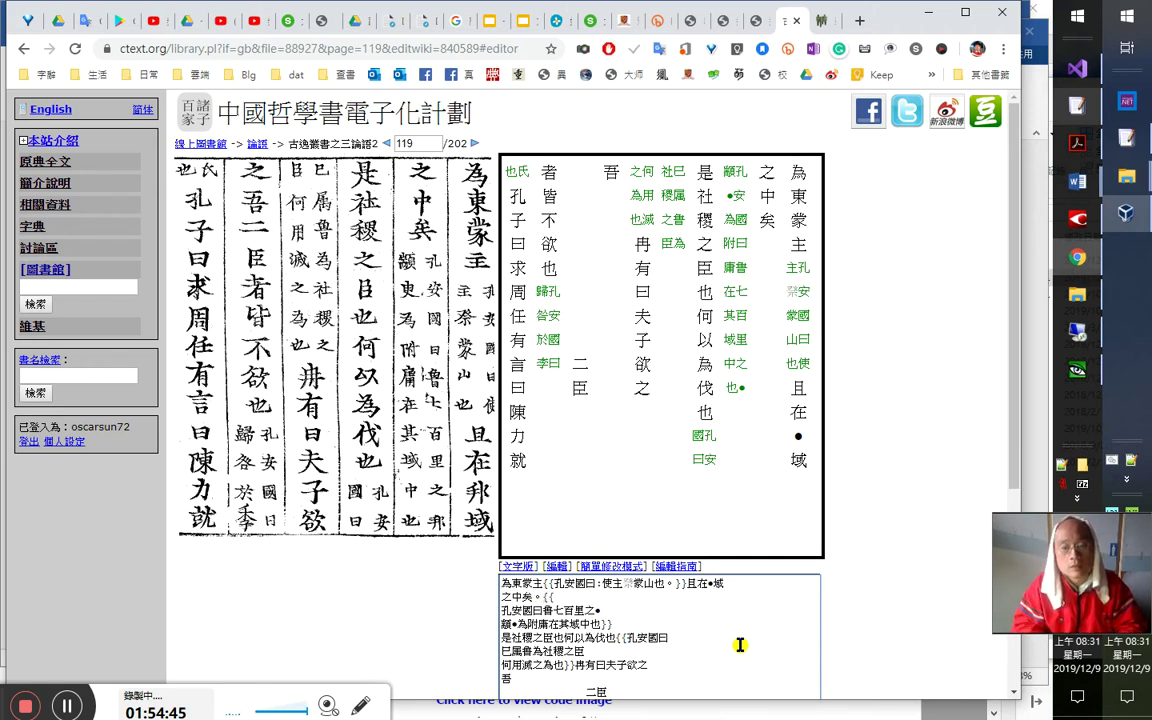
{"action": "key", "text": "shift+Home"}
{"action": "key", "text": "shift+Left"}
{"action": "key", "text": "shift+Left"}
{"action": "key", "text": "shift+Left"}
{"action": "key", "text": "shift+Left"}
{"action": "key", "text": "shift+Left"}
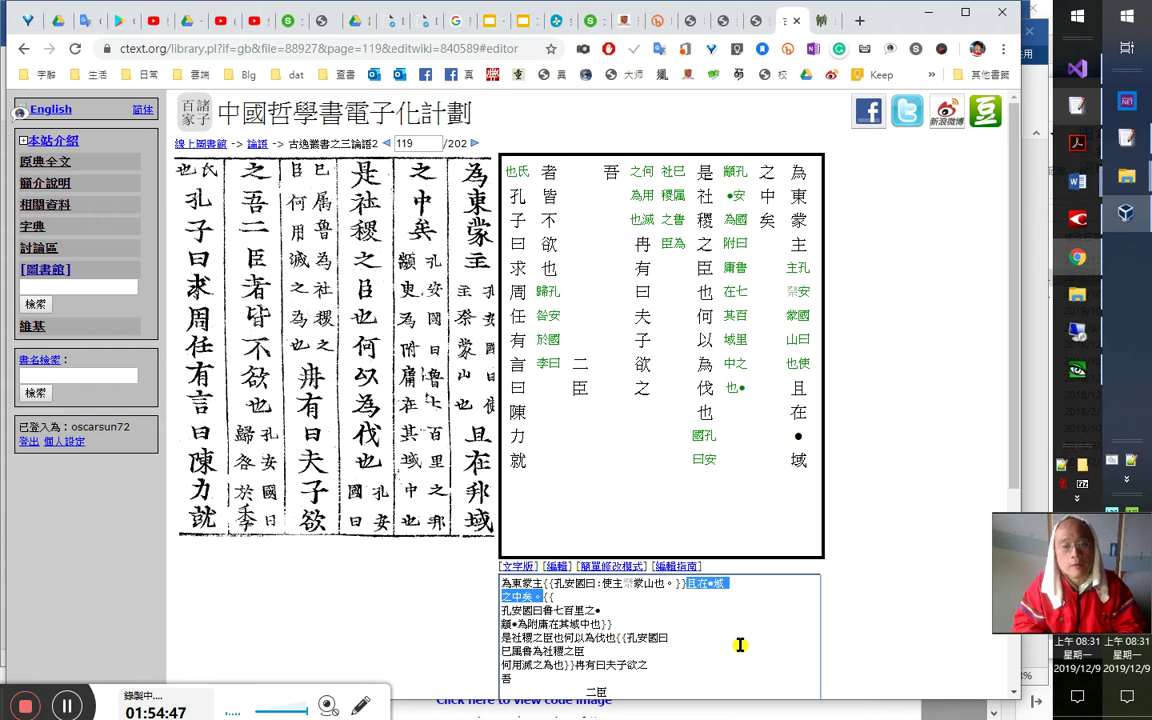
Join the annotation line beginning 孔安國曰魯七百里 directly to the opening braces after 之中矣。
{"action": "key", "text": "End"}
{"action": "type", "text": "{"}
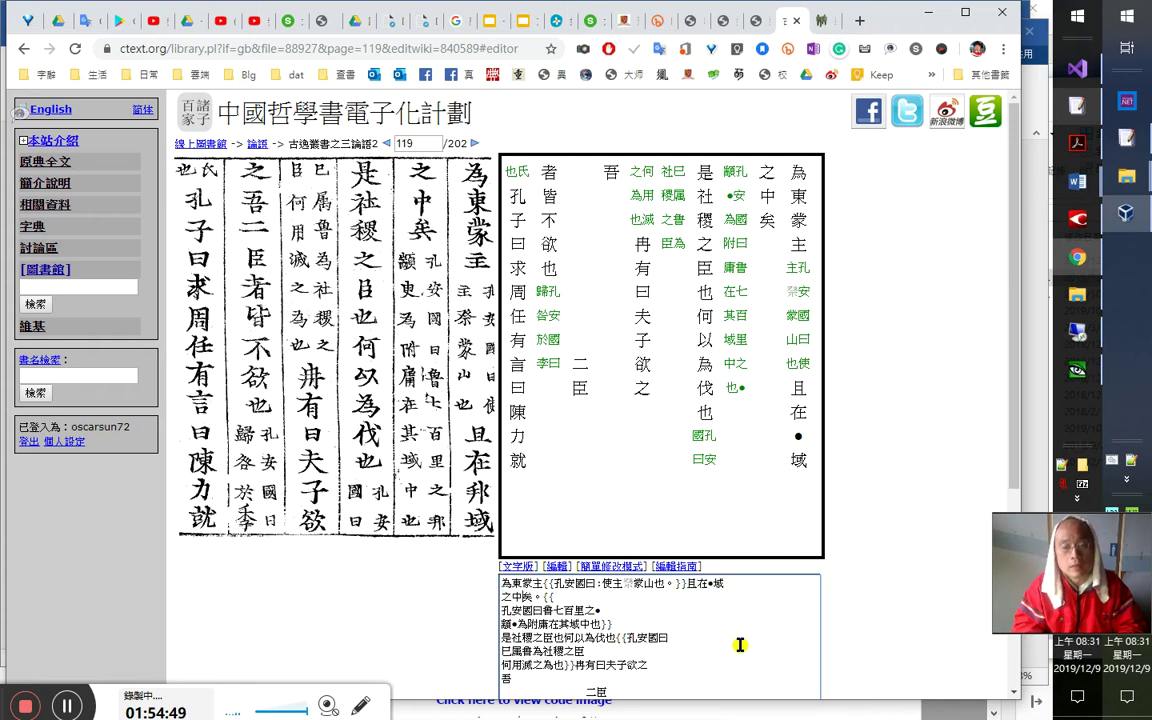
{"action": "type", "text": "{"}
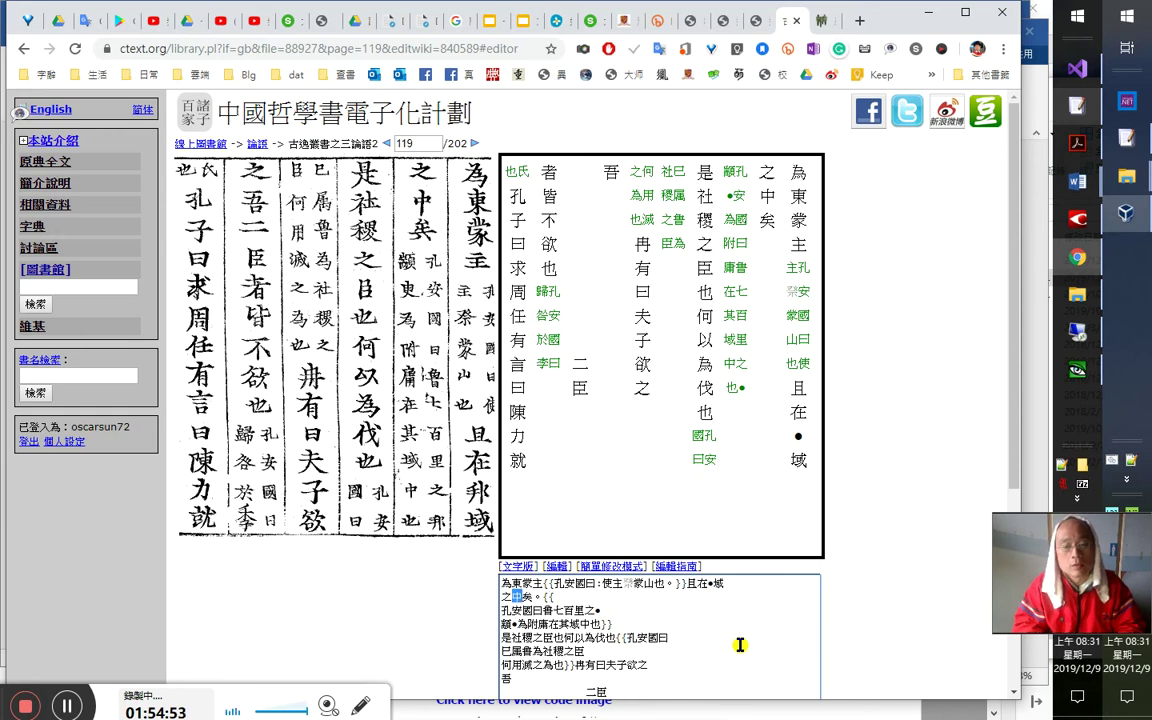
{"action": "key", "text": "Delete"}
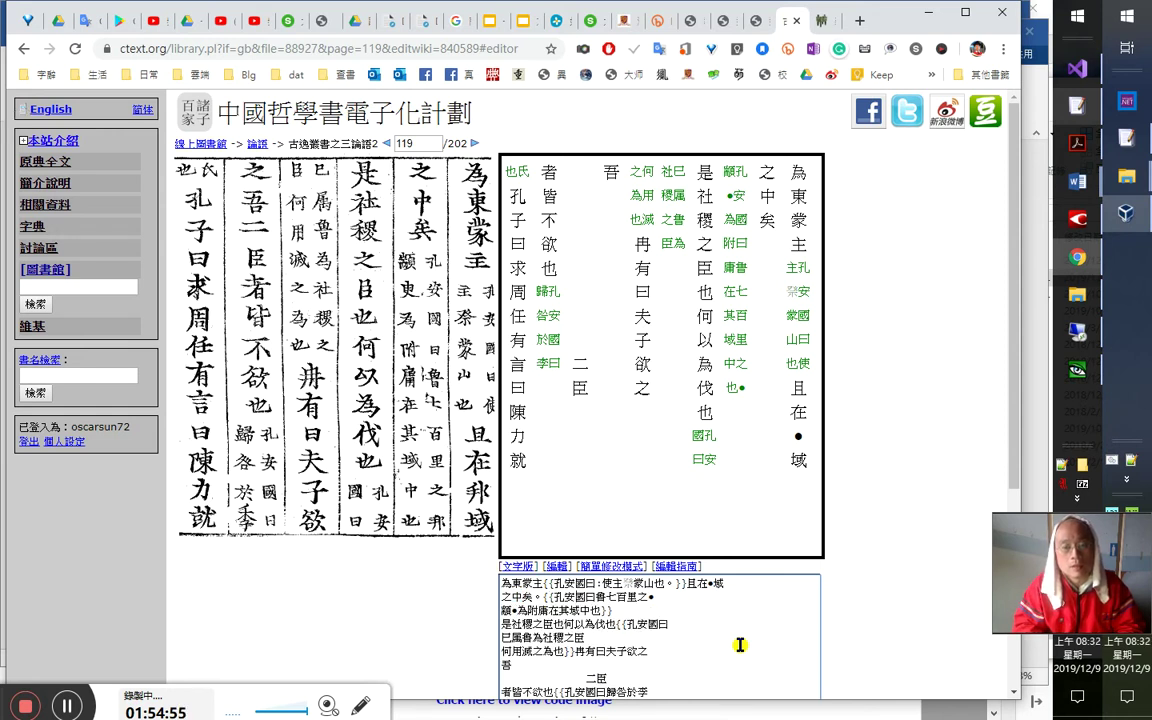
Join the annotation's two lines and punctuate it with ： after 孔安國曰 and ， after both 魯七百里之● and 為附庸
{"action": "type", "text": "："}
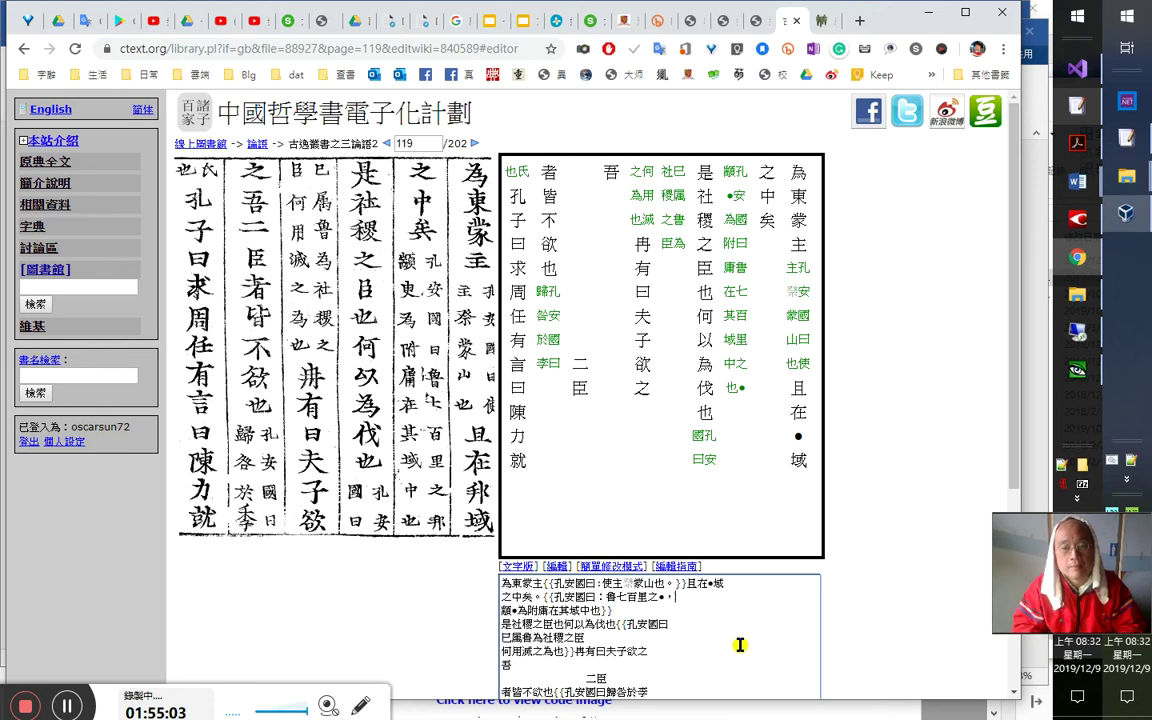
{"action": "key", "text": "BackSpace"}
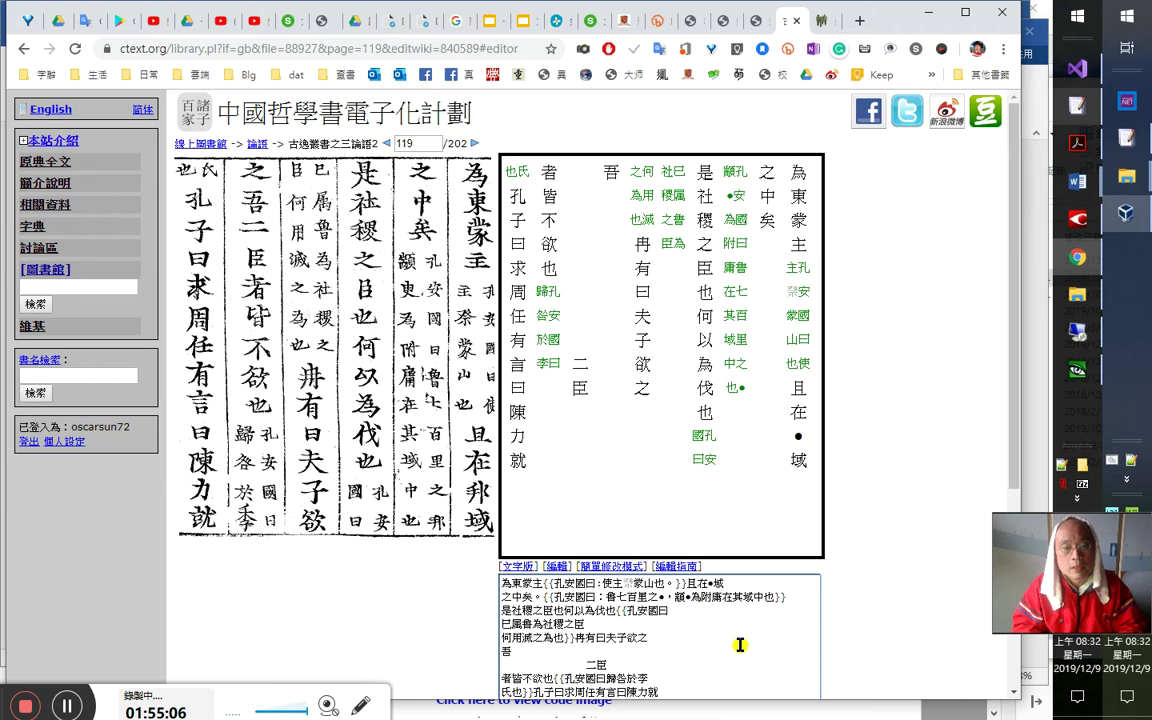
{"action": "type", "text": "，"}
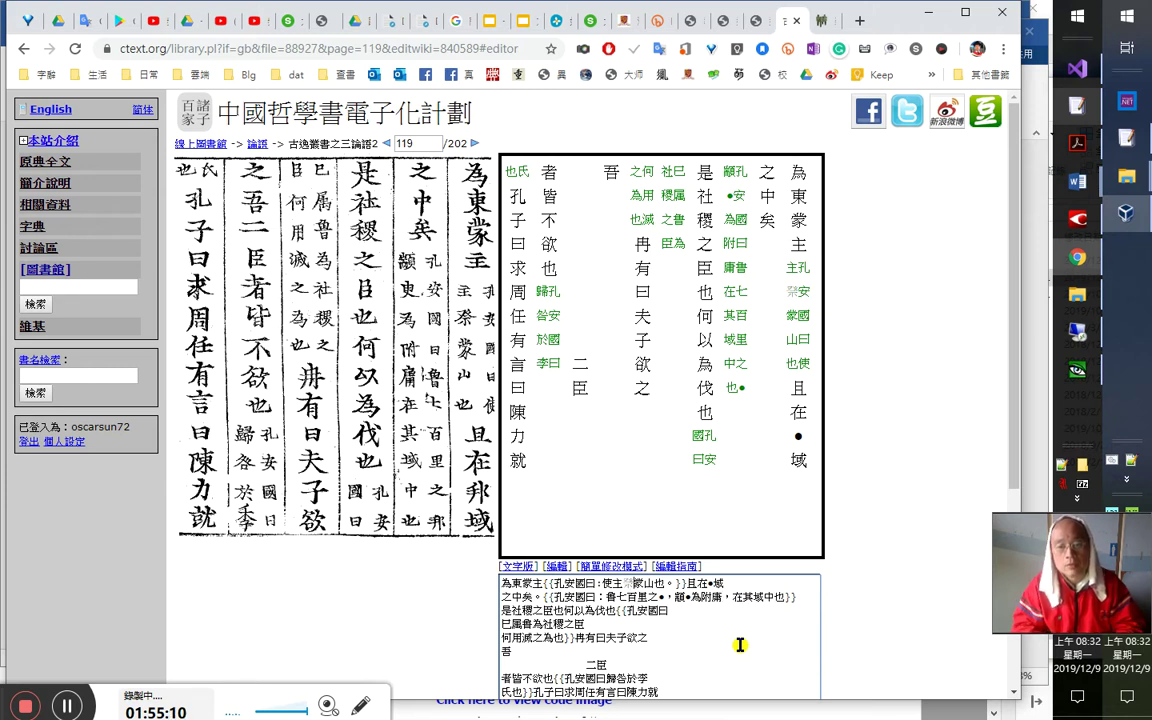
Highlight 域 in the first line and end the second annotation with 。 after 在其域中也
{"action": "key", "text": "shift+Left"}
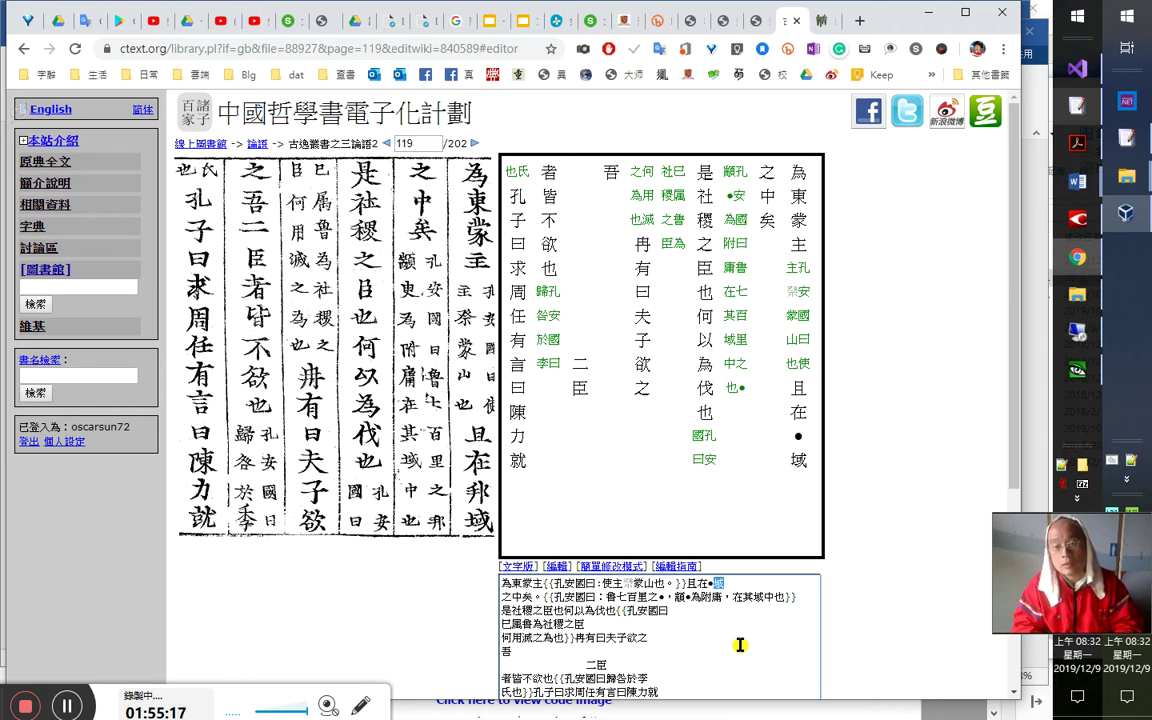
{"action": "key", "text": "Down"}
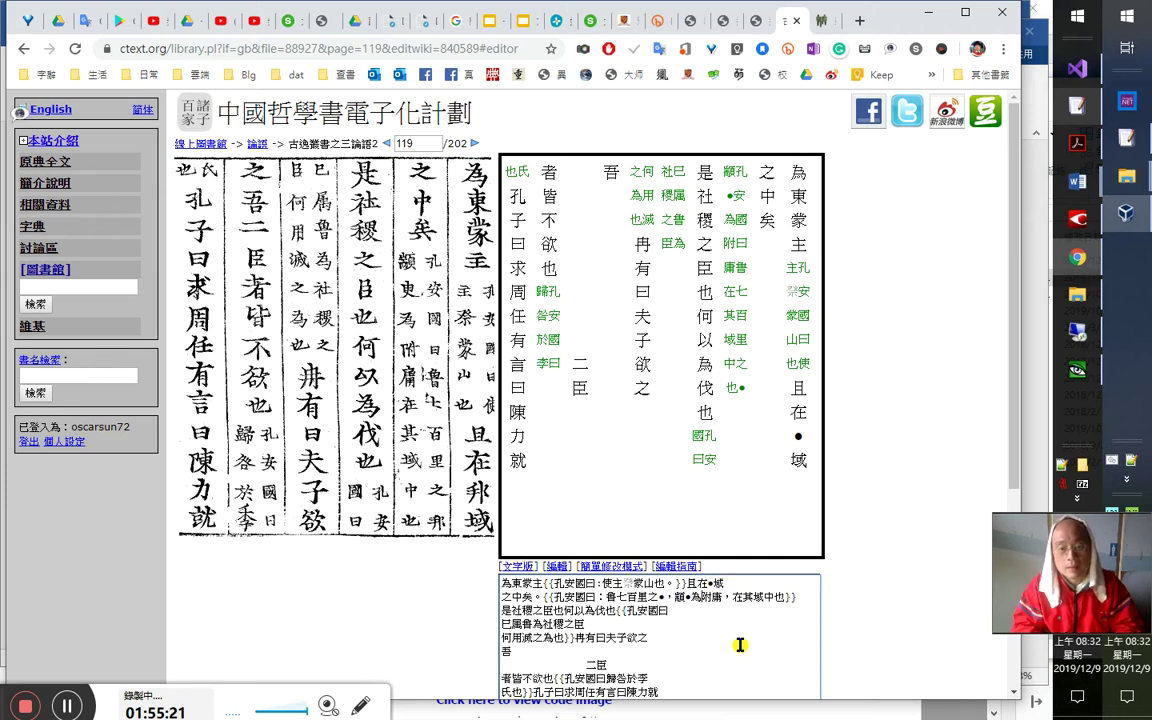
{"action": "key", "text": "Left"}
{"action": "key", "text": "Left"}
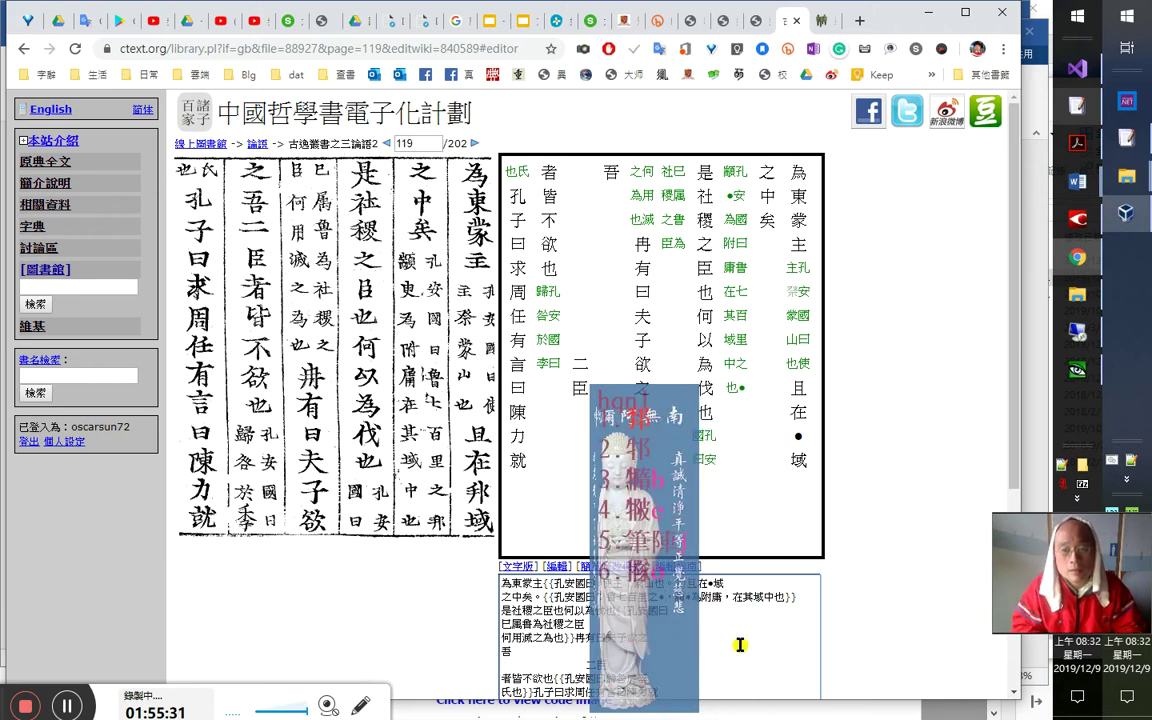
{"action": "key", "text": "Escape"}
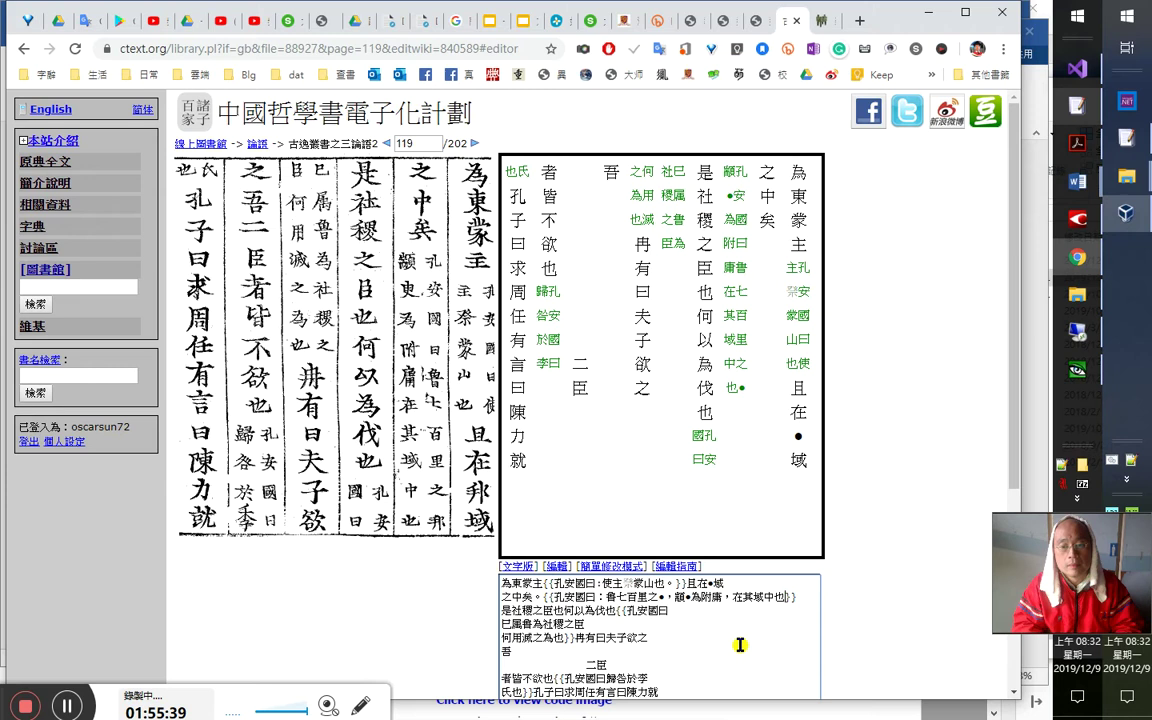
{"action": "type", "text": "。"}
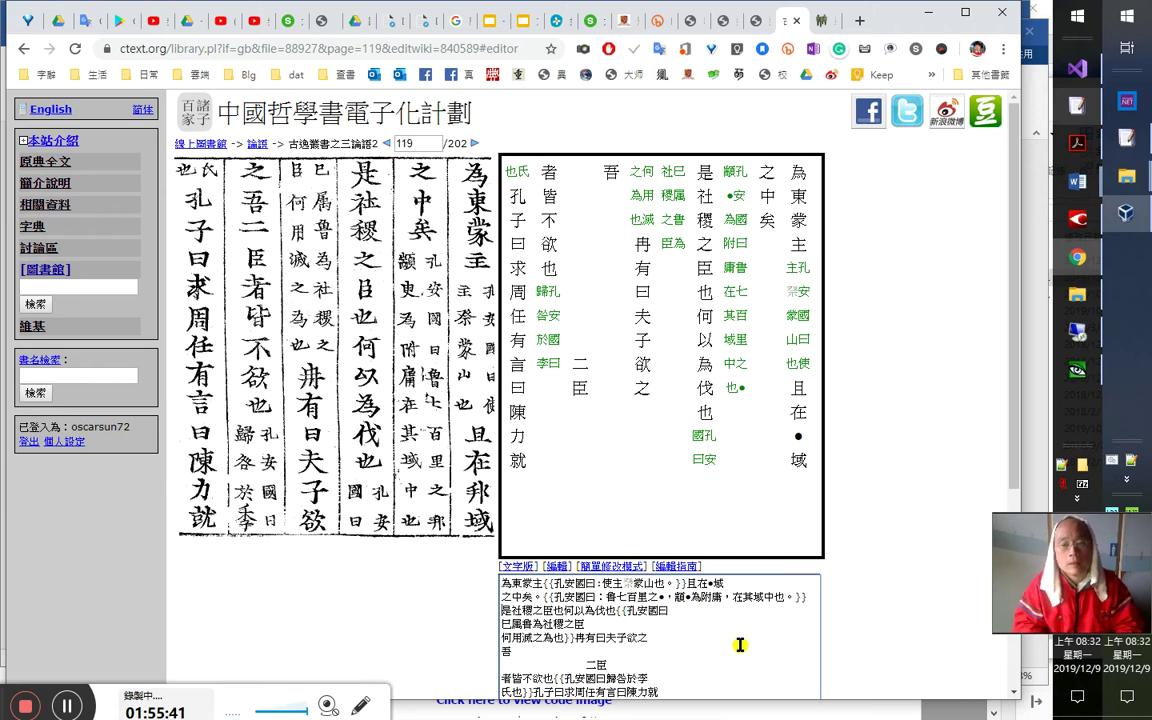
Punctuate the main text with ， after 是社稷之臣也 and 。 after 何以為伐也
{"action": "type", "text": "，"}
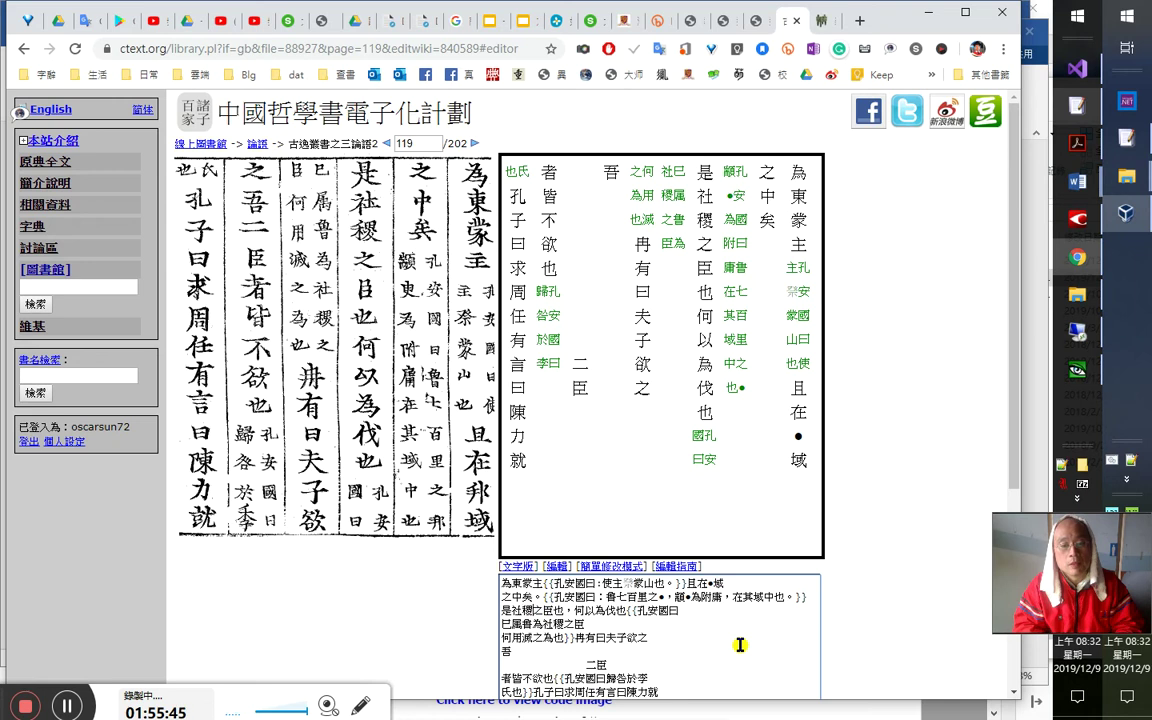
{"action": "key", "text": "shift+Right"}
{"action": "key", "text": "Right"}
{"action": "key", "text": "Right"}
{"action": "key", "text": "Right"}
{"action": "key", "text": "Right"}
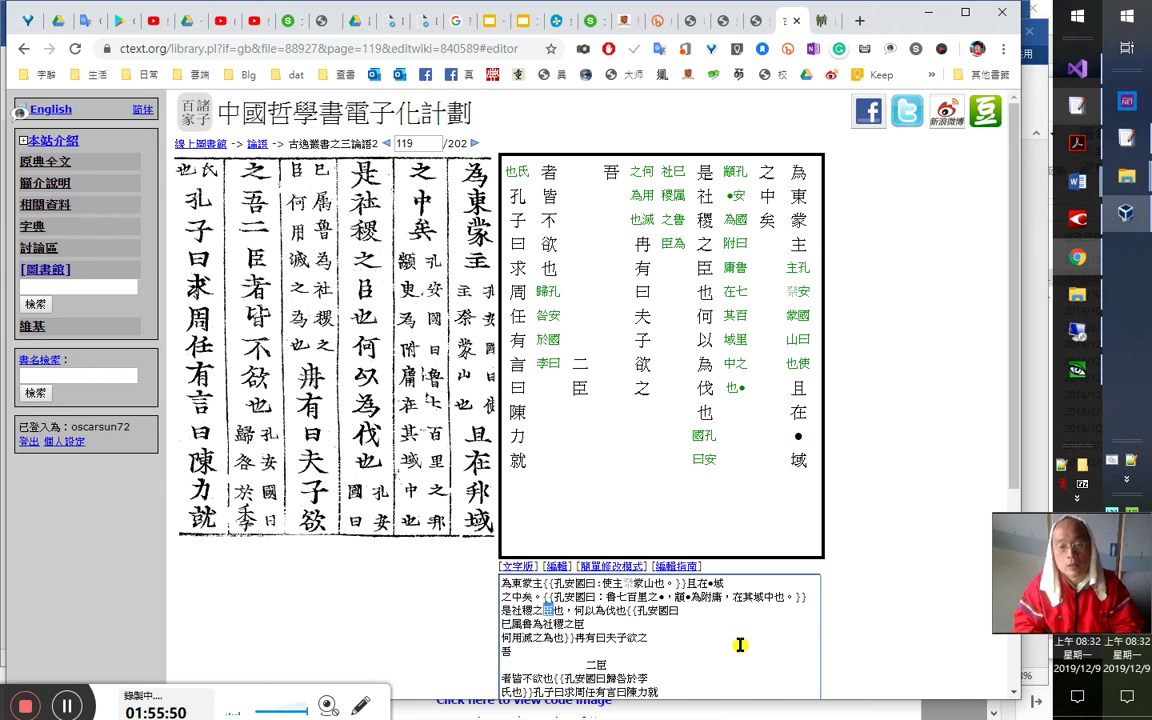
{"action": "type", "text": "。"}
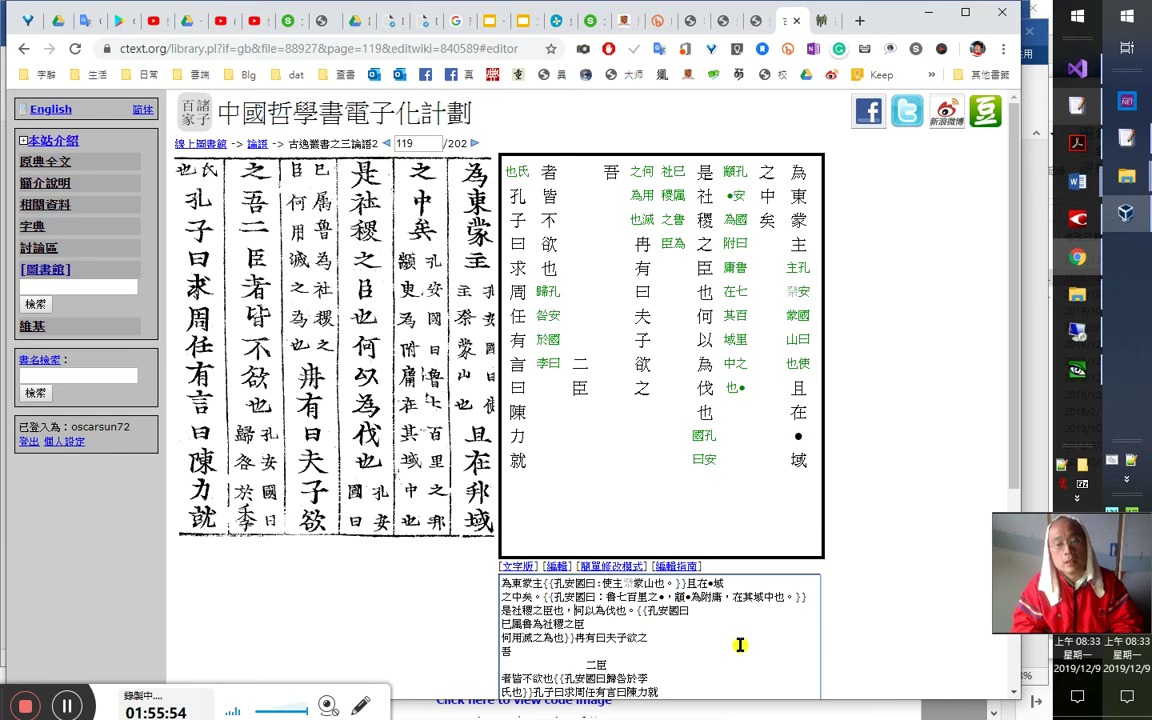
Examine the phrase 何以為伐也 character by character, highlighting 何, 以, 為 and 伐 in turn
{"action": "key", "text": "shift+Left"}
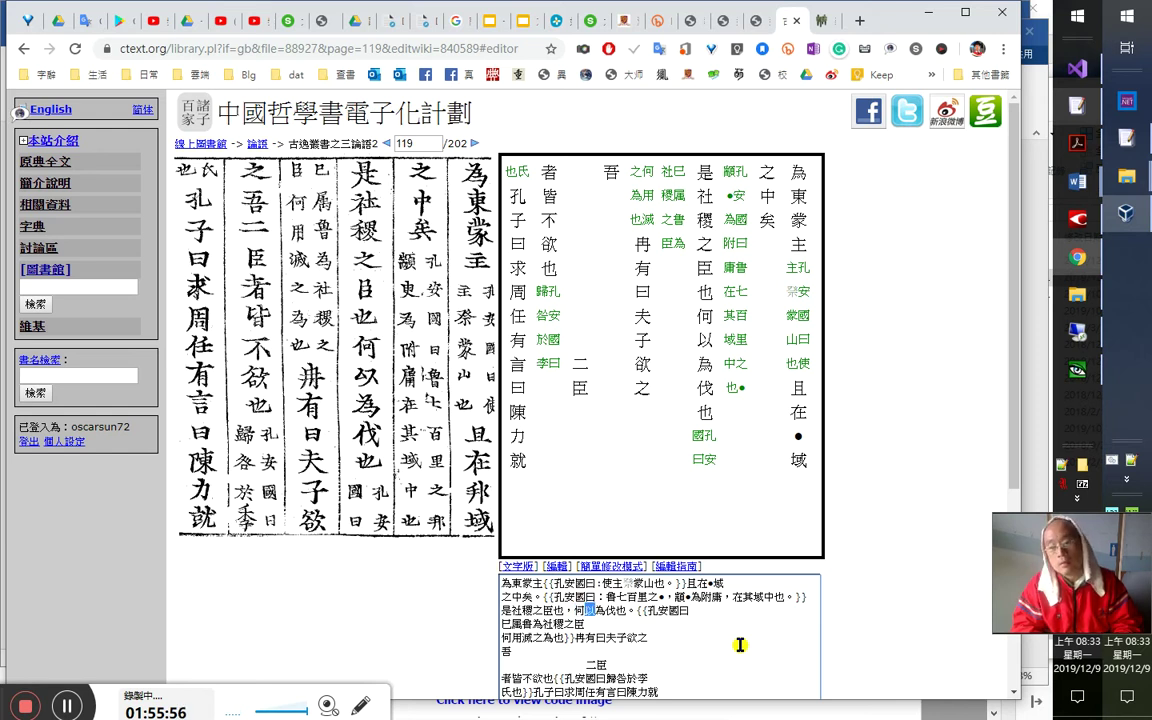
{"action": "key", "text": "Left"}
{"action": "key", "text": "shift+Left"}
{"action": "key", "text": "shift+Right"}
{"action": "key", "text": "shift+Right"}
{"action": "key", "text": "shift+Left"}
{"action": "key", "text": "shift+Left"}
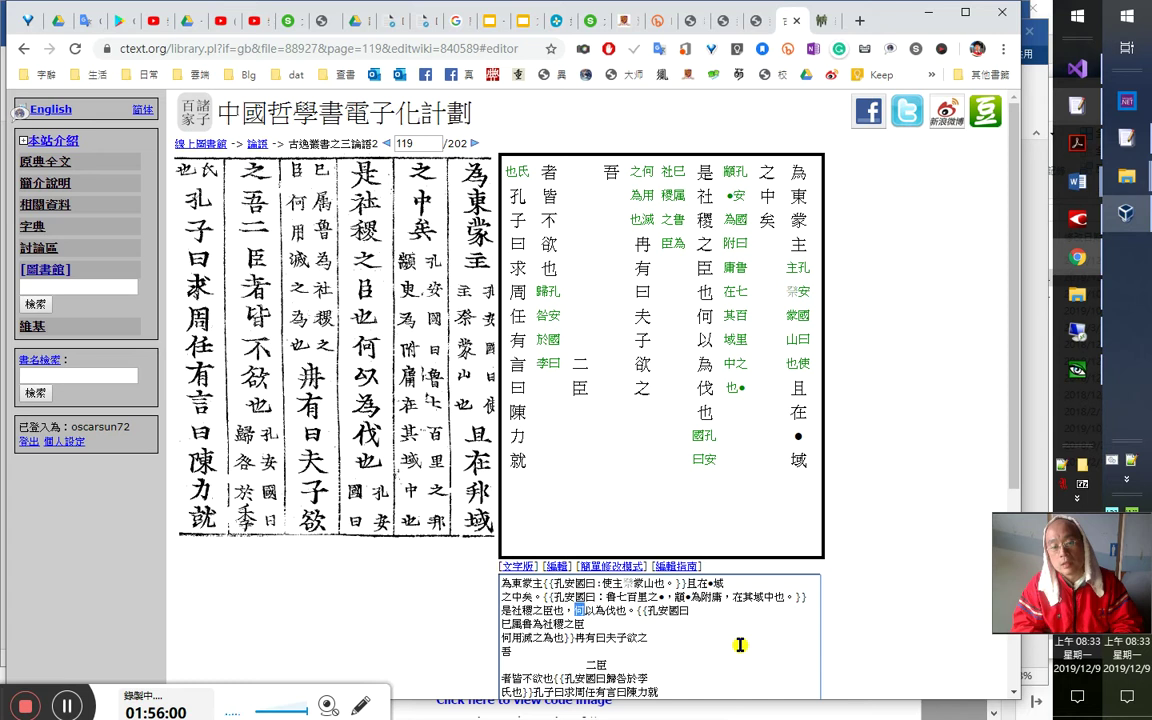
{"action": "key", "text": "Right"}
{"action": "key", "text": "shift+Right"}
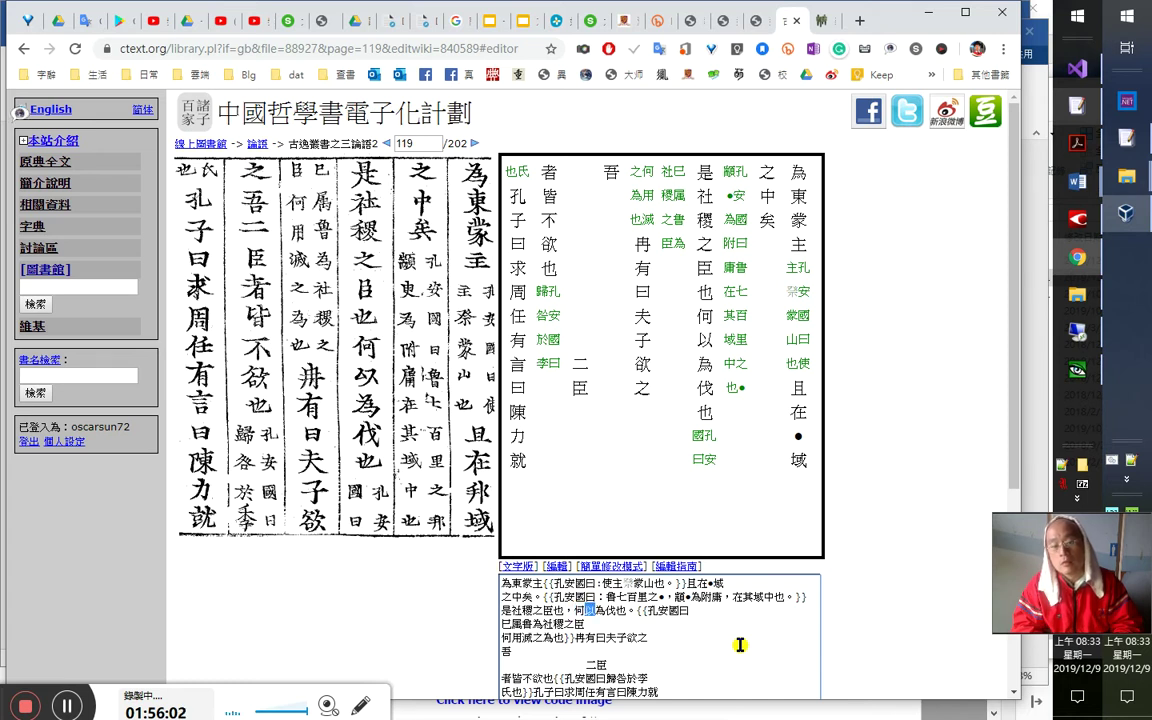
{"action": "key", "text": "Left"}
{"action": "key", "text": "shift+Left"}
{"action": "key", "text": "Right"}
{"action": "key", "text": "shift+Right"}
{"action": "key", "text": "Left"}
{"action": "key", "text": "Left"}
{"action": "key", "text": "Left"}
{"action": "key", "text": "shift+Left"}
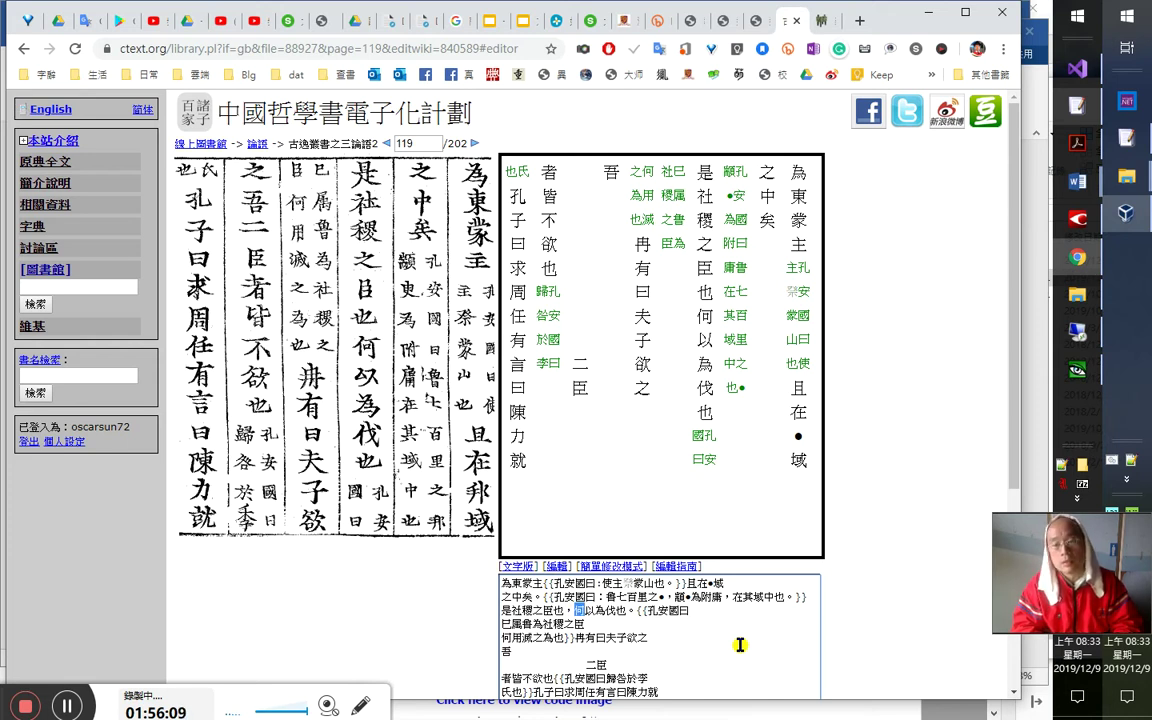
{"action": "key", "text": "Right"}
{"action": "key", "text": "shift+Left"}
{"action": "key", "text": "Right"}
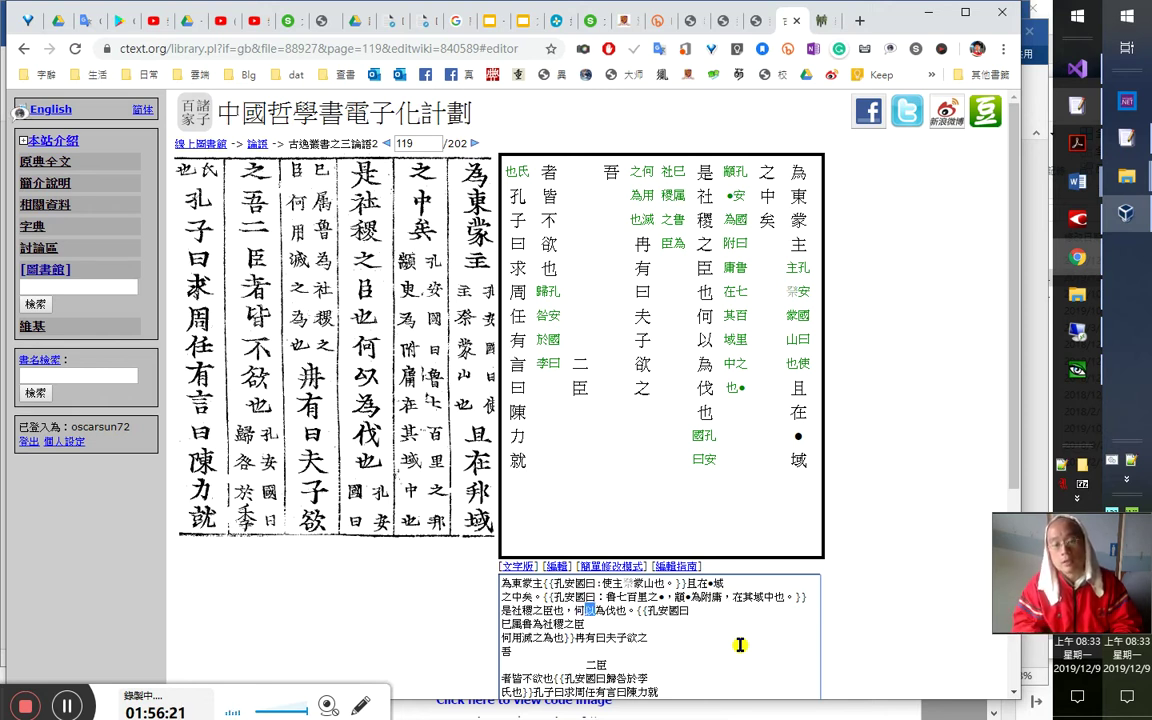
{"action": "key", "text": "Right"}
{"action": "key", "text": "Left"}
{"action": "key", "text": "Left"}
{"action": "key", "text": "shift+Right"}
{"action": "key", "text": "Left"}
{"action": "key", "text": "shift+Right"}
{"action": "key", "text": "Left"}
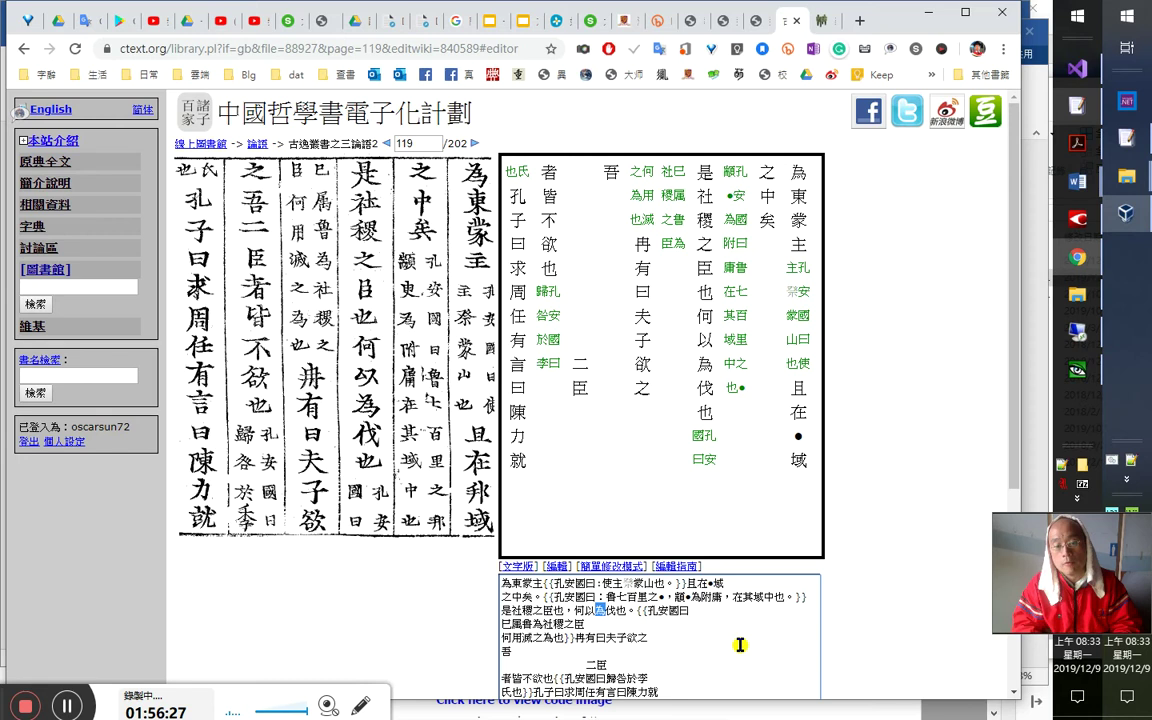
{"action": "key", "text": "shift+Right"}
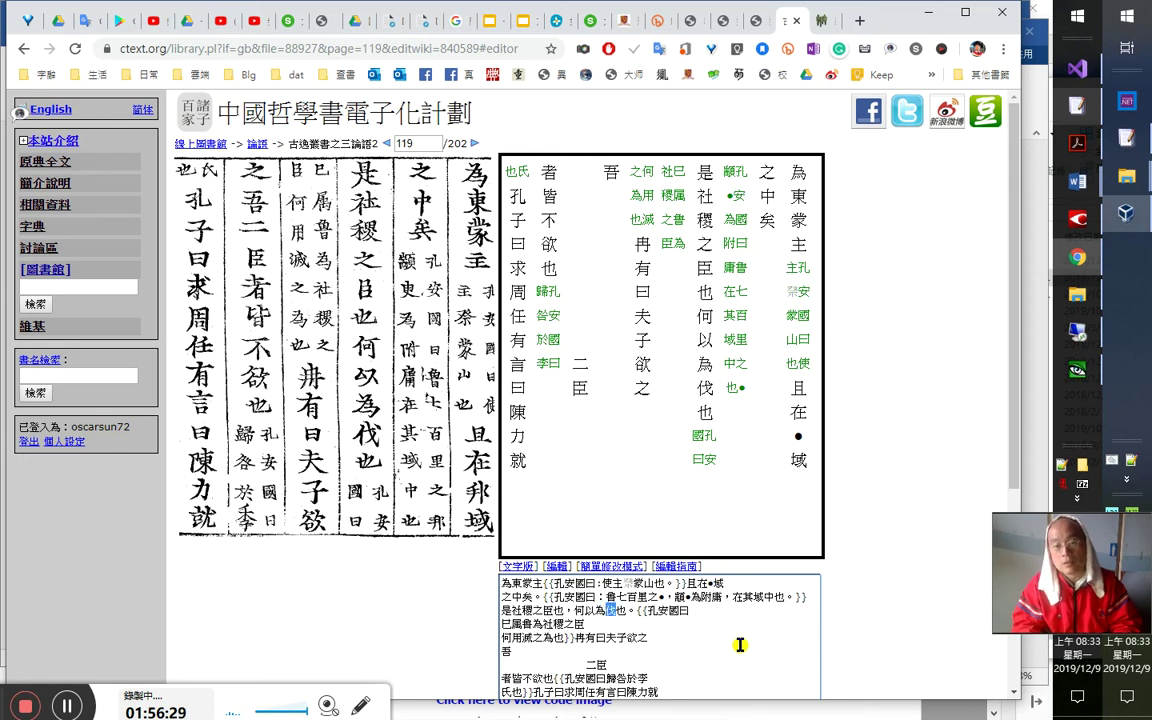
Punctuate the annotation following 何以為伐也 with ： after 孔安國曰 and ， after 魯
{"action": "key", "text": "Right"}
{"action": "key", "text": "Right"}
{"action": "key", "text": "Right"}
{"action": "key", "text": "Right"}
{"action": "key", "text": "Right"}
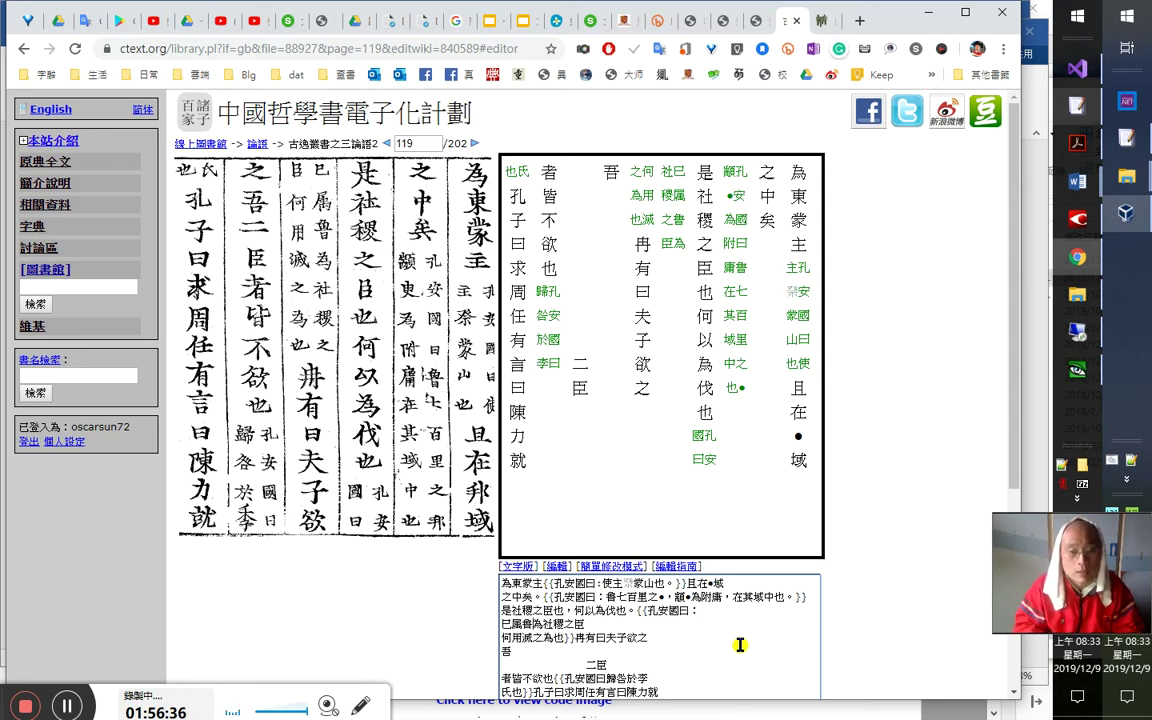
{"action": "type", "text": "，"}
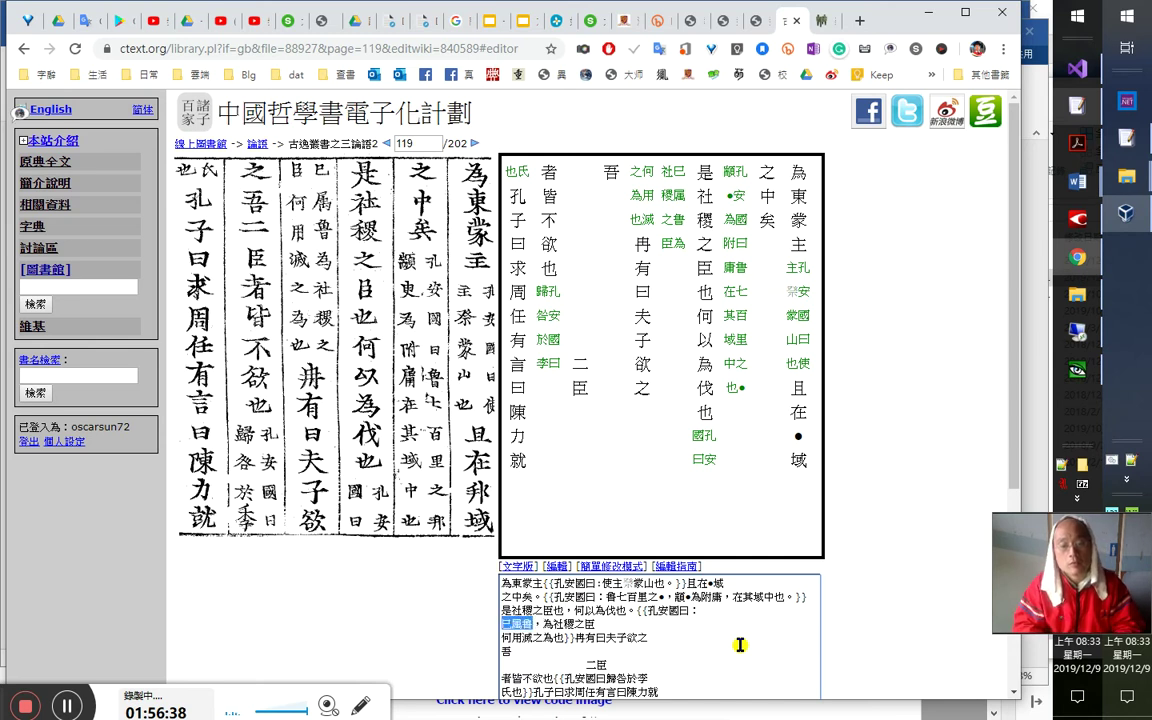
Move 臣 from the end of 為社稷之臣 to the start of the 何用滅之為也 line and add ， after it
{"action": "key", "text": "shift+Right"}
{"action": "key", "text": "Right"}
{"action": "key", "text": "End"}
{"action": "key", "text": "Right"}
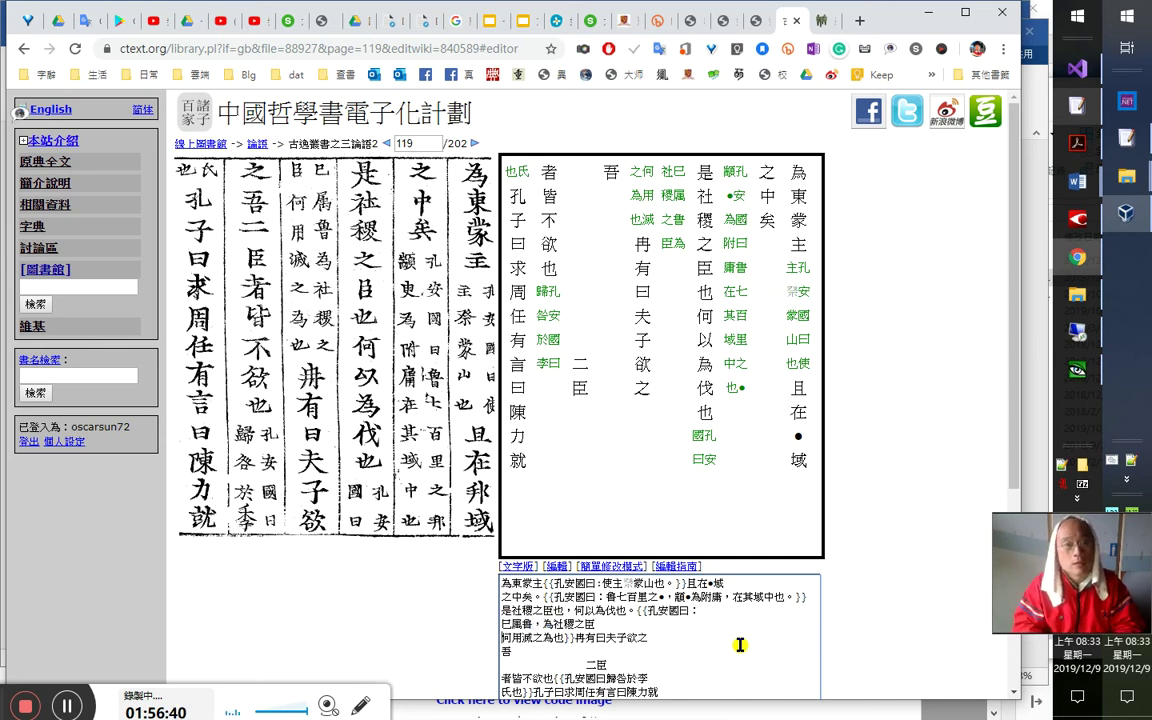
{"action": "key", "text": "Right"}
{"action": "key", "text": "Right"}
{"action": "key", "text": "Right"}
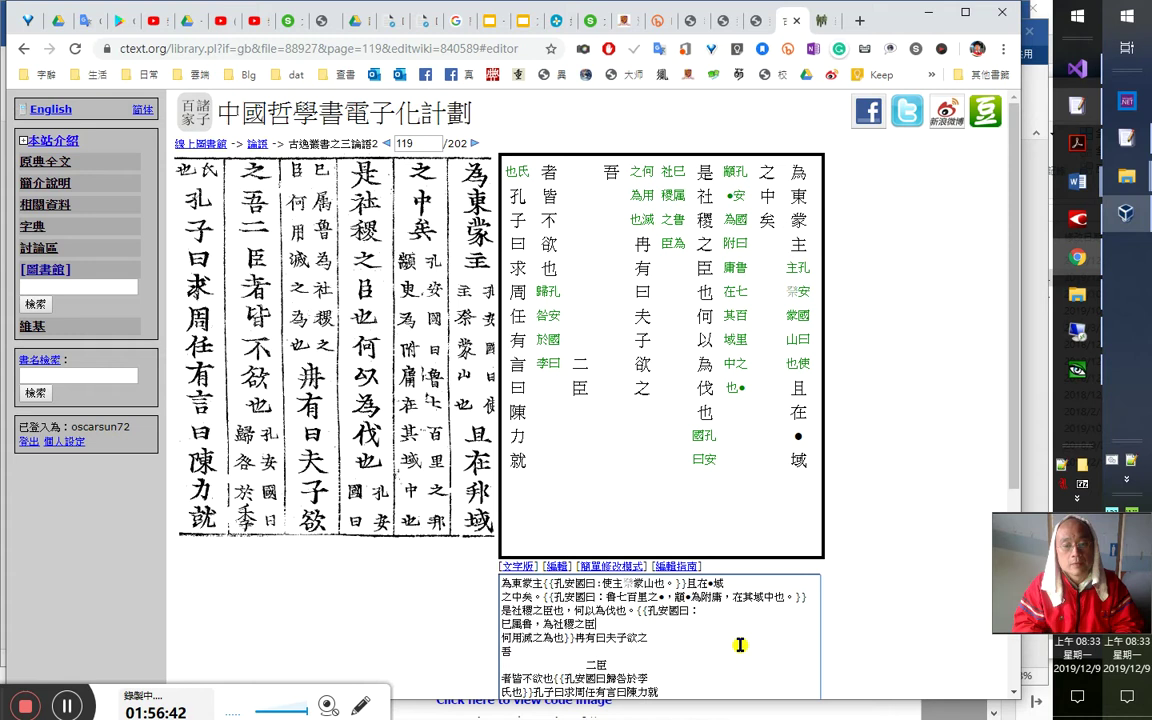
{"action": "key", "text": "Return"}
{"action": "key", "text": "Delete"}
{"action": "type", "text": "，"}
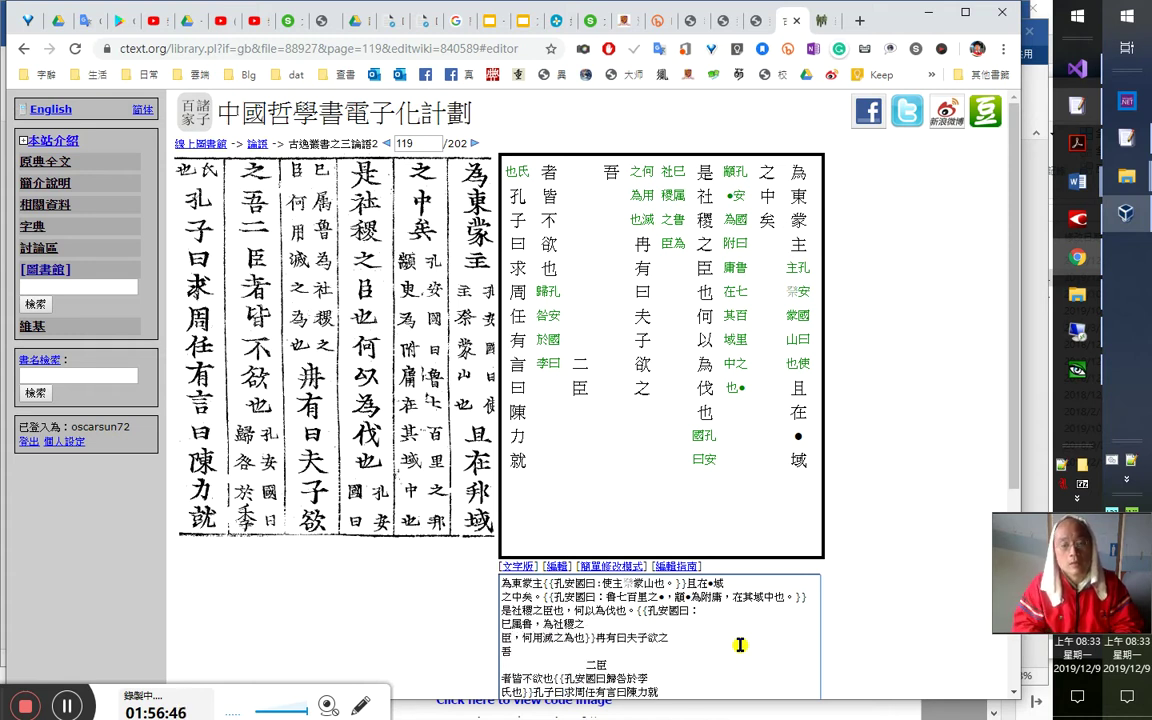
Compare 何用 in the annotation's 何用滅之為也 with 何以 in the main text's 何以為伐也
{"action": "key", "text": "shift+Right"}
{"action": "key", "text": "shift+Right"}
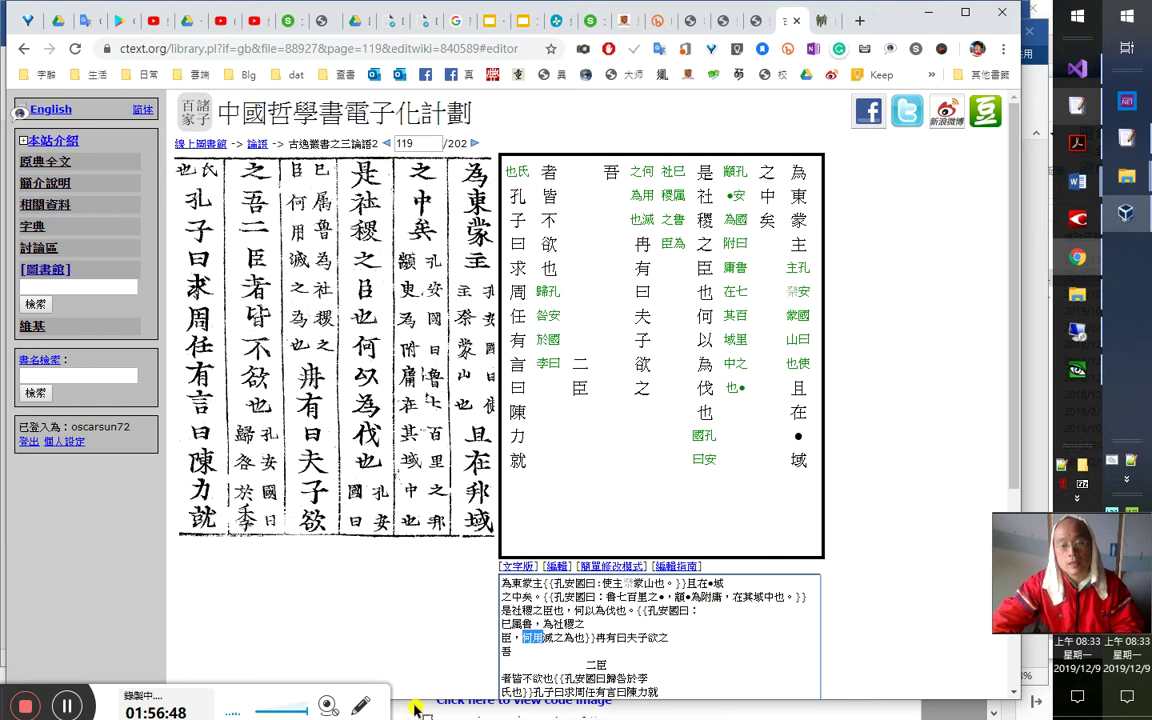
{"action": "left_click", "coordinate": [594, 610]}
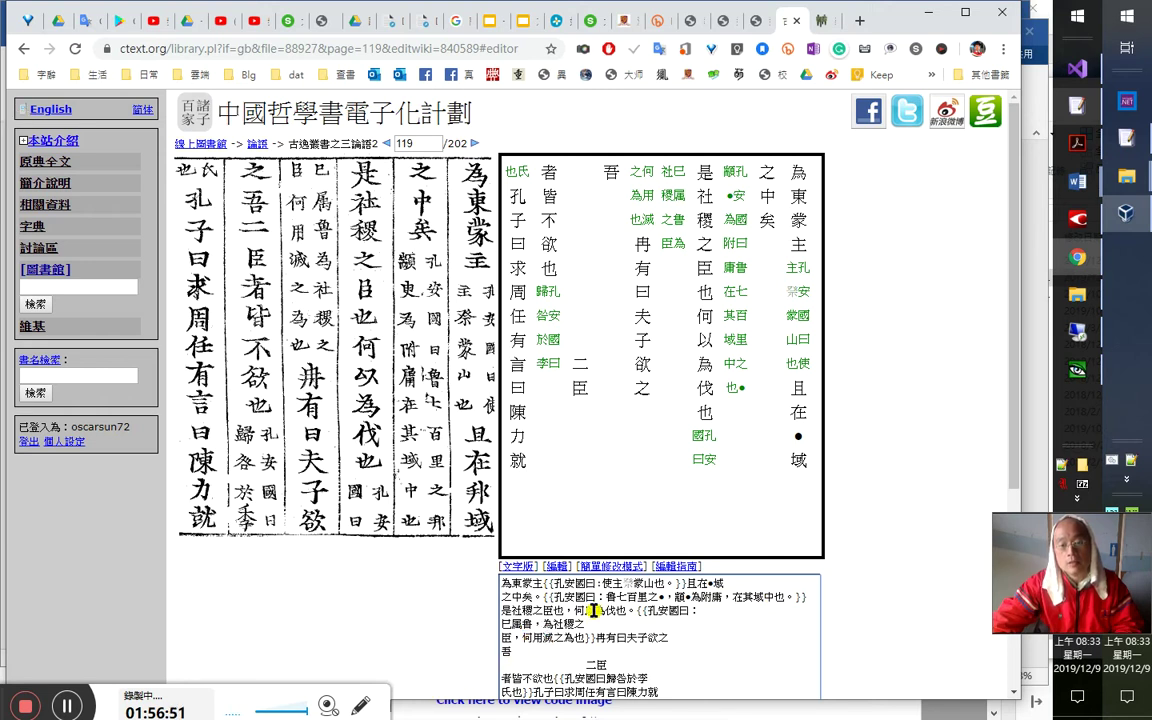
{"action": "left_click_drag", "start_coordinate": [531, 637], "coordinate": [550, 637]}
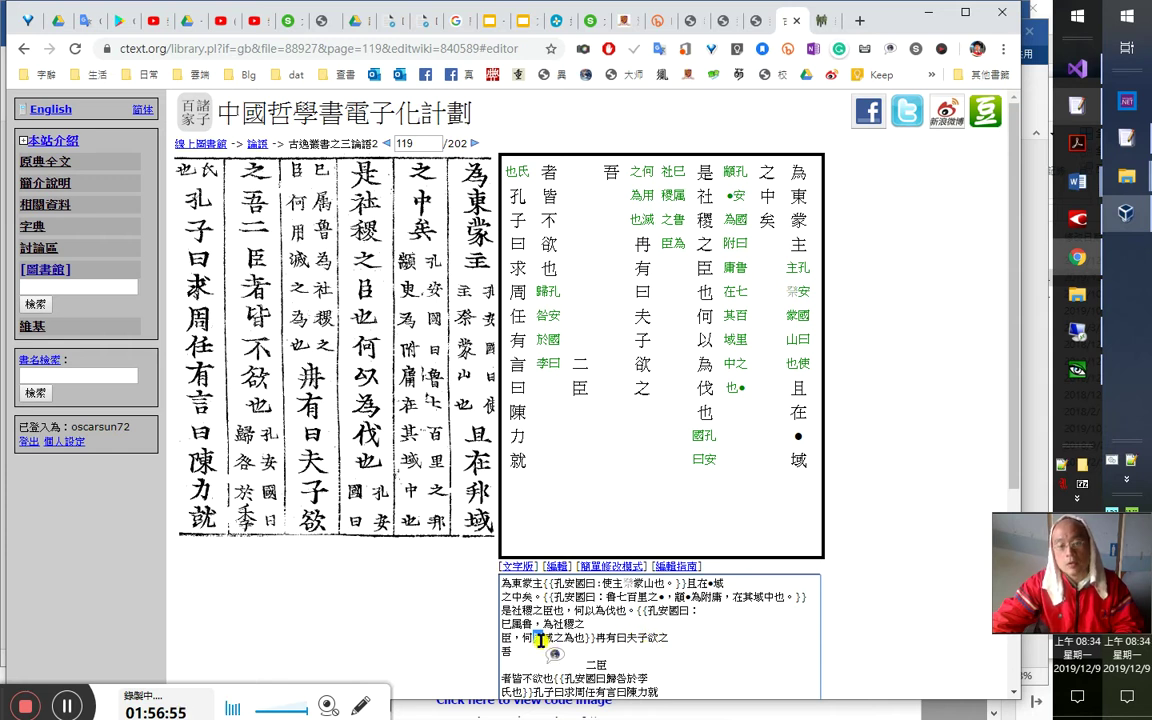
Add 。 after 何用滅之為也 to close the annotation before 冉有曰
{"action": "left_click", "coordinate": [538, 638]}
{"action": "mouse_move", "coordinate": [536, 638]}
{"action": "left_mouse_down"}
{"action": "mouse_move", "coordinate": [589, 610]}
{"action": "mouse_move", "coordinate": [536, 633]}
{"action": "left_mouse_up"}
{"action": "left_click", "coordinate": [586, 609]}
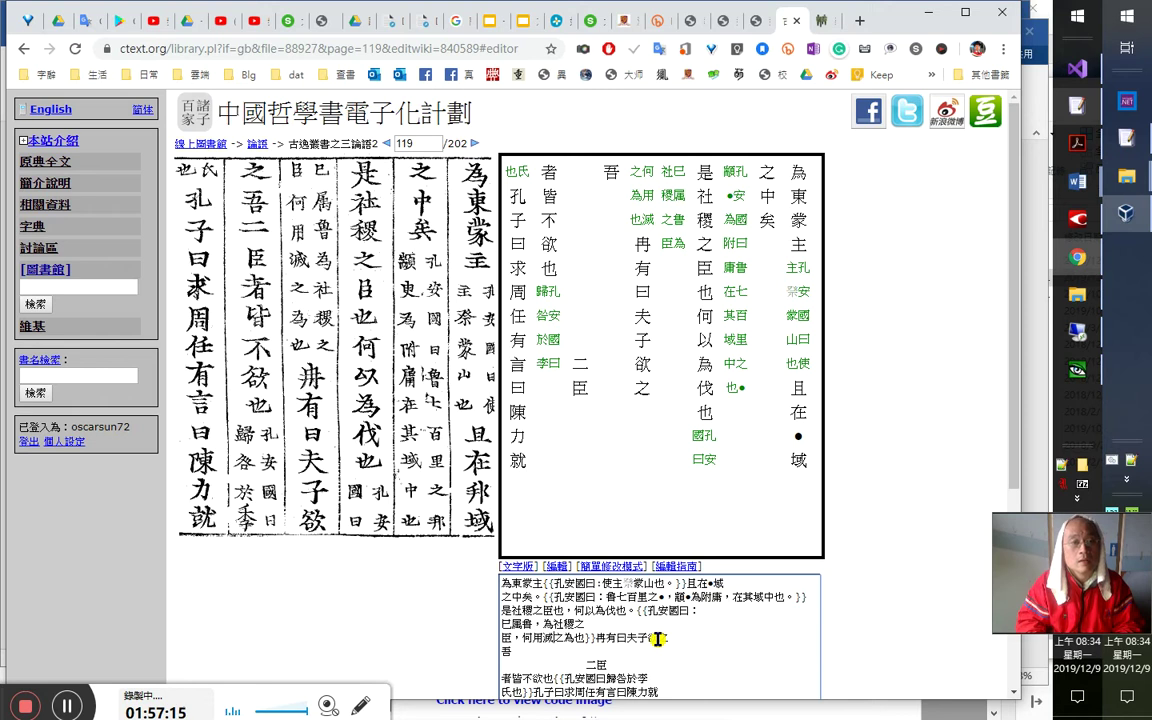
{"action": "key", "text": "Right"}
{"action": "key", "text": "Right"}
{"action": "type", "text": "。"}
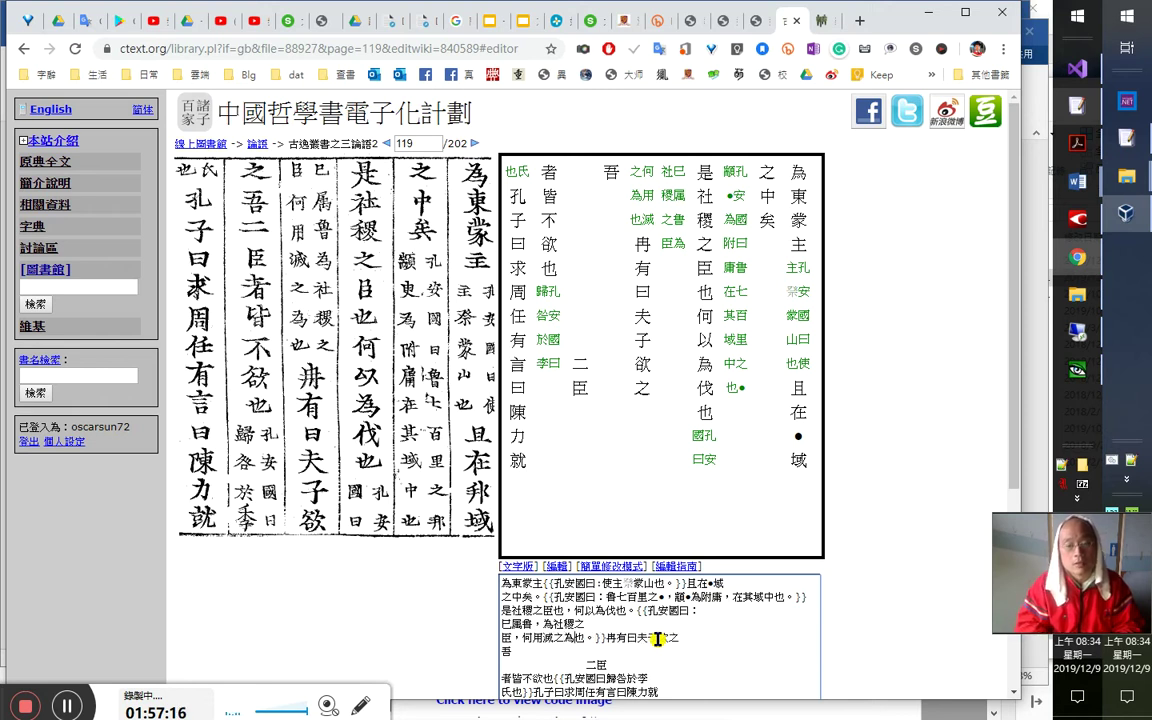
Examine 何 and 用 individually in the annotation's 何用滅之為也 against 何以 in the main text
{"action": "key", "text": "Left"}
{"action": "key", "text": "shift+Left"}
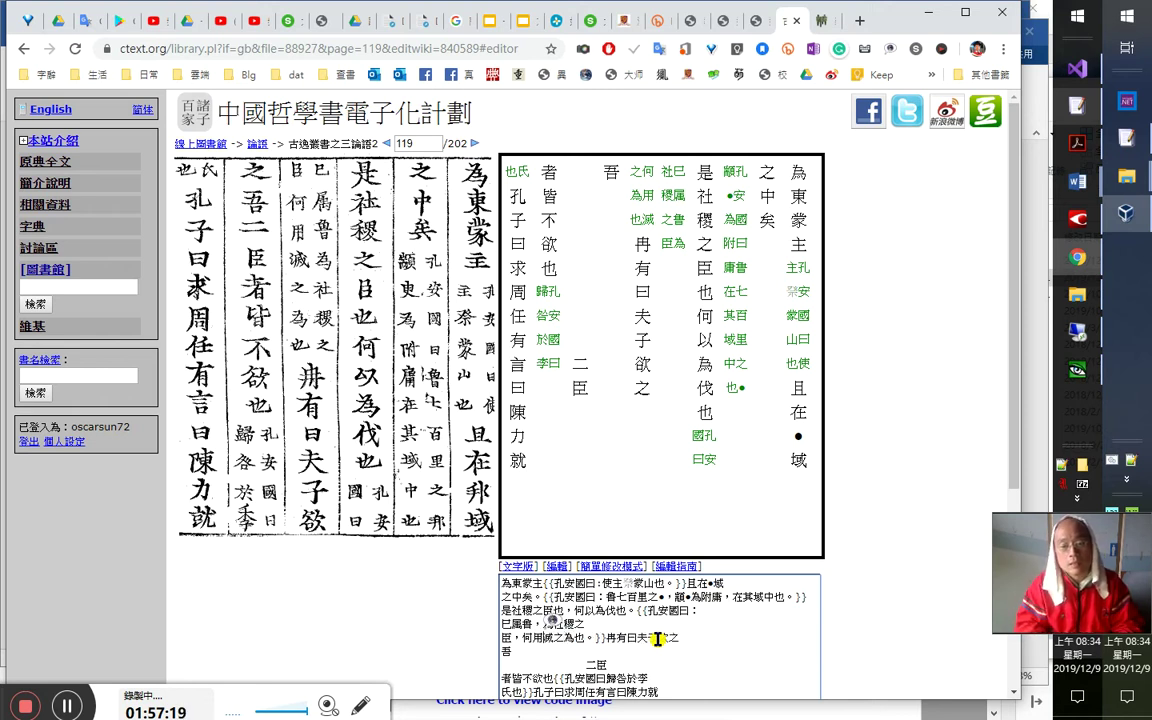
{"action": "key", "text": "shift+Left"}
{"action": "key", "text": "Left"}
{"action": "key", "text": "Left"}
{"action": "key", "text": "Left"}
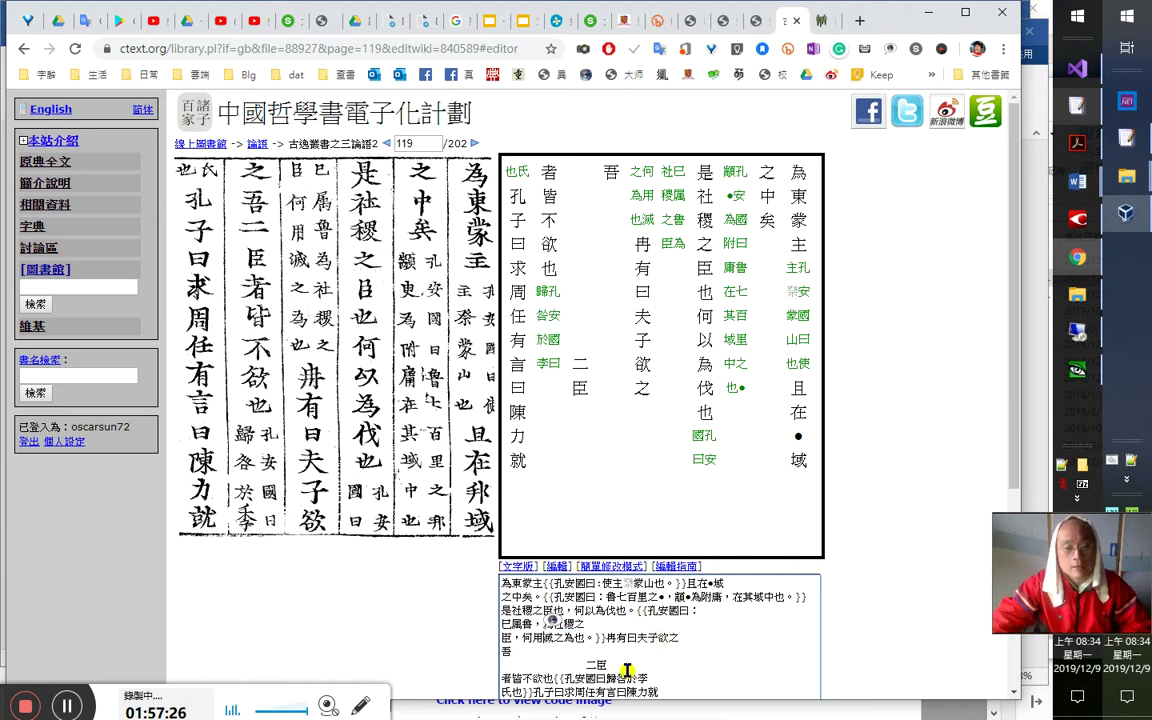
{"action": "left_click", "coordinate": [560, 643]}
{"action": "key", "text": "Down"}
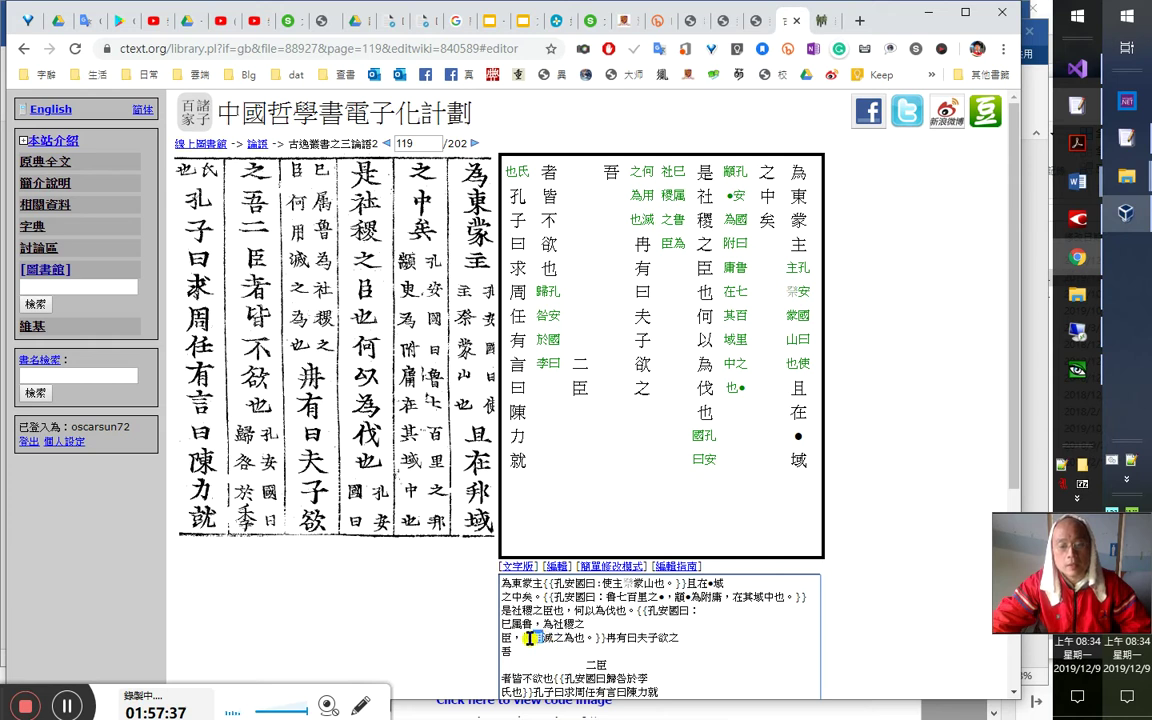
{"action": "double_click", "coordinate": [527, 637]}
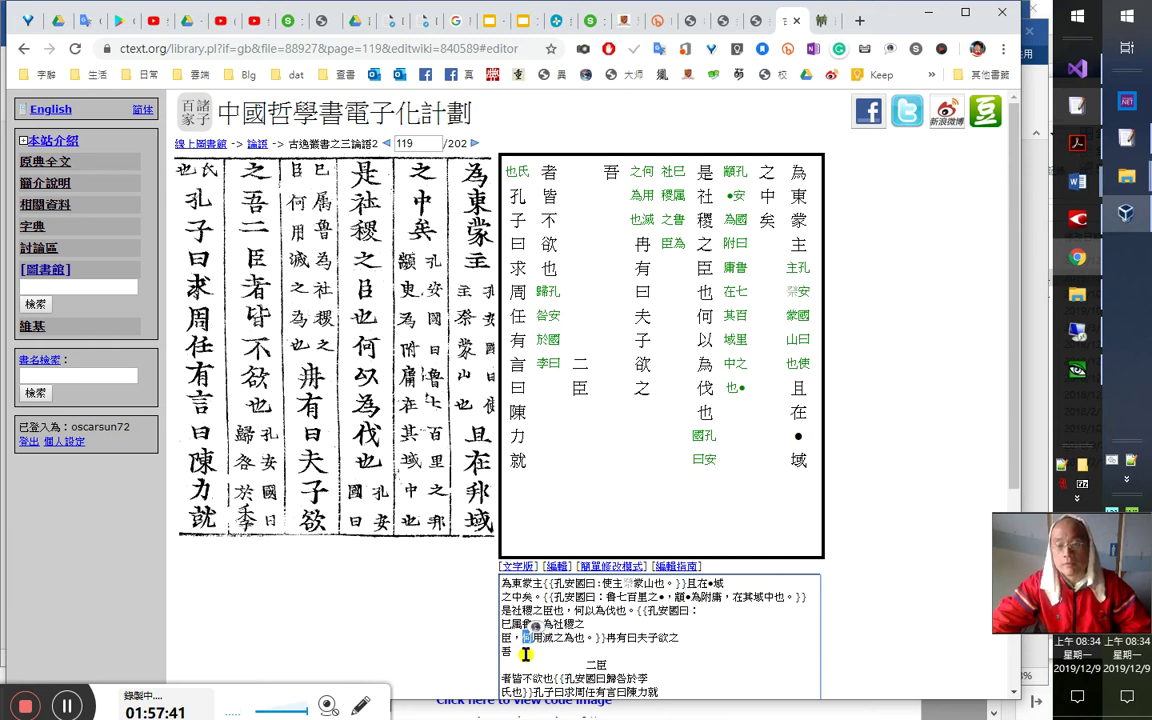
{"action": "left_click_drag", "start_coordinate": [573, 610], "coordinate": [586, 610]}
{"action": "double_click", "coordinate": [524, 637]}
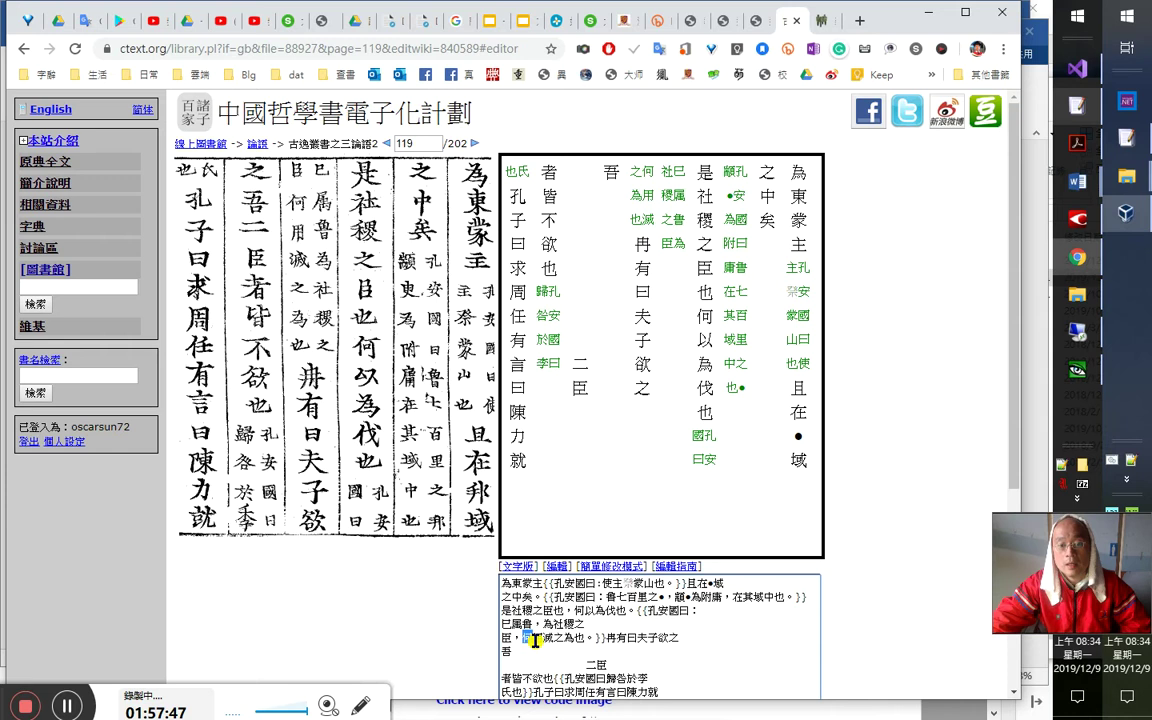
{"action": "double_click", "coordinate": [539, 637]}
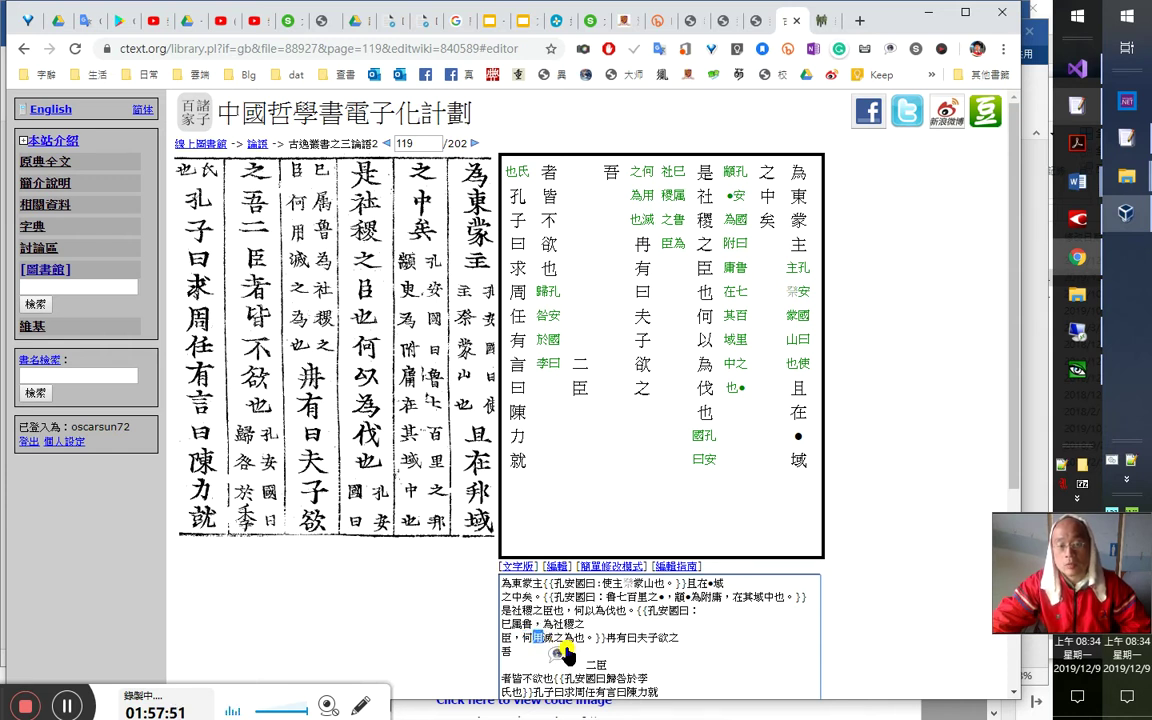
Examine how 用, 滅之 and 為 relate within 何用滅之為也, highlighting each part in turn
{"action": "left_click", "coordinate": [565, 637]}
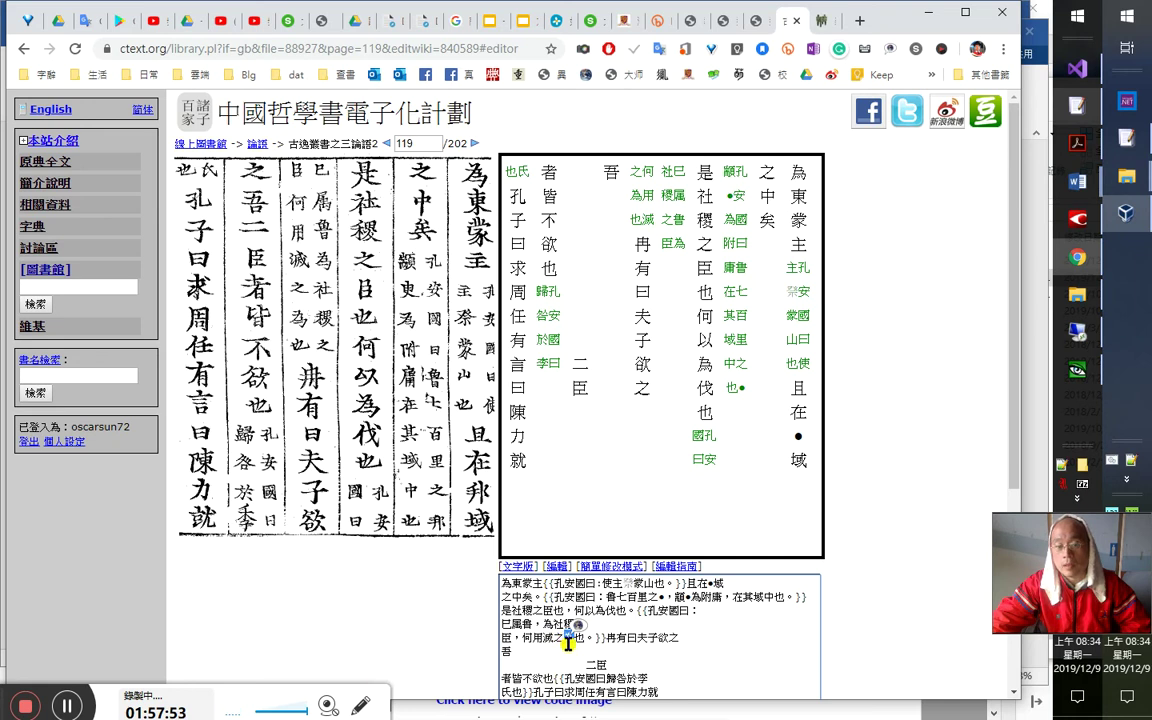
{"action": "left_click_drag", "start_coordinate": [544, 640], "coordinate": [533, 639]}
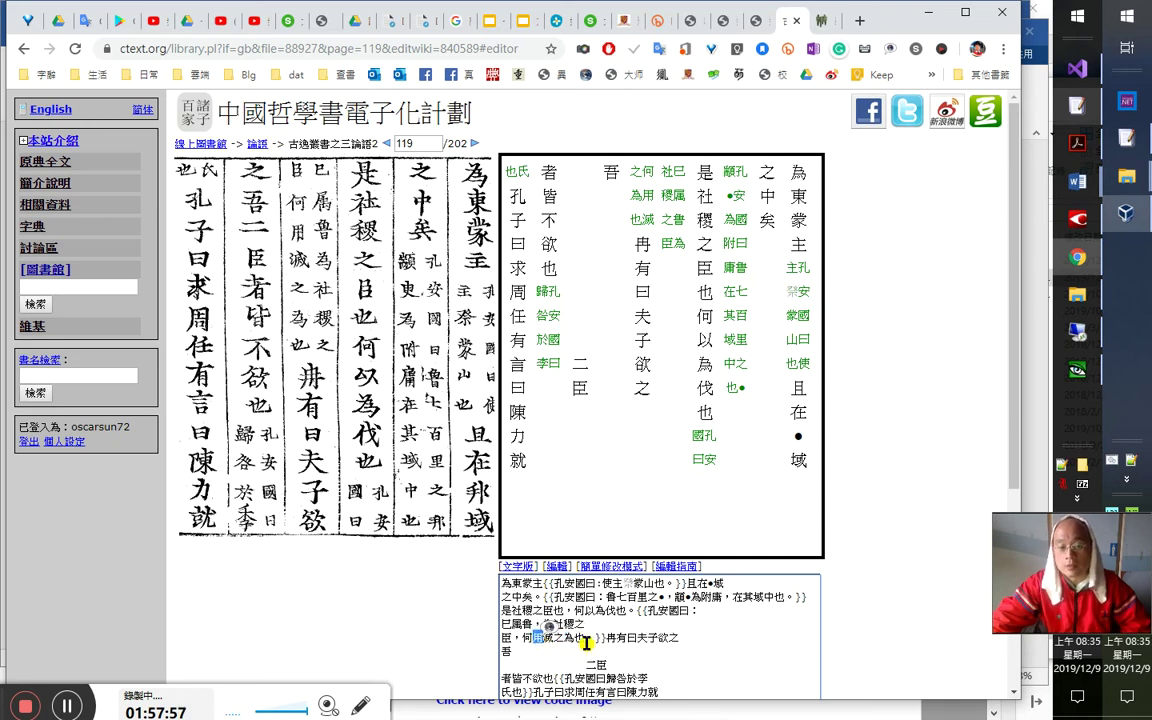
{"action": "double_click", "coordinate": [565, 638]}
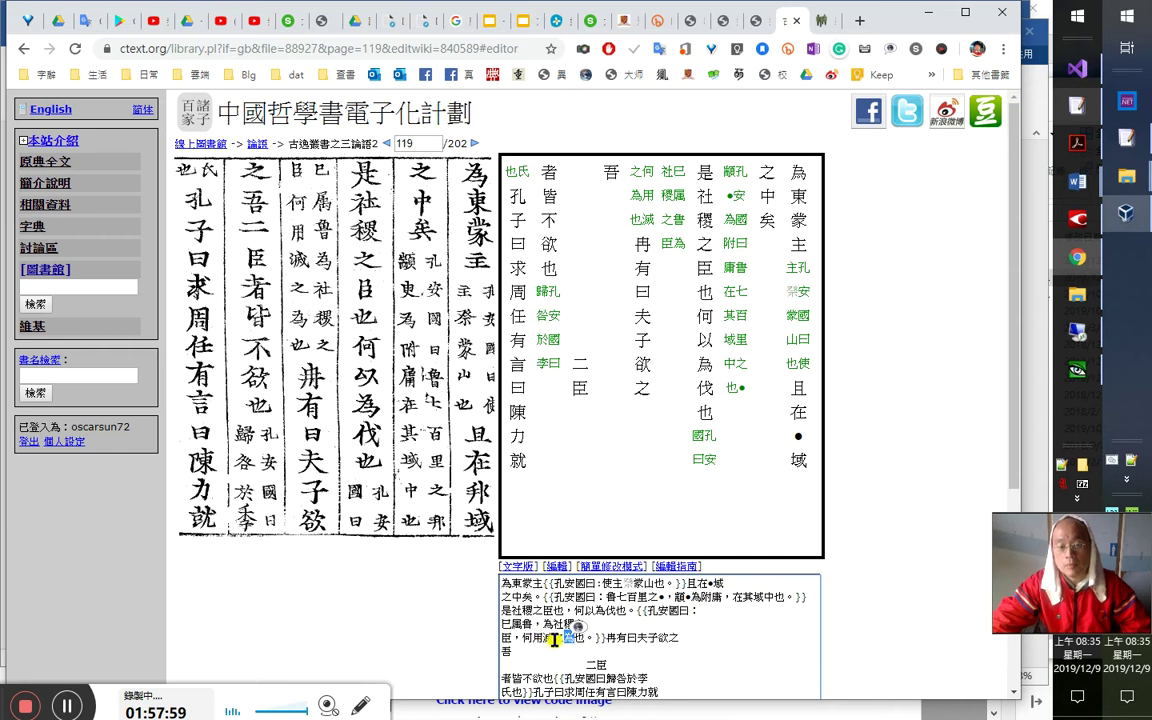
{"action": "left_click_drag", "start_coordinate": [536, 640], "coordinate": [583, 655]}
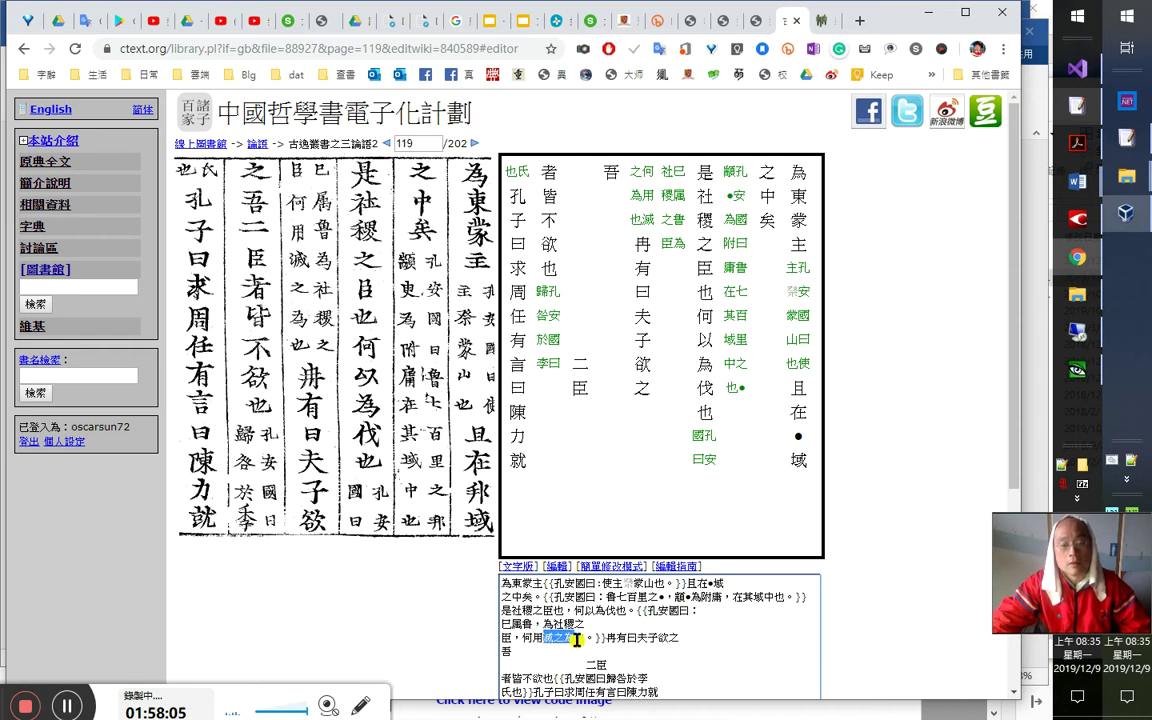
{"action": "left_click", "coordinate": [573, 638]}
{"action": "left_click_drag", "start_coordinate": [574, 638], "coordinate": [564, 637]}
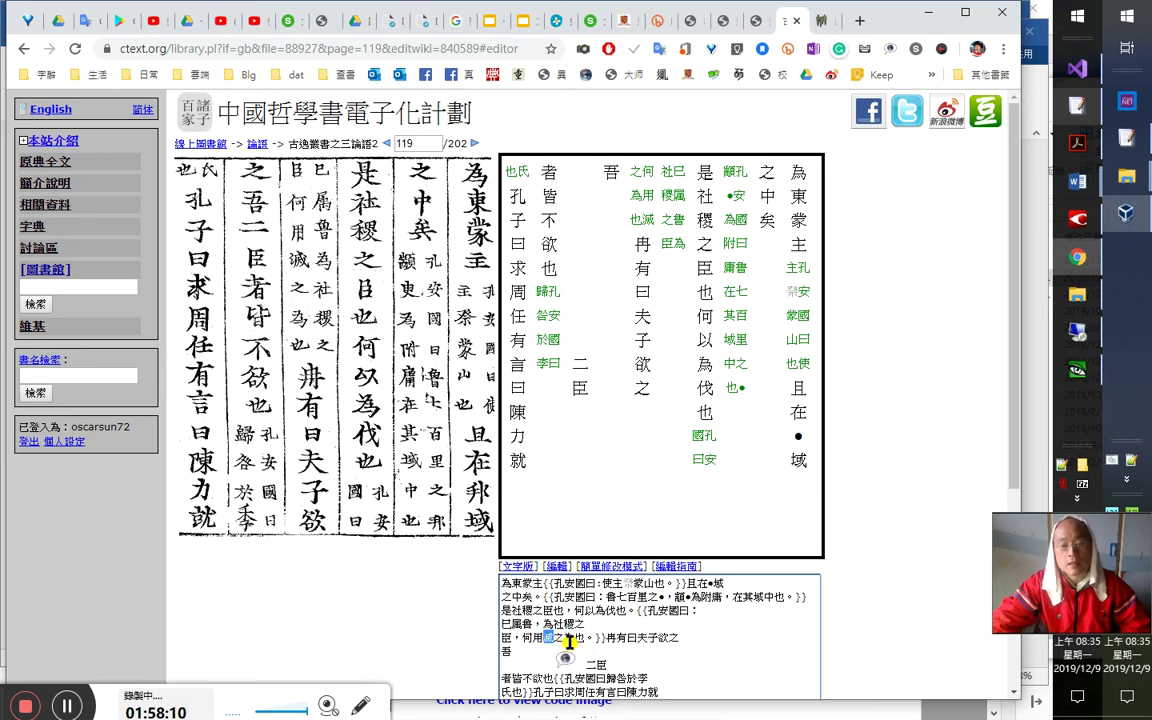
{"action": "left_click", "coordinate": [566, 641]}
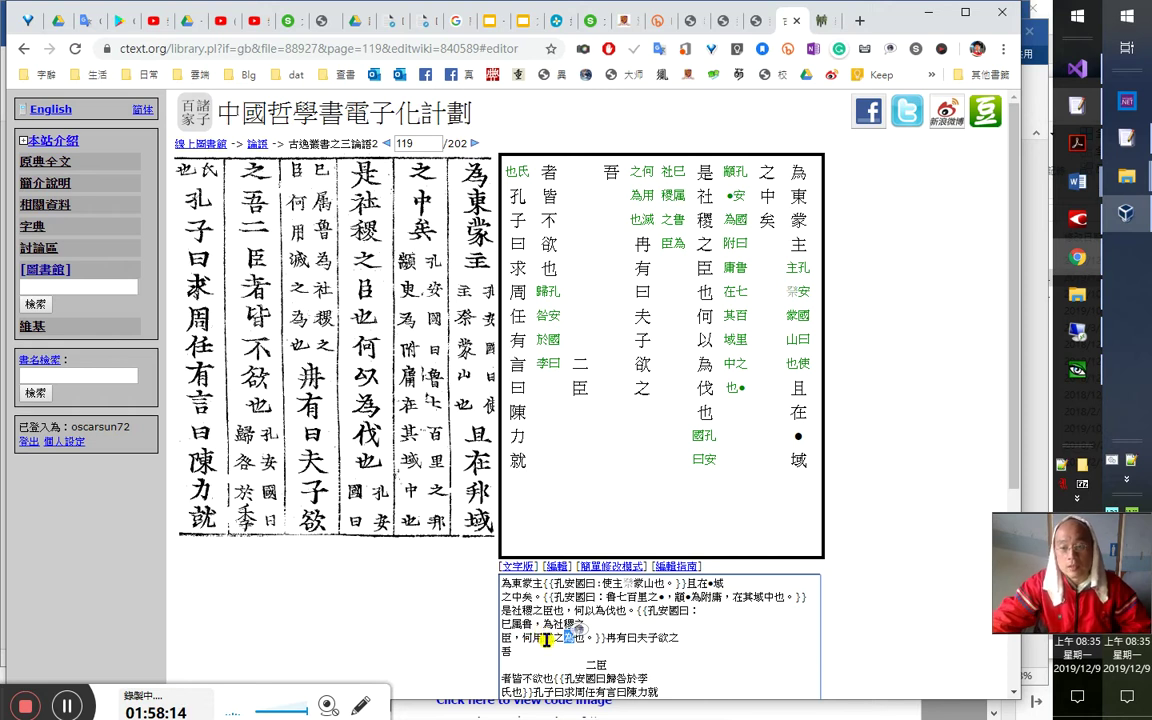
{"action": "left_click_drag", "start_coordinate": [554, 638], "coordinate": [543, 639]}
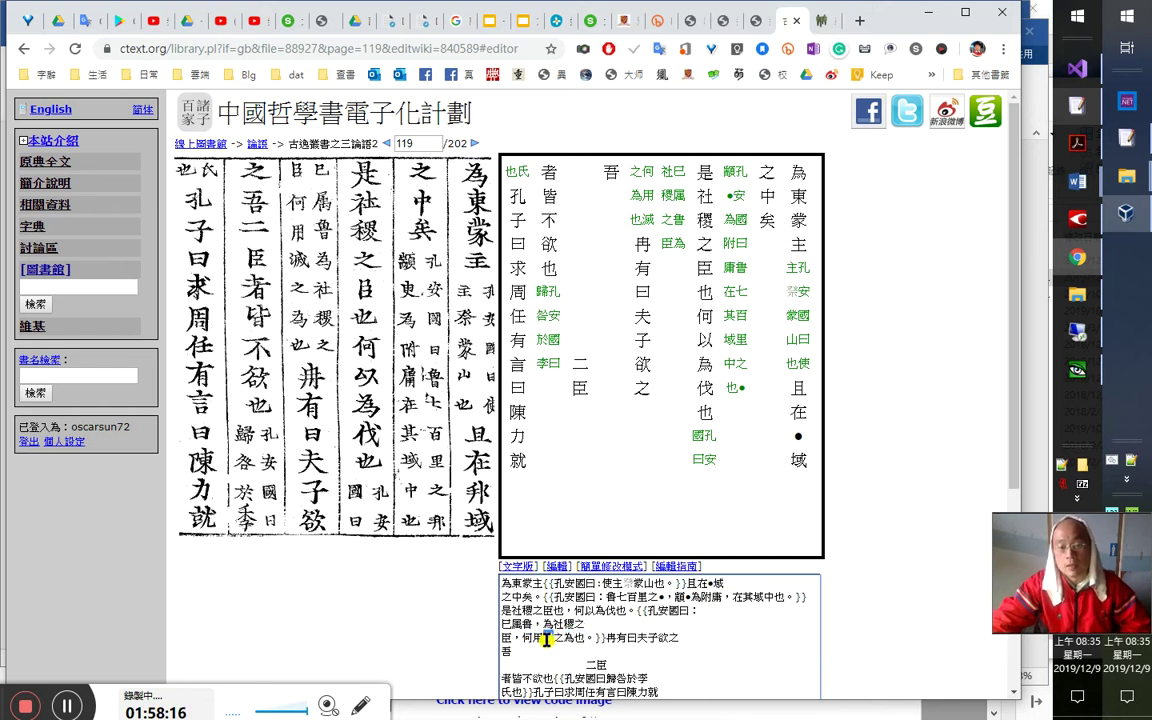
{"action": "left_click", "coordinate": [571, 651]}
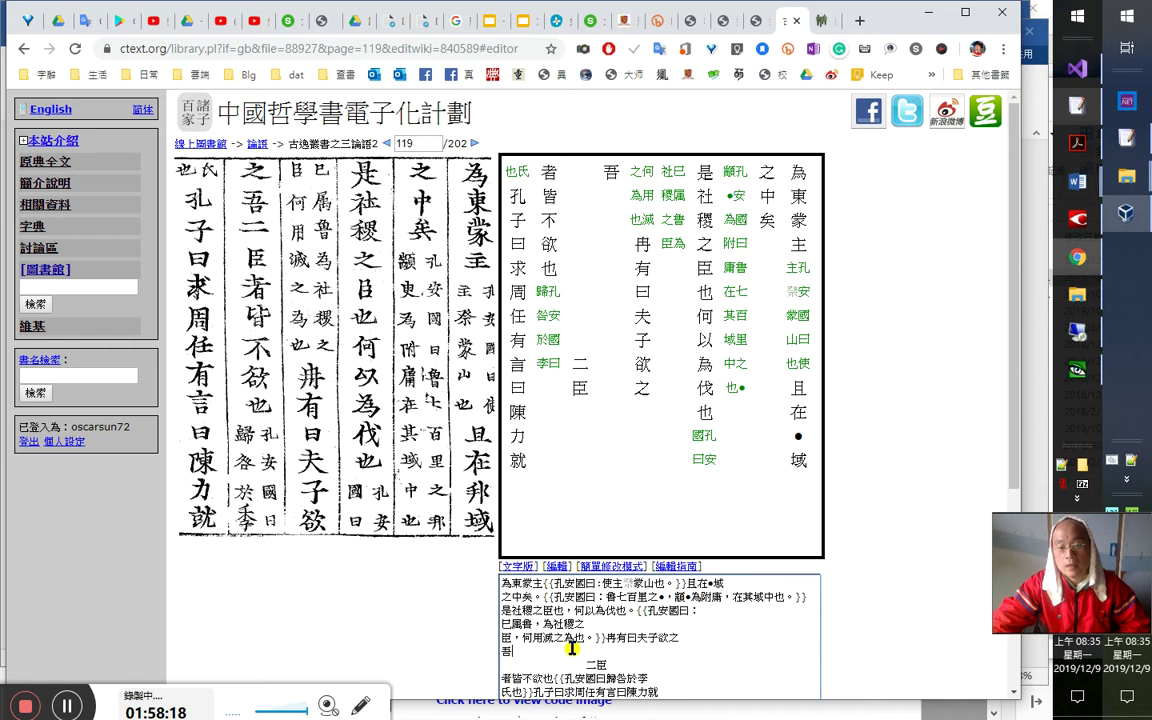
{"action": "left_click_drag", "start_coordinate": [575, 638], "coordinate": [566, 639]}
{"action": "double_click", "coordinate": [539, 637]}
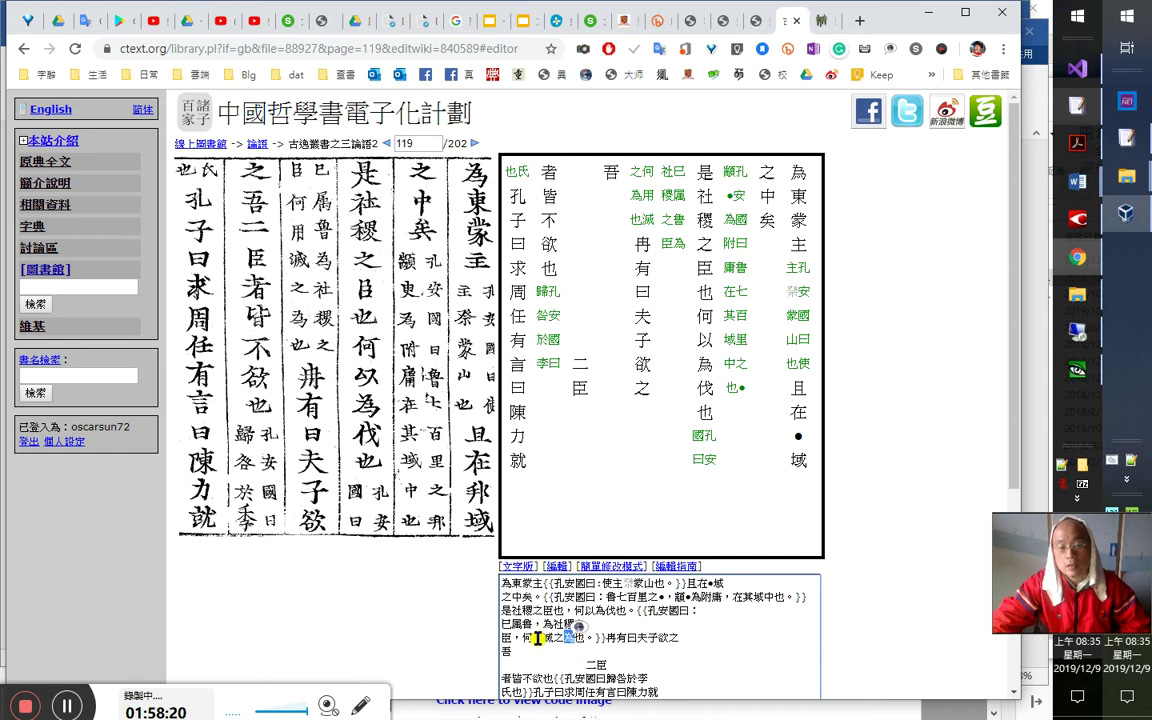
{"action": "double_click", "coordinate": [570, 637]}
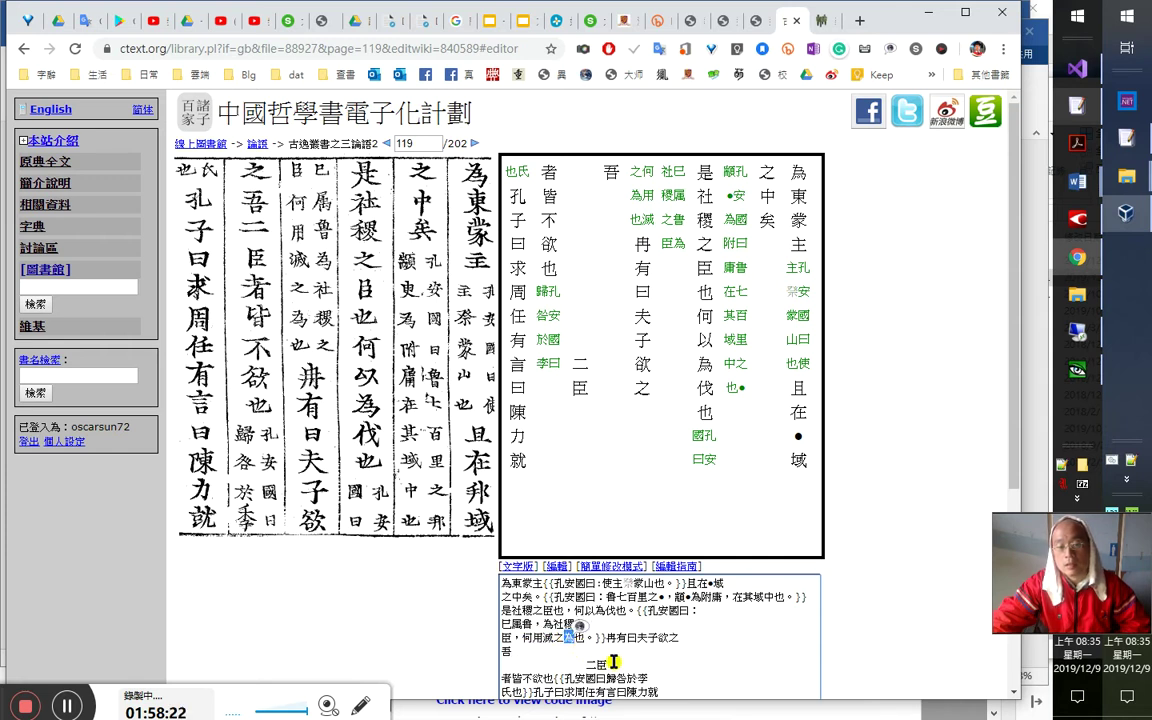
{"action": "left_click_drag", "start_coordinate": [533, 636], "coordinate": [522, 638]}
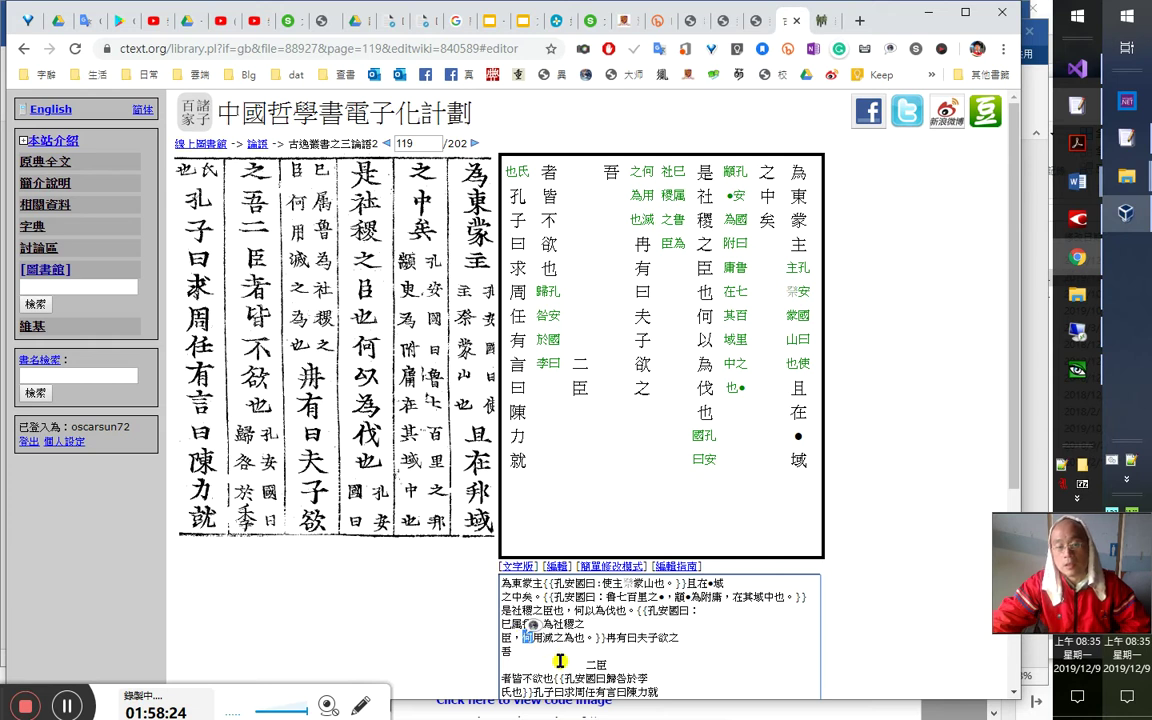
Examine the final 也 and reread the whole phrase 何用滅之為也 from 何 to its full stop
{"action": "left_click", "coordinate": [577, 640]}
{"action": "double_click", "coordinate": [579, 637]}
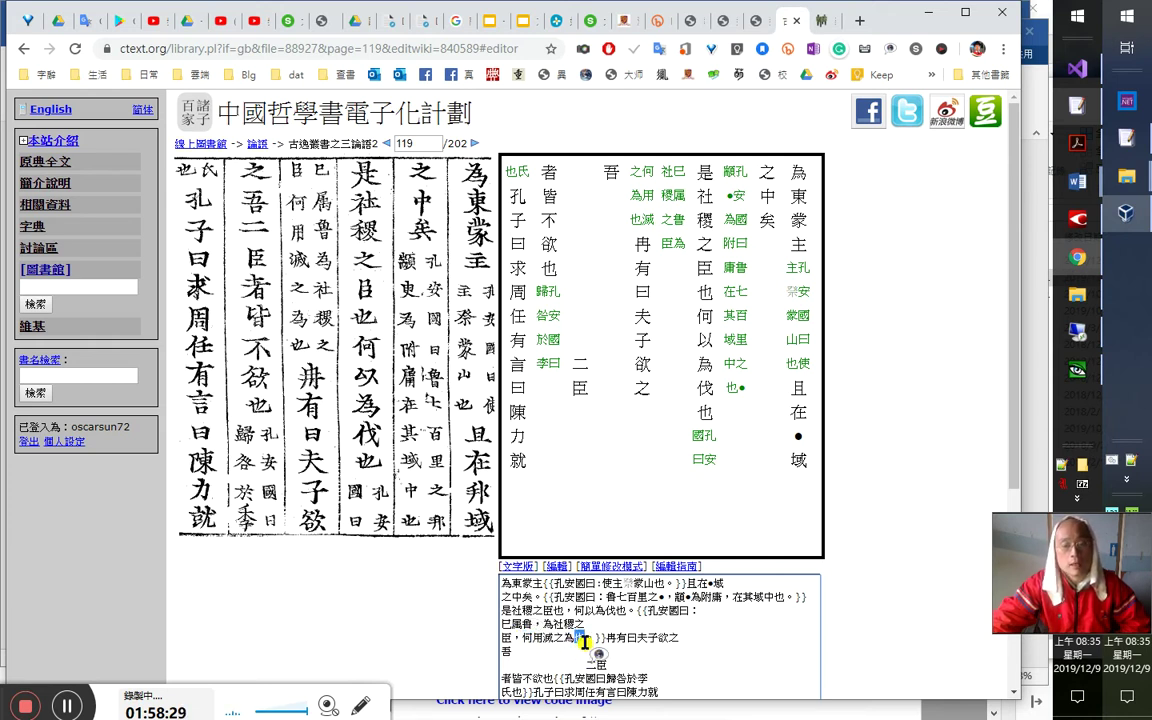
{"action": "key", "text": "Right"}
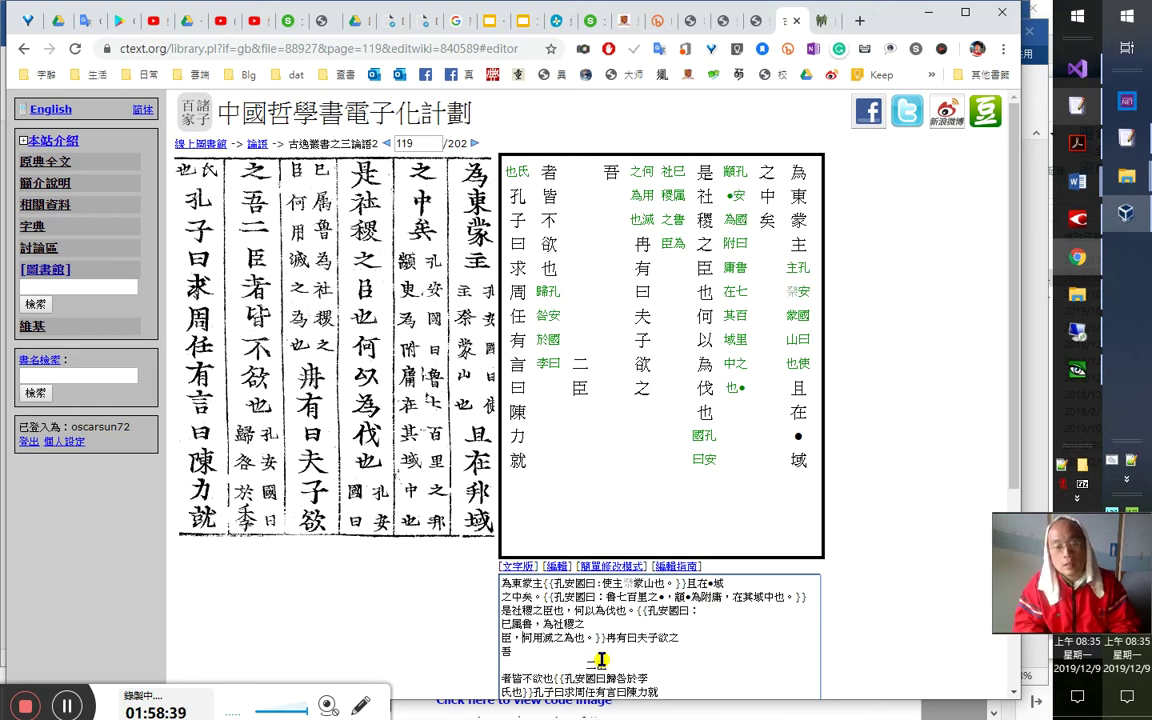
{"action": "key", "text": "shift+Left"}
{"action": "key", "text": "shift+Right"}
{"action": "key", "text": "shift+Right"}
{"action": "key", "text": "shift+Right"}
{"action": "key", "text": "shift+Right"}
{"action": "key", "text": "shift+Right"}
{"action": "key", "text": "Right"}
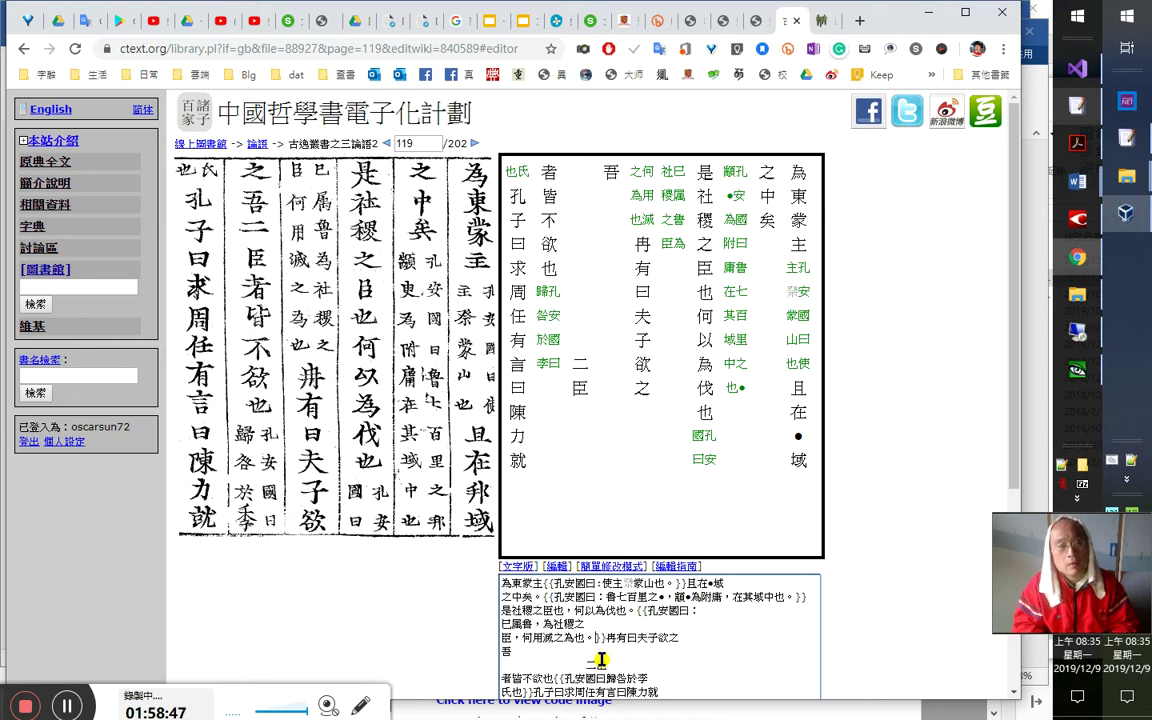
Add ：「 after 冉有曰 and close the earlier quotation with 」 after 何以為伐也。
{"action": "key", "text": "Left"}
{"action": "key", "text": "Left"}
{"action": "key", "text": "Left"}
{"action": "key", "text": "shift+Left"}
{"action": "key", "text": "shift+Right"}
{"action": "key", "text": "shift+Right"}
{"action": "key", "text": "Right"}
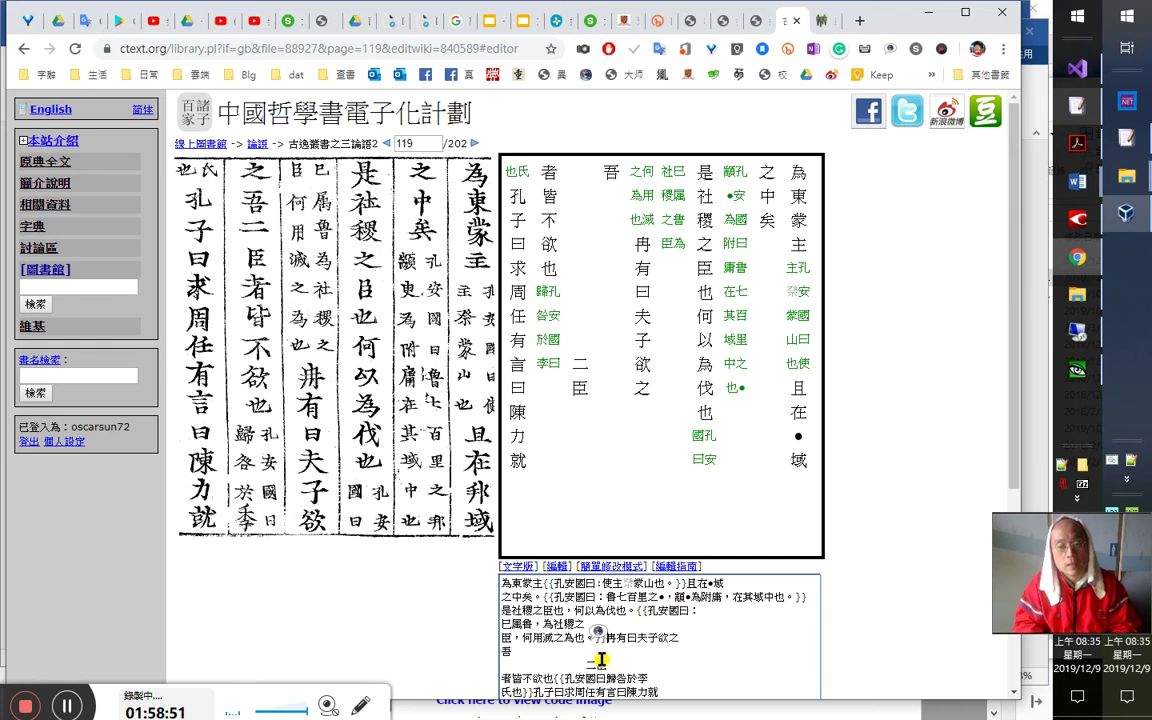
{"action": "type", "text": "："}
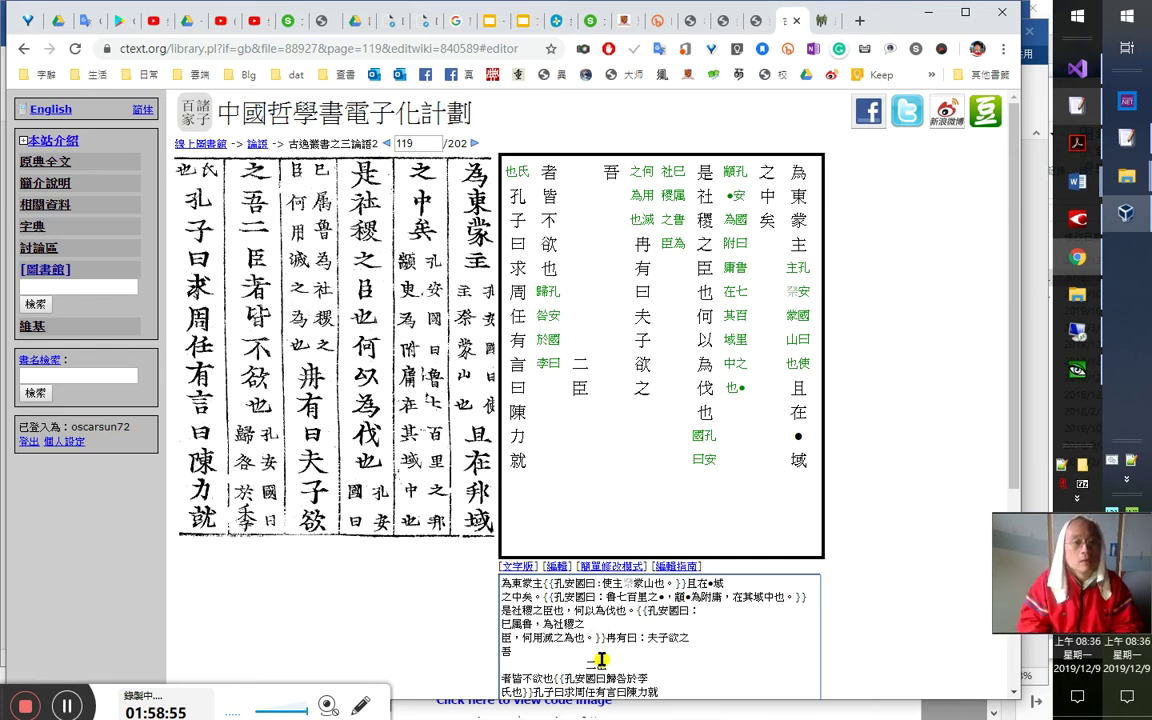
{"action": "type", "text": "「"}
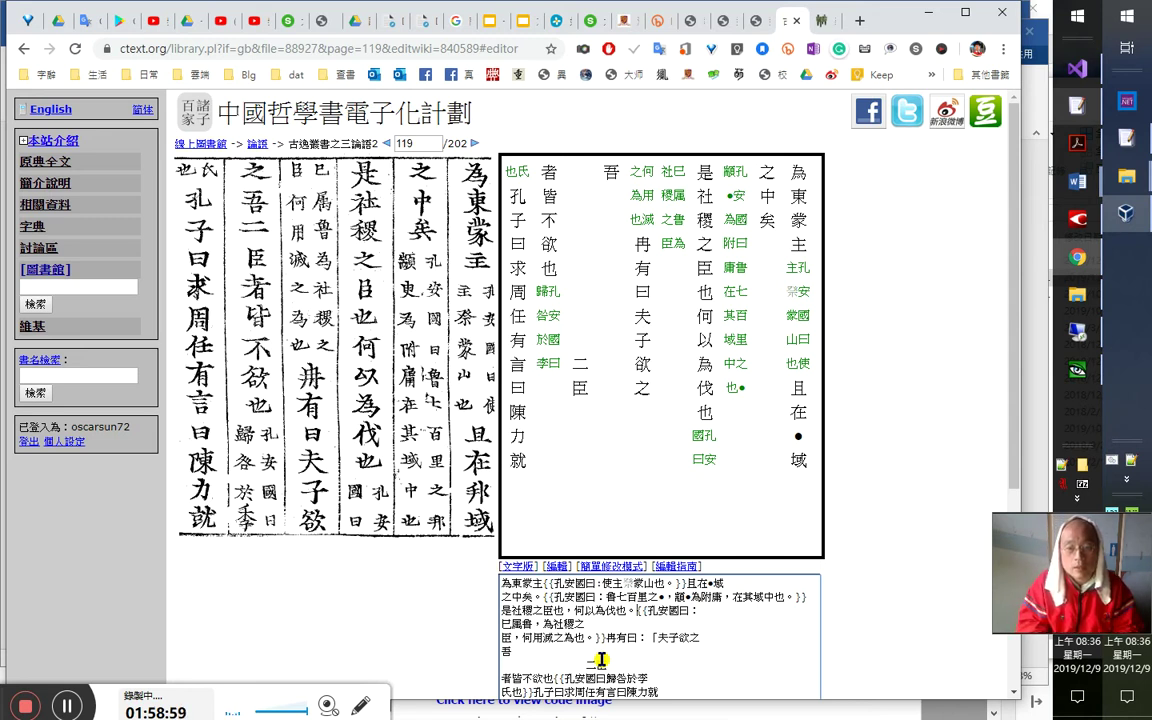
{"action": "type", "text": "」"}
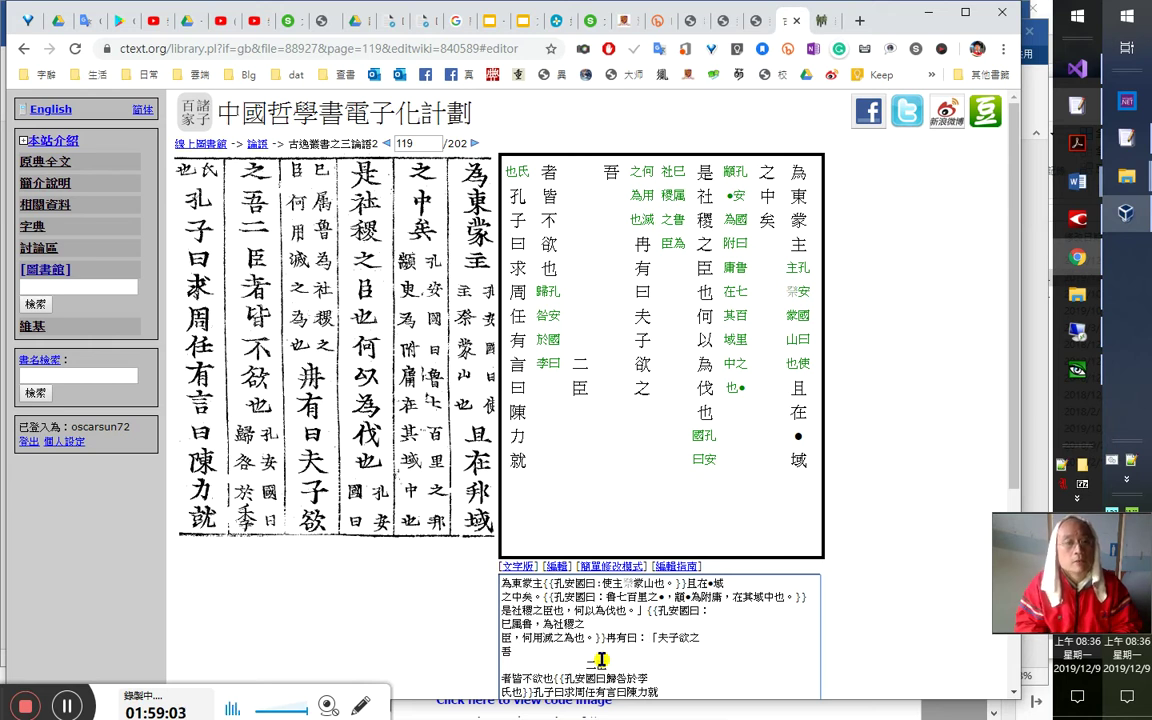
Break the line between 夫子欲 and 之 so that 之 starts its own line
{"action": "key", "text": "End"}
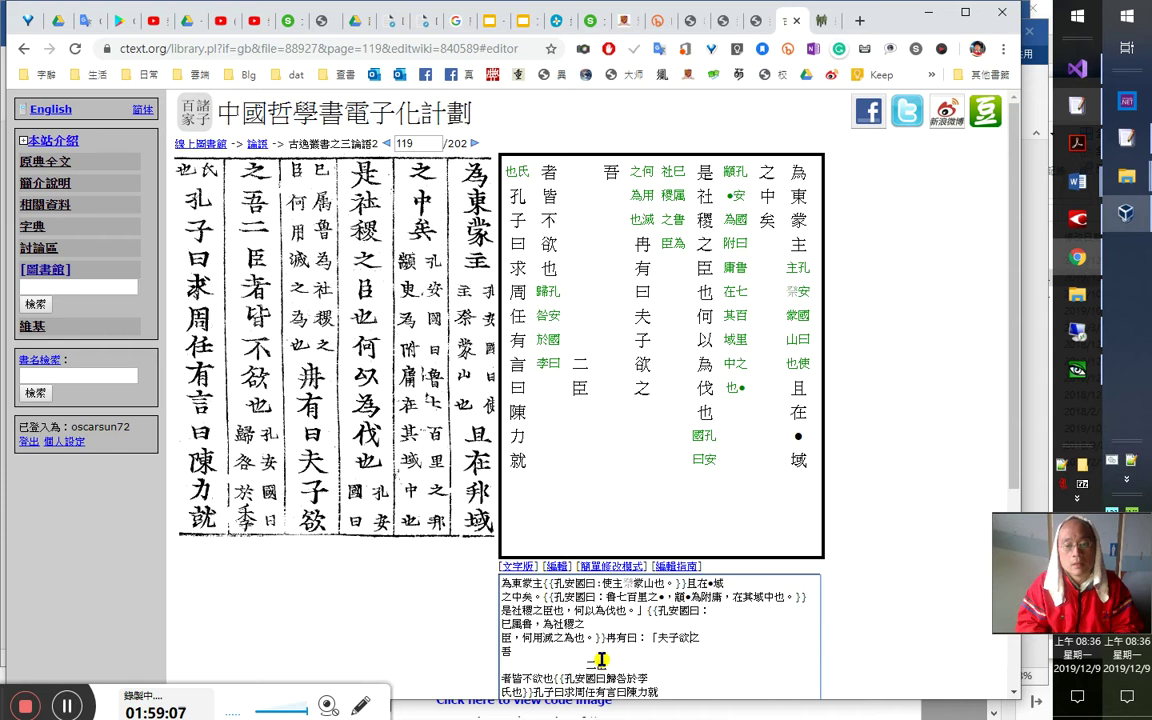
{"action": "key", "text": "Return"}
{"action": "key", "text": "Right"}
Examine 夫 and 子 separately in 夫子欲, highlighting each character in turn
{"action": "key", "text": "shift+Left"}
{"action": "key", "text": "shift+Left"}
{"action": "key", "text": "Left"}
{"action": "key", "text": "shift+Right"}
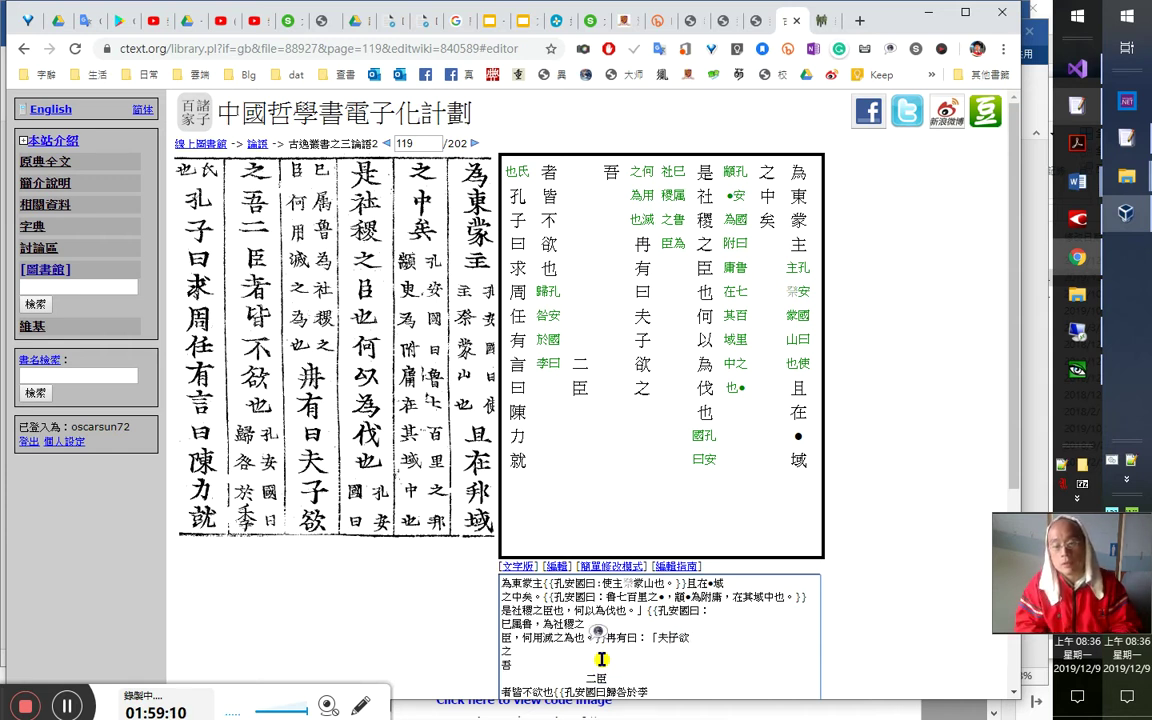
{"action": "key", "text": "shift+Right"}
{"action": "key", "text": "shift+Right"}
{"action": "key", "text": "shift+Left"}
{"action": "key", "text": "shift+Left"}
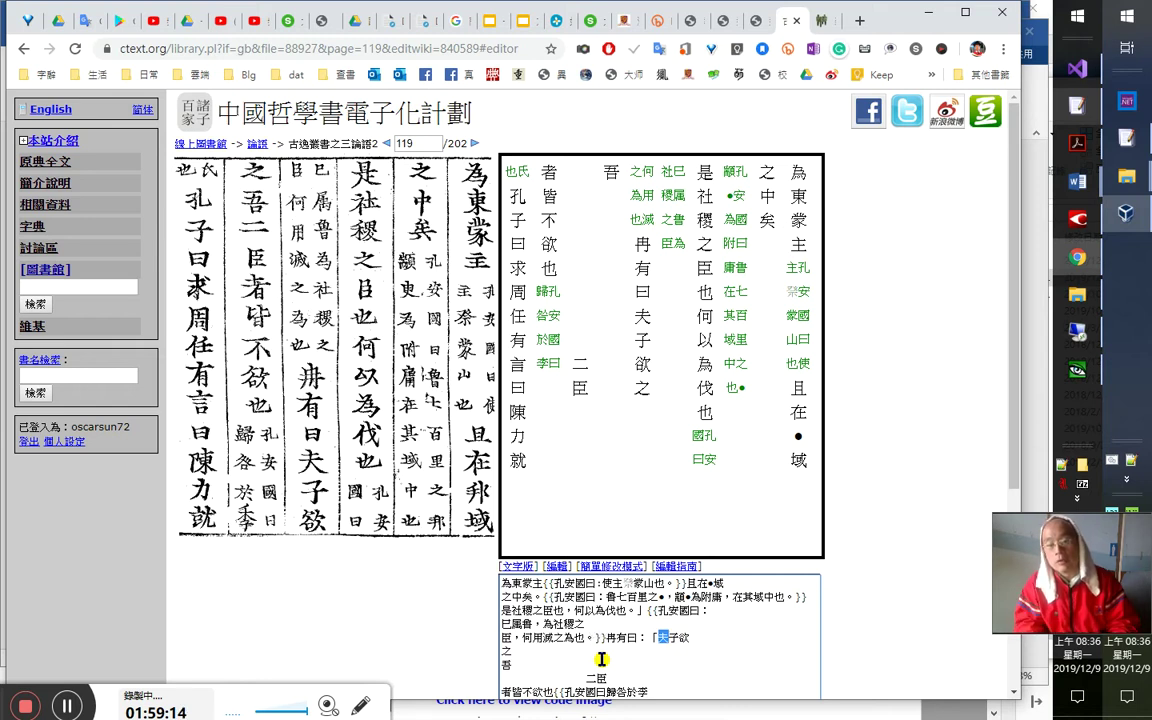
{"action": "key", "text": "shift+Right"}
{"action": "key", "text": "shift+Right"}
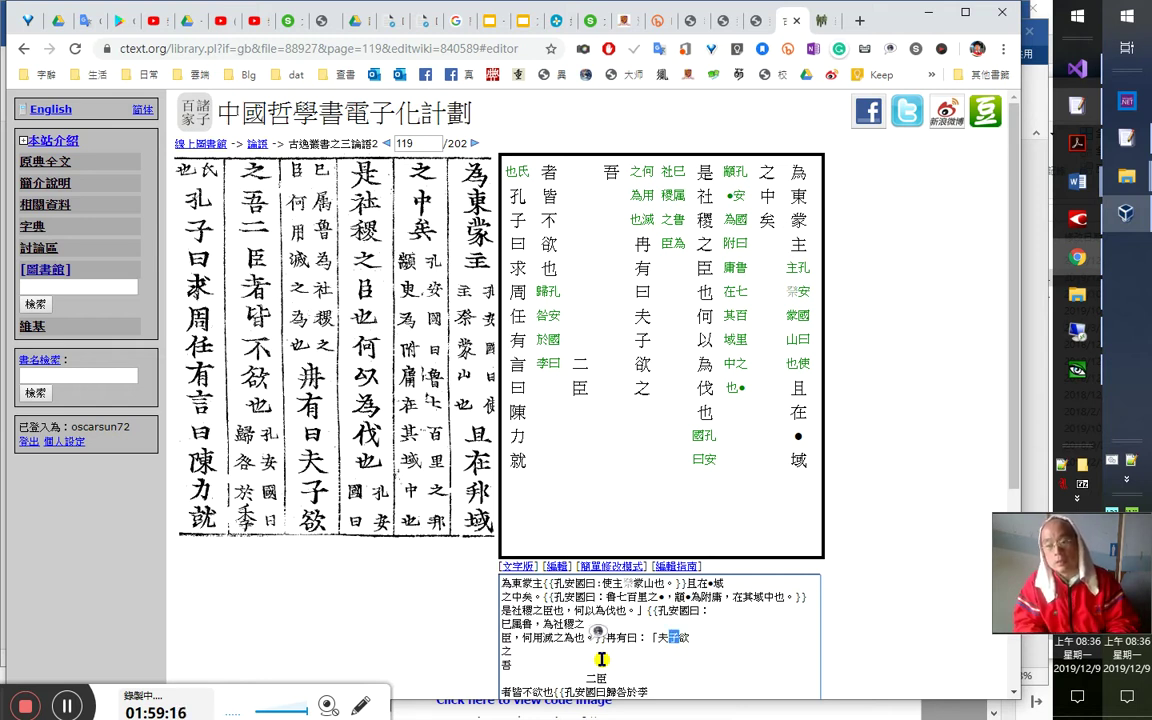
{"action": "key", "text": "shift+Left"}
{"action": "key", "text": "shift+Left"}
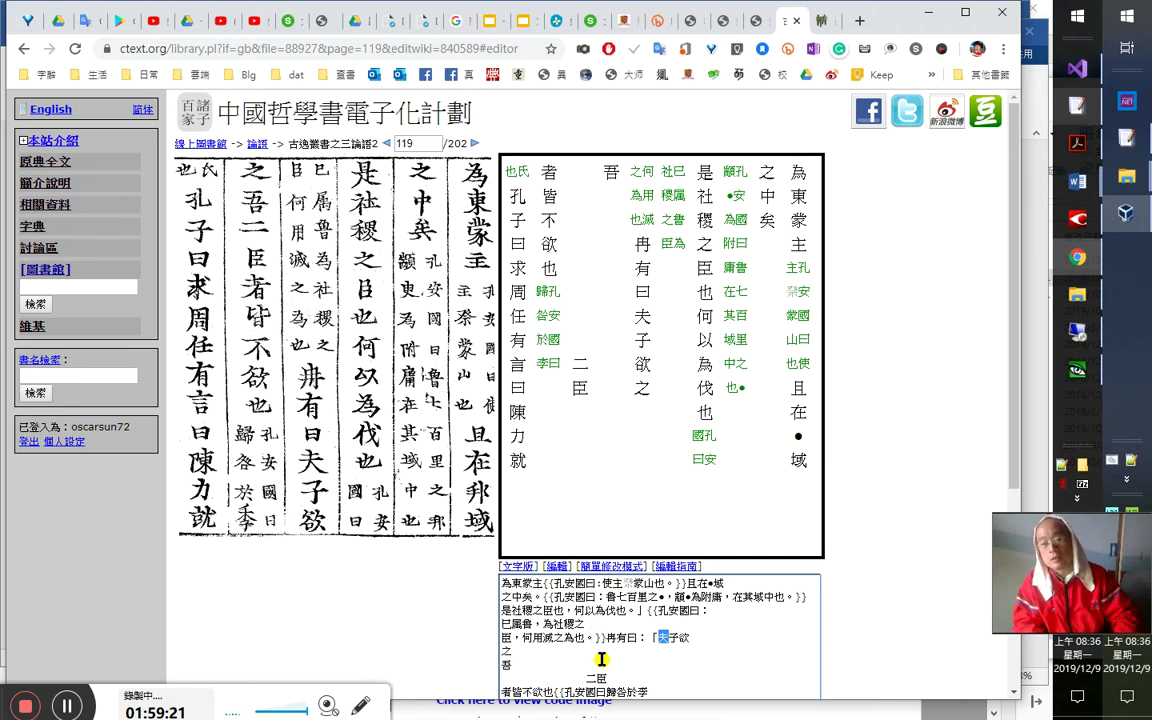
{"action": "key", "text": "Right"}
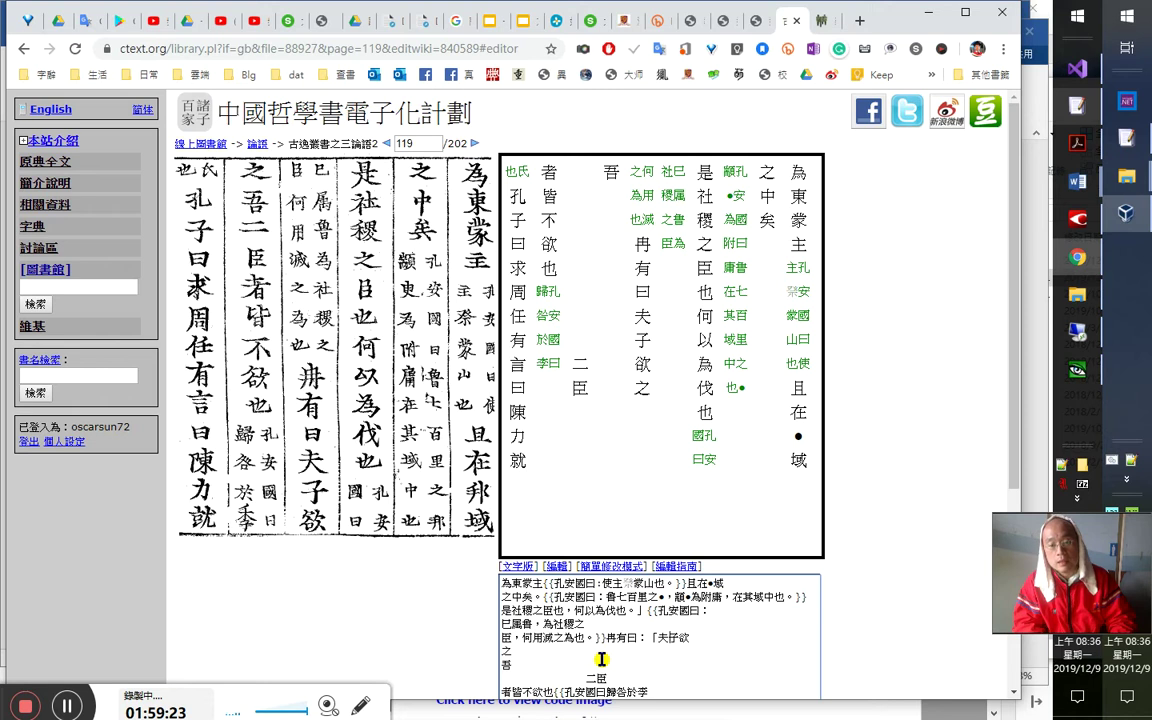
Examine 夫子 as a single term, highlighting both characters together, and return to the end of the 之 line
{"action": "key", "text": "shift+Right"}
{"action": "key", "text": "Right"}
{"action": "key", "text": "Right"}
{"action": "key", "text": "Right"}
{"action": "key", "text": "Right"}
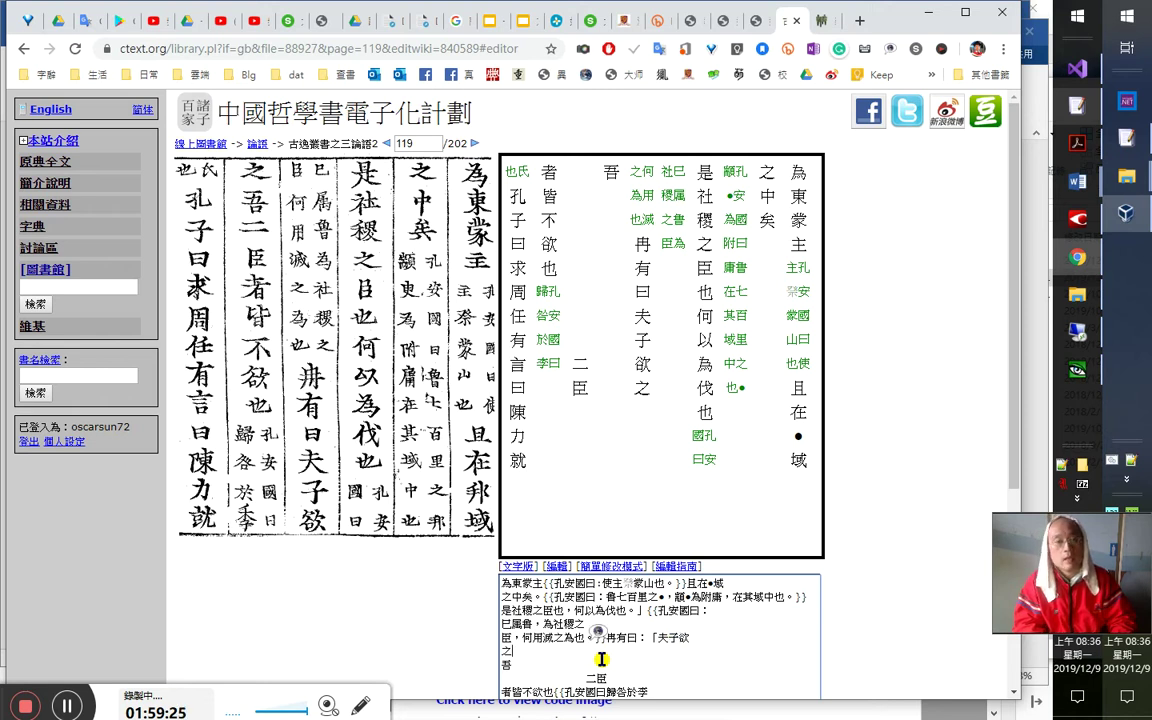
{"action": "key", "text": "Left"}
{"action": "key", "text": "shift+Left"}
{"action": "key", "text": "shift+Left"}
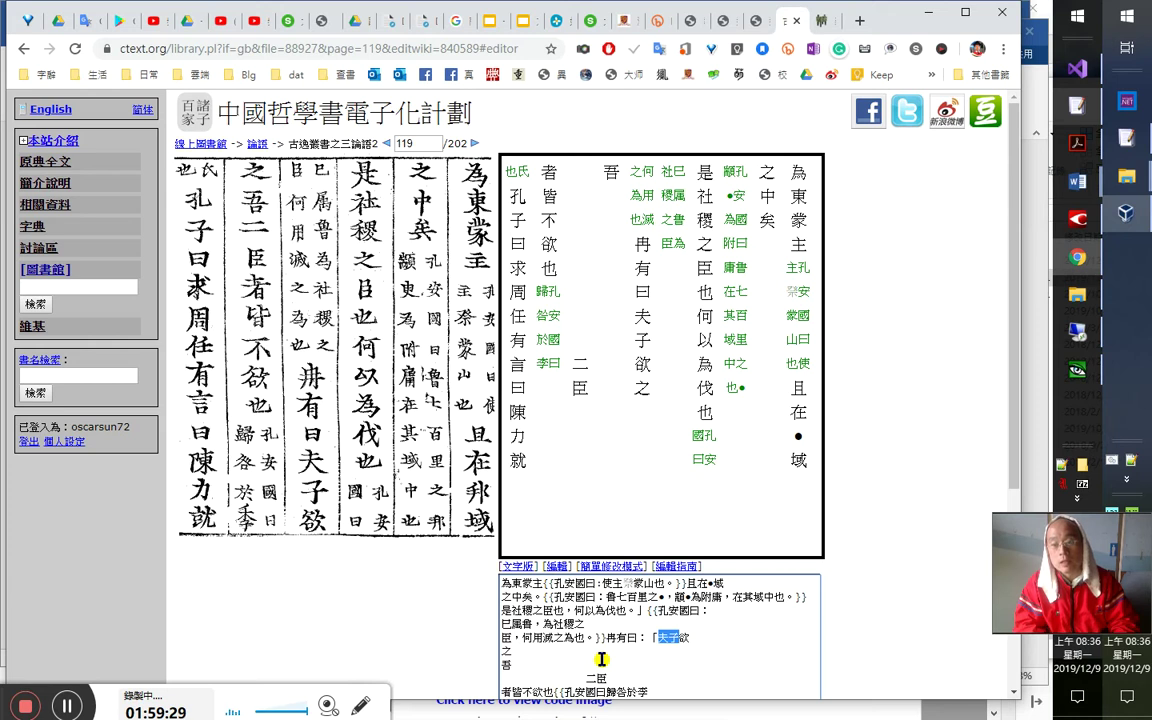
{"action": "key", "text": "Left"}
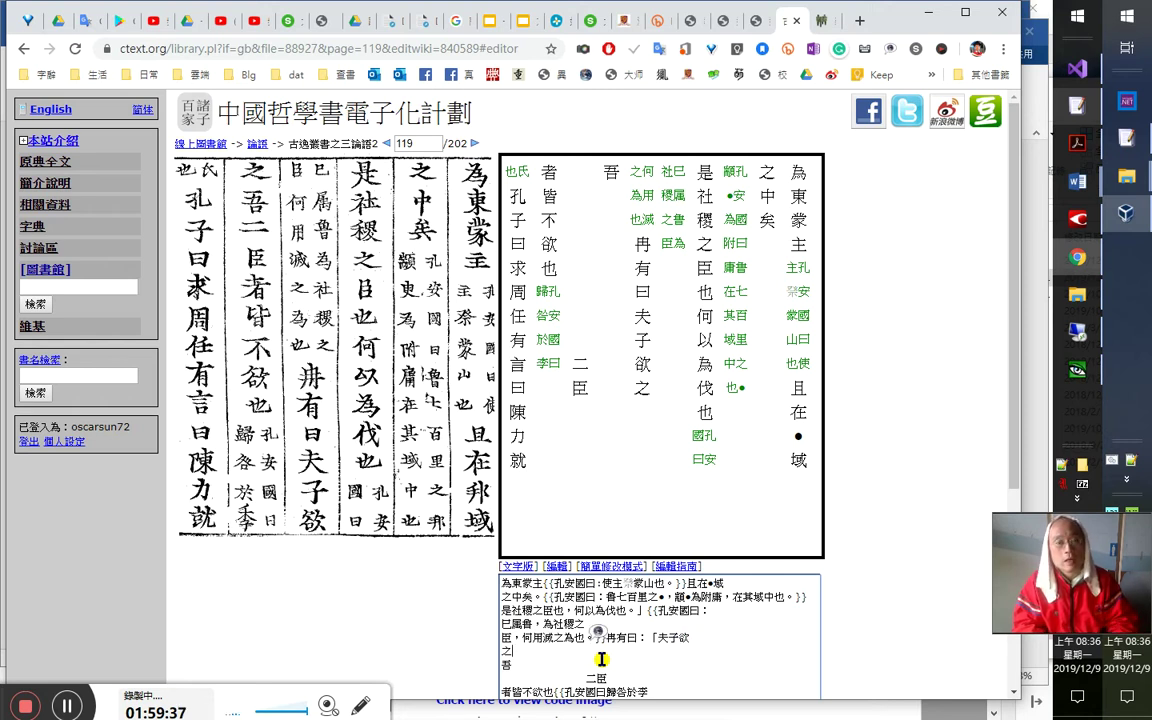
Add ， after 之 in 夫子欲之 and examine the phrase by highlighting 之 and 欲之
{"action": "key", "text": "Left"}
{"action": "key", "text": "shift+Left"}
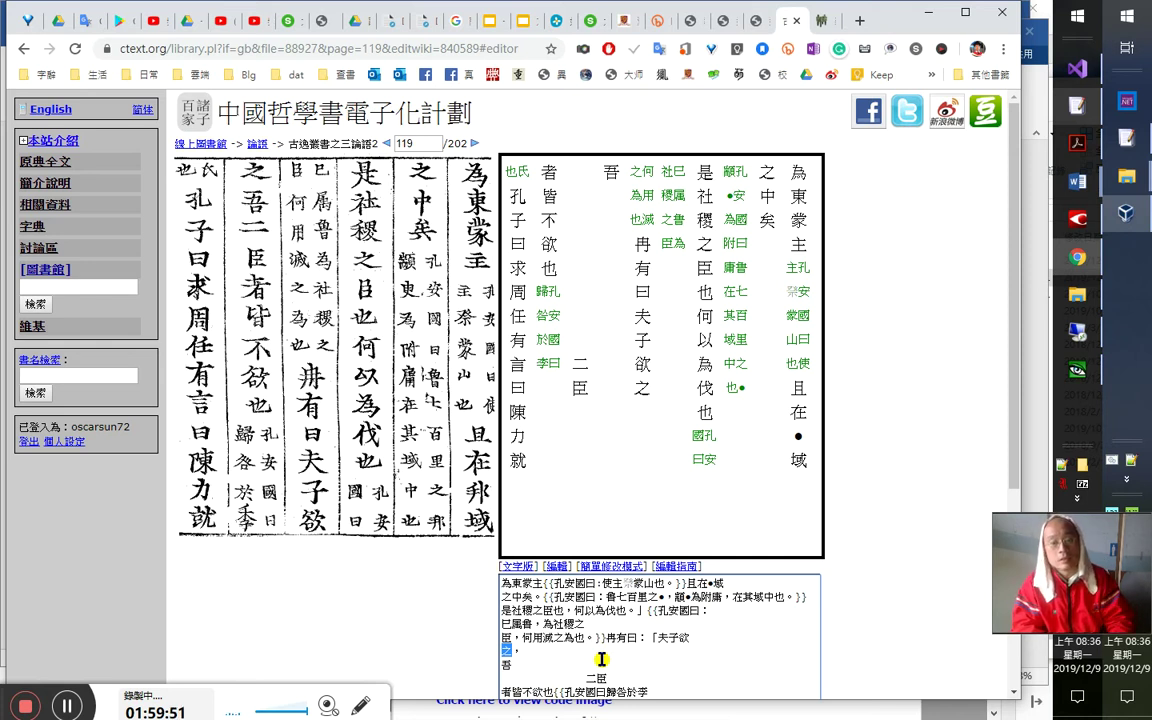
{"action": "key", "text": "Right"}
{"action": "key", "text": "shift+Left"}
{"action": "key", "text": "shift+Left"}
{"action": "key", "text": "shift+Left"}
{"action": "key", "text": "shift+Left"}
{"action": "key", "text": "Left"}
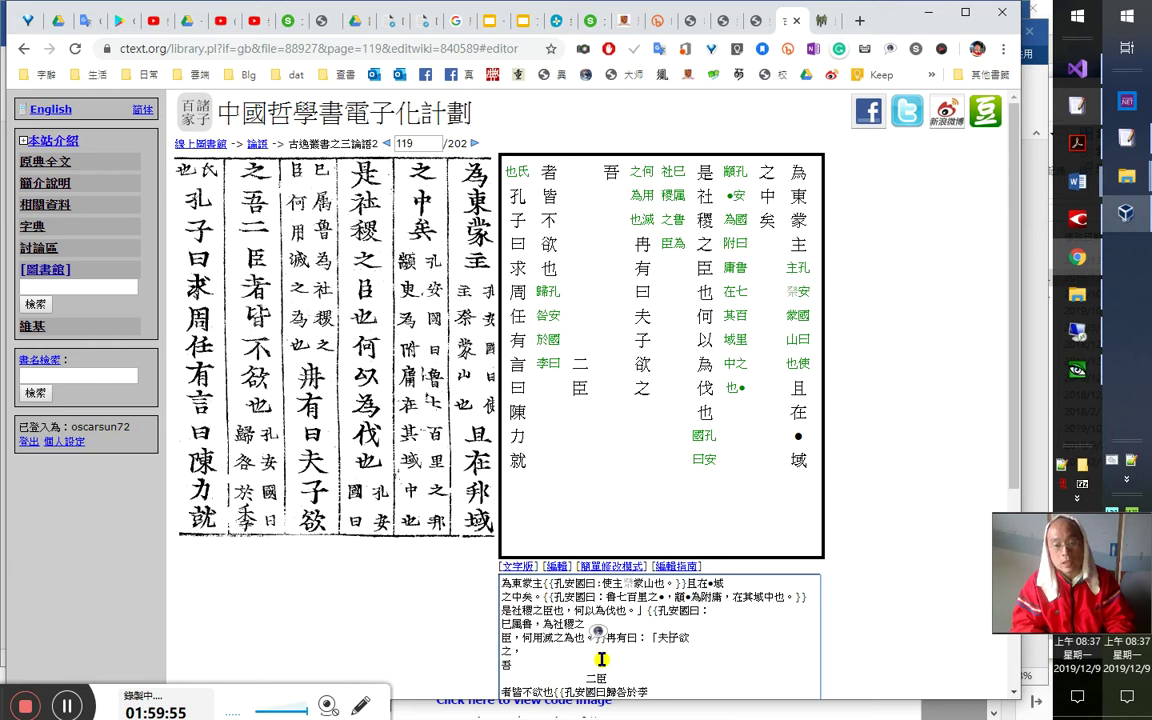
{"action": "key", "text": "shift+Left"}
{"action": "key", "text": "shift+Left"}
{"action": "key", "text": "shift+Left"}
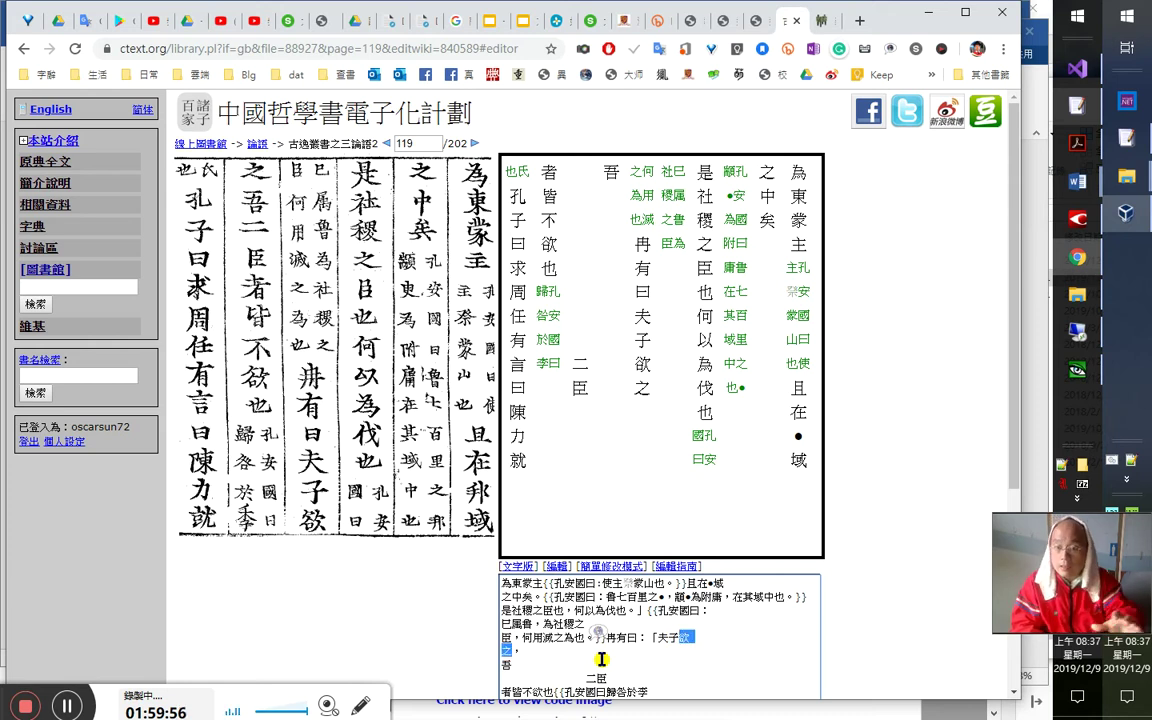
{"action": "key", "text": "Left"}
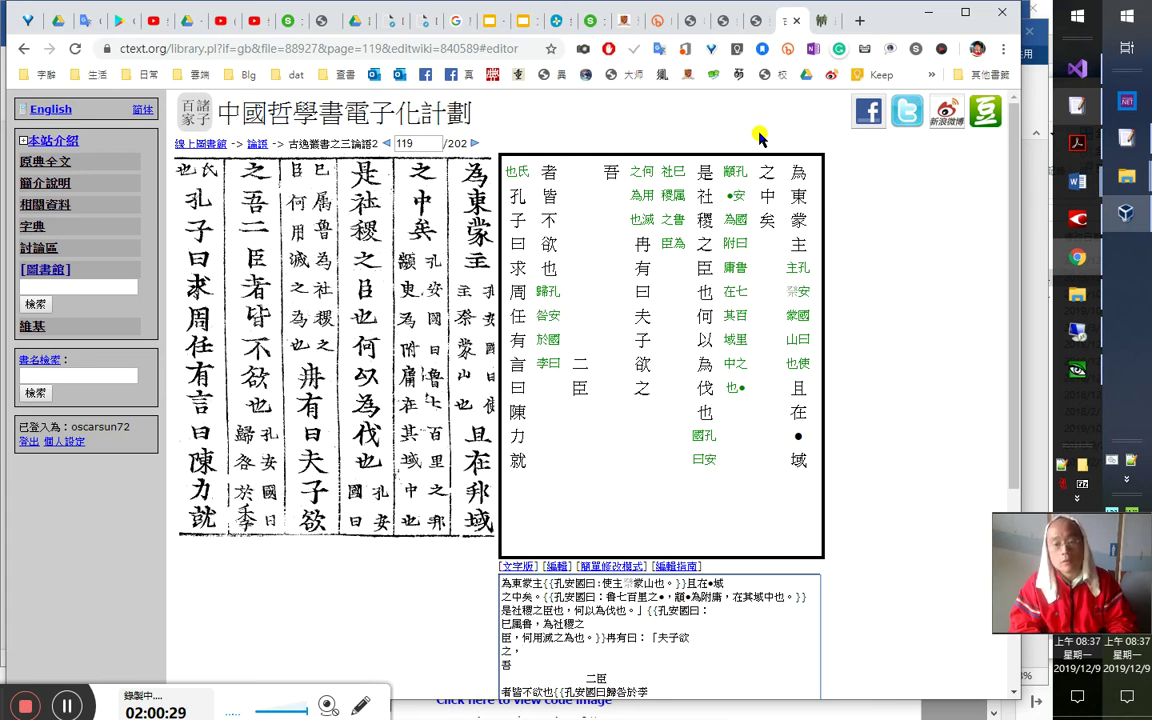
Join 吾 to the 之， line and remove the line break and blanks before 二臣, making 之，吾二臣
{"action": "key", "text": "Delete"}
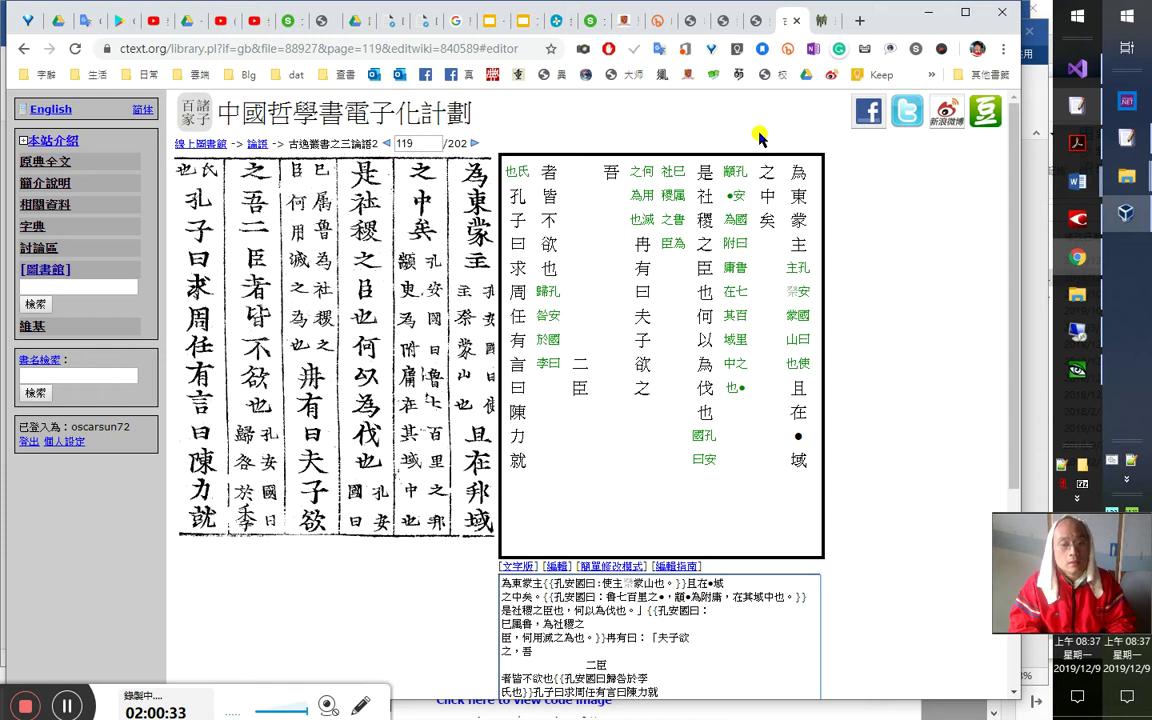
{"action": "key", "text": "Right"}
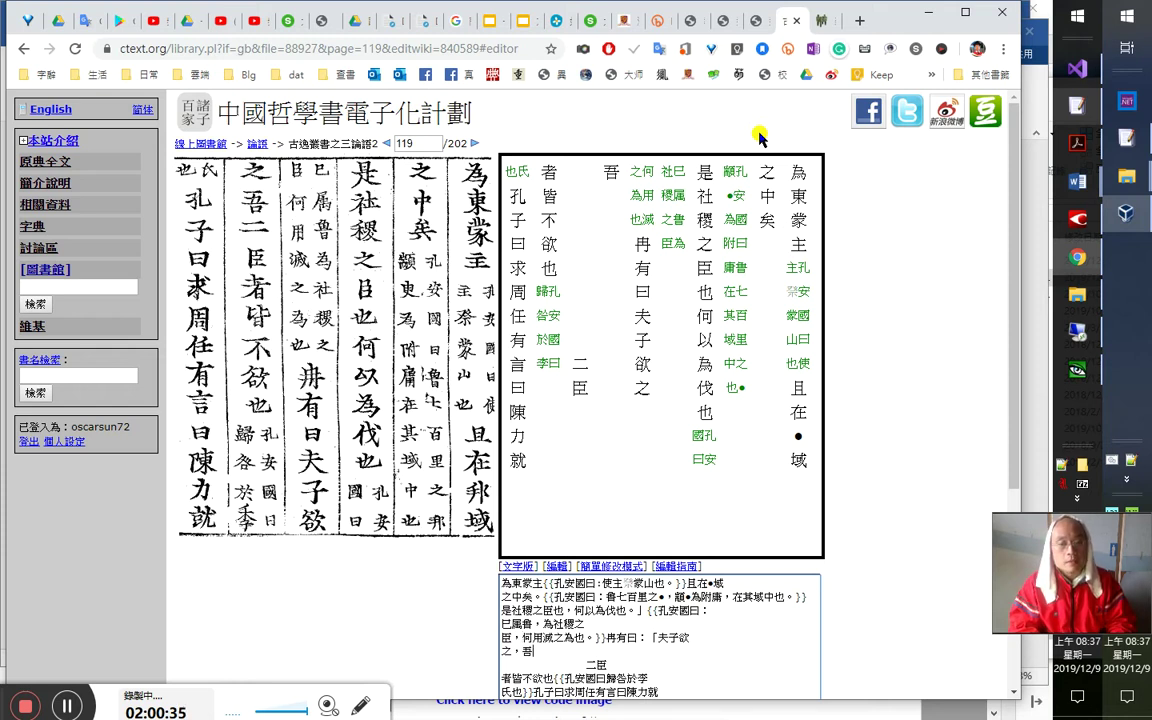
{"action": "key", "text": "Delete"}
{"action": "key", "text": "shift+End"}
{"action": "key", "text": "shift+Left"}
{"action": "key", "text": "shift+Left"}
{"action": "key", "text": "Delete"}
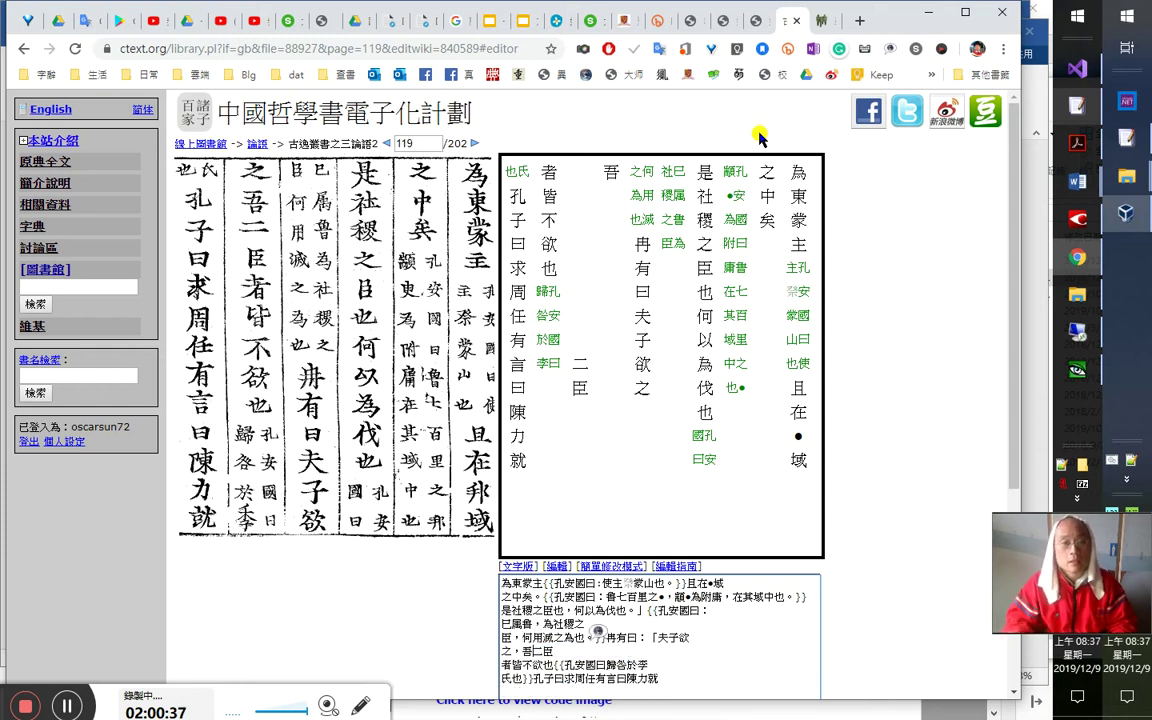
View the preceding page 118 in a separate tab and return to the page 119 editor
{"action": "left_click", "coordinate": [384, 145]}
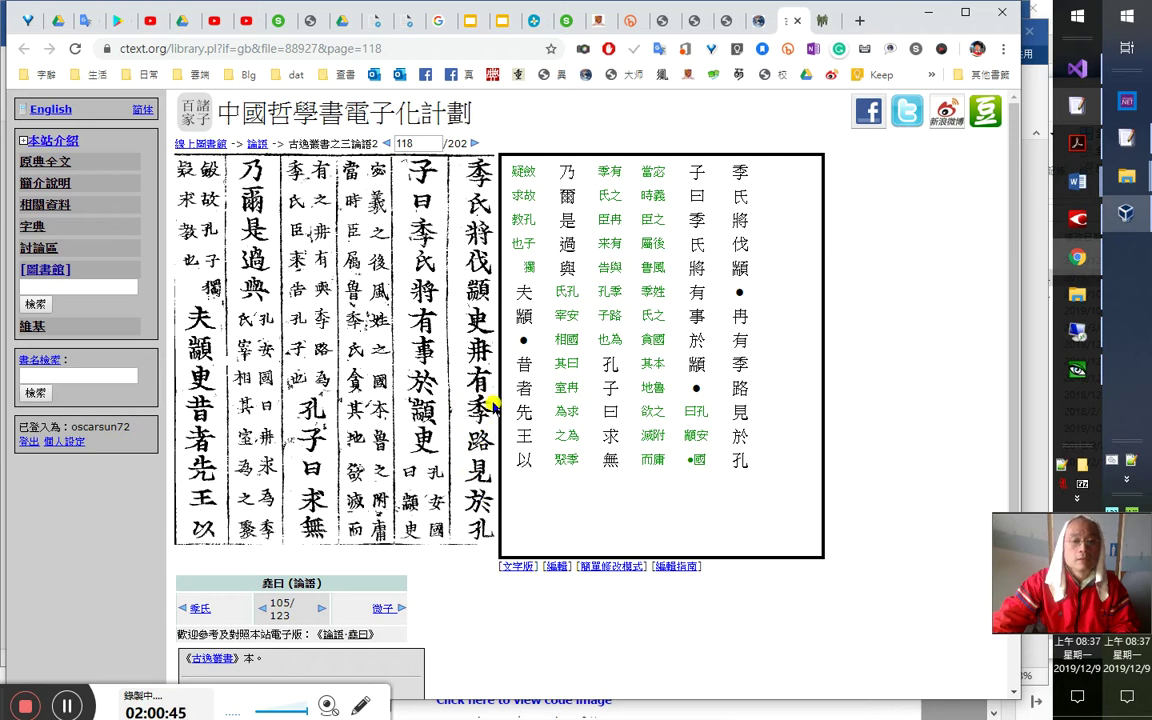
{"action": "left_click", "coordinate": [760, 20]}
{"action": "left_click", "coordinate": [574, 642]}
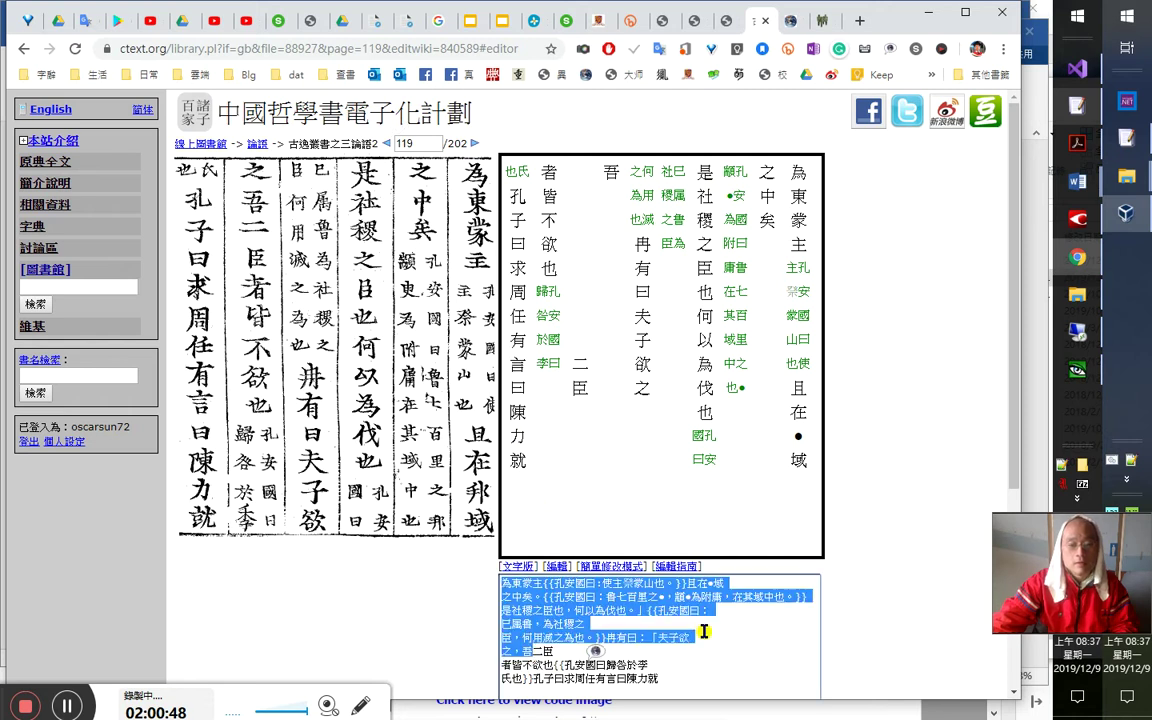
Join the line starting 者皆不欲也 directly after 吾二臣
{"action": "key", "text": "Right"}
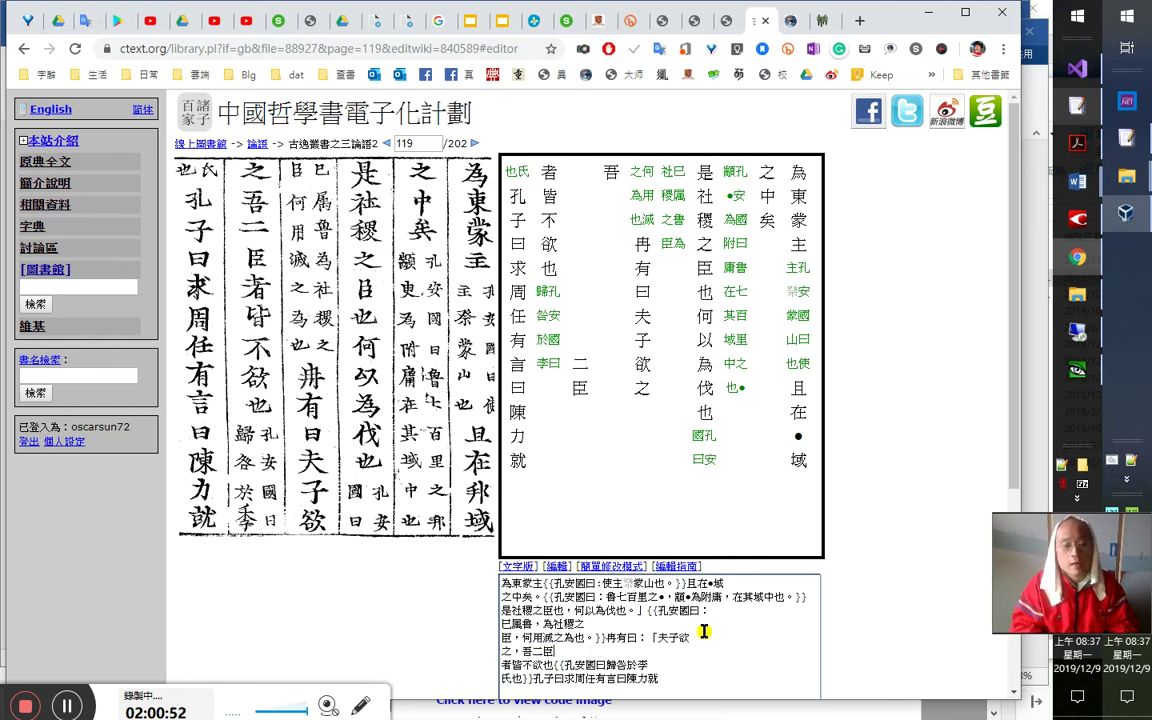
{"action": "key", "text": "Delete"}
{"action": "key", "text": "Left"}
{"action": "key", "text": "shift+Left"}
{"action": "key", "text": "shift+Right"}
{"action": "key", "text": "shift+Left"}
{"action": "key", "text": "Right"}
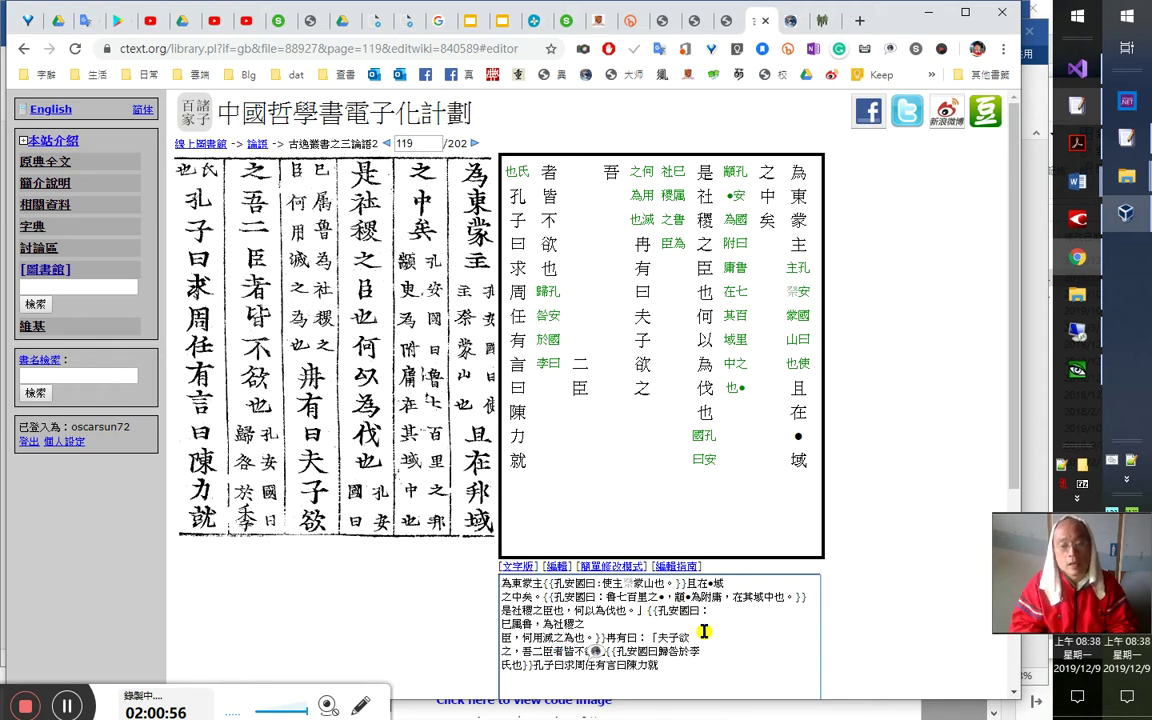
Examine the contrast between 吾二臣者 and 夫子欲, highlighting 二臣 and 夫子欲 in the passage
{"action": "key", "text": "shift+Left"}
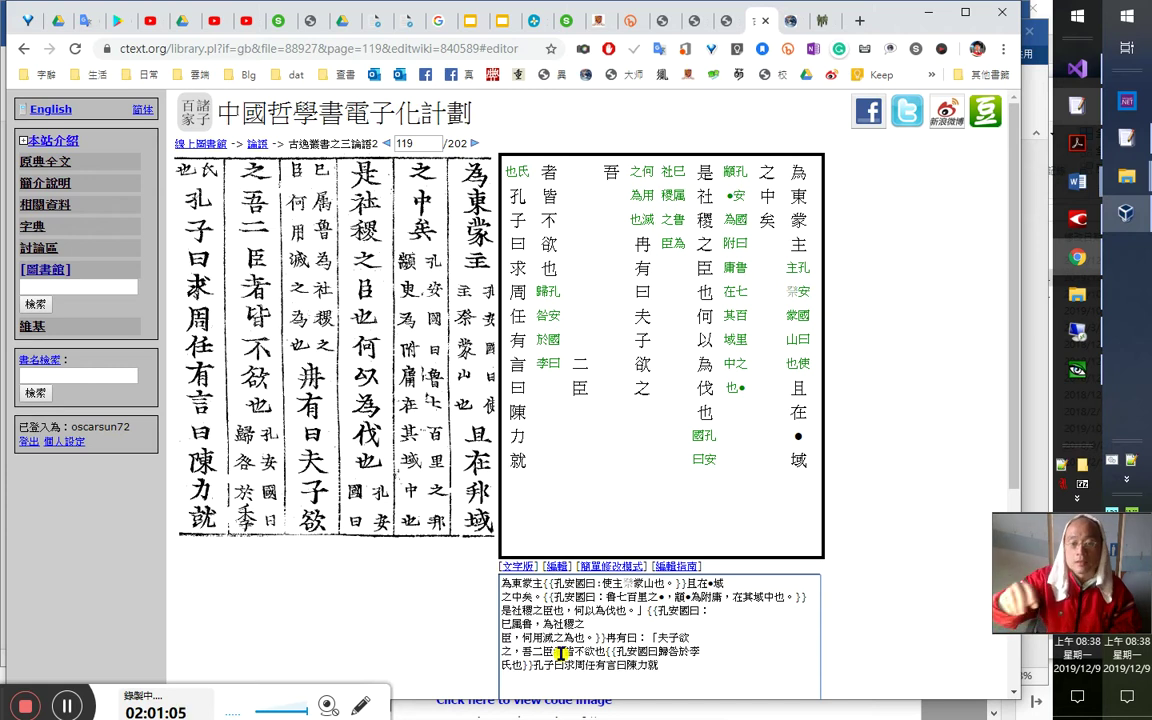
{"action": "left_click_drag", "start_coordinate": [553, 652], "coordinate": [531, 656]}
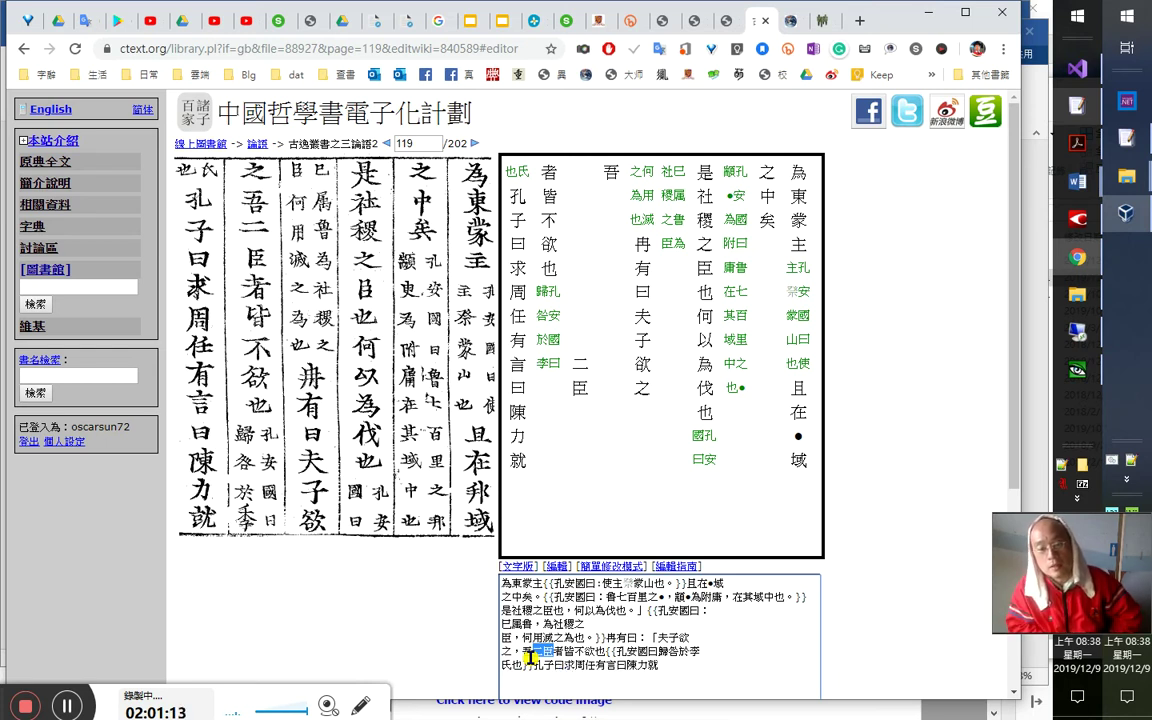
{"action": "left_click_drag", "start_coordinate": [657, 638], "coordinate": [692, 638]}
{"action": "left_click", "coordinate": [617, 651]}
{"action": "left_click", "coordinate": [561, 653]}
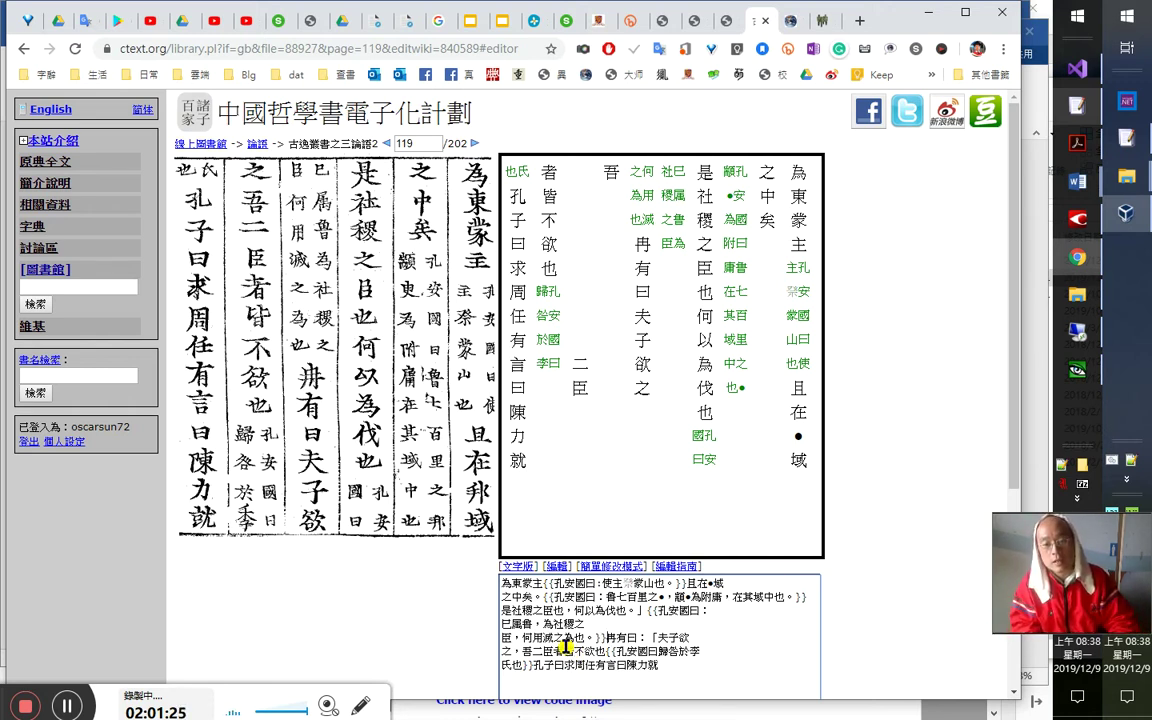
Add 。 after 吾二臣者皆不欲也 and ： after 孔安國曰 in the note that follows it
{"action": "key", "text": "shift+Down"}
{"action": "key", "text": "Right"}
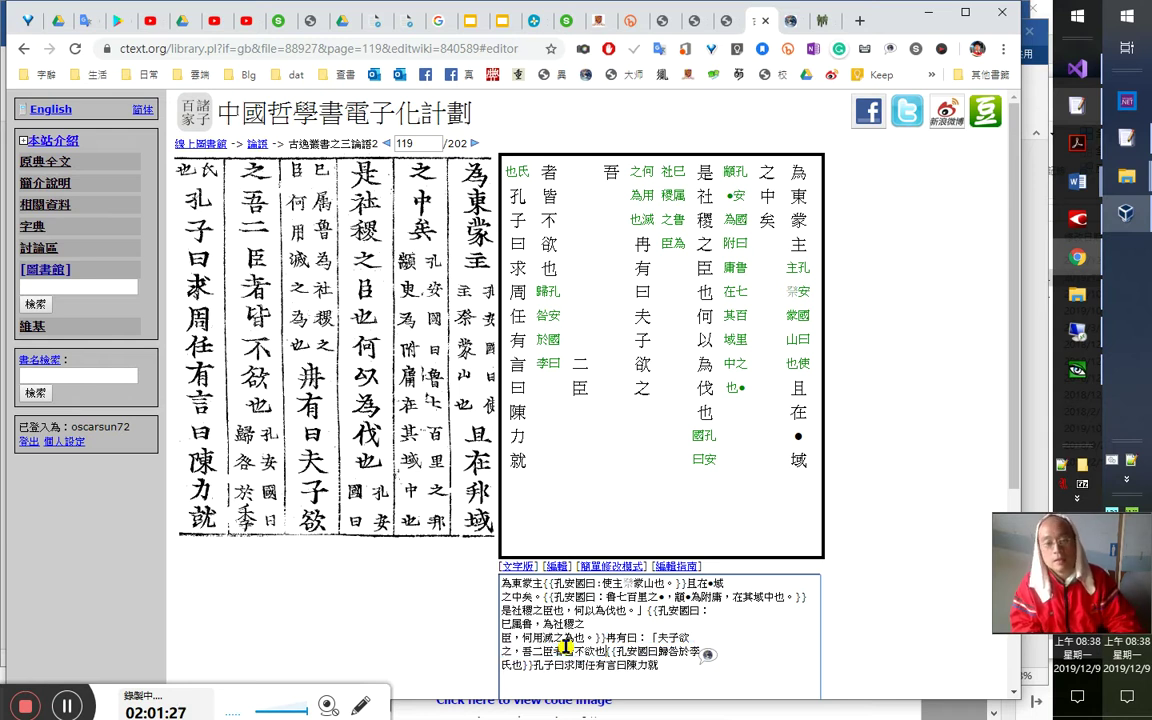
{"action": "type", "text": "。"}
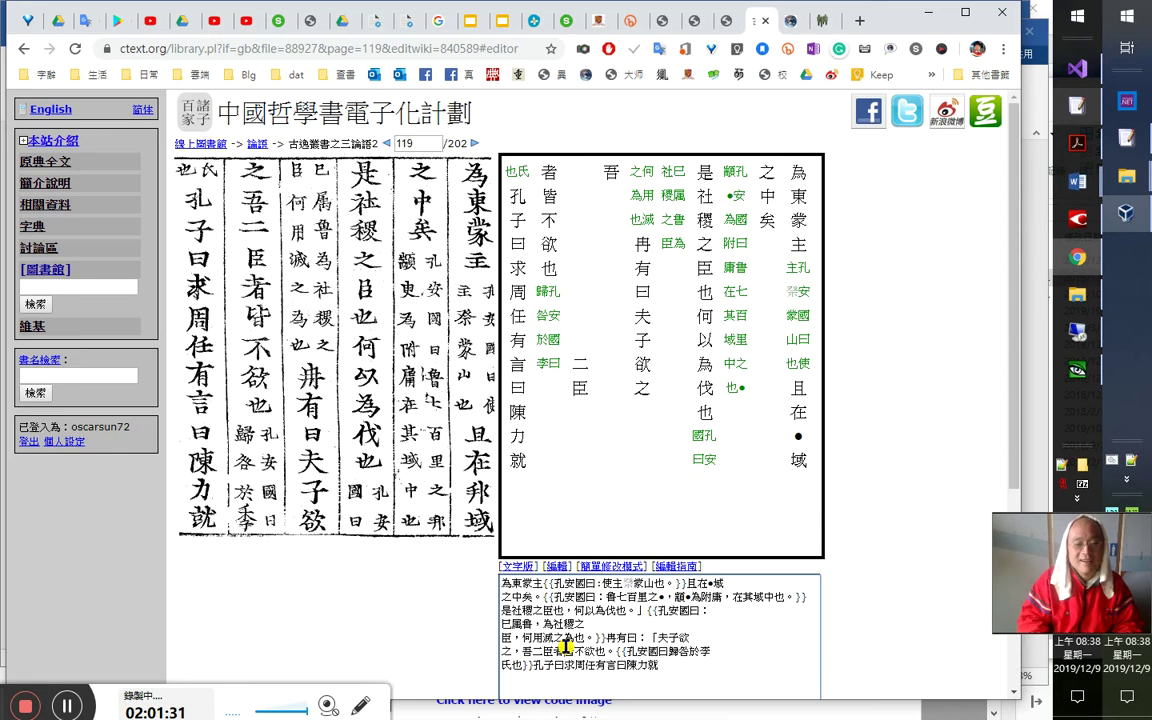
{"action": "key", "text": "Right"}
{"action": "key", "text": "shift+Right"}
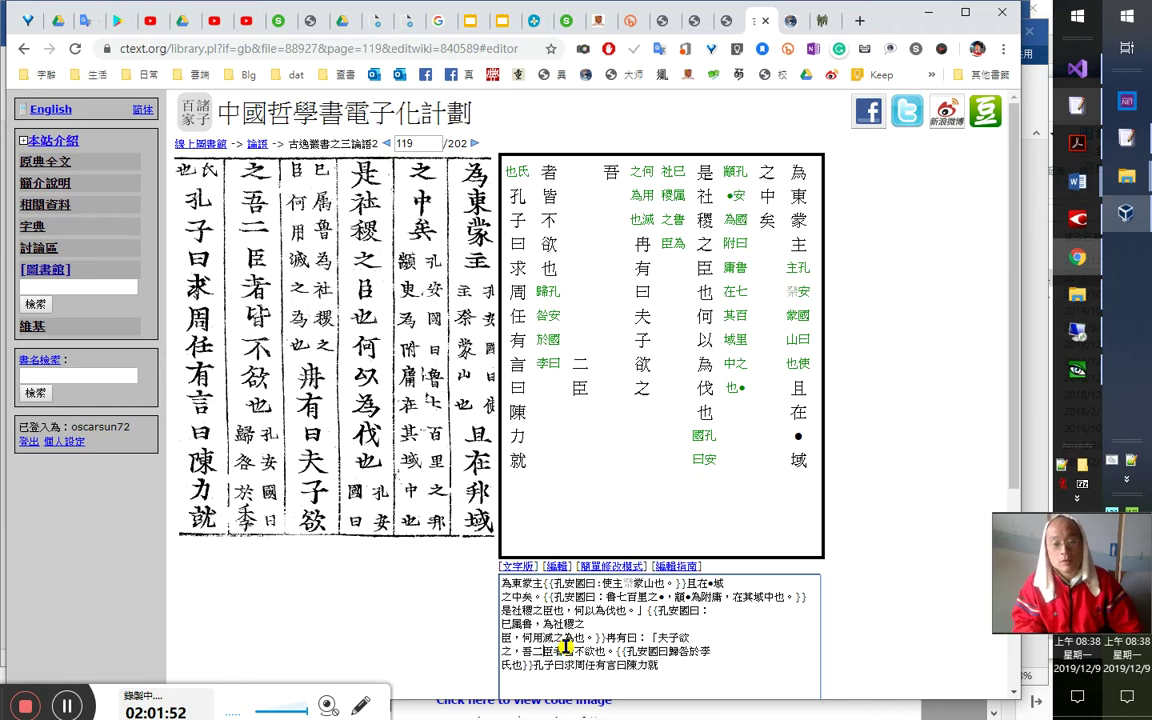
{"action": "key", "text": "Left"}
{"action": "key", "text": "Left"}
{"action": "key", "text": "shift+Left"}
{"action": "key", "text": "Right"}
{"action": "key", "text": "Right"}
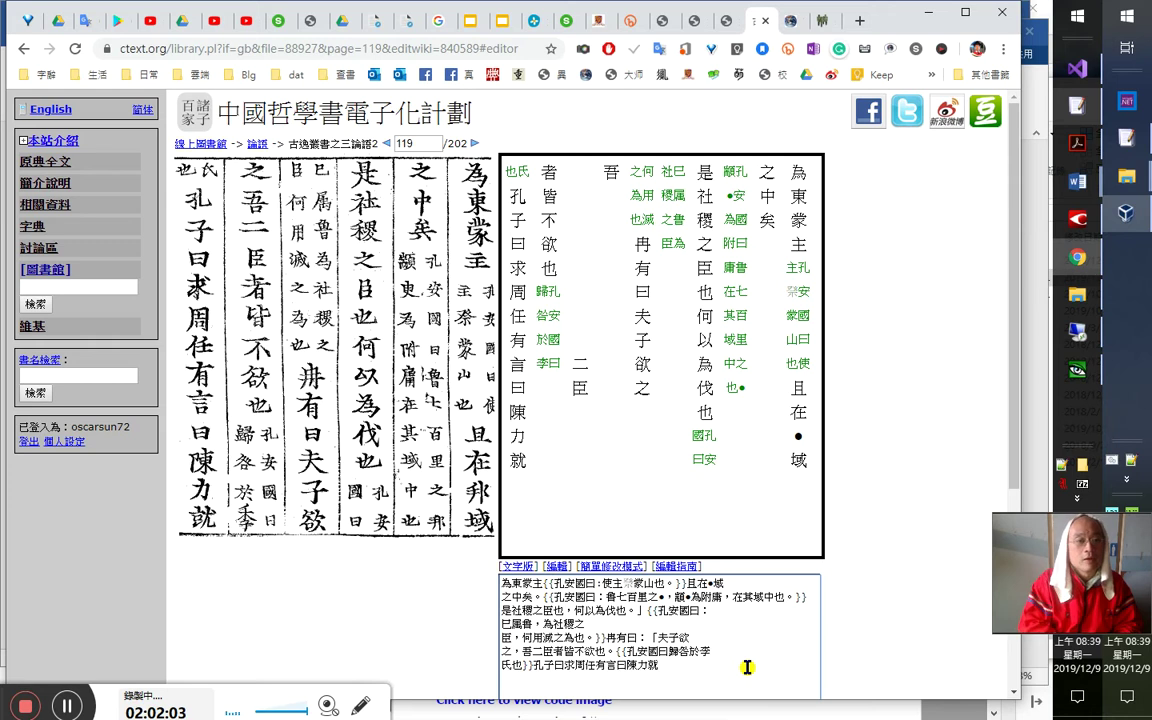
{"action": "type", "text": "："}
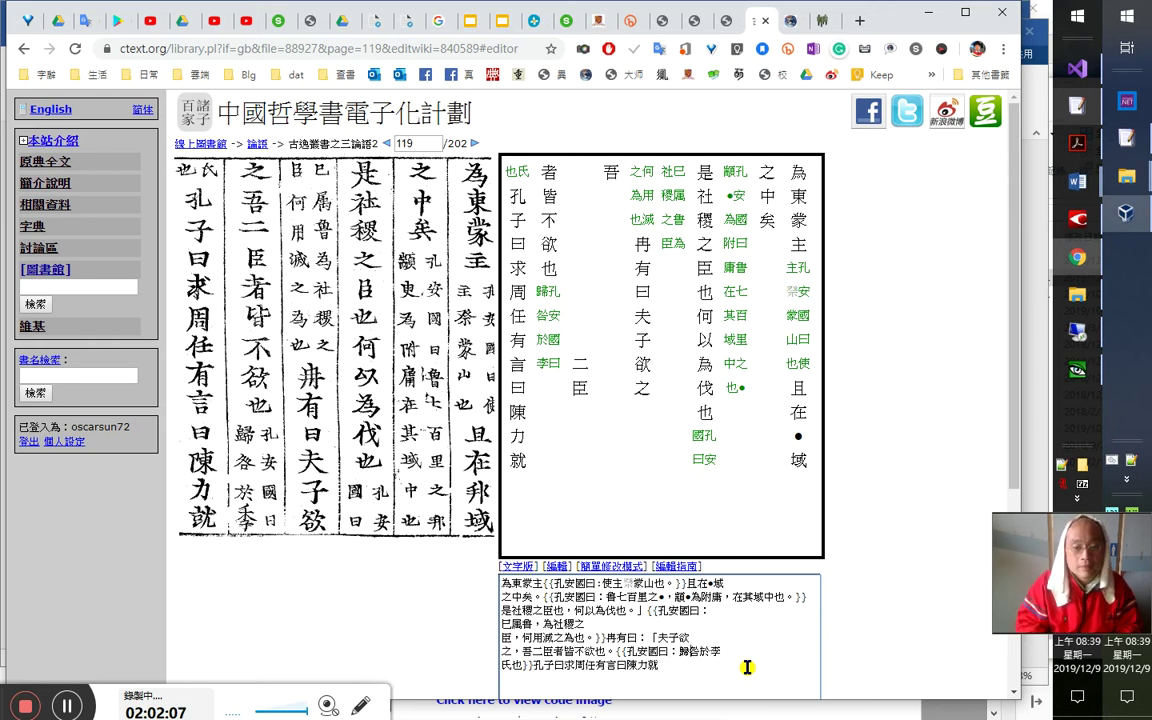
Examine the term 歸咎 in the 孔安國 note, highlighting its characters
{"action": "key", "text": "Right"}
{"action": "key", "text": "shift+Right"}
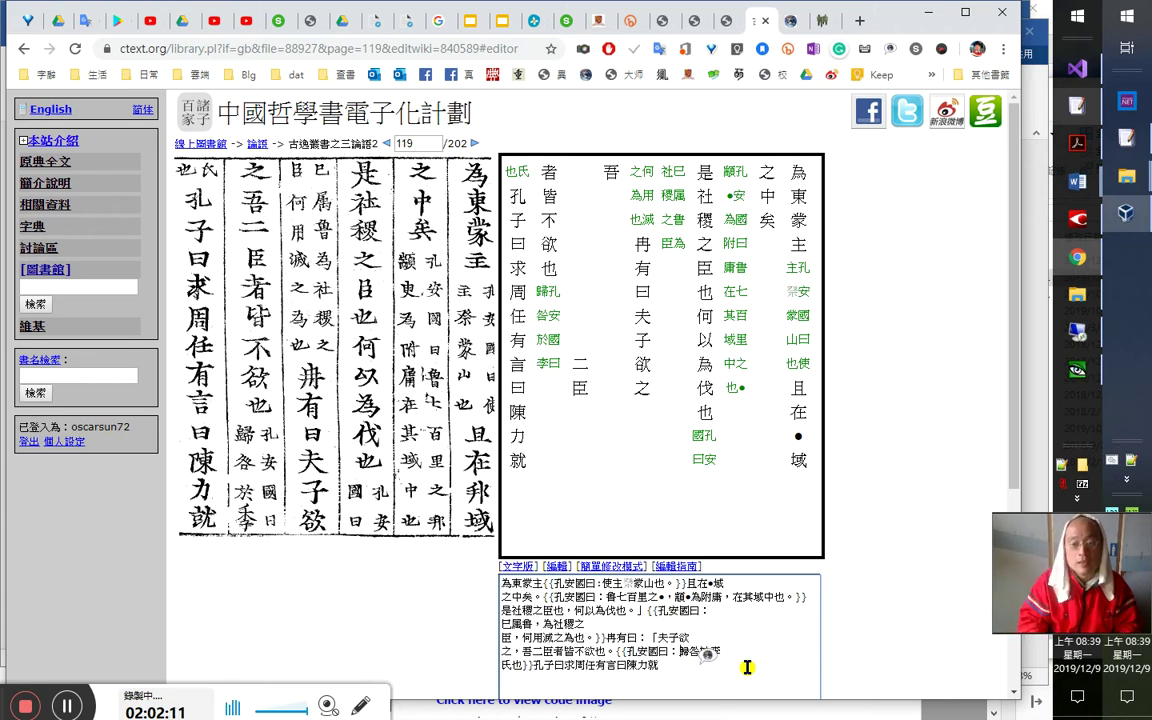
{"action": "key", "text": "shift+Left"}
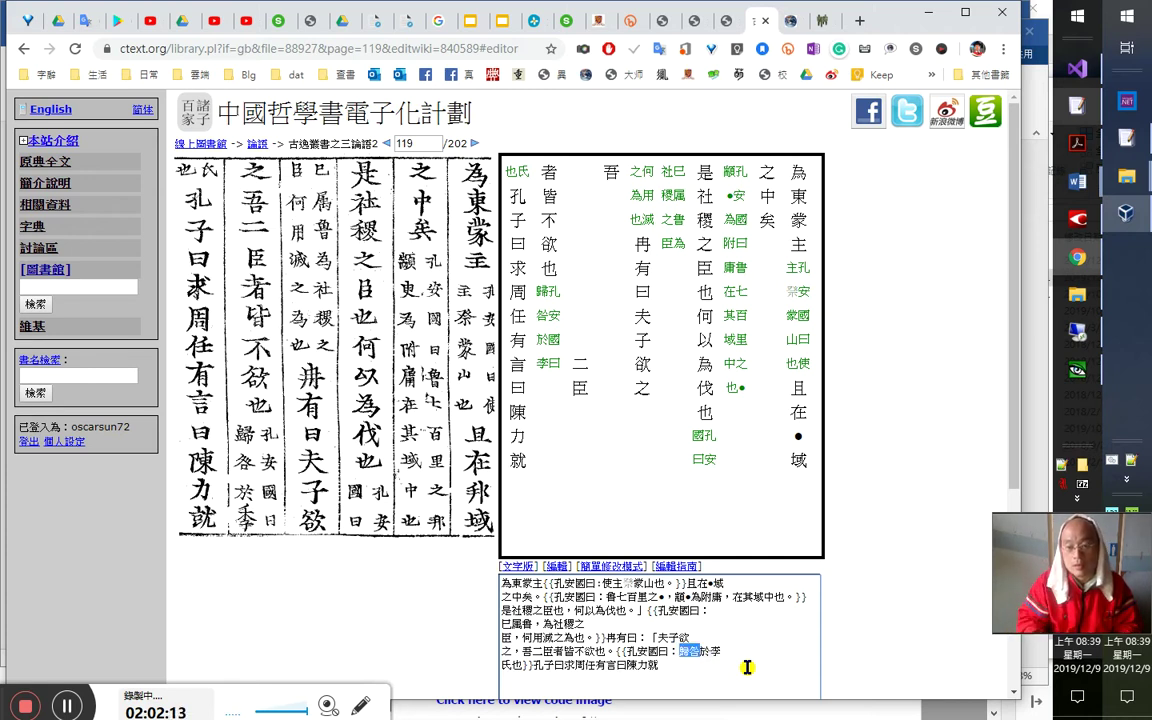
{"action": "key", "text": "Left"}
{"action": "key", "text": "shift+Right"}
{"action": "key", "text": "shift+Right"}
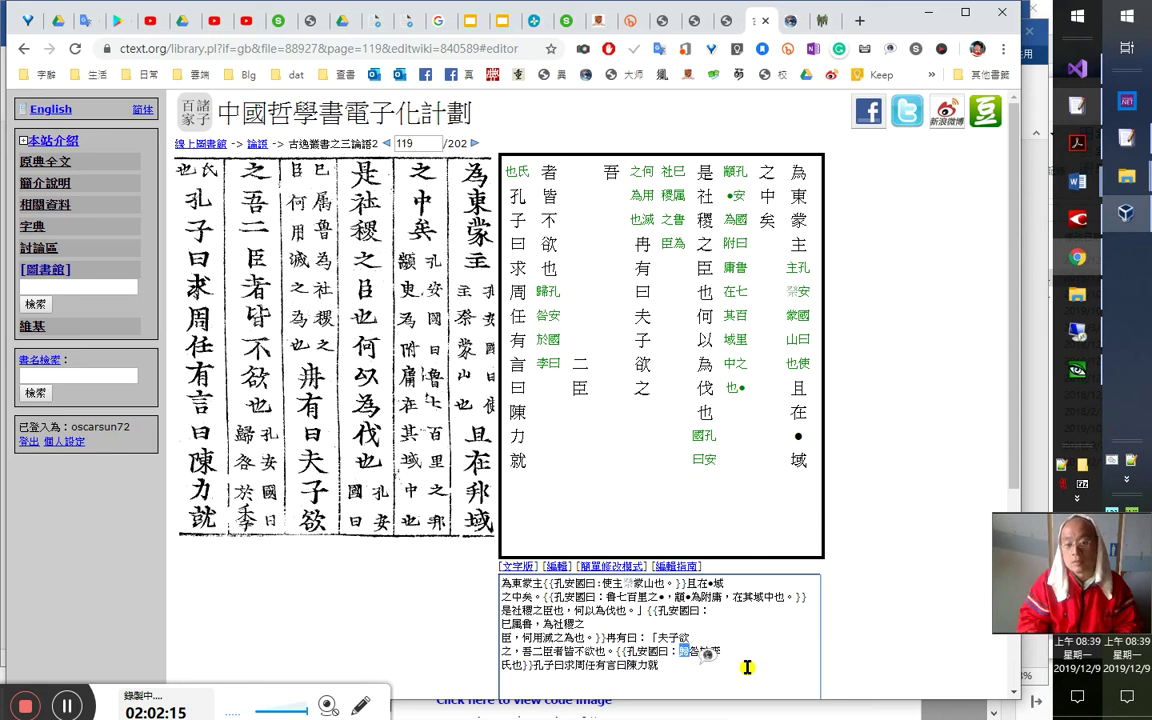
Correct 李 to 季 at the end of 歸咎於李
{"action": "key", "text": "End"}
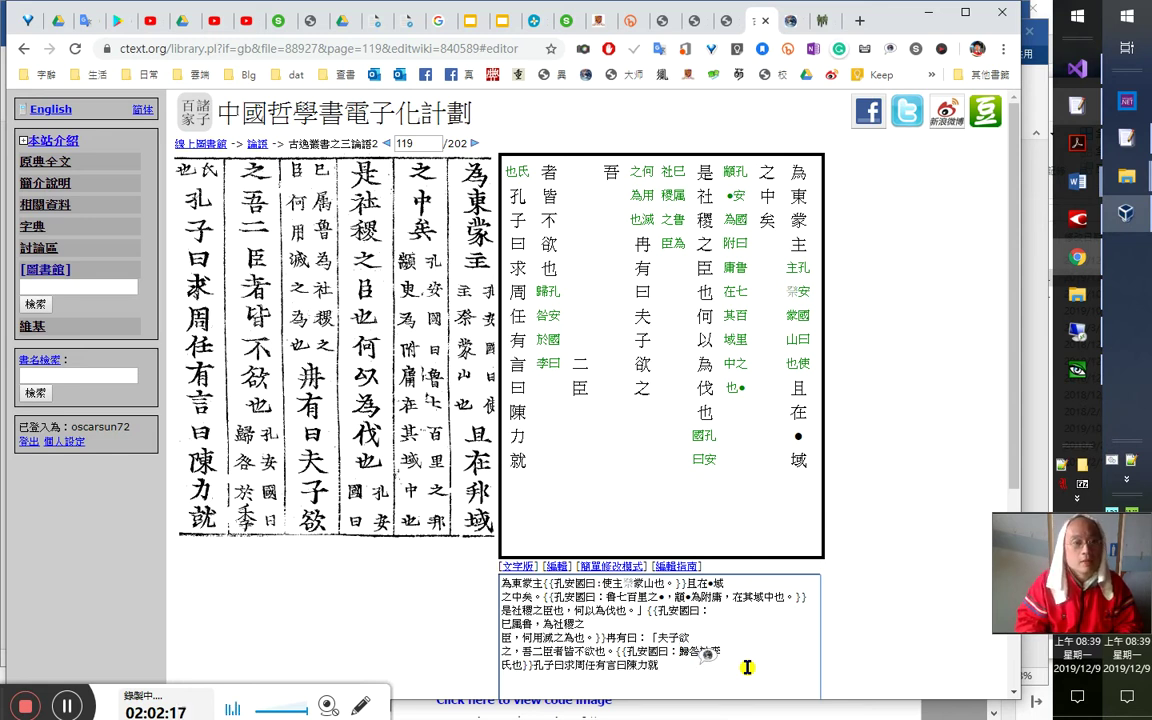
{"action": "double_click", "coordinate": [662, 639]}
{"action": "left_click", "coordinate": [729, 648]}
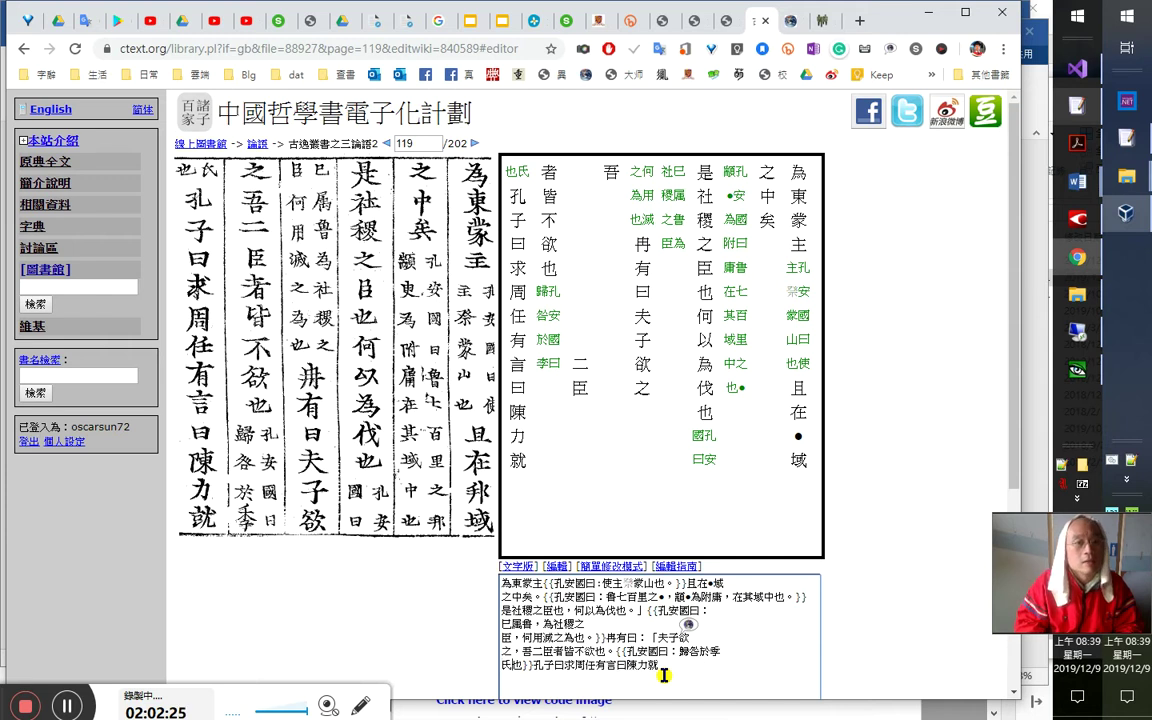
Add 。 after 氏也 at the end of the note and ： after 孔子曰
{"action": "type", "text": "。"}
{"action": "key", "text": "Right"}
{"action": "key", "text": "Right"}
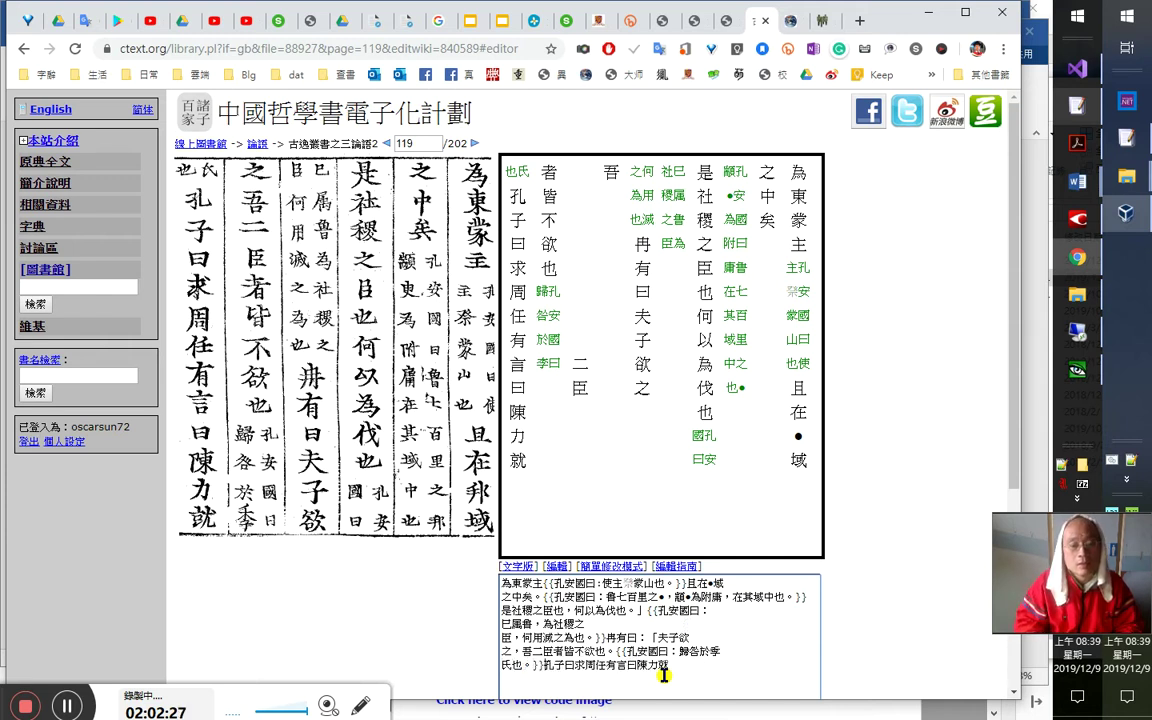
{"action": "type", "text": "："}
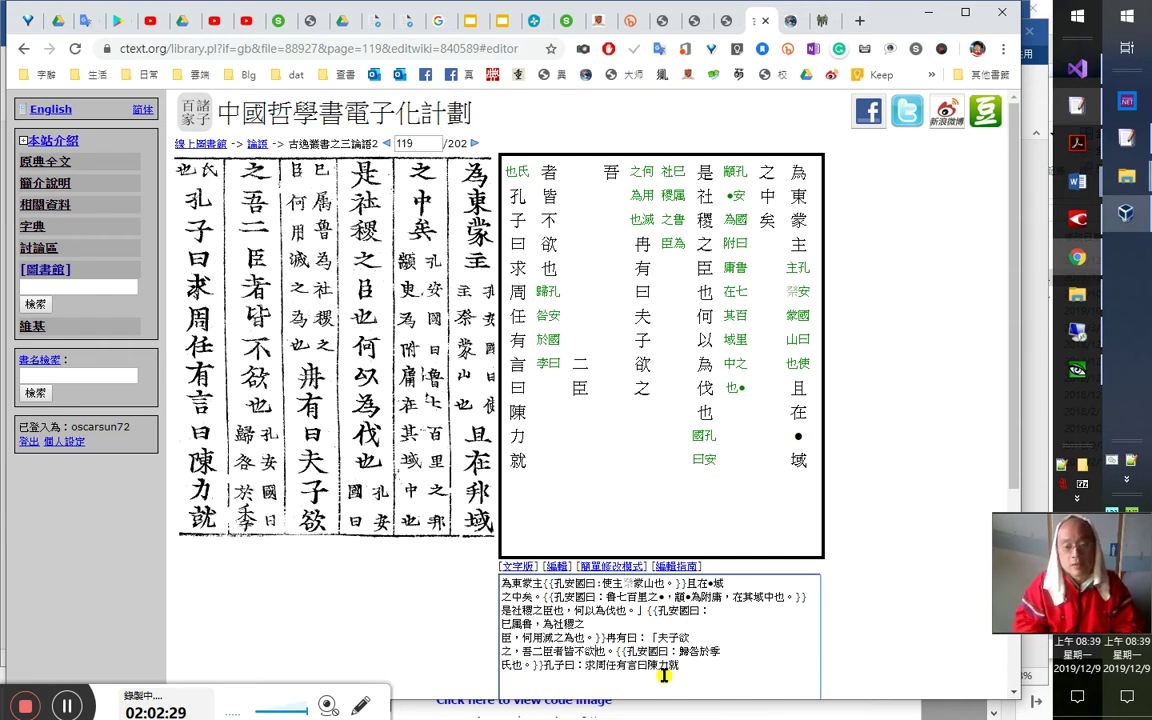
Close 冉有's quotation with 」 after 不欲也。 and open 孔子's with 「 before 求
{"action": "type", "text": "「」"}
{"action": "key", "text": "Left"}
{"action": "key", "text": "shift+Left"}
{"action": "key", "text": "BackSpace"}
{"action": "key", "text": "Up"}
{"action": "key", "text": "Up"}
{"action": "key", "text": "Up"}
{"action": "key", "text": "Left"}
{"action": "type", "text": "「"}
{"action": "type", "text": "求"}
{"action": "type", "text": "求"}
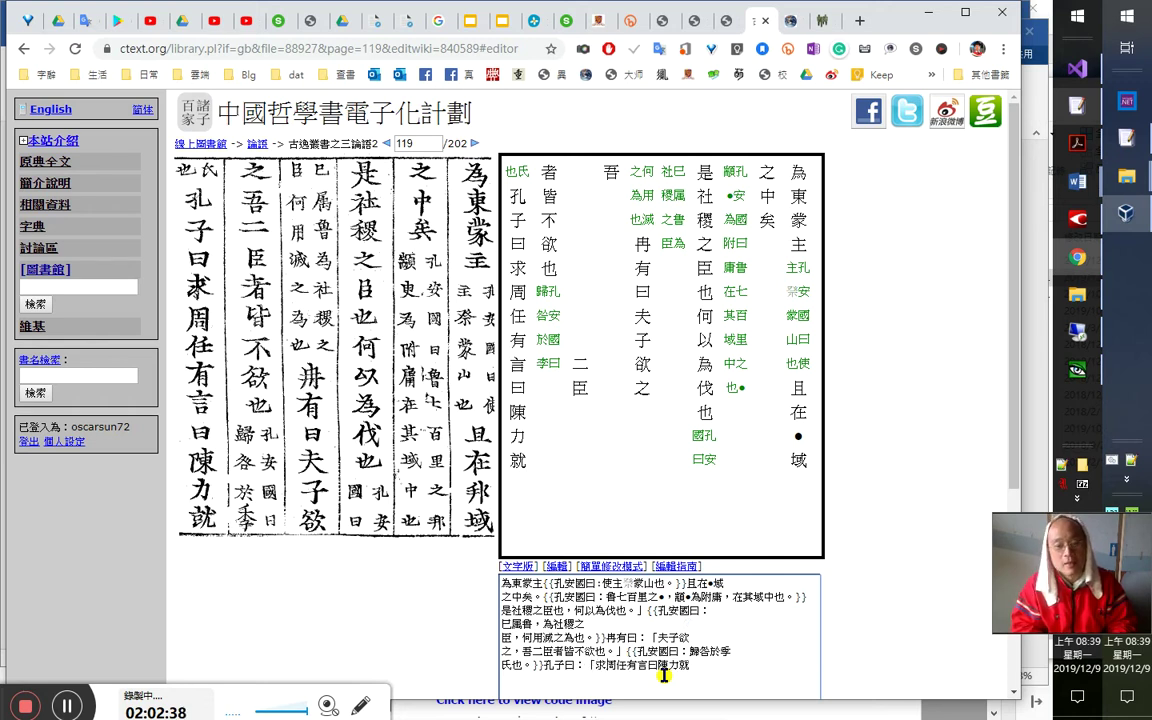
Add ， after 求 at the start of 孔子's quotation
{"action": "type", "text": "，"}
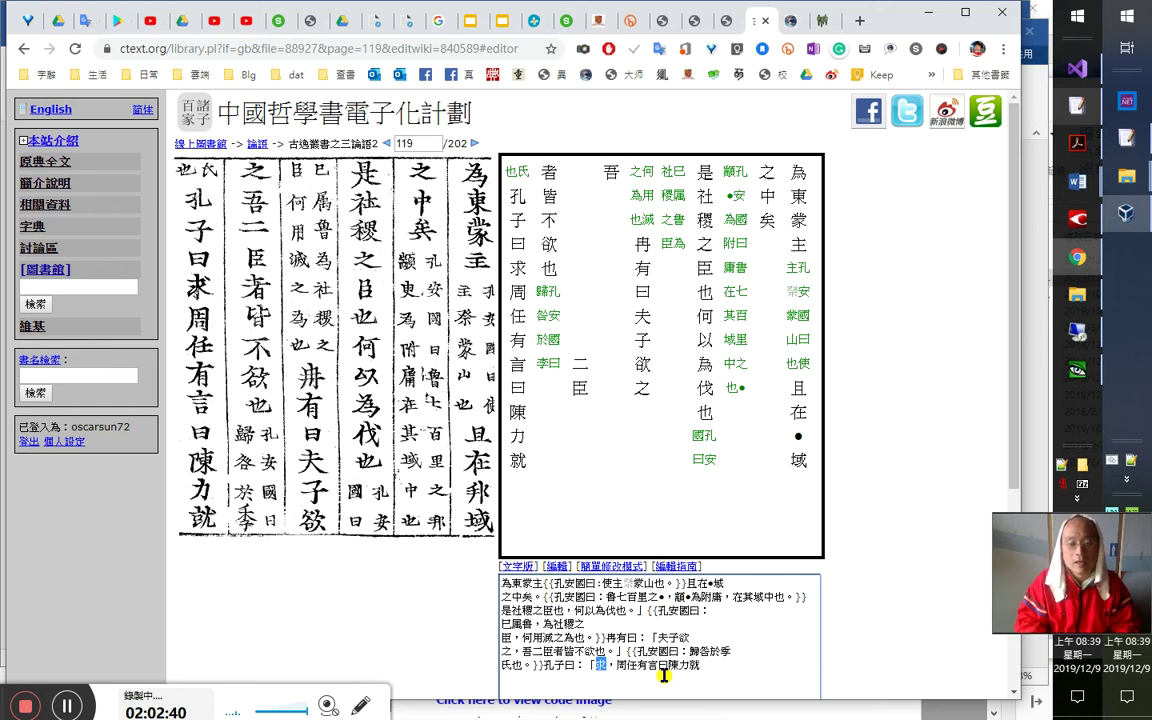
{"action": "key", "text": "Return"}
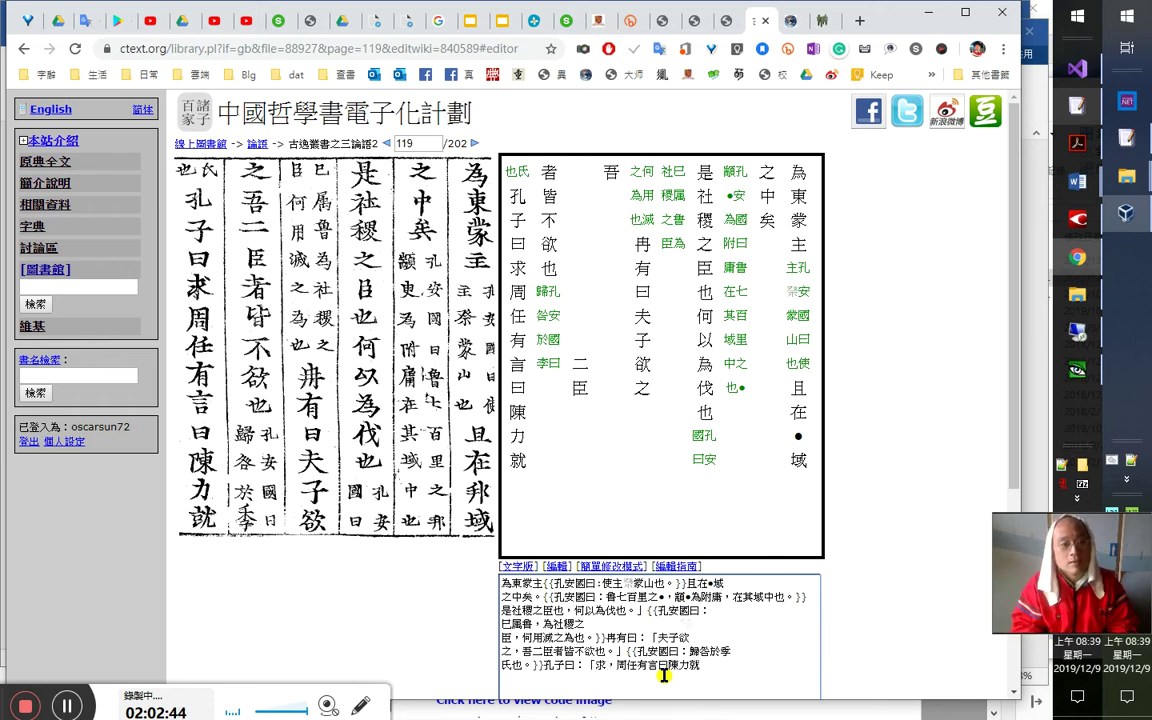
{"action": "key", "text": "shift+Left"}
{"action": "key", "text": "shift+Left"}
Examine the wording of 周任有言曰 and add ： after it
{"action": "key", "text": "Right"}
{"action": "key", "text": "Right"}
{"action": "key", "text": "shift+Right"}
{"action": "key", "text": "shift+Left"}
{"action": "key", "text": "shift+Left"}
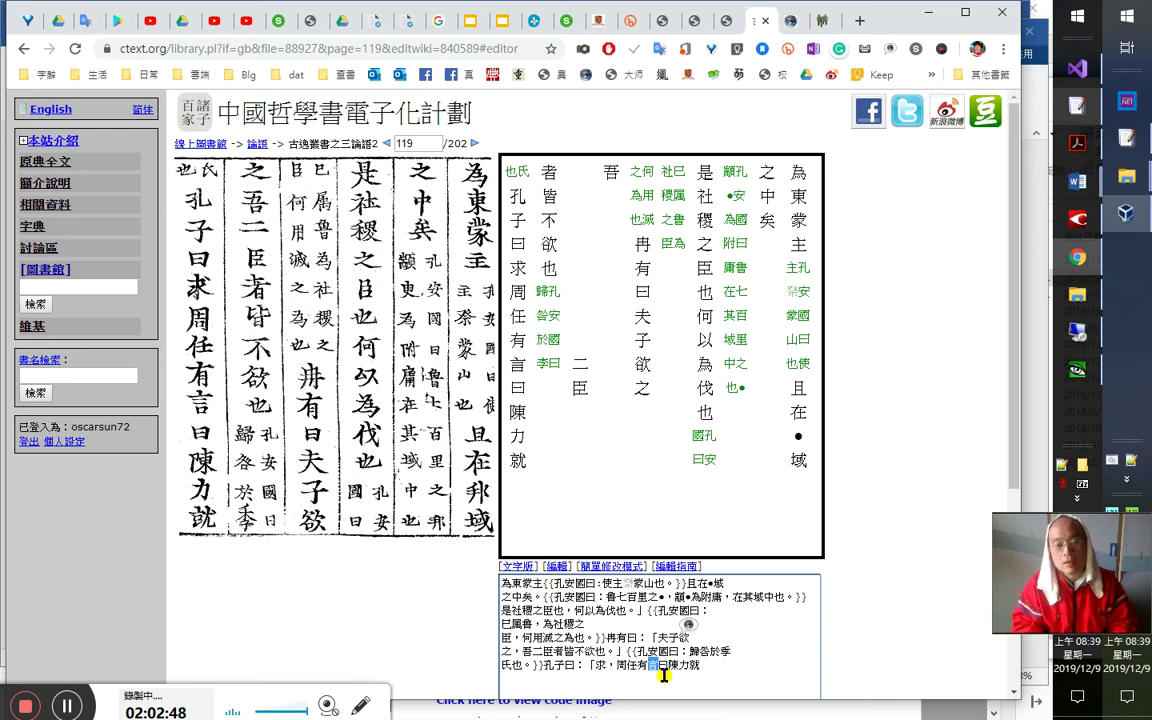
{"action": "type", "text": "有"}
{"action": "key", "text": "Right"}
{"action": "key", "text": "Right"}
{"action": "type", "text": "："}
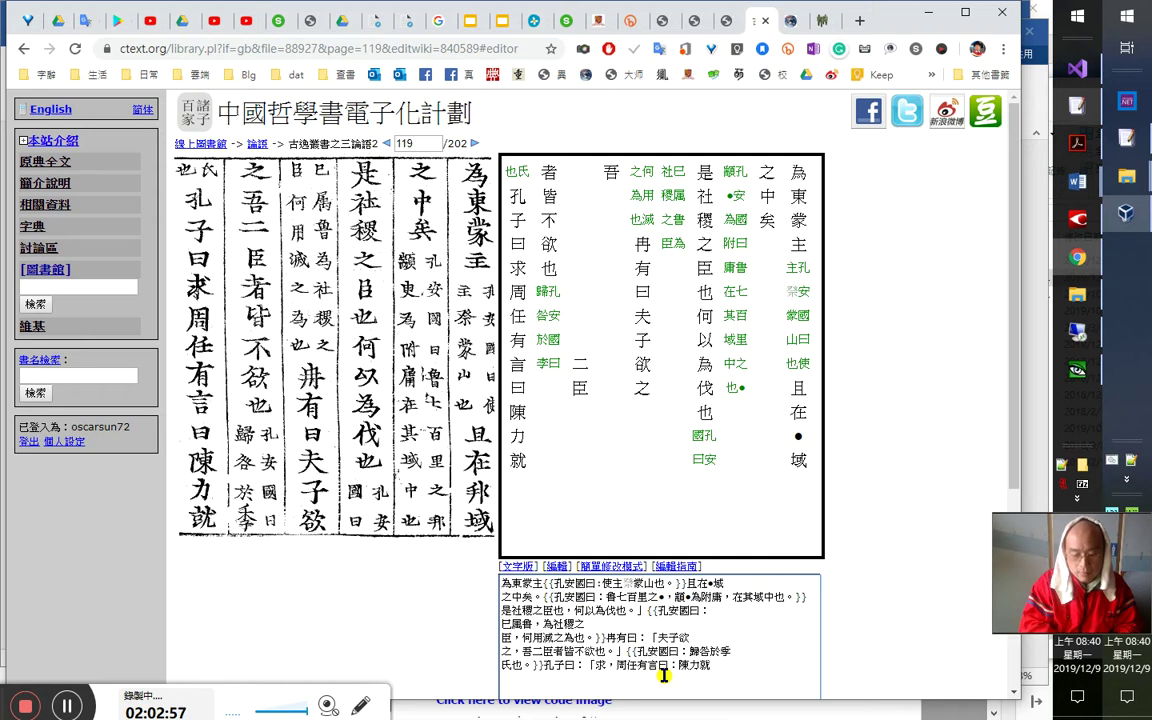
{"action": "type", "text": "【"}
{"action": "key", "text": "BackSpace"}
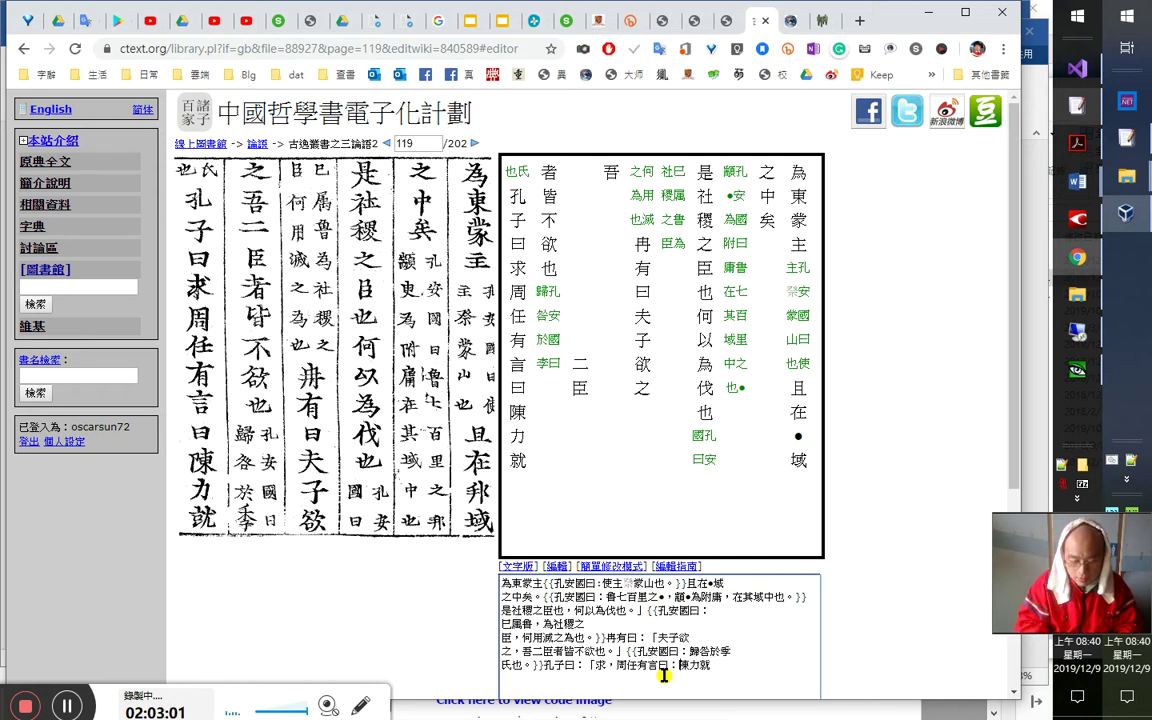
{"action": "type", "text": "-"}
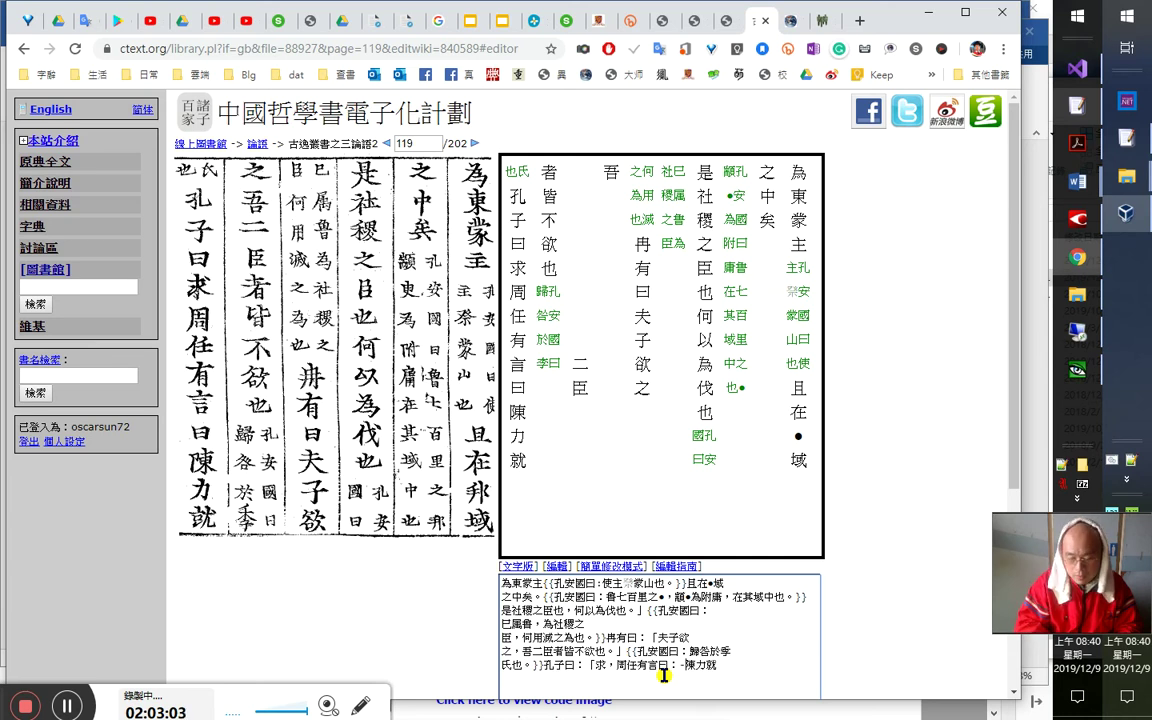
{"action": "key", "text": "BackSpace"}
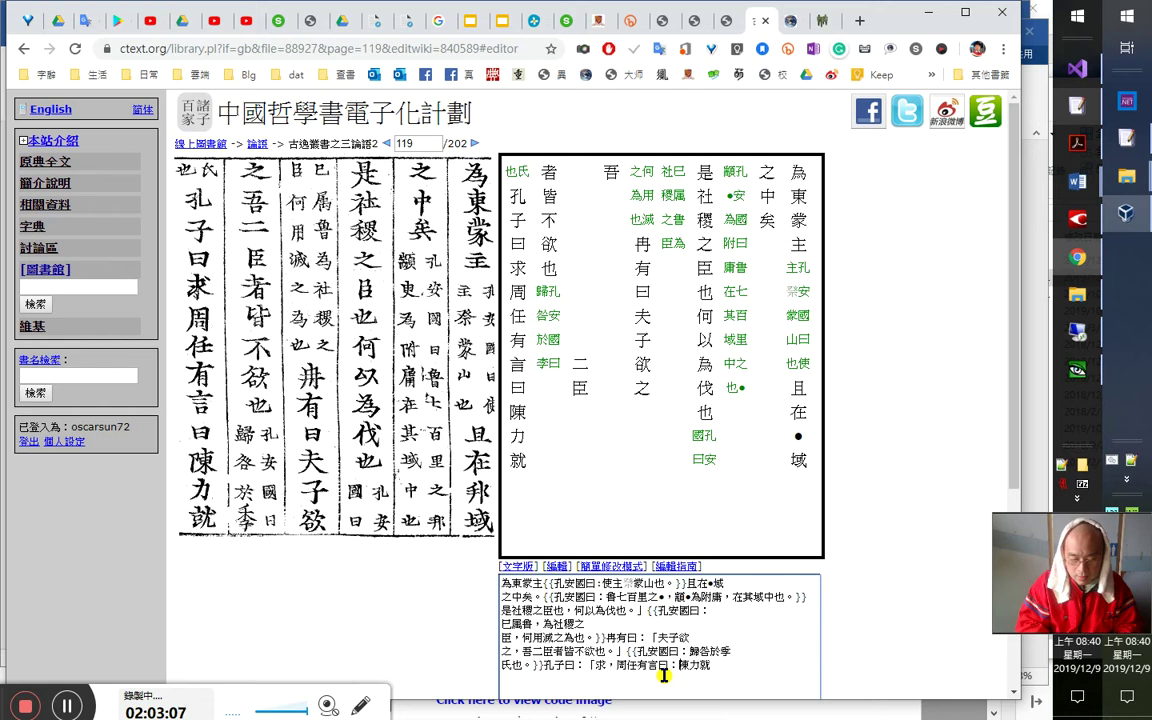
{"action": "type", "text": "「"}
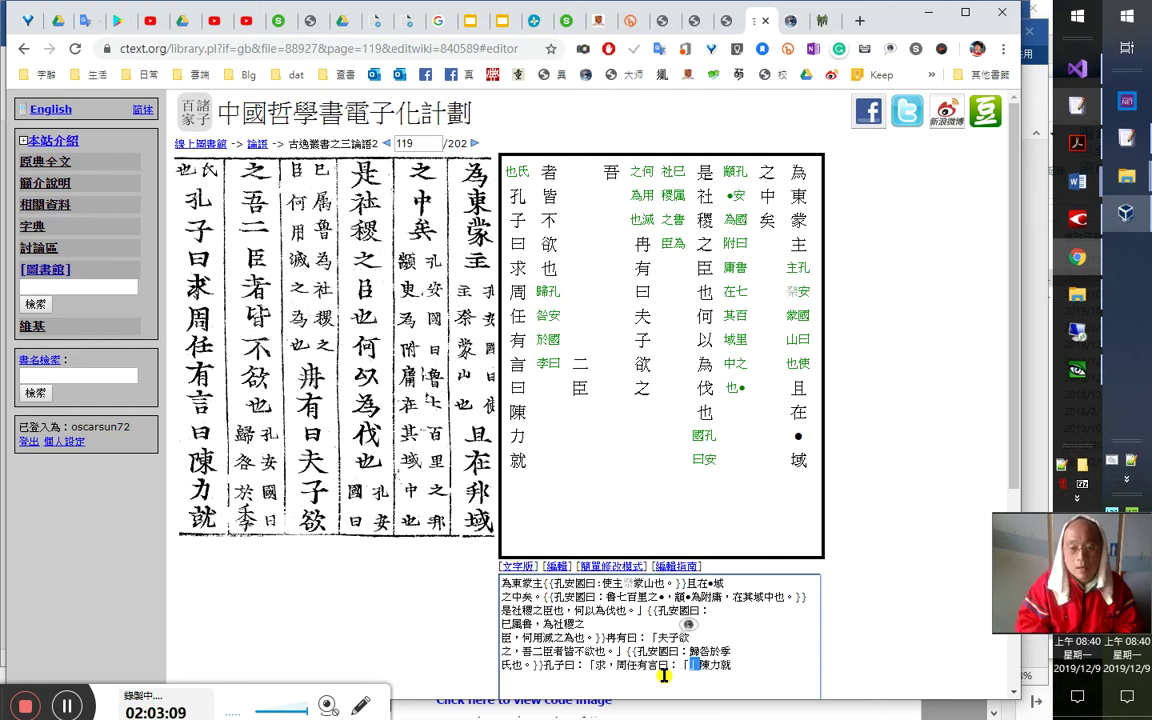
{"action": "key", "text": "shift+Left"}
{"action": "type", "text": "："}
{"action": "key", "text": "shift+Left"}
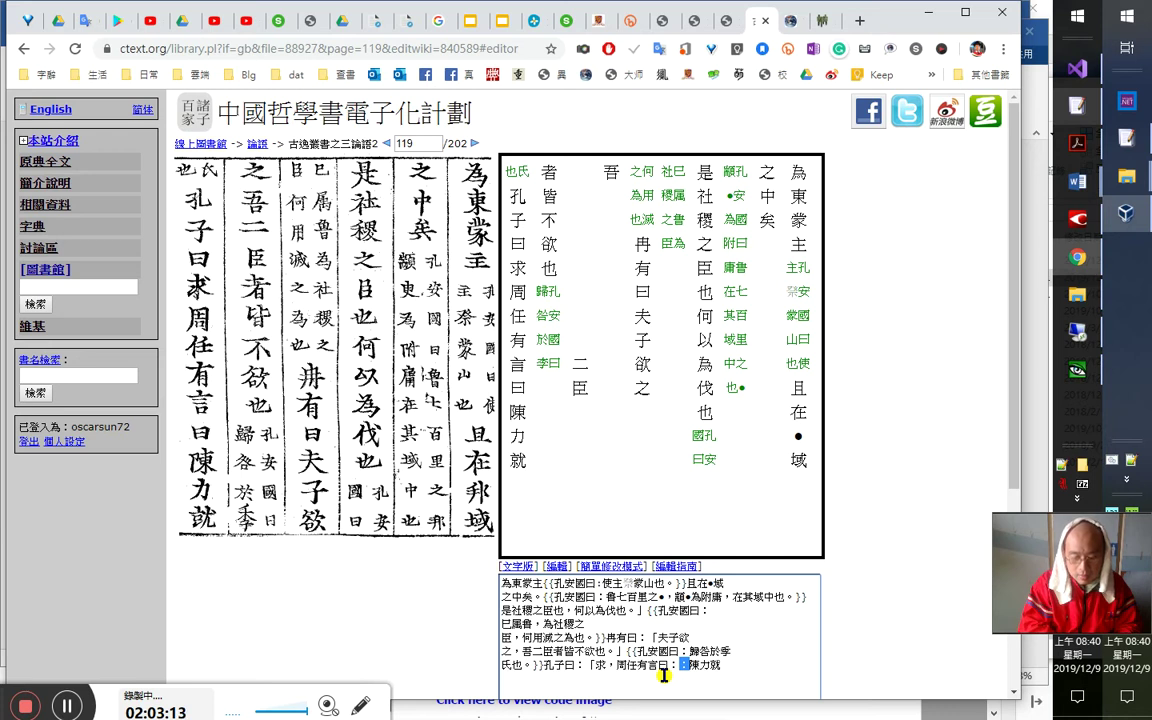
{"action": "type", "text": "＿"}
{"action": "key", "text": "BackSpace"}
{"action": "type", "text": "＿"}
{"action": "key", "text": "BackSpace"}
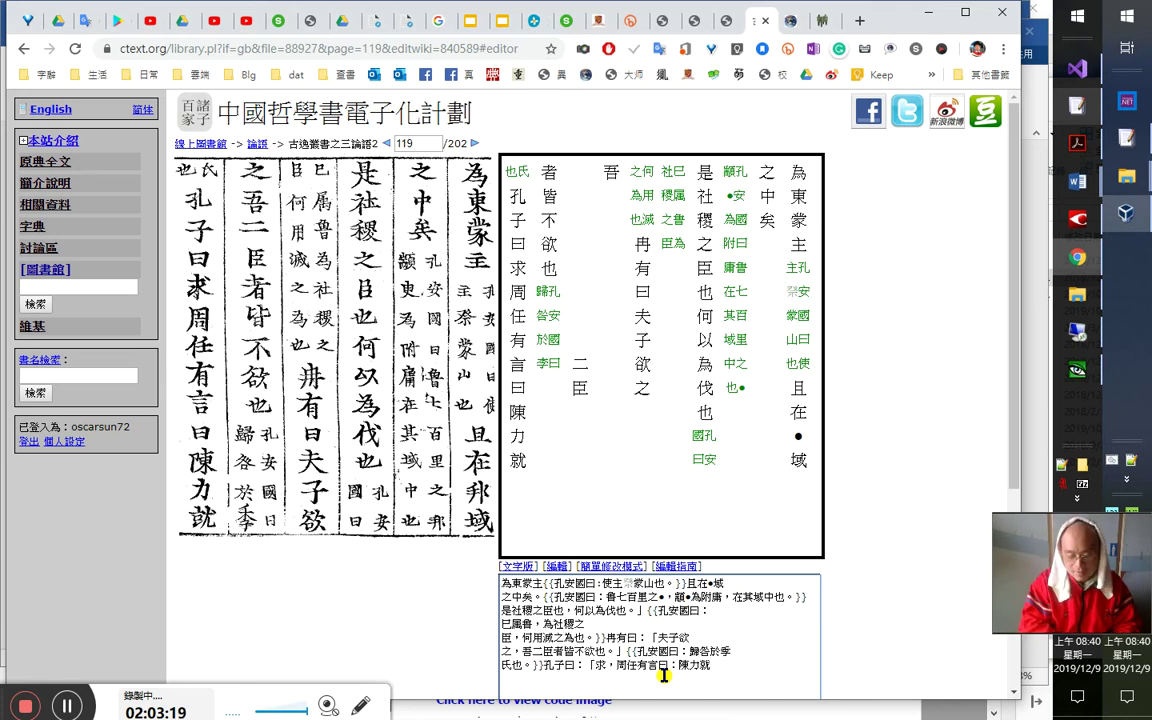
{"action": "type", "text": "〈〉"}
{"action": "key", "text": "shift+Left"}
{"action": "key", "text": "BackSpace"}
{"action": "key", "text": "BackSpace"}
Open 周任's nested quotation with 『 before 陳力就 and save page 119
{"action": "type", "text": "『』"}
{"action": "key", "text": "shift+Left"}
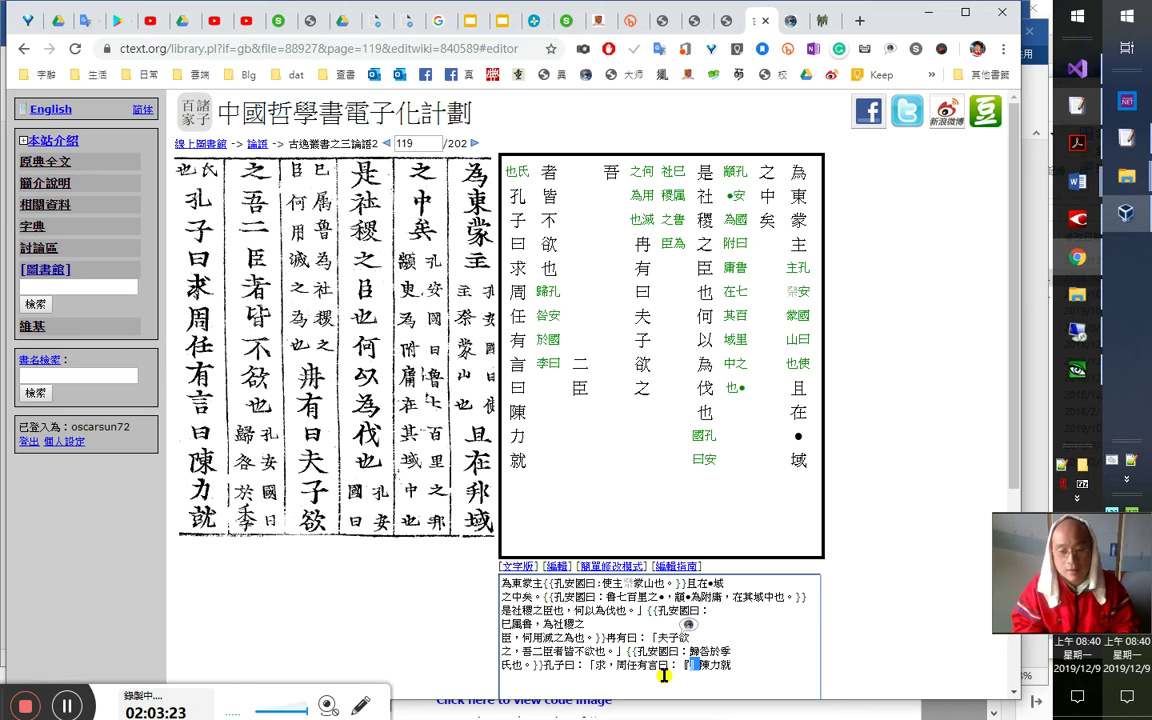
{"action": "key", "text": "Return"}
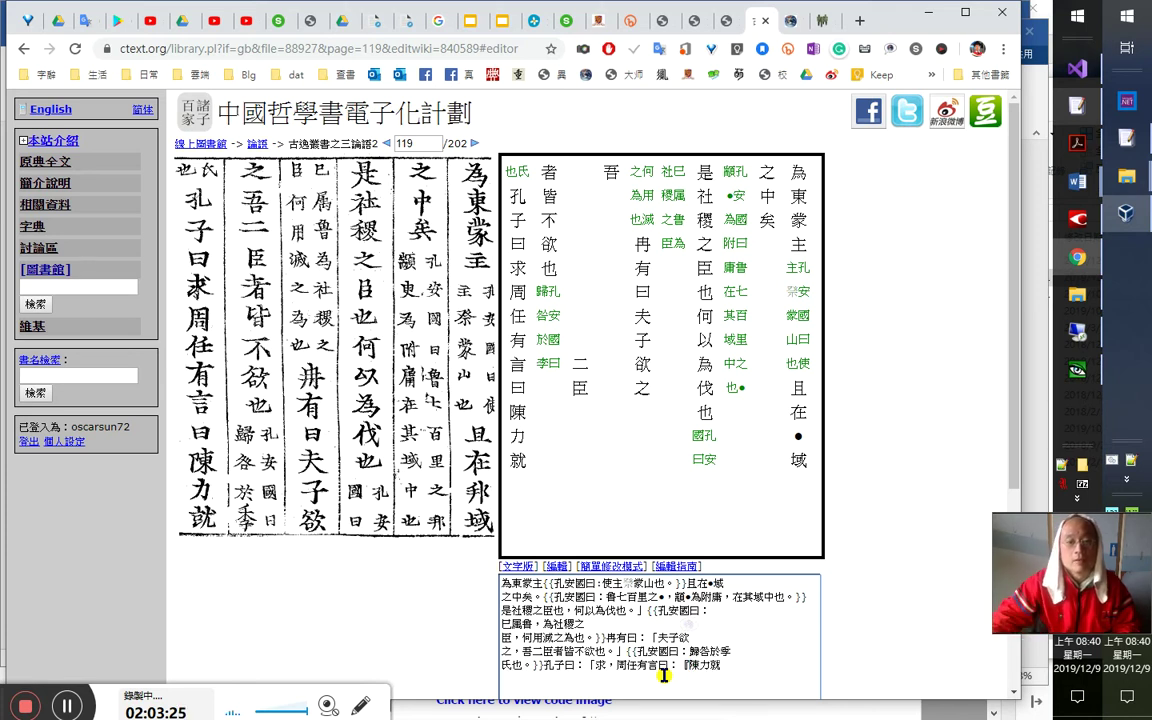
{"action": "scroll", "coordinate": [620, 680], "scroll_direction": "down", "scroll_amount": 1}
{"action": "left_click", "coordinate": [528, 686]}
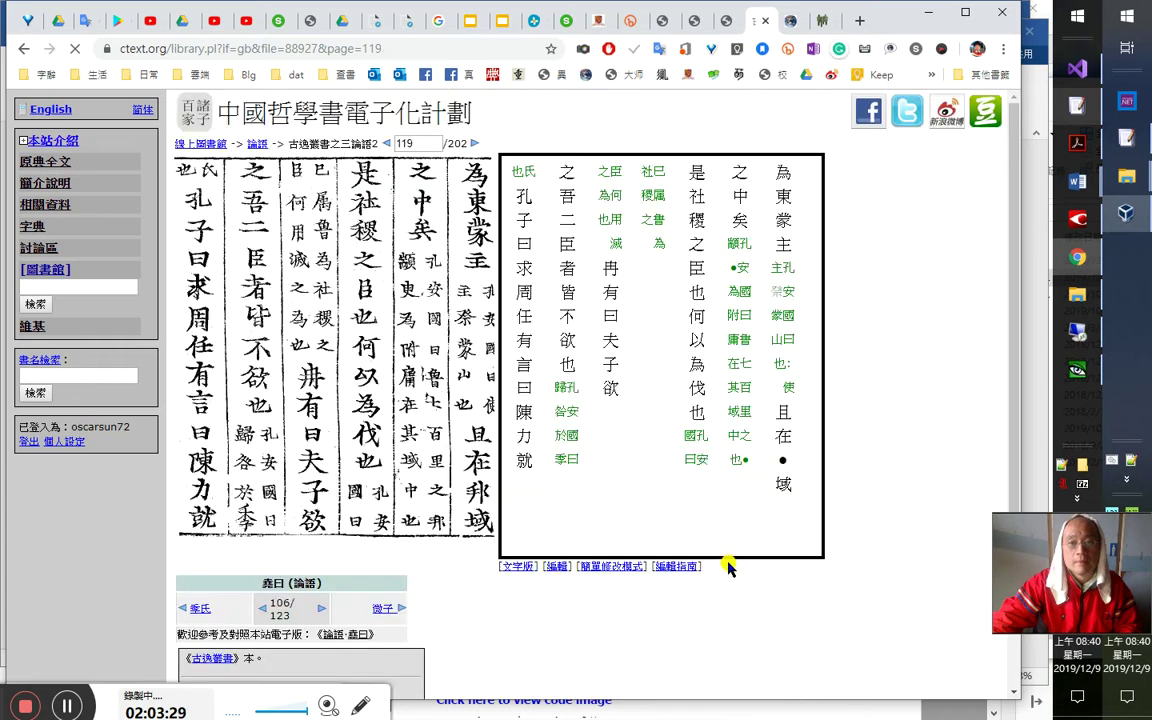
Reopen page 119 in simple edit mode, join 臣，何用滅之為也 onto the line ending 為社稷之, and save the page
{"action": "left_click", "coordinate": [605, 567]}
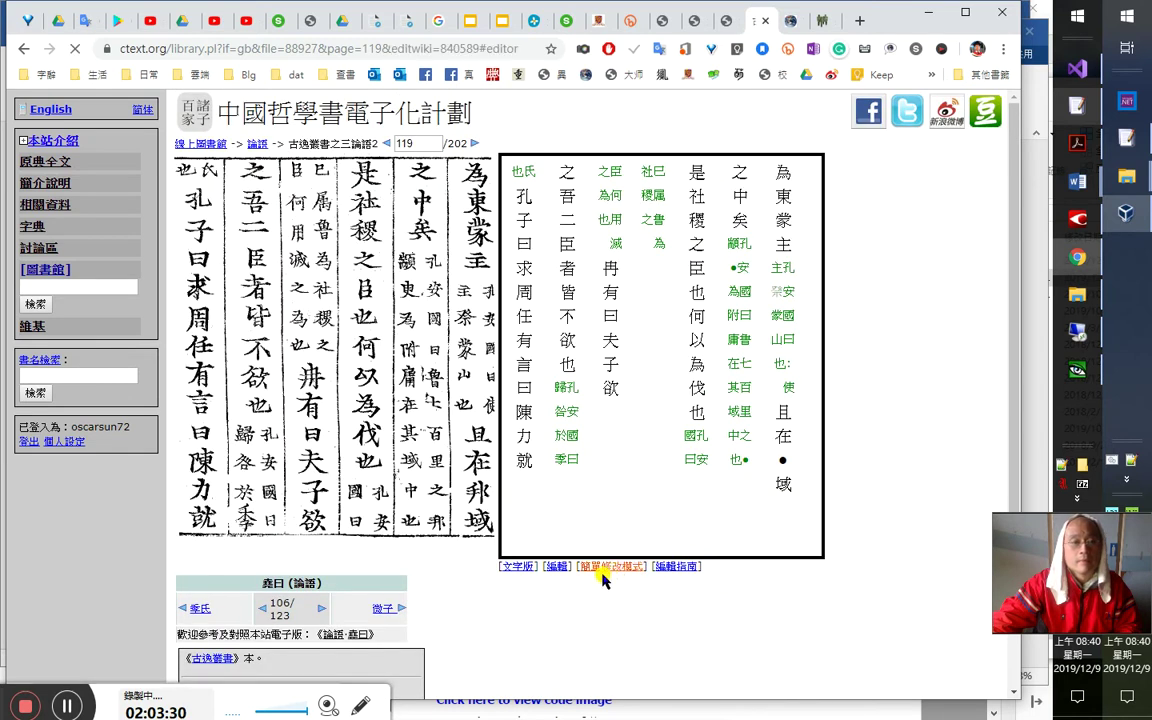
{"action": "scroll", "coordinate": [745, 420], "scroll_direction": "up", "scroll_amount": 4}
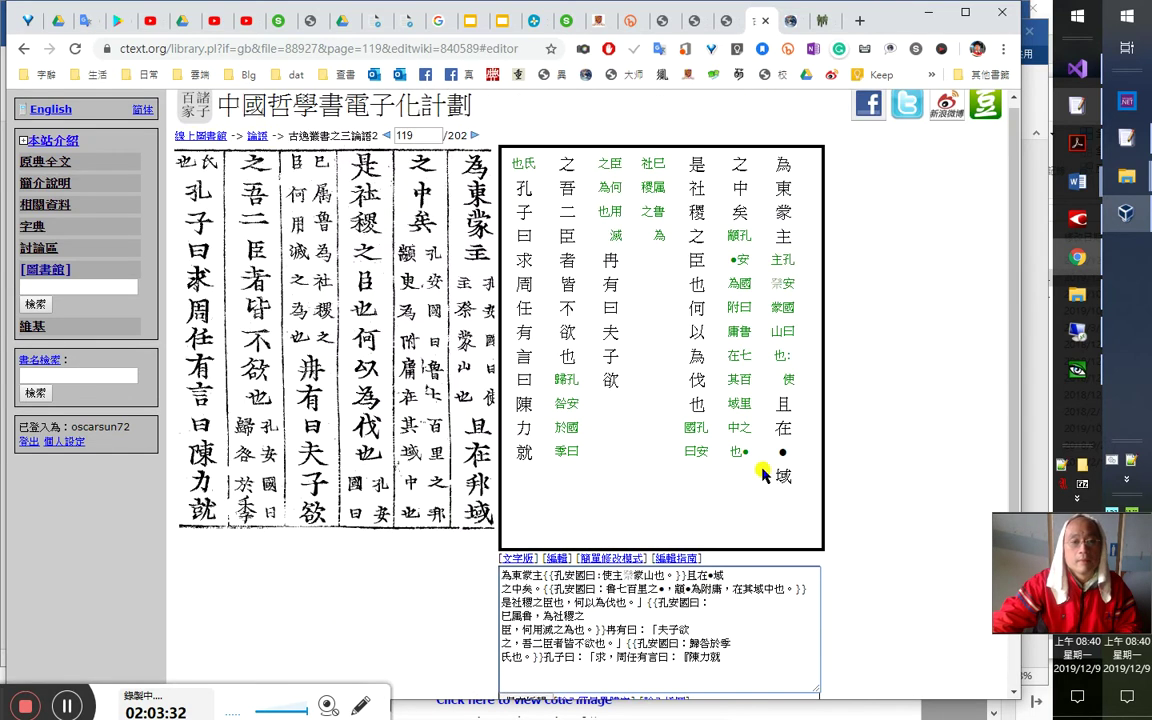
{"action": "key", "text": "BackSpace"}
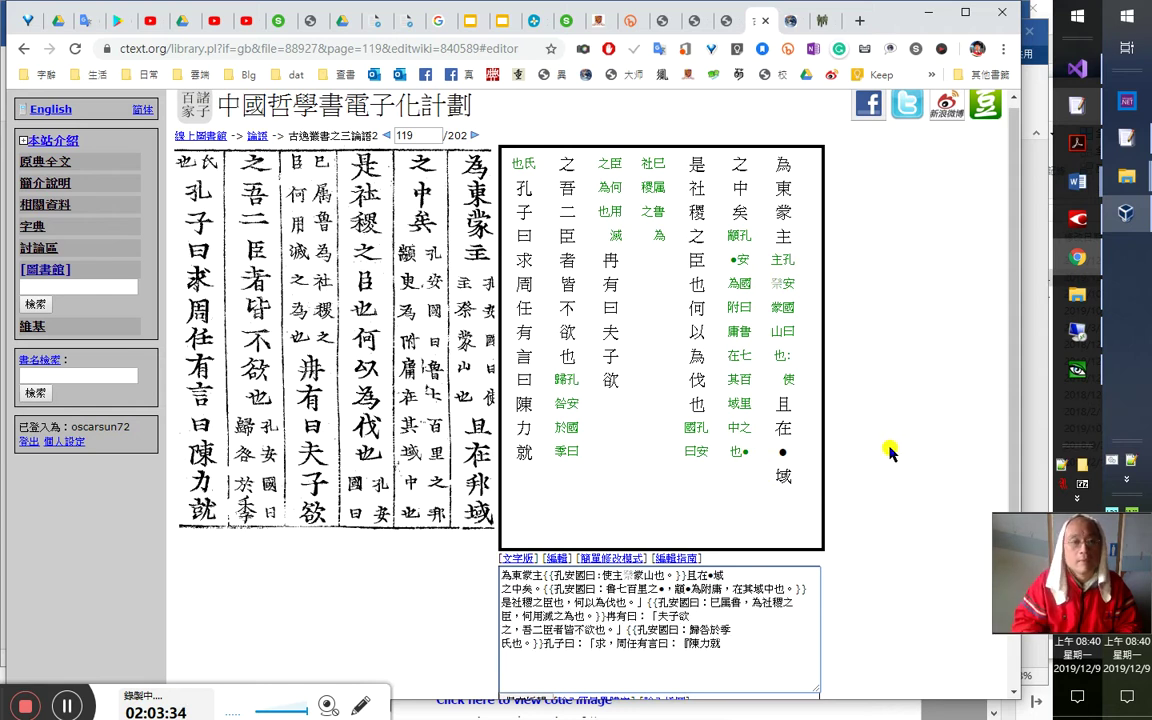
{"action": "key", "text": "Return"}
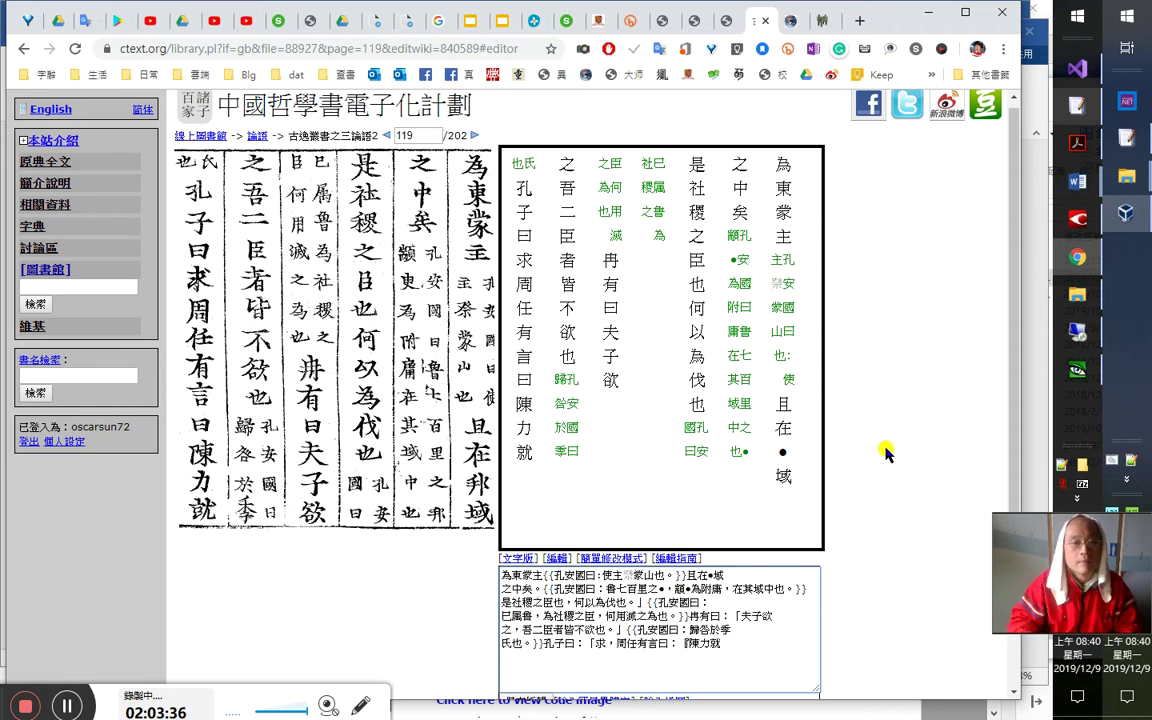
{"action": "scroll", "coordinate": [476, 455], "scroll_direction": "down", "scroll_amount": 3}
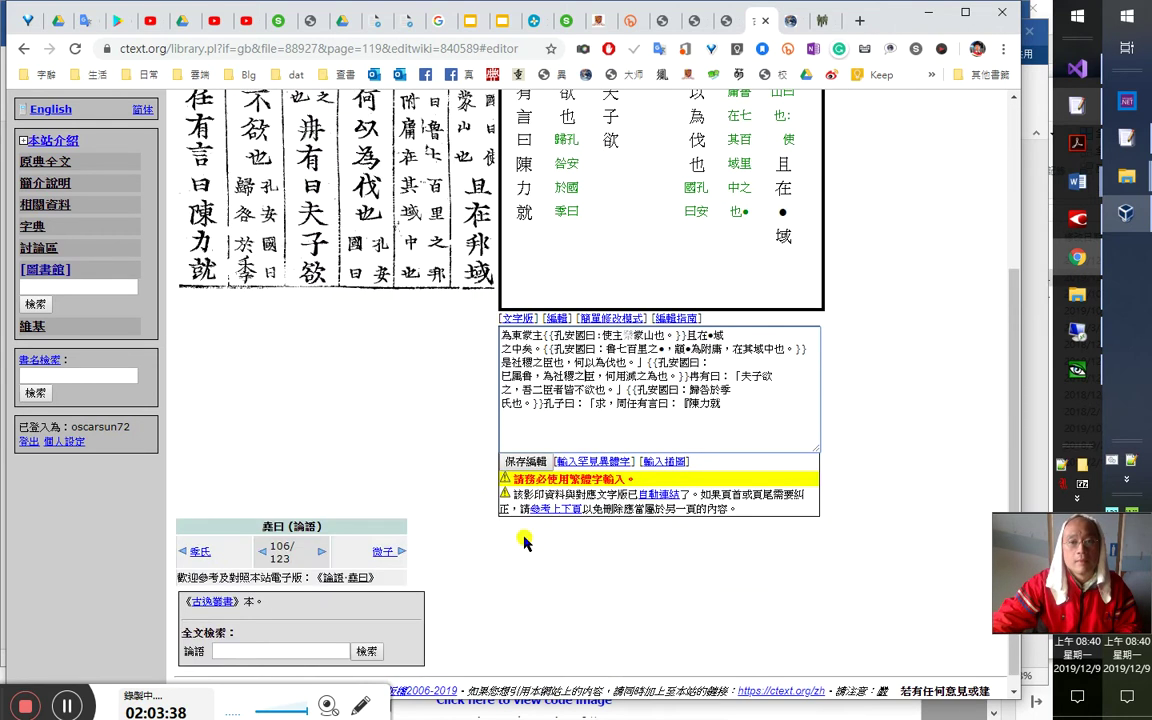
{"action": "left_click", "coordinate": [528, 461]}
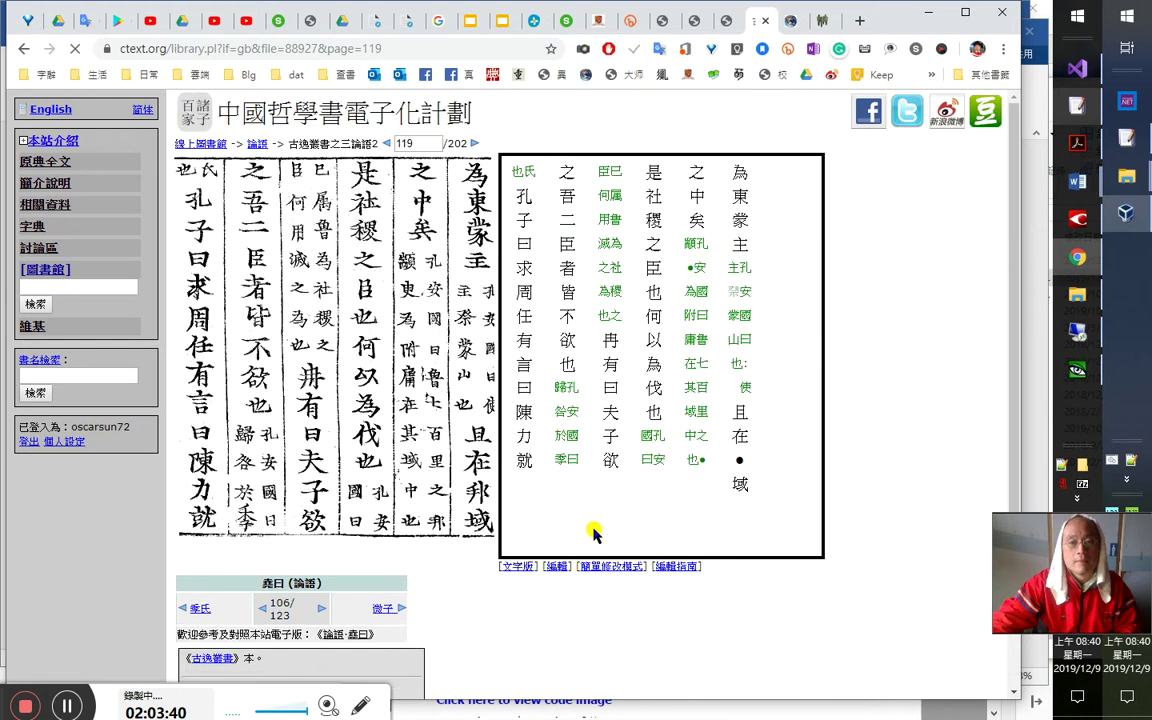
Open page 120 in simple edit mode and close 周任's quotation with 。』 after 列不能者止
{"action": "left_click", "coordinate": [476, 146]}
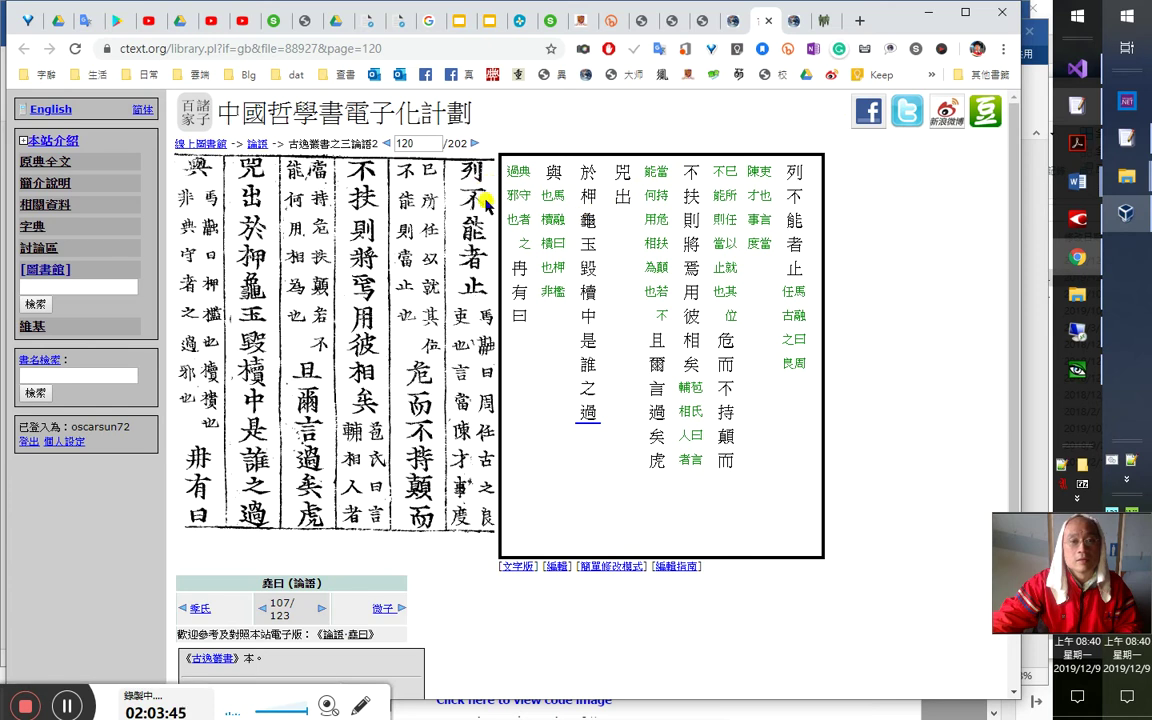
{"action": "left_click", "coordinate": [615, 568]}
{"action": "scroll", "coordinate": [612, 520], "scroll_direction": "up", "scroll_amount": 3}
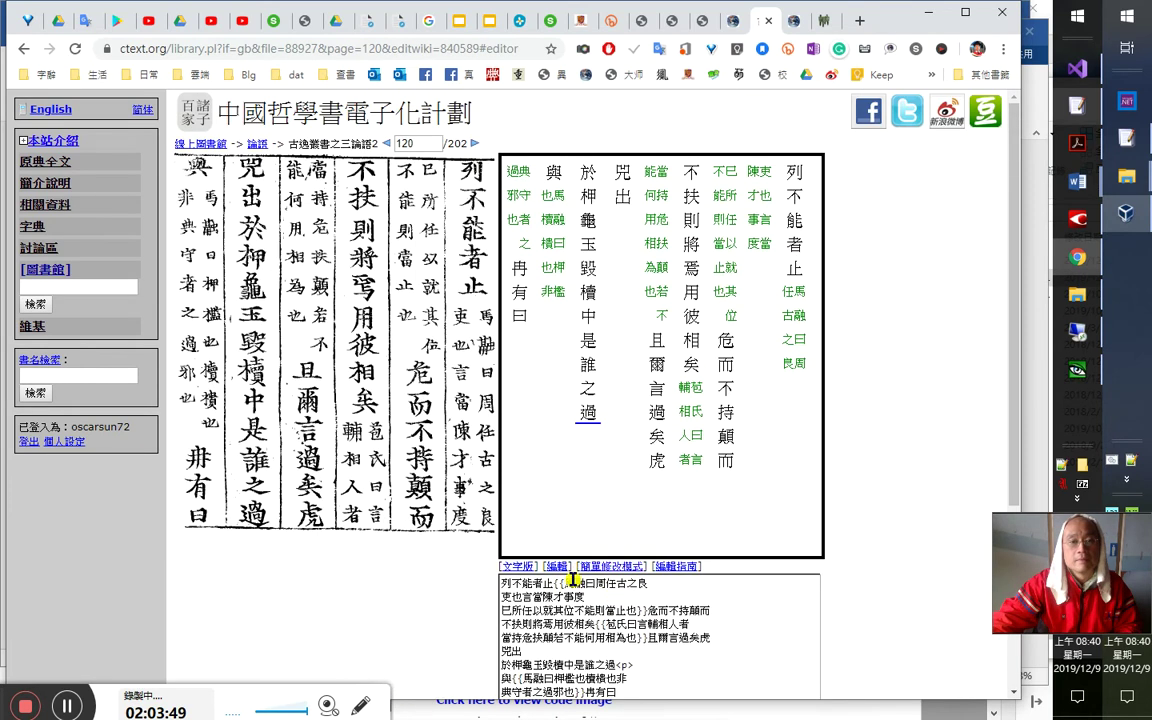
{"action": "type", "text": "。"}
{"action": "type", "text": "『』"}
{"action": "key", "text": "shift+Left"}
{"action": "key", "text": "shift+Left"}
{"action": "key", "text": "Left"}
{"action": "key", "text": "Delete"}
{"action": "key", "text": "Right"}
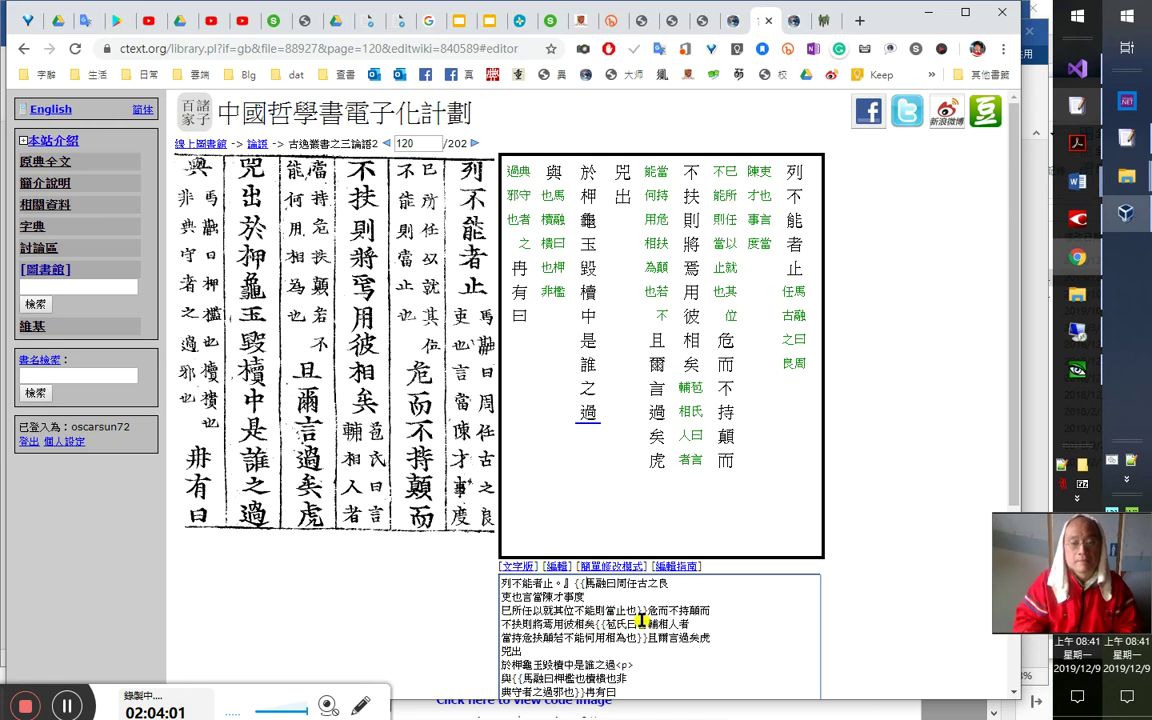
Add ： after 馬融曰 and ， after 周任 in the first note
{"action": "key", "text": "shift+Left"}
{"action": "key", "text": "Right"}
{"action": "key", "text": "Right"}
{"action": "type", "text": "："}
{"action": "key", "text": "Right"}
{"action": "key", "text": "Right"}
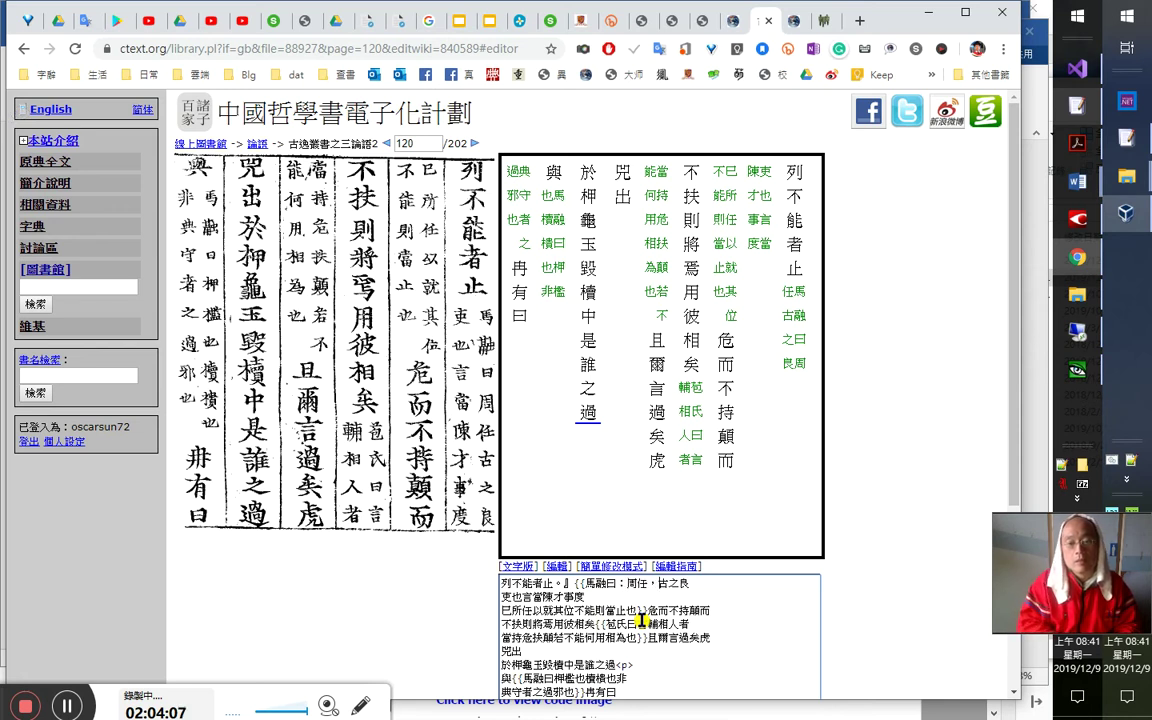
{"action": "type", "text": "，"}
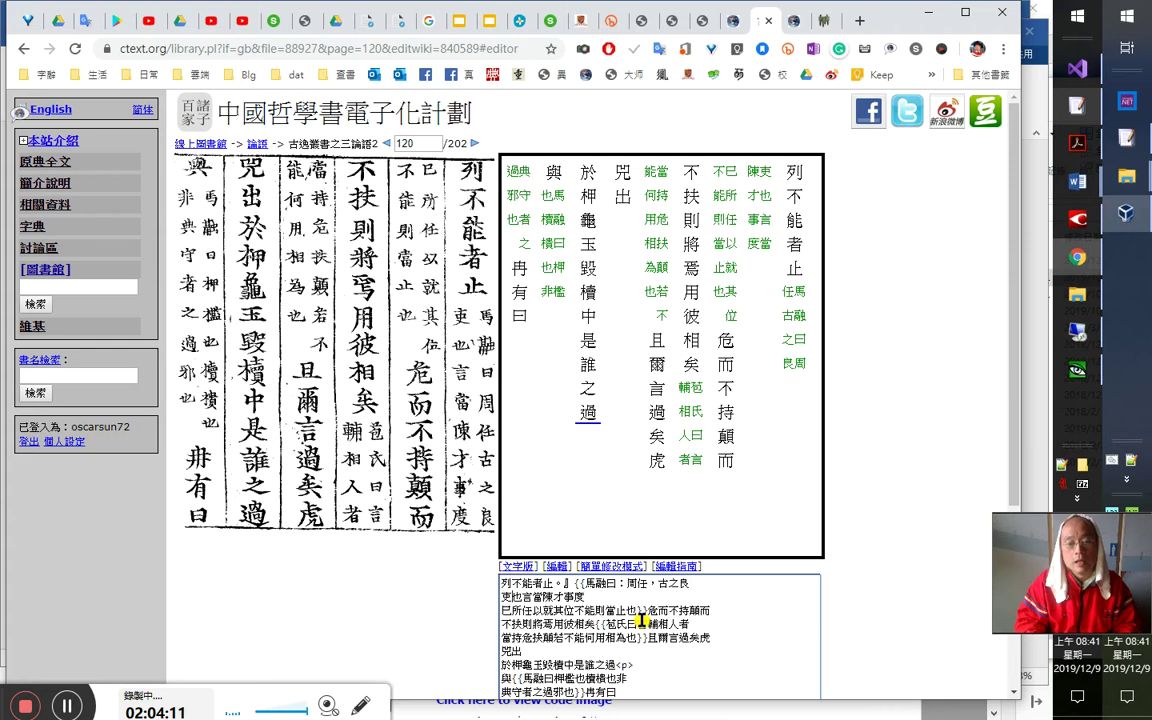
Join the line starting 吏也 to 古之良 and add 。 after 吏也
{"action": "key", "text": "Delete"}
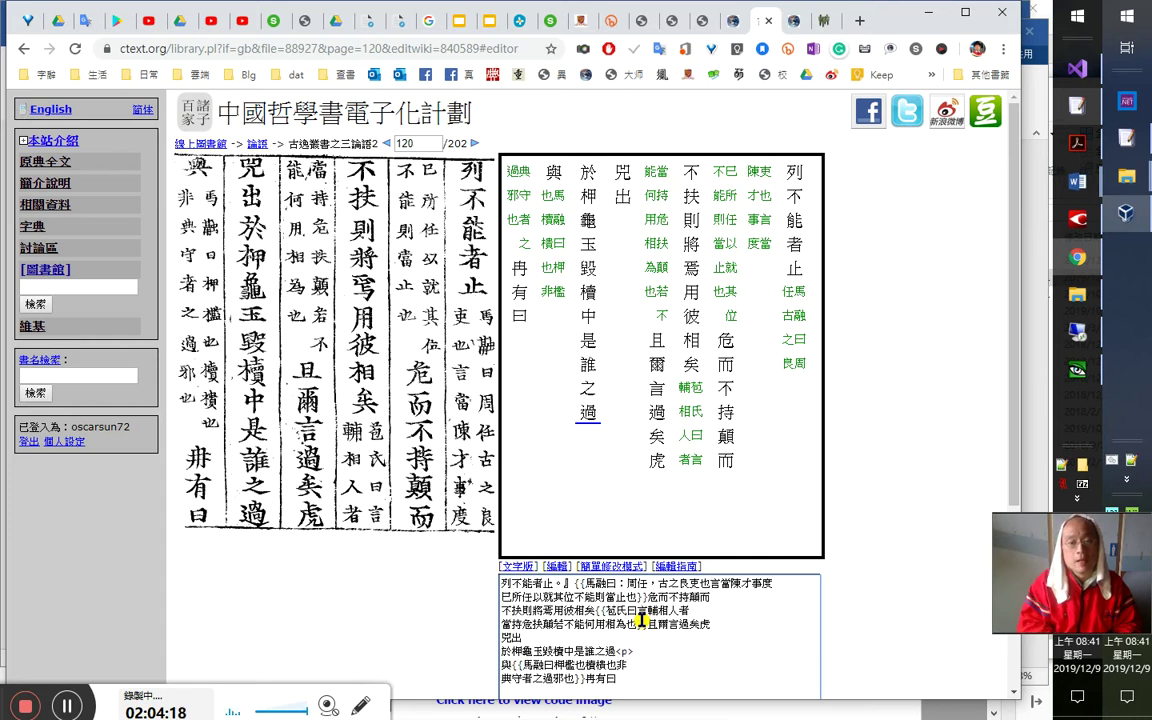
{"action": "type", "text": "。"}
{"action": "key", "text": "shift+Right"}
{"action": "type", "text": "言"}
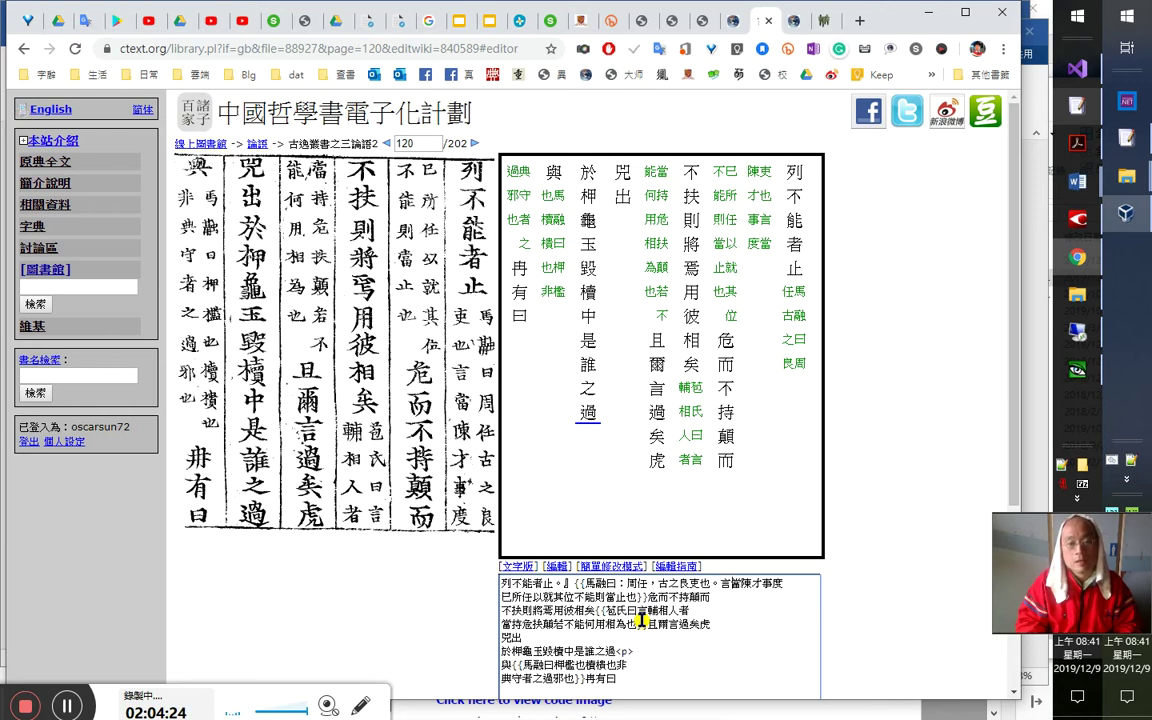
Add ， after 言當陳才事 and after 度已所任 in 馬融's note
{"action": "key", "text": "shift+Right"}
{"action": "key", "text": "Right"}
{"action": "key", "text": "Right"}
{"action": "key", "text": "Right"}
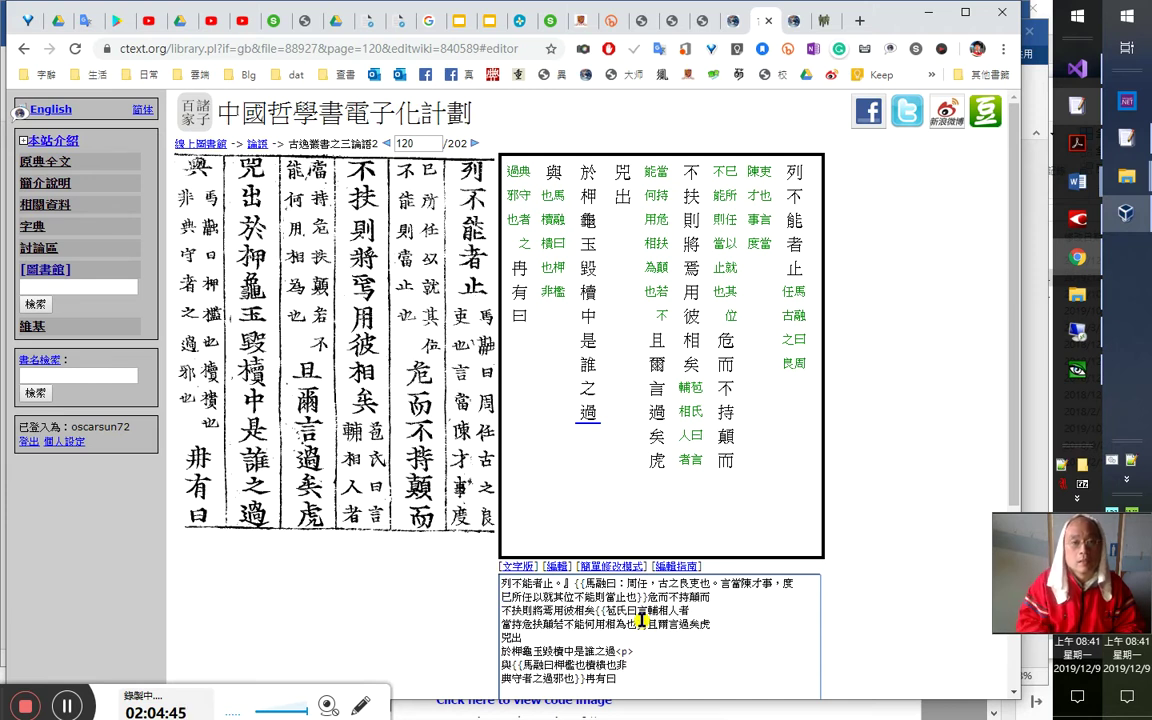
{"action": "type", "text": "，"}
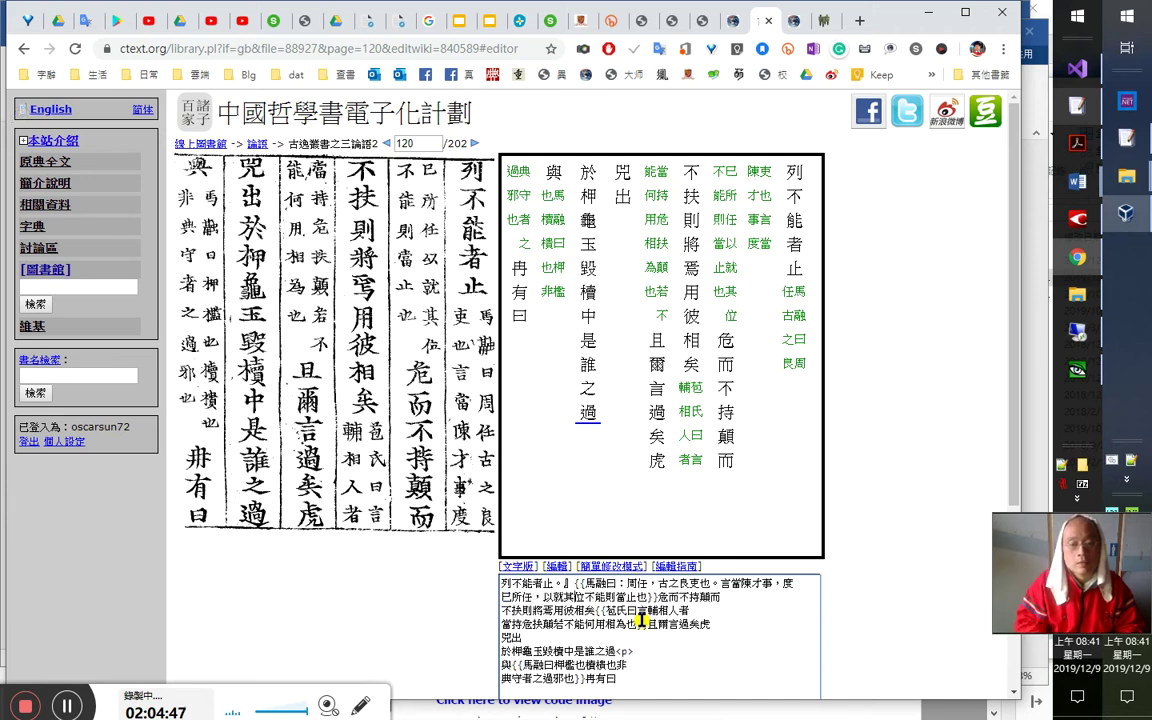
Punctuate the end of 馬融's note with 。 after 以就其位, ， after 不能 and 。 after 則當止也
{"action": "key", "text": "shift+Right"}
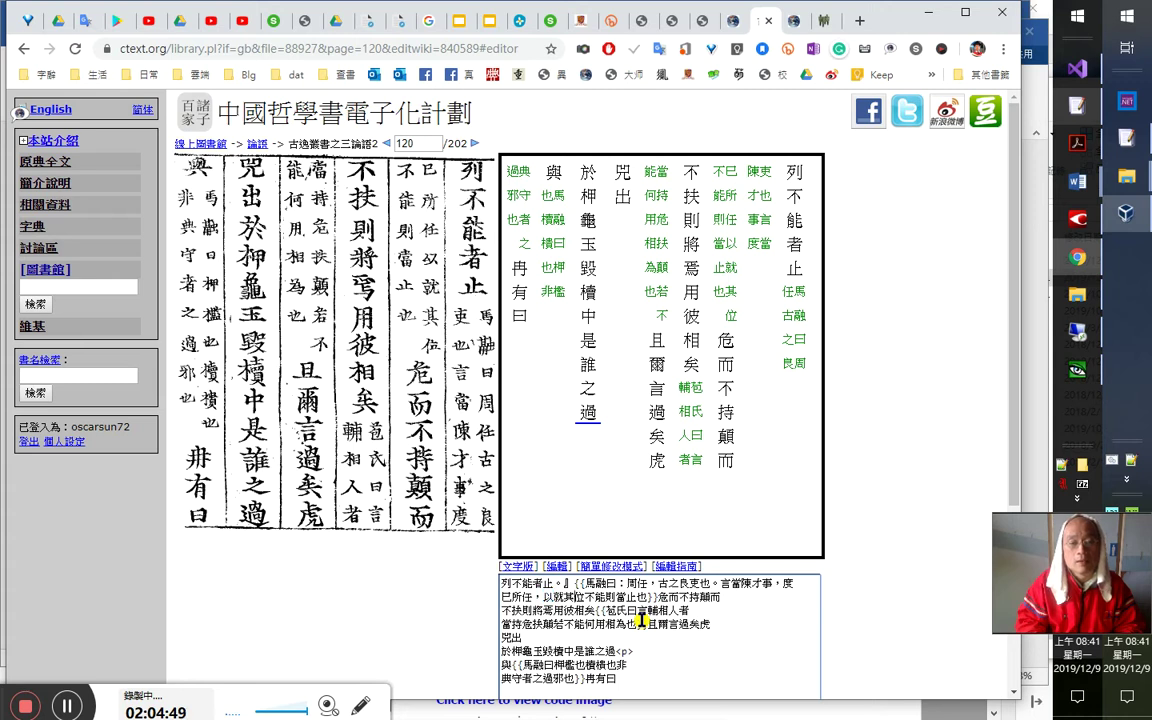
{"action": "type", "text": "。"}
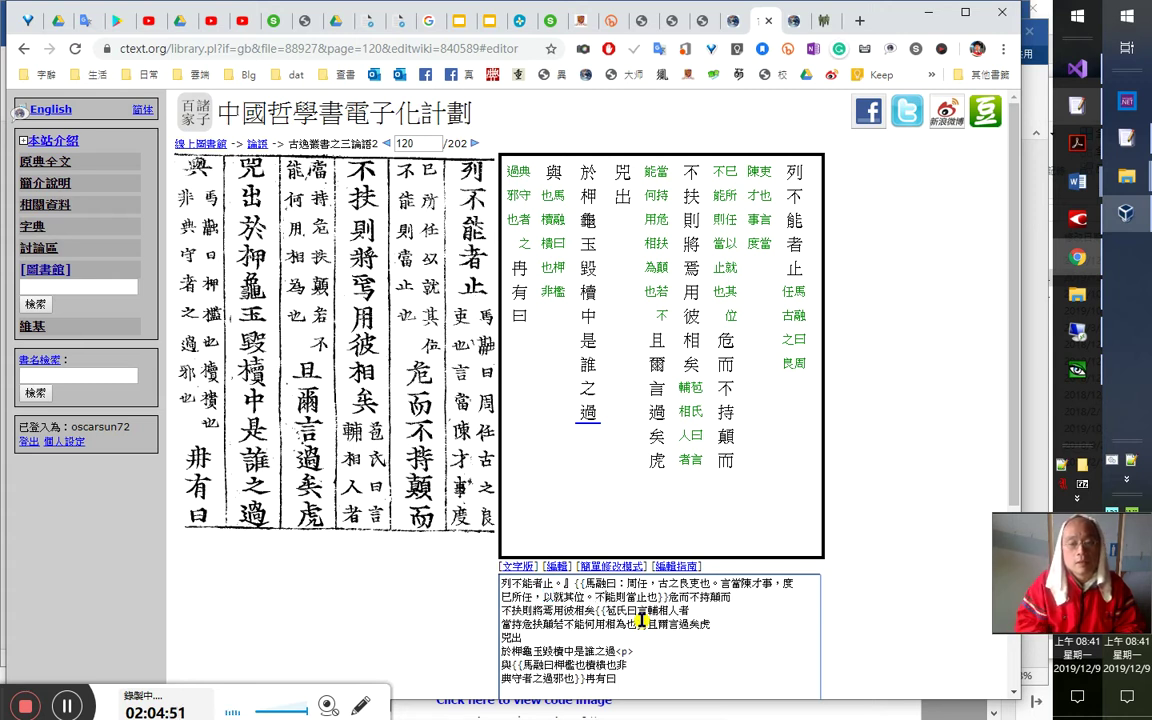
{"action": "type", "text": "。"}
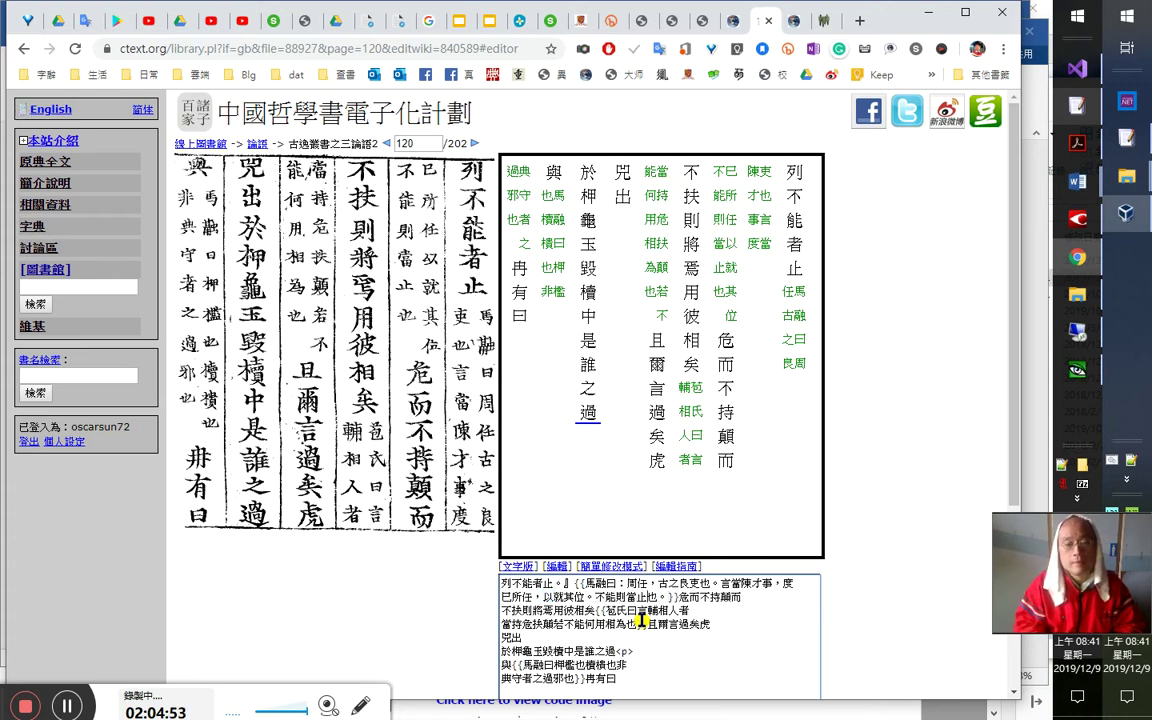
{"action": "type", "text": "，"}
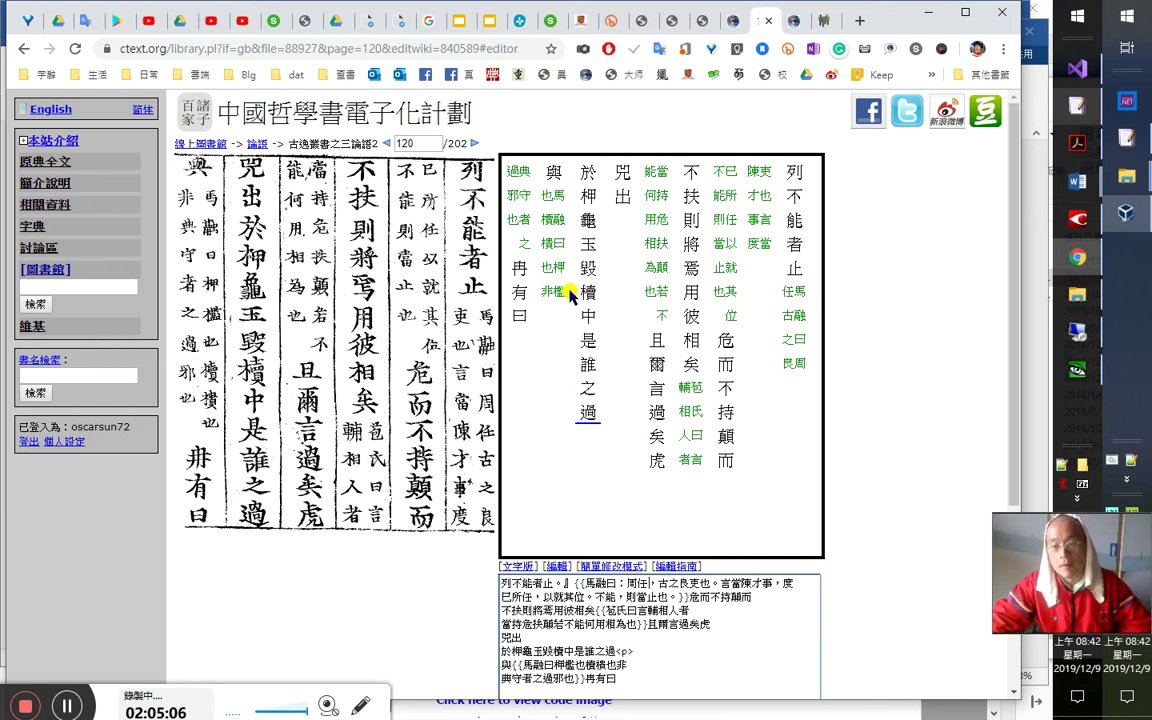
Bring up page 119 in another tab, then switch to the Word document on 〈蘭亭集序〉 and find 陳 in 以為陳迹 for comparison
{"action": "left_click", "coordinate": [791, 24]}
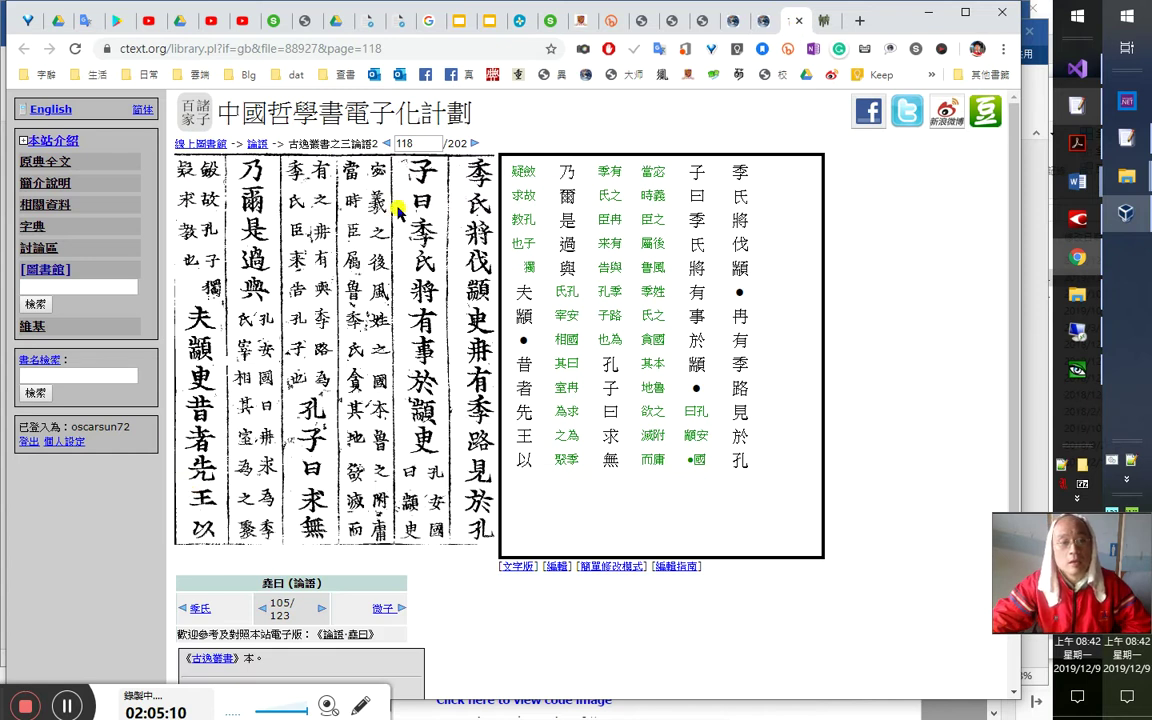
{"action": "left_click", "coordinate": [474, 143]}
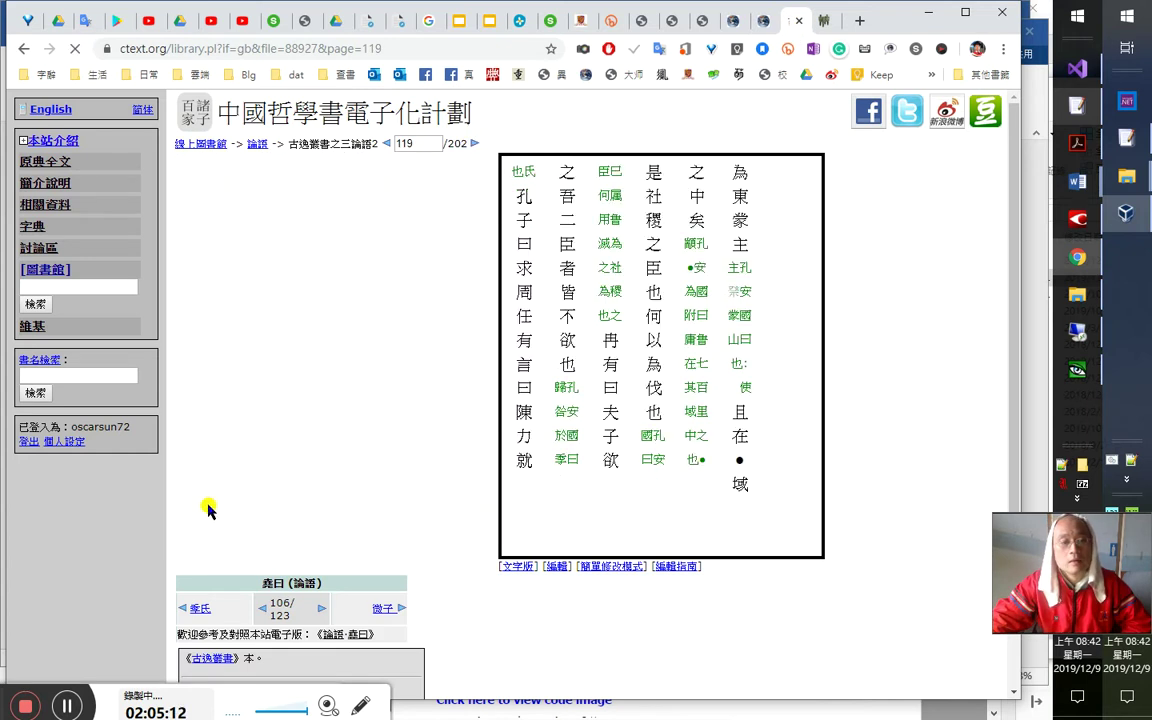
{"action": "mouse_move", "coordinate": [1085, 183]}
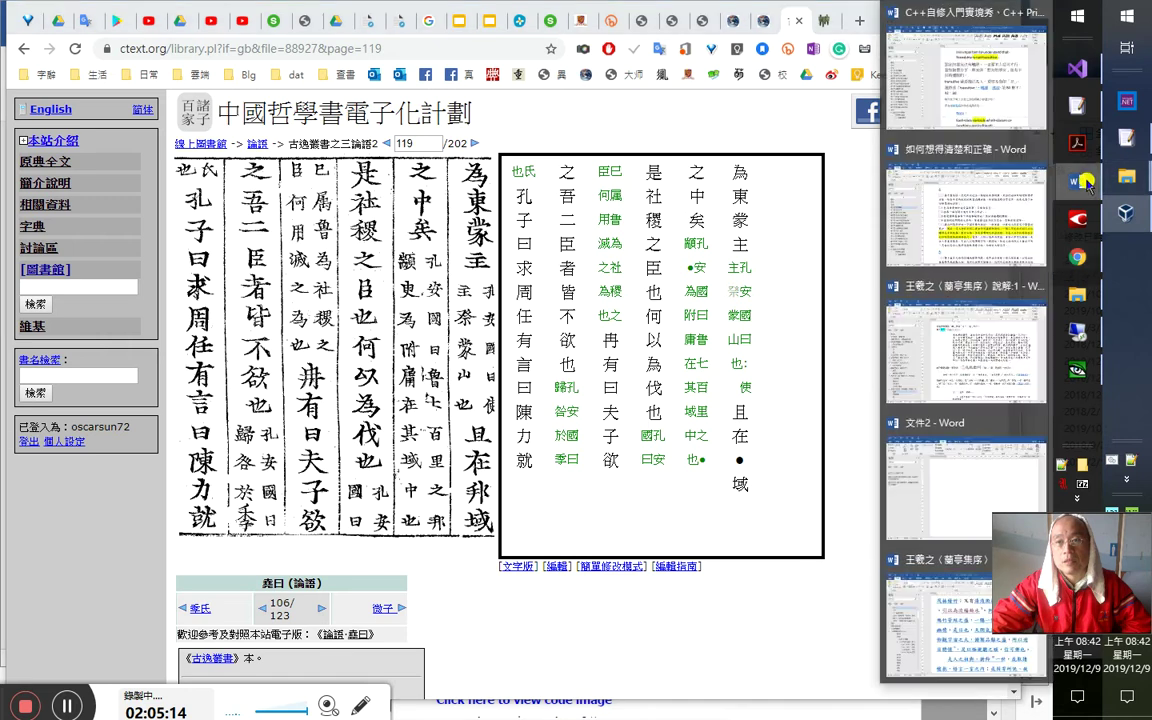
{"action": "left_click", "coordinate": [935, 620]}
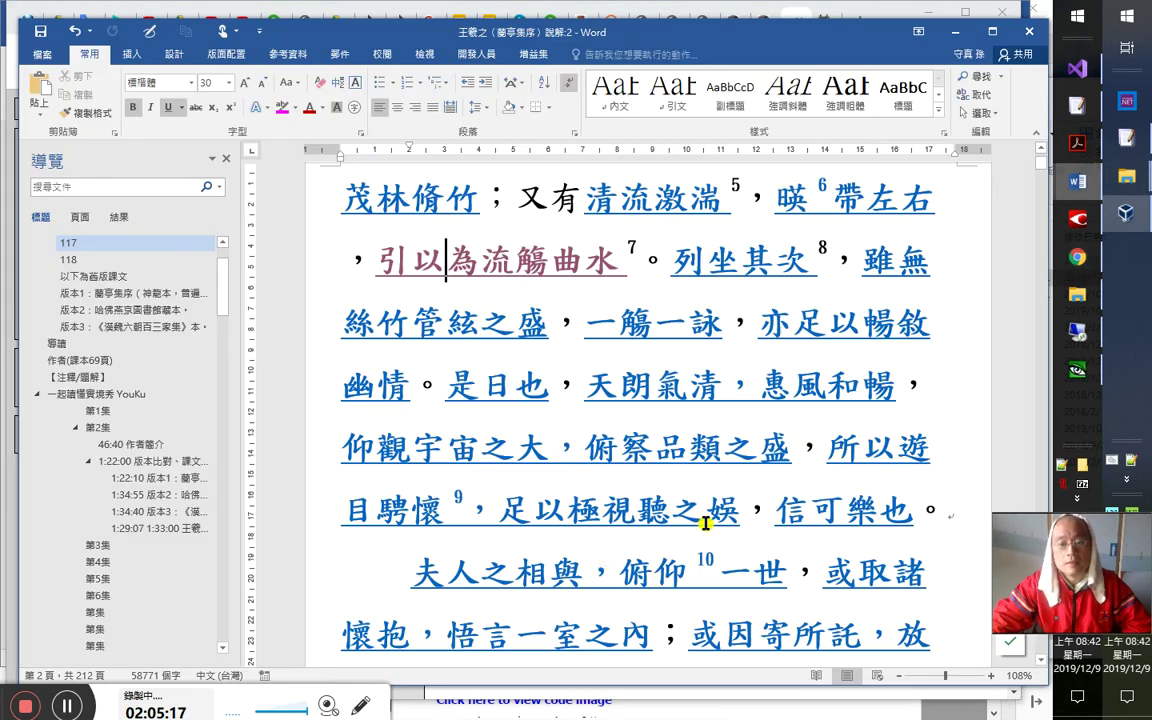
{"action": "scroll", "coordinate": [746, 530], "scroll_direction": "down", "scroll_amount": 5}
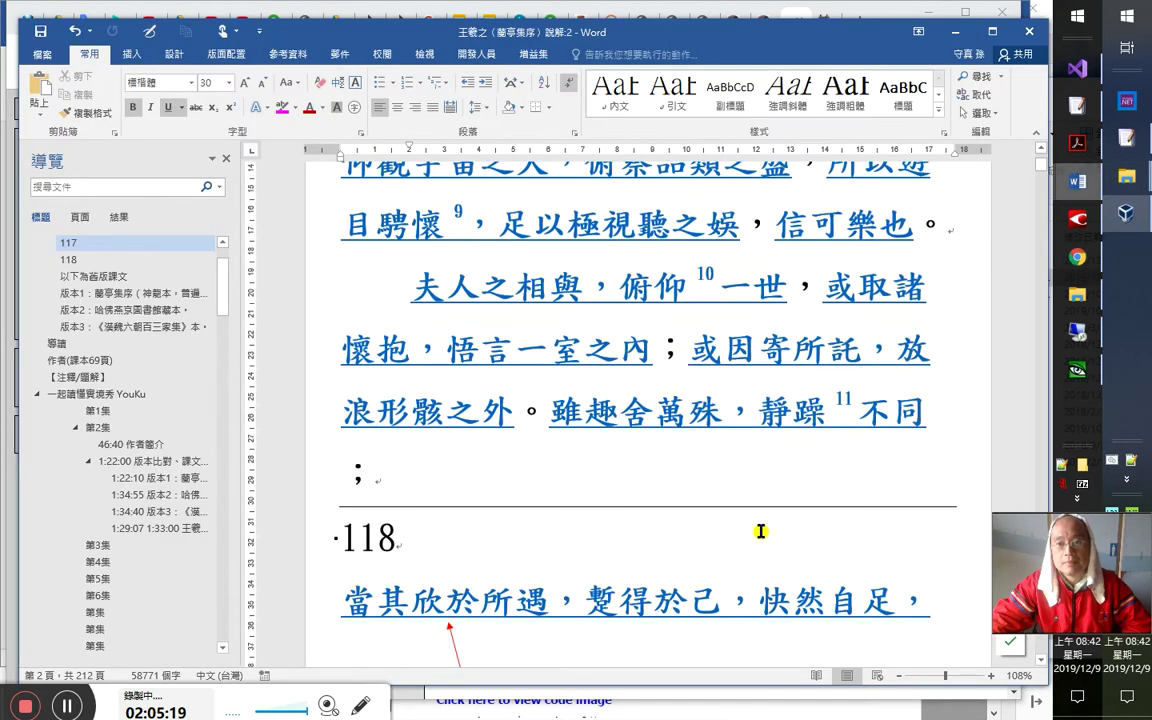
{"action": "scroll", "coordinate": [760, 531], "scroll_direction": "up", "scroll_amount": 3}
{"action": "scroll", "coordinate": [760, 535], "scroll_direction": "down", "scroll_amount": 6}
{"action": "scroll", "coordinate": [761, 537], "scroll_direction": "down", "scroll_amount": 2}
{"action": "left_click", "coordinate": [857, 563]}
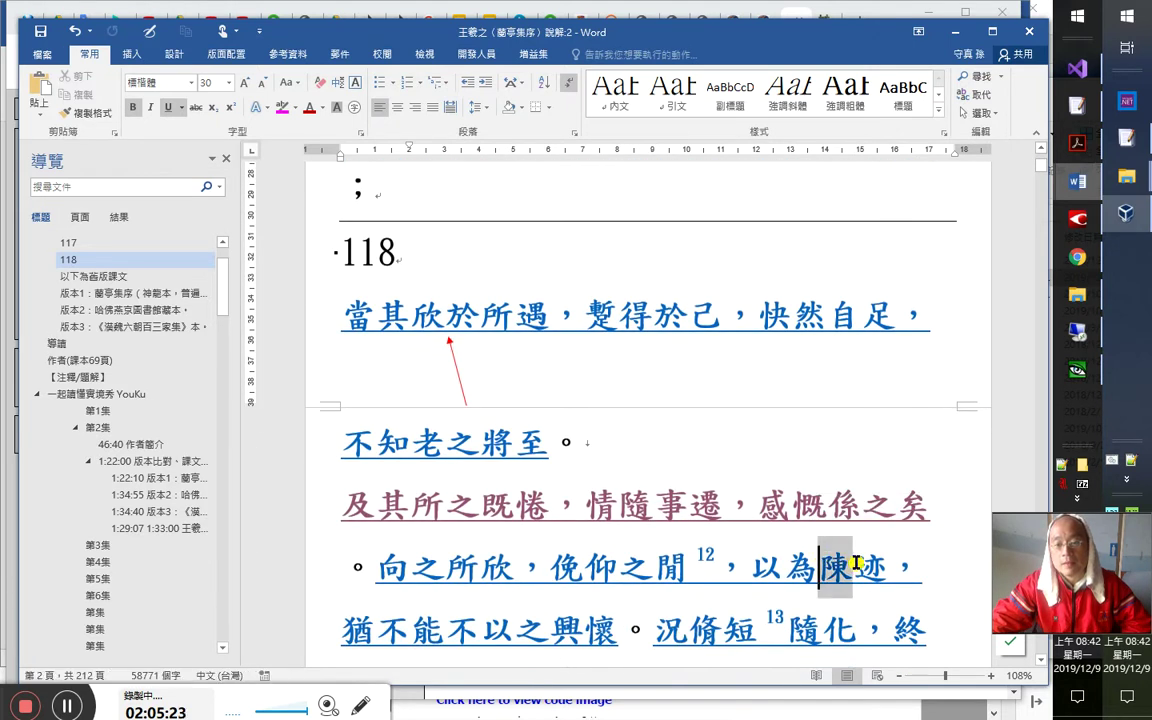
{"action": "scroll", "coordinate": [835, 490], "scroll_direction": "down", "scroll_amount": 2}
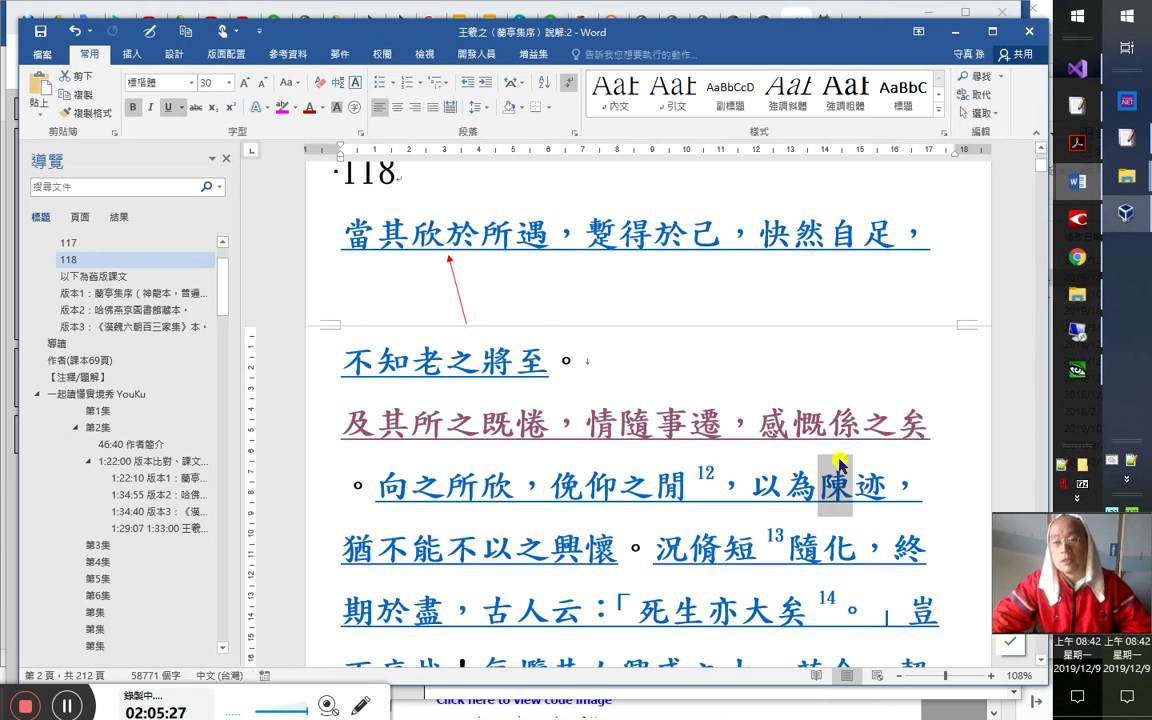
Switch back to the browser and look up 按部就班 in the 教育部重編國語辭典修訂本 online dictionary
{"action": "left_click", "coordinate": [840, 468], "text": "ctrl"}
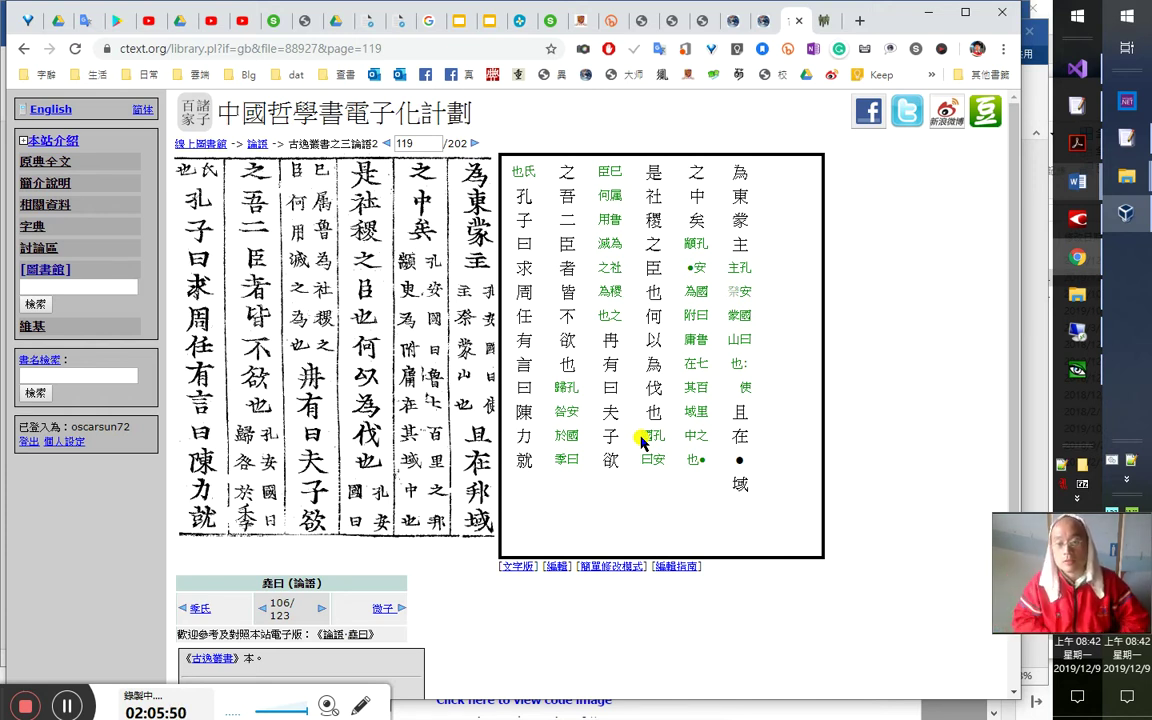
{"action": "left_click", "coordinate": [826, 18]}
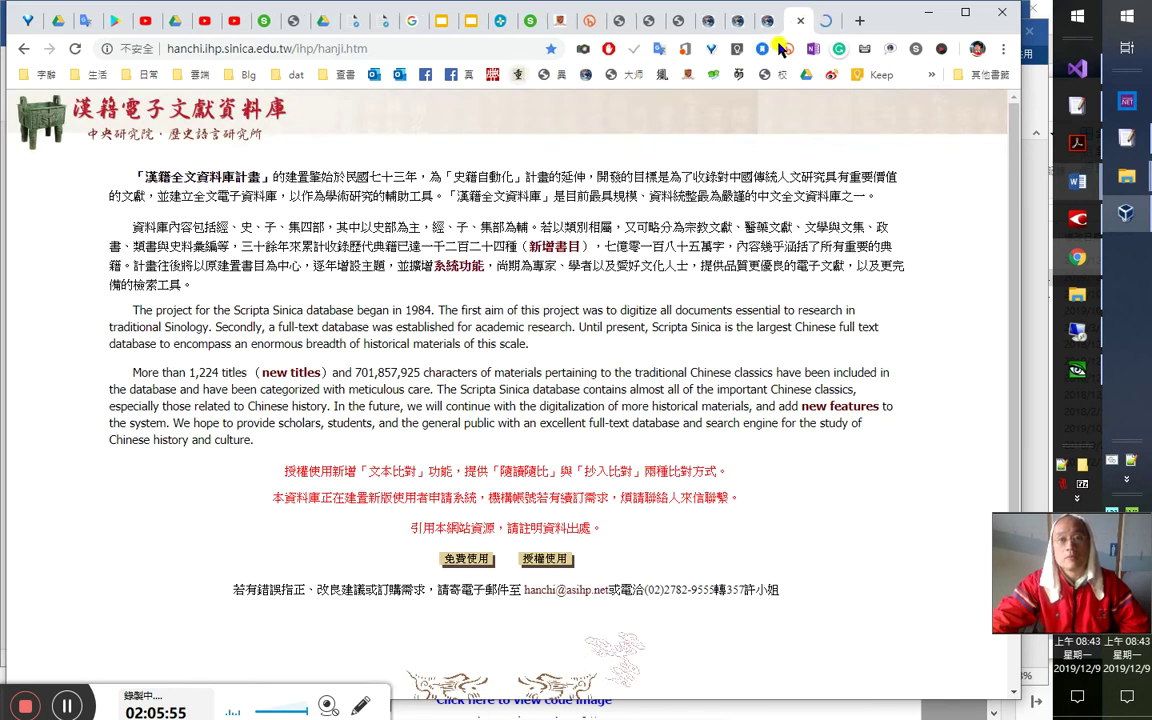
{"action": "left_click", "coordinate": [826, 22]}
{"action": "left_click", "coordinate": [389, 355]}
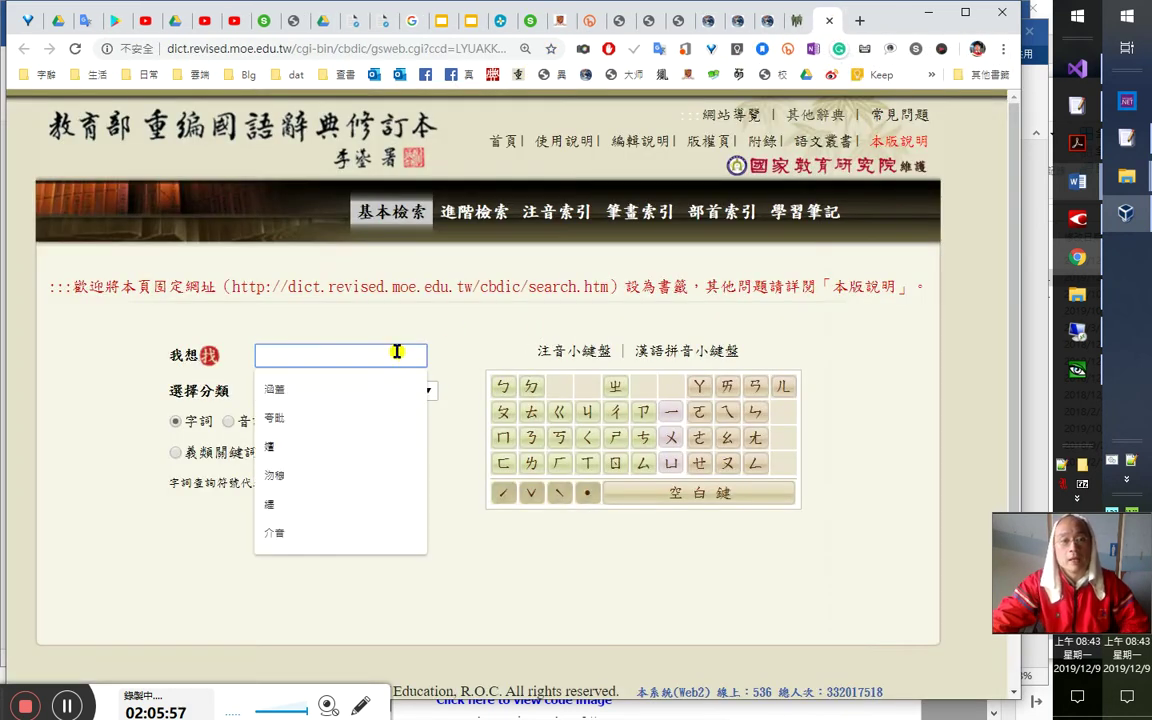
{"action": "type", "text": "ym"}
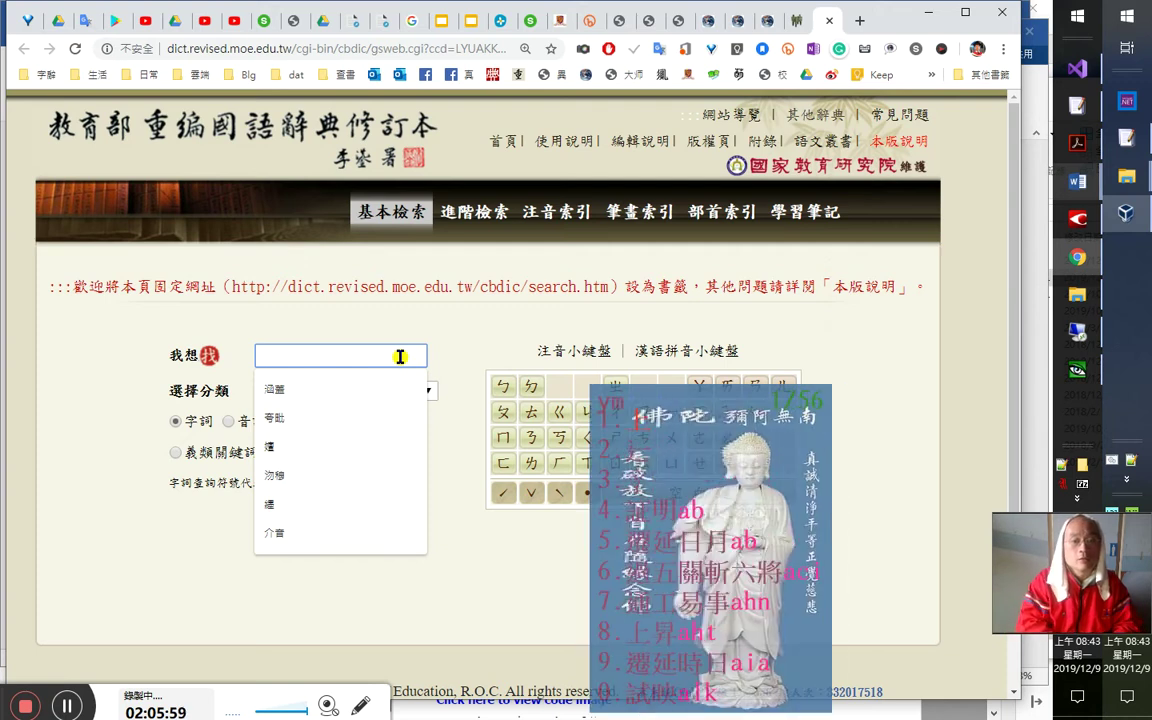
{"action": "type", "text": "jib"}
{"action": "key", "text": "Escape"}
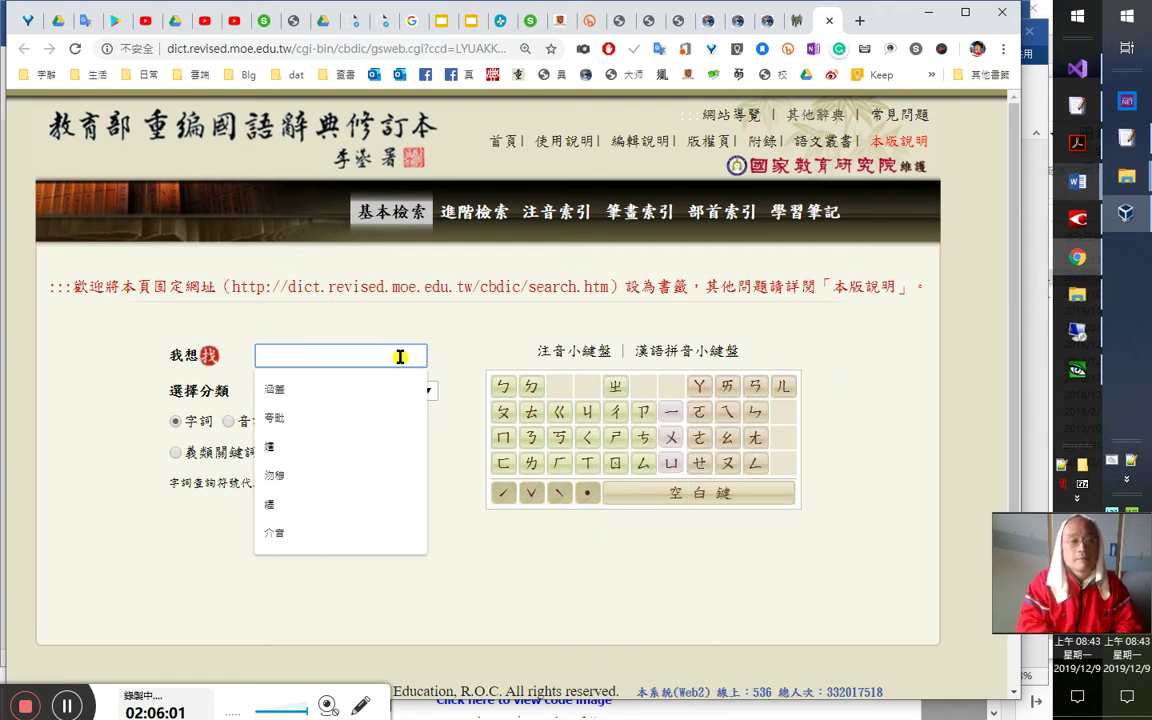
{"action": "type", "text": "qlyu"}
{"action": "key", "text": "space"}
{"action": "key", "text": "Return"}
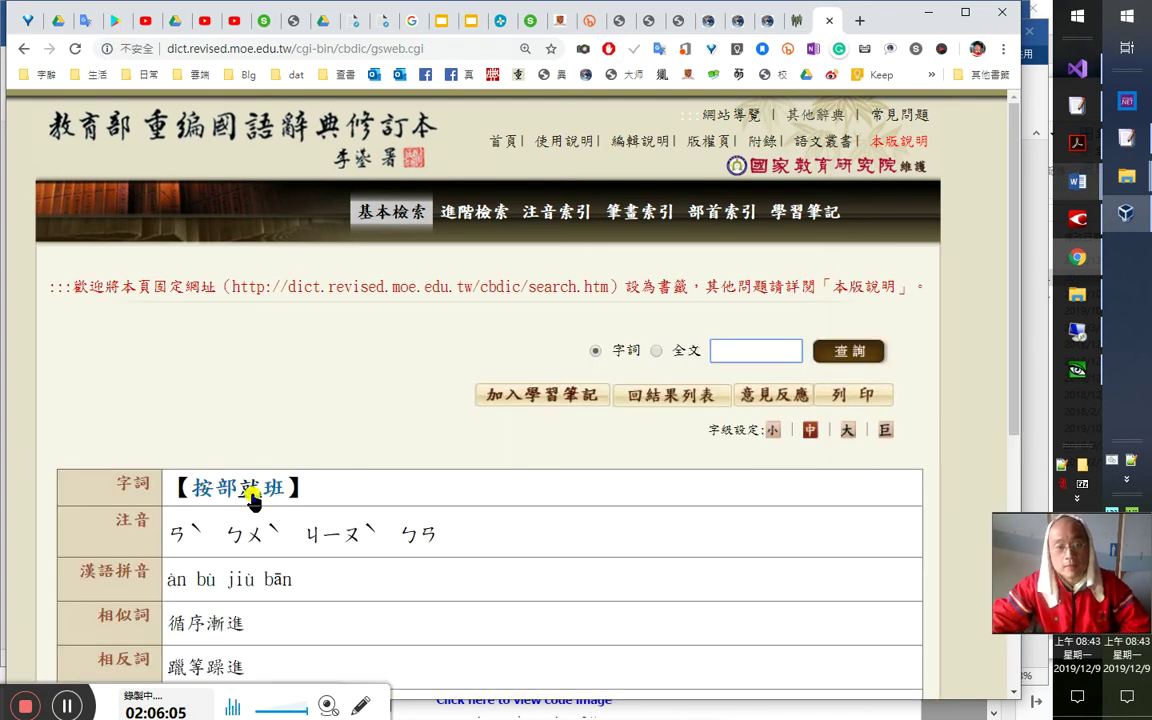
Read the 釋義 of 按部就班, highlight 班列, and return to page 119 of the 論語 scan
{"action": "scroll", "coordinate": [310, 594], "scroll_direction": "down", "scroll_amount": 2}
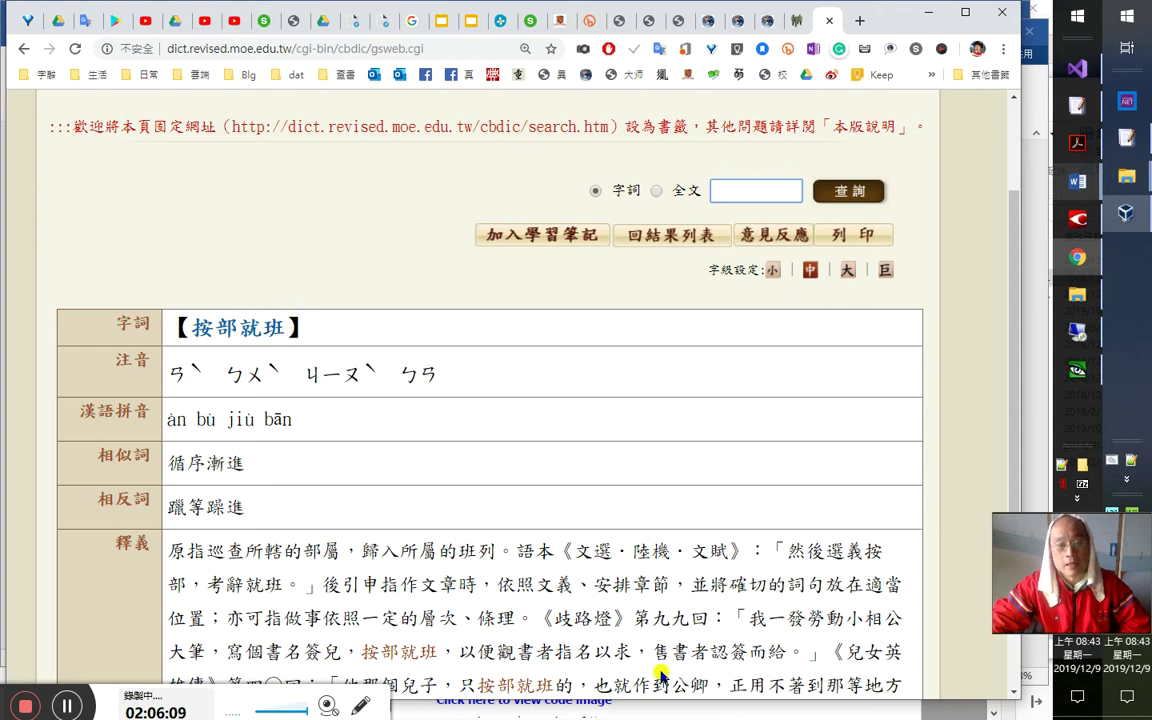
{"action": "scroll", "coordinate": [590, 605], "scroll_direction": "down", "scroll_amount": 1}
{"action": "left_click_drag", "start_coordinate": [458, 471], "coordinate": [497, 477]}
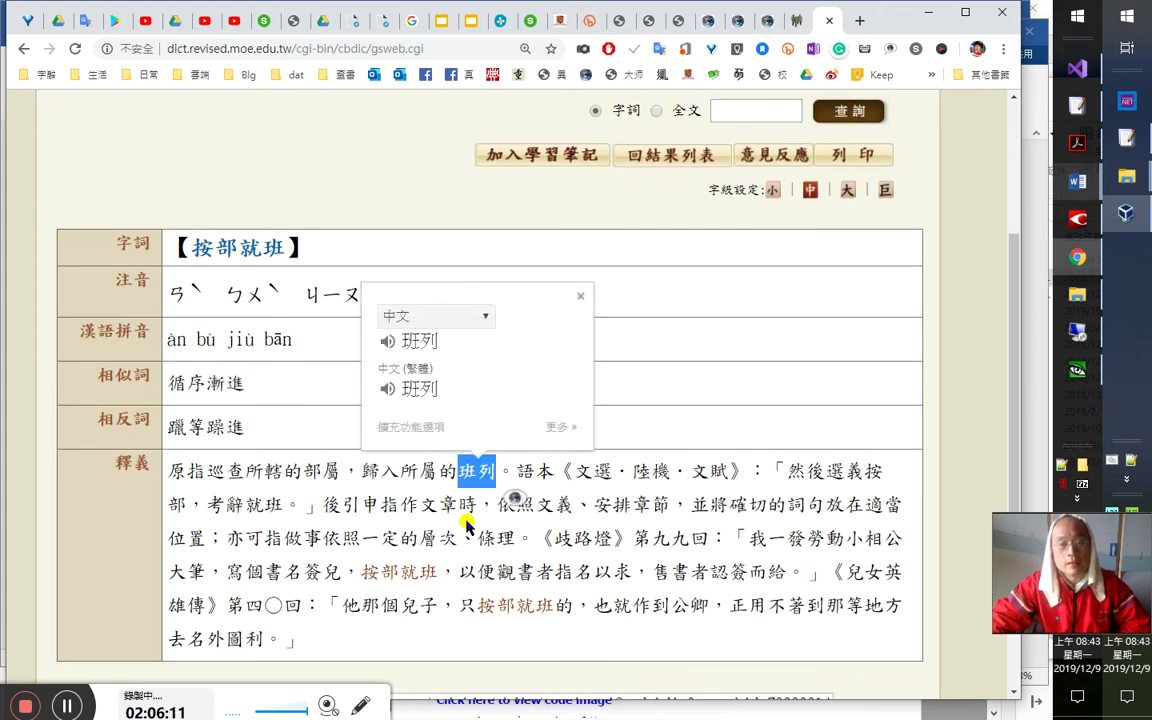
{"action": "left_click", "coordinate": [509, 606]}
{"action": "left_click", "coordinate": [768, 20]}
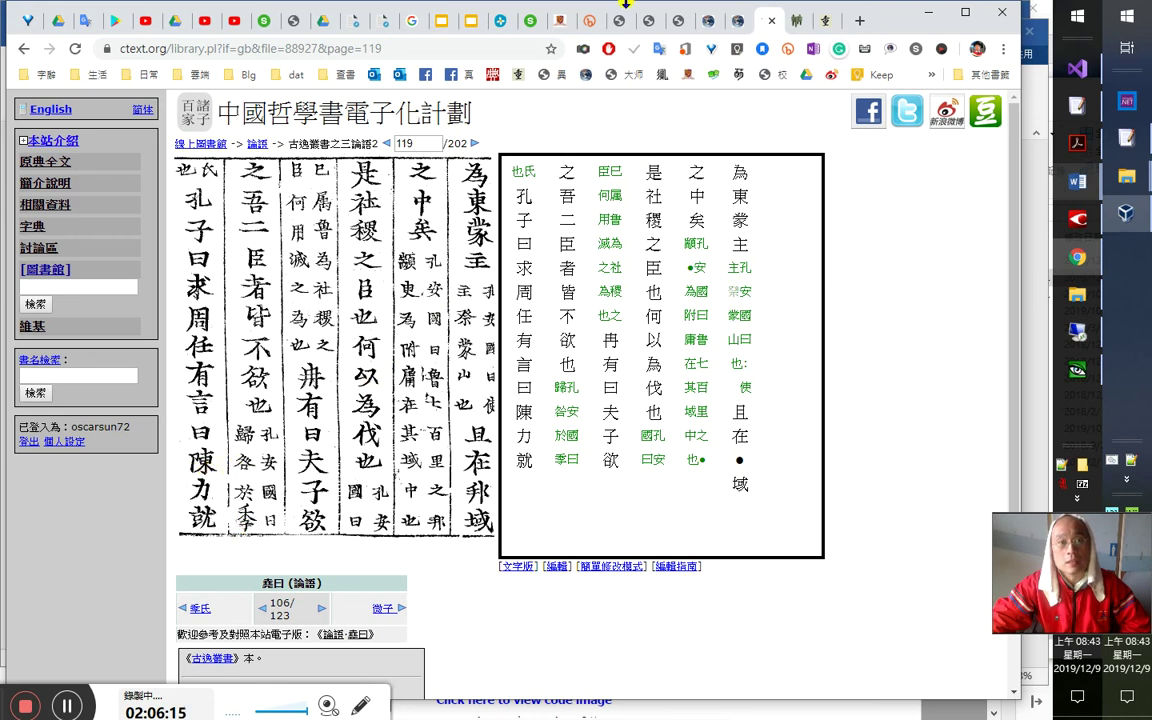
View the first slide of the 九陽神功、九陰真經、十全大補丸 presentation, and return to the page 120 transcription editor
{"action": "left_click", "coordinate": [441, 22]}
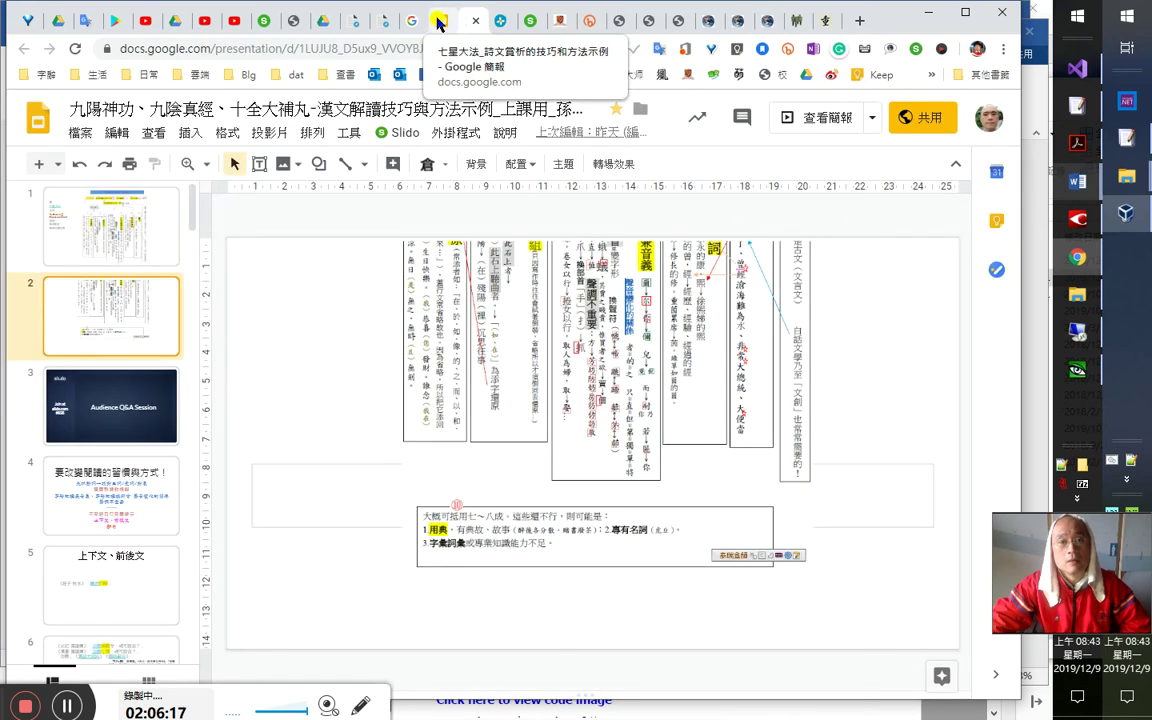
{"action": "left_click", "coordinate": [150, 224]}
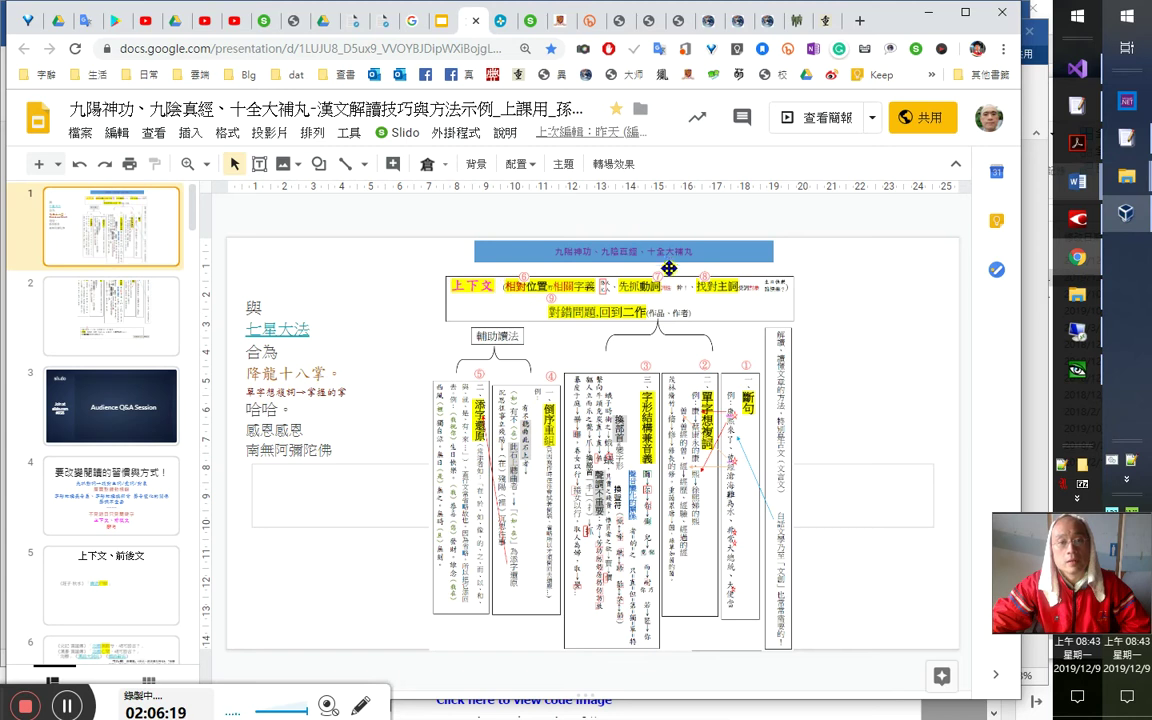
{"action": "left_click", "coordinate": [768, 20]}
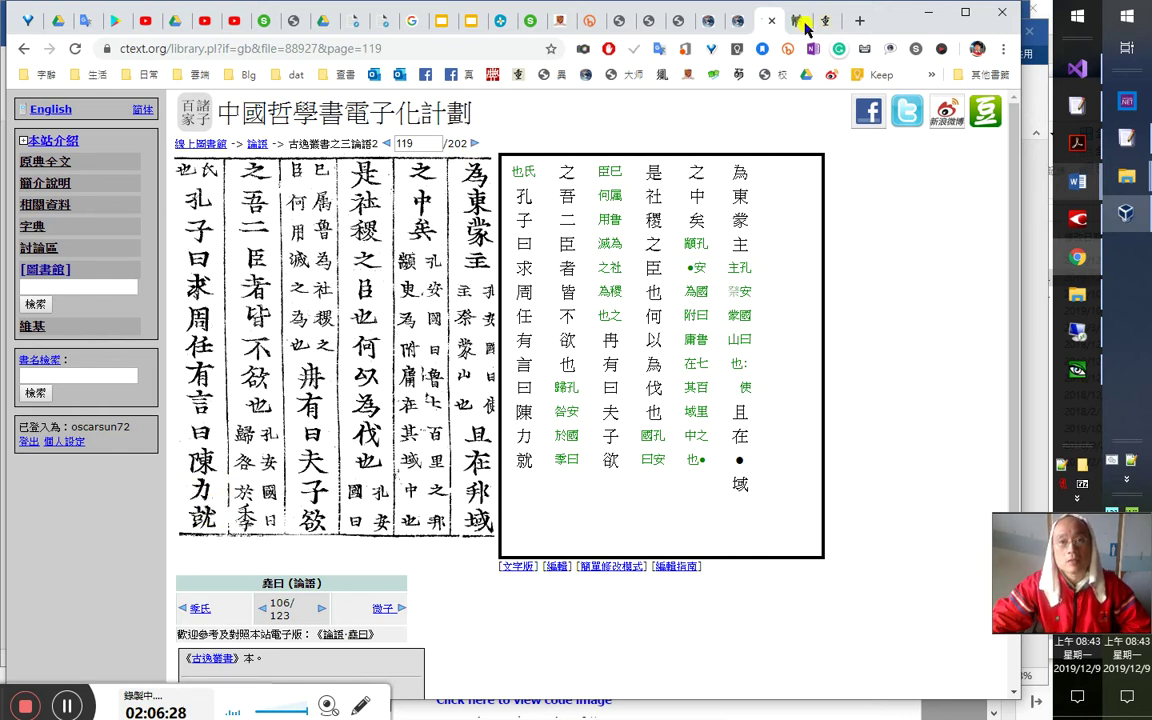
{"action": "left_click", "coordinate": [738, 21]}
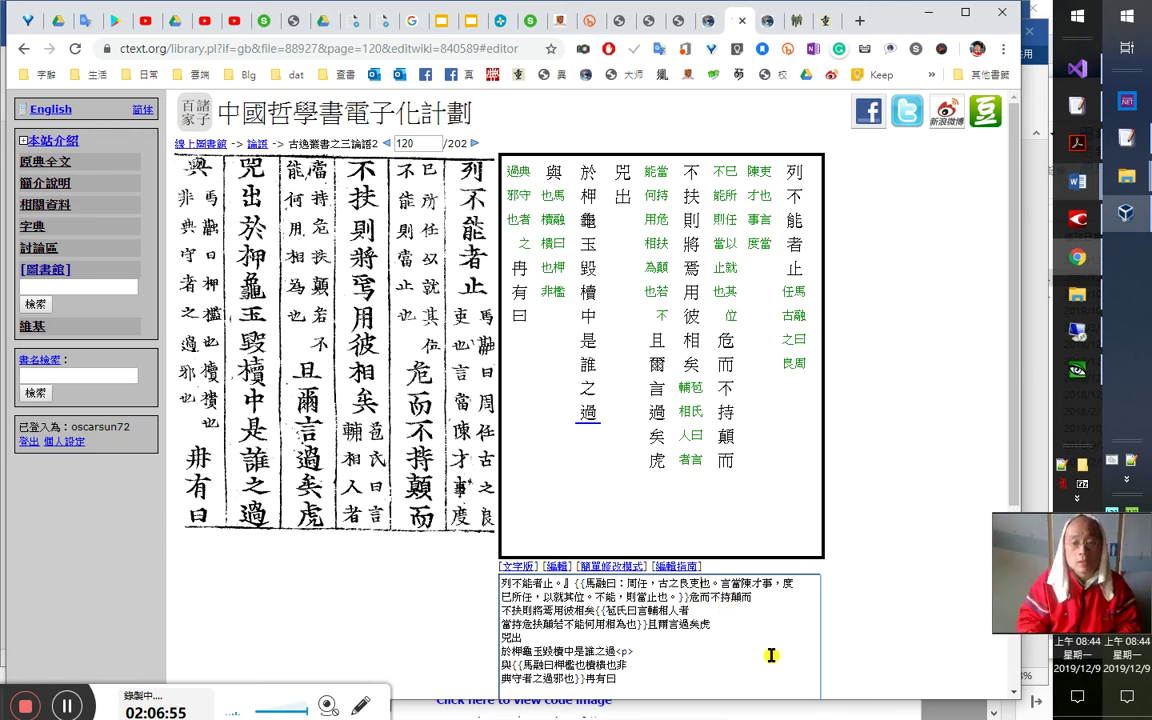
Examine the wording 陳才事 in 馬融's note character by character
{"action": "key", "text": "shift+Right"}
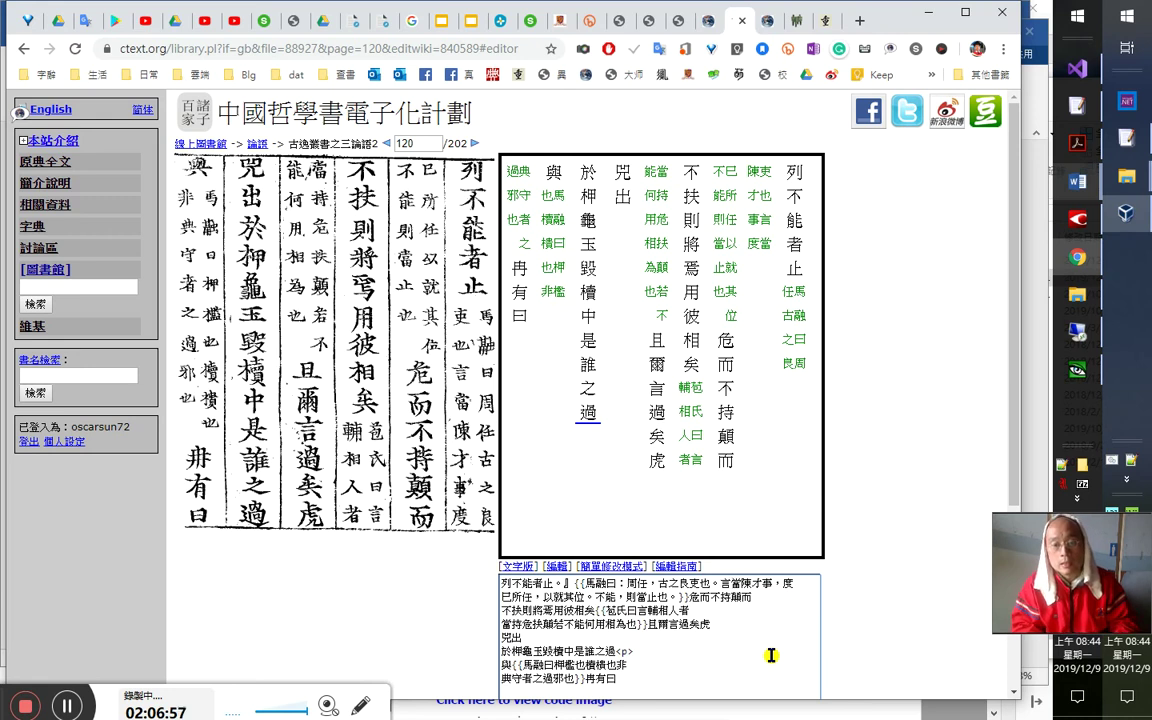
{"action": "key", "text": "shift+Right"}
{"action": "key", "text": "shift+Right"}
{"action": "key", "text": "shift+Right"}
{"action": "key", "text": "shift+Right"}
{"action": "key", "text": "Left"}
{"action": "key", "text": "Right"}
{"action": "key", "text": "Right"}
{"action": "key", "text": "shift+Left"}
{"action": "key", "text": "shift+Left"}
{"action": "key", "text": "Right"}
{"action": "key", "text": "shift+Left"}
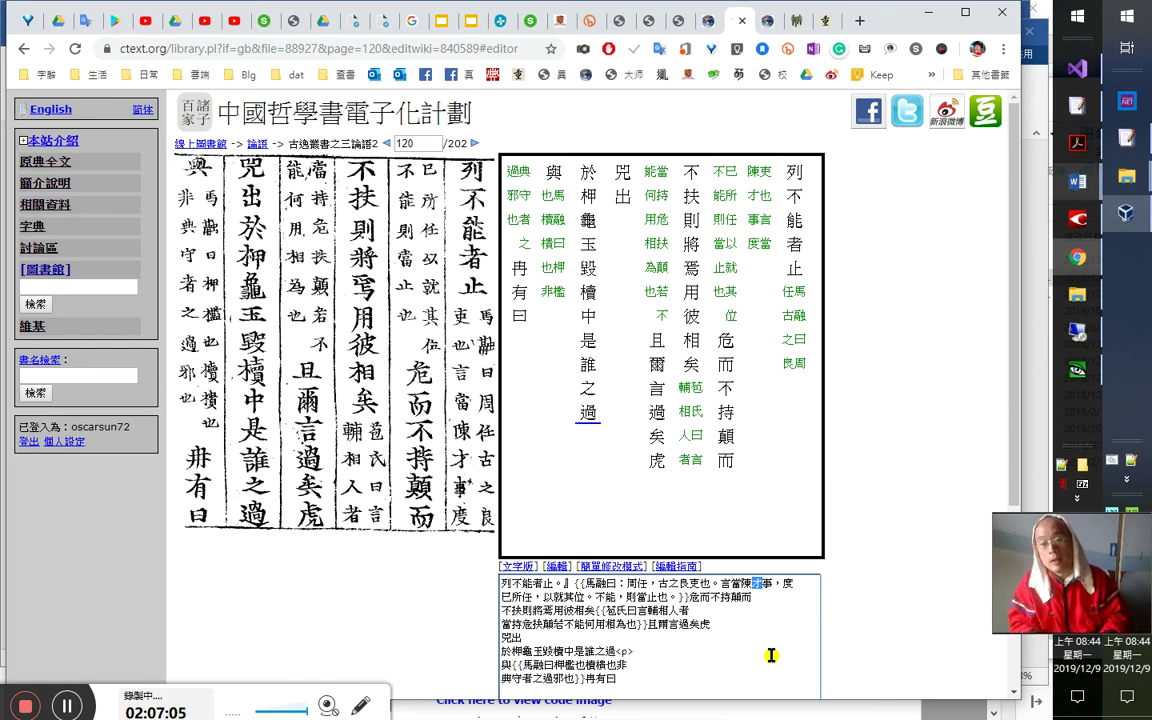
Try adding 之 after 言當陳才事 in 馬融's note, and remove it
{"action": "key", "text": "shift+Right"}
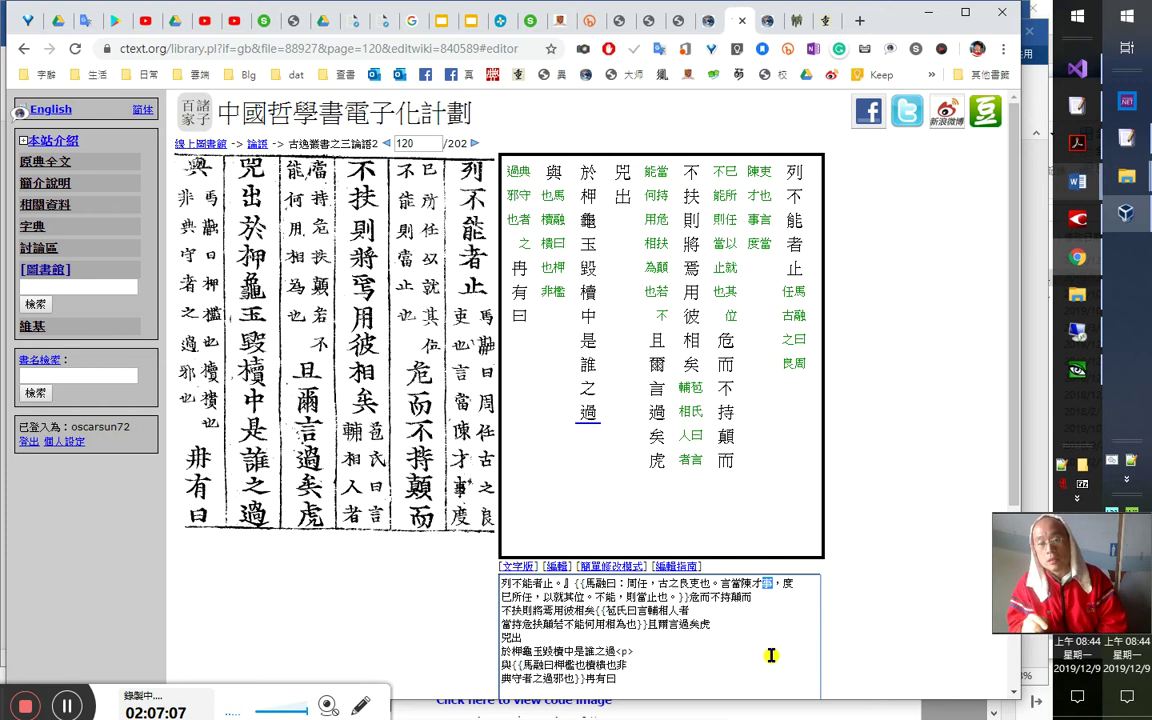
{"action": "type", "text": "之"}
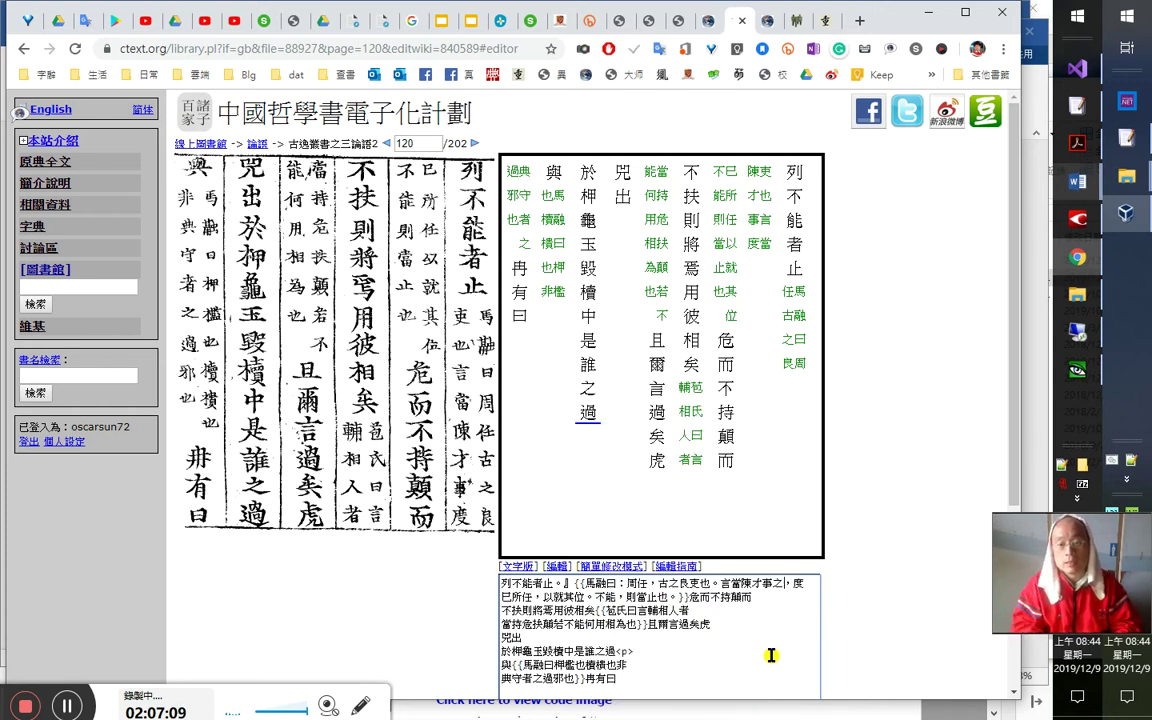
{"action": "key", "text": "BackSpace"}
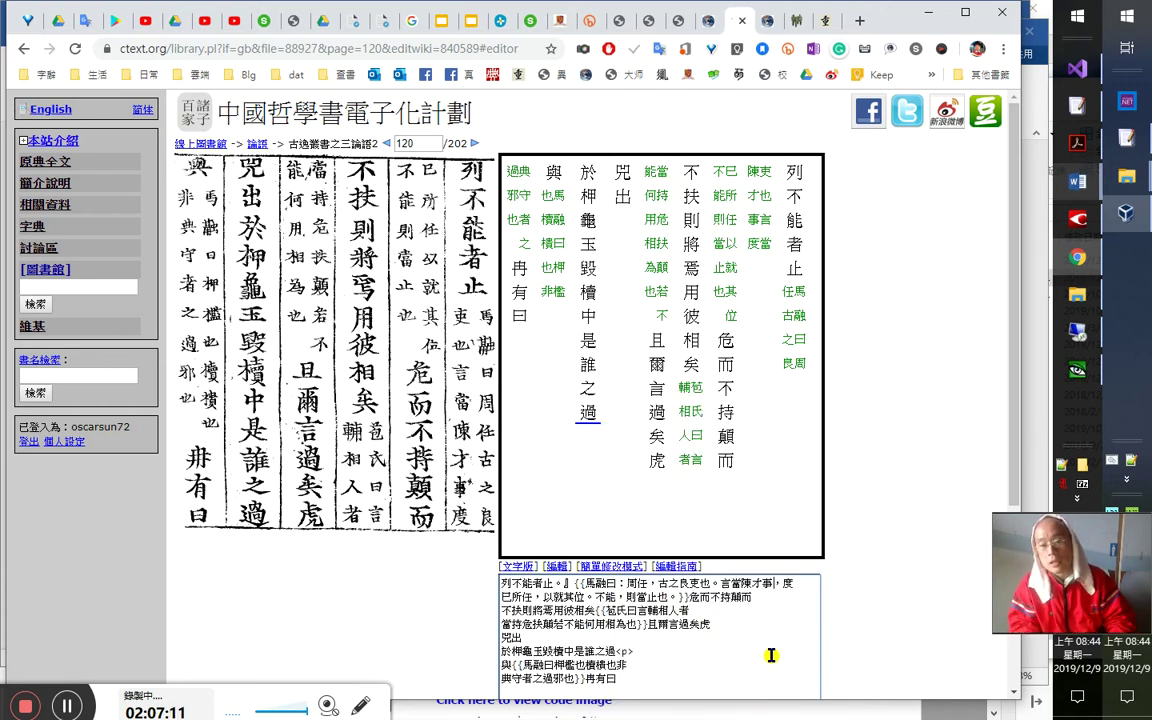
Examine 陳才, 事, 度 and 所任 in turn in 馬融's note
{"action": "key", "text": "shift+Left"}
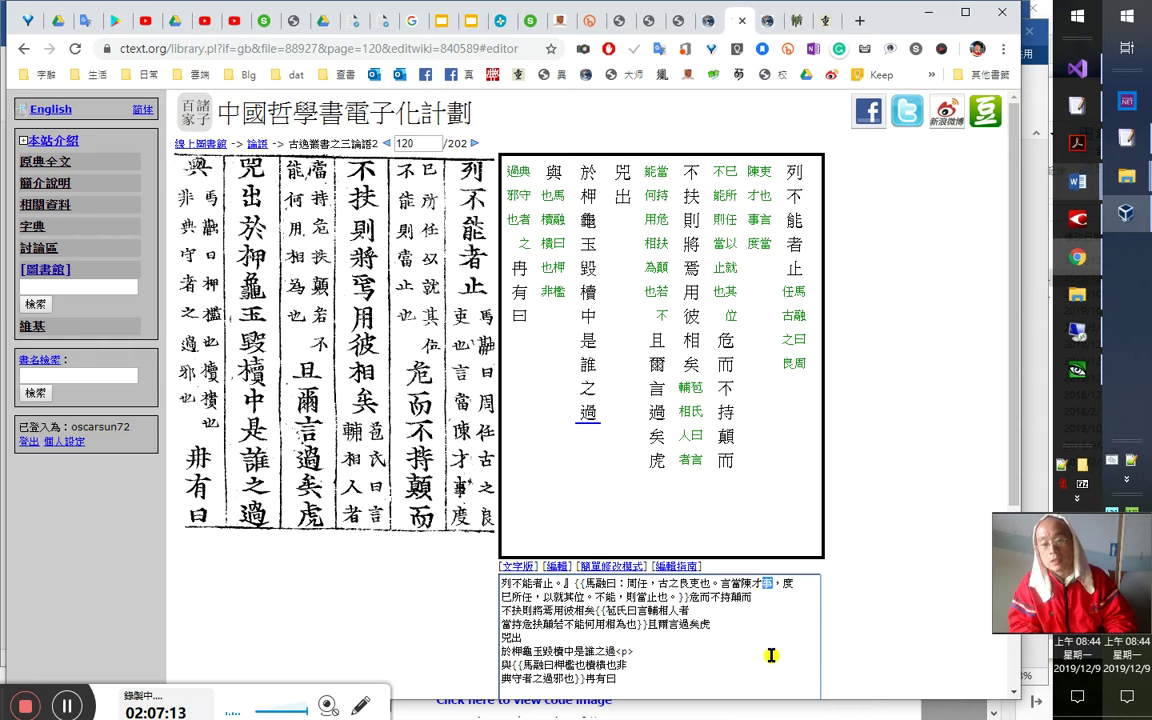
{"action": "key", "text": "shift+Left"}
{"action": "key", "text": "shift+Left"}
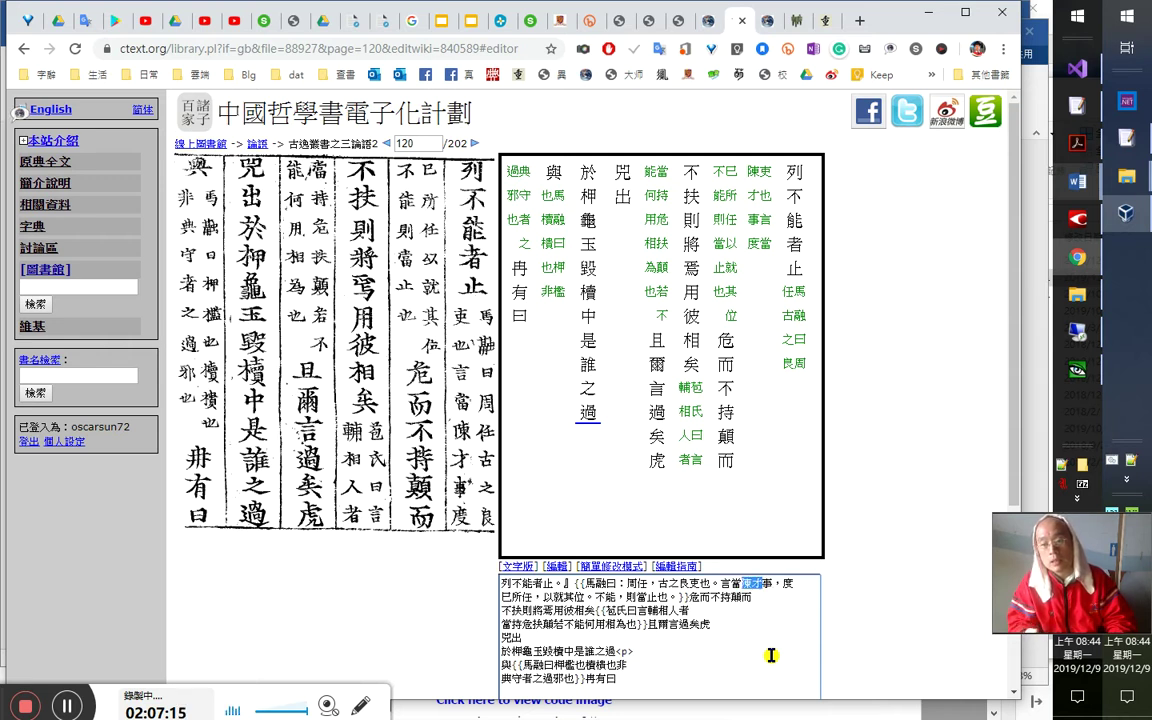
{"action": "key", "text": "Right"}
{"action": "key", "text": "shift+Right"}
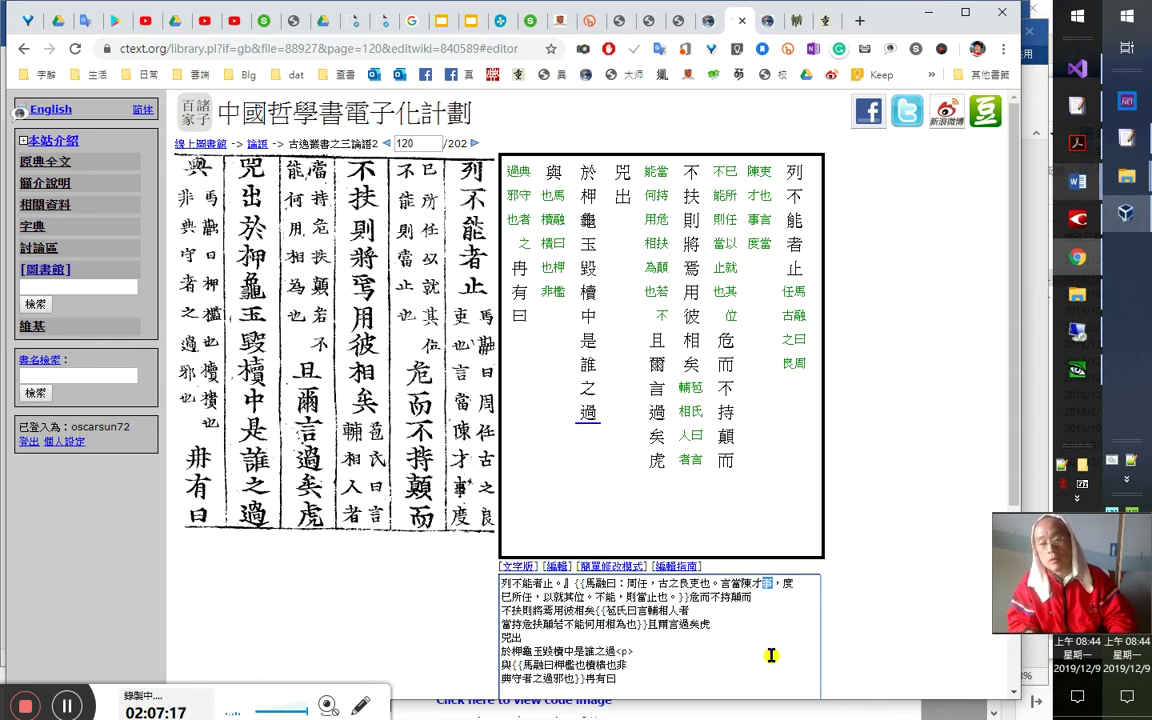
{"action": "key", "text": "Right"}
{"action": "key", "text": "Right"}
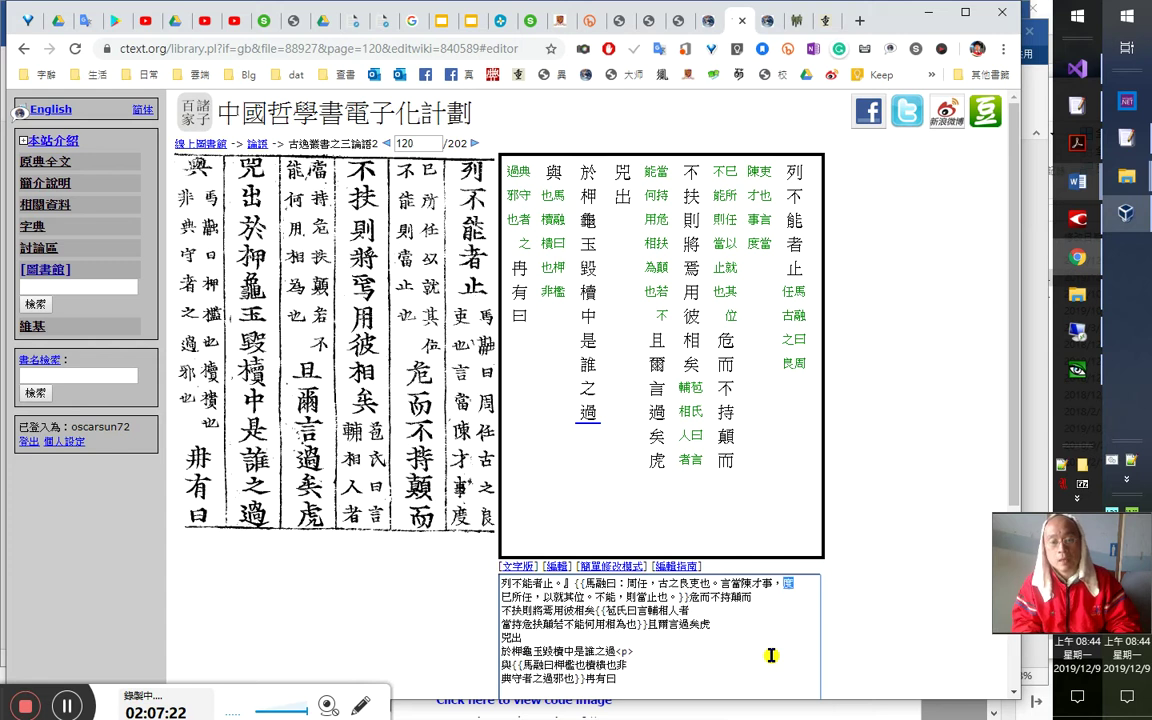
{"action": "key", "text": "Right"}
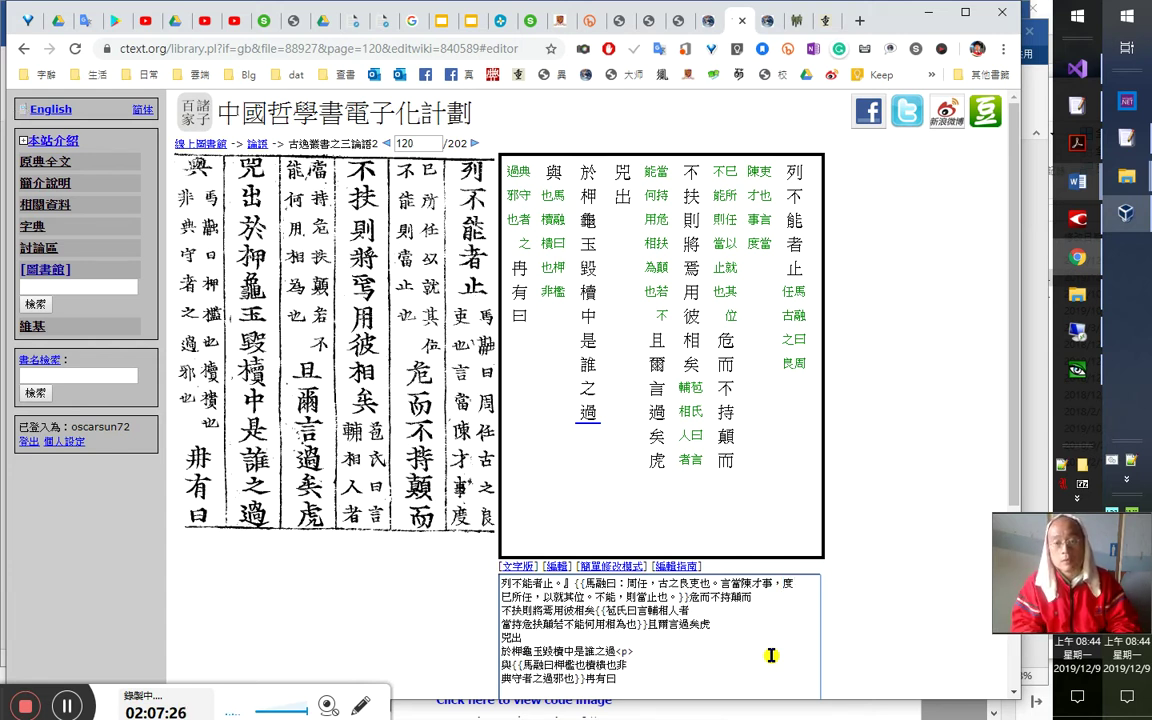
{"action": "key", "text": "shift+Left"}
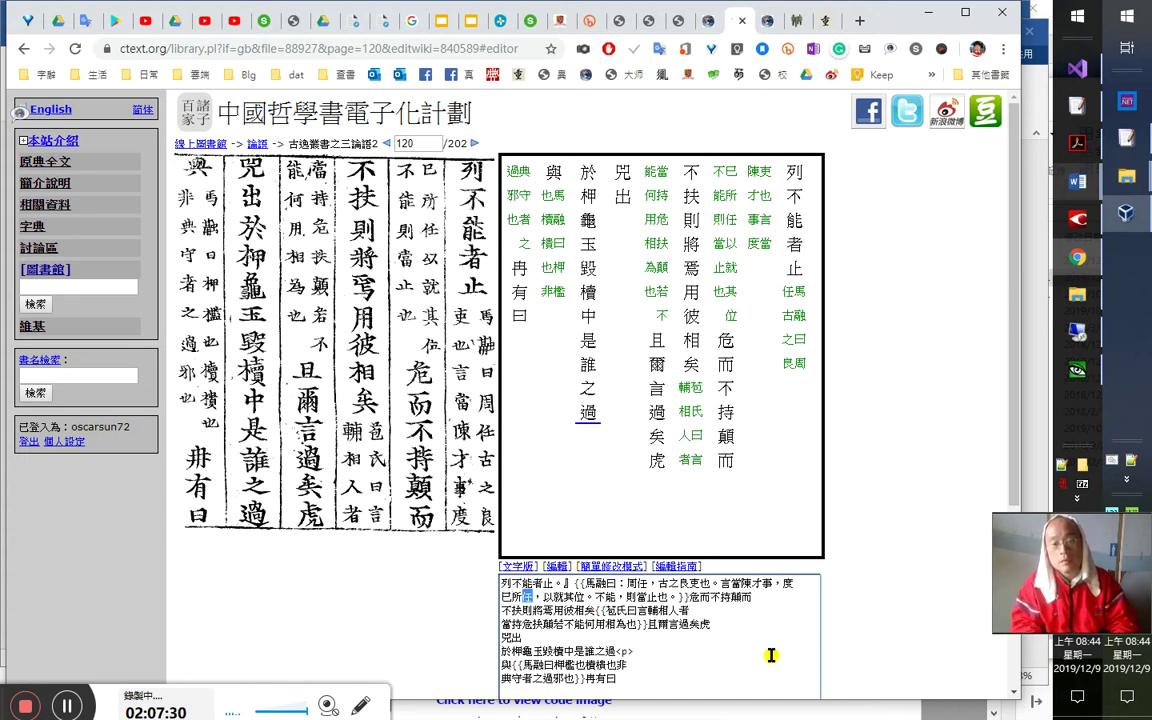
{"action": "key", "text": "Left"}
{"action": "key", "text": "shift+Left"}
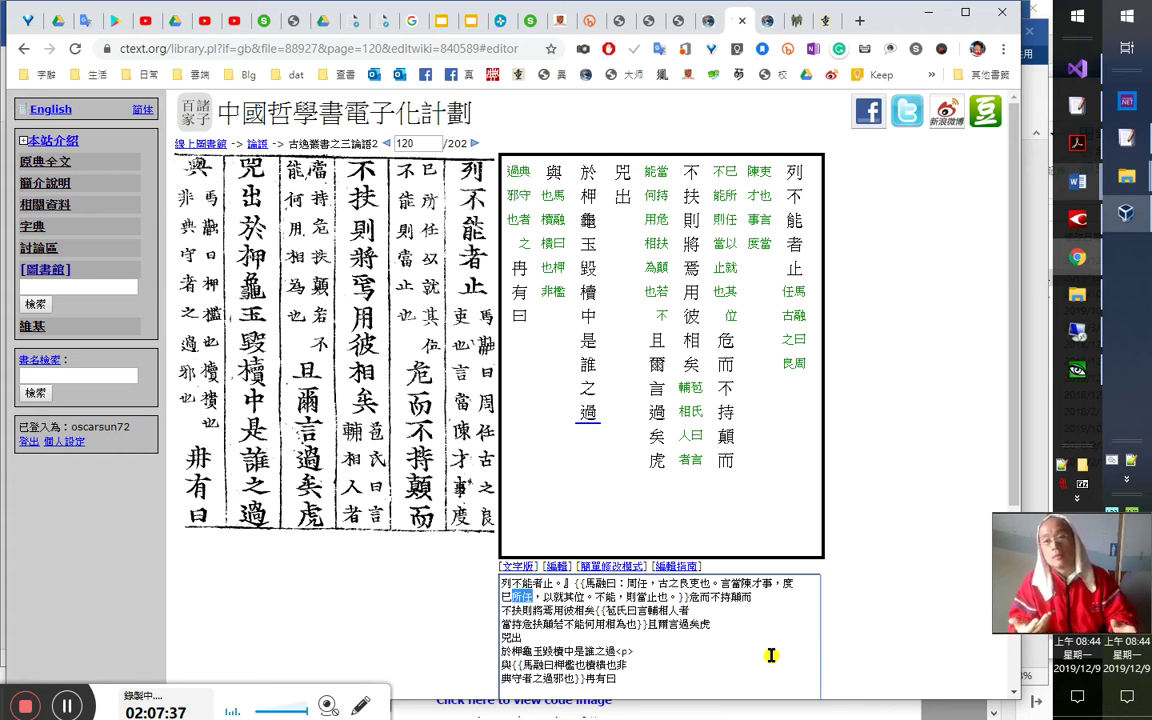
Switch to the remote desktop session and open the Word character-frequency document 文件2字頻 from its desktop
{"action": "left_click", "coordinate": [1077, 332]}
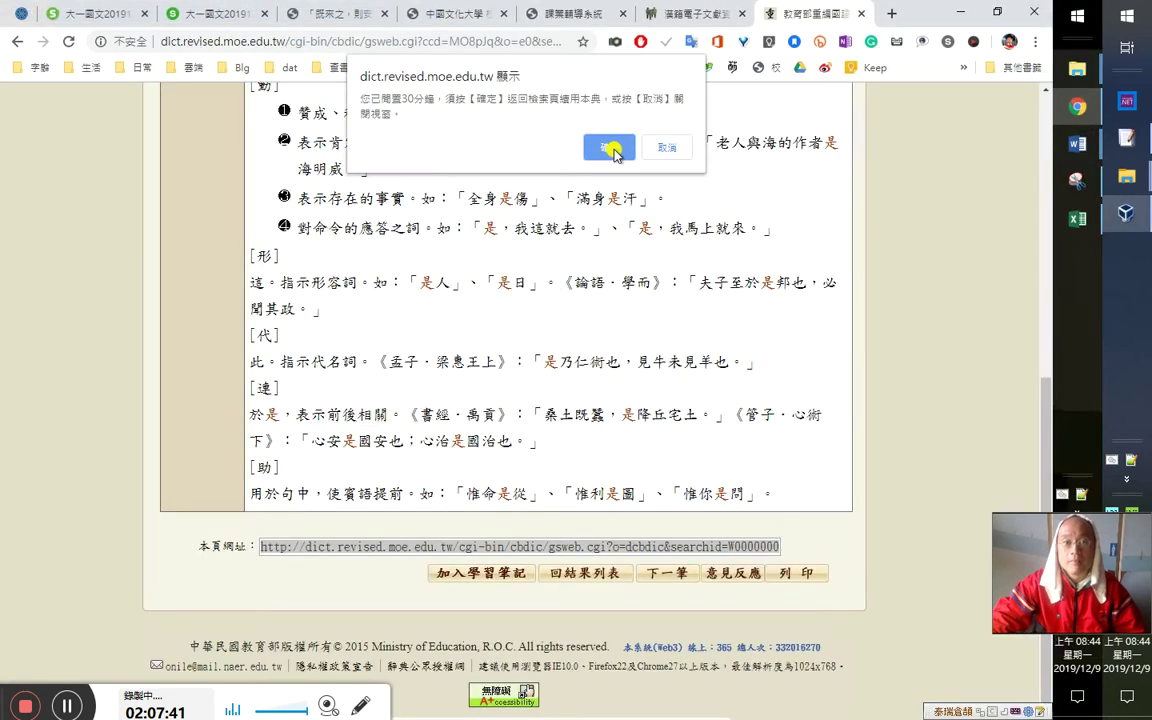
{"action": "left_click", "coordinate": [609, 148]}
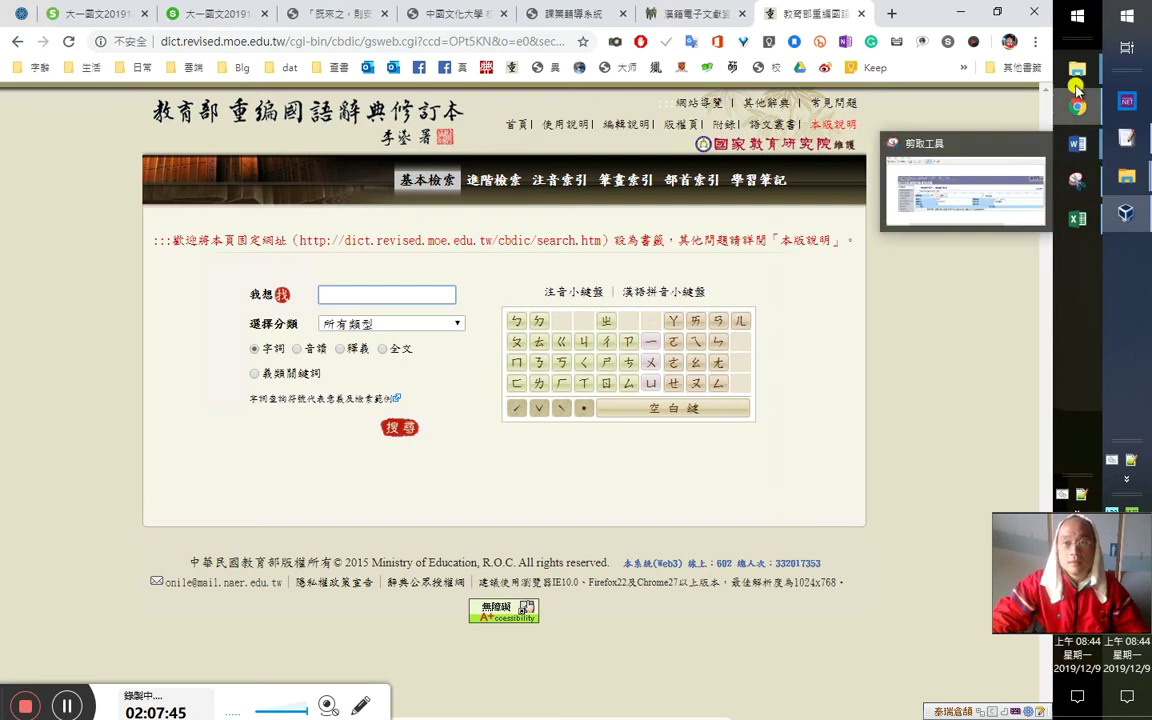
{"action": "mouse_move", "coordinate": [1079, 68]}
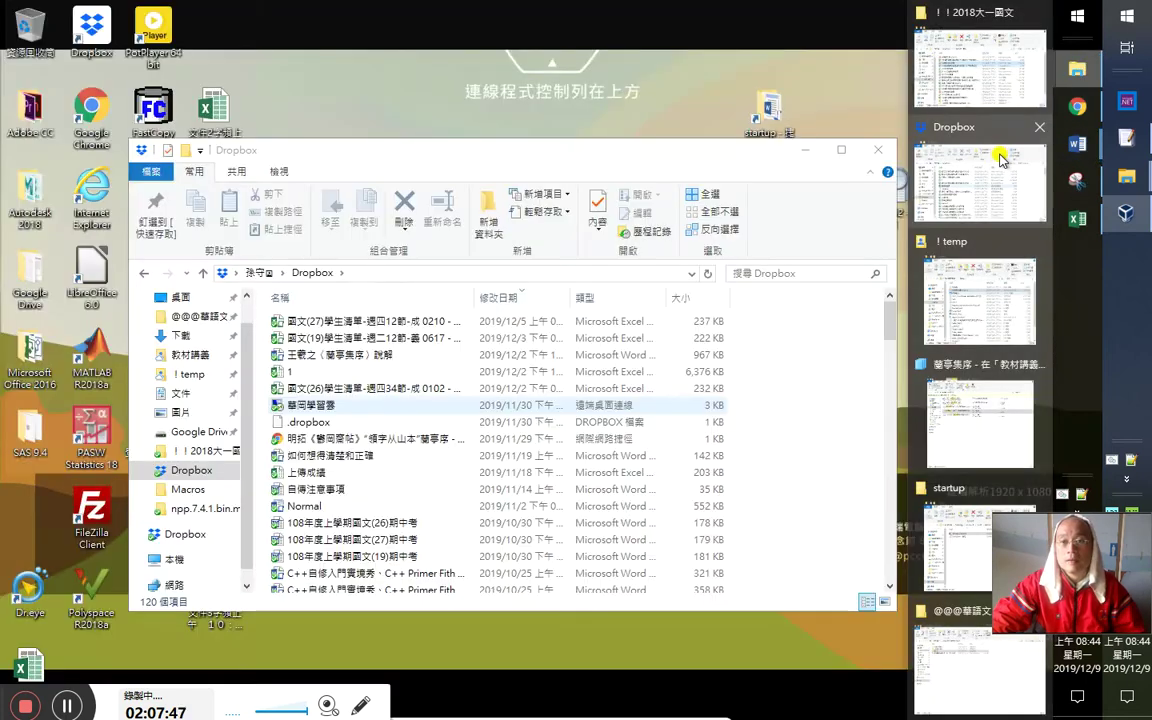
{"action": "left_click", "coordinate": [992, 155]}
{"action": "key", "text": "super+d"}
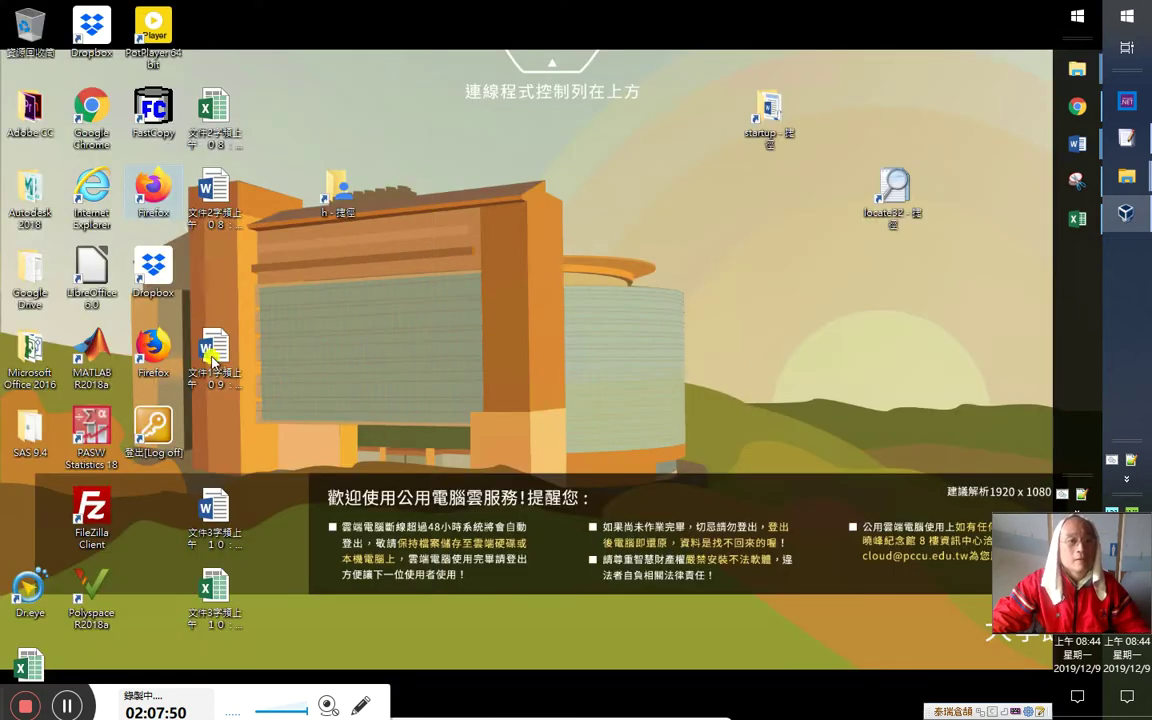
{"action": "double_click", "coordinate": [224, 208]}
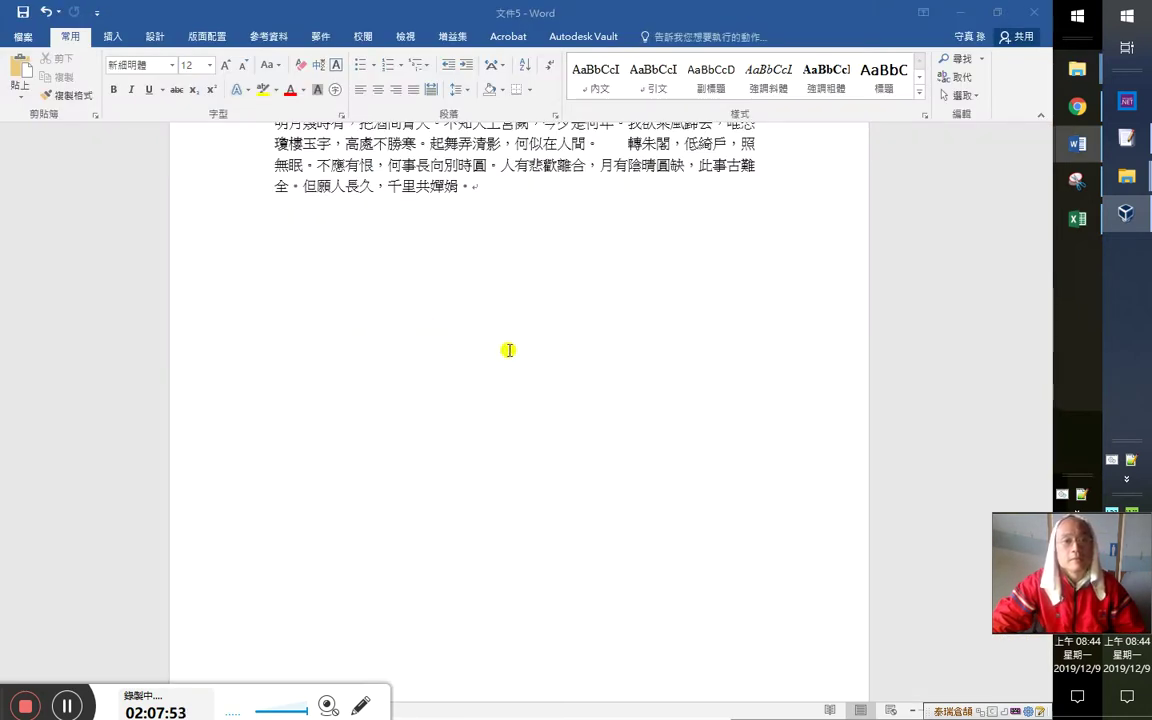
{"action": "key", "text": "alt+Tab"}
{"action": "scroll", "coordinate": [403, 310], "scroll_direction": "up", "scroll_amount": 4}
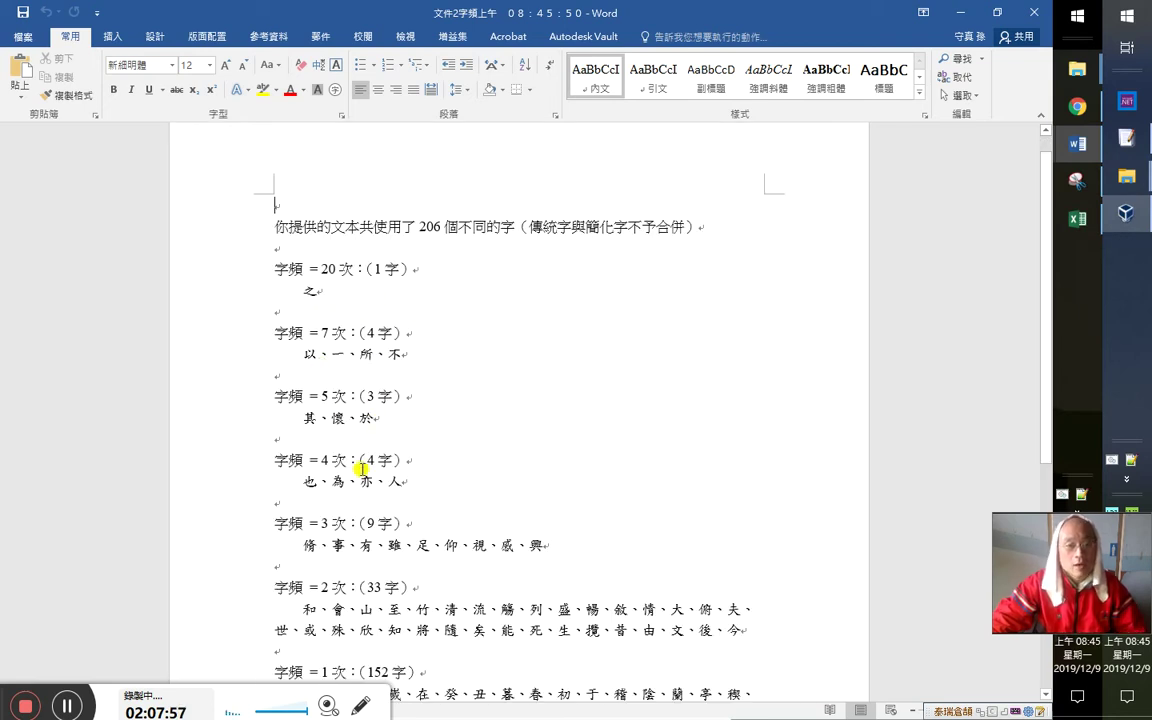
Examine the most frequent characters, highlighting 以 and the groups from 之 down to those used 3 times
{"action": "left_click", "coordinate": [242, 334]}
{"action": "left_click_drag", "start_coordinate": [376, 354], "coordinate": [352, 356]}
{"action": "double_click", "coordinate": [310, 354]}
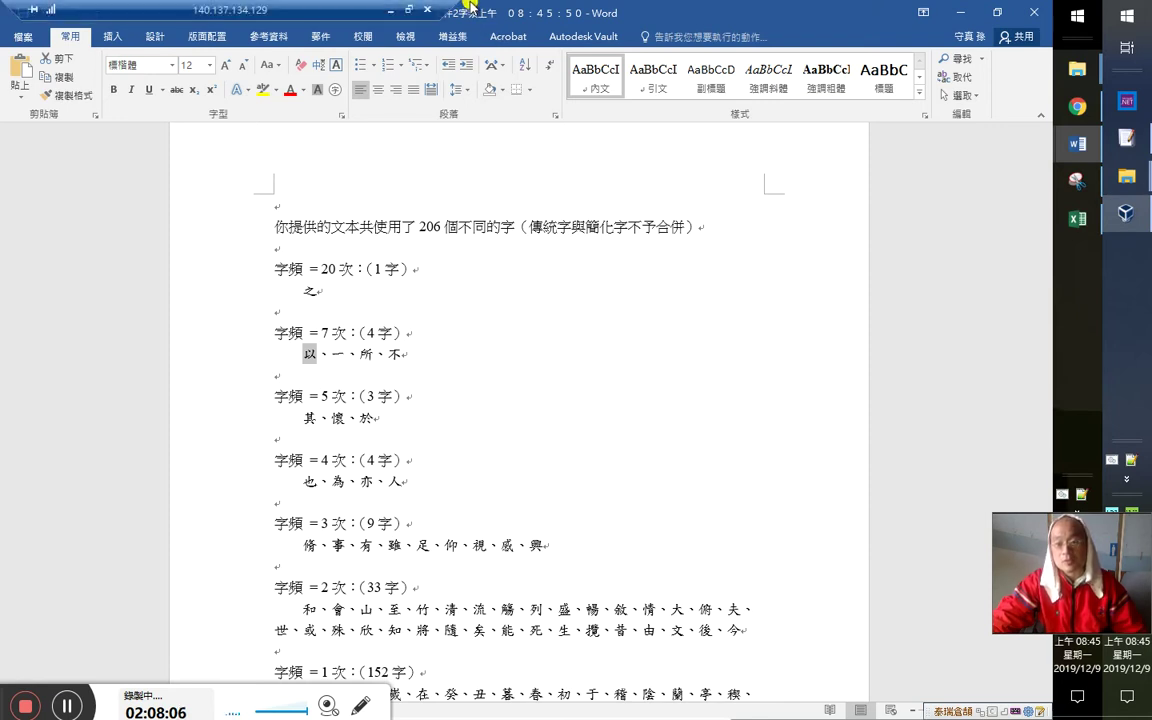
{"action": "left_click_drag", "start_coordinate": [231, 293], "coordinate": [232, 545]}
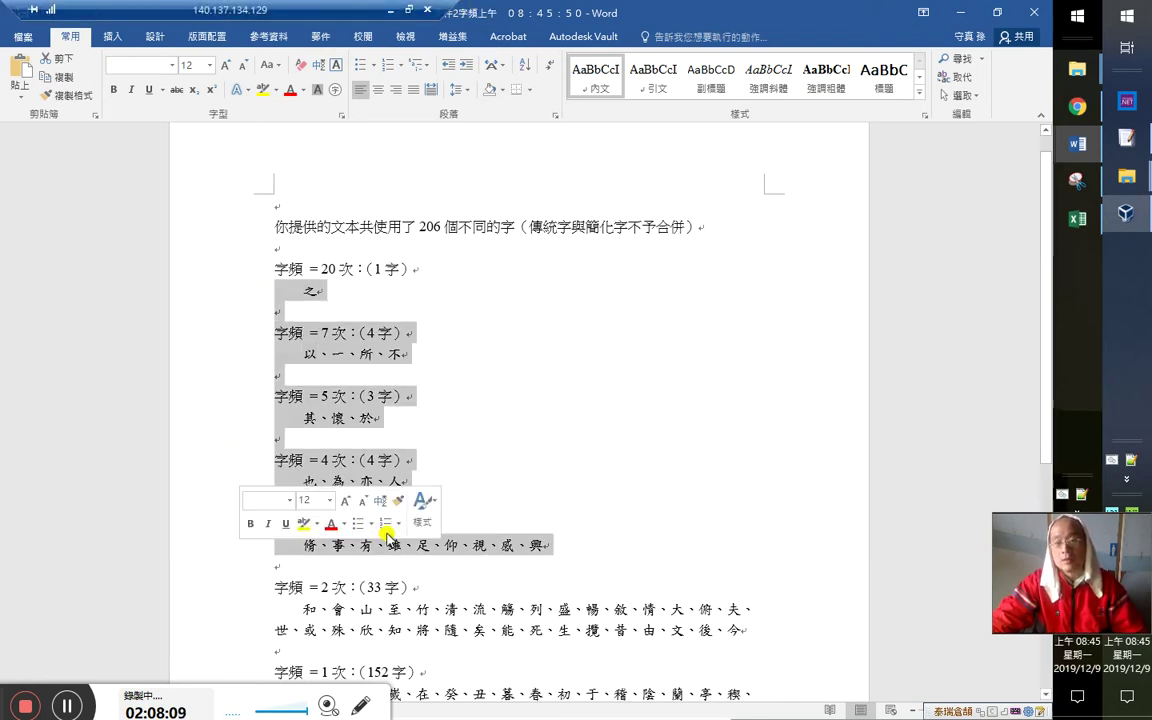
Leave the remote session and highlight 所任 and 度 in 馬融's note on page 120
{"action": "left_click", "coordinate": [386, 12]}
{"action": "left_click", "coordinate": [607, 607]}
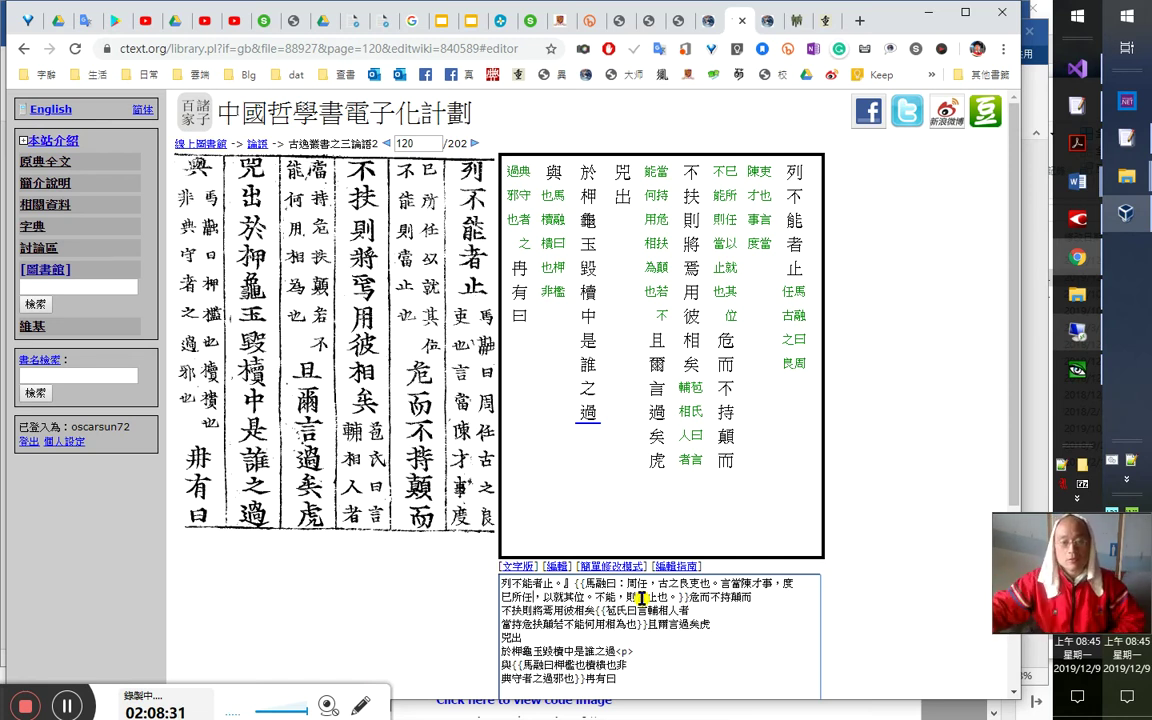
{"action": "double_click", "coordinate": [520, 598]}
{"action": "left_click_drag", "start_coordinate": [802, 583], "coordinate": [783, 583]}
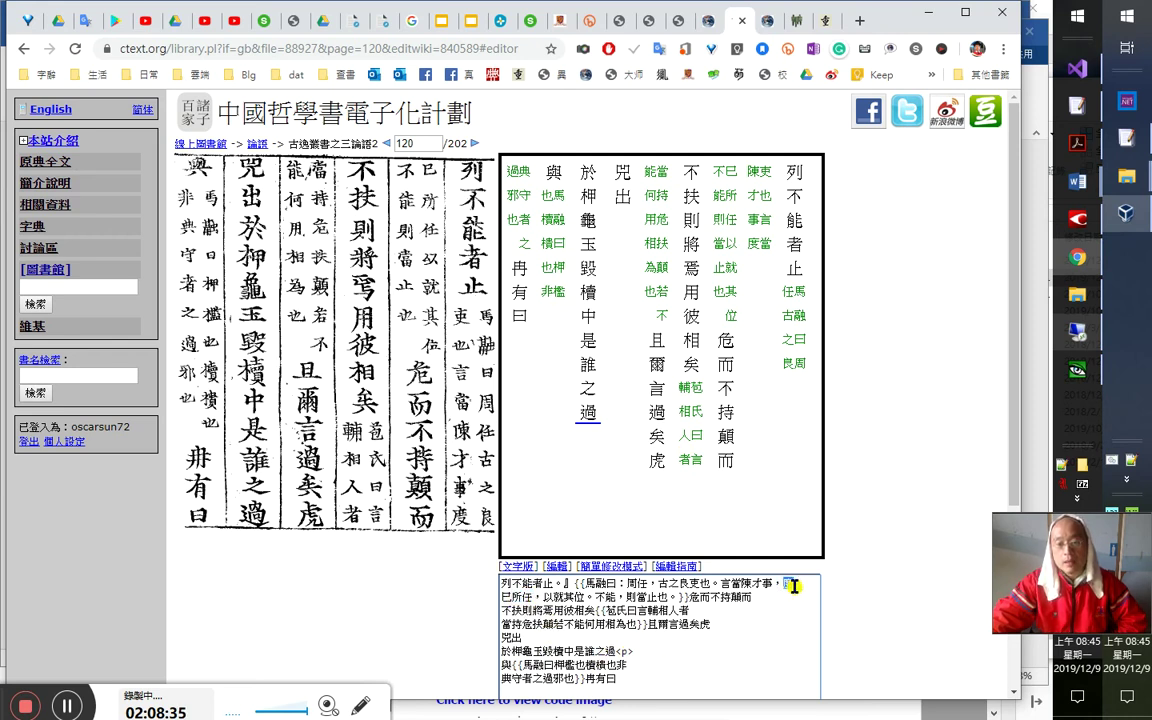
Examine 任, 事, 所任 and 以就其位 in turn in 馬融's note on page 120
{"action": "mouse_move", "coordinate": [513, 597]}
{"action": "left_mouse_down"}
{"action": "mouse_move", "coordinate": [501, 597]}
{"action": "mouse_move", "coordinate": [533, 598]}
{"action": "left_mouse_up"}
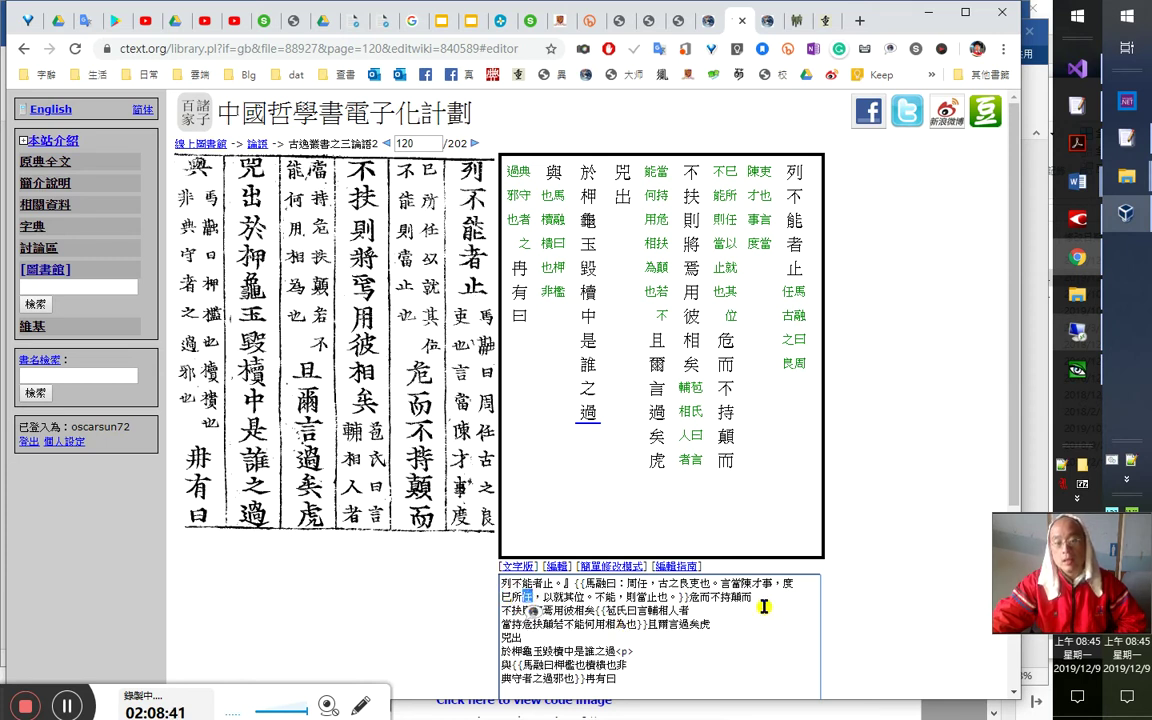
{"action": "left_click", "coordinate": [518, 594]}
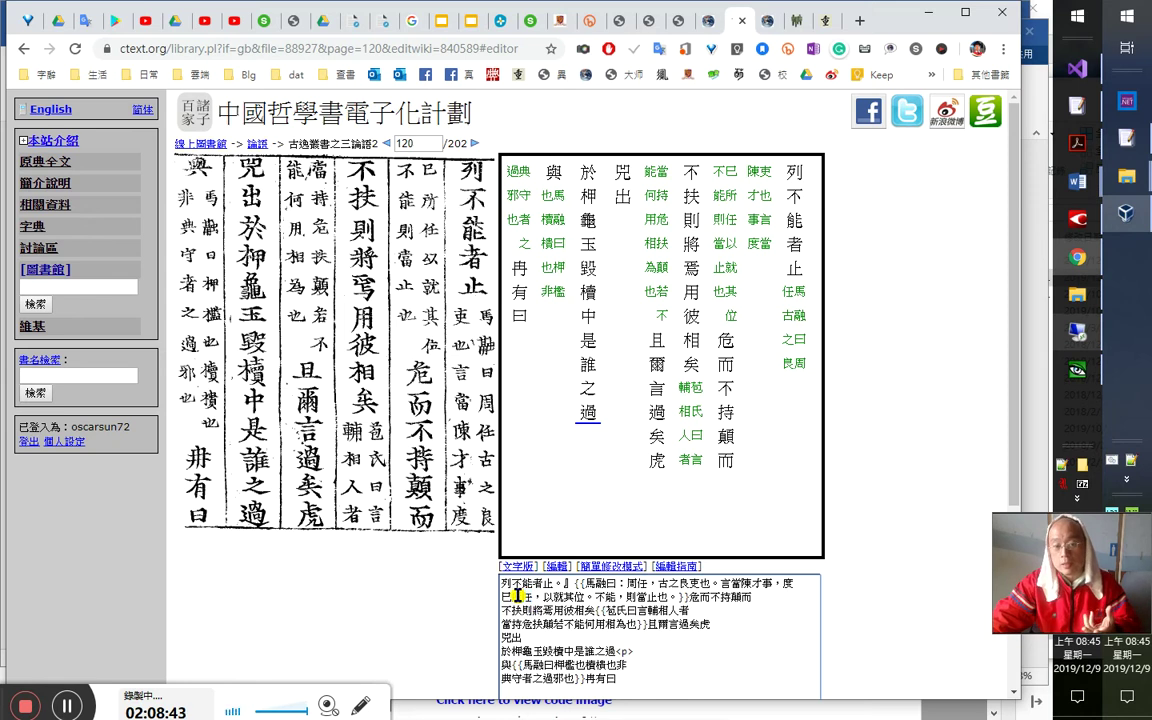
{"action": "left_click_drag", "start_coordinate": [764, 585], "coordinate": [771, 585]}
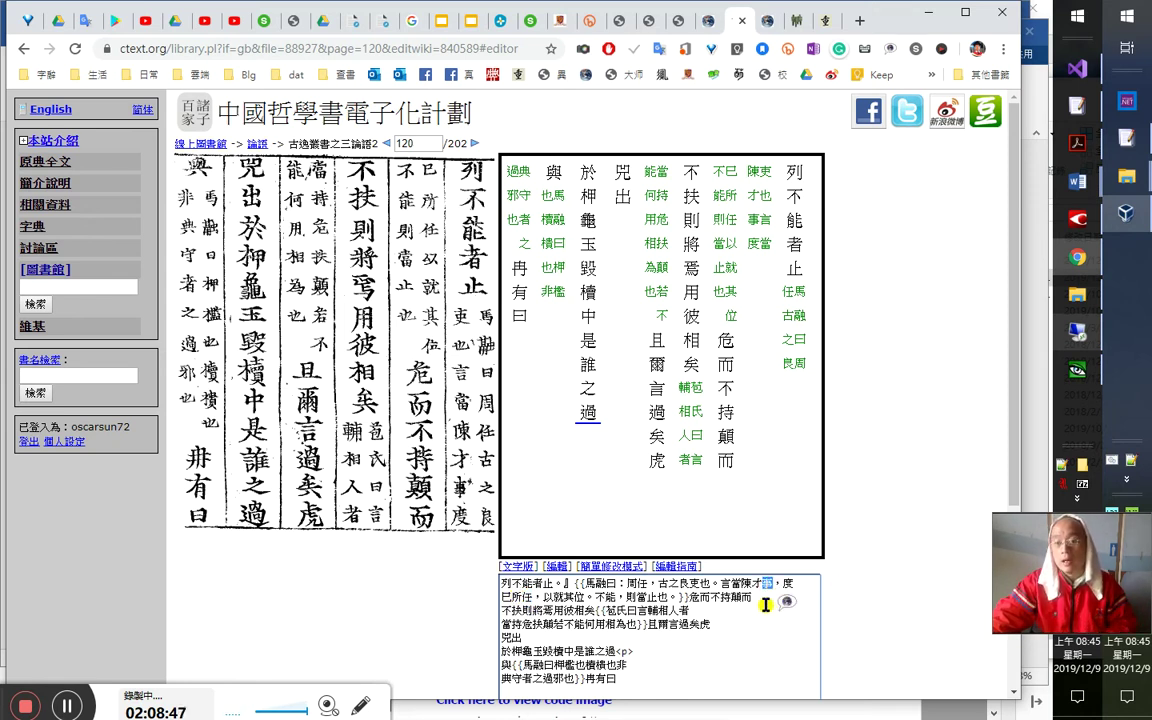
{"action": "left_click_drag", "start_coordinate": [512, 597], "coordinate": [526, 597]}
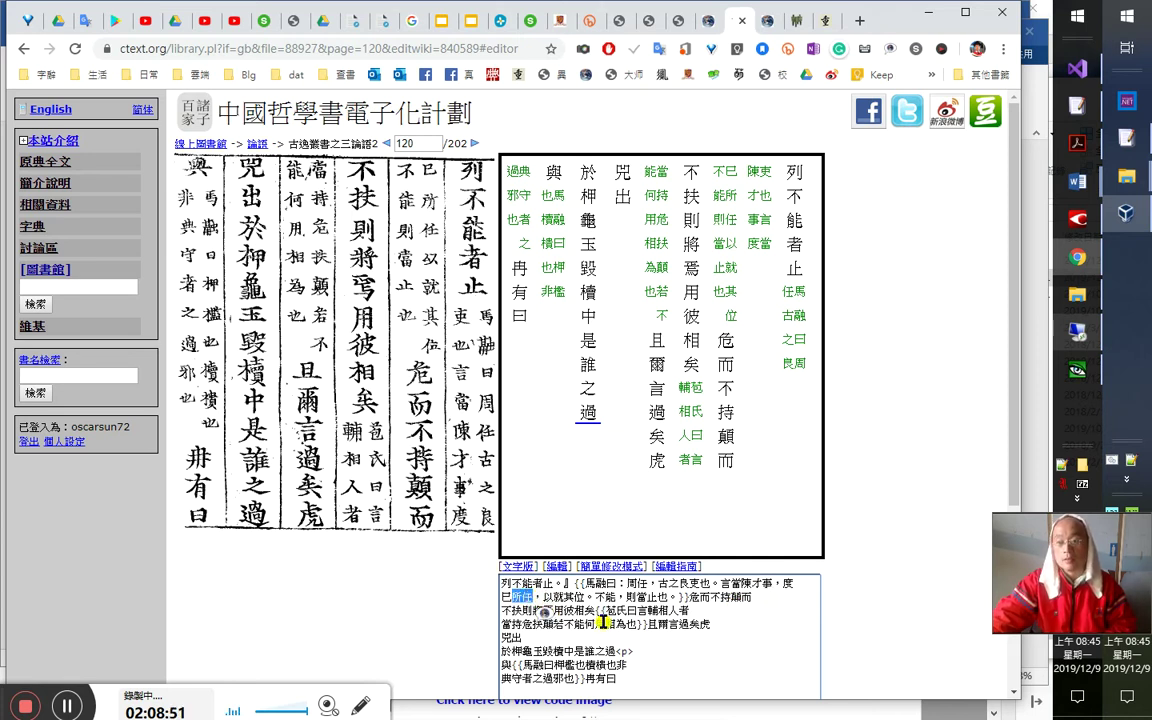
{"action": "left_click", "coordinate": [541, 601]}
{"action": "left_click_drag", "start_coordinate": [534, 599], "coordinate": [587, 608]}
{"action": "left_click", "coordinate": [535, 599]}
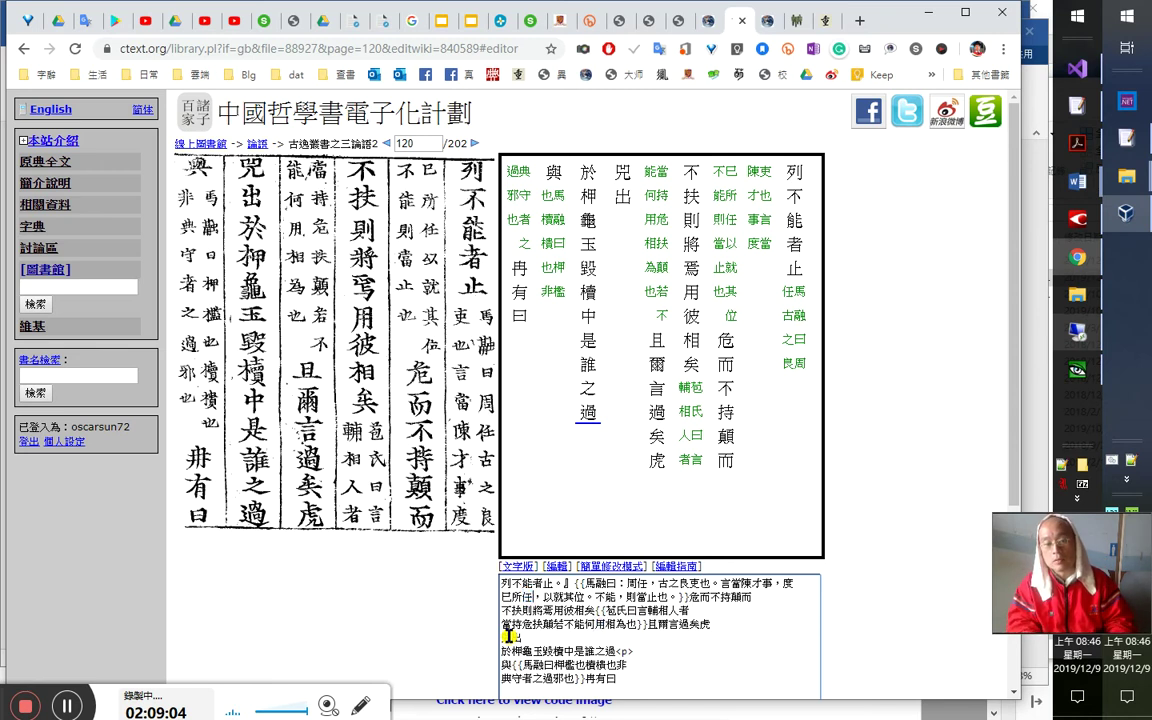
Examine 以, 就 and 所 one by one in 馬融's note, and highlight the passage from 當陳才事 through 以就其位
{"action": "key", "text": "shift+Right"}
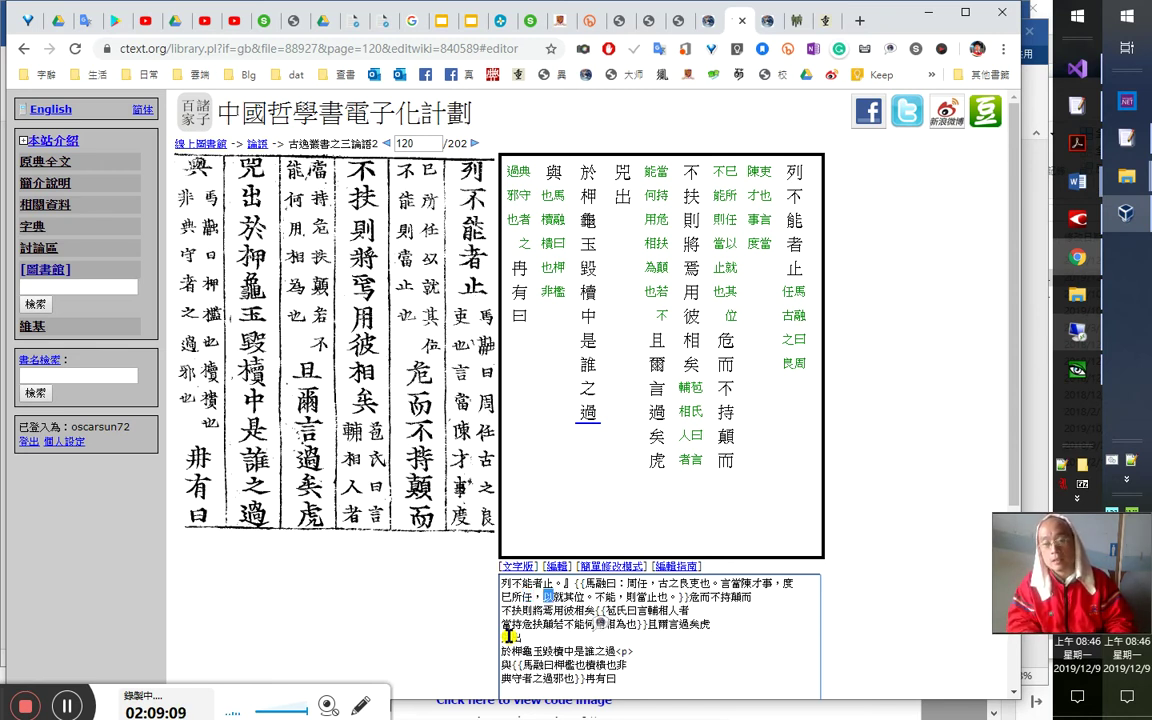
{"action": "key", "text": "shift+Right"}
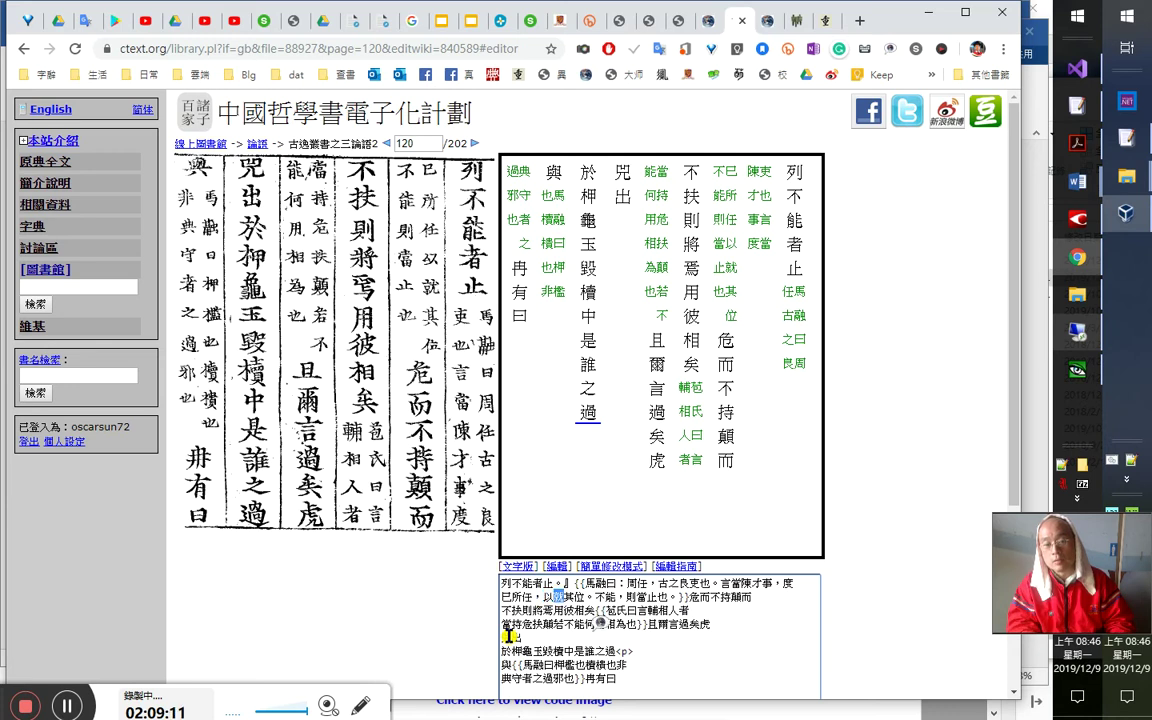
{"action": "key", "text": "Right"}
{"action": "key", "text": "Right"}
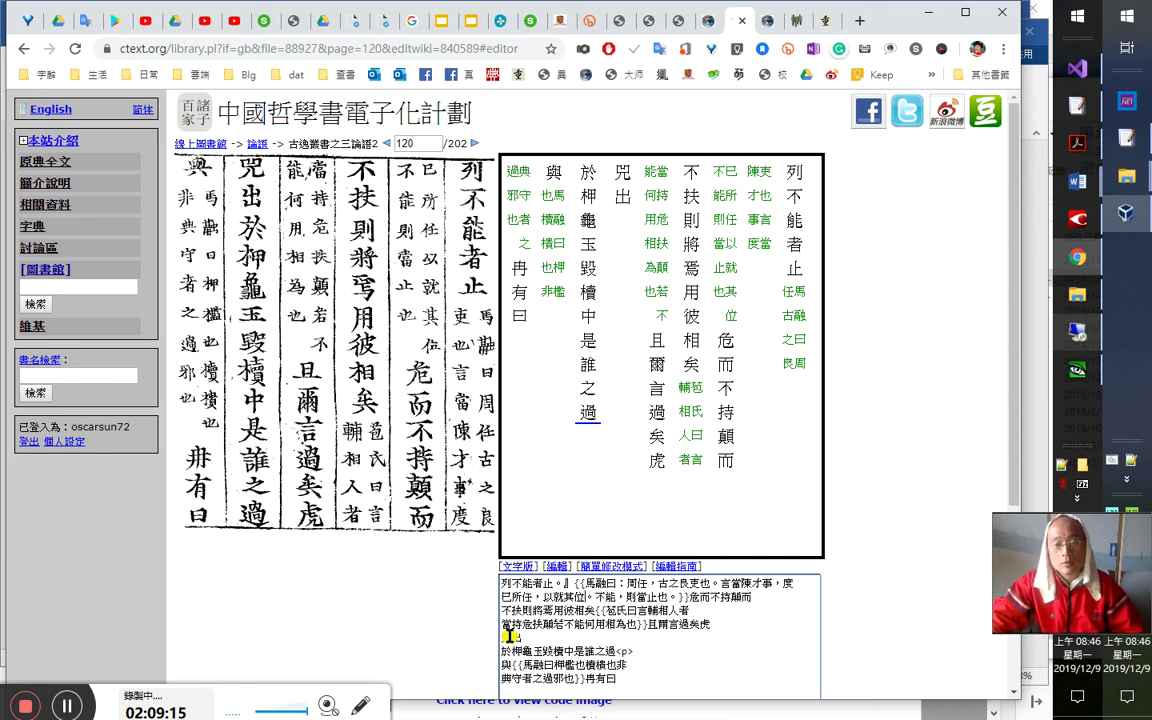
{"action": "double_click", "coordinate": [515, 598]}
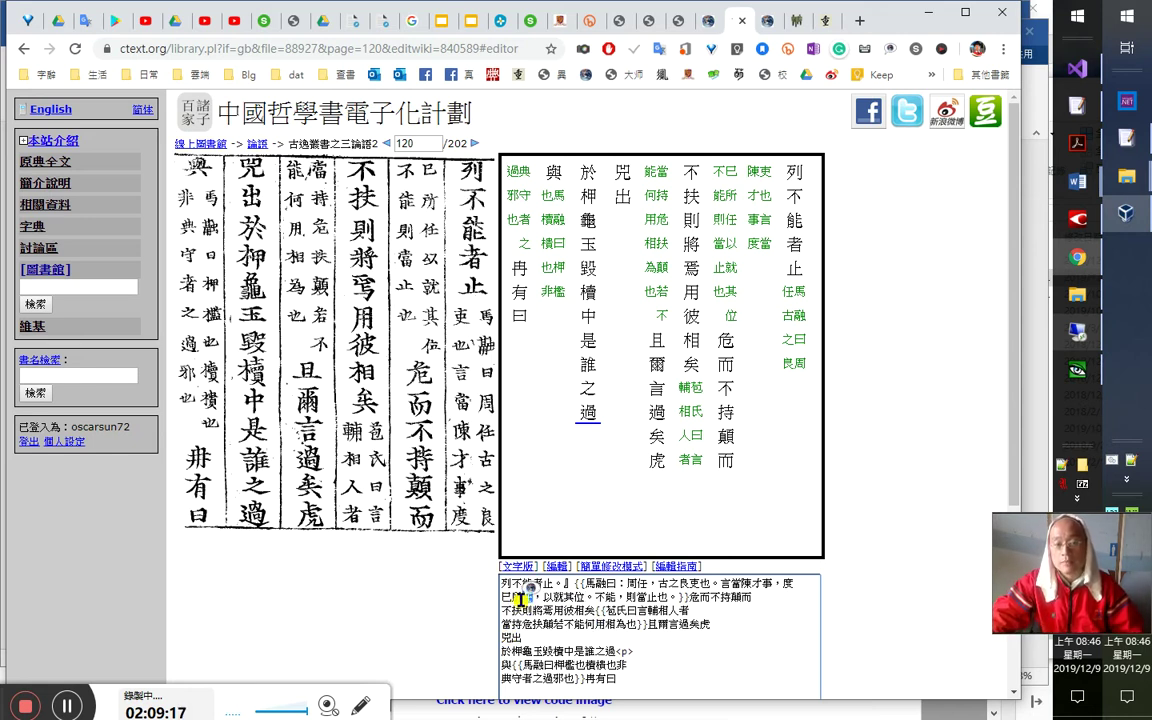
{"action": "left_click", "coordinate": [521, 603]}
{"action": "left_click_drag", "start_coordinate": [512, 599], "coordinate": [523, 600]}
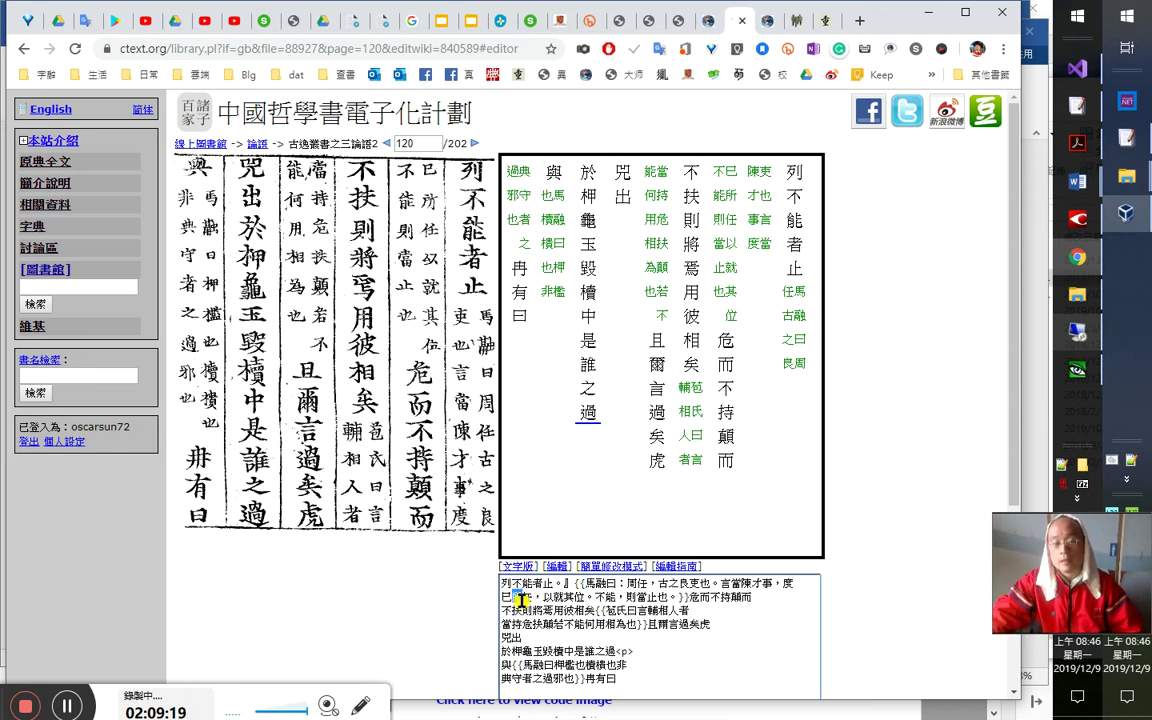
{"action": "left_click", "coordinate": [533, 598]}
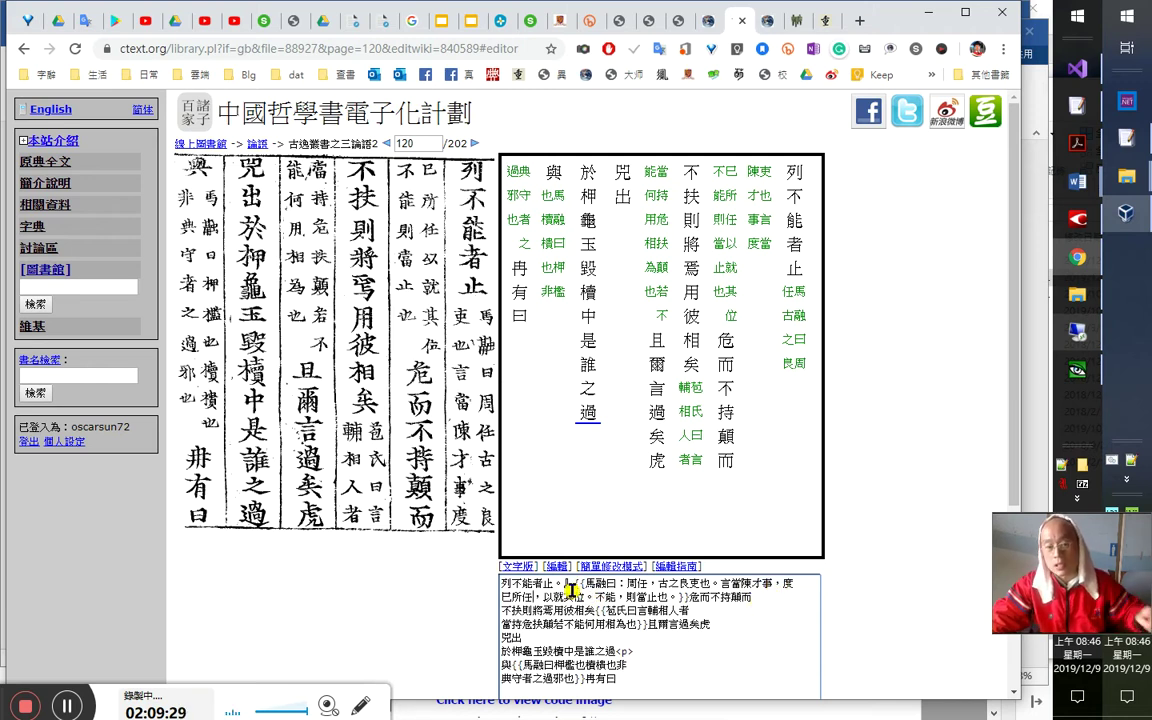
{"action": "left_click_drag", "start_coordinate": [594, 597], "coordinate": [733, 582]}
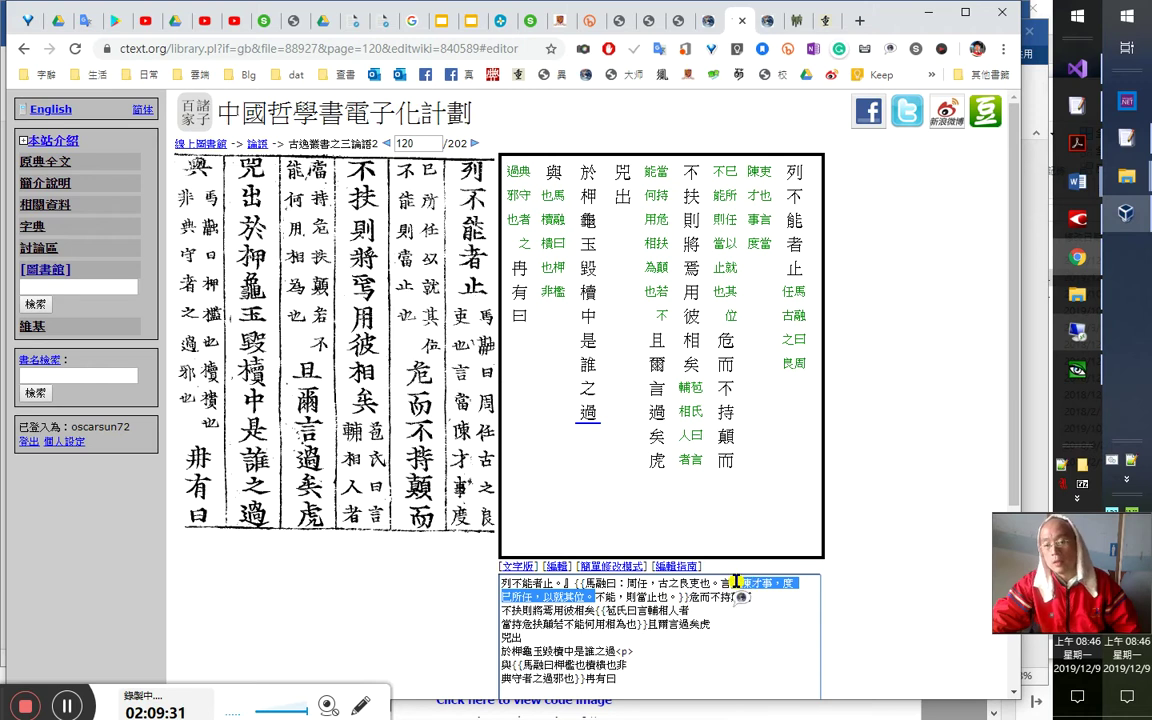
Look at the opening slides of the 七星大法 and 九陽神功 Google Slides presentations, and return to the ctext page 120 editor
{"action": "left_click", "coordinate": [428, 20]}
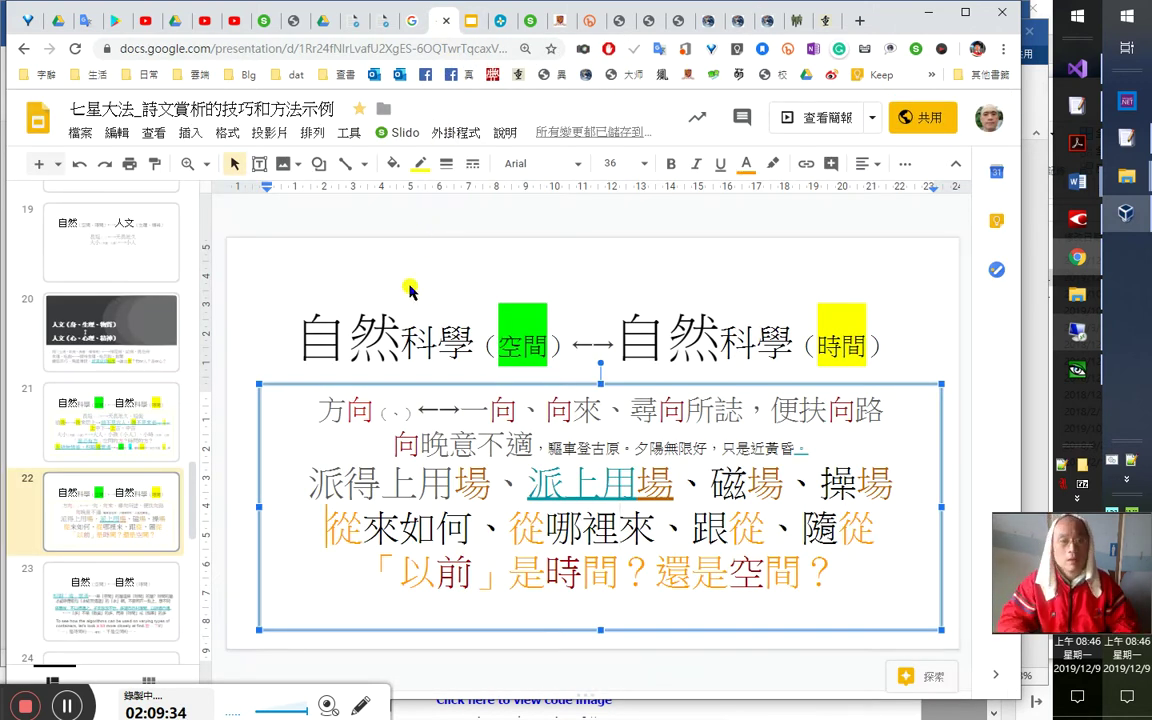
{"action": "left_click", "coordinate": [290, 385]}
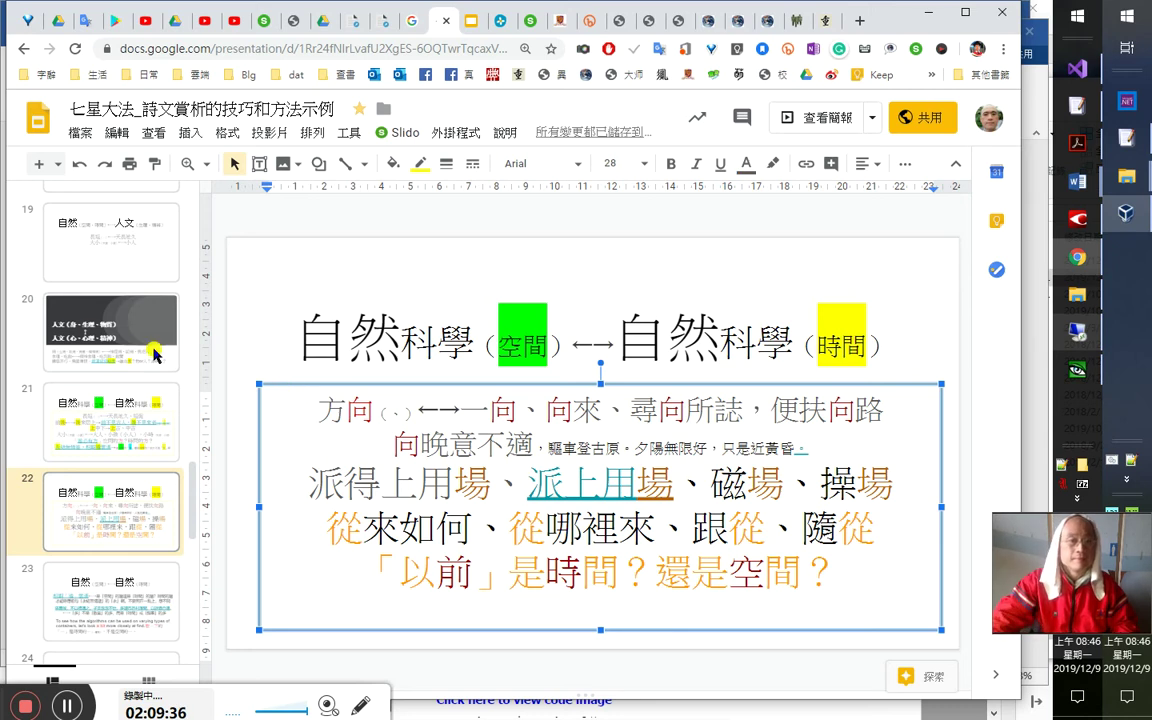
{"action": "left_click", "coordinate": [98, 328]}
{"action": "key", "text": "Home"}
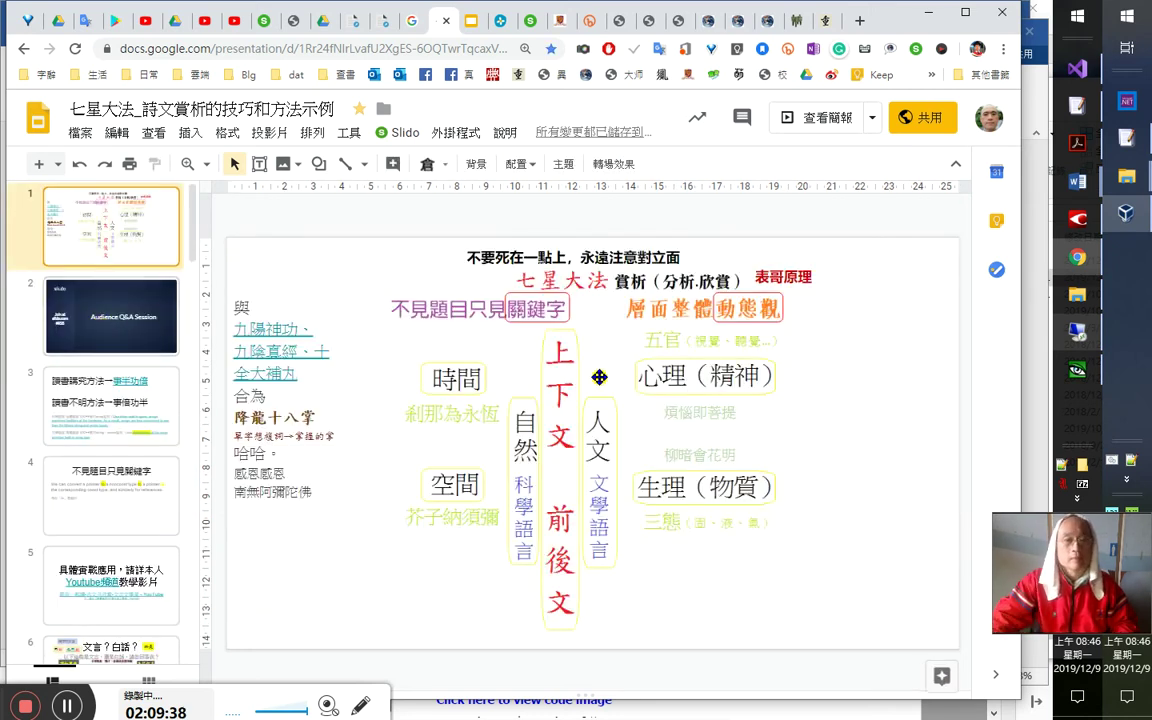
{"action": "left_click", "coordinate": [473, 17]}
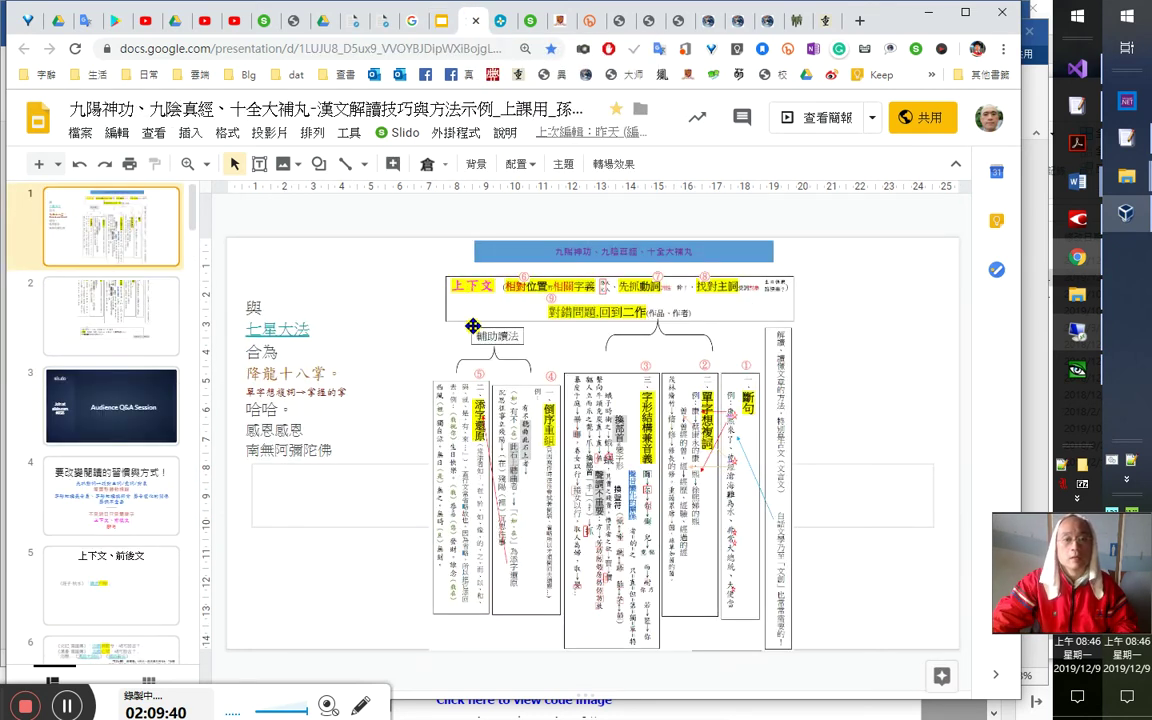
{"action": "left_click", "coordinate": [727, 21]}
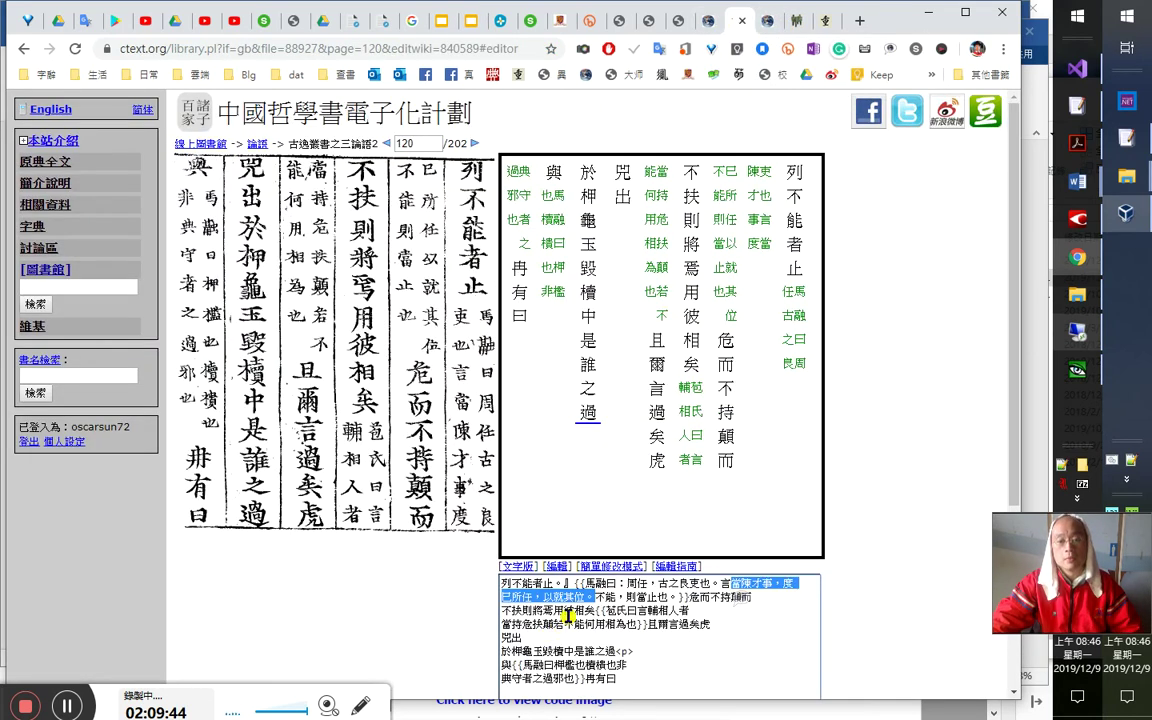
Examine 任, 以, the span from 才事 to 所任, 其位 and 止 in 馬融's note
{"action": "left_click", "coordinate": [517, 601]}
{"action": "double_click", "coordinate": [521, 598]}
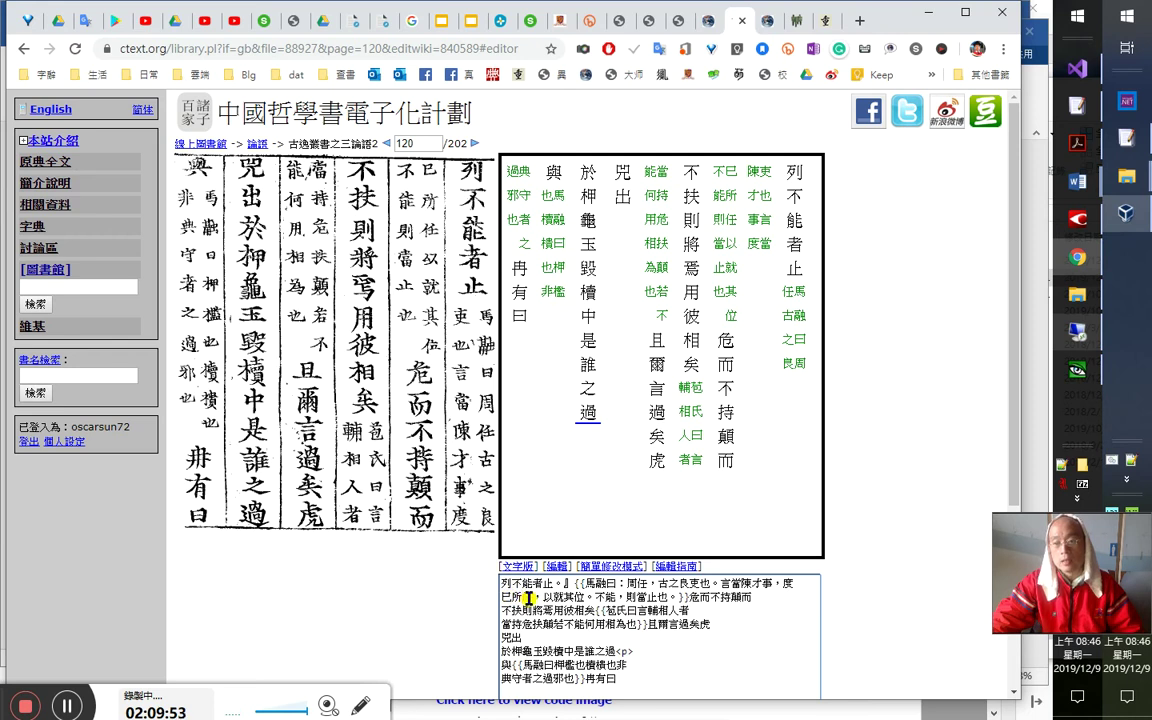
{"action": "left_click_drag", "start_coordinate": [544, 598], "coordinate": [561, 598]}
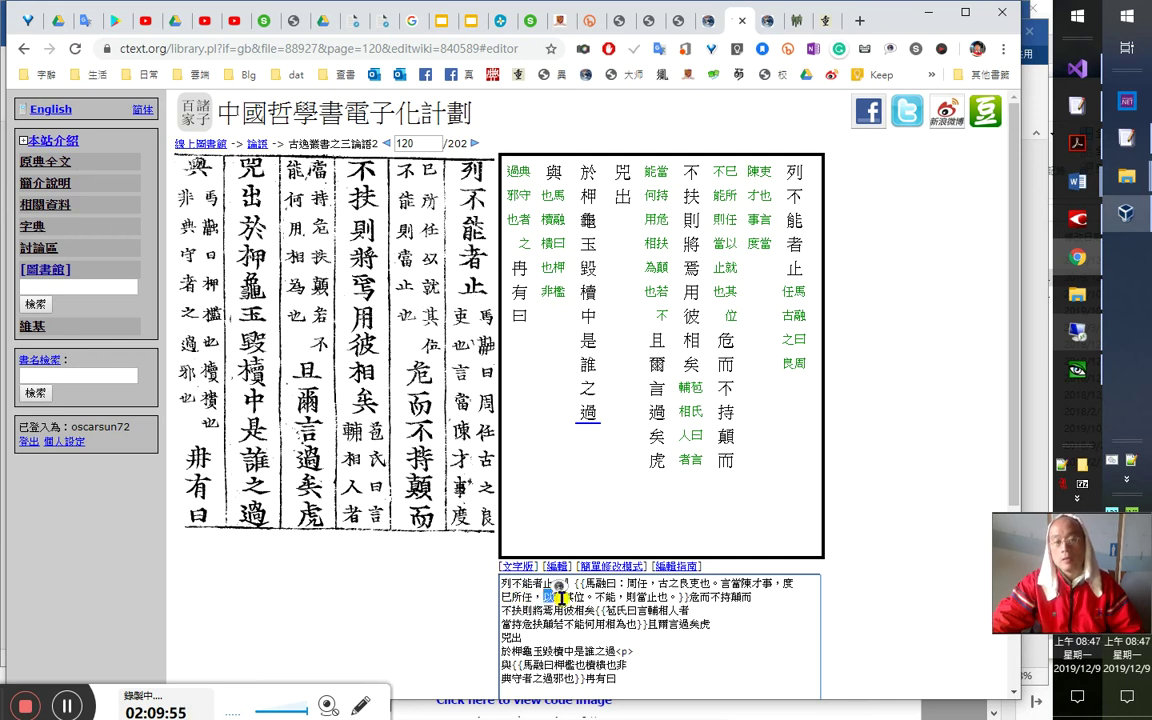
{"action": "left_click", "coordinate": [565, 600]}
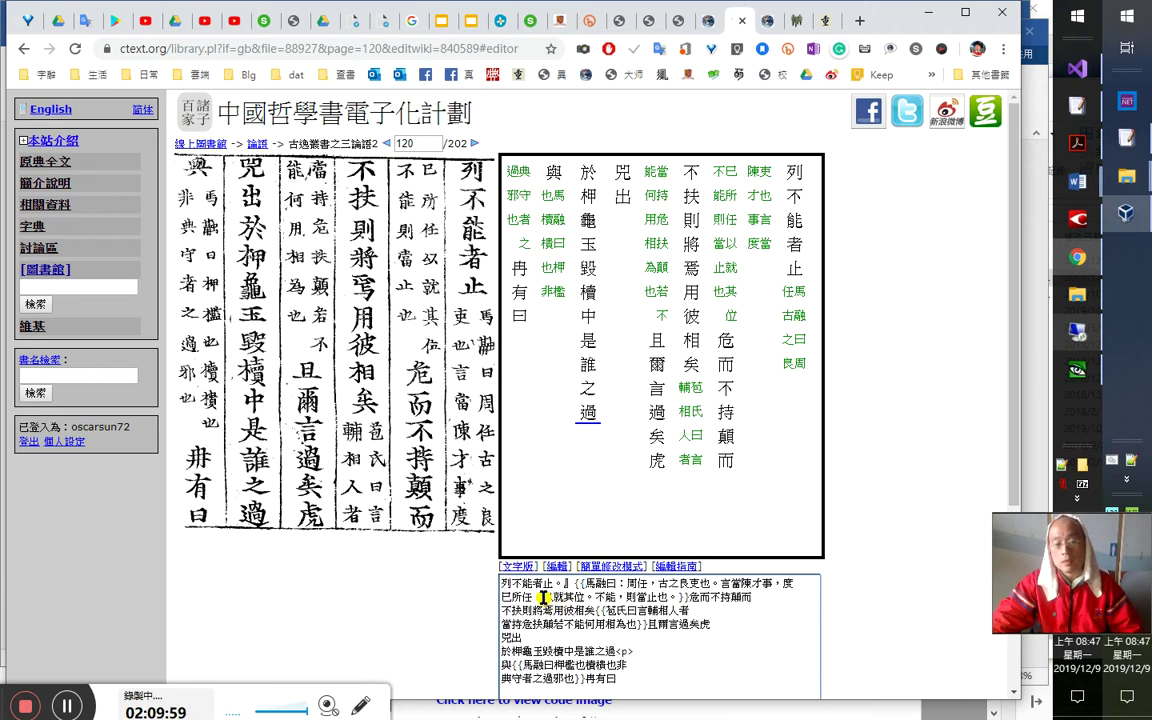
{"action": "double_click", "coordinate": [548, 597]}
{"action": "left_click_drag", "start_coordinate": [548, 597], "coordinate": [752, 587]}
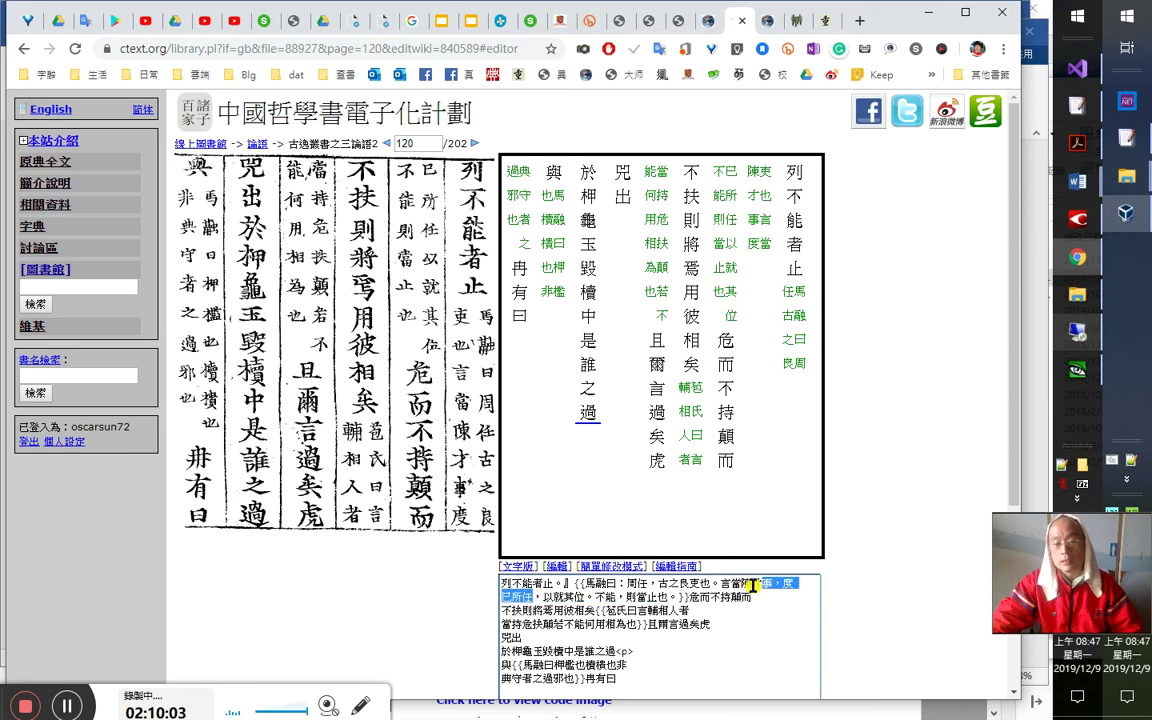
{"action": "left_click", "coordinate": [566, 597]}
{"action": "left_click_drag", "start_coordinate": [567, 597], "coordinate": [587, 597]}
{"action": "left_click", "coordinate": [565, 623]}
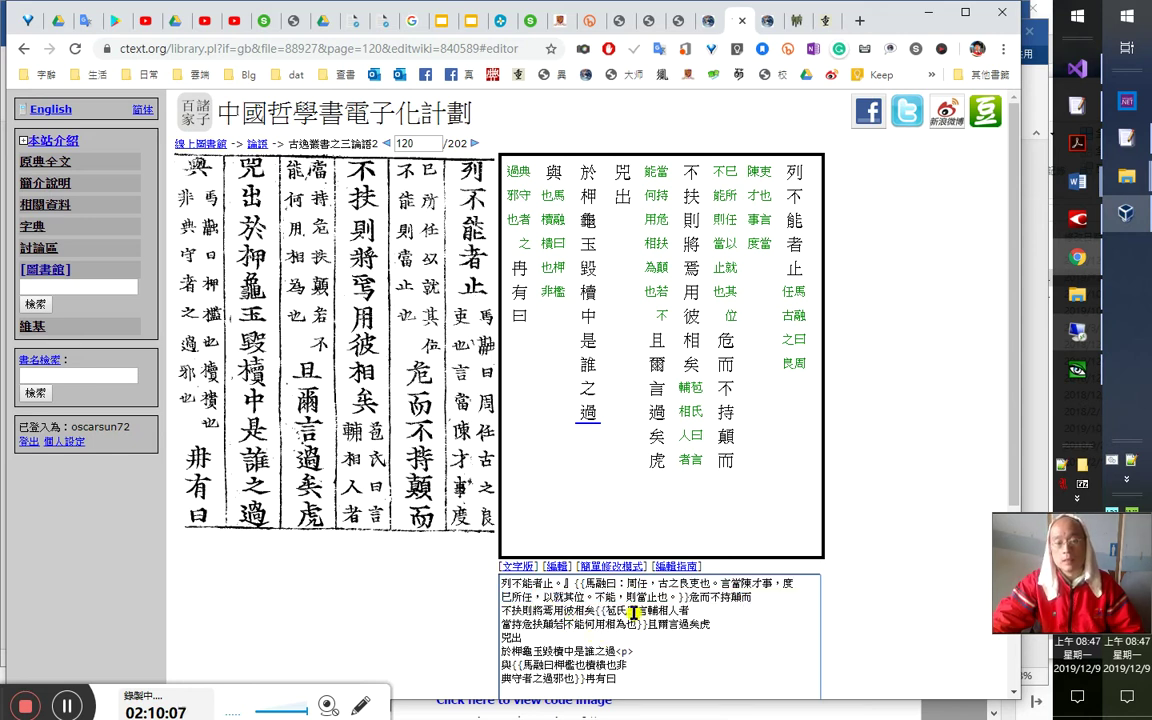
{"action": "double_click", "coordinate": [647, 597]}
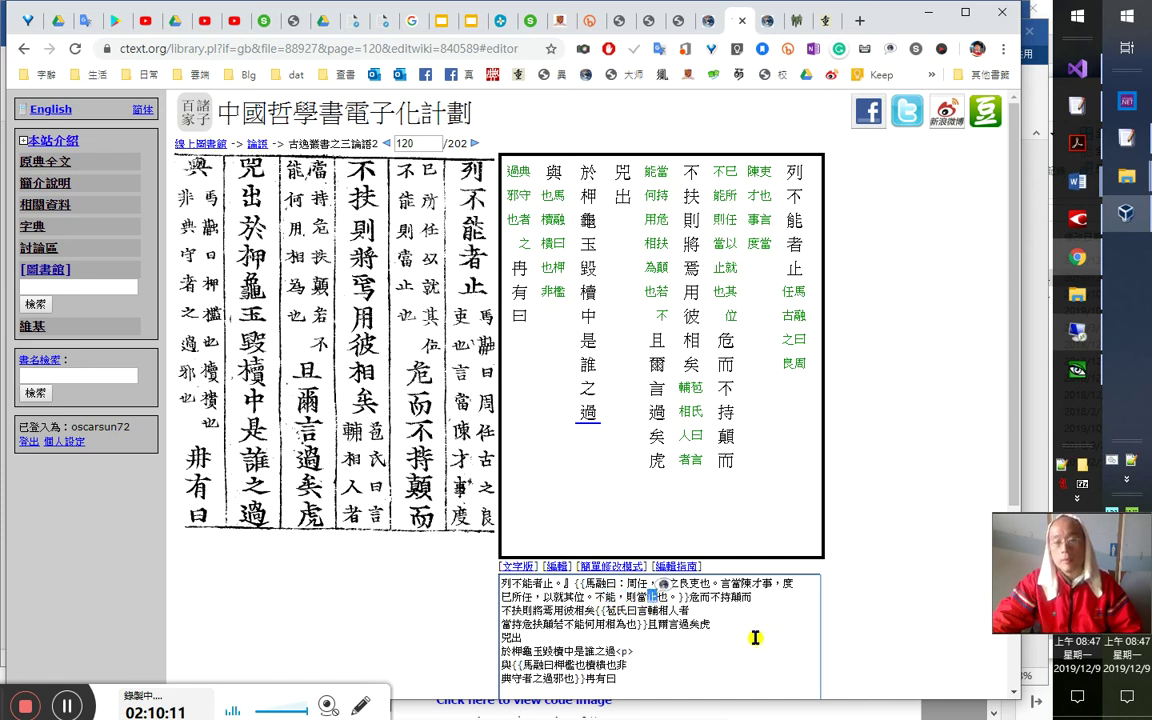
Insert a comma between 危而不持 and 顛而, and check the passage against 馬融's preceding note and the word 危
{"action": "left_click", "coordinate": [697, 605]}
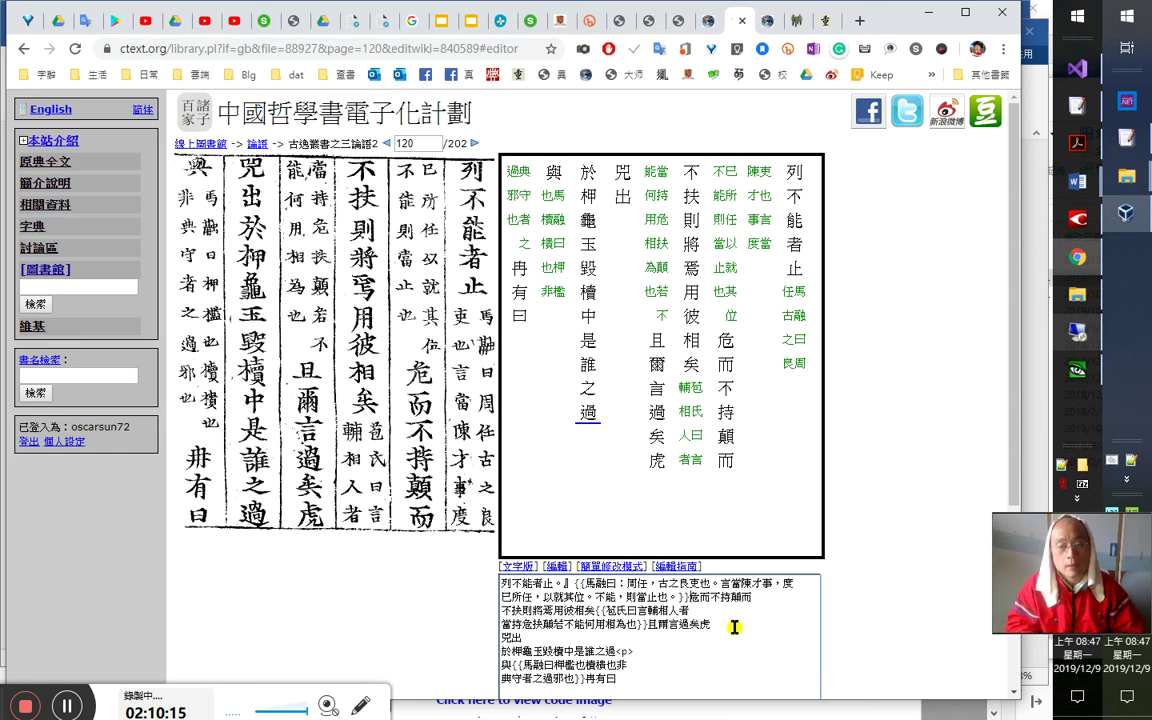
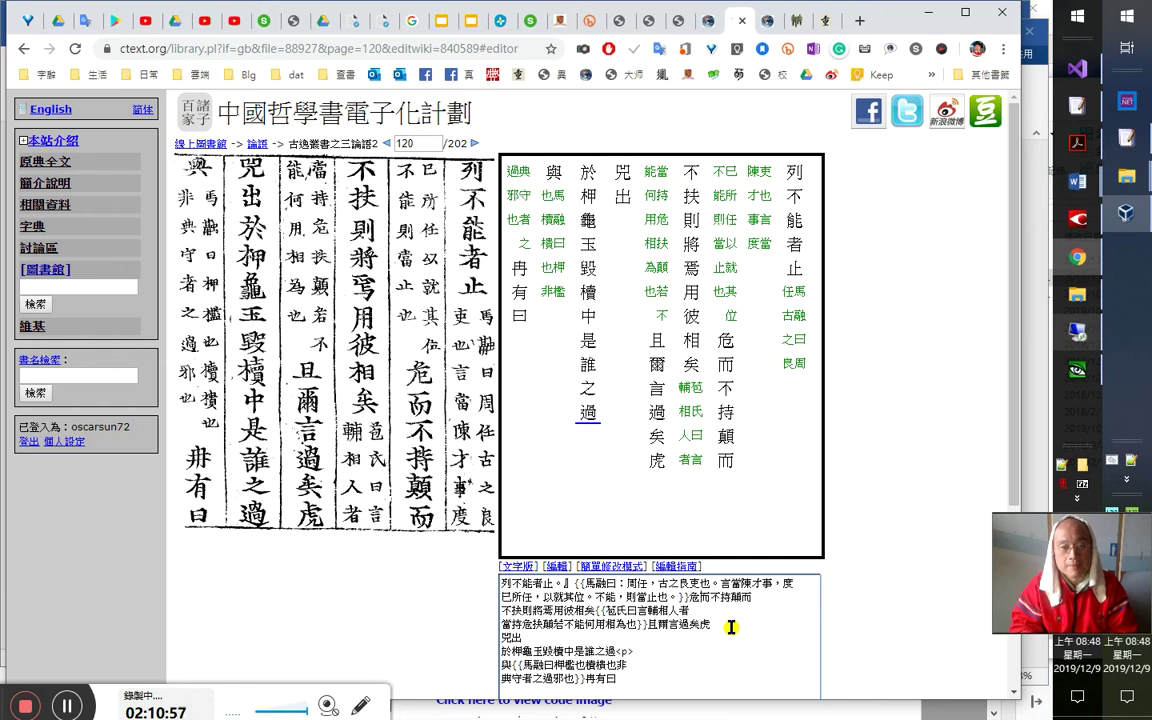
{"action": "type", "text": "，"}
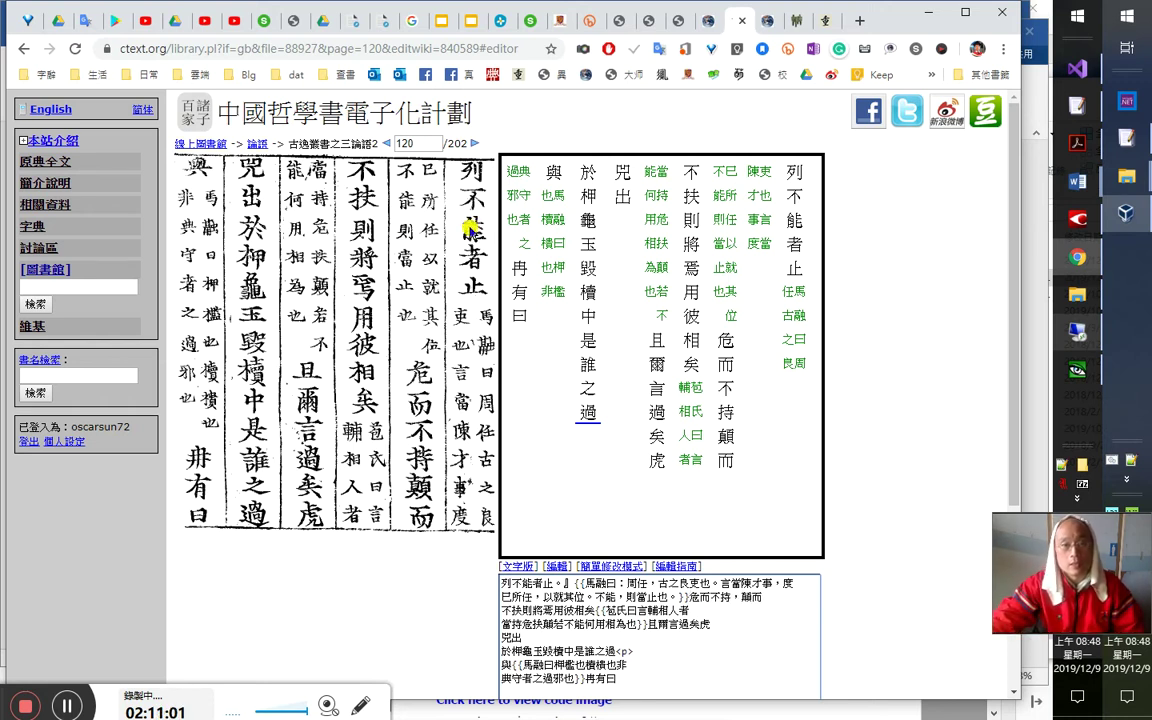
{"action": "left_click_drag", "start_coordinate": [658, 583], "coordinate": [688, 597]}
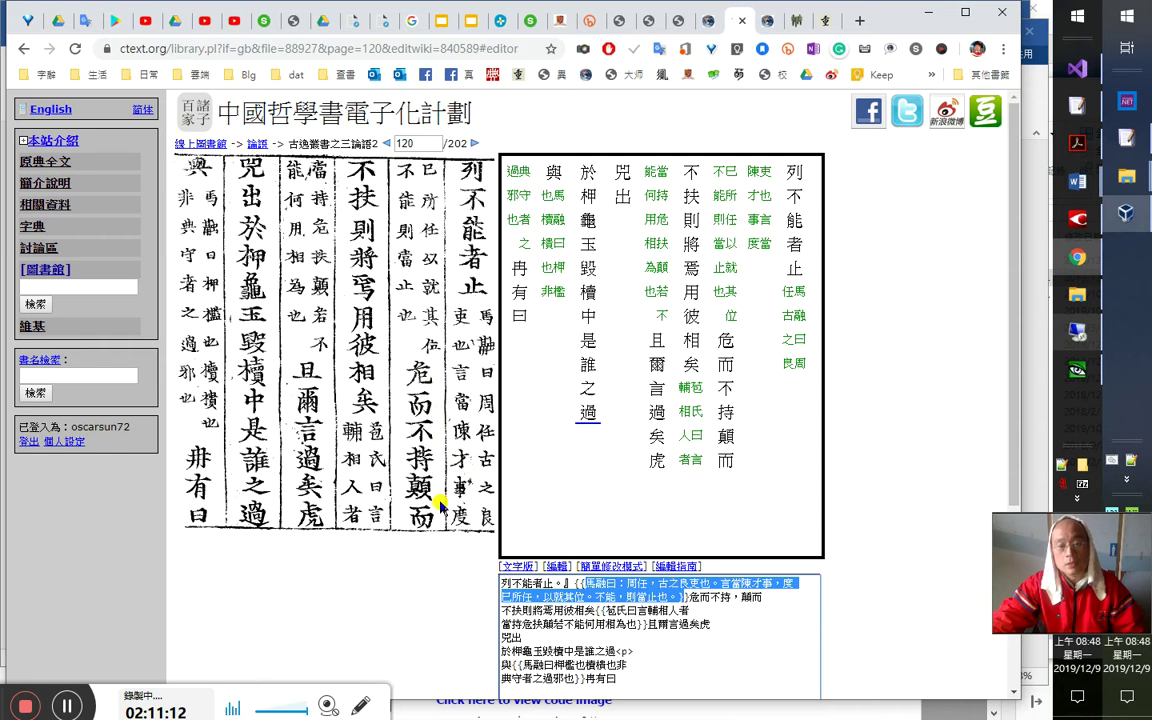
{"action": "left_click_drag", "start_coordinate": [689, 597], "coordinate": [729, 603]}
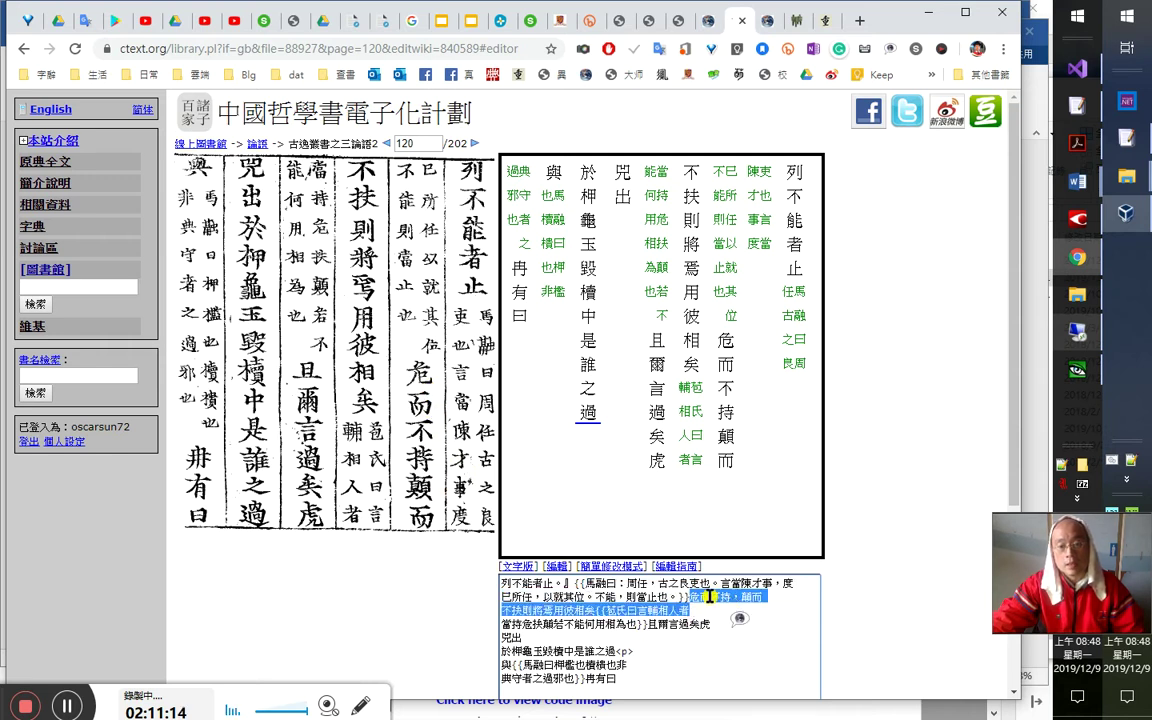
{"action": "left_click", "coordinate": [707, 601]}
{"action": "double_click", "coordinate": [707, 601]}
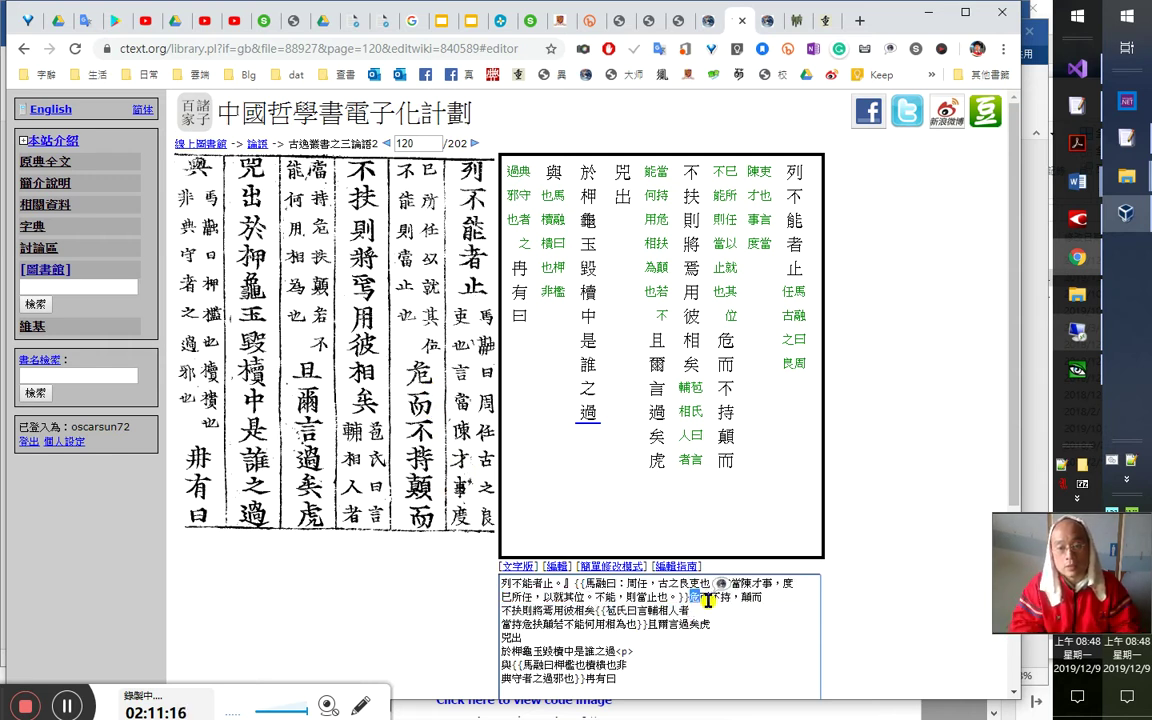
{"action": "left_click", "coordinate": [707, 601]}
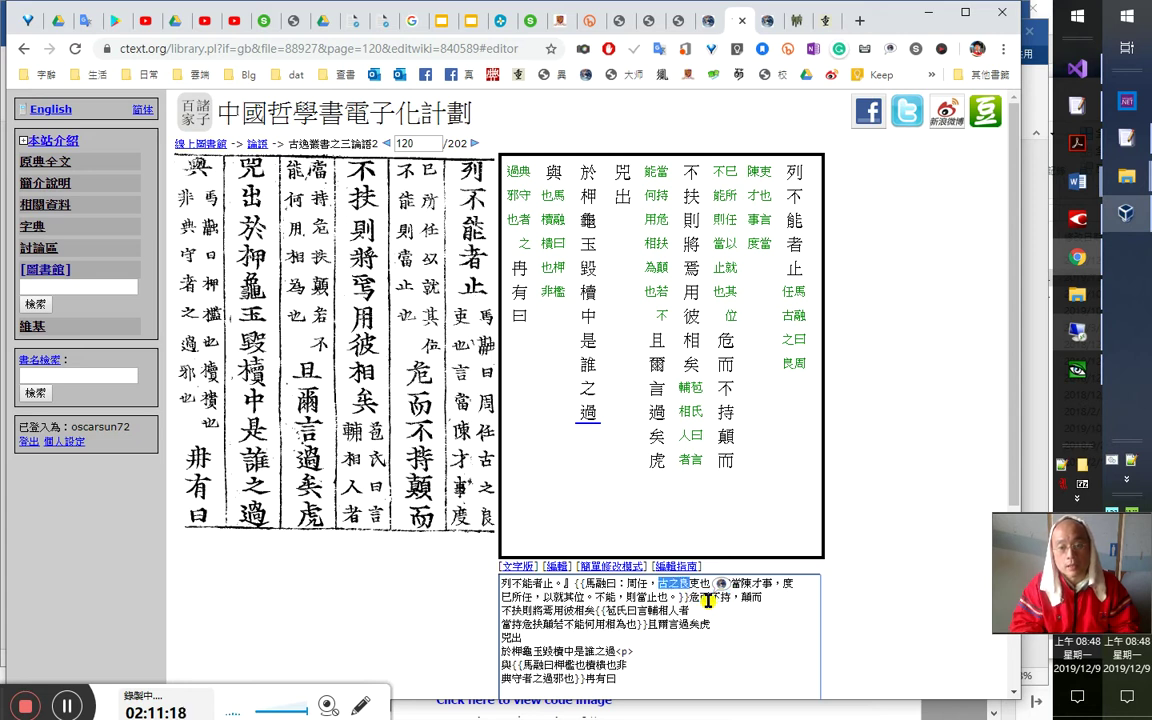
Read on through 危而不持，顛而不扶 and insert a comma after 不扶
{"action": "key", "text": "Right"}
{"action": "key", "text": "Right"}
{"action": "key", "text": "Right"}
{"action": "key", "text": "Right"}
{"action": "key", "text": "Right"}
{"action": "key", "text": "Right"}
{"action": "key", "text": "Right"}
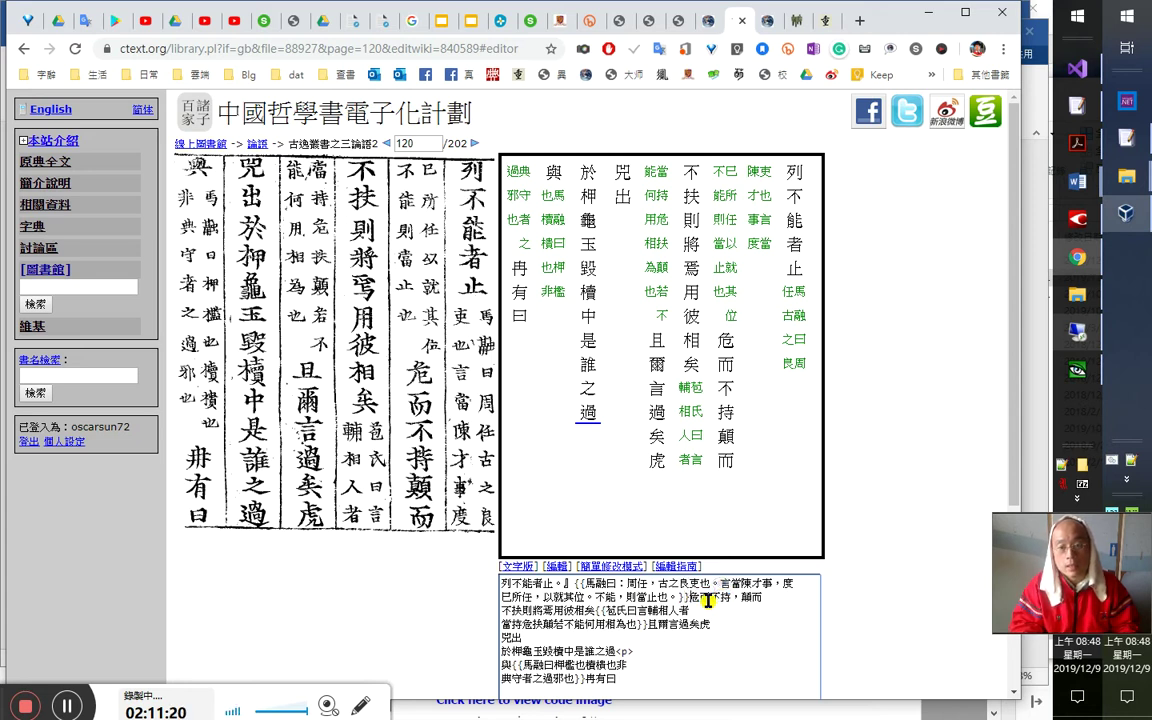
{"action": "key", "text": "shift+Right"}
{"action": "key", "text": "Right"}
{"action": "key", "text": "Right"}
{"action": "key", "text": "shift+Right"}
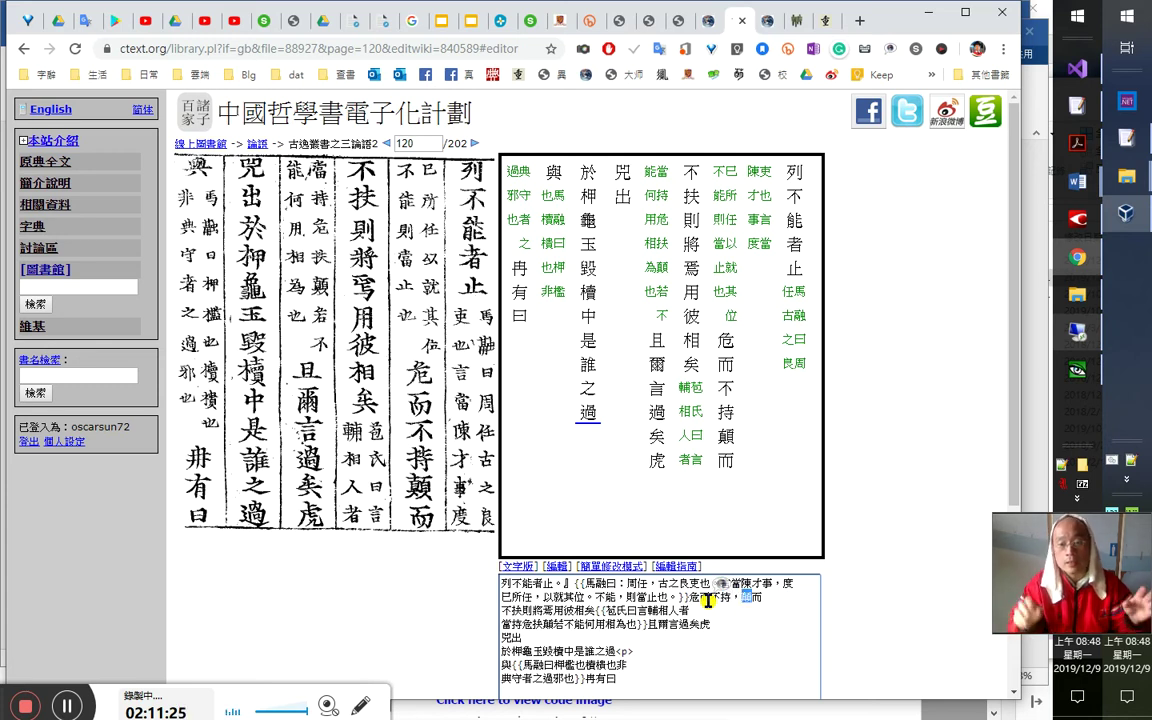
{"action": "key", "text": "Right"}
{"action": "key", "text": "Right"}
{"action": "key", "text": "Right"}
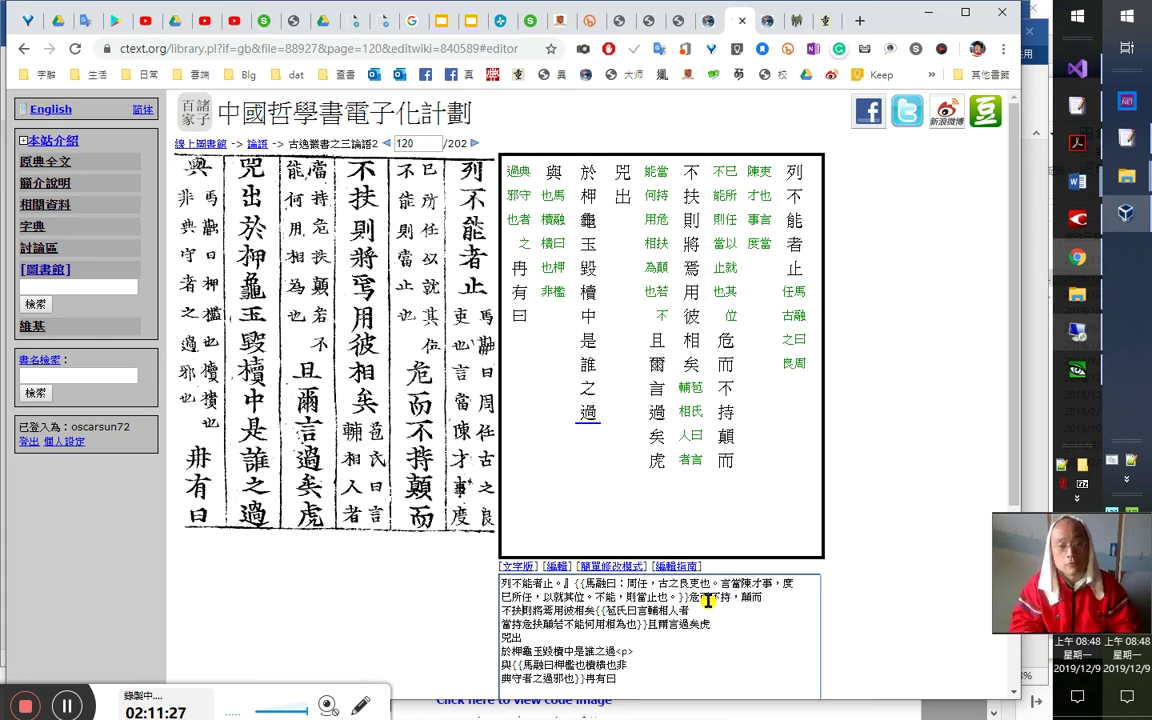
{"action": "type", "text": "，"}
Read on through 則將焉用彼相矣 and insert a full stop after 矣
{"action": "key", "text": "shift+Right"}
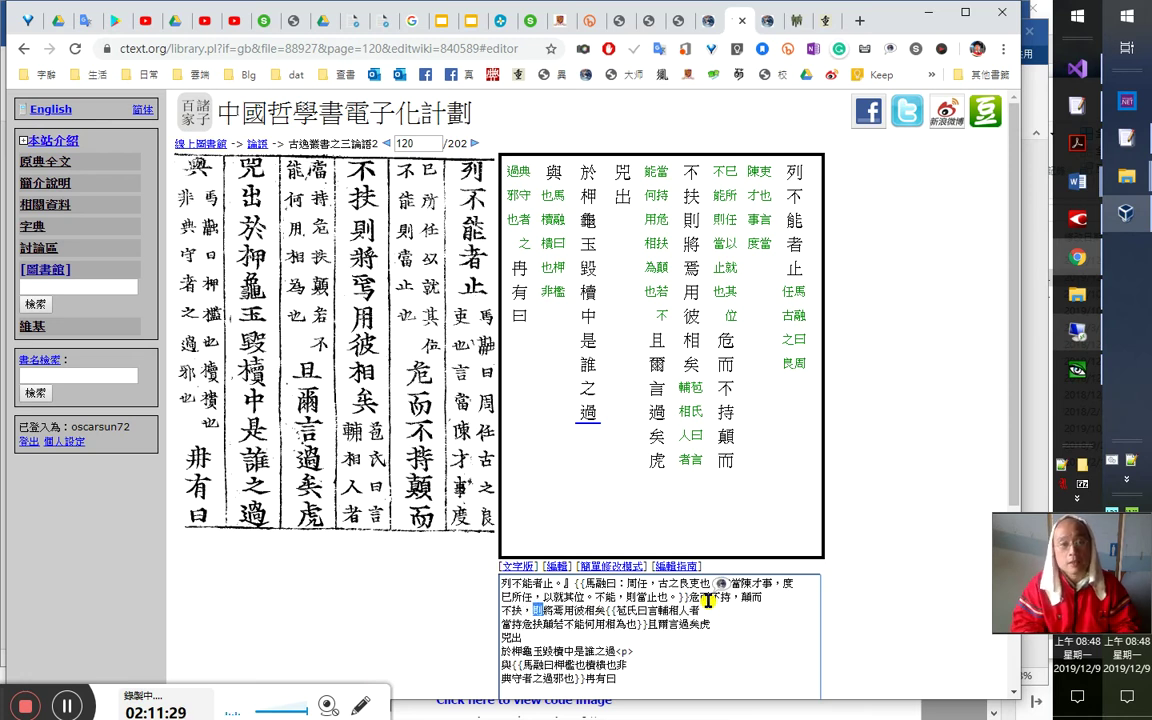
{"action": "key", "text": "Right"}
{"action": "key", "text": "Right"}
{"action": "key", "text": "shift+Right"}
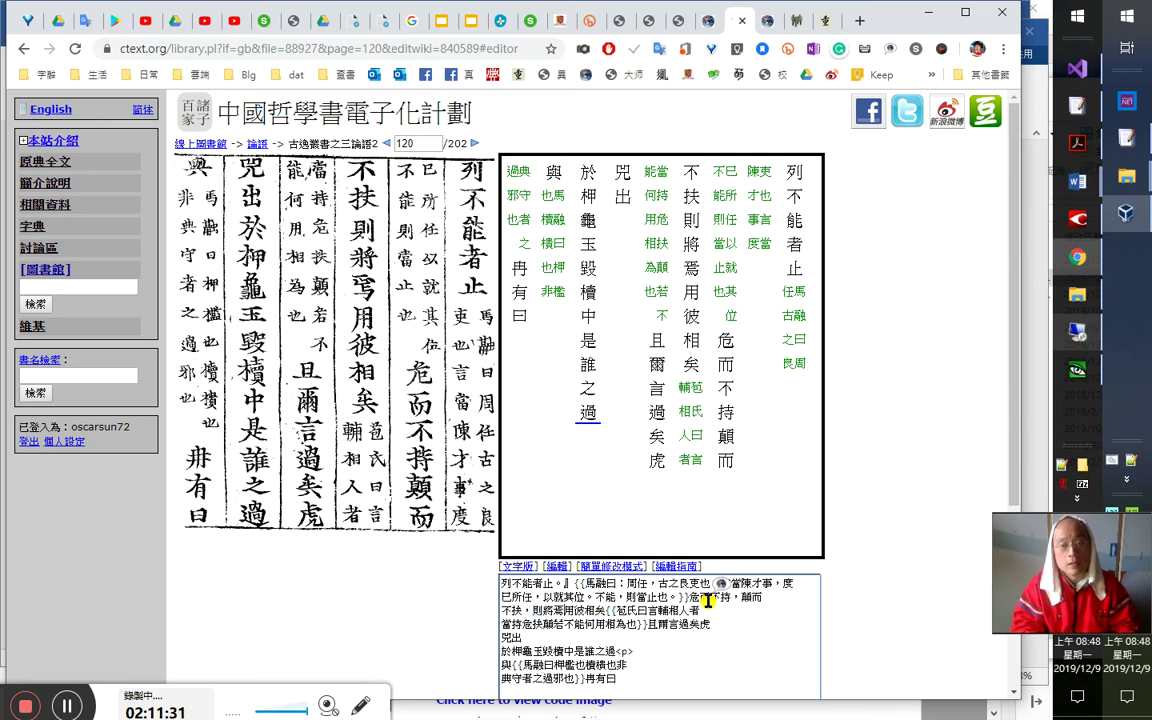
{"action": "key", "text": "Right"}
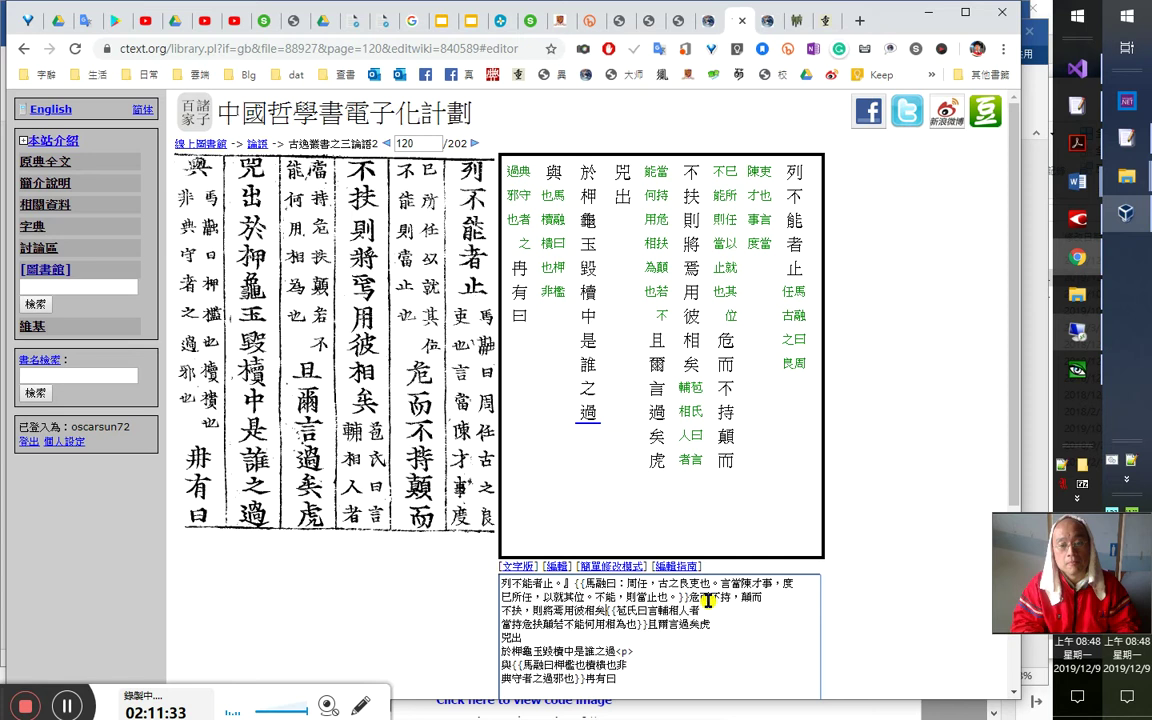
{"action": "type", "text": "。"}
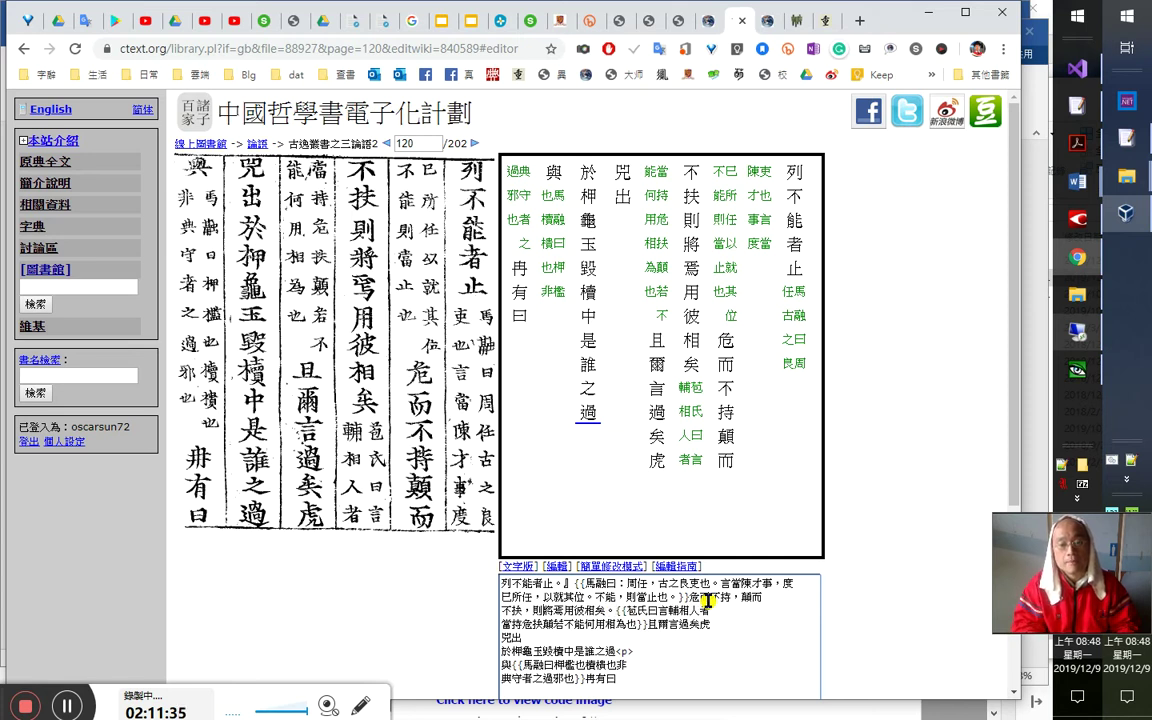
Examine the characters 將 and 焉 in 則將焉用彼相矣
{"action": "key", "text": "shift+Right"}
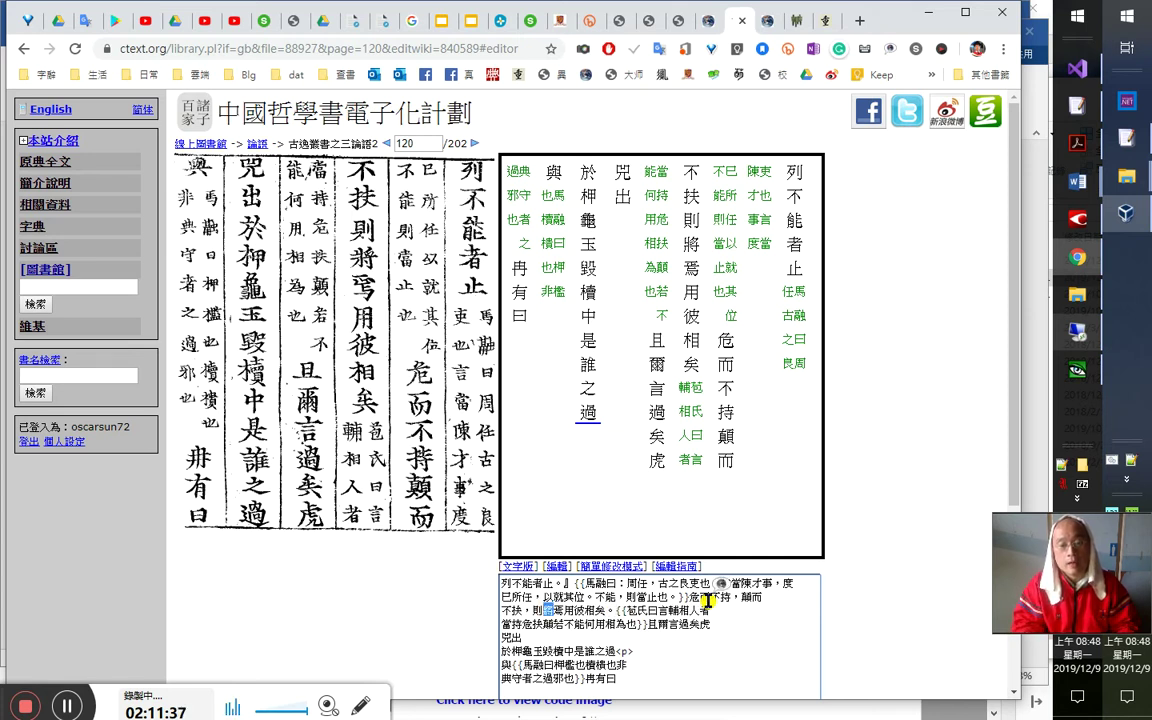
{"action": "type", "text": "。言"}
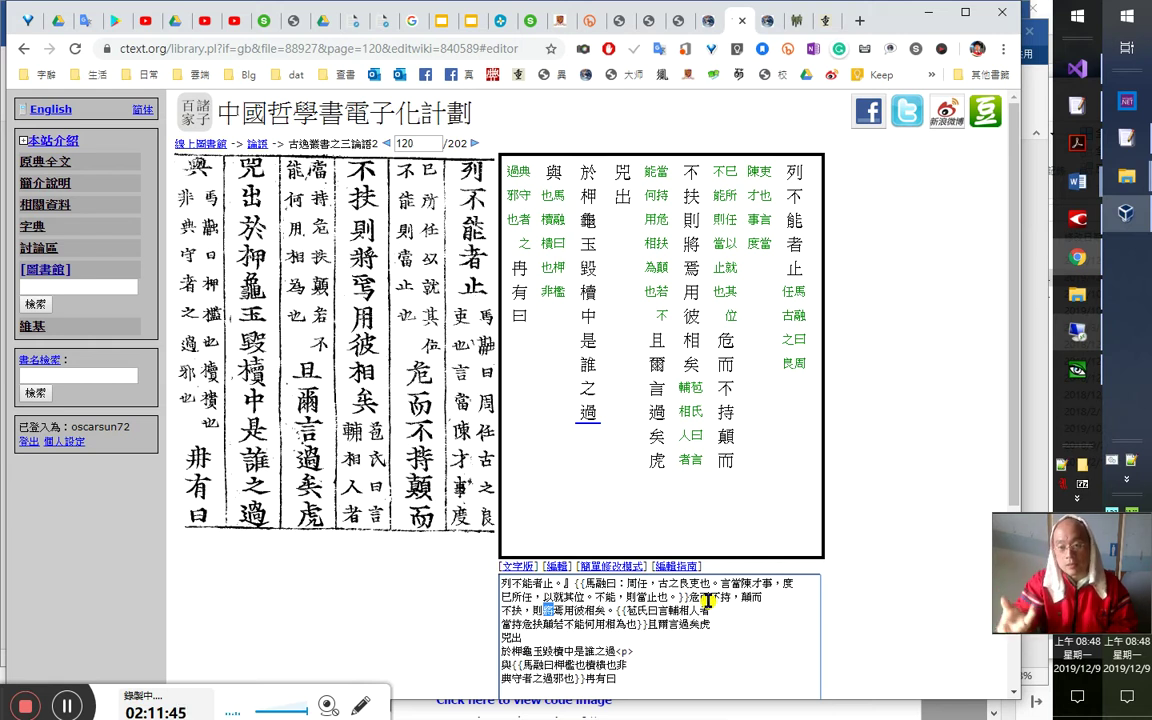
{"action": "key", "text": "Right"}
{"action": "key", "text": "shift+Right"}
{"action": "key", "text": "Right"}
{"action": "key", "text": "Right"}
{"action": "key", "text": "shift+Left"}
{"action": "key", "text": "Left"}
{"action": "key", "text": "shift+Left"}
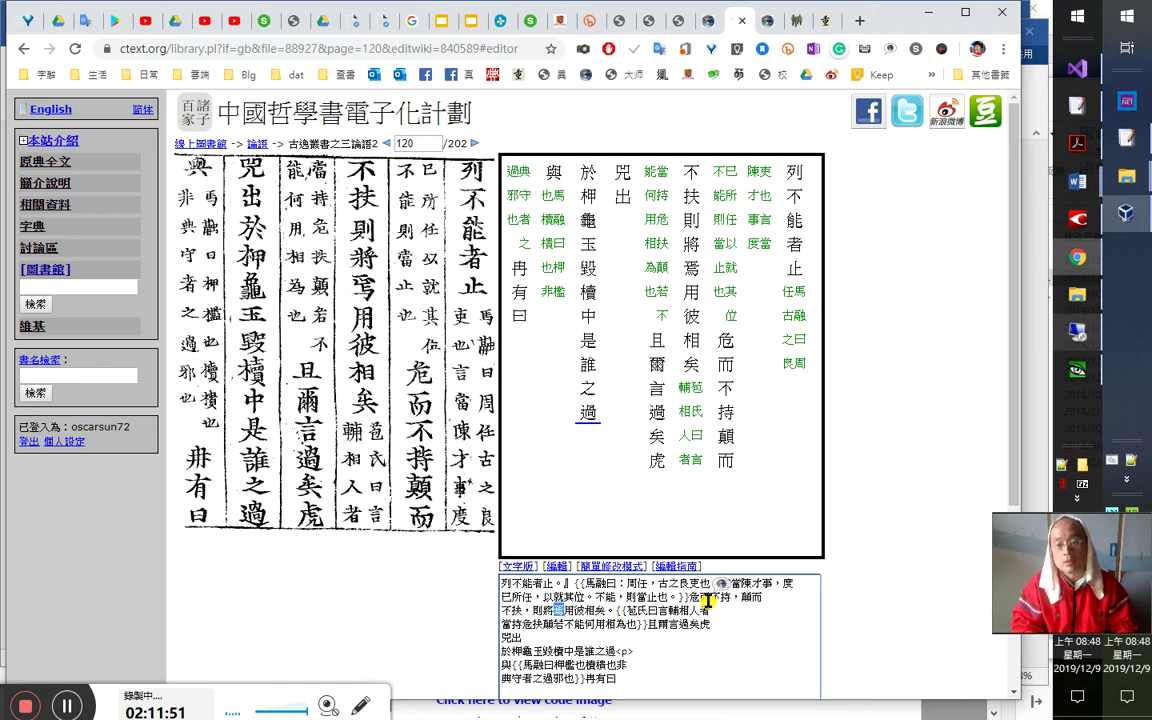
Examine the remaining wording 用彼相矣, singling out 相矣 and 彼
{"action": "key", "text": "Right"}
{"action": "key", "text": "shift+Right"}
{"action": "key", "text": "Left"}
{"action": "key", "text": "Right"}
{"action": "key", "text": "shift+Right"}
{"action": "key", "text": "shift+Right"}
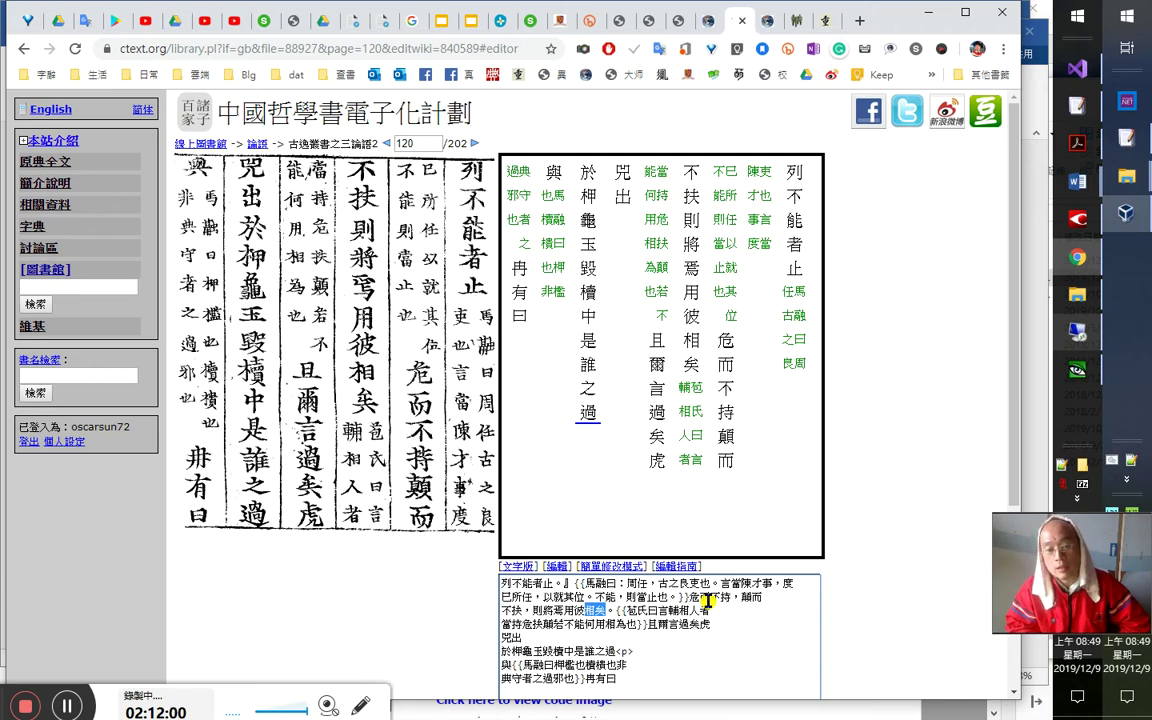
{"action": "key", "text": "Left"}
{"action": "key", "text": "shift+Left"}
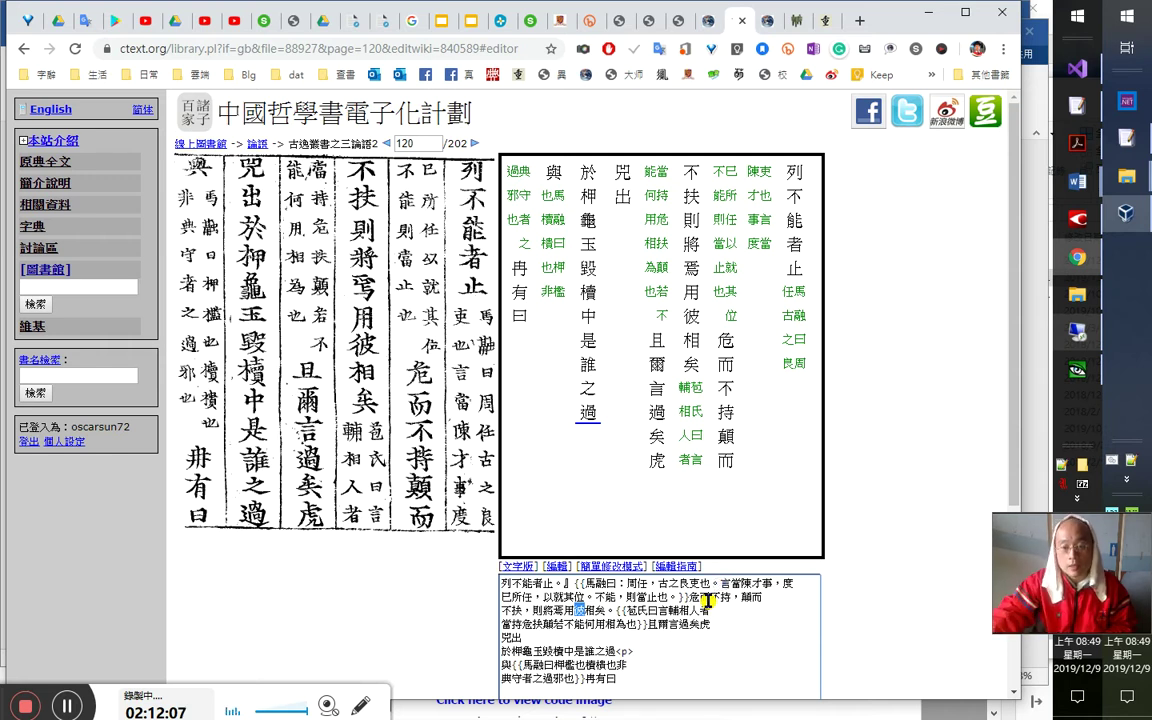
Reread from 顛而不扶 into 則將焉用彼相矣, checking 焉 against the phrase 用彼相
{"action": "left_click_drag", "start_coordinate": [741, 597], "coordinate": [527, 612]}
{"action": "left_click", "coordinate": [545, 611]}
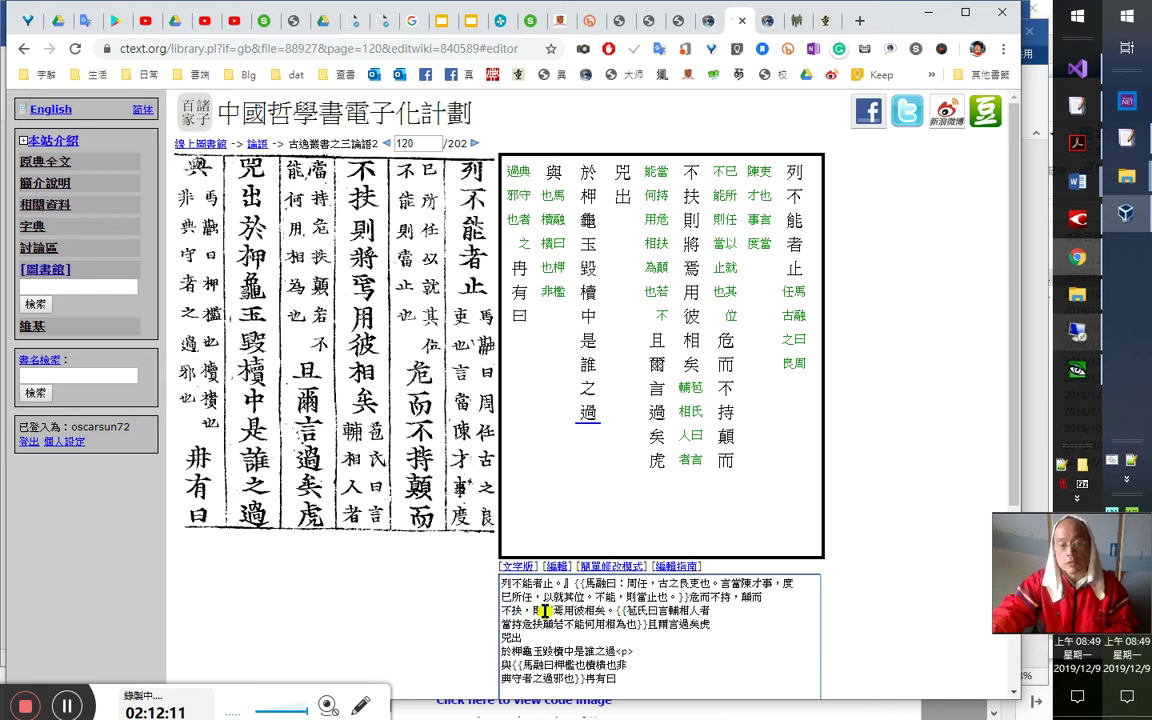
{"action": "left_click_drag", "start_coordinate": [576, 611], "coordinate": [590, 611]}
{"action": "left_click", "coordinate": [590, 611]}
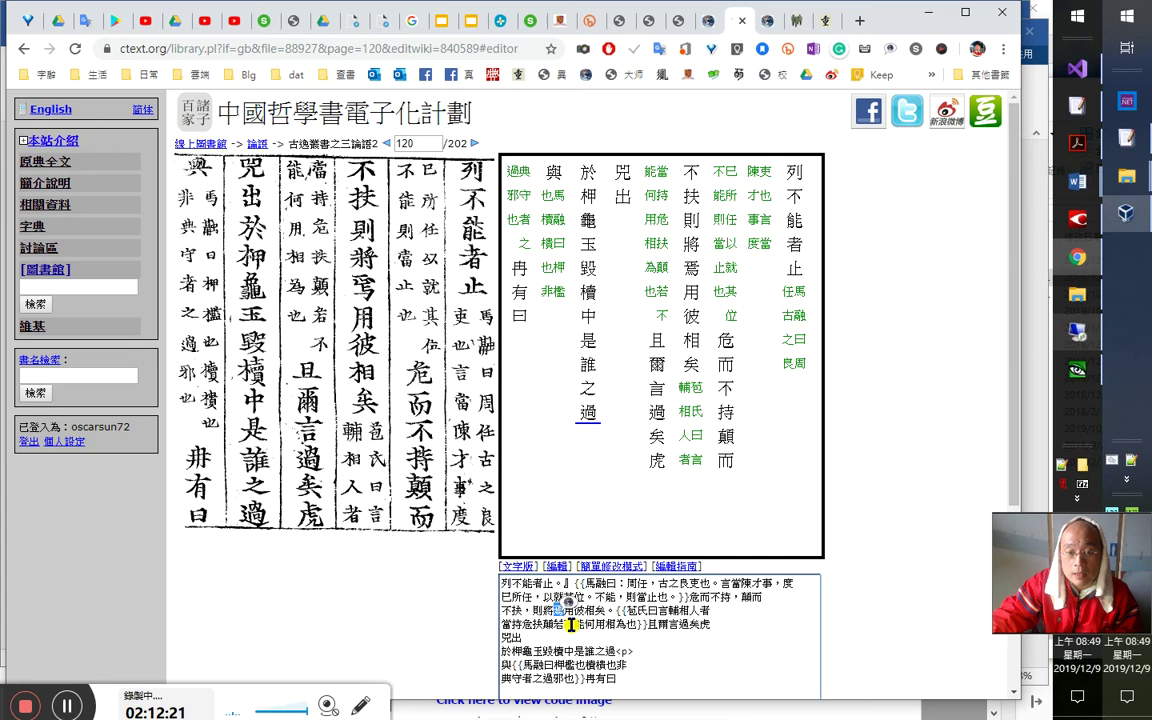
{"action": "left_click_drag", "start_coordinate": [564, 611], "coordinate": [598, 617]}
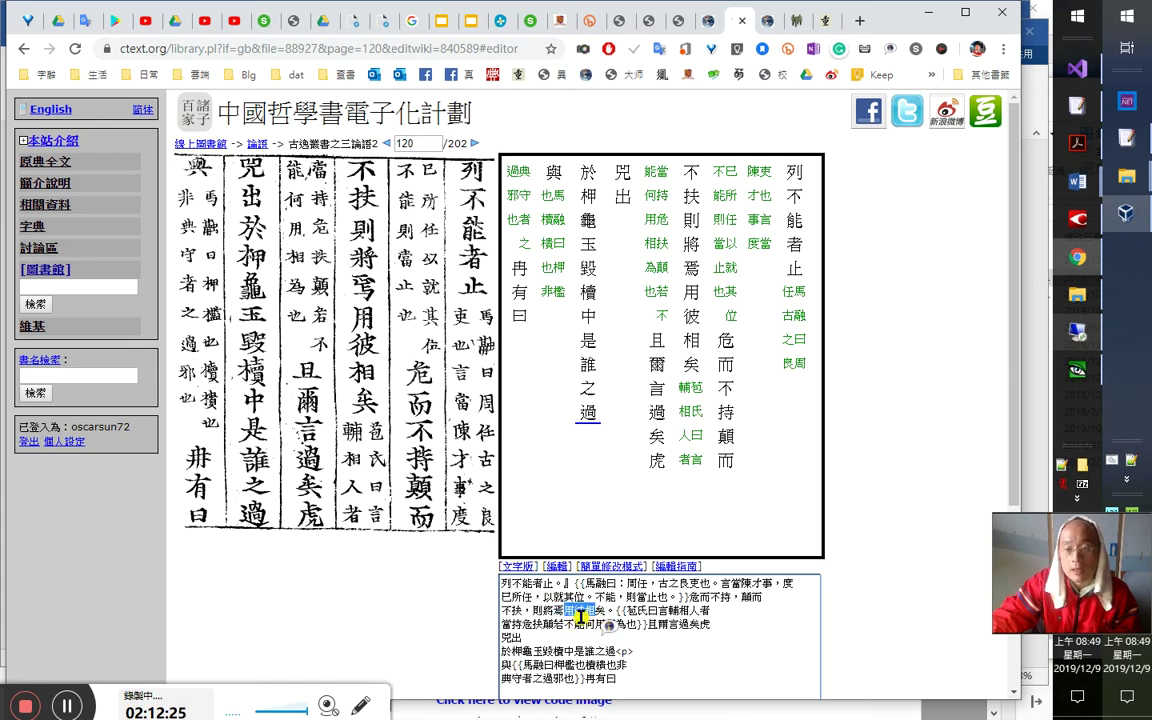
{"action": "left_click", "coordinate": [561, 609]}
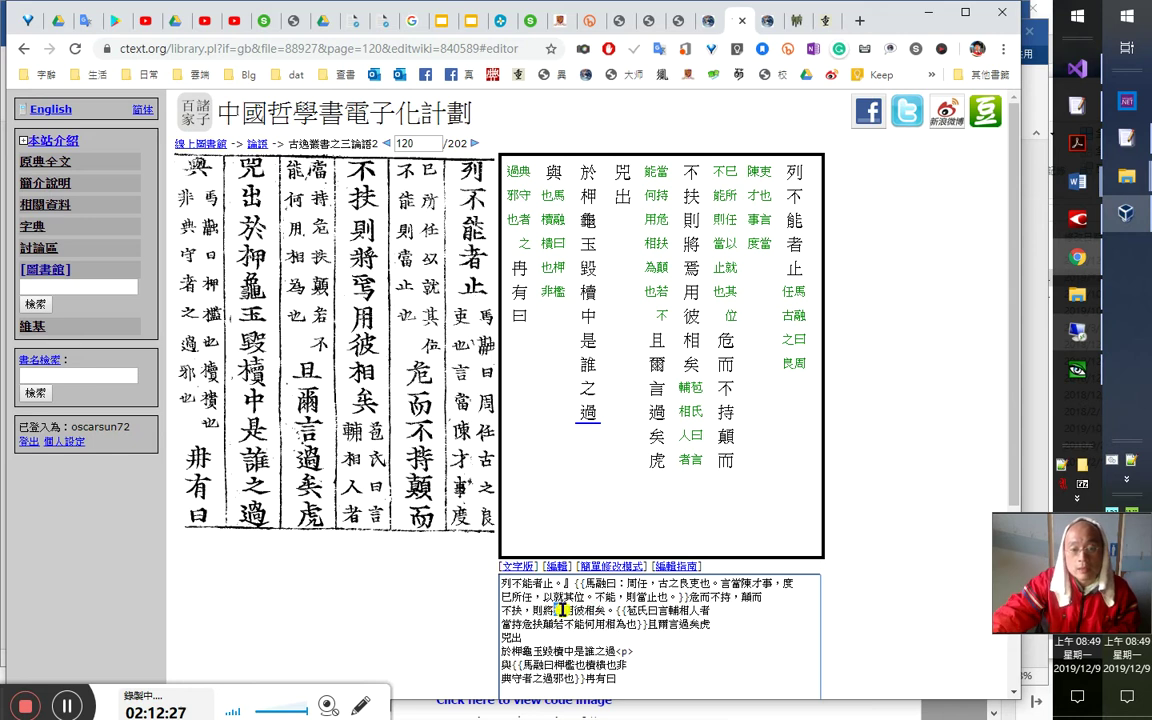
{"action": "left_click_drag", "start_coordinate": [584, 609], "coordinate": [565, 612]}
{"action": "double_click", "coordinate": [560, 612]}
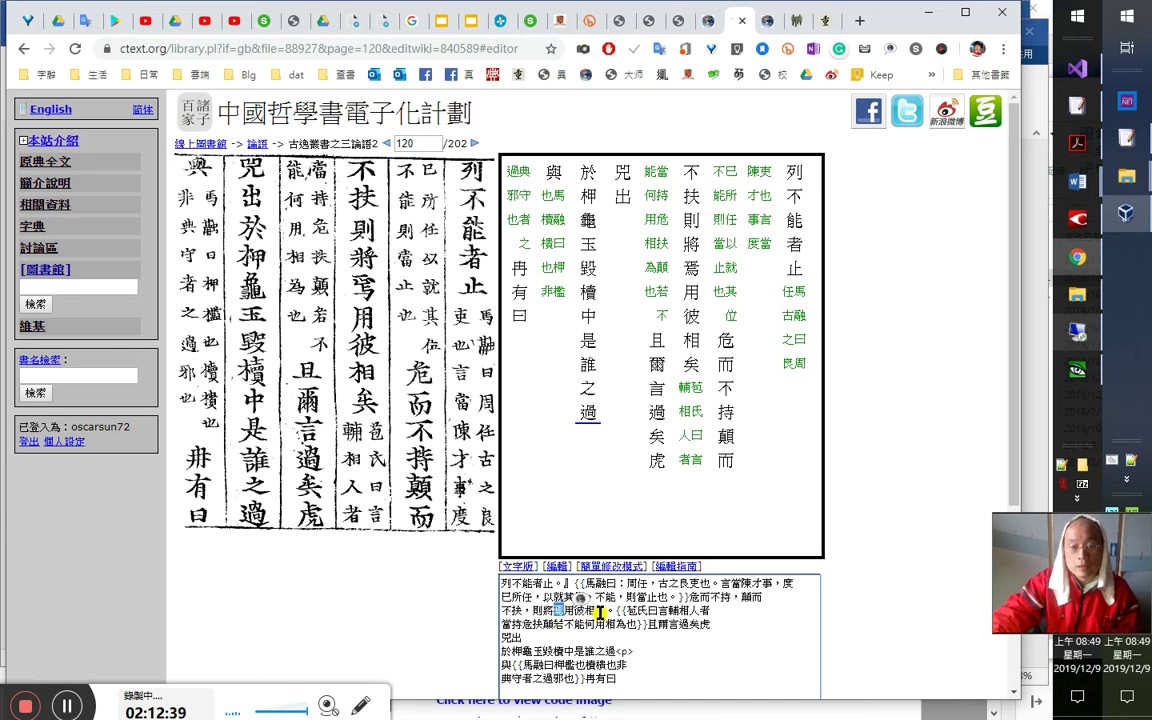
{"action": "double_click", "coordinate": [599, 610]}
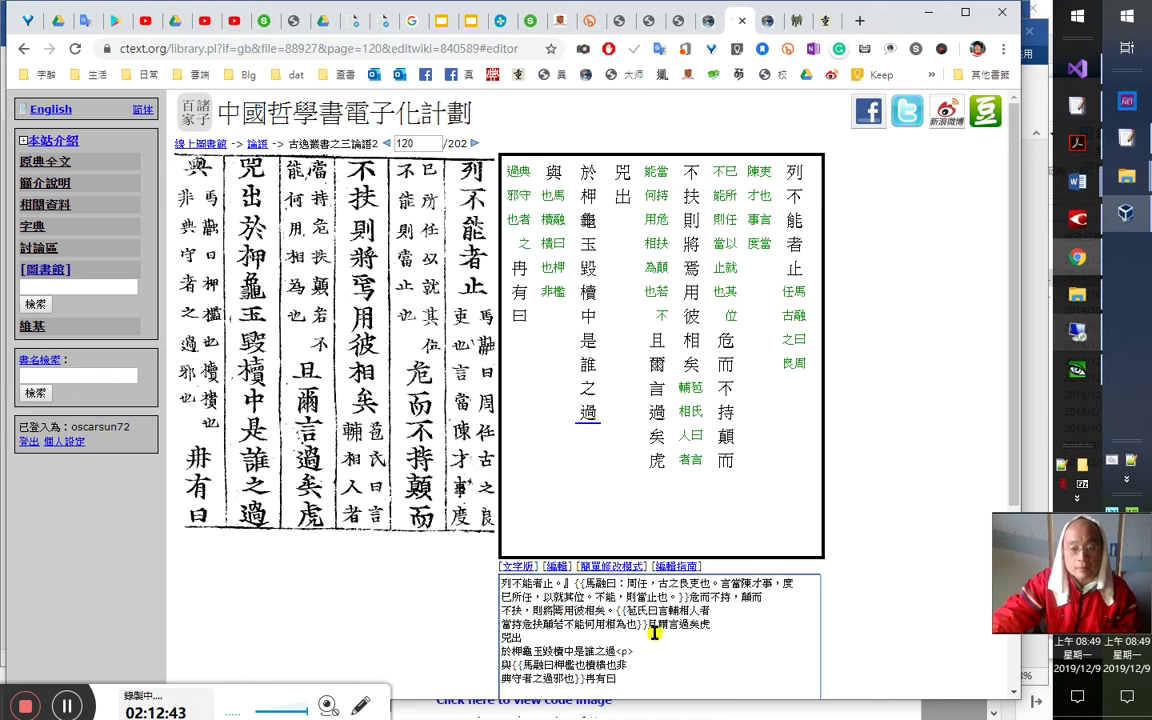
Recheck 將, 用彼相 and 焉, and read 焉用彼相 as one phrase
{"action": "double_click", "coordinate": [552, 610]}
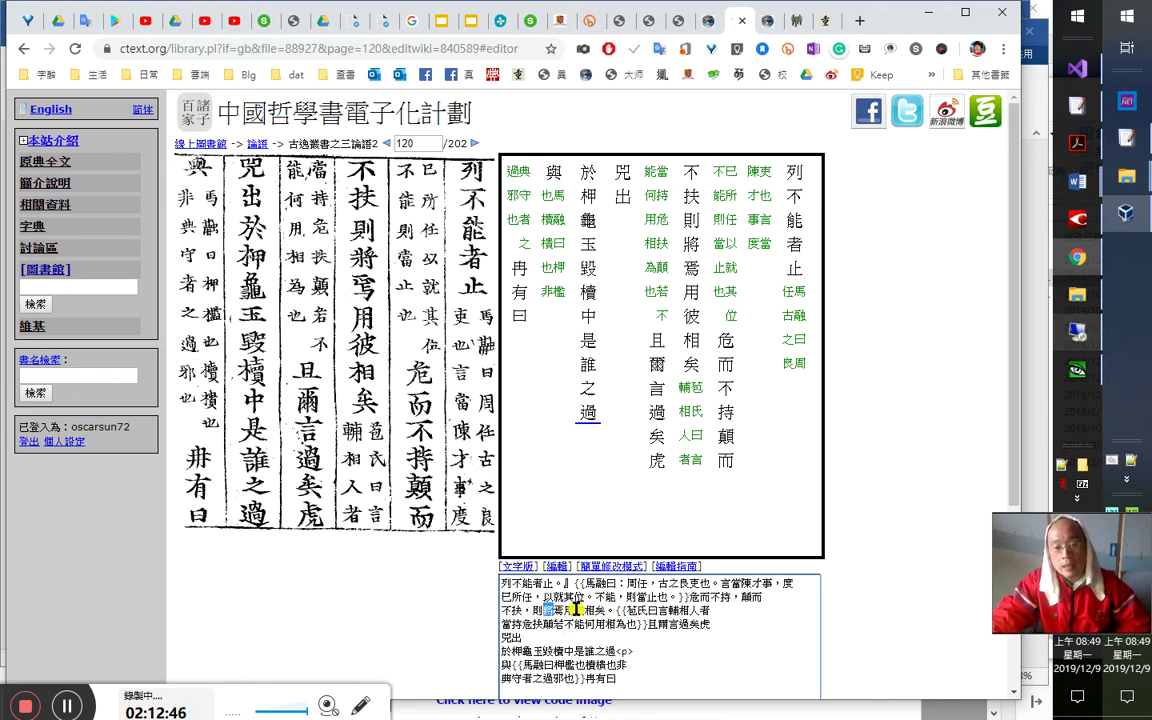
{"action": "left_click_drag", "start_coordinate": [564, 610], "coordinate": [595, 610]}
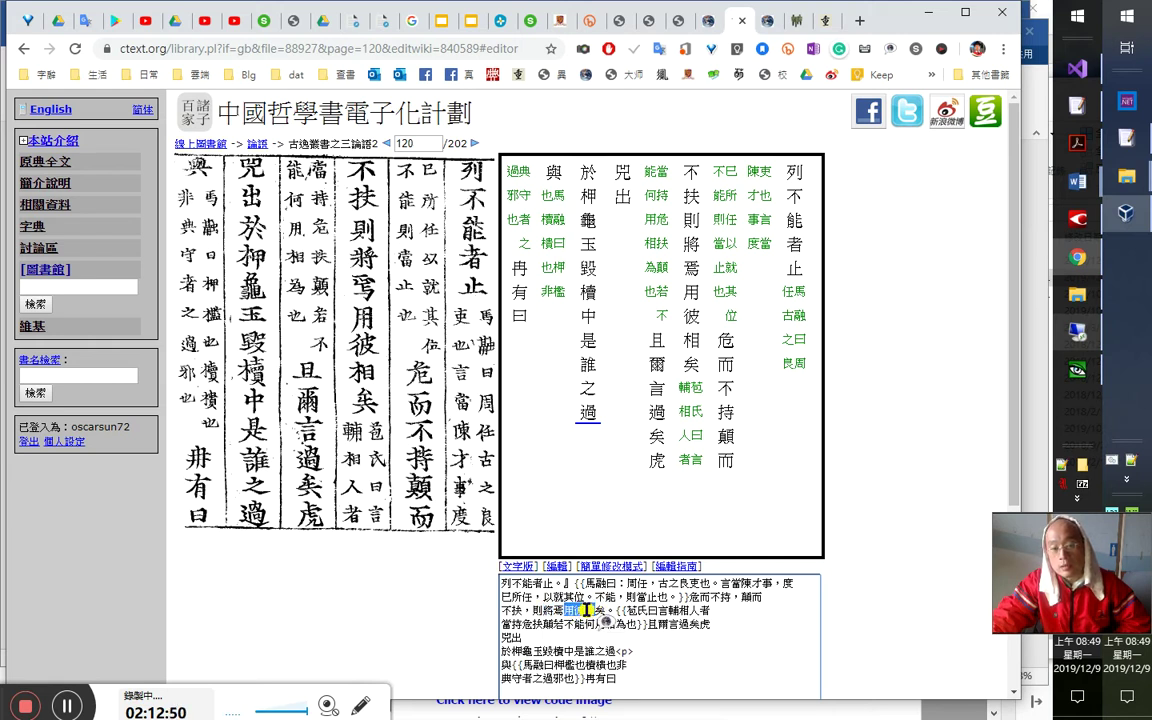
{"action": "left_click", "coordinate": [564, 610]}
{"action": "key", "text": "shift+Left"}
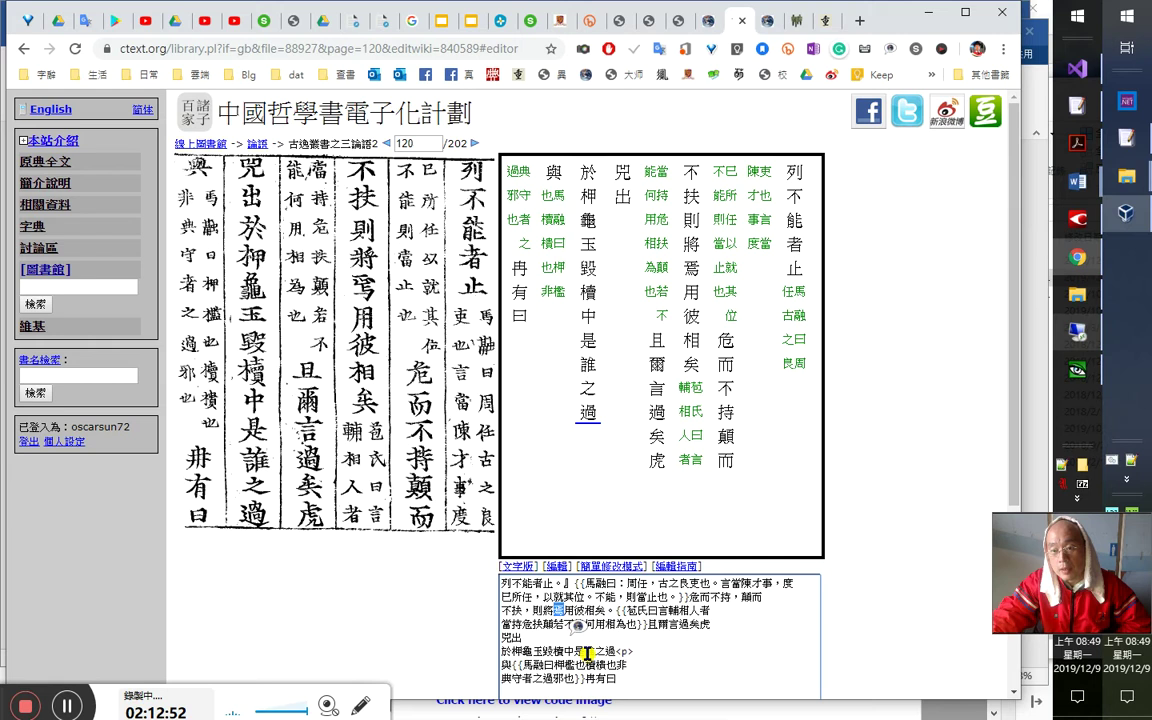
{"action": "left_click", "coordinate": [557, 611]}
{"action": "left_click", "coordinate": [621, 628]}
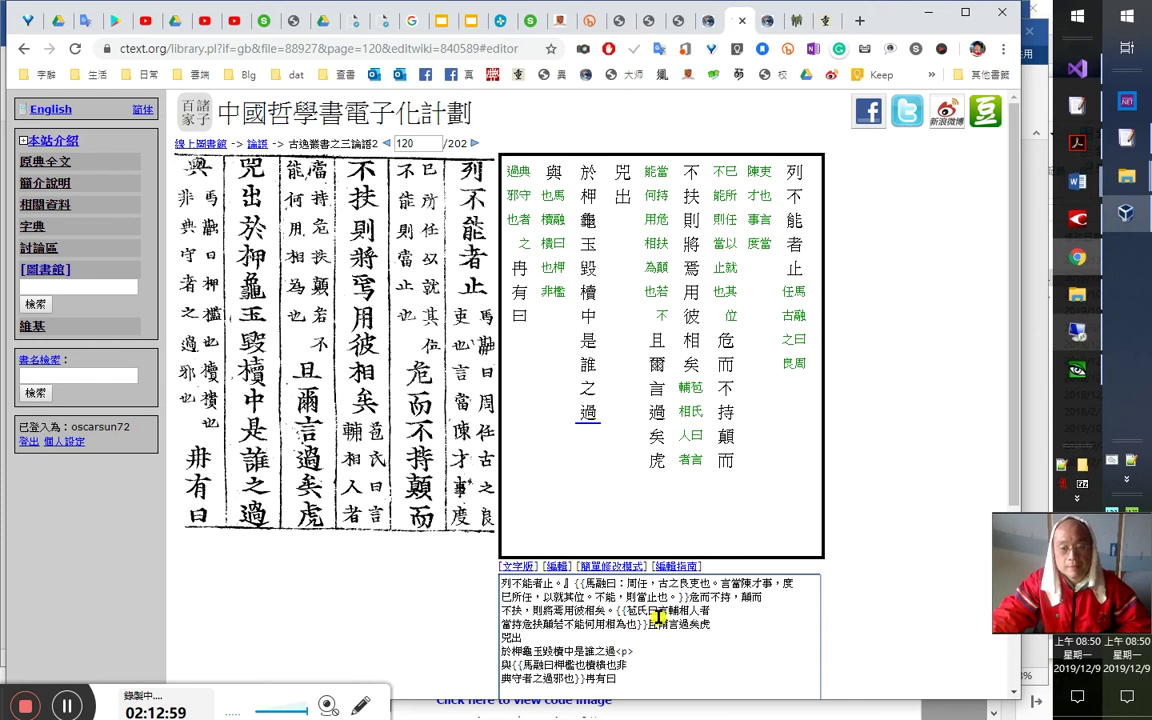
{"action": "left_click_drag", "start_coordinate": [555, 614], "coordinate": [596, 612]}
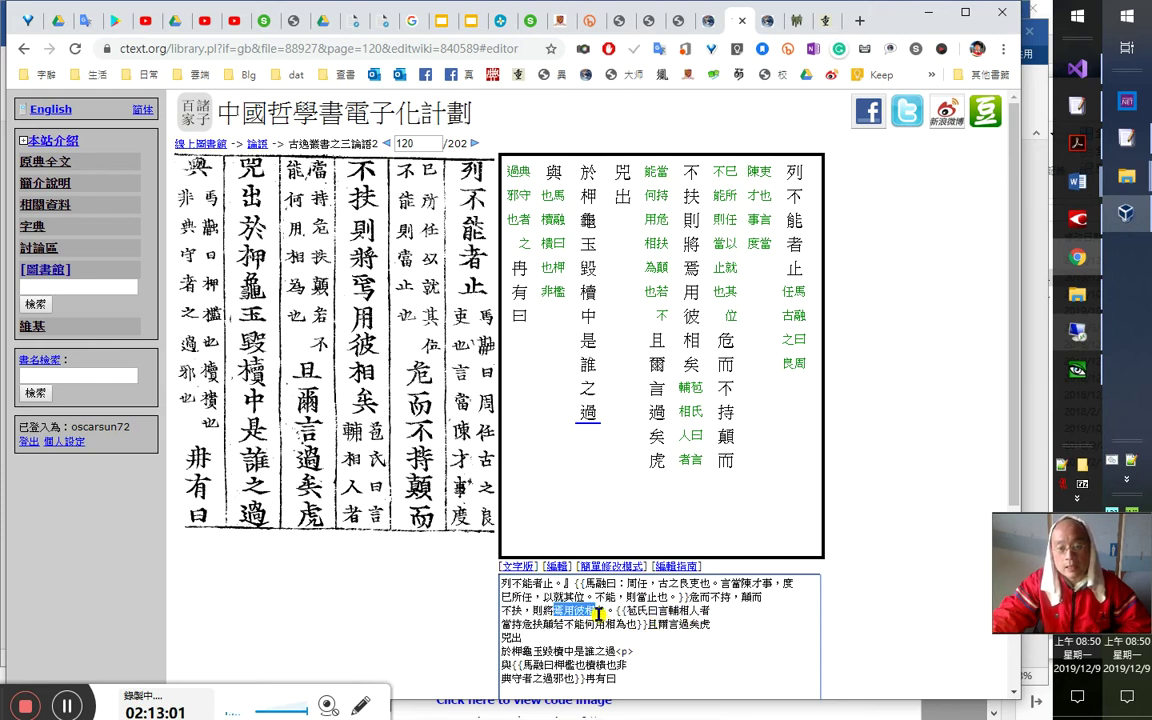
{"action": "left_click", "coordinate": [565, 610]}
{"action": "mouse_move", "coordinate": [565, 610]}
{"action": "left_mouse_down"}
{"action": "mouse_move", "coordinate": [596, 611]}
{"action": "mouse_move", "coordinate": [566, 613]}
{"action": "left_mouse_up"}
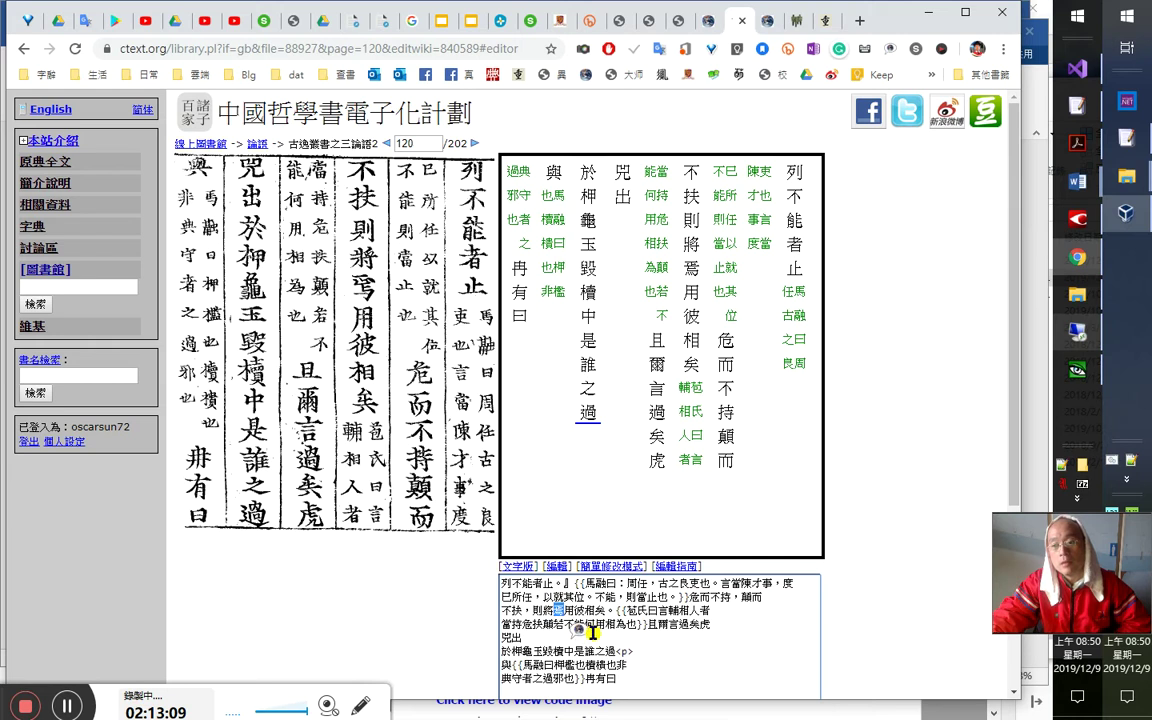
Insert a colon after 苞氏曰 in the note and check the following 言
{"action": "left_click", "coordinate": [658, 610]}
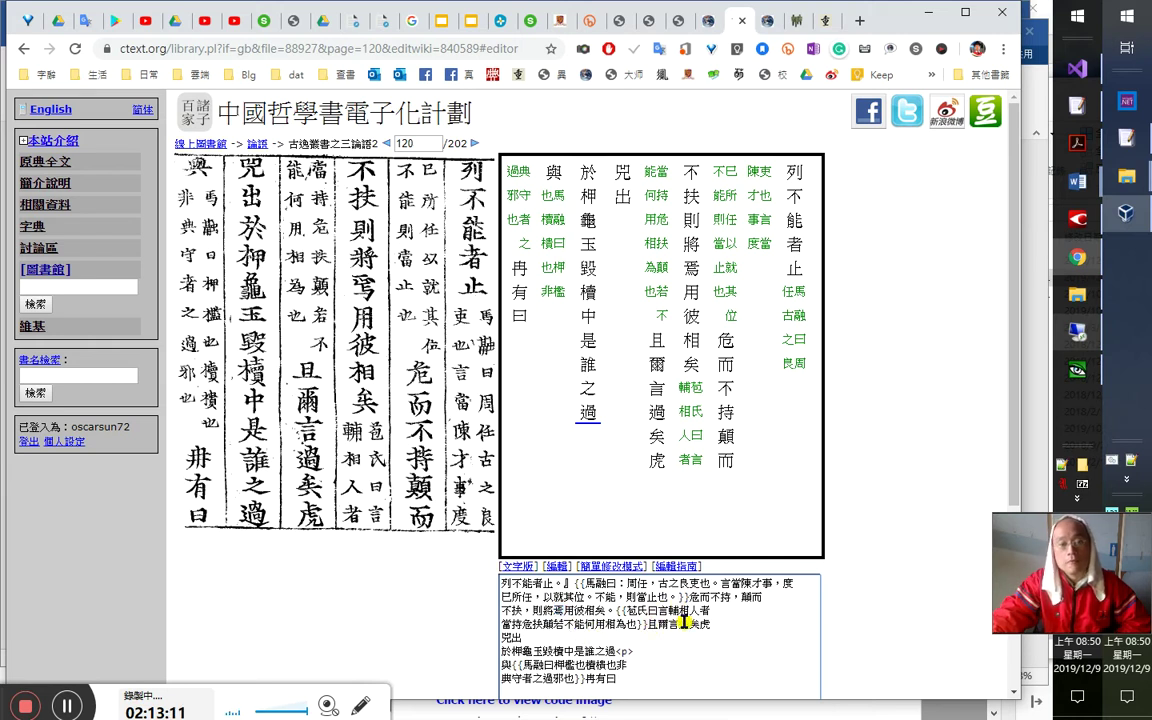
{"action": "type", "text": "："}
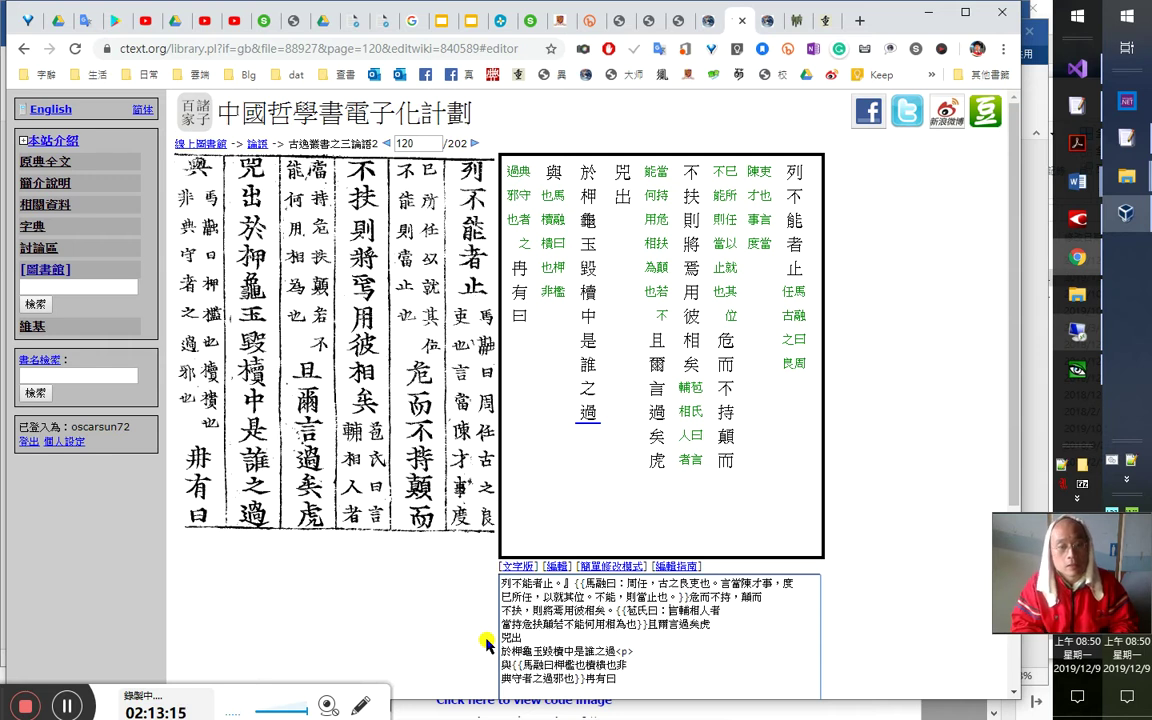
{"action": "key", "text": "shift+Left"}
{"action": "key", "text": "shift+Left"}
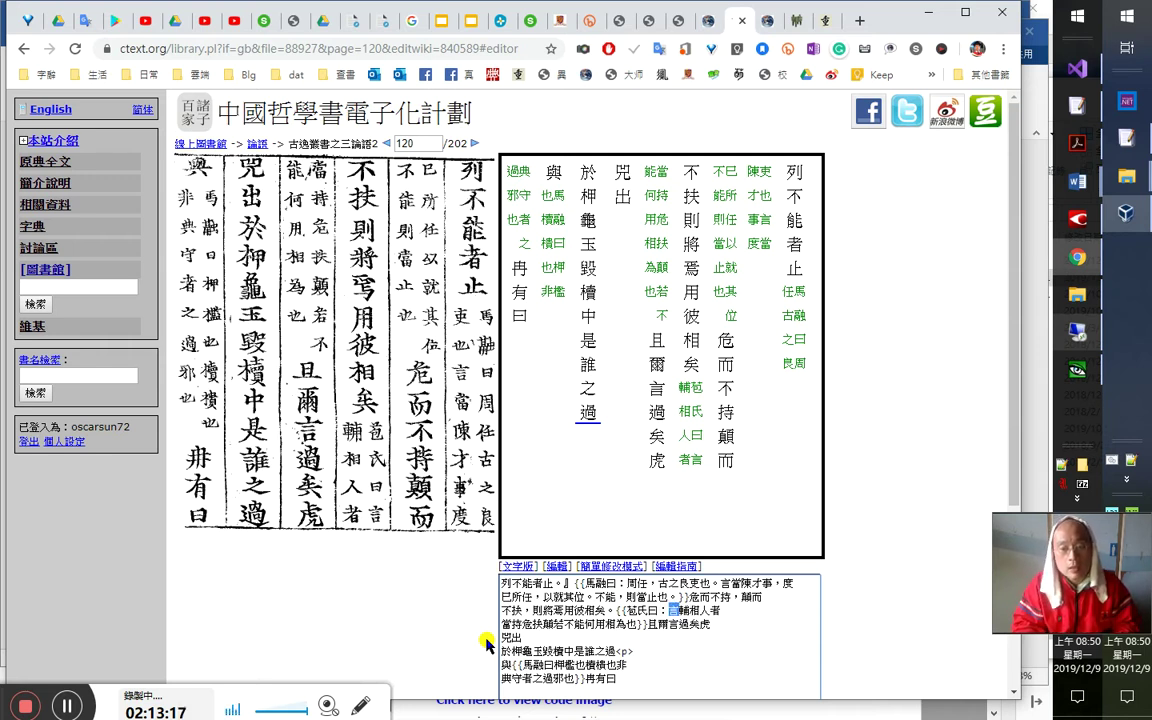
{"action": "key", "text": "Left"}
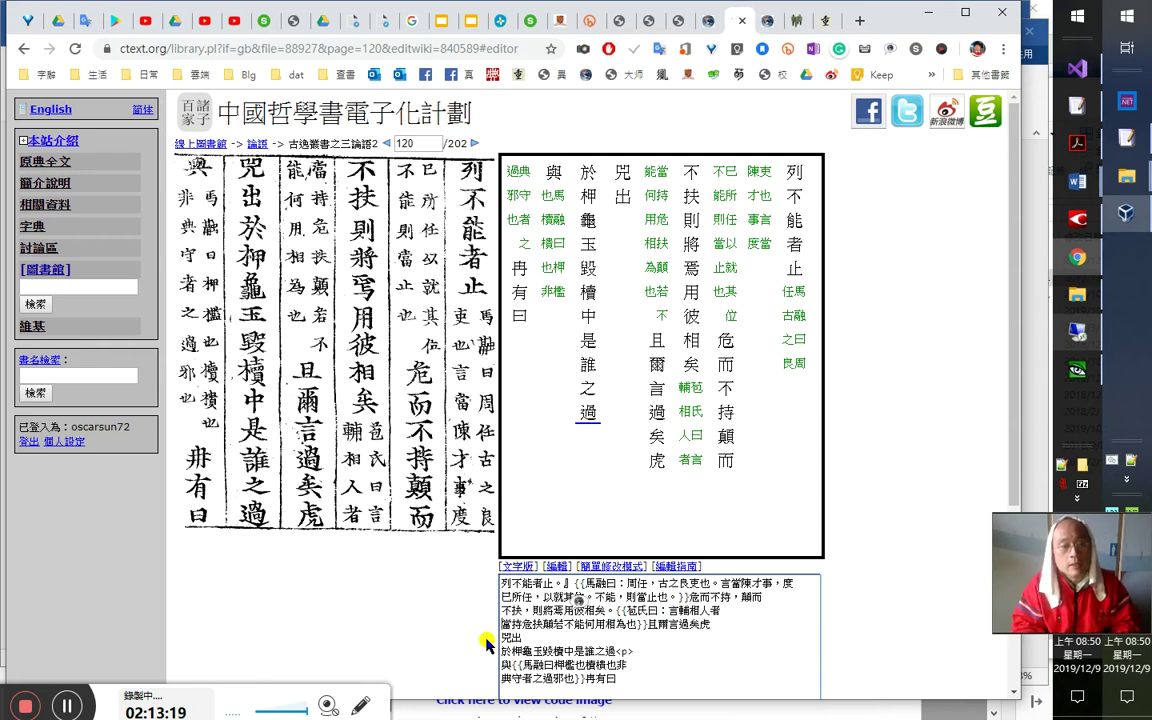
Insert a comma after 言輔相人者 in 苞氏's note
{"action": "key", "text": "Left"}
{"action": "key", "text": "Left"}
{"action": "key", "text": "Left"}
{"action": "key", "text": "Left"}
{"action": "key", "text": "Left"}
{"action": "key", "text": "Left"}
{"action": "key", "text": "shift+Left"}
{"action": "key", "text": "End"}
{"action": "key", "text": "shift+Left"}
{"action": "key", "text": "Right"}
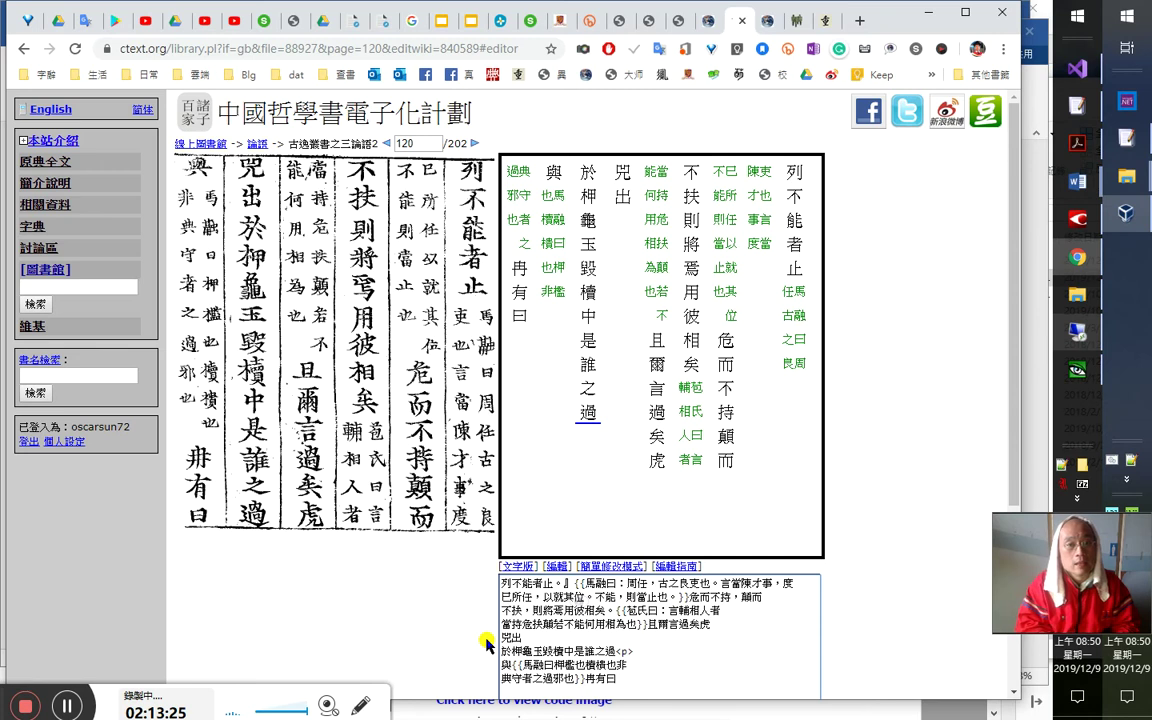
{"action": "type", "text": "，"}
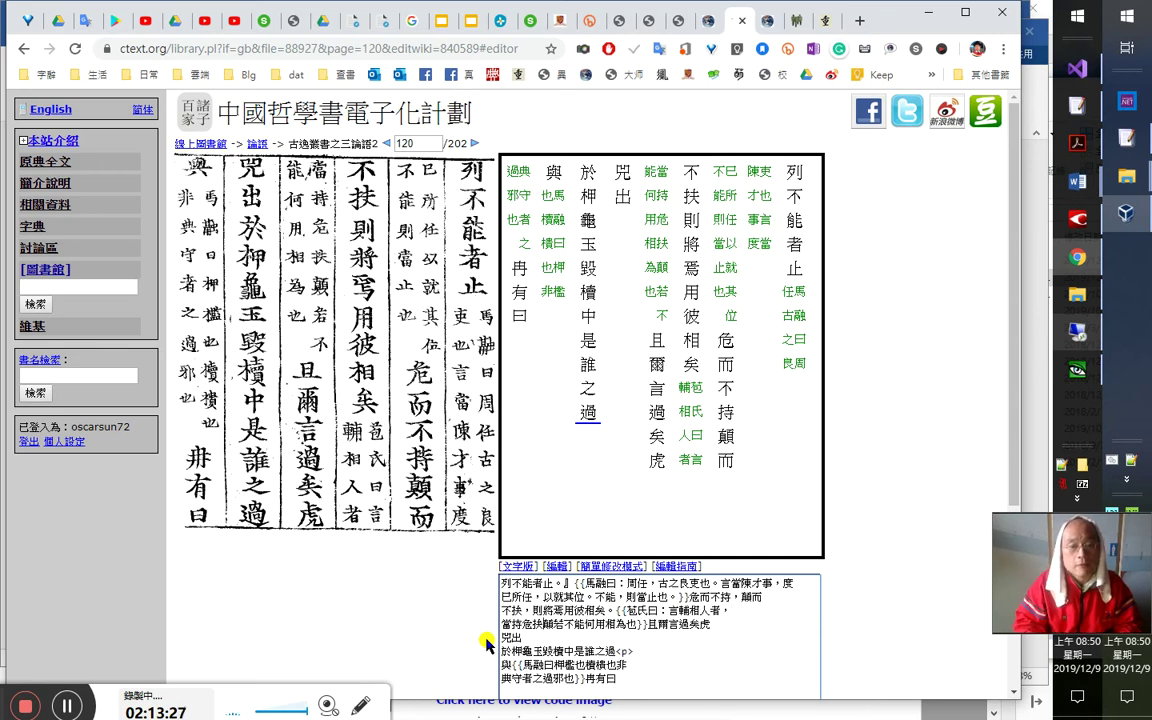
Read 當持危扶顛 in 苞氏's note and insert a comma after 顛
{"action": "key", "text": "shift+Right"}
{"action": "key", "text": "shift+Right"}
{"action": "key", "text": "shift+Right"}
{"action": "key", "text": "Right"}
{"action": "key", "text": "Right"}
{"action": "type", "text": "，"}
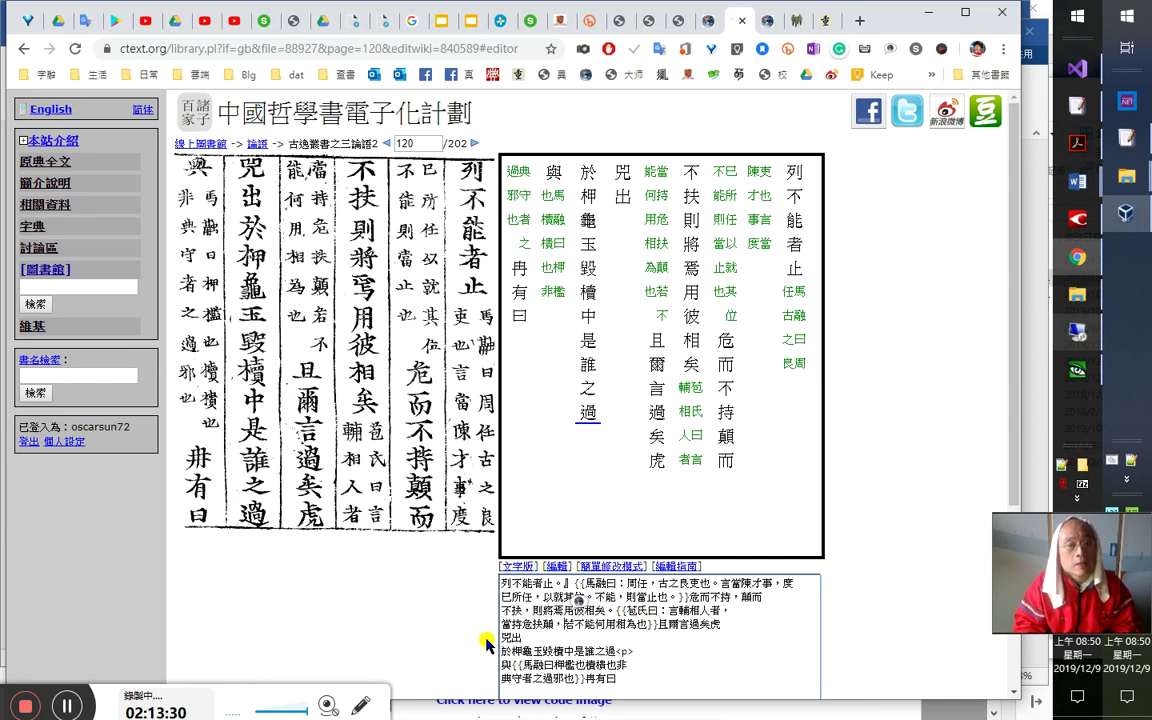
Punctuate the end of 苞氏's note with a comma after 若不能 and a full stop after 何用相為也
{"action": "key", "text": "shift+Right"}
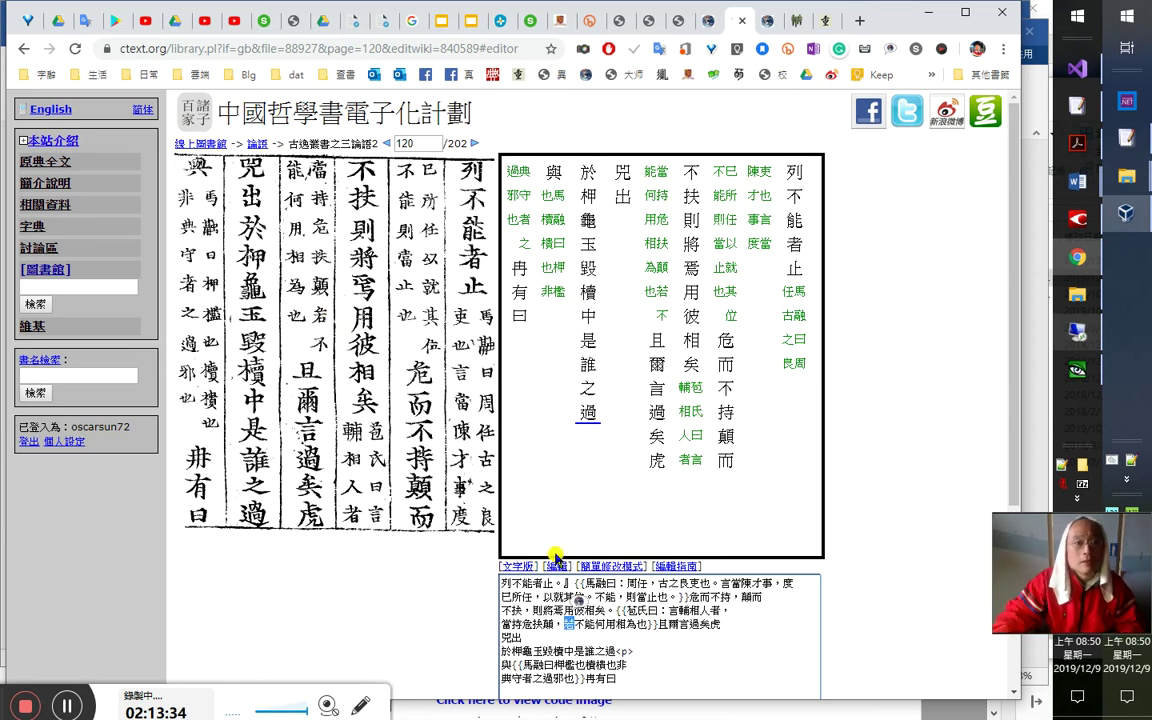
{"action": "key", "text": "Right"}
{"action": "key", "text": "Right"}
{"action": "key", "text": "Right"}
{"action": "key", "text": "Right"}
{"action": "key", "text": "Right"}
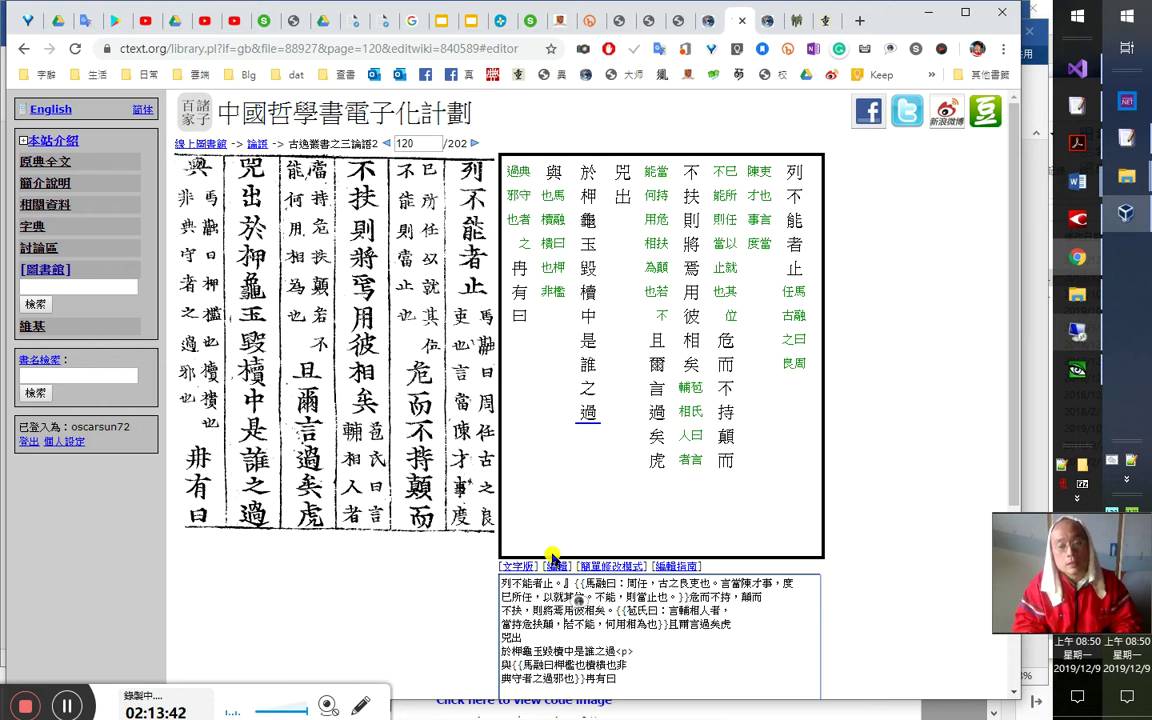
{"action": "type", "text": "。"}
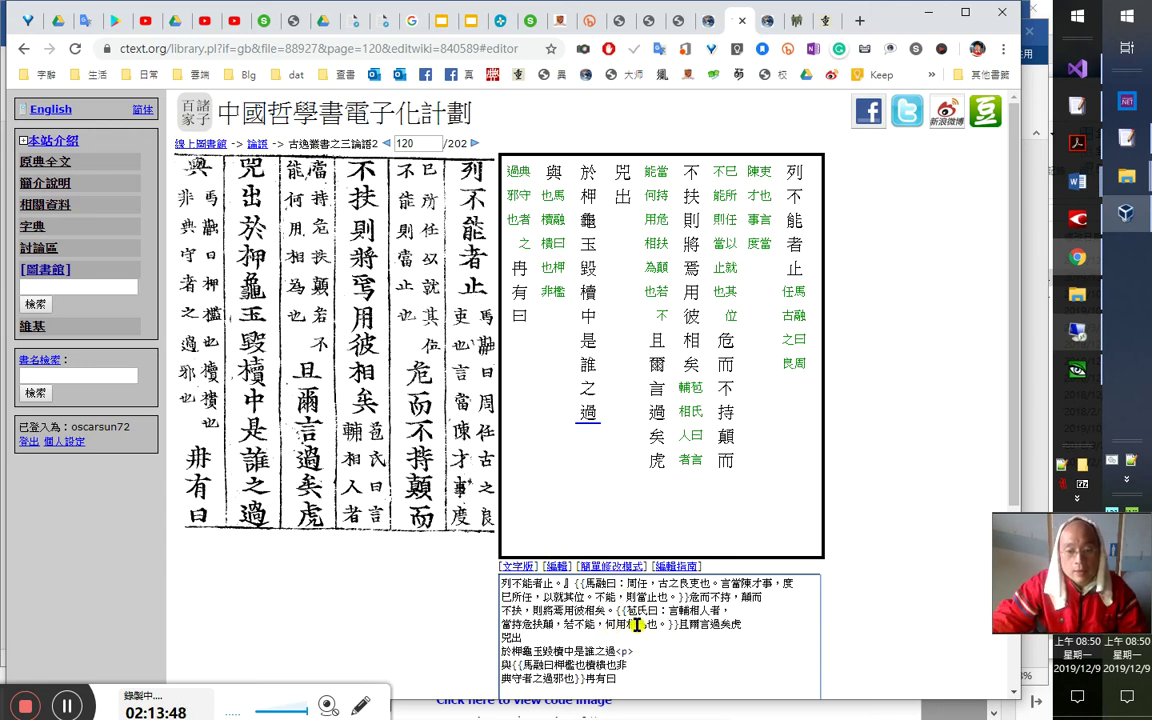
Examine the closing phrase 何用相為也 of 苞氏's note, especially 相 and 為
{"action": "left_click_drag", "start_coordinate": [626, 624], "coordinate": [639, 626]}
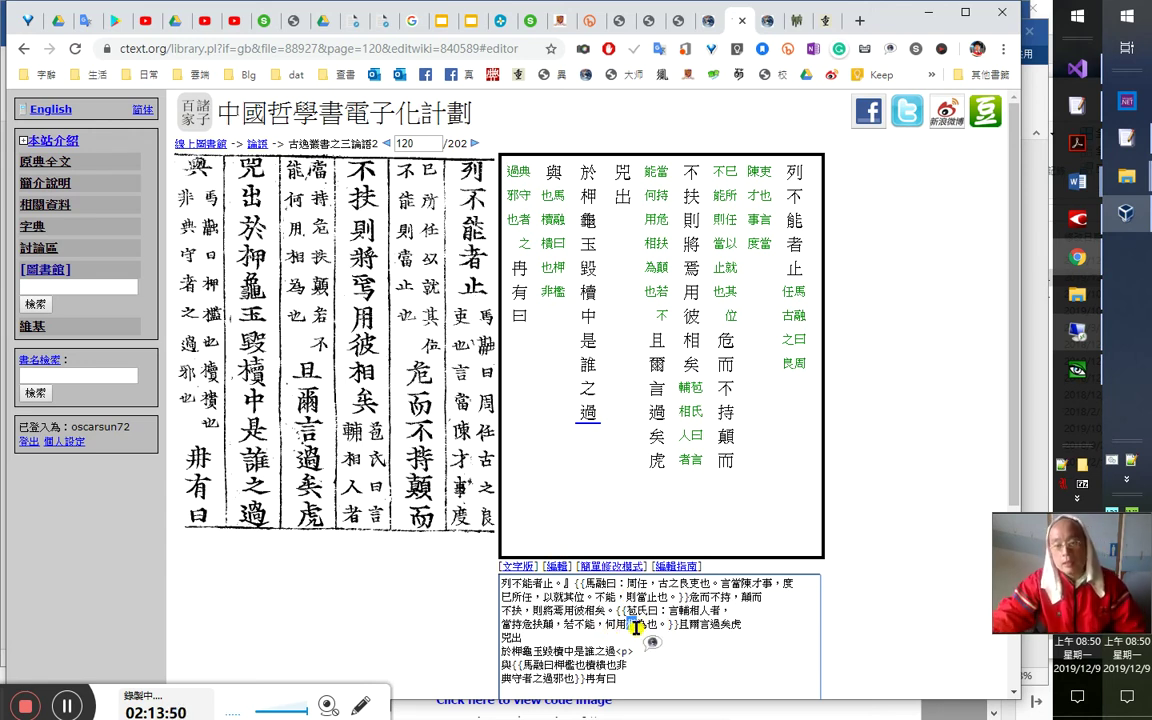
{"action": "left_click_drag", "start_coordinate": [604, 622], "coordinate": [656, 622]}
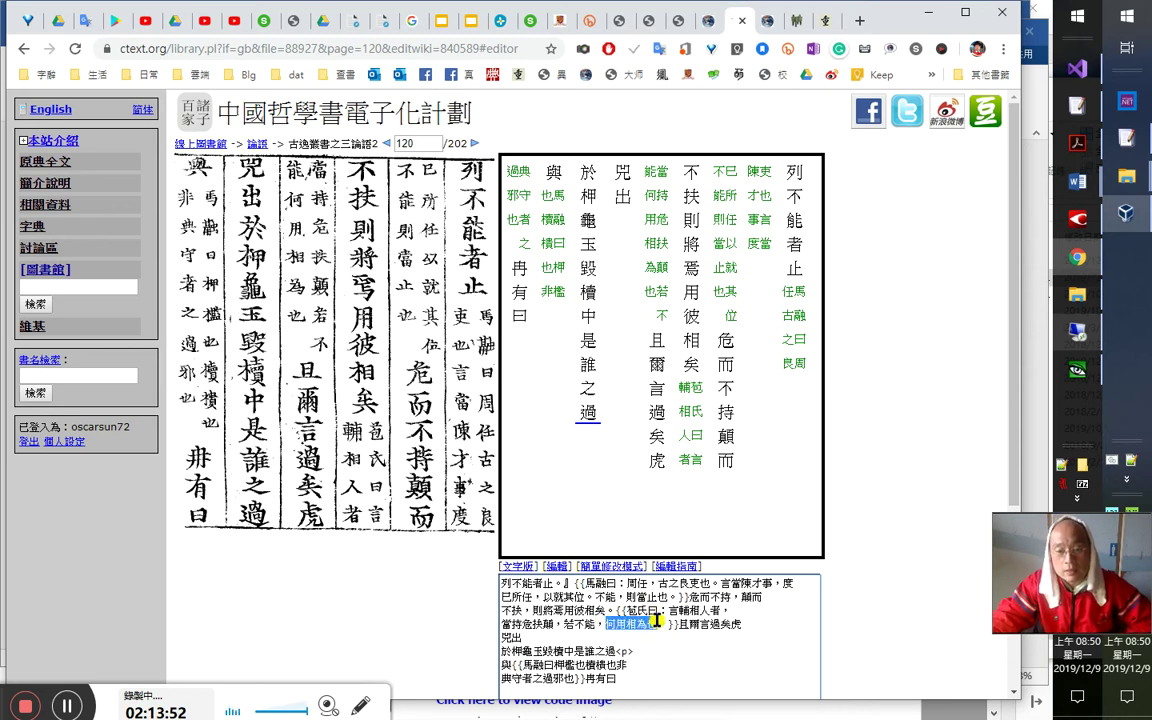
{"action": "left_click", "coordinate": [647, 633]}
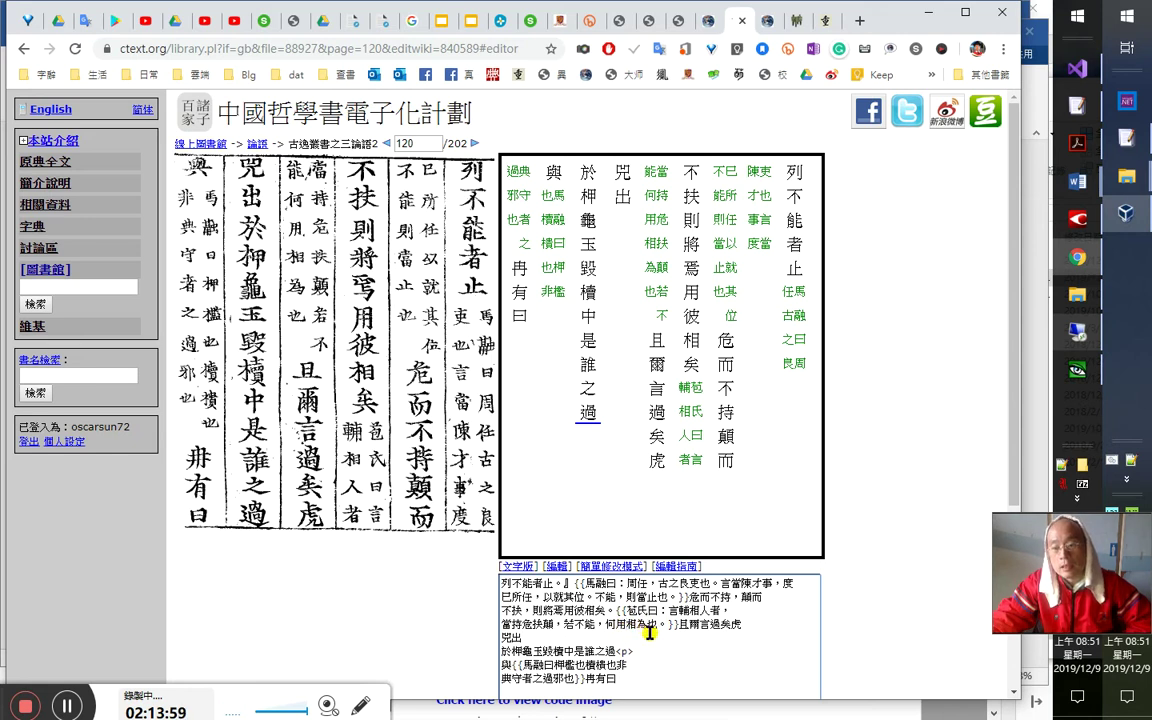
{"action": "left_click_drag", "start_coordinate": [636, 625], "coordinate": [649, 625]}
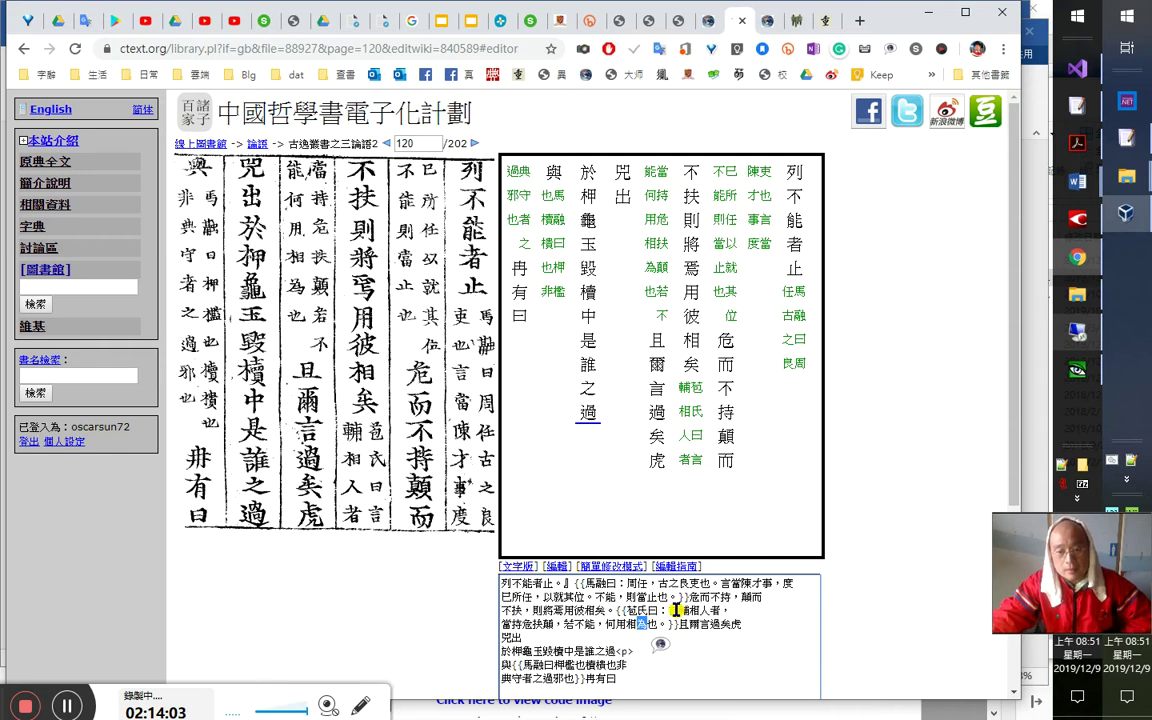
Try removing 為 from 何用相為也 in 苞氏's note, and undo the deletion
{"action": "key", "text": "BackSpace"}
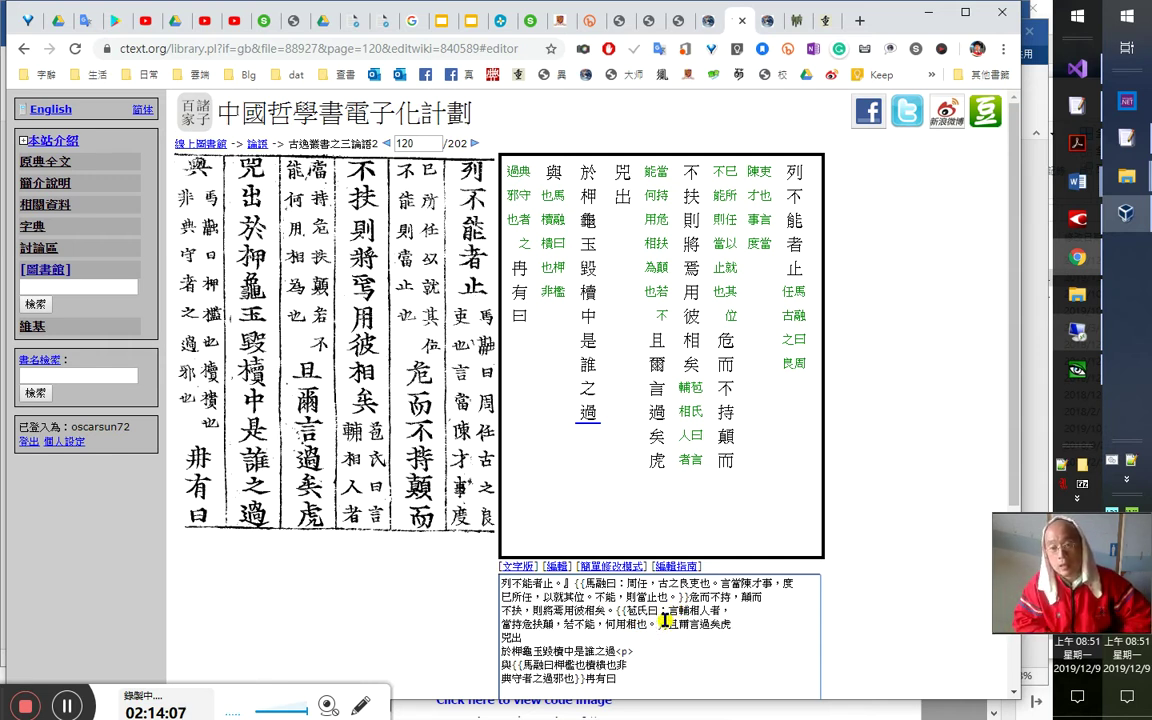
{"action": "key", "text": "ctrl+z"}
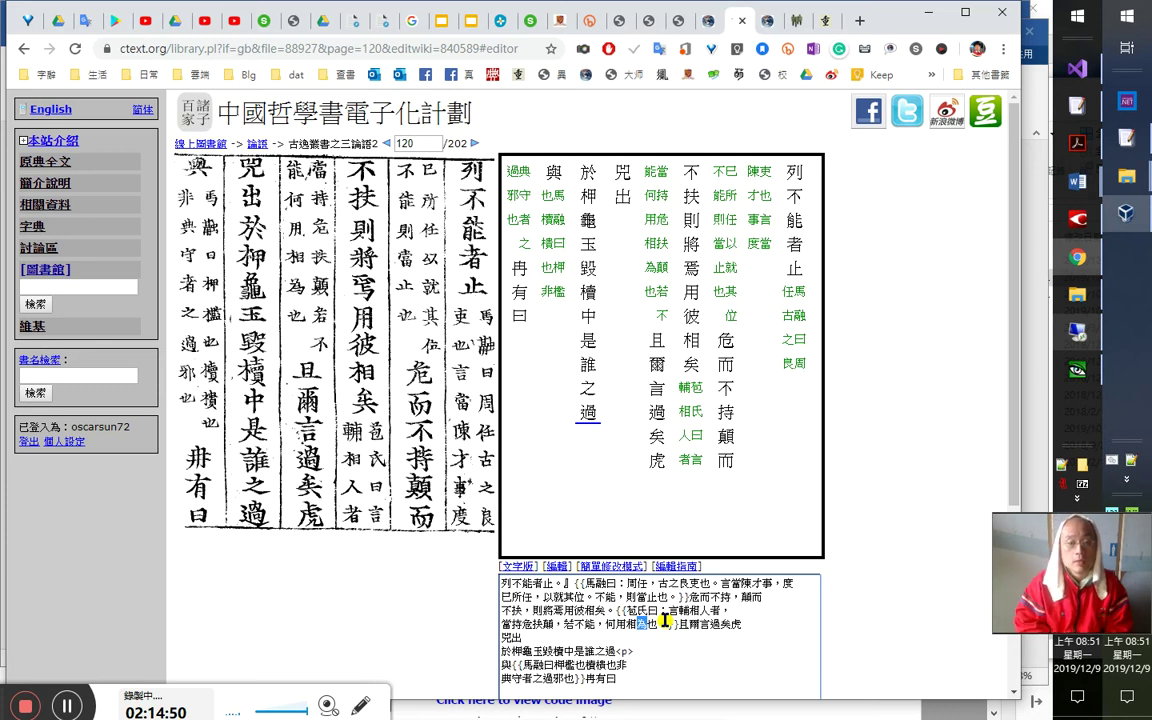
Insert a full stop after 且爾言過矣 and examine 且 and 過 in that clause
{"action": "left_click", "coordinate": [663, 621]}
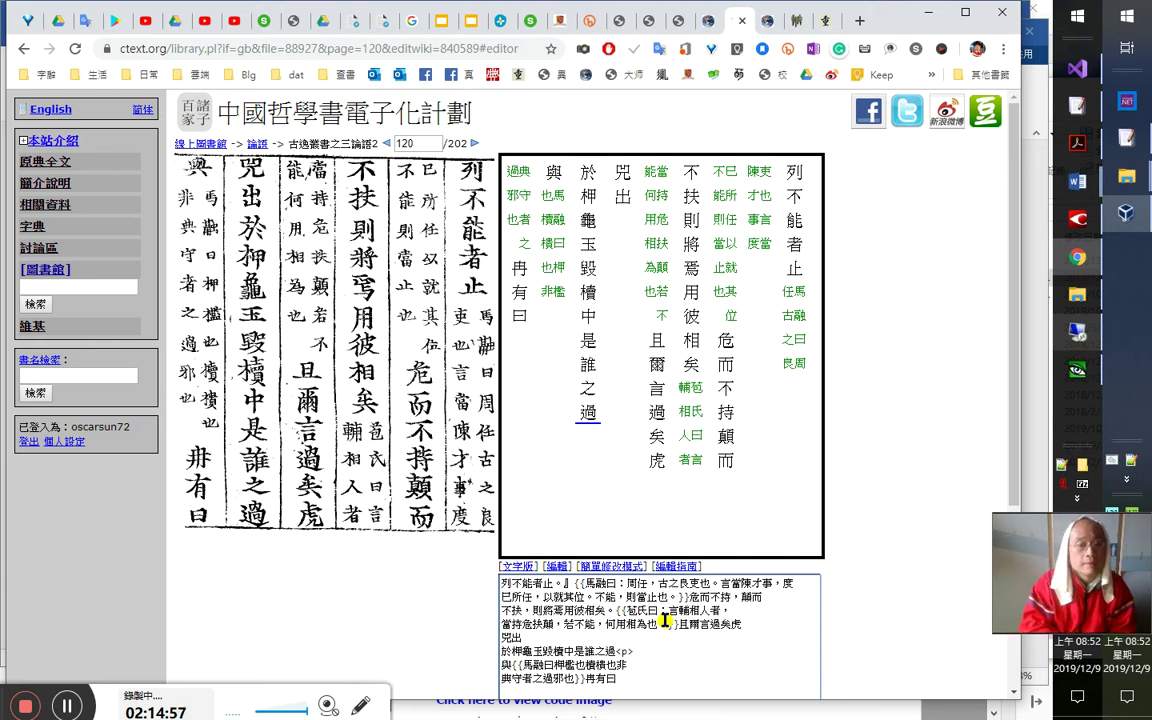
{"action": "type", "text": "。"}
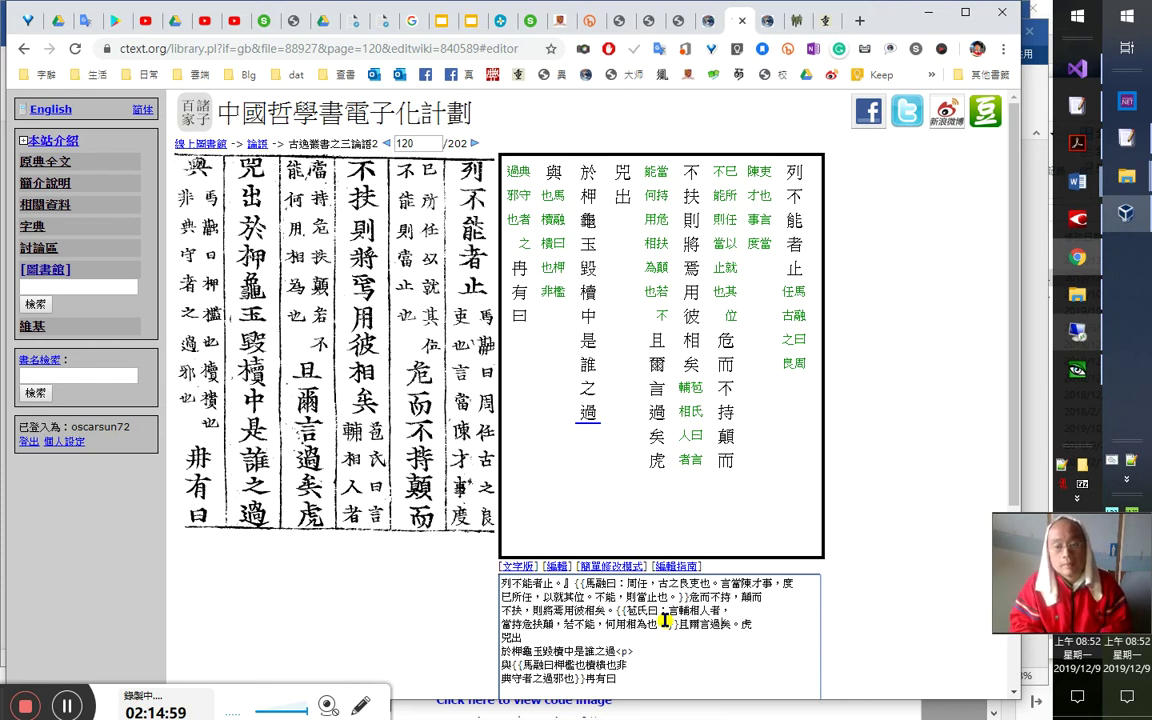
{"action": "key", "text": "shift+Right"}
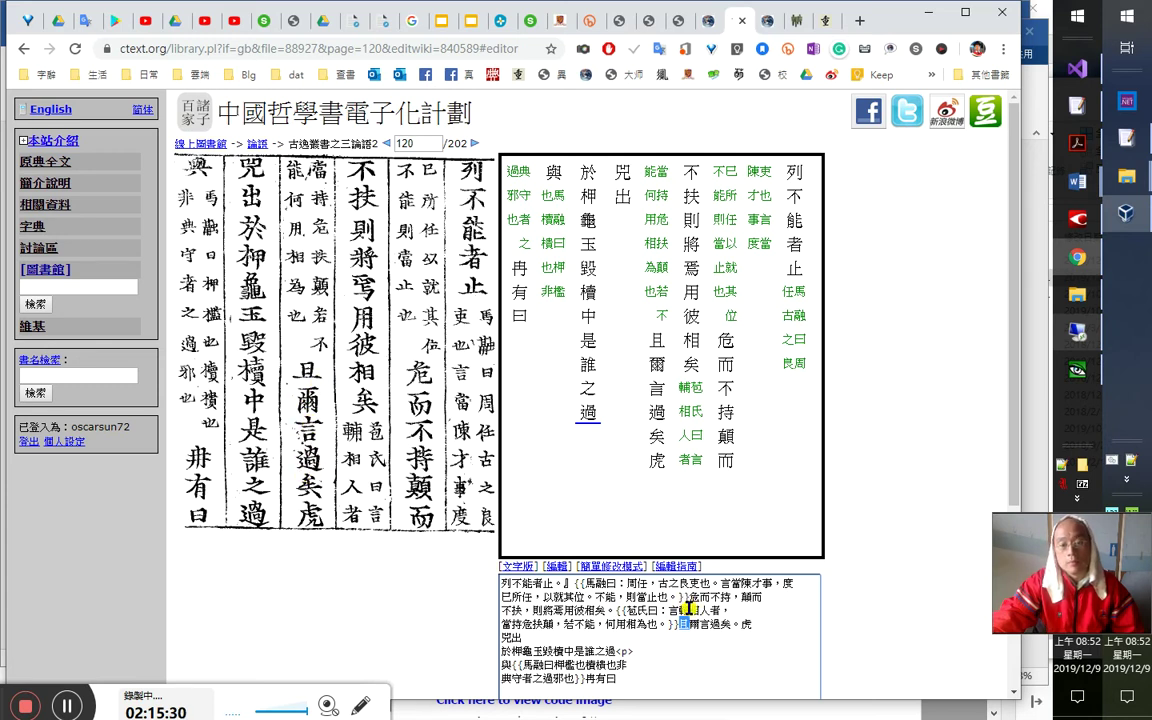
{"action": "left_click_drag", "start_coordinate": [706, 628], "coordinate": [720, 636]}
{"action": "double_click", "coordinate": [716, 625]}
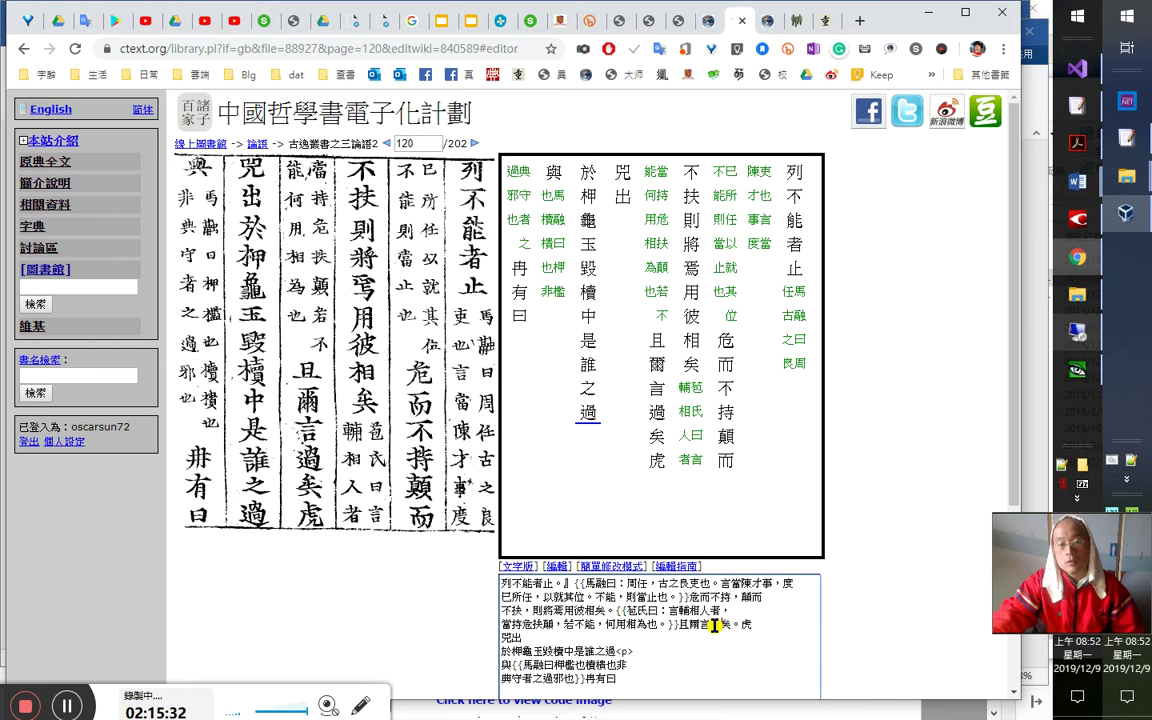
{"action": "type", "text": "矣"}
{"action": "left_click_drag", "start_coordinate": [719, 628], "coordinate": [719, 640]}
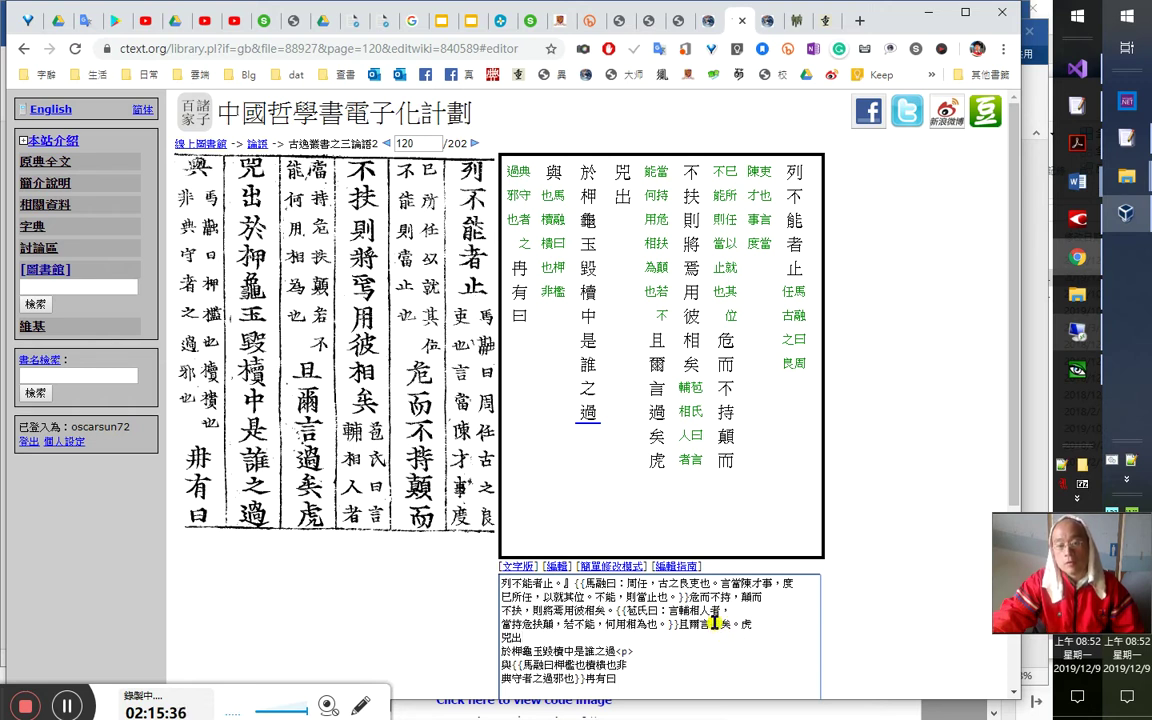
{"action": "left_click", "coordinate": [708, 624]}
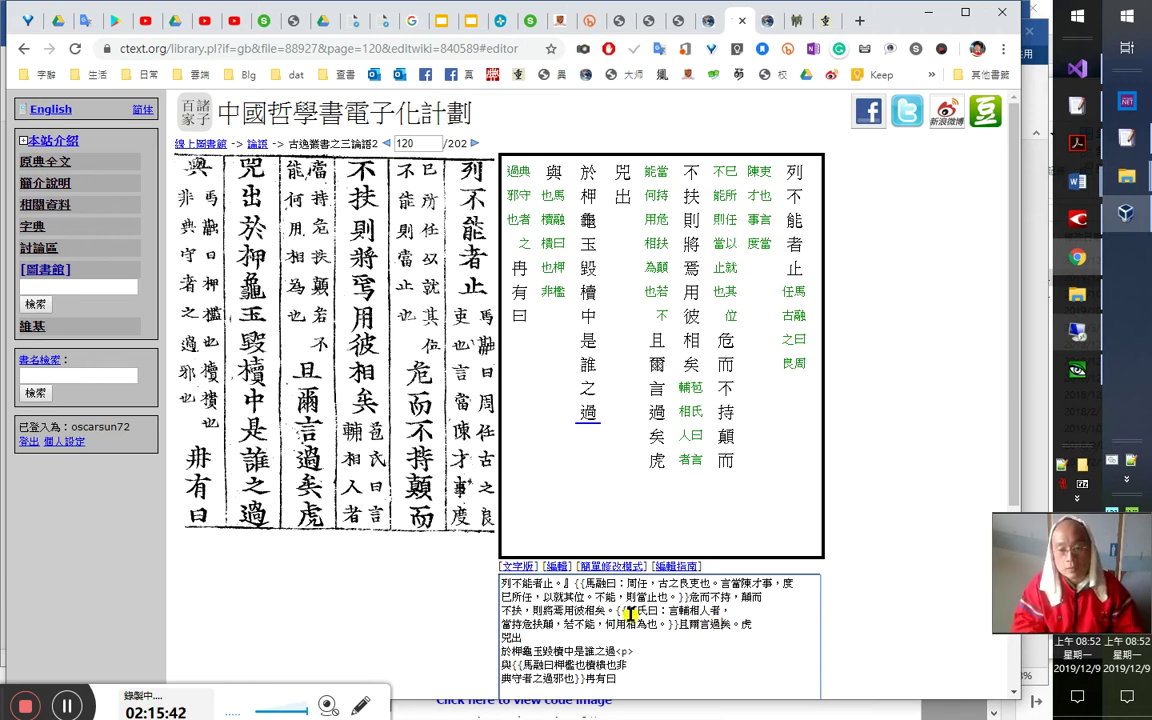
{"action": "key", "text": "shift+Right"}
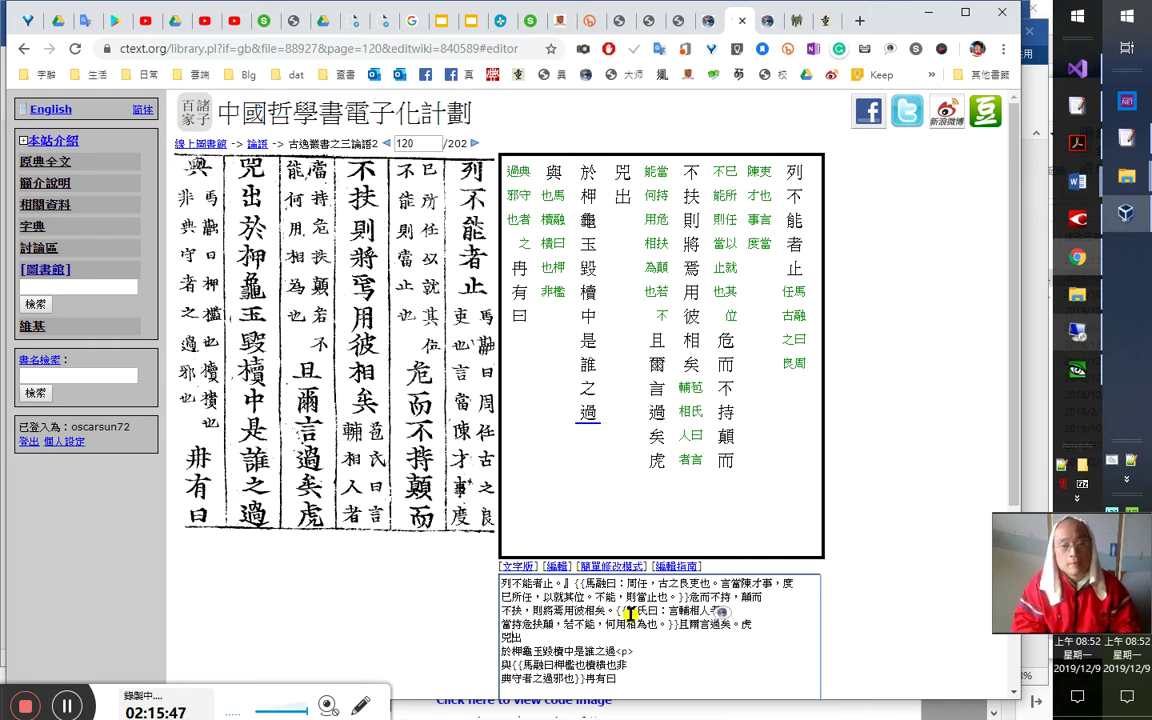
{"action": "type", "text": "，"}
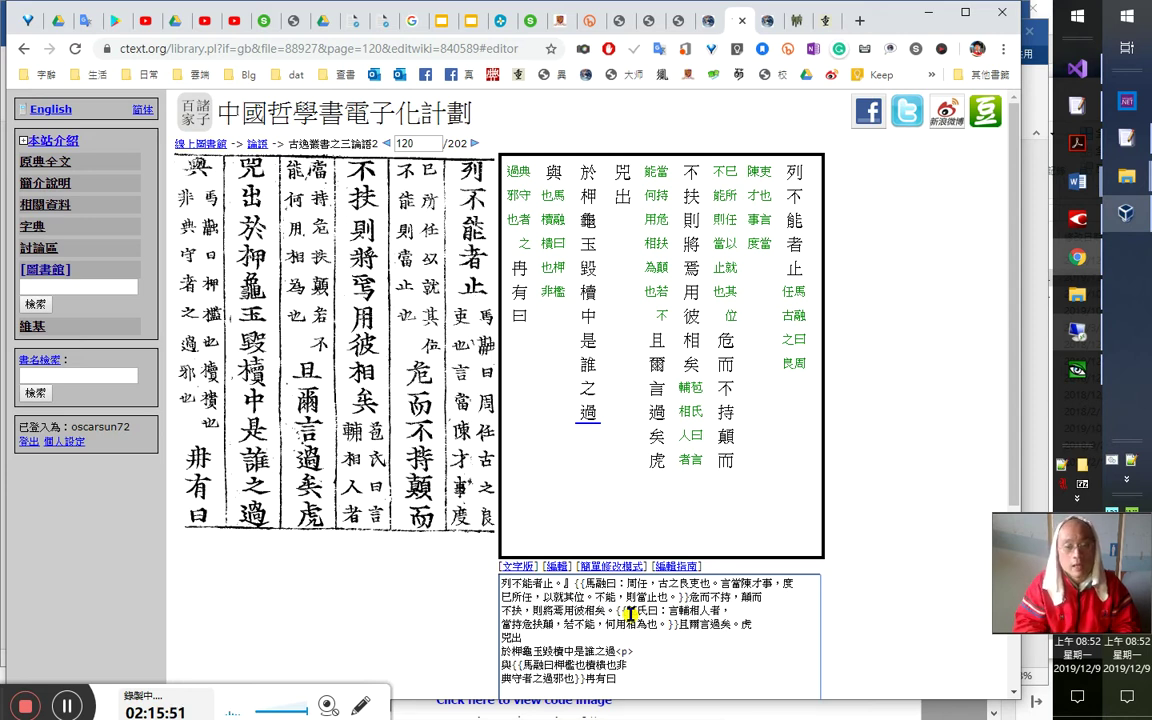
Remove the line break between 兕出 and 於柙, and insert a comma after 兕出於柙
{"action": "key", "text": "Delete"}
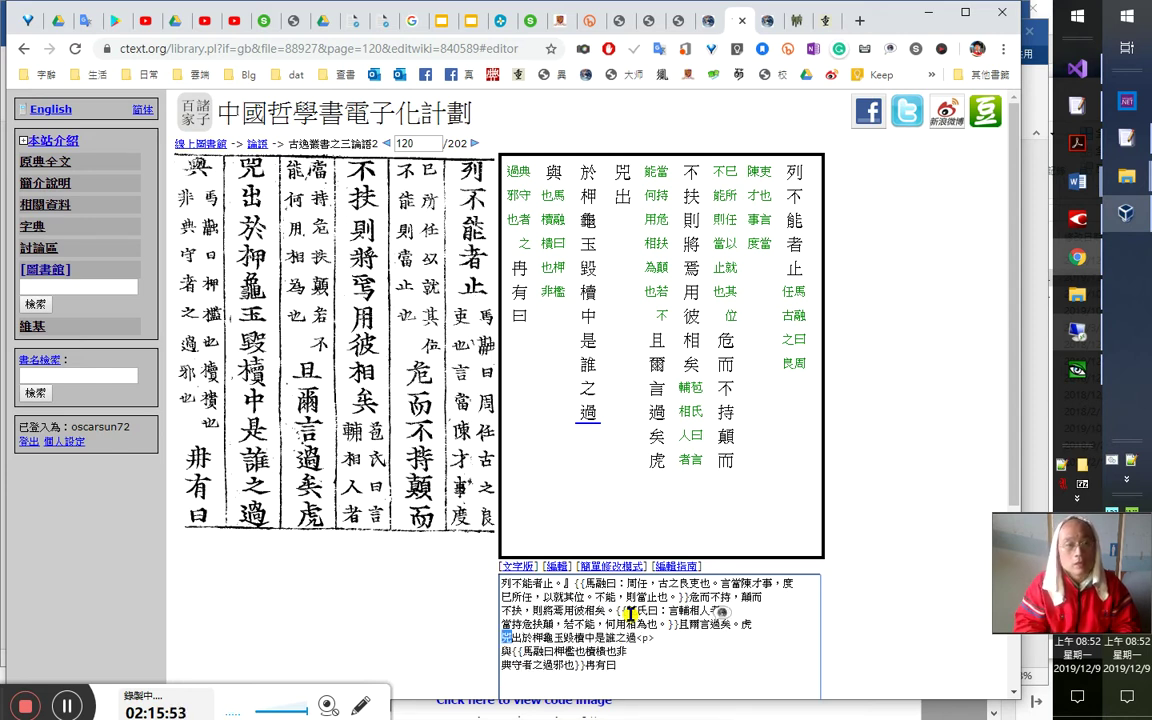
{"action": "key", "text": "shift+Right"}
{"action": "key", "text": "shift+Right"}
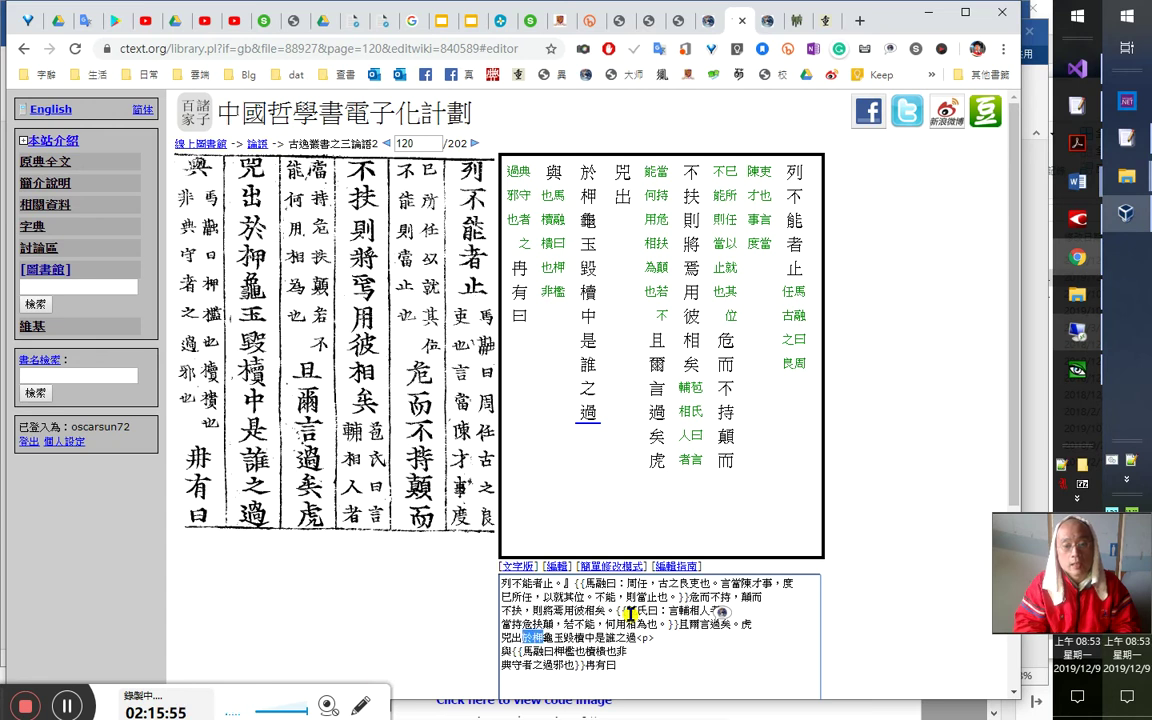
{"action": "key", "text": "Right"}
{"action": "type", "text": "，若不能"}
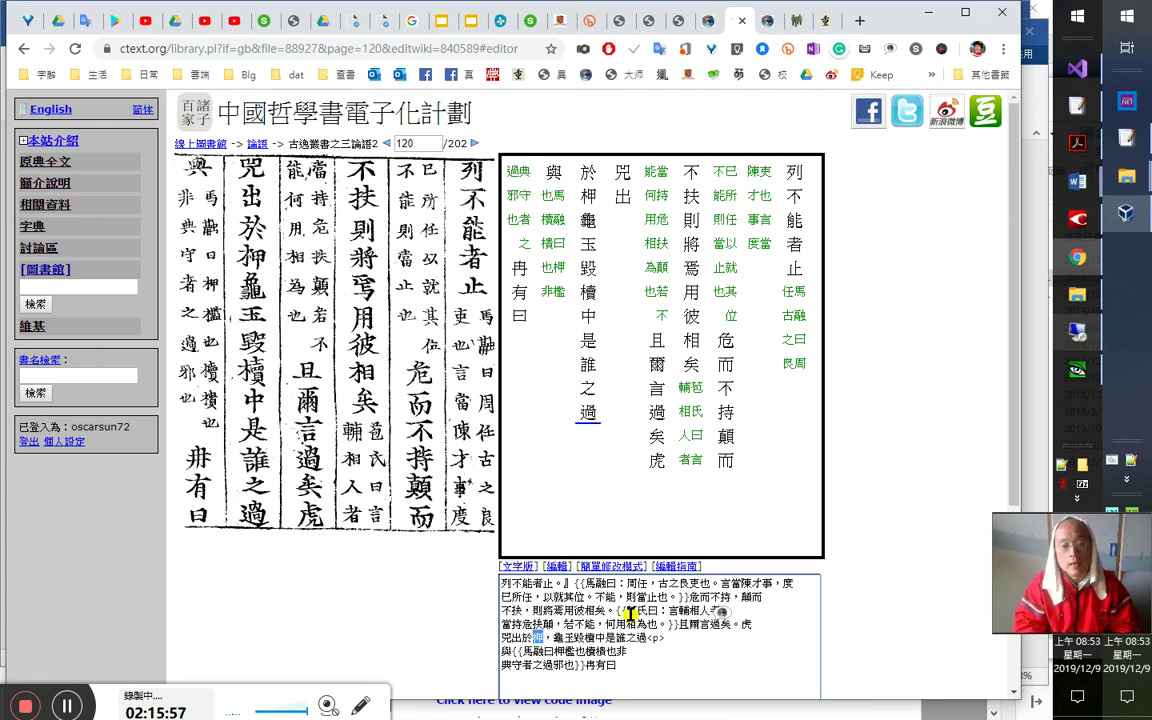
{"action": "type", "text": "，"}
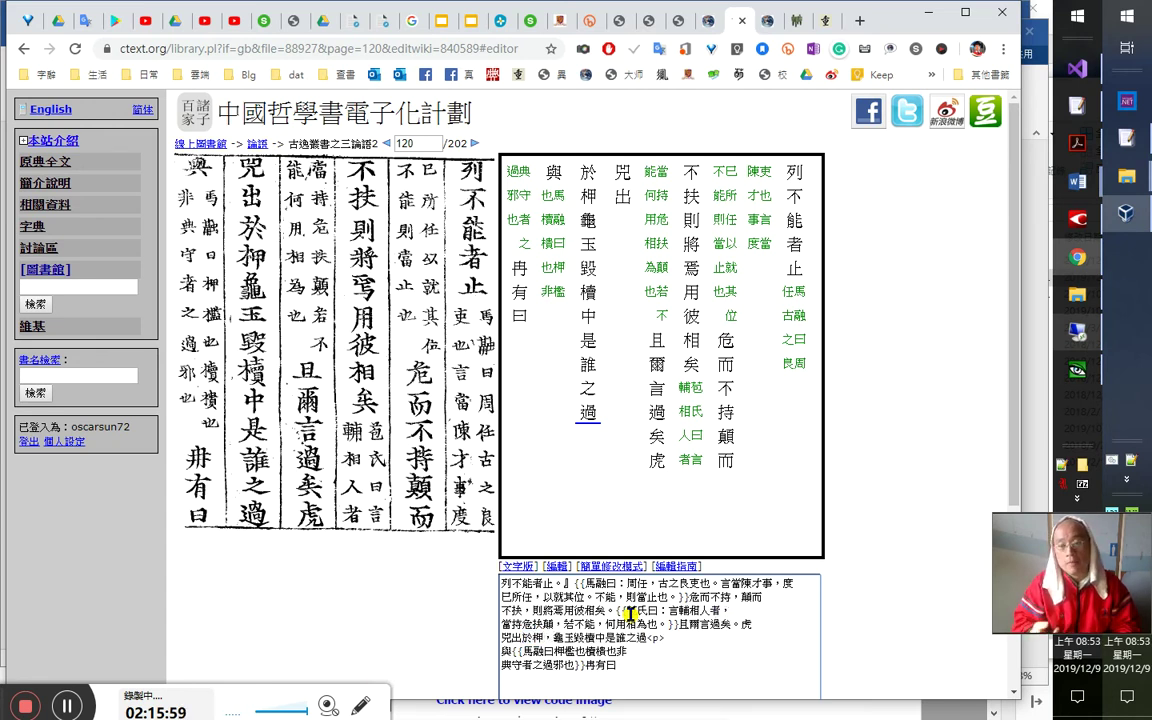
Reread 兕出於柙 and insert a comma after 龜玉毀櫝中
{"action": "key", "text": "shift+Left"}
{"action": "key", "text": "shift+Left"}
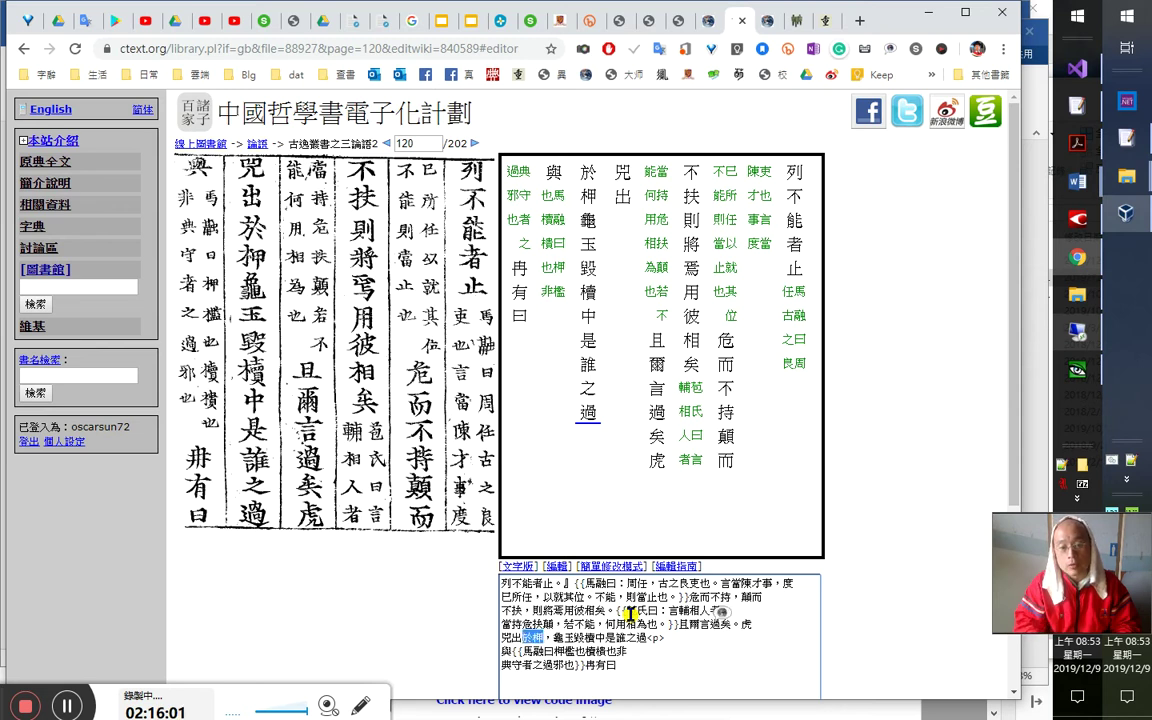
{"action": "key", "text": "Left"}
{"action": "key", "text": "shift+Left"}
{"action": "key", "text": "Right"}
{"action": "key", "text": "Right"}
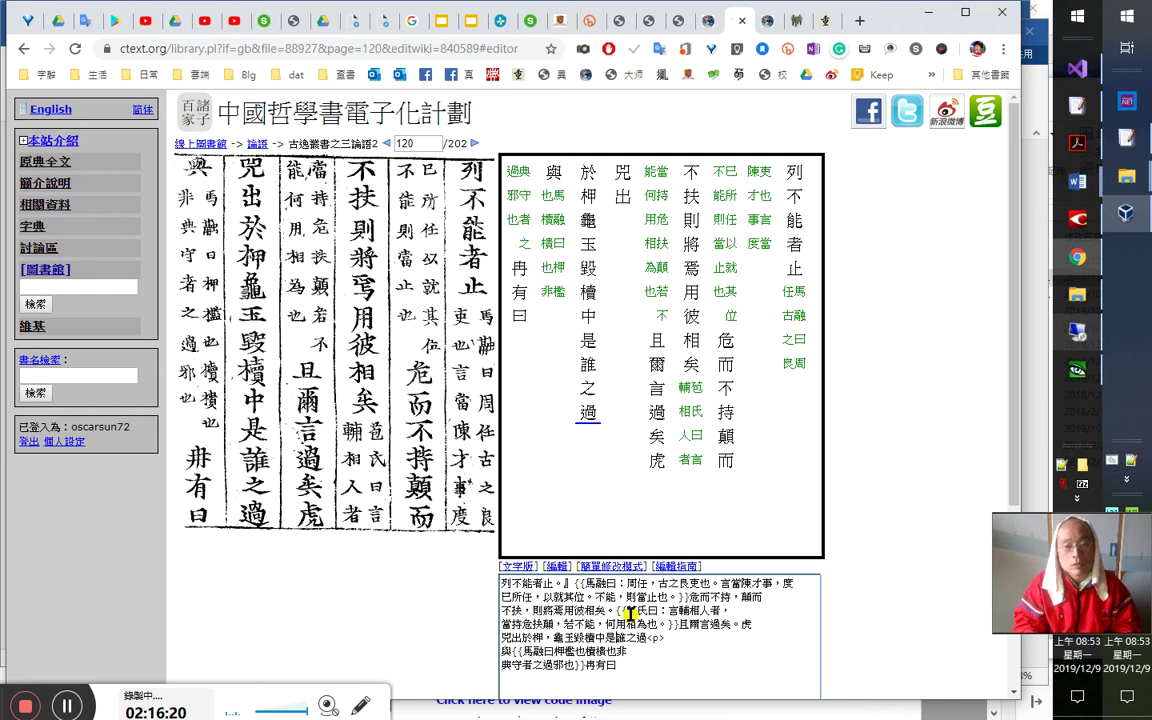
{"action": "type", "text": "，"}
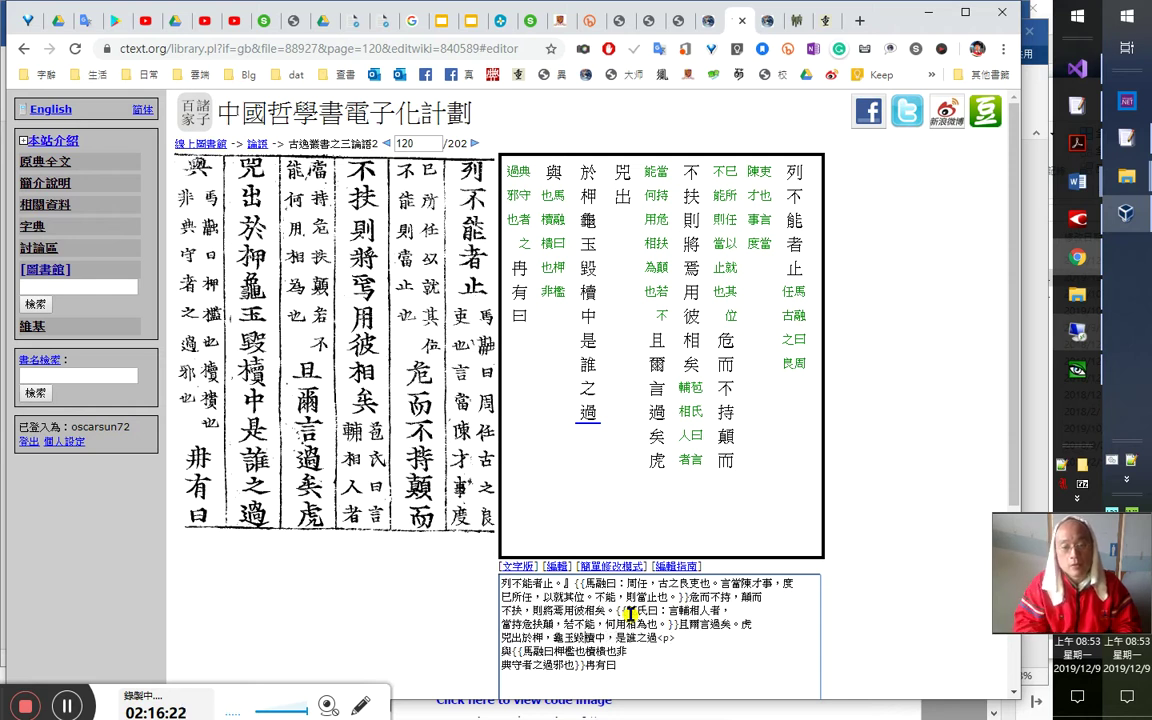
Examine the wording of 龜玉毀櫝中, especially 毀, 櫝 and 中
{"action": "key", "text": "Left"}
{"action": "key", "text": "Left"}
{"action": "key", "text": "shift+Left"}
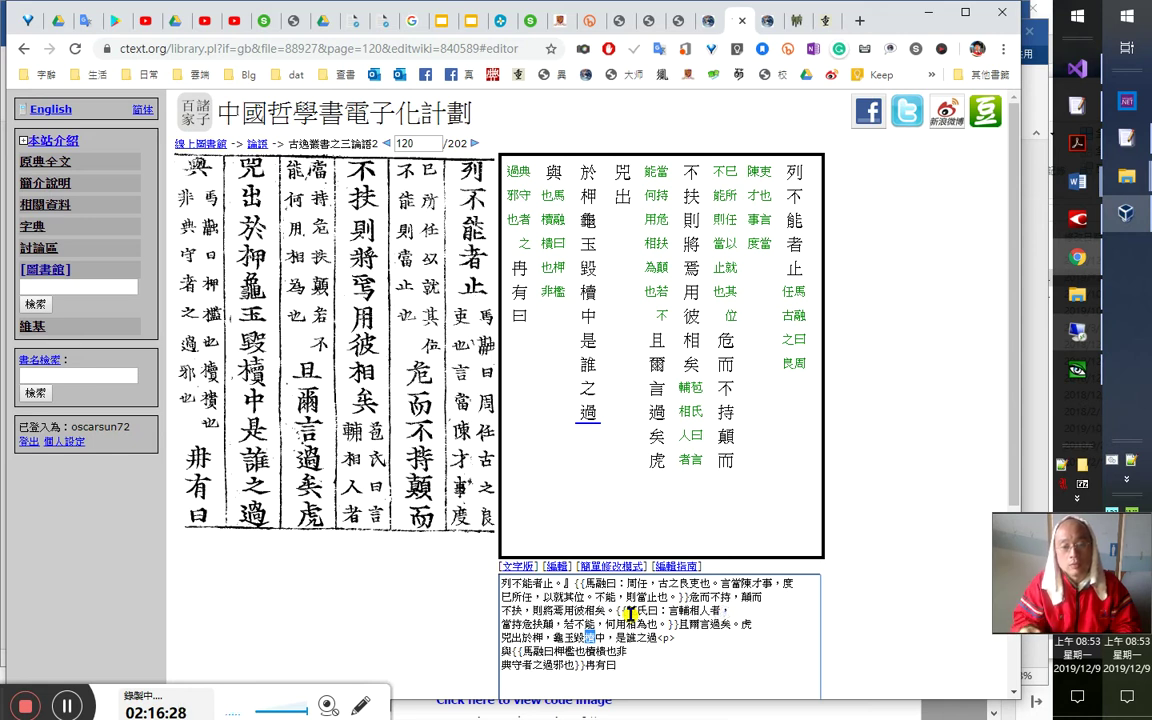
{"action": "key", "text": "shift+Right"}
{"action": "key", "text": "Left"}
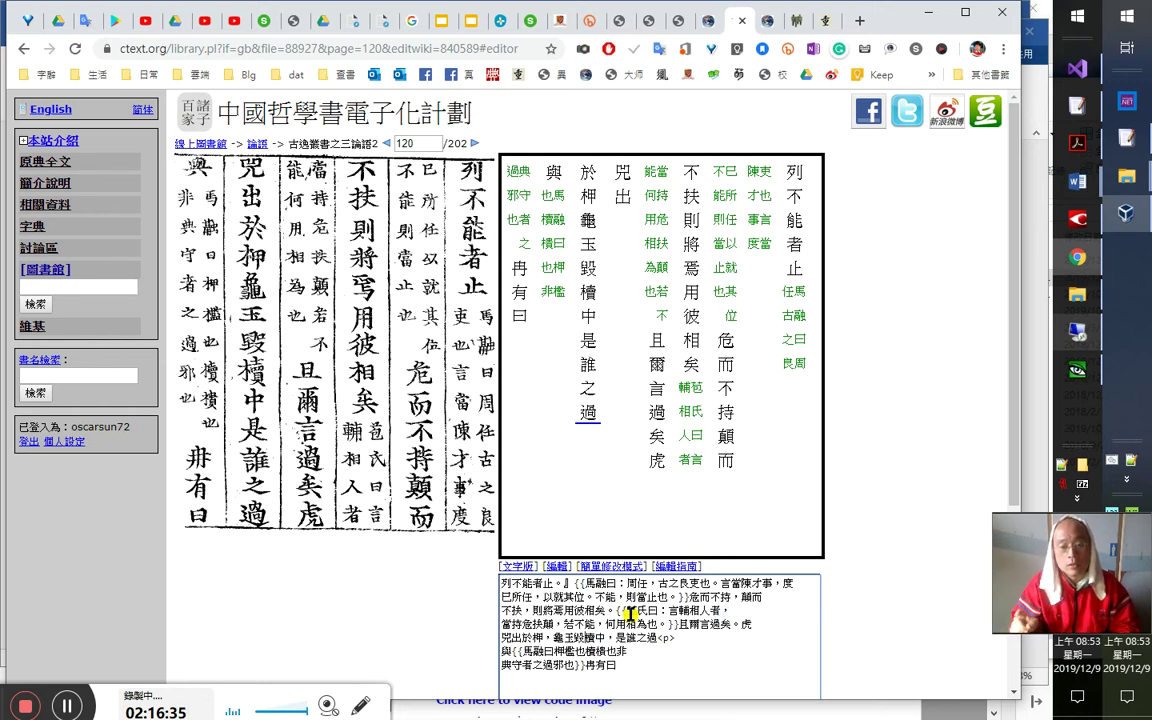
{"action": "key", "text": "Right"}
{"action": "key", "text": "shift+Left"}
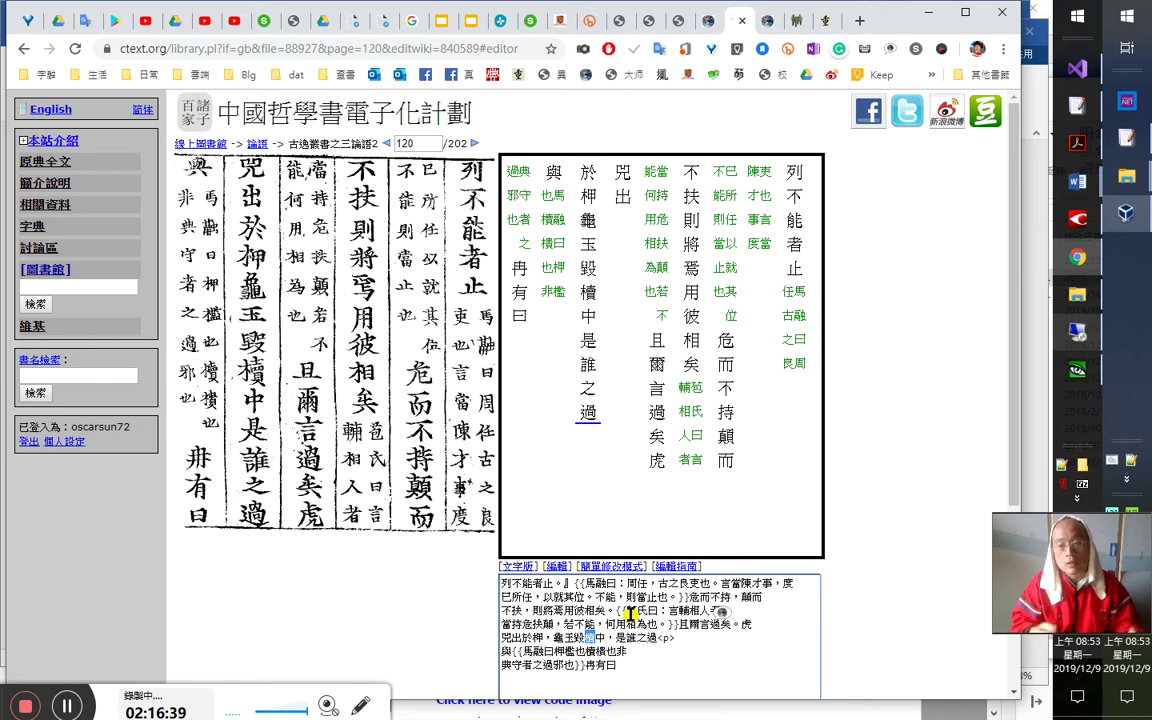
{"action": "key", "text": "Left"}
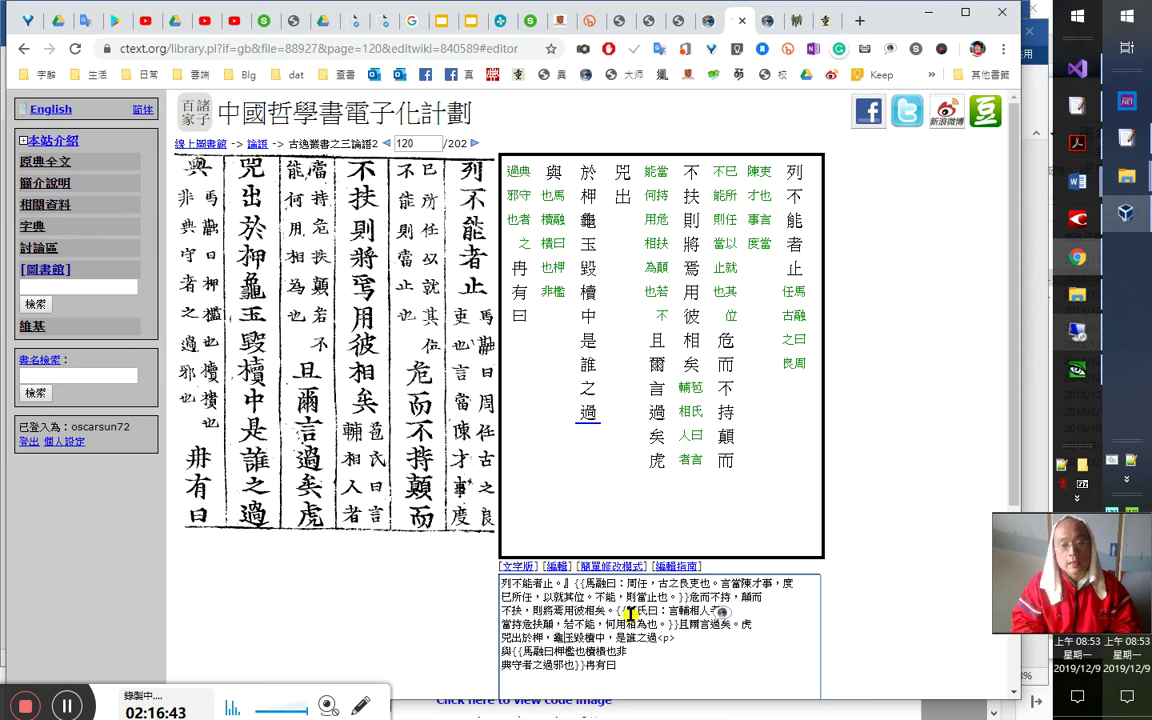
{"action": "key", "text": "shift+Left"}
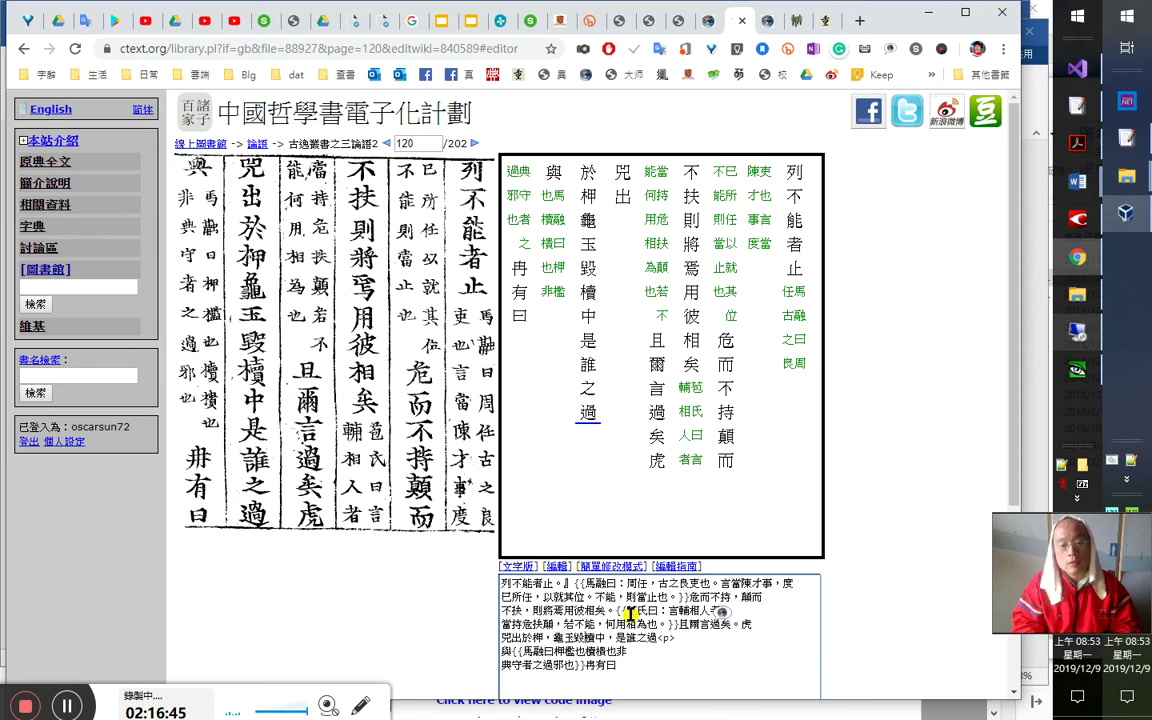
{"action": "key", "text": "Right"}
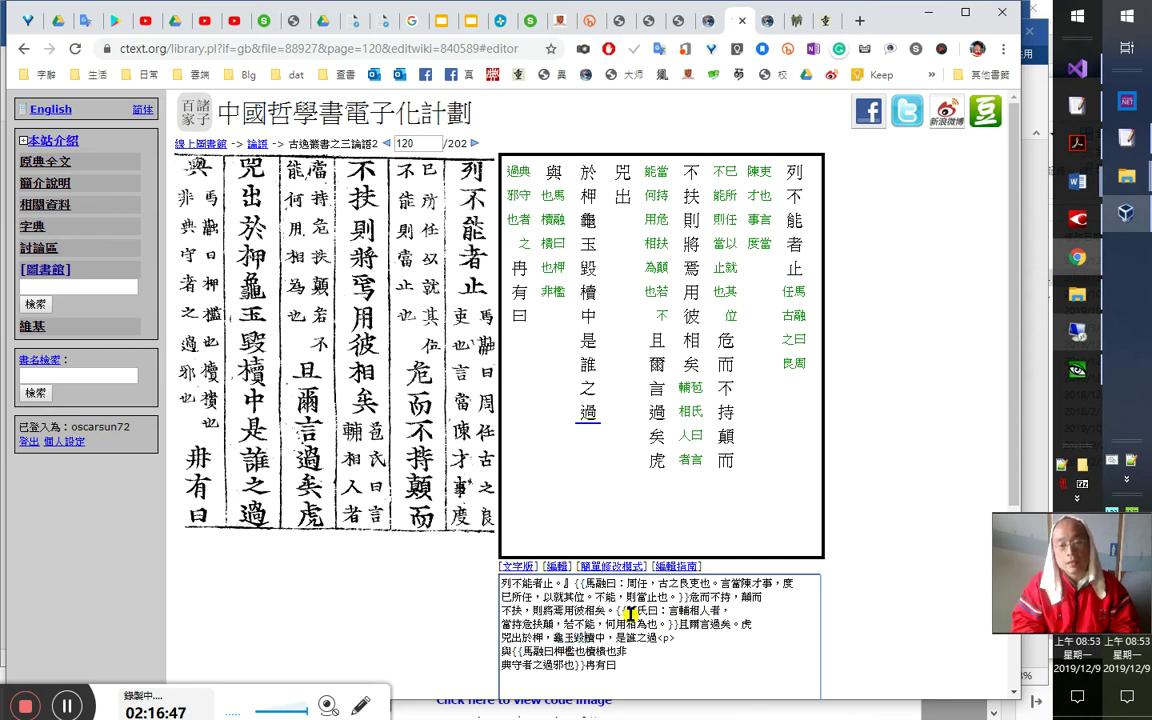
{"action": "key", "text": "shift+Left"}
{"action": "key", "text": "shift+Left"}
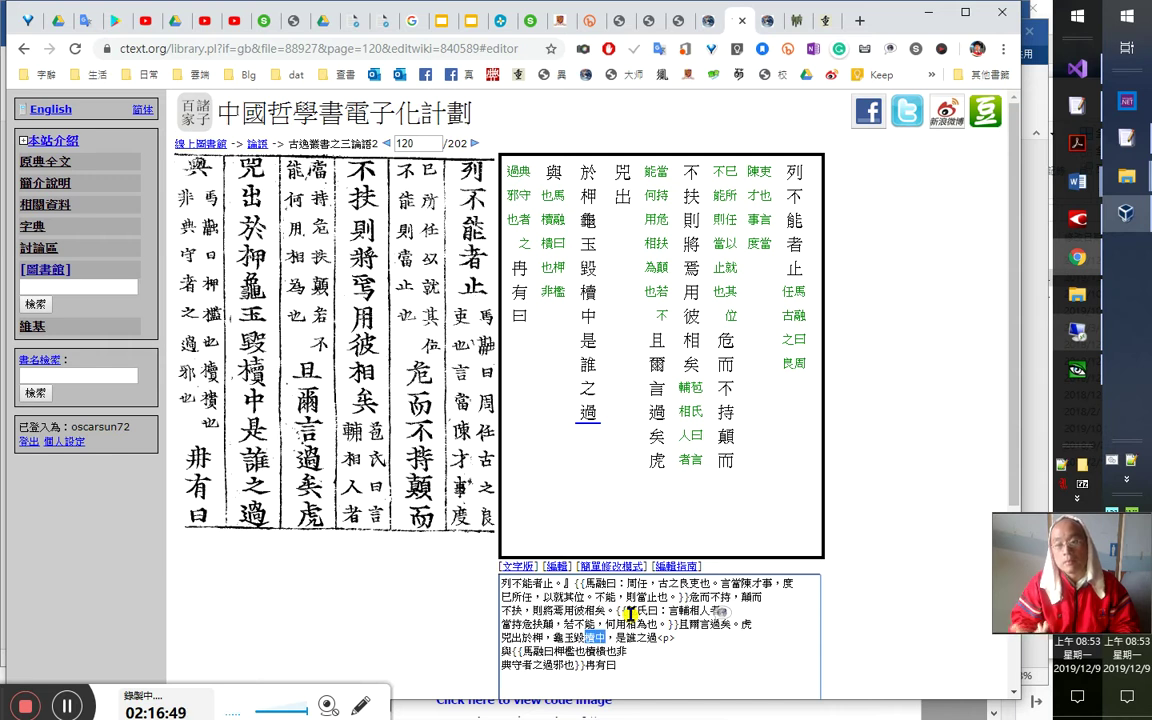
{"action": "key", "text": "Right"}
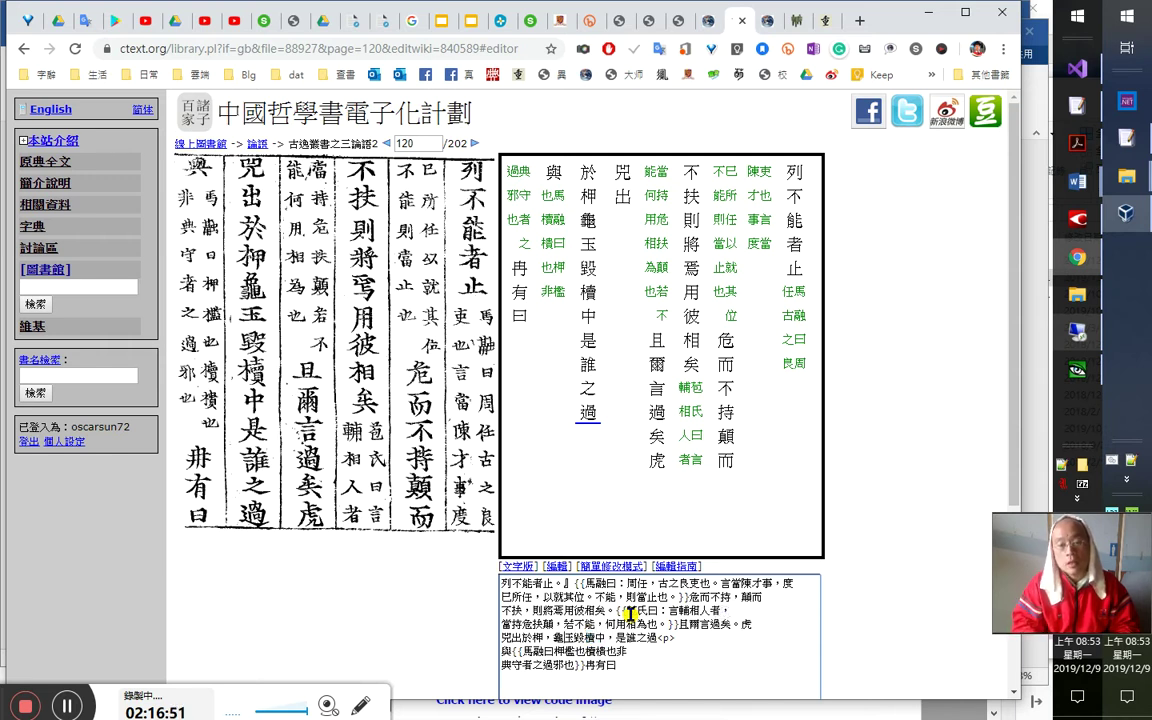
{"action": "key", "text": "shift+Right"}
{"action": "key", "text": "shift+Right"}
{"action": "key", "text": "Right"}
{"action": "key", "text": "shift+Right"}
{"action": "key", "text": "Right"}
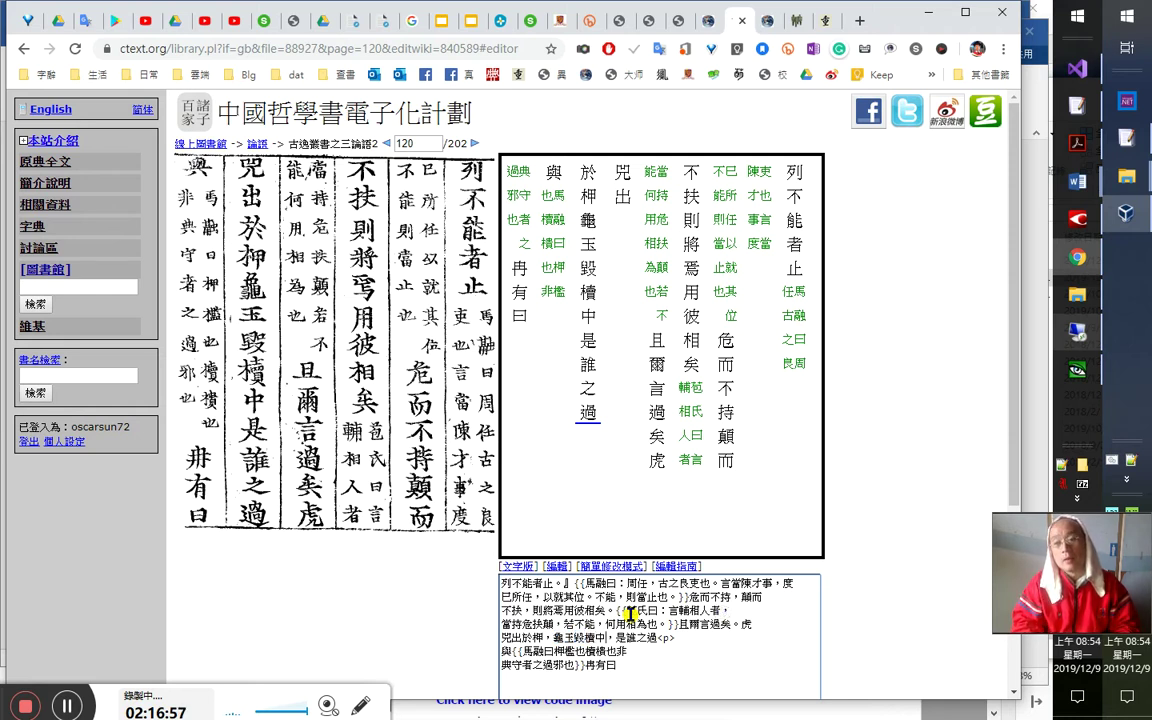
{"action": "key", "text": "shift+Left"}
{"action": "key", "text": "shift+Left"}
{"action": "key", "text": "Left"}
{"action": "key", "text": "Left"}
{"action": "key", "text": "shift+Left"}
{"action": "key", "text": "Right"}
{"action": "key", "text": "Right"}
{"action": "key", "text": "shift+Right"}
{"action": "key", "text": "shift+Right"}
{"action": "key", "text": "Left"}
{"action": "key", "text": "shift+Left"}
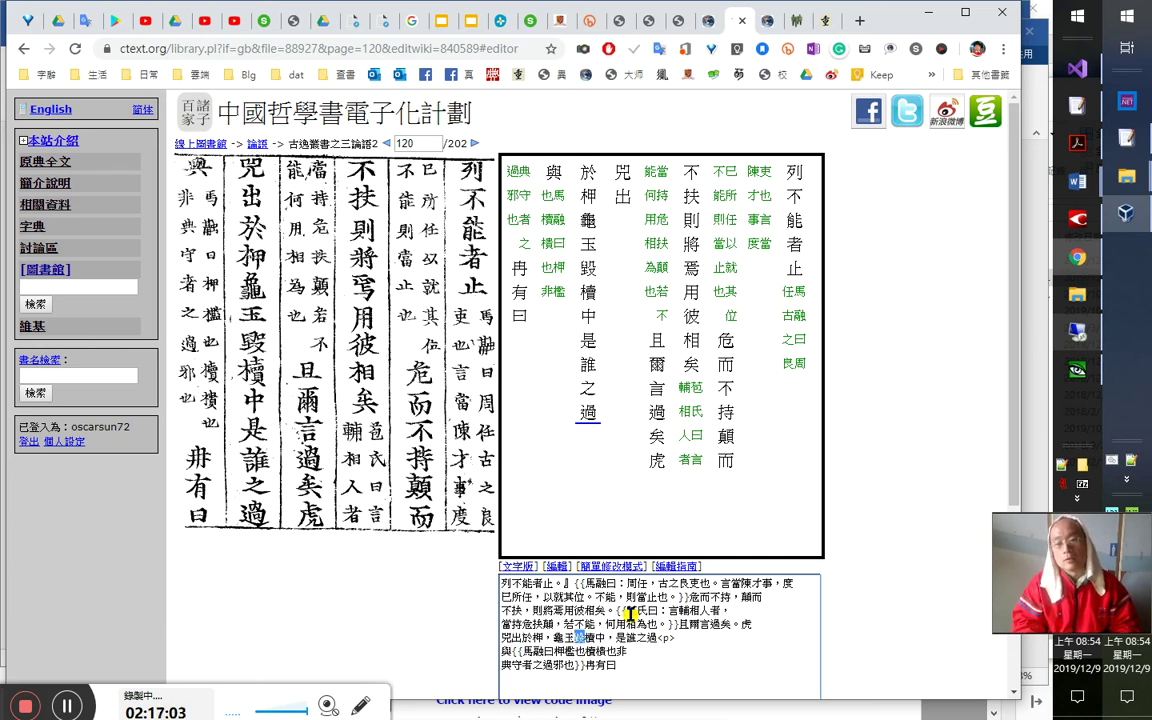
{"action": "key", "text": "Right"}
Examine how 是 in 是誰之過 relates to the preceding words 櫝中
{"action": "type", "text": "于"}
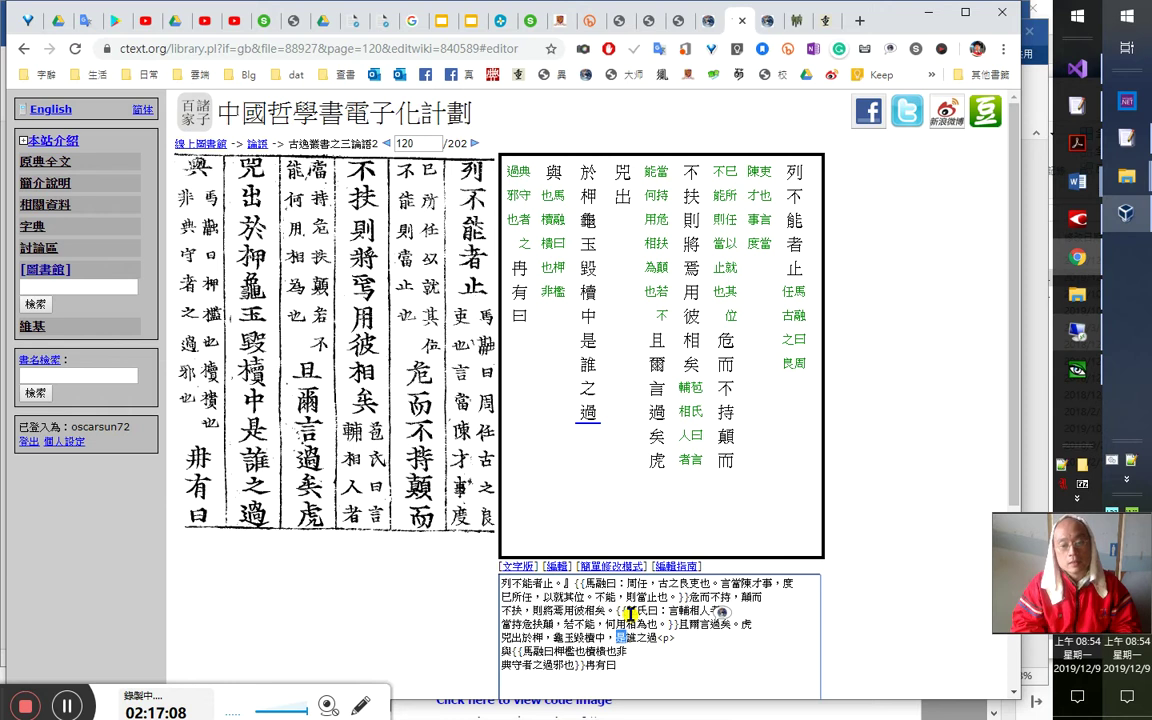
{"action": "key", "text": "shift+Left"}
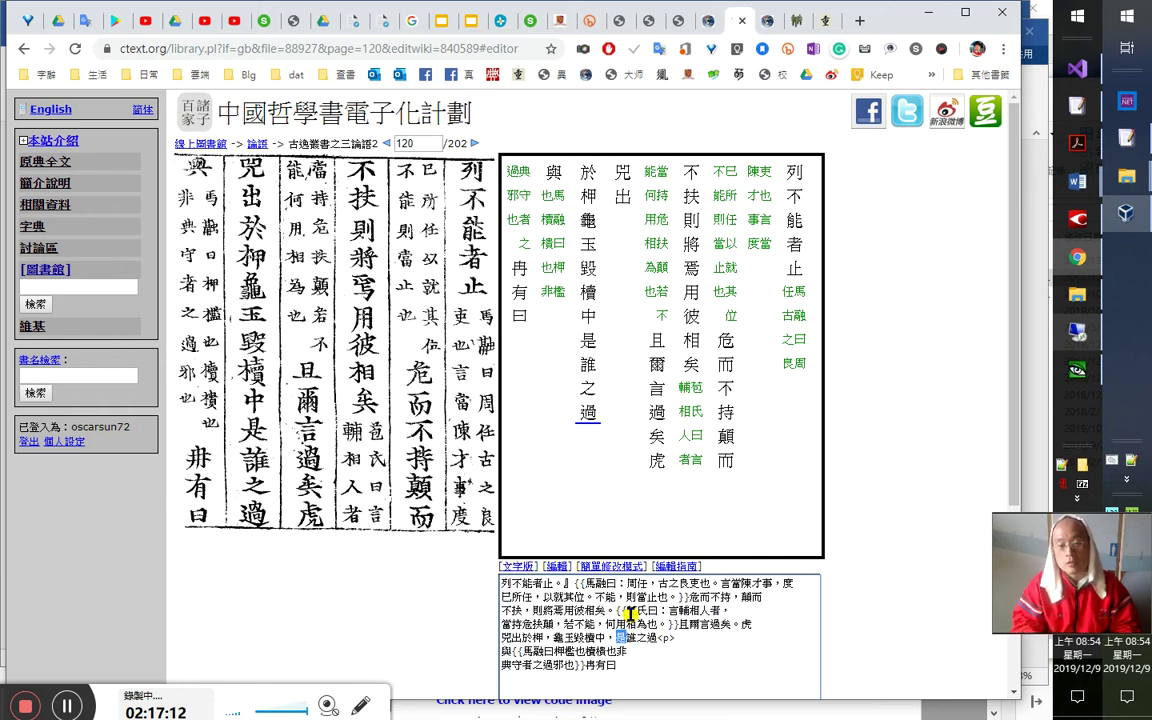
{"action": "key", "text": "shift+Left"}
{"action": "key", "text": "shift+Left"}
{"action": "key", "text": "shift+Left"}
{"action": "key", "text": "shift+Left"}
{"action": "key", "text": "shift+Left"}
{"action": "key", "text": "shift+Left"}
{"action": "key", "text": "shift+Left"}
{"action": "key", "text": "shift+Left"}
{"action": "key", "text": "shift+Left"}
{"action": "key", "text": "shift+Left"}
{"action": "key", "text": "shift+Left"}
{"action": "key", "text": "shift+Left"}
{"action": "key", "text": "shift+Left"}
{"action": "key", "text": "shift+Left"}
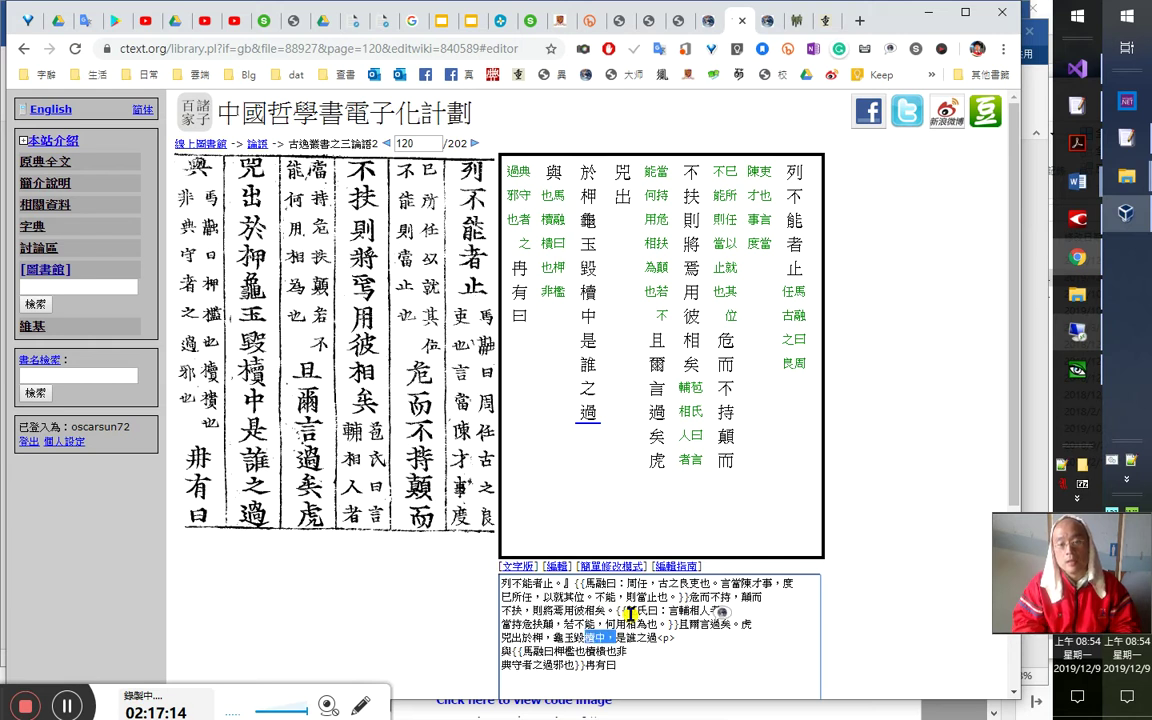
Try adding （是） after 是 in 是誰之過, and remove the addition
{"action": "key", "text": "Down"}
{"action": "key", "text": "Left"}
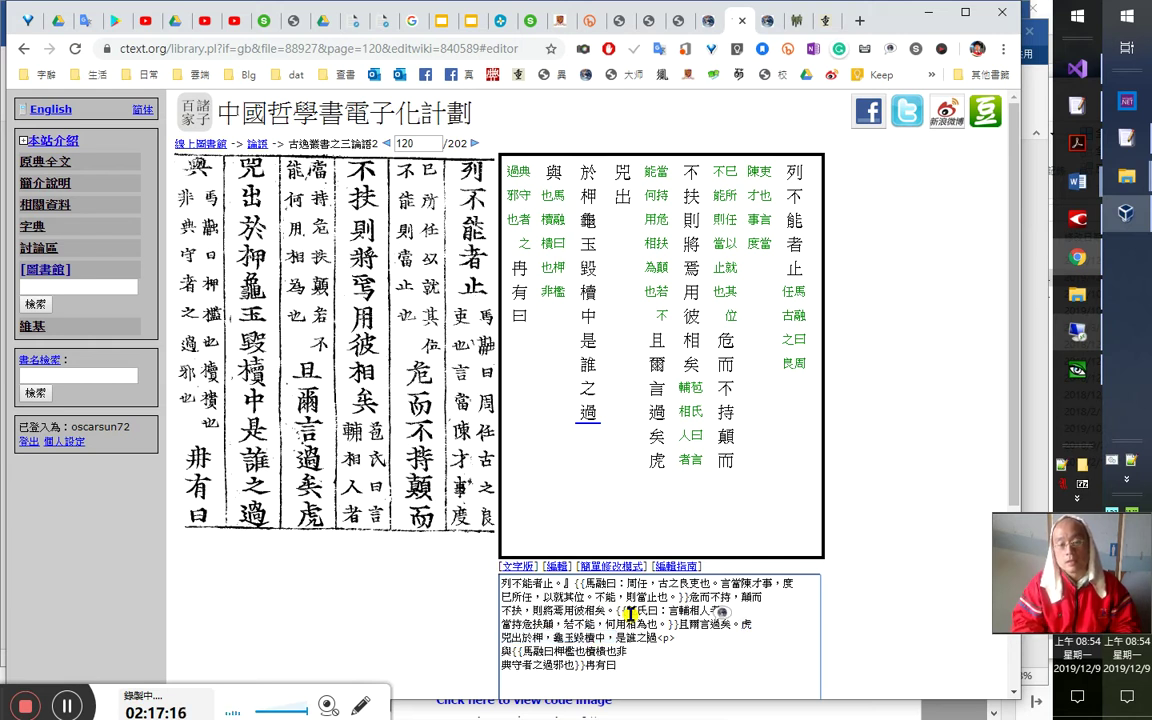
{"action": "type", "text": "（是）"}
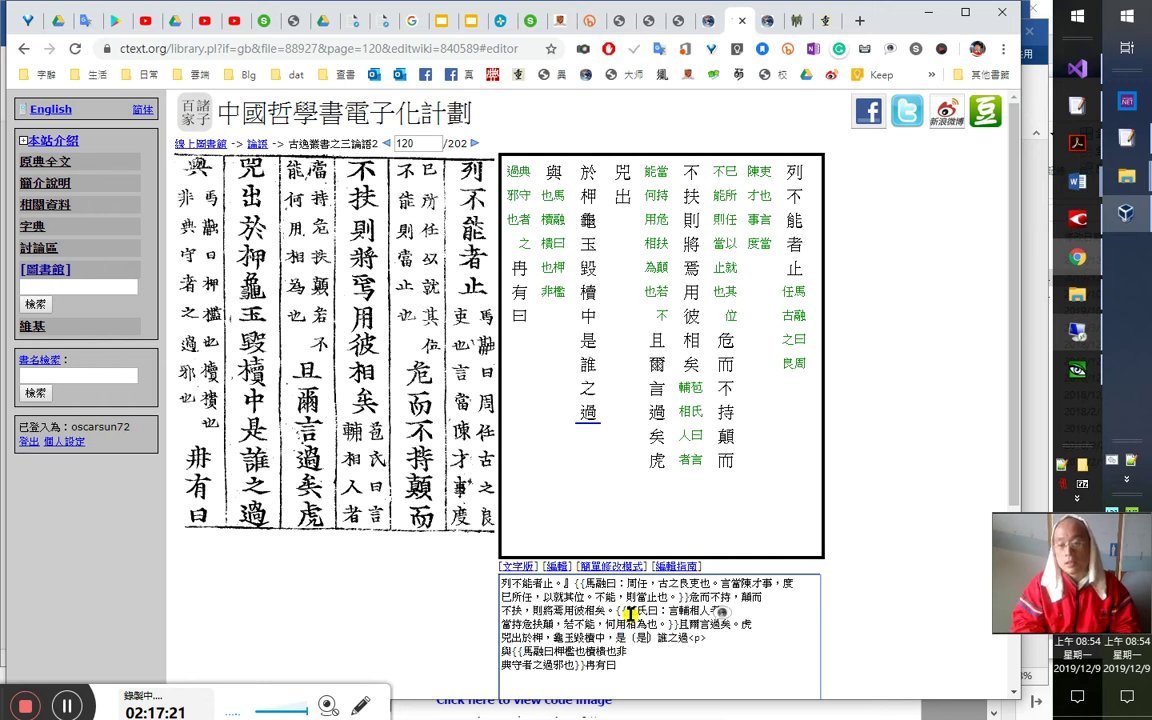
{"action": "key", "text": "shift+Left"}
{"action": "key", "text": "shift+Left"}
{"action": "key", "text": "shift+Left"}
{"action": "key", "text": "BackSpace"}
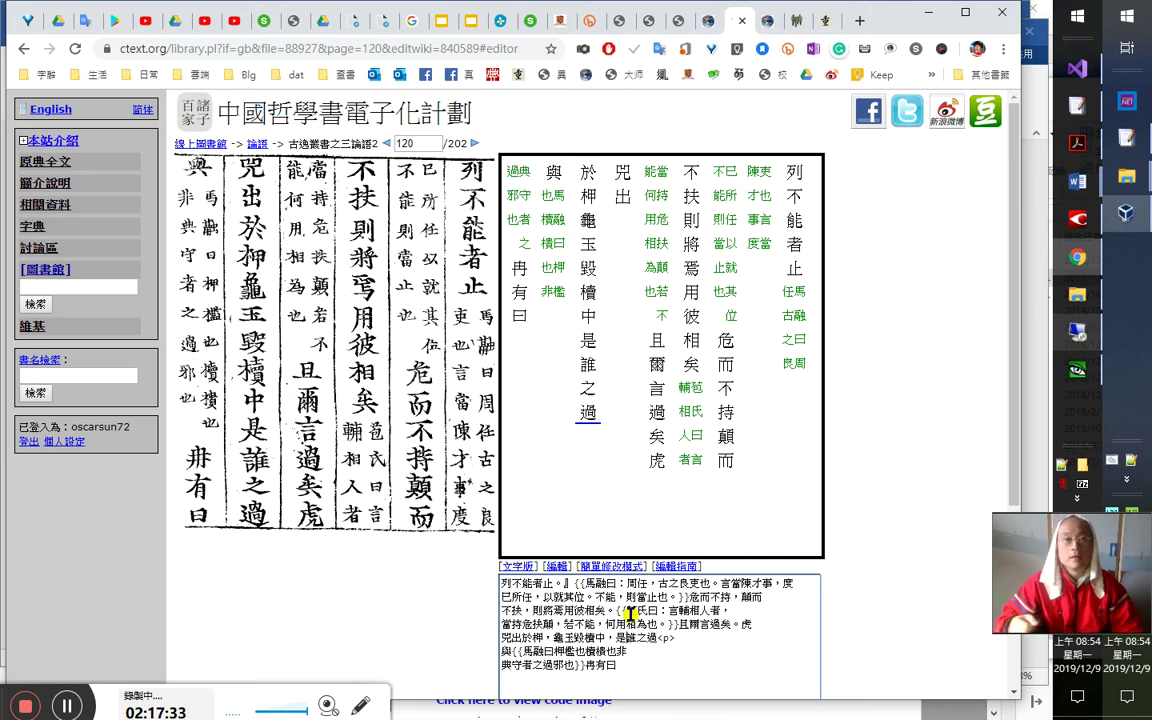
Switch to the Word document 王羲之（蘭亭集序）說解 and find the character 是
{"action": "mouse_move", "coordinate": [1082, 188]}
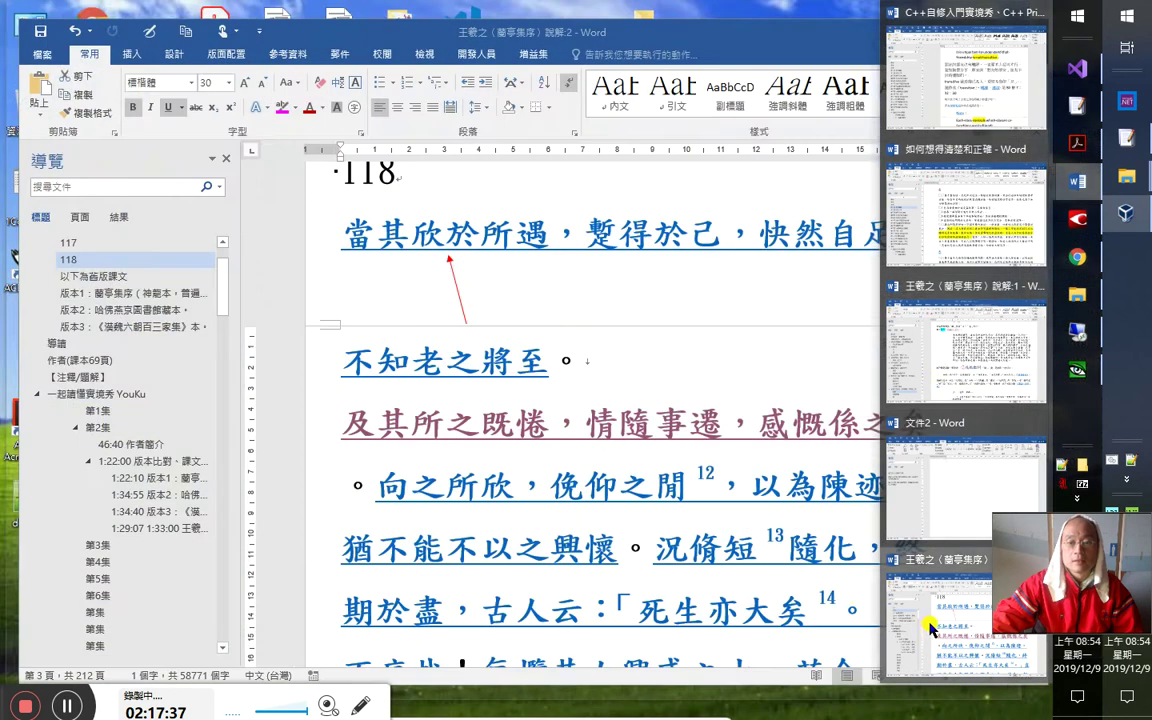
{"action": "left_click", "coordinate": [930, 628]}
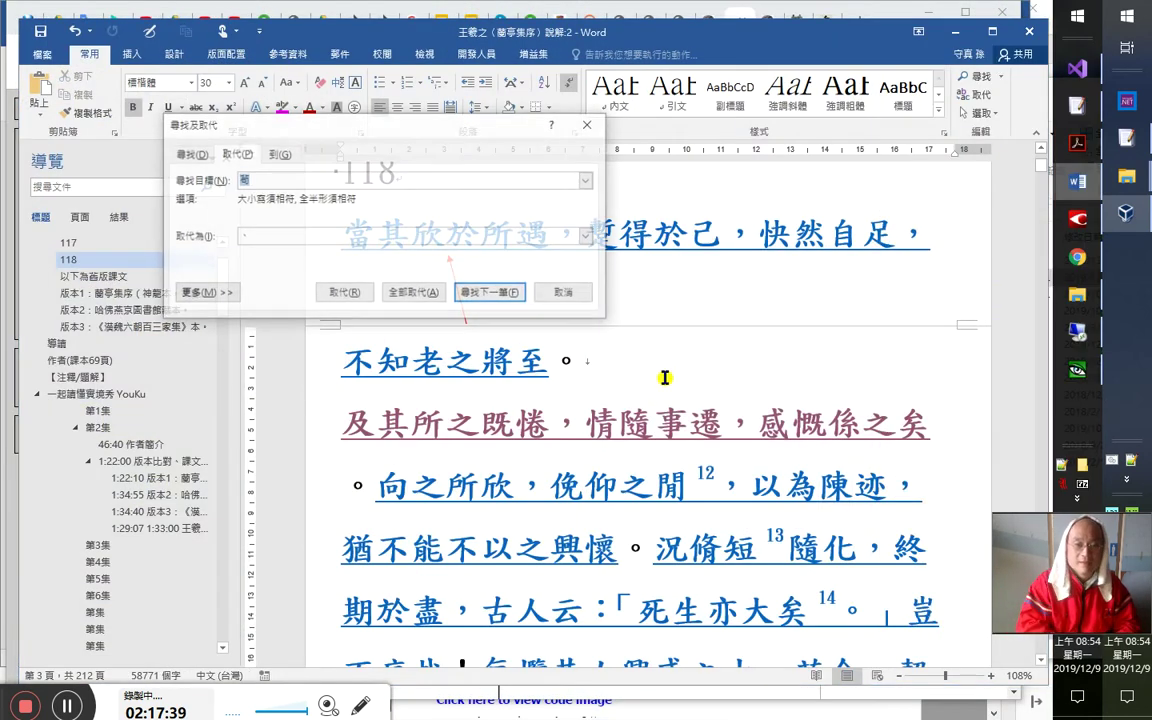
{"action": "type", "text": "是"}
{"action": "key", "text": "Return"}
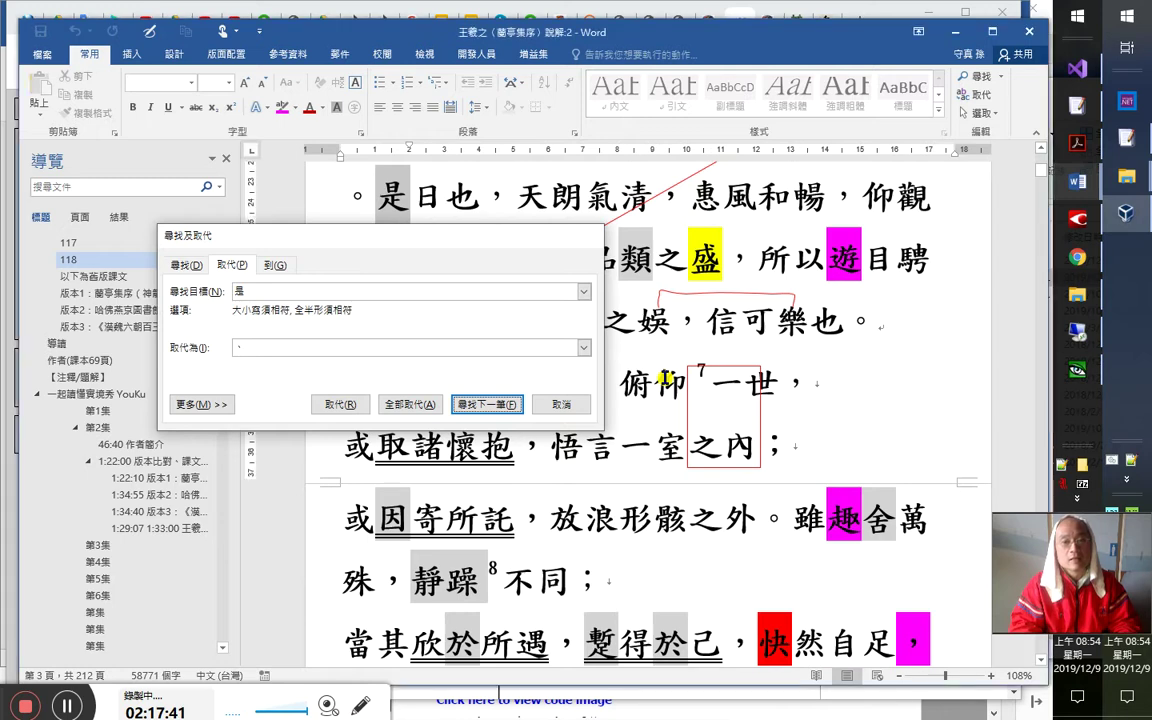
Close the find dialog and step through further occurrences of 是, continuing backwards through the document
{"action": "key", "text": "Escape"}
{"action": "key", "text": "shift+F4"}
{"action": "key", "text": "ctrl+Page_Up"}
{"action": "key", "text": "ctrl+Page_Up"}
{"action": "key", "text": "ctrl+Page_Up"}
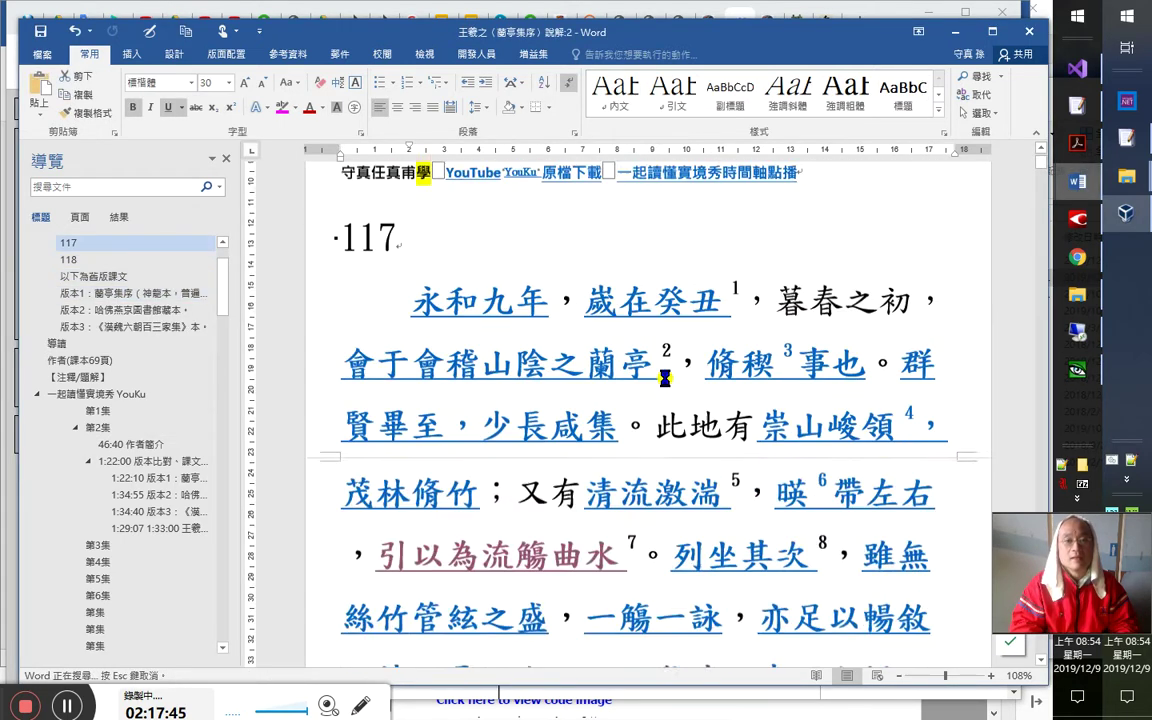
Look through the found occurrences of 是 around the 司徒王導從子 section at the end of the document
{"action": "key", "text": "ctrl+Page_Down"}
{"action": "key", "text": "shift+F4"}
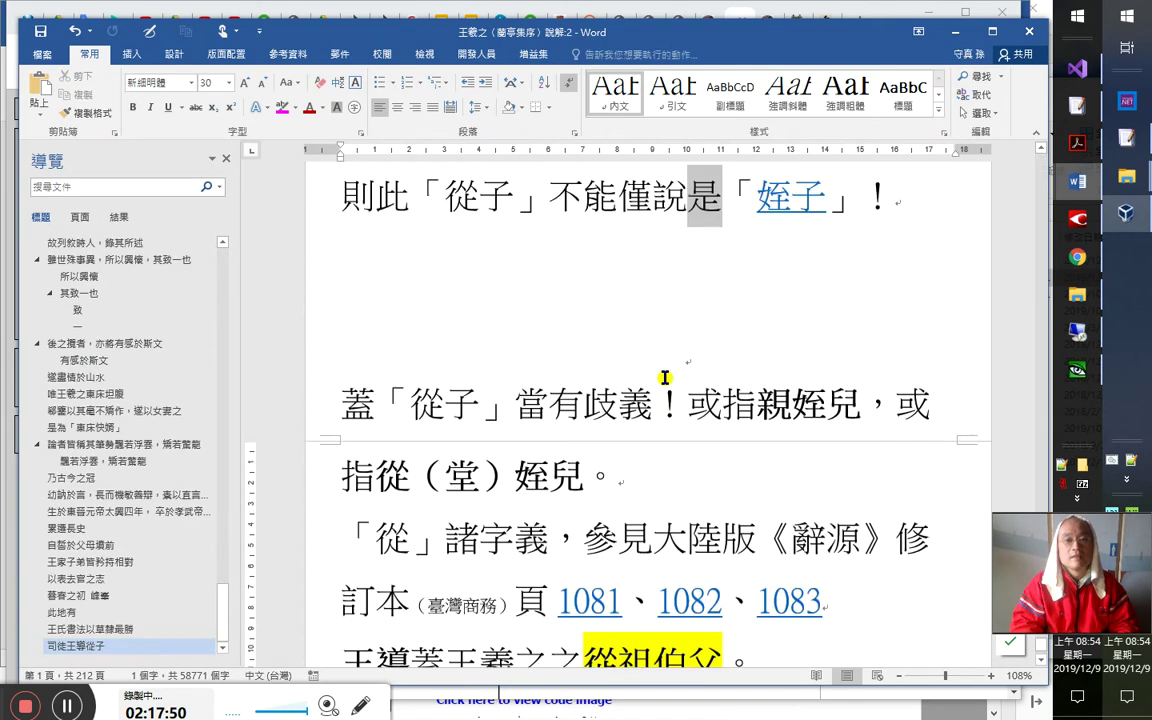
{"action": "key", "text": "shift+F4"}
{"action": "key", "text": "ctrl+Page_Up"}
{"action": "key", "text": "ctrl+Page_Up"}
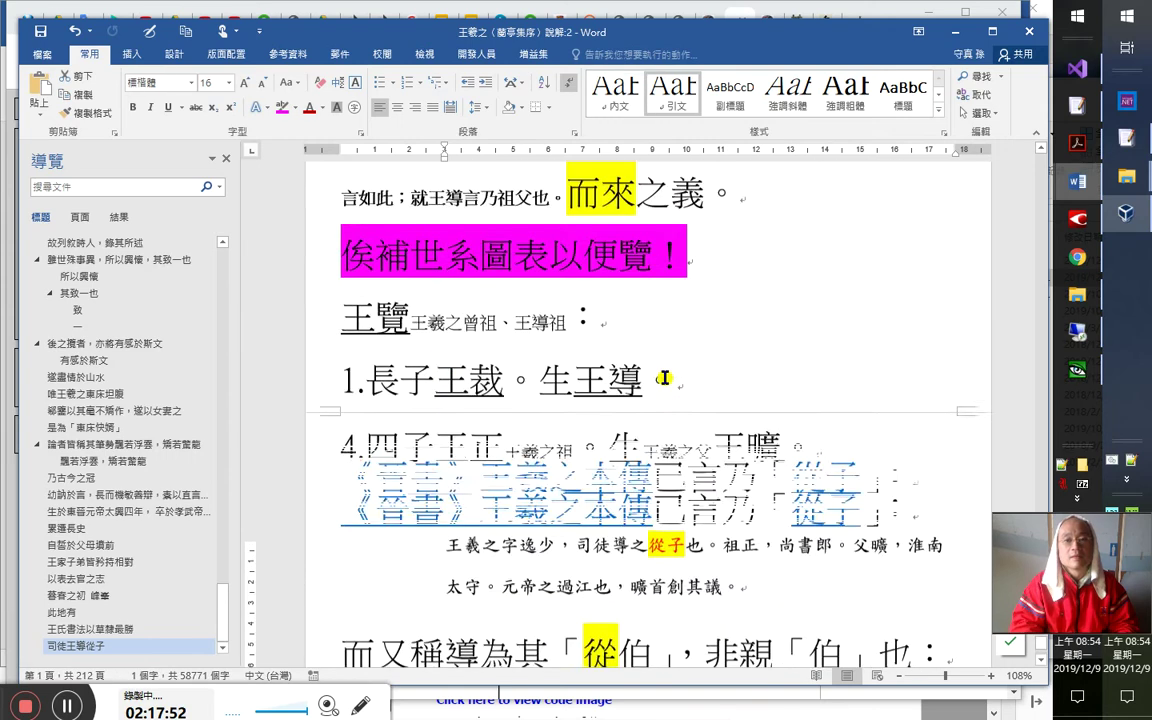
{"action": "scroll", "coordinate": [651, 385], "scroll_direction": "up", "scroll_amount": 8}
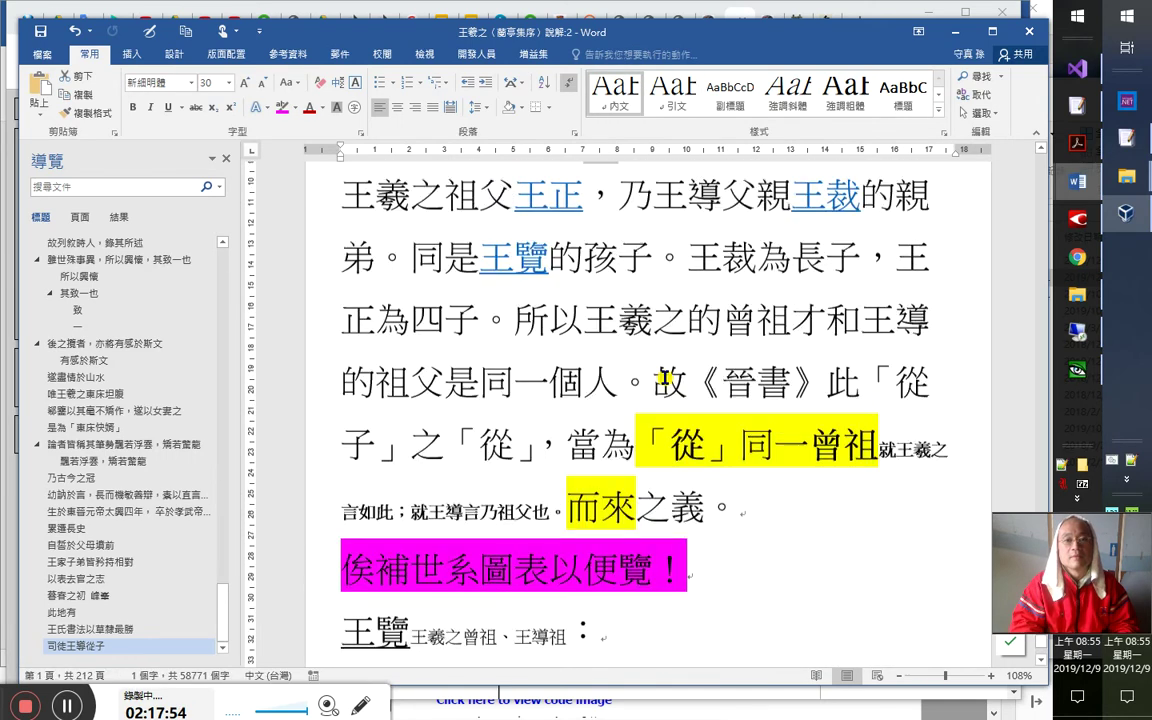
Go back to the document's start and examine the occurrences of 是 up to the 導讀 section
{"action": "key", "text": "ctrl+Home"}
{"action": "key", "text": "ctrl+Page_Down"}
{"action": "key", "text": "ctrl+Page_Down"}
{"action": "key", "text": "ctrl+Page_Down"}
{"action": "key", "text": "ctrl+Page_Down"}
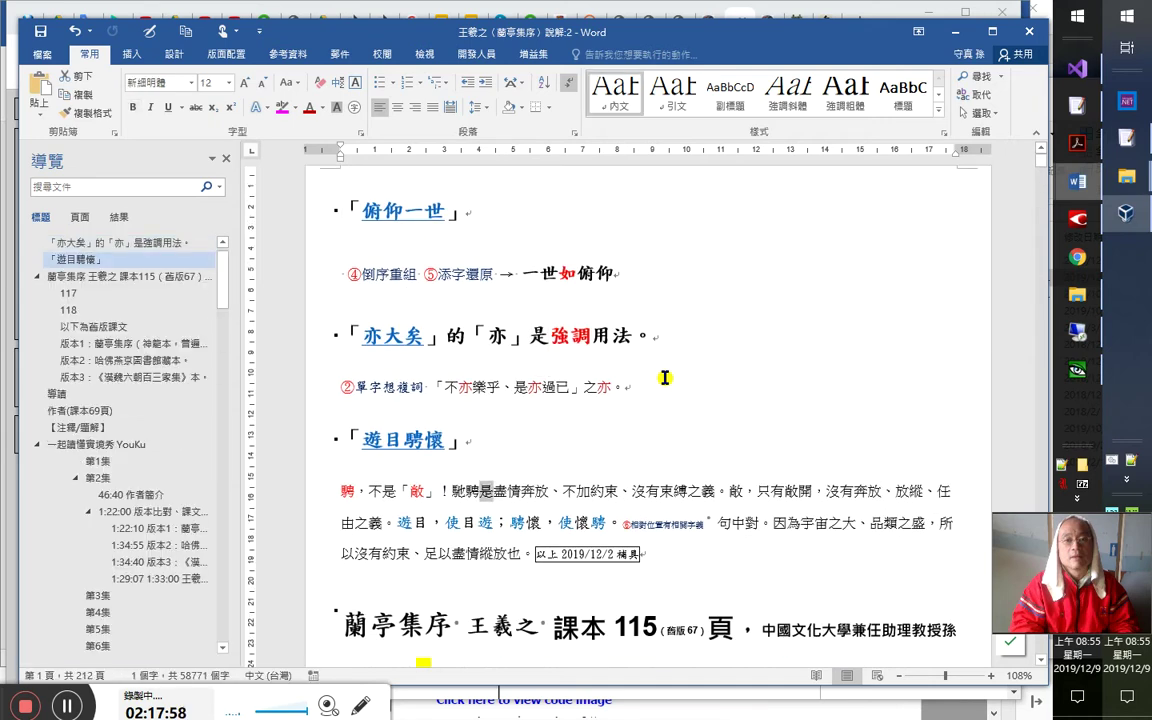
{"action": "scroll", "coordinate": [665, 378], "scroll_direction": "down", "scroll_amount": 10}
{"action": "scroll", "coordinate": [665, 378], "scroll_direction": "up", "scroll_amount": 5}
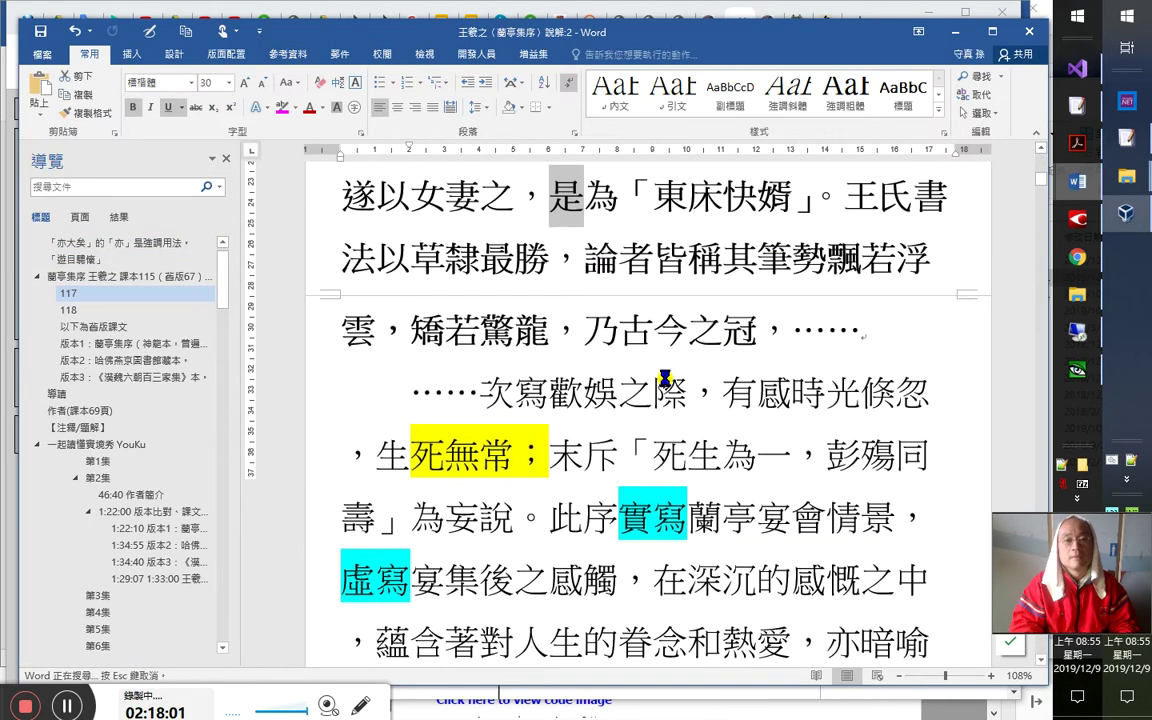
{"action": "key", "text": "ctrl+Page_Down"}
{"action": "key", "text": "ctrl+Page_Up"}
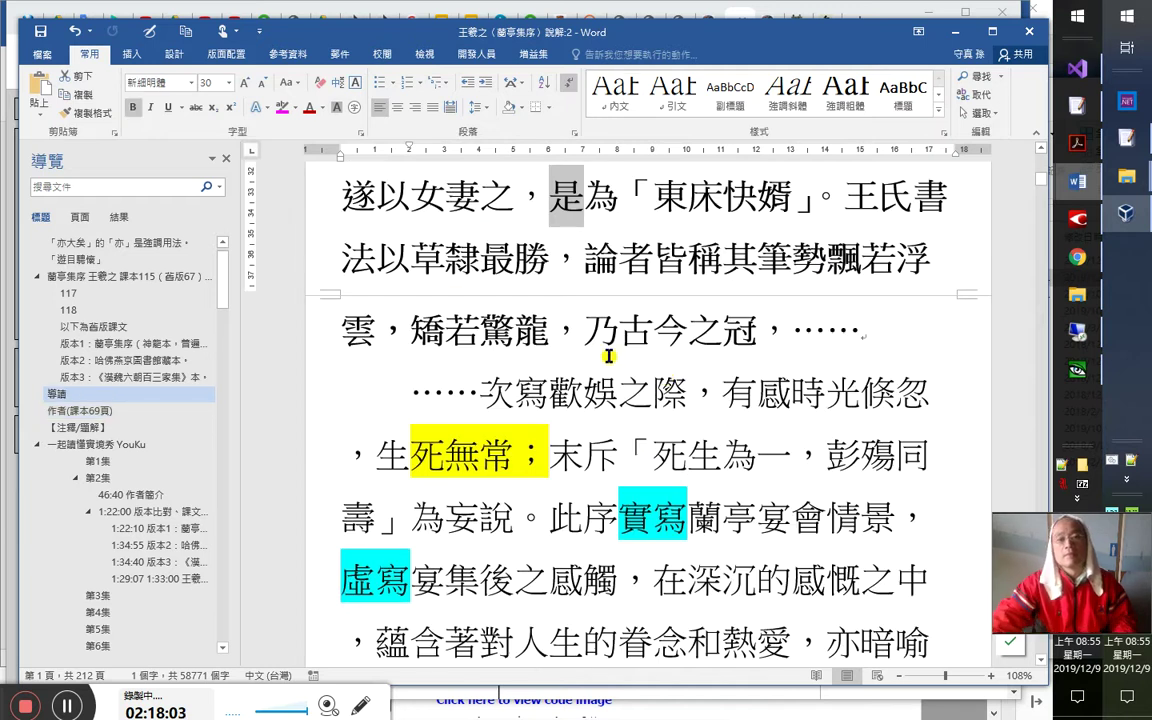
Select the 導讀 passage from 是為「東床快婿」 through 矯若驚龍
{"action": "left_click", "coordinate": [576, 222]}
{"action": "scroll", "coordinate": [635, 365], "scroll_direction": "up", "scroll_amount": 1}
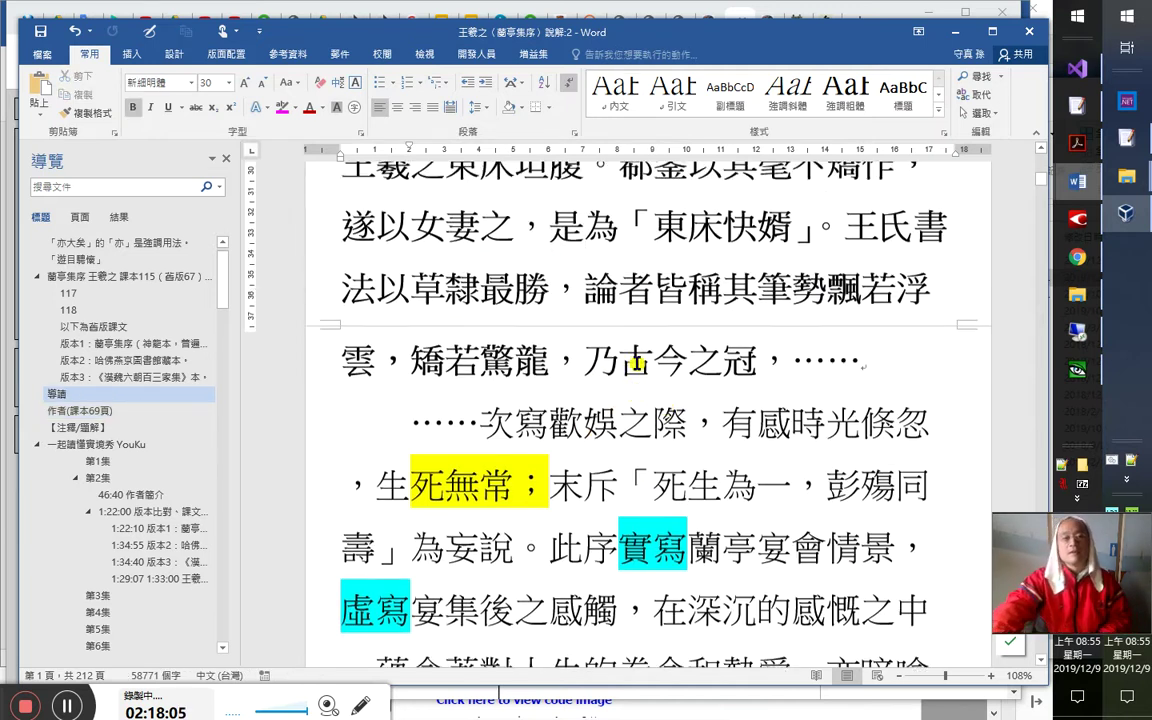
{"action": "scroll", "coordinate": [636, 365], "scroll_direction": "up", "scroll_amount": 2}
{"action": "left_click_drag", "start_coordinate": [549, 318], "coordinate": [549, 453]}
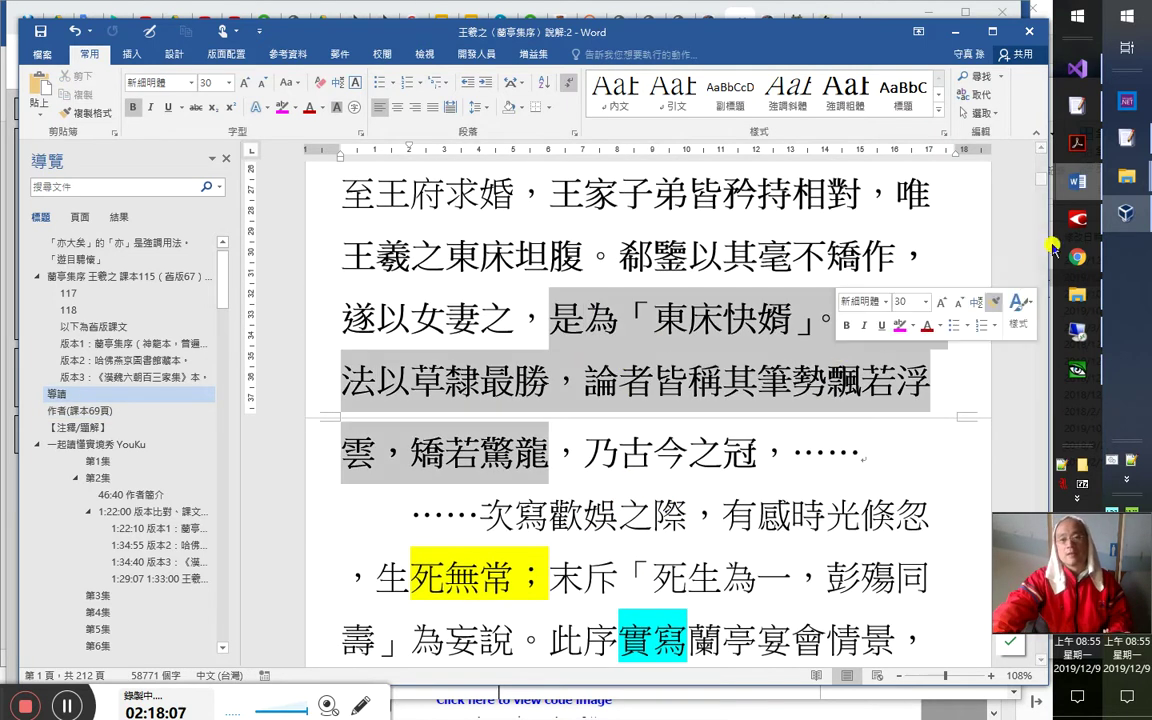
Switch to Adobe Acrobat, open the recent file 大學國文選107.8.13 and go to page 115
{"action": "left_click", "coordinate": [1077, 143]}
{"action": "left_click", "coordinate": [31, 46]}
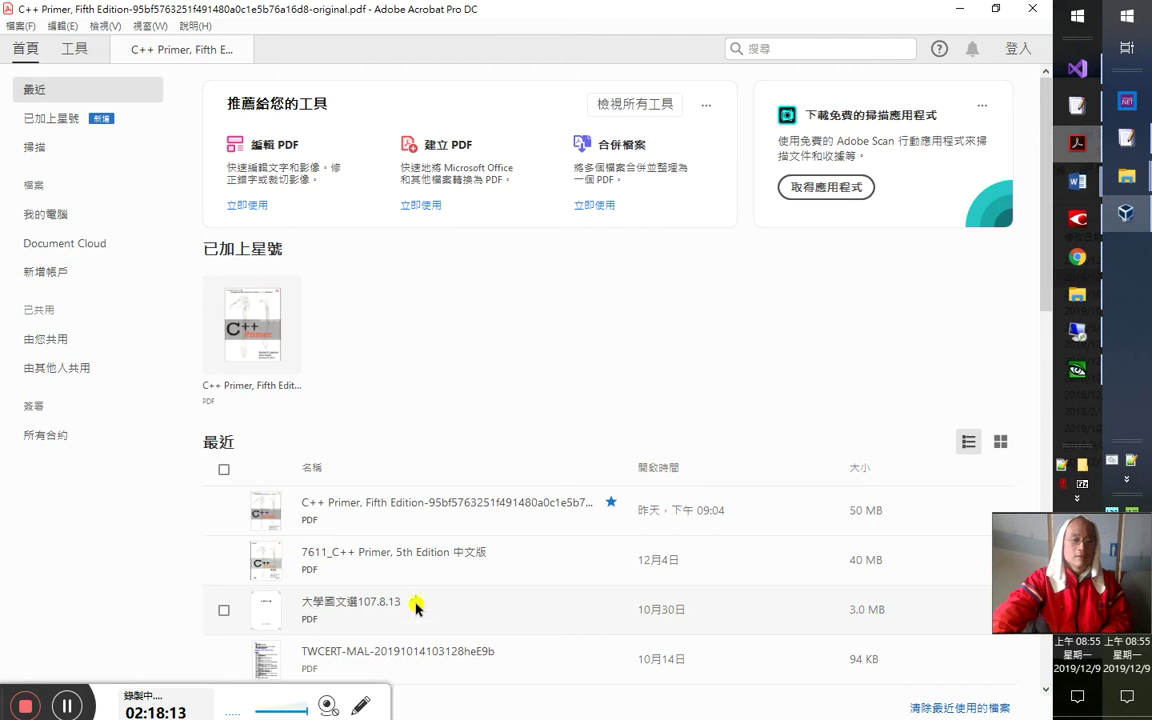
{"action": "left_click", "coordinate": [364, 607]}
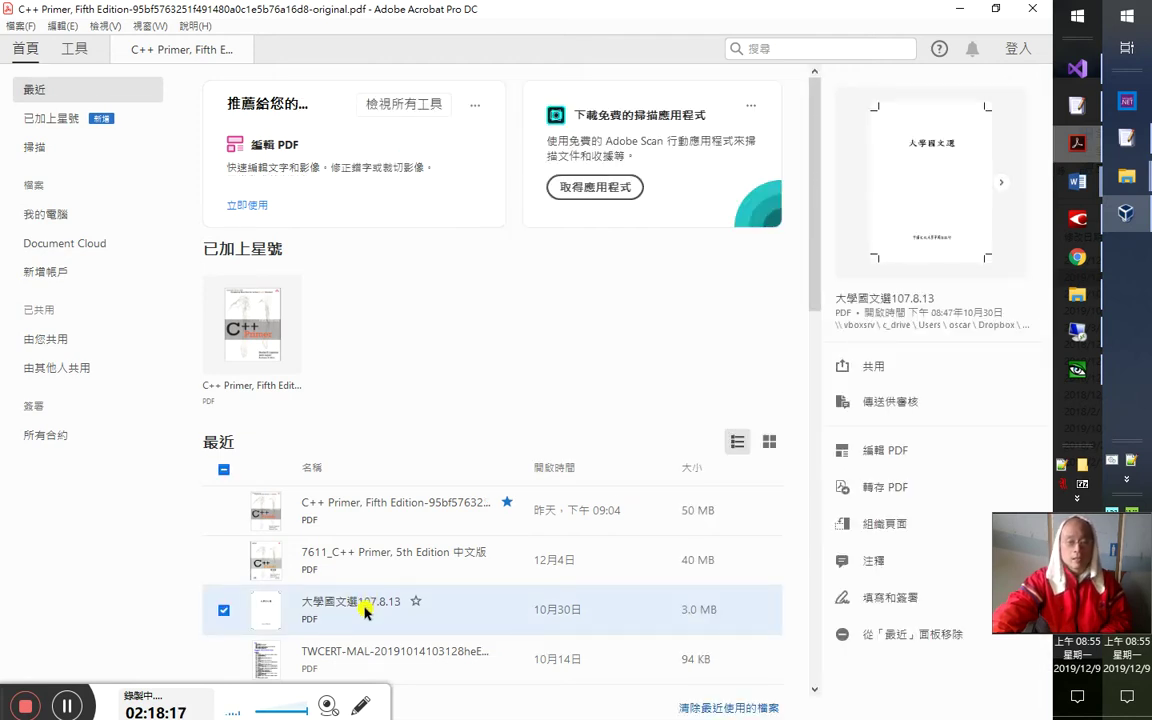
{"action": "double_click", "coordinate": [366, 612]}
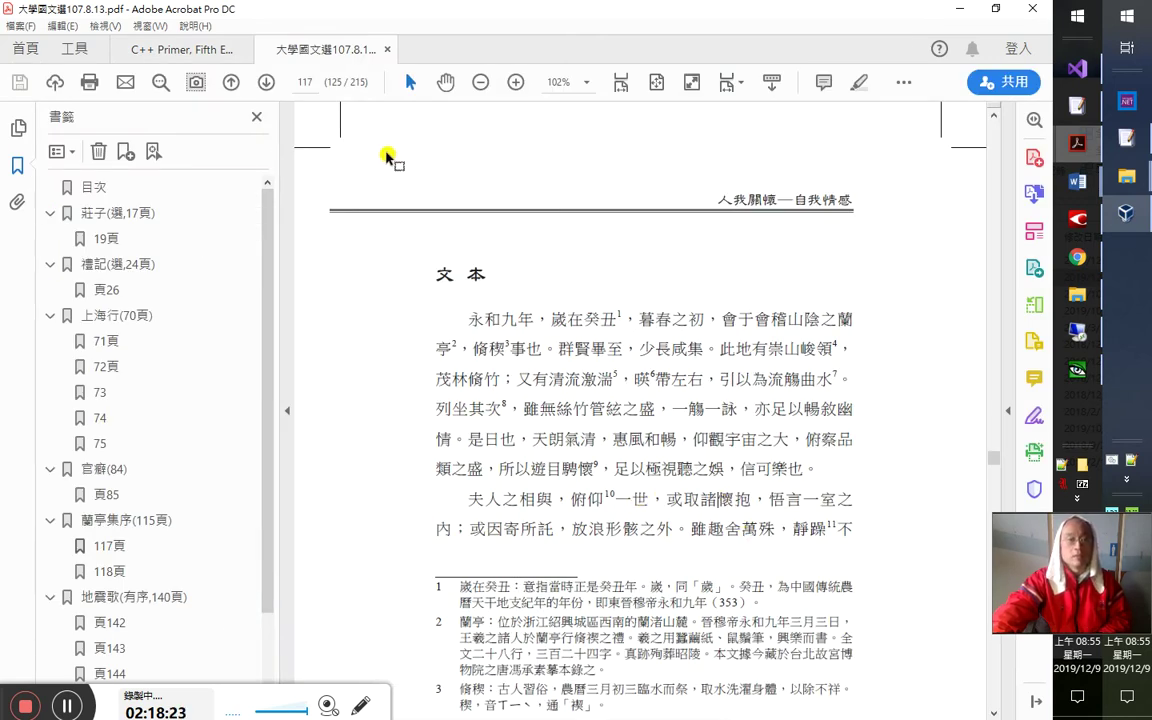
{"action": "left_click", "coordinate": [231, 82]}
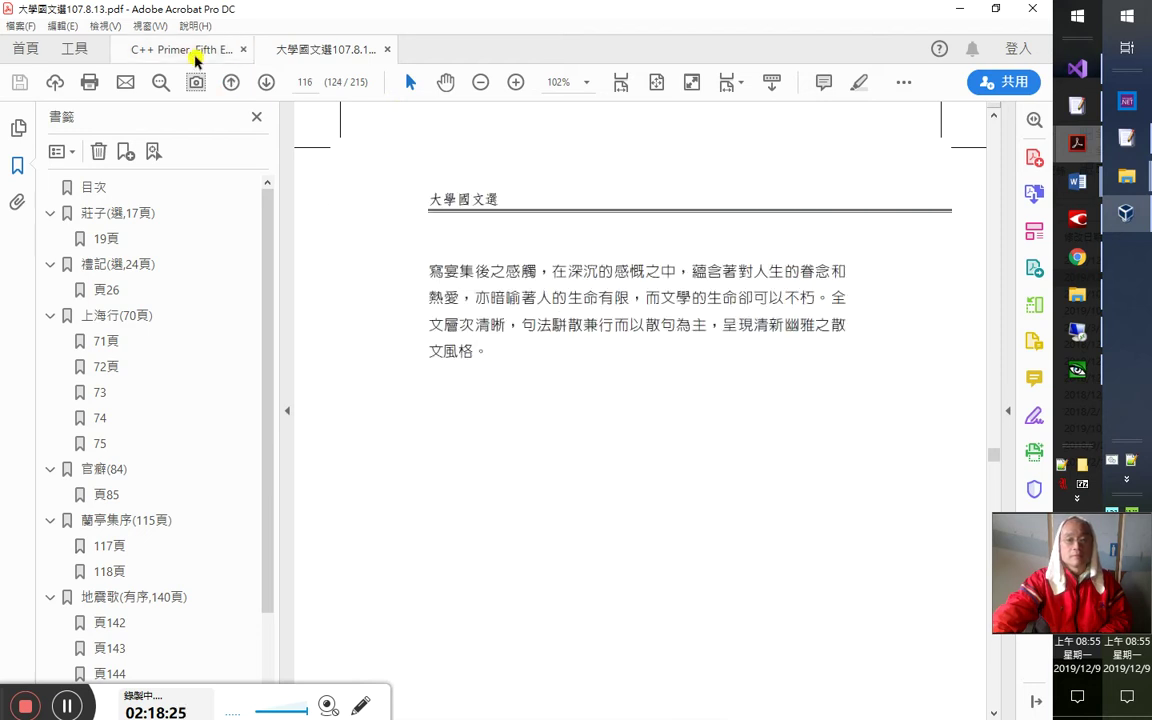
{"action": "left_click", "coordinate": [231, 82]}
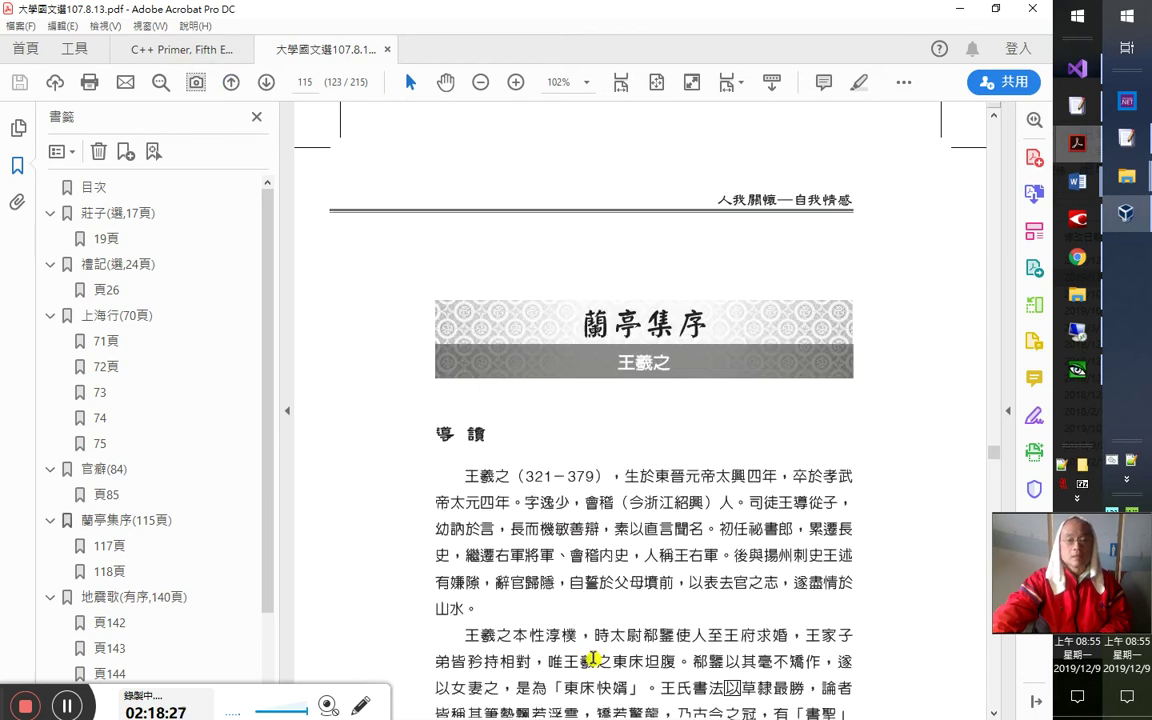
{"action": "scroll", "coordinate": [535, 590], "scroll_direction": "down", "scroll_amount": 1}
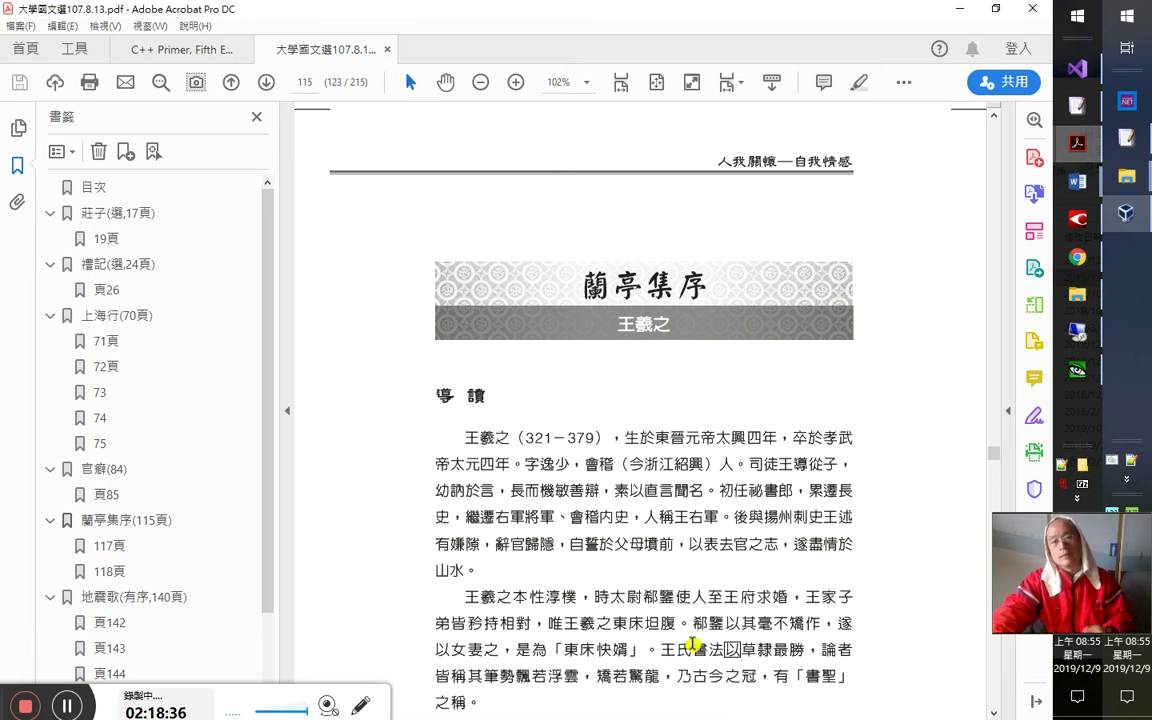
Examine the sentence around 是為「東床快婿」 in the second 導讀 paragraph, marking the words 是為
{"action": "left_click_drag", "start_coordinate": [690, 622], "coordinate": [692, 596]}
{"action": "left_click", "coordinate": [760, 630]}
{"action": "left_click_drag", "start_coordinate": [500, 650], "coordinate": [538, 650]}
{"action": "left_click", "coordinate": [557, 663]}
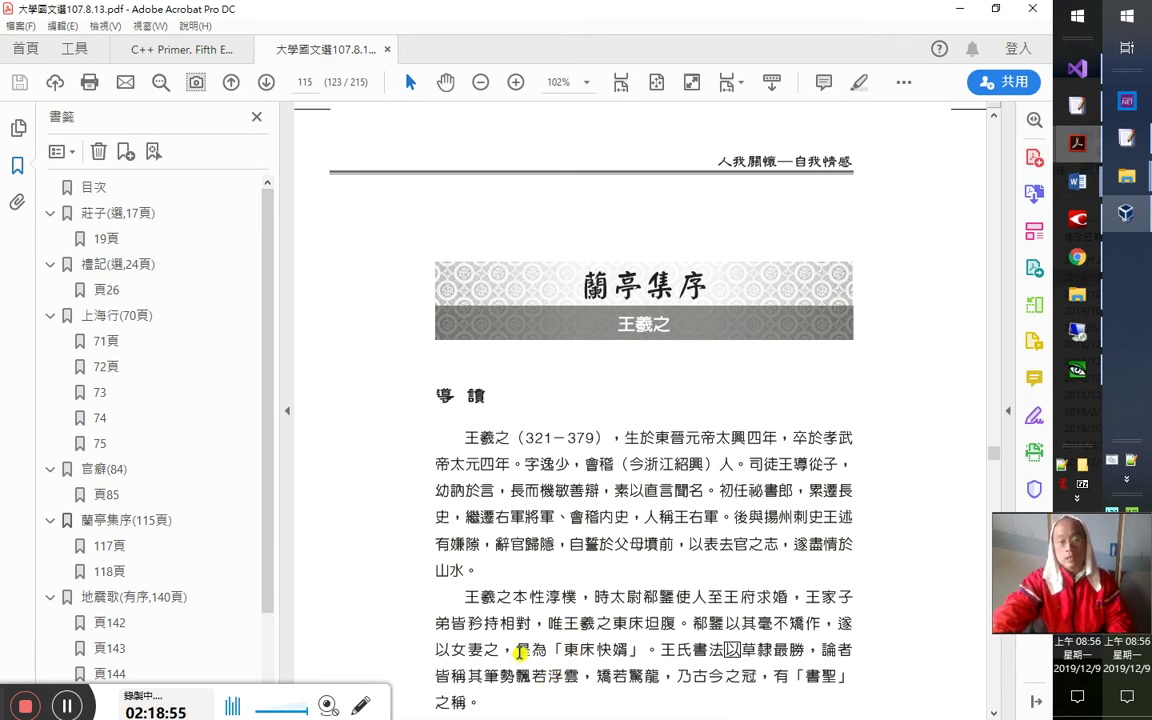
{"action": "mouse_move", "coordinate": [524, 649]}
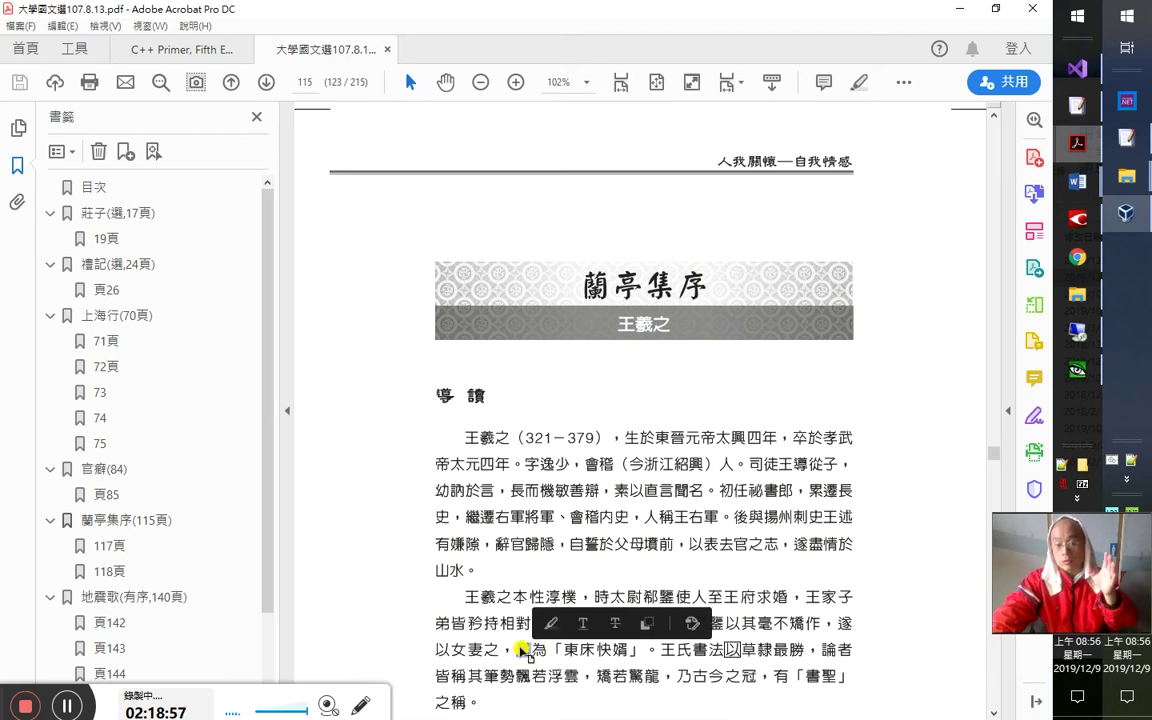
{"action": "left_click", "coordinate": [546, 651]}
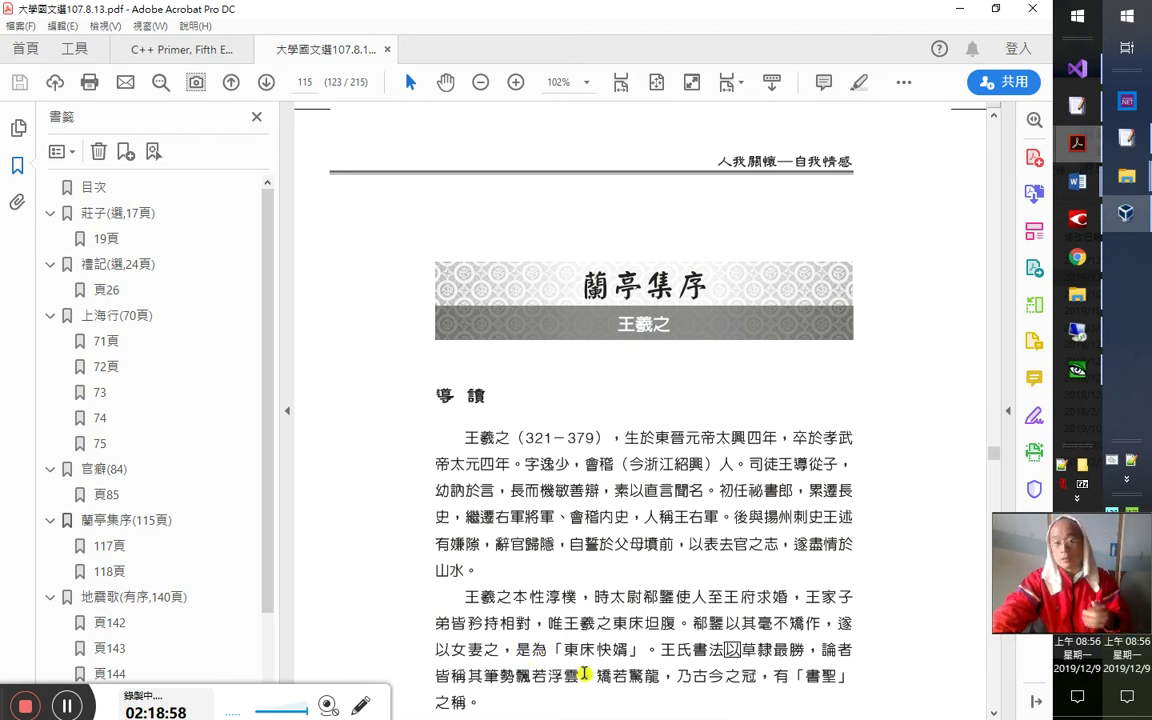
{"action": "left_click", "coordinate": [538, 654]}
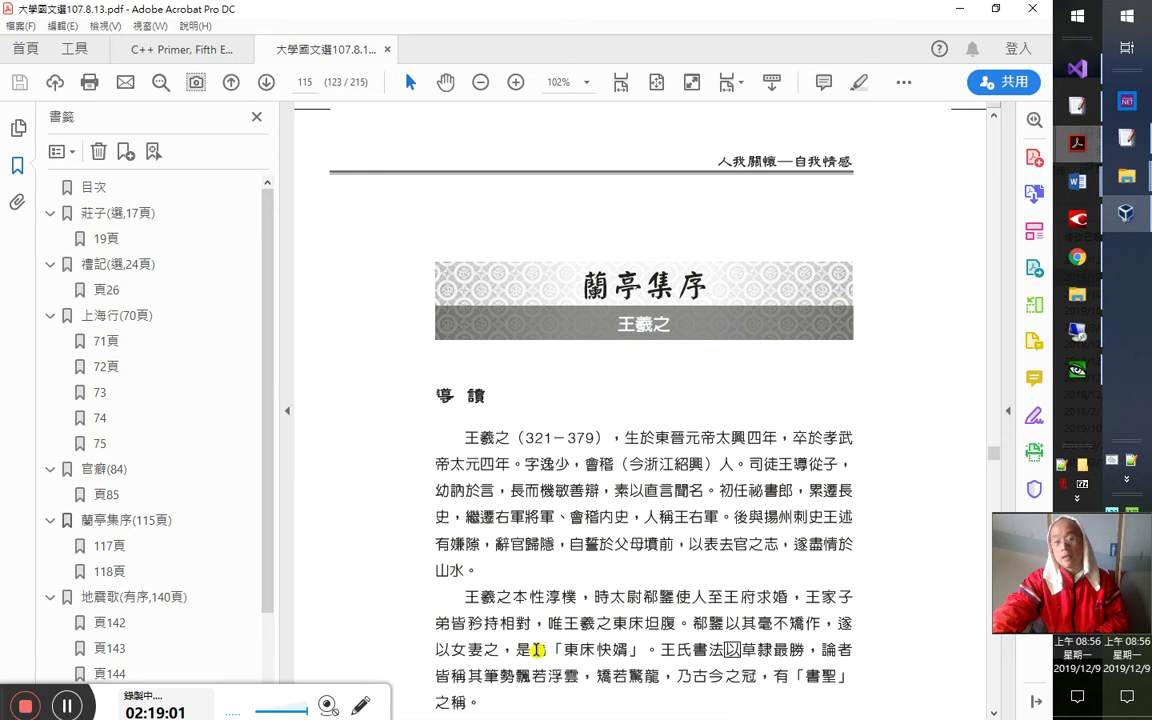
{"action": "double_click", "coordinate": [526, 649]}
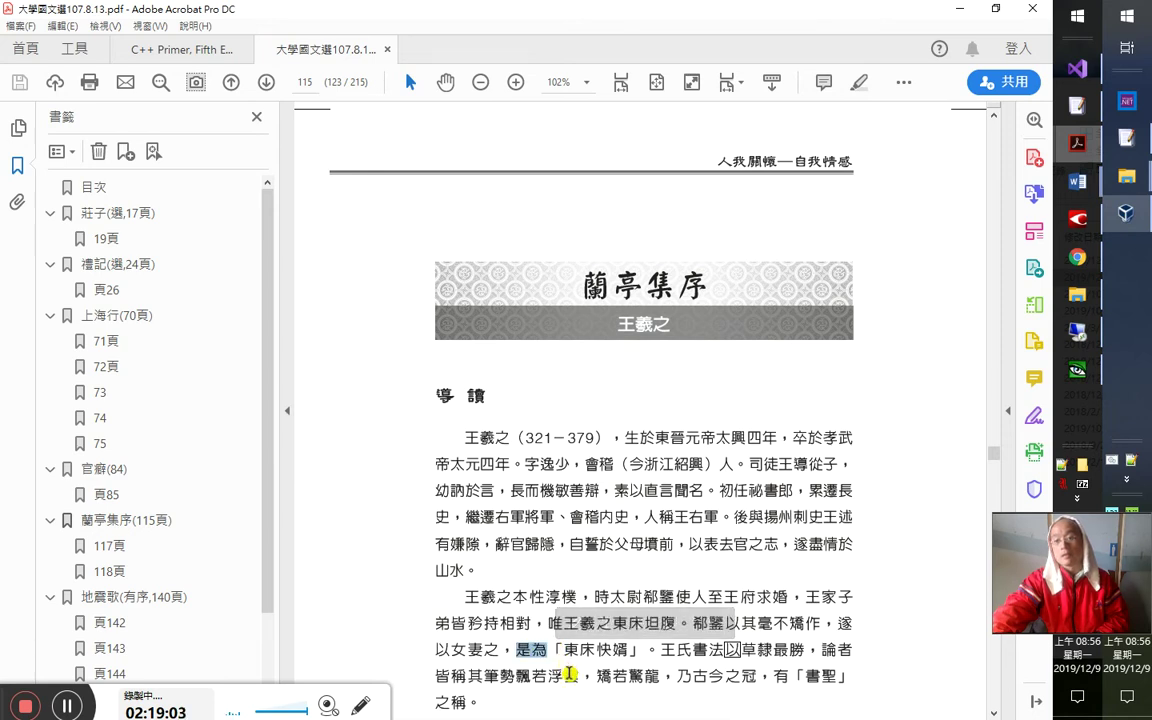
{"action": "left_click", "coordinate": [513, 650]}
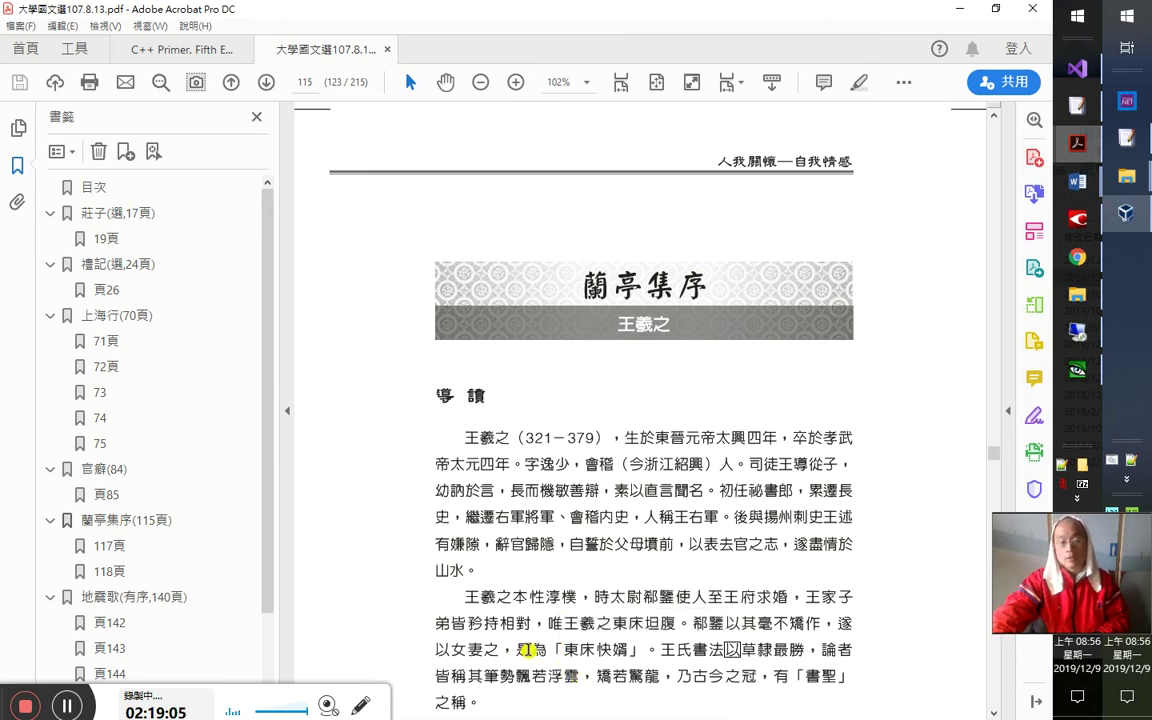
Mark the single character 是 before 為「東床快婿」 in the PDF, then clear the selection
{"action": "key", "text": "alt+Tab"}
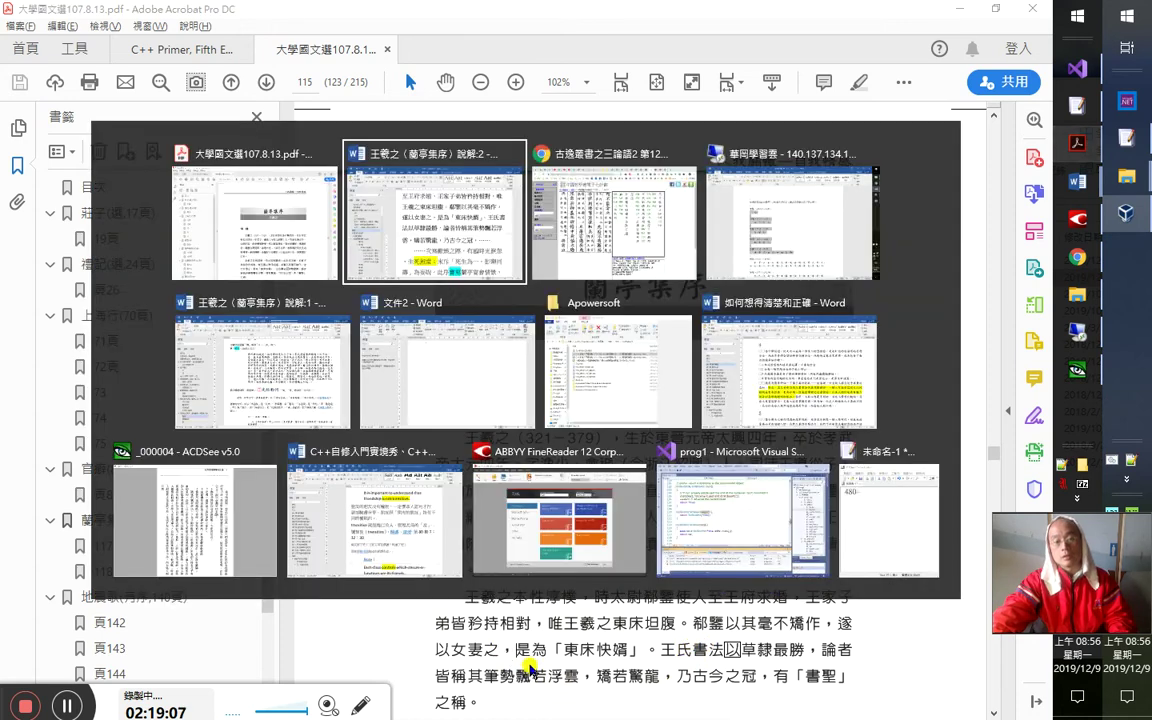
{"action": "key", "text": "alt+Tab"}
{"action": "left_click_drag", "start_coordinate": [521, 650], "coordinate": [660, 654]}
{"action": "left_click", "coordinate": [862, 627]}
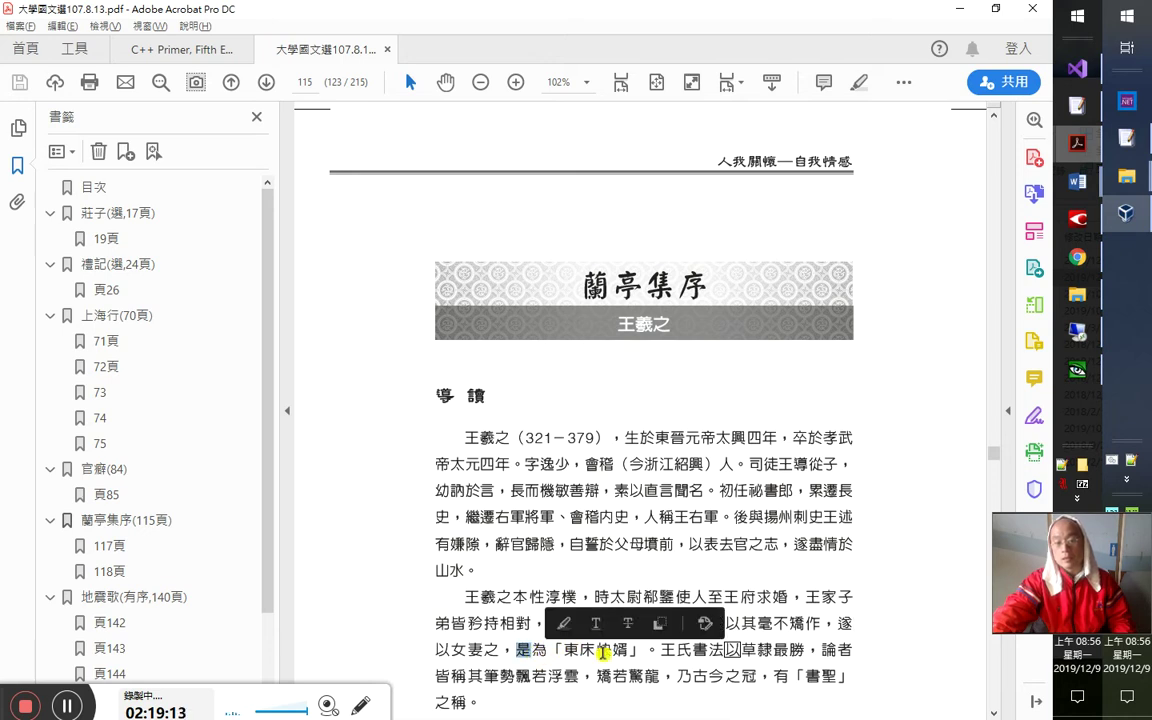
{"action": "left_click", "coordinate": [538, 651]}
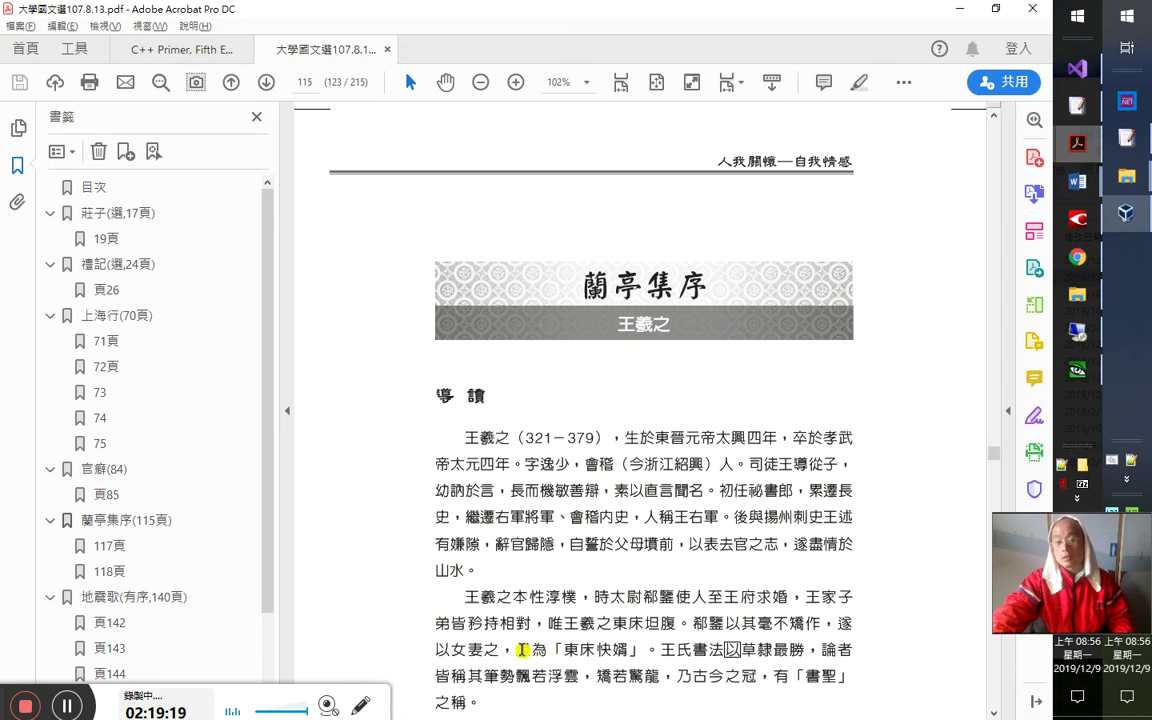
Switch to the Word window 王羲之〈蘭亭集序〉說解:1 and review the explanation of 是 as a particle in 爾是過
{"action": "key", "text": "alt+Tab"}
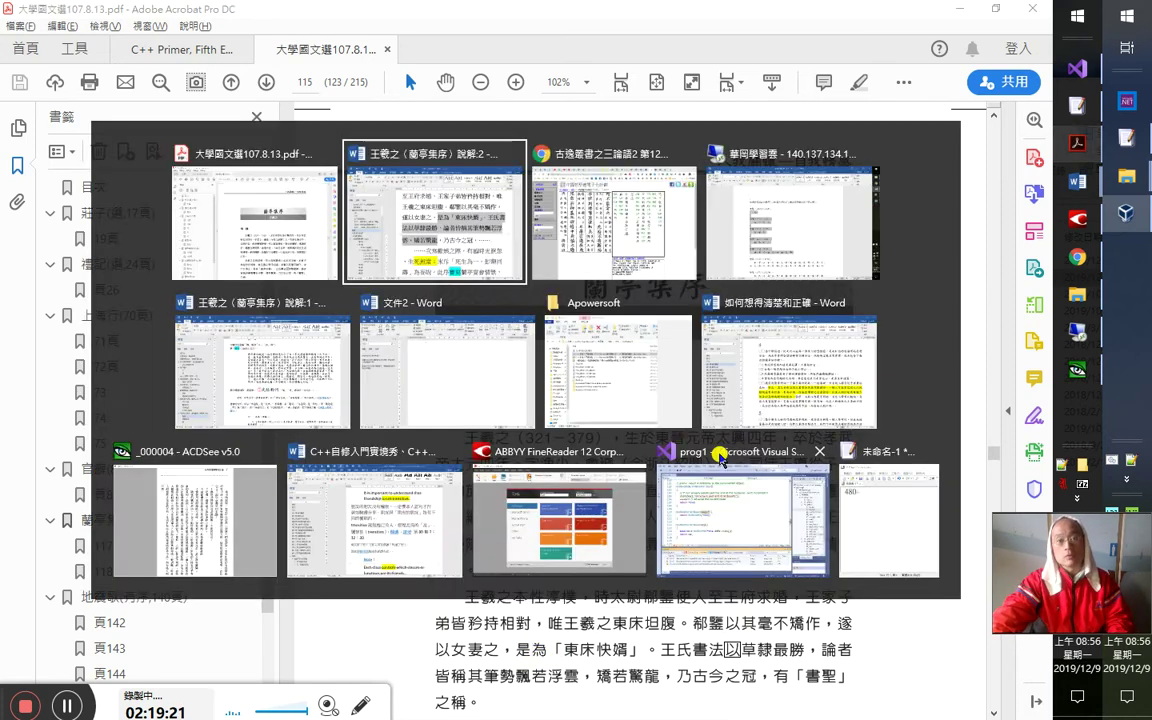
{"action": "key", "text": "alt+Tab"}
{"action": "key", "text": "alt+Tab"}
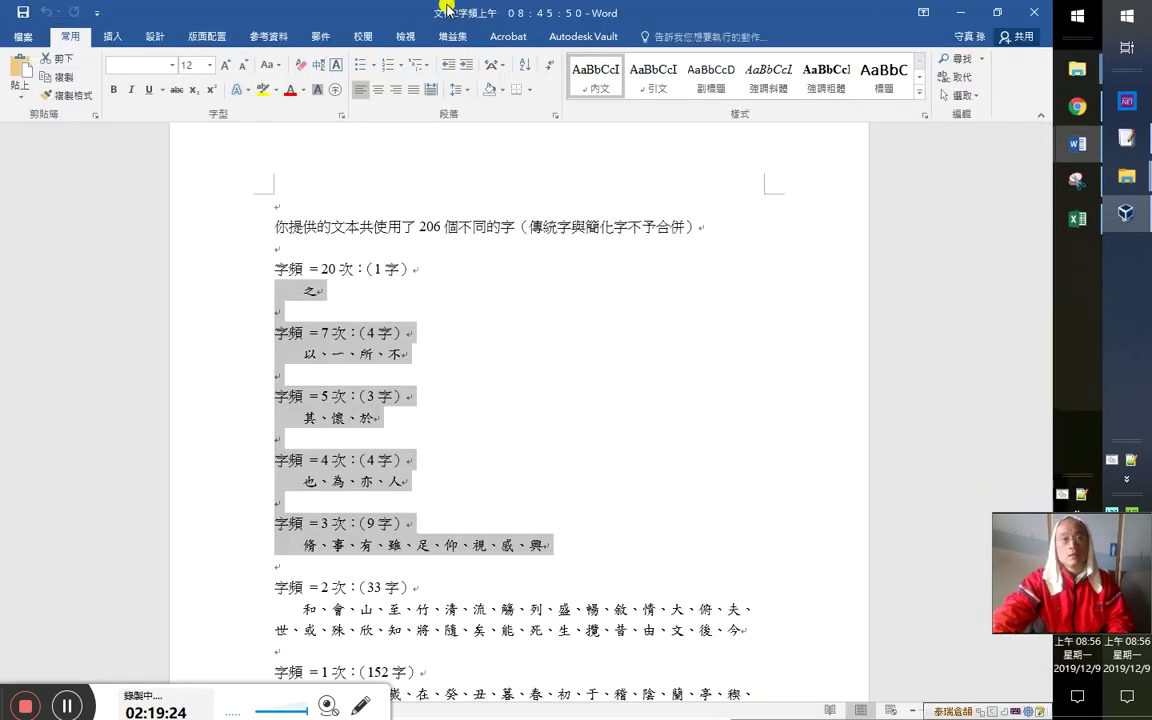
{"action": "key", "text": "alt+Tab"}
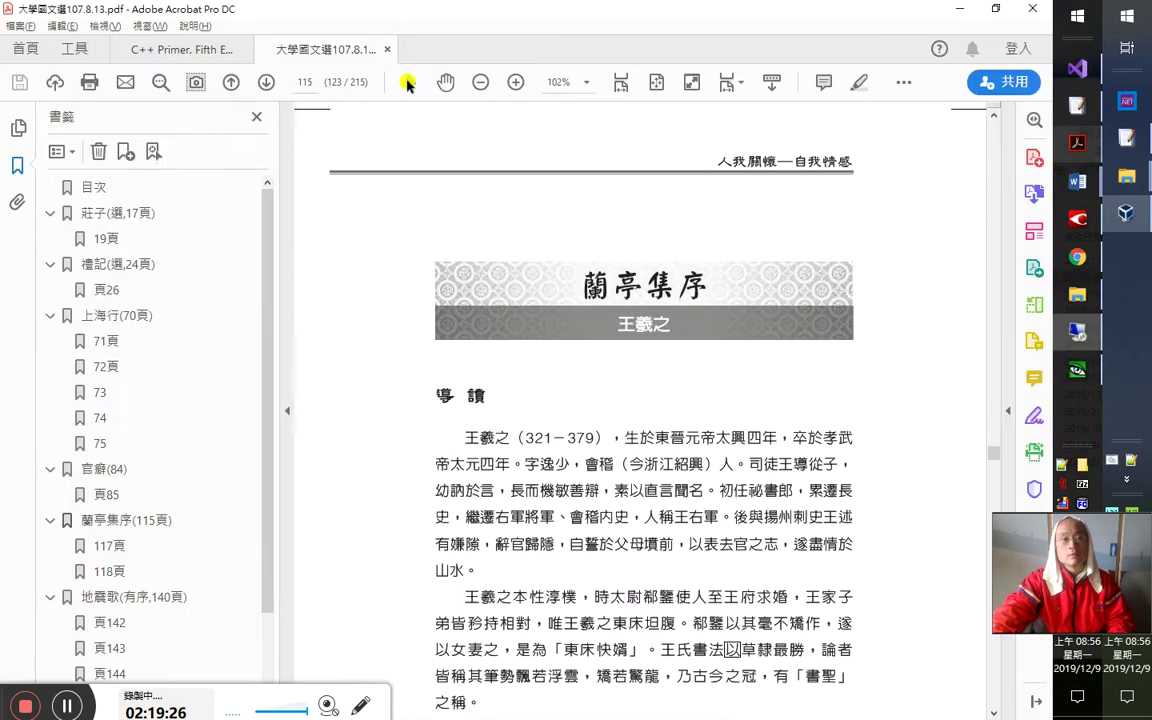
{"action": "key", "text": "alt+Tab"}
{"action": "key", "text": "alt+Tab"}
{"action": "key", "text": "alt+Tab"}
{"action": "key", "text": "alt+Tab"}
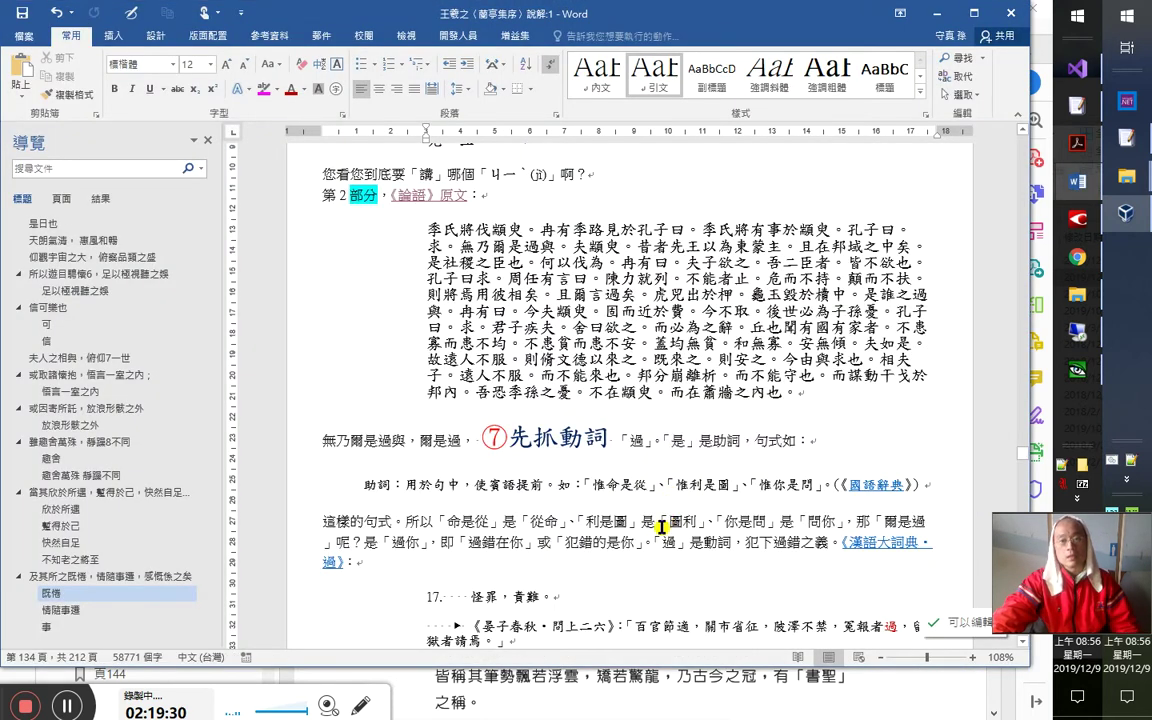
{"action": "left_click", "coordinate": [654, 544]}
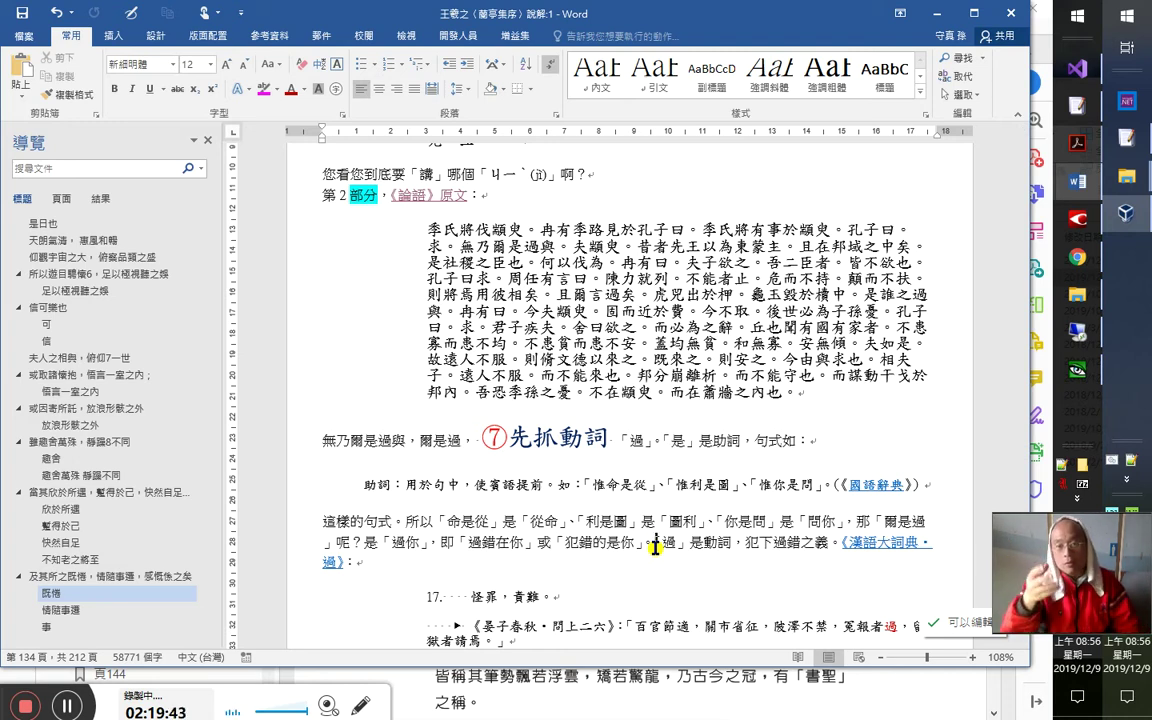
{"action": "left_click", "coordinate": [748, 372]}
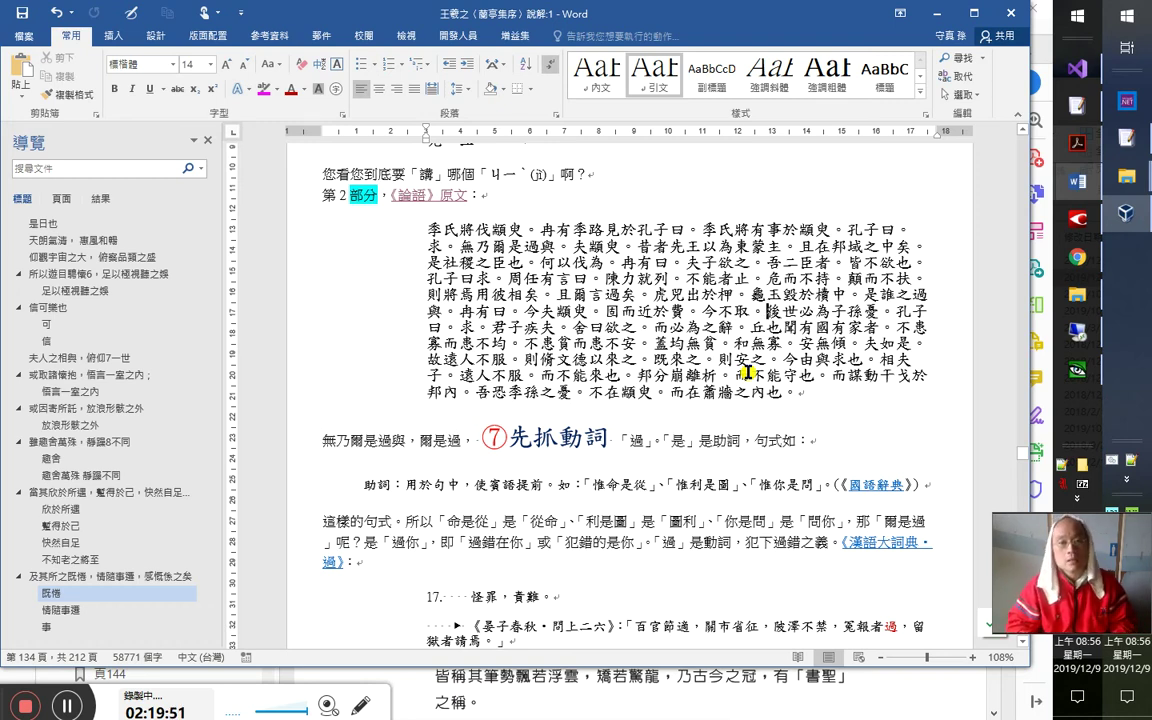
Switch to the Chrome window showing 古逸叢書之三論語2 page 120 on the ctext site
{"action": "key", "text": "alt+Tab"}
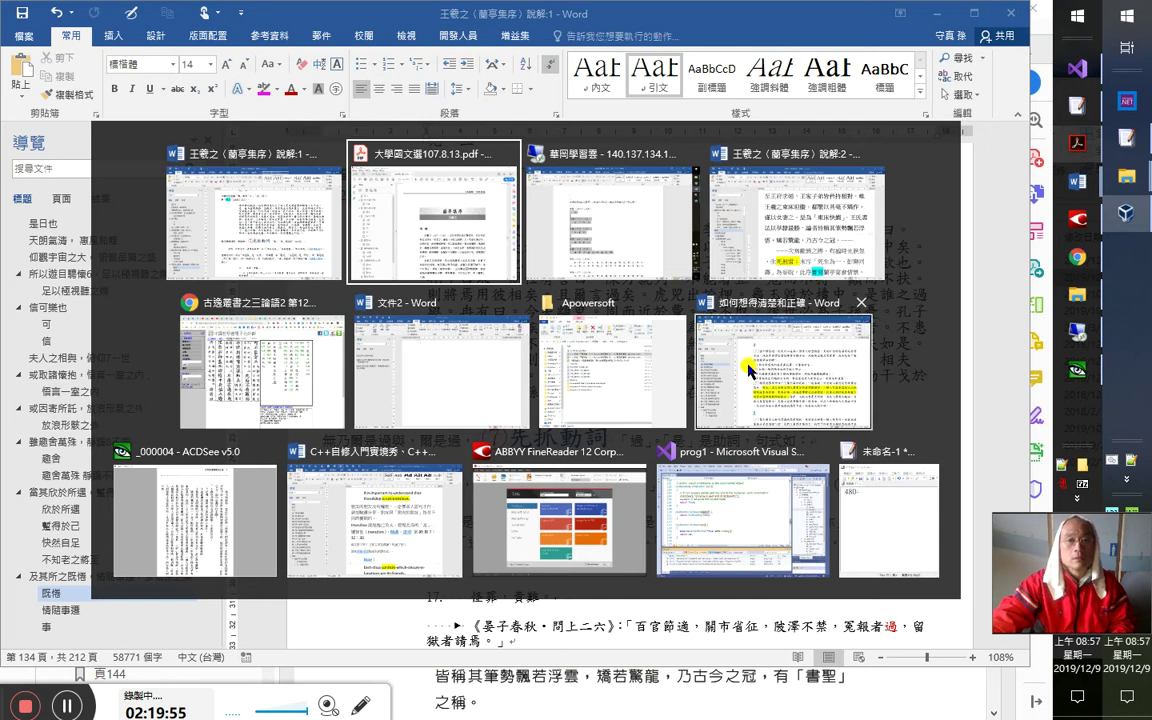
{"action": "key", "text": "Tab"}
{"action": "key", "text": "Tab"}
{"action": "key", "text": "Tab"}
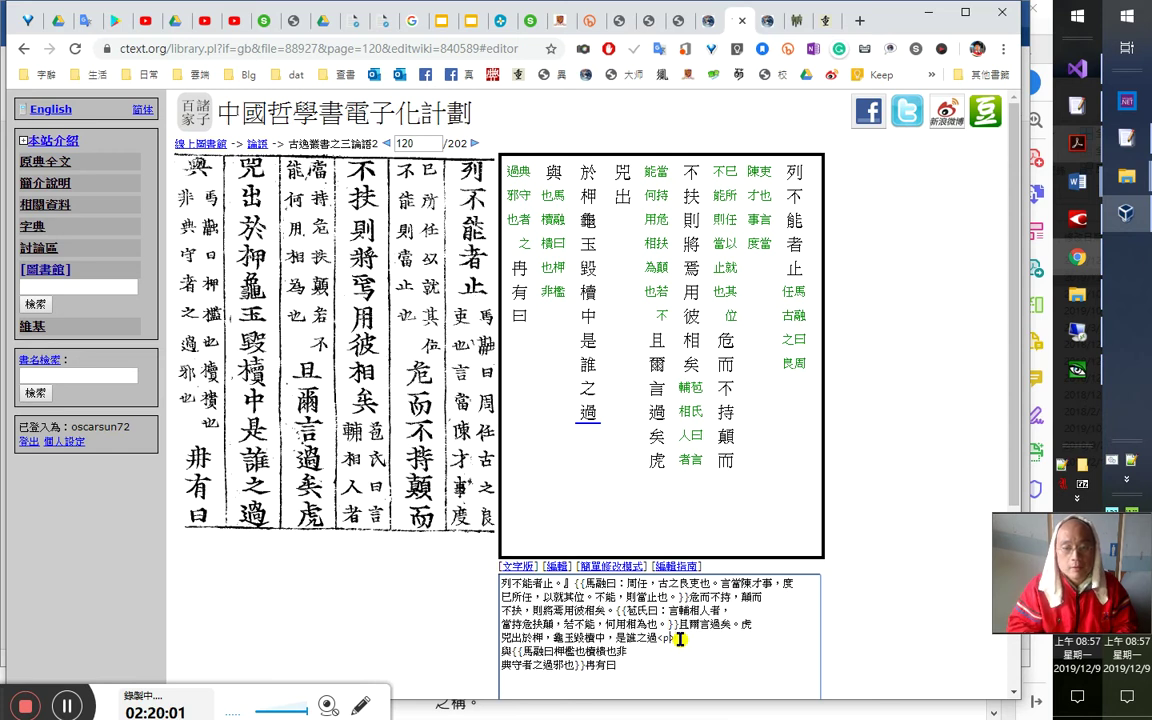
Try inserting 為 after 是 in 是誰之過 in the page's edit text, and remove it again
{"action": "type", "text": "為"}
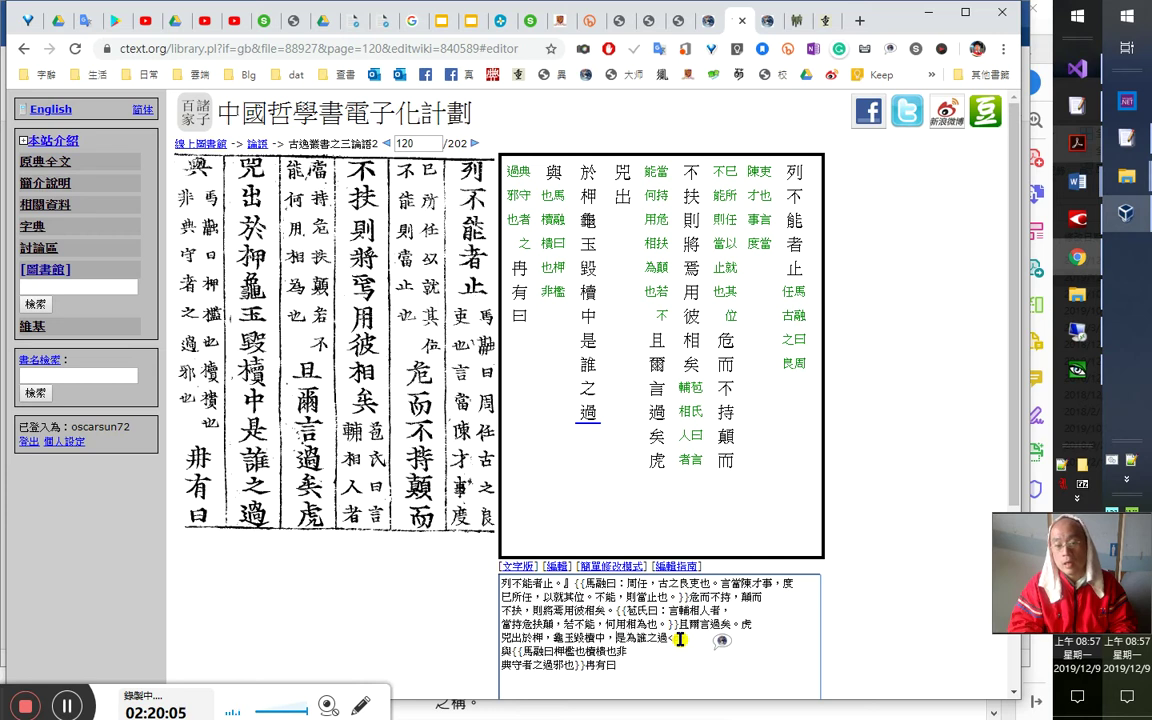
{"action": "key", "text": "shift+Left"}
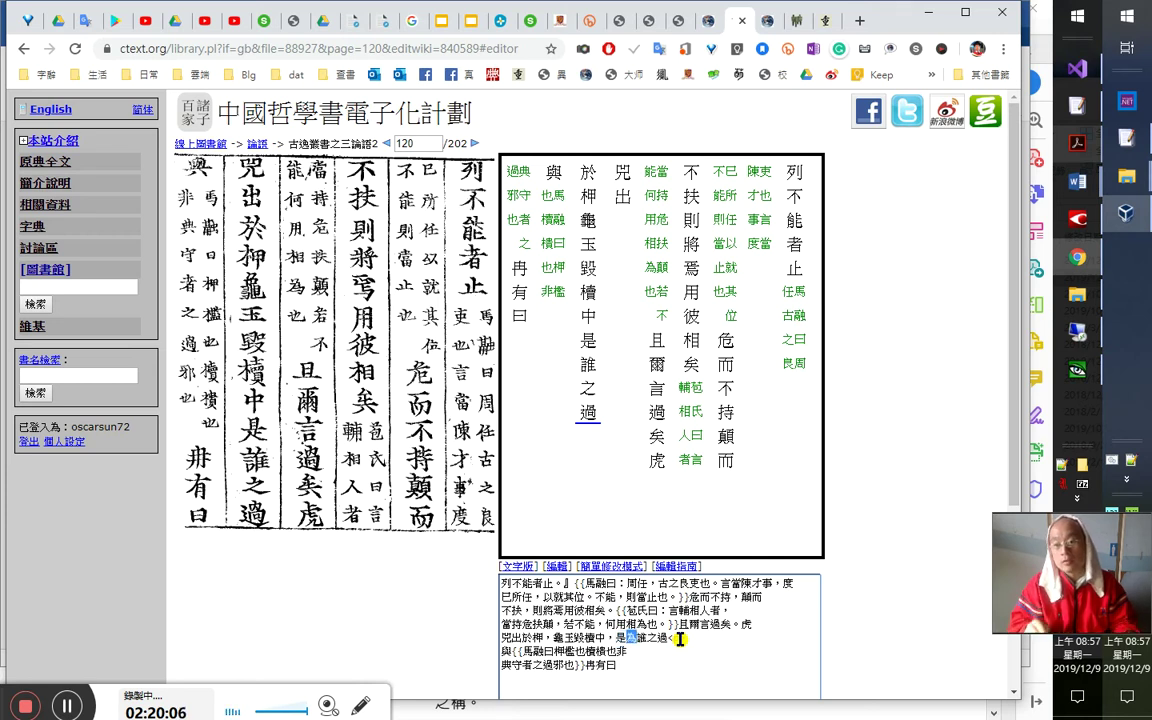
{"action": "key", "text": "ctrl+x"}
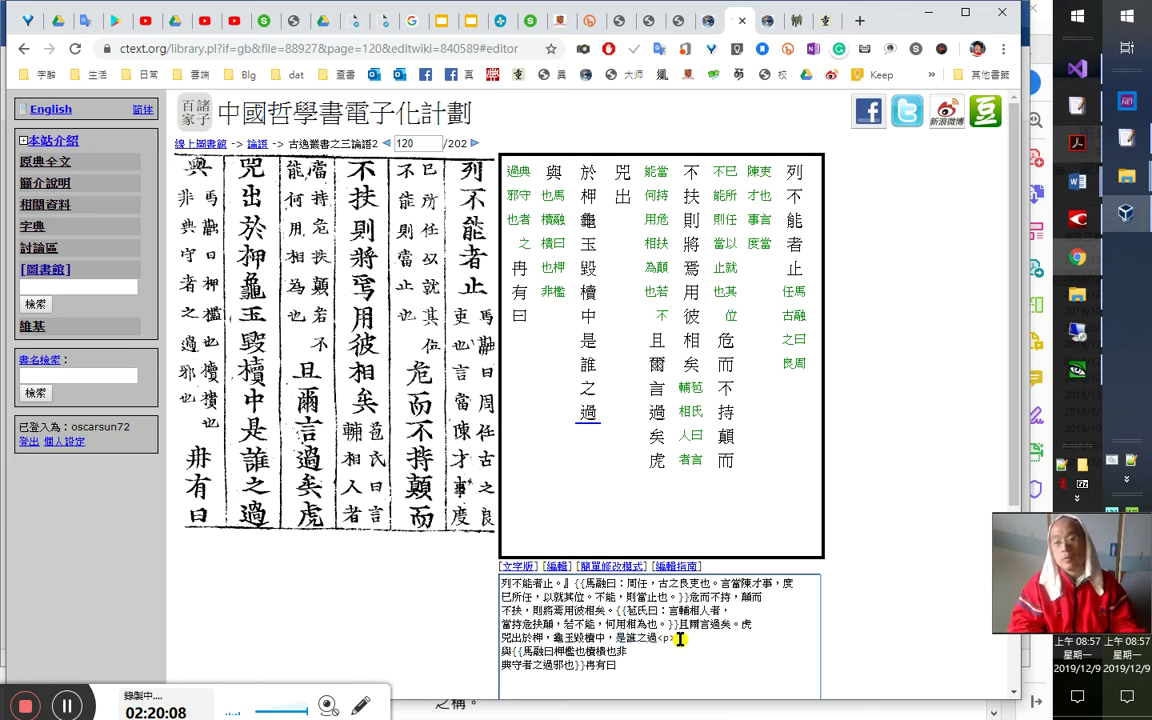
{"action": "key", "text": "shift+Right"}
{"action": "key", "text": "shift+Right"}
{"action": "key", "text": "shift+Right"}
{"action": "key", "text": "Left"}
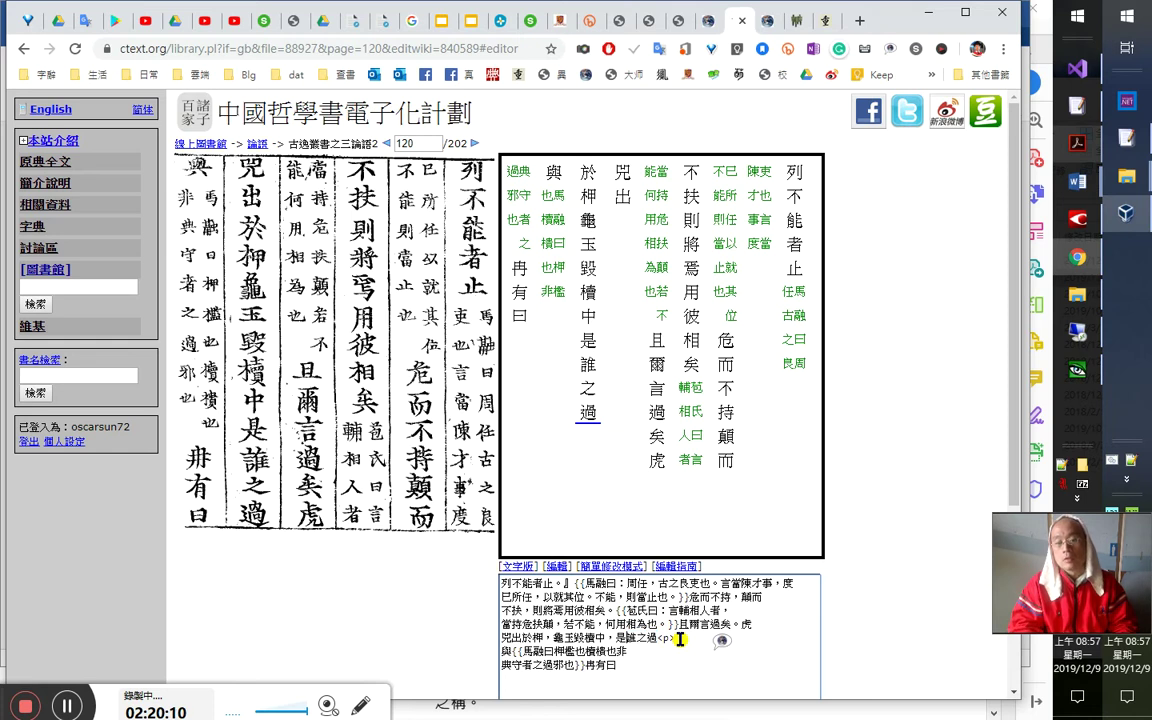
In the page 120 edit text, remove the <p> mark after 是誰之過 and add ？ after 與
{"action": "type", "text": "（"}
{"action": "key", "text": "shift+End"}
{"action": "key", "text": "Right"}
{"action": "key", "text": "shift+End"}
{"action": "key", "text": "Left"}
{"action": "key", "text": "BackSpace"}
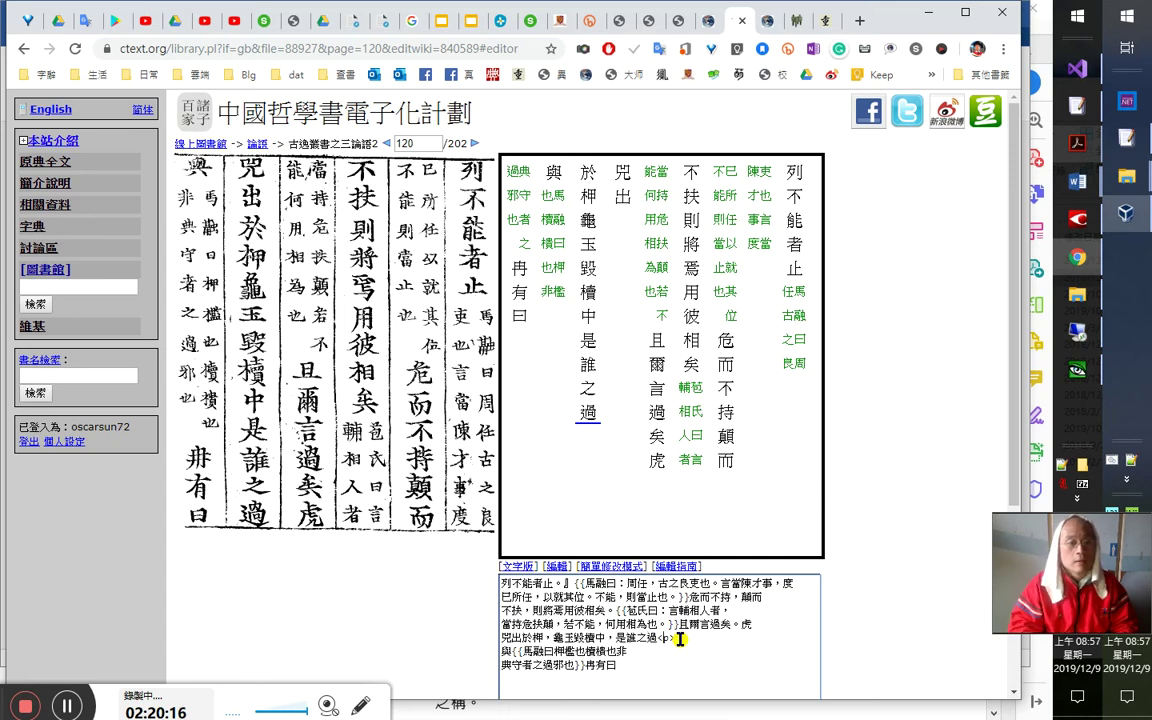
{"action": "key", "text": "shift+Left"}
{"action": "key", "text": "shift+Left"}
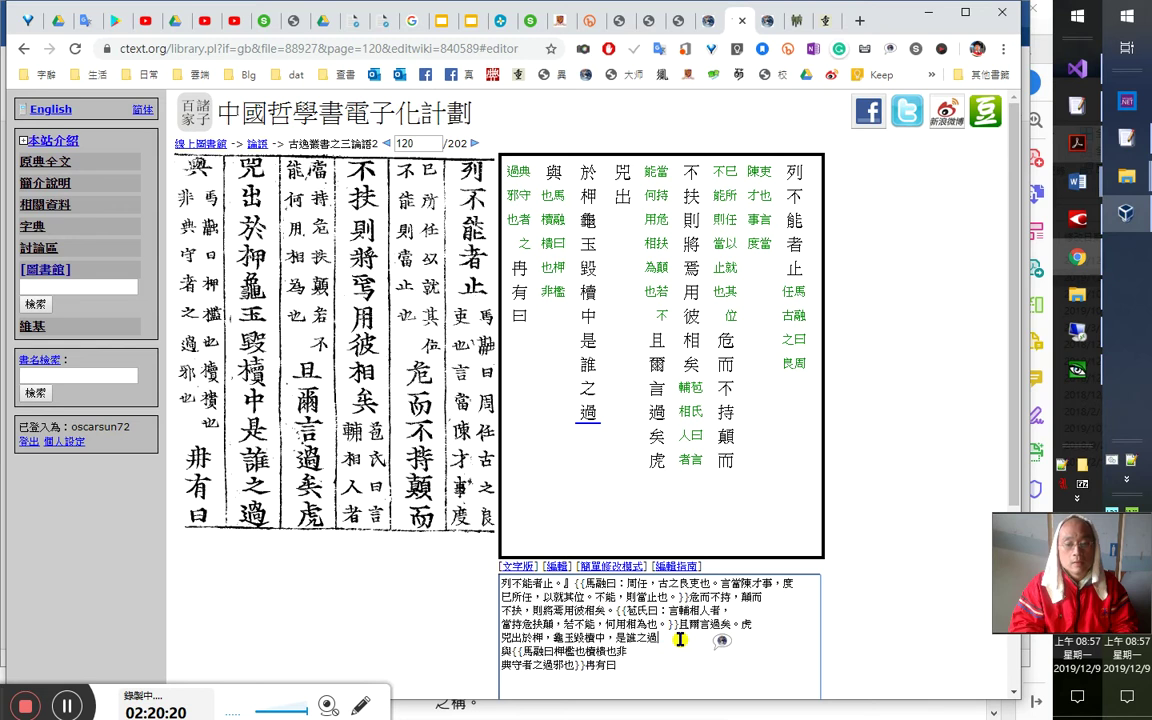
{"action": "key", "text": "Delete"}
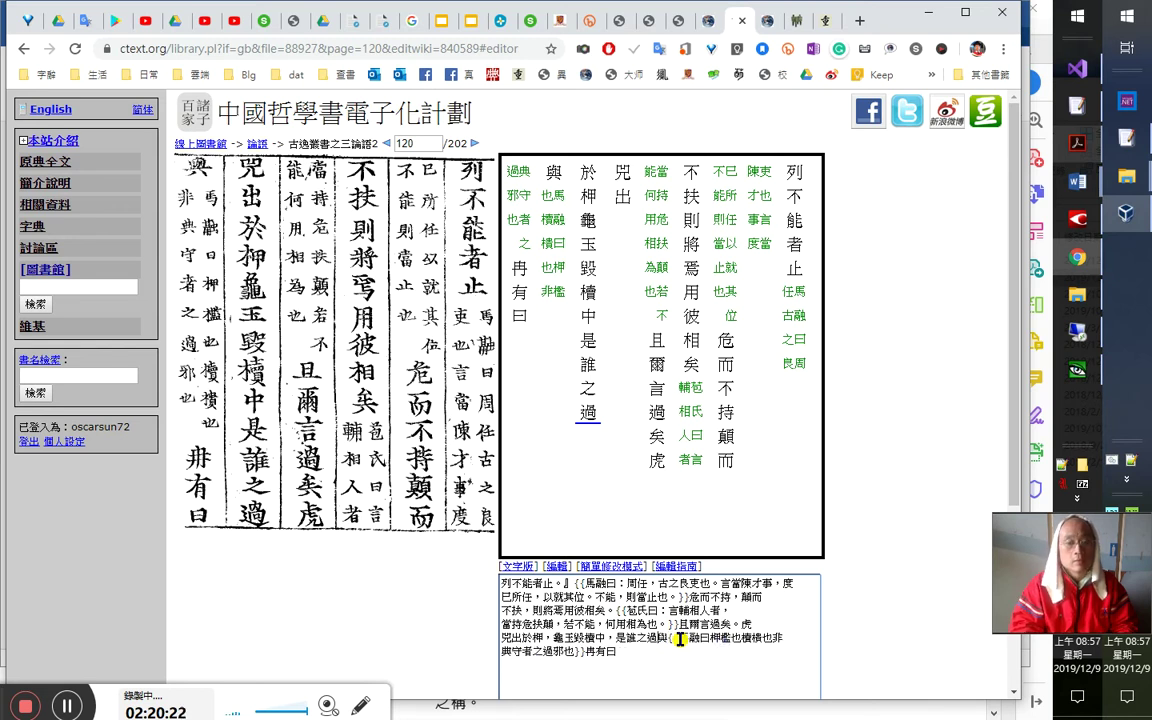
{"action": "key", "text": "Return"}
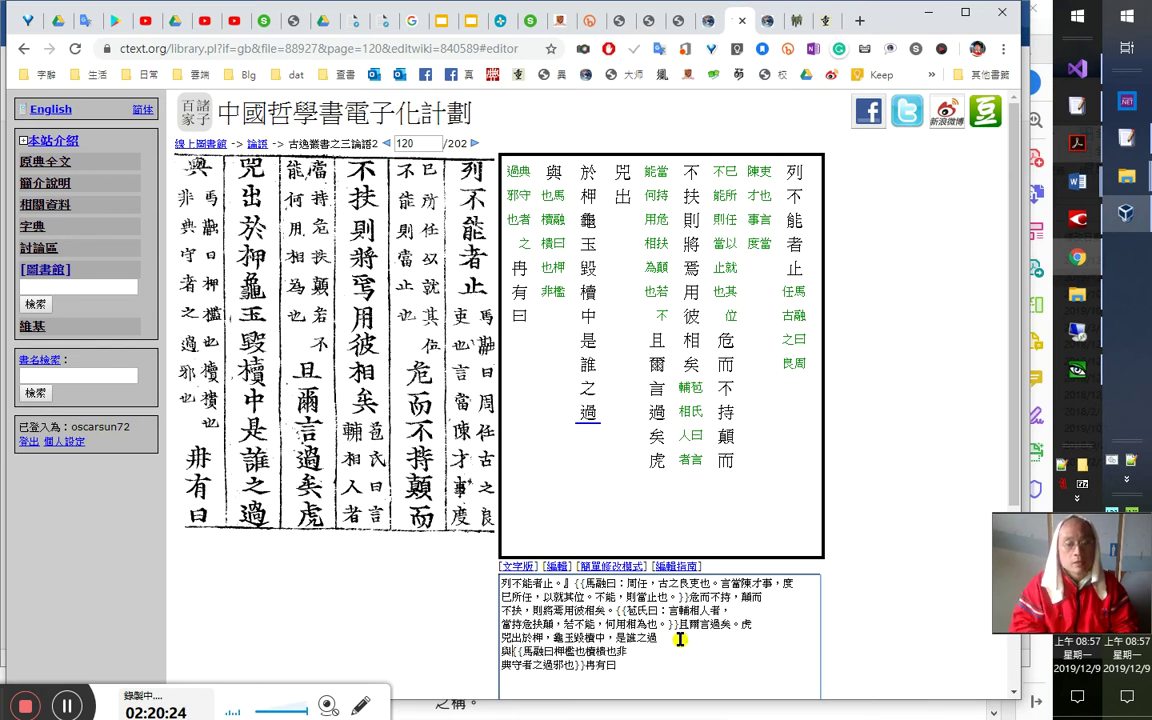
{"action": "type", "text": "？"}
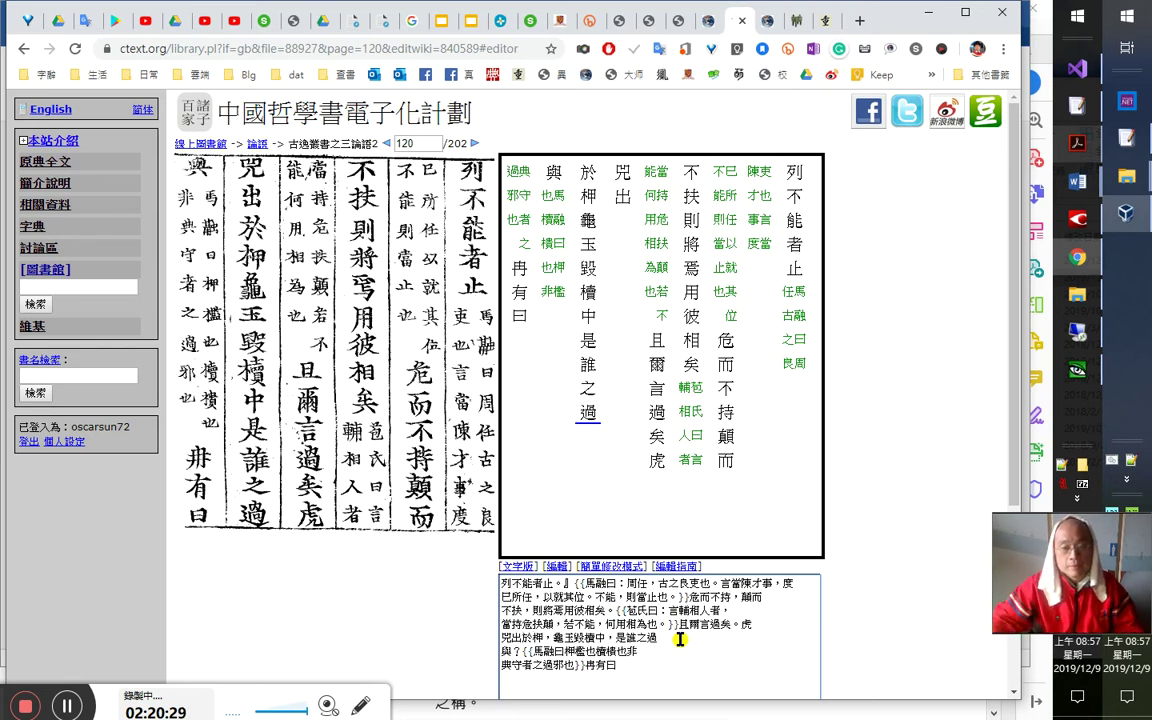
Mark 虎兕出於柙 through 是誰之過與, the character 柙, and 龜玉毀櫝中 in the edit text while examining the passage
{"action": "left_click_drag", "start_coordinate": [741, 623], "coordinate": [518, 650]}
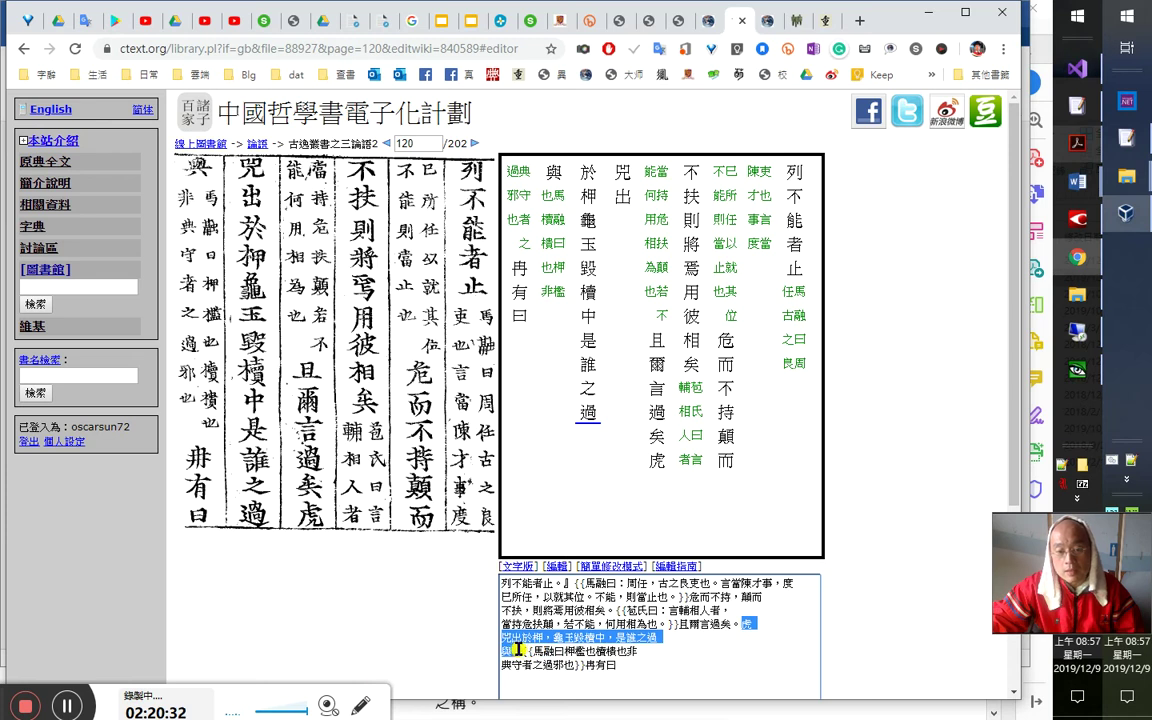
{"action": "left_click", "coordinate": [698, 642]}
{"action": "double_click", "coordinate": [539, 638]}
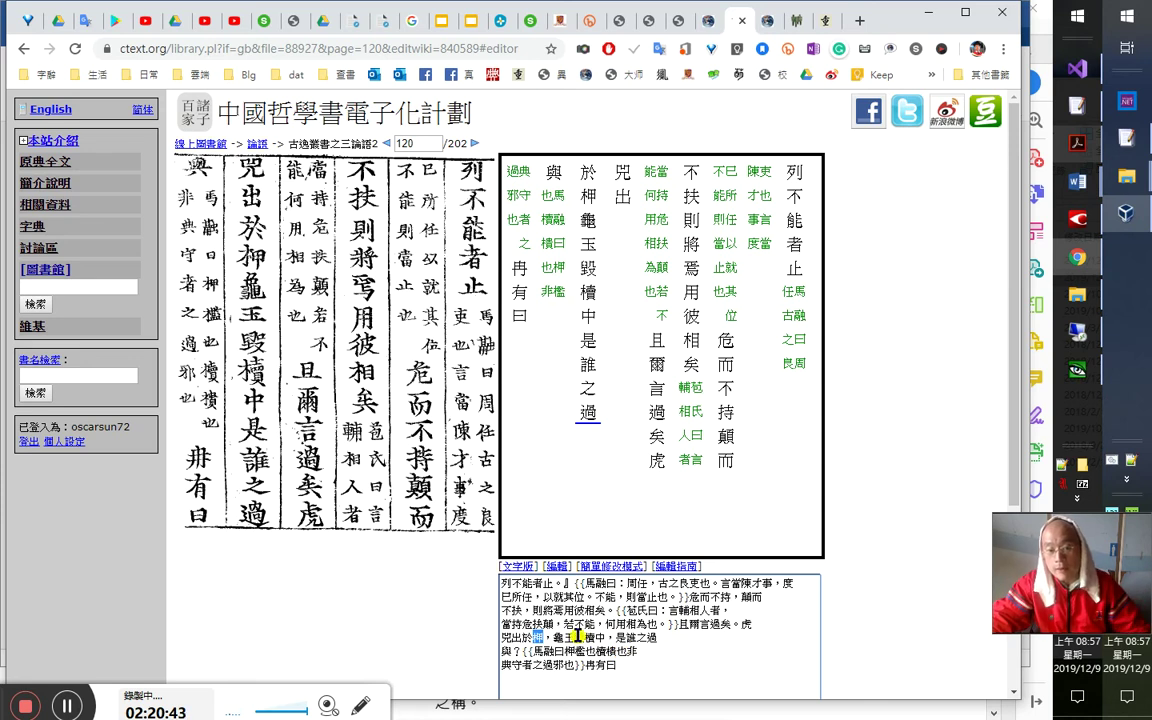
{"action": "mouse_move", "coordinate": [577, 640]}
{"action": "left_mouse_down"}
{"action": "mouse_move", "coordinate": [555, 639]}
{"action": "mouse_move", "coordinate": [585, 646]}
{"action": "left_mouse_up"}
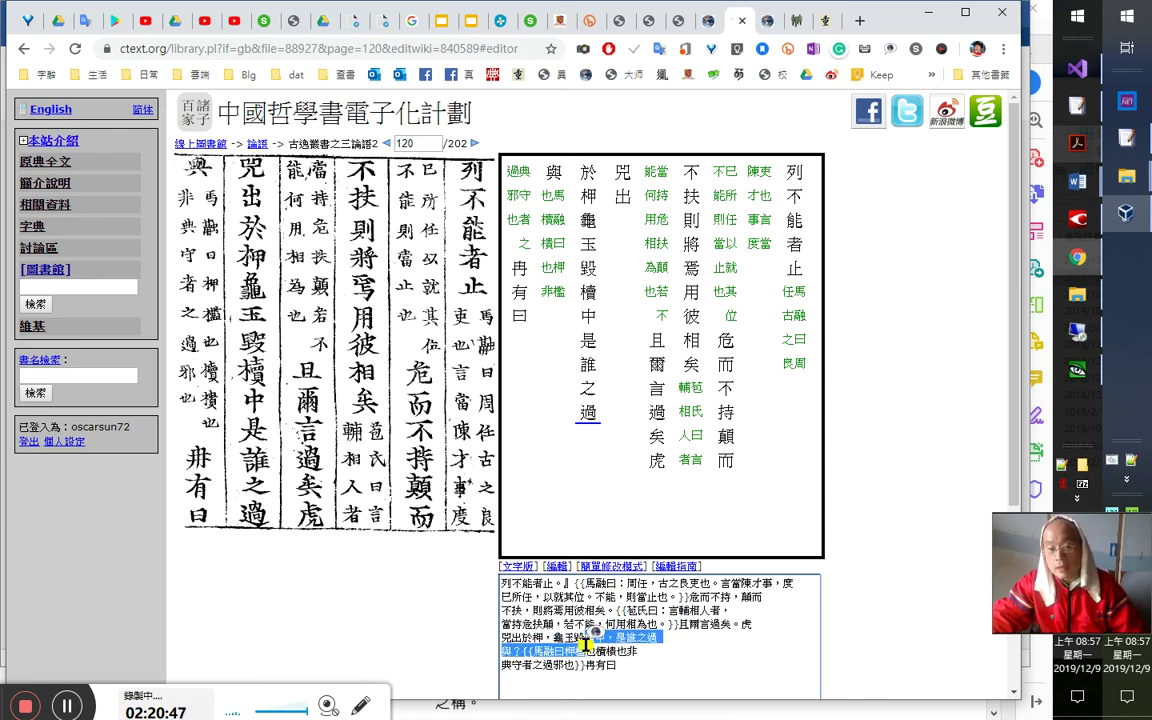
{"action": "left_click", "coordinate": [562, 637]}
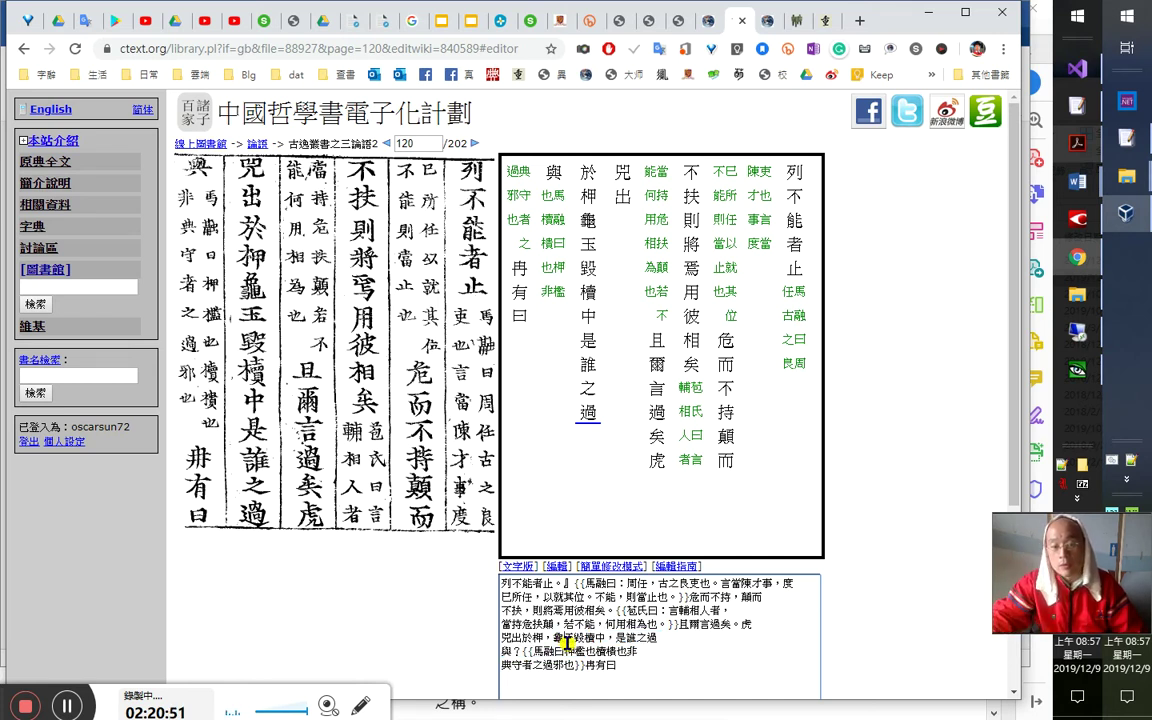
{"action": "left_click_drag", "start_coordinate": [553, 640], "coordinate": [607, 640]}
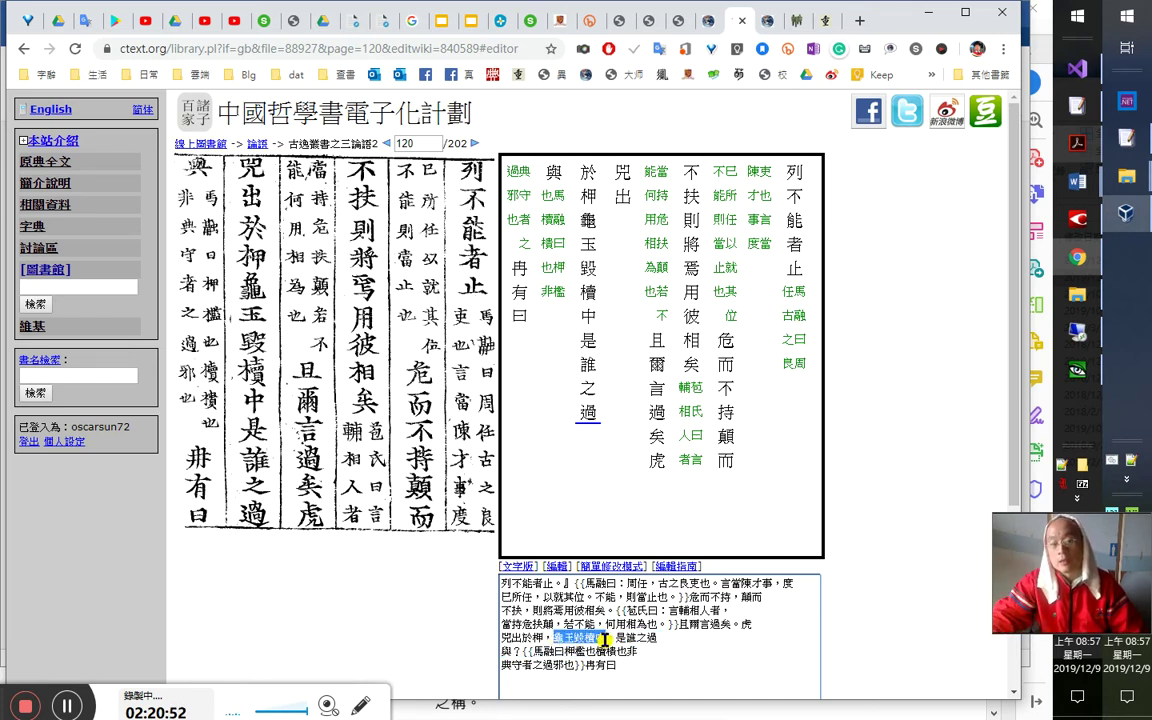
{"action": "left_click", "coordinate": [573, 643]}
{"action": "left_click_drag", "start_coordinate": [553, 640], "coordinate": [568, 639]}
{"action": "left_click", "coordinate": [573, 640]}
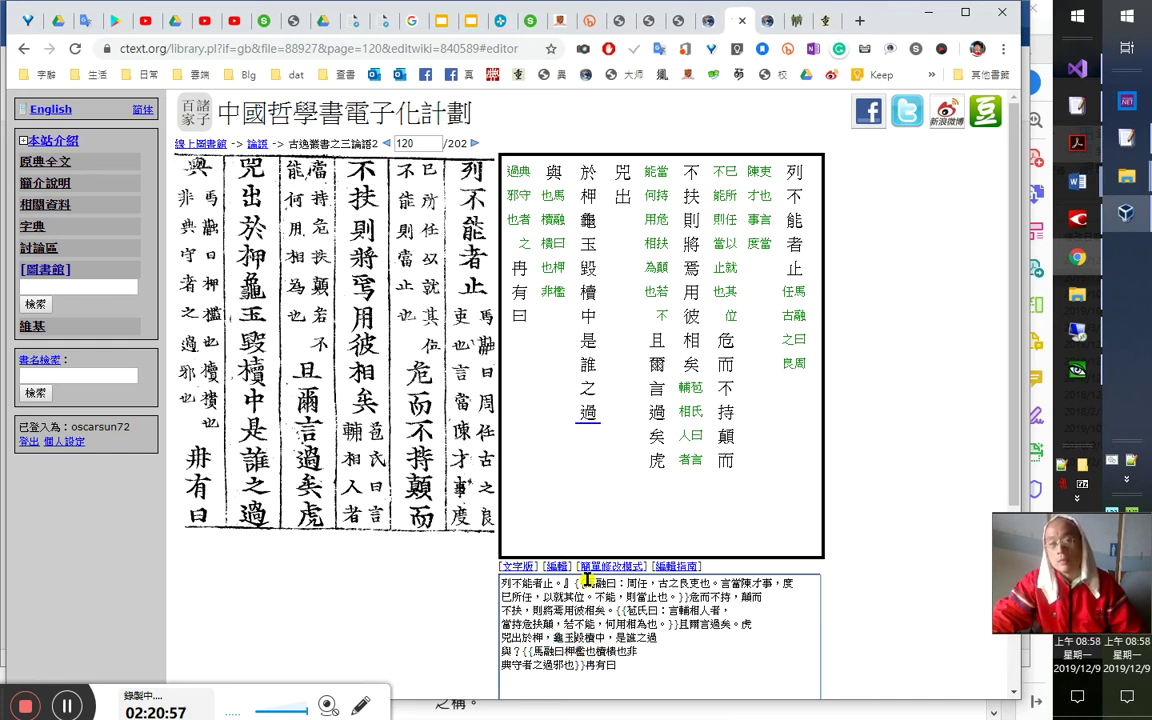
{"action": "left_click", "coordinate": [437, 25]}
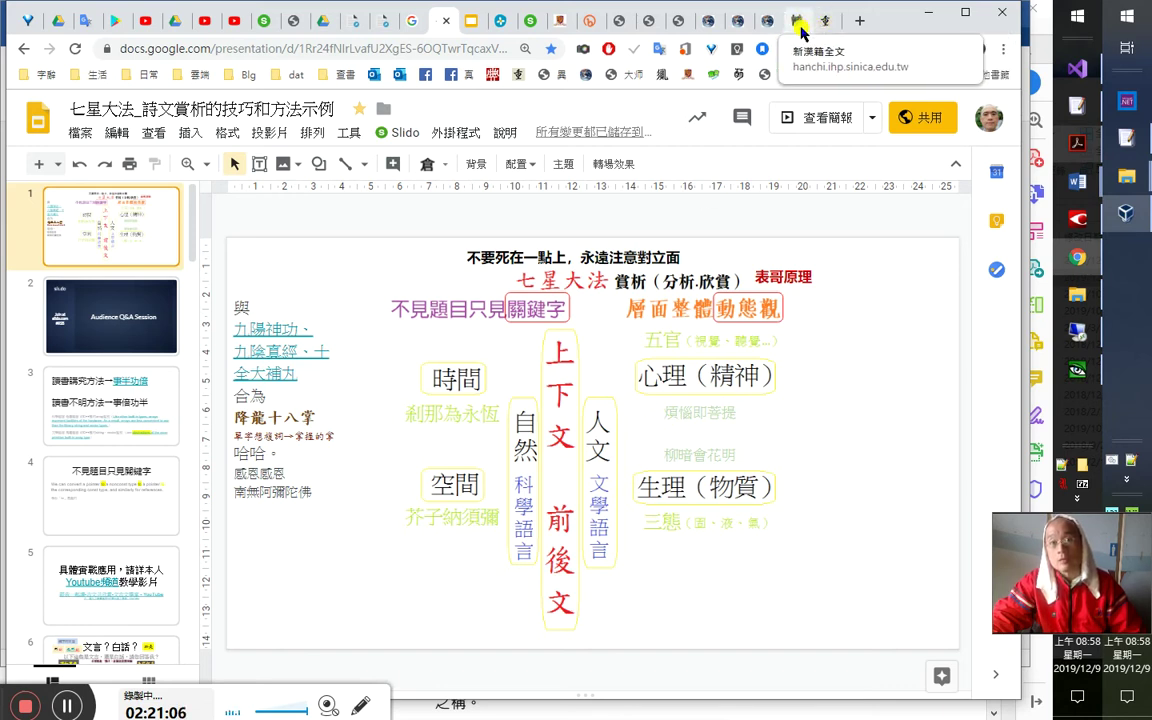
{"action": "left_click", "coordinate": [767, 20]}
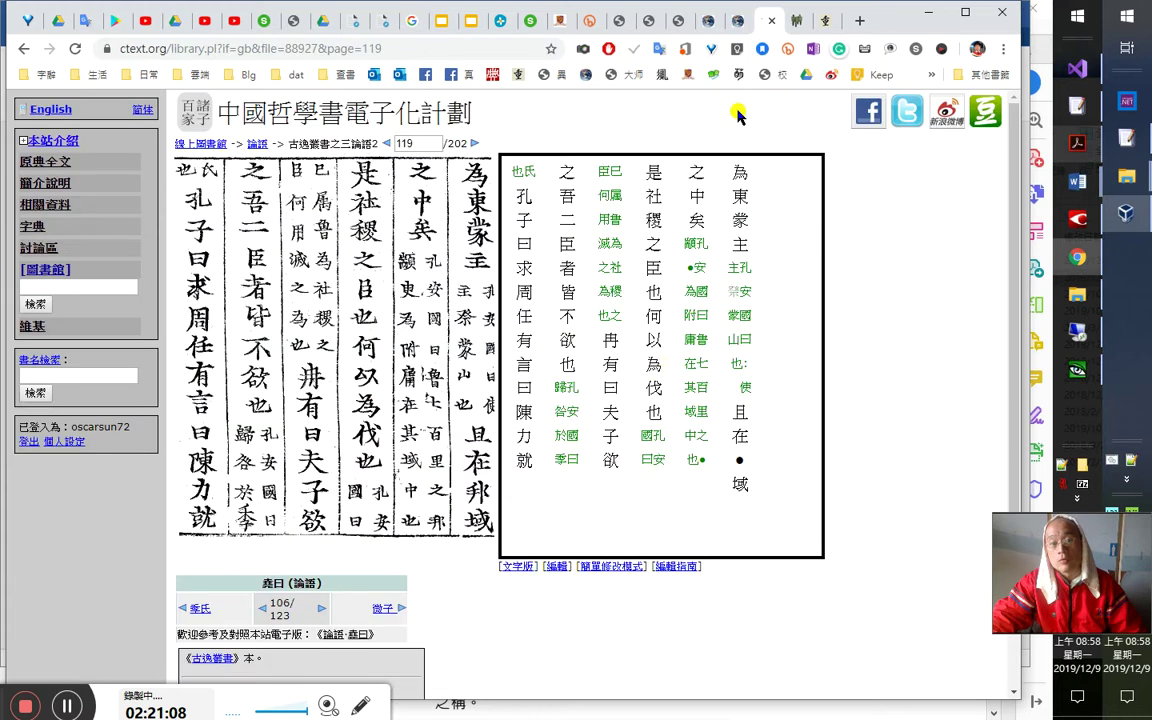
{"action": "left_click", "coordinate": [737, 20]}
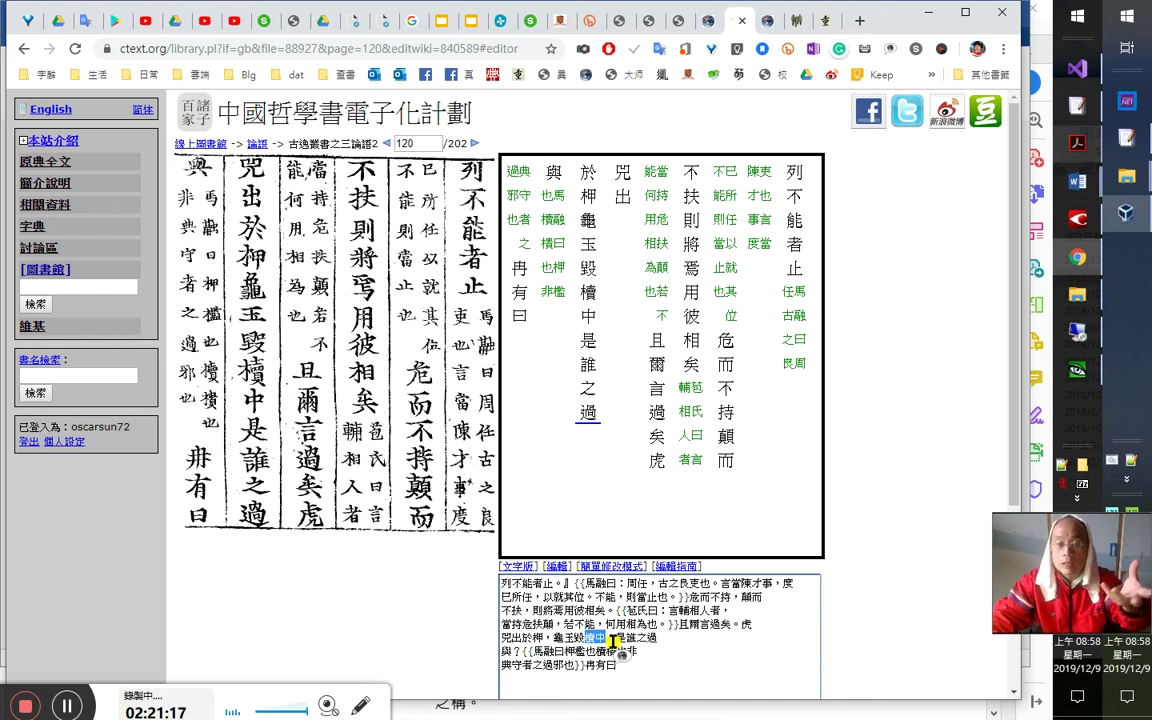
Try moving 櫝中 before 毀 in the edit text, undo the move, and mark the character 毀
{"action": "left_click_drag", "start_coordinate": [577, 637], "coordinate": [575, 637]}
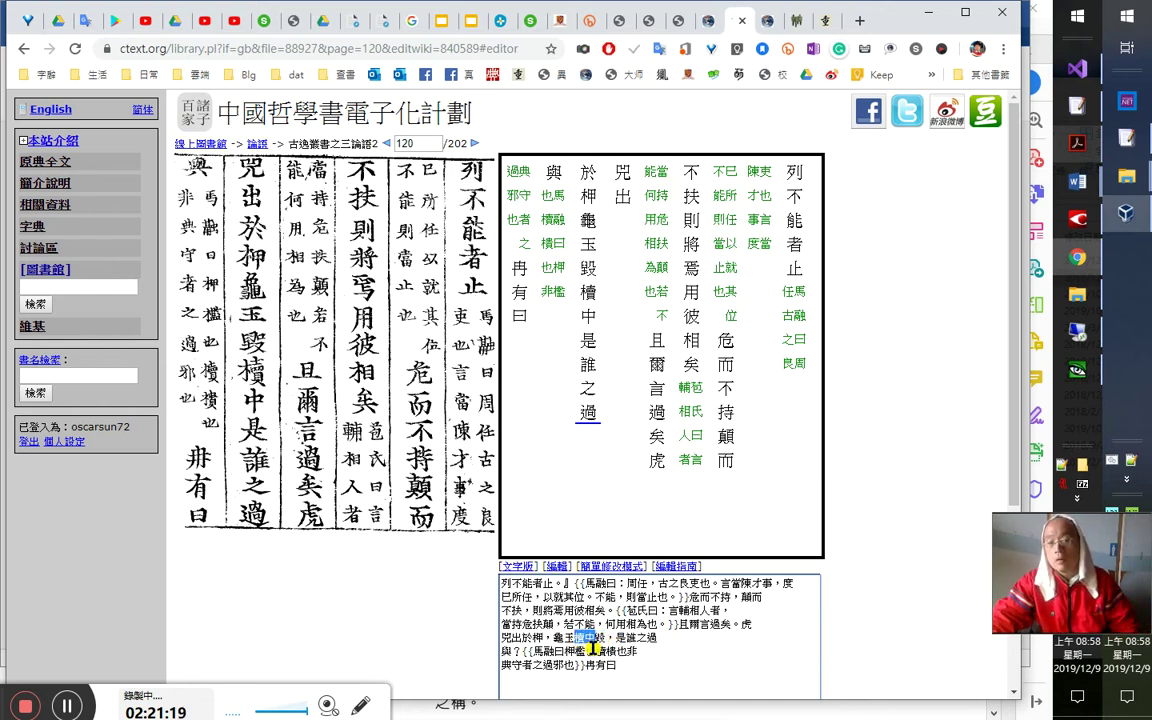
{"action": "key", "text": "ctrl+z"}
{"action": "left_click", "coordinate": [574, 638]}
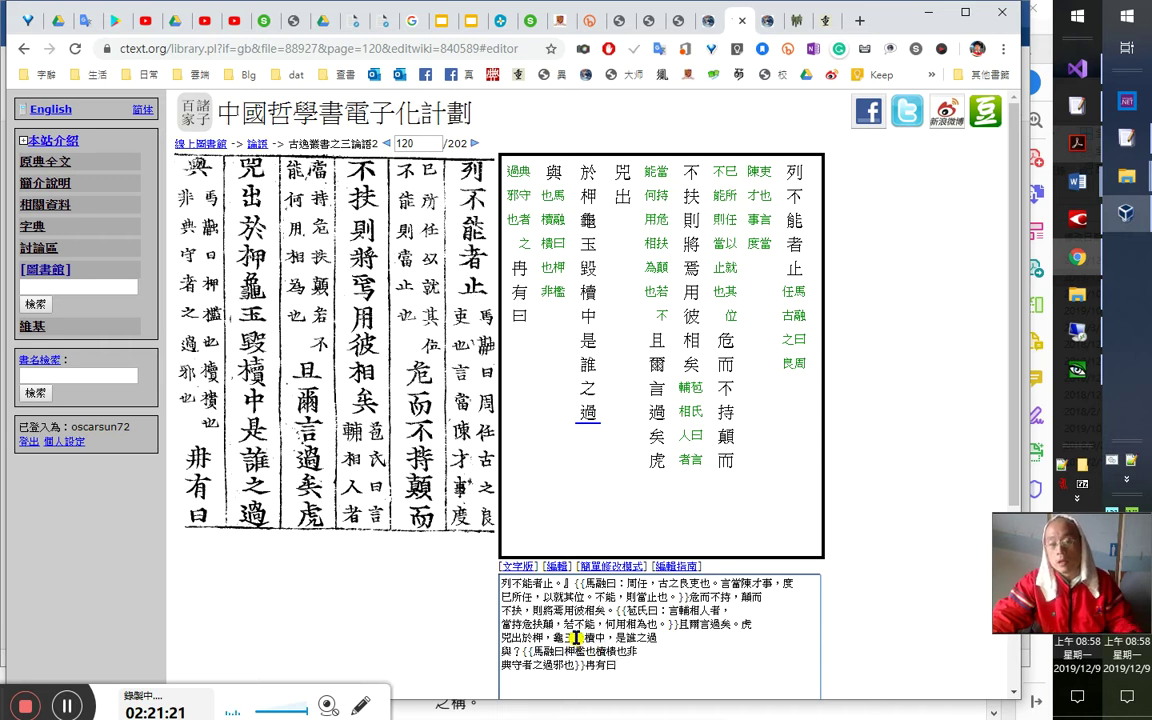
{"action": "double_click", "coordinate": [582, 637]}
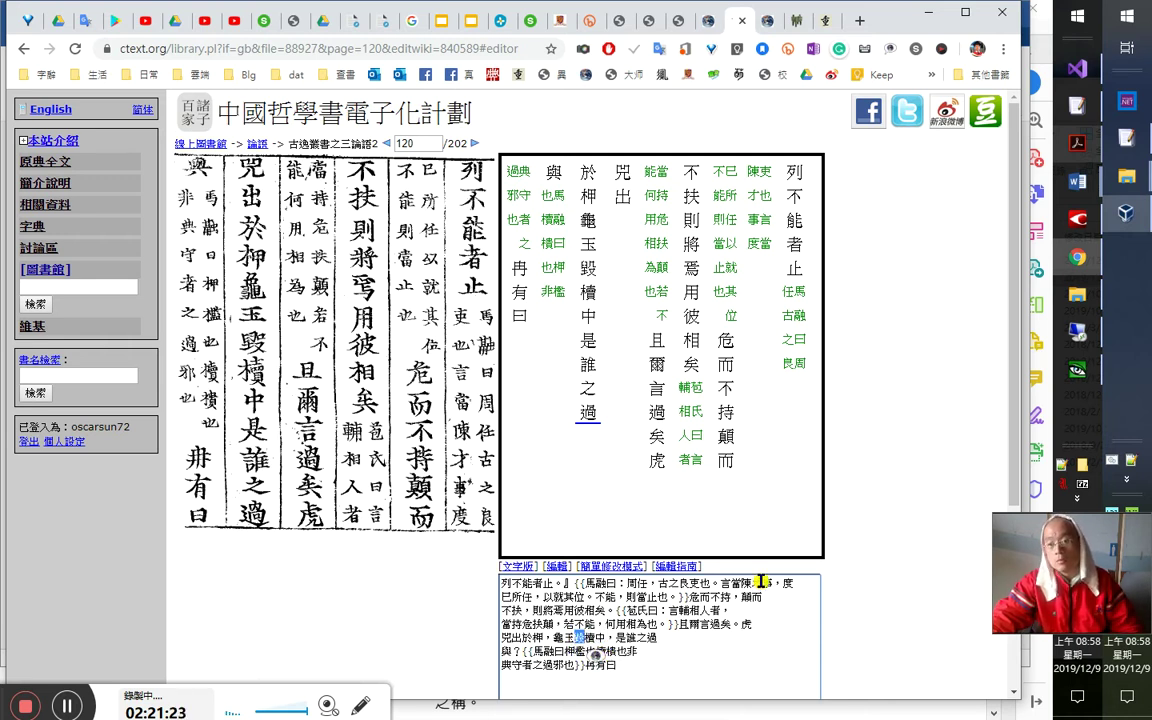
Mark 是誰之過與, 龜玉 and 虎兕出於柙 in turn in the edit text, then clear the selection
{"action": "scroll", "coordinate": [780, 560], "scroll_direction": "down", "scroll_amount": 1}
{"action": "left_click", "coordinate": [659, 580]}
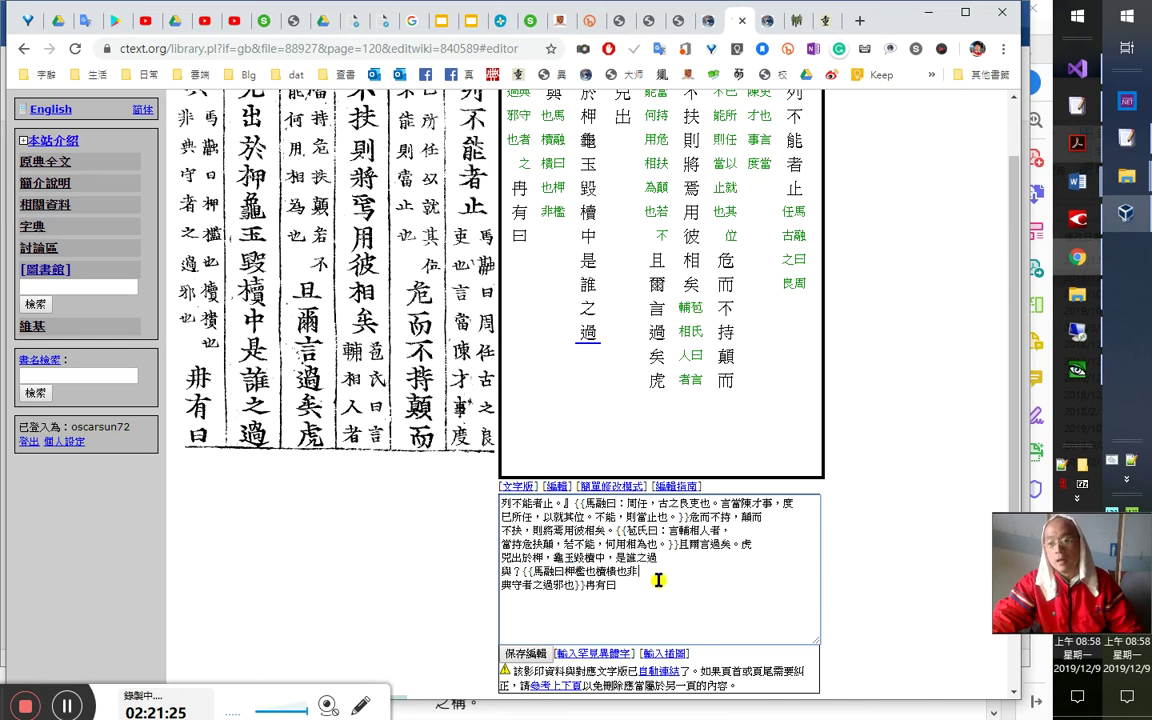
{"action": "left_click_drag", "start_coordinate": [617, 557], "coordinate": [663, 571]}
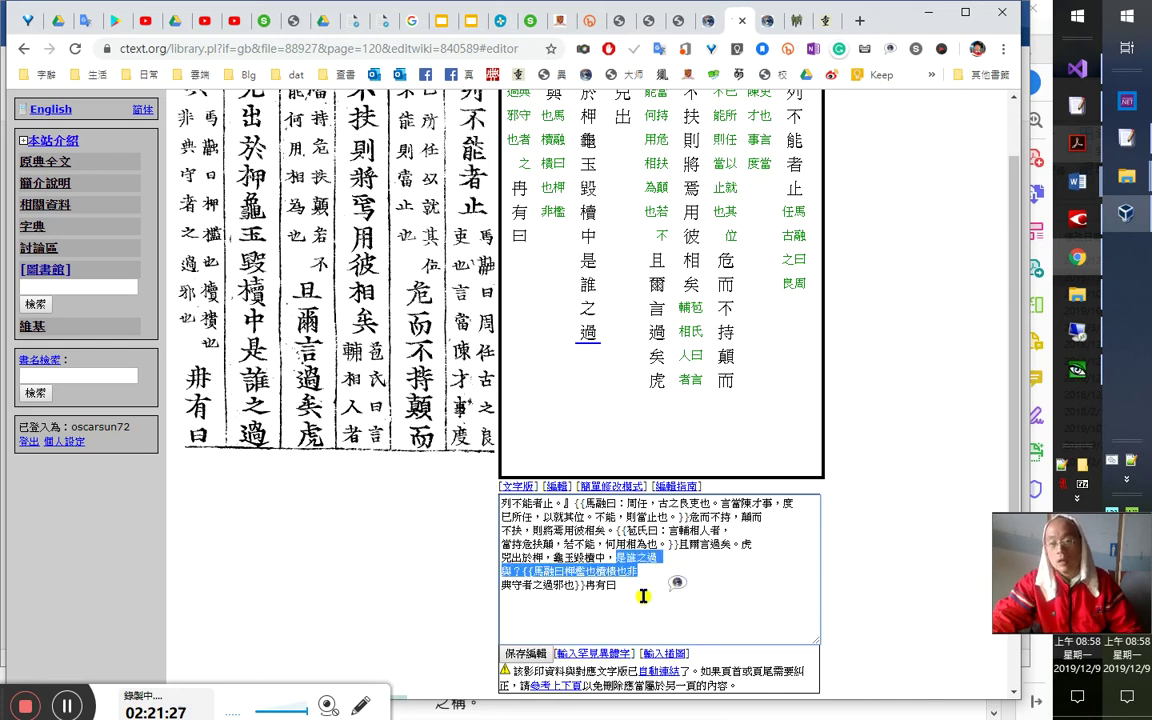
{"action": "left_click", "coordinate": [524, 571]}
{"action": "left_click_drag", "start_coordinate": [554, 556], "coordinate": [577, 555]}
{"action": "left_click_drag", "start_coordinate": [741, 544], "coordinate": [543, 558]}
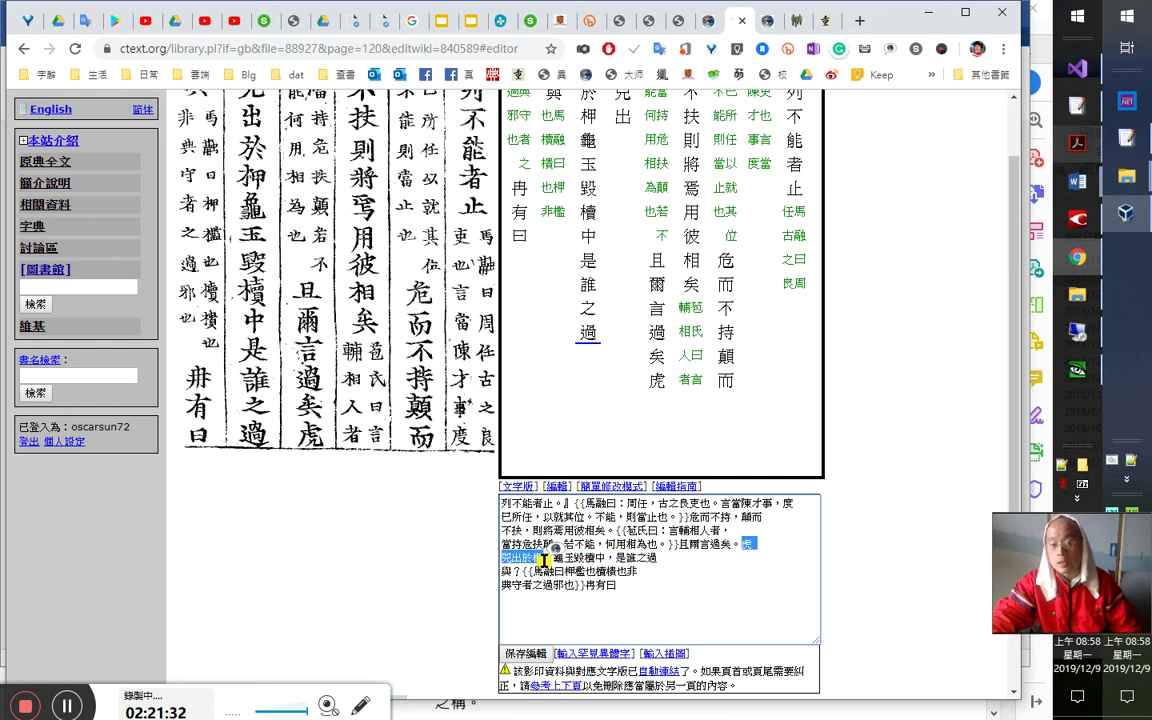
{"action": "left_click", "coordinate": [601, 623]}
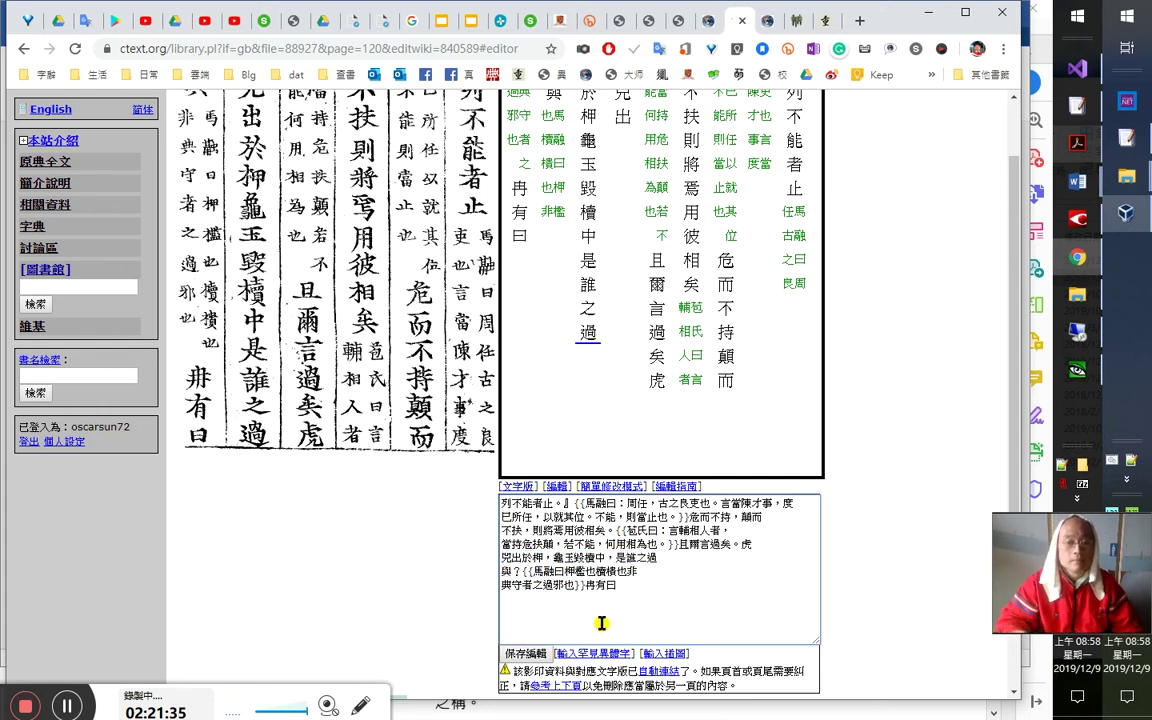
Punctuate the 馬融 note in the edit text as 馬融曰：柙，檻也。櫝，樻也。
{"action": "type", "text": "："}
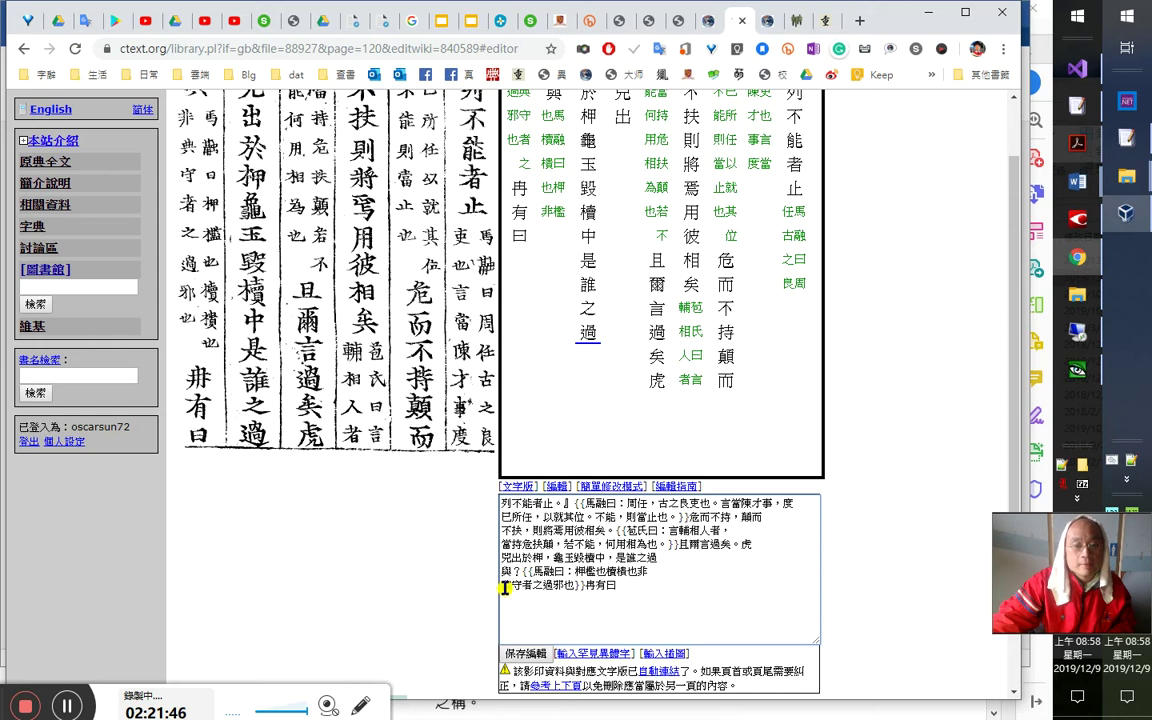
{"action": "scroll", "coordinate": [393, 535], "scroll_direction": "up", "scroll_amount": 2}
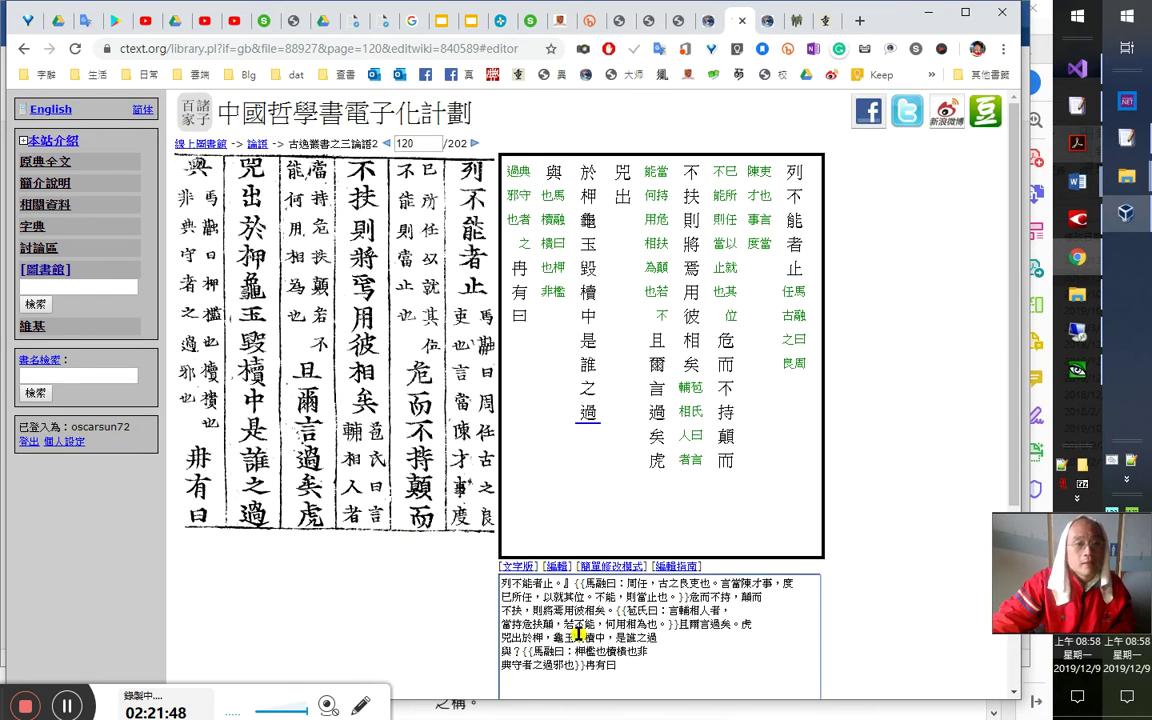
{"action": "type", "text": "，檻也。"}
{"action": "key", "text": "shift+Left"}
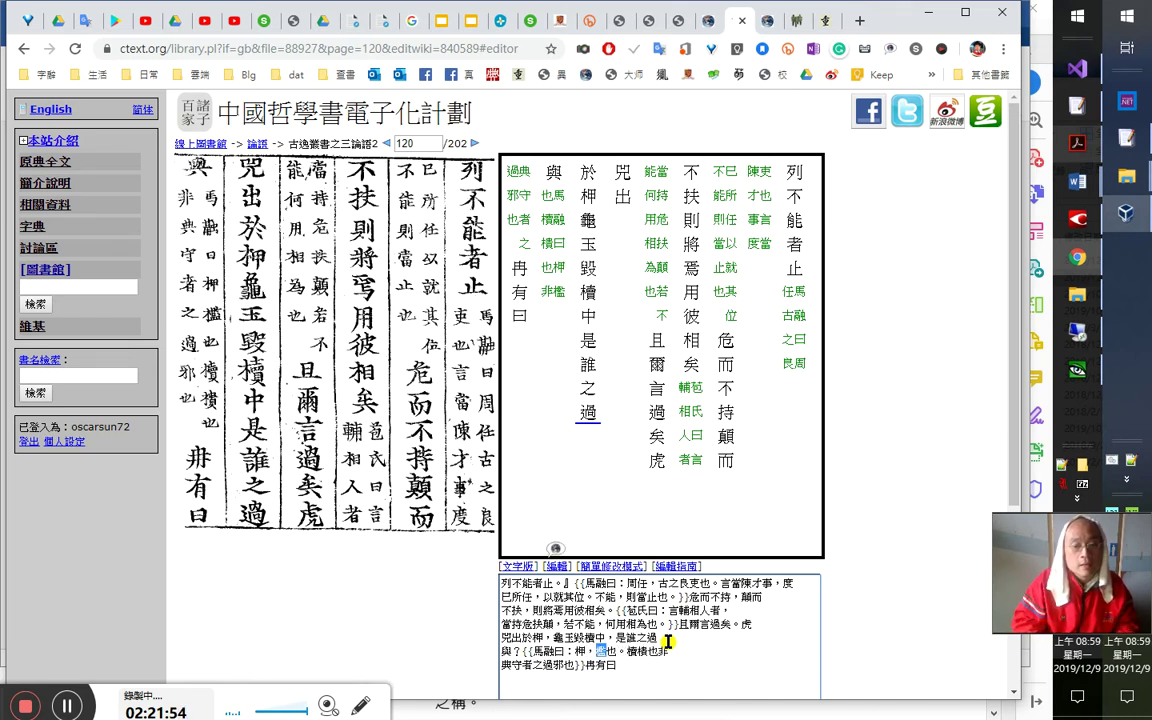
{"action": "type", "text": "問"}
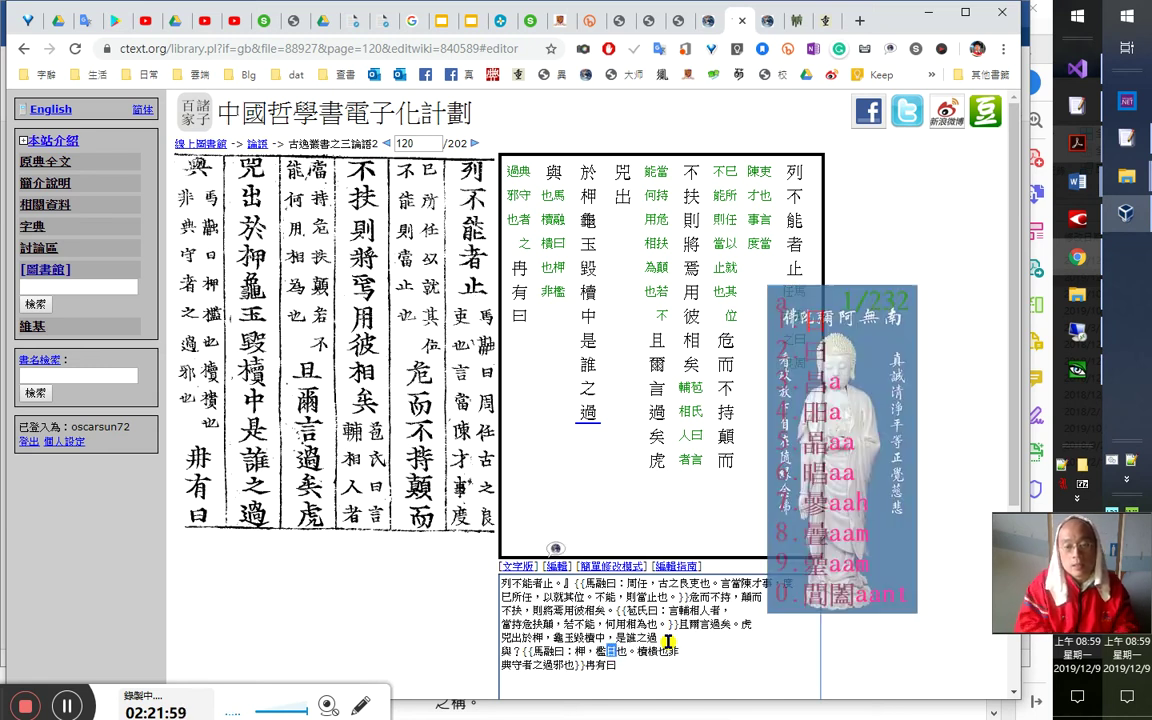
{"action": "key", "text": "shift+Left"}
{"action": "key", "text": "BackSpace"}
Search for the note's character 樻 in the 教育部重編國語辭典修訂本 dictionary
{"action": "key", "text": "shift+Left"}
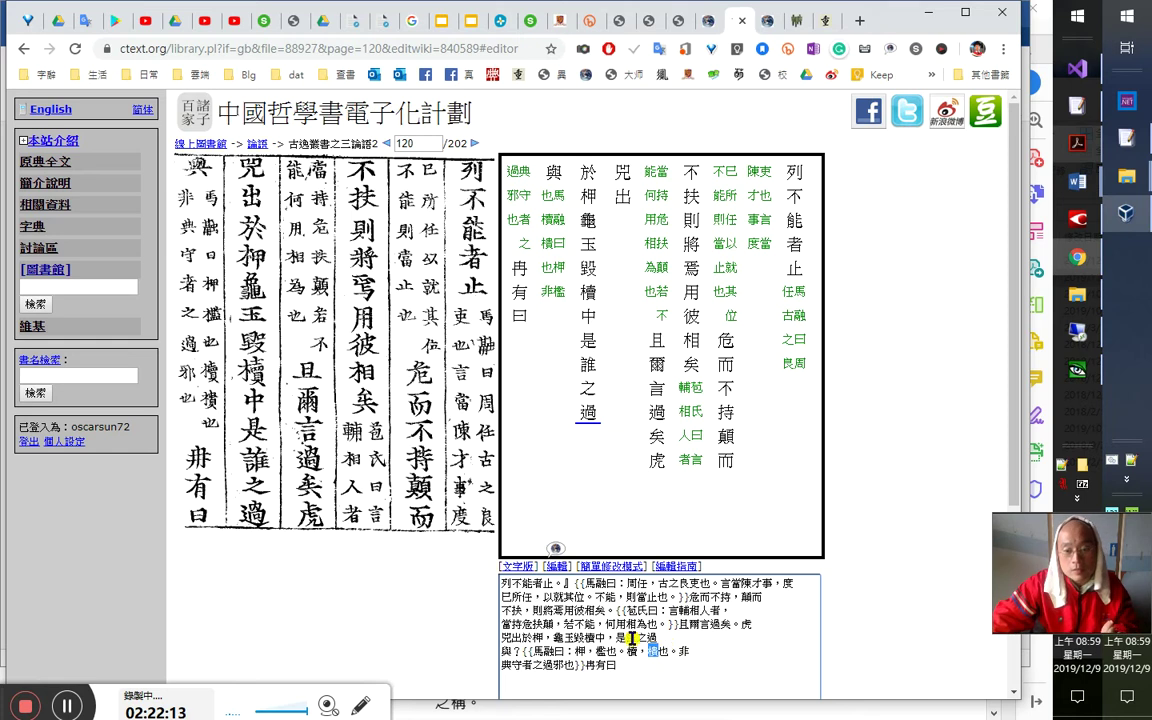
{"action": "left_click", "coordinate": [820, 28]}
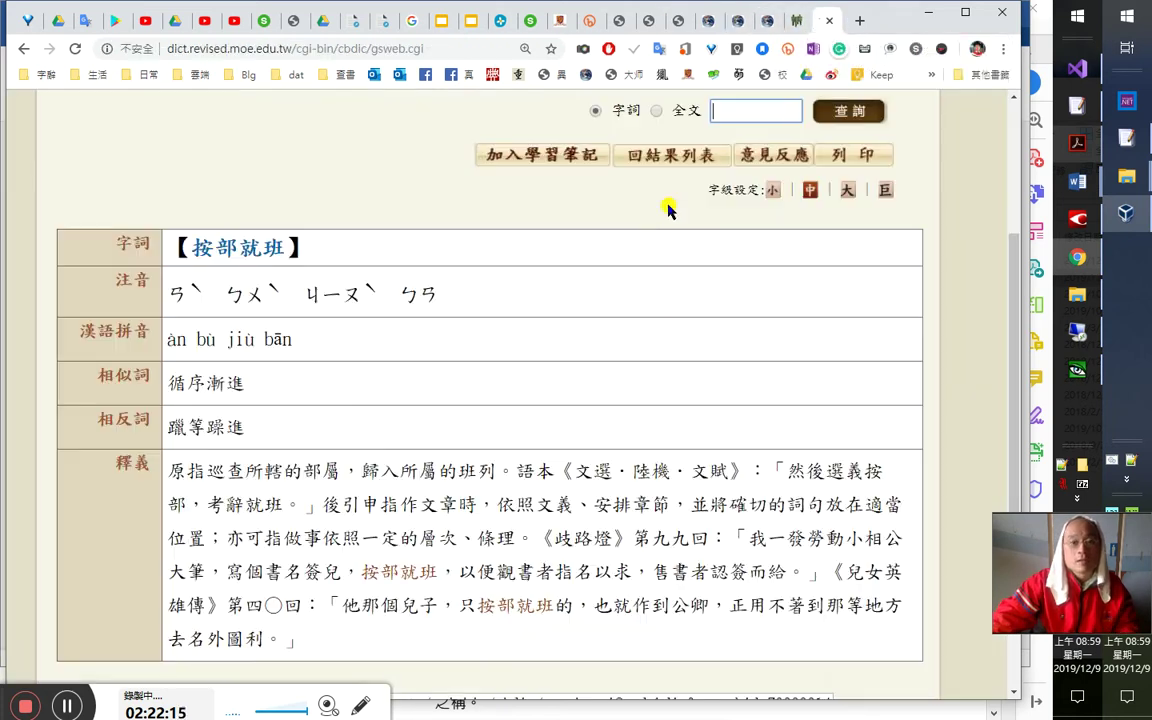
{"action": "key", "text": "Return"}
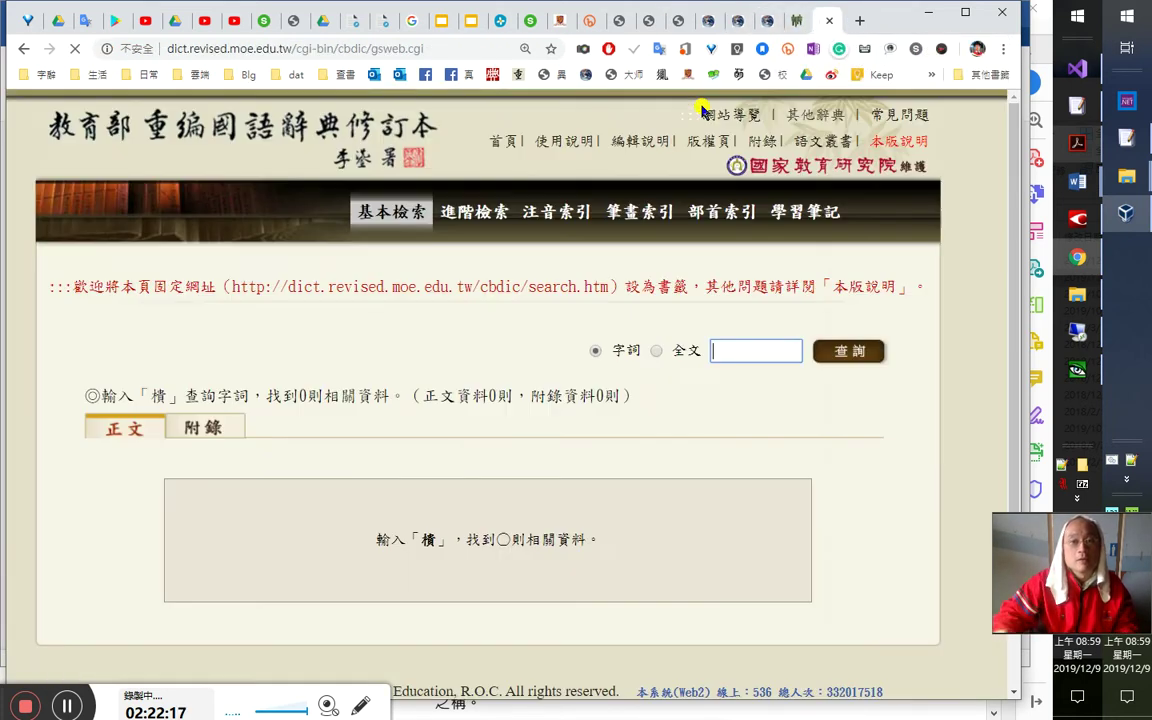
Look up 樻 by single-character query in the 教育部異體字字典 and open its entry
{"action": "left_click", "coordinate": [553, 74]}
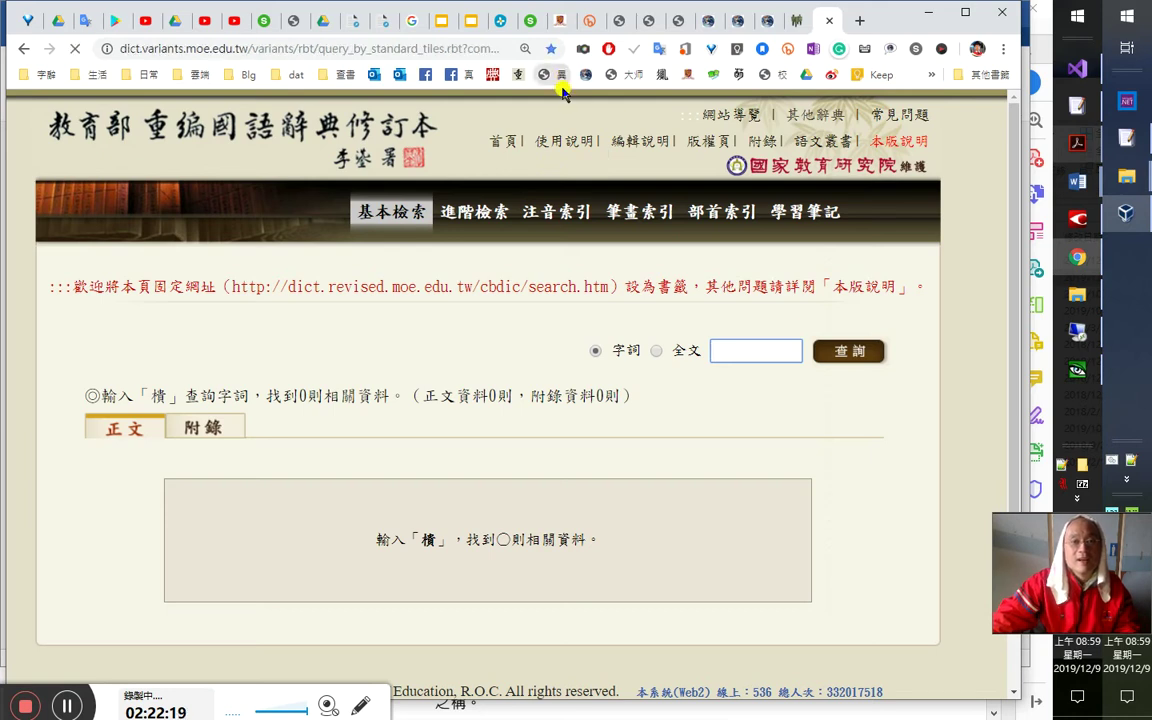
{"action": "left_click", "coordinate": [422, 453]}
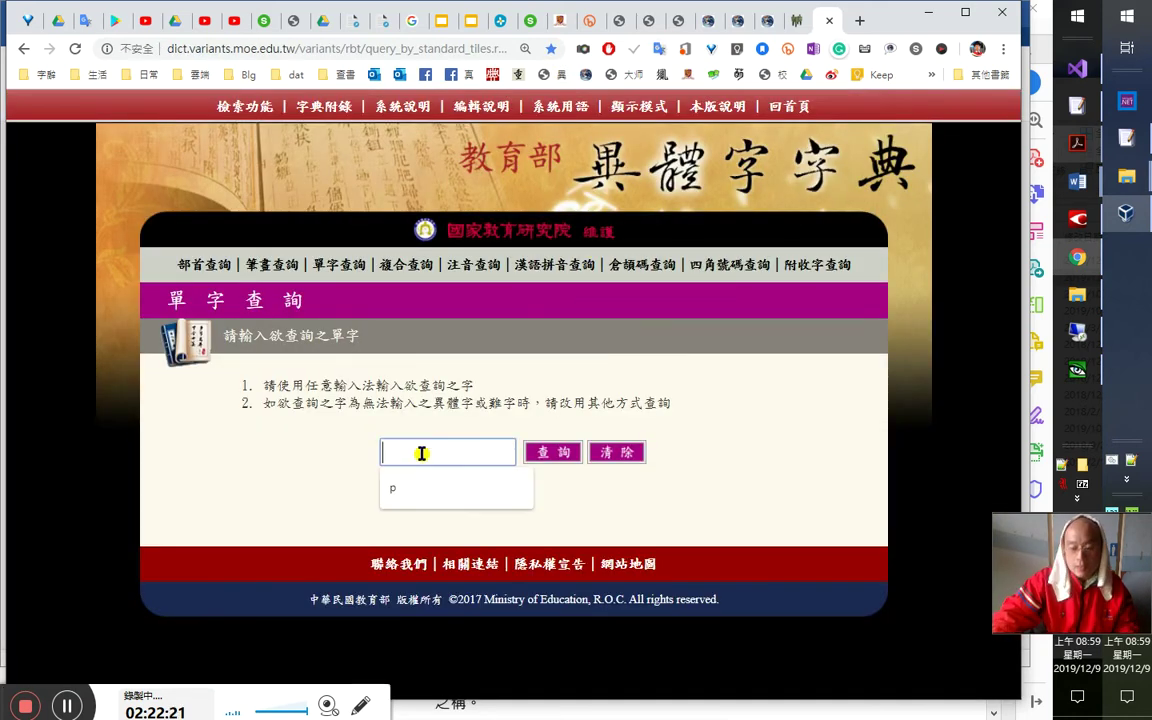
{"action": "type", "text": "櫝"}
{"action": "key", "text": "Return"}
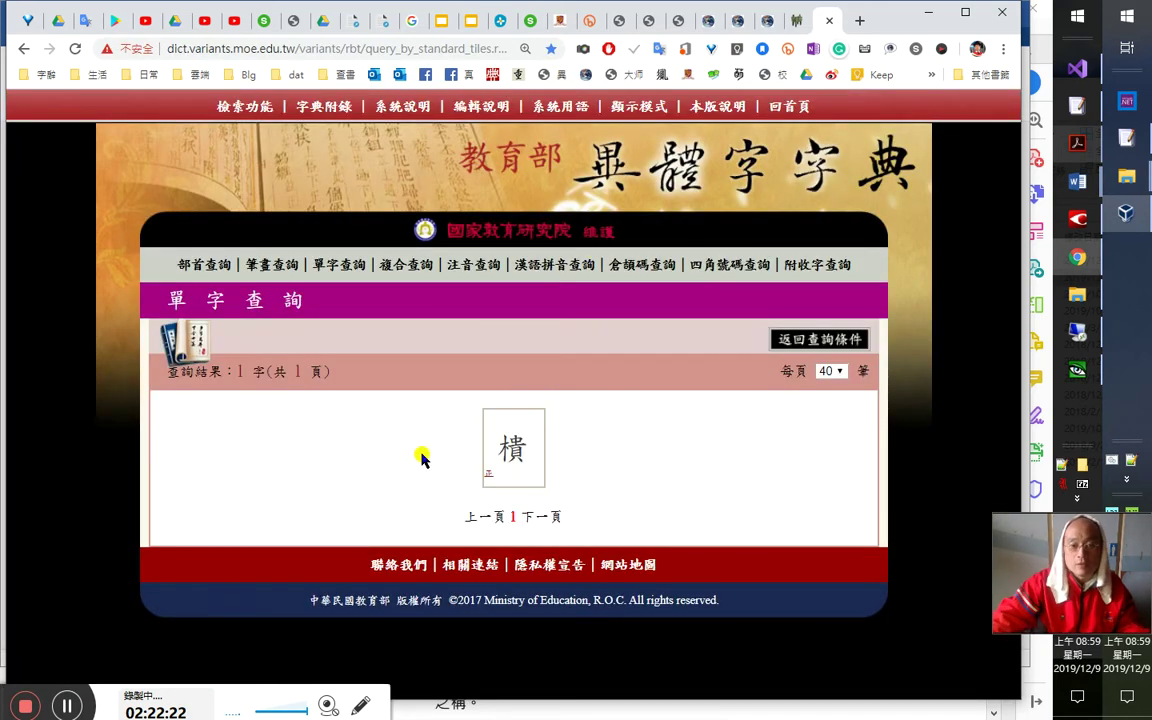
{"action": "left_click", "coordinate": [524, 450]}
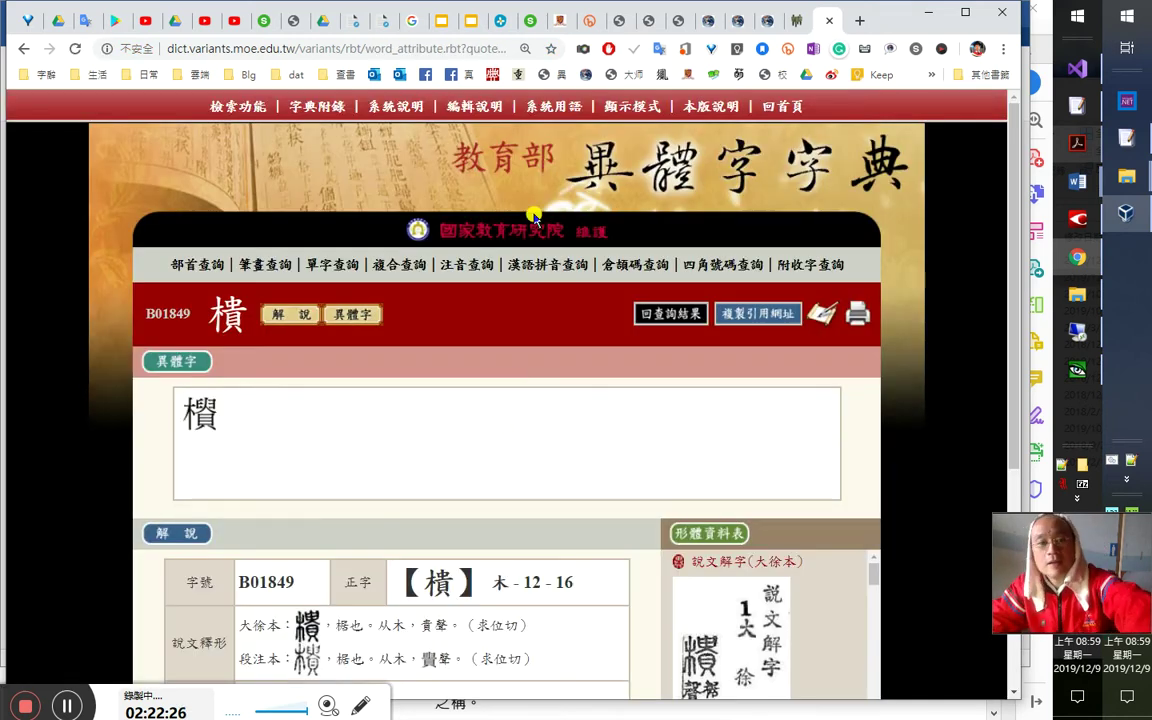
Switch to EmEditor and enter the character 匱 in a new blank document
{"action": "left_click", "coordinate": [795, 24]}
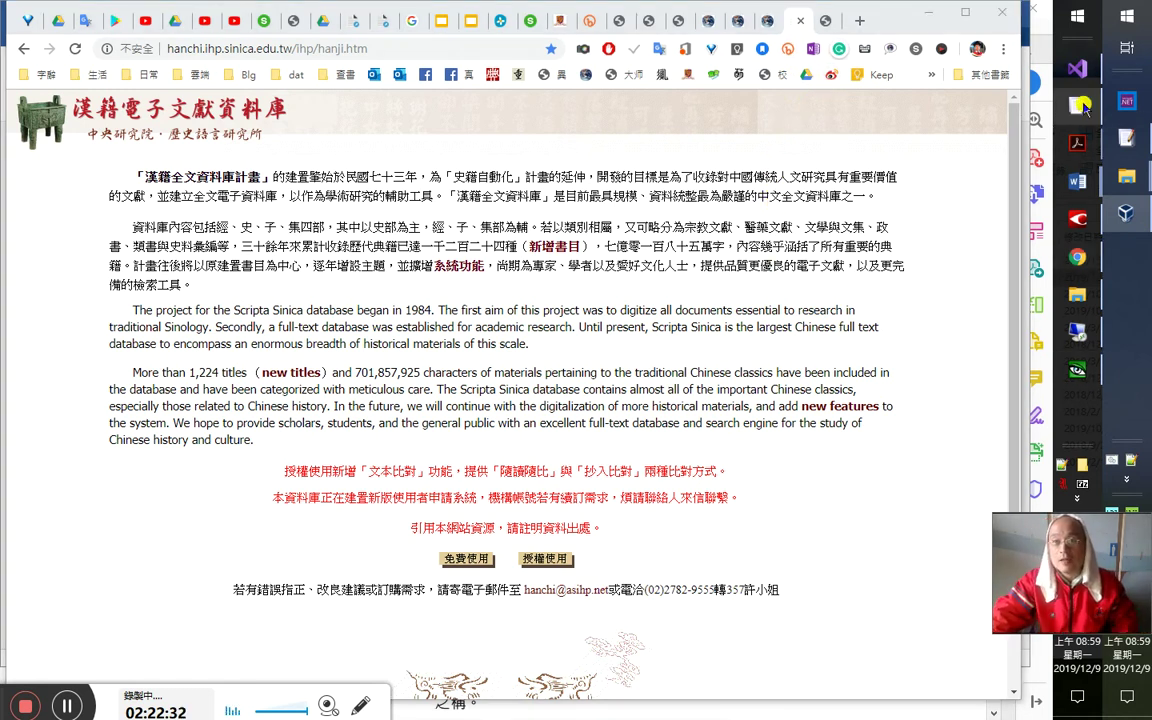
{"action": "left_click", "coordinate": [1127, 137]}
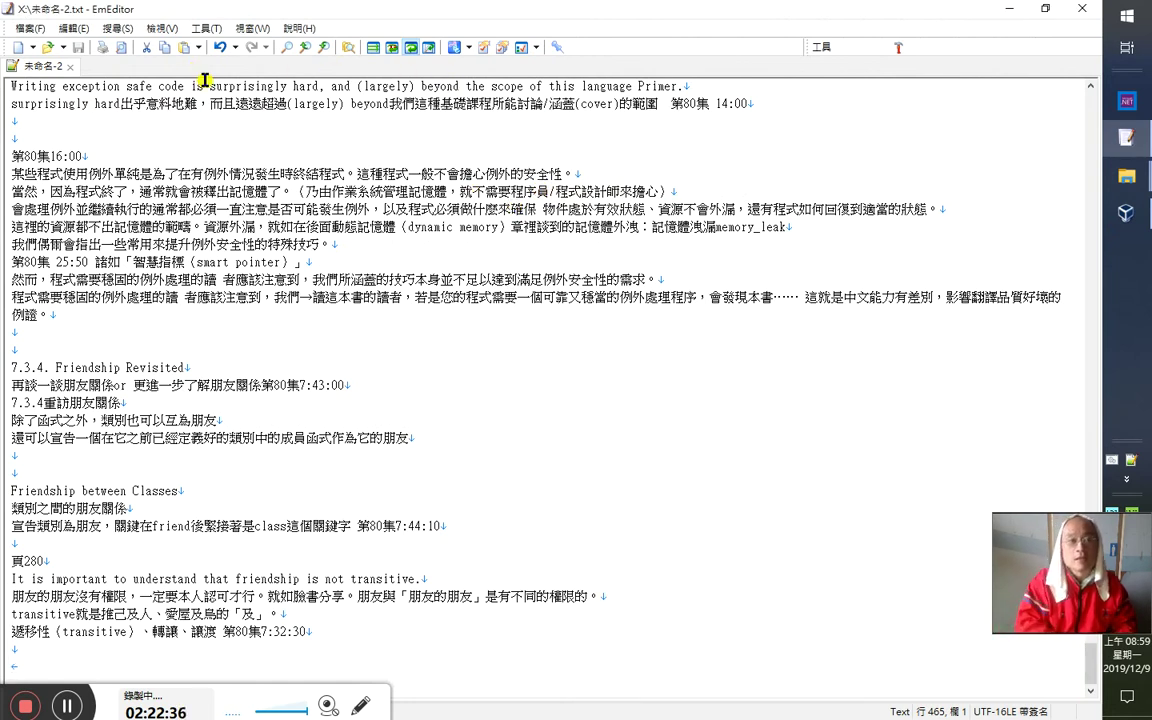
{"action": "key", "text": "ctrl+n"}
{"action": "type", "text": "hs"}
{"action": "key", "text": "BackSpace"}
{"action": "key", "text": "BackSpace"}
{"action": "type", "text": "賈"}
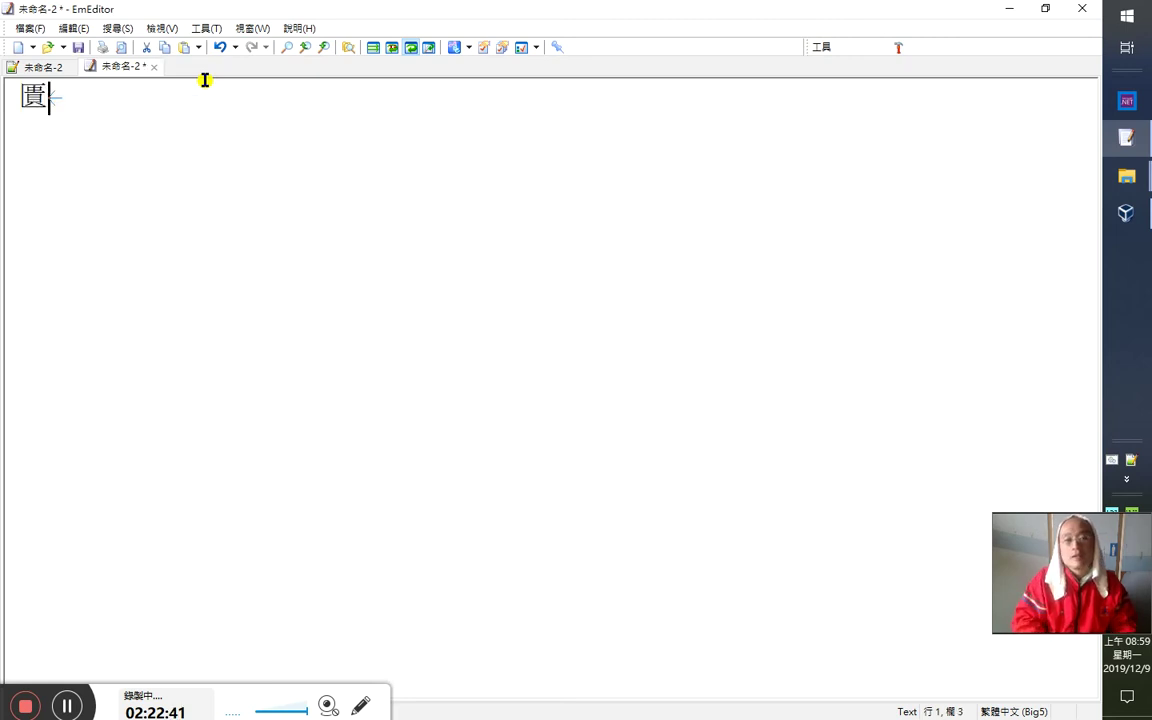
Add the line 單字想複詞 below the character 匱 in the document
{"action": "key", "text": "Return"}
{"action": "type", "text": "單字想複詞"}
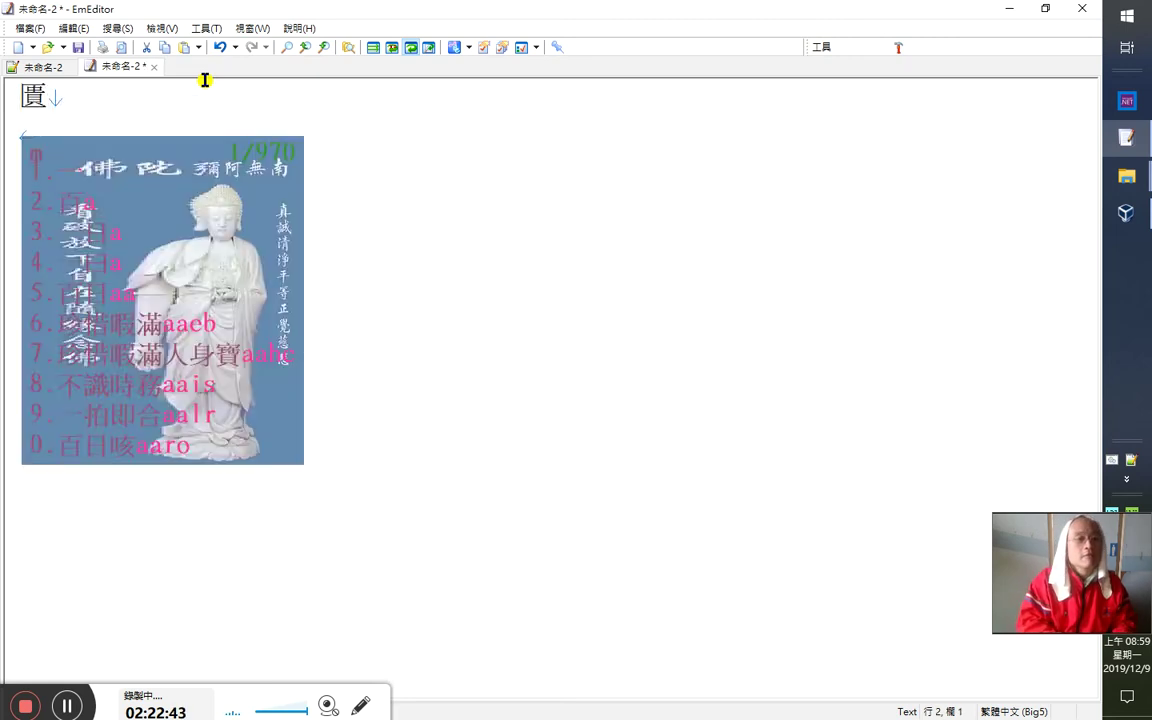
{"action": "key", "text": "Return"}
Enter the compound 不虞匱乏 on the line below 單字想複詞
{"action": "type", "text": "m"}
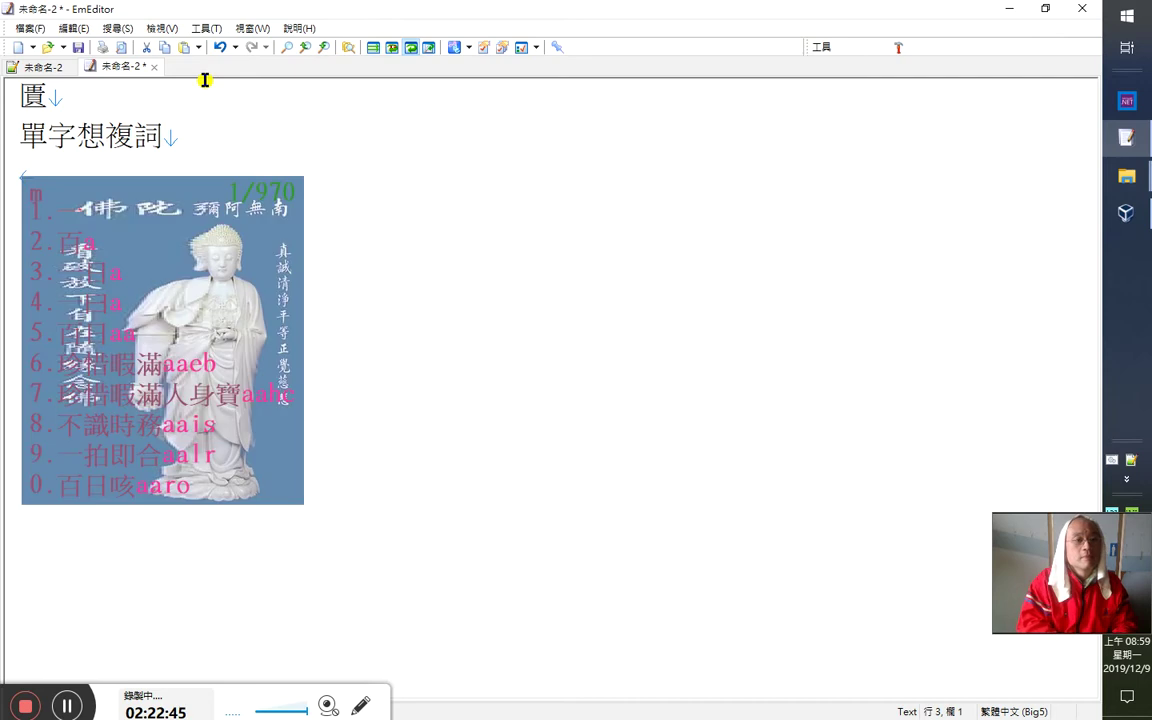
{"action": "type", "text": "ks"}
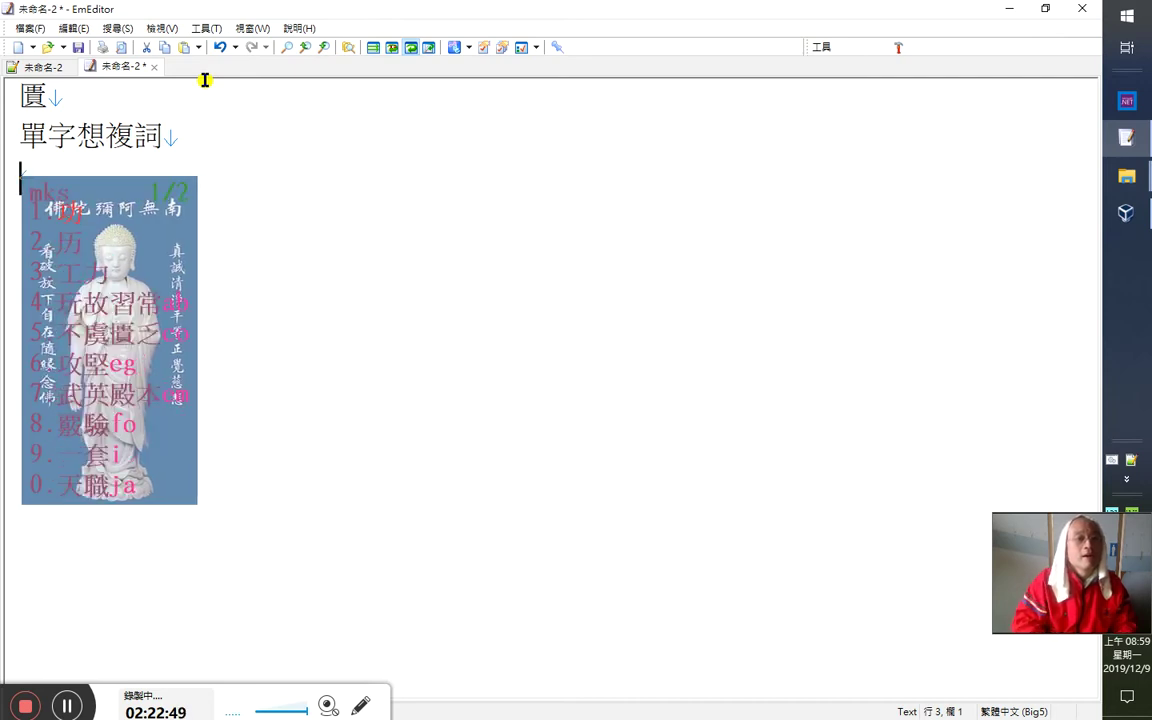
{"action": "key", "text": "Escape"}
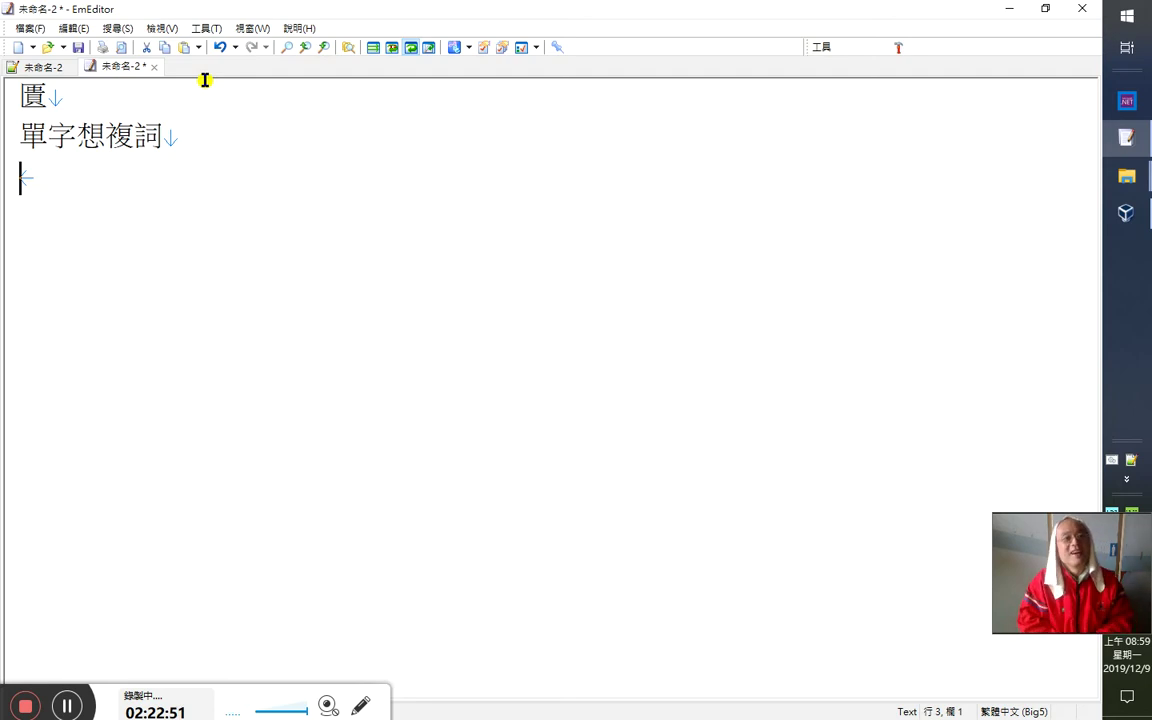
{"action": "key", "text": "Up"}
{"action": "key", "text": "Up"}
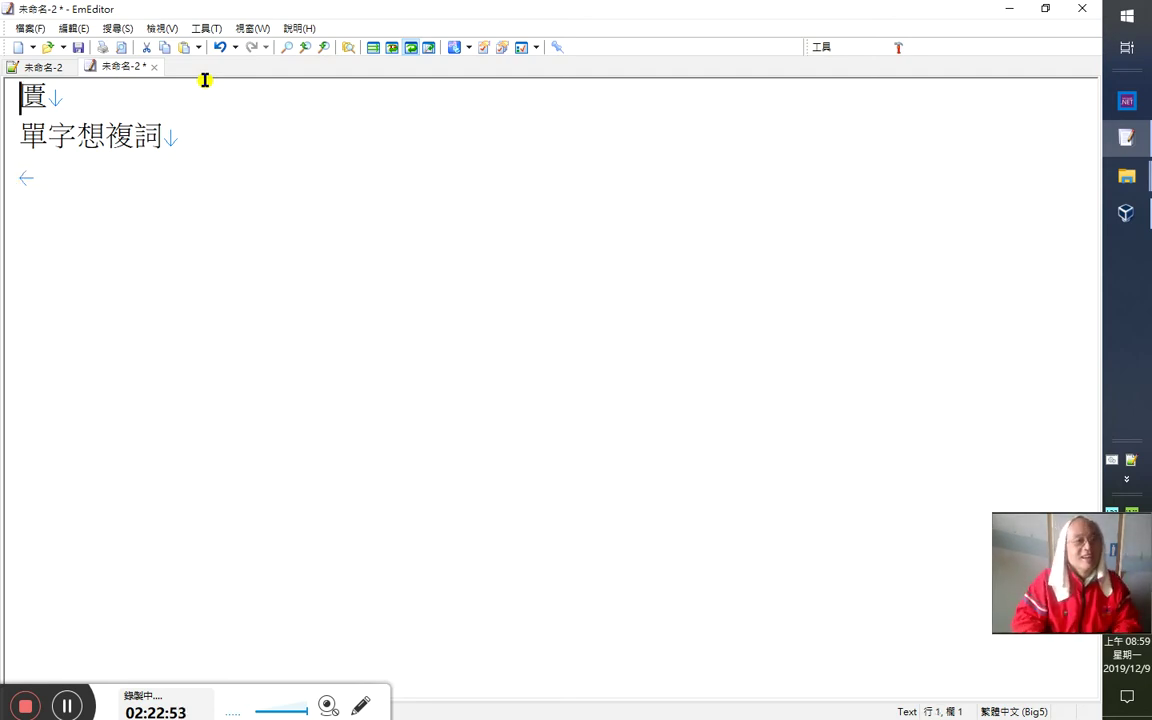
{"action": "key", "text": "Down"}
{"action": "key", "text": "Down"}
{"action": "type", "text": "ak"}
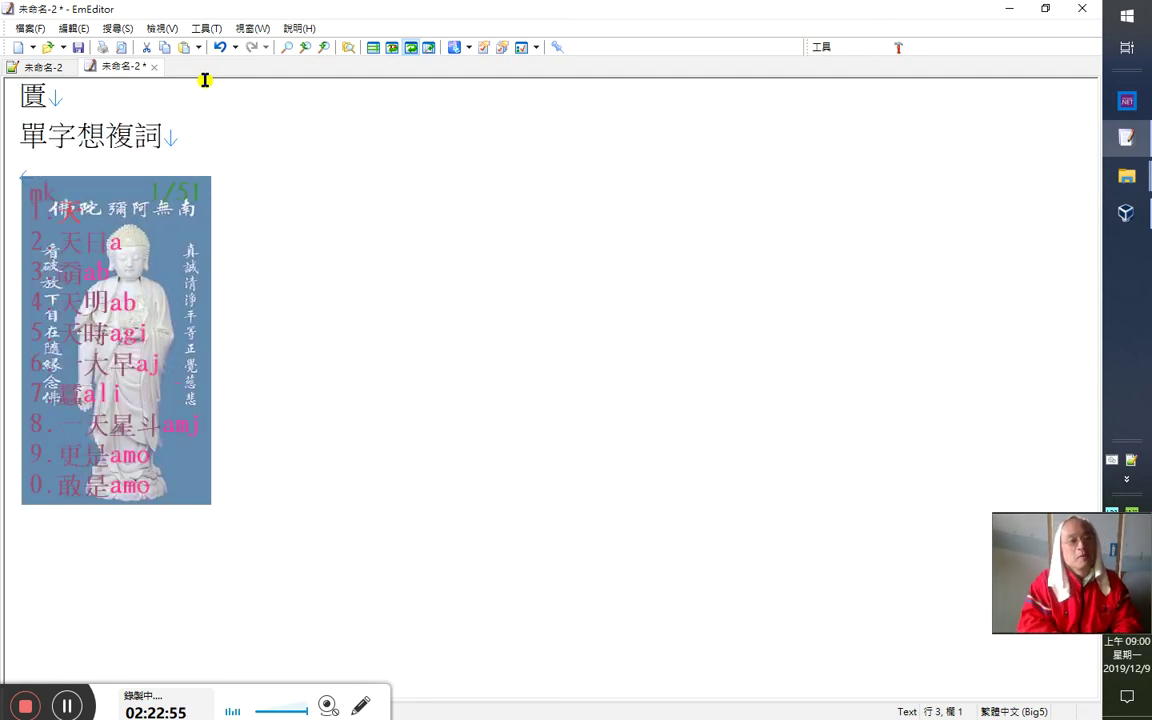
{"action": "type", "text": "不虞匱乏"}
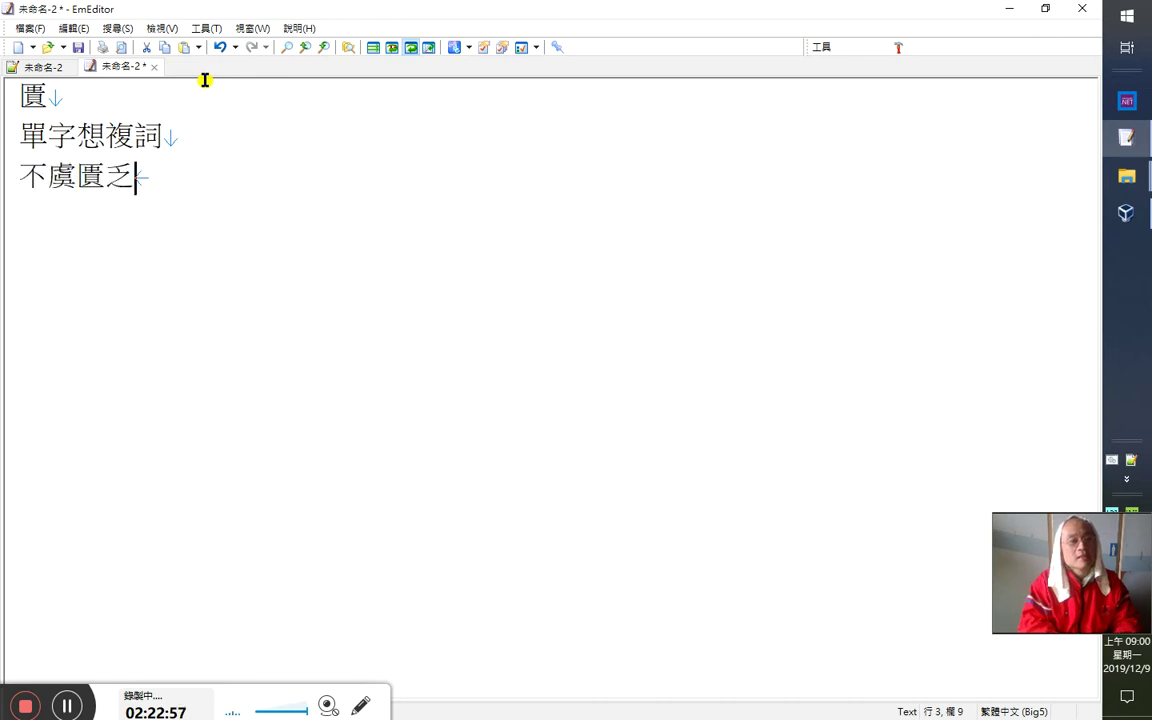
{"action": "key", "text": "shift+End"}
{"action": "key", "text": "End"}
{"action": "key", "text": "Return"}
Append 樻 and the label 字形結構換部首 after 匱 on the first line, leaving an empty line below
{"action": "key", "text": "Up"}
{"action": "key", "text": "Up"}
{"action": "key", "text": "Up"}
{"action": "key", "text": "End"}
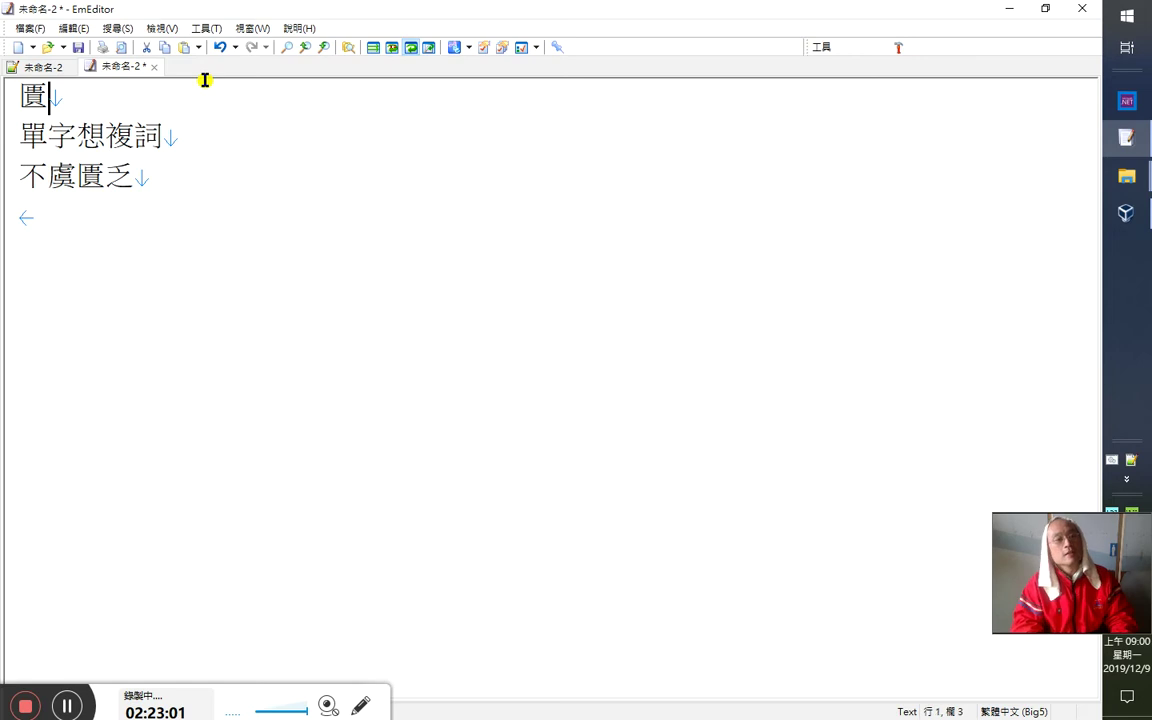
{"action": "key", "text": "Return"}
{"action": "key", "text": "Up"}
{"action": "key", "text": "End"}
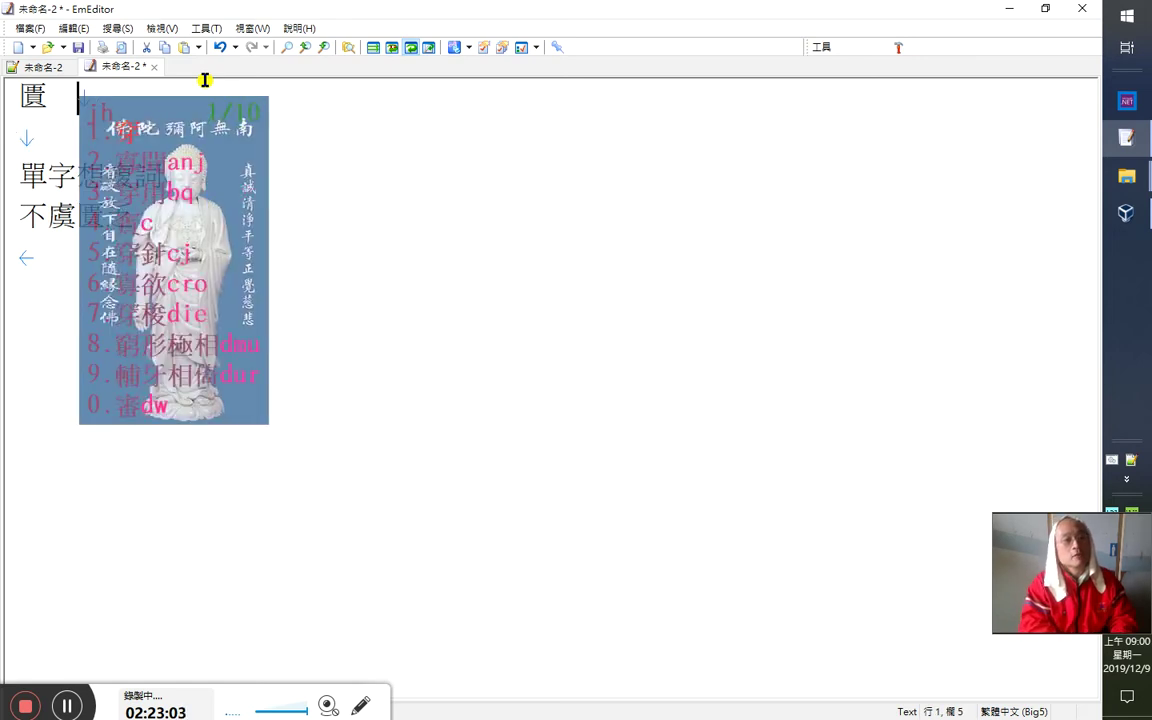
{"action": "type", "text": "d樻 jh"}
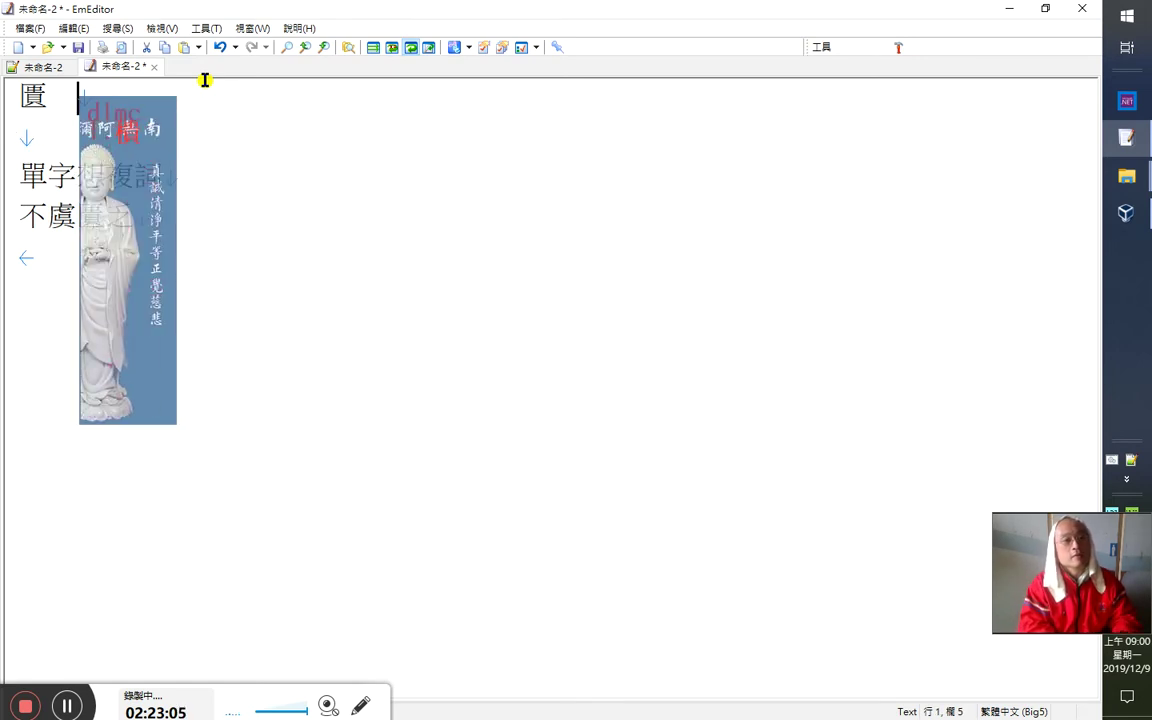
{"action": "type", "text": "y9"}
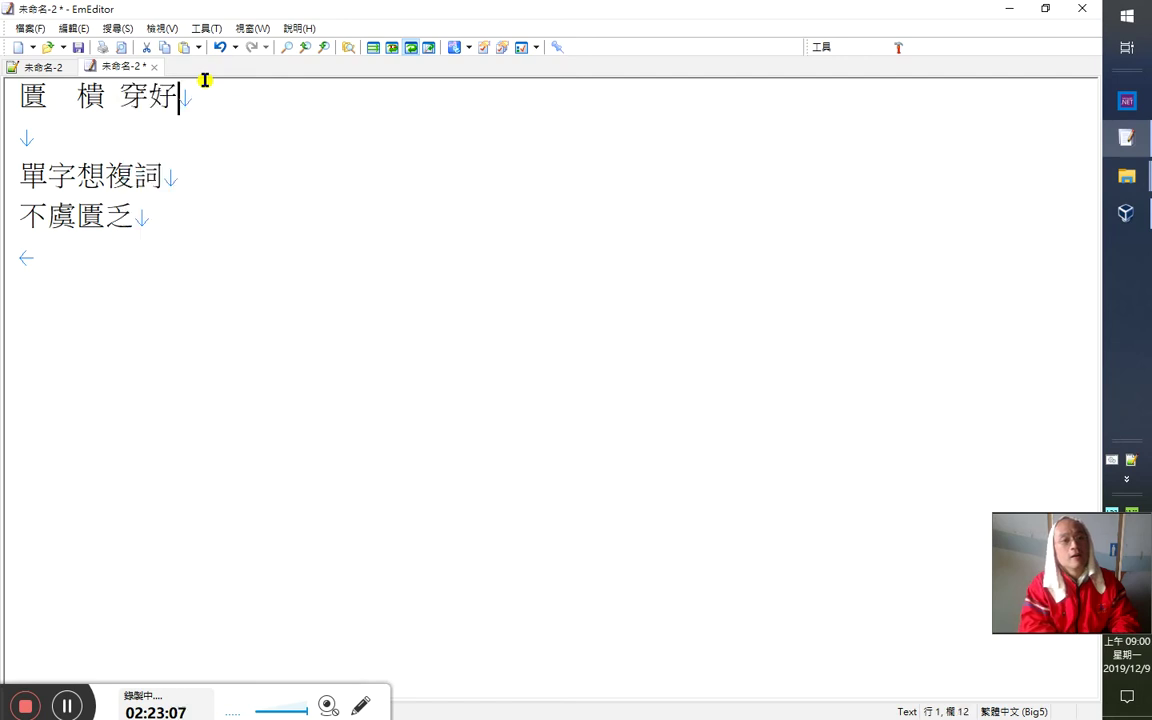
{"action": "key", "text": "BackSpace"}
{"action": "key", "text": "BackSpace"}
{"action": "type", "text": "jhy"}
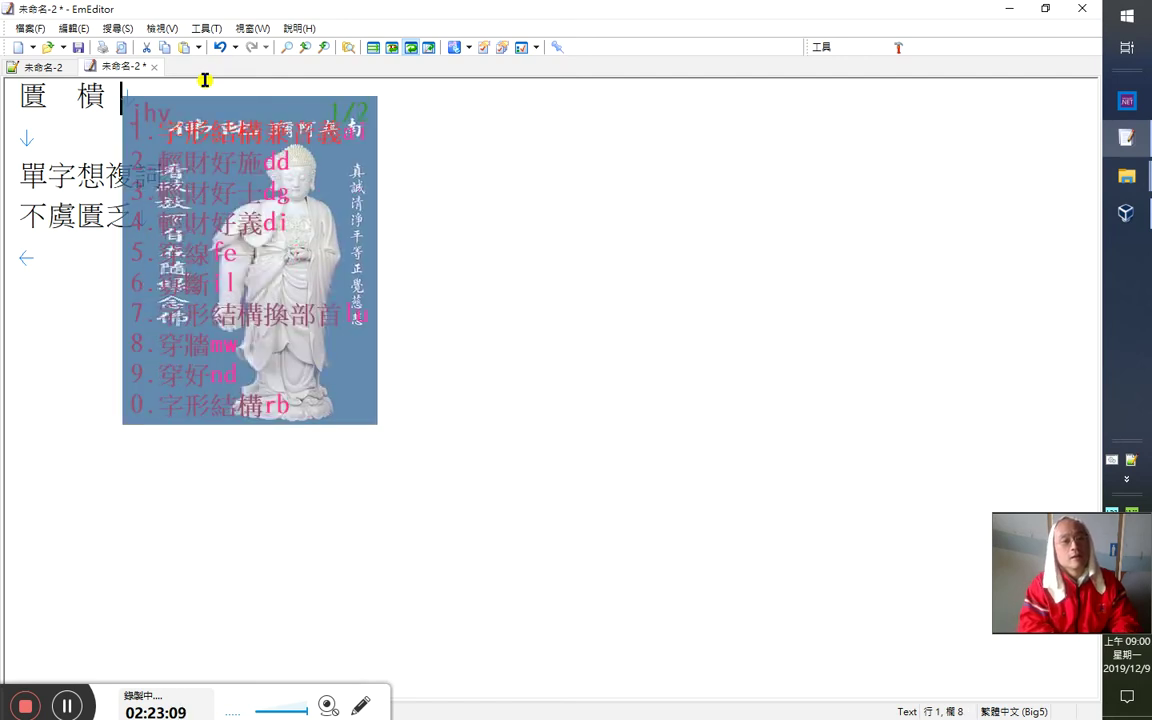
{"action": "type", "text": "7"}
Enter 櫃 and its component 匚 on a new line directly below the 匱 and 樻 line
{"action": "key", "text": "Return"}
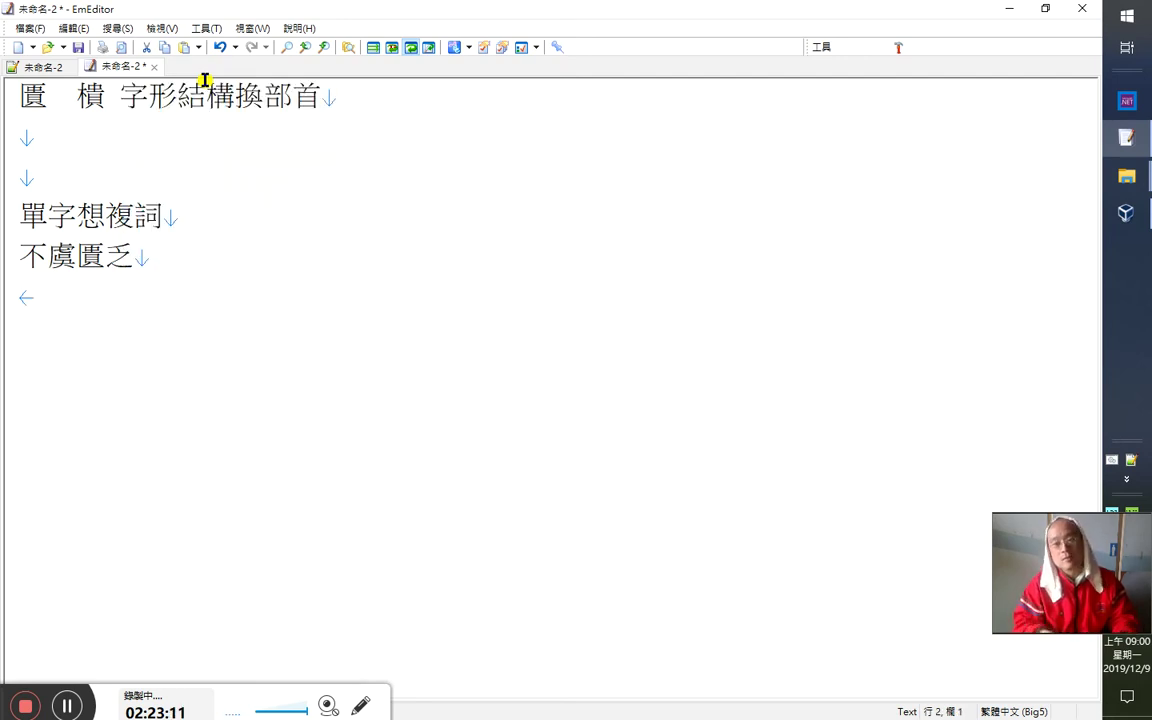
{"action": "type", "text": "櫃"}
{"action": "key", "text": "shift+Left"}
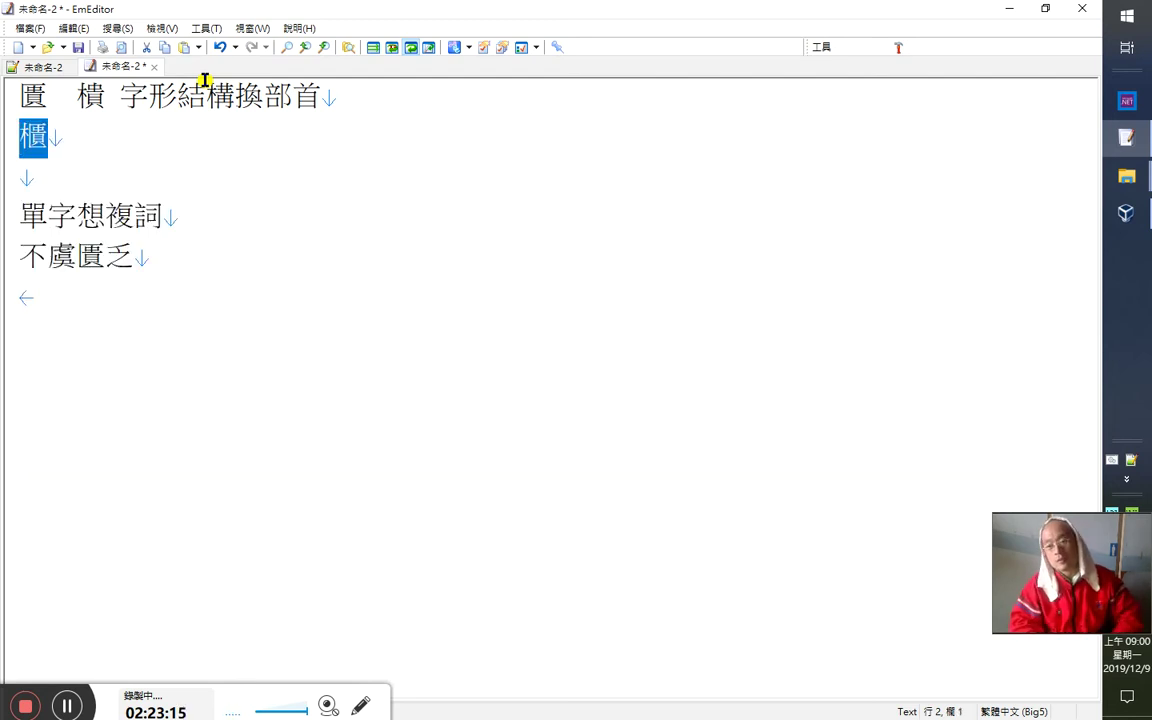
{"action": "key", "text": "Up"}
{"action": "key", "text": "Right"}
{"action": "key", "text": "Right"}
{"action": "key", "text": "Right"}
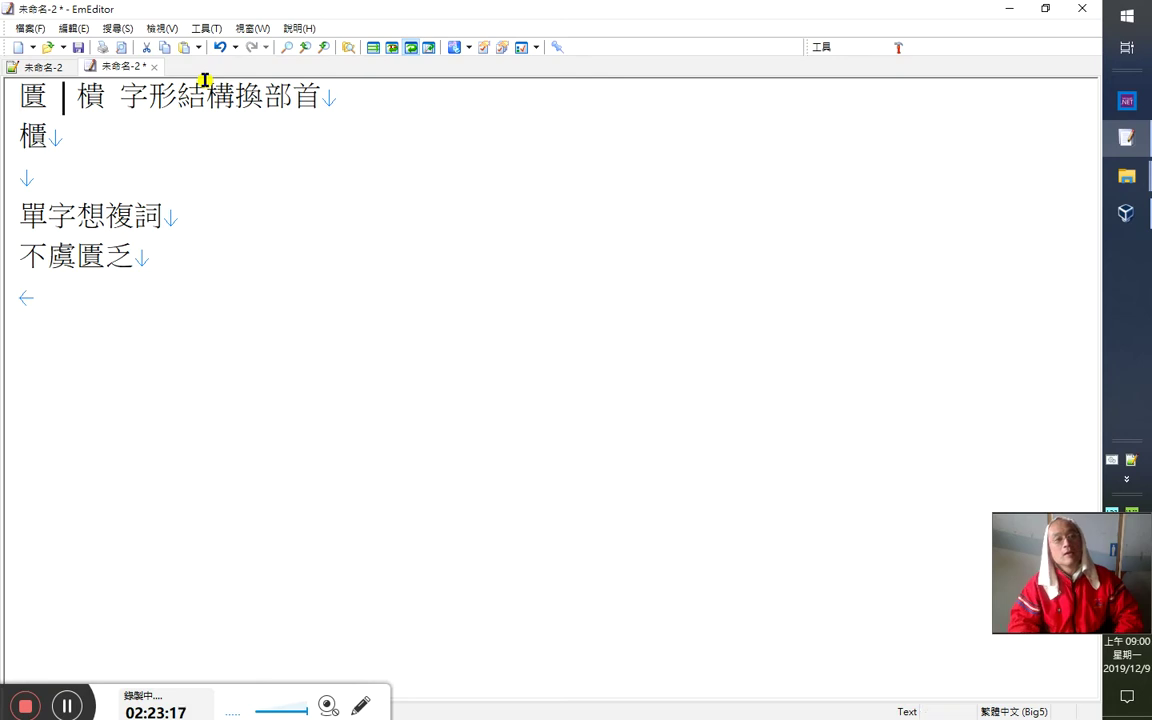
{"action": "key", "text": "shift+Right"}
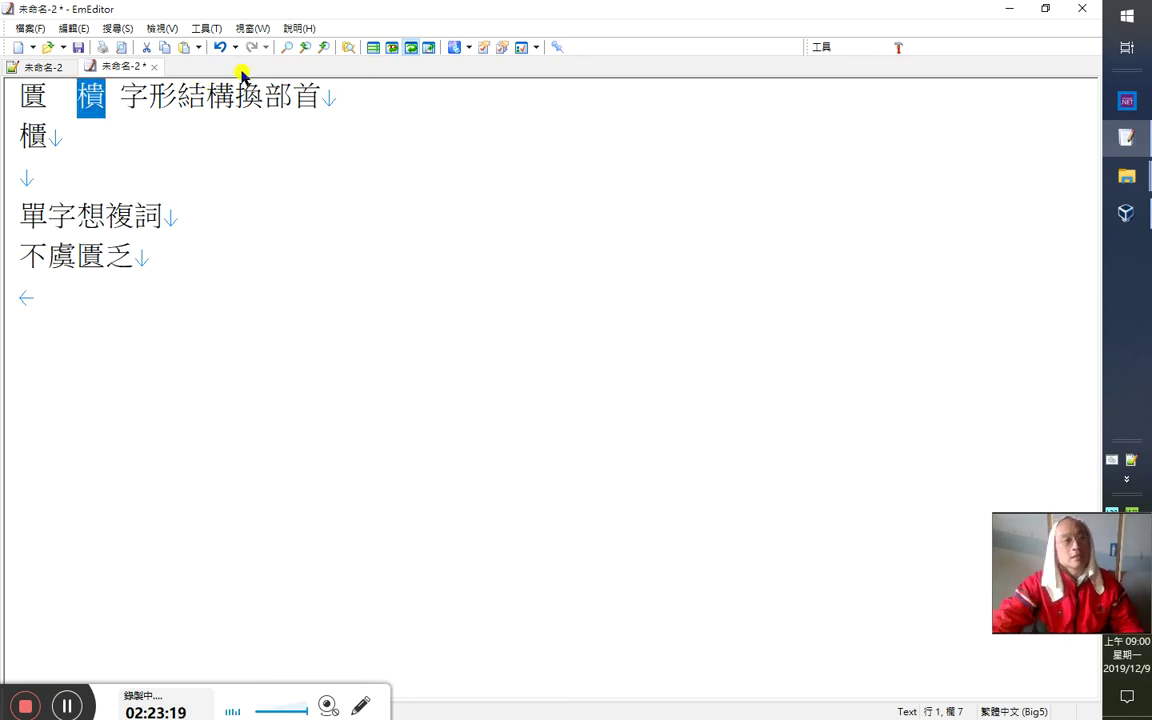
{"action": "left_click", "coordinate": [203, 147]}
{"action": "type", "text": "my"}
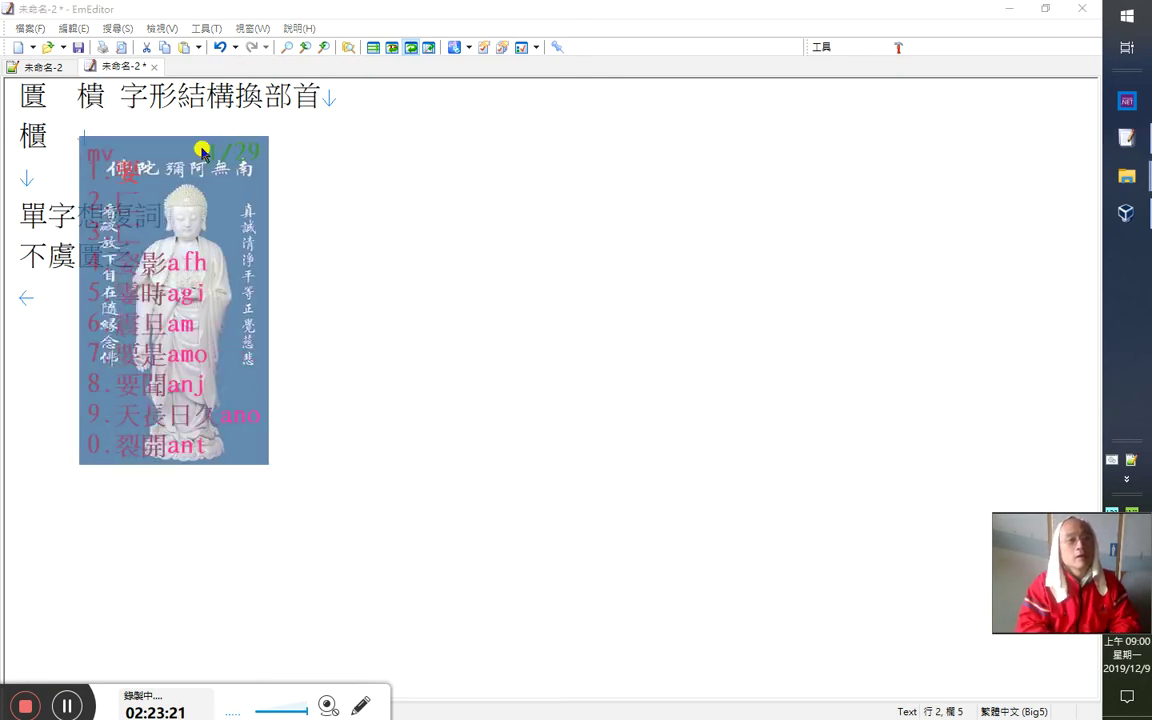
{"action": "key", "text": "space"}
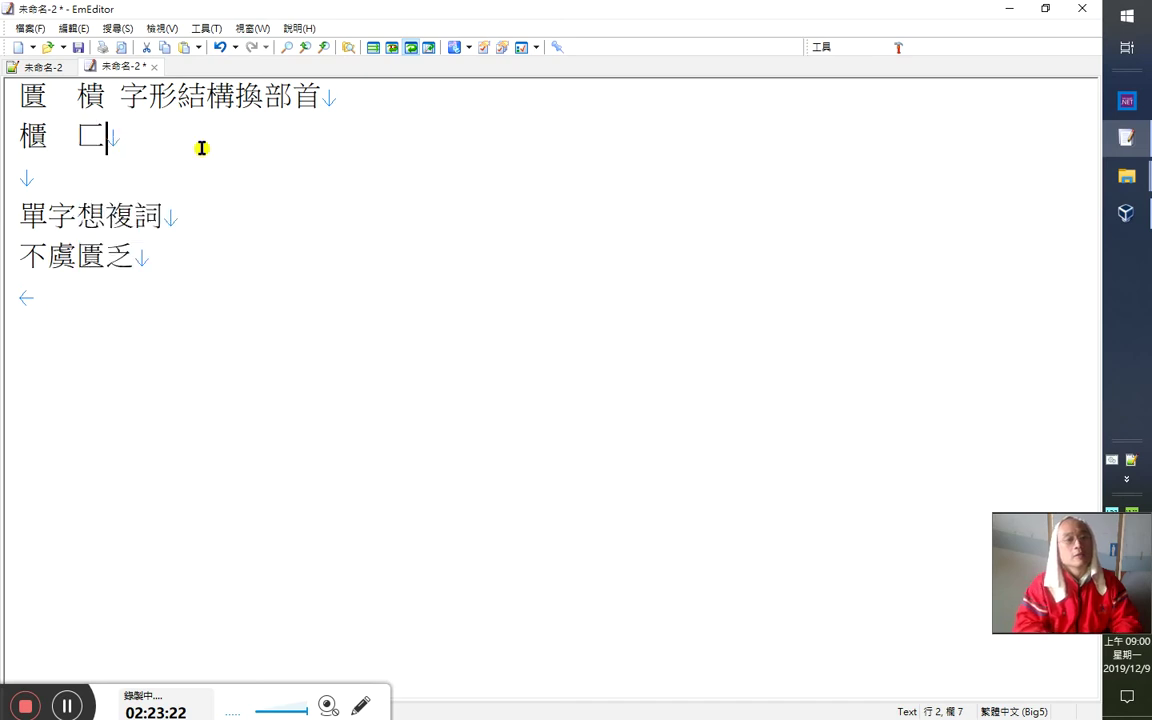
Copy 樻 into a text box on a blank 小畫家 canvas and add 櫃 after it
{"action": "left_click_drag", "start_coordinate": [78, 96], "coordinate": [110, 105]}
{"action": "key", "text": "ctrl+c"}
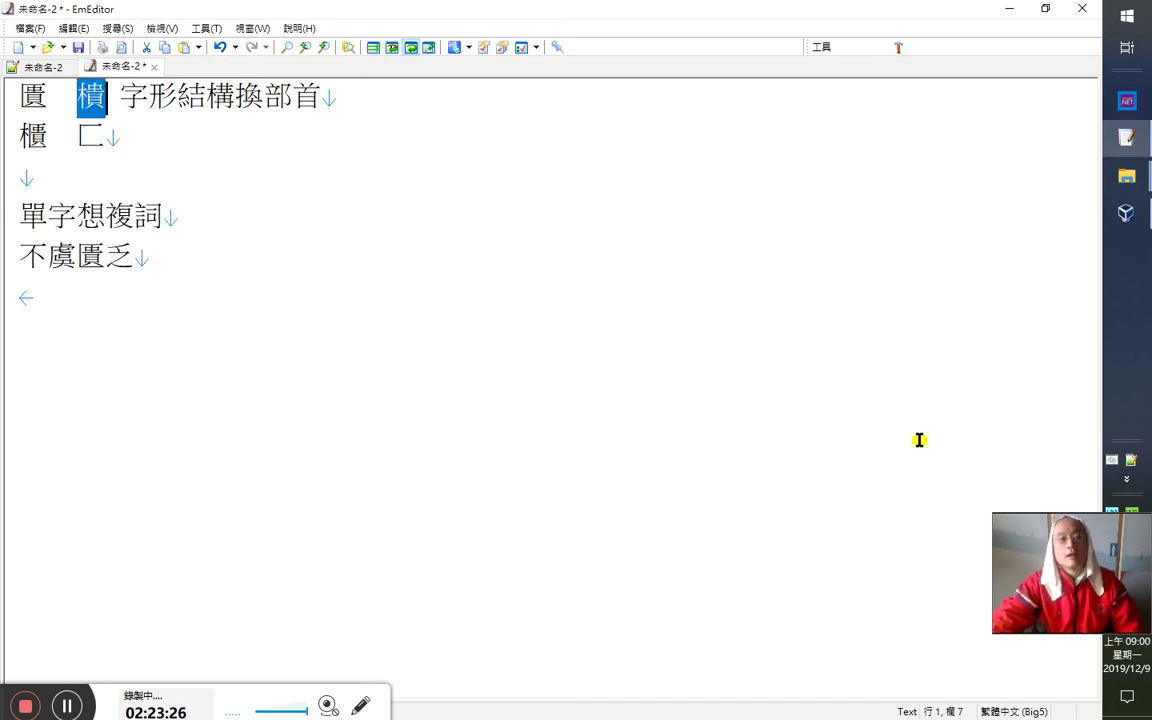
{"action": "left_click", "coordinate": [1124, 14]}
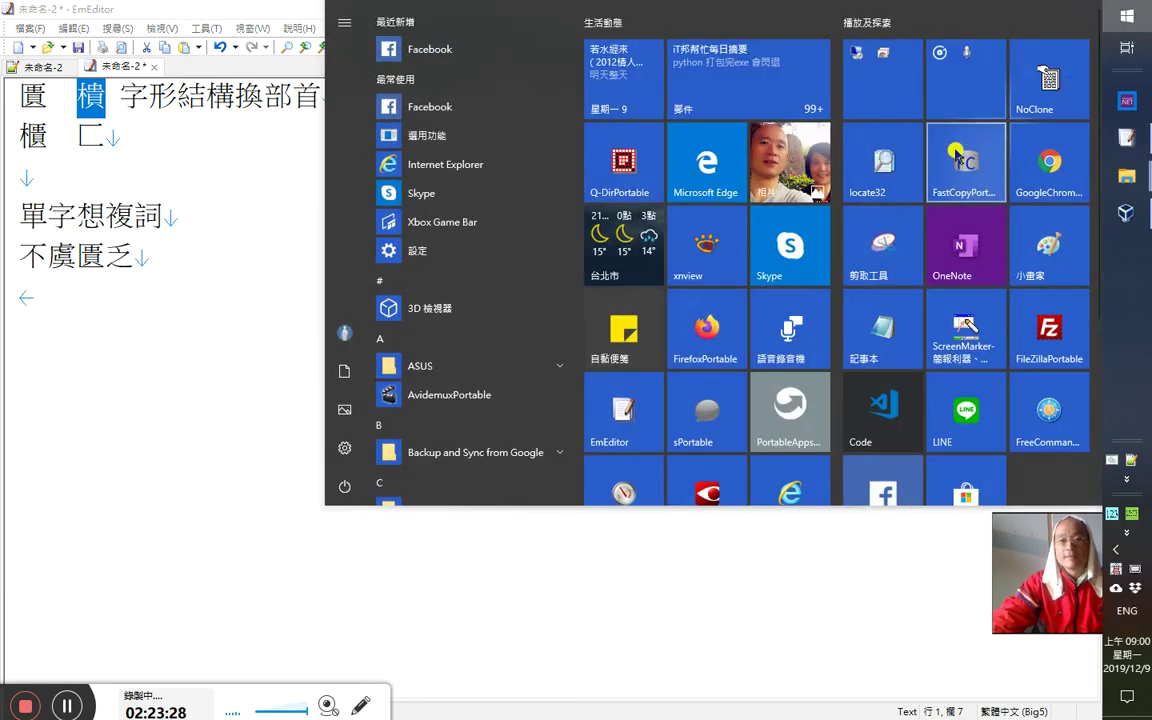
{"action": "left_click", "coordinate": [1051, 254]}
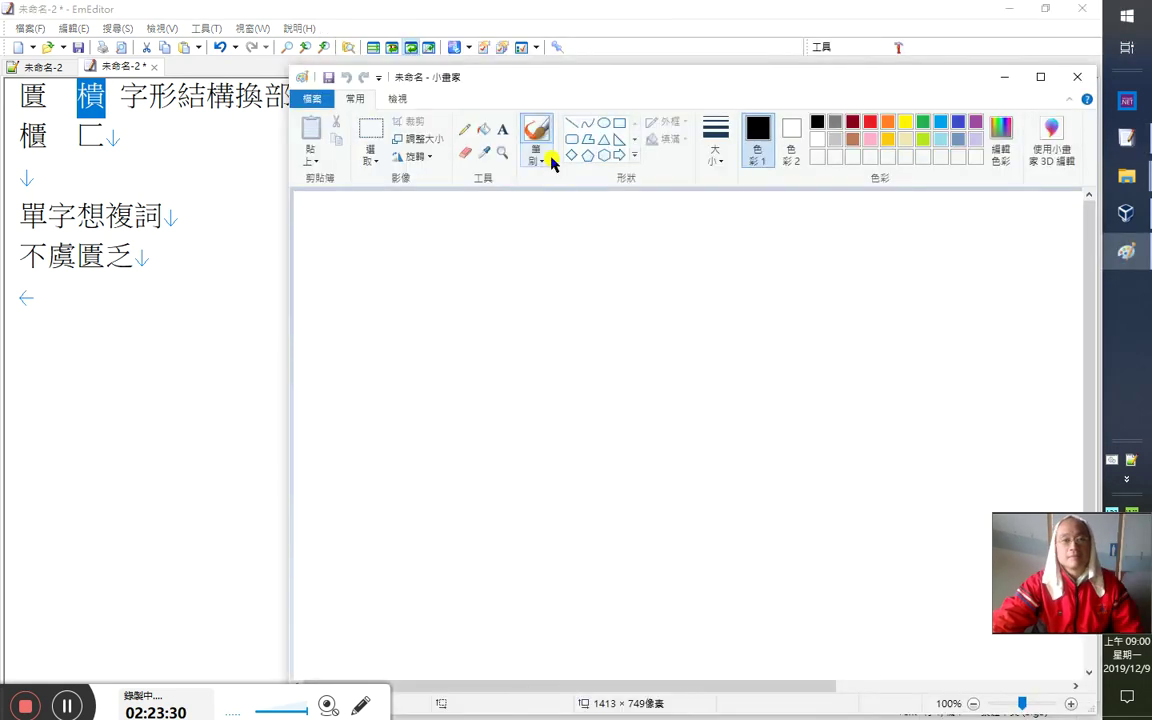
{"action": "left_click", "coordinate": [502, 129]}
{"action": "left_click", "coordinate": [422, 380]}
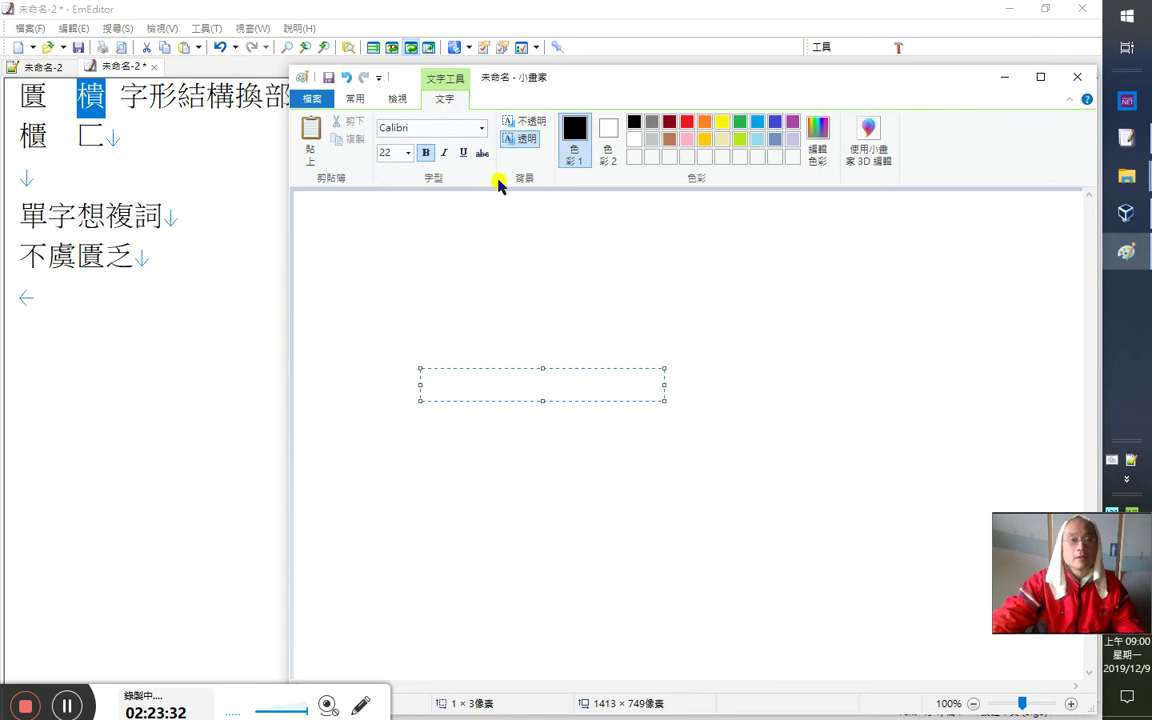
{"action": "key", "text": "ctrl+v"}
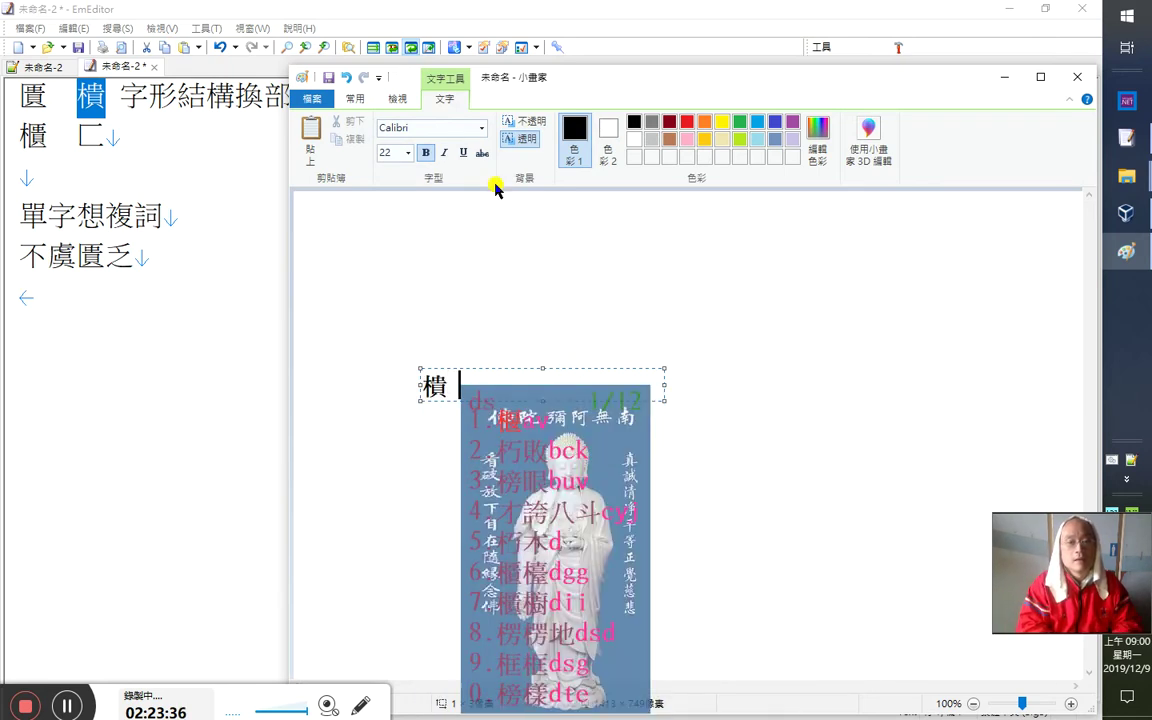
{"action": "type", "text": "櫃"}
{"action": "key", "text": "shift+Left"}
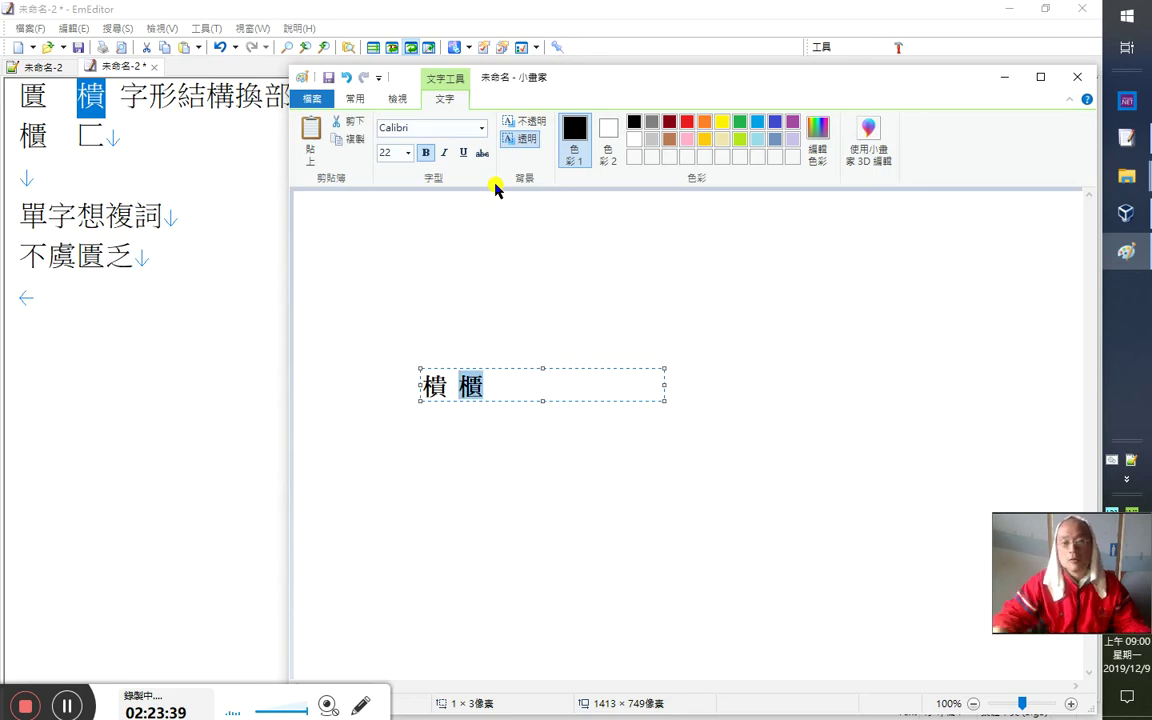
Set the text 樻 櫃 to font size 48 and heighten its text box to show both characters fully
{"action": "key", "text": "ctrl+a"}
{"action": "left_click", "coordinate": [407, 152]}
{"action": "left_click", "coordinate": [389, 385]}
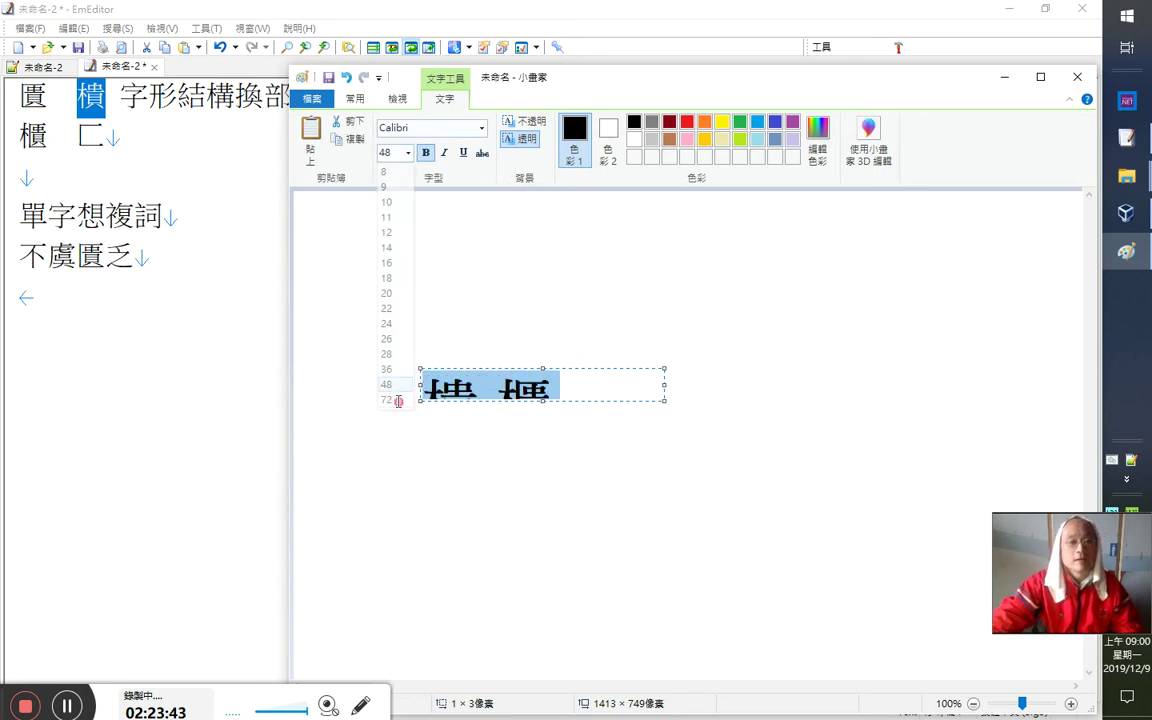
{"action": "left_click_drag", "start_coordinate": [543, 403], "coordinate": [540, 545]}
{"action": "left_click", "coordinate": [612, 419]}
{"action": "left_click", "coordinate": [605, 307]}
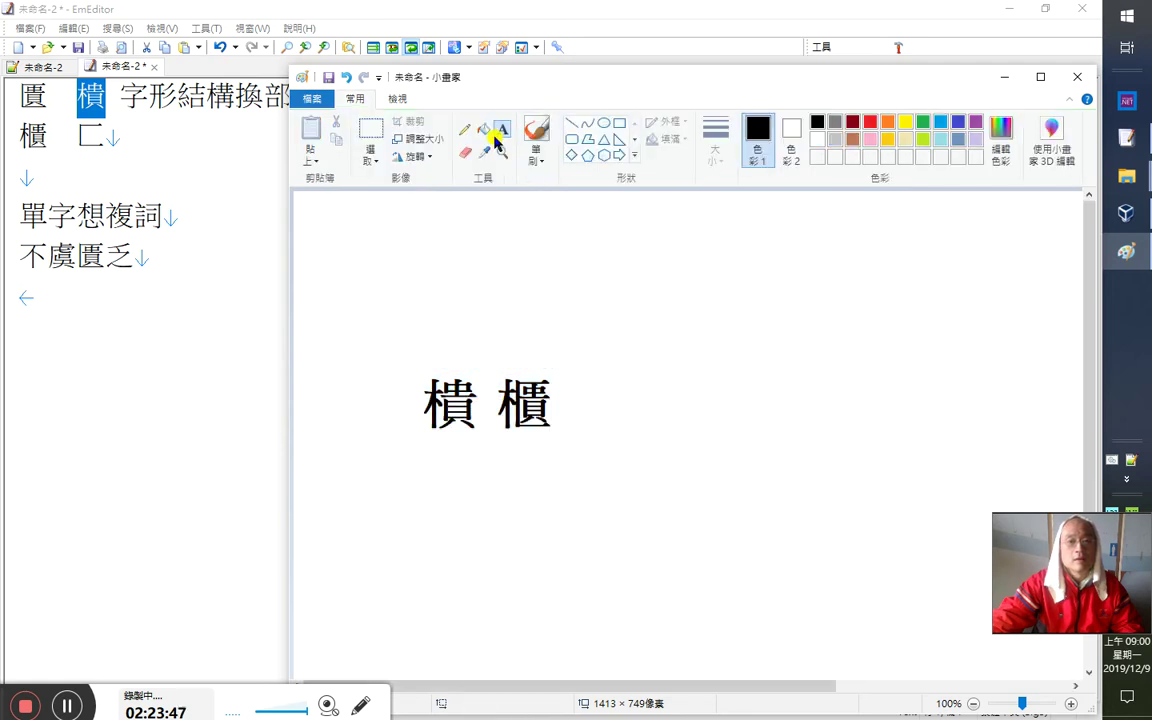
Erase the 匚 frame from 櫃 and enlarge the remaining 貴 part's selection to 64 × 88 pixels, aligned beside the 木 radical
{"action": "left_click", "coordinate": [465, 152]}
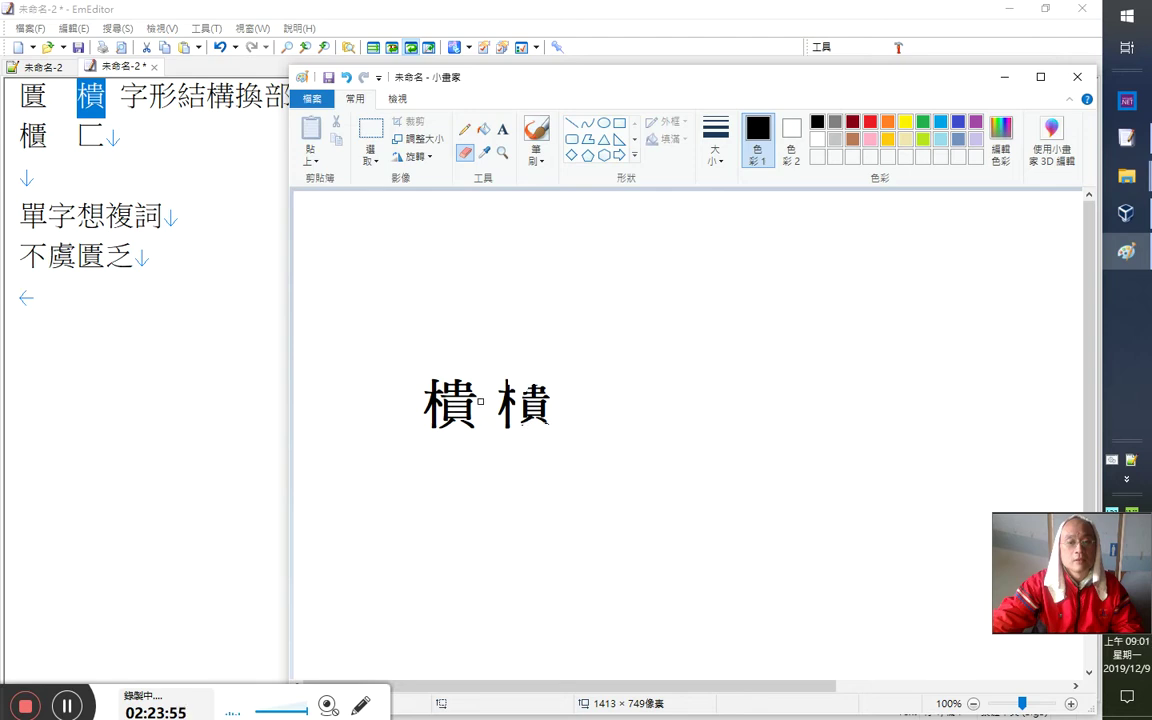
{"action": "left_click", "coordinate": [378, 138]}
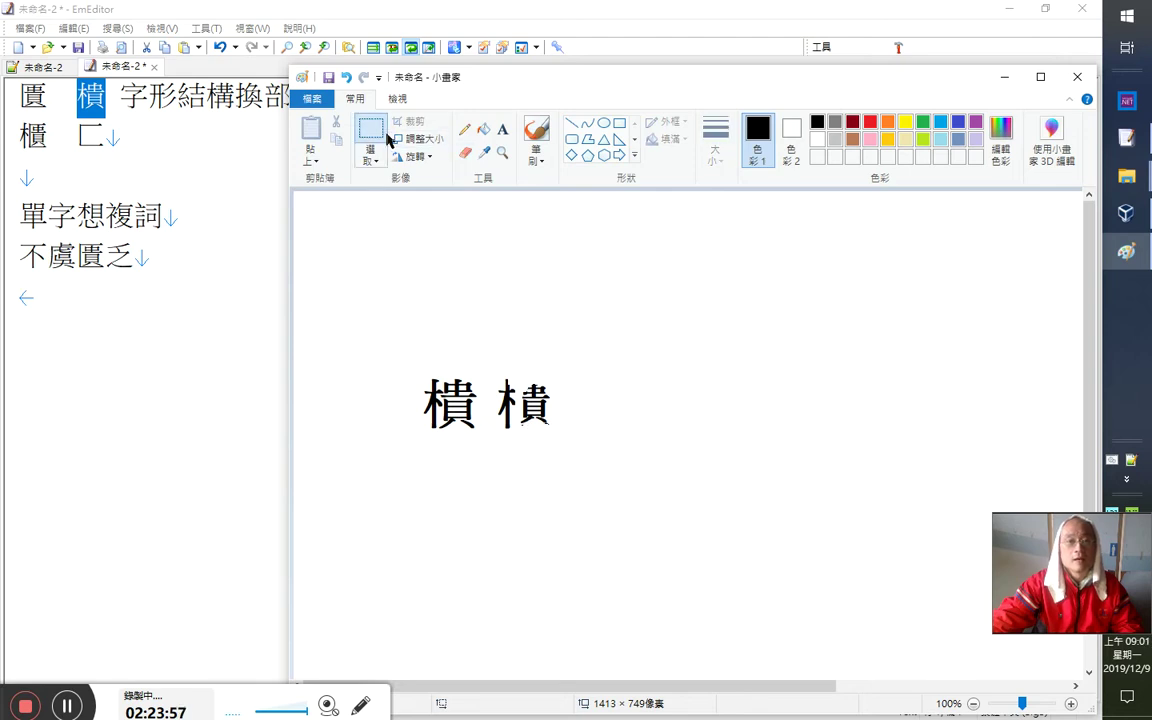
{"action": "left_click_drag", "start_coordinate": [517, 376], "coordinate": [561, 437]}
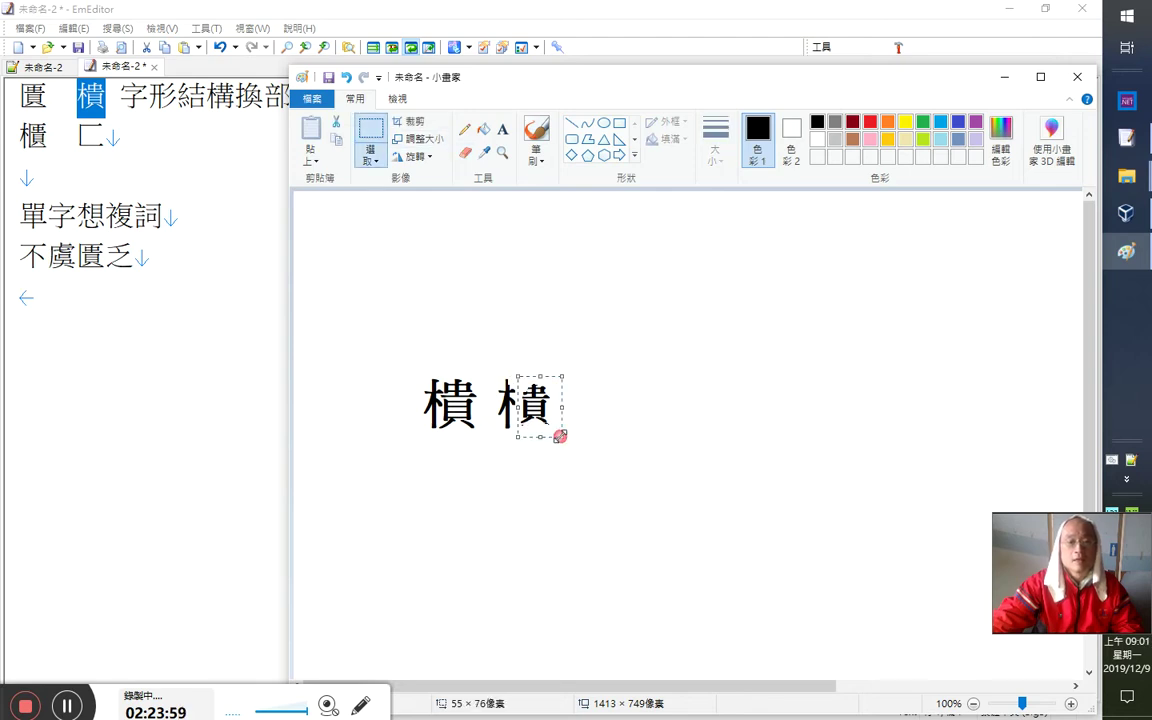
{"action": "left_click_drag", "start_coordinate": [564, 379], "coordinate": [538, 365]}
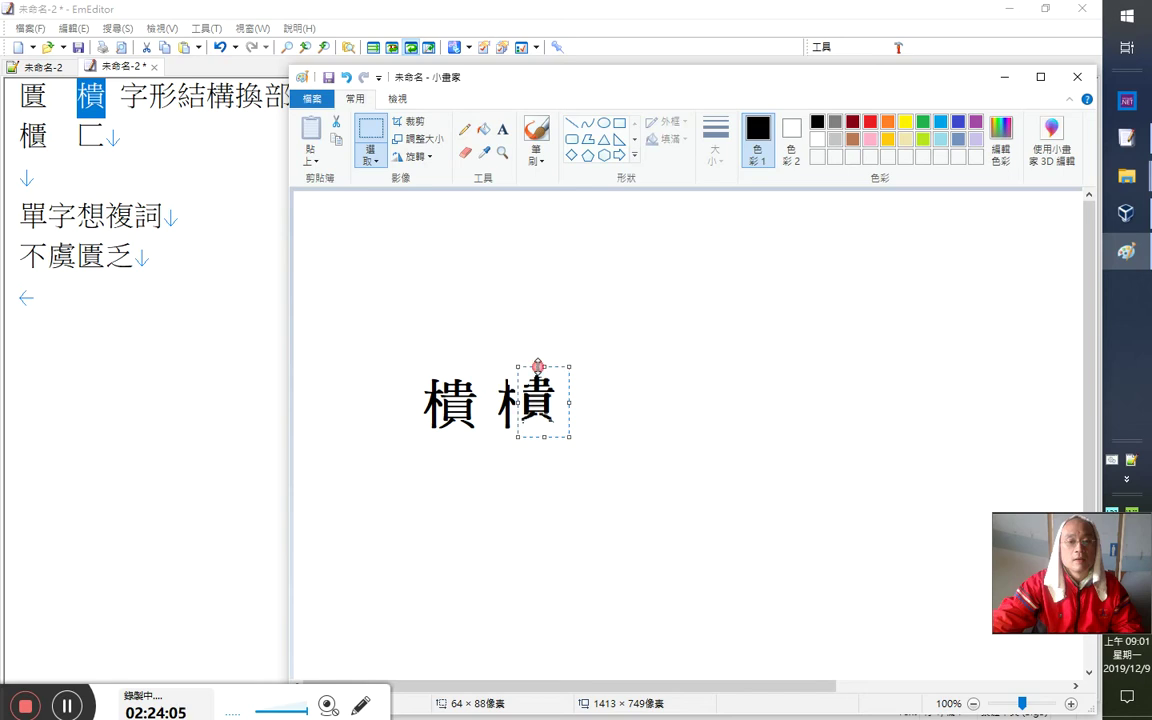
{"action": "left_click_drag", "start_coordinate": [555, 410], "coordinate": [552, 416]}
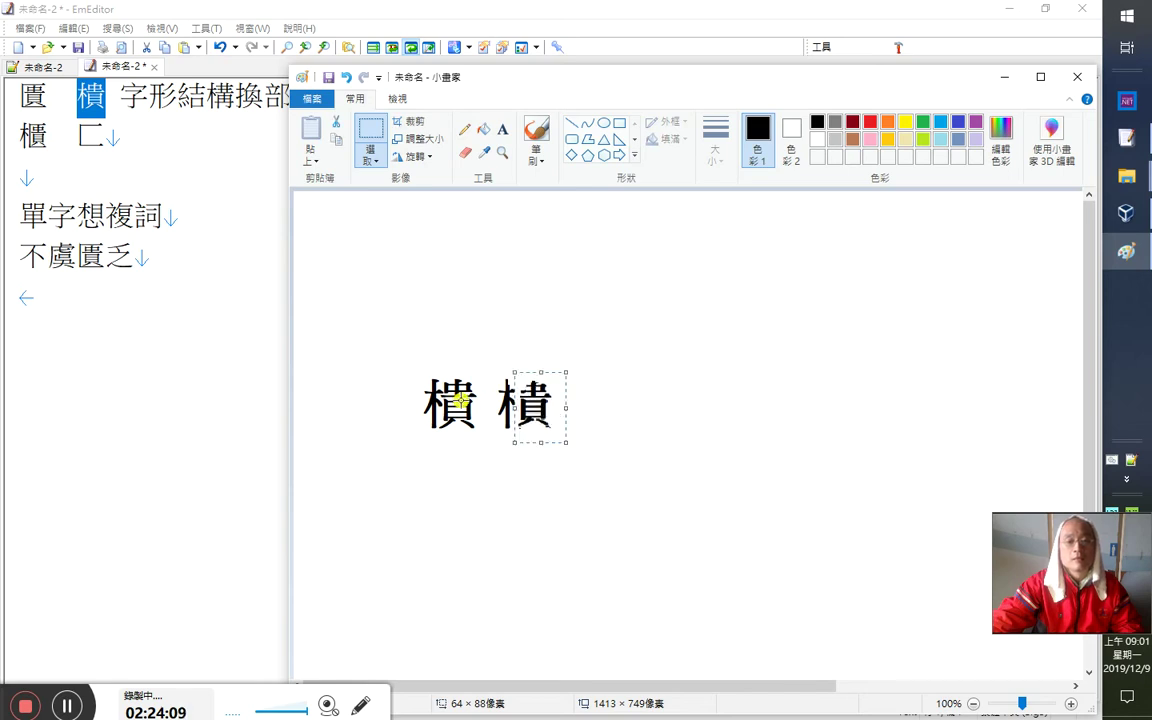
{"action": "left_click", "coordinate": [679, 465]}
Minimize EmEditor and switch to the Google Slides presentation in Chrome
{"action": "left_click", "coordinate": [1040, 44]}
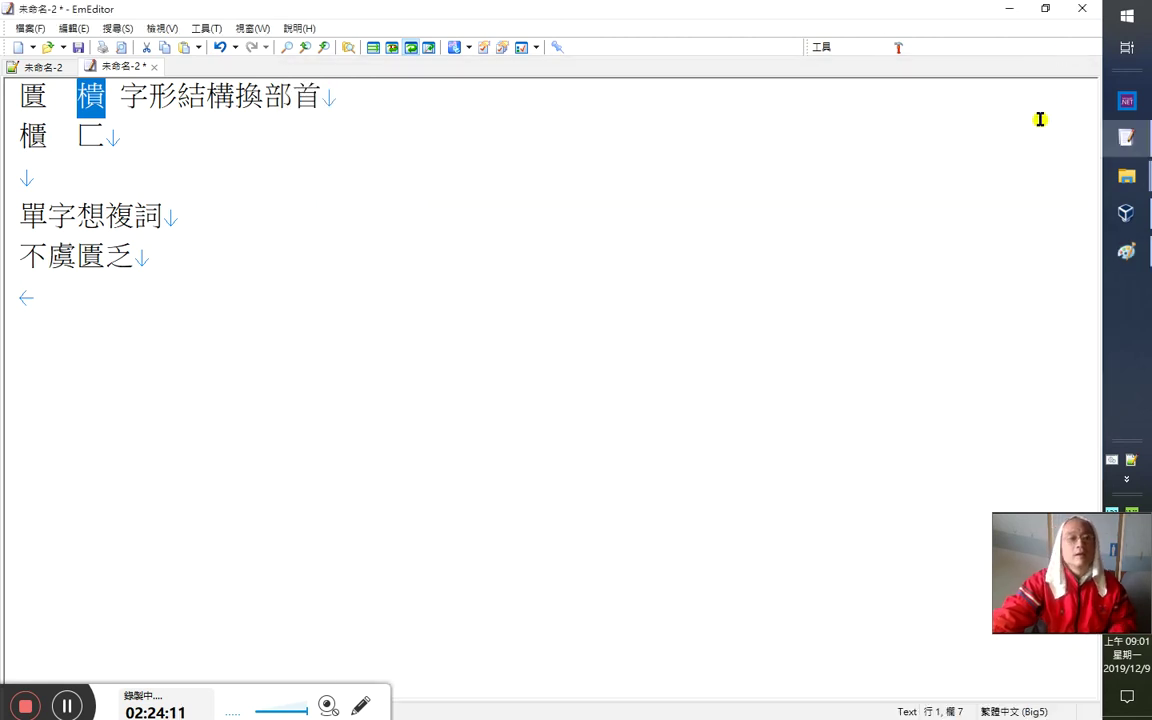
{"action": "left_click", "coordinate": [1017, 11]}
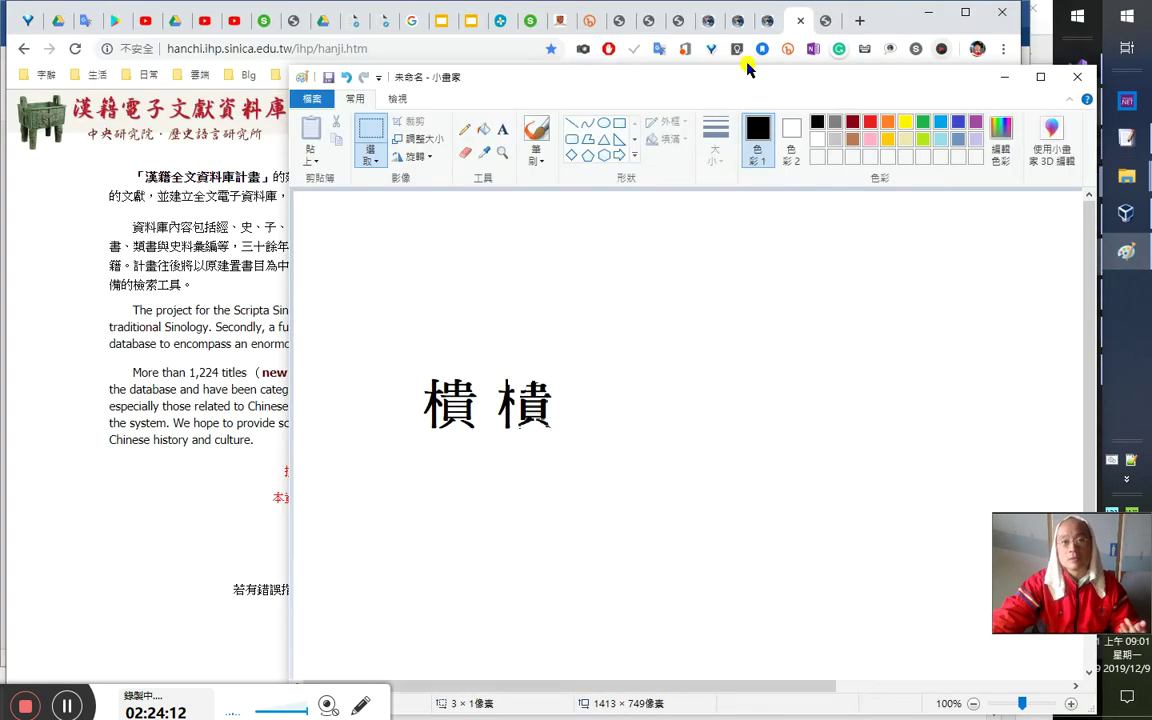
{"action": "left_click", "coordinate": [795, 28]}
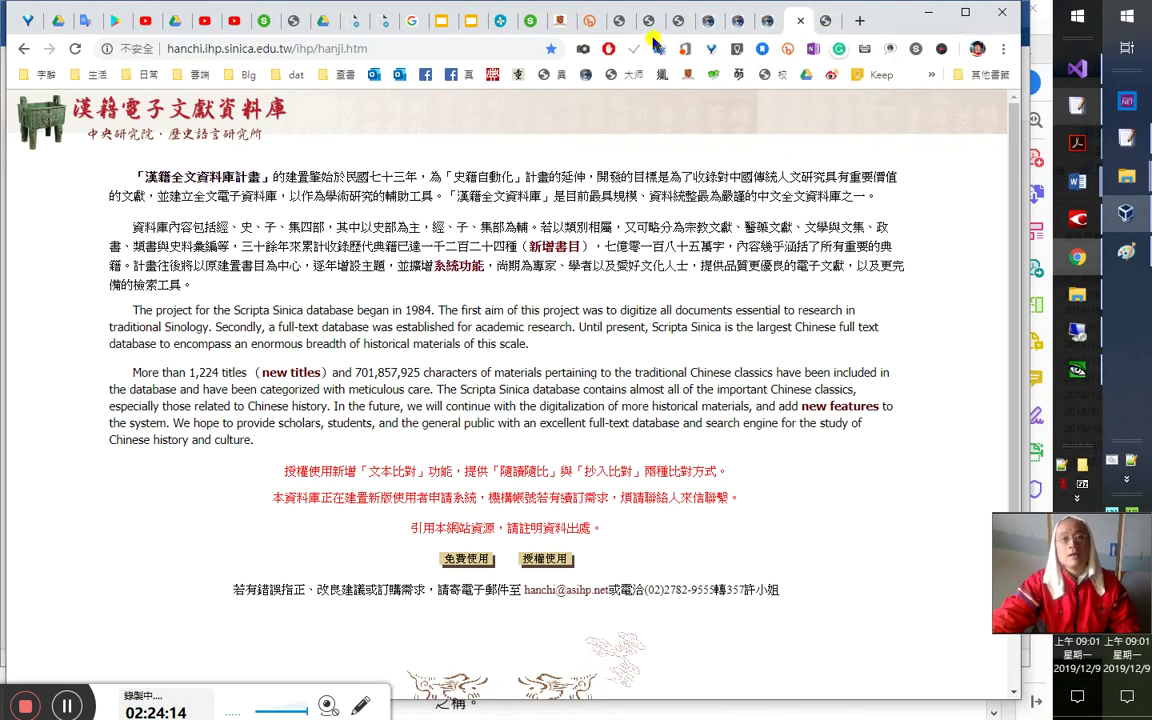
{"action": "left_click", "coordinate": [438, 21]}
{"action": "left_click", "coordinate": [470, 24]}
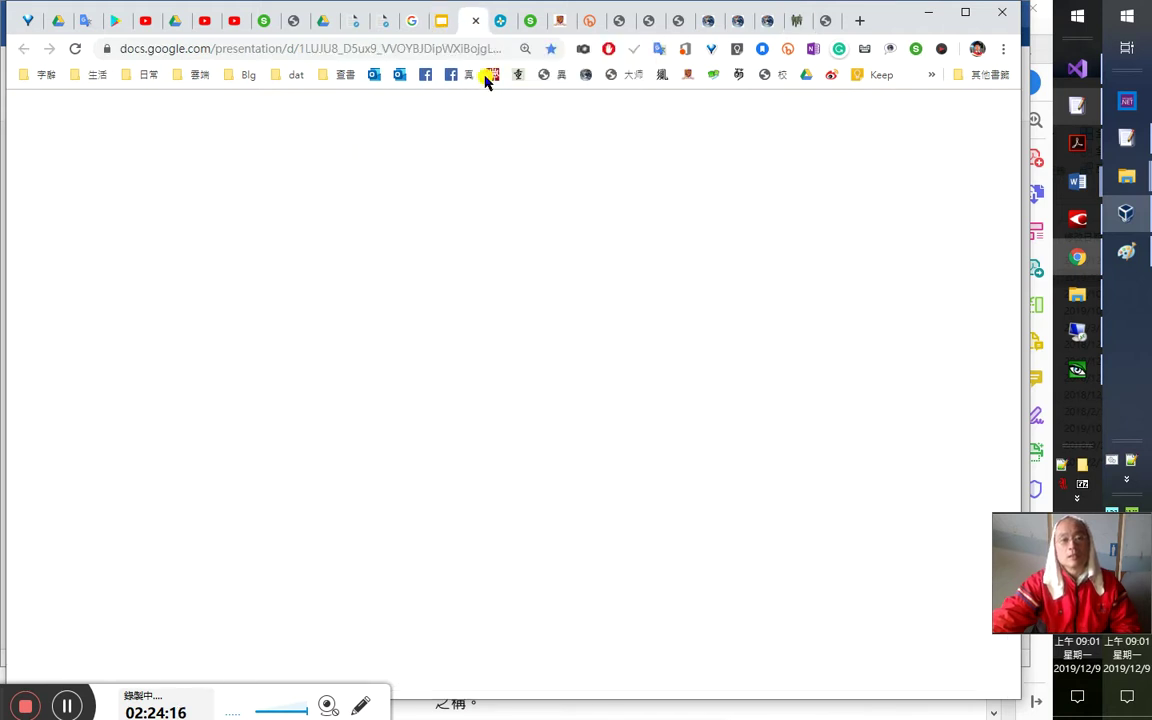
Switch to the 異體字字典 entry for 樻 and read its 釋義 passage, highlighting the phrases on 椐 and on use as a 杖
{"action": "left_click", "coordinate": [798, 22]}
{"action": "left_click", "coordinate": [822, 24]}
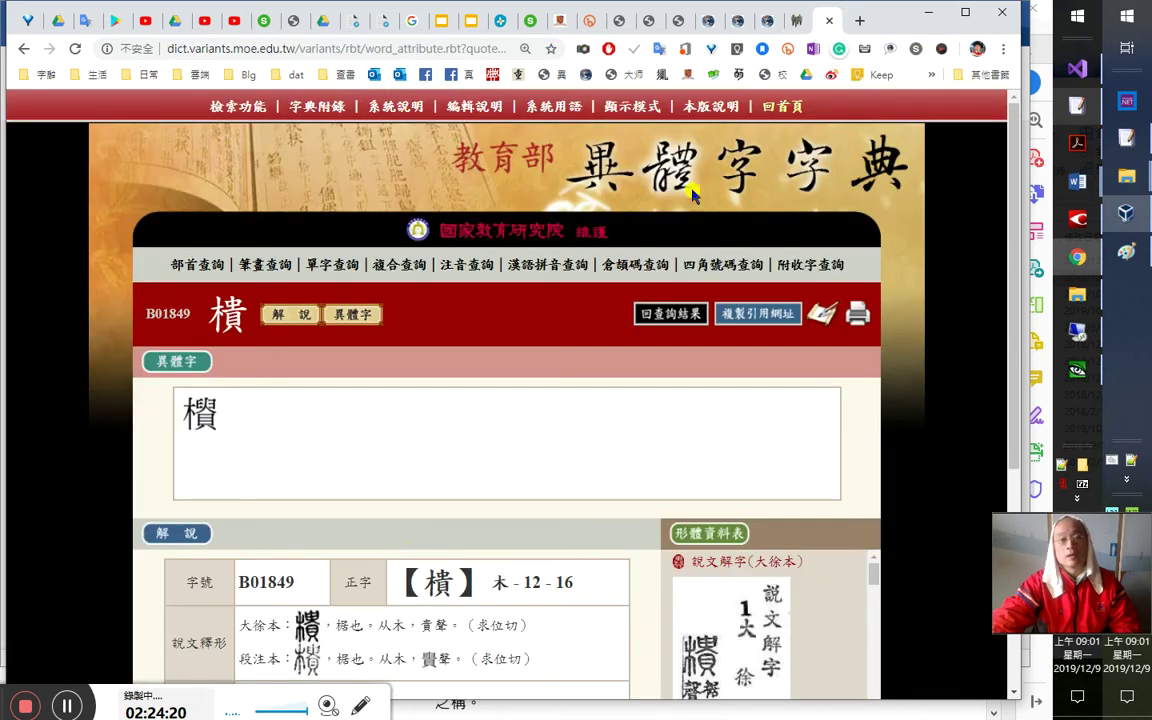
{"action": "scroll", "coordinate": [375, 550], "scroll_direction": "down", "scroll_amount": 2}
{"action": "scroll", "coordinate": [408, 622], "scroll_direction": "down", "scroll_amount": 1}
{"action": "double_click", "coordinate": [316, 443]}
{"action": "left_click", "coordinate": [313, 452]}
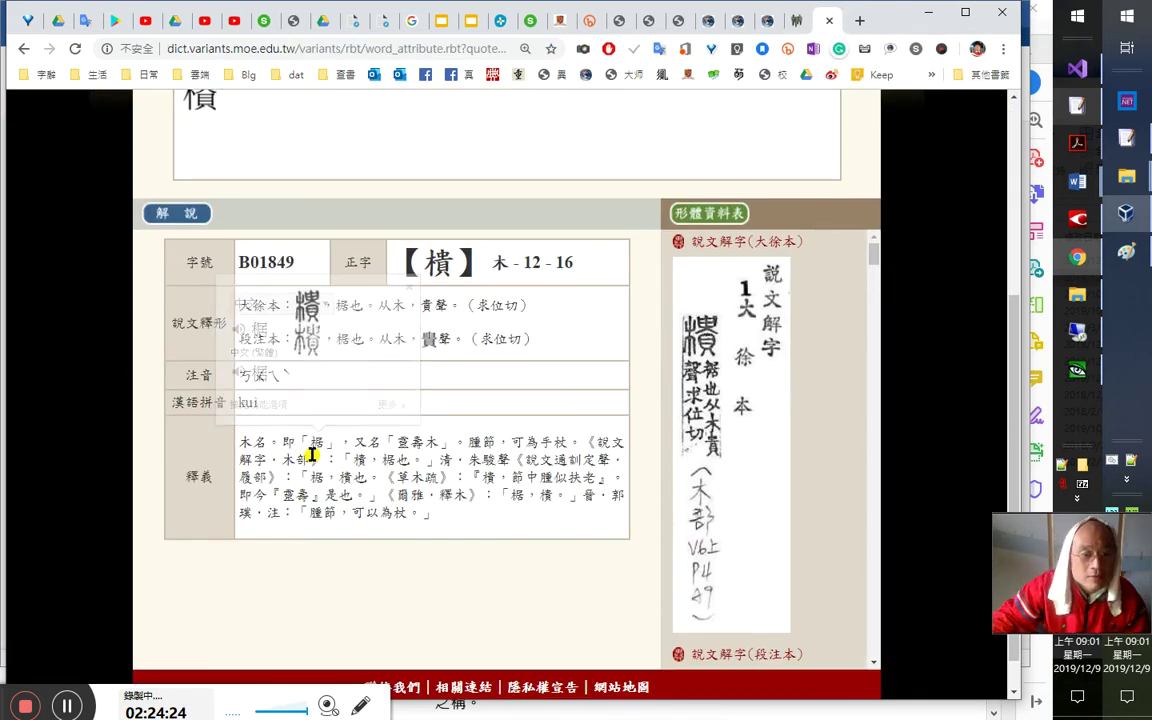
{"action": "left_click_drag", "start_coordinate": [312, 443], "coordinate": [333, 490]}
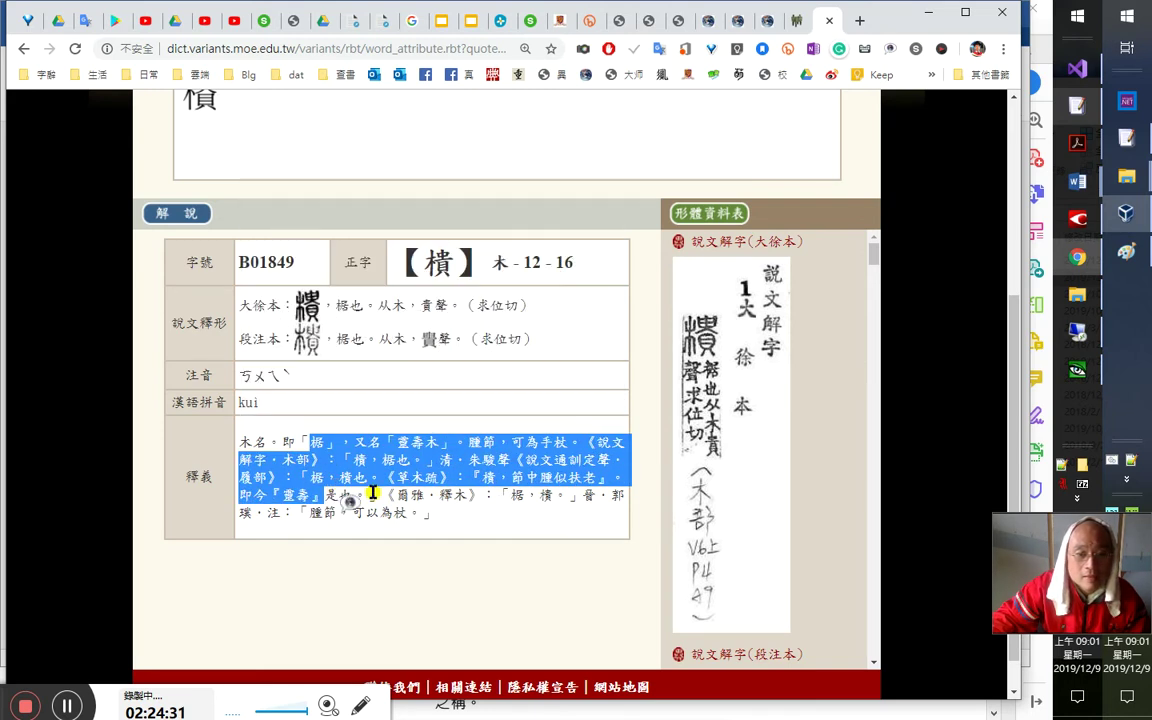
{"action": "left_click", "coordinate": [548, 496]}
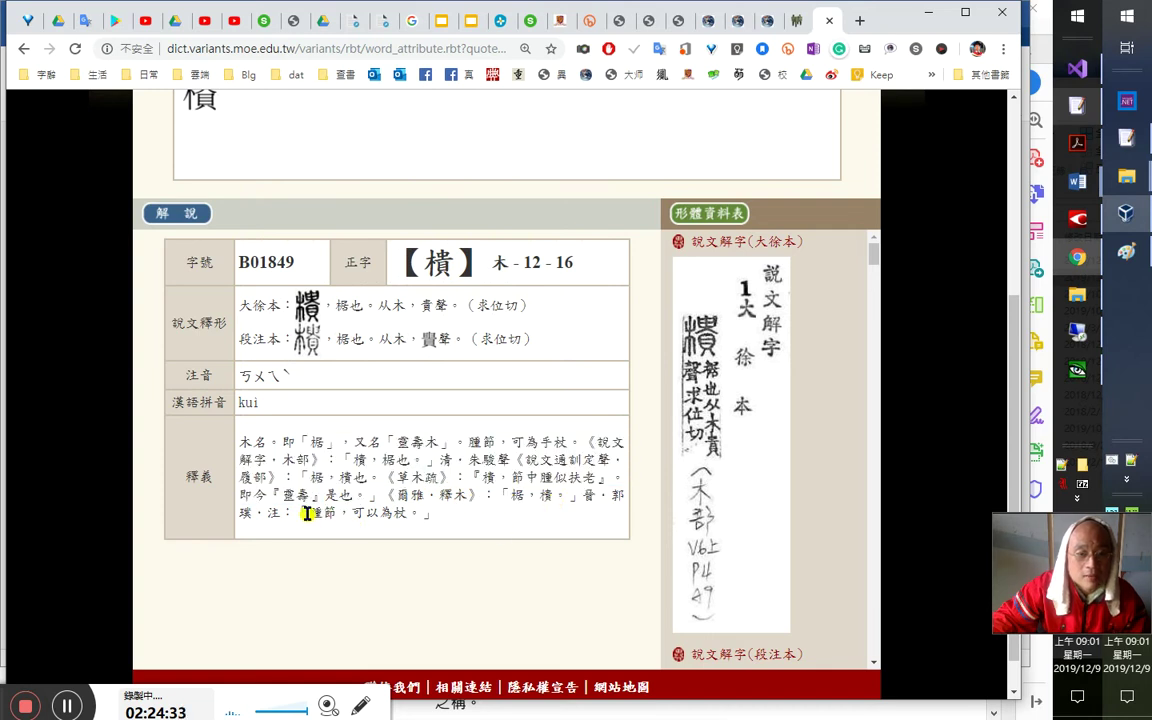
{"action": "left_click_drag", "start_coordinate": [307, 512], "coordinate": [411, 512]}
{"action": "left_click", "coordinate": [289, 447]}
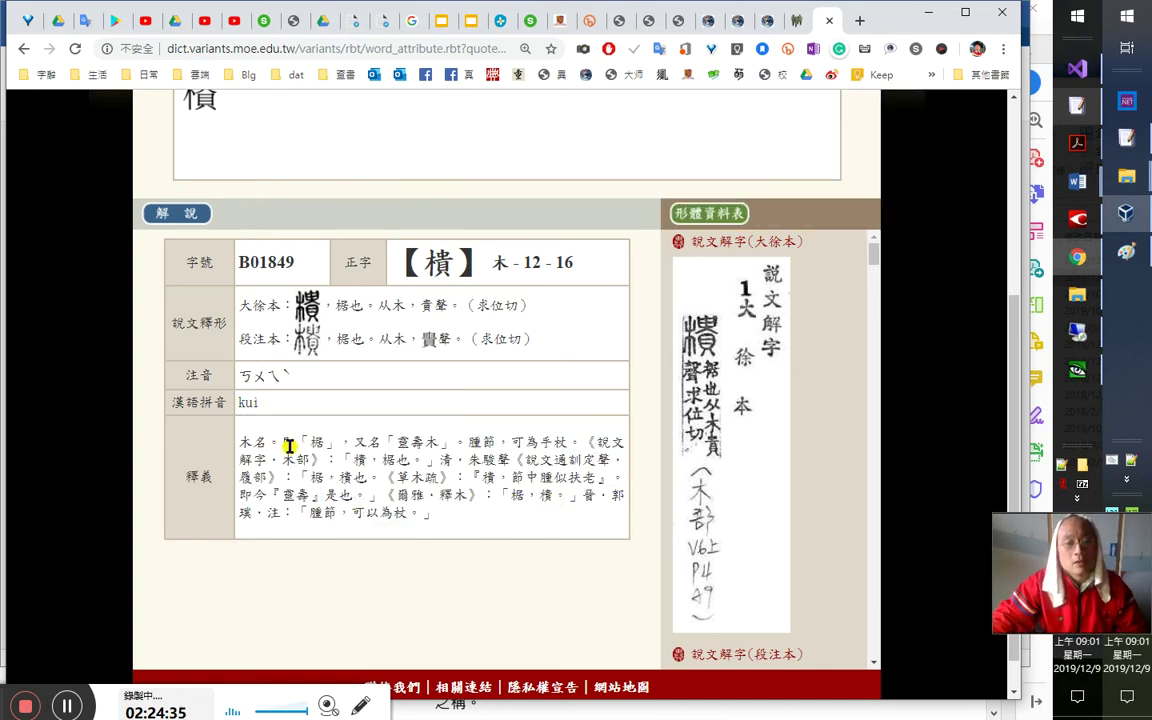
{"action": "left_click_drag", "start_coordinate": [289, 447], "coordinate": [345, 447]}
{"action": "left_click", "coordinate": [396, 517]}
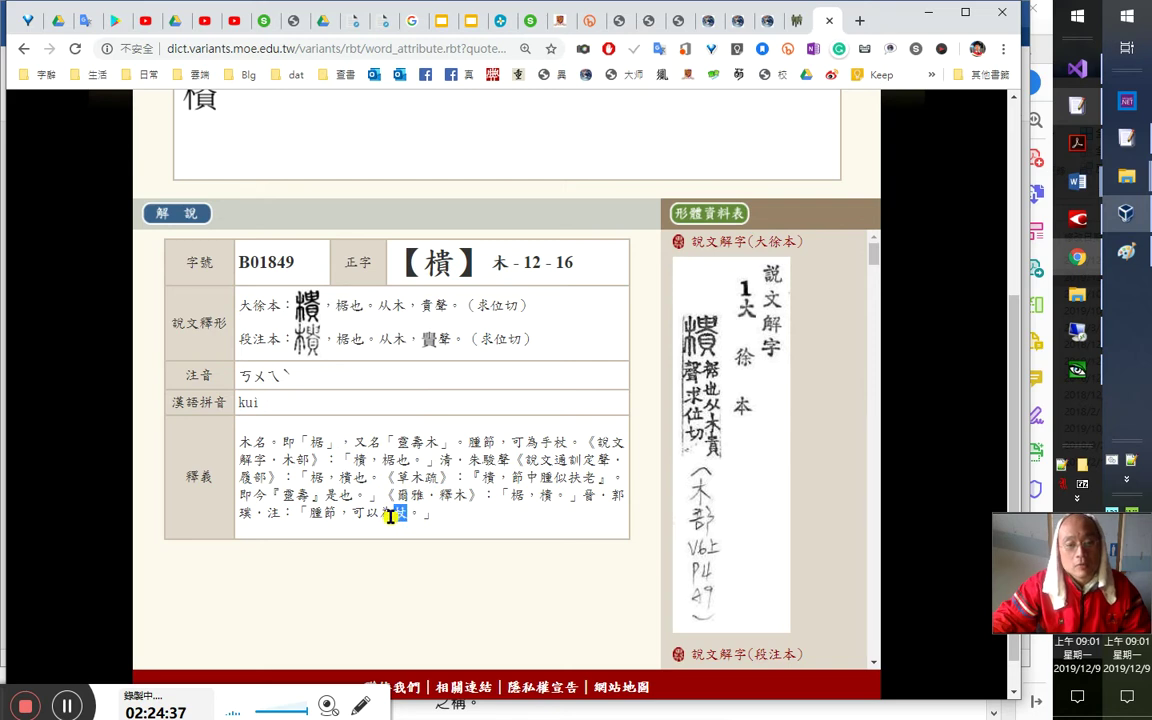
{"action": "left_click_drag", "start_coordinate": [247, 442], "coordinate": [296, 478]}
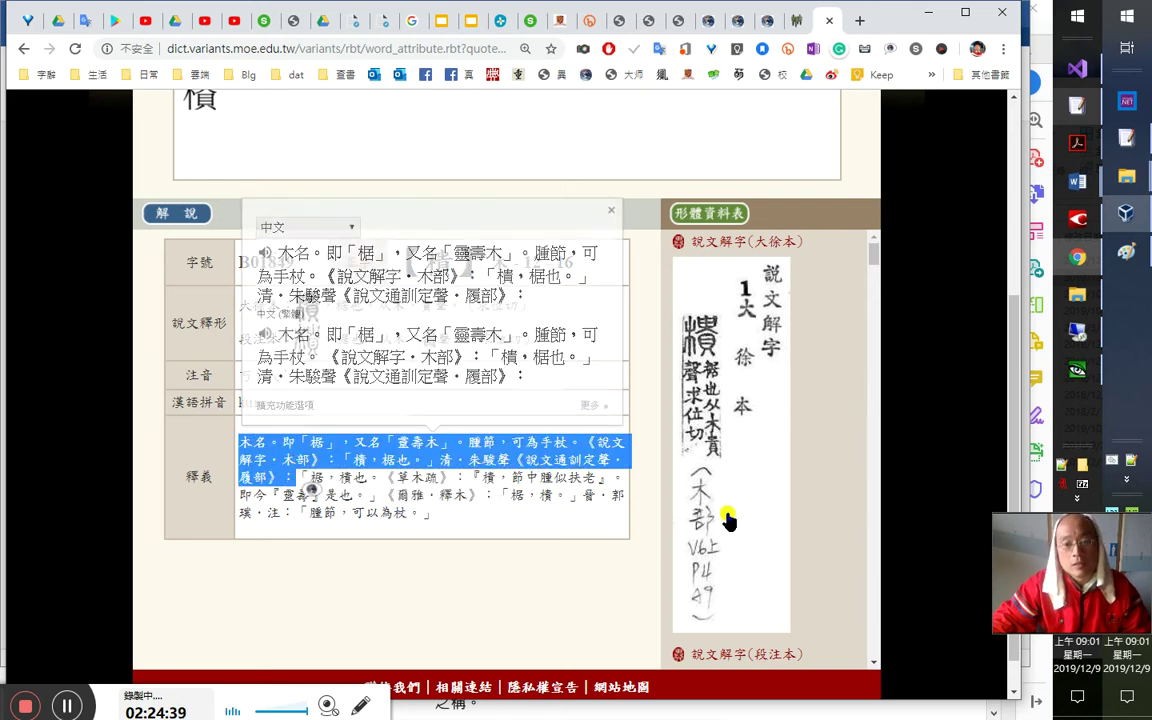
Examine the 說文解字 段注本, 龍龕手鏡 and 龍龕手鑑 scans in 樻's 形體資料表 and compare them with the highlighted 釋義
{"action": "scroll", "coordinate": [785, 435], "scroll_direction": "down", "scroll_amount": 6}
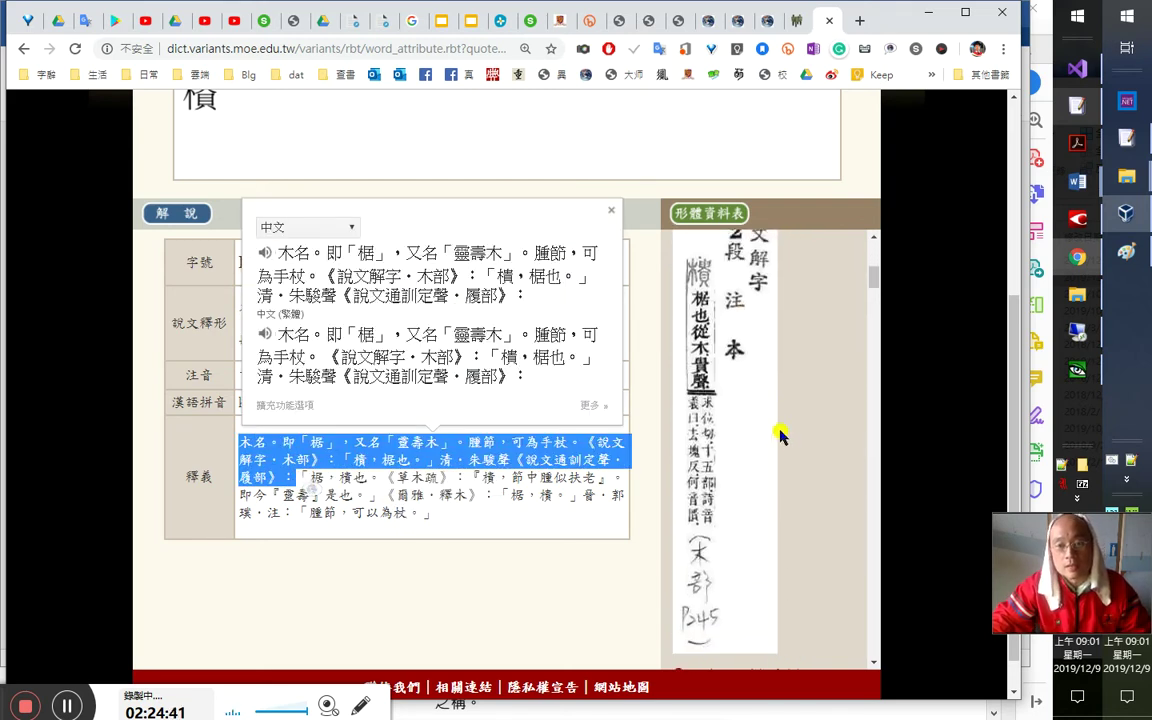
{"action": "scroll", "coordinate": [778, 425], "scroll_direction": "down", "scroll_amount": 3}
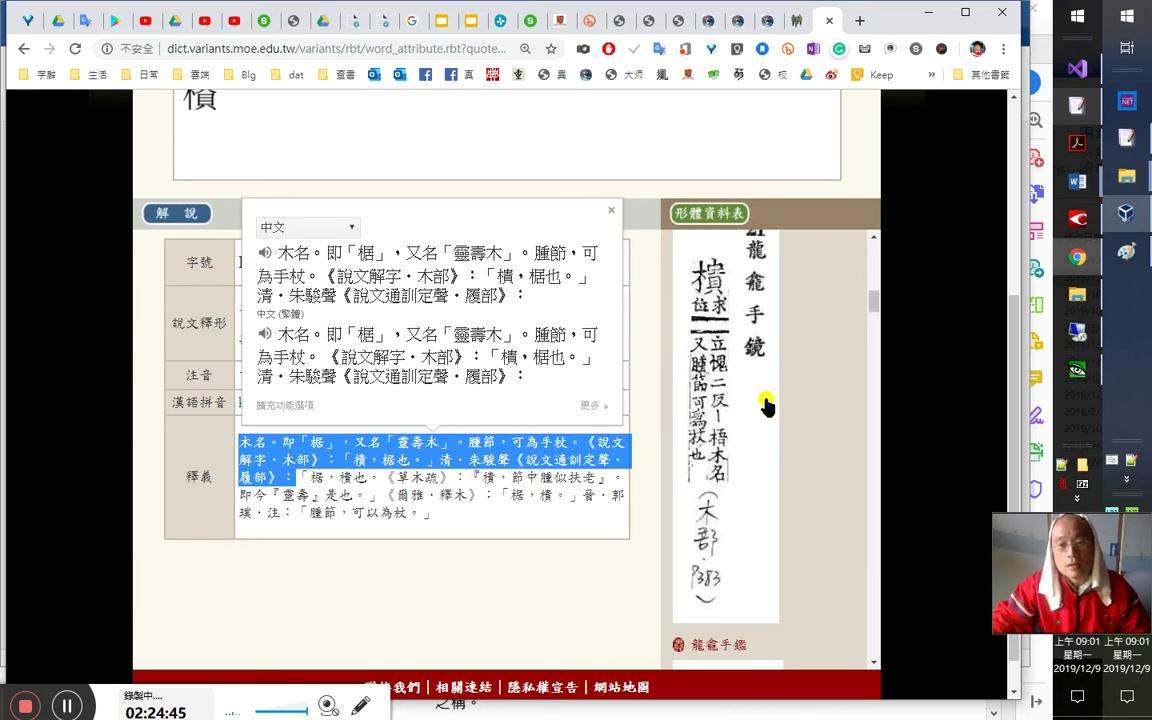
{"action": "scroll", "coordinate": [766, 405], "scroll_direction": "down", "scroll_amount": 3}
{"action": "left_click", "coordinate": [298, 410]}
{"action": "left_click_drag", "start_coordinate": [247, 442], "coordinate": [478, 517]}
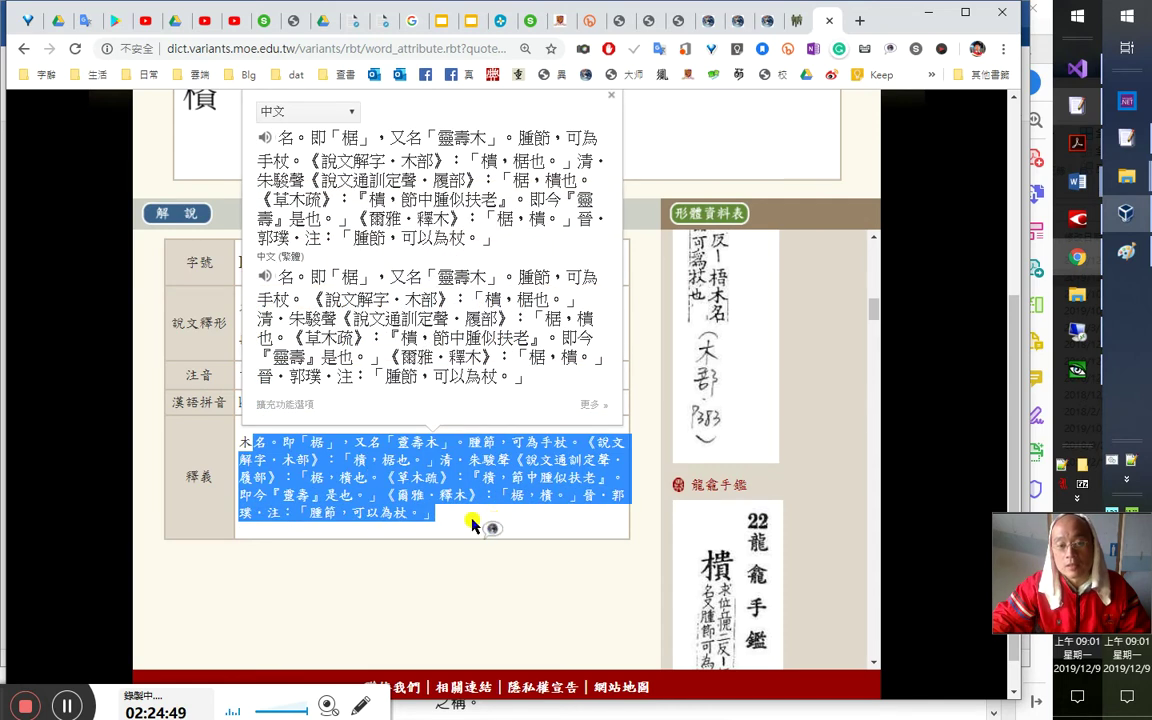
{"action": "left_click", "coordinate": [476, 522]}
{"action": "scroll", "coordinate": [790, 570], "scroll_direction": "down", "scroll_amount": 5}
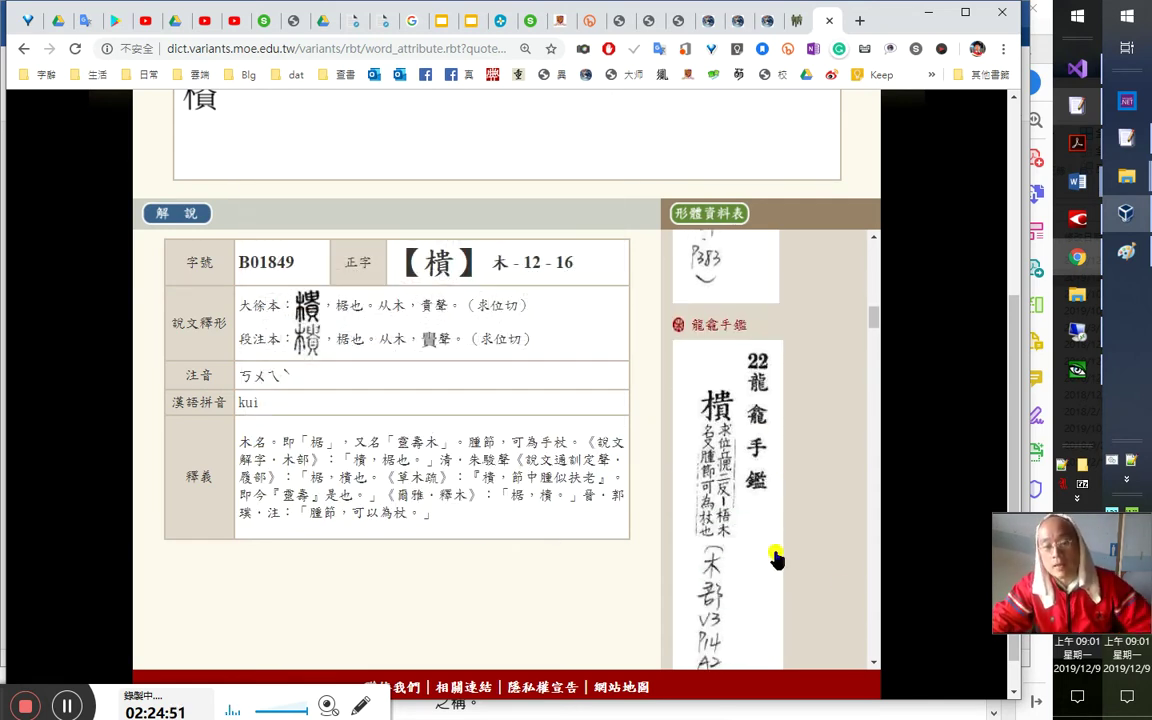
{"action": "scroll", "coordinate": [775, 450], "scroll_direction": "down", "scroll_amount": 6}
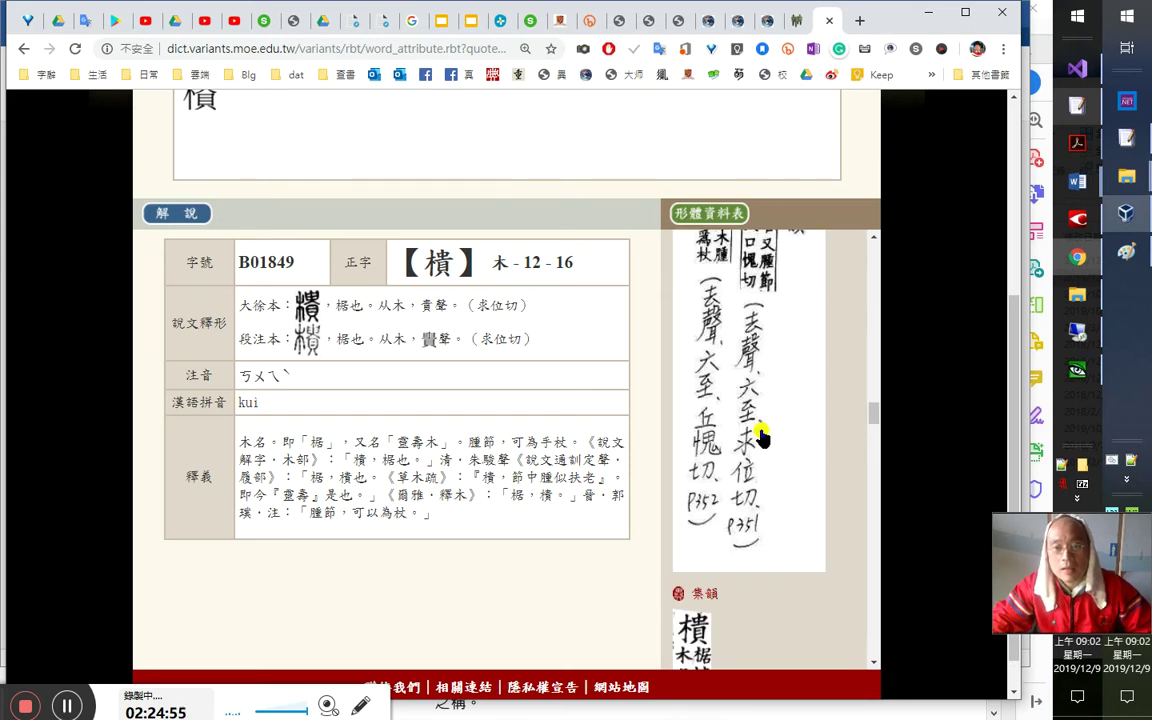
Examine the 集韻, 集韻考正 and 類篇 scans for 樻 in the 形體資料表
{"action": "scroll", "coordinate": [762, 445], "scroll_direction": "down", "scroll_amount": 3}
{"action": "scroll", "coordinate": [766, 452], "scroll_direction": "down", "scroll_amount": 3}
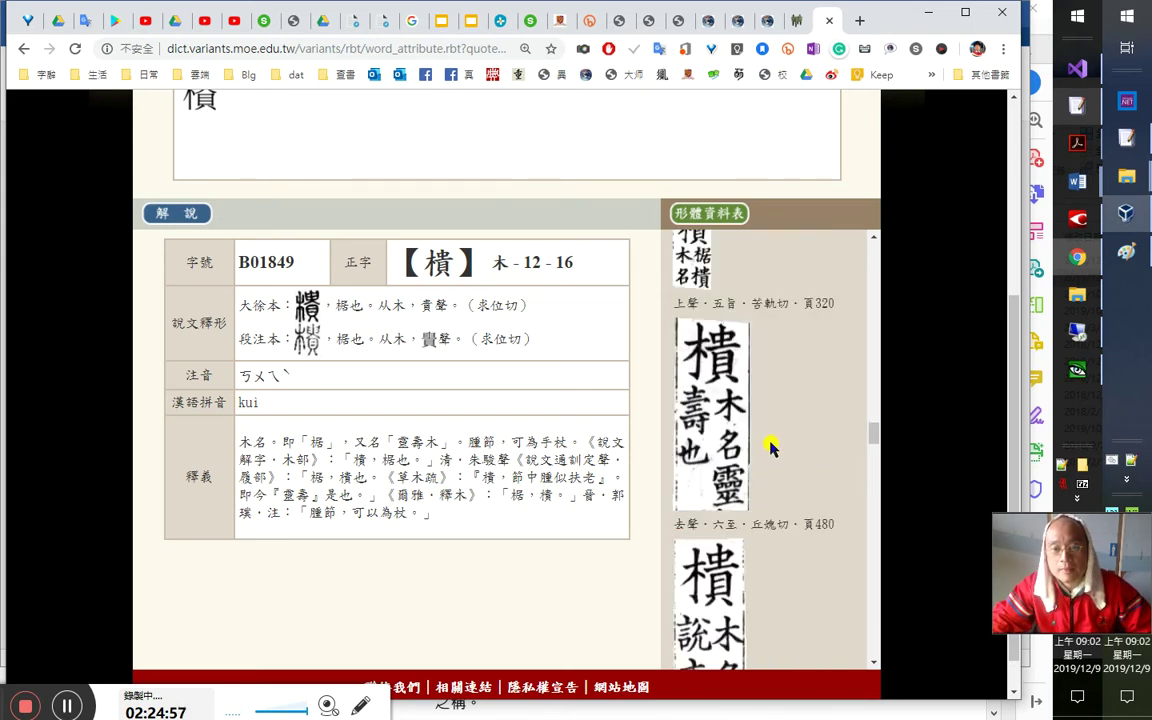
{"action": "scroll", "coordinate": [768, 450], "scroll_direction": "down", "scroll_amount": 3}
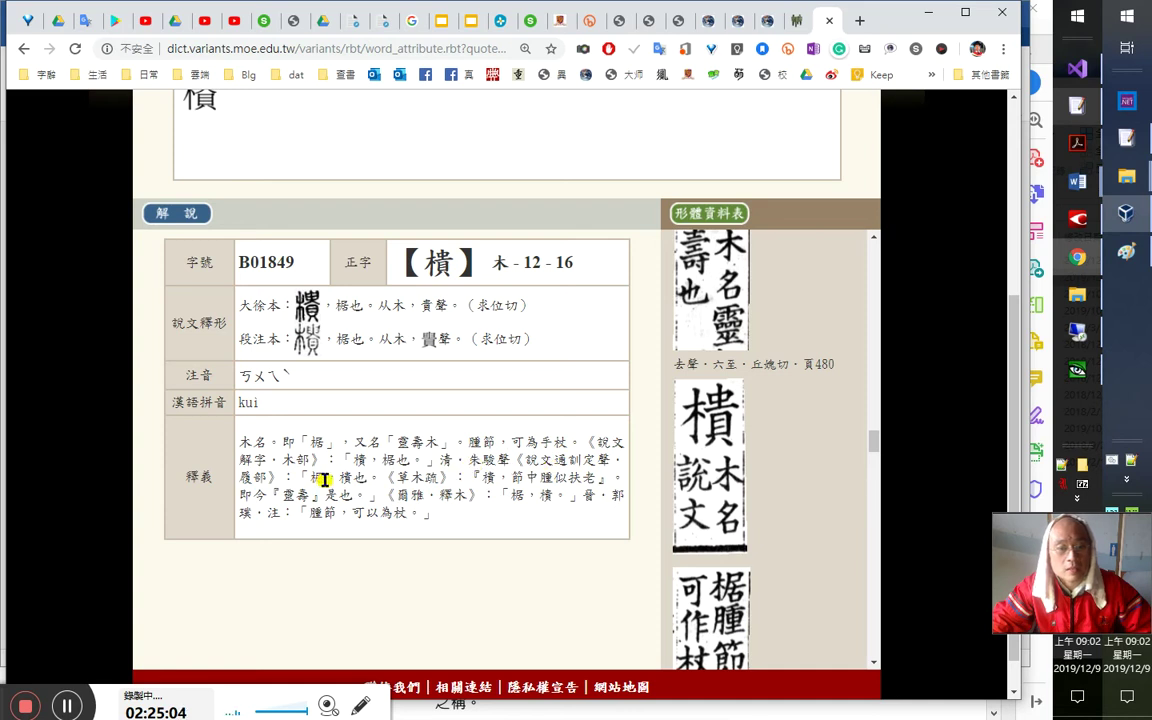
{"action": "scroll", "coordinate": [835, 512], "scroll_direction": "down", "scroll_amount": 3}
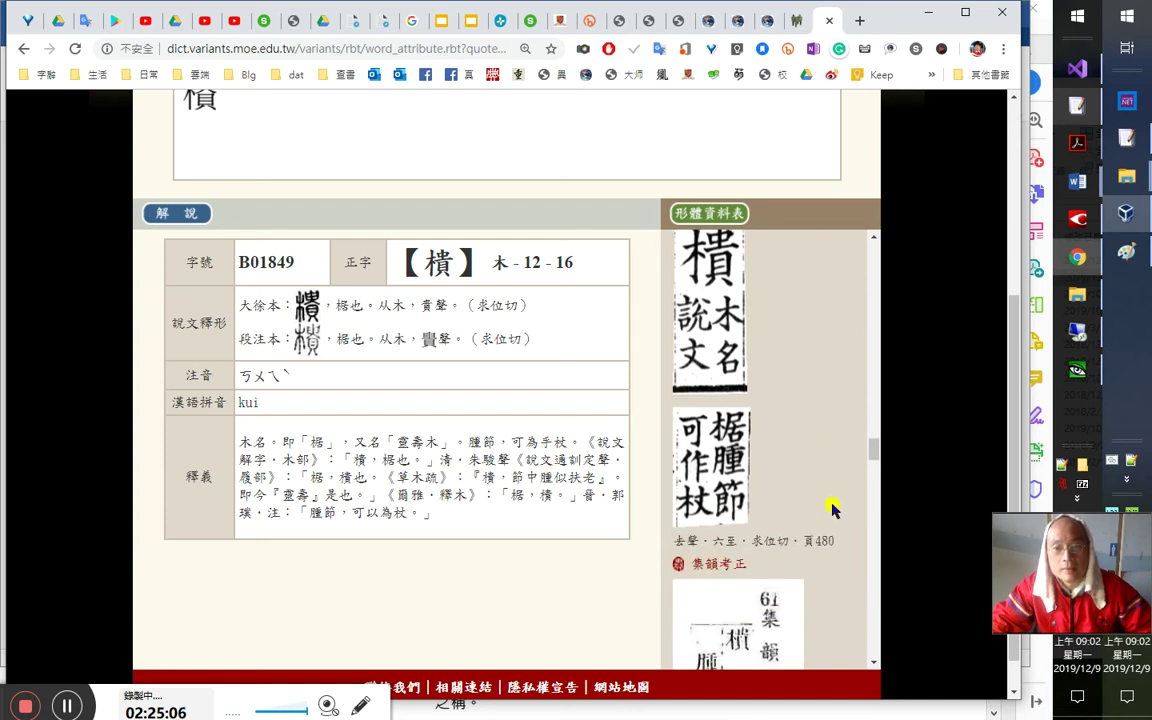
{"action": "scroll", "coordinate": [831, 503], "scroll_direction": "down", "scroll_amount": 3}
{"action": "scroll", "coordinate": [779, 472], "scroll_direction": "down", "scroll_amount": 3}
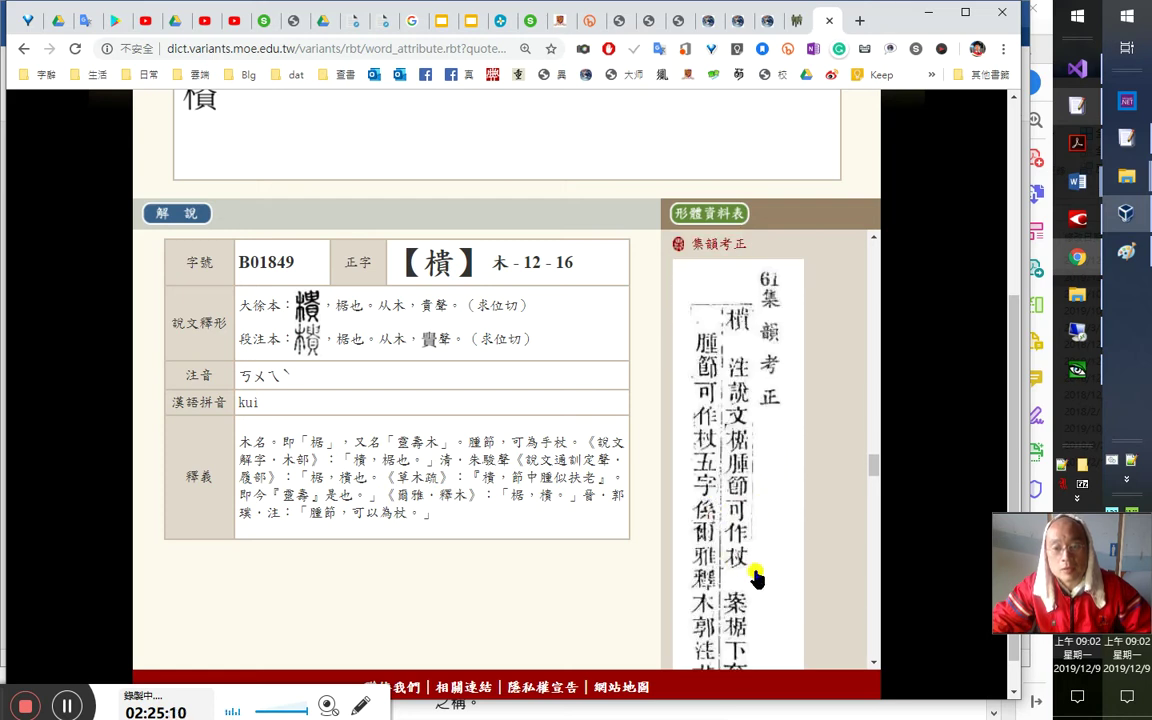
{"action": "scroll", "coordinate": [752, 562], "scroll_direction": "down", "scroll_amount": 3}
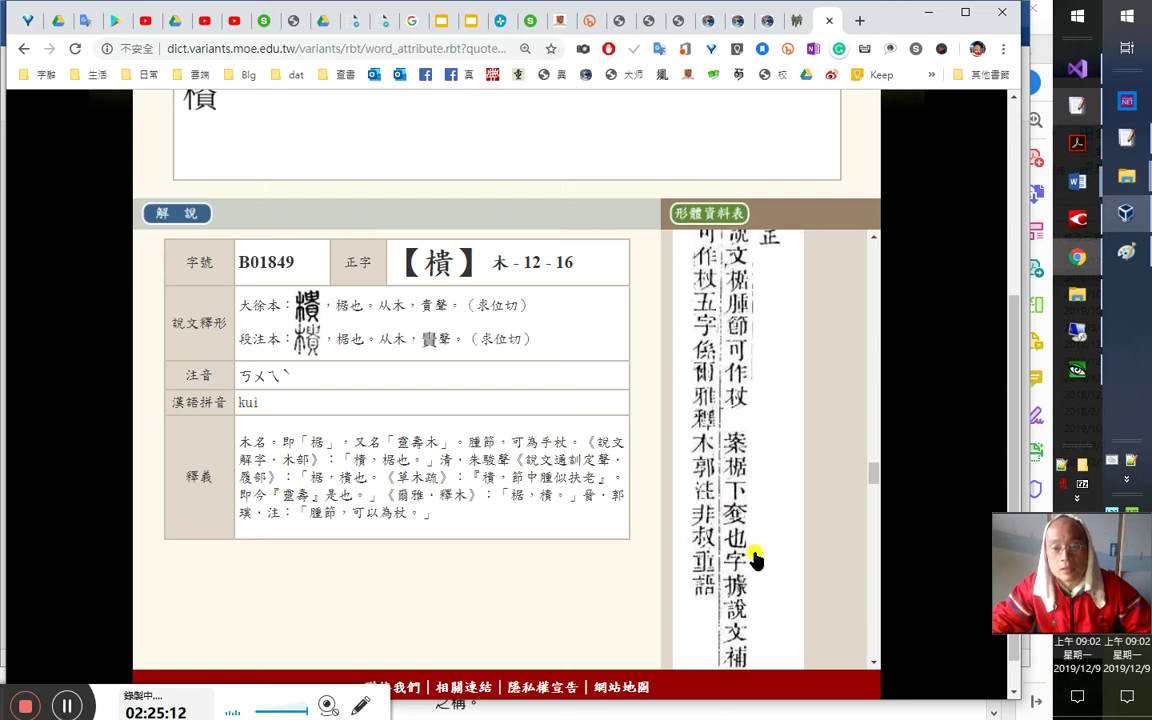
{"action": "scroll", "coordinate": [757, 553], "scroll_direction": "down", "scroll_amount": 10}
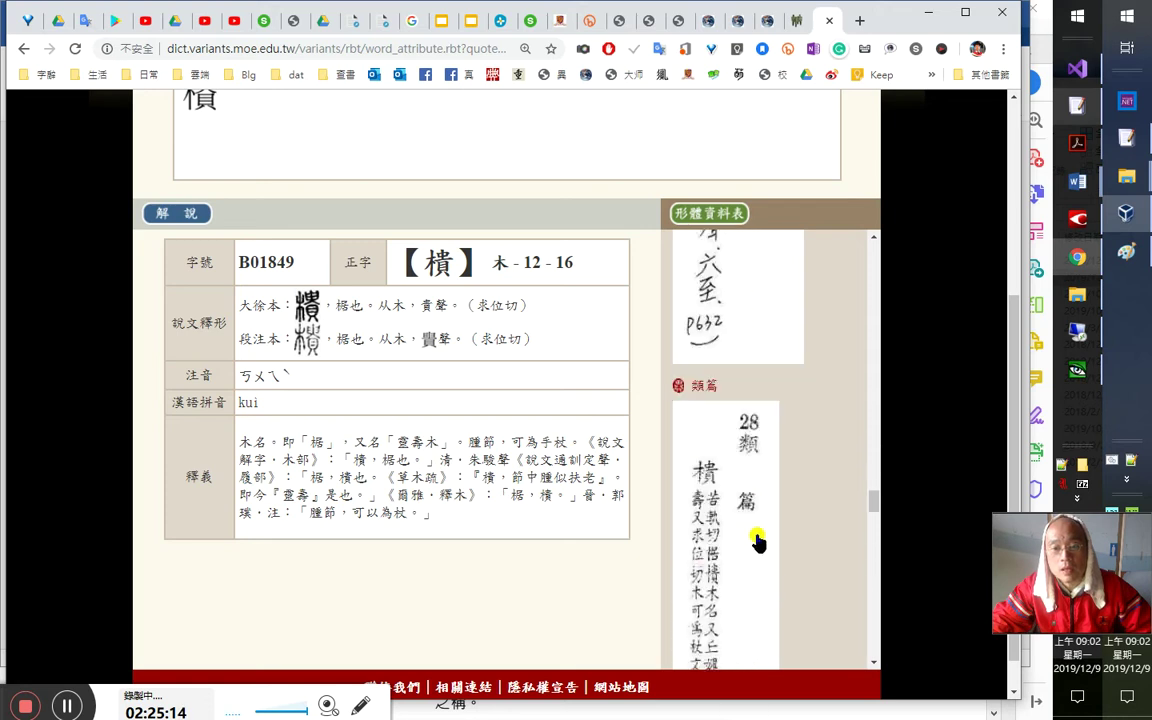
{"action": "scroll", "coordinate": [752, 537], "scroll_direction": "down", "scroll_amount": 3}
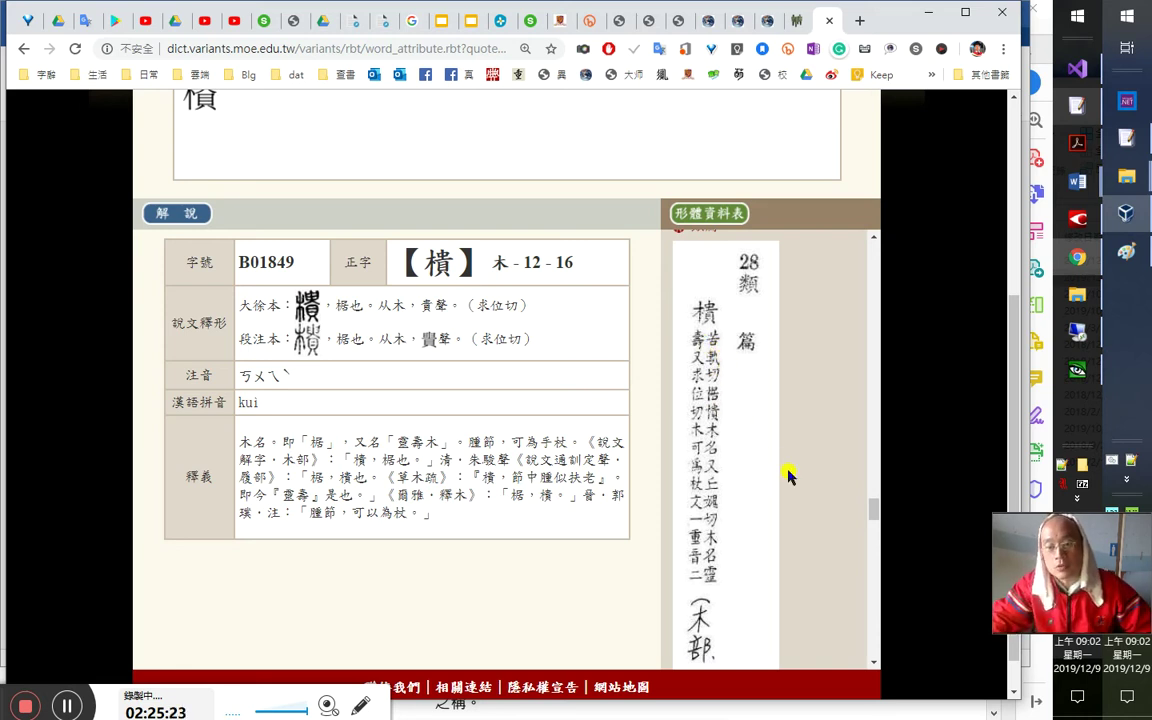
Examine the sources for 樻 from 四聲篇海 and 字彙 through 重訂直音篇, and view the enlarged 補充資料(一) scan before closing it
{"action": "scroll", "coordinate": [780, 466], "scroll_direction": "down", "scroll_amount": 4}
{"action": "scroll", "coordinate": [782, 467], "scroll_direction": "up", "scroll_amount": 4}
{"action": "scroll", "coordinate": [780, 462], "scroll_direction": "down", "scroll_amount": 5}
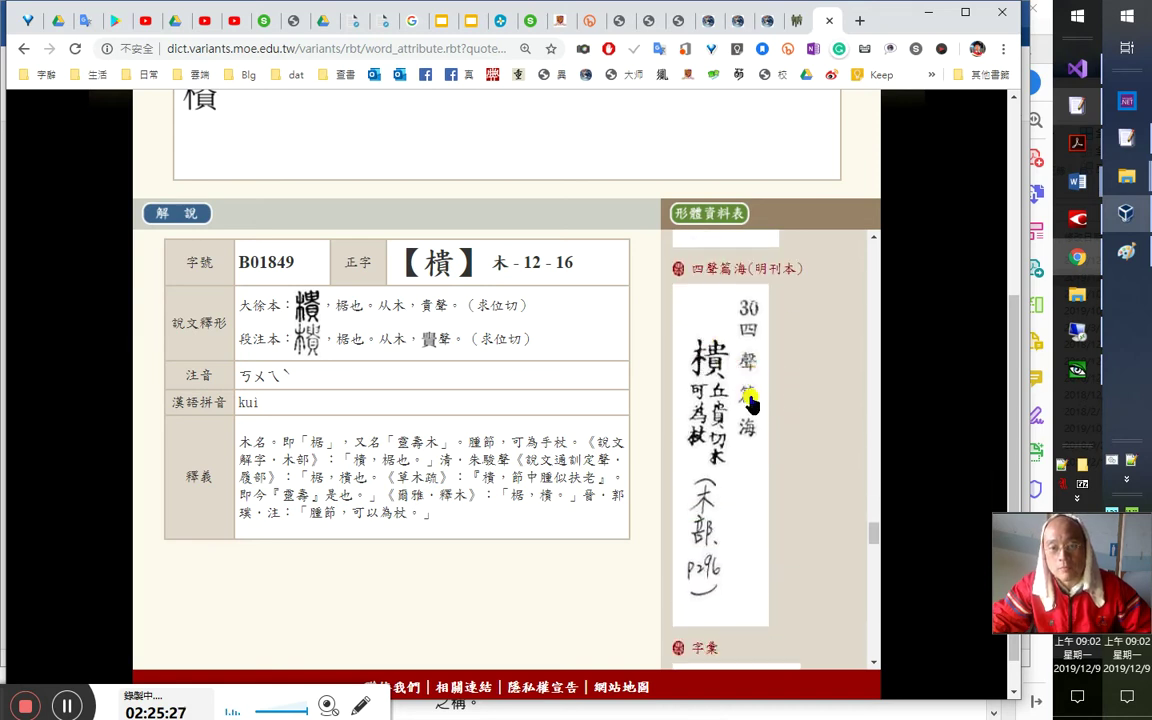
{"action": "scroll", "coordinate": [806, 534], "scroll_direction": "down", "scroll_amount": 6}
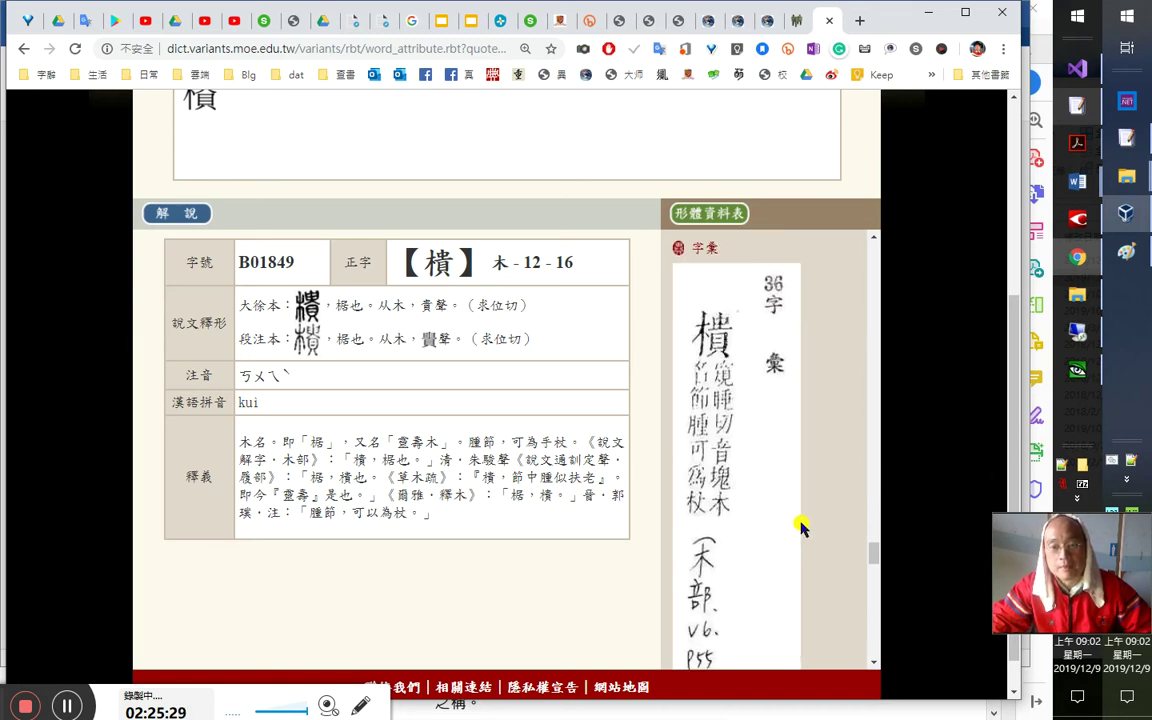
{"action": "scroll", "coordinate": [800, 527], "scroll_direction": "down", "scroll_amount": 6}
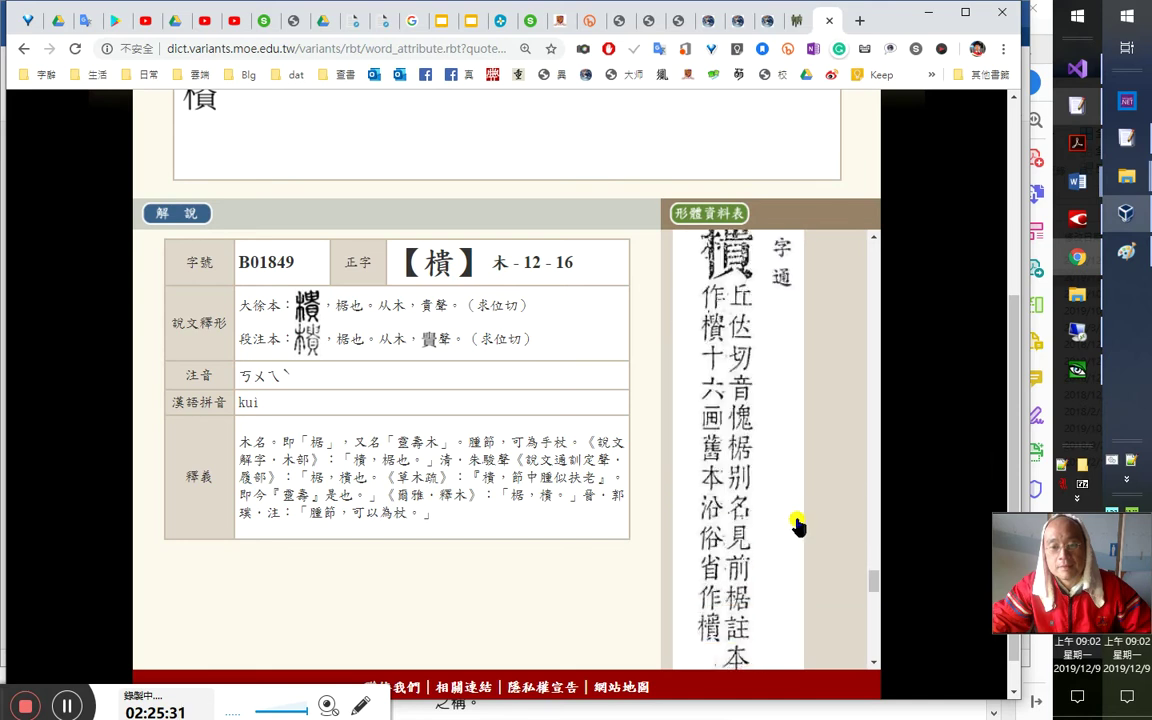
{"action": "scroll", "coordinate": [797, 524], "scroll_direction": "up", "scroll_amount": 3}
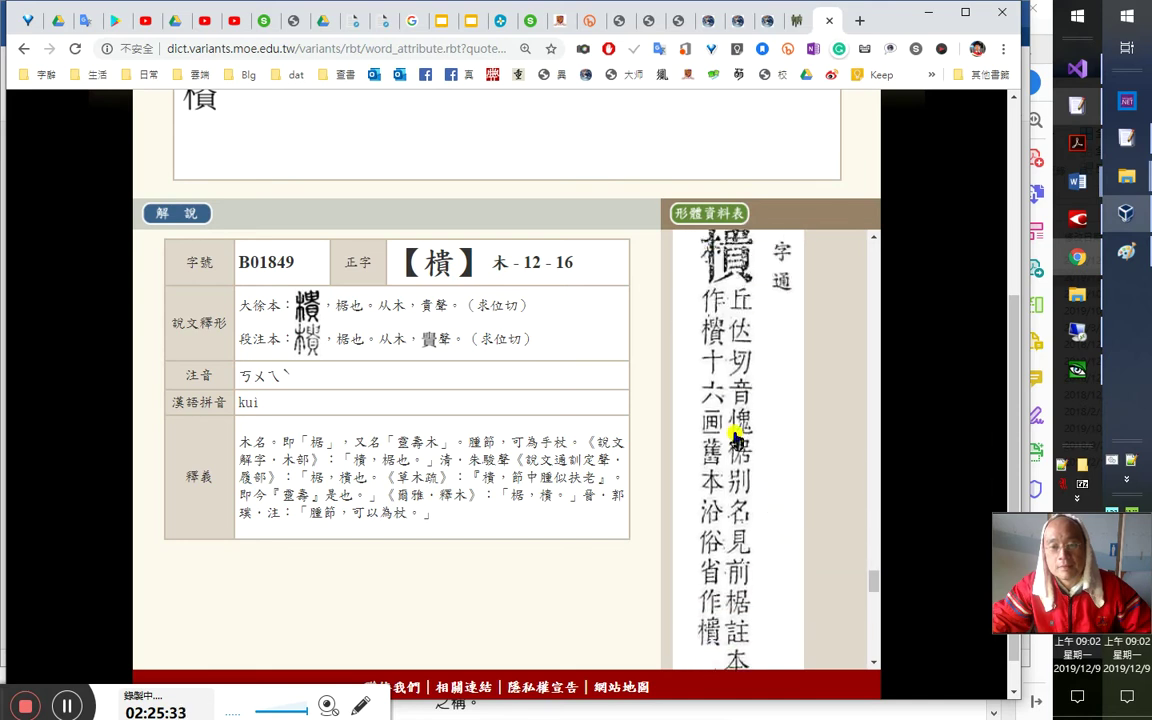
{"action": "scroll", "coordinate": [738, 450], "scroll_direction": "down", "scroll_amount": 1}
{"action": "scroll", "coordinate": [738, 463], "scroll_direction": "down", "scroll_amount": 6}
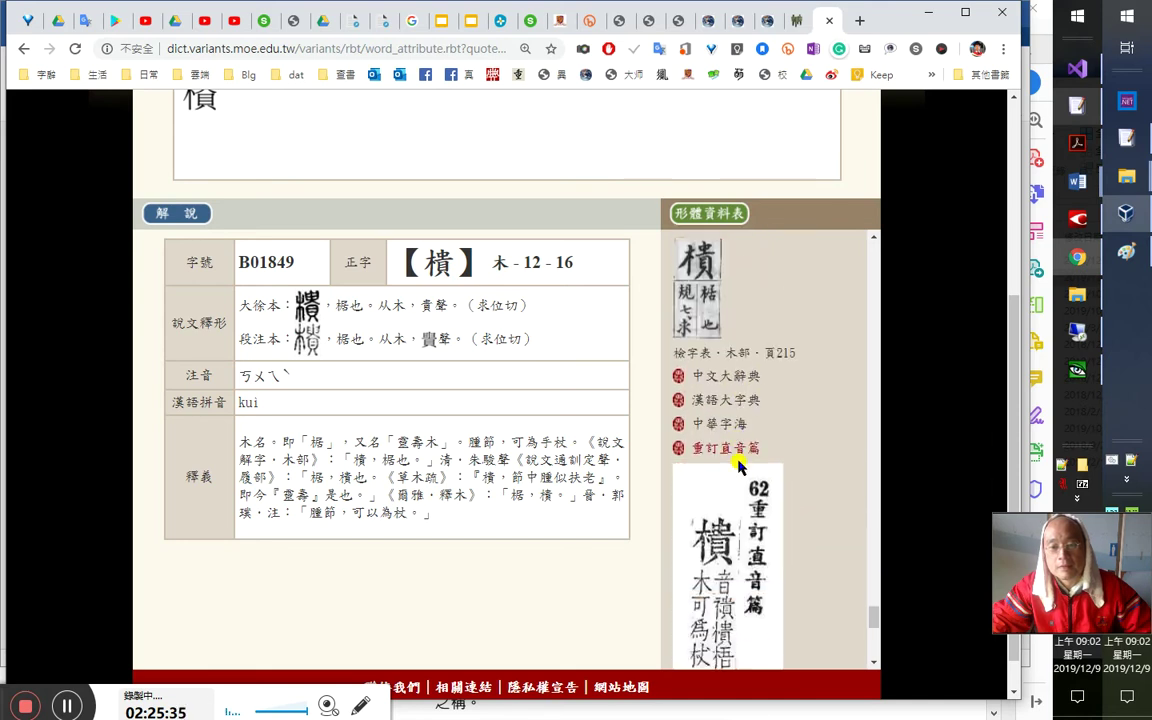
{"action": "scroll", "coordinate": [738, 465], "scroll_direction": "down", "scroll_amount": 8}
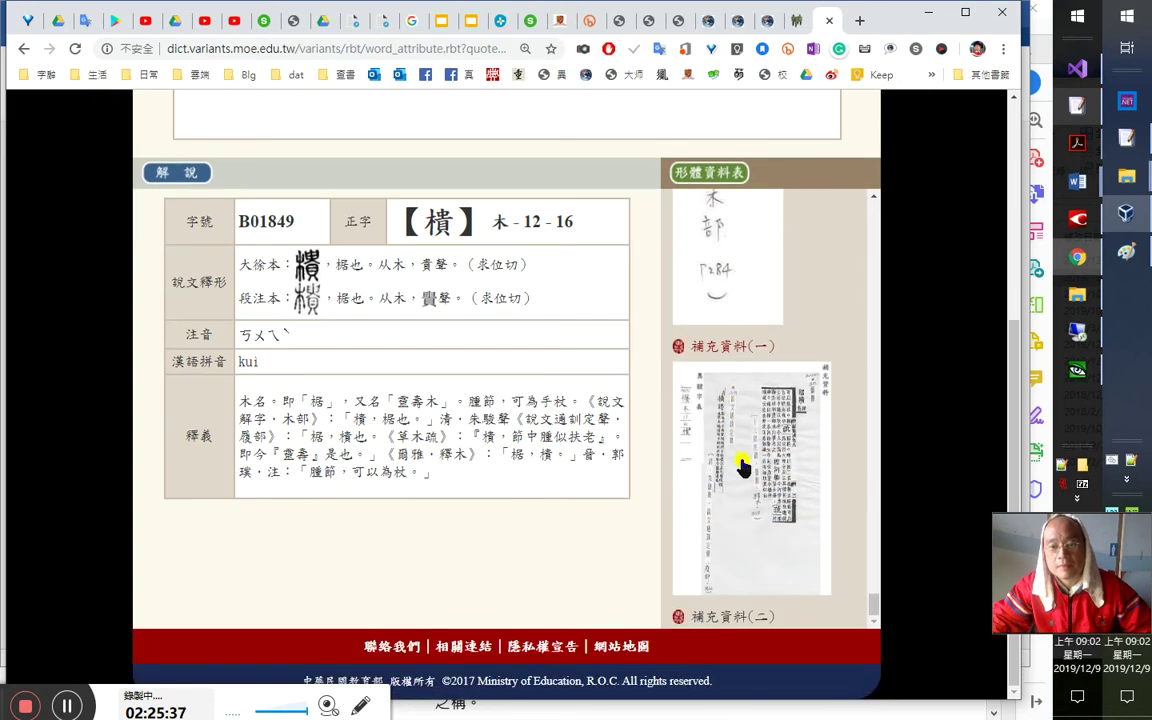
{"action": "left_click", "coordinate": [788, 436]}
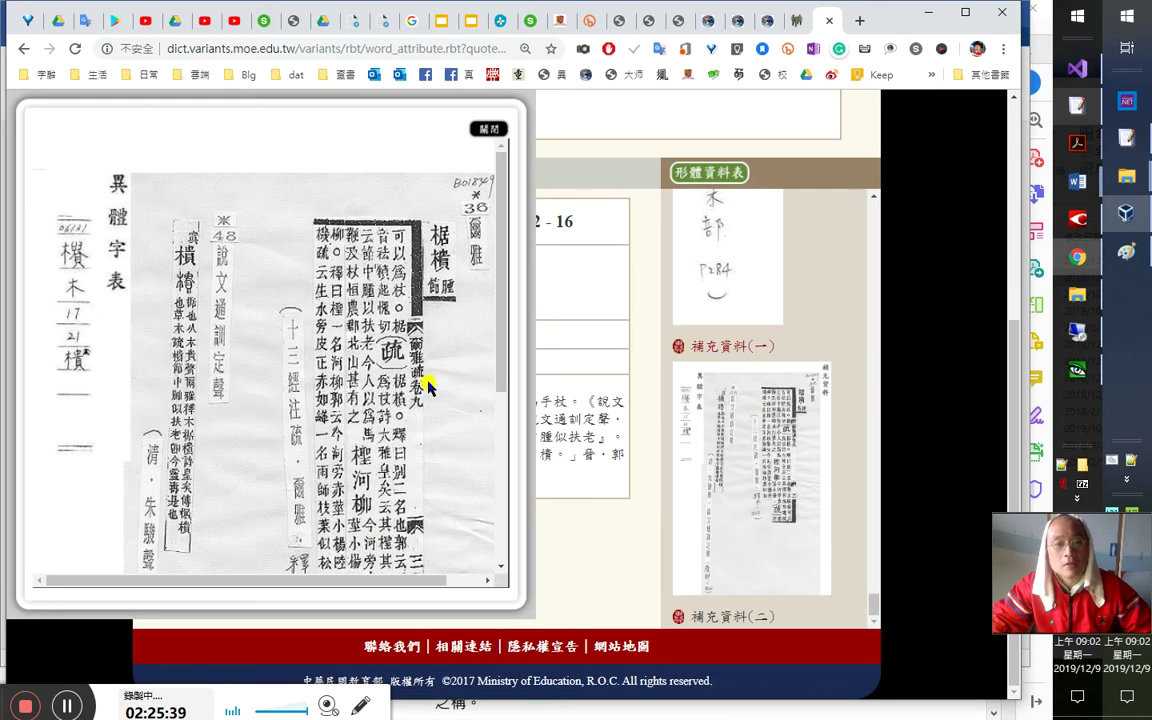
{"action": "left_click", "coordinate": [489, 129]}
Check the 馬融 note on 櫝 in the scanned Analects page 120, and return to the 異體字 list of the 樻 dictionary entry
{"action": "left_click", "coordinate": [742, 26]}
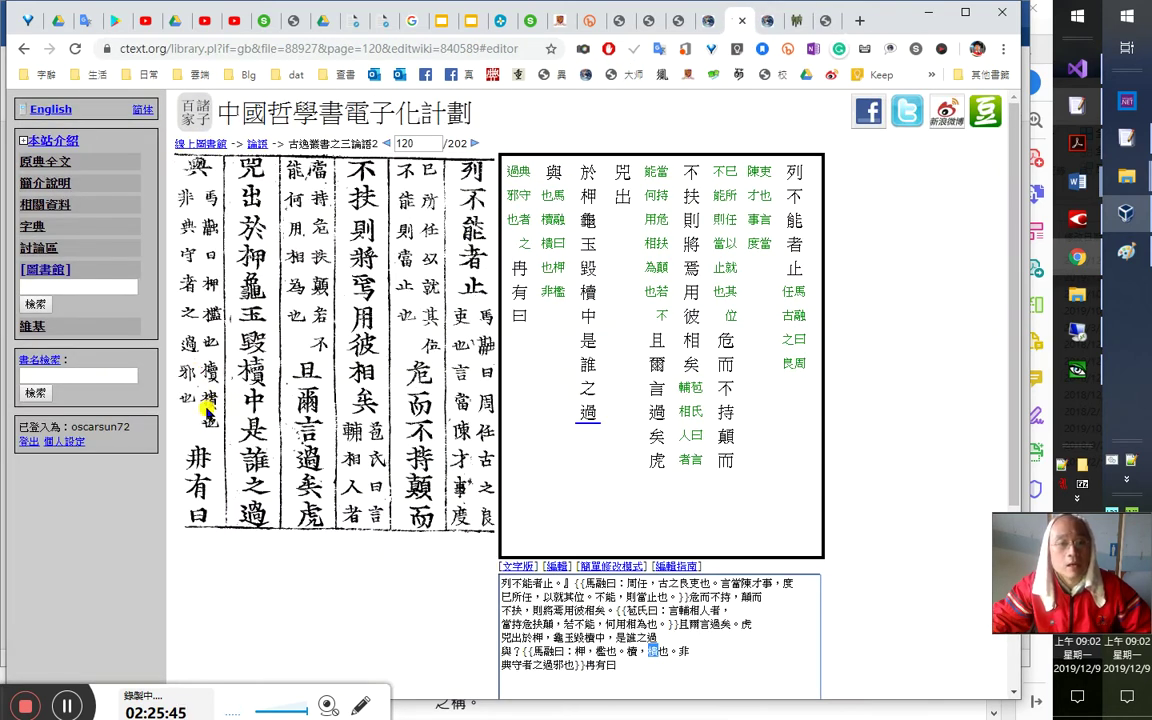
{"action": "left_click", "coordinate": [800, 22]}
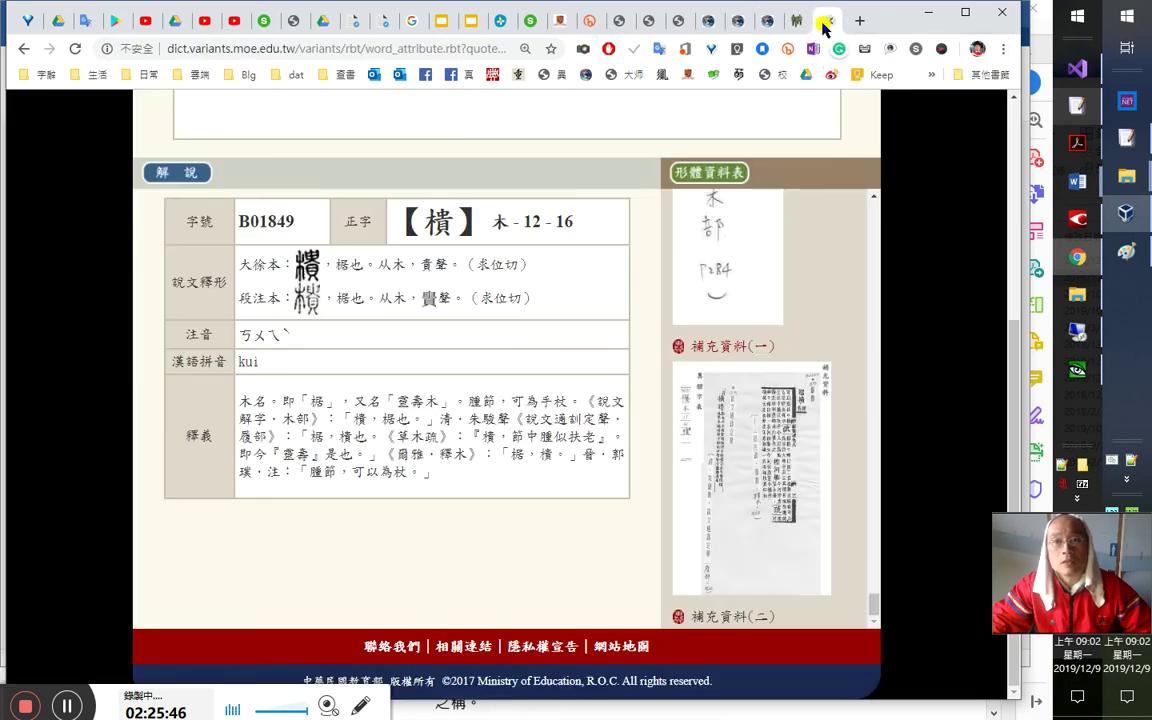
{"action": "scroll", "coordinate": [514, 345], "scroll_direction": "up", "scroll_amount": 2}
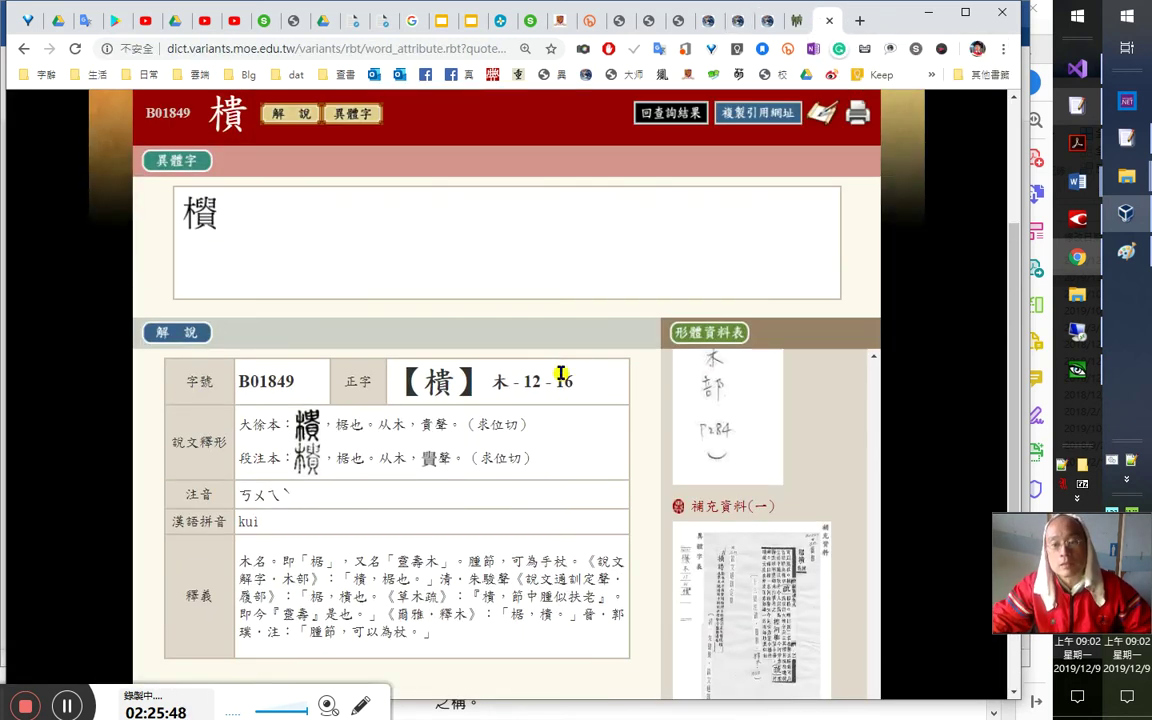
{"action": "scroll", "coordinate": [479, 339], "scroll_direction": "up", "scroll_amount": 2}
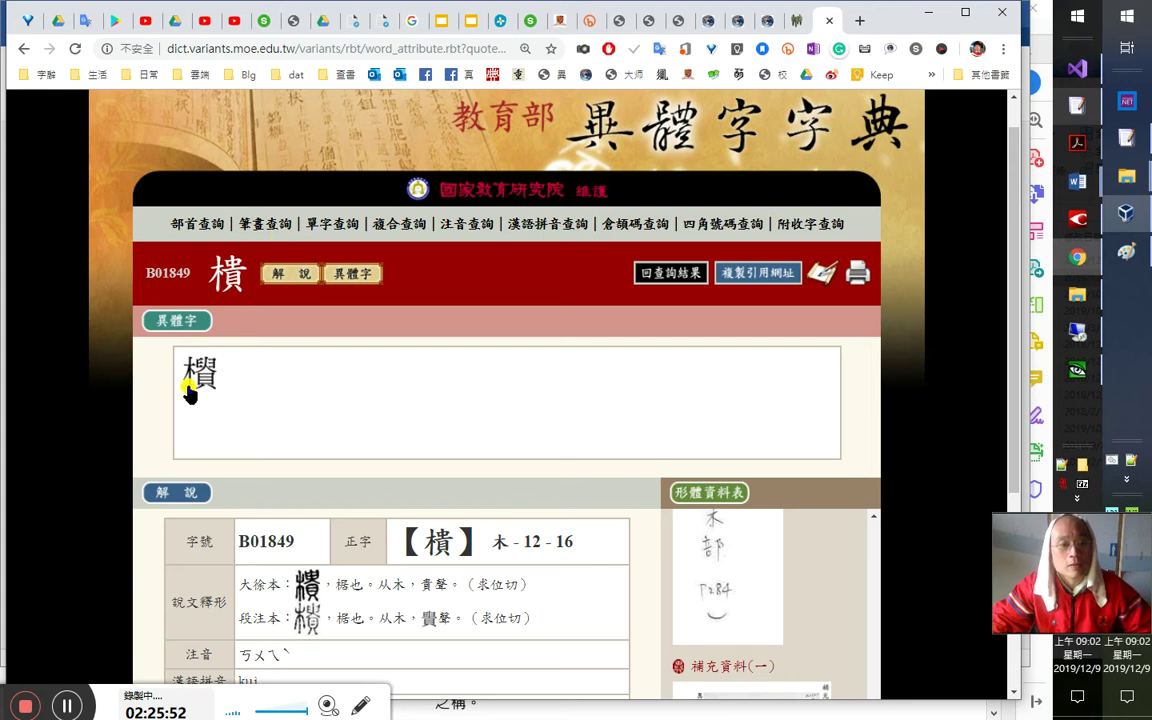
Look up the single character 櫃 in 異體字字典 and open the first matching entry
{"action": "left_click", "coordinate": [322, 226]}
{"action": "left_click", "coordinate": [492, 451]}
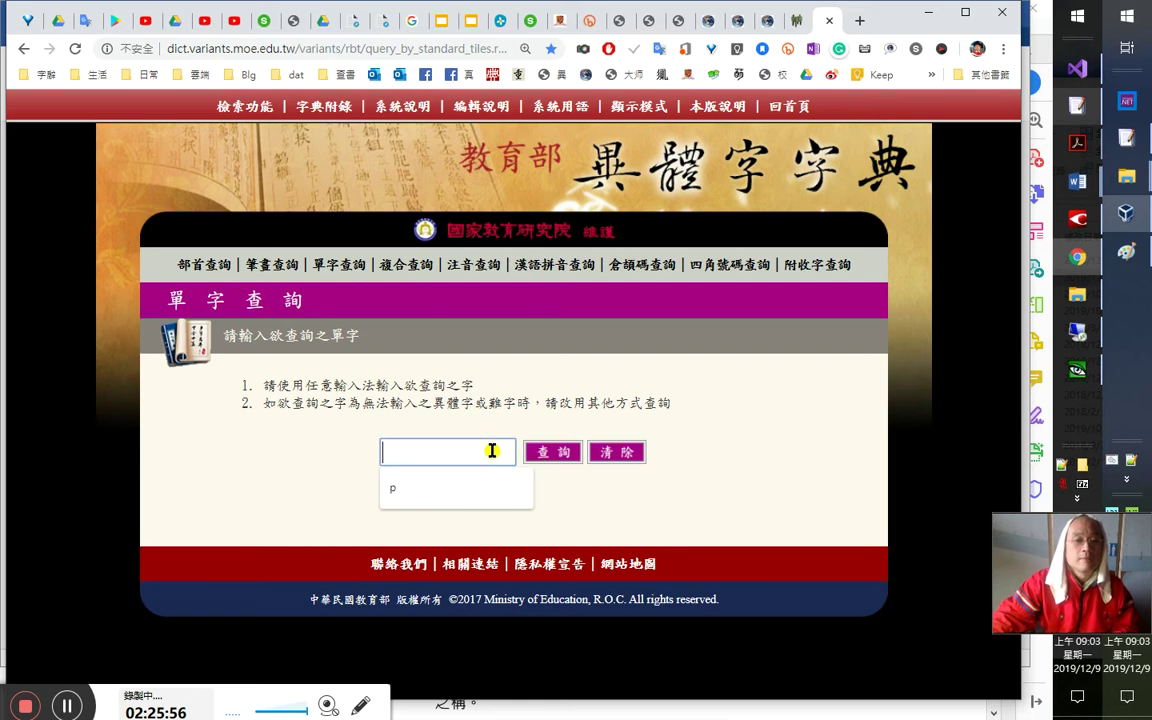
{"action": "type", "text": "櫃"}
{"action": "key", "text": "Return"}
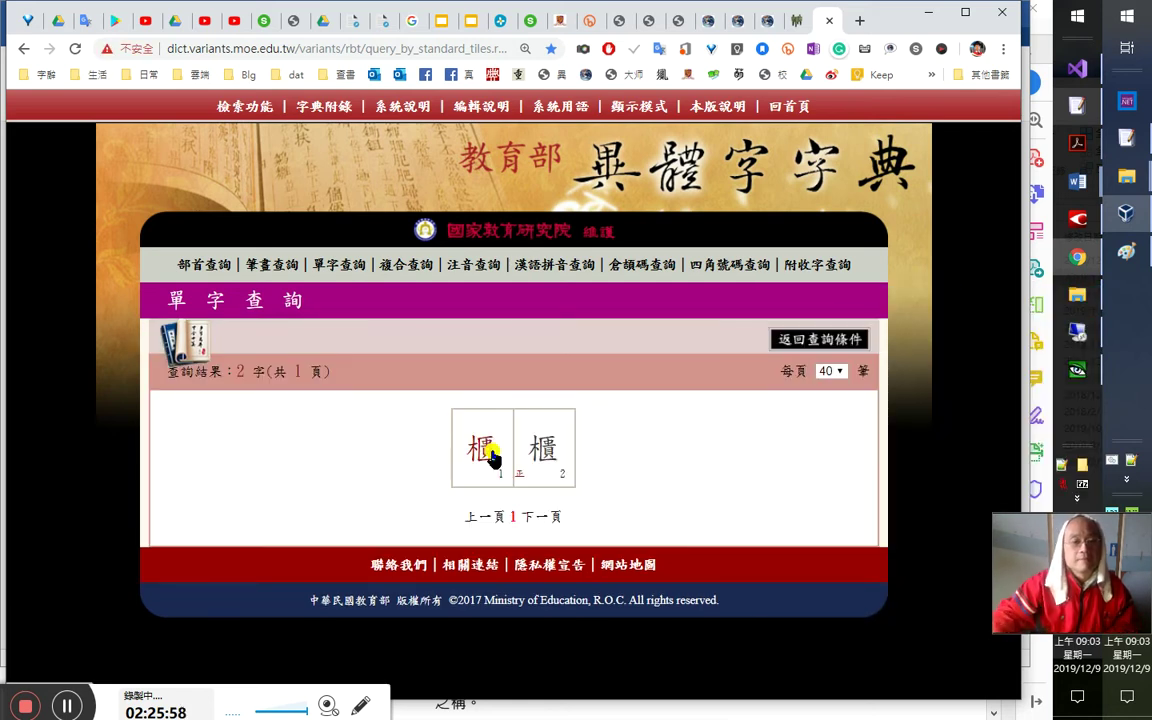
{"action": "left_click", "coordinate": [492, 455]}
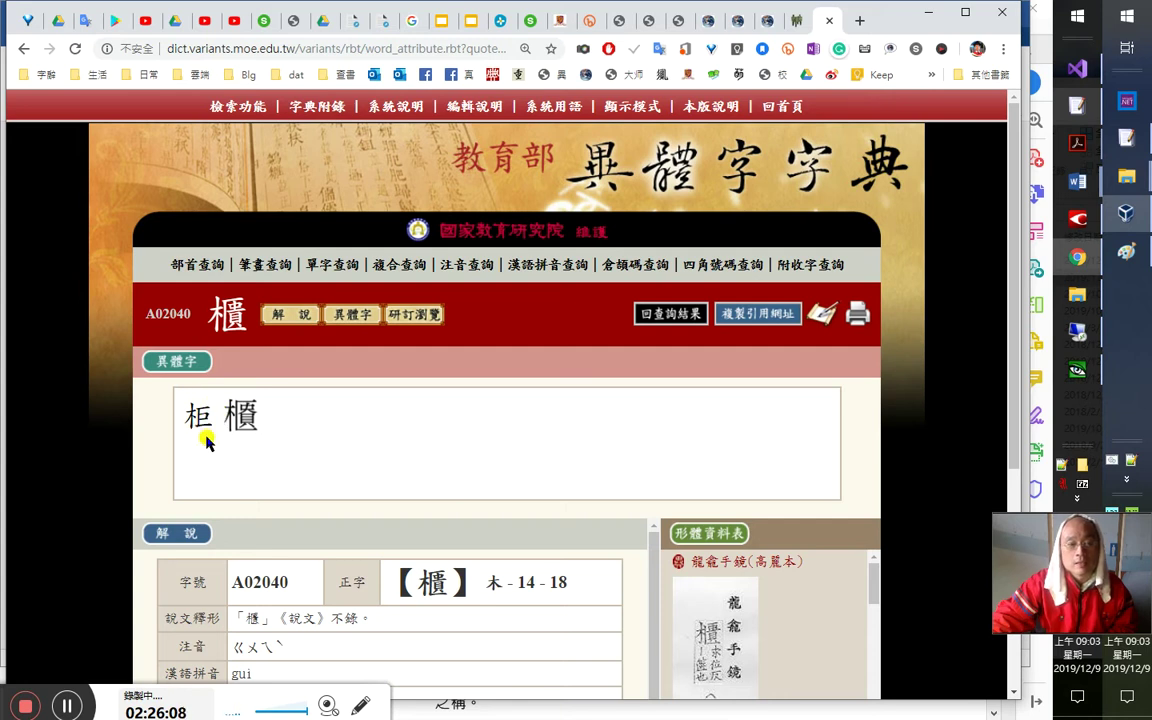
Show the explanation of the variant 柜 under 櫃 and highlight its note 「柜」另兼正字
{"action": "left_click", "coordinate": [186, 416]}
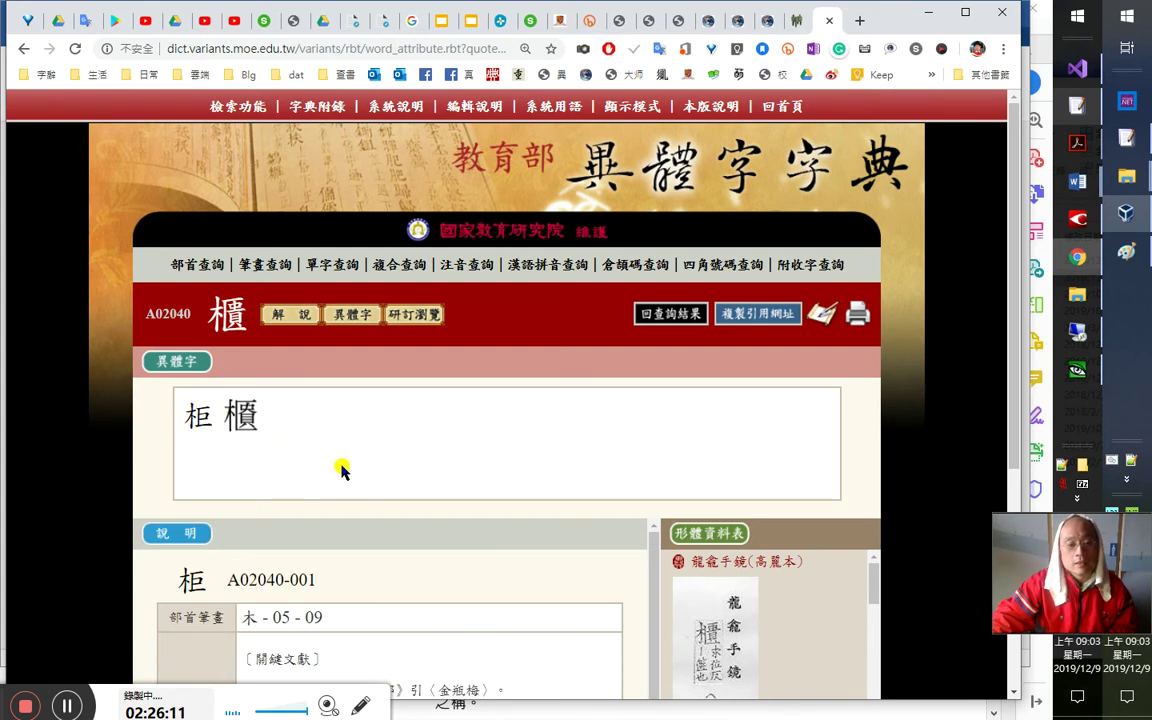
{"action": "scroll", "coordinate": [365, 470], "scroll_direction": "down", "scroll_amount": 2}
{"action": "left_click_drag", "start_coordinate": [363, 583], "coordinate": [267, 580]}
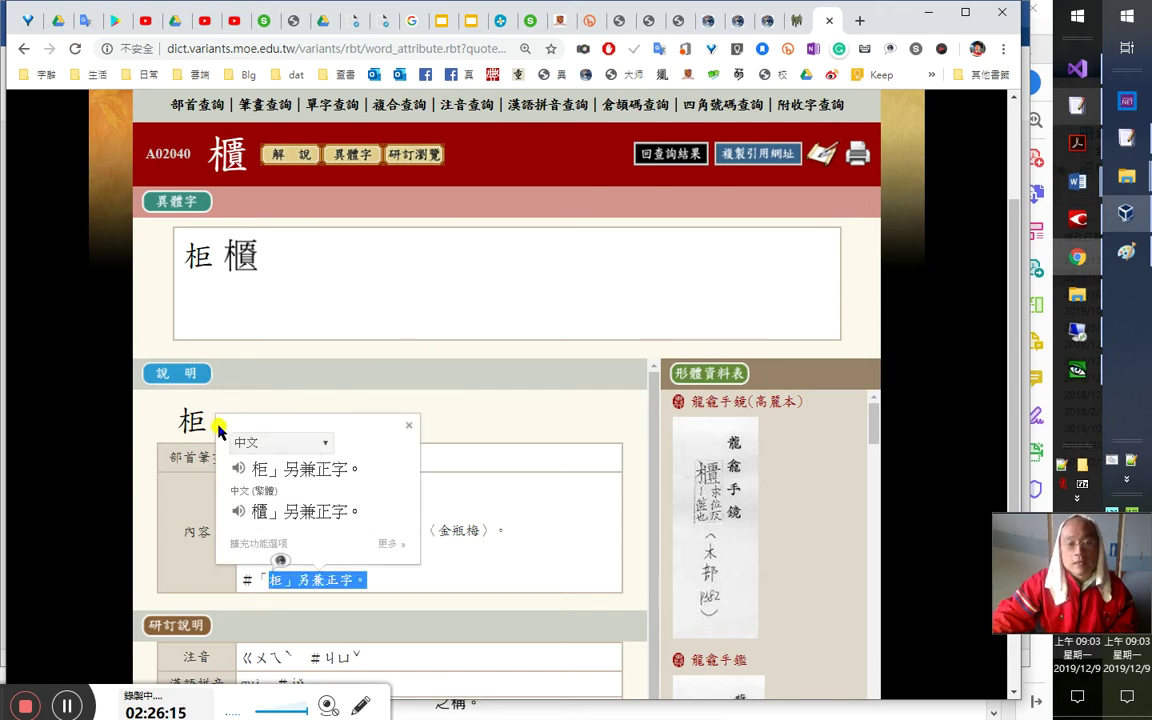
Highlight the variant character 柜 in the 櫃 entry, and look up 樻 in the 國學大師 character dictionary
{"action": "left_click_drag", "start_coordinate": [203, 416], "coordinate": [184, 414]}
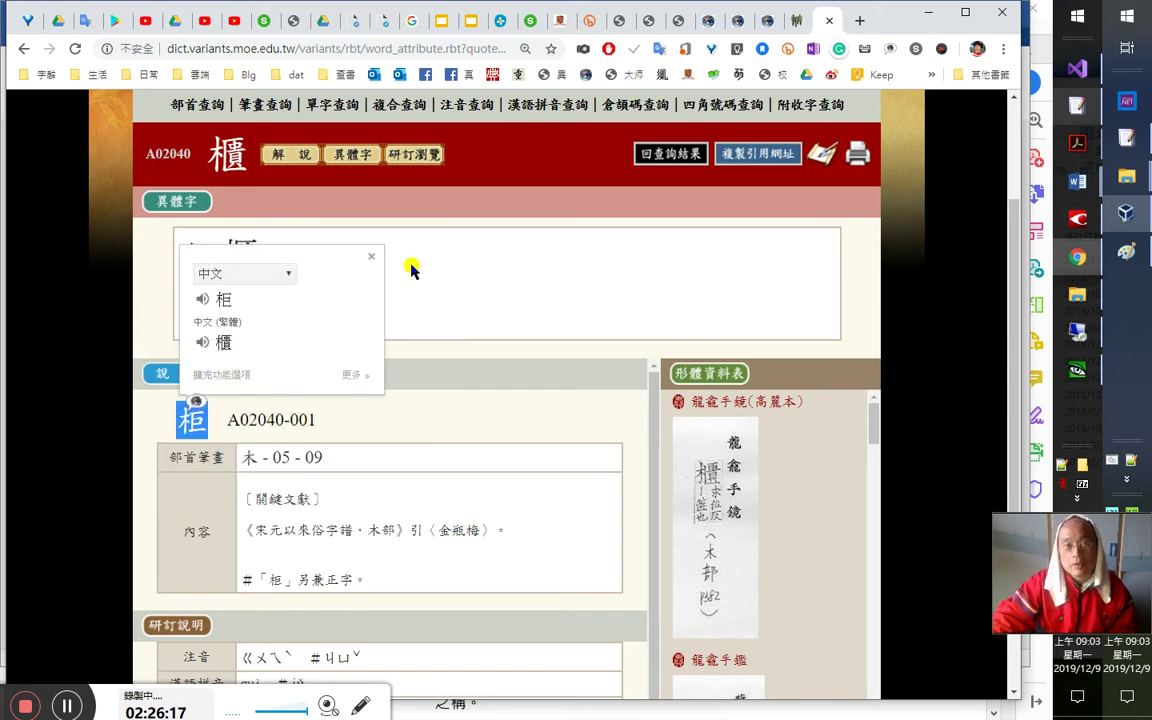
{"action": "left_click", "coordinate": [468, 288]}
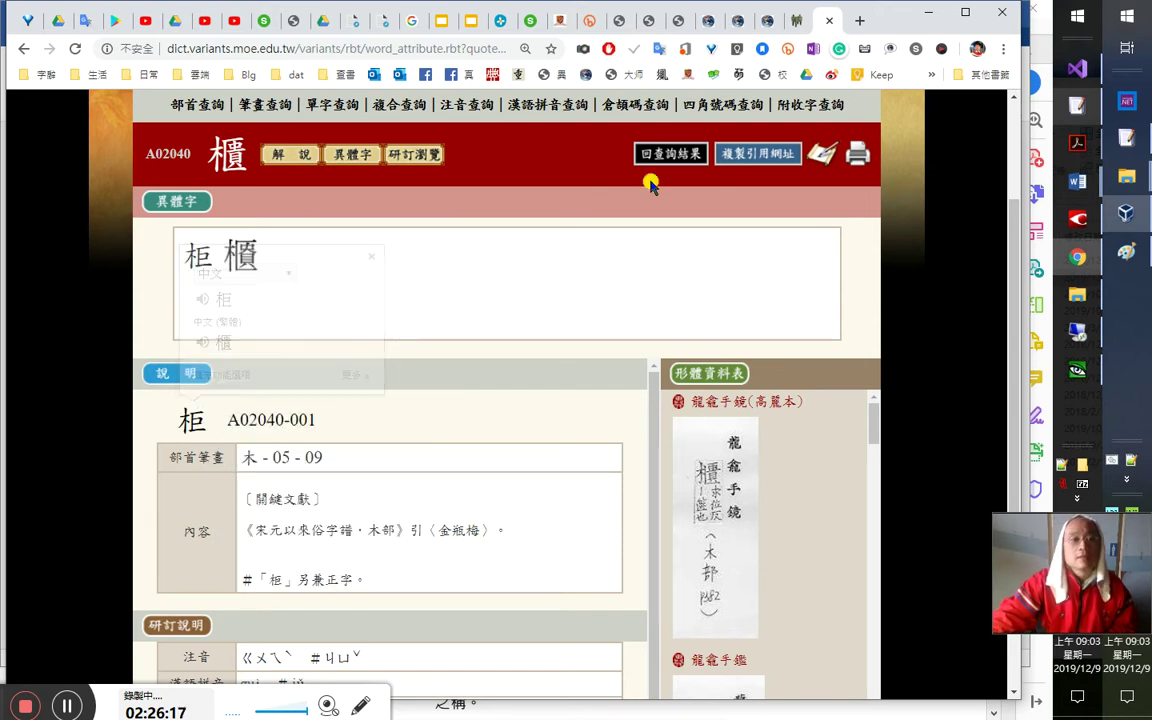
{"action": "left_click", "coordinate": [617, 76]}
{"action": "left_click", "coordinate": [326, 270]}
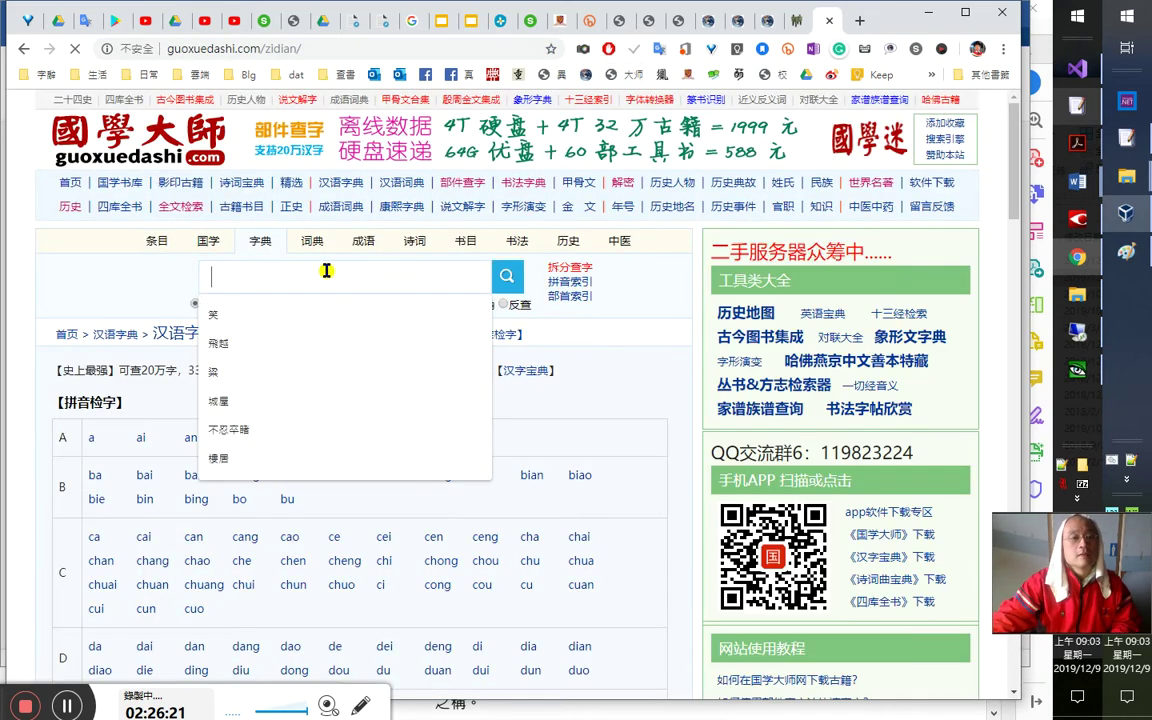
{"action": "type", "text": "樠"}
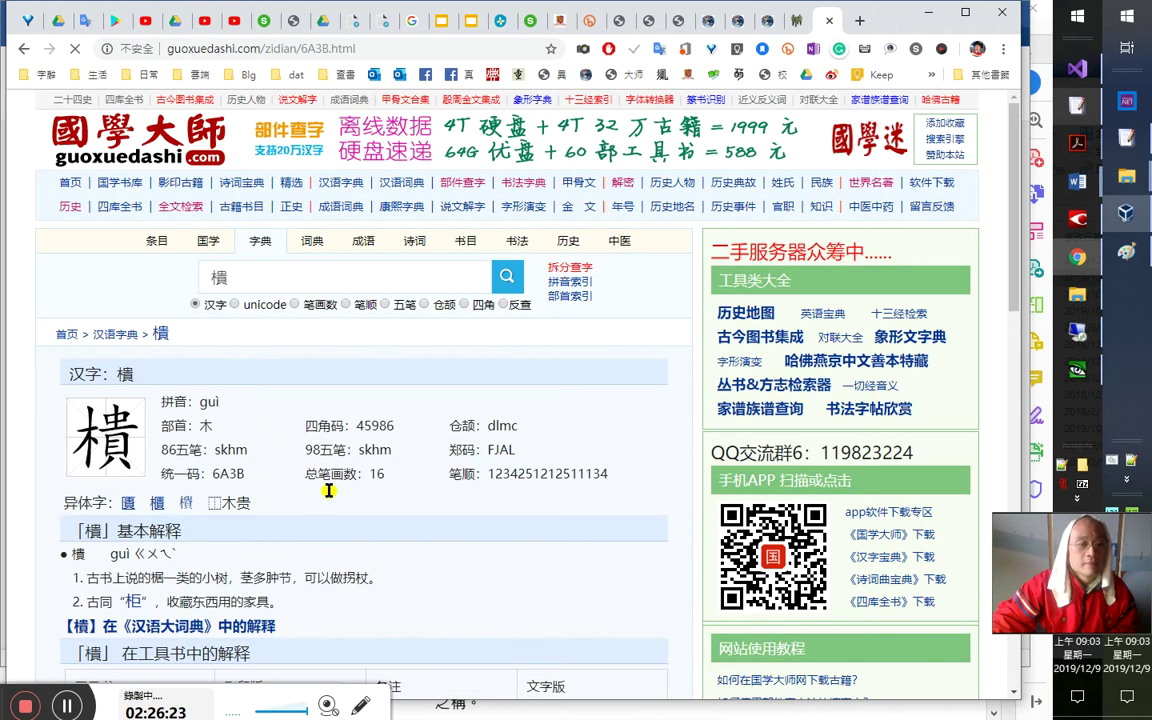
Open the 《汉语大词典》 explanation of 樻 in its own tab, and highlight the first basic definition in the 樻 character entry
{"action": "scroll", "coordinate": [345, 360], "scroll_direction": "down", "scroll_amount": 3}
{"action": "left_click", "coordinate": [214, 428]}
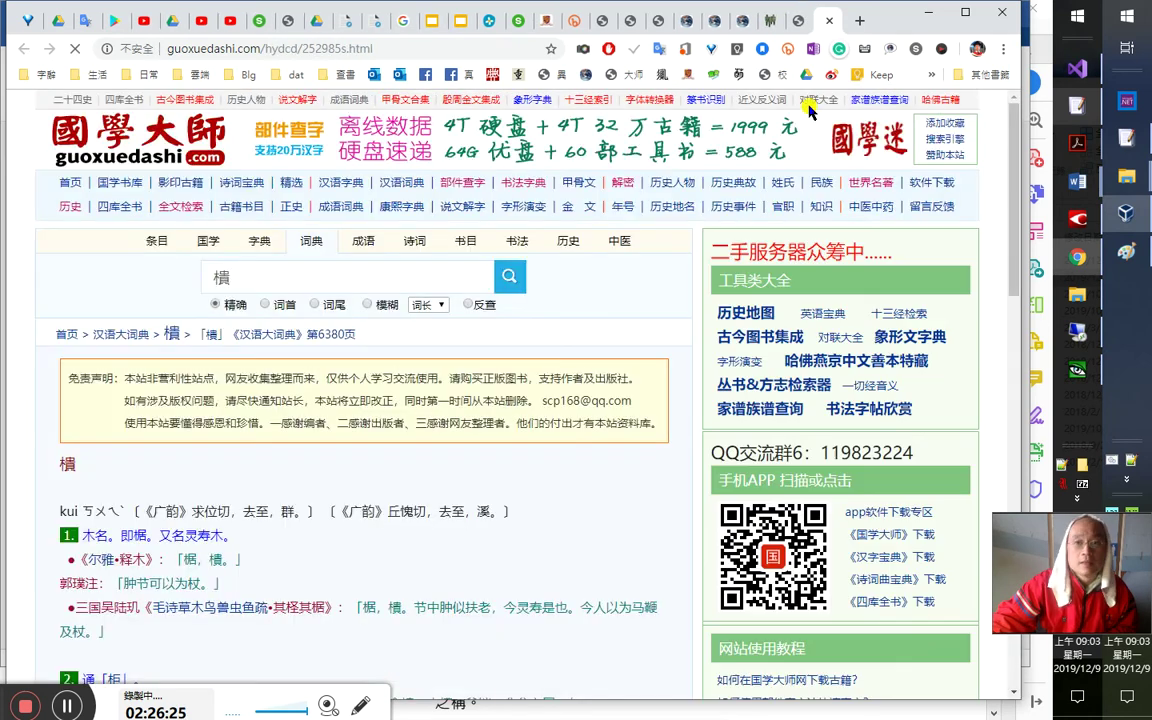
{"action": "left_click", "coordinate": [799, 20]}
{"action": "left_click_drag", "start_coordinate": [99, 418], "coordinate": [316, 420]}
{"action": "left_click", "coordinate": [369, 479]}
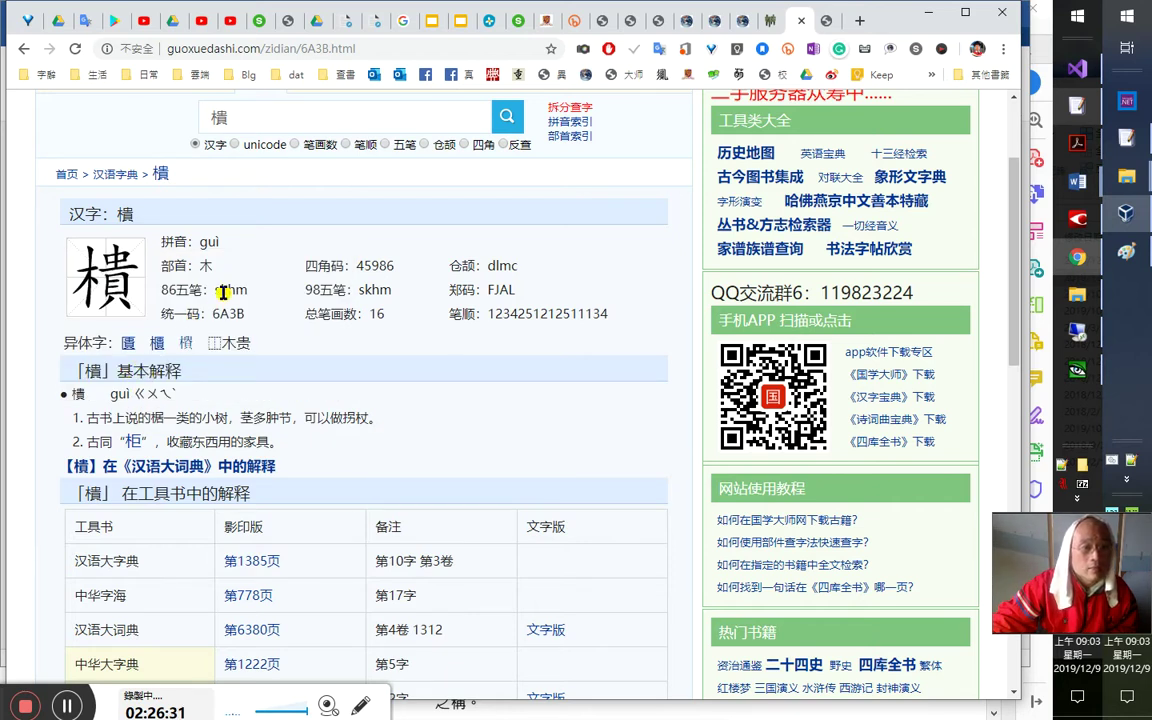
Open the 柜 entry from the second definition of 樻 and check the headword 柜 in its more detailed explanation
{"action": "left_click", "coordinate": [133, 443]}
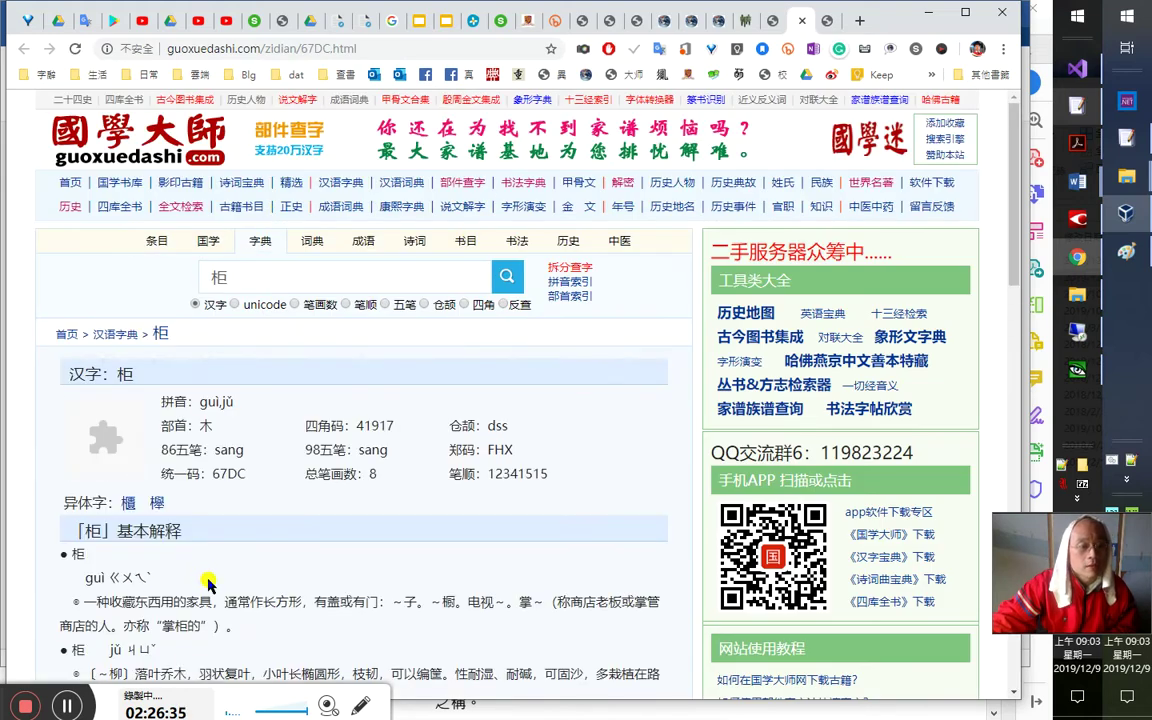
{"action": "scroll", "coordinate": [188, 520], "scroll_direction": "down", "scroll_amount": 2}
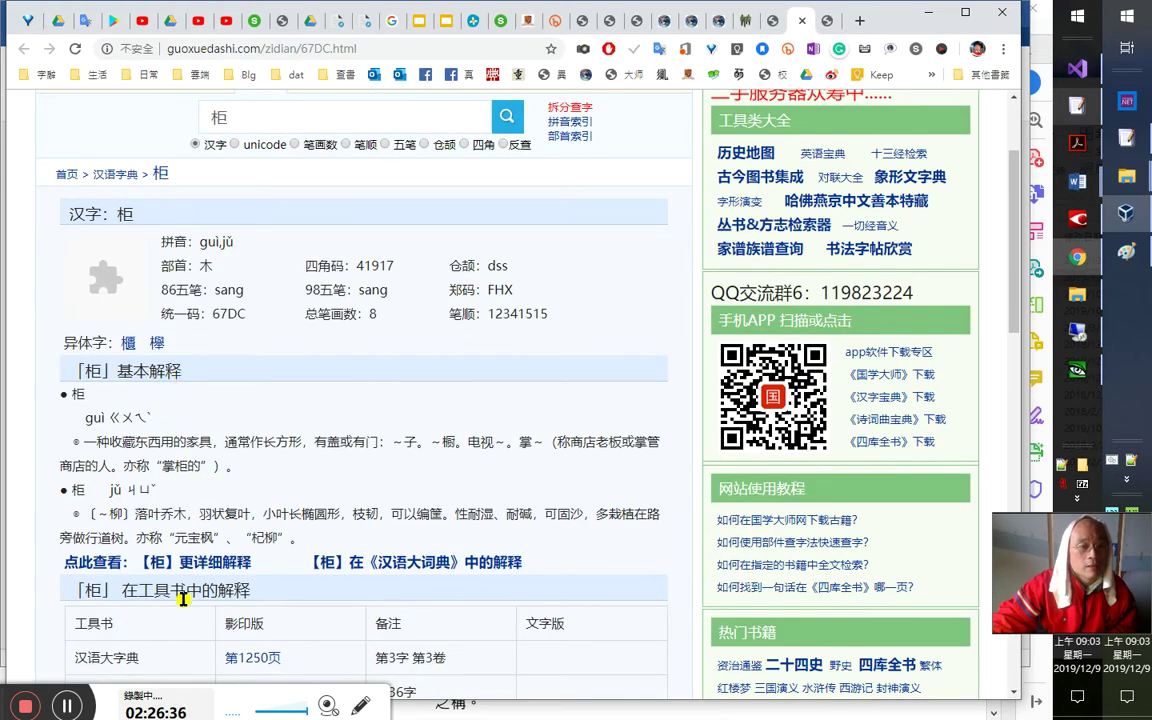
{"action": "left_click", "coordinate": [245, 560]}
{"action": "scroll", "coordinate": [460, 443], "scroll_direction": "down", "scroll_amount": 2}
{"action": "scroll", "coordinate": [461, 443], "scroll_direction": "down", "scroll_amount": 3}
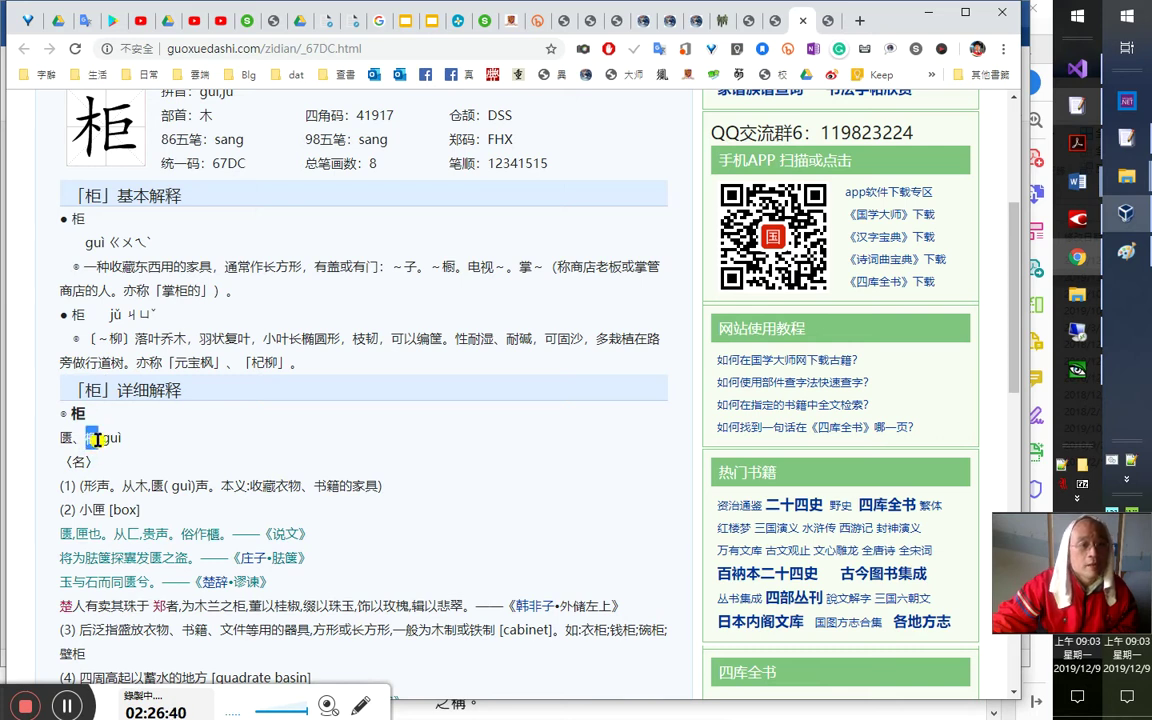
{"action": "left_click_drag", "start_coordinate": [72, 413], "coordinate": [83, 417]}
{"action": "scroll", "coordinate": [251, 480], "scroll_direction": "up", "scroll_amount": 2}
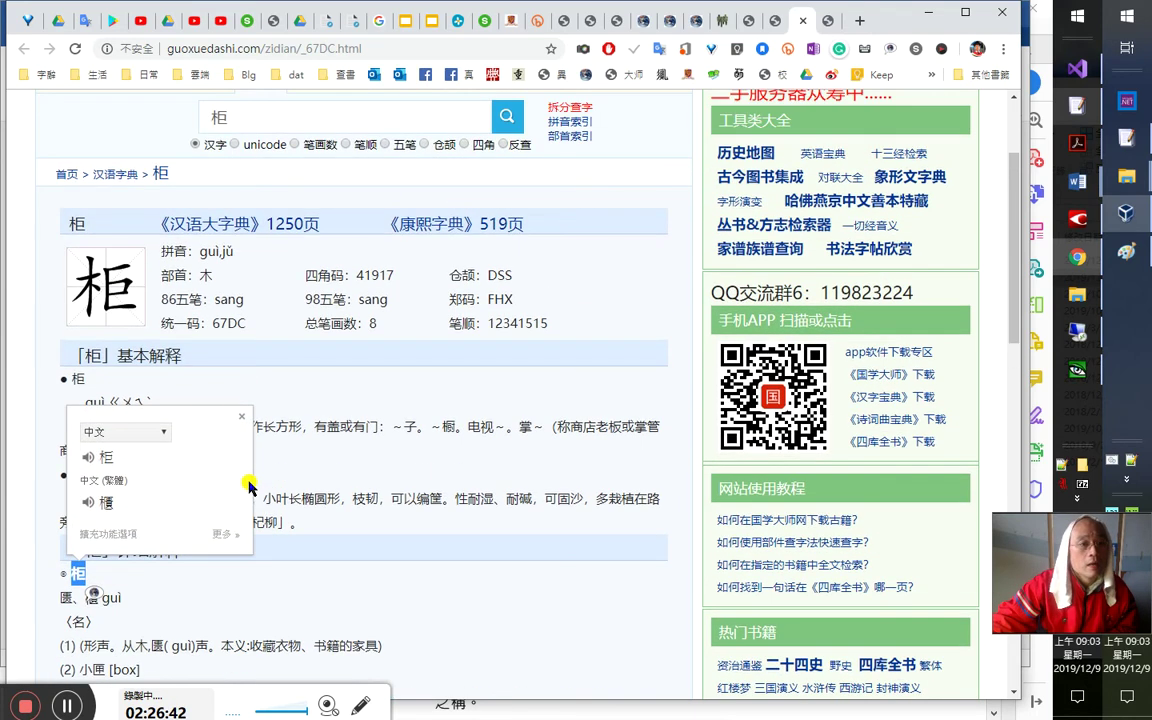
Return to the 樻 character entry and highlight its second definition, 古同“柜”，收藏东西用的家具。
{"action": "left_click", "coordinate": [748, 20]}
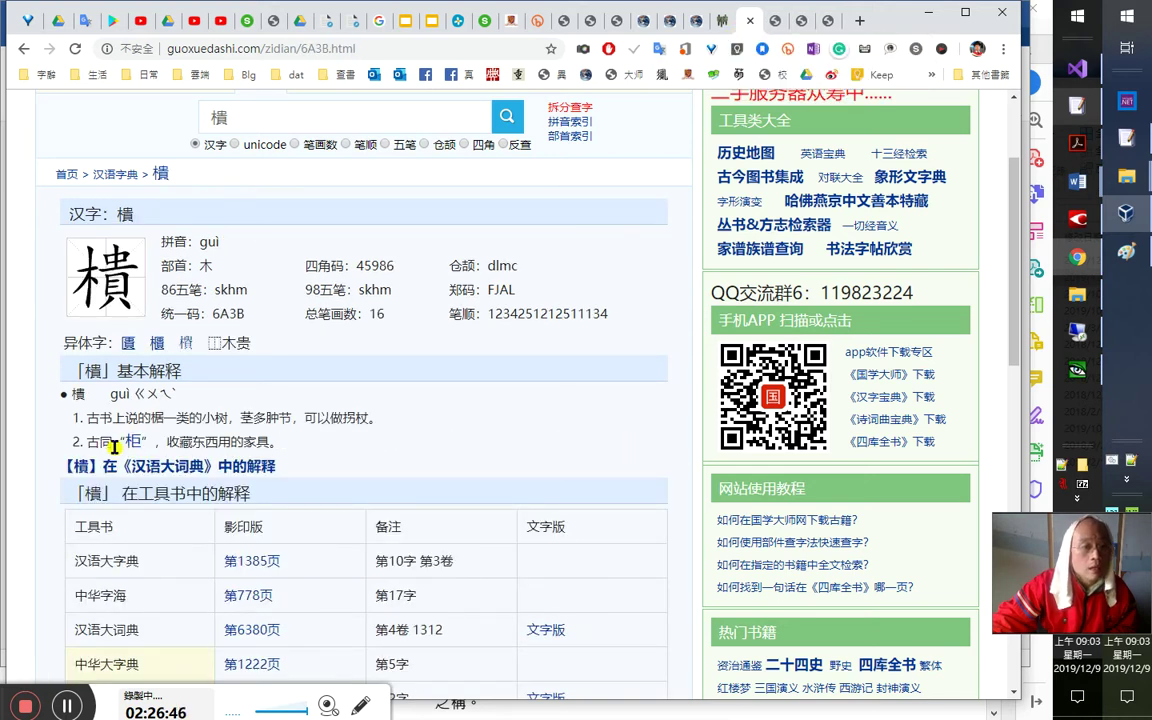
{"action": "left_click_drag", "start_coordinate": [88, 442], "coordinate": [296, 461]}
{"action": "left_click", "coordinate": [310, 462]}
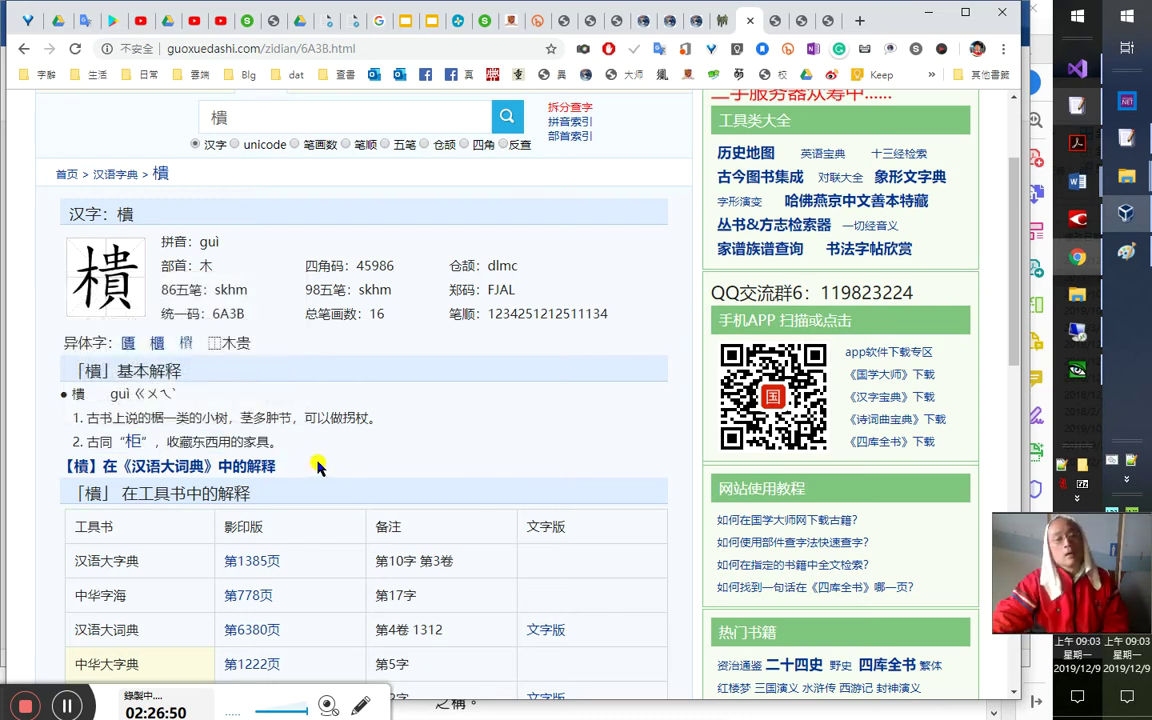
{"action": "left_click_drag", "start_coordinate": [285, 442], "coordinate": [62, 442]}
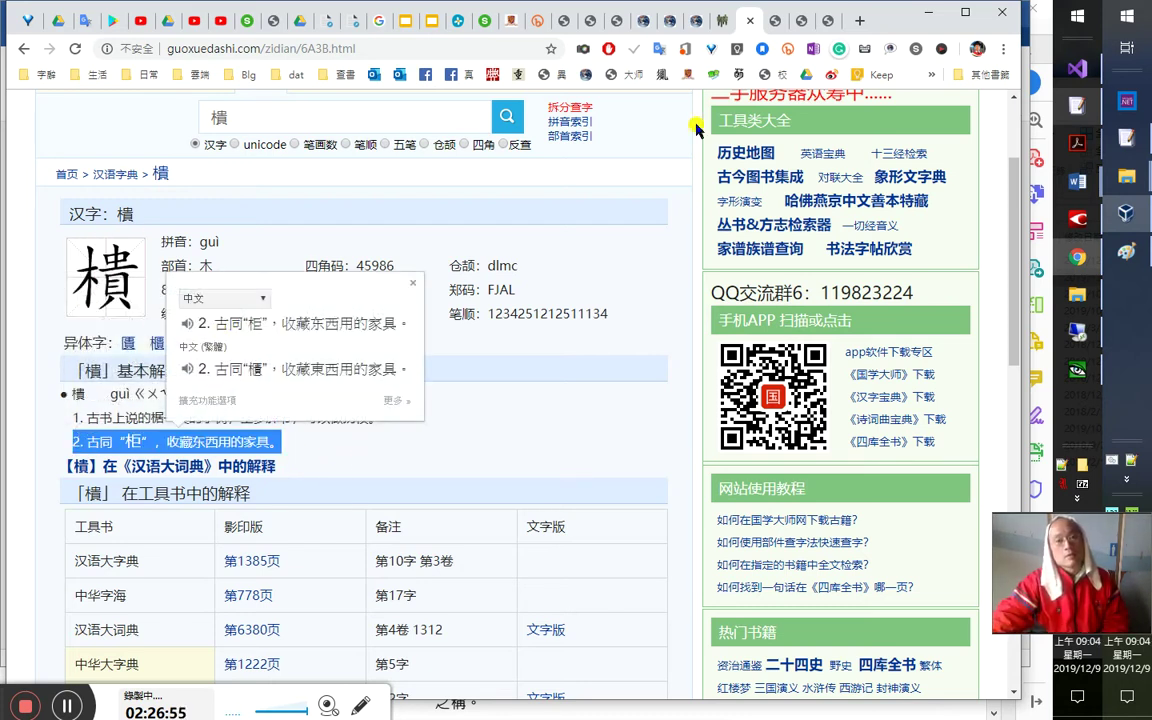
Read the 《汉语大词典》 entry for 樻, follow its sense 通「柜」, and examine the 柜 entry down to section 柜（2）
{"action": "left_click", "coordinate": [822, 26]}
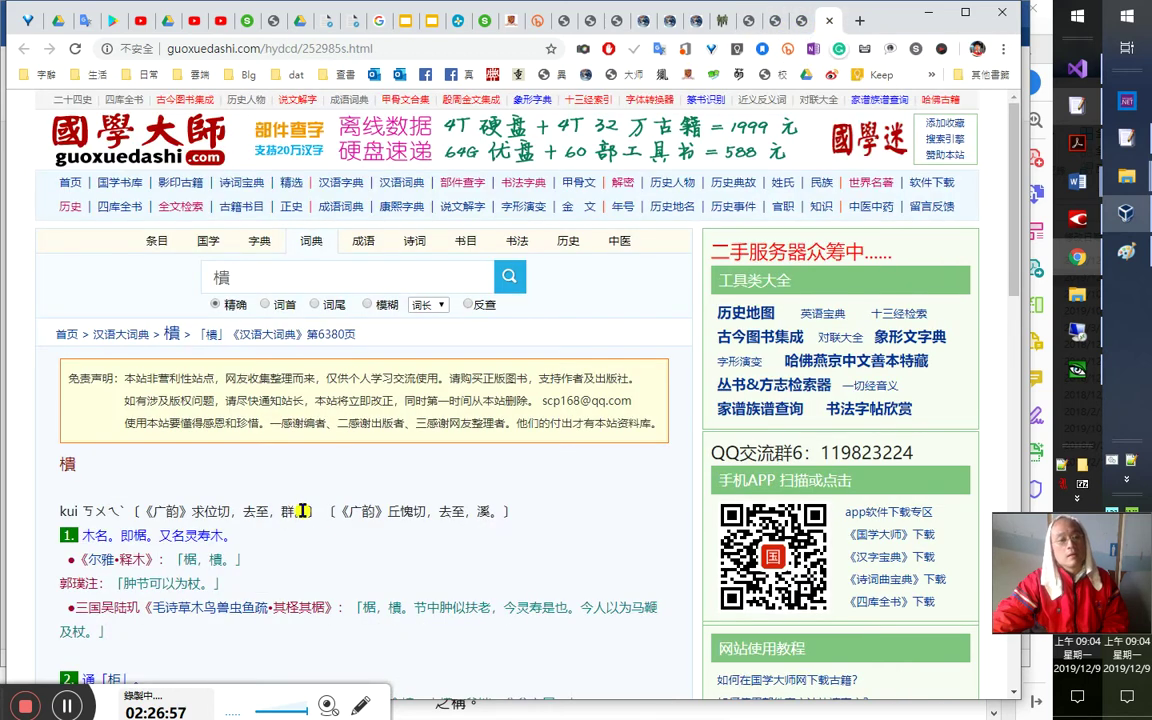
{"action": "scroll", "coordinate": [302, 511], "scroll_direction": "down", "scroll_amount": 3}
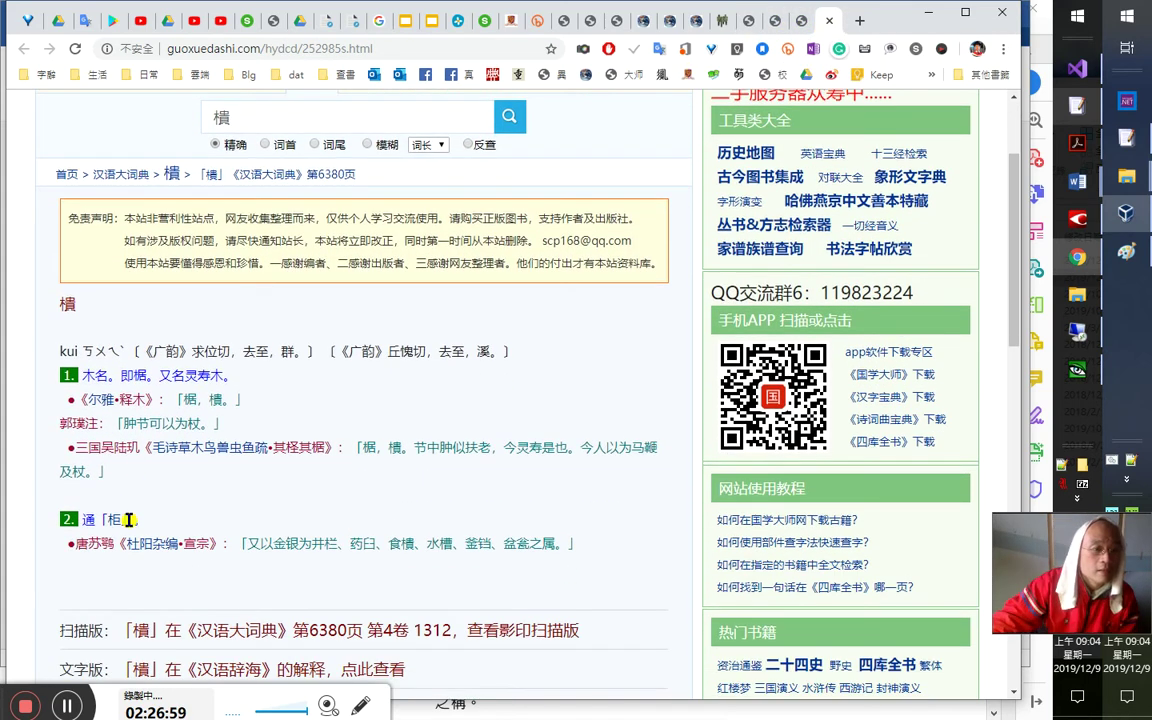
{"action": "left_click", "coordinate": [112, 519]}
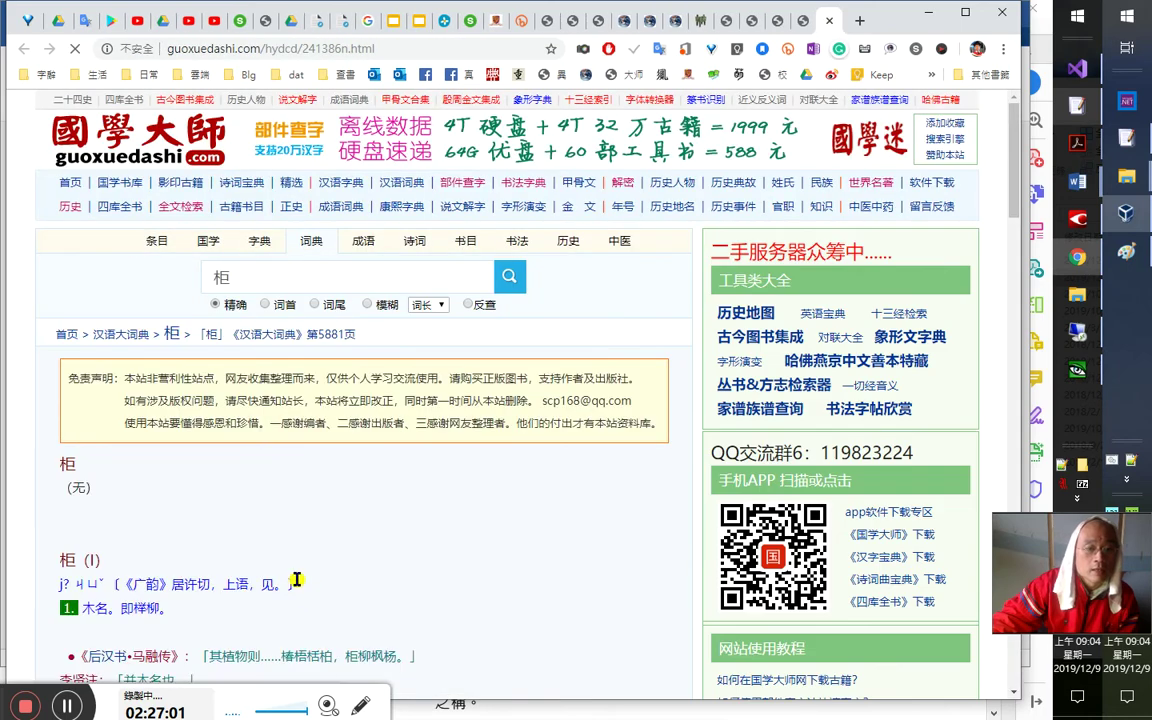
{"action": "scroll", "coordinate": [145, 580], "scroll_direction": "down", "scroll_amount": 4}
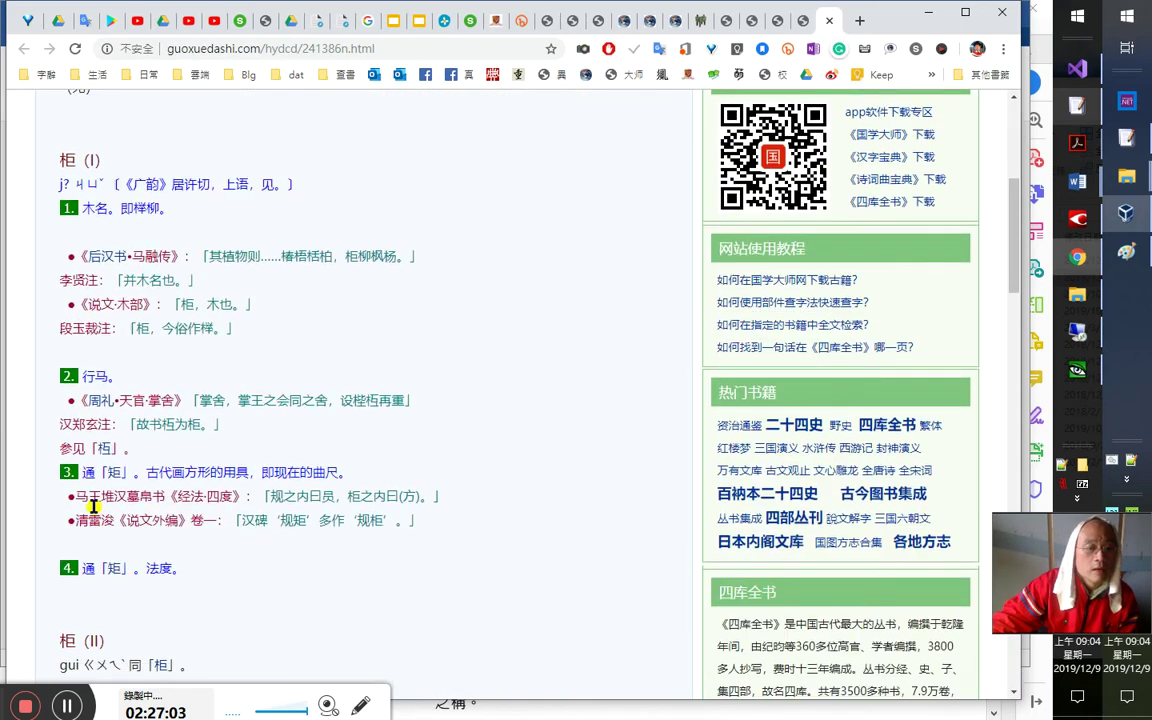
{"action": "scroll", "coordinate": [180, 586], "scroll_direction": "down", "scroll_amount": 4}
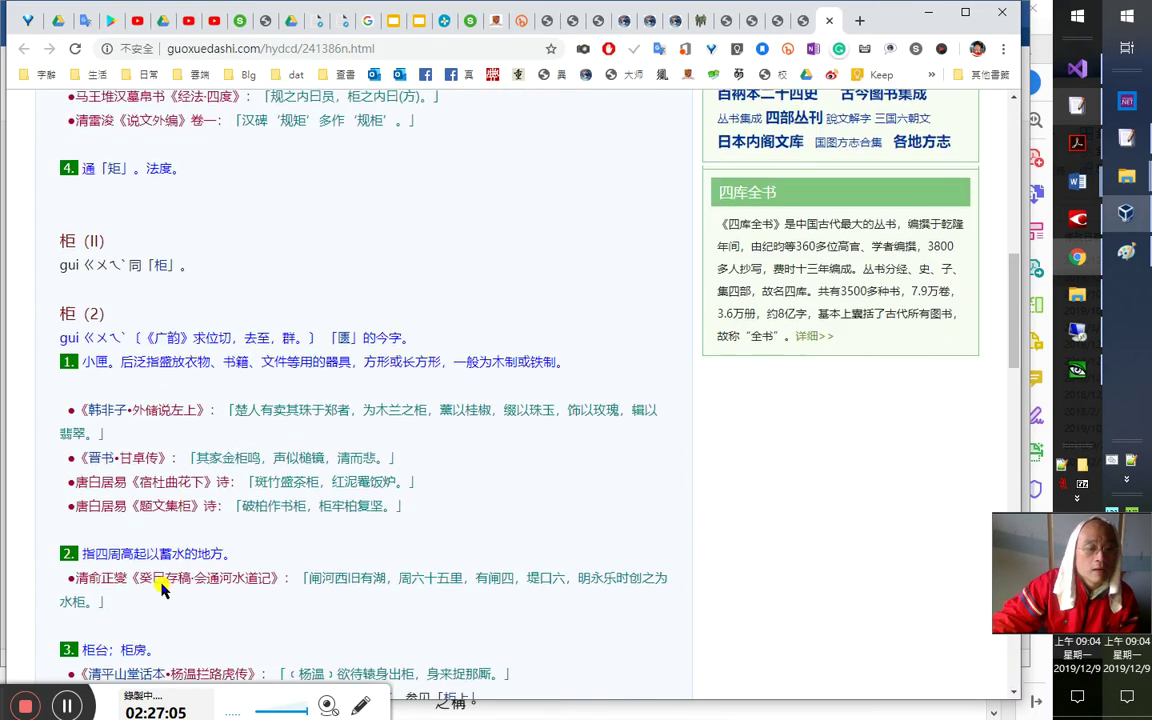
Highlight sense 1 of 柜（2） with its citations, extending the selection from 柜（II） through the 白居易《题文集柜》 quotation
{"action": "left_click_drag", "start_coordinate": [118, 362], "coordinate": [81, 361]}
{"action": "left_click_drag", "start_coordinate": [566, 362], "coordinate": [103, 360]}
{"action": "left_click_drag", "start_coordinate": [58, 306], "coordinate": [445, 508]}
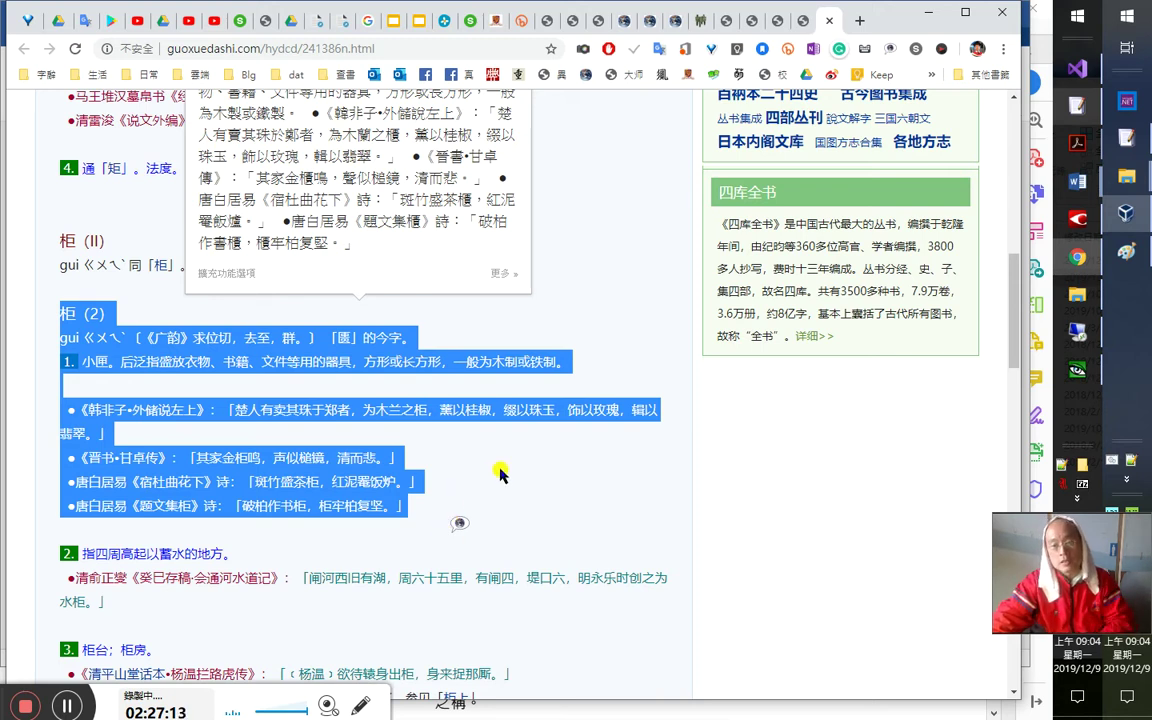
{"action": "left_click_drag", "start_coordinate": [36, 284], "coordinate": [696, 549]}
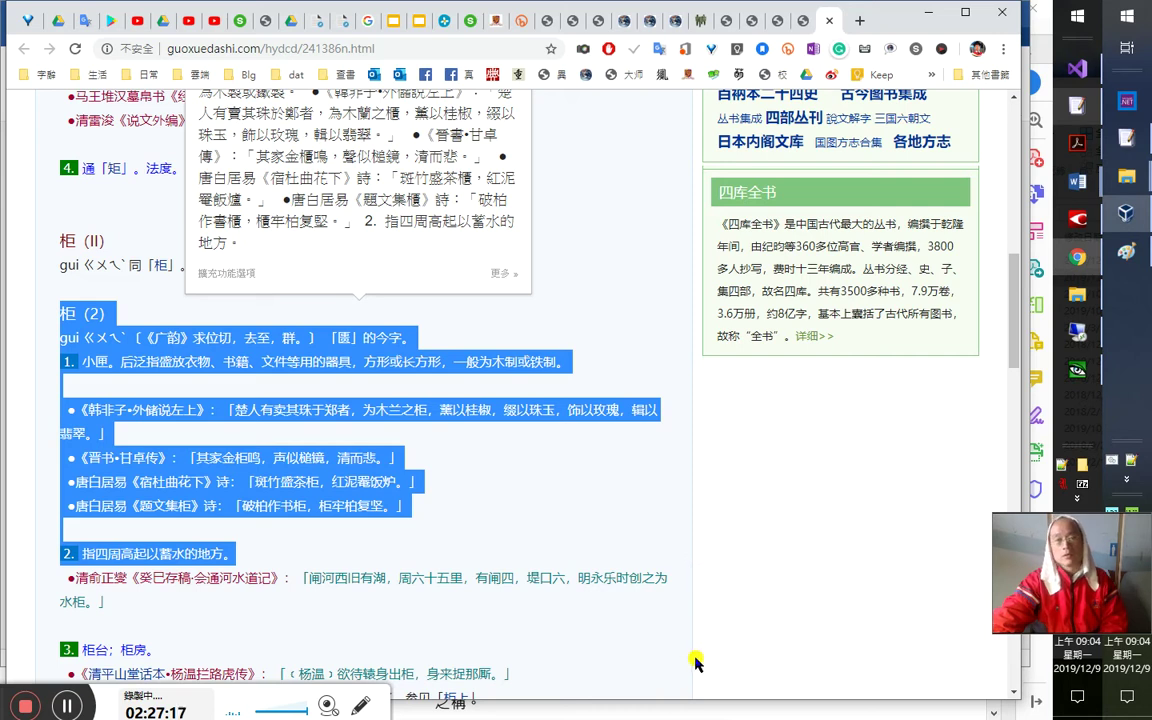
{"action": "left_click_drag", "start_coordinate": [66, 238], "coordinate": [405, 508]}
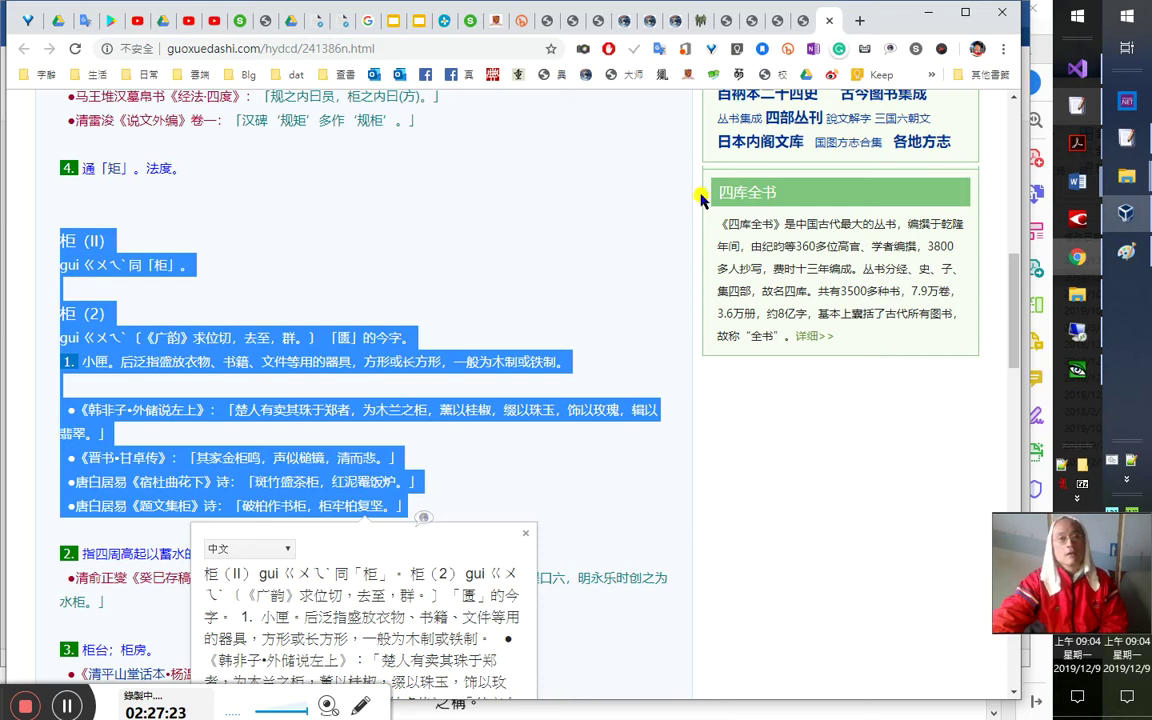
Look up the single character 匚 in 異體字字典
{"action": "left_click", "coordinate": [566, 74]}
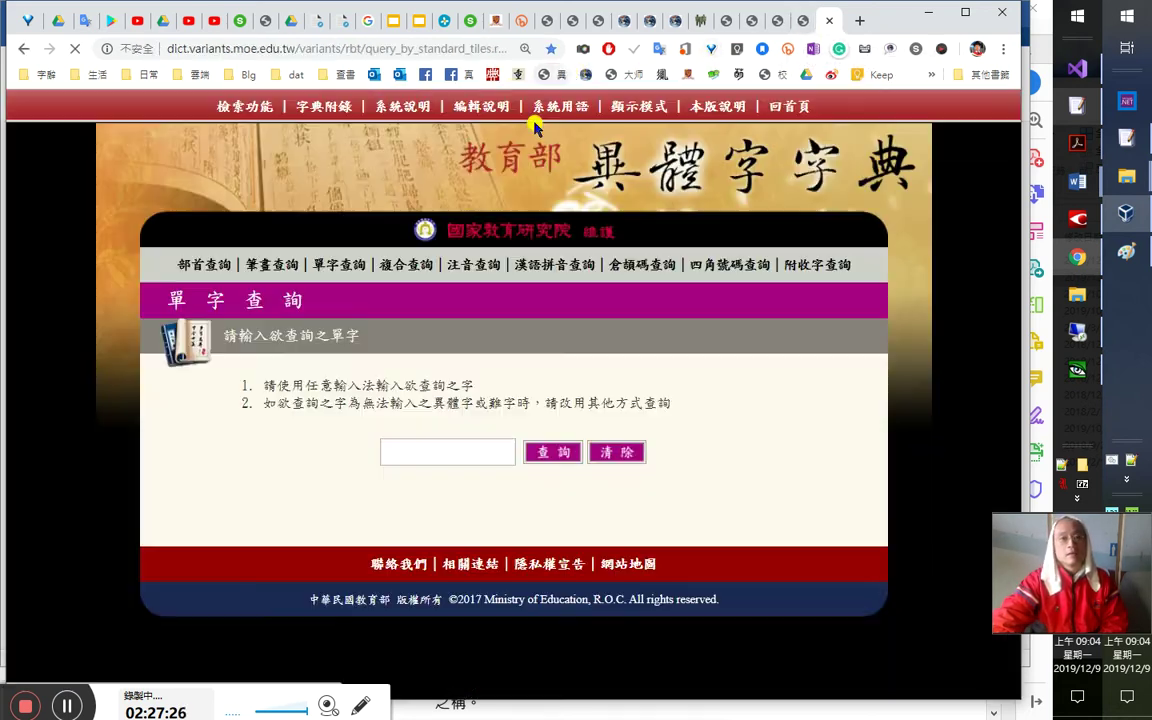
{"action": "left_click", "coordinate": [478, 450]}
{"action": "type", "text": "匚"}
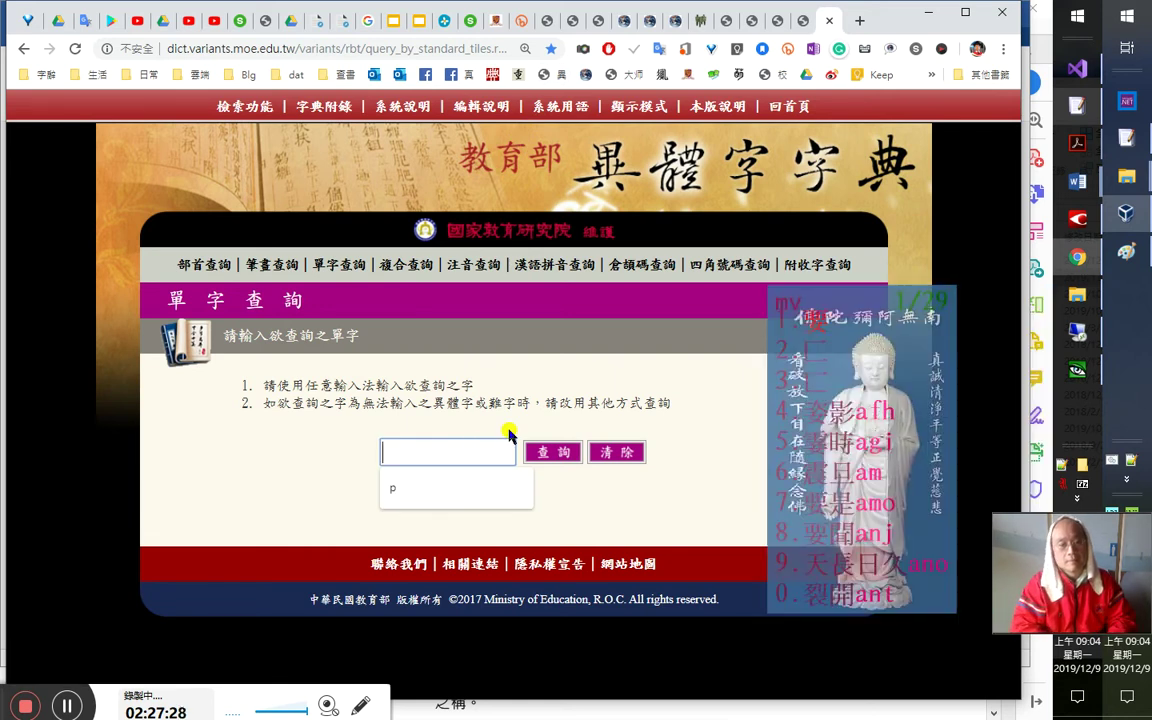
{"action": "key", "text": "Return"}
{"action": "left_click", "coordinate": [554, 458]}
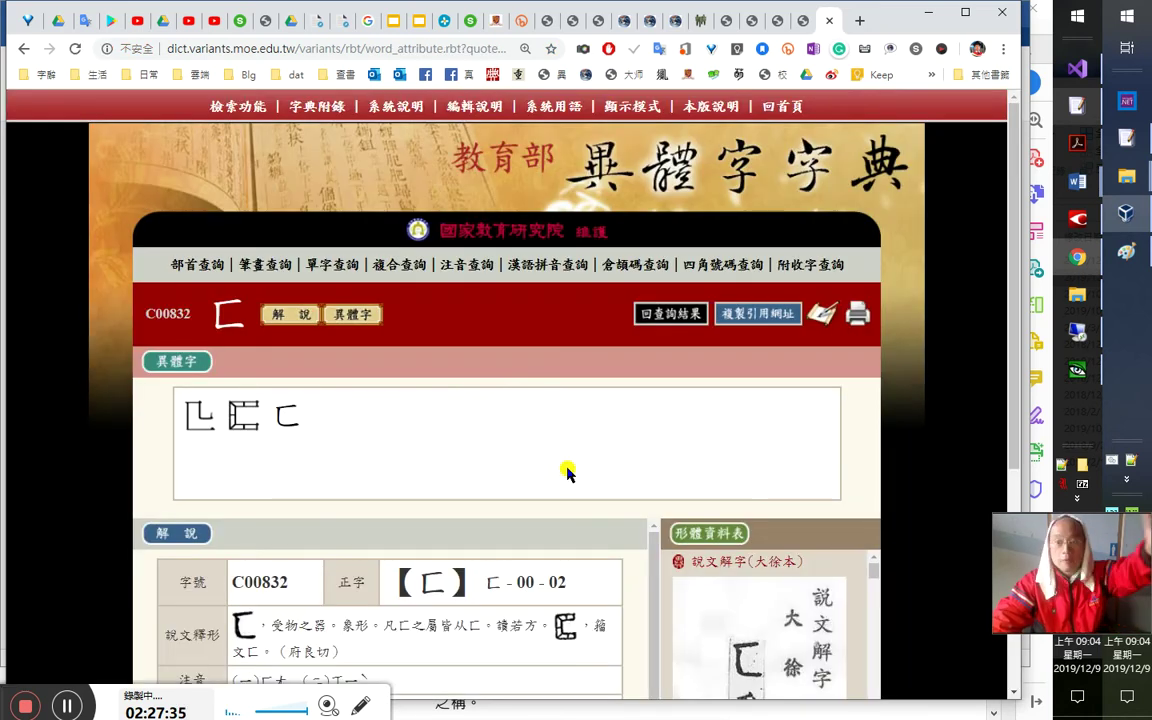
Examine the explanation of 匚 and highlight its two 注音 readings
{"action": "scroll", "coordinate": [604, 509], "scroll_direction": "down", "scroll_amount": 2}
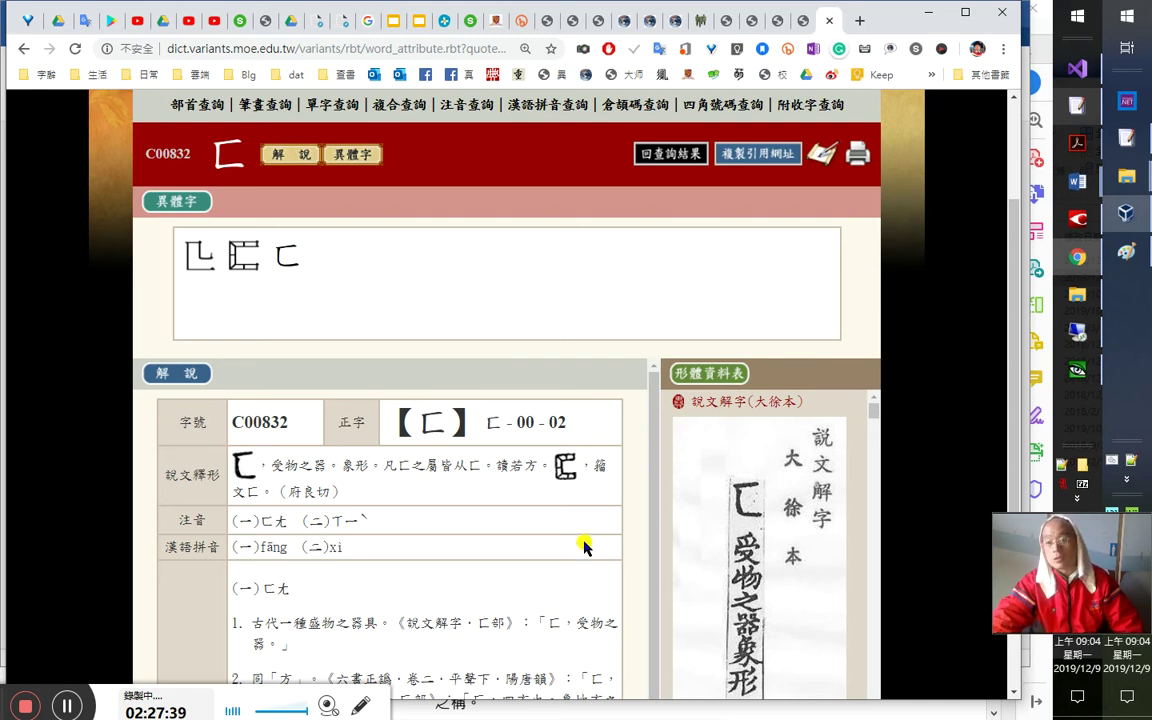
{"action": "scroll", "coordinate": [596, 540], "scroll_direction": "down", "scroll_amount": 1}
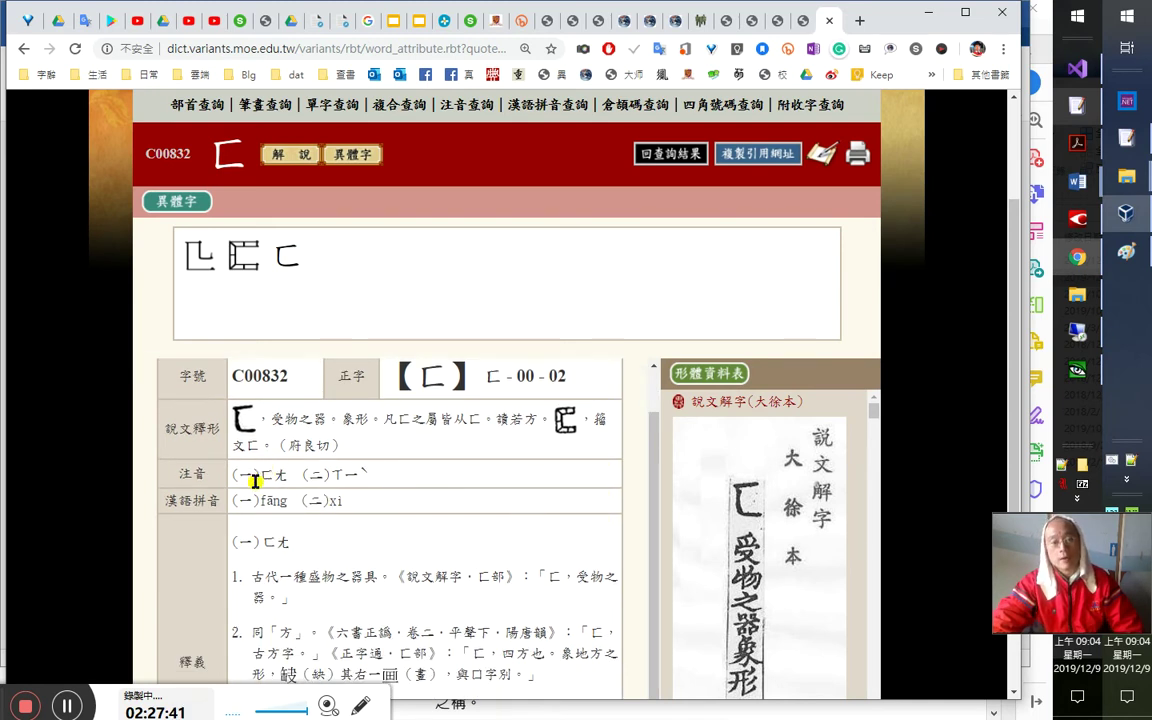
{"action": "left_click_drag", "start_coordinate": [255, 481], "coordinate": [293, 476]}
{"action": "left_click", "coordinate": [386, 480], "text": "shift"}
{"action": "left_click", "coordinate": [424, 532]}
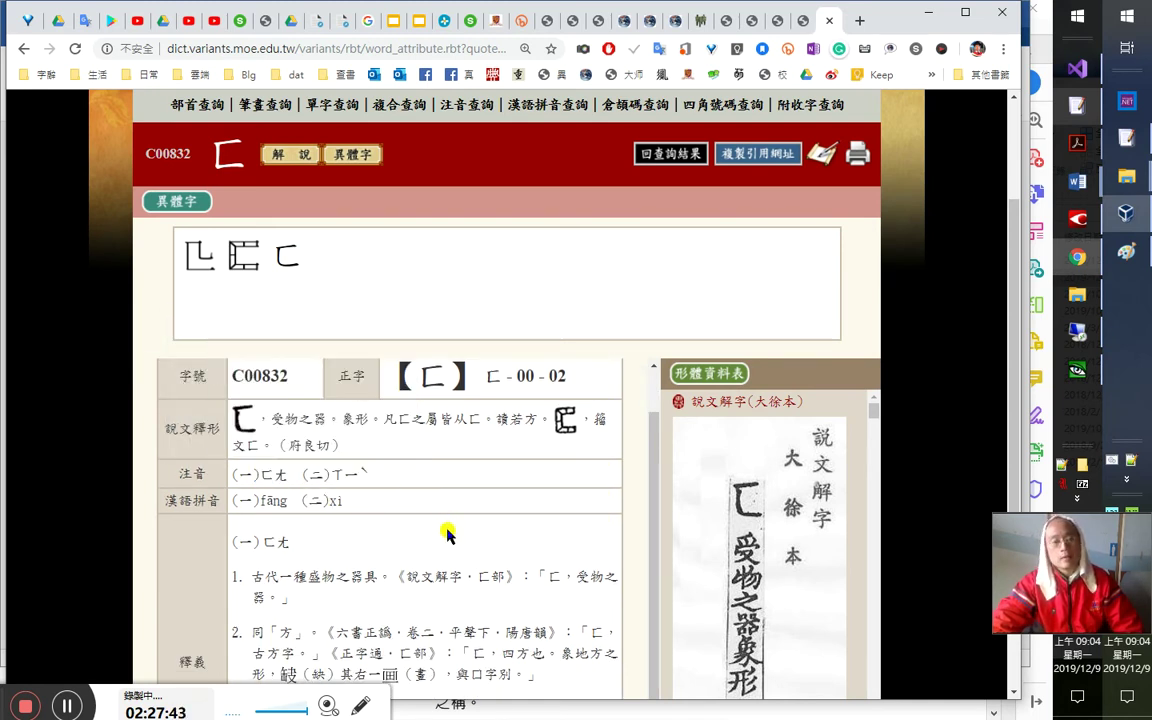
Close the finished dictionary and reference tabs and return to the open text editor for page 120 of the scanned Analects
{"action": "left_click", "coordinate": [802, 22]}
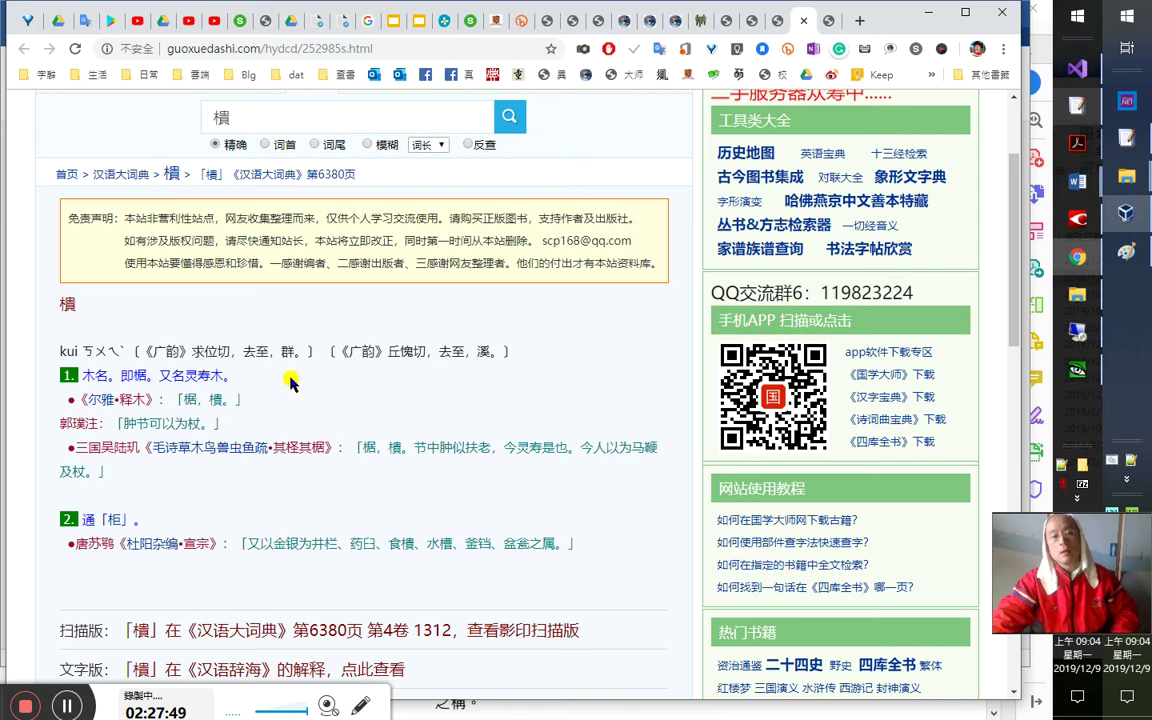
{"action": "left_click", "coordinate": [804, 20]}
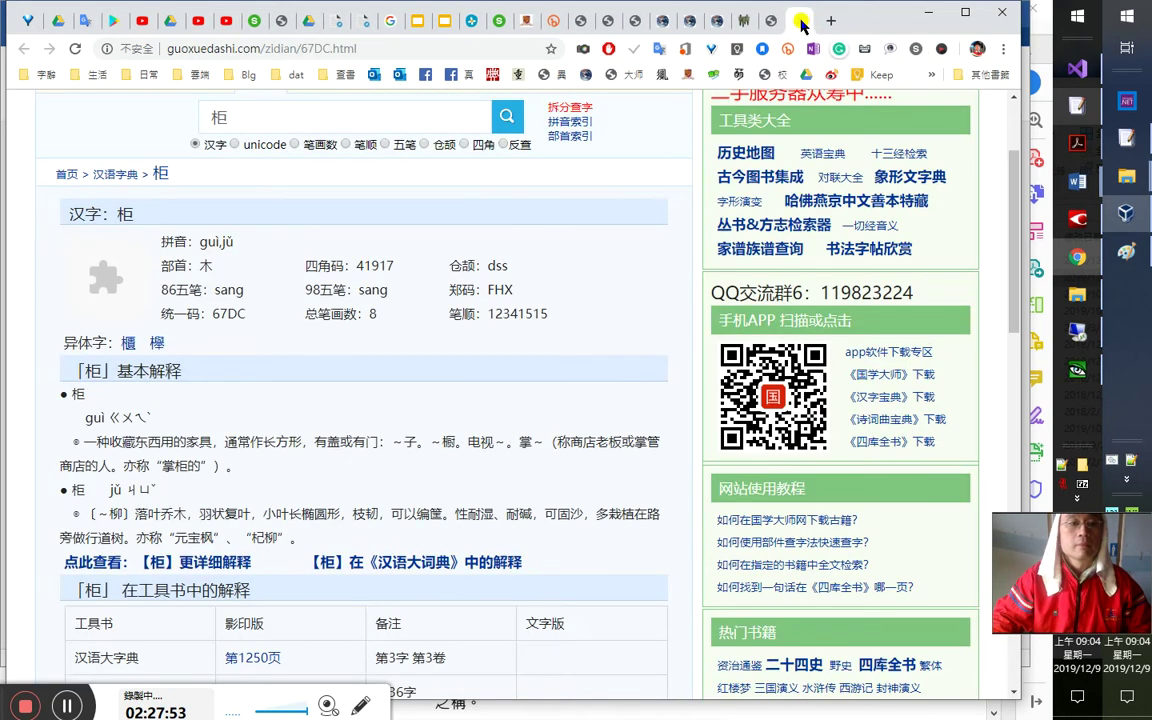
{"action": "left_click", "coordinate": [802, 21]}
{"action": "left_click", "coordinate": [800, 21]}
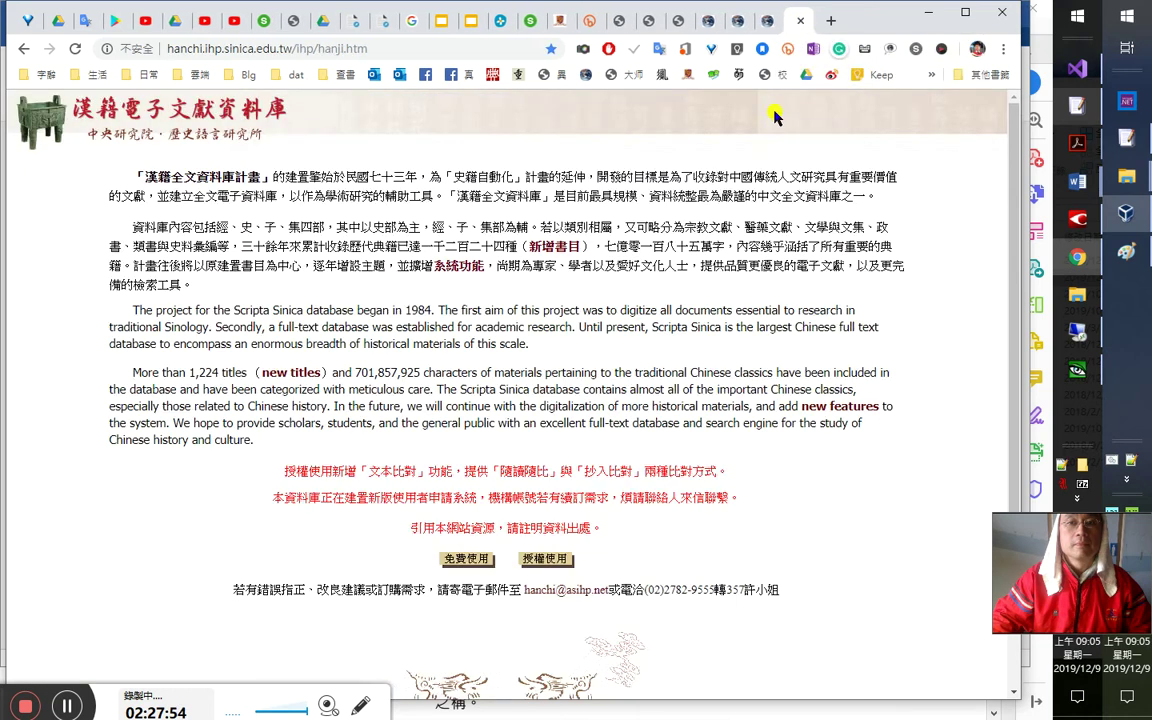
{"action": "left_click", "coordinate": [770, 30]}
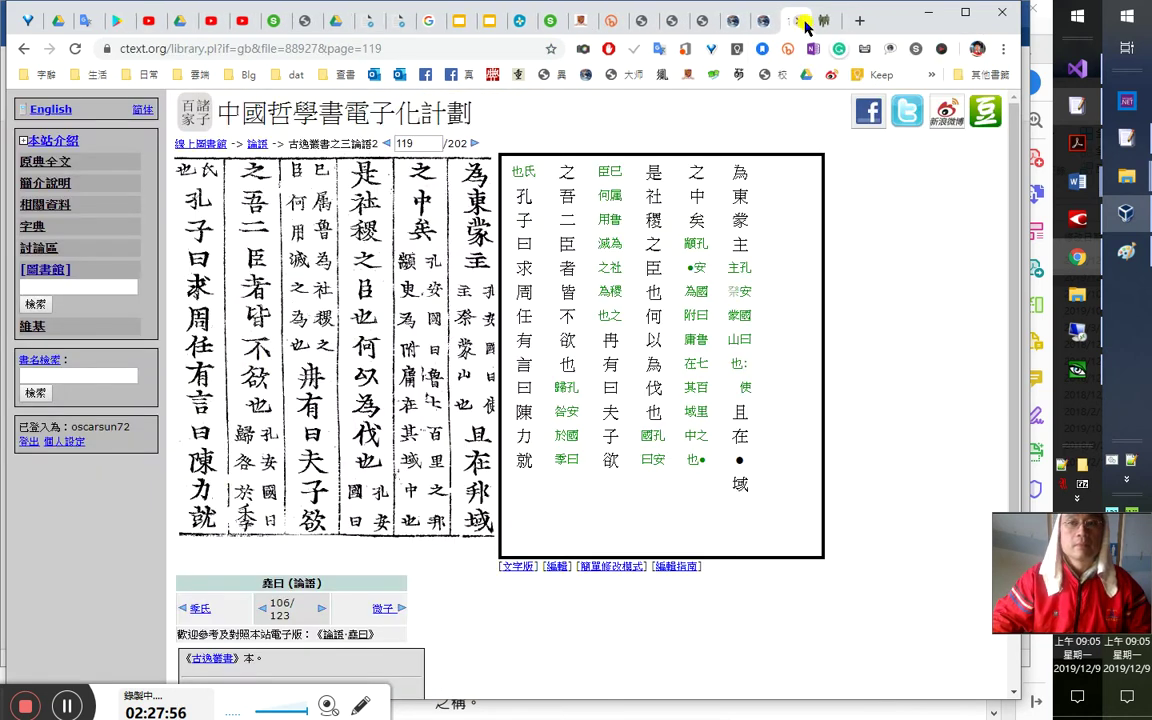
{"action": "left_click", "coordinate": [804, 21]}
{"action": "left_click", "coordinate": [798, 21]}
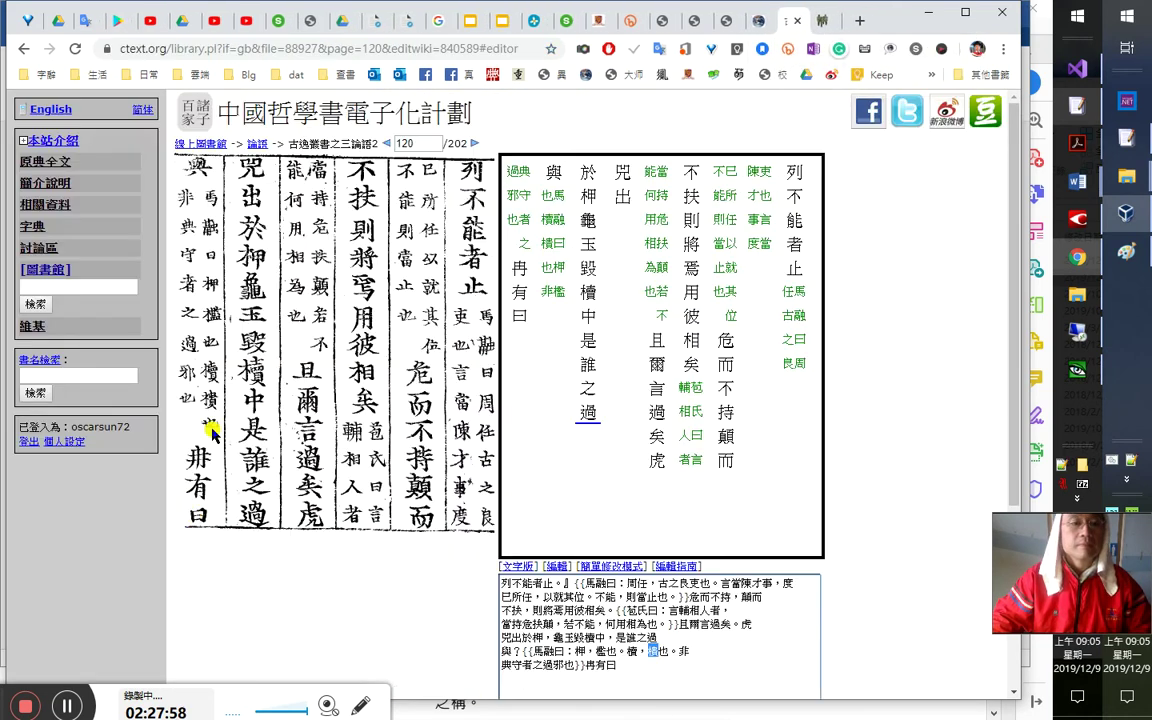
Start a triple-braced editorial note after 樻也。 in the page text, opening with the annotator's attribution and the headword 樻
{"action": "left_click", "coordinate": [704, 661]}
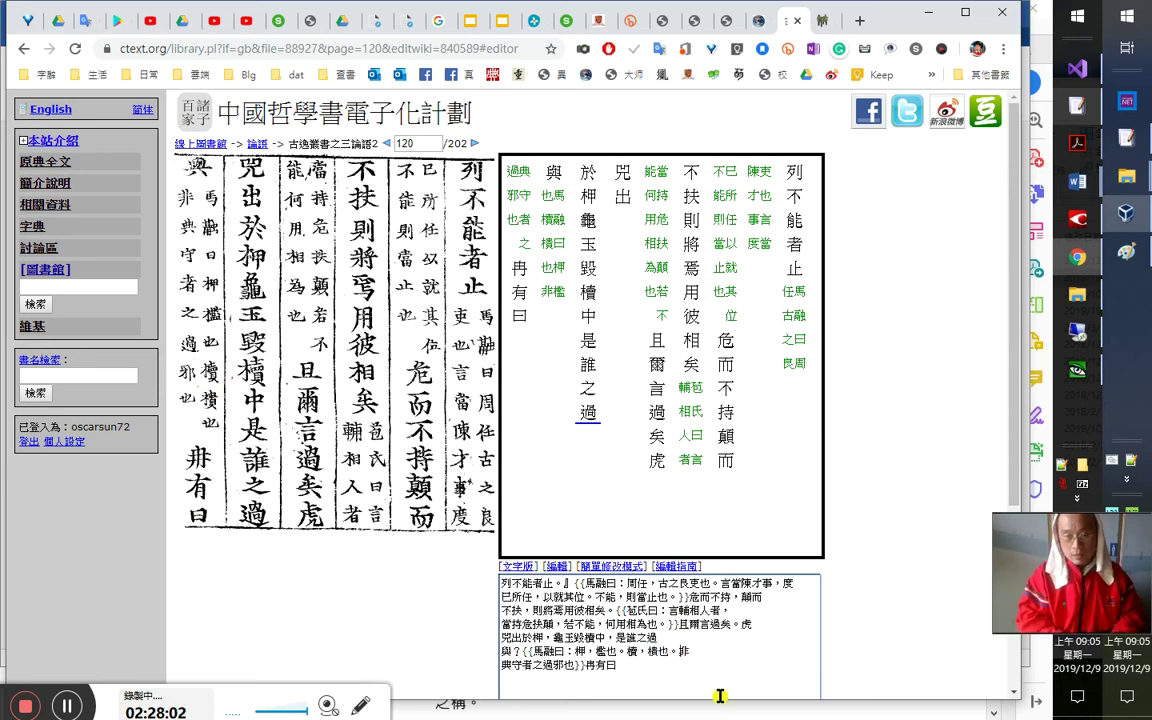
{"action": "type", "text": "{{{}}}"}
{"action": "key", "text": "Left"}
{"action": "key", "text": "Left"}
{"action": "key", "text": "Left"}
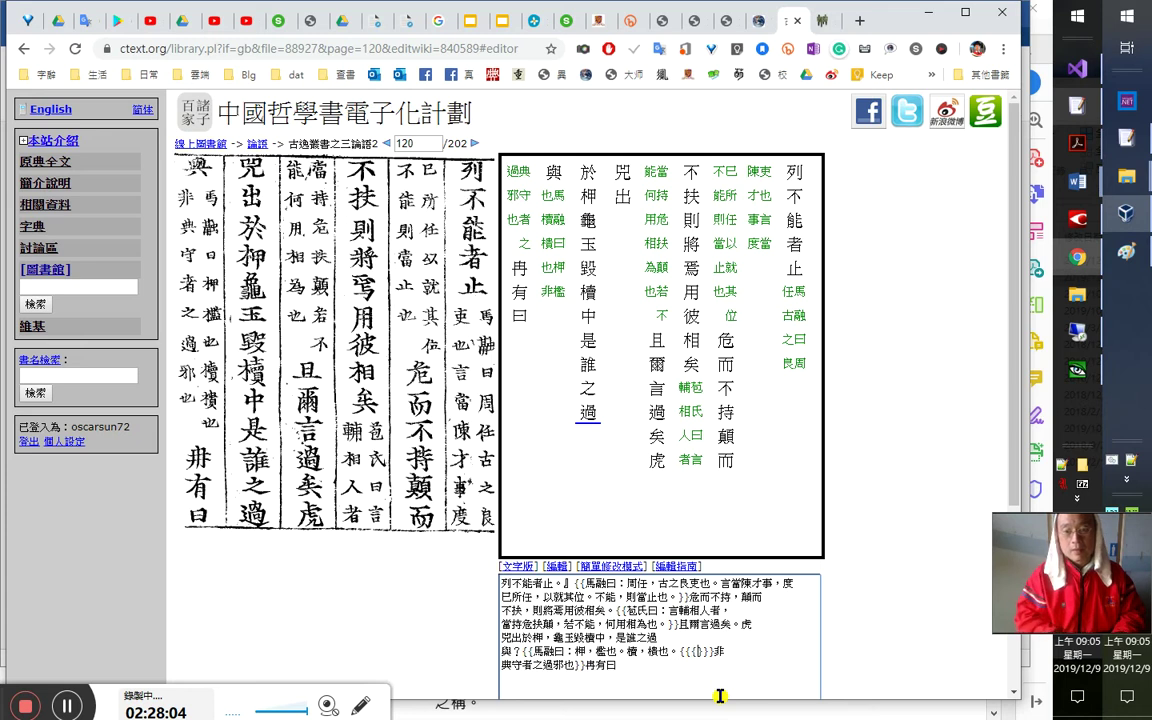
{"action": "type", "text": "ncv"}
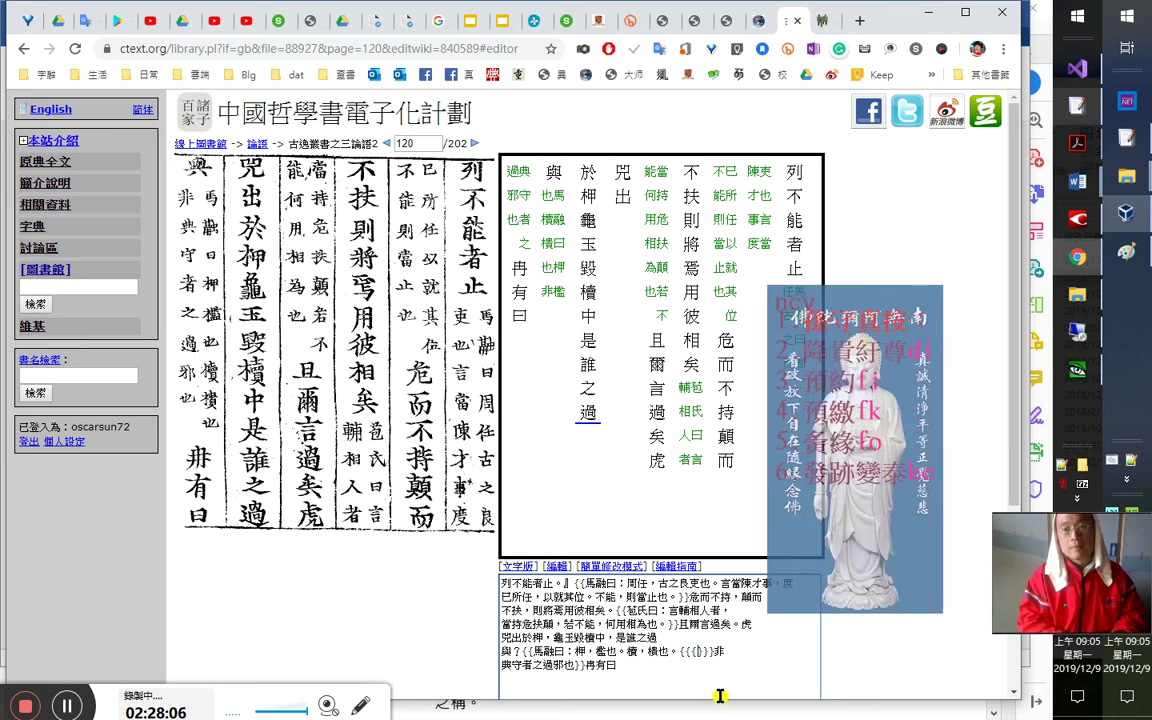
{"action": "key", "text": "space"}
{"action": "type", "text": "樻，jhv"}
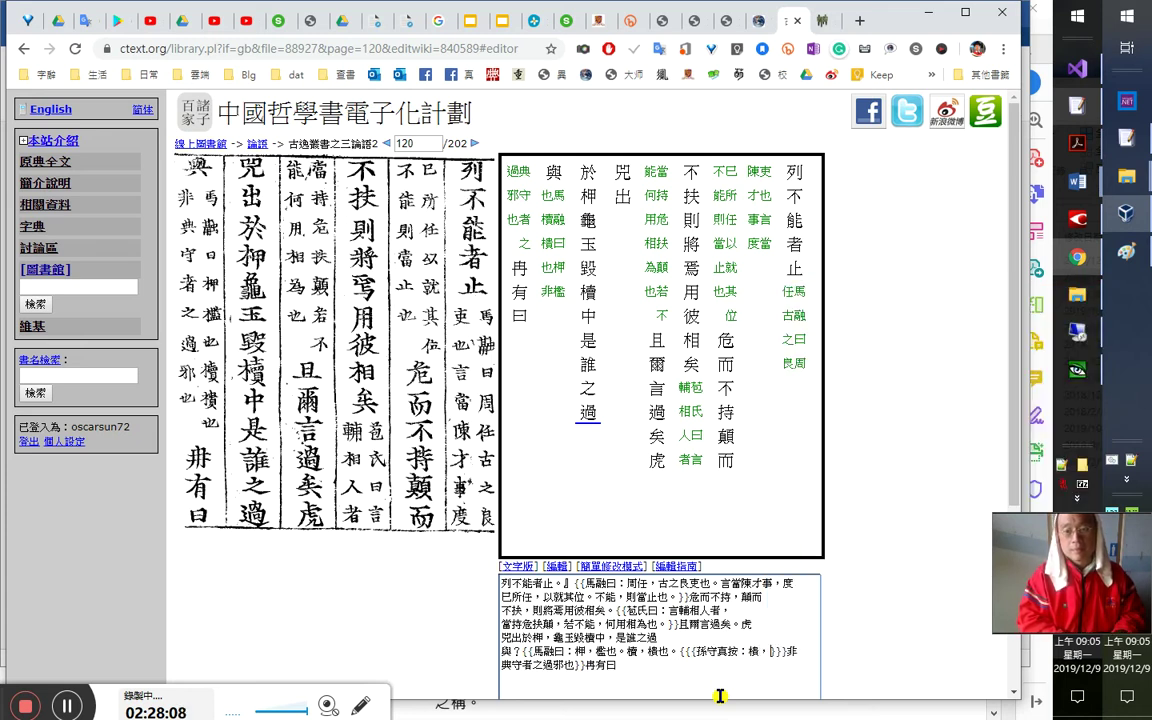
Complete the editorial note on 樻 with the wording 字形結構換部首，即「櫃」字。
{"action": "type", "text": "7,昨日"}
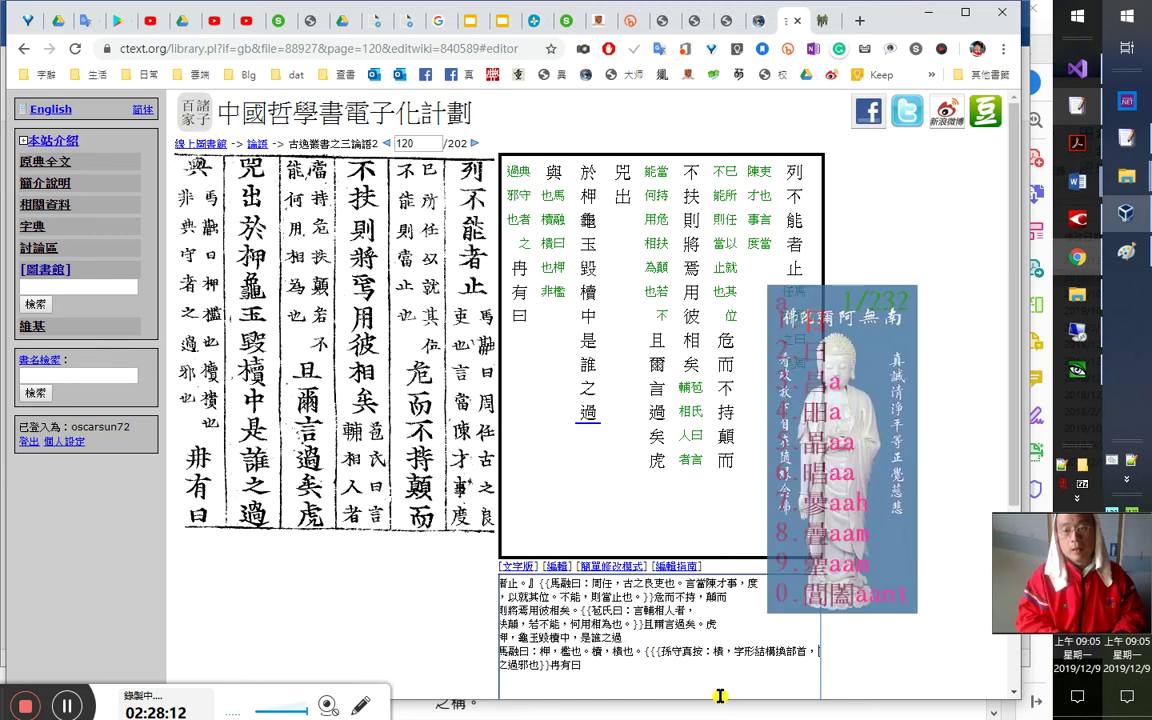
{"action": "key", "text": "BackSpace"}
{"action": "key", "text": "BackSpace"}
{"action": "type", "text": "即"}
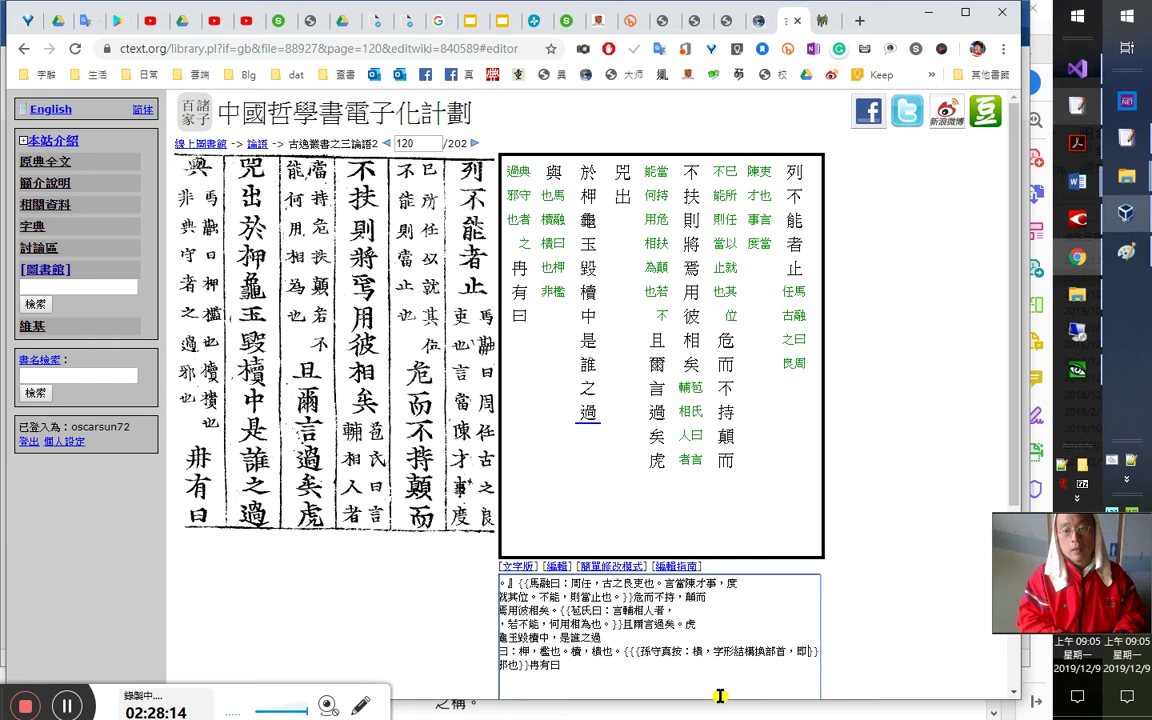
{"action": "type", "text": "「櫝」"}
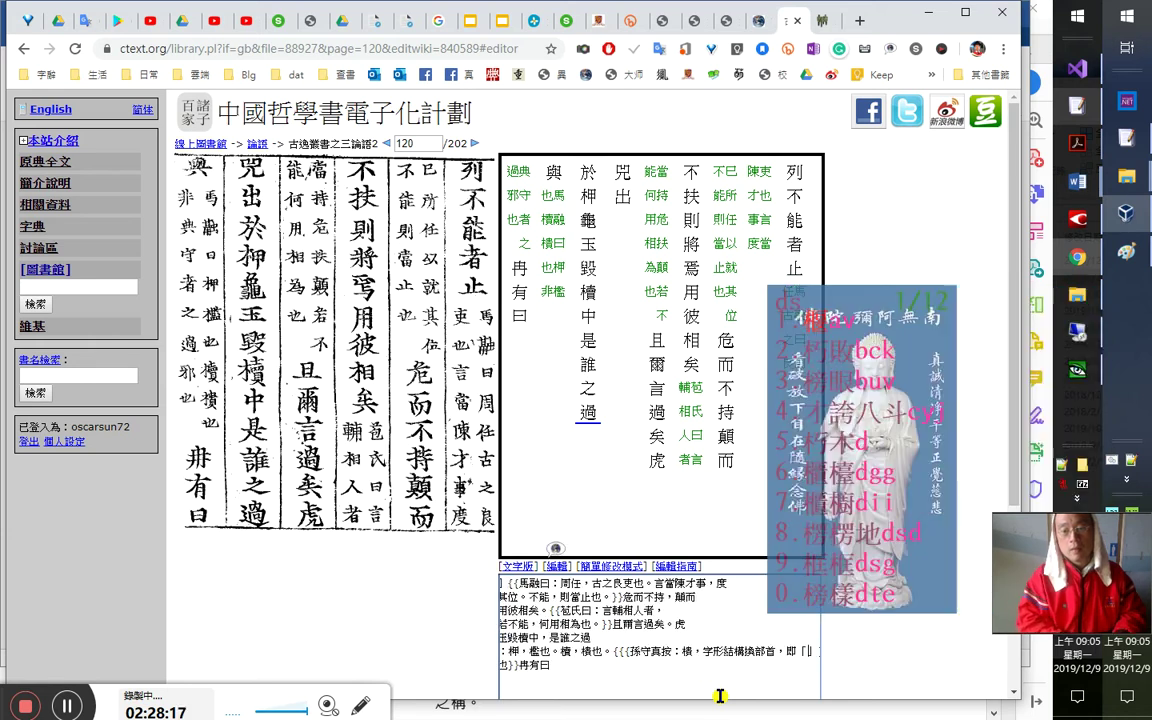
{"action": "type", "text": "字"}
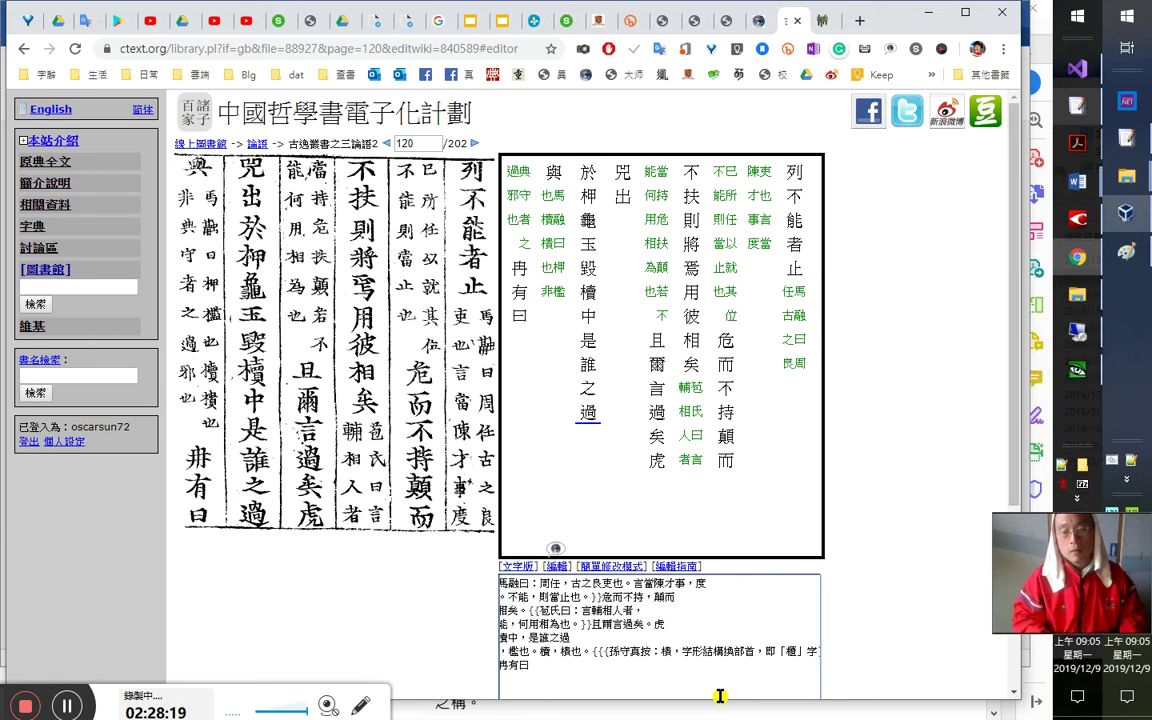
{"action": "type", "text": "}}}"}
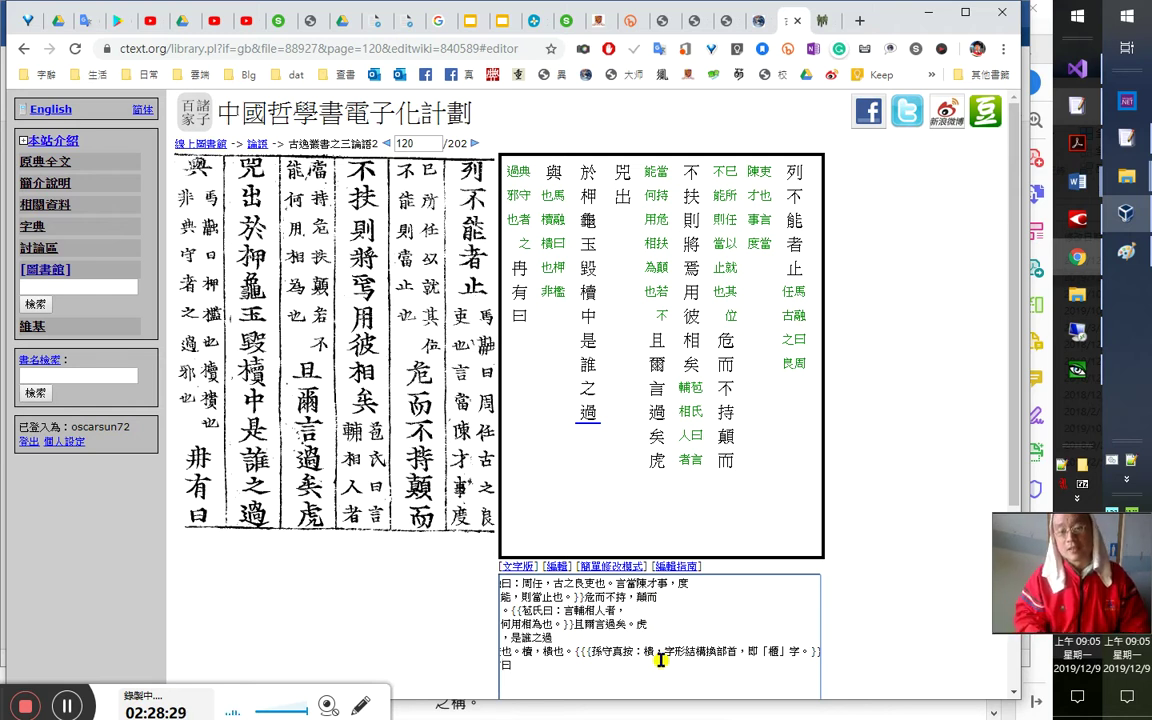
Highlight 字形結構換部首，即 in the new note and add 。 after 典守者之過邪也
{"action": "scroll", "coordinate": [661, 660], "scroll_direction": "left", "scroll_amount": 1}
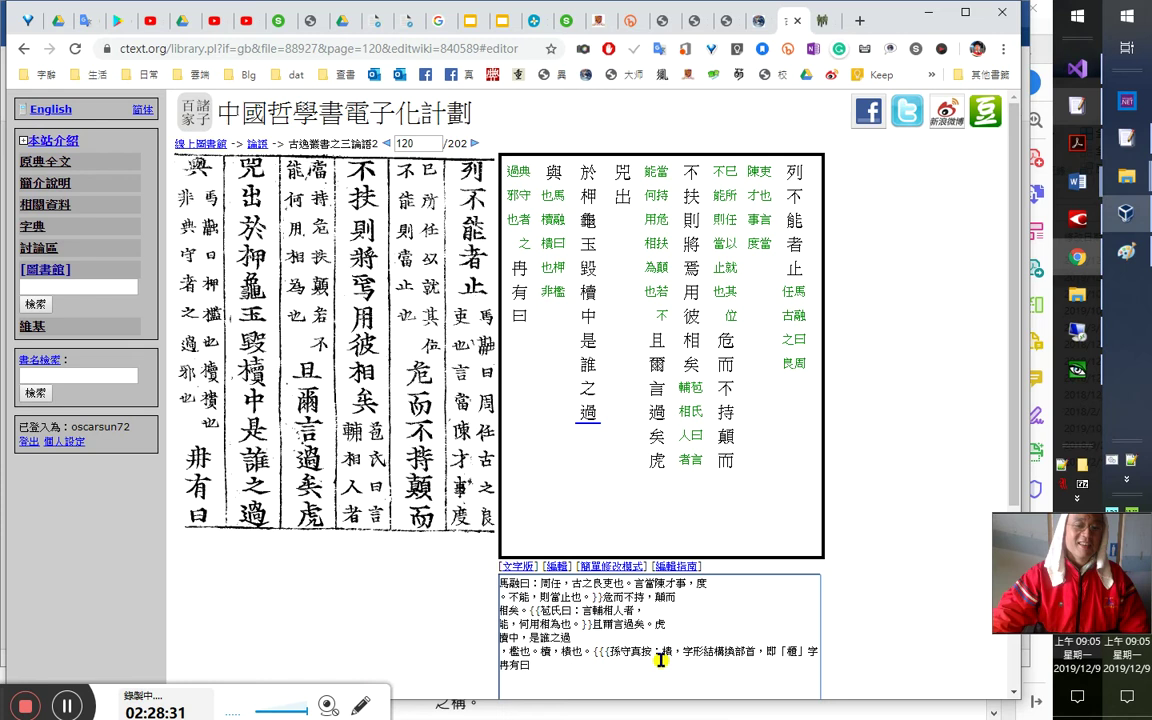
{"action": "left_click_drag", "start_coordinate": [684, 655], "coordinate": [775, 655]}
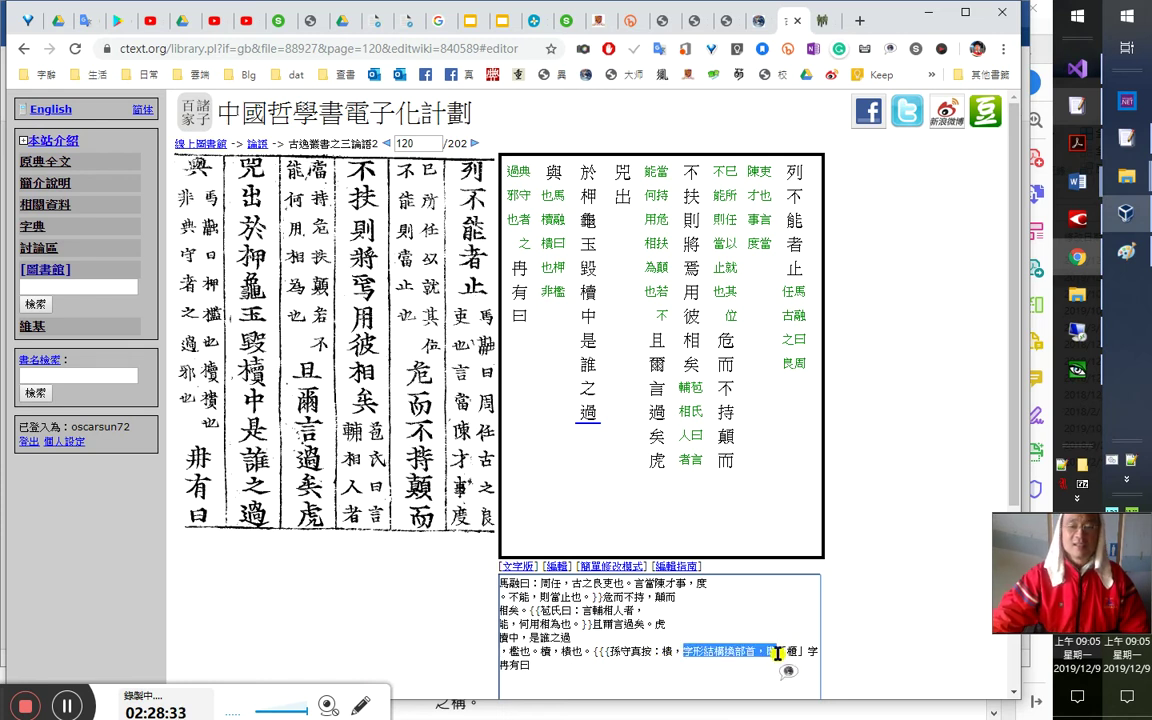
{"action": "key", "text": "Home"}
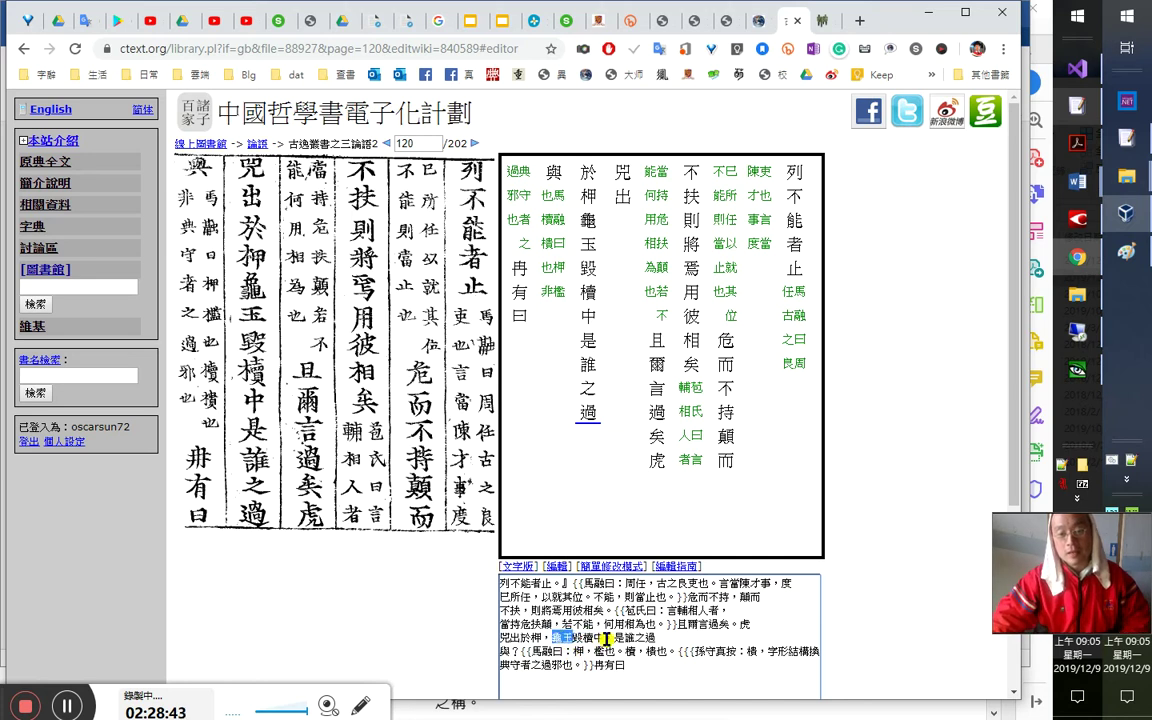
Highlight 龜玉 in the main text, and the passage from 與？ through 典守者之過邪也
{"action": "mouse_move", "coordinate": [552, 637]}
{"action": "left_mouse_down"}
{"action": "mouse_move", "coordinate": [620, 641]}
{"action": "mouse_move", "coordinate": [571, 640]}
{"action": "left_mouse_up"}
{"action": "left_click", "coordinate": [567, 666]}
{"action": "left_click_drag", "start_coordinate": [741, 622], "coordinate": [566, 637]}
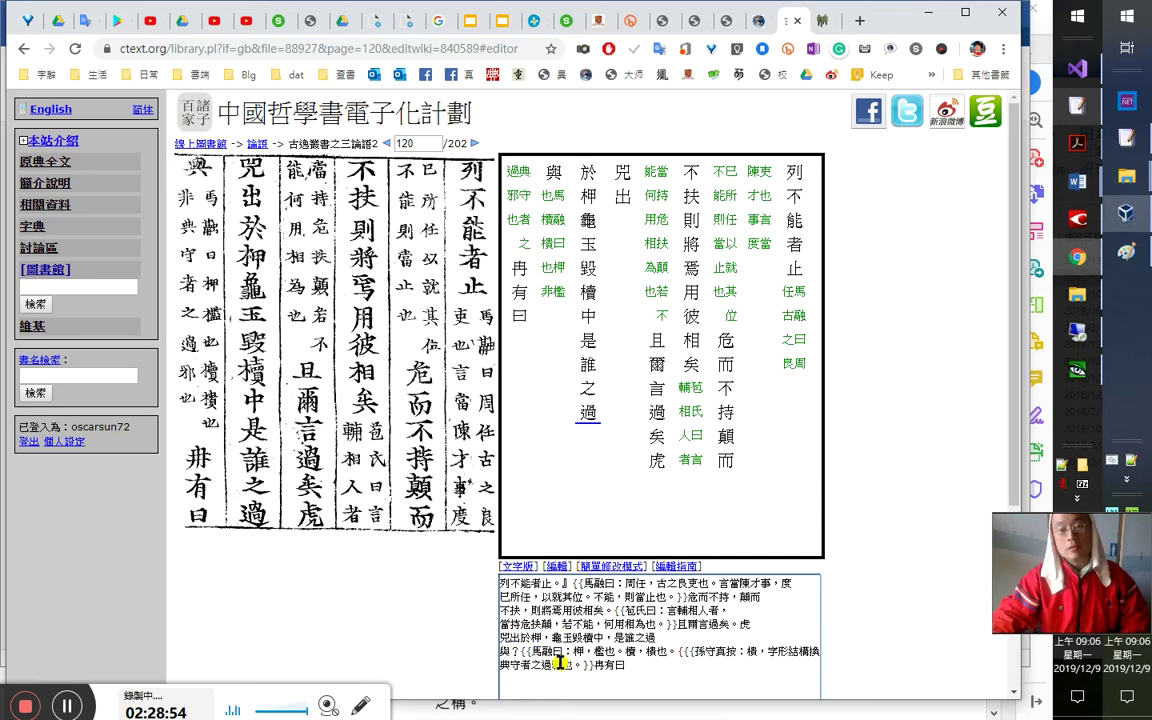
{"action": "left_click_drag", "start_coordinate": [573, 664], "coordinate": [502, 651]}
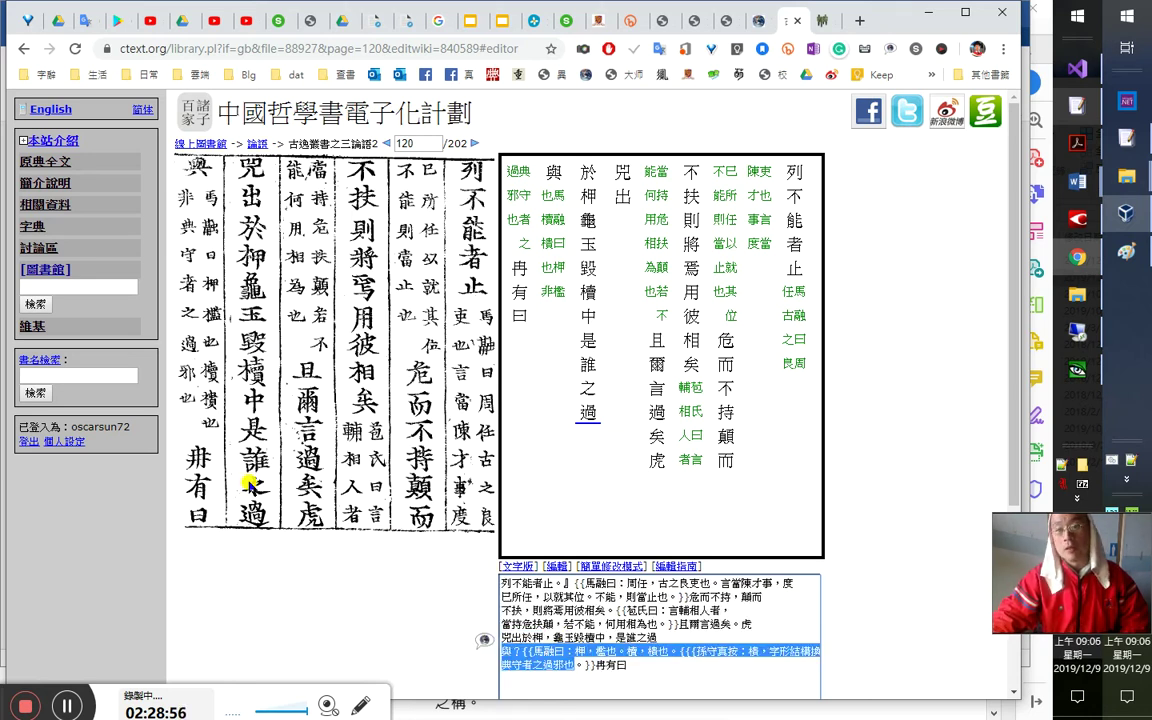
{"action": "left_click", "coordinate": [581, 681]}
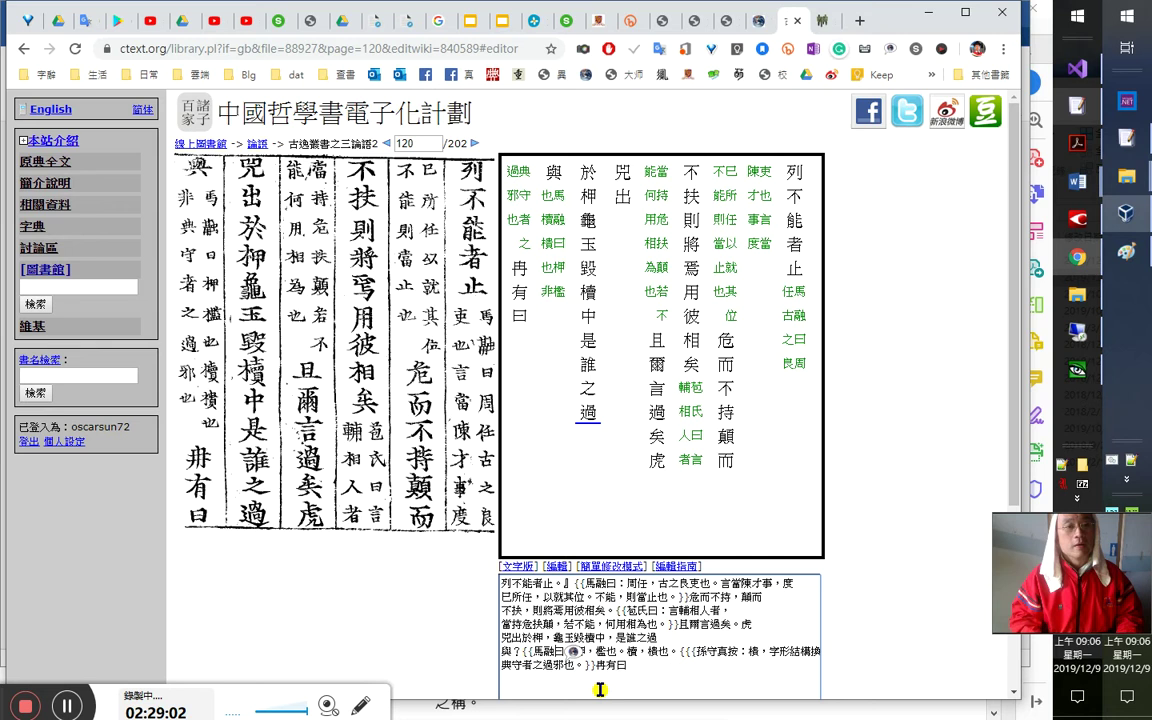
Read through 非典守者之過邪 in the commentary, highlighting characters from 非 to 邪
{"action": "key", "text": "End"}
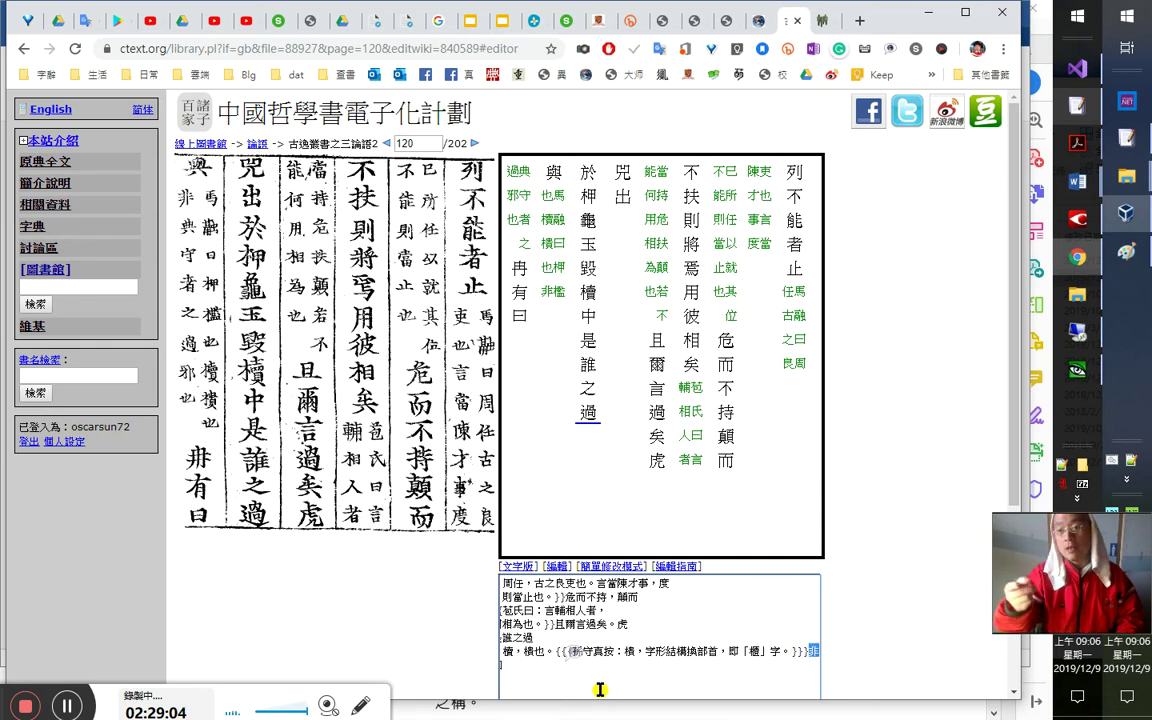
{"action": "key", "text": "ctrl+x"}
{"action": "key", "text": "Right"}
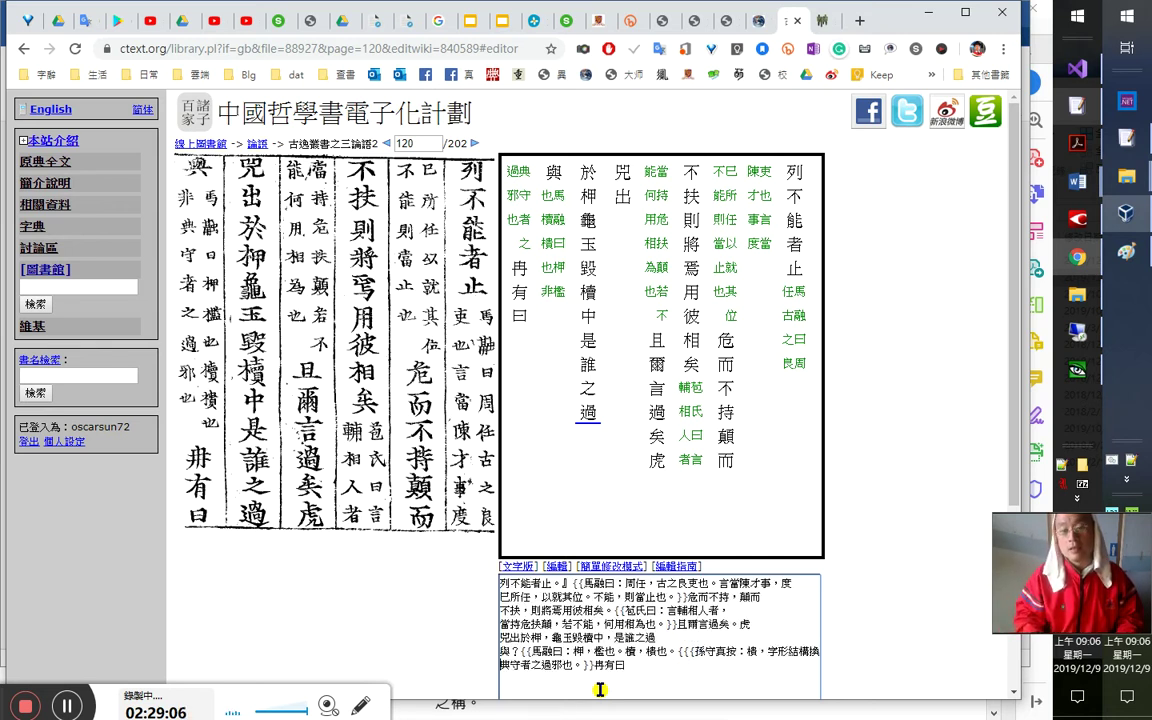
{"action": "key", "text": "shift+Right"}
{"action": "key", "text": "shift+Right"}
{"action": "key", "text": "Right"}
{"action": "key", "text": "shift+Right"}
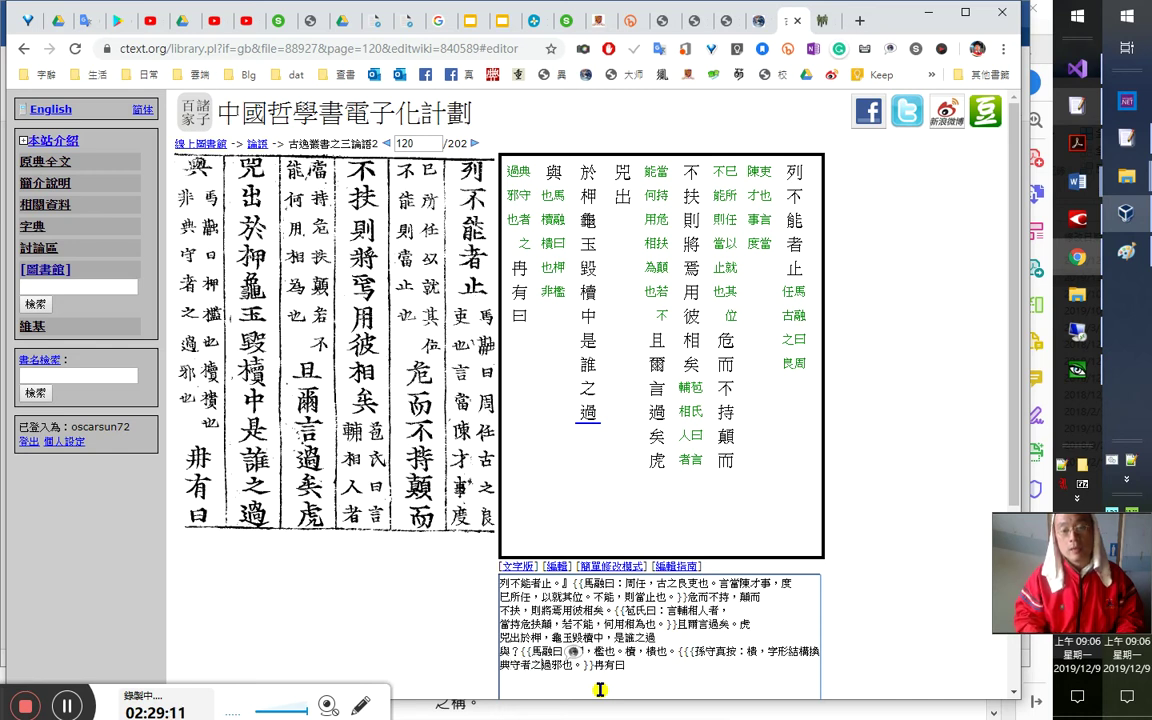
{"action": "key", "text": "Right"}
{"action": "key", "text": "shift+Right"}
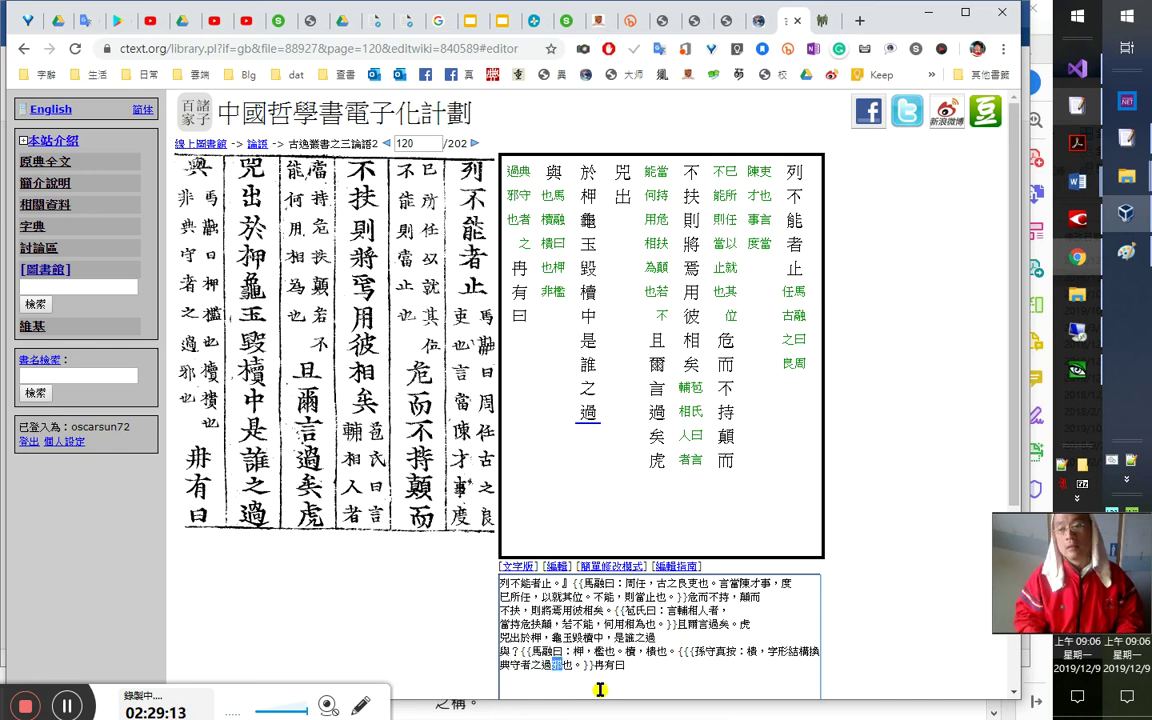
Highlight the closing particles 邪也 of the commentary and add a colon after 冉有曰
{"action": "key", "text": "Left"}
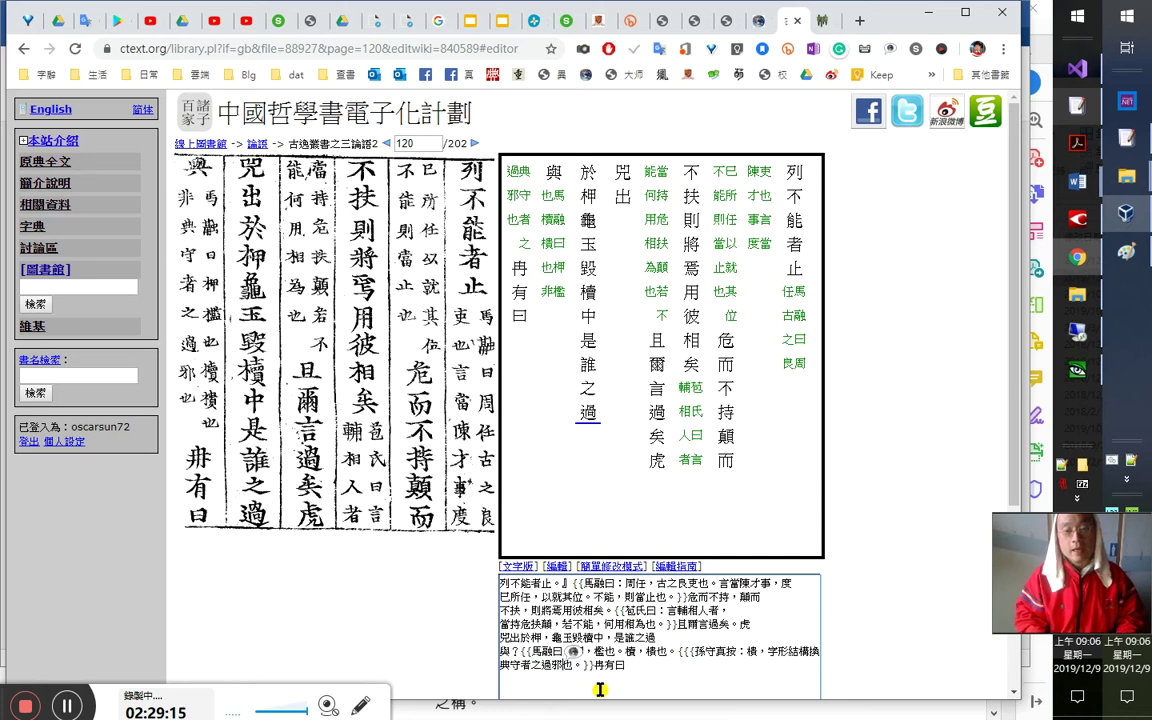
{"action": "key", "text": "shift+Left"}
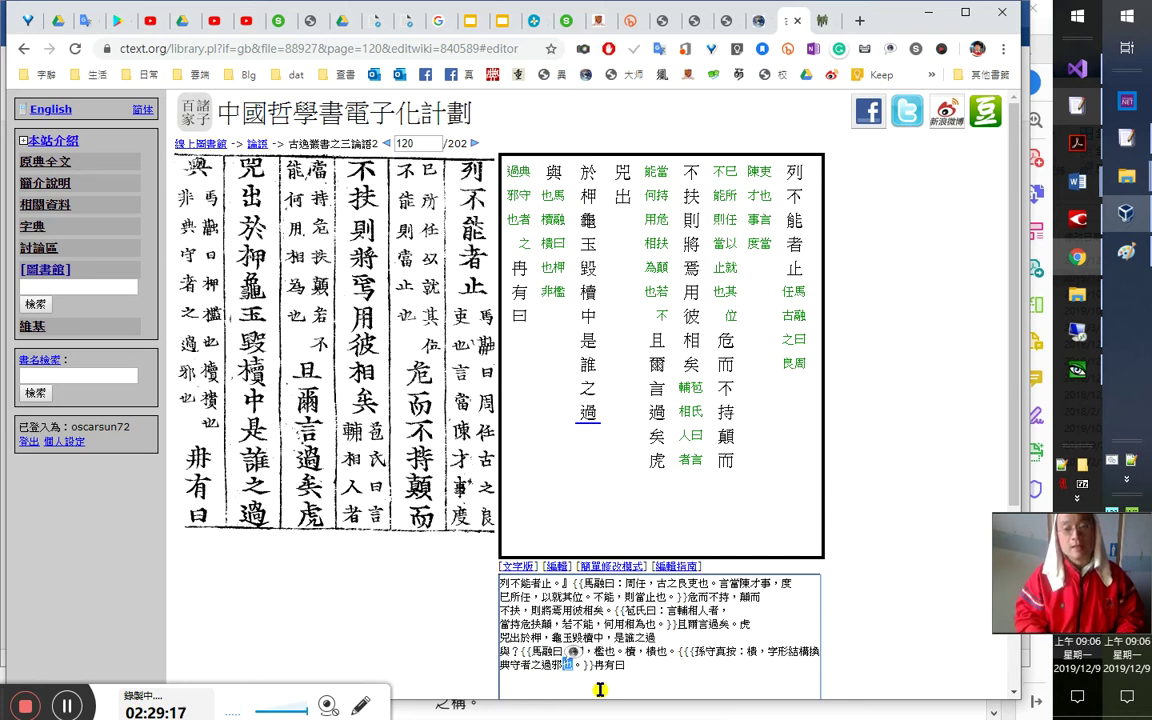
{"action": "key", "text": "shift+Right"}
{"action": "key", "text": "shift+Right"}
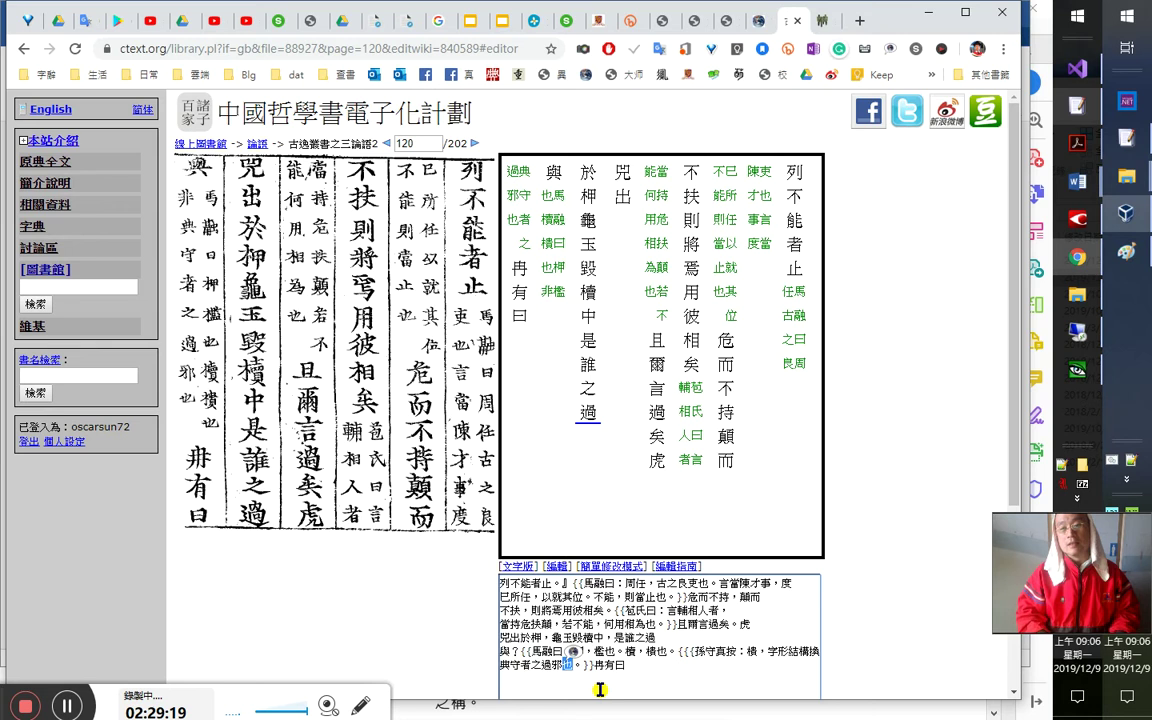
{"action": "key", "text": "Right"}
{"action": "key", "text": "shift+Left"}
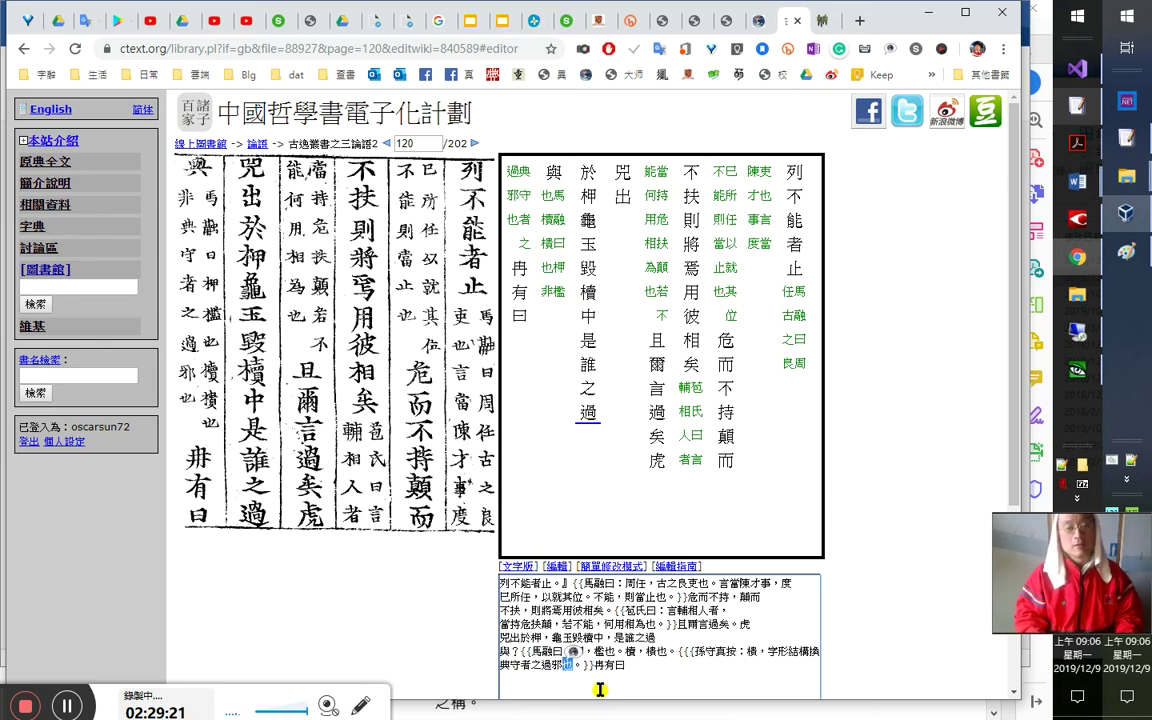
{"action": "key", "text": "shift+Left"}
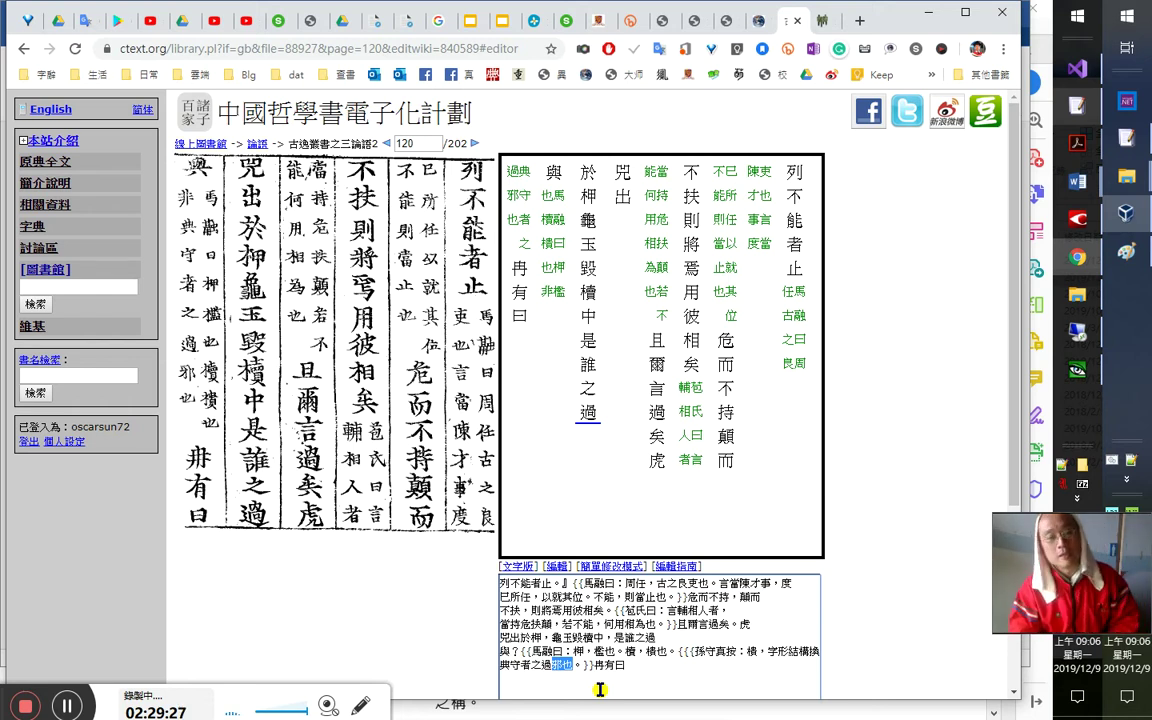
{"action": "key", "text": "End"}
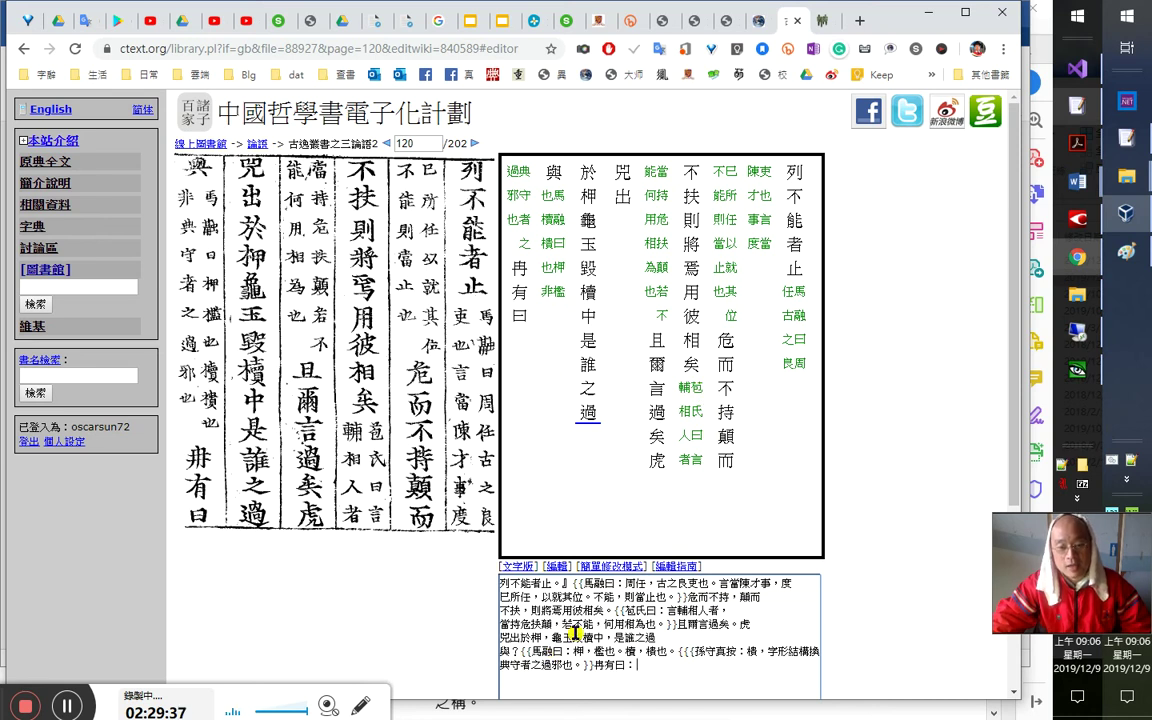
Highlight 龜玉毀櫝中 in the main text, and 典 and 守 in the commentary phrase 典守者
{"action": "left_click_drag", "start_coordinate": [552, 637], "coordinate": [605, 638]}
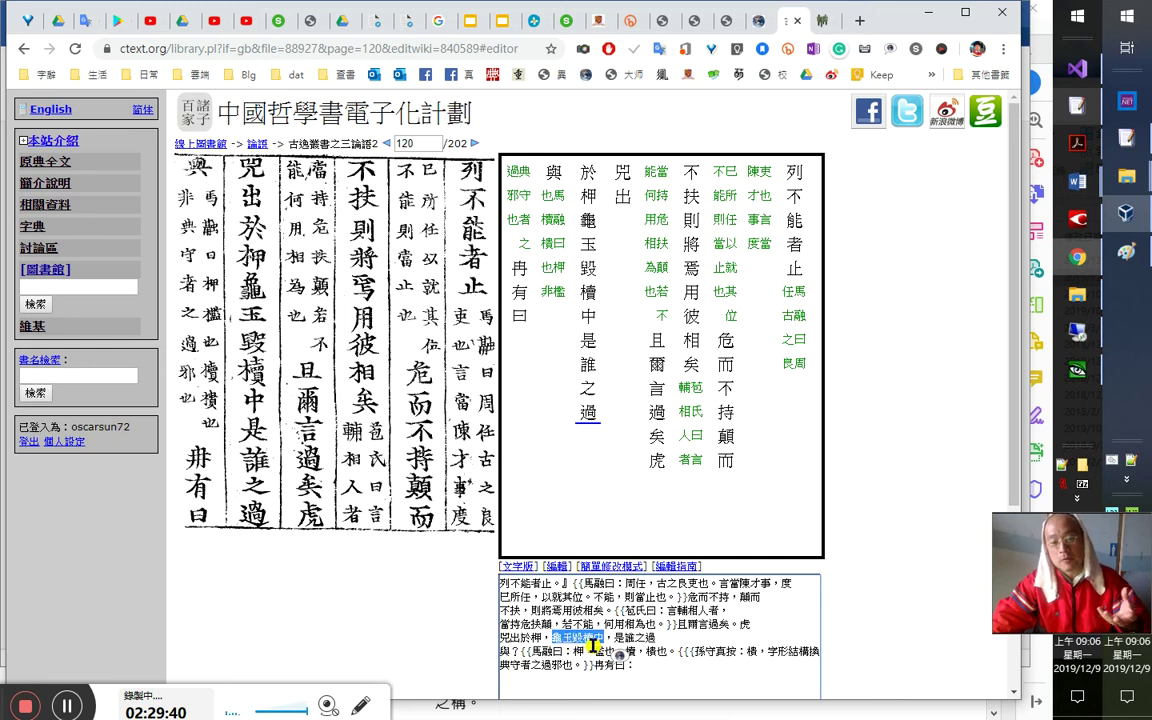
{"action": "left_click_drag", "start_coordinate": [512, 665], "coordinate": [496, 666]}
{"action": "left_click", "coordinate": [528, 670]}
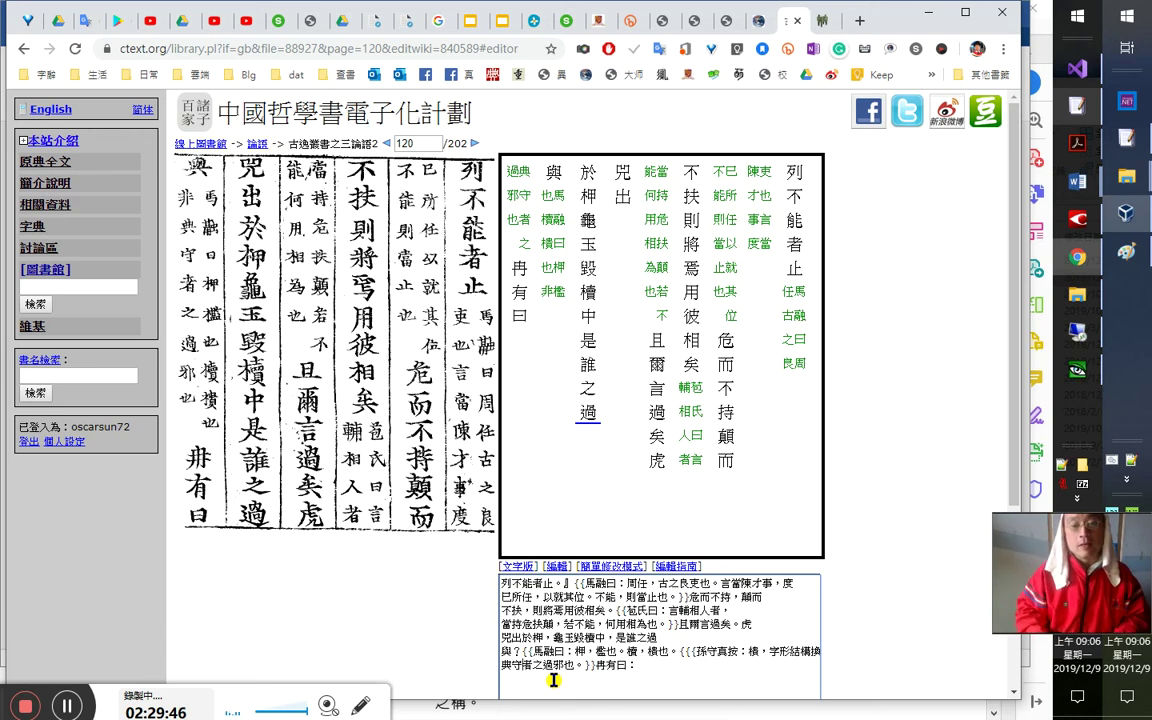
{"action": "key", "text": "space"}
{"action": "key", "text": "BackSpace"}
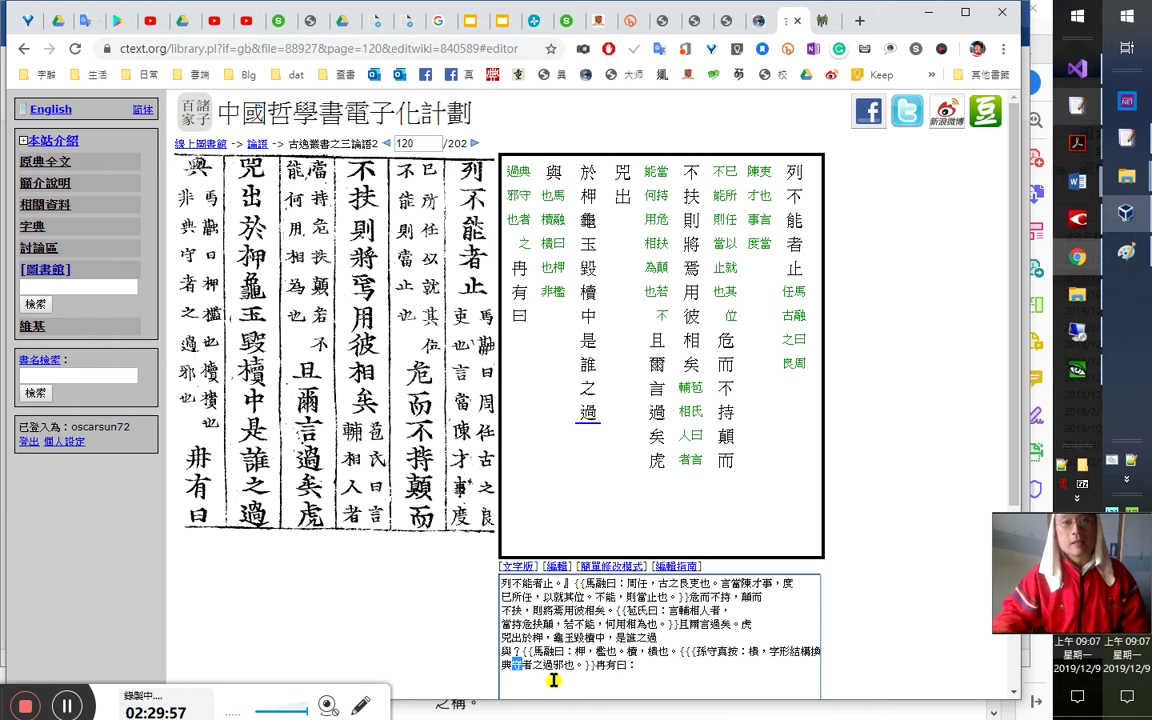
Close the 過 dictionary page and the two neighbouring reference tabs, and return to the page 120 text editor
{"action": "left_click", "coordinate": [470, 20]}
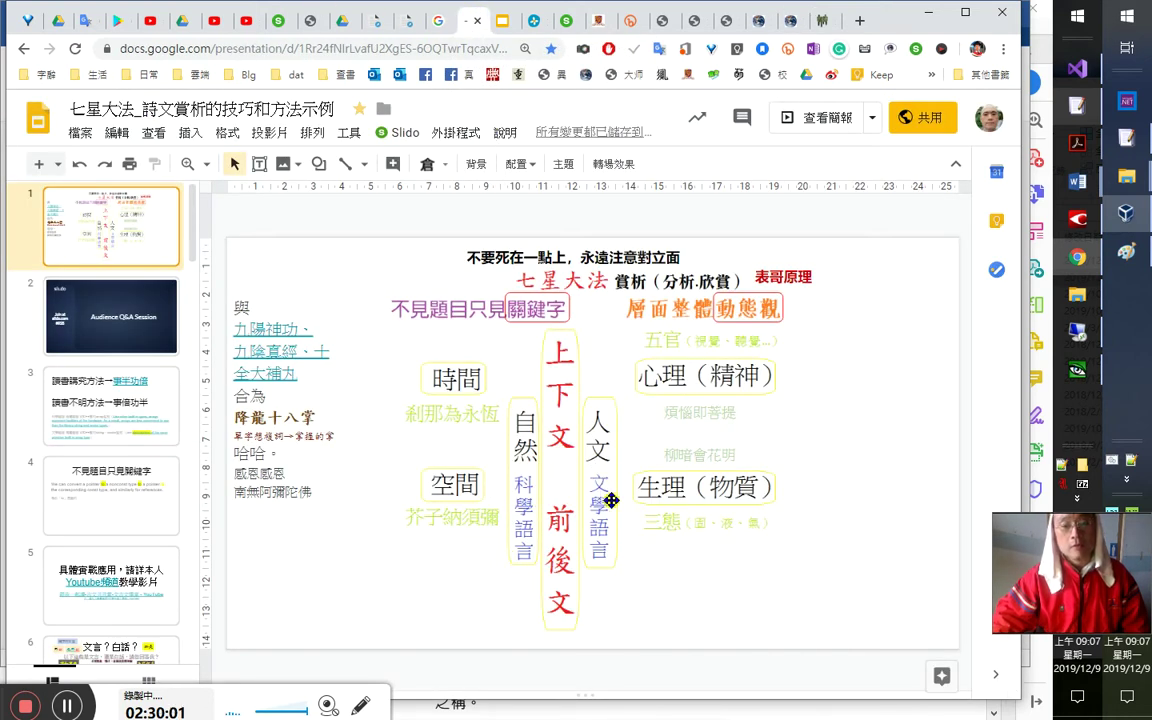
{"action": "left_click", "coordinate": [760, 20]}
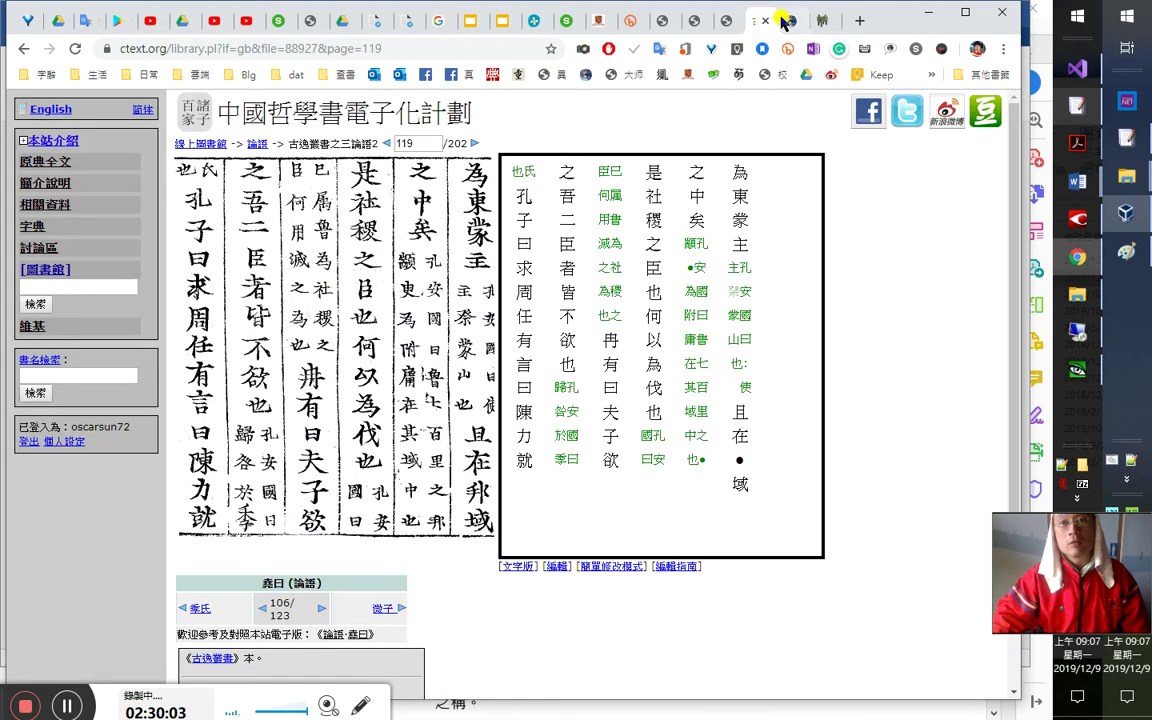
{"action": "left_click", "coordinate": [727, 24]}
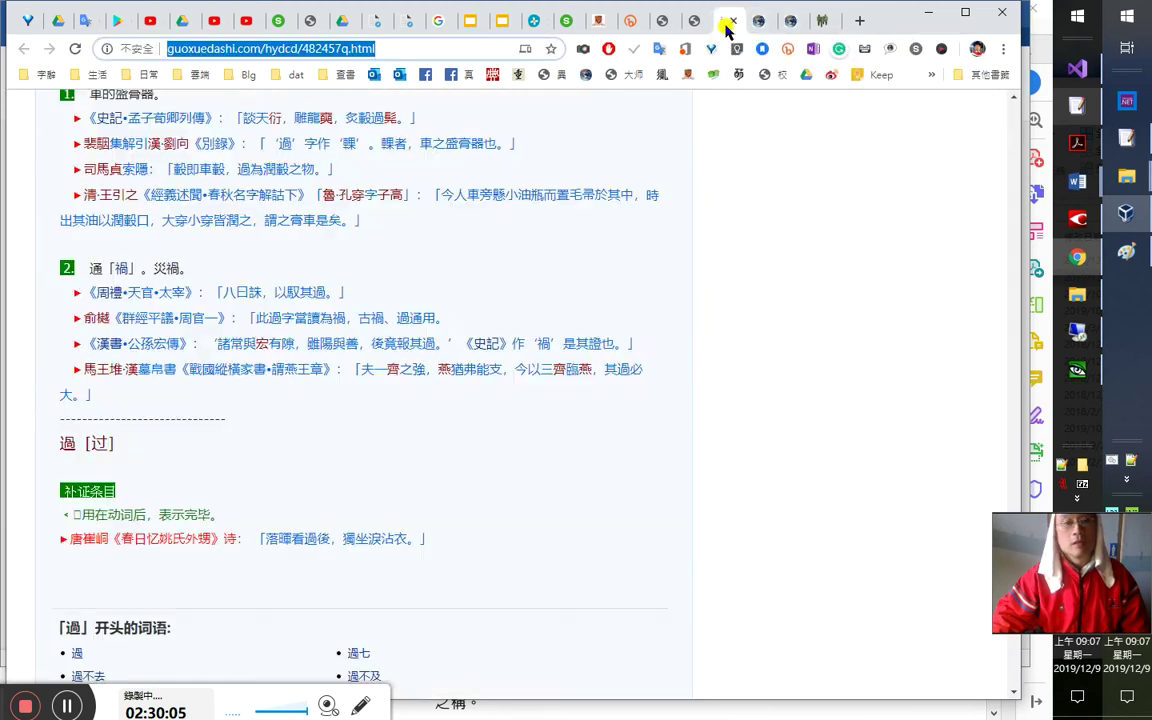
{"action": "left_click", "coordinate": [731, 20]}
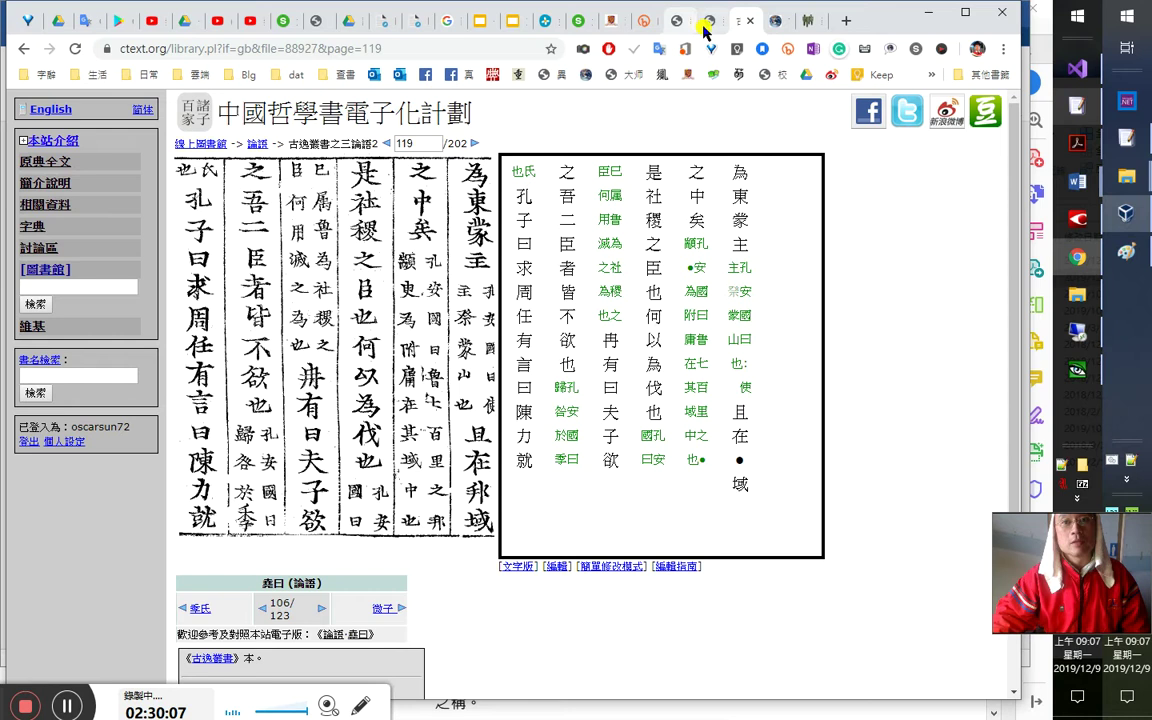
{"action": "left_click", "coordinate": [706, 30]}
{"action": "left_click", "coordinate": [714, 24]}
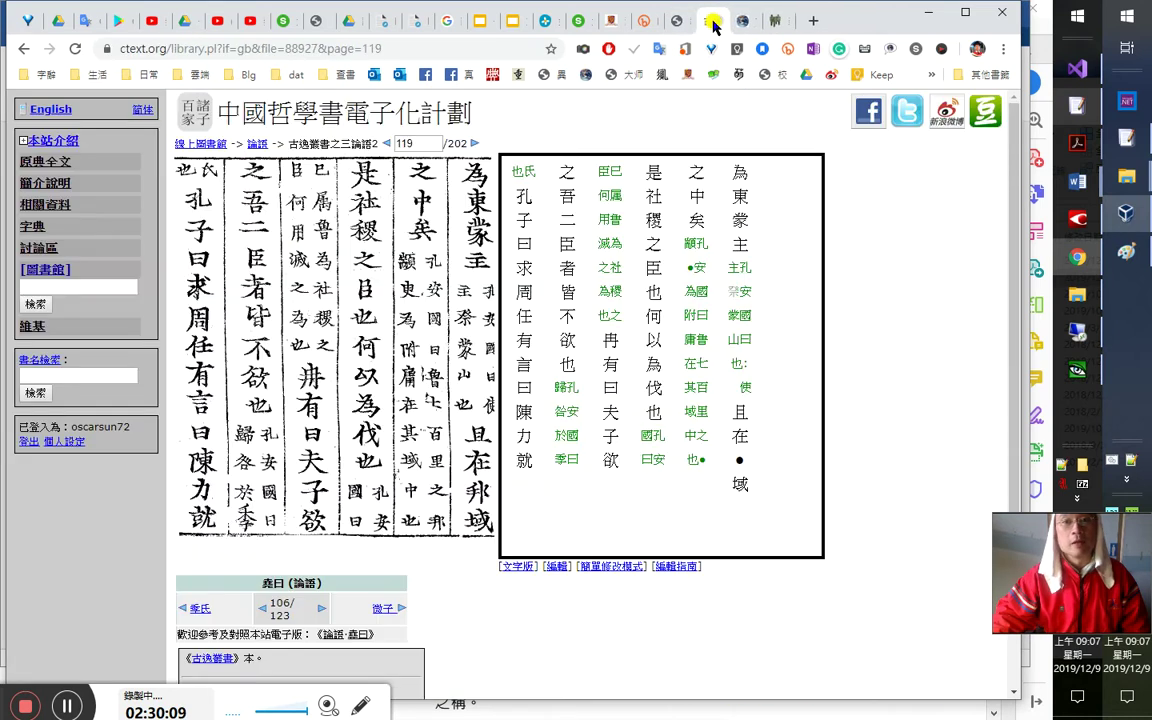
{"action": "left_click", "coordinate": [675, 22]}
{"action": "left_click", "coordinate": [683, 24]}
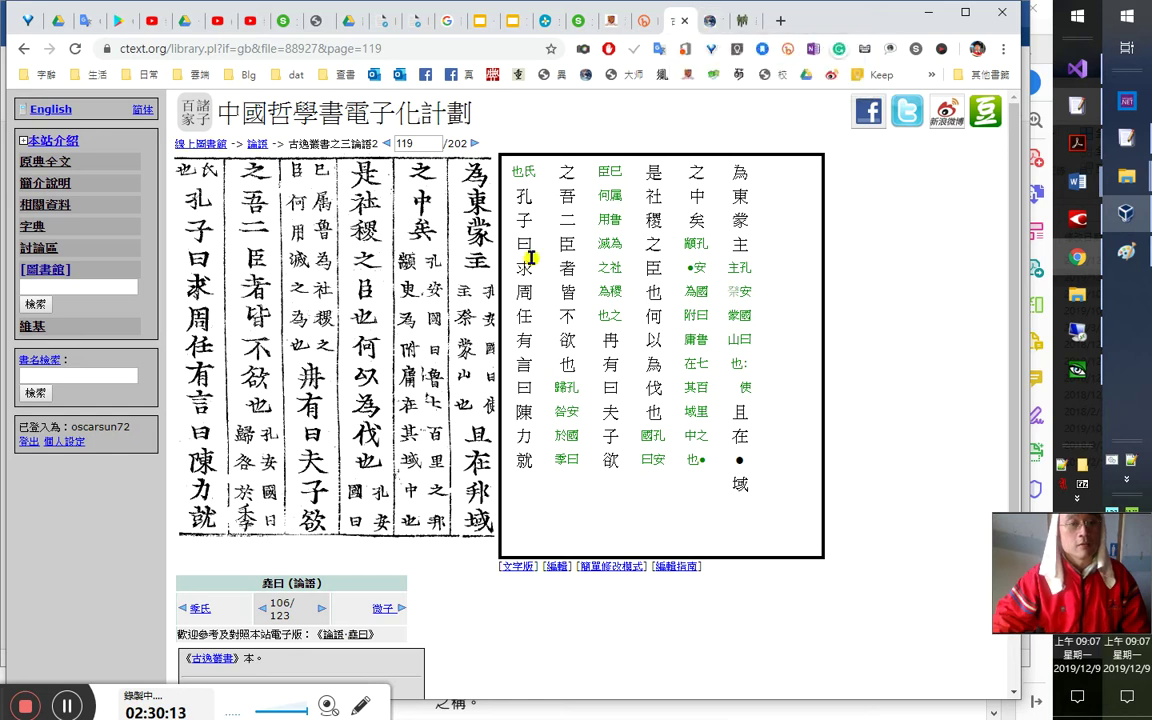
{"action": "left_click", "coordinate": [783, 22]}
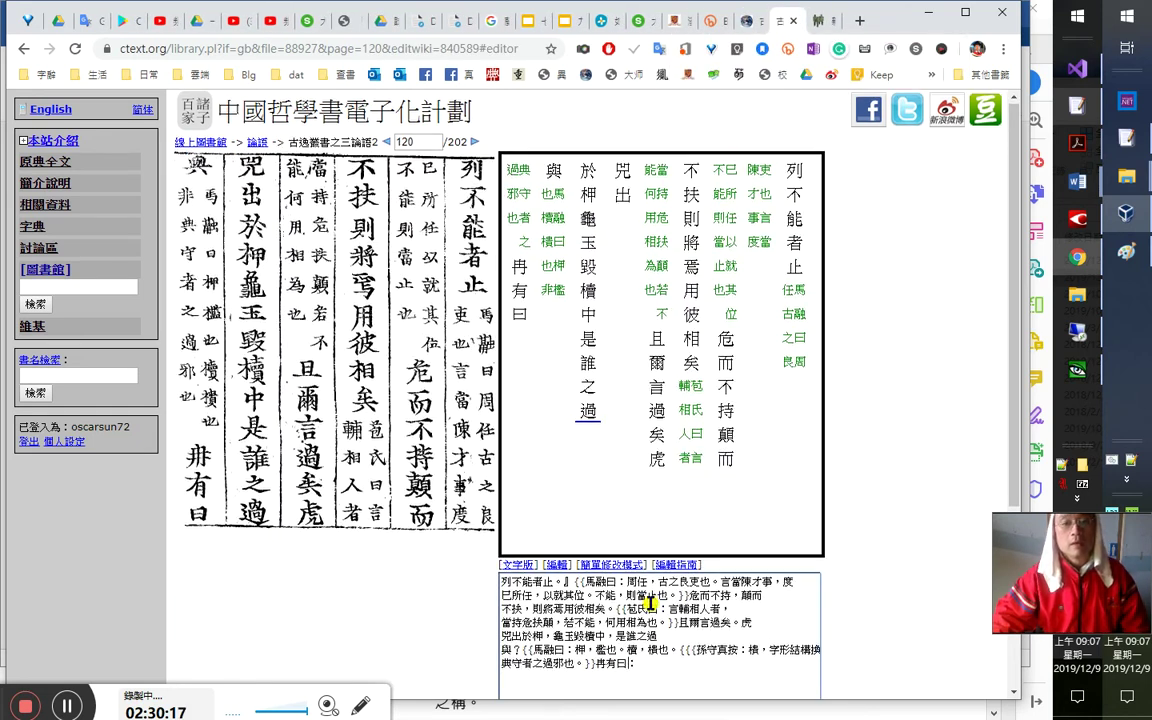
Save the punctuated transcription of page 120
{"action": "scroll", "coordinate": [583, 578], "scroll_direction": "down", "scroll_amount": 3}
{"action": "key", "text": "ctrl+a"}
{"action": "key", "text": "Tab"}
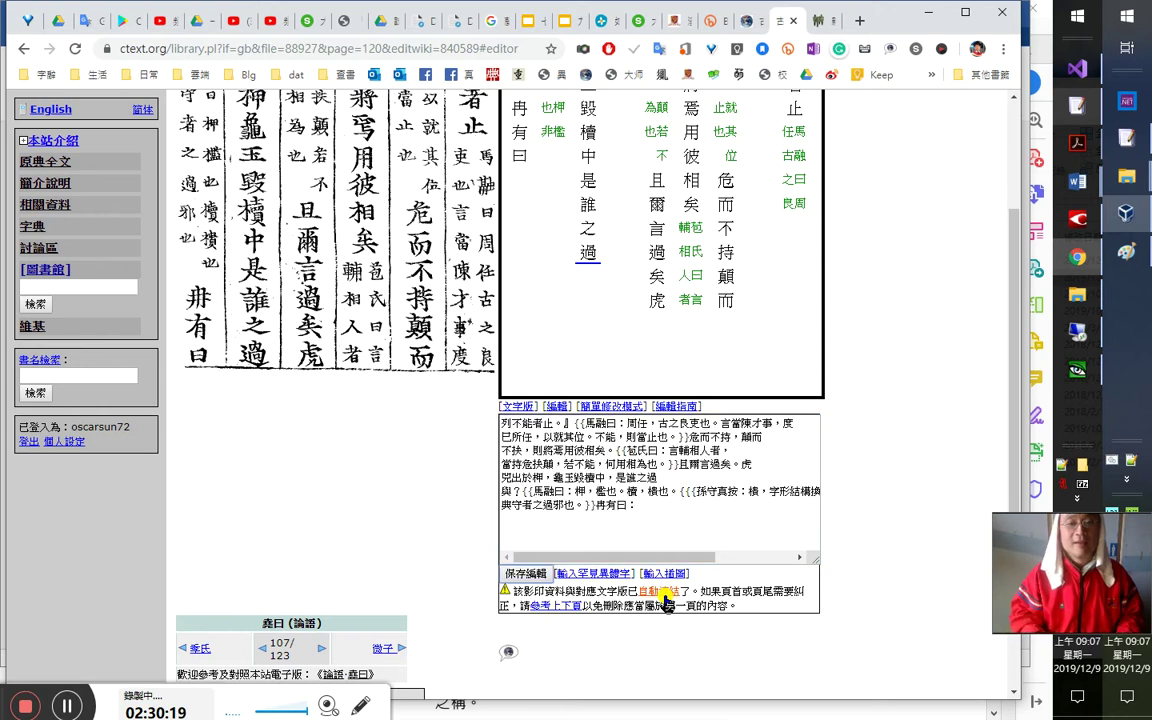
{"action": "key", "text": "Return"}
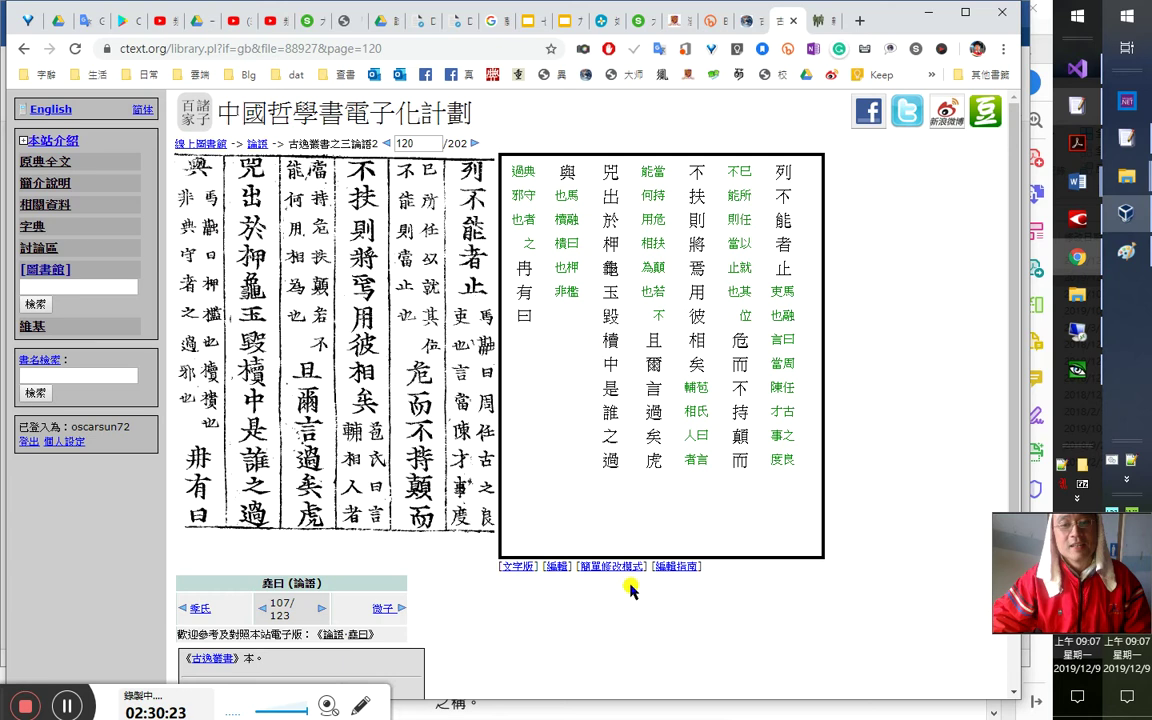
Reopen the page 120 transcription for editing and join the line ending in 非 with the line beginning 典守者
{"action": "left_click", "coordinate": [556, 566]}
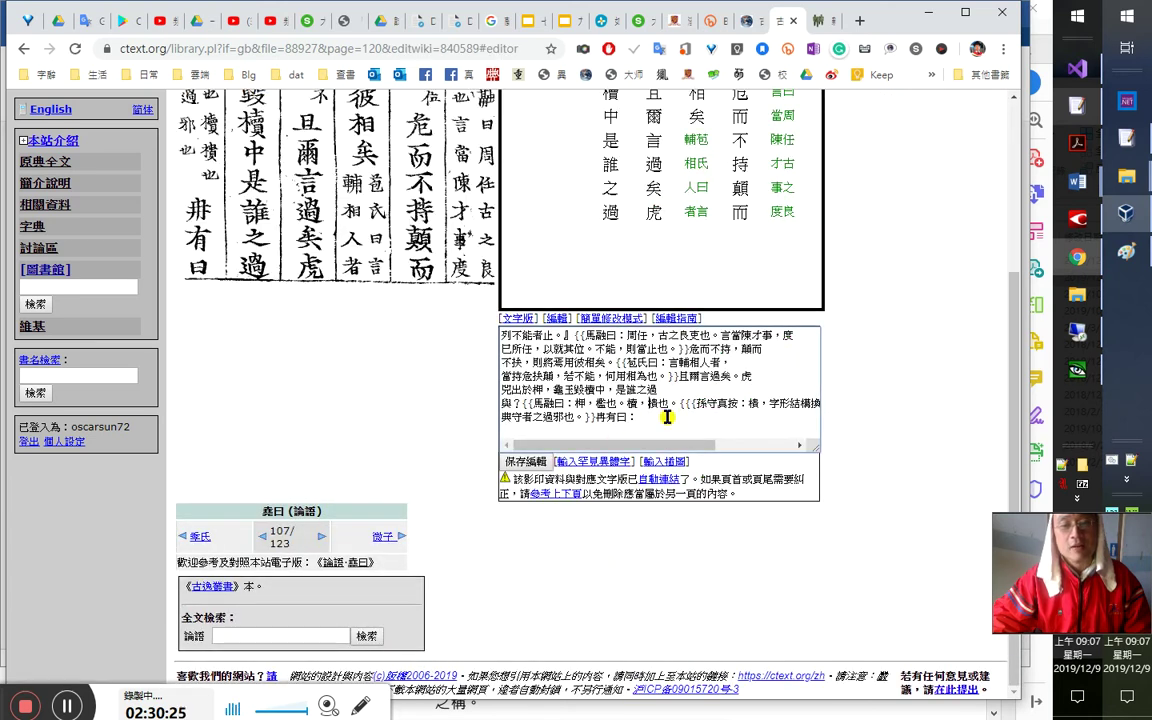
{"action": "scroll", "coordinate": [664, 428], "scroll_direction": "up", "scroll_amount": 3}
{"action": "scroll", "coordinate": [455, 590], "scroll_direction": "down", "scroll_amount": 1}
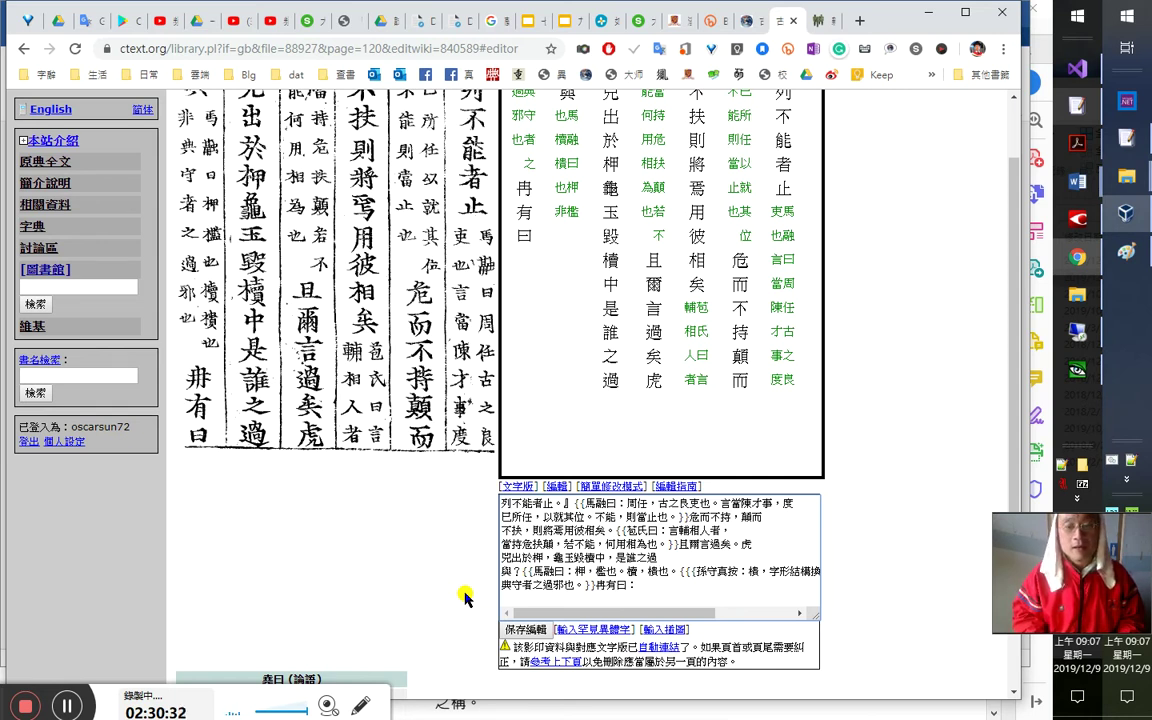
{"action": "scroll", "coordinate": [420, 560], "scroll_direction": "up", "scroll_amount": 1}
{"action": "scroll", "coordinate": [399, 556], "scroll_direction": "down", "scroll_amount": 2}
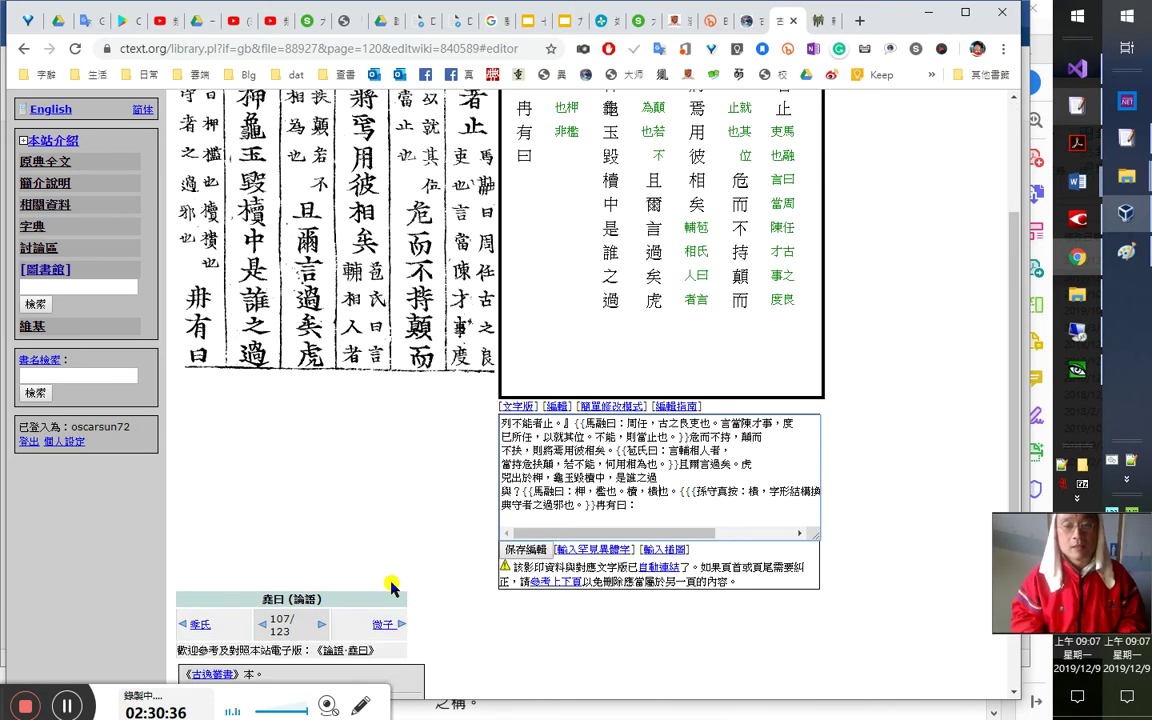
{"action": "key", "text": "End"}
{"action": "key", "text": "Delete"}
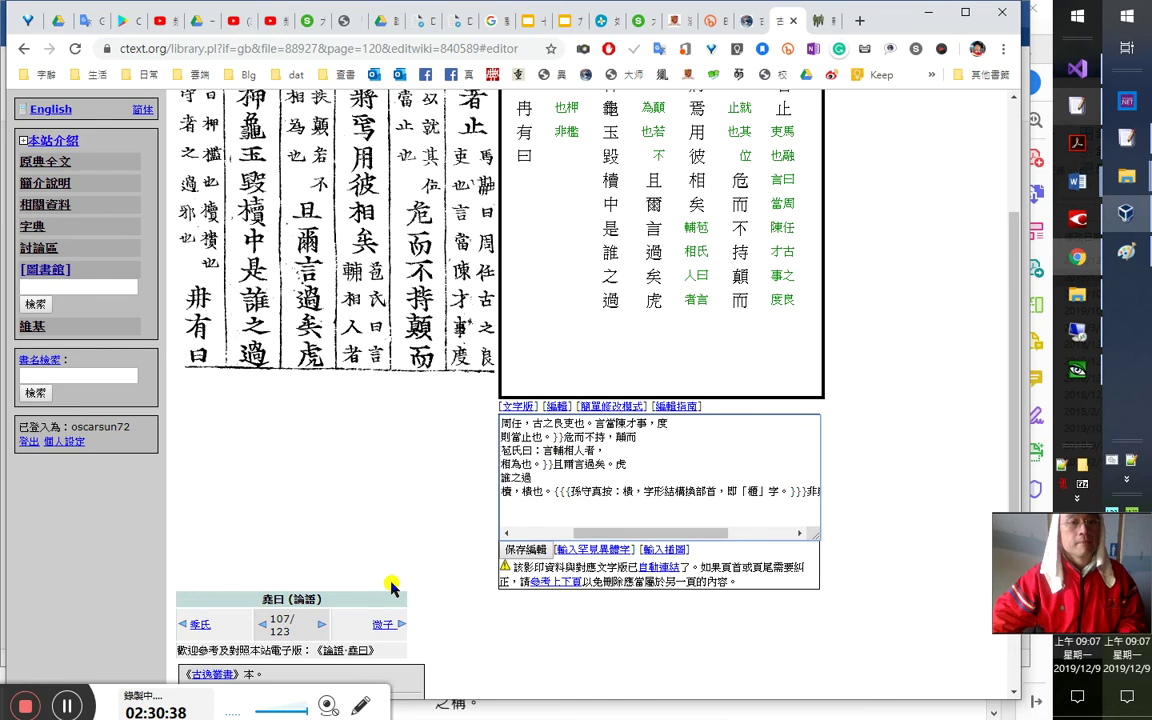
Save the page 120 edit and go on to page 121 of the book
{"action": "scroll", "coordinate": [411, 430], "scroll_direction": "up", "scroll_amount": 2}
{"action": "scroll", "coordinate": [410, 475], "scroll_direction": "down", "scroll_amount": 1}
{"action": "scroll", "coordinate": [411, 476], "scroll_direction": "down", "scroll_amount": 2}
{"action": "left_click", "coordinate": [527, 473]}
{"action": "scroll", "coordinate": [416, 182], "scroll_direction": "up", "scroll_amount": 3}
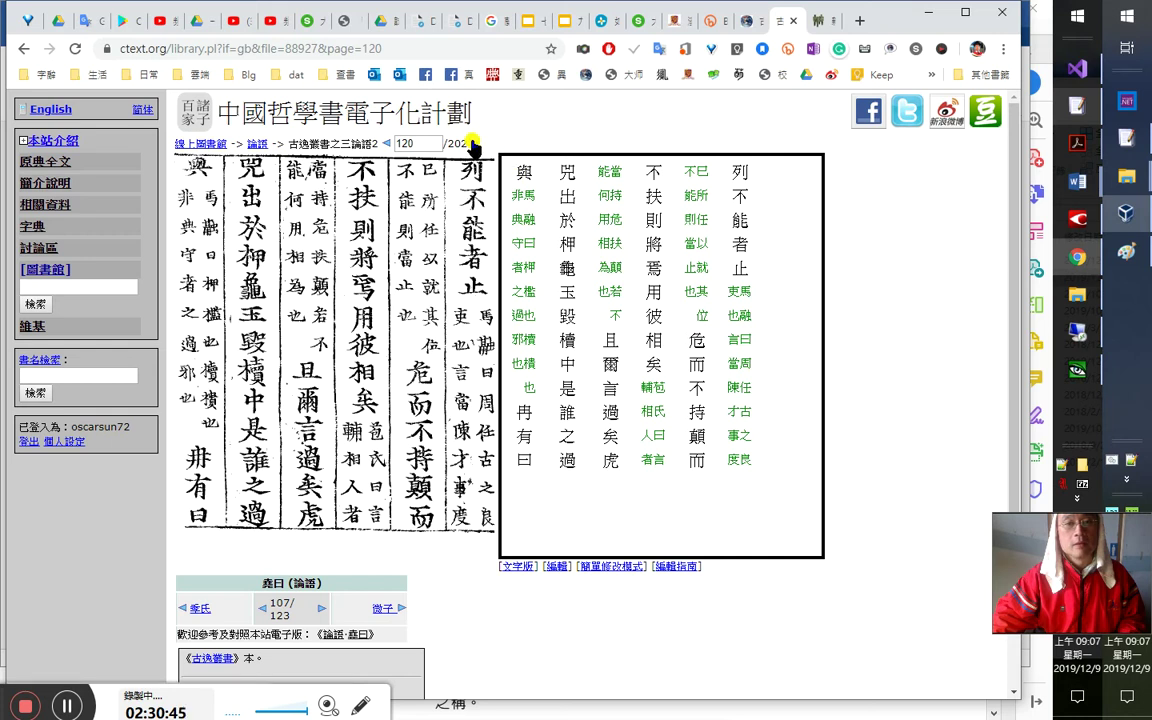
{"action": "left_click", "coordinate": [474, 145]}
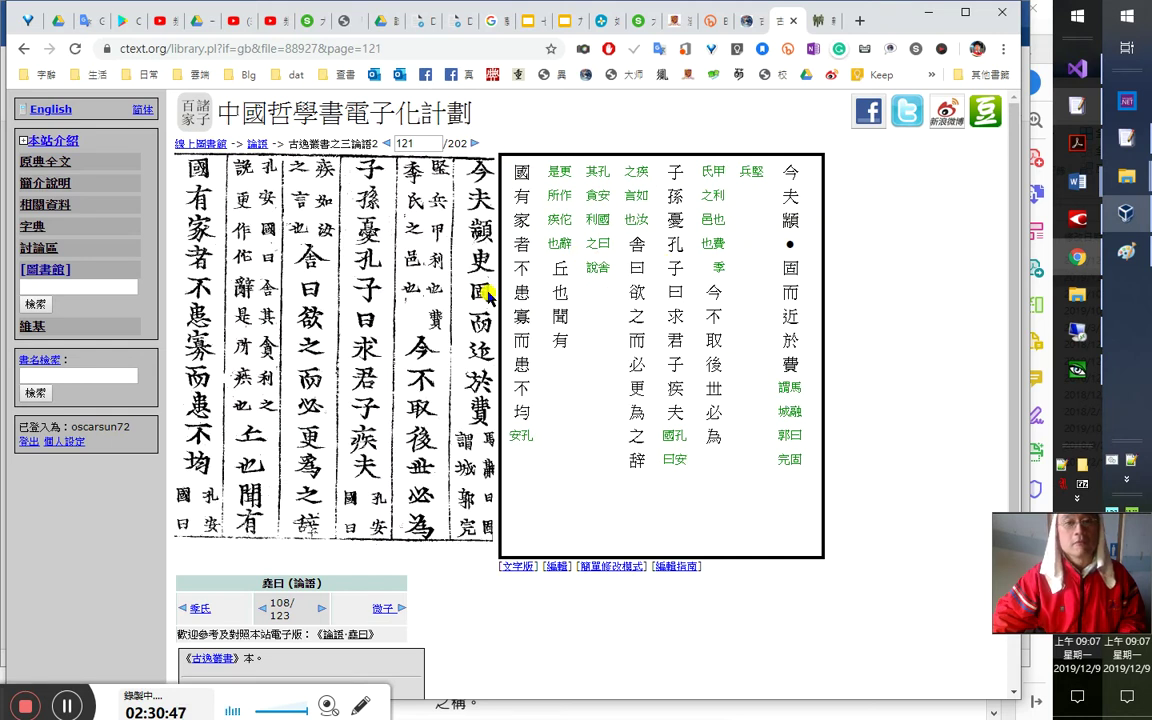
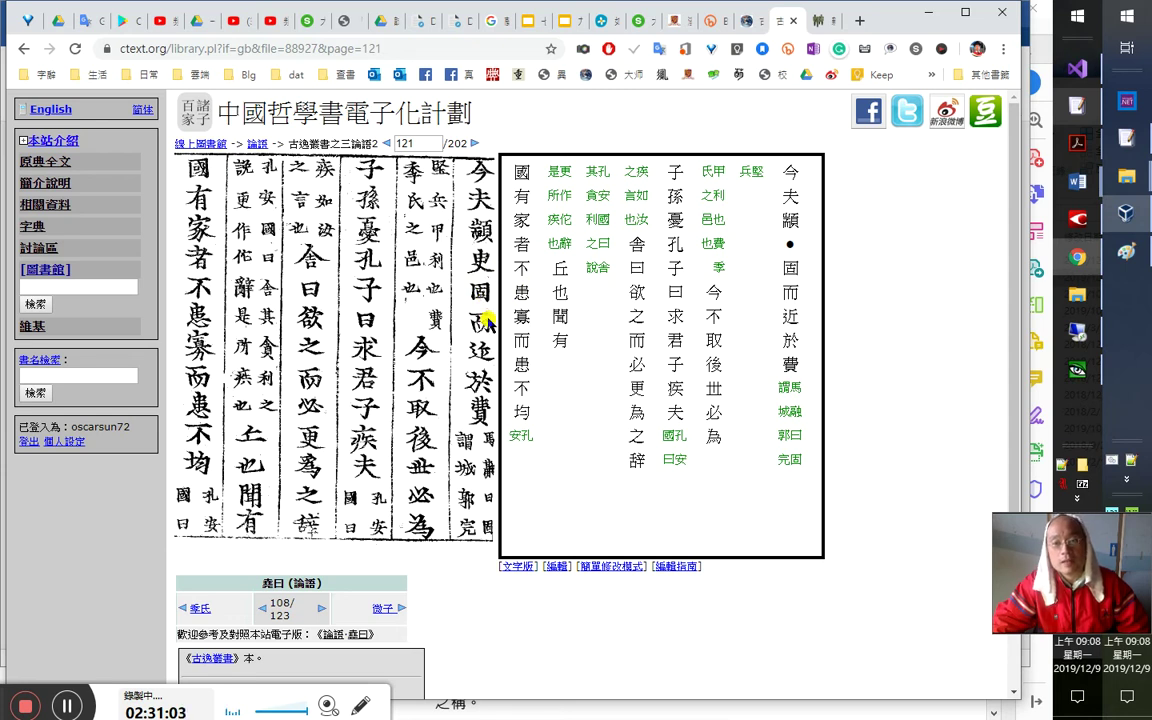
Show the 七星大法 and 九陽神功 presentations in Google Slides, and return to page 121 on ctext
{"action": "left_click", "coordinate": [525, 25]}
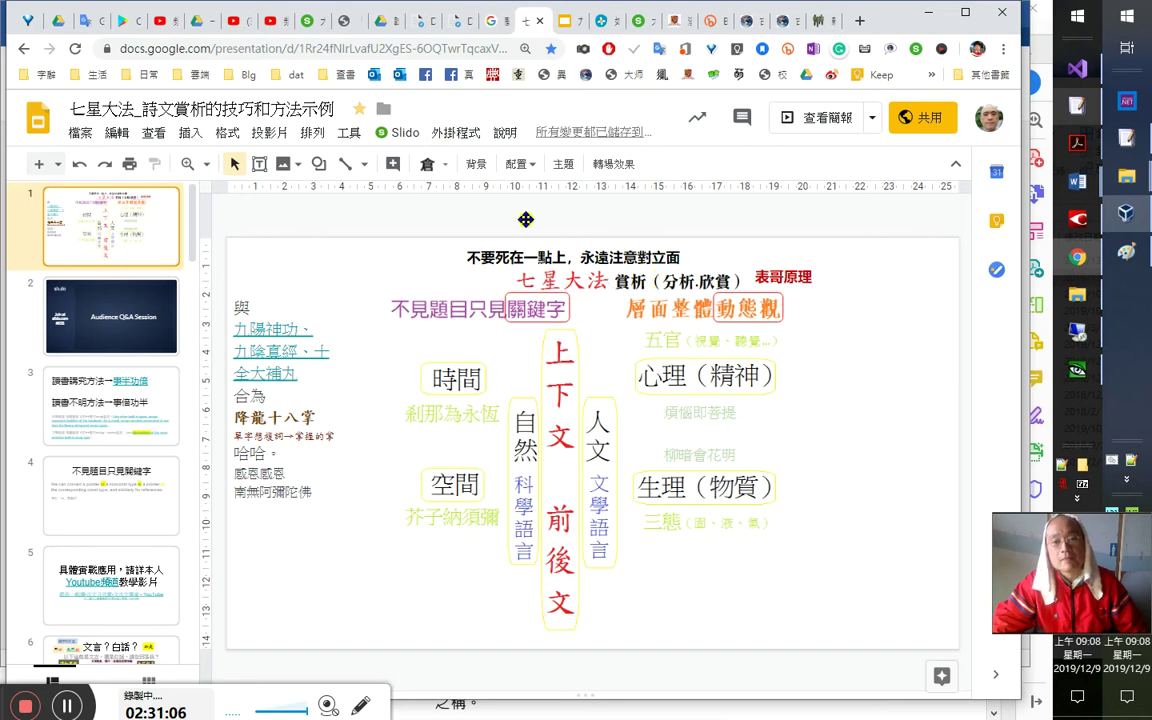
{"action": "left_click", "coordinate": [562, 20]}
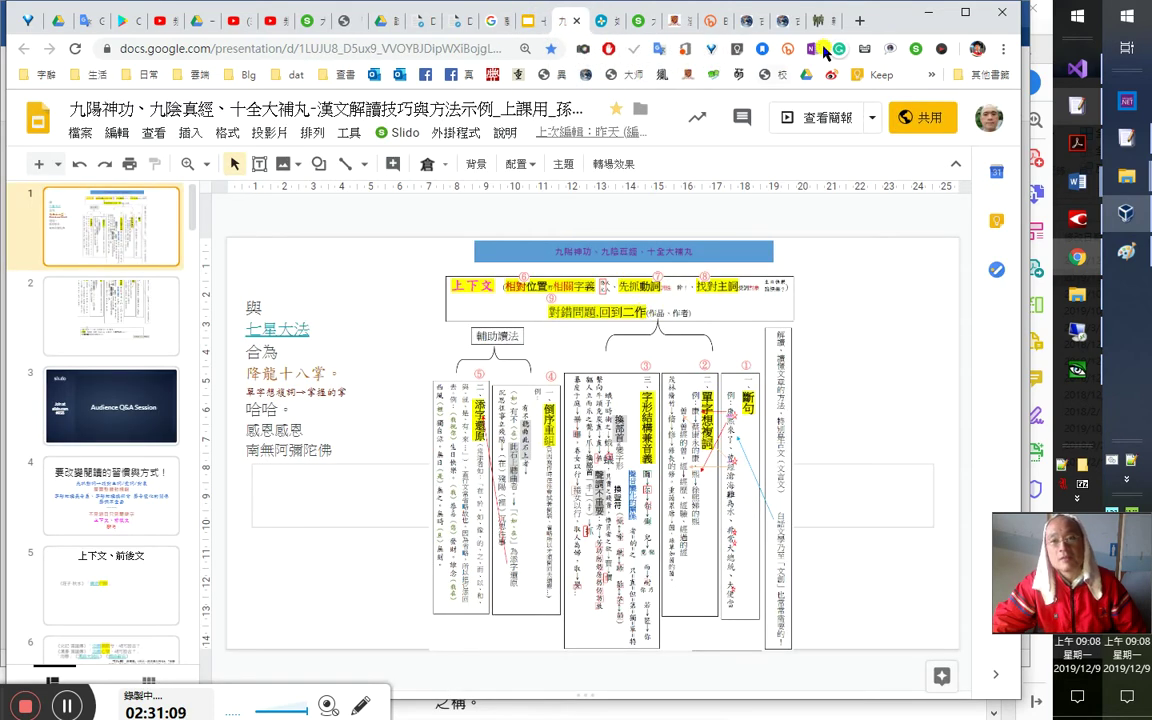
{"action": "left_click", "coordinate": [700, 20]}
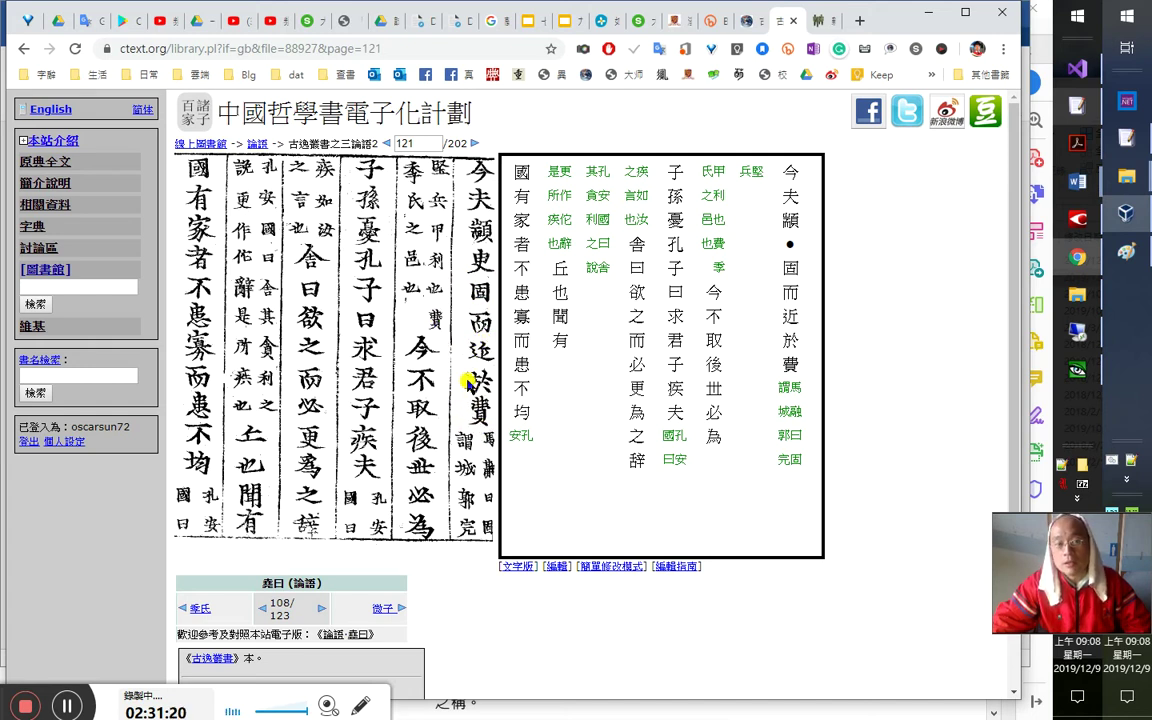
Revisit both reading-method presentations, open the second 九陽神功 slide, and close the 漢籍電子文獻資料庫 page to get back to page 121
{"action": "left_click", "coordinate": [530, 28]}
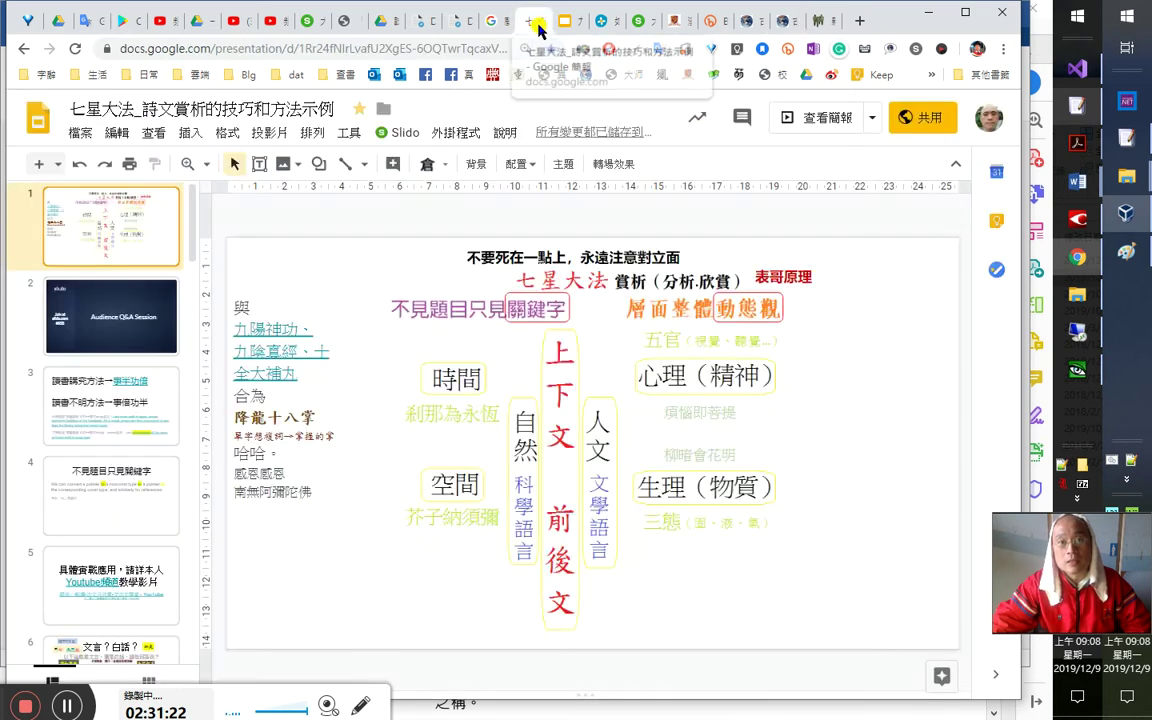
{"action": "left_click", "coordinate": [570, 22]}
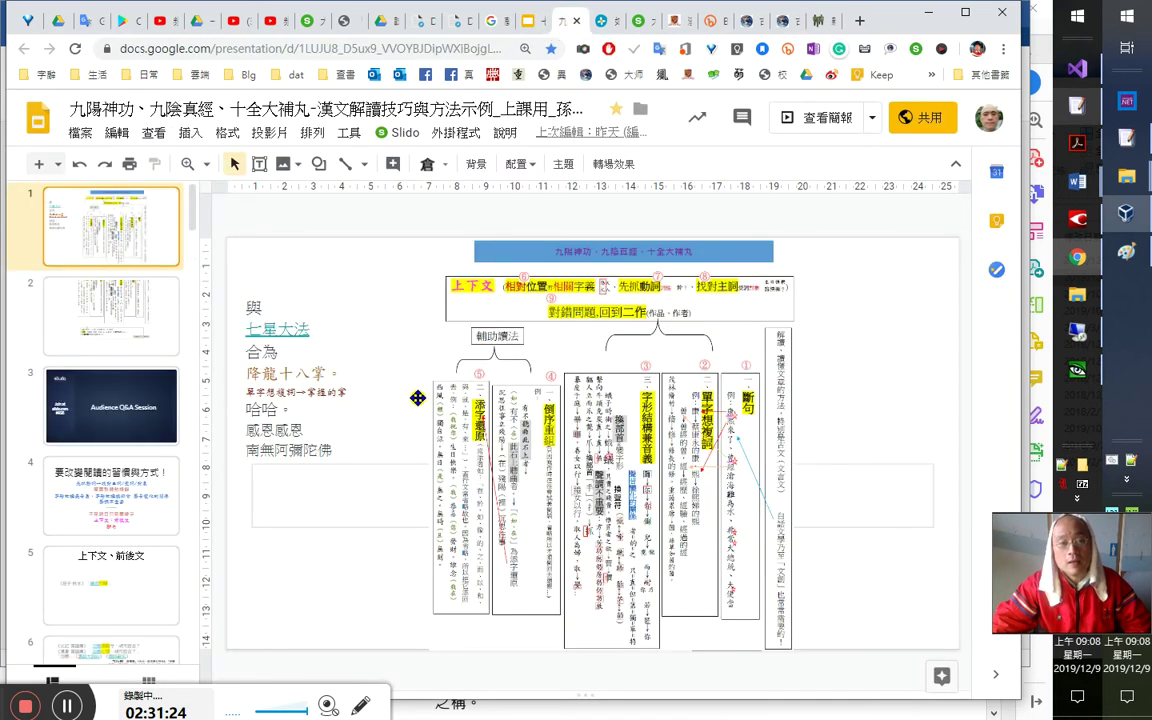
{"action": "left_click", "coordinate": [118, 286]}
{"action": "left_click", "coordinate": [818, 28]}
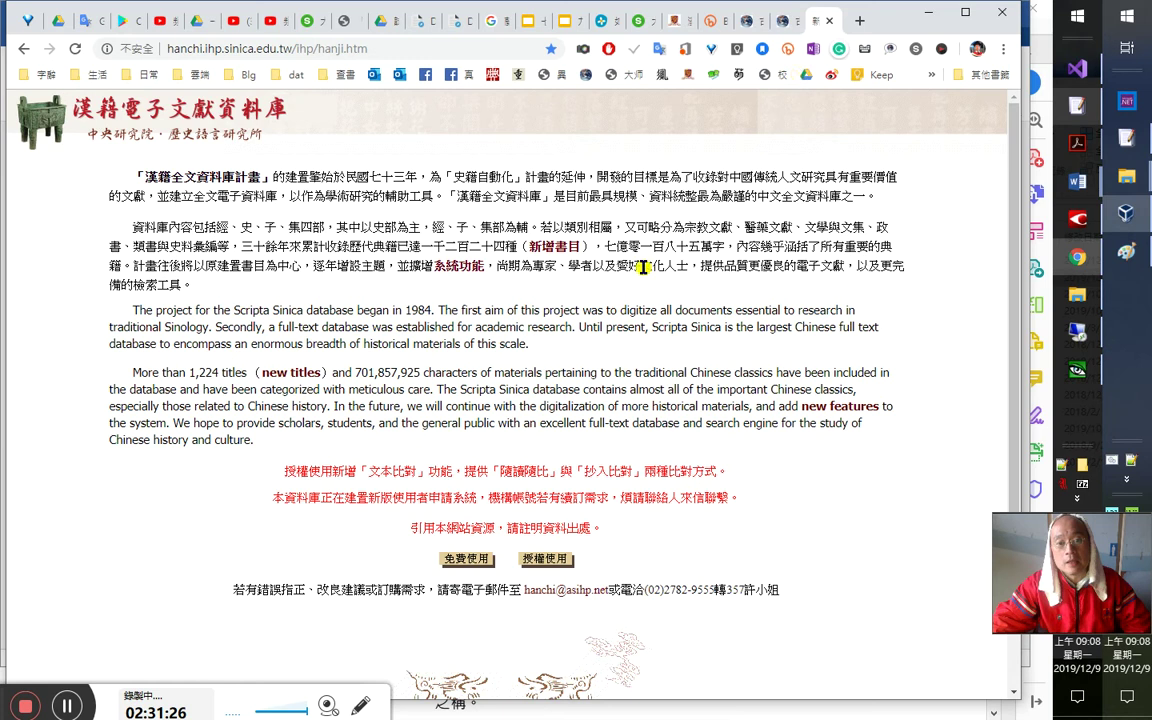
{"action": "left_click", "coordinate": [830, 21]}
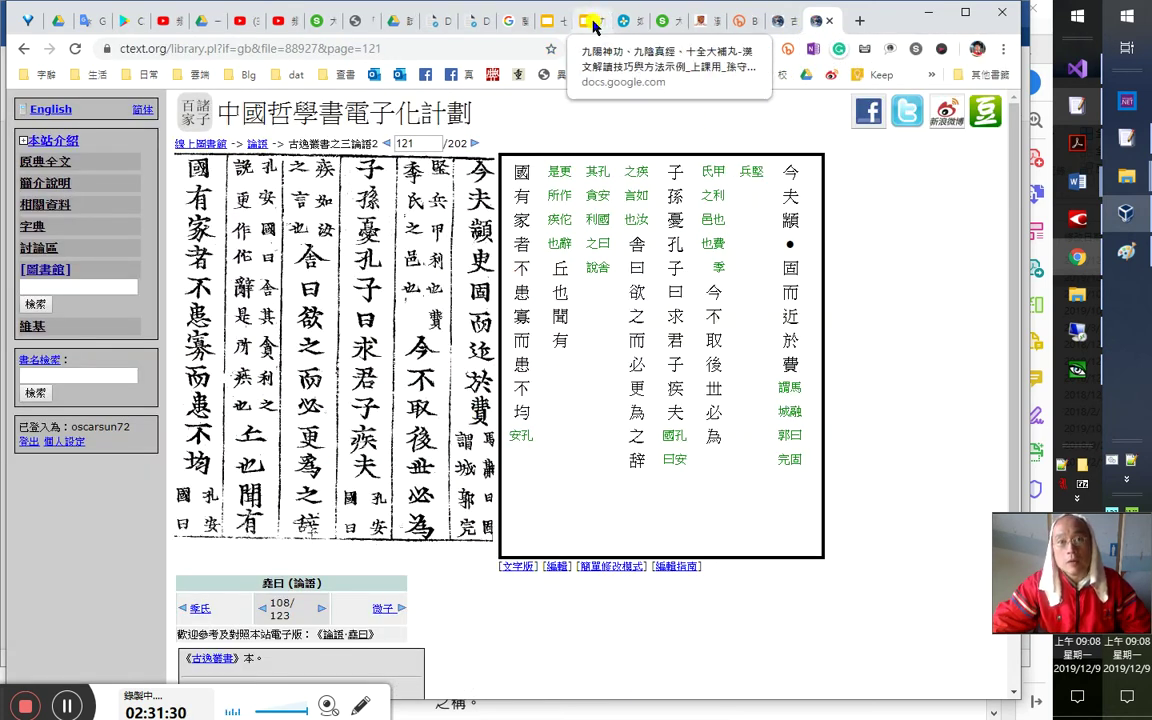
Show the first and second slides of the 九陽神功 presentation in Google Slides, and return to page 121 on ctext
{"action": "left_click", "coordinate": [586, 20]}
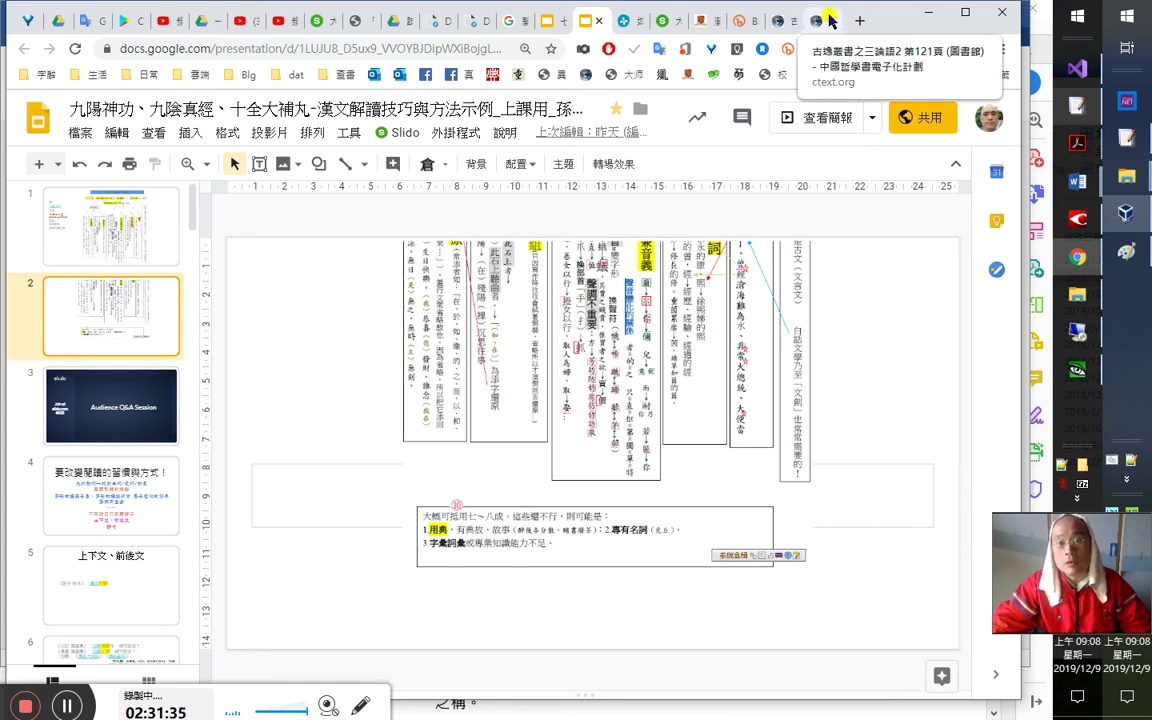
{"action": "left_click", "coordinate": [133, 186]}
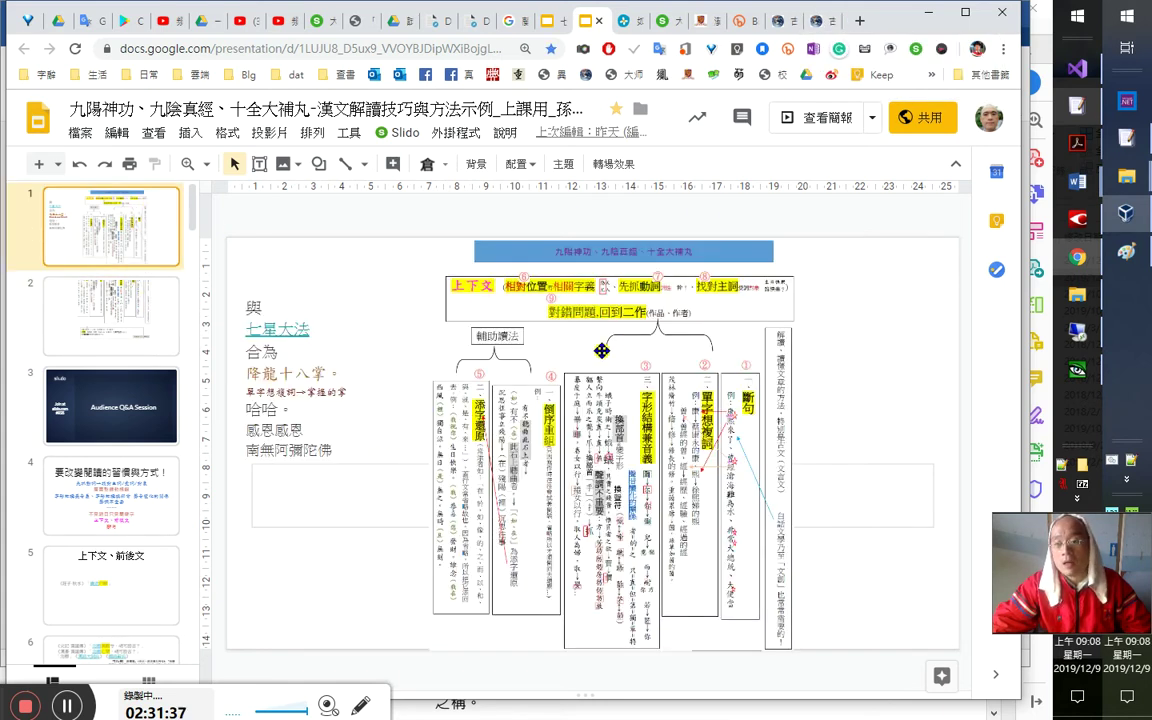
{"action": "left_click", "coordinate": [80, 280]}
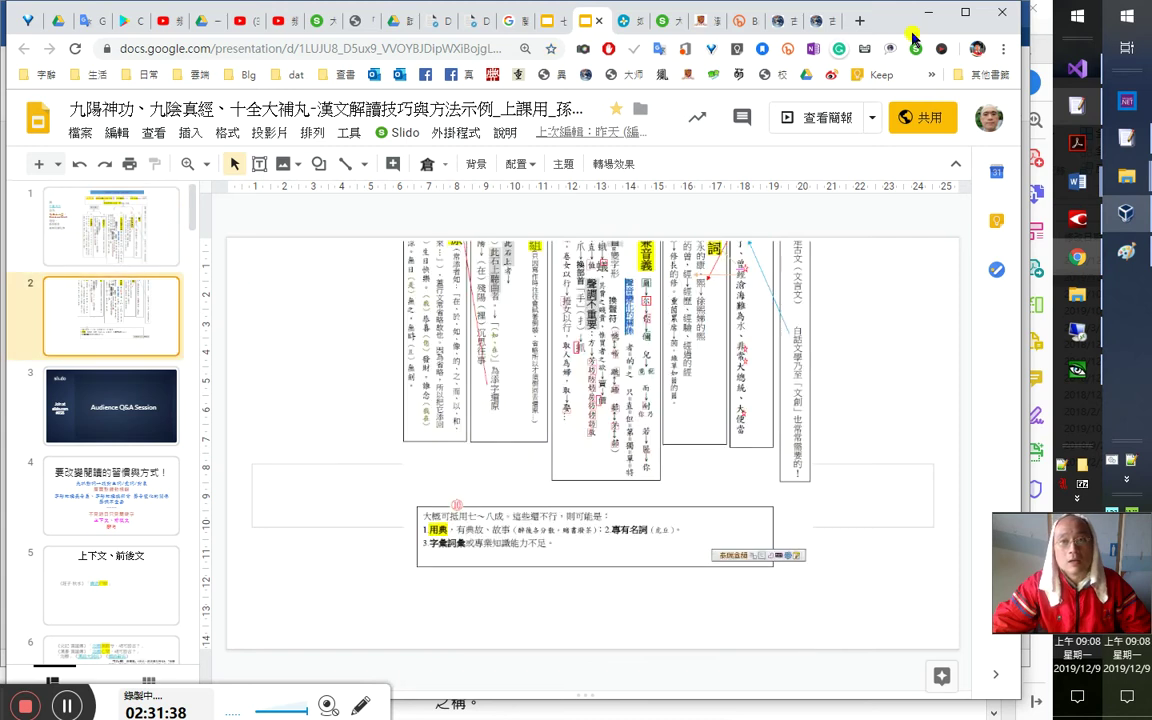
{"action": "left_click", "coordinate": [826, 21]}
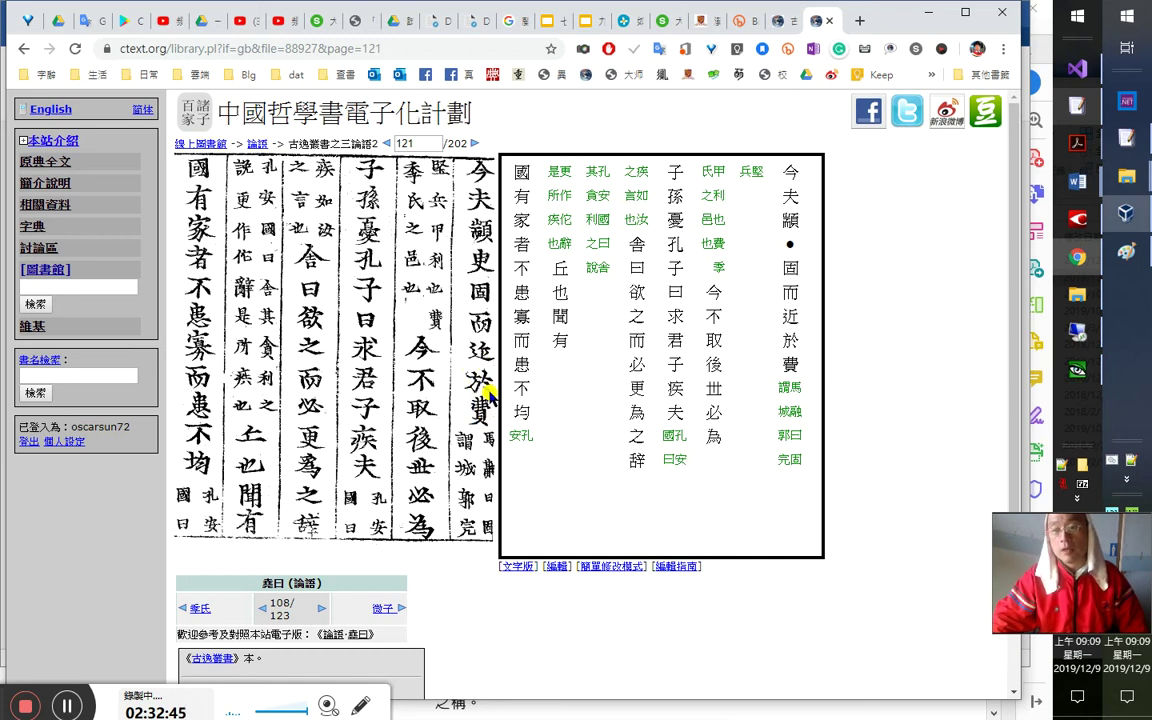
Open the page 121 transcription for editing and punctuate the start of the commentary as 馬融曰：「固」謂城郭完堅，兵
{"action": "left_click", "coordinate": [557, 566]}
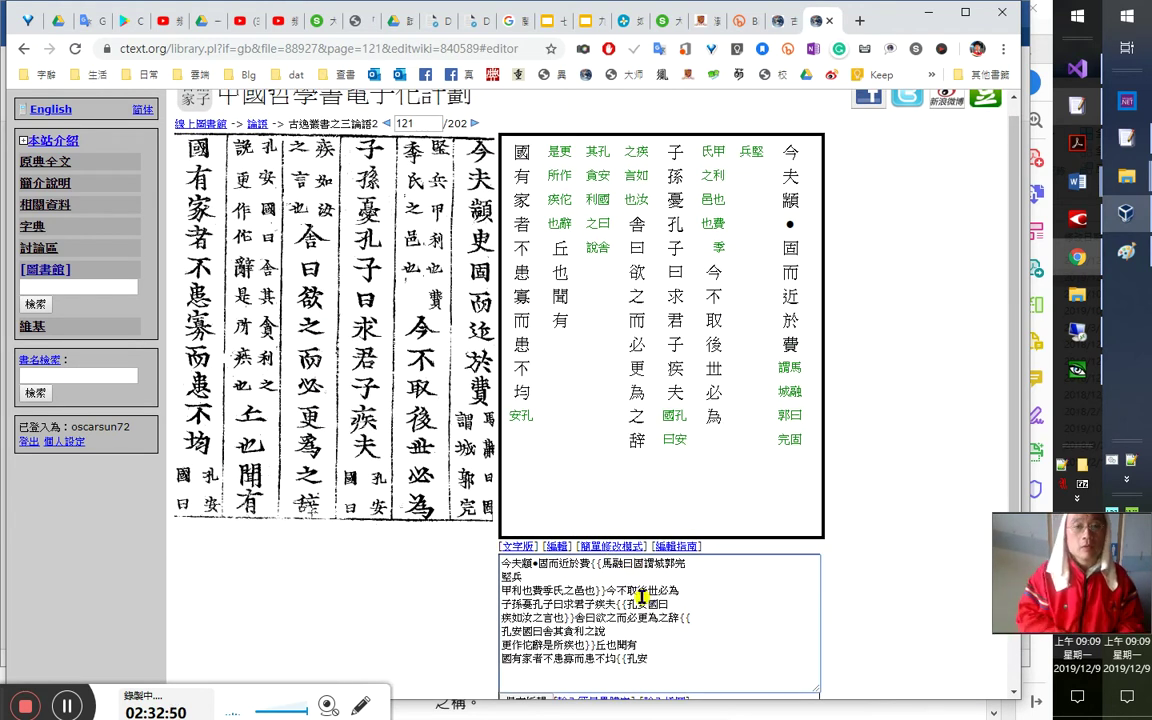
{"action": "type", "text": "："}
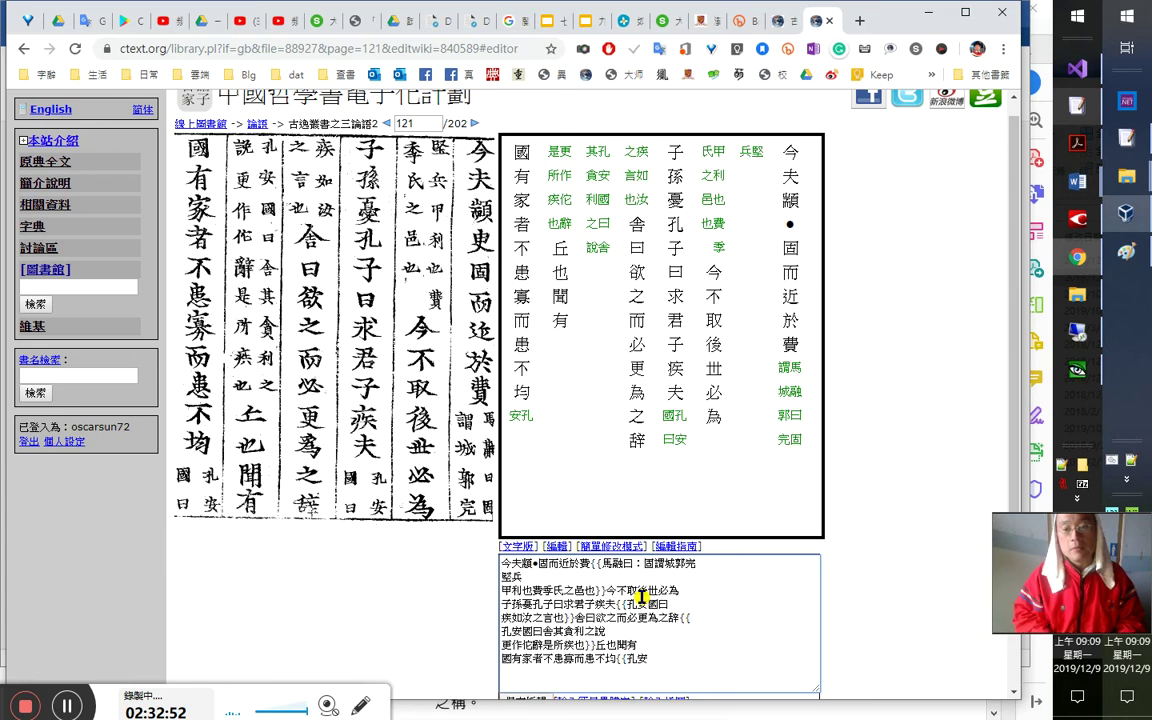
{"action": "type", "text": "」"}
{"action": "key", "text": "Right"}
{"action": "type", "text": "「"}
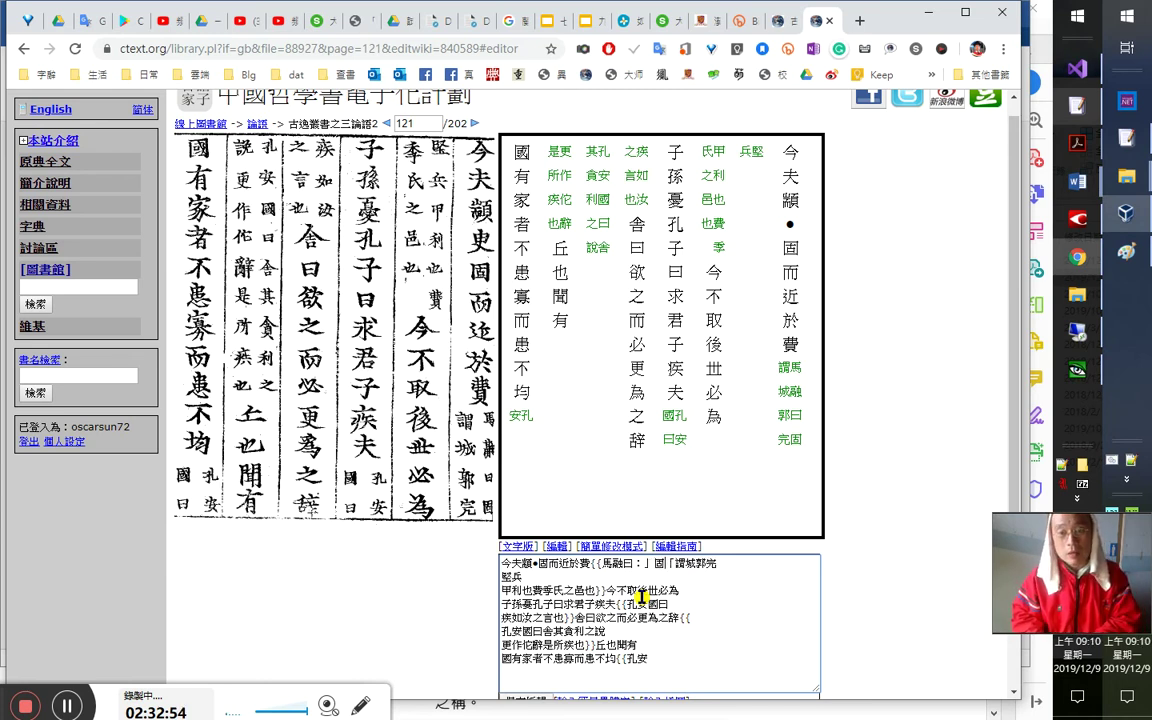
{"action": "key", "text": "Delete"}
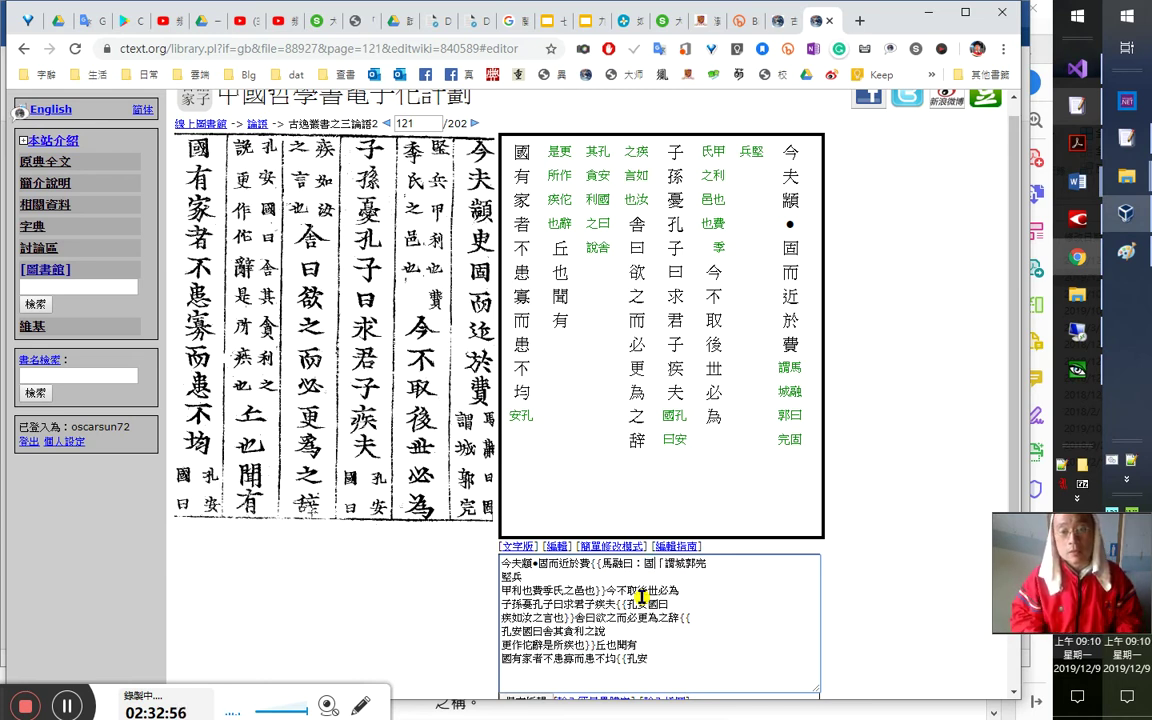
{"action": "type", "text": "「"}
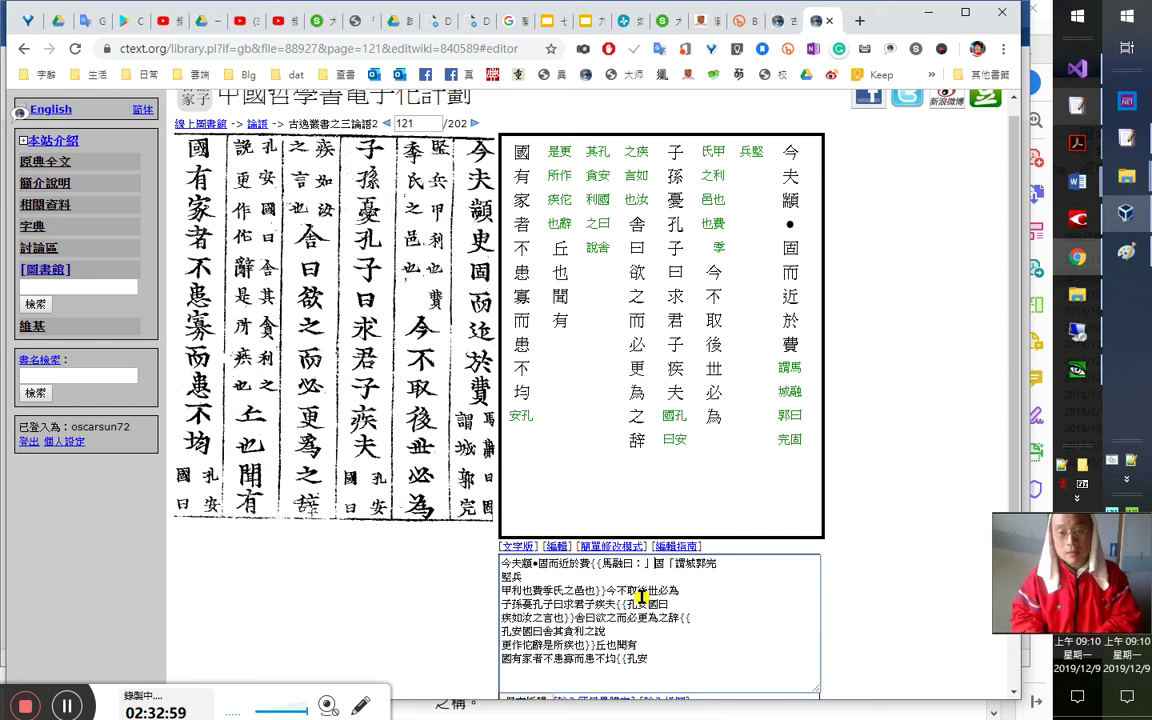
{"action": "type", "text": "」"}
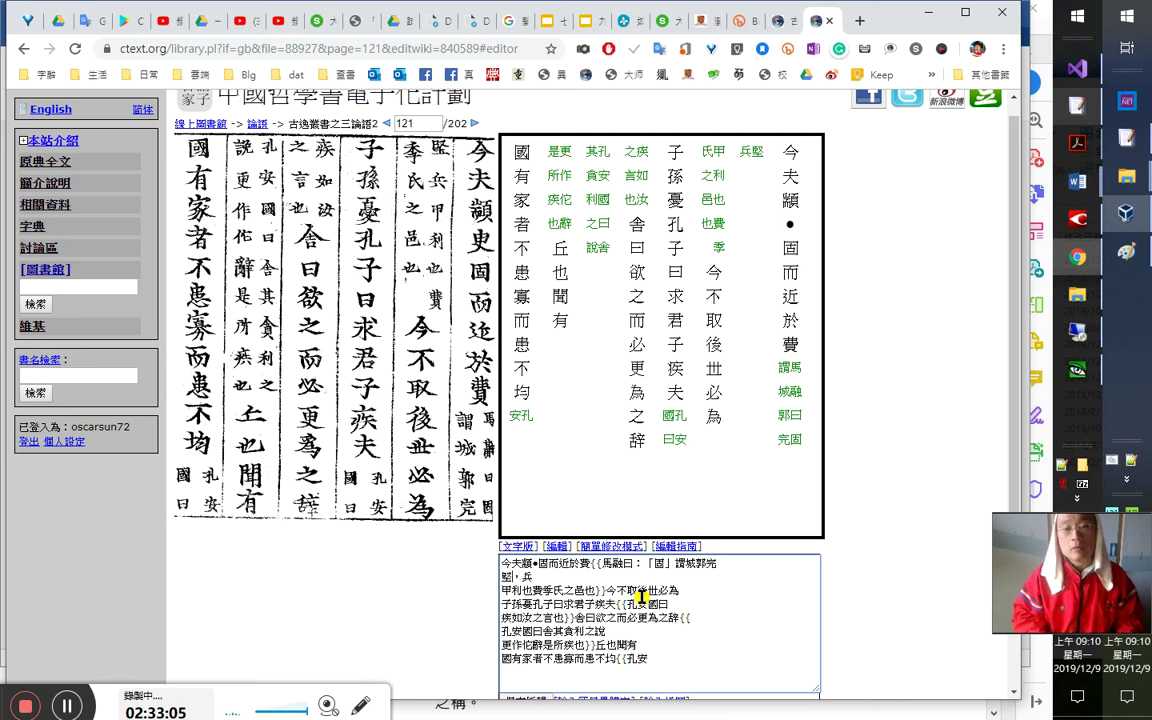
{"action": "type", "text": "固"}
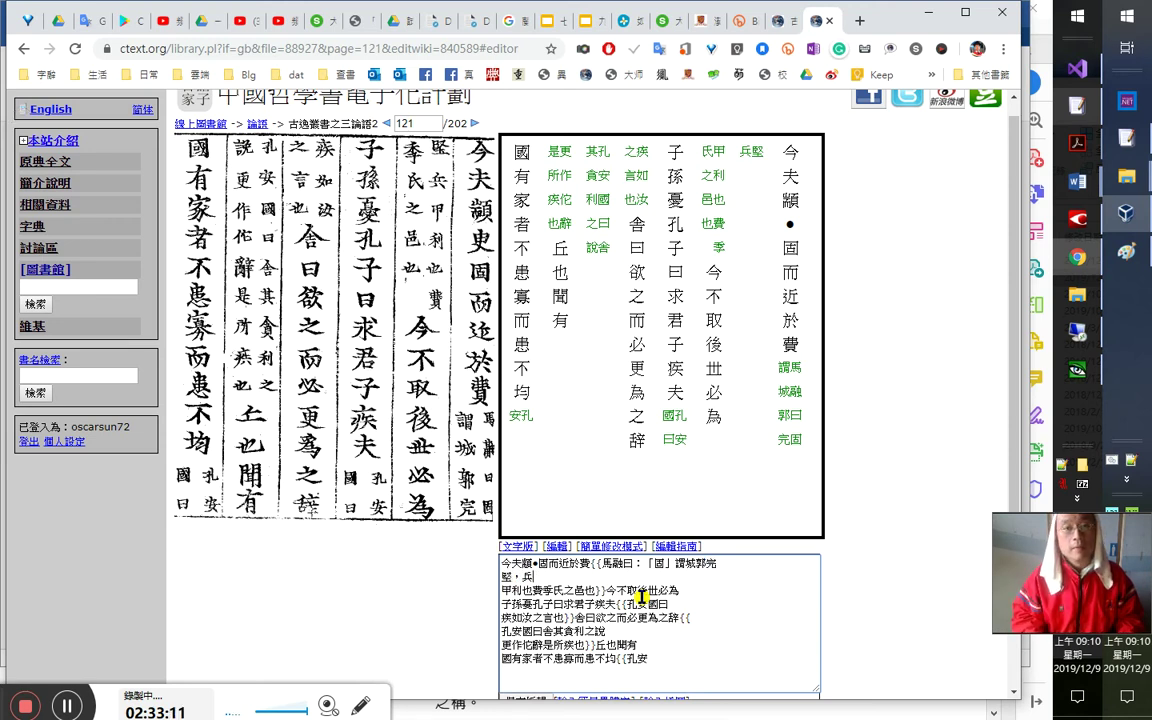
Highlight the phrase 城郭完堅 in the 馬融 commentary
{"action": "key", "text": "shift+Left"}
{"action": "key", "text": "shift+Left"}
{"action": "key", "text": "shift+Left"}
{"action": "key", "text": "shift+Left"}
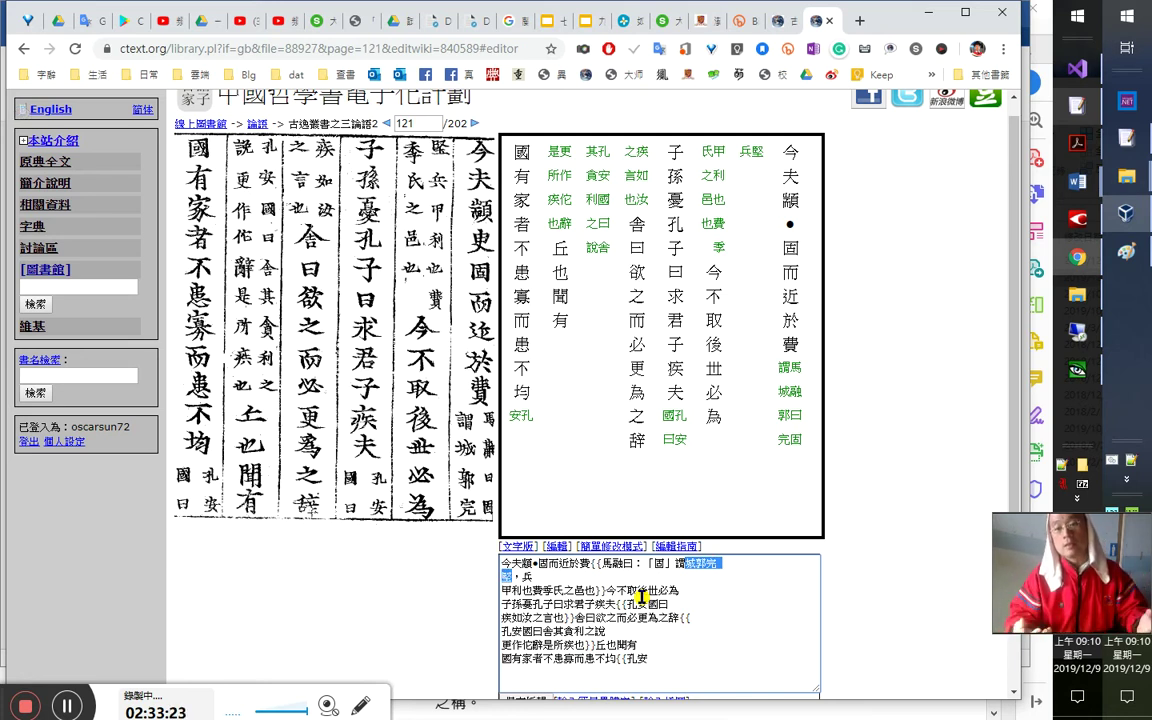
Join the line ending in 兵 with the line beginning 甲利也, and add a full stop after 利也
{"action": "key", "text": "End"}
{"action": "key", "text": "Delete"}
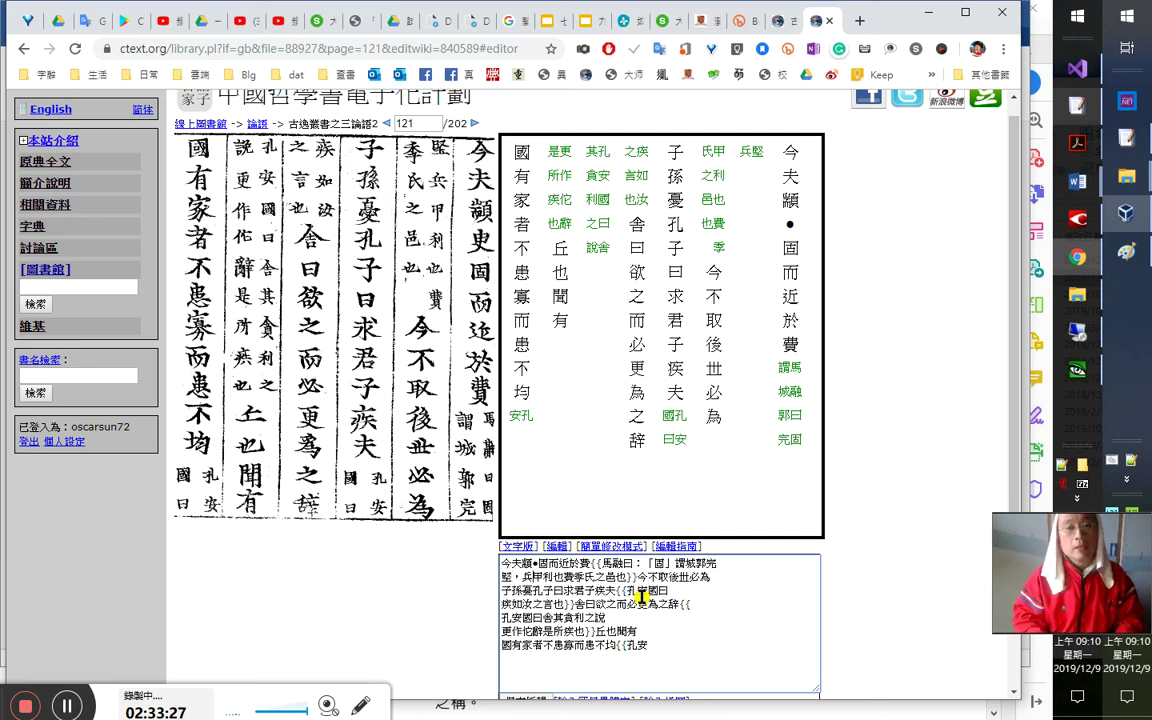
{"action": "type", "text": "。"}
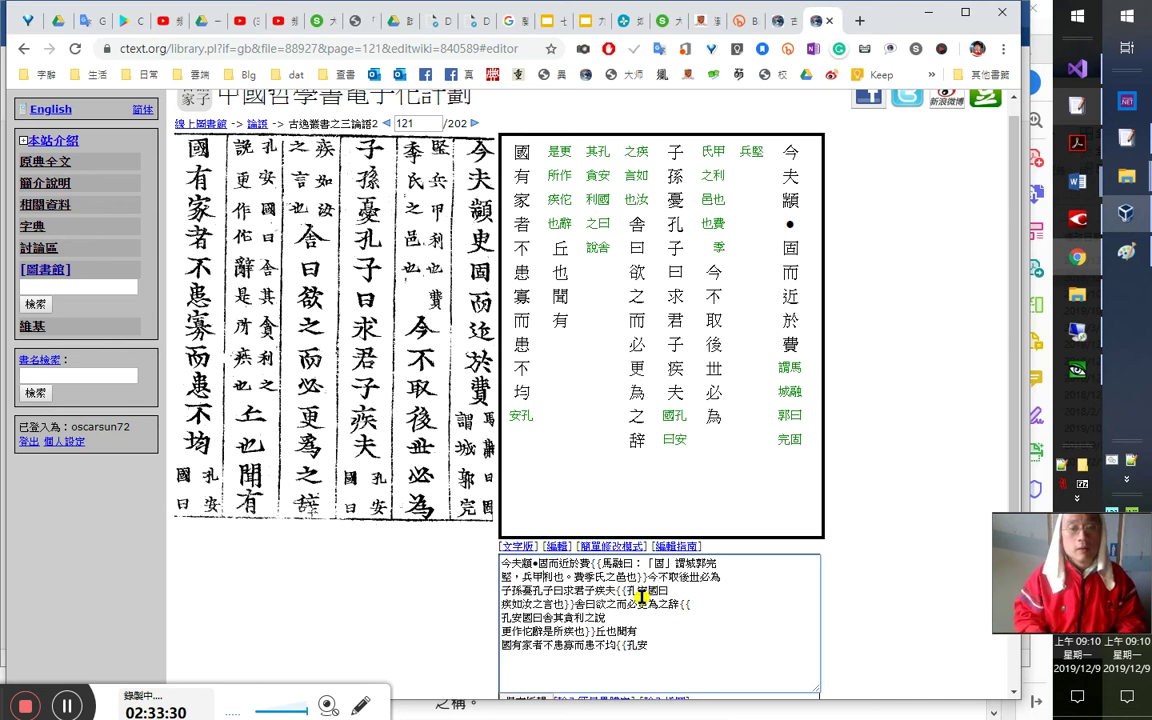
Highlight 利 in the commentary phrase 兵甲利也, and add a comma after 費 before 季氏之邑也
{"action": "key", "text": "shift+Left"}
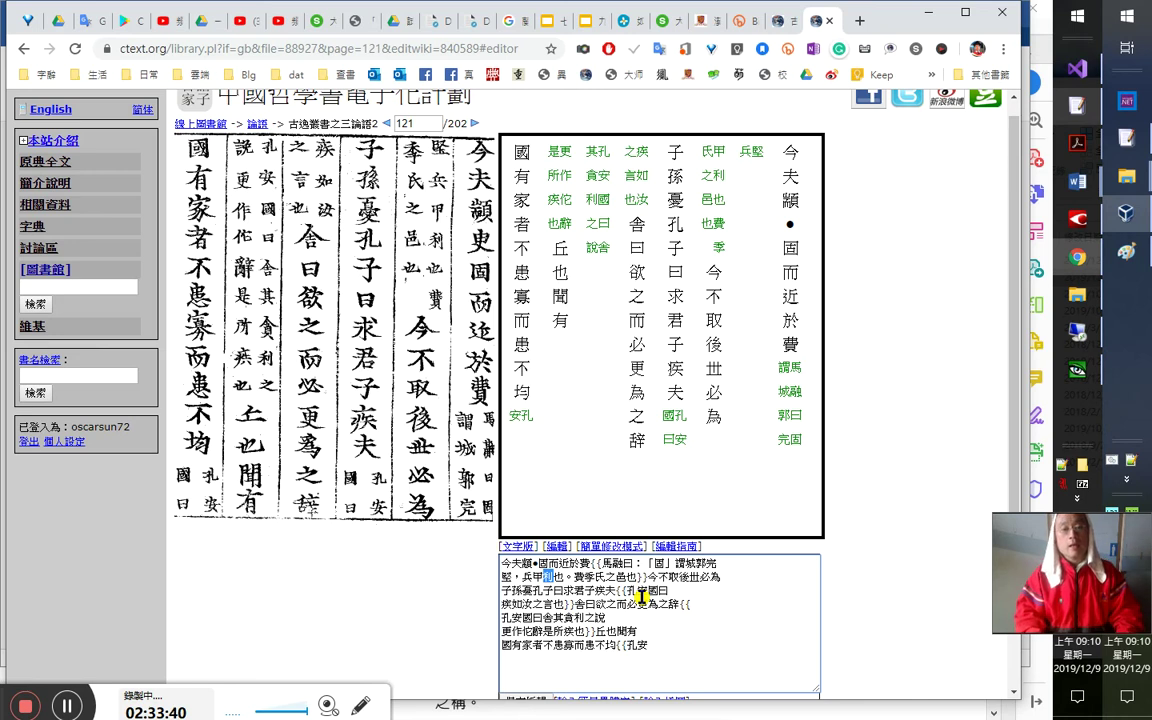
{"action": "key", "text": "shift+Left"}
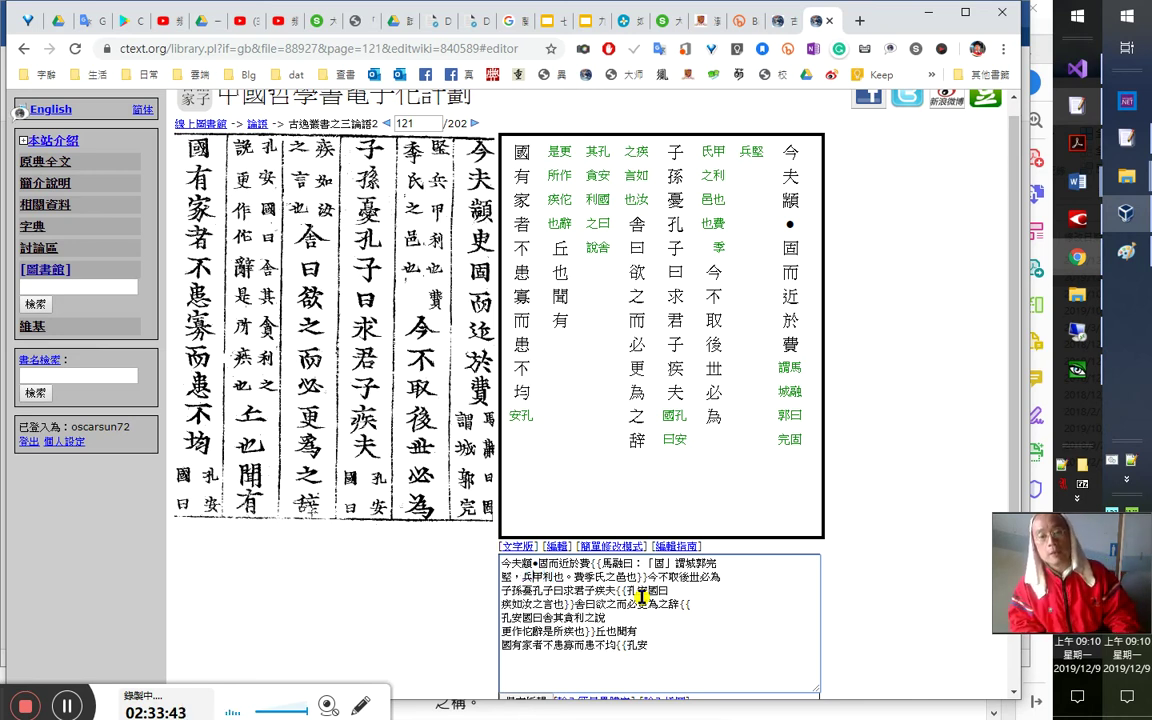
{"action": "type", "text": "厲"}
{"action": "key", "text": "Delete"}
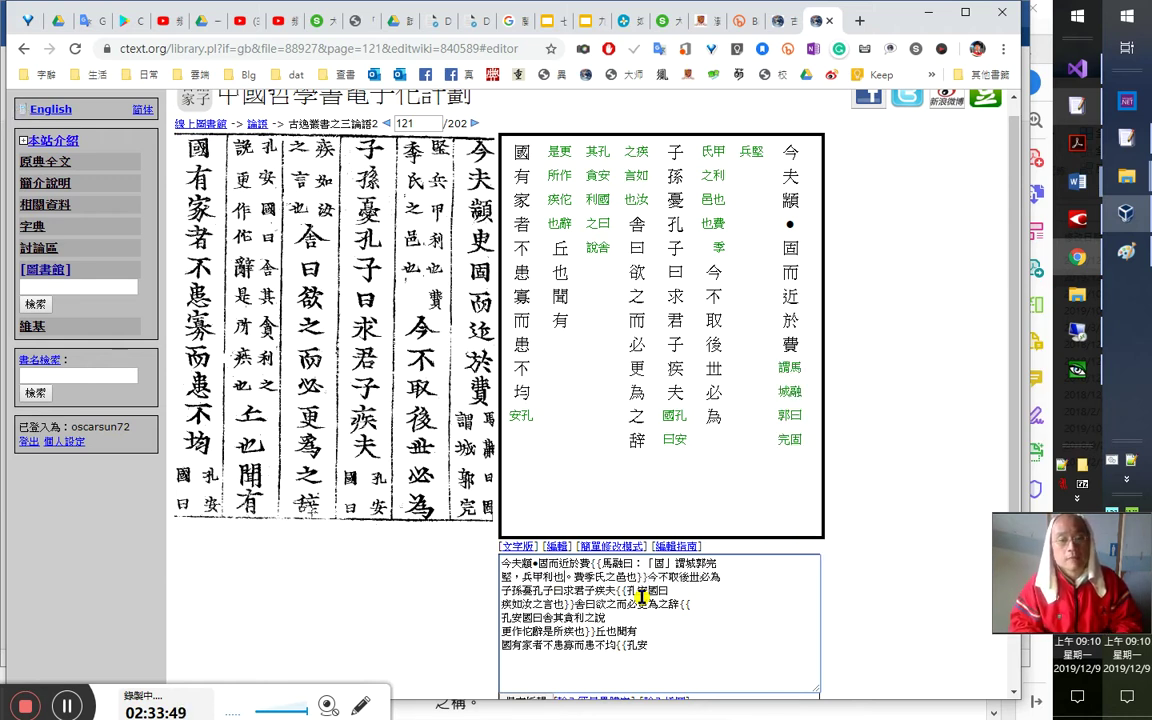
{"action": "key", "text": "shift+Left"}
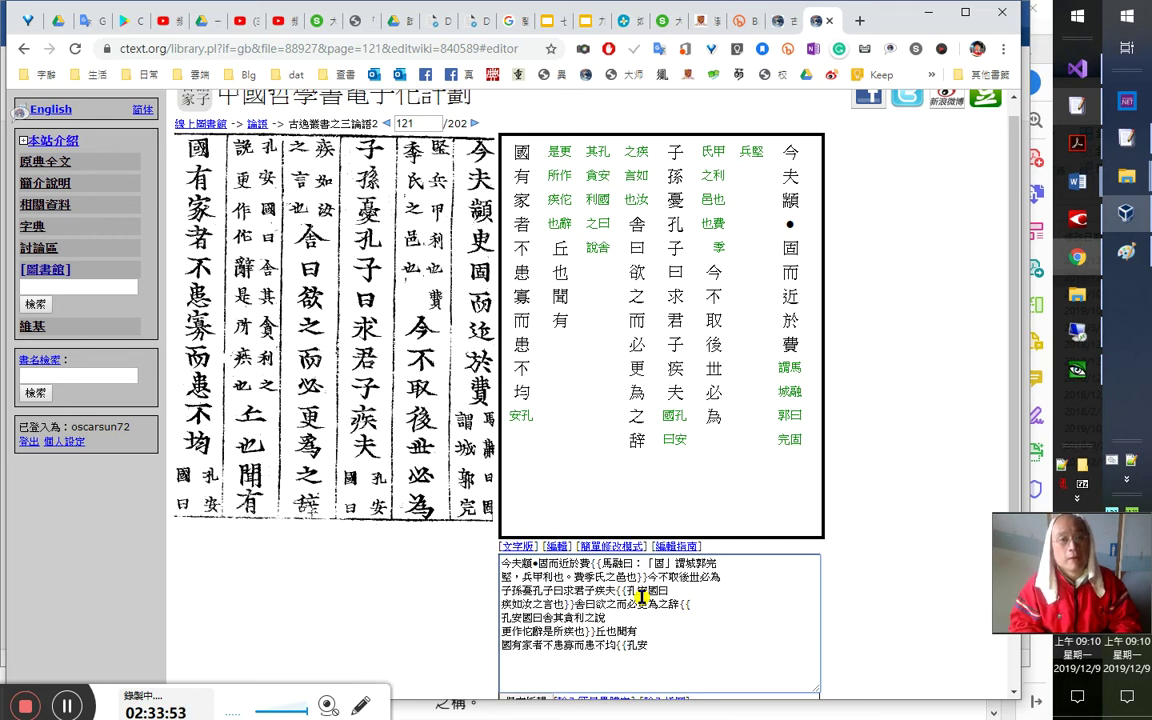
{"action": "type", "text": "，兵甲利也"}
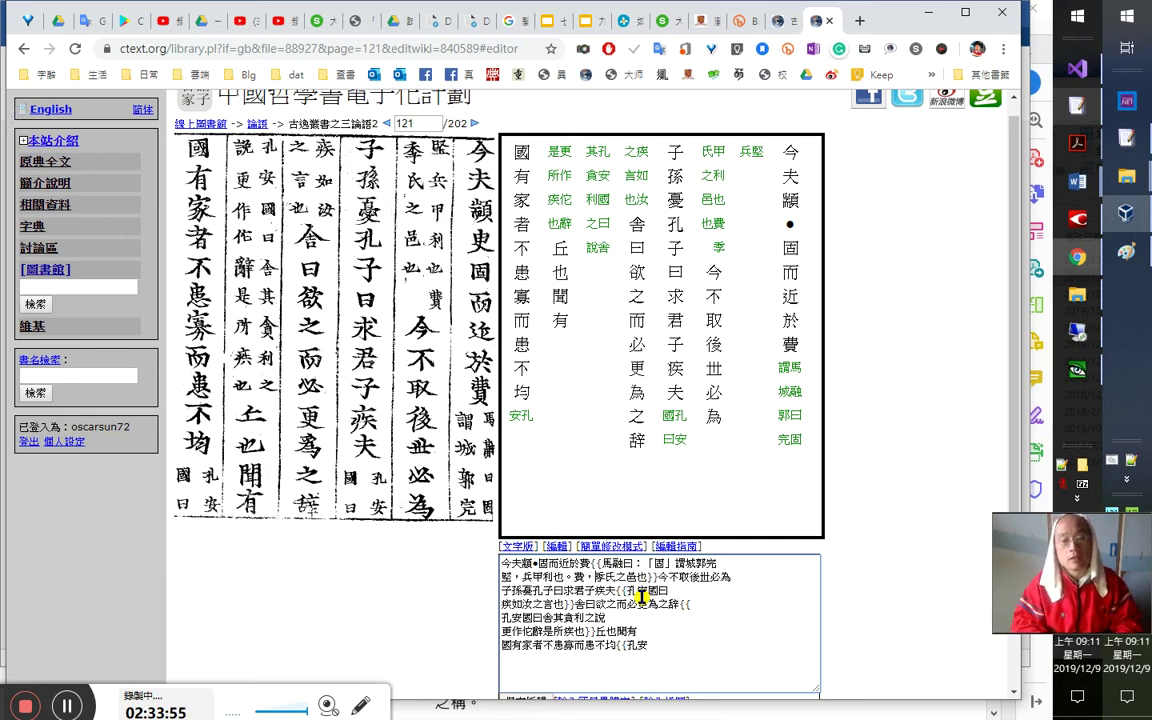
Add a full stop after 季氏之邑也, and search the 教育部重編國語辭典修訂本 dictionary for 費
{"action": "type", "text": "。"}
{"action": "left_click_drag", "start_coordinate": [585, 578], "coordinate": [575, 576]}
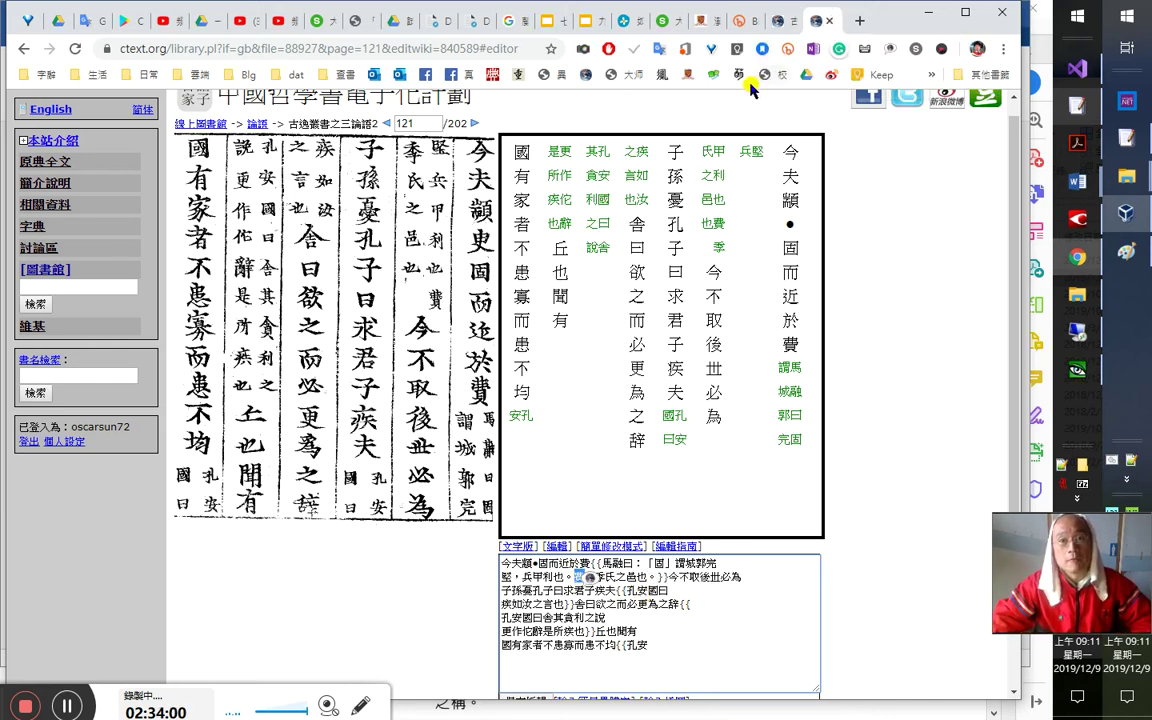
{"action": "middle_click", "coordinate": [516, 76]}
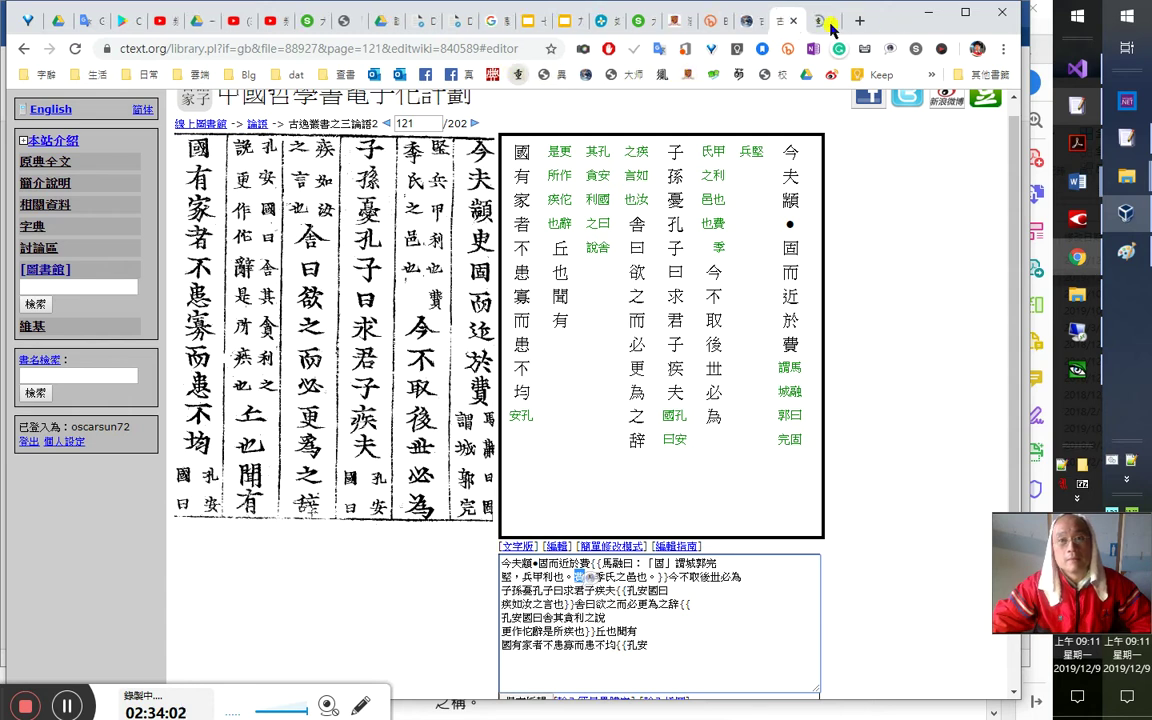
{"action": "left_click", "coordinate": [818, 24]}
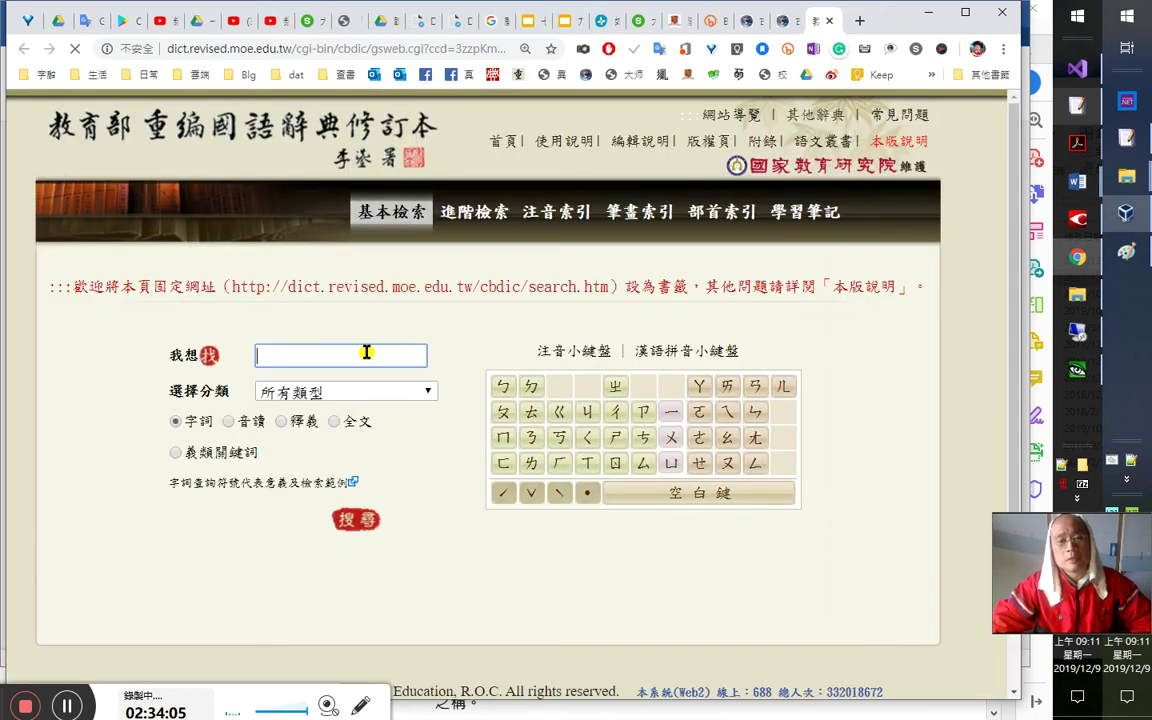
{"action": "left_click", "coordinate": [367, 352]}
{"action": "type", "text": "費"}
{"action": "key", "text": "Return"}
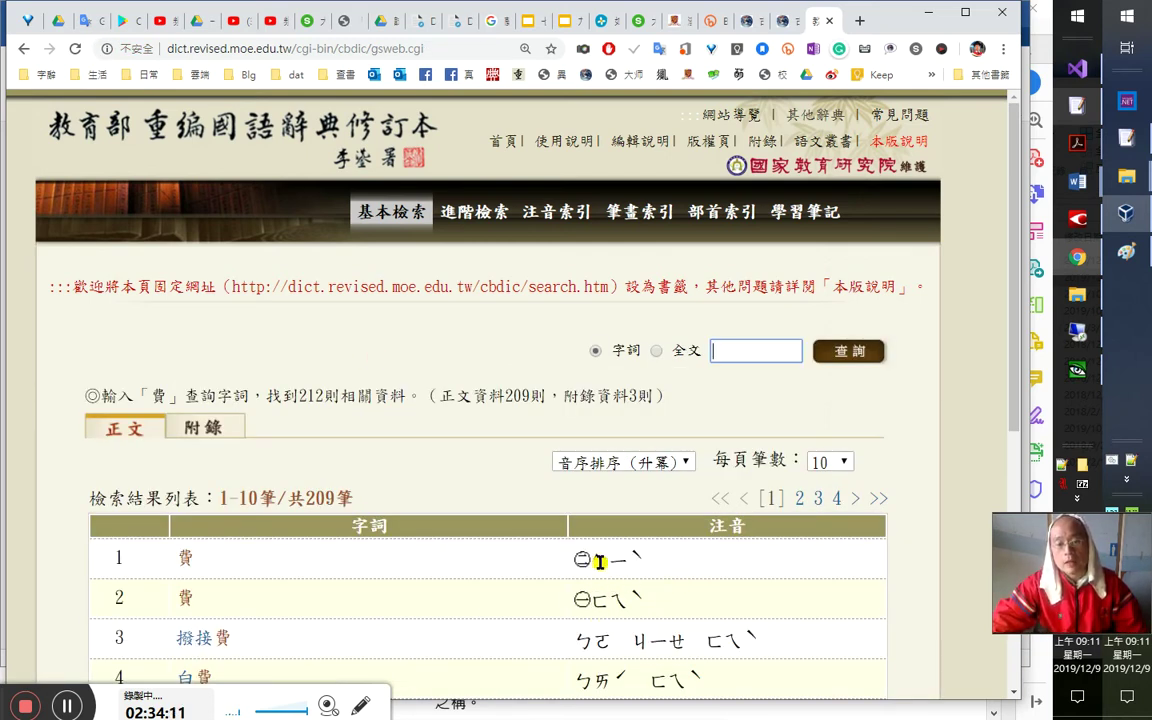
Open the dictionary entry for 費 with the reading ㄅㄧˋ, check its definition as a place name, and return to the page 121 transcription
{"action": "double_click", "coordinate": [598, 562]}
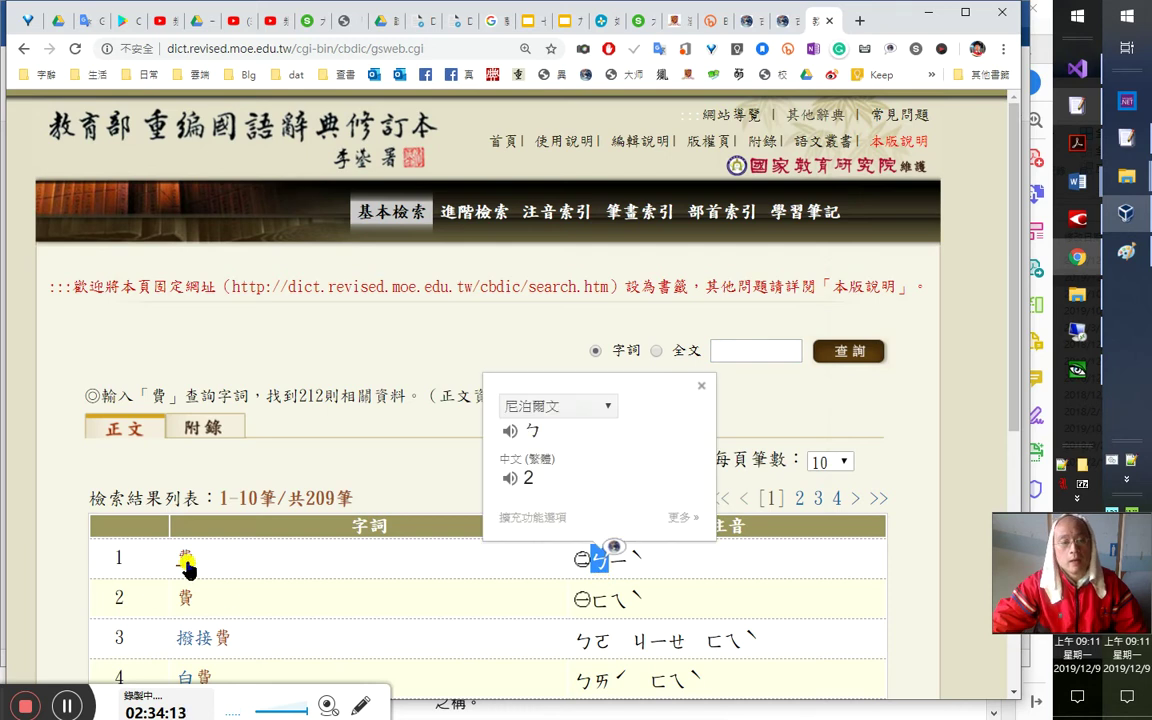
{"action": "left_click", "coordinate": [185, 559]}
{"action": "scroll", "coordinate": [451, 635], "scroll_direction": "down", "scroll_amount": 3}
{"action": "left_click_drag", "start_coordinate": [303, 505], "coordinate": [522, 478]}
{"action": "left_click", "coordinate": [783, 20]}
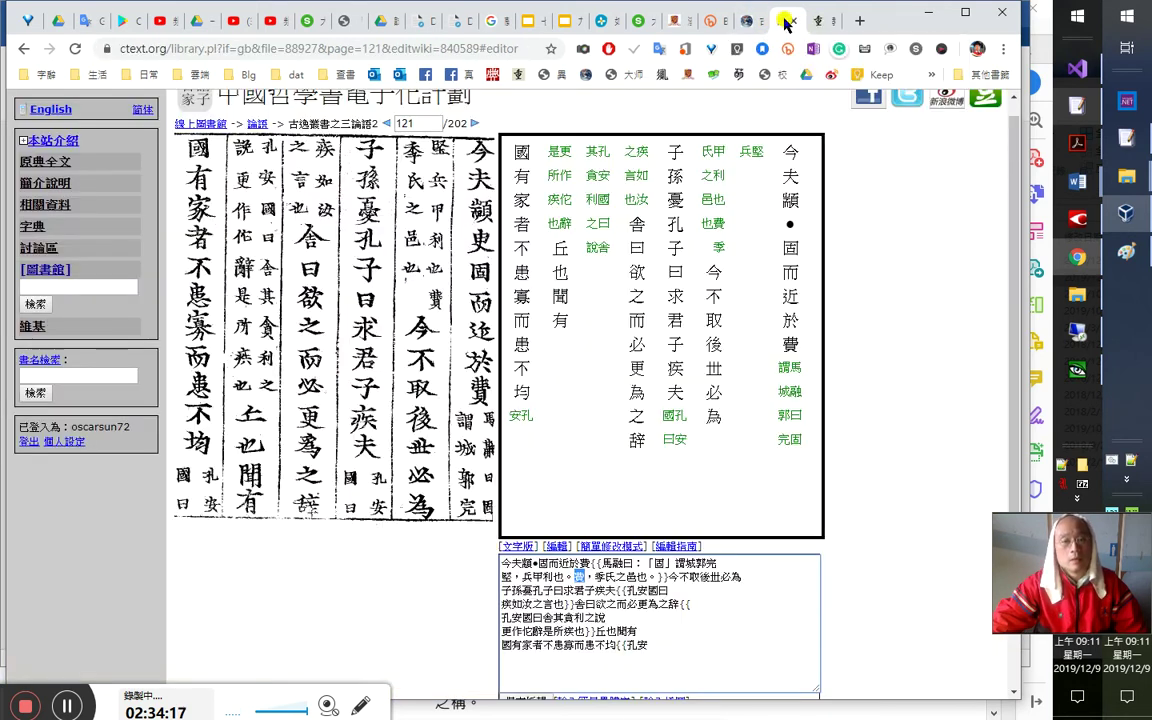
{"action": "left_click", "coordinate": [820, 28]}
{"action": "left_click", "coordinate": [222, 398]}
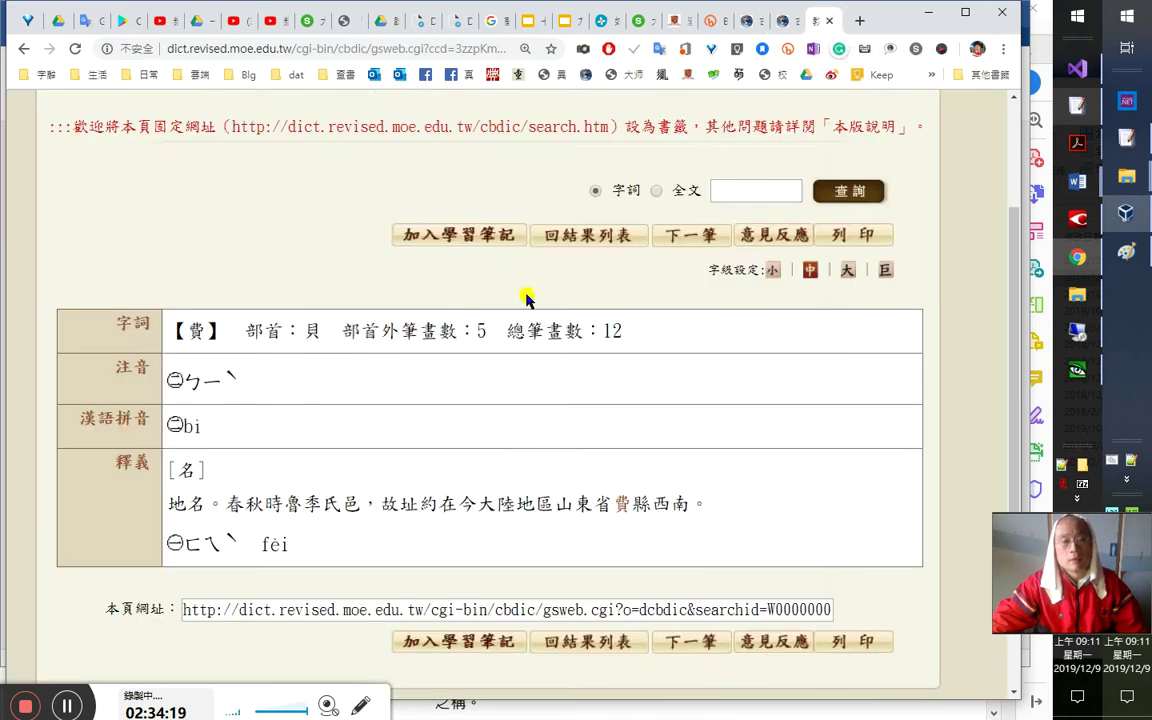
{"action": "left_click", "coordinate": [787, 22]}
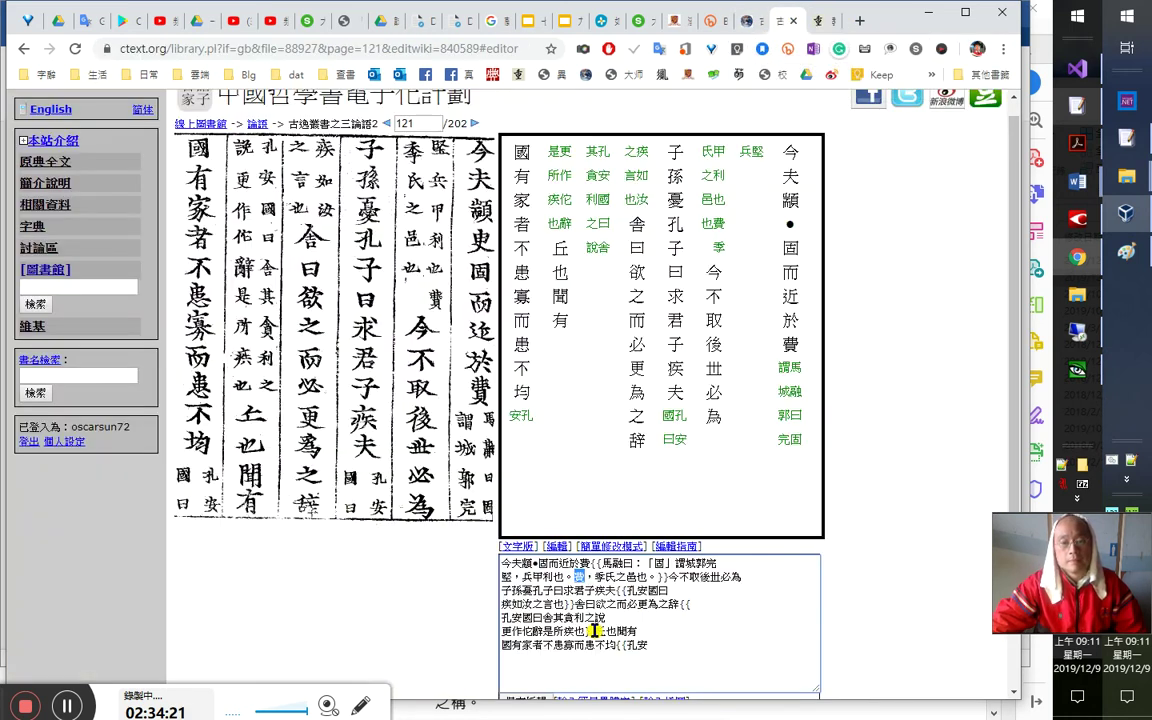
Add a comma after 今不取, a full stop after 子孫憂, and a colon with an opening quotation mark after 孔子曰
{"action": "left_click_drag", "start_coordinate": [607, 590], "coordinate": [607, 577]}
{"action": "left_click", "coordinate": [660, 624]}
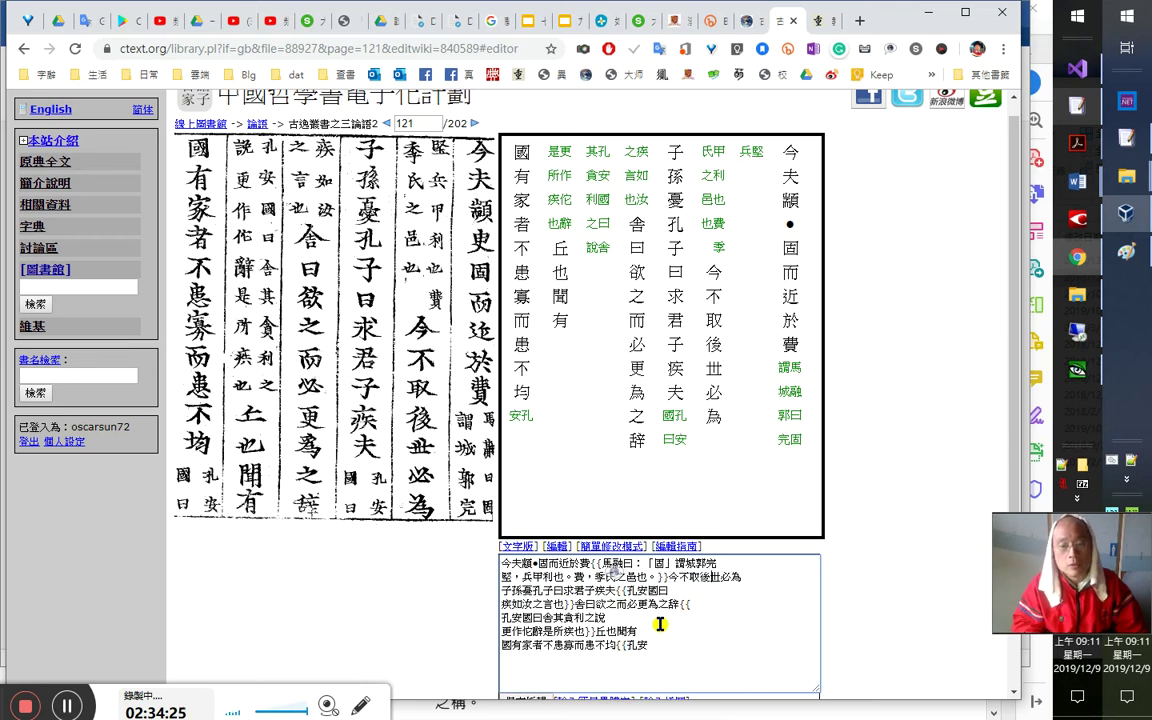
{"action": "type", "text": "，兵甲利也"}
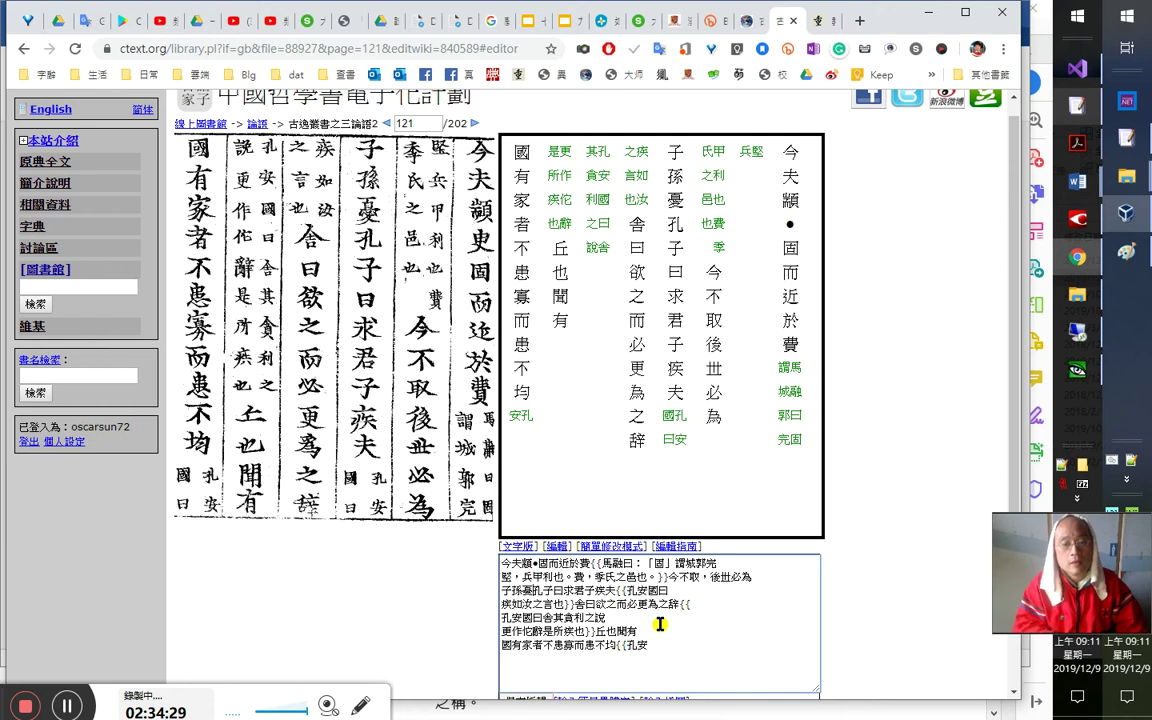
{"action": "type", "text": "。"}
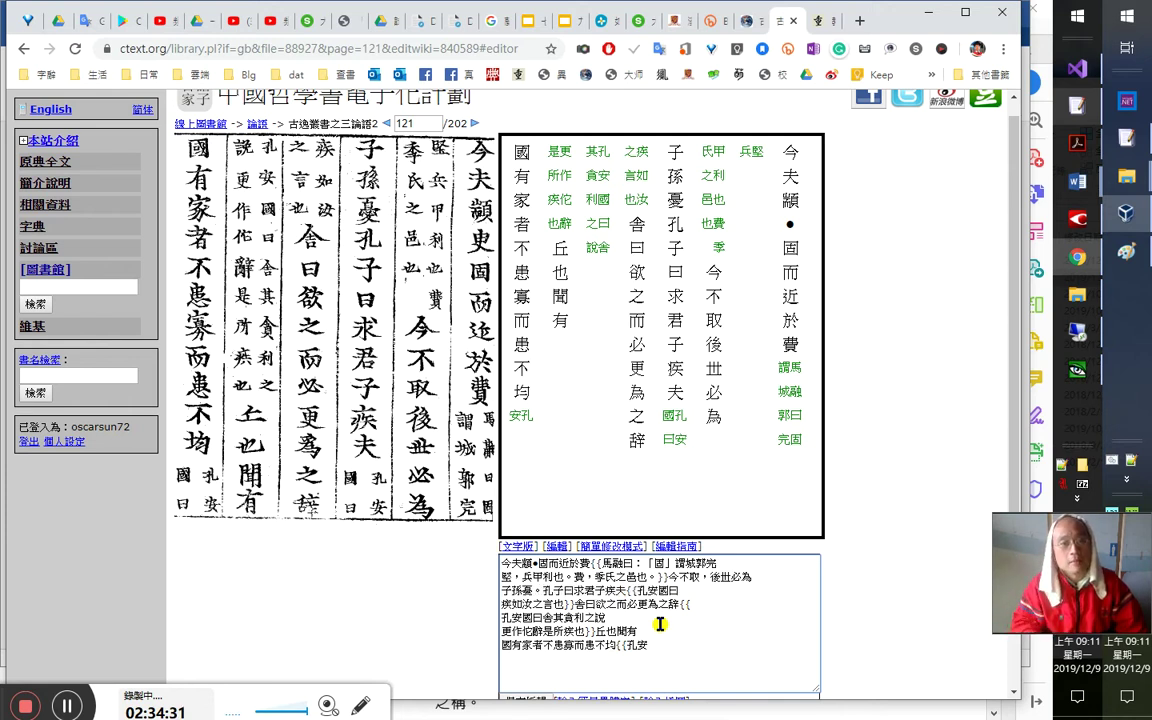
{"action": "type", "text": "：「求君"}
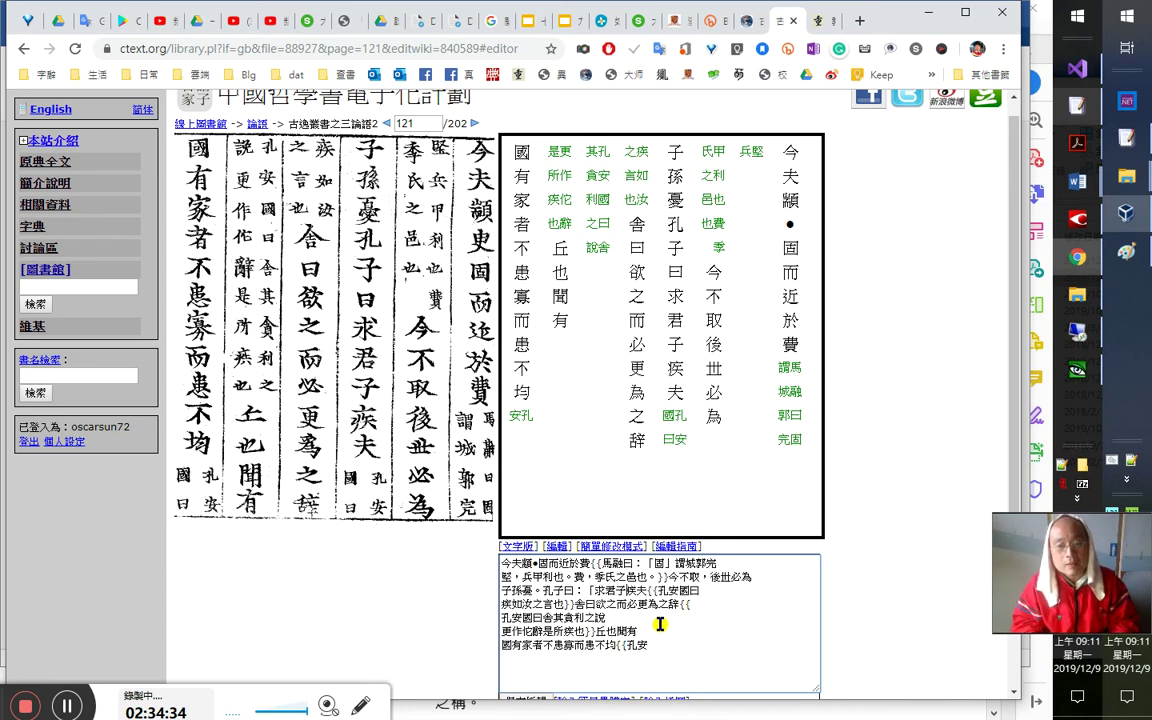
Punctuate the opening of the quotation as 求，君子疾夫, with no comma between 君 and 子
{"action": "type", "text": "，"}
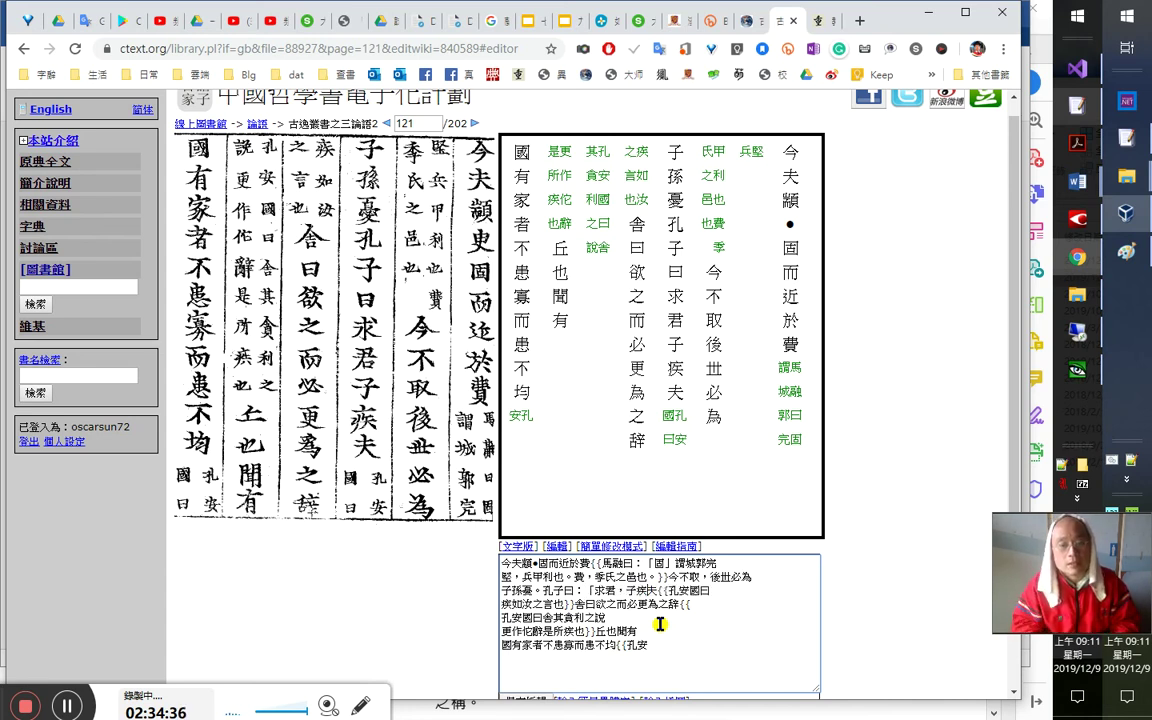
{"action": "key", "text": "Left"}
{"action": "key", "text": "Left"}
{"action": "type", "text": "，"}
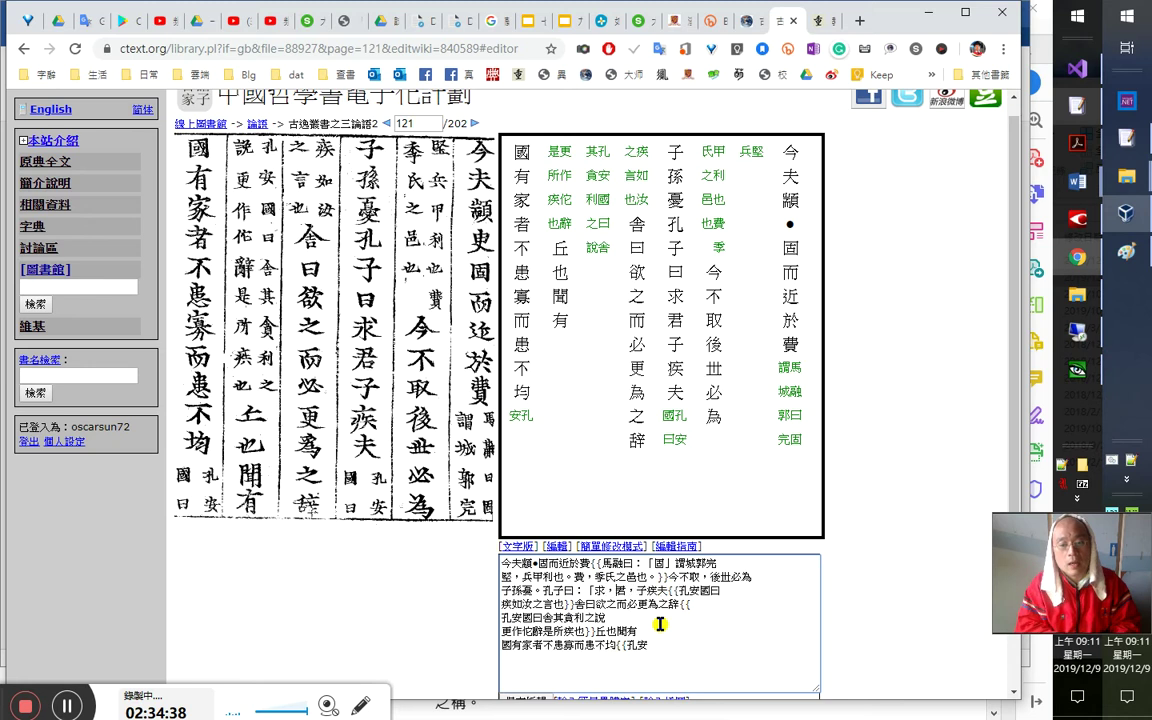
{"action": "key", "text": "shift+Right"}
{"action": "key", "text": "shift+Right"}
{"action": "key", "text": "shift+Right"}
{"action": "key", "text": "shift+Right"}
{"action": "key", "text": "Down"}
{"action": "key", "text": "shift+Left"}
{"action": "key", "text": "Delete"}
Highlight 孔子 together with the full stop before it in the main text
{"action": "key", "text": "Left"}
{"action": "key", "text": "Left"}
{"action": "key", "text": "Left"}
{"action": "key", "text": "Left"}
{"action": "key", "text": "Left"}
{"action": "key", "text": "Left"}
{"action": "key", "text": "Left"}
{"action": "key", "text": "Left"}
{"action": "key", "text": "Left"}
{"action": "key", "text": "Left"}
{"action": "key", "text": "Left"}
{"action": "key", "text": "Left"}
{"action": "key", "text": "shift+Left"}
{"action": "key", "text": "shift+Left"}
{"action": "key", "text": "shift+Left"}
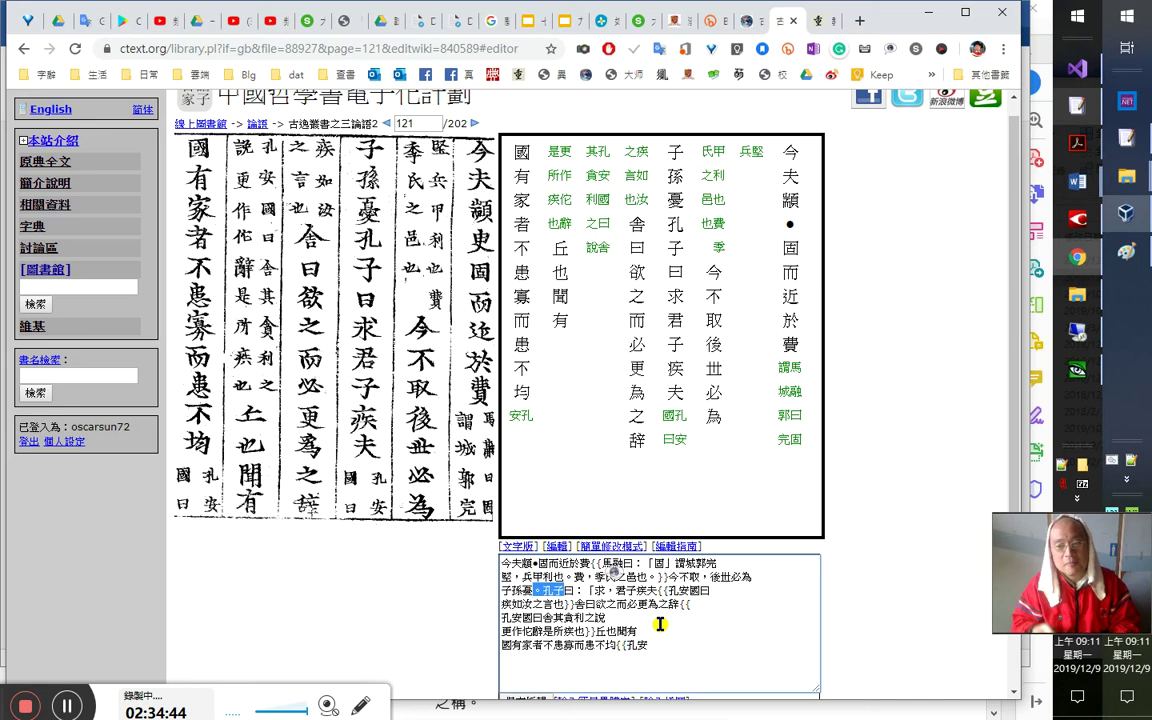
Highlight the comma after 求 in the quotation and re-enter it
{"action": "key", "text": "Right"}
{"action": "key", "text": "Right"}
{"action": "key", "text": "Right"}
{"action": "key", "text": "Right"}
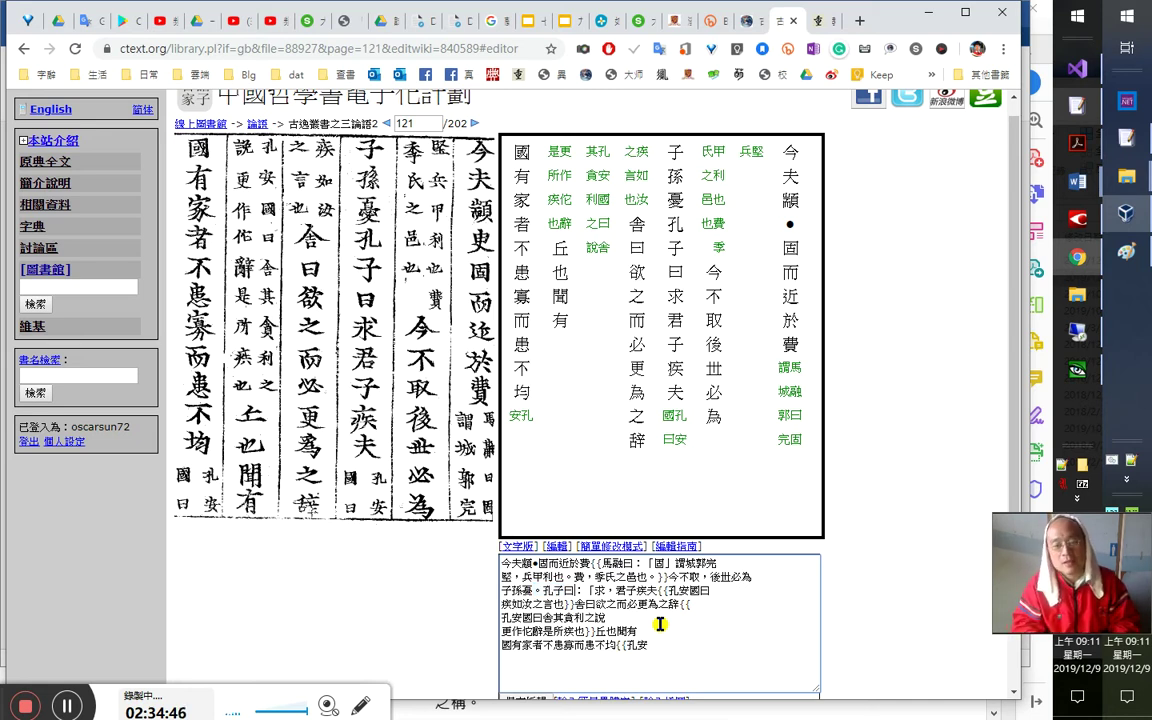
{"action": "key", "text": "shift+Right"}
{"action": "key", "text": "Right"}
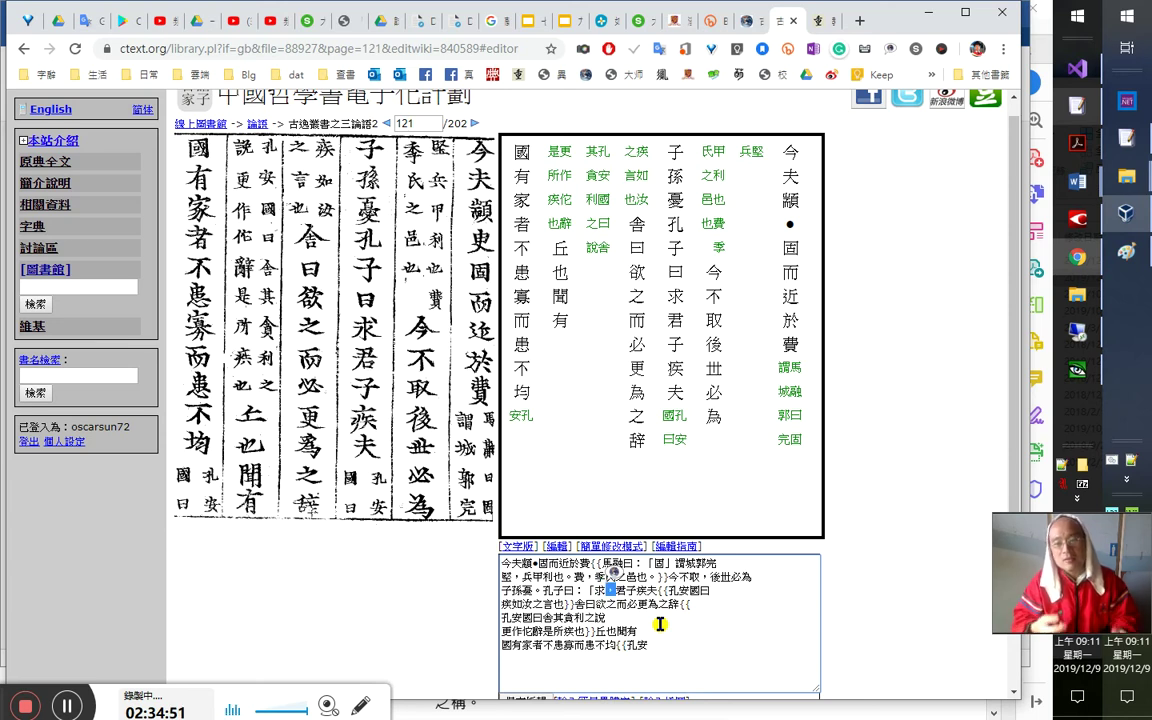
{"action": "key", "text": "shift+Right"}
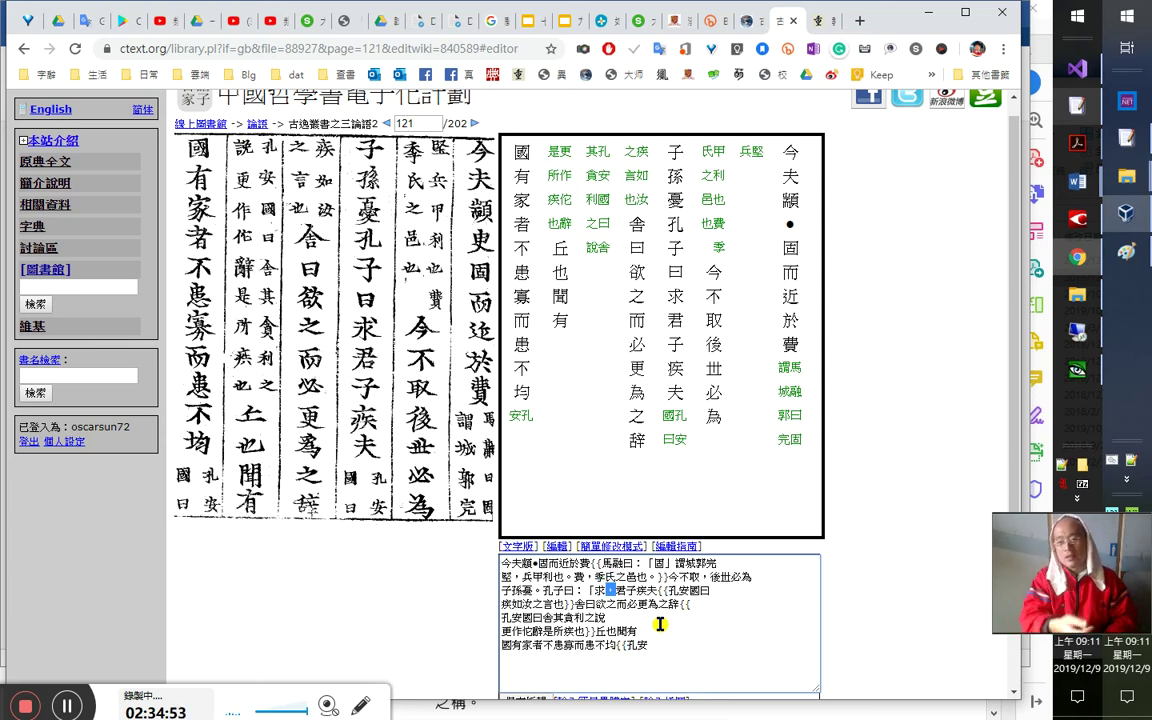
{"action": "type", "text": "，"}
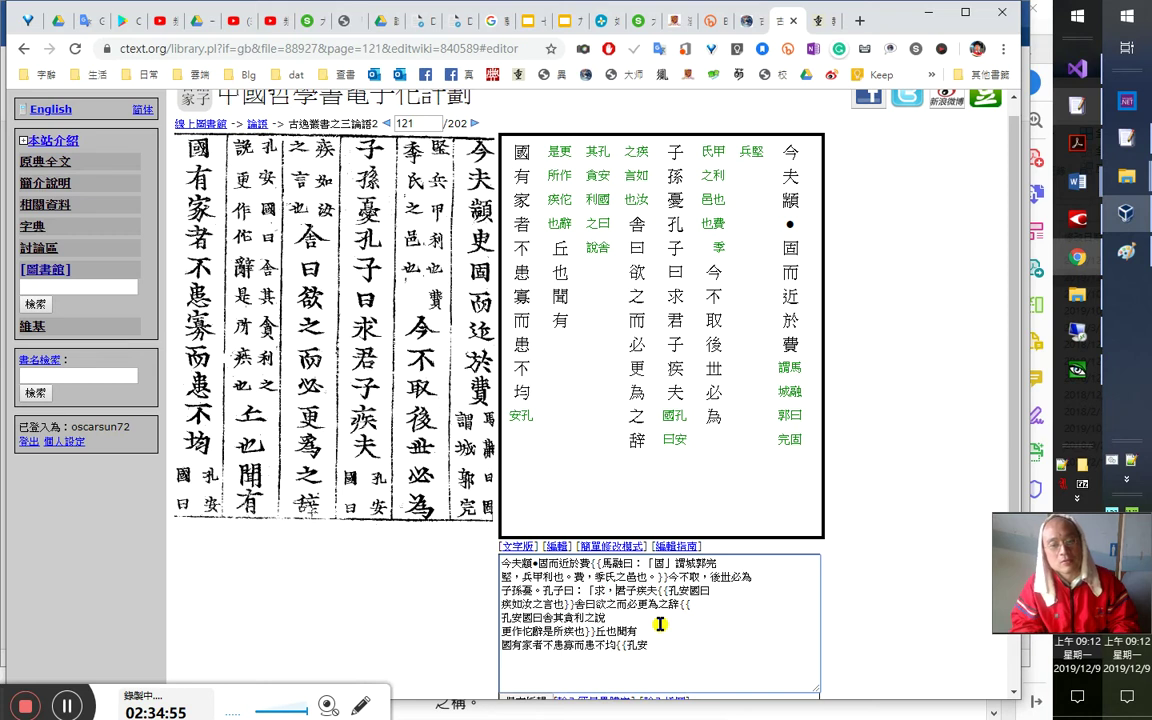
Highlight 君子 and the single character 疾 in the phrase 君子疾夫
{"action": "key", "text": "shift+Right"}
{"action": "key", "text": "shift+Right"}
{"action": "key", "text": "shift+Left"}
{"action": "key", "text": "Right"}
{"action": "key", "text": "shift+Right"}
{"action": "key", "text": "Right"}
{"action": "key", "text": "shift+Left"}
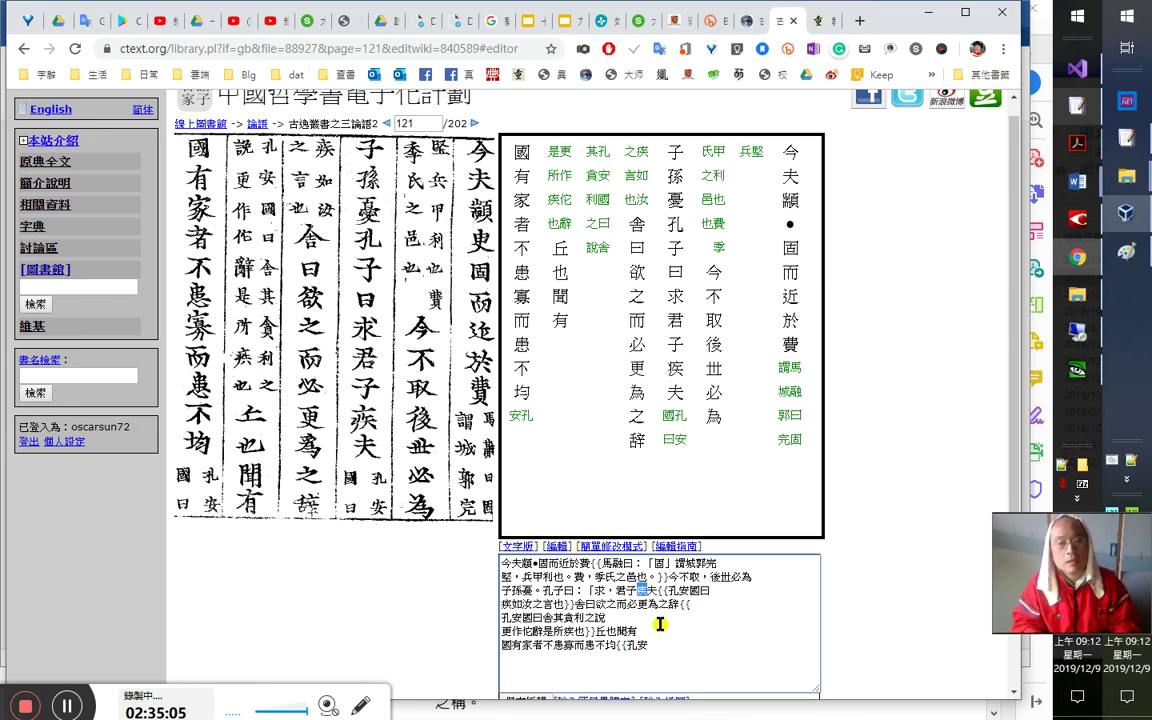
{"action": "key", "text": "Right"}
{"action": "key", "text": "Right"}
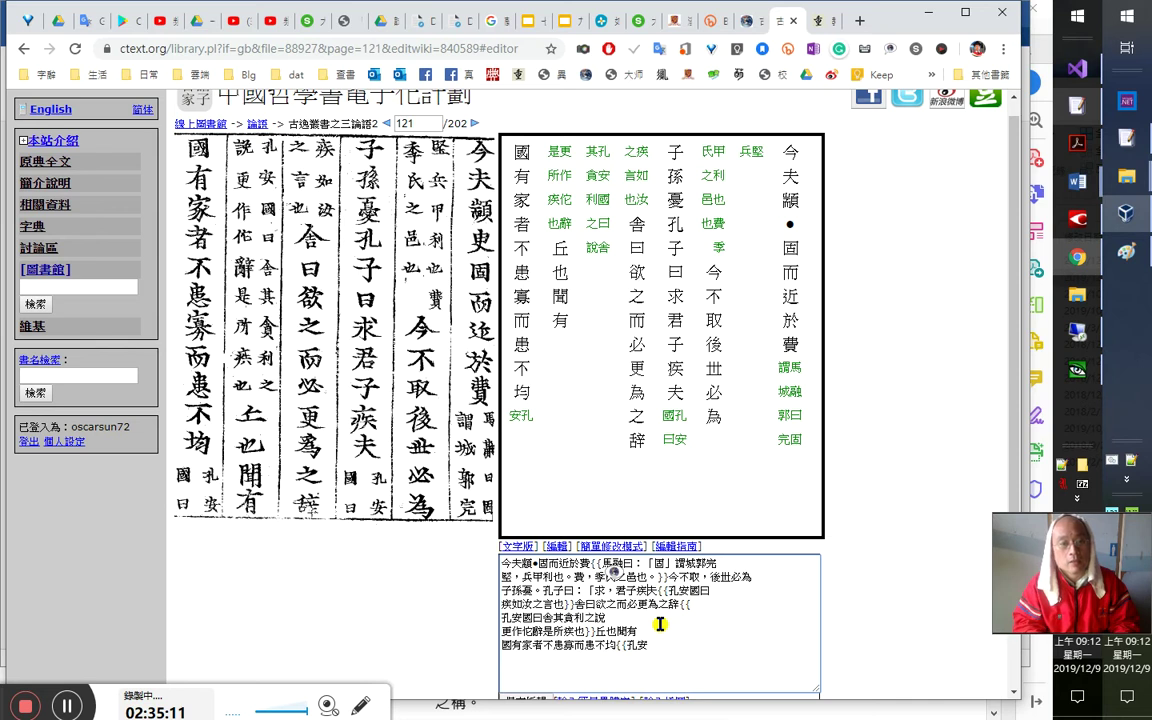
{"action": "key", "text": "shift+Left"}
{"action": "key", "text": "Right"}
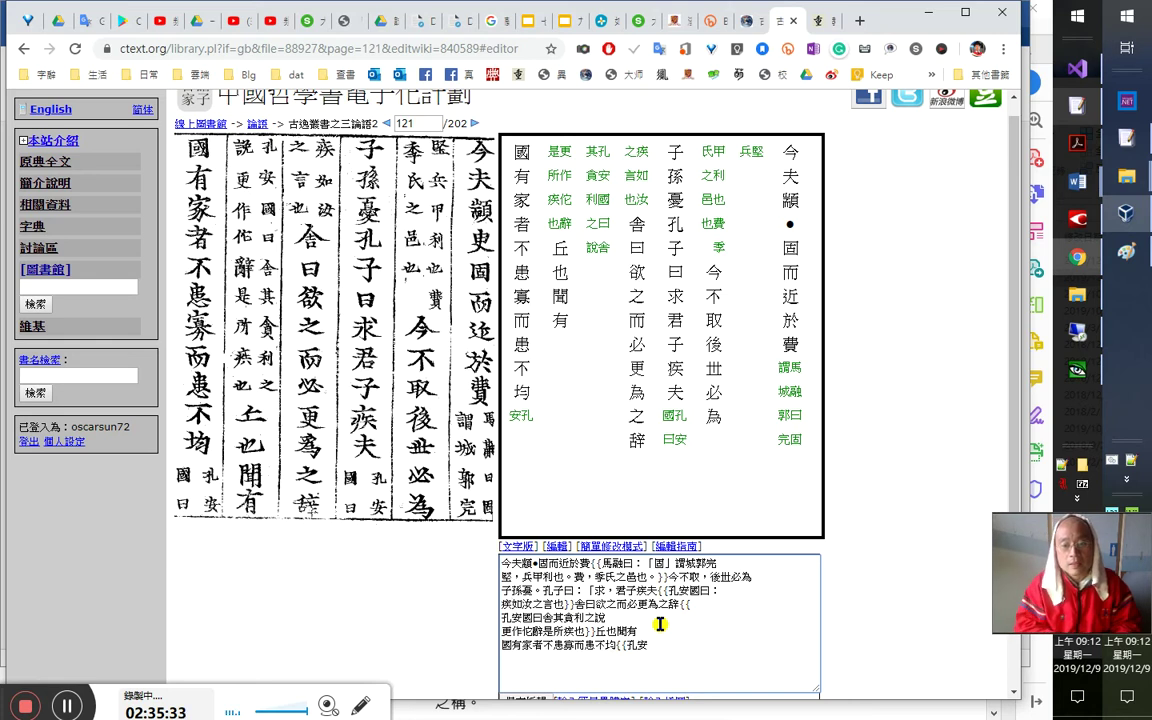
Punctuate the 孔安國 commentary as 疾如汝之言也。, leaving no comma after 疾
{"action": "type", "text": "，兵甲利也"}
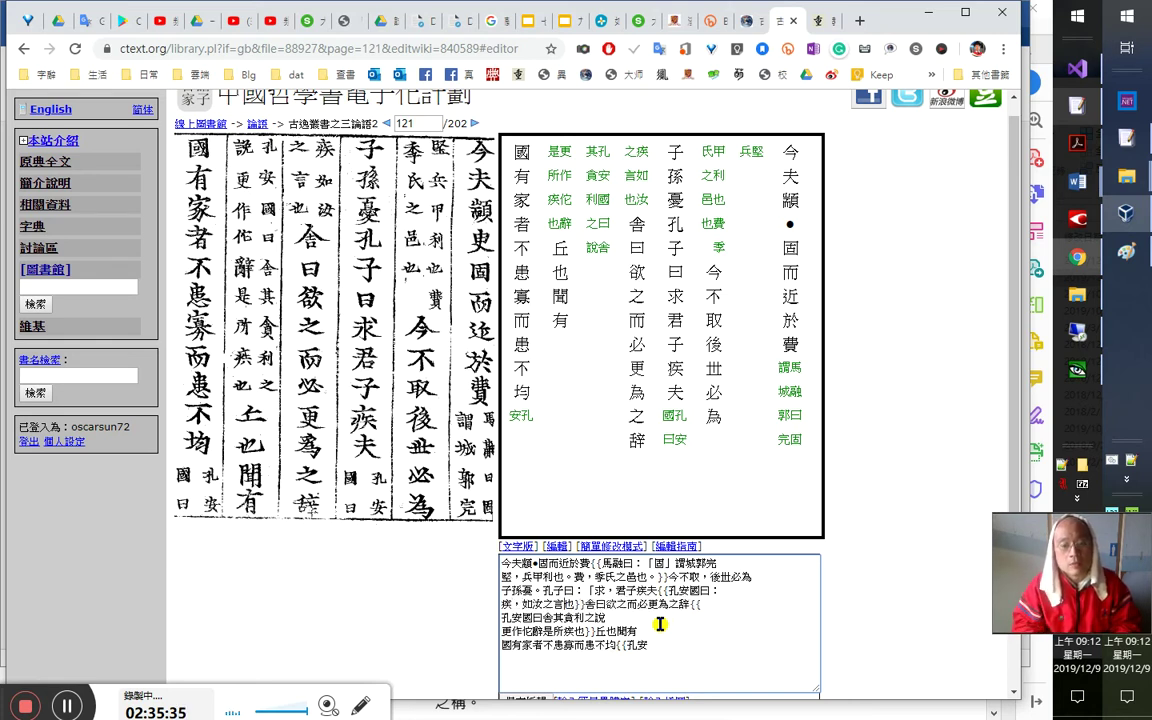
{"action": "type", "text": "。"}
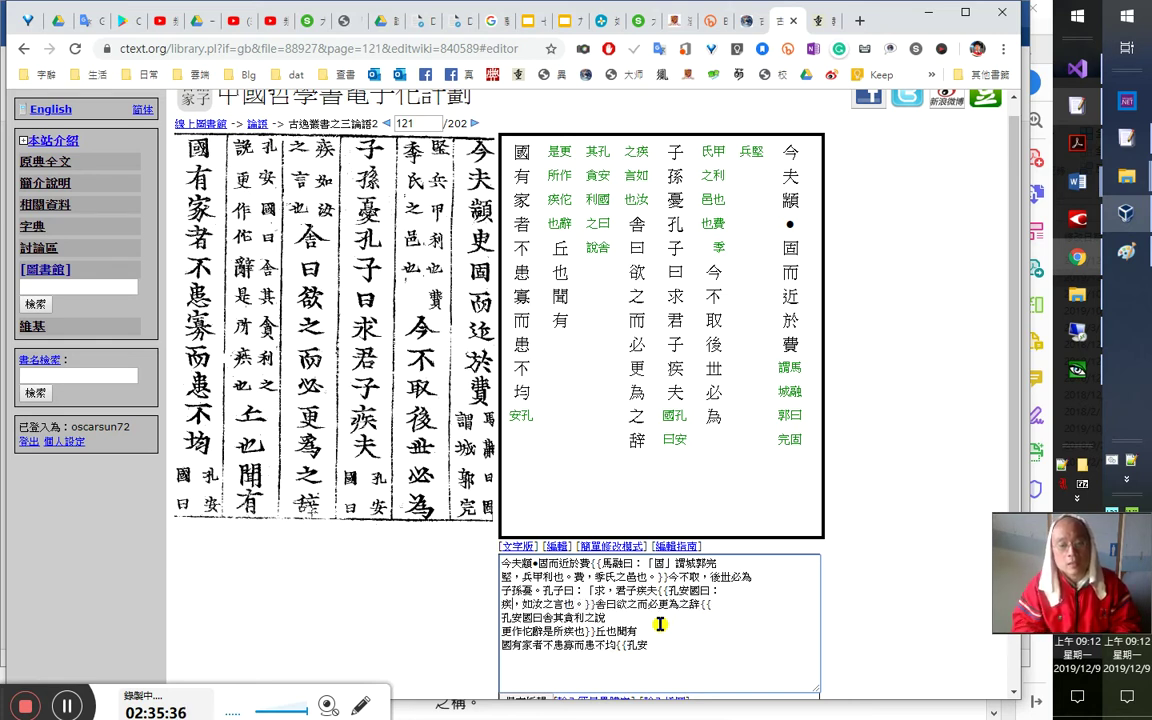
{"action": "key", "text": "Delete"}
{"action": "key", "text": "shift+Right"}
{"action": "key", "text": "shift+Right"}
{"action": "key", "text": "Right"}
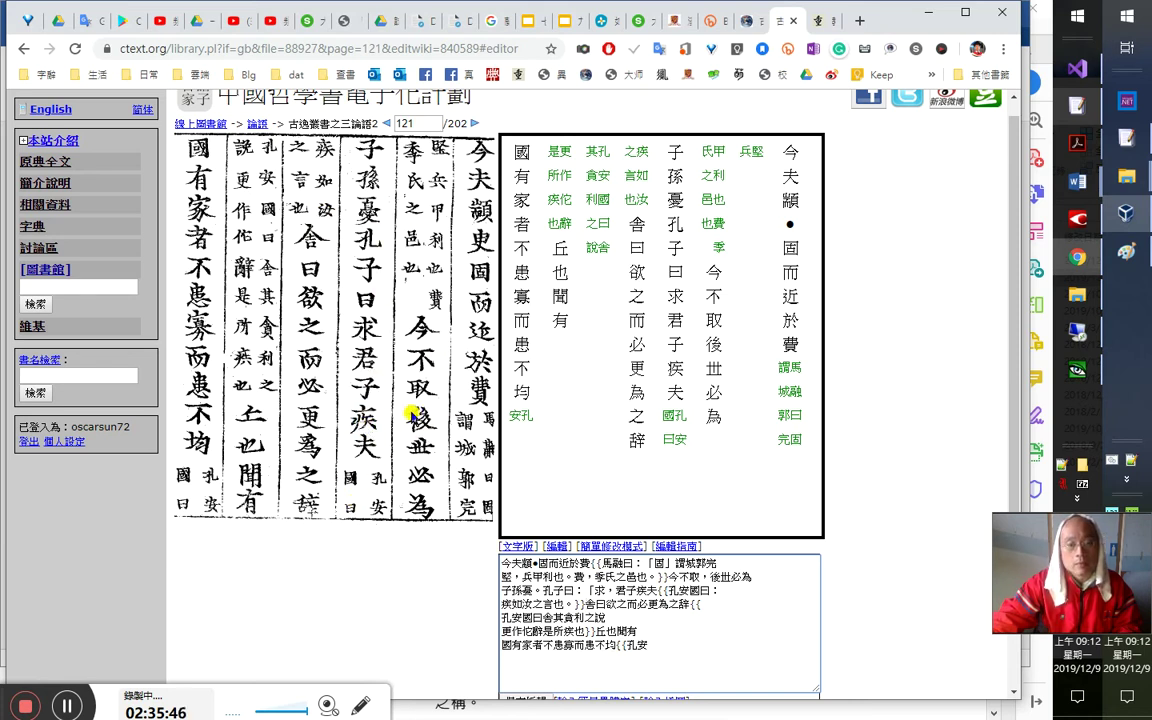
Highlight 汝 and then 之 in the commentary phrase 疾如汝之言也
{"action": "double_click", "coordinate": [525, 603]}
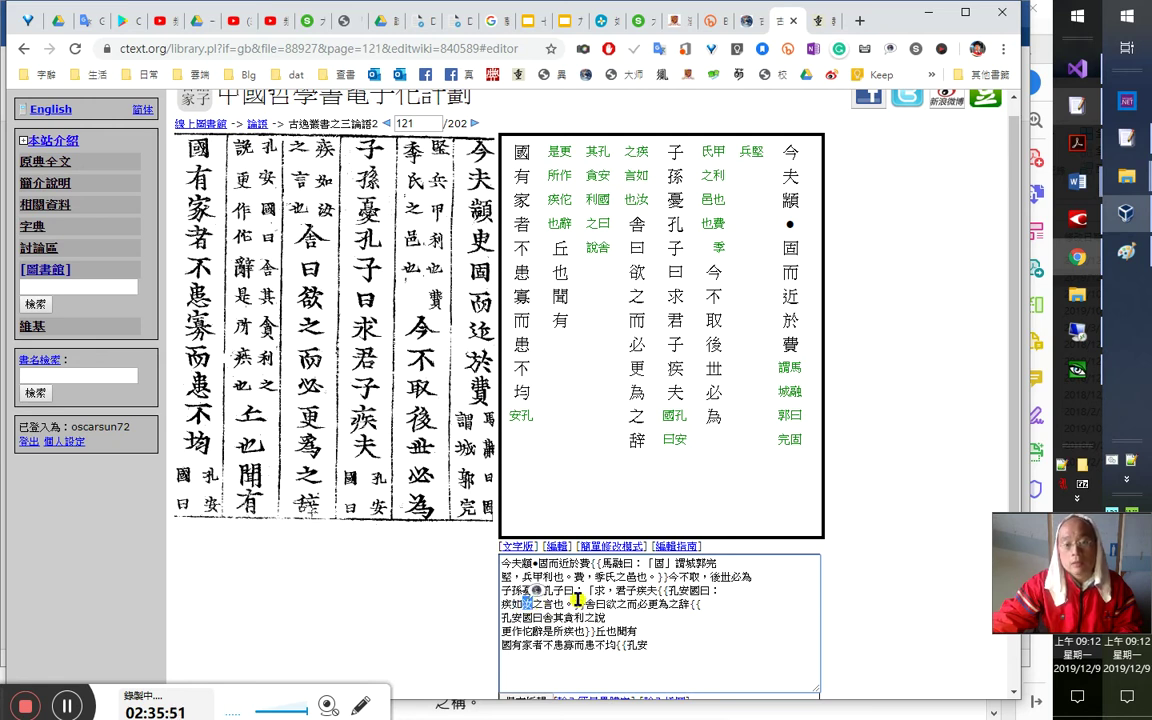
{"action": "left_click", "coordinate": [650, 598]}
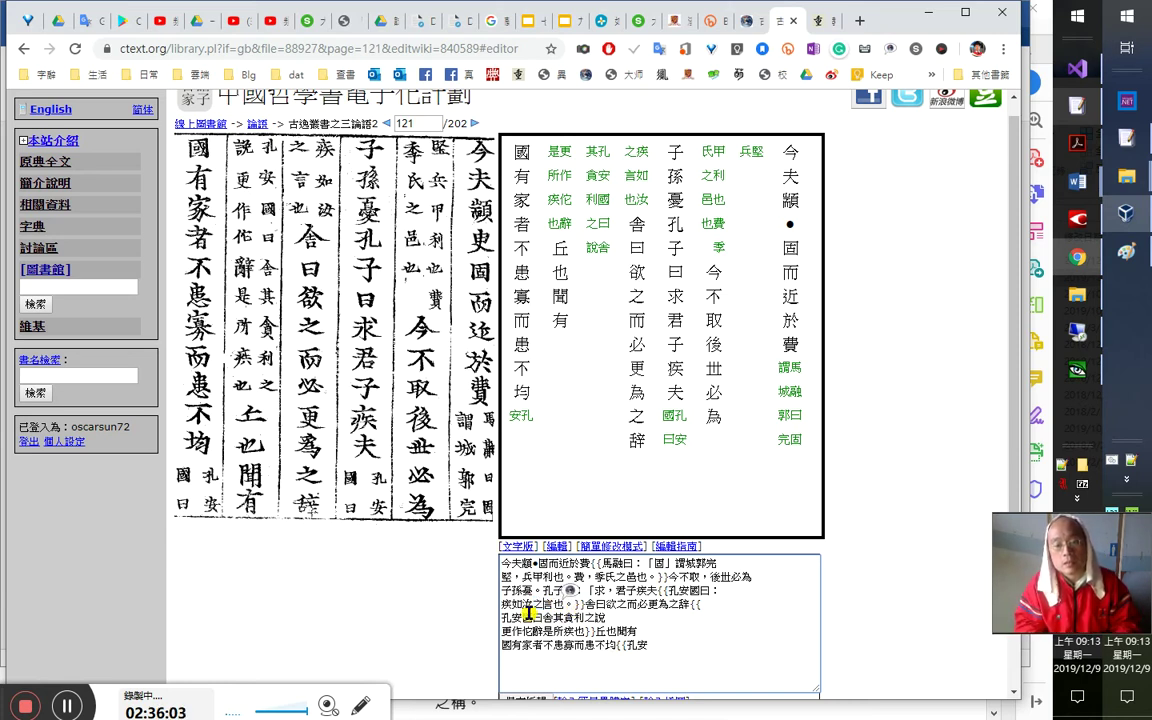
{"action": "key", "text": "shift+Left"}
{"action": "key", "text": "Right"}
{"action": "key", "text": "shift+Left"}
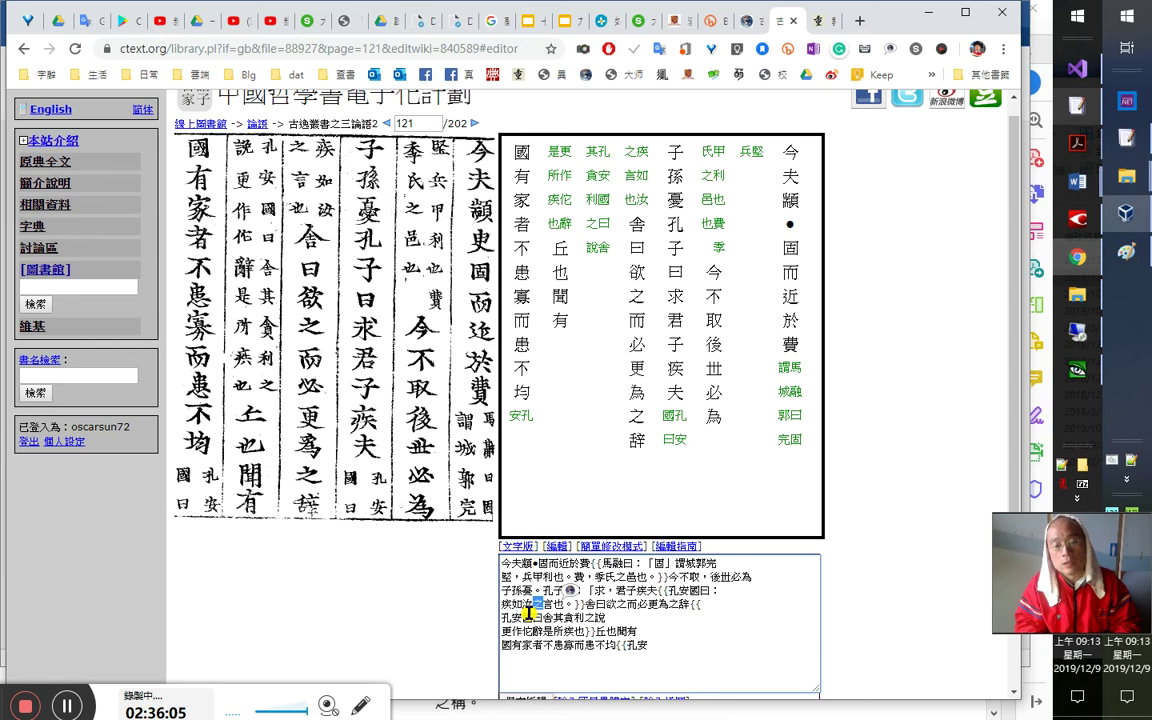
{"action": "key", "text": "Right"}
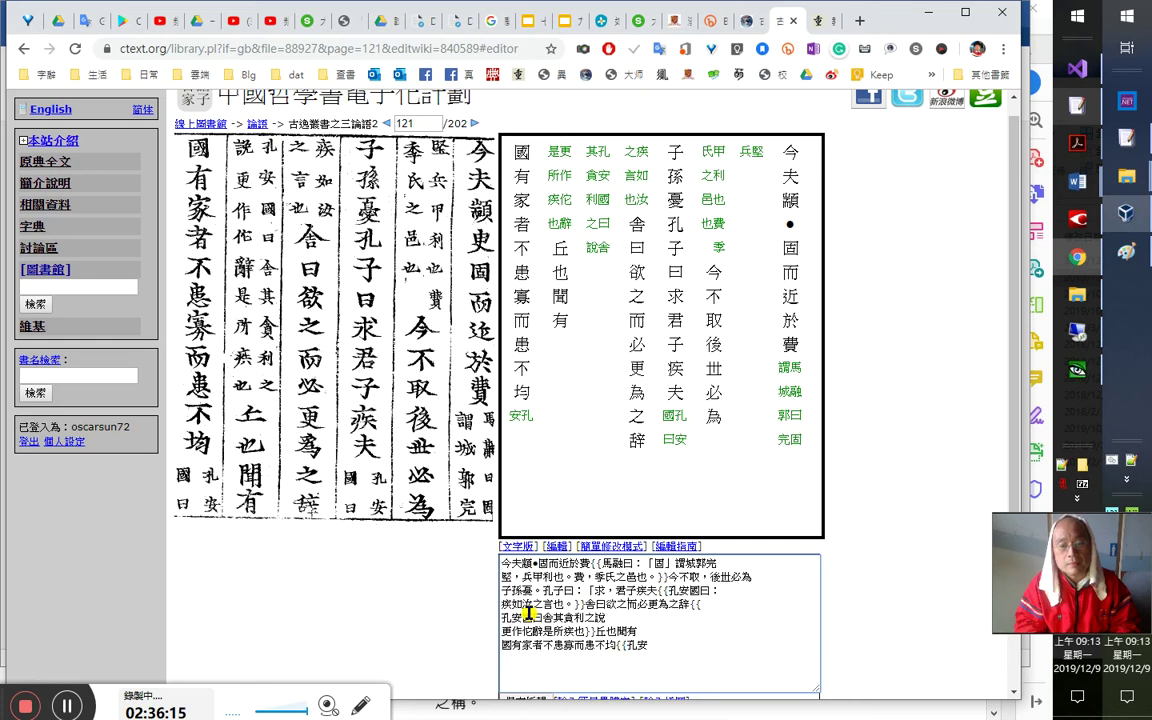
Punctuate the main text as 舍曰欲之，而必更為之辞。 and highlight 舍
{"action": "type", "text": "，"}
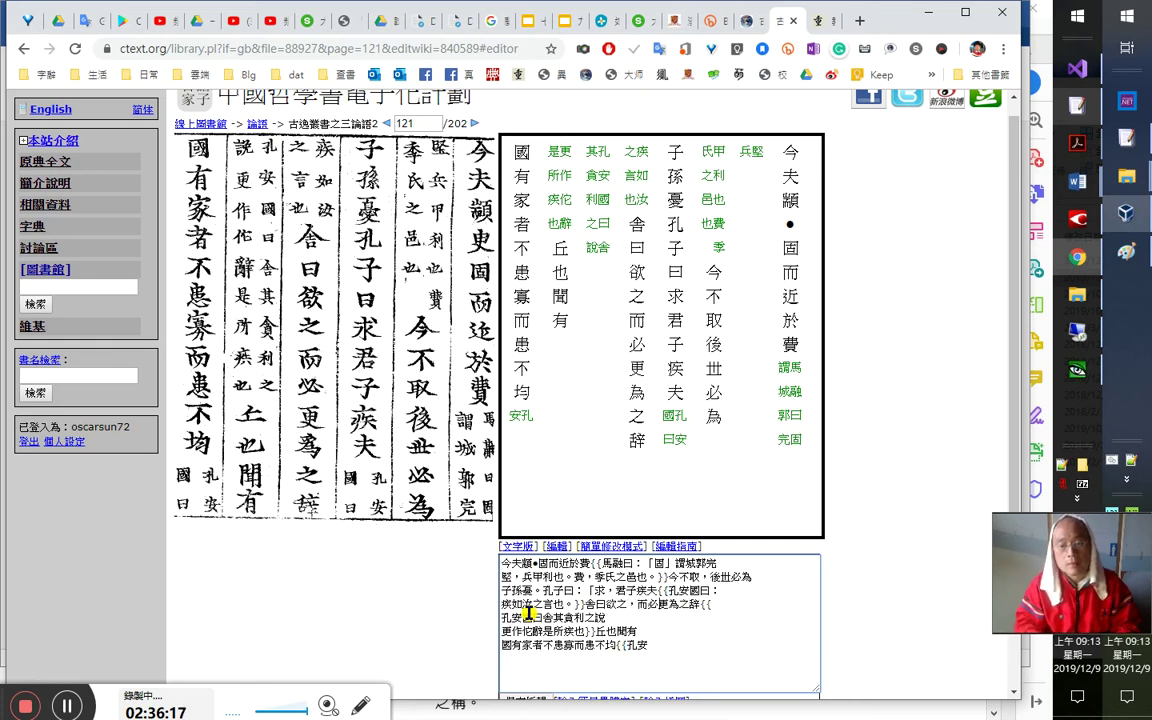
{"action": "type", "text": "。{{"}
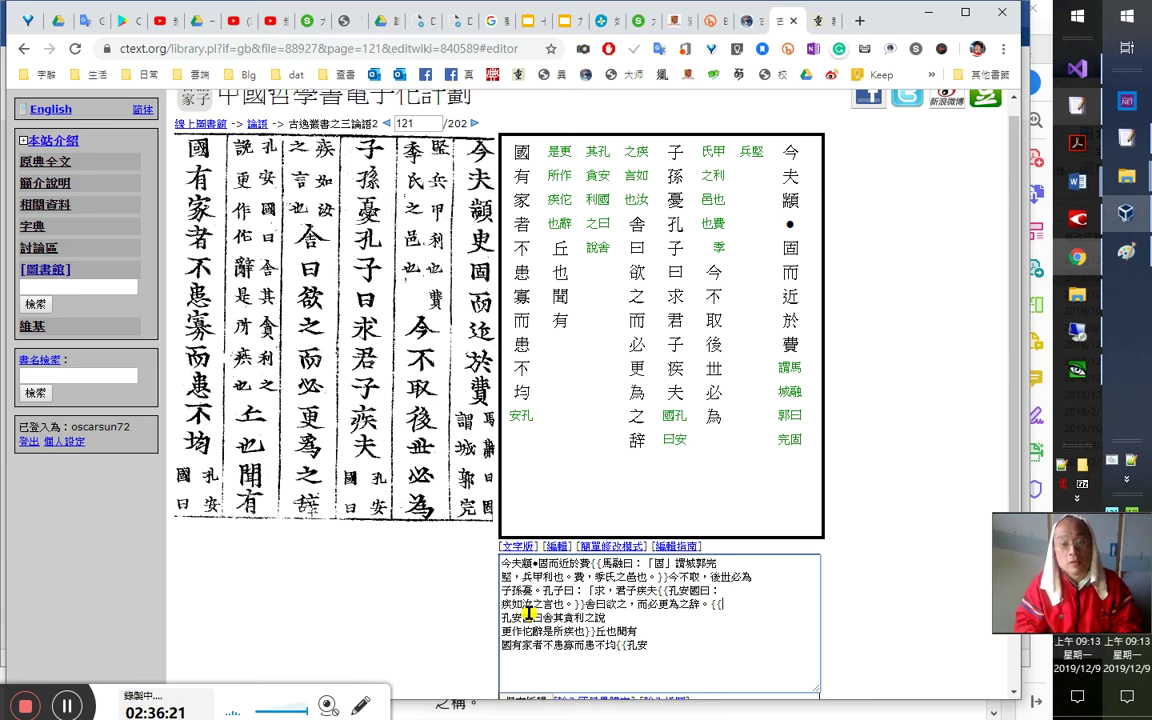
{"action": "key", "text": "shift+Left"}
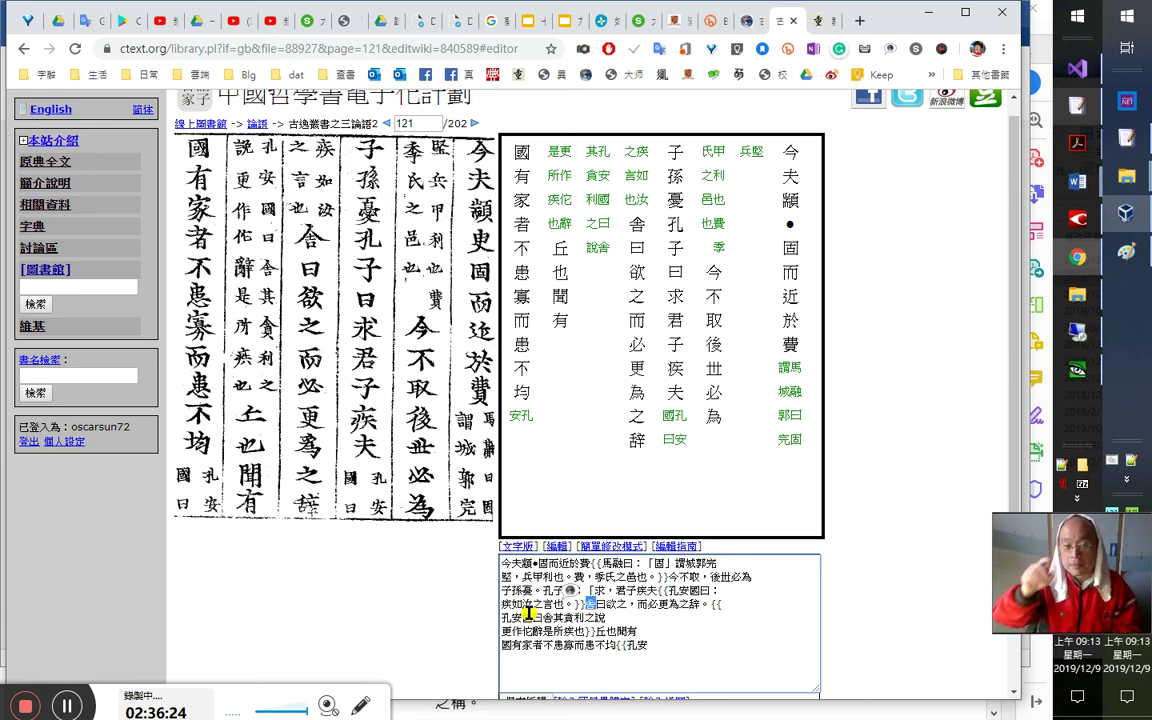
Insert the character 捨 after 舍 in 舍曰欲之 and highlight it
{"action": "key", "text": "Left"}
{"action": "type", "text": "qomr"}
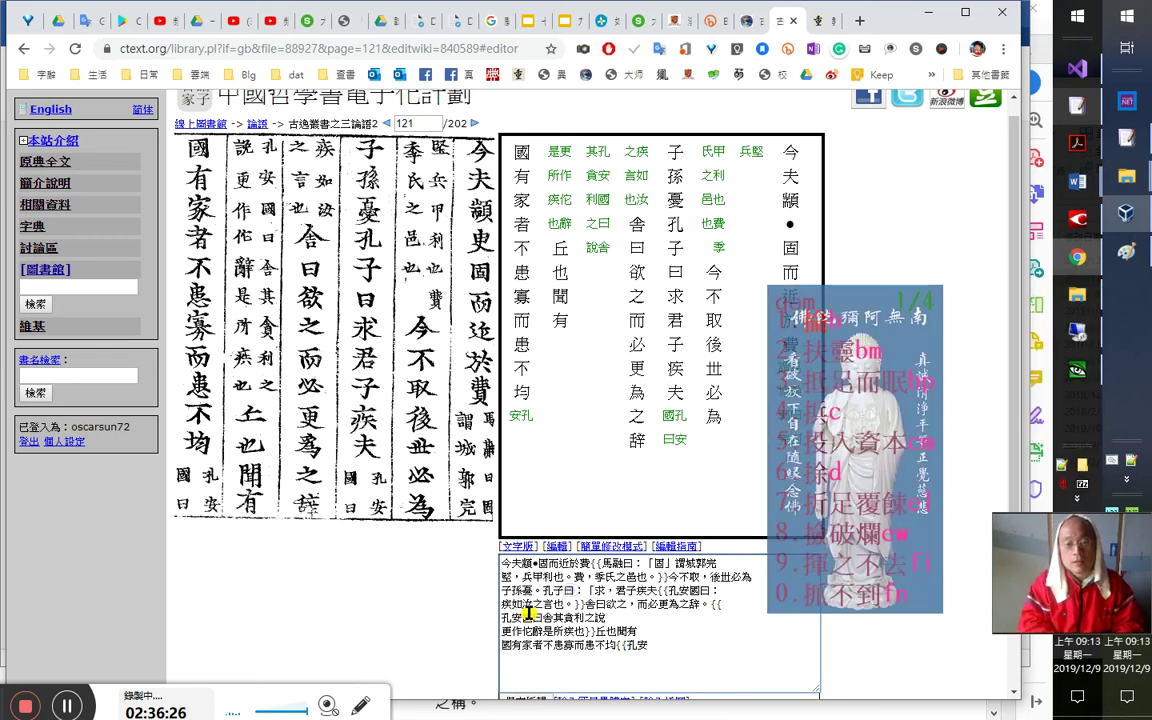
{"action": "key", "text": "space"}
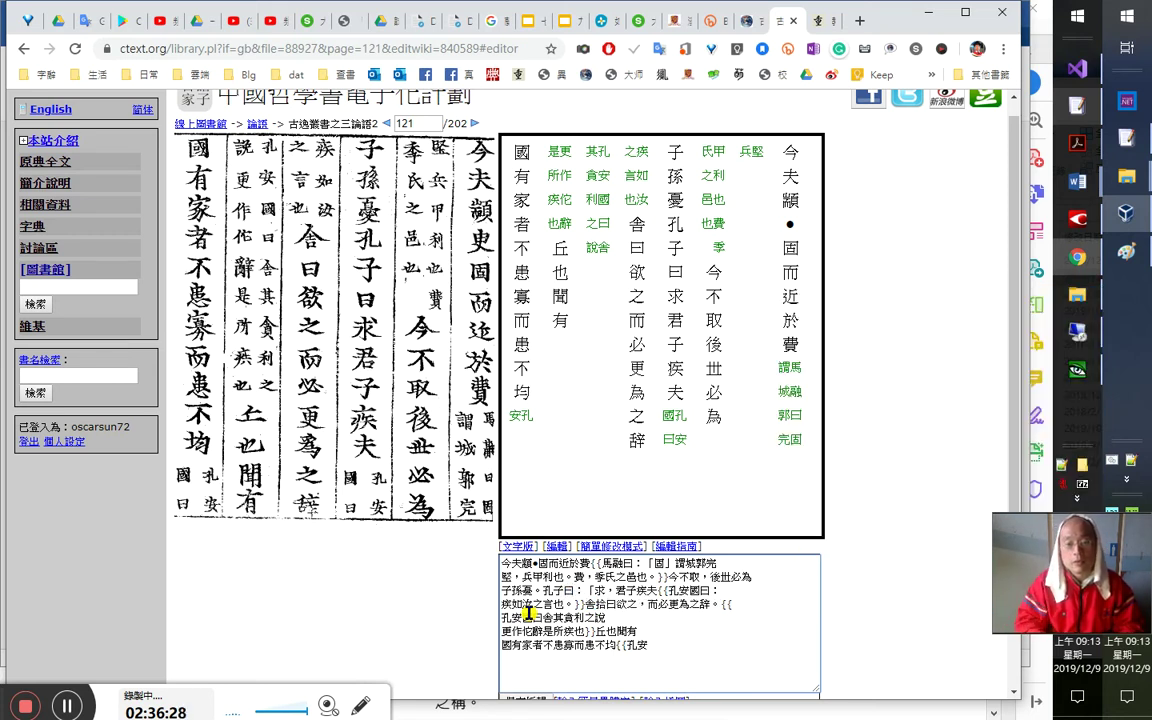
{"action": "key", "text": "shift+Left"}
{"action": "type", "text": "qomr2"}
{"action": "key", "text": "shift+Left"}
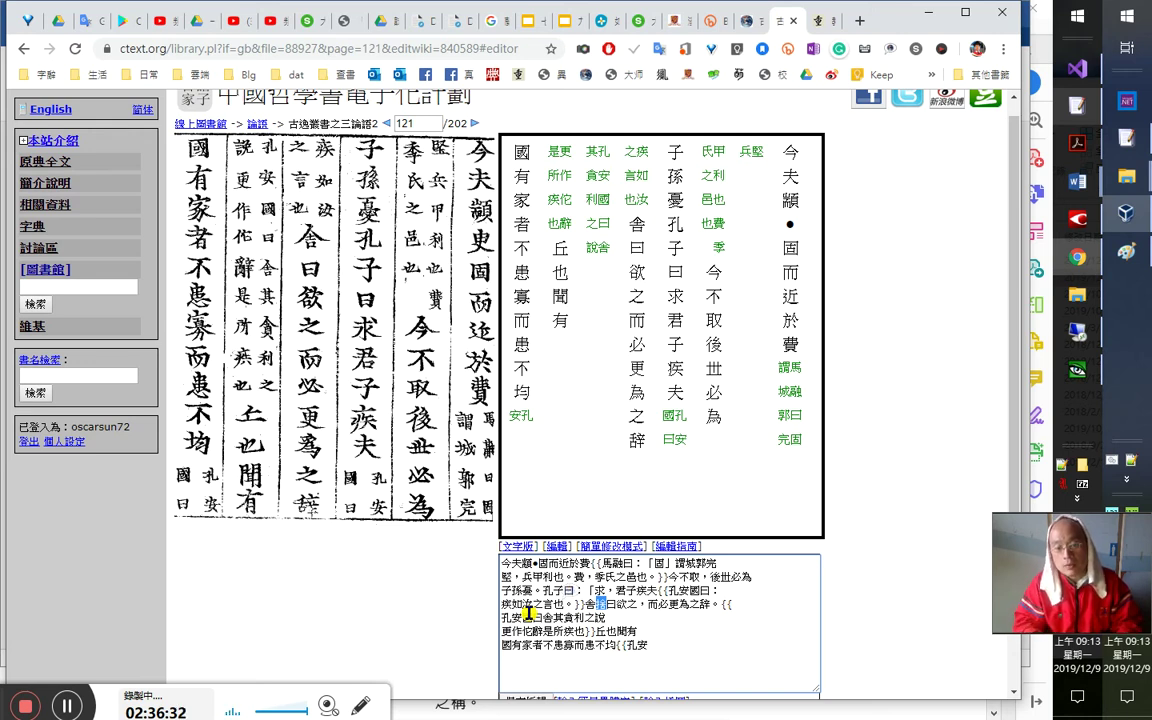
Delete the inserted 捨 after 舍 and keep the main text punctuated as 舍曰欲之，而必更為之辭。
{"action": "key", "text": "Delete"}
{"action": "key", "text": "shift+Right"}
{"action": "key", "text": "shift+Right"}
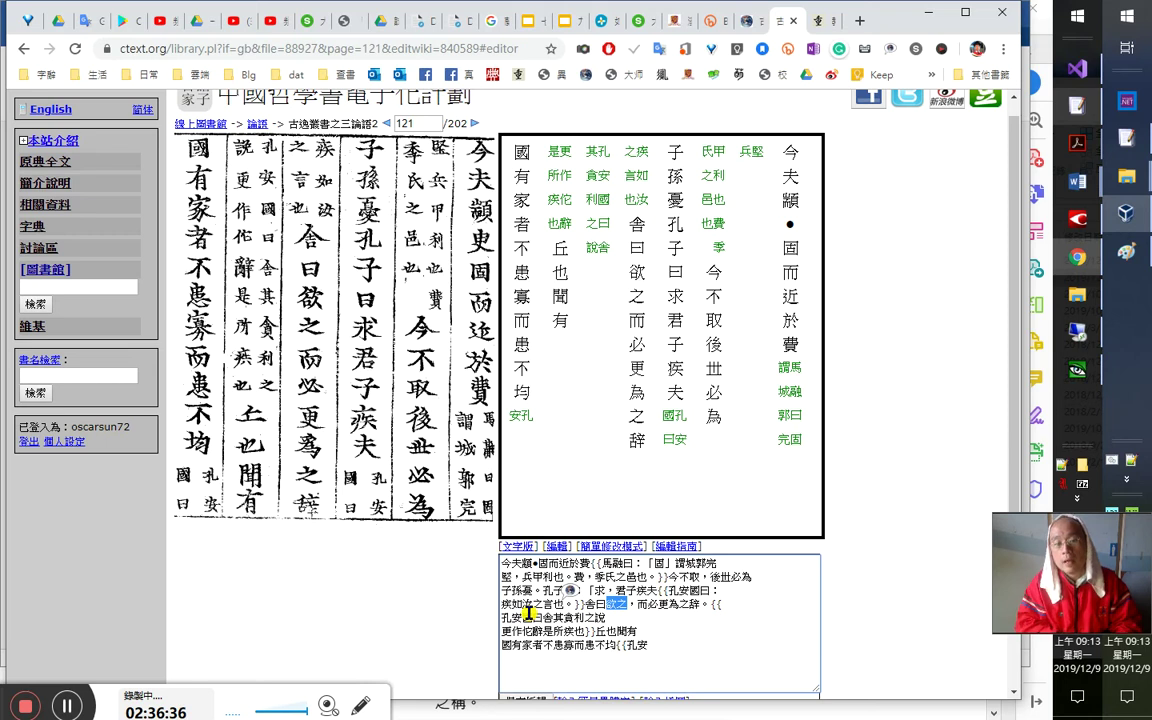
{"action": "key", "text": "Right"}
{"action": "key", "text": "Right"}
{"action": "key", "text": "shift+Right"}
{"action": "key", "text": "shift+Right"}
{"action": "key", "text": "Left"}
{"action": "key", "text": "Left"}
{"action": "type", "text": "，"}
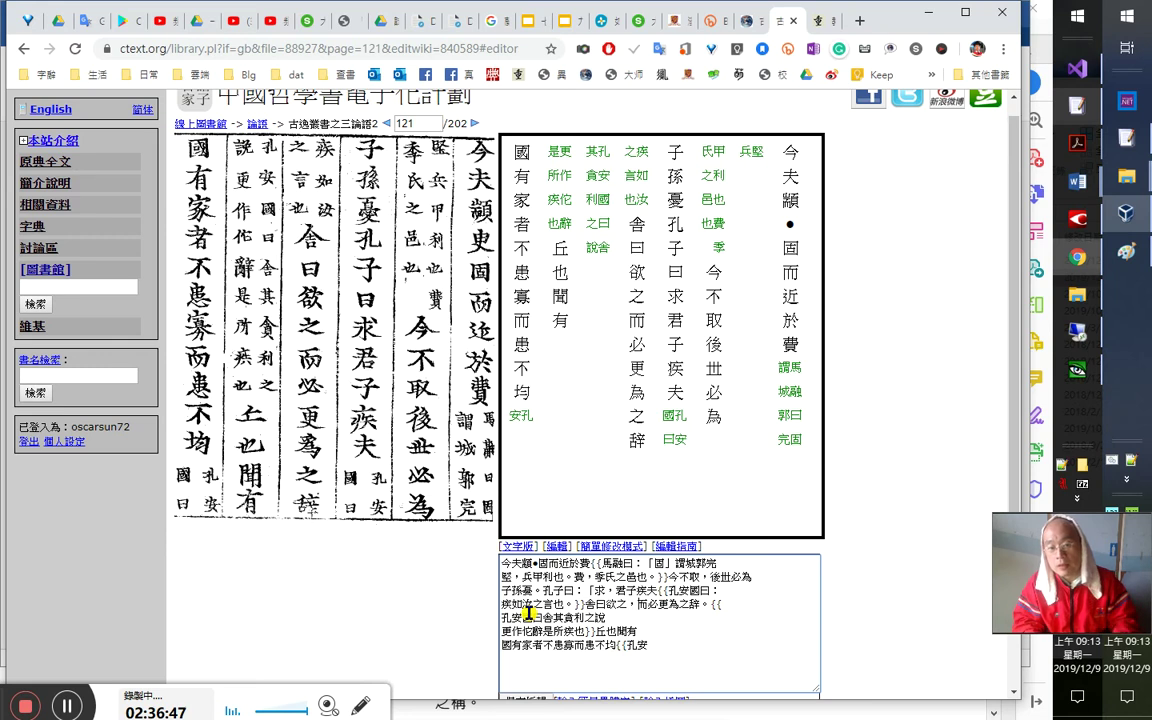
Highlight the words of 舍曰欲之，而必更 piece by piece in the main text, ending with 更
{"action": "key", "text": "shift+Left"}
{"action": "key", "text": "shift+Left"}
{"action": "key", "text": "shift+Left"}
{"action": "key", "text": "shift+Left"}
{"action": "key", "text": "Left"}
{"action": "key", "text": "Left"}
{"action": "key", "text": "Left"}
{"action": "key", "text": "shift+Right"}
{"action": "key", "text": "Right"}
{"action": "key", "text": "shift+Right"}
{"action": "key", "text": "shift+Right"}
{"action": "key", "text": "shift+Right"}
{"action": "key", "text": "shift+Right"}
{"action": "key", "text": "Left"}
{"action": "key", "text": "Right"}
{"action": "key", "text": "shift+Right"}
{"action": "key", "text": "shift+Right"}
{"action": "key", "text": "Left"}
{"action": "key", "text": "Left"}
{"action": "key", "text": "Left"}
{"action": "key", "text": "shift+Right"}
{"action": "key", "text": "Right"}
{"action": "key", "text": "Right"}
{"action": "key", "text": "Right"}
{"action": "key", "text": "Right"}
{"action": "key", "text": "Right"}
{"action": "key", "text": "Right"}
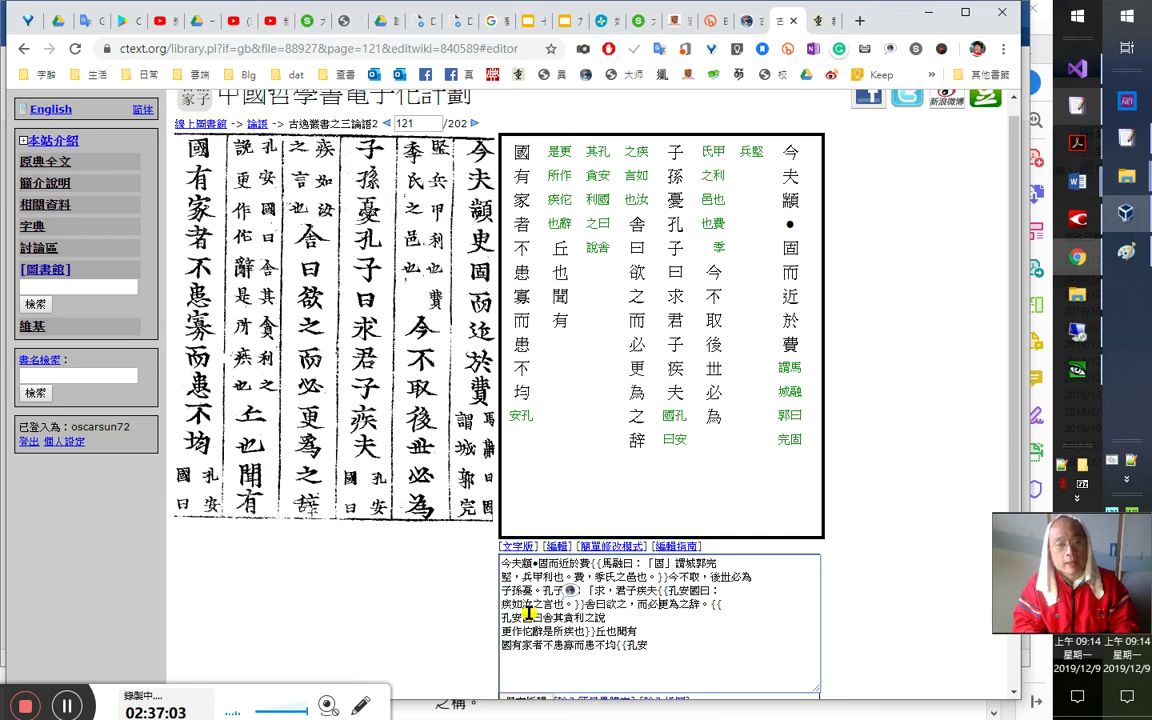
{"action": "key", "text": "shift+Right"}
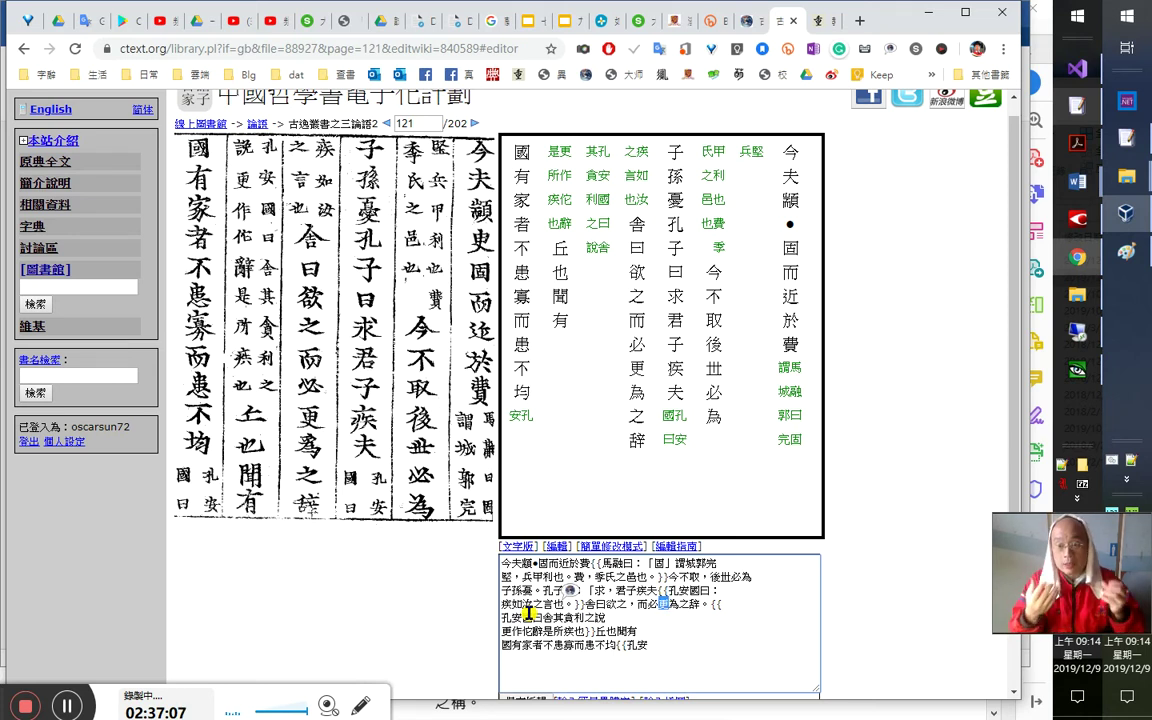
{"action": "key", "text": "Right"}
{"action": "key", "text": "Right"}
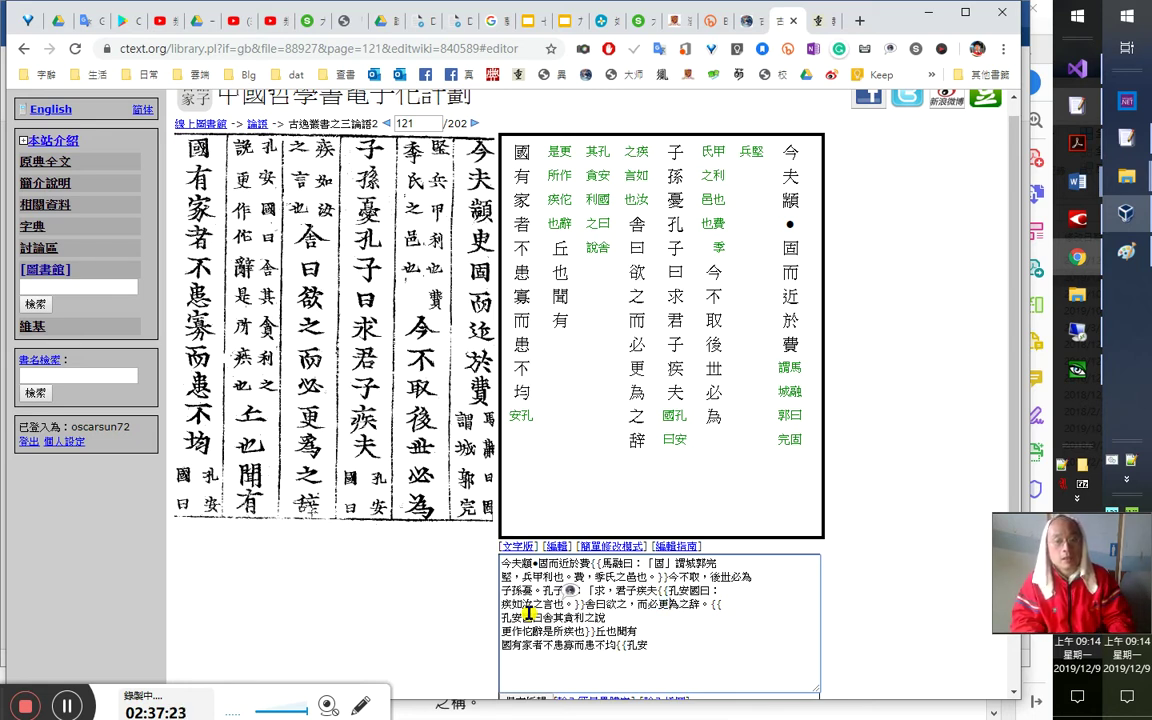
Try shortening 而必更為之辭 to 而必更辭 and restore the wording 為之辭
{"action": "key", "text": "Right"}
{"action": "key", "text": "shift+Right"}
{"action": "key", "text": "shift+Right"}
{"action": "key", "text": "shift+Right"}
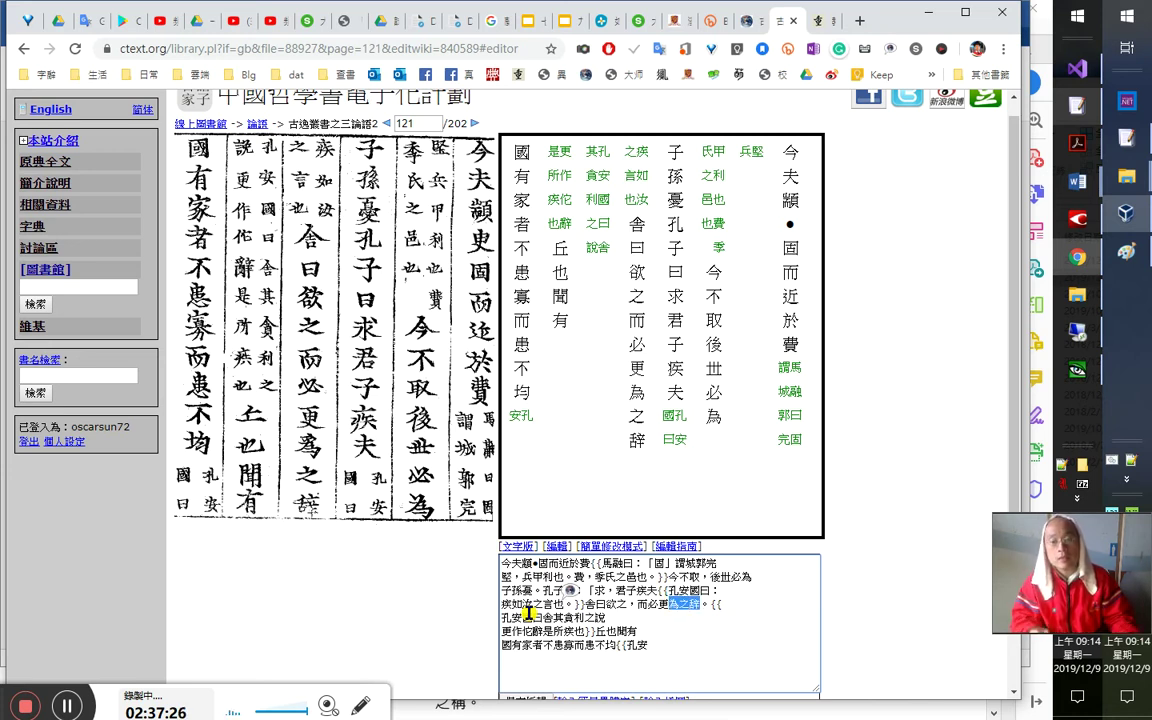
{"action": "type", "text": "辭"}
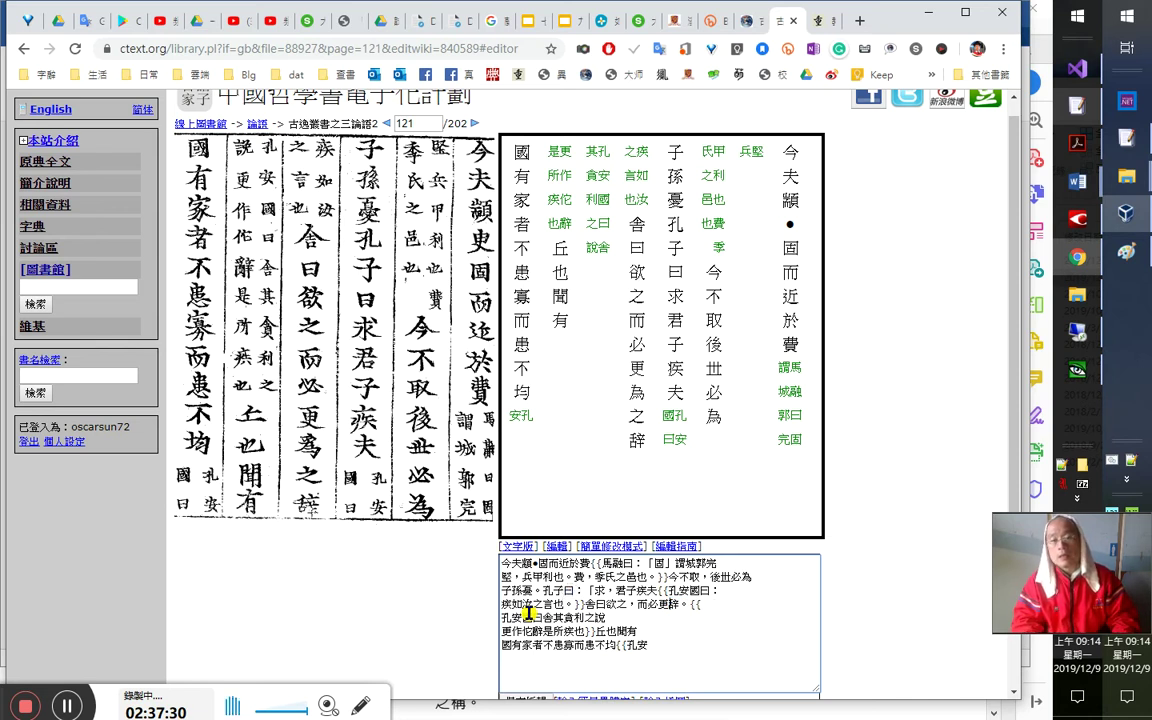
{"action": "key", "text": "shift+Left"}
{"action": "type", "text": "為之辭"}
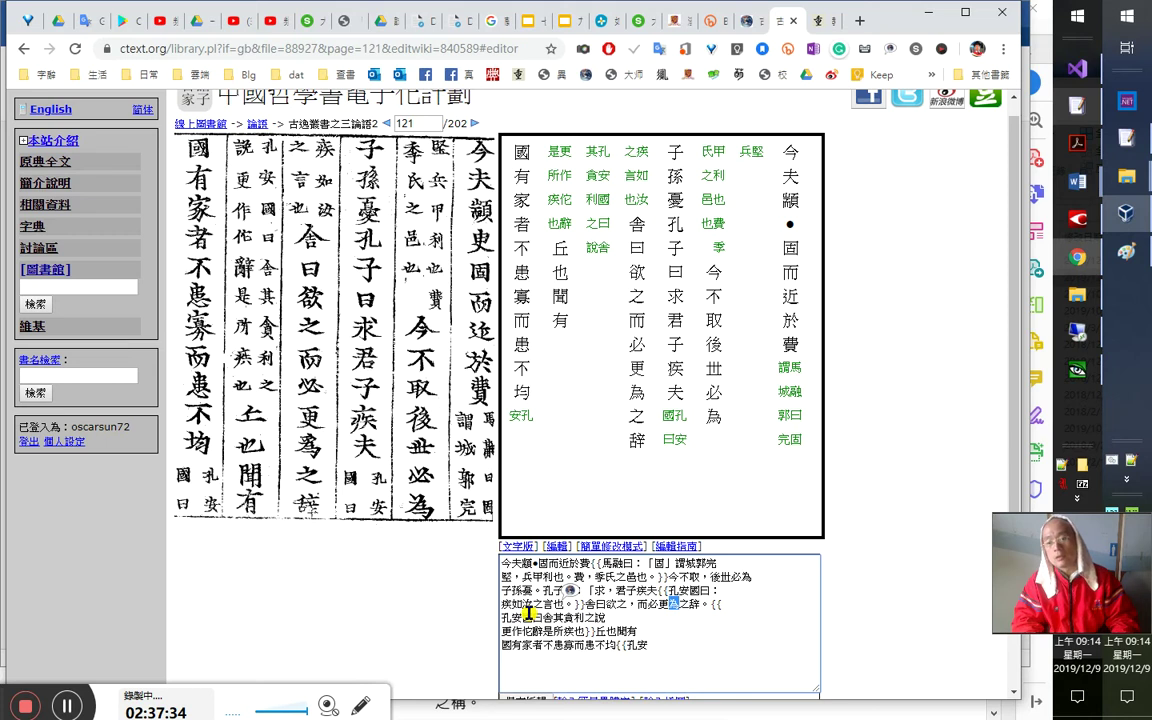
Highlight 為 and 辭 separately in the main-text phrase 更為之辭
{"action": "key", "text": "shift+Left"}
{"action": "key", "text": "Right"}
{"action": "key", "text": "shift+Left"}
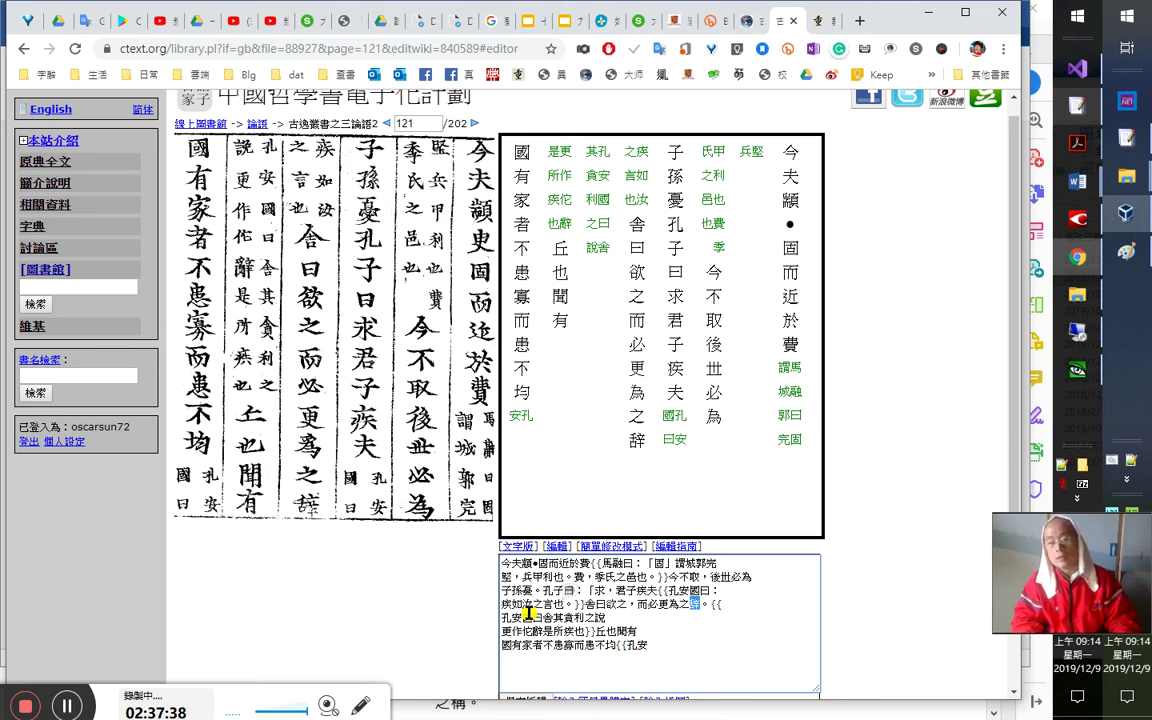
{"action": "key", "text": "Left"}
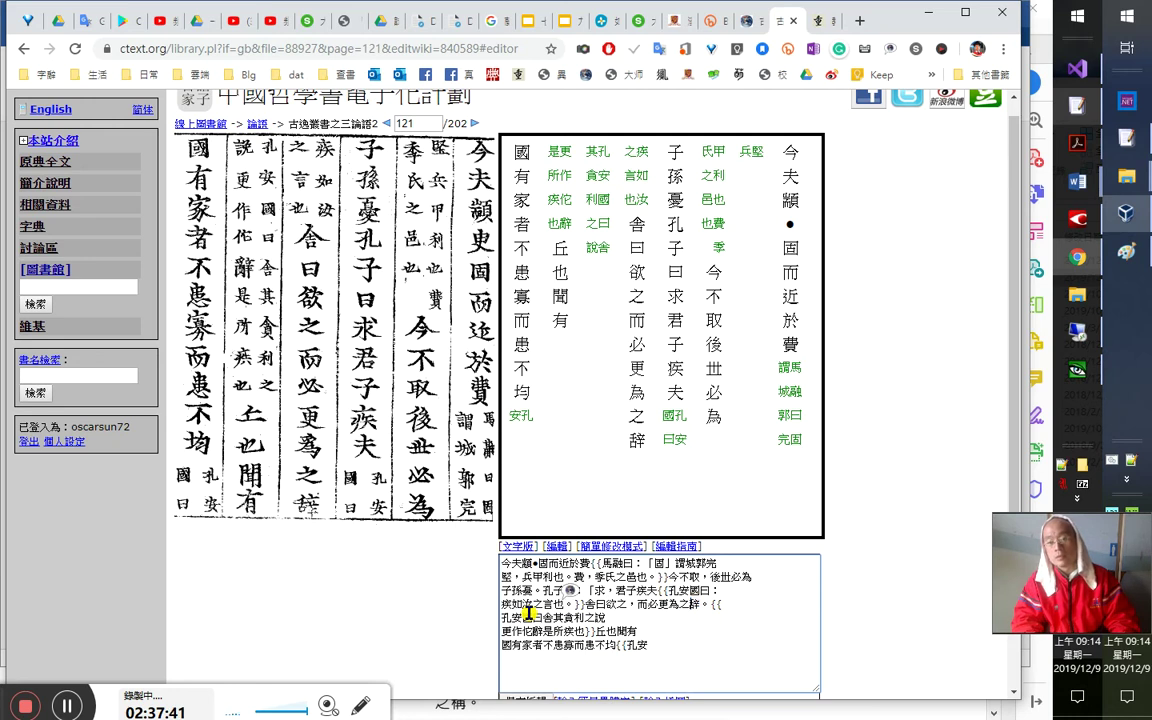
{"action": "key", "text": "shift+Right"}
Try deleting 之 from 更為之辭, undo the deletion, and highlight 為 and 辭 for comparison
{"action": "key", "text": "Left"}
{"action": "key", "text": "Left"}
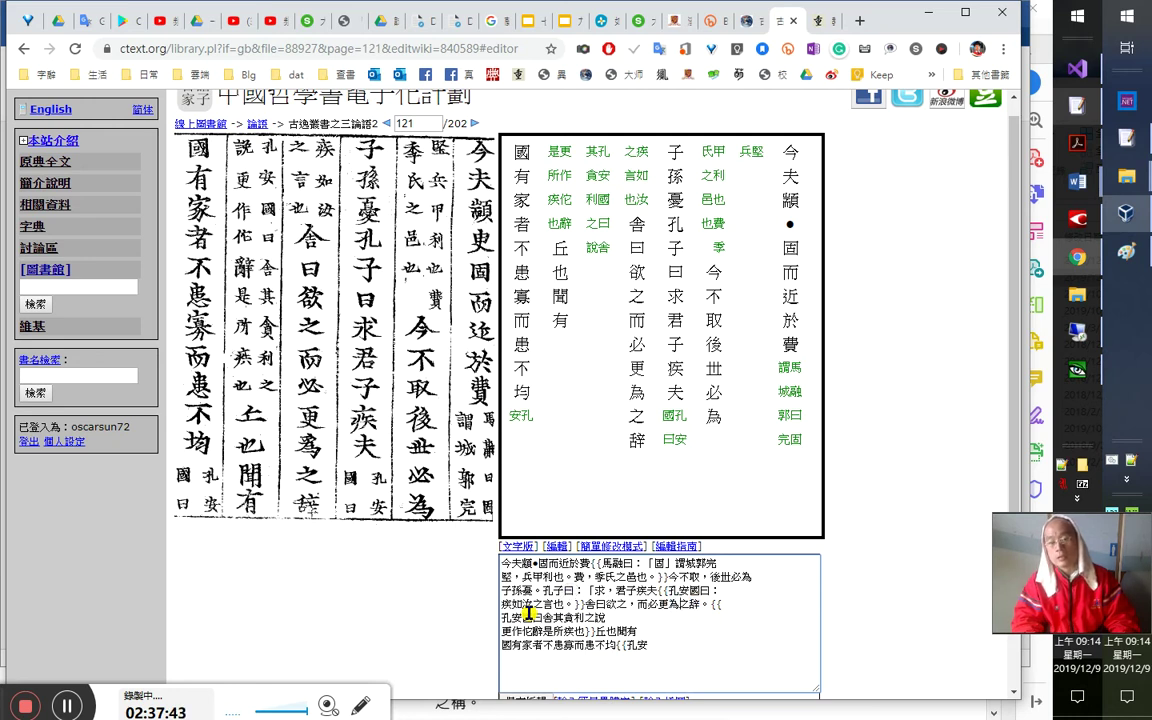
{"action": "key", "text": "Delete"}
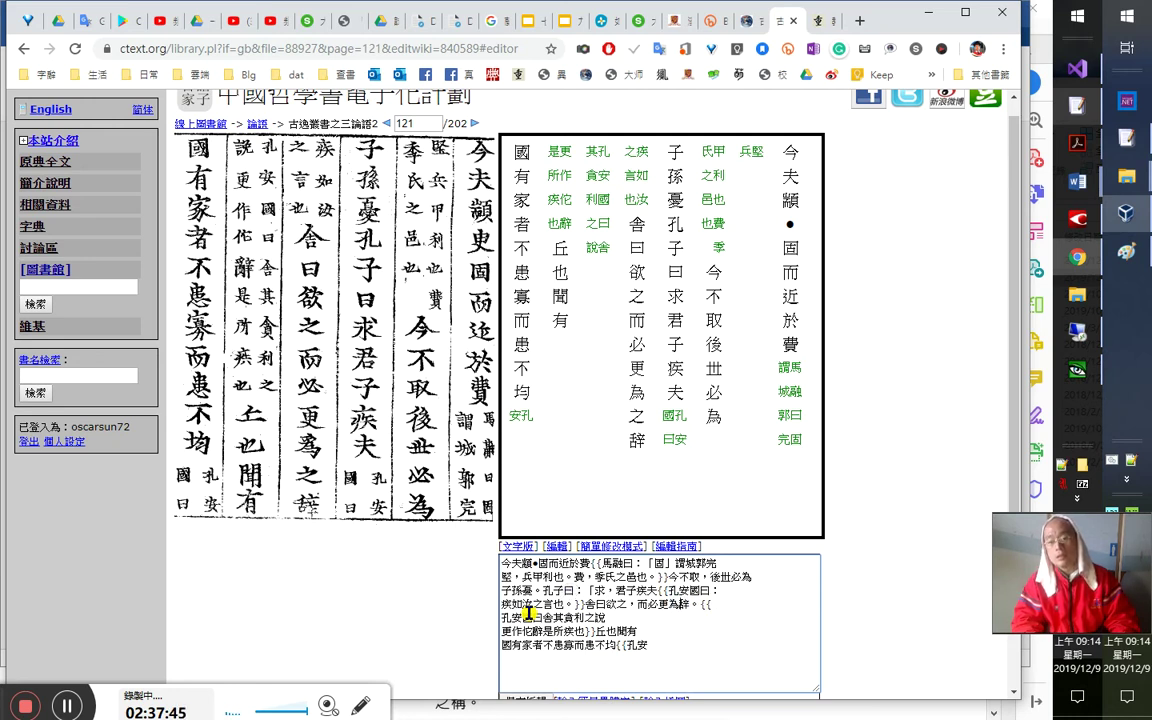
{"action": "key", "text": "ctrl+z"}
{"action": "key", "text": "shift+Right"}
{"action": "key", "text": "Right"}
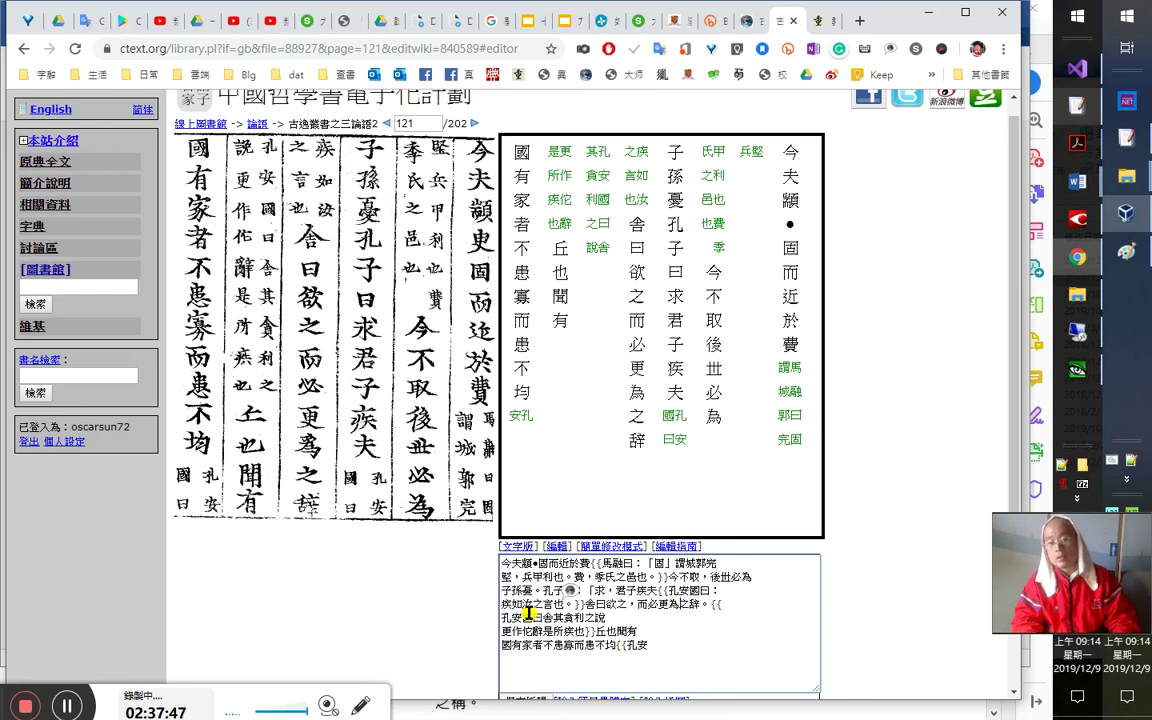
{"action": "key", "text": "shift+Left"}
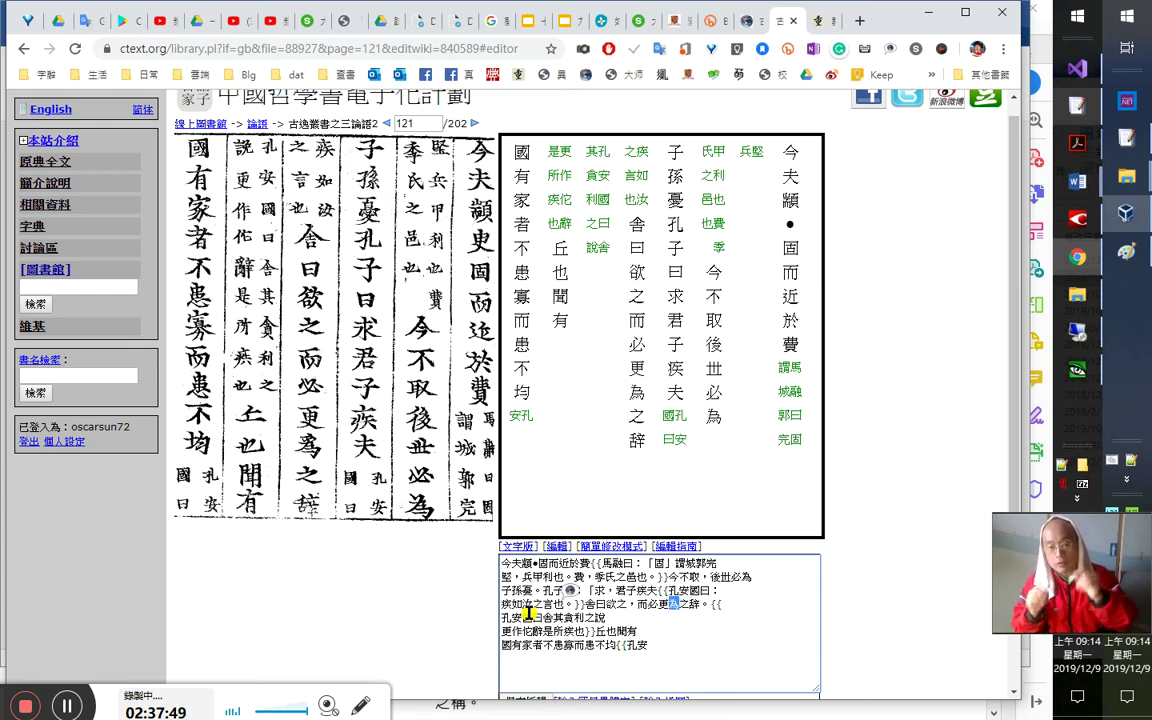
{"action": "key", "text": "Left"}
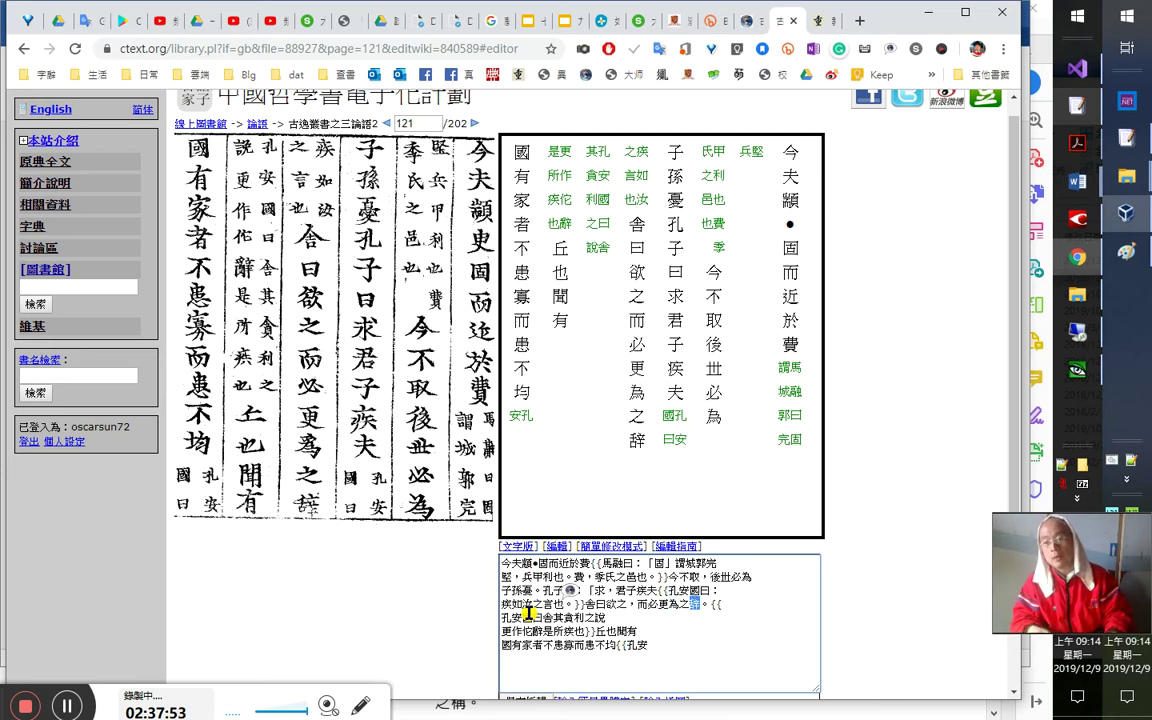
Punctuate the following commentary line as 孔安國曰：舍其貪利之說，
{"action": "key", "text": "Down"}
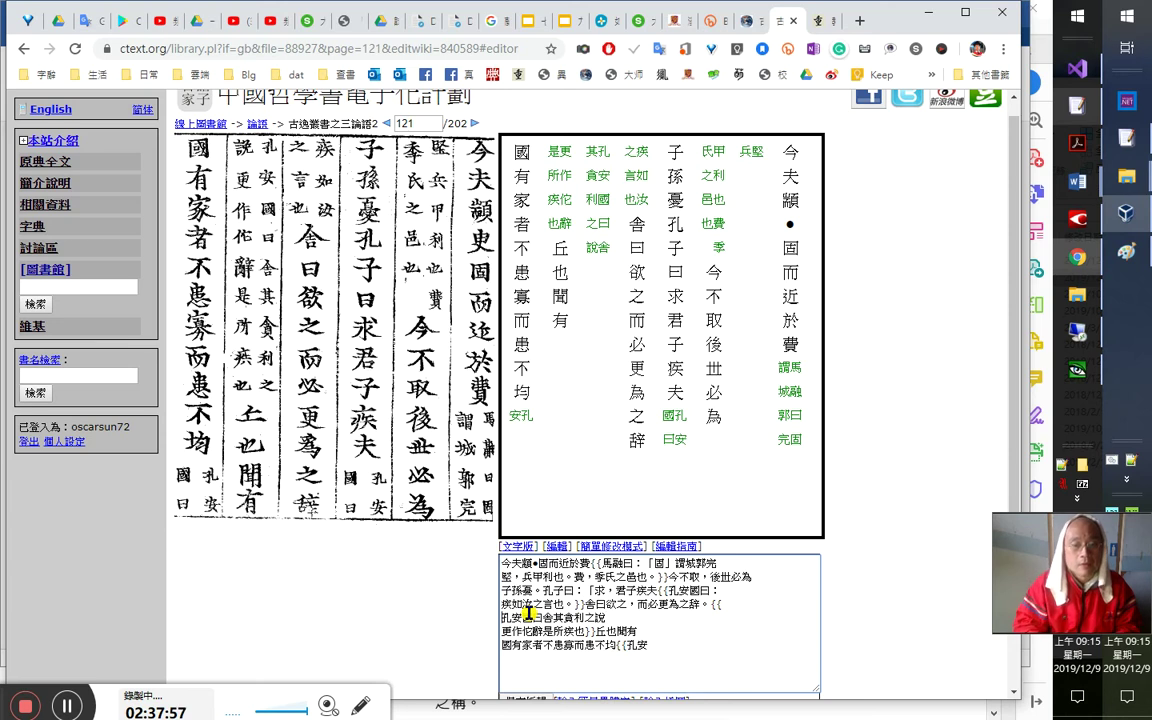
{"action": "type", "text": "："}
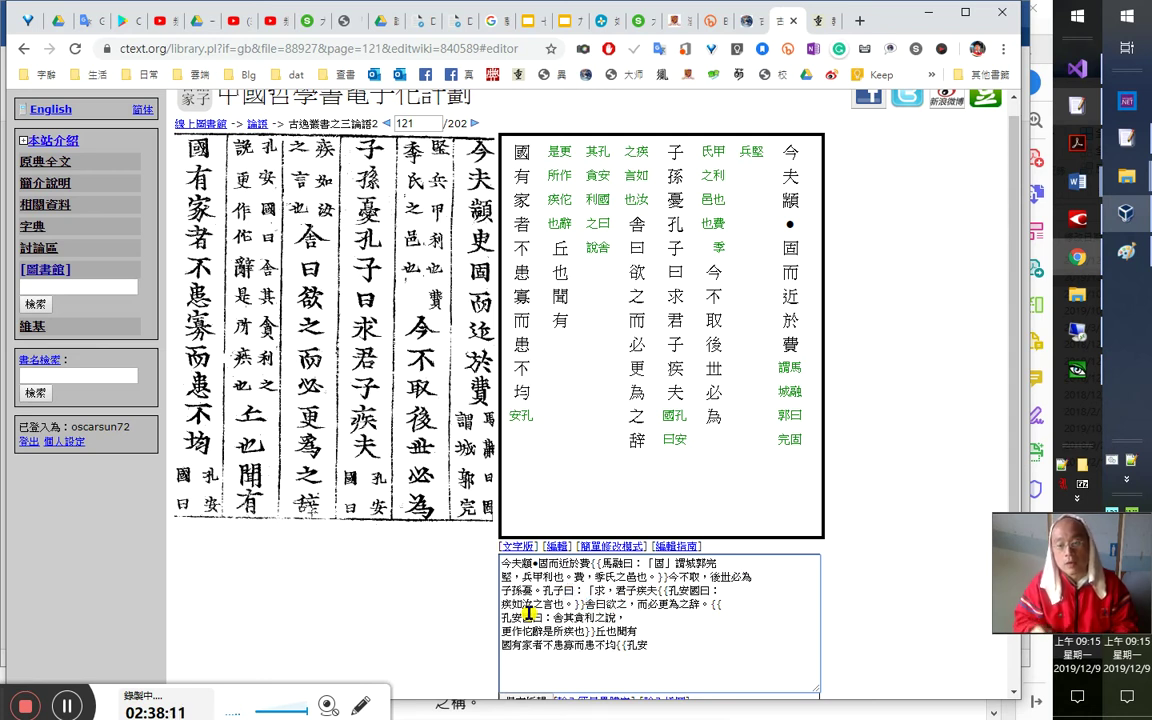
Try a comma between 舍 and 曰欲之 in the main text, highlight 曰, and remove the comma
{"action": "type", "text": "，"}
{"action": "key", "text": "shift+Right"}
{"action": "key", "text": "shift+Right"}
{"action": "key", "text": "shift+Right"}
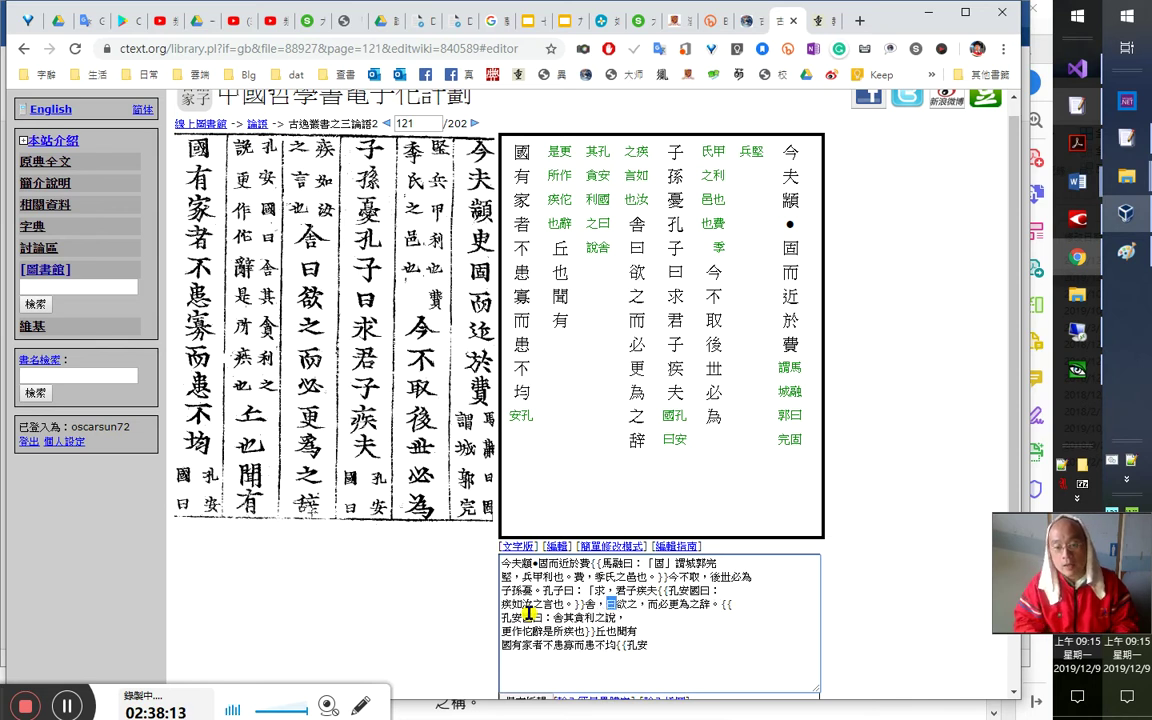
{"action": "key", "text": "Left"}
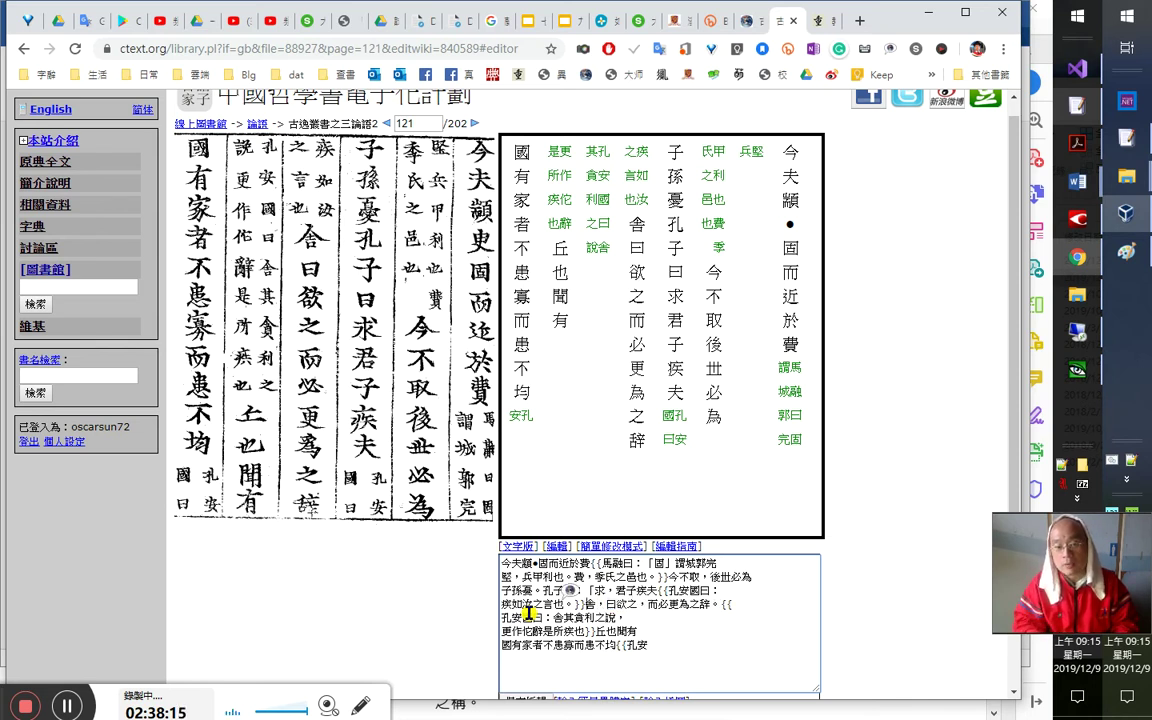
{"action": "key", "text": "BackSpace"}
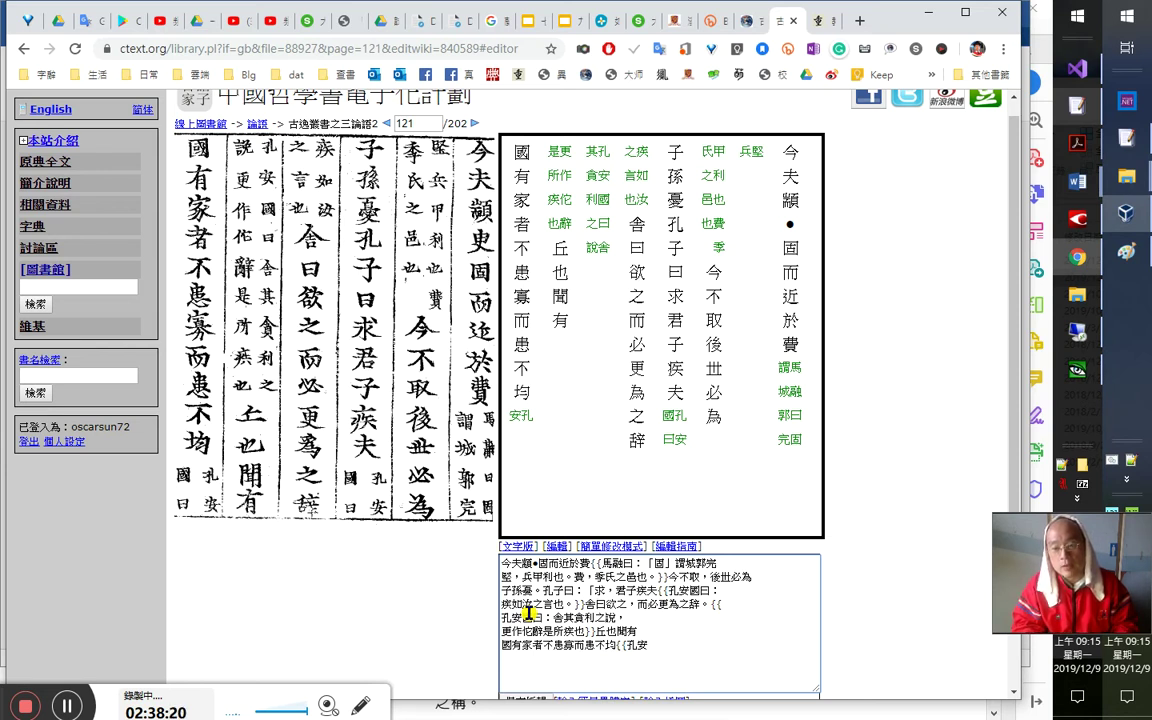
Enclose 曰欲之 in corner quotation marks so the main text reads 舍「曰欲之」，而必更為之辭。
{"action": "key", "text": "shift+Left"}
{"action": "key", "text": "Right"}
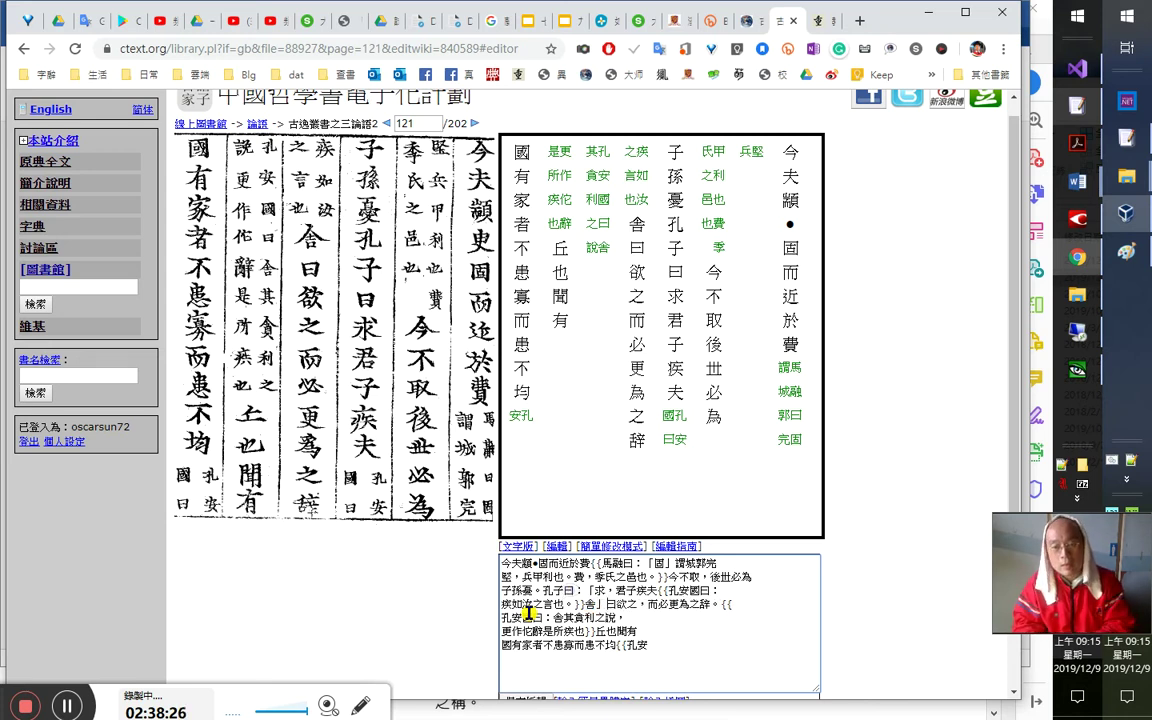
{"action": "type", "text": "「"}
{"action": "key", "text": "Delete"}
{"action": "key", "text": "Right"}
{"action": "key", "text": "Right"}
{"action": "key", "text": "Right"}
{"action": "type", "text": "」"}
Highlight 欲, 曰 and 欲之 in turn inside the quoted 「曰欲之」
{"action": "key", "text": "Left"}
{"action": "key", "text": "shift+Left"}
{"action": "key", "text": "shift+Left"}
{"action": "key", "text": "shift+Left"}
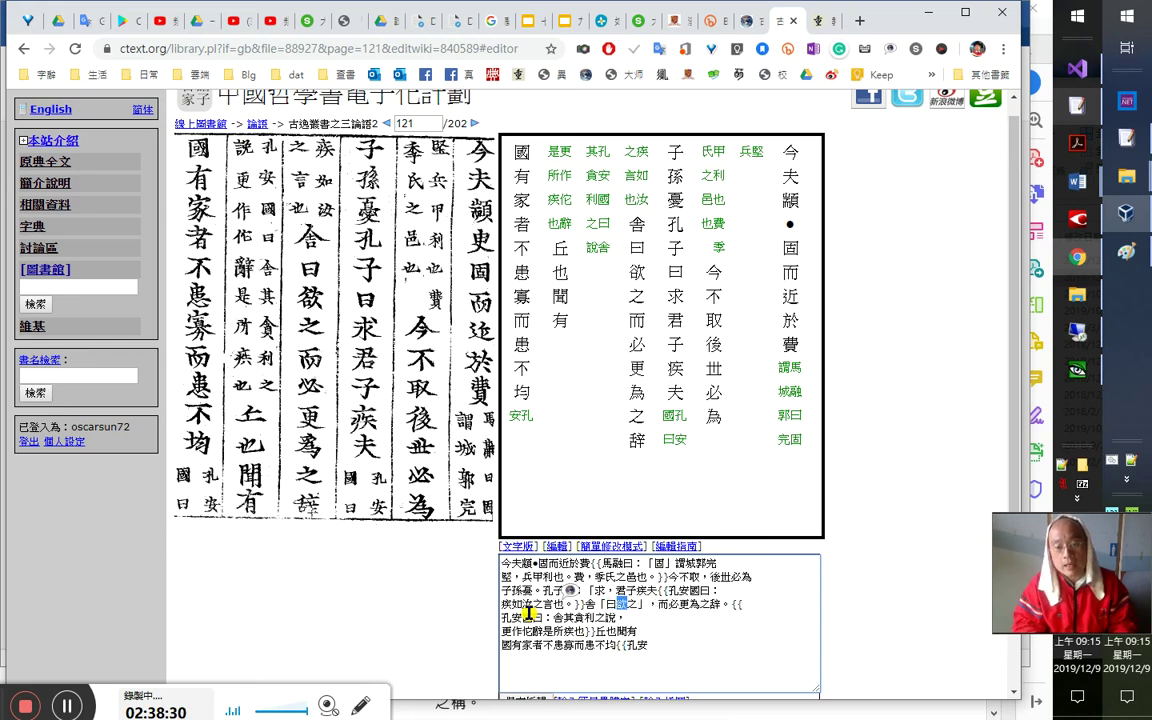
{"action": "key", "text": "Left"}
{"action": "key", "text": "Right"}
{"action": "key", "text": "shift+Right"}
{"action": "key", "text": "shift+Right"}
{"action": "key", "text": "shift+Left"}
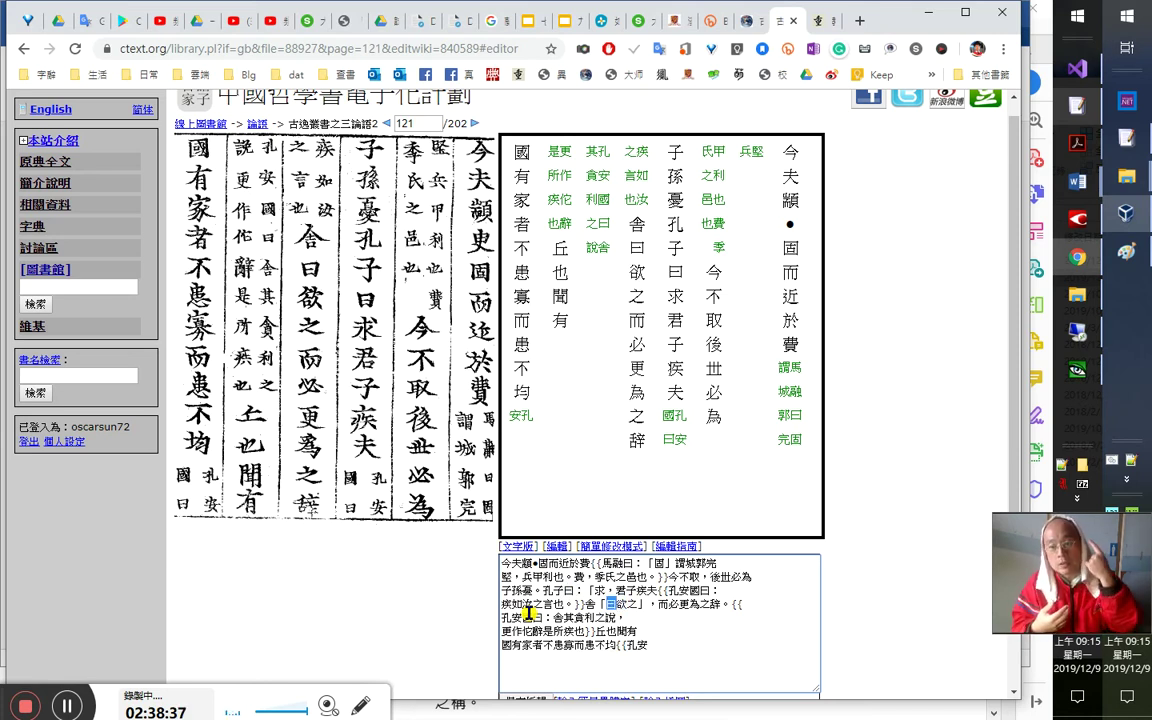
{"action": "key", "text": "Right"}
{"action": "key", "text": "Right"}
{"action": "key", "text": "shift+Right"}
{"action": "key", "text": "shift+Right"}
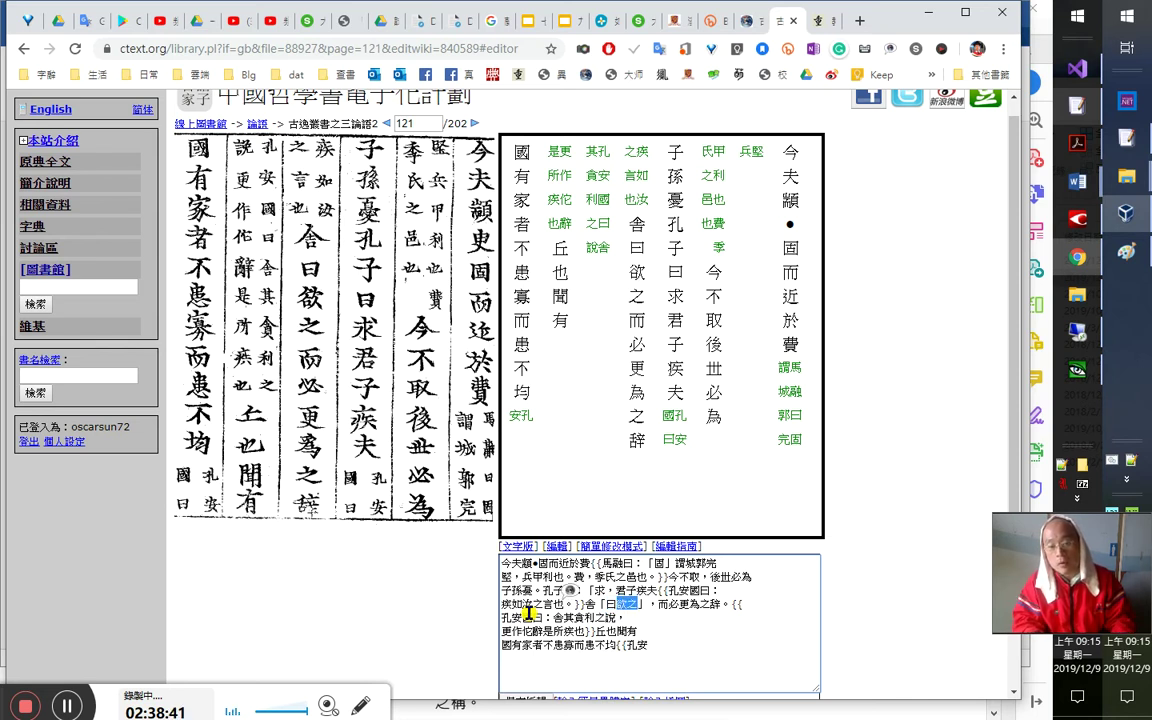
{"action": "key", "text": "Left"}
{"action": "key", "text": "shift+Left"}
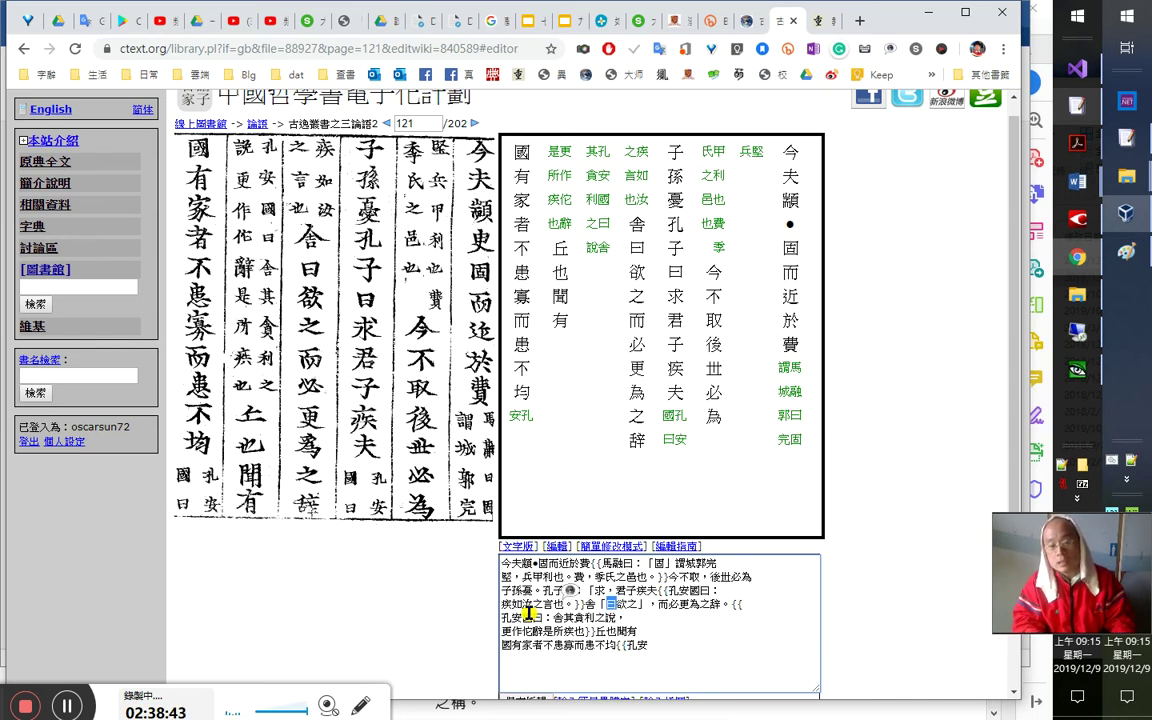
Compare 舍 with the quoted 曰 by highlighting each in 舍「曰欲之」
{"action": "key", "text": "Right"}
{"action": "key", "text": "shift+Left"}
{"action": "key", "text": "shift+Left"}
{"action": "key", "text": "Right"}
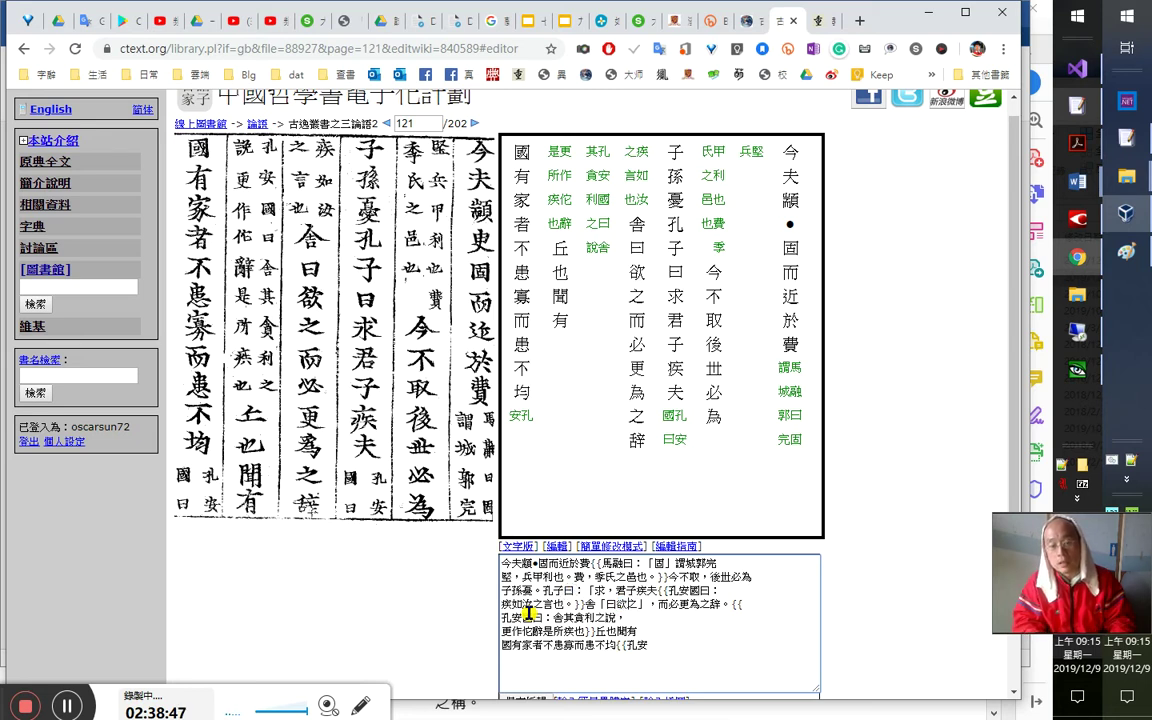
{"action": "key", "text": "Left"}
{"action": "key", "text": "Left"}
{"action": "key", "text": "shift+Left"}
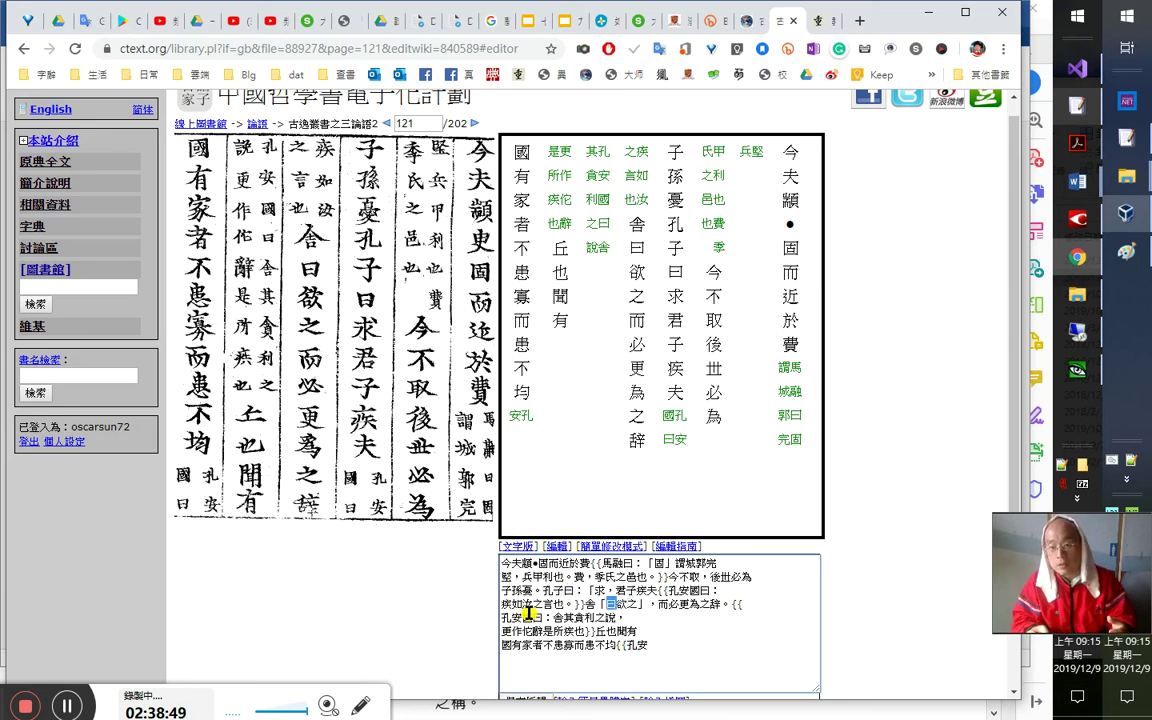
{"action": "key", "text": "Left"}
{"action": "key", "text": "Left"}
{"action": "key", "text": "shift+Right"}
{"action": "type", "text": "舍"}
{"action": "key", "text": "Right"}
{"action": "key", "text": "shift+Right"}
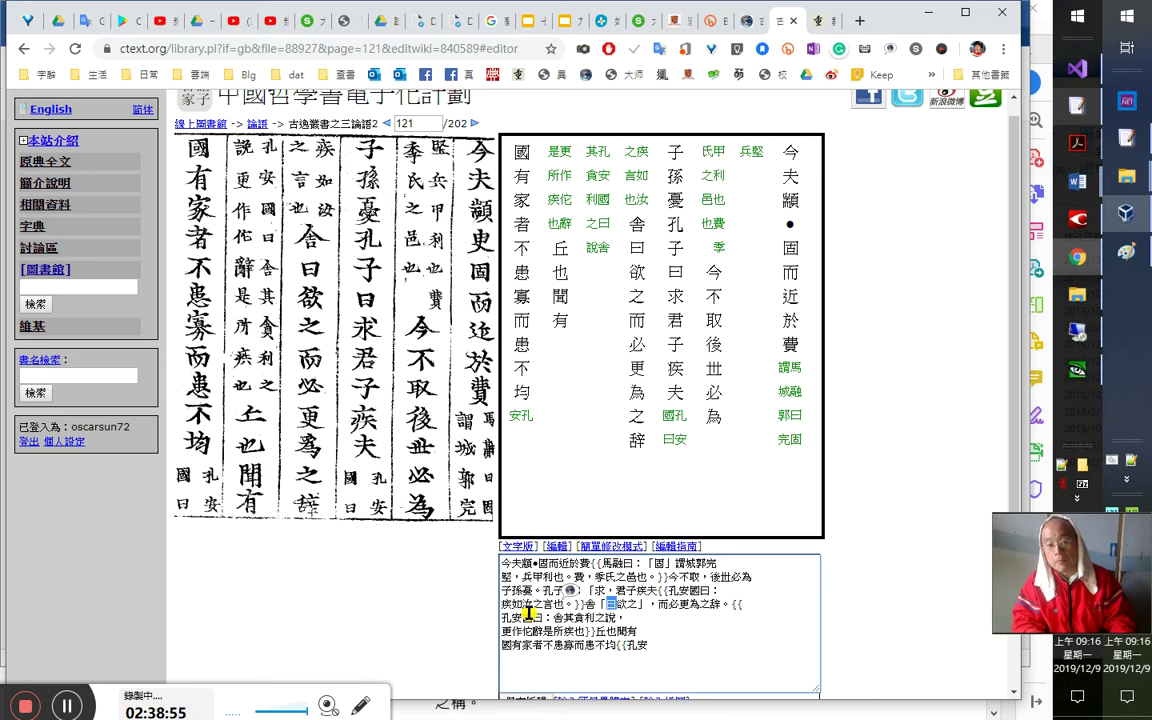
{"action": "key", "text": "Right"}
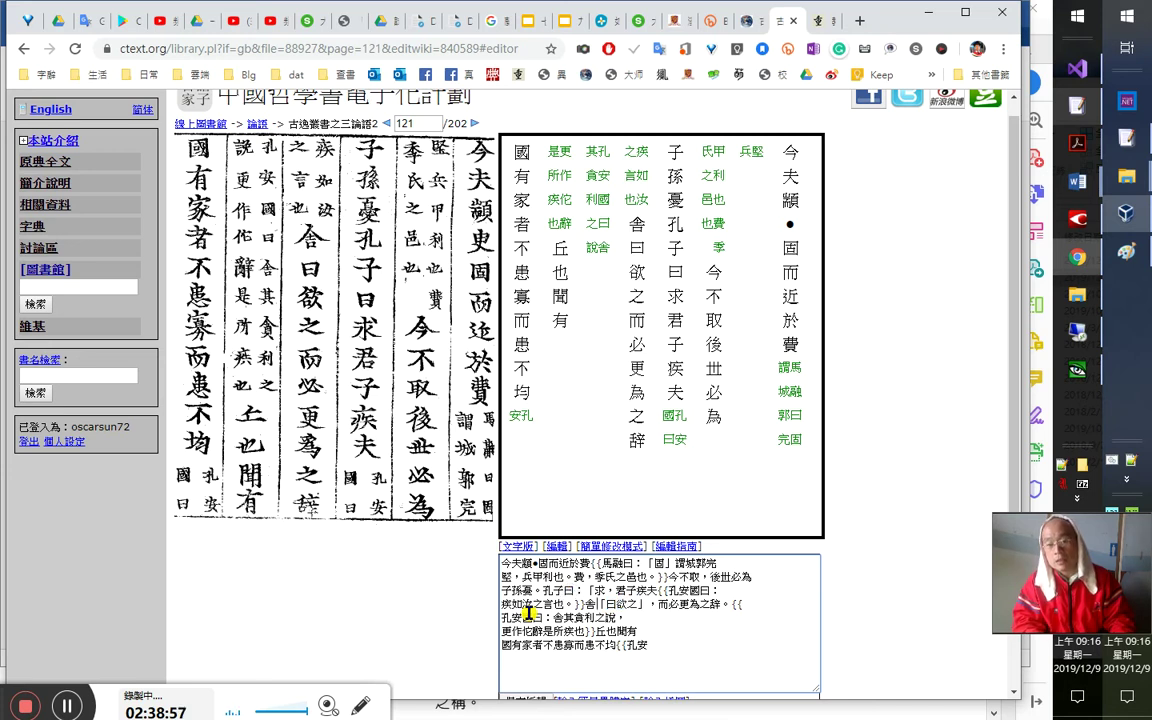
Remove both corner quotation marks around 曰欲之 in the main text
{"action": "key", "text": "BackSpace"}
{"action": "key", "text": "shift+Right"}
{"action": "key", "text": "Right"}
{"action": "key", "text": "shift+Right"}
{"action": "key", "text": "Right"}
{"action": "key", "text": "shift+Right"}
{"action": "key", "text": "shift+Right"}
{"action": "key", "text": "Right"}
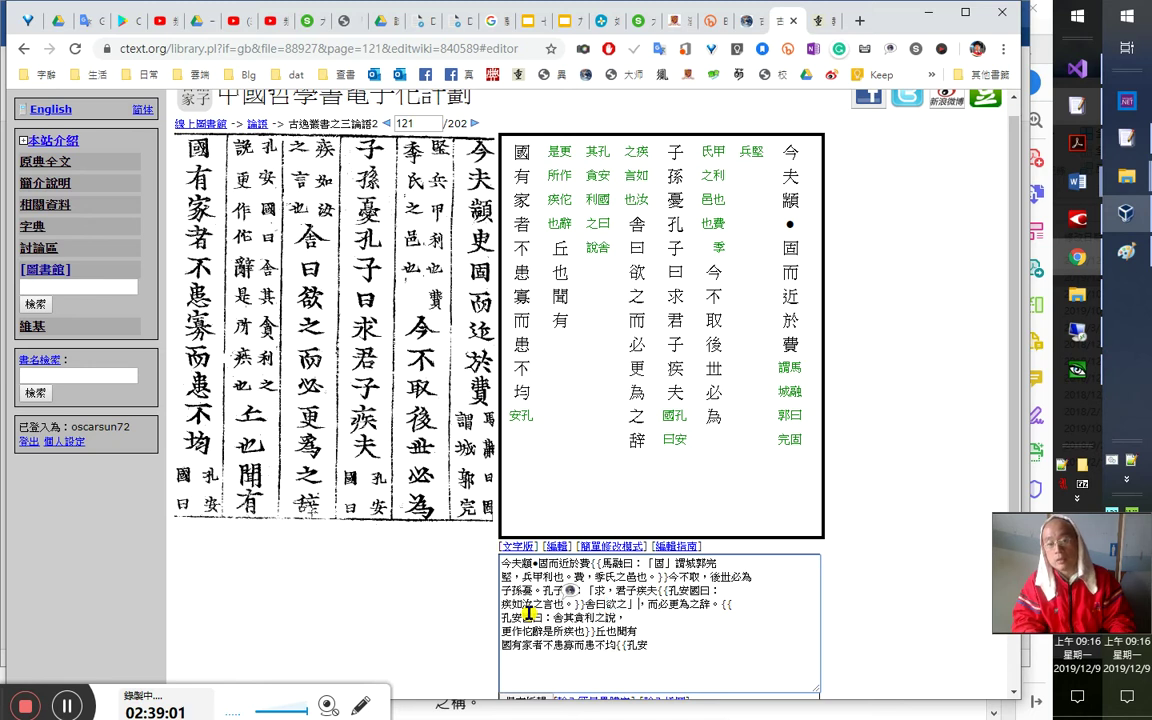
{"action": "key", "text": "Delete"}
Insert periods to separate the words as 舍.曰.欲之 and highlight 曰.欲之
{"action": "type", "text": "."}
{"action": "key", "text": "Right"}
{"action": "key", "text": "Right"}
{"action": "type", "text": "."}
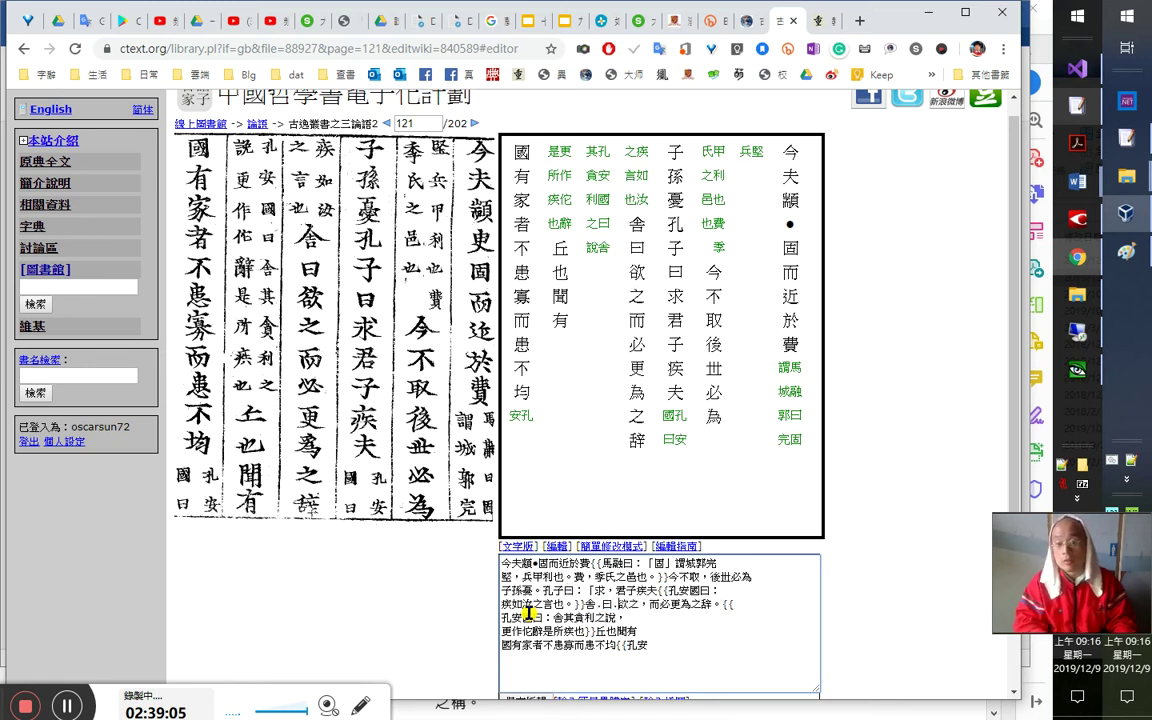
{"action": "key", "text": "shift+Right"}
{"action": "key", "text": "Right"}
{"action": "key", "text": "Right"}
{"action": "key", "text": "Left"}
{"action": "key", "text": "Left"}
{"action": "key", "text": "shift+Right"}
{"action": "key", "text": "shift+Right"}
{"action": "key", "text": "shift+Right"}
{"action": "key", "text": "shift+Right"}
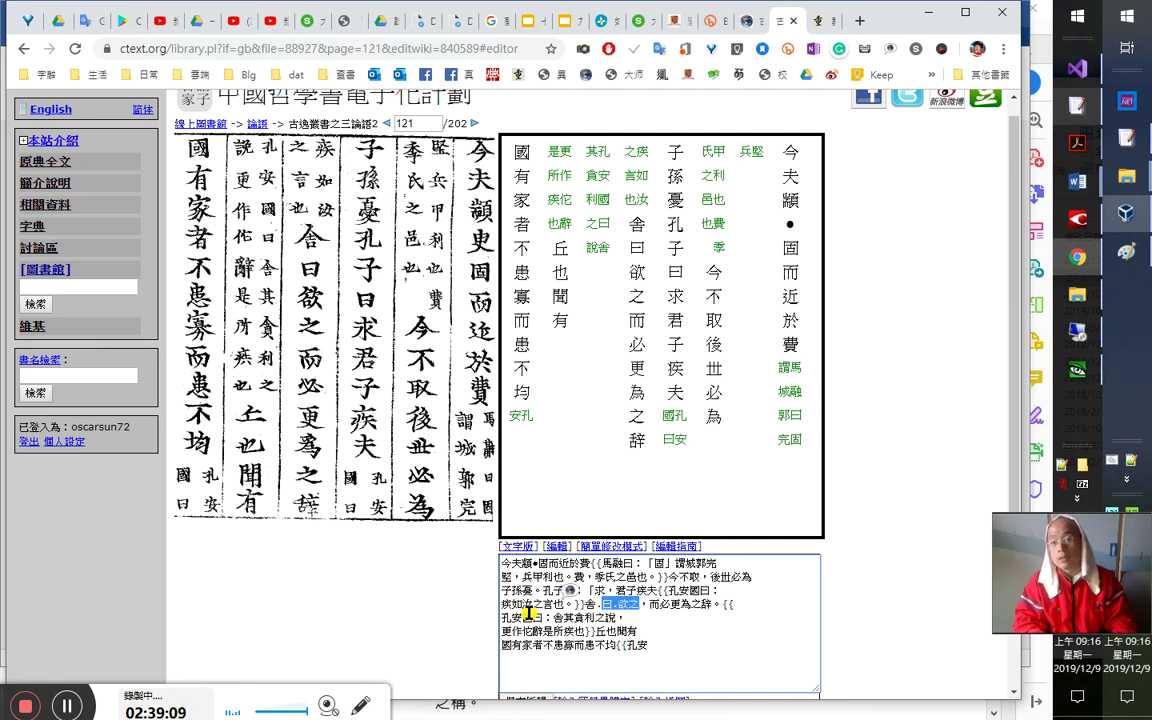
Highlight parts of the commentary phrase 舍其貪利之說, ending with 利之說
{"action": "key", "text": "Down"}
{"action": "key", "text": "Left"}
{"action": "key", "text": "shift+Right"}
{"action": "key", "text": "shift+Right"}
{"action": "key", "text": "shift+Right"}
{"action": "key", "text": "shift+Right"}
{"action": "key", "text": "shift+Right"}
{"action": "key", "text": "Right"}
{"action": "key", "text": "shift+Left"}
{"action": "key", "text": "shift+Left"}
{"action": "key", "text": "shift+Left"}
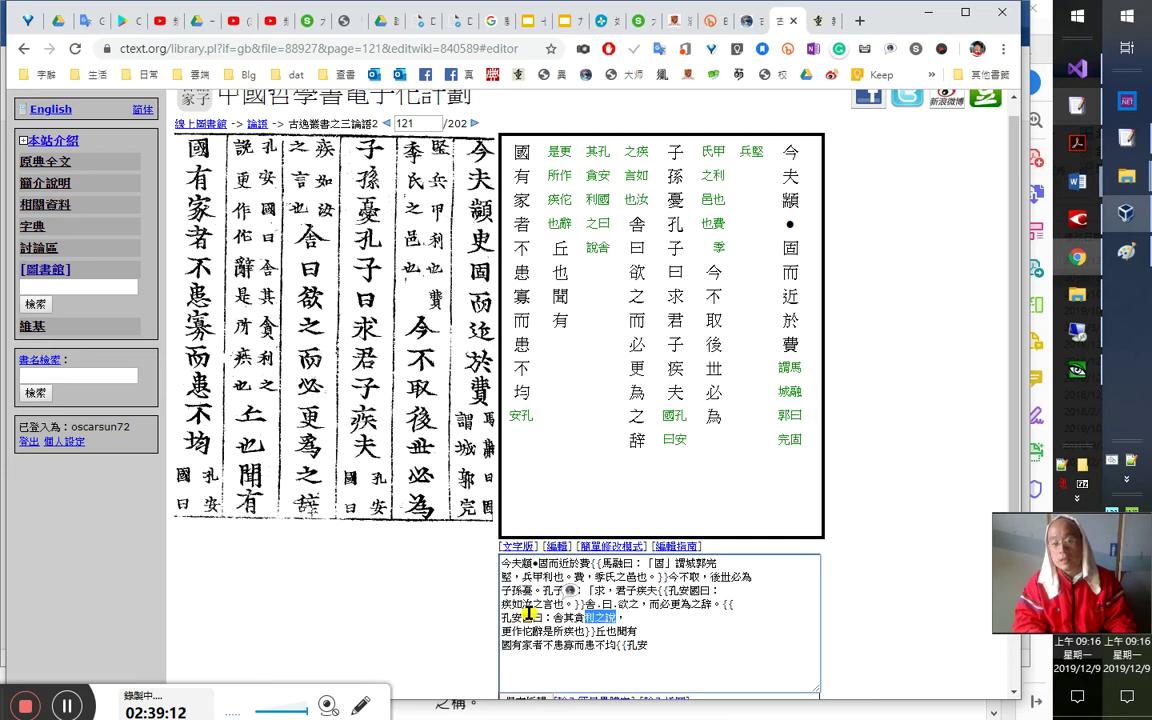
{"action": "key", "text": "shift+Right"}
{"action": "key", "text": "shift+Right"}
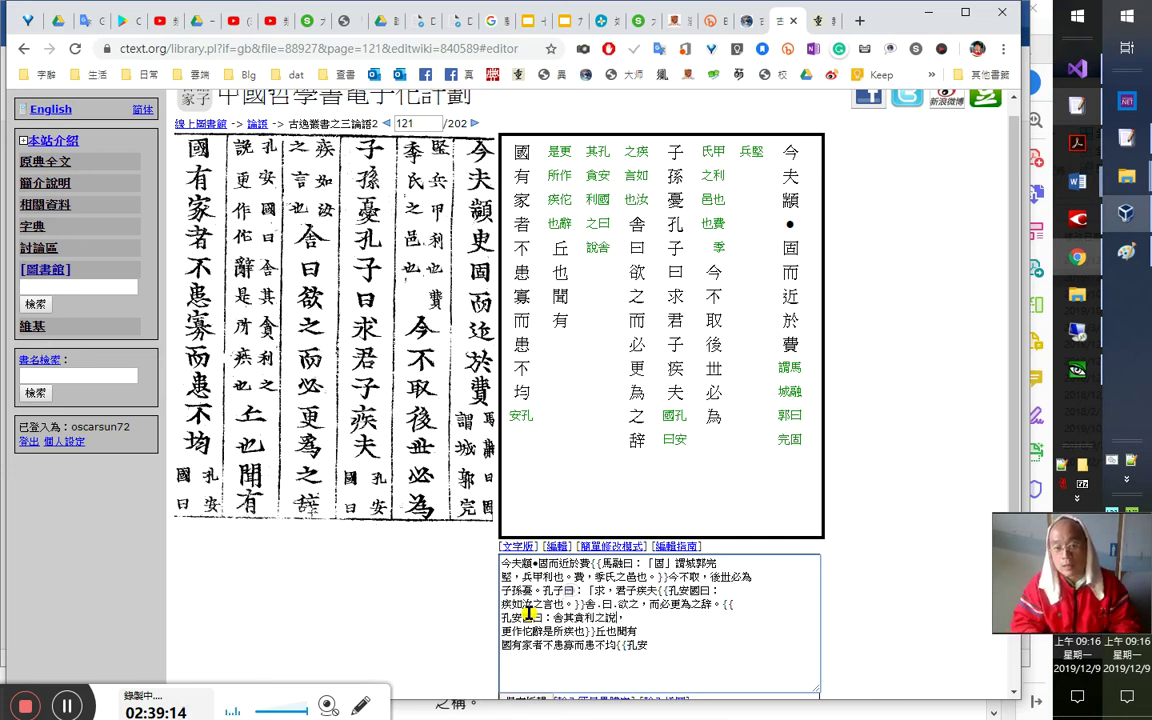
{"action": "key", "text": "Up"}
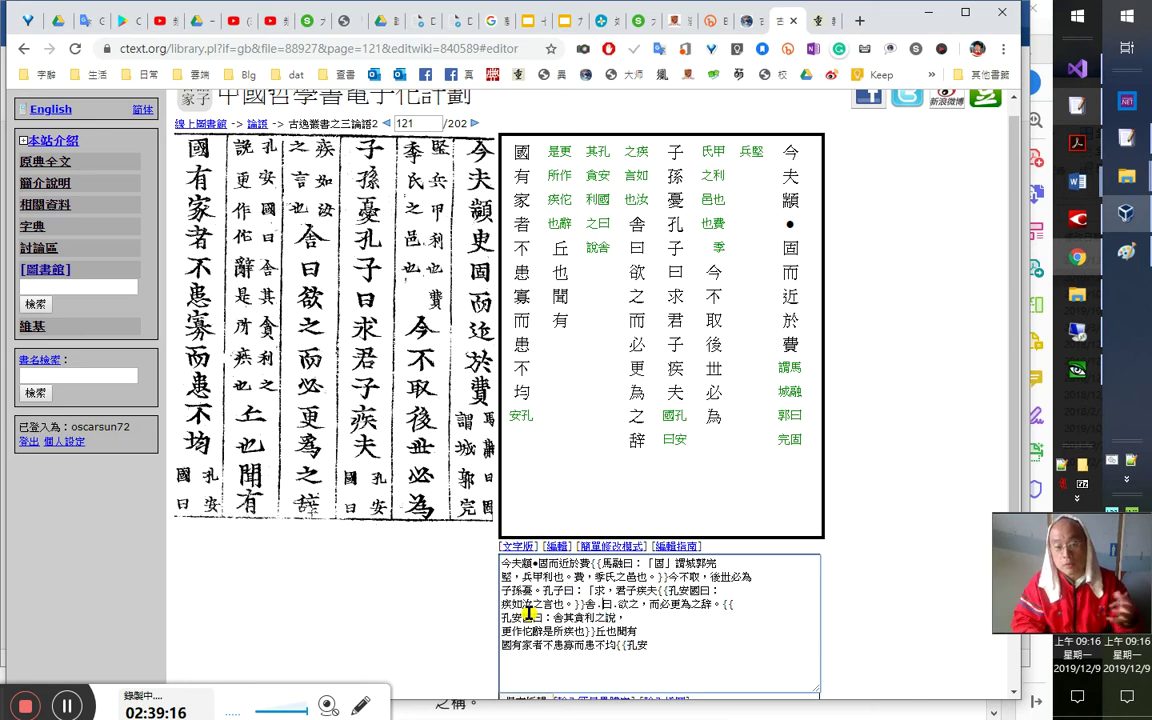
{"action": "key", "text": "Right"}
{"action": "key", "text": "Right"}
{"action": "key", "text": "Down"}
{"action": "key", "text": "Up"}
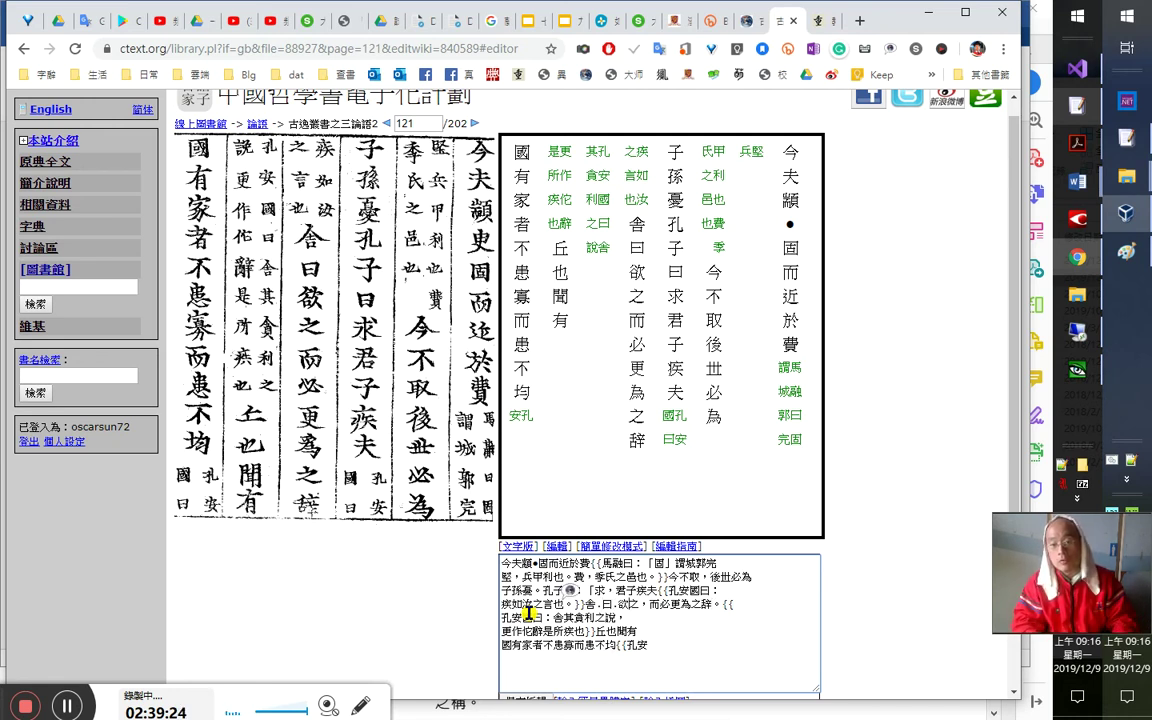
Delete the dots on both sides of 曰 in the transcription so the phrase reads 舍曰欲之
{"action": "key", "text": "Left"}
{"action": "key", "text": "Left"}
{"action": "key", "text": "Left"}
{"action": "key", "text": "Left"}
{"action": "key", "text": "shift+Left"}
{"action": "key", "text": "shift+Left"}
{"action": "key", "text": "Left"}
{"action": "key", "text": "Right"}
{"action": "key", "text": "shift+Left"}
{"action": "key", "text": "Left"}
{"action": "key", "text": "Left"}
{"action": "type", "text": "我"}
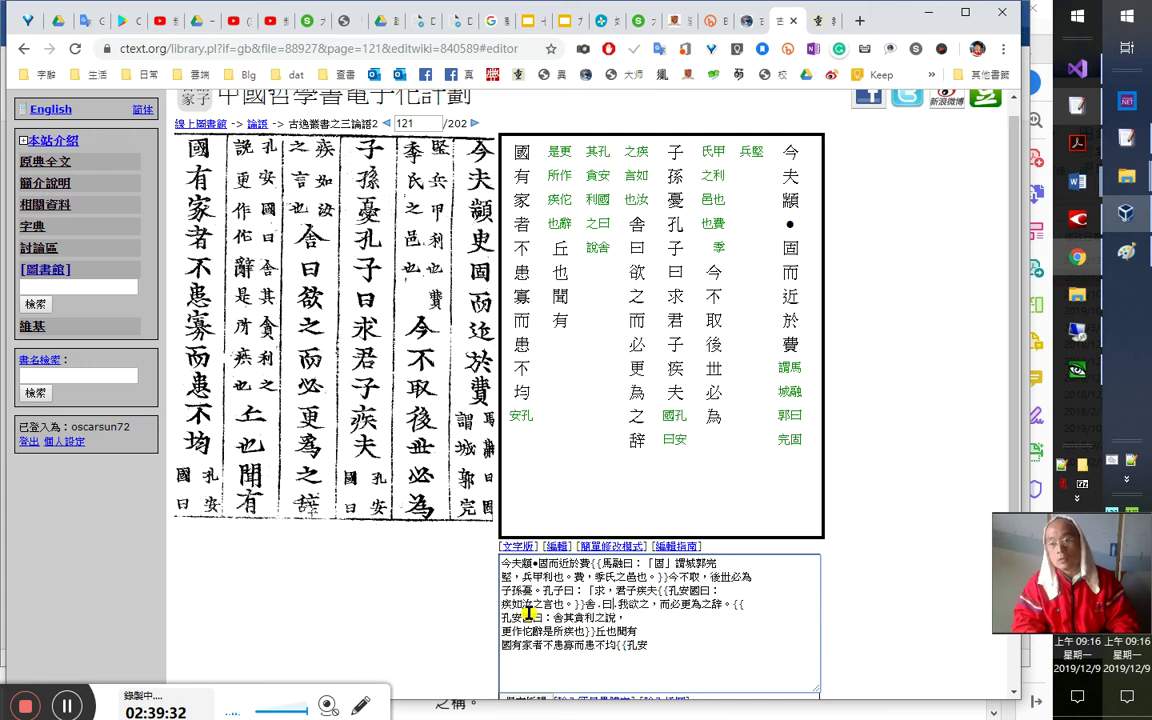
{"action": "key", "text": "BackSpace"}
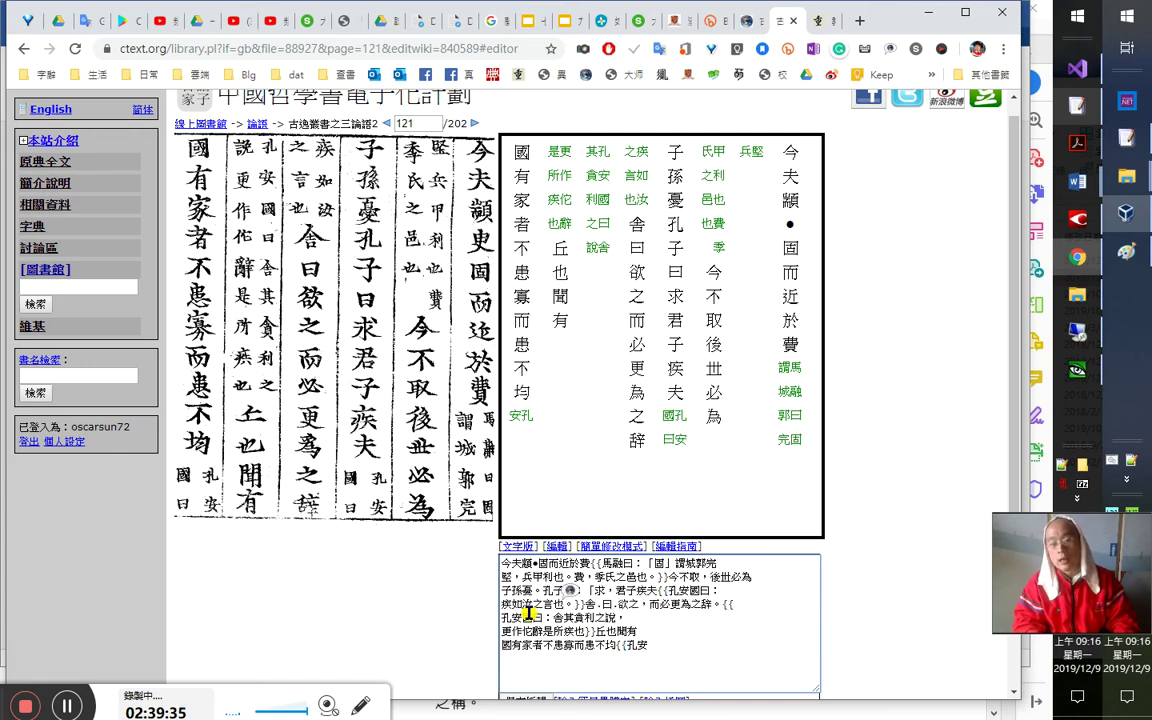
{"action": "key", "text": "BackSpace"}
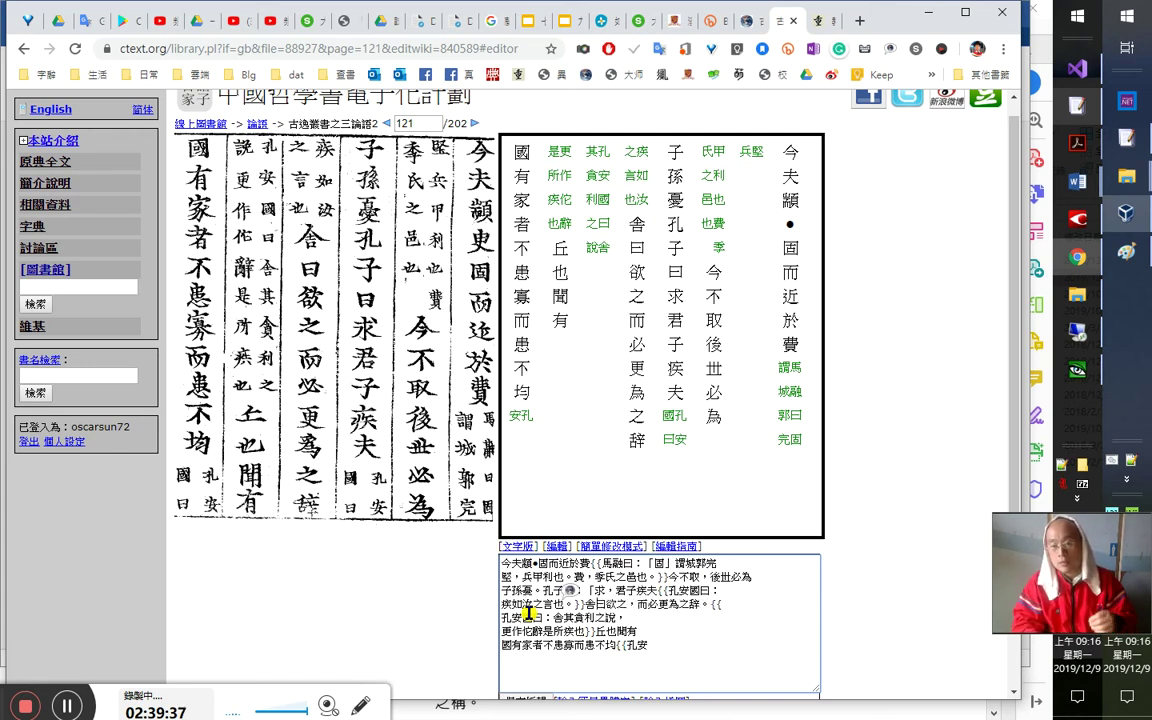
Try separating 舍 from 曰欲之 with a comma in the transcription
{"action": "type", "text": "，"}
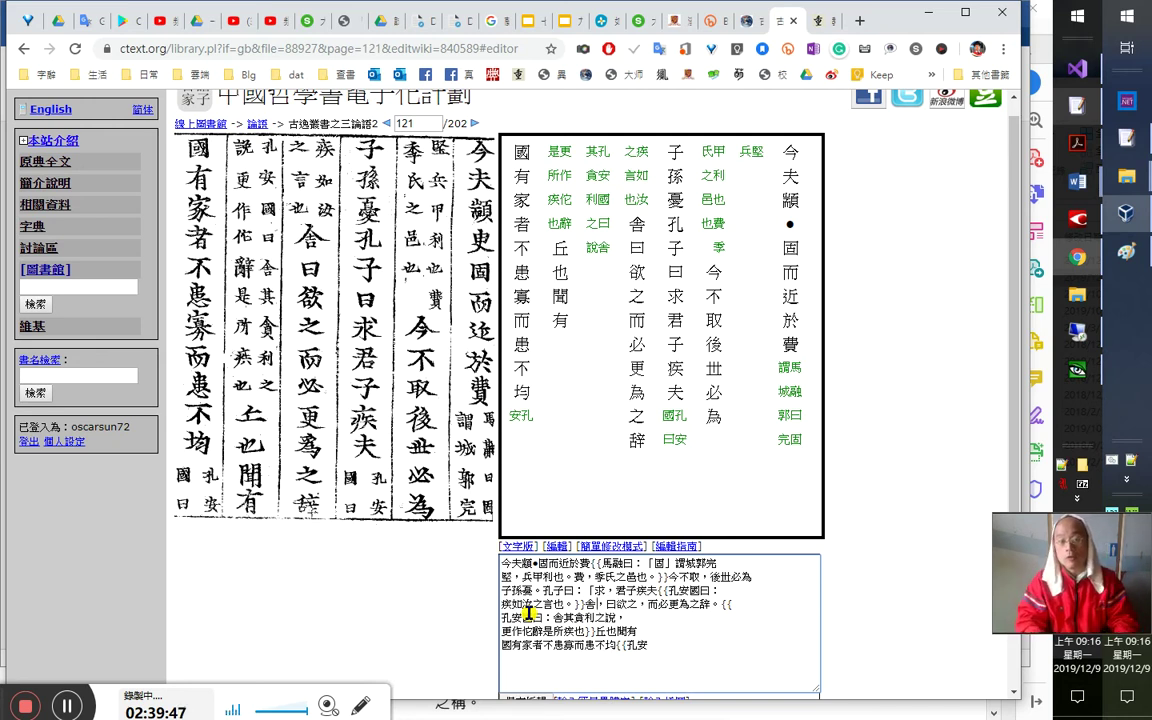
{"action": "key", "text": "shift+Left"}
{"action": "key", "text": "shift+Left"}
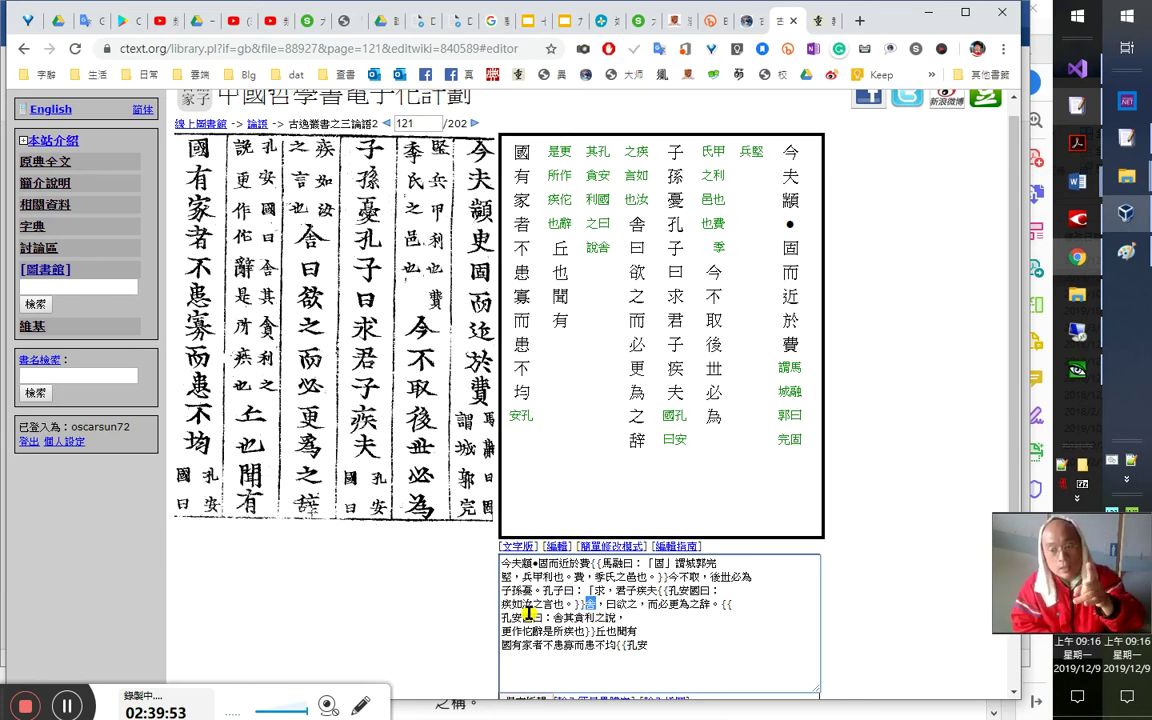
{"action": "key", "text": "Right"}
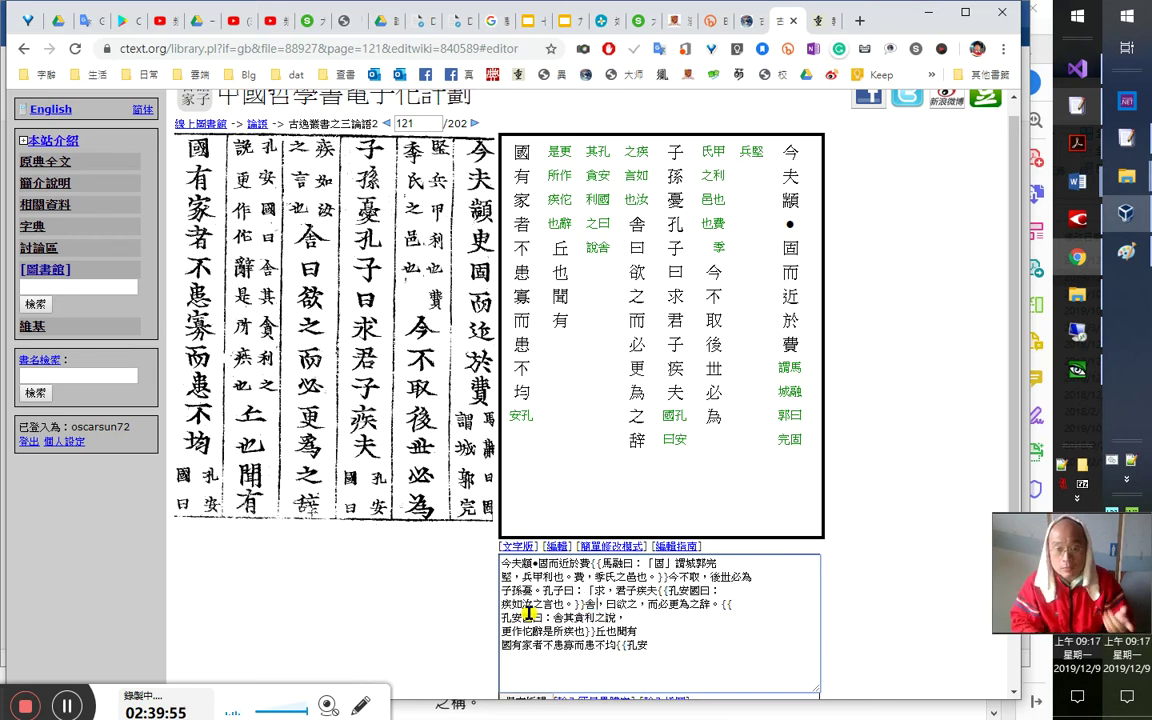
{"action": "key", "text": "BackSpace"}
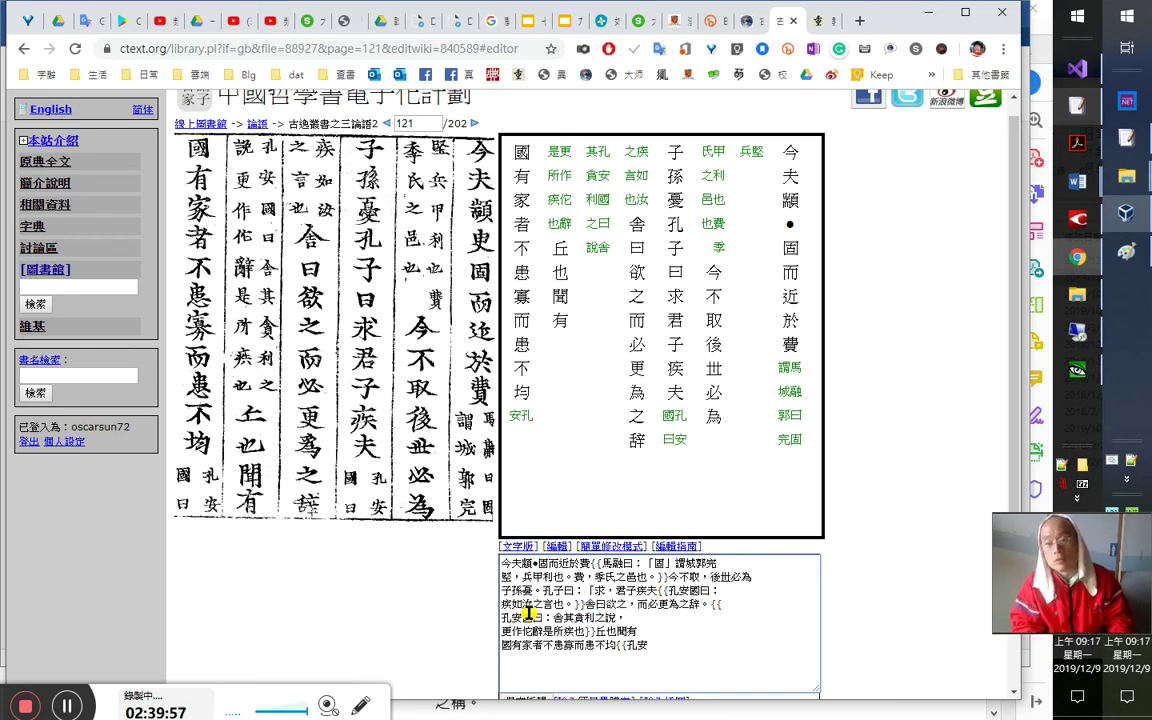
Read through the sentence 舍曰欲之，而必更為之辞 in the transcription to check how it should be divided
{"action": "key", "text": "shift+Right"}
{"action": "key", "text": "shift+Right"}
{"action": "key", "text": "shift+Right"}
{"action": "key", "text": "shift+Right"}
{"action": "key", "text": "shift+Right"}
{"action": "key", "text": "shift+Right"}
{"action": "key", "text": "shift+Right"}
{"action": "key", "text": "shift+Right"}
{"action": "key", "text": "shift+Right"}
{"action": "key", "text": "shift+Right"}
{"action": "key", "text": "shift+Right"}
{"action": "key", "text": "shift+Right"}
{"action": "key", "text": "shift+Right"}
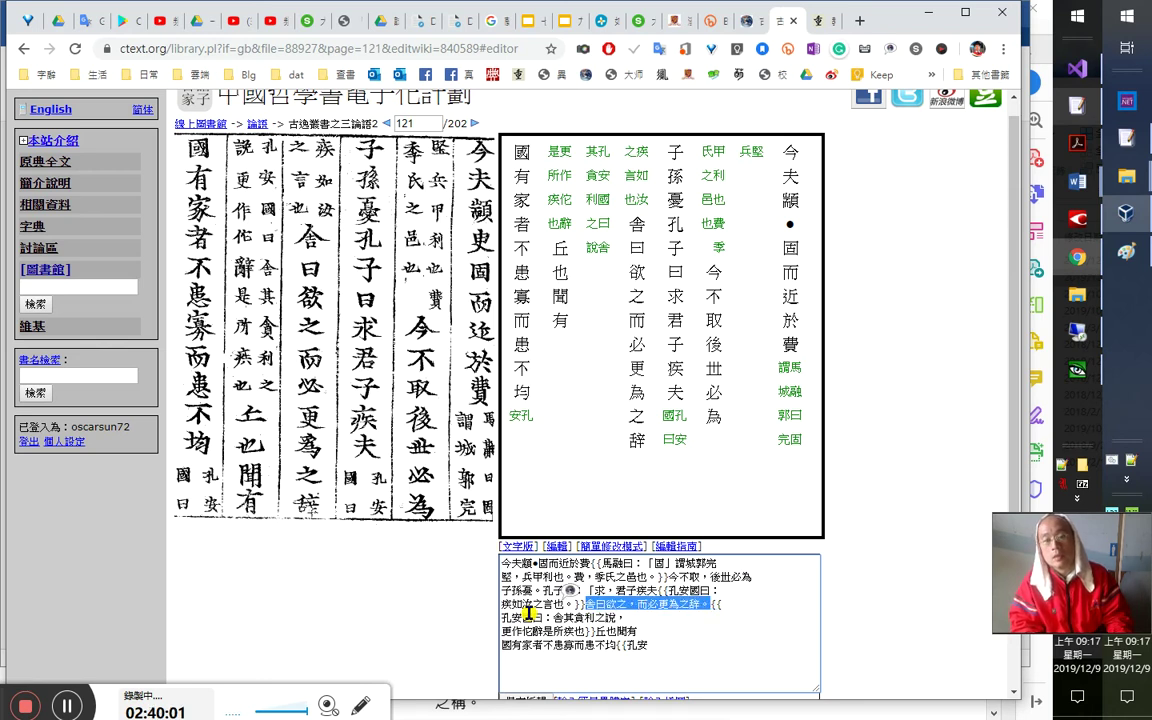
{"action": "key", "text": "Right"}
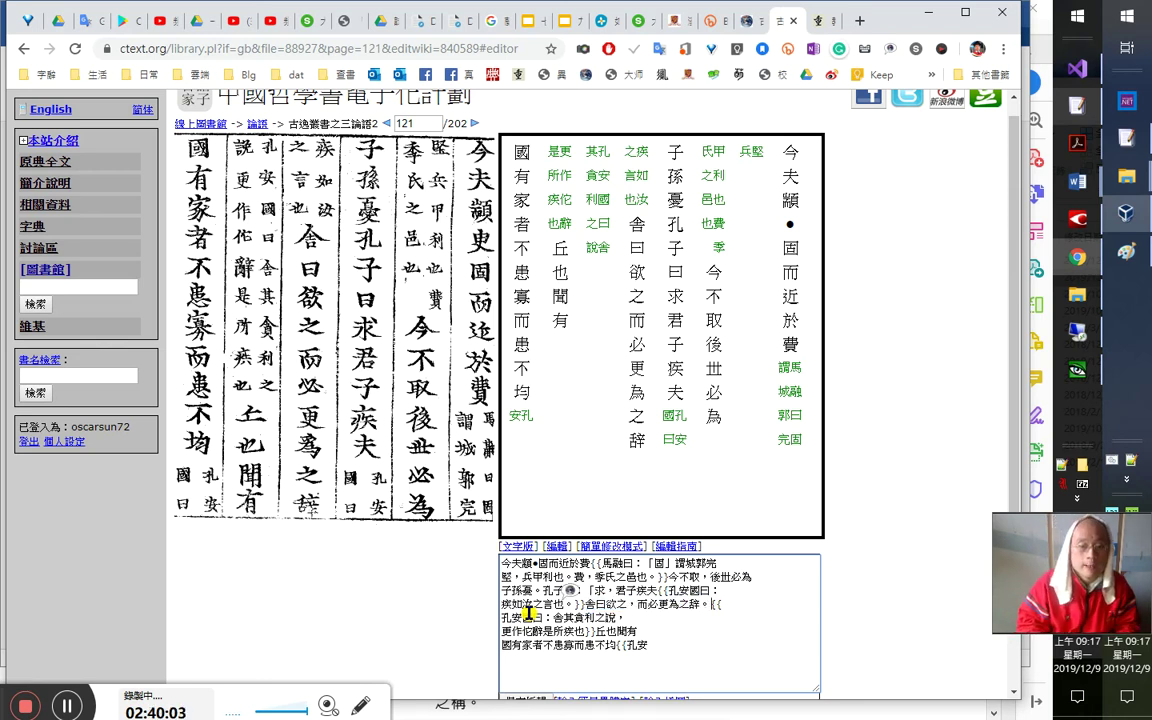
{"action": "key", "text": "Left"}
{"action": "key", "text": "Left"}
{"action": "key", "text": "Left"}
{"action": "key", "text": "shift+Right"}
{"action": "key", "text": "shift+Right"}
{"action": "key", "text": "shift+Right"}
{"action": "key", "text": "Left"}
Try separating 舍 from 曰欲之 with the enumeration comma 、 in the transcription
{"action": "key", "text": "Left"}
{"action": "key", "text": "Left"}
{"action": "key", "text": "Left"}
{"action": "key", "text": "Left"}
{"action": "key", "text": "Left"}
{"action": "key", "text": "Left"}
{"action": "key", "text": "Left"}
{"action": "key", "text": "Left"}
{"action": "key", "text": "shift+Right"}
{"action": "type", "text": "日"}
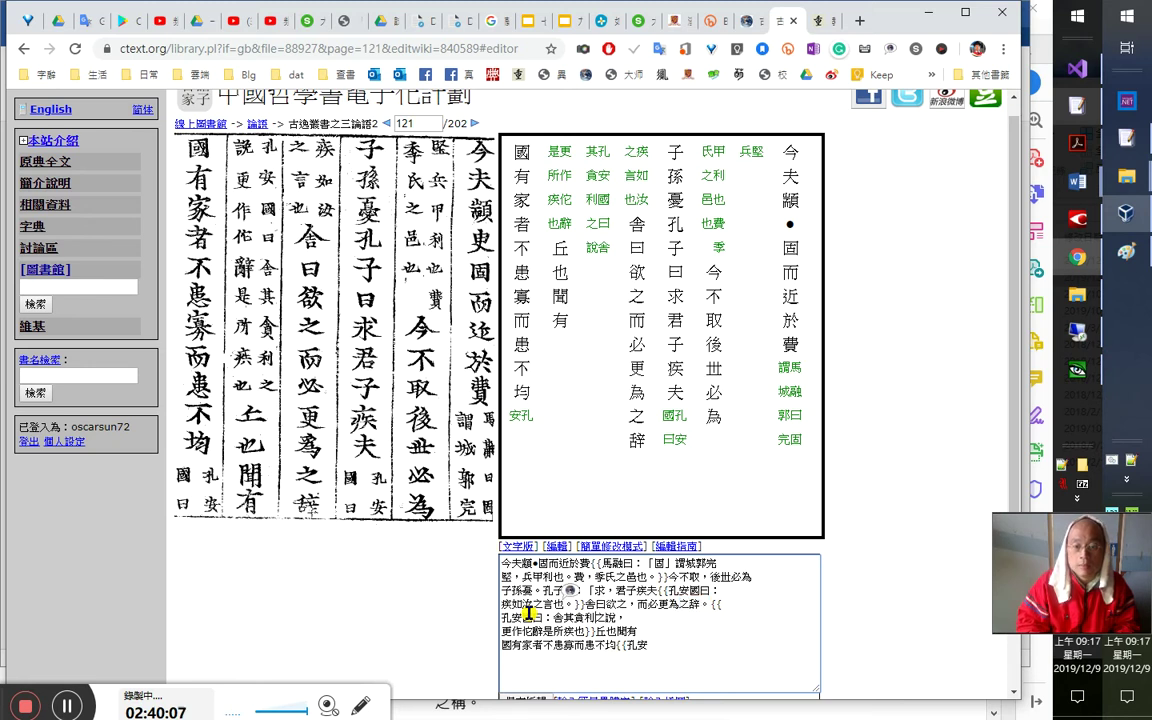
{"action": "key", "text": "Left"}
{"action": "type", "text": "、"}
{"action": "key", "text": "shift+Right"}
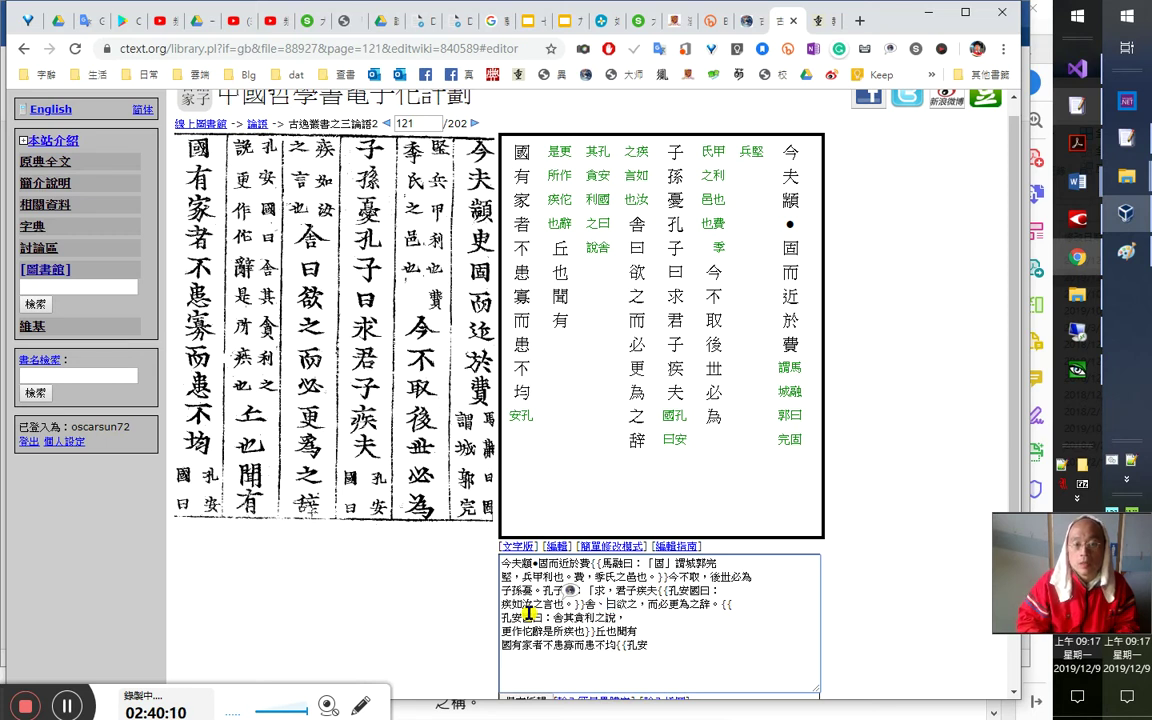
{"action": "type", "text": "曰"}
{"action": "key", "text": "shift+Right"}
{"action": "key", "text": "Left"}
{"action": "key", "text": "Left"}
{"action": "key", "text": "Left"}
{"action": "key", "text": "BackSpace"}
Copy 舍曰欲之，而必更為之辞 from the transcription into the Word document as a new line below the 無乃爾是過與 table
{"action": "key", "text": "shift+Right"}
{"action": "key", "text": "shift+Right"}
{"action": "key", "text": "shift+Right"}
{"action": "key", "text": "shift+Right"}
{"action": "key", "text": "shift+Right"}
{"action": "key", "text": "shift+Right"}
{"action": "key", "text": "shift+Right"}
{"action": "key", "text": "shift+Right"}
{"action": "key", "text": "shift+Right"}
{"action": "key", "text": "shift+Right"}
{"action": "key", "text": "shift+Right"}
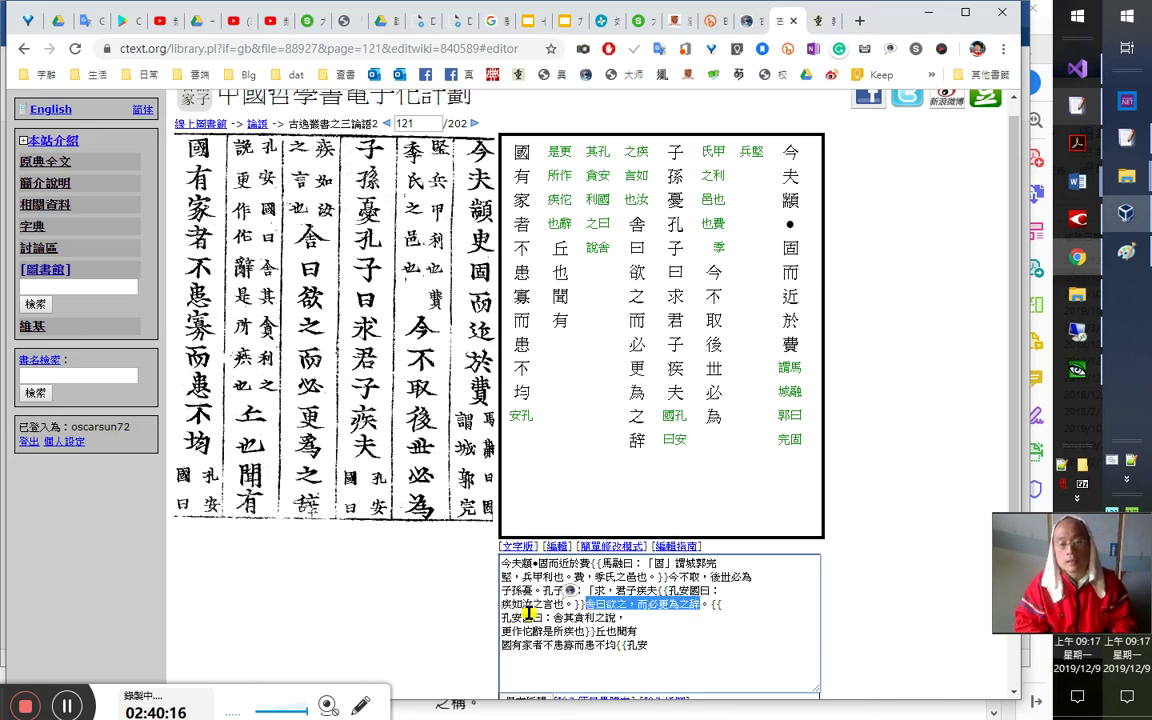
{"action": "key", "text": "alt+Tab"}
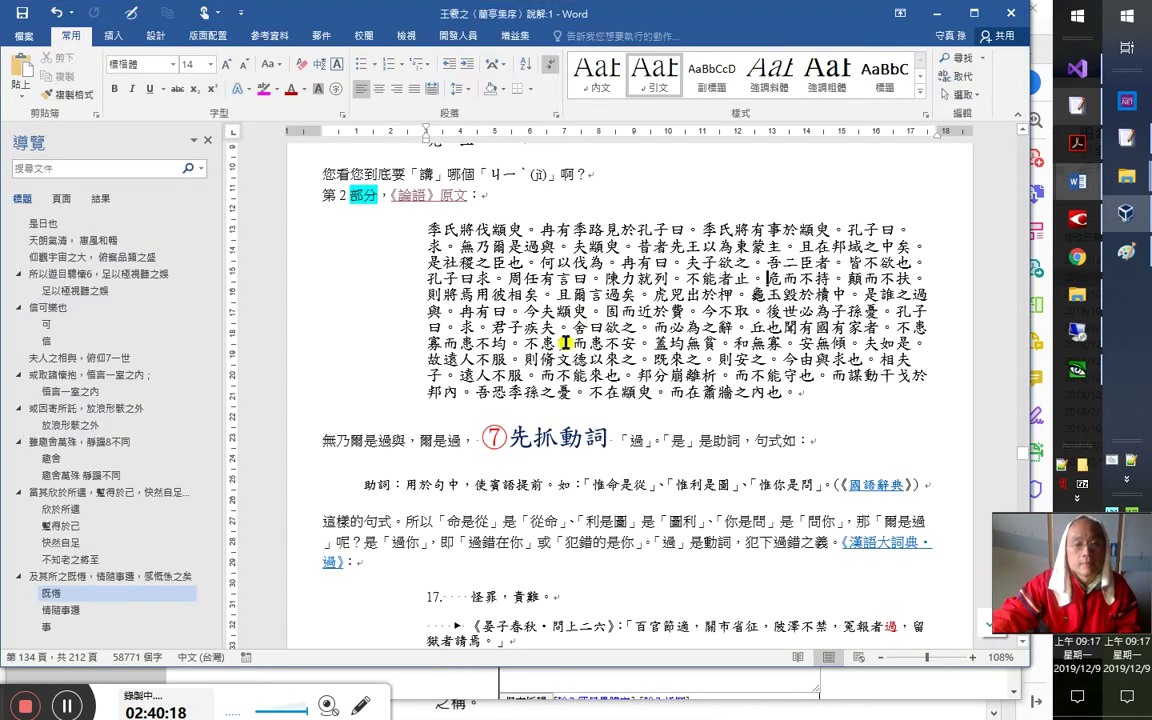
{"action": "scroll", "coordinate": [570, 360], "scroll_direction": "down", "scroll_amount": 5}
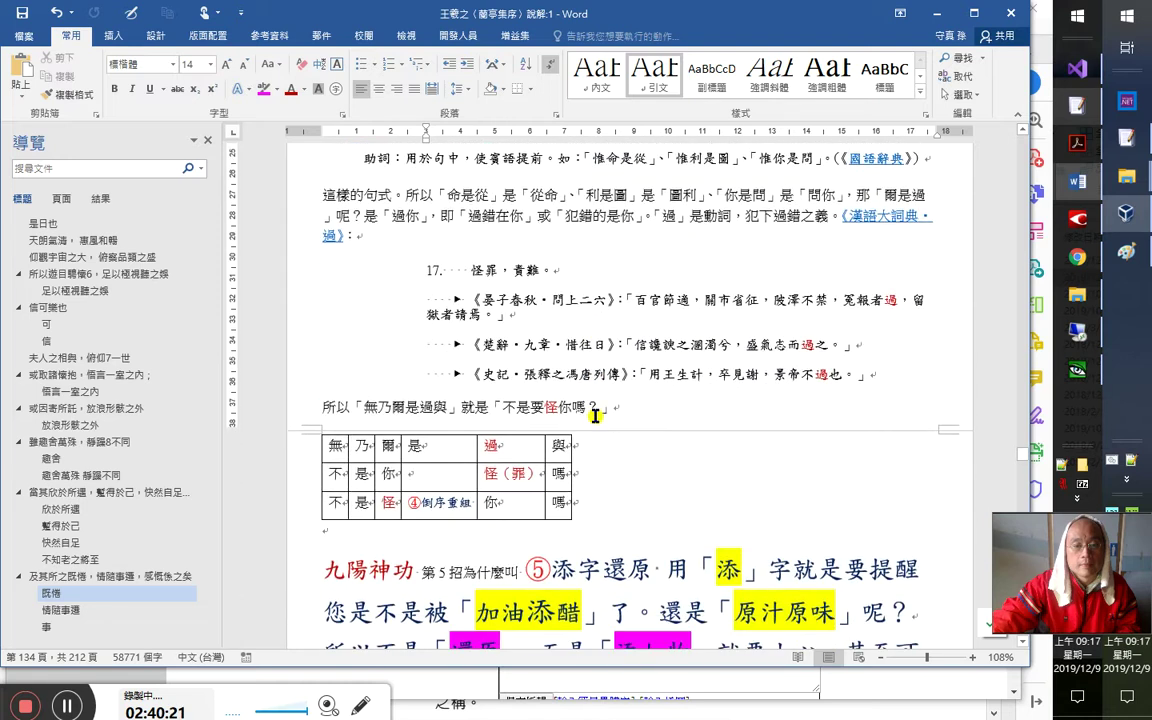
{"action": "scroll", "coordinate": [594, 415], "scroll_direction": "down", "scroll_amount": 1}
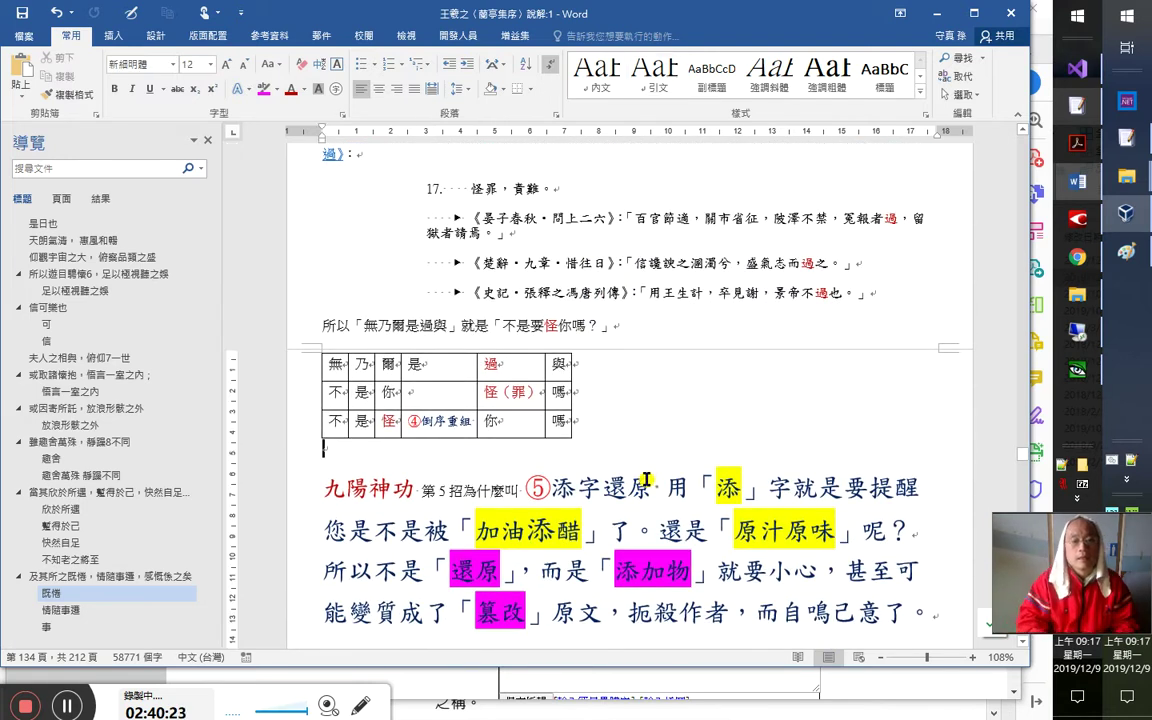
{"action": "key", "text": "Return"}
{"action": "type", "text": "舍日欲之，而必更為之辭"}
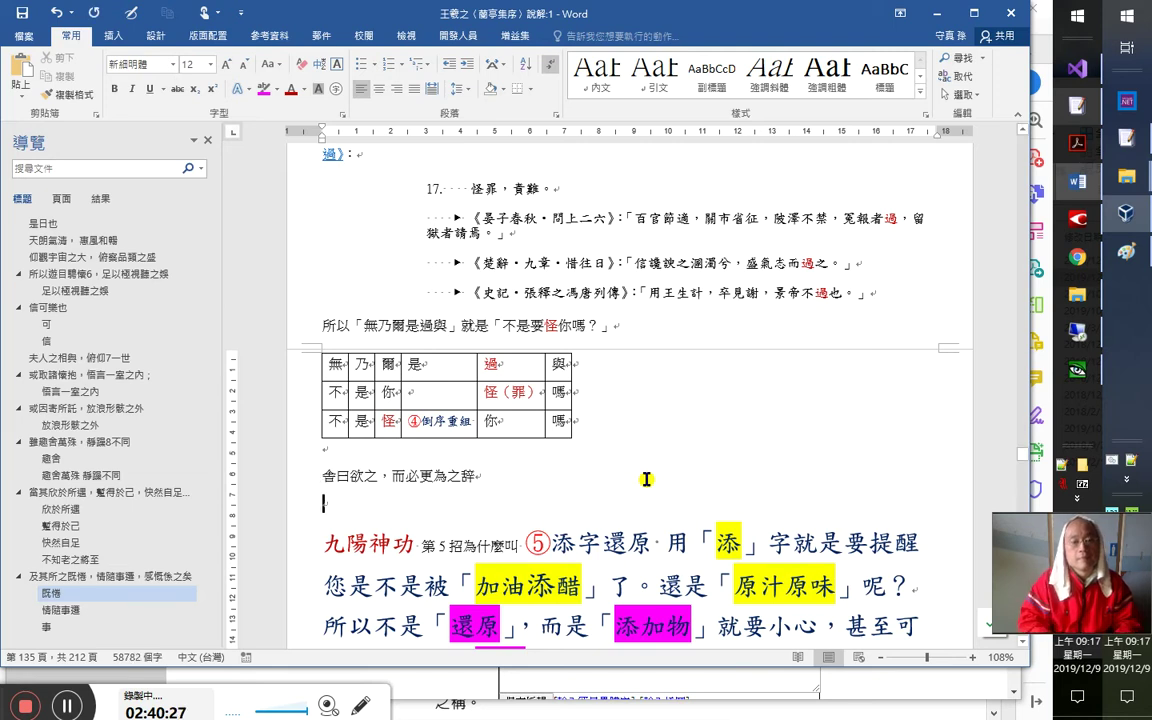
Copy the first character 舍 of the added sentence onto the empty line below it
{"action": "left_click", "coordinate": [646, 480]}
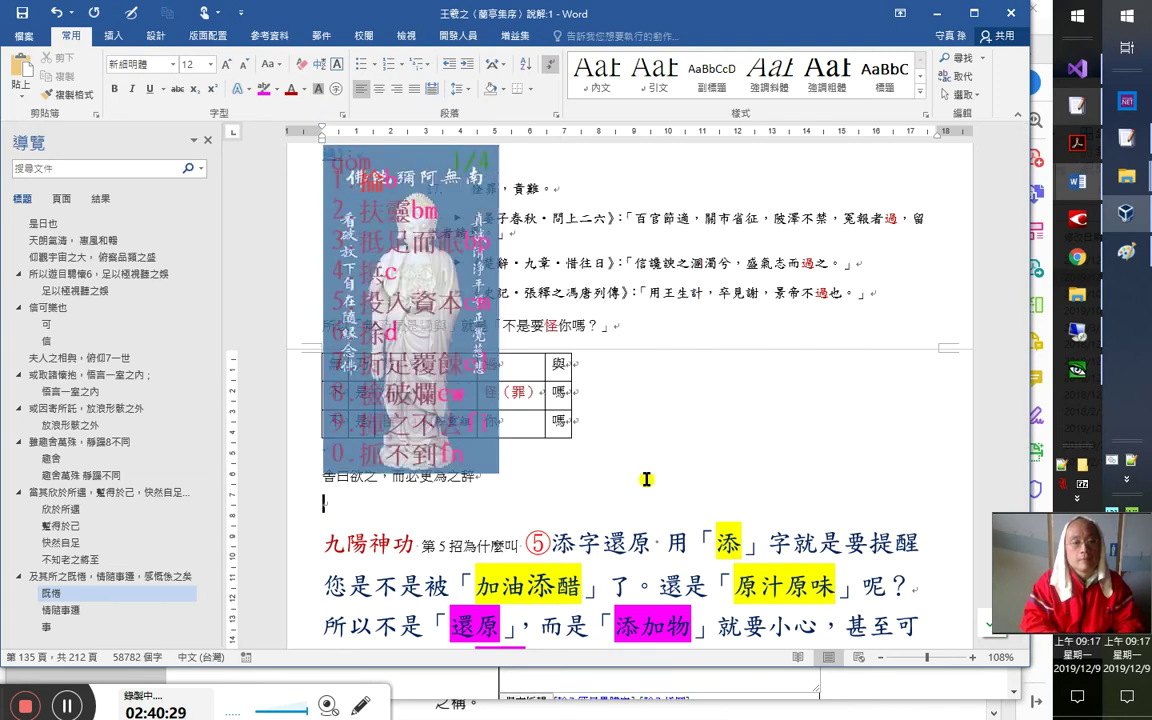
{"action": "key", "text": "Escape"}
{"action": "key", "text": "Up"}
{"action": "key", "text": "shift+Right"}
{"action": "key", "text": "ctrl+c"}
{"action": "key", "text": "Down"}
{"action": "key", "text": "ctrl+v"}
Complete the explanatory line so it reads 舍=舍，即本文之「趣舍萬殊」的「舍」。
{"action": "type", "text": "=舍，卸"}
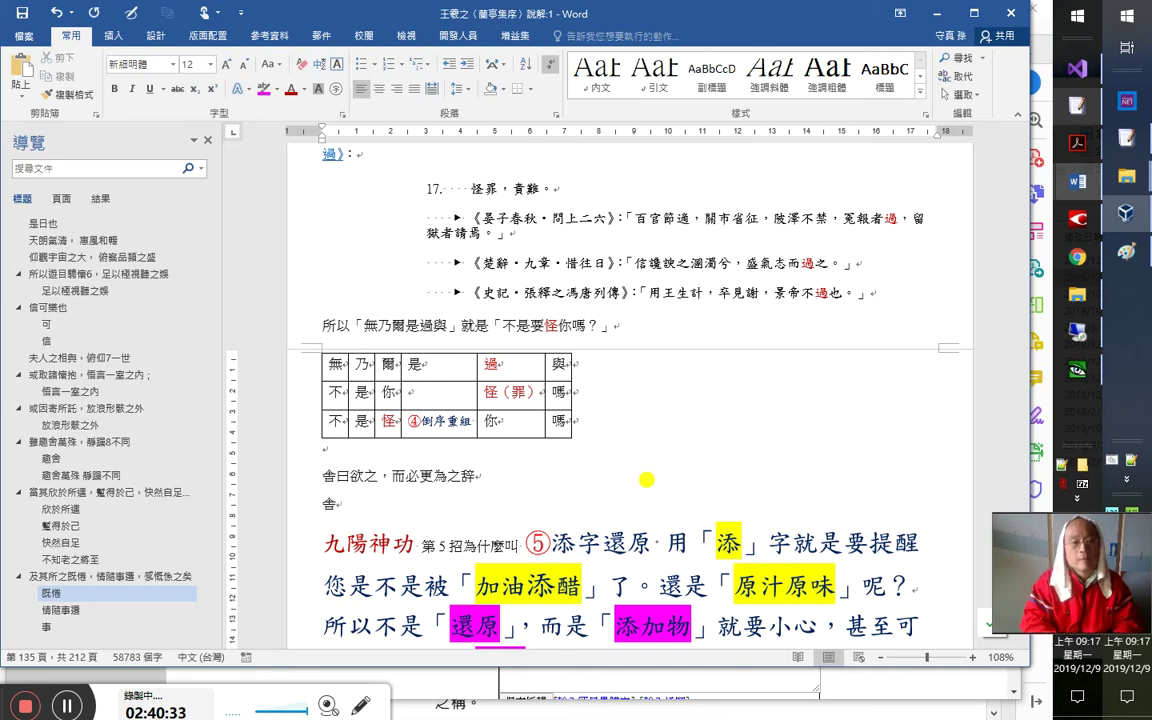
{"action": "type", "text": "本"}
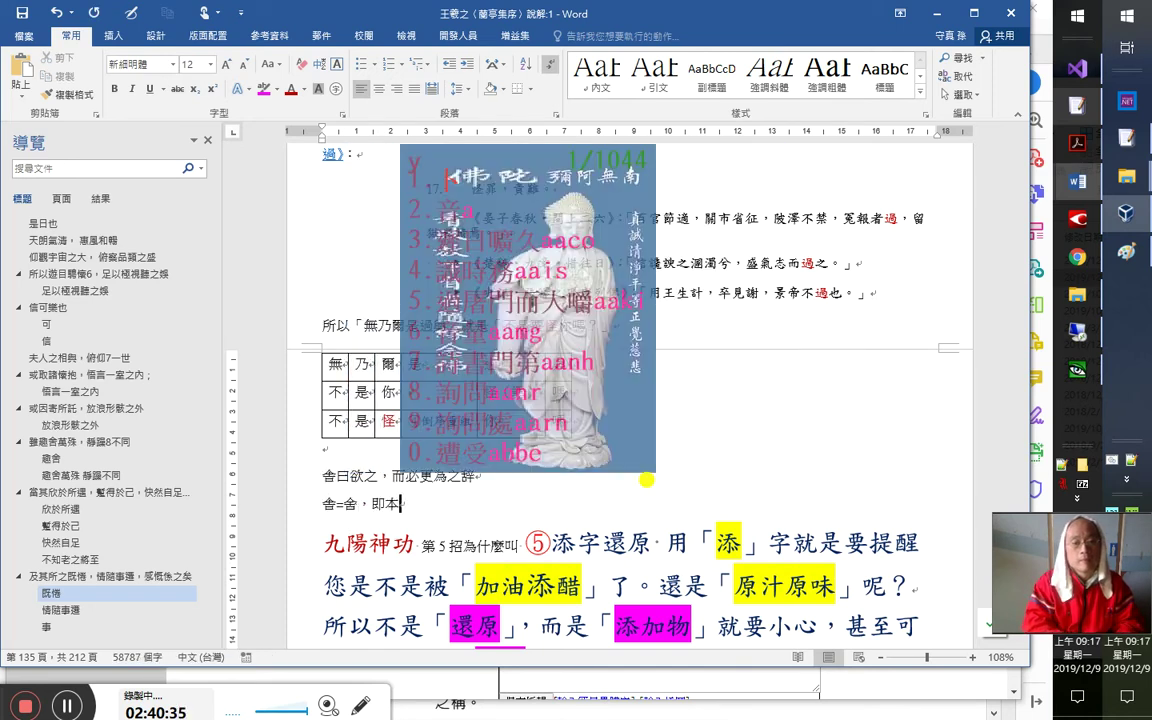
{"action": "type", "text": "文之「」"}
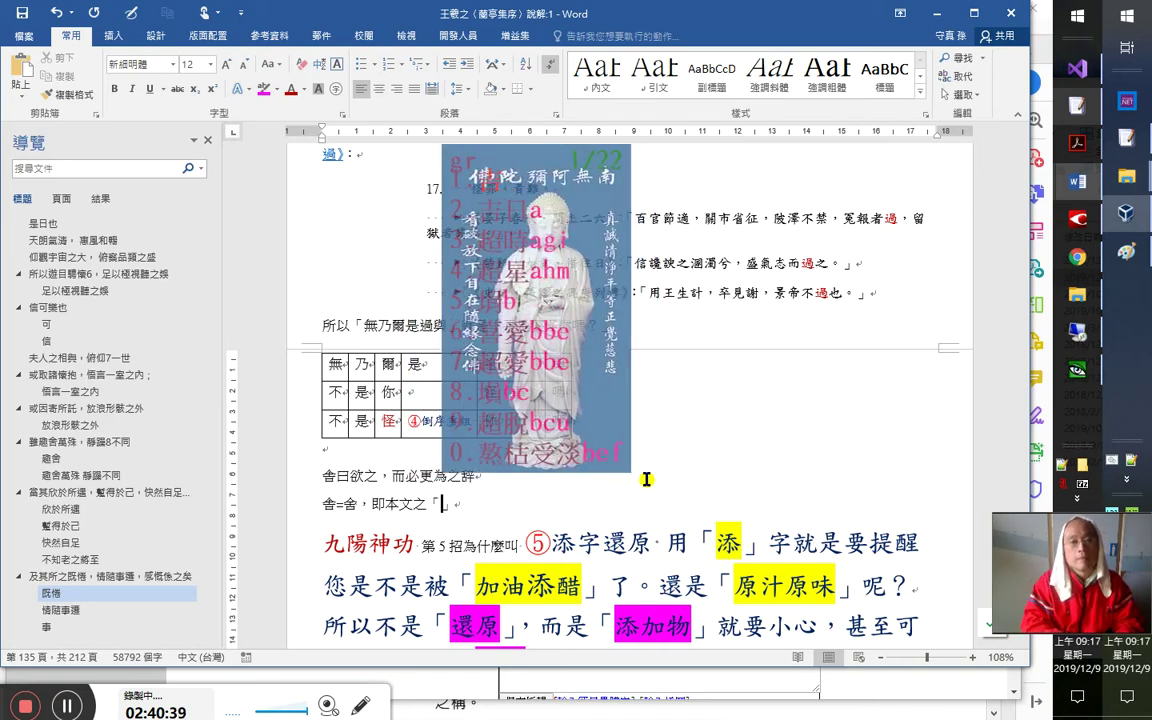
{"action": "key", "text": "BackSpace"}
{"action": "type", "text": "趣舍萬殊」的"}
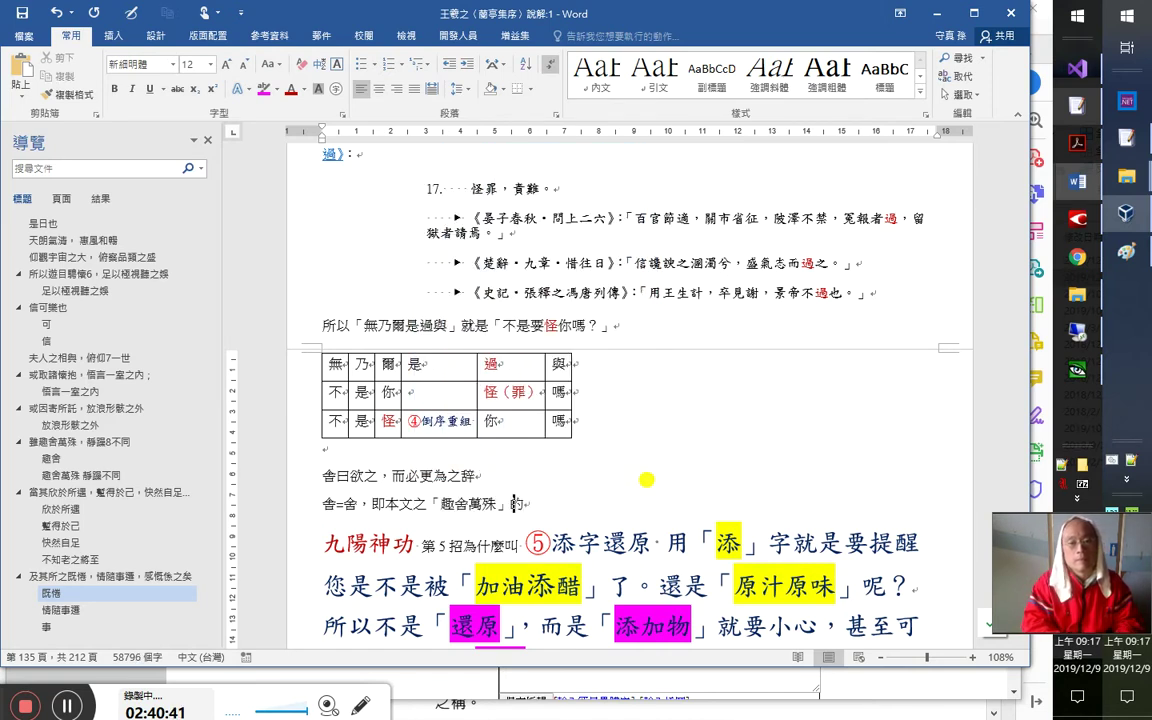
{"action": "type", "text": "「舍」"}
{"action": "key", "text": "Right"}
{"action": "type", "text": "。"}
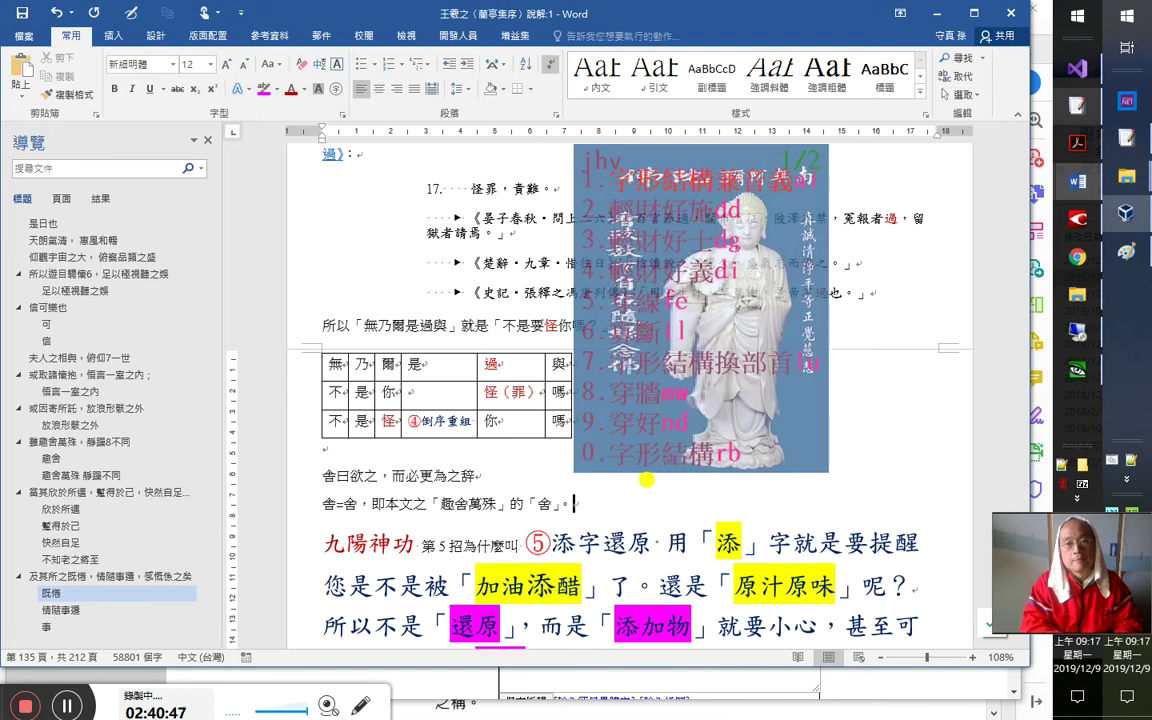
Append the numbered, large-format technique label ③字形結構換部首 to the end of the explanatory line
{"action": "type", "text": "字形結構換部首。"}
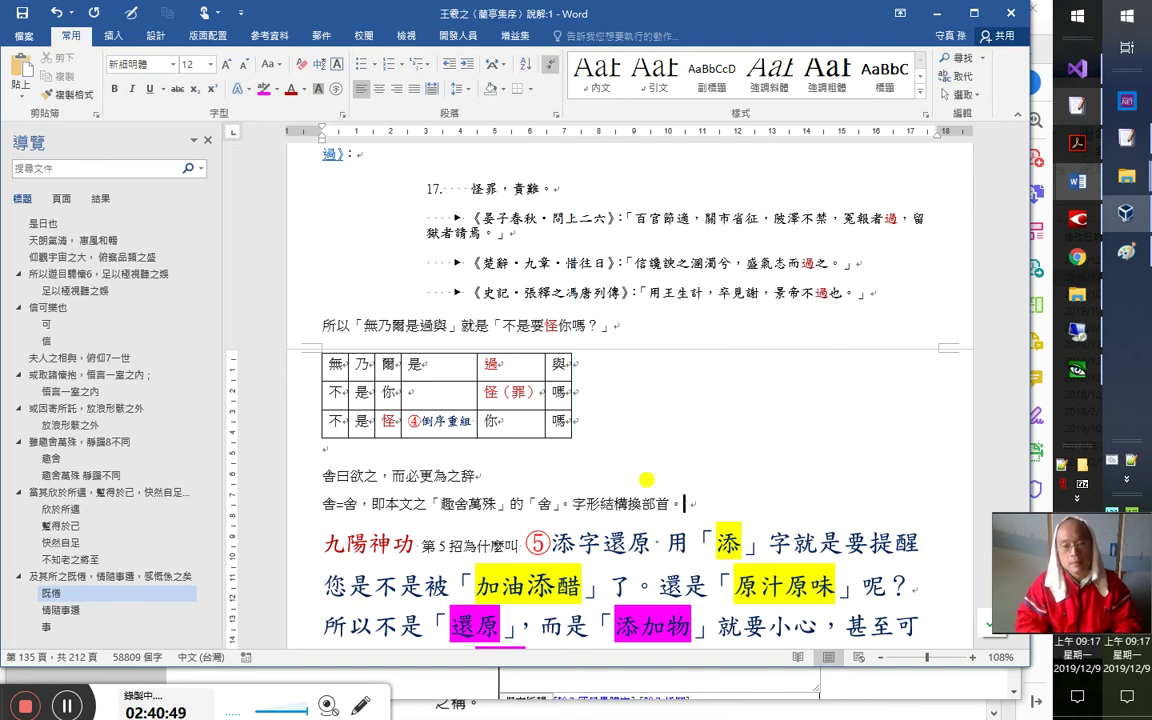
{"action": "key", "text": "Left"}
{"action": "key", "text": "End"}
{"action": "key", "text": "Left"}
{"action": "key", "text": "Delete"}
Add the numbered, large-format technique label ①斷句 on a new line below the explanation
{"action": "key", "text": "Return"}
{"action": "type", "text": "斷句"}
{"action": "key", "text": "Return"}
{"action": "key", "text": "Left"}
{"action": "key", "text": "Left"}
{"action": "key", "text": "BackSpace"}
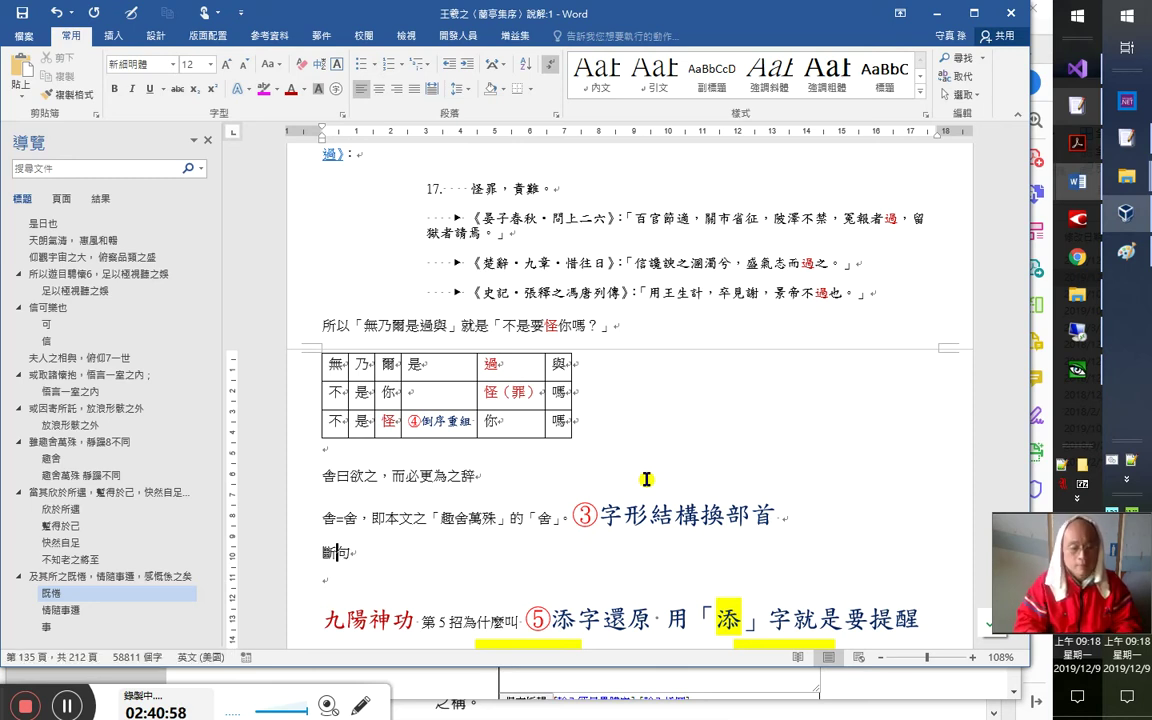
{"action": "key", "text": "Right"}
{"action": "key", "text": "F3"}
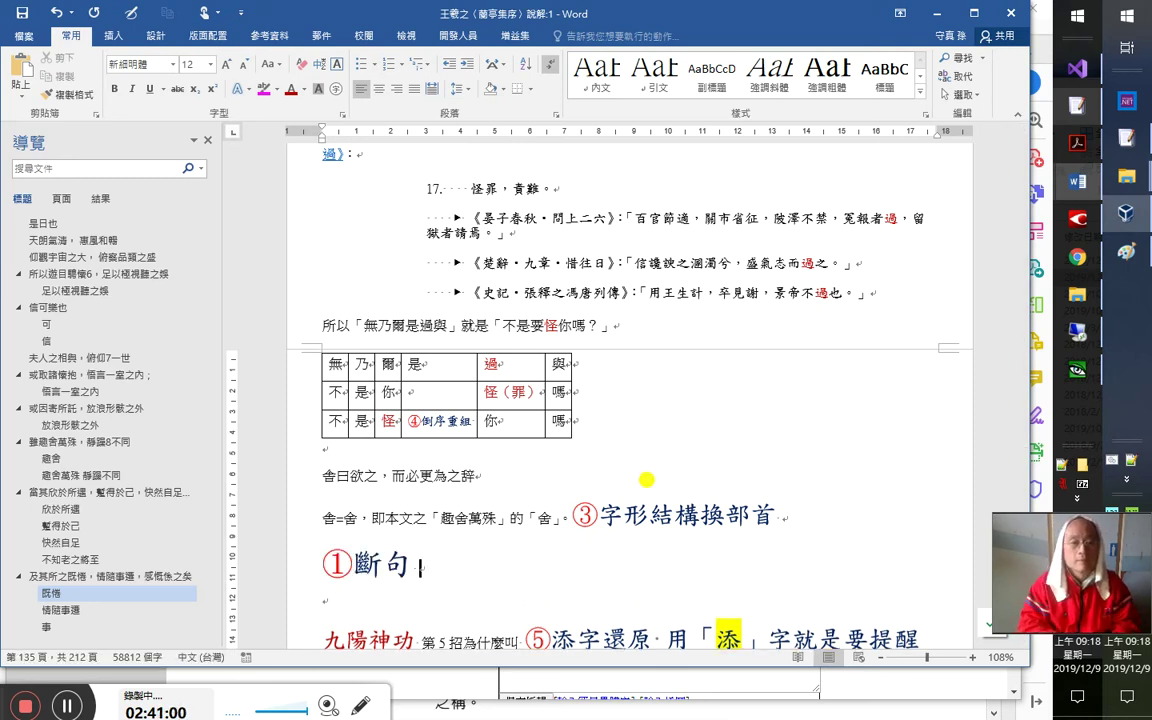
Write the divided phrase 舍、曰欲之 after the ①斷句 label
{"action": "type", "text": "舍"}
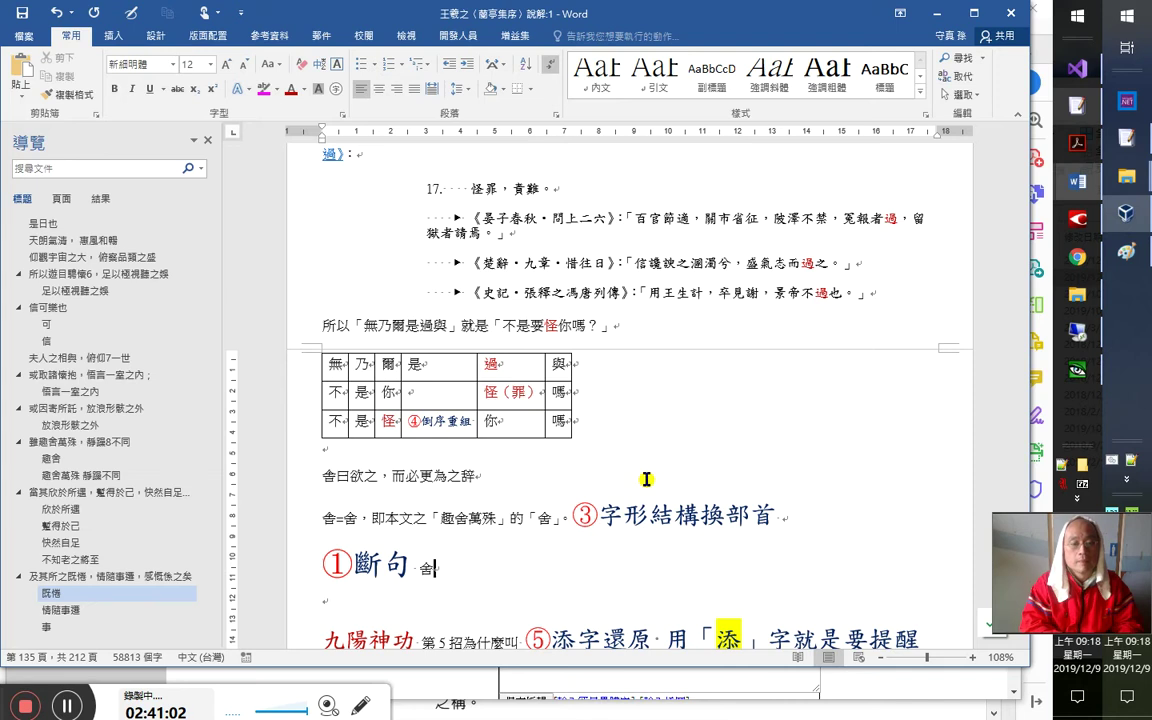
{"action": "type", "text": "、"}
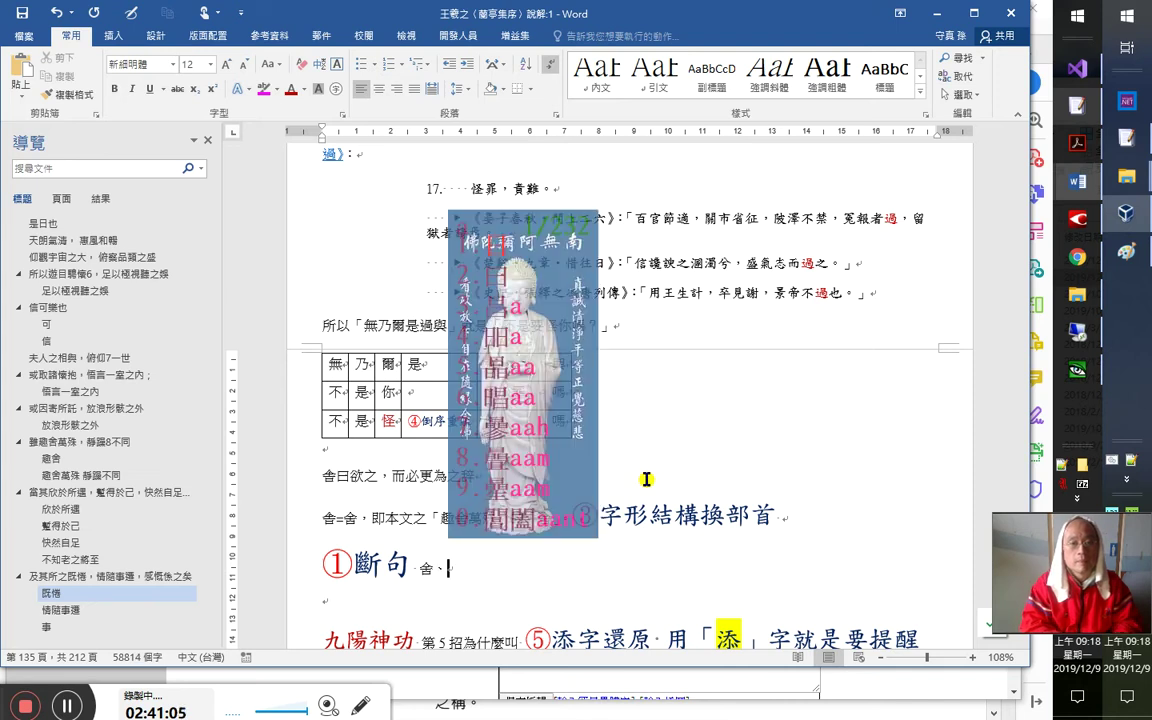
{"action": "type", "text": "日欲之"}
{"action": "key", "text": "BackSpace"}
{"action": "type", "text": "之"}
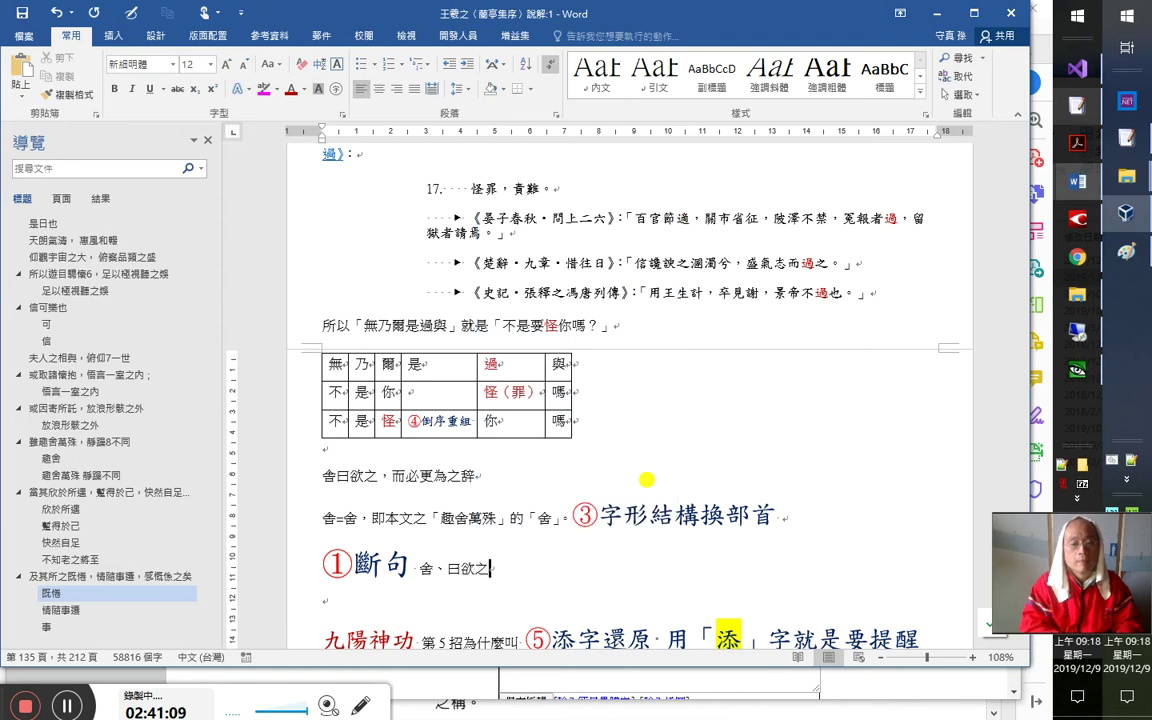
Add the numbered technique label ⑥相對位置有相關字義 on a new line below the ①斷句 line
{"action": "key", "text": "Return"}
{"action": "type", "text": "6"}
{"action": "key", "text": "alt+shift"}
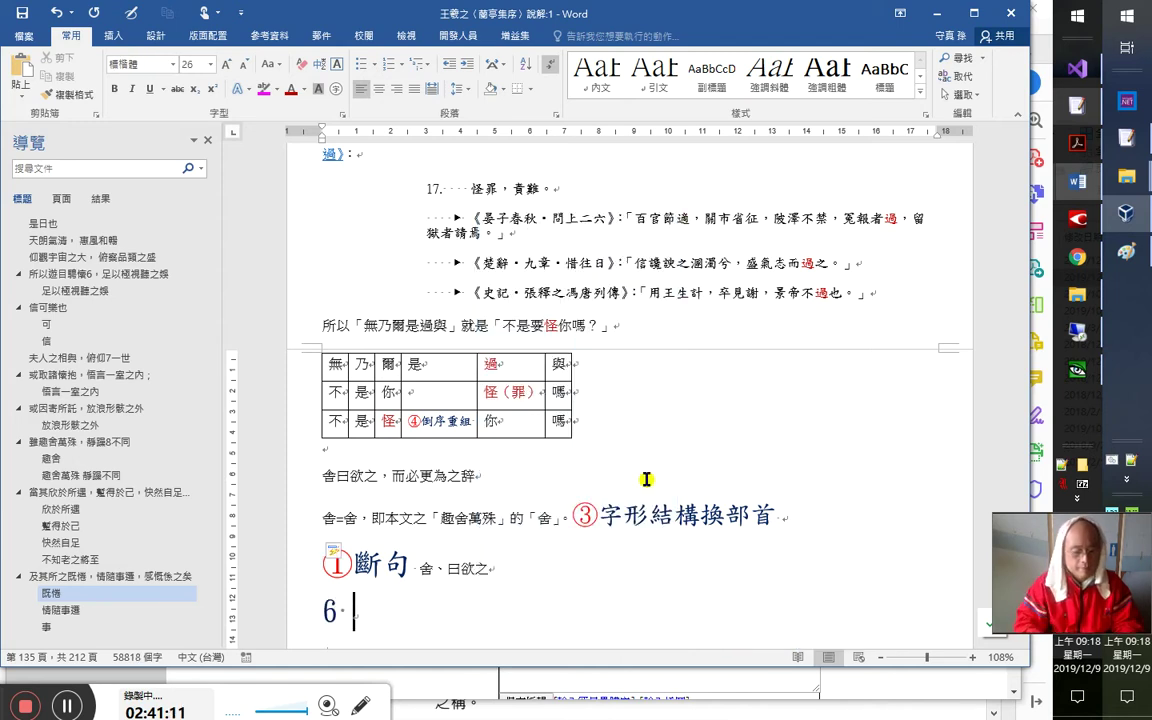
{"action": "key", "text": "ctrl+v"}
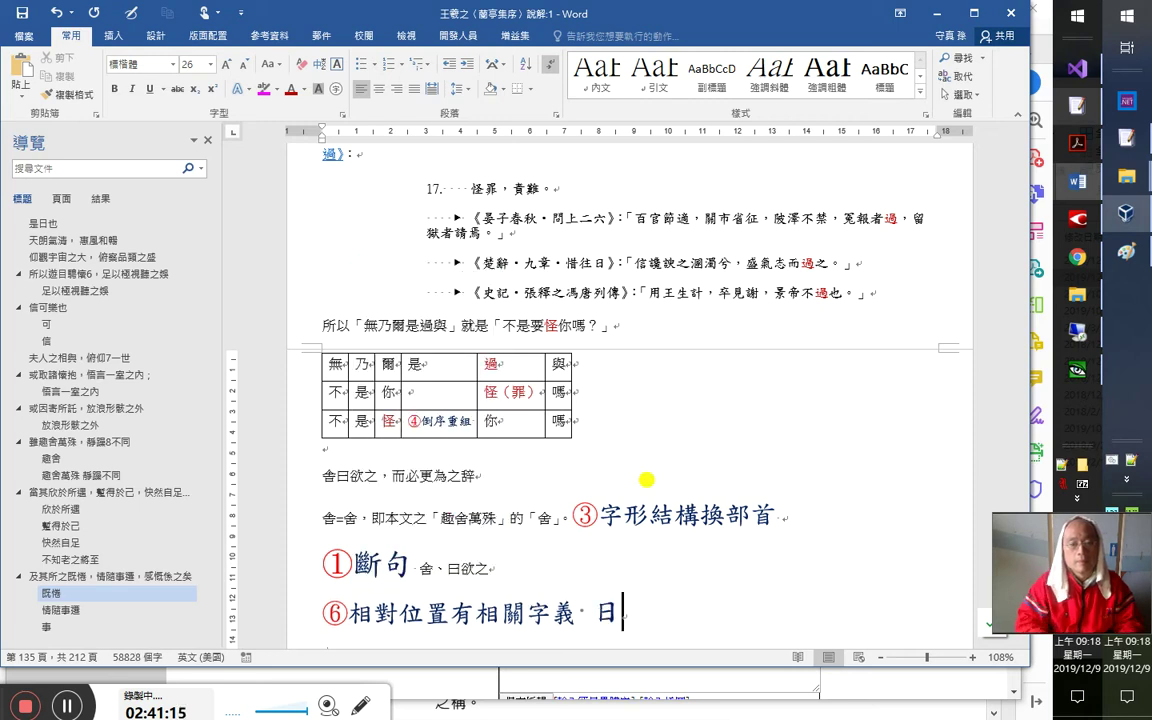
{"action": "type", "text": "閻浮提"}
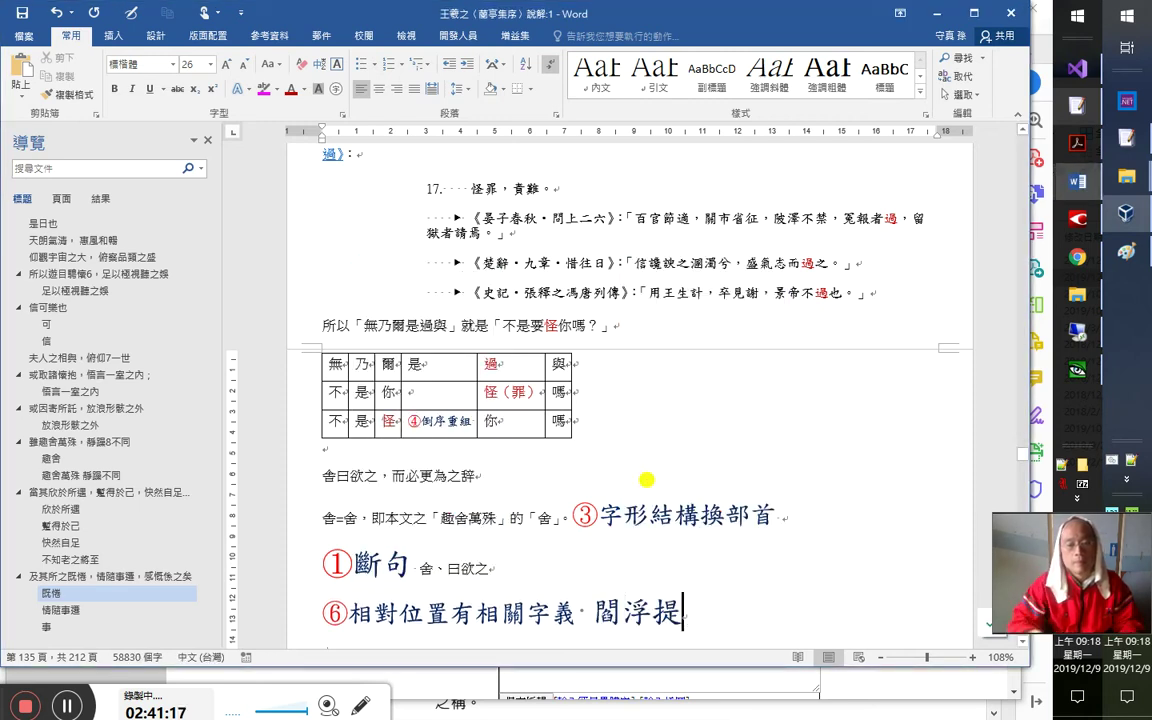
{"action": "key", "text": "shift+Left"}
{"action": "key", "text": "shift+Left"}
{"action": "key", "text": "shift+Left"}
{"action": "key", "text": "BackSpace"}
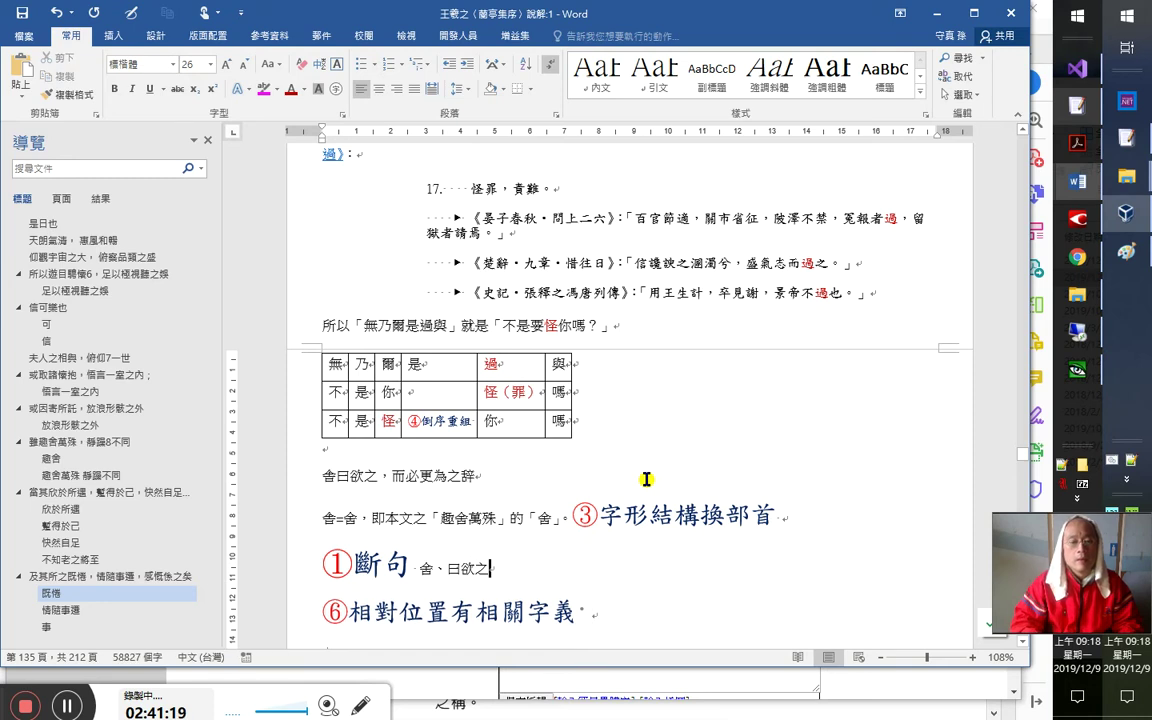
Copy the phrase 曰欲之 from the ①斷句 line to the end of the ⑥相對位置有相關字義 line
{"action": "key", "text": "Up"}
{"action": "key", "text": "shift+Left"}
{"action": "key", "text": "shift+Left"}
{"action": "key", "text": "shift+Left"}
{"action": "key", "text": "ctrl+c"}
{"action": "key", "text": "Down"}
{"action": "key", "text": "End"}
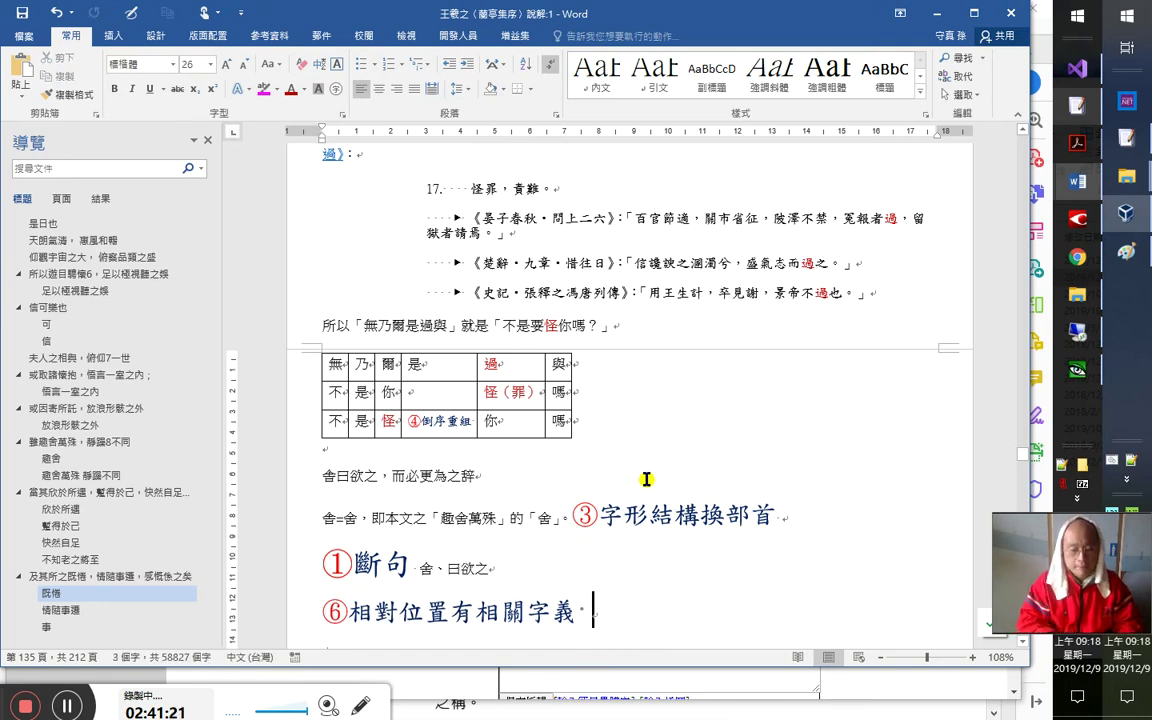
{"action": "key", "text": "ctrl+v"}
Put an opening quotation mark 「 before 曰 in the copied phrase, in the same small text size as the phrase
{"action": "type", "text": "「"}
{"action": "key", "text": "Left"}
{"action": "key", "text": "Delete"}
{"action": "key", "text": "Right"}
{"action": "type", "text": "「"}
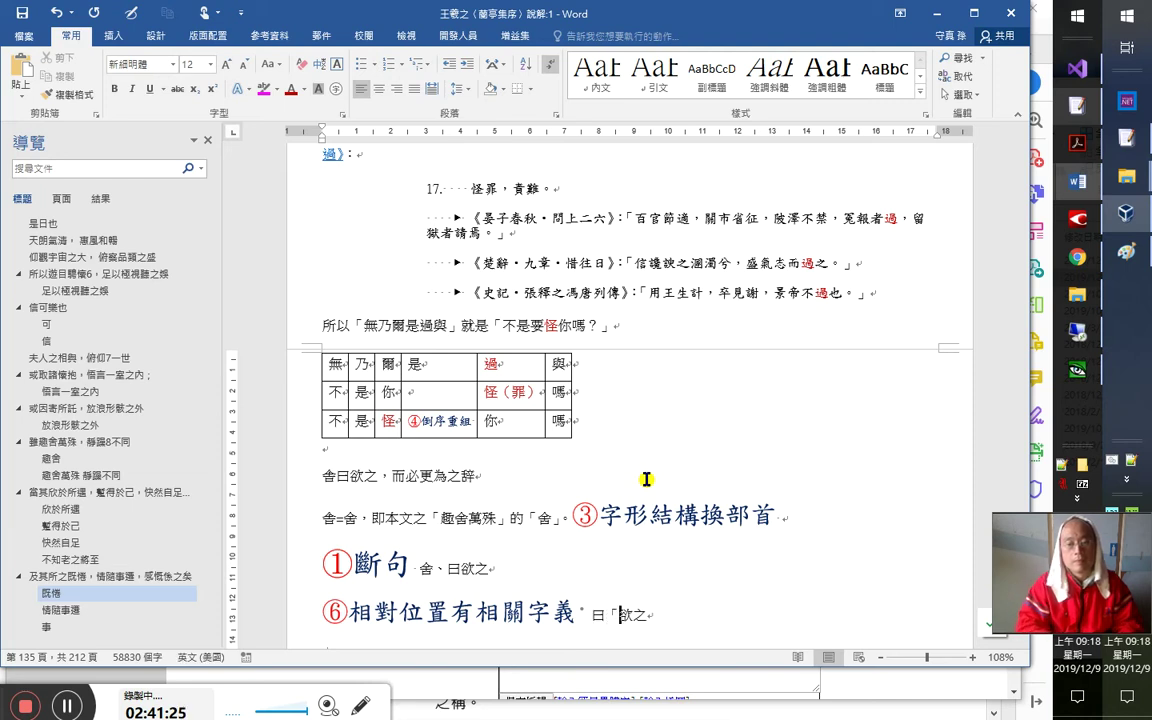
{"action": "key", "text": "shift+Left"}
{"action": "key", "text": "BackSpace"}
{"action": "type", "text": "「"}
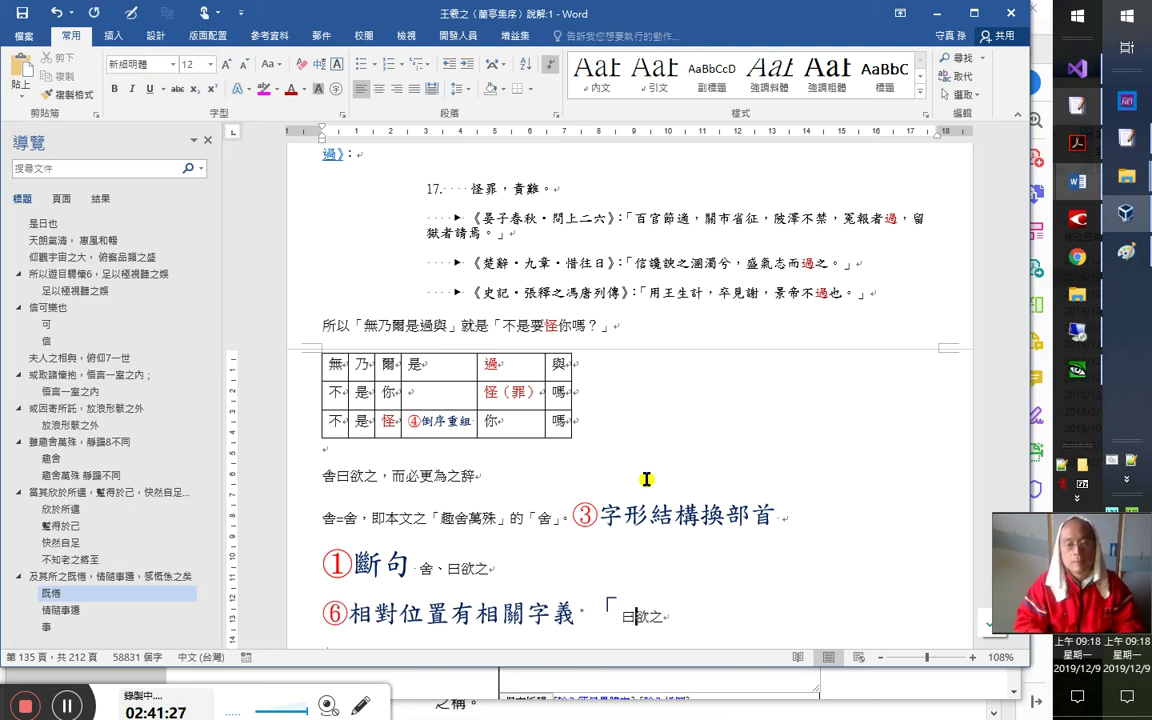
{"action": "key", "text": "BackSpace"}
{"action": "key", "text": "ctrl+v"}
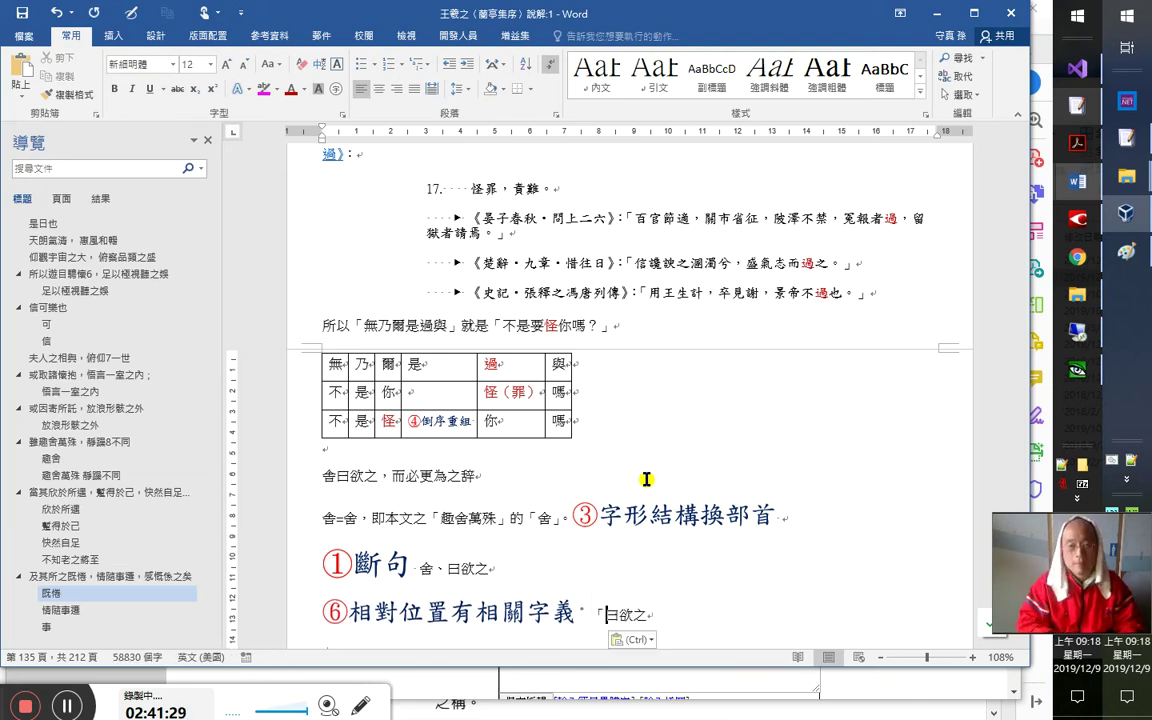
Complete the ⑥ note as 「曰」對下文的「辞=辭」。 and end the quoted sentence 舍曰欲之，而必更為之辞 with a colon
{"action": "type", "text": "」對下文的「"}
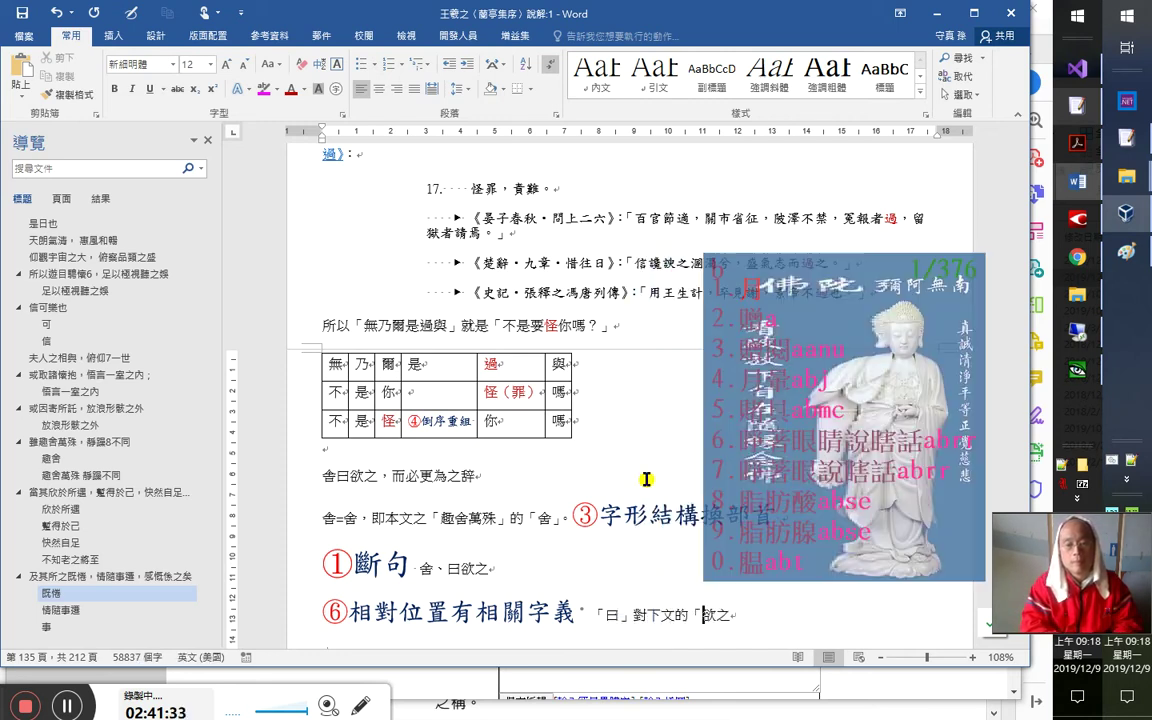
{"action": "type", "text": "辭="}
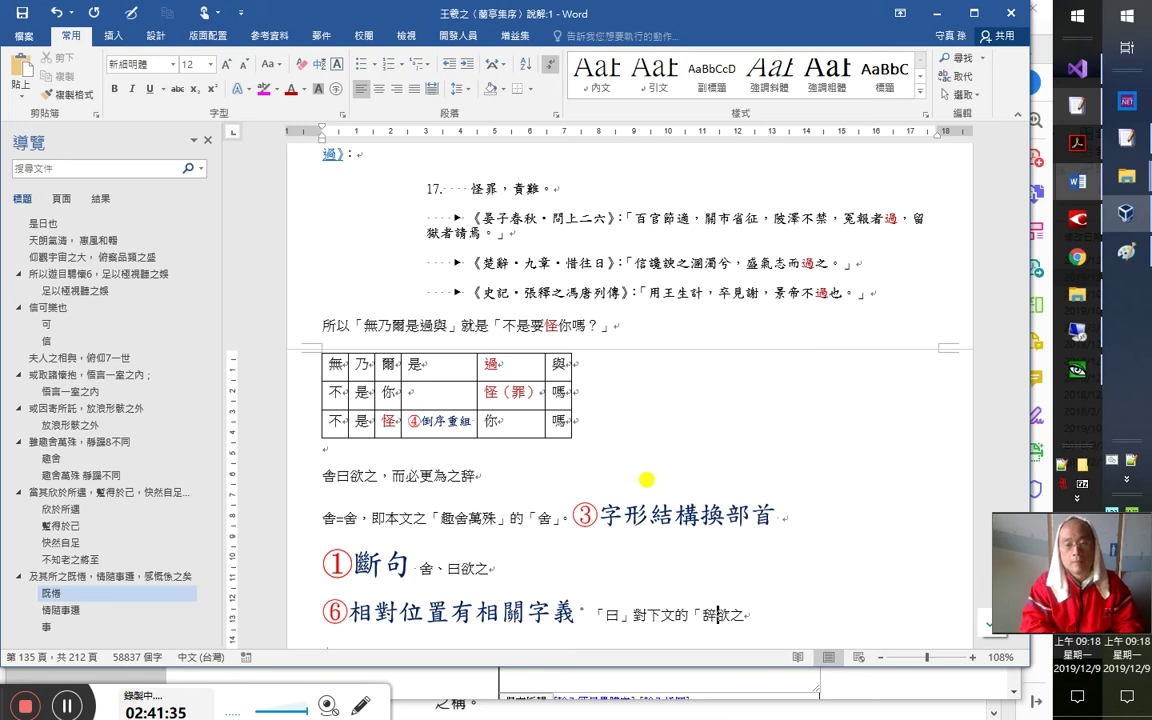
{"action": "type", "text": "辭」"}
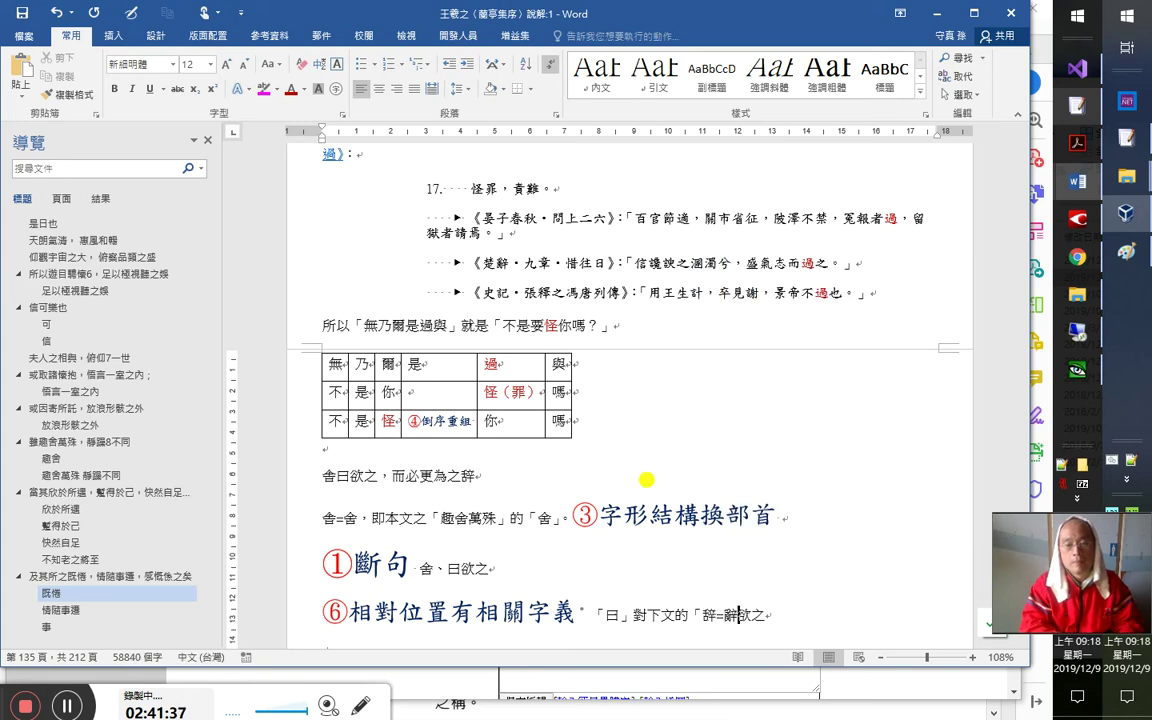
{"action": "key", "text": "shift+End"}
{"action": "type", "text": "。"}
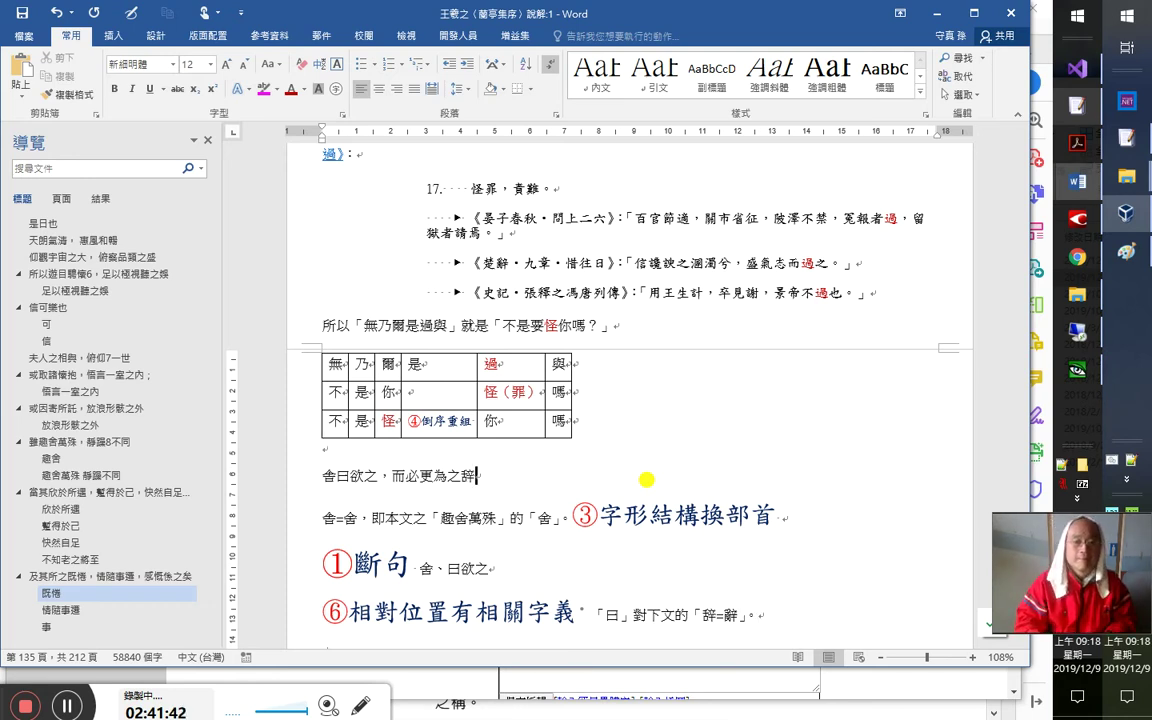
{"action": "type", "text": "："}
Write 曰欲之，就是說出是自己想要「它」（顓臾） on the line below the ⑥ note and start a new line after it
{"action": "key", "text": "Down"}
{"action": "key", "text": "Down"}
{"action": "key", "text": "Down"}
{"action": "left_click", "coordinate": [829, 583]}
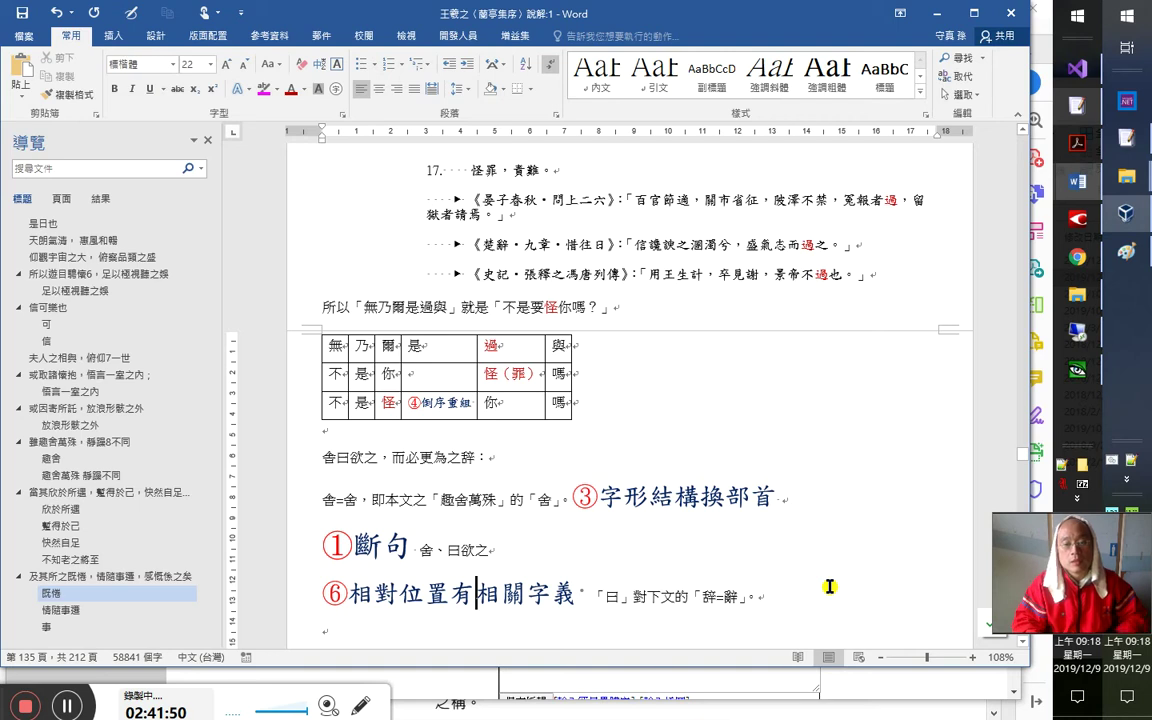
{"action": "type", "text": "a曰"}
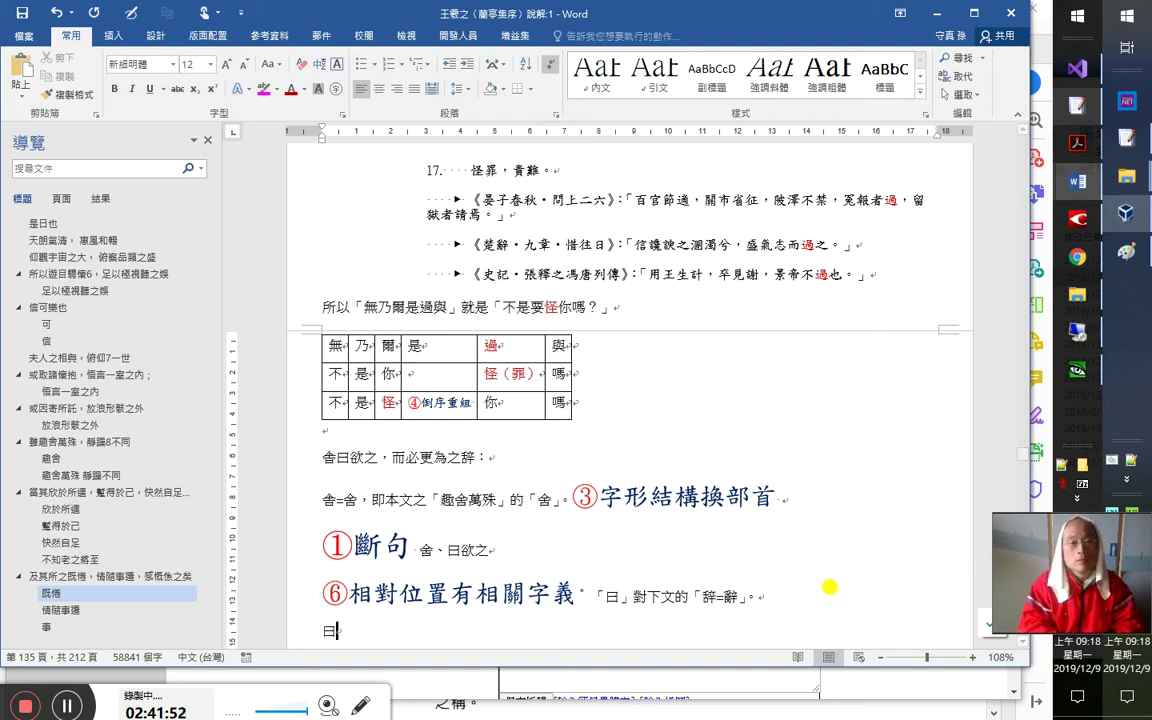
{"action": "type", "text": "欲之欲之，"}
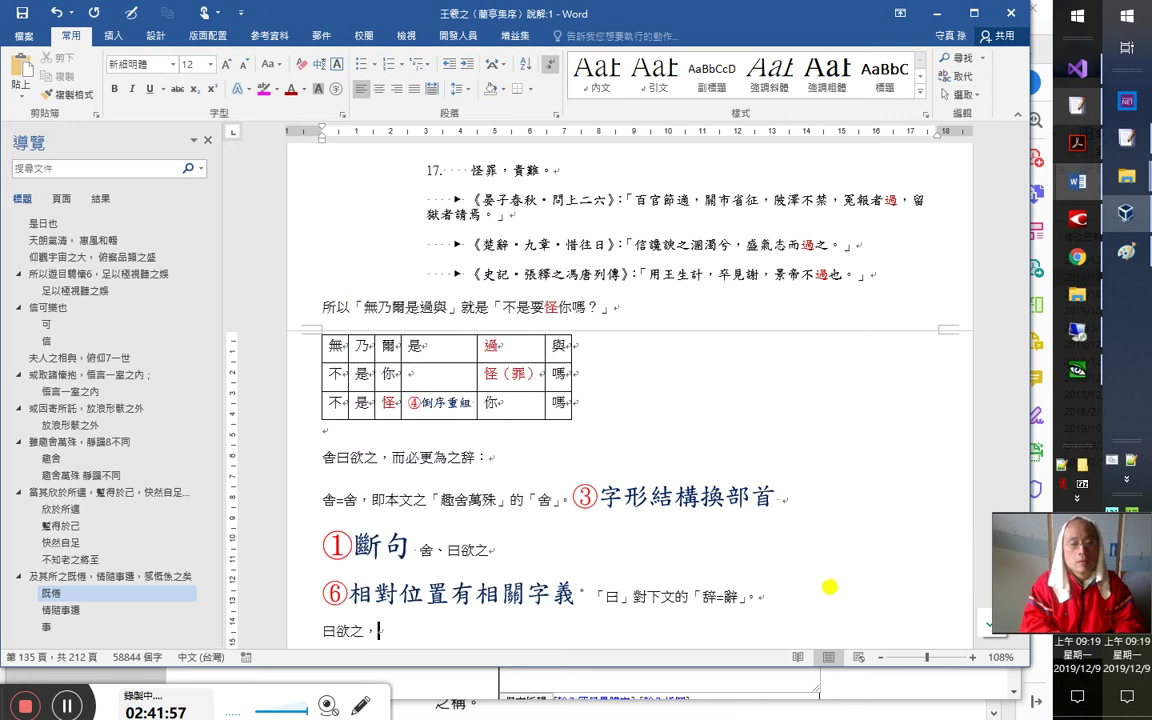
{"action": "type", "text": "就是說"}
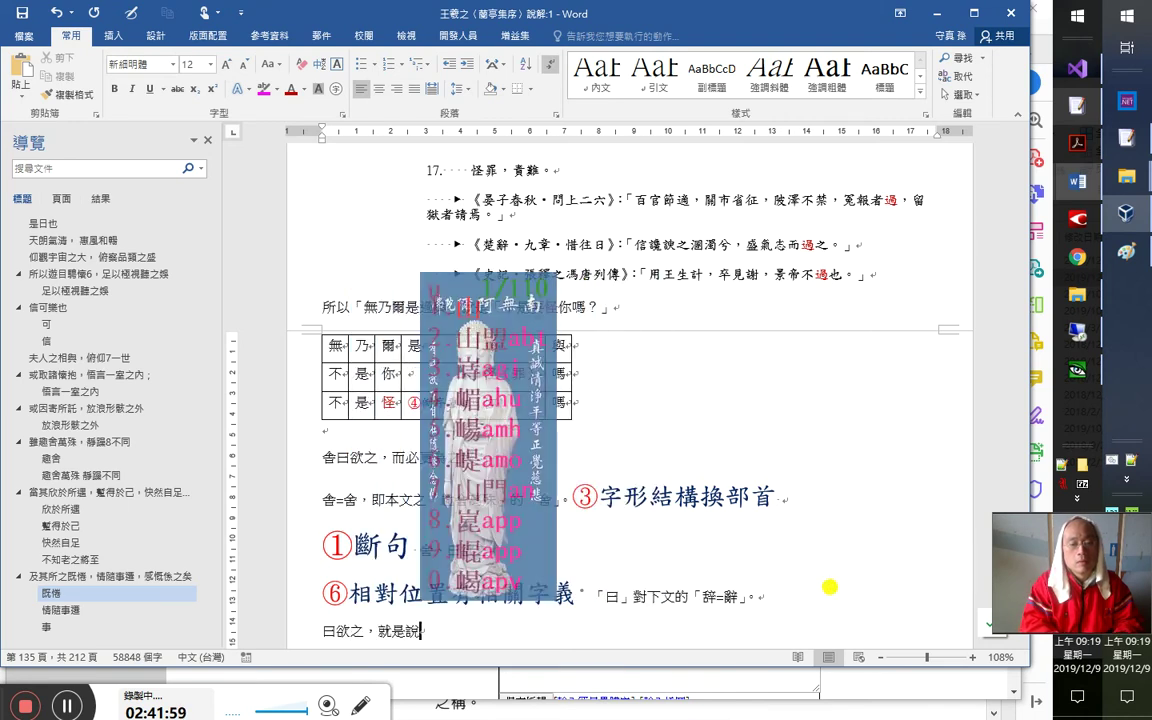
{"action": "type", "text": "出是自"}
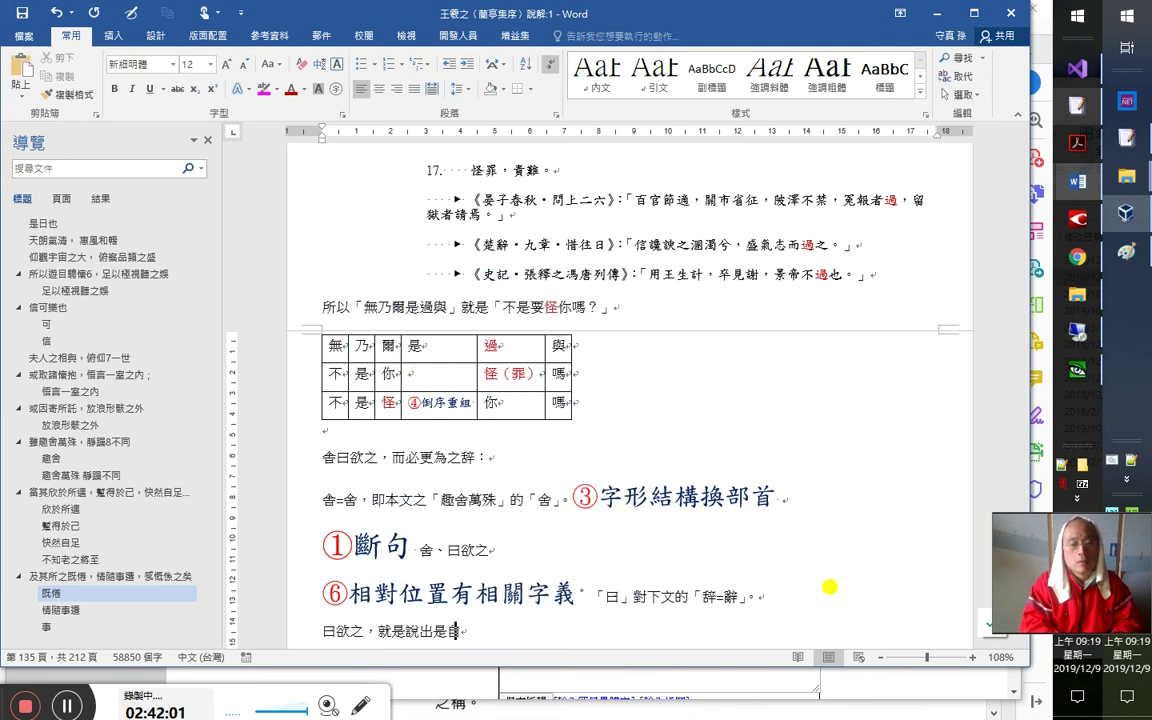
{"action": "type", "text": "己公道世間唯白髮"}
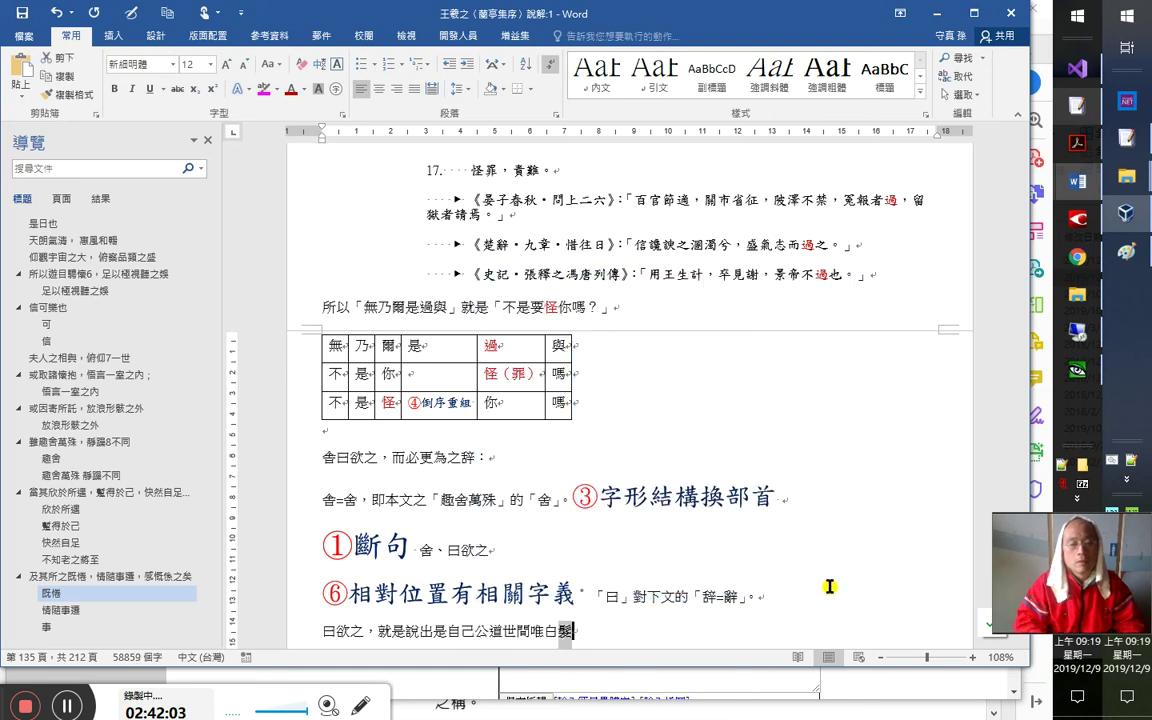
{"action": "key", "text": "Escape"}
{"action": "type", "text": "想要"}
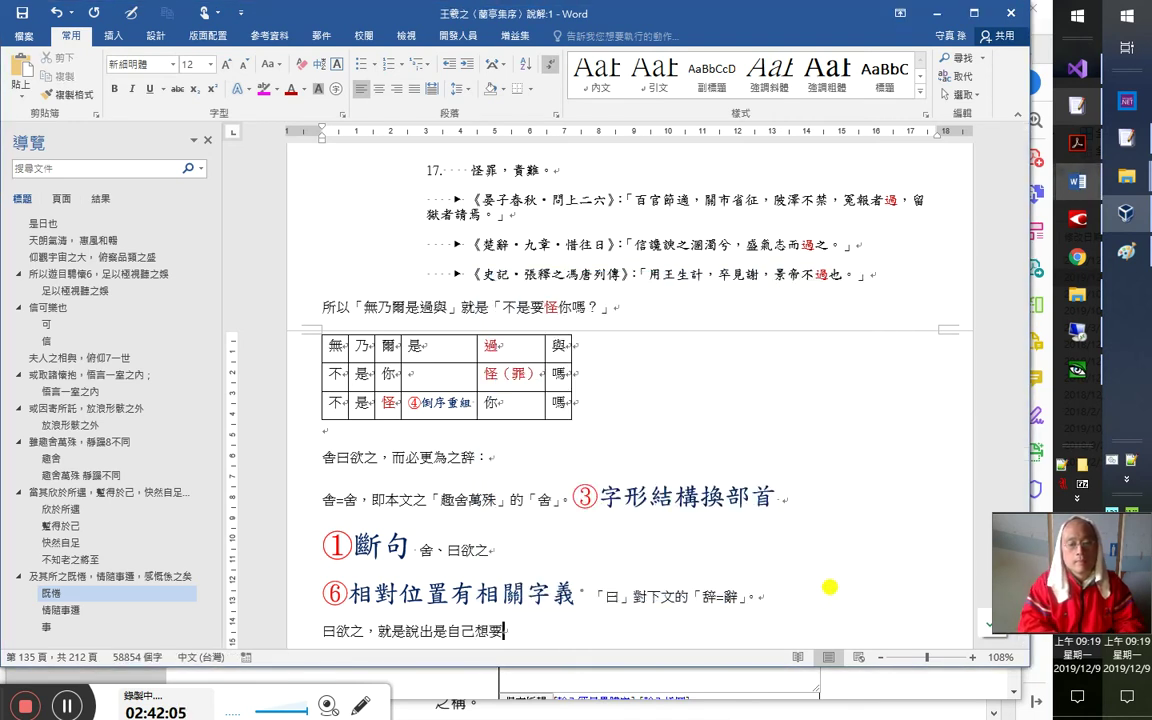
{"action": "type", "text": "「它」"}
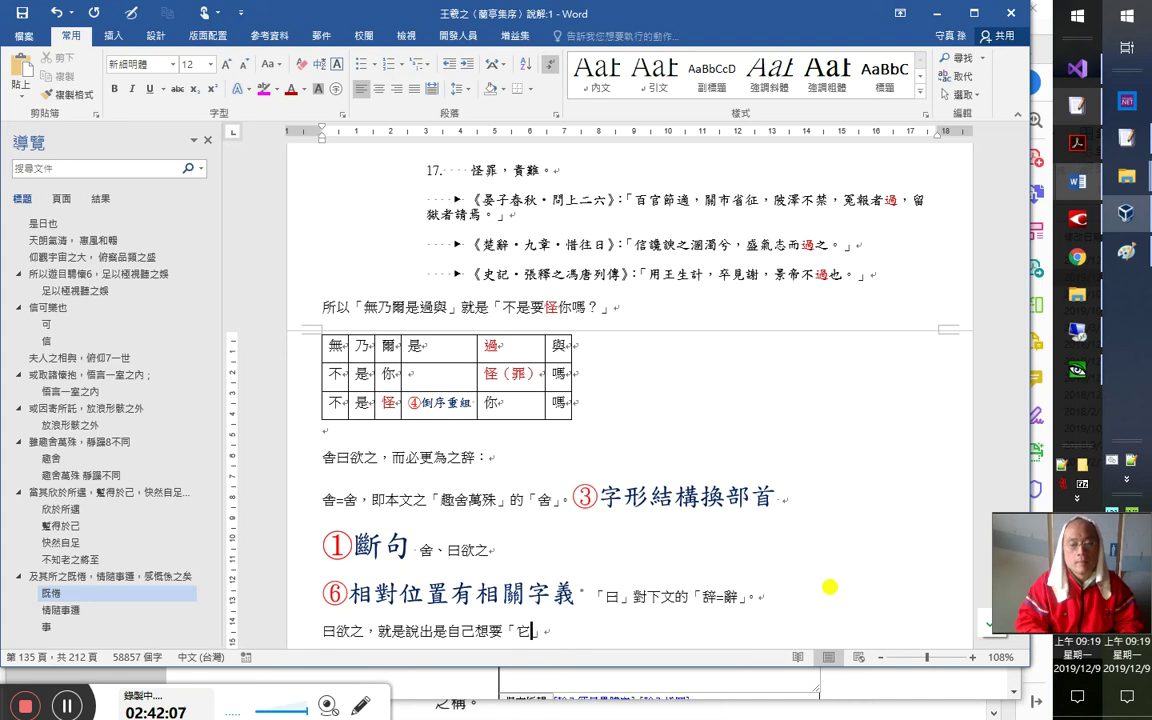
{"action": "type", "text": "（"}
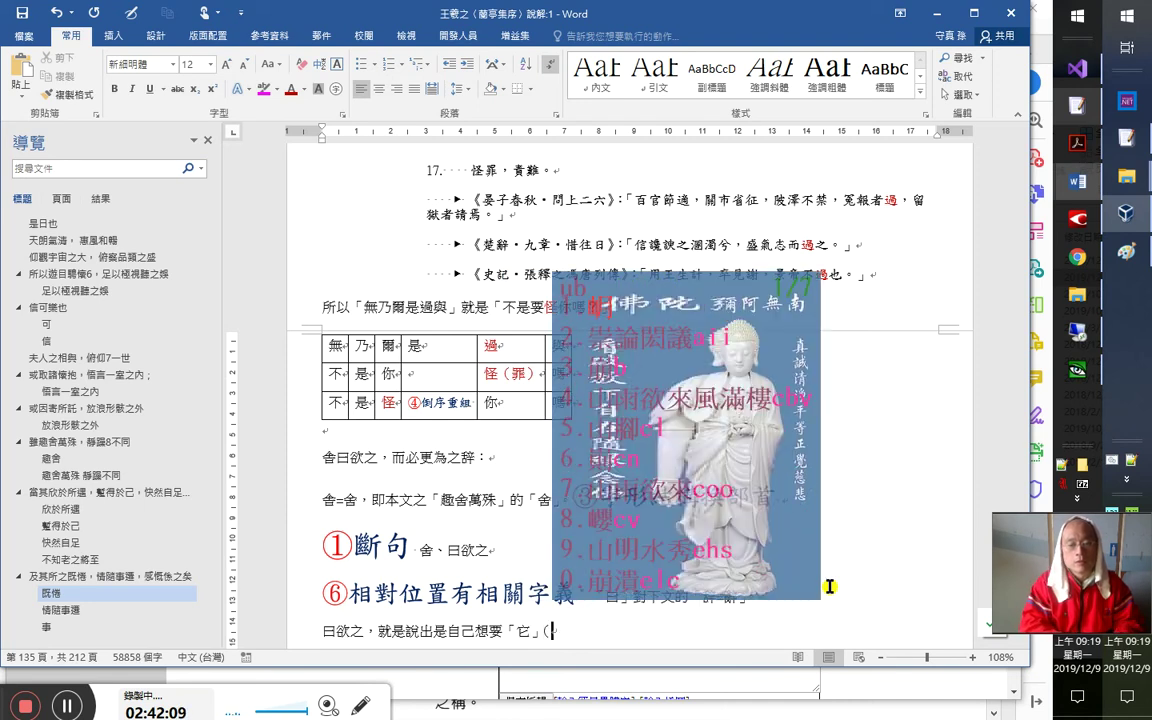
{"action": "type", "text": "顯與）"}
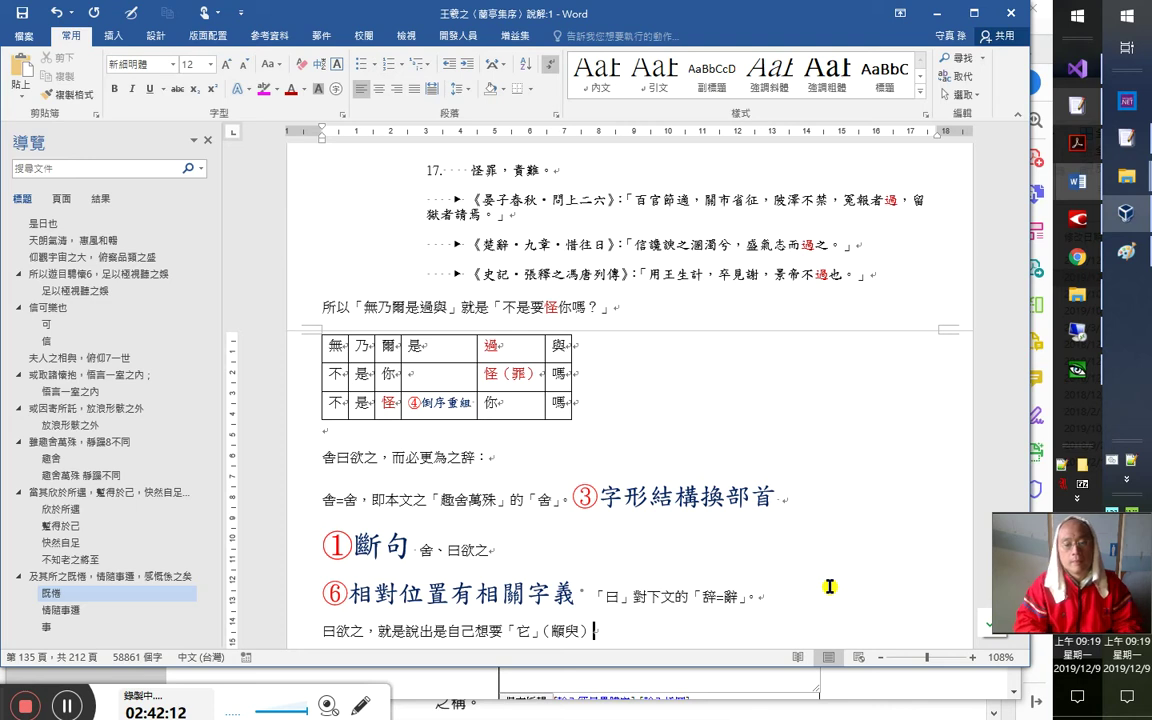
{"action": "key", "text": "Return"}
Highlight 曰 and its paraphrase 說出 in magenta on the 曰欲之 explanation line
{"action": "key", "text": "Up"}
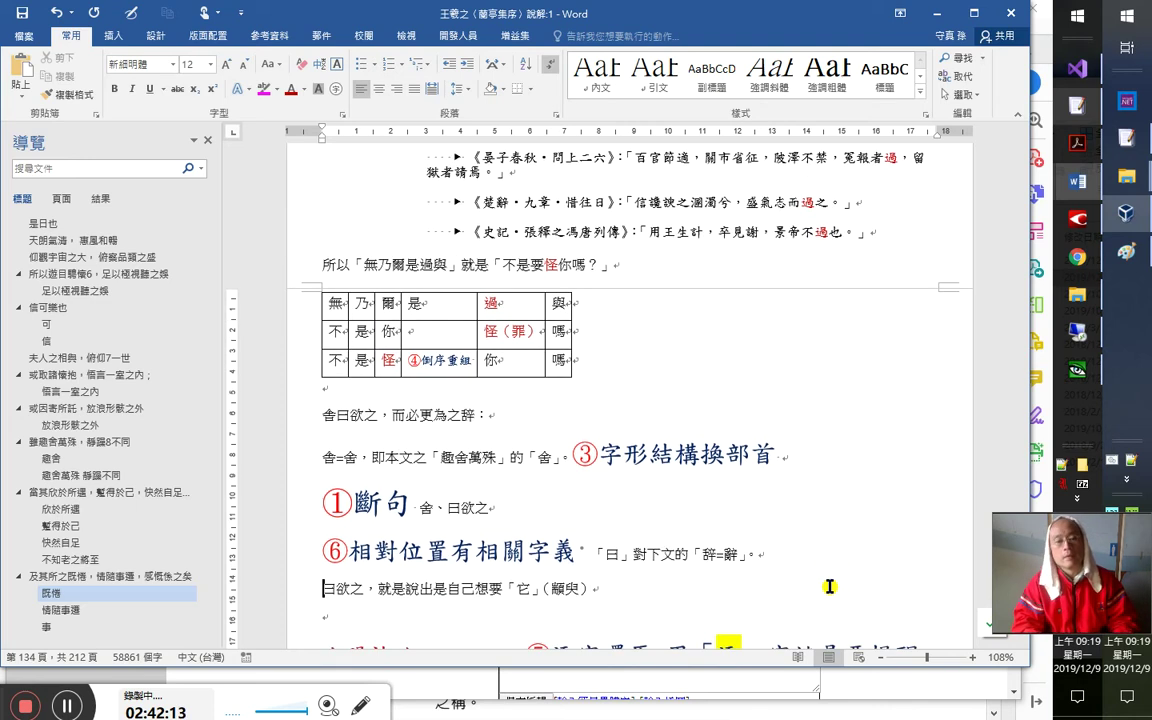
{"action": "key", "text": "shift+Right"}
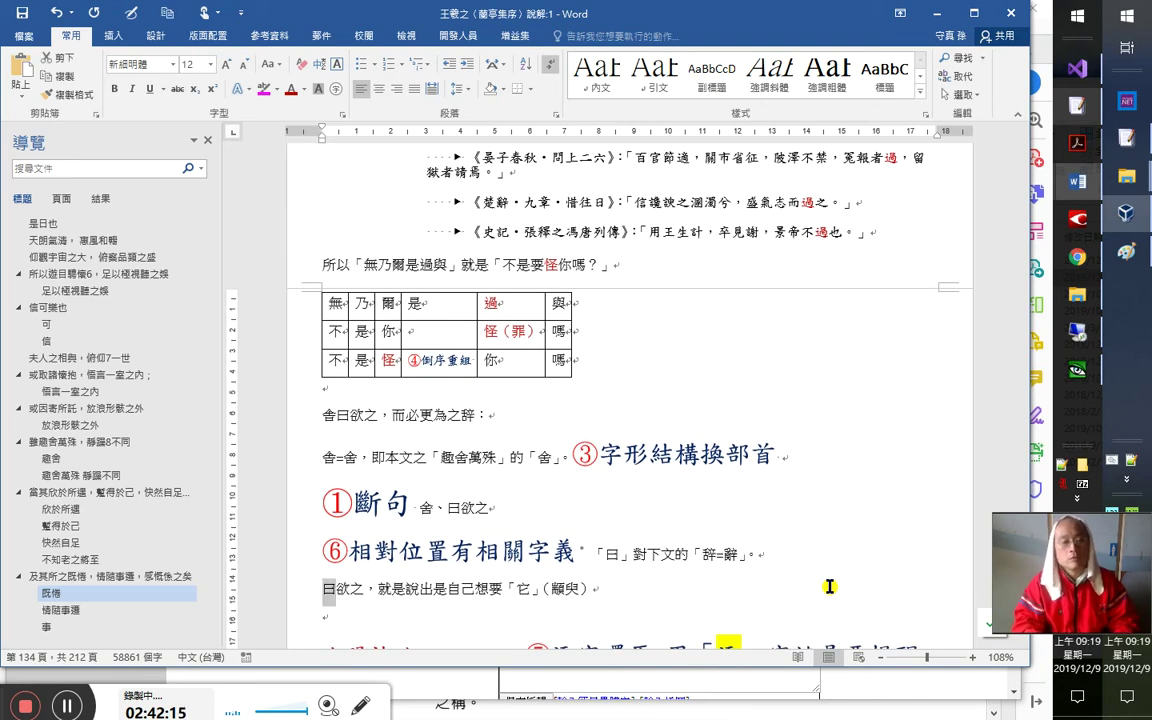
{"action": "left_click", "coordinate": [266, 90]}
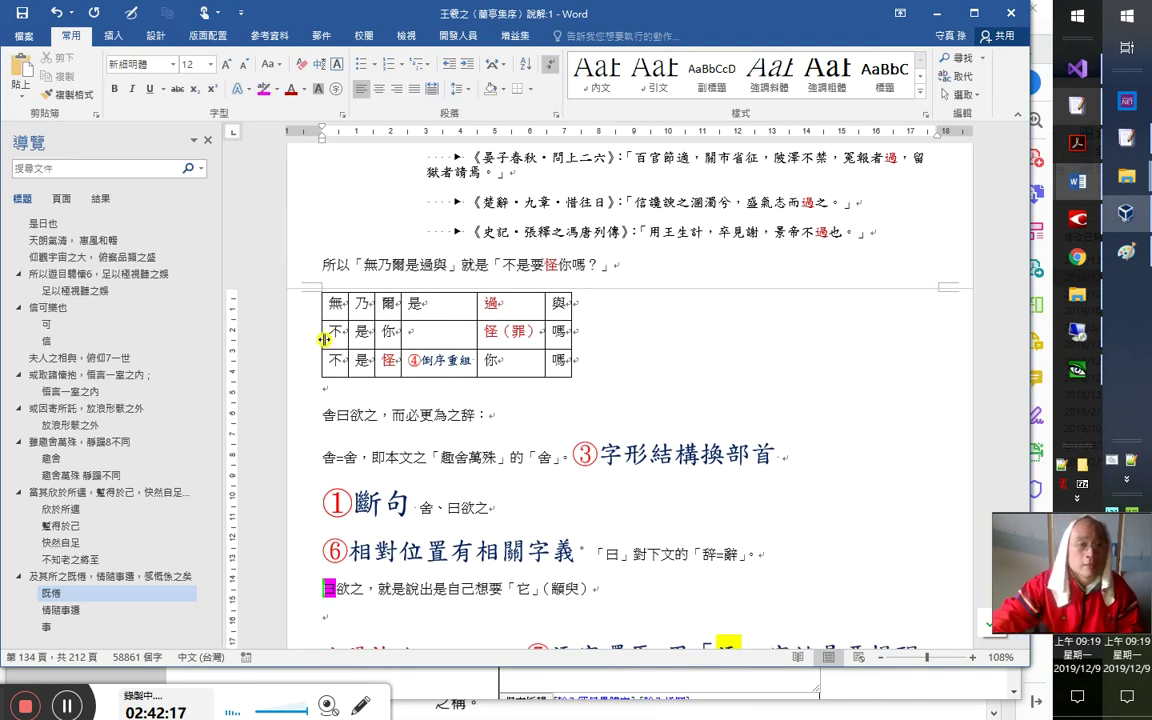
{"action": "left_click_drag", "start_coordinate": [406, 598], "coordinate": [438, 594]}
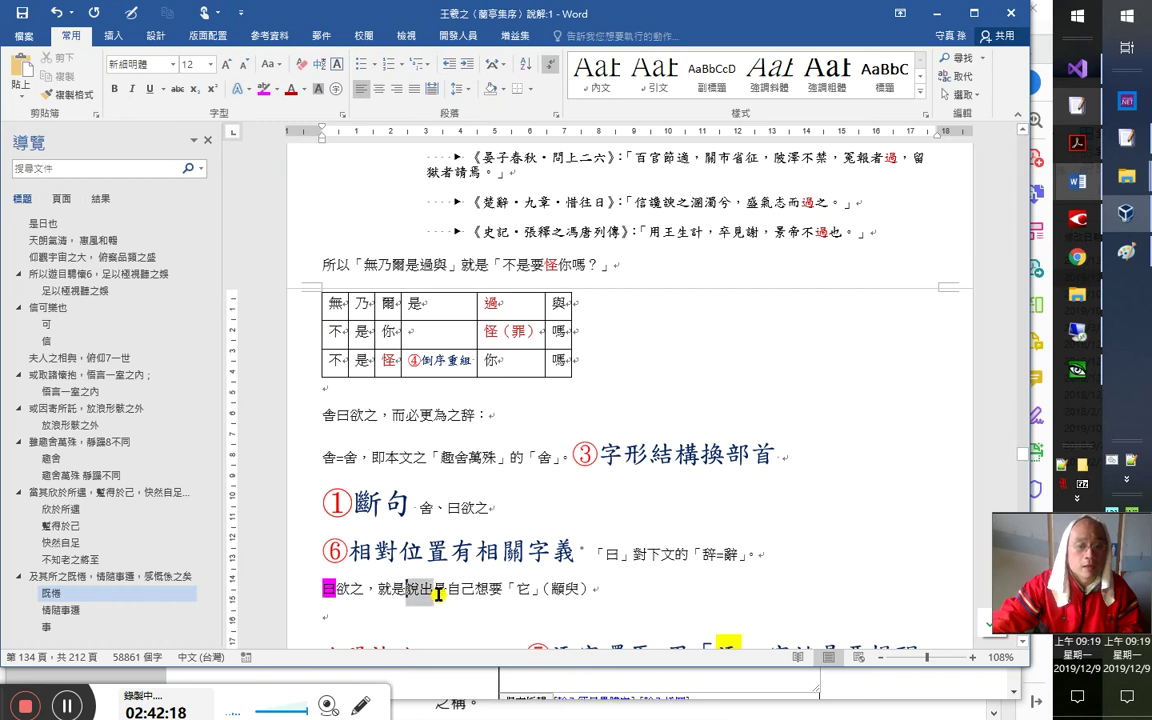
{"action": "left_click", "coordinate": [258, 88]}
Highlight 欲 and its paraphrase 想要 in turquoise on the same explanation line
{"action": "left_click_drag", "start_coordinate": [337, 596], "coordinate": [351, 596]}
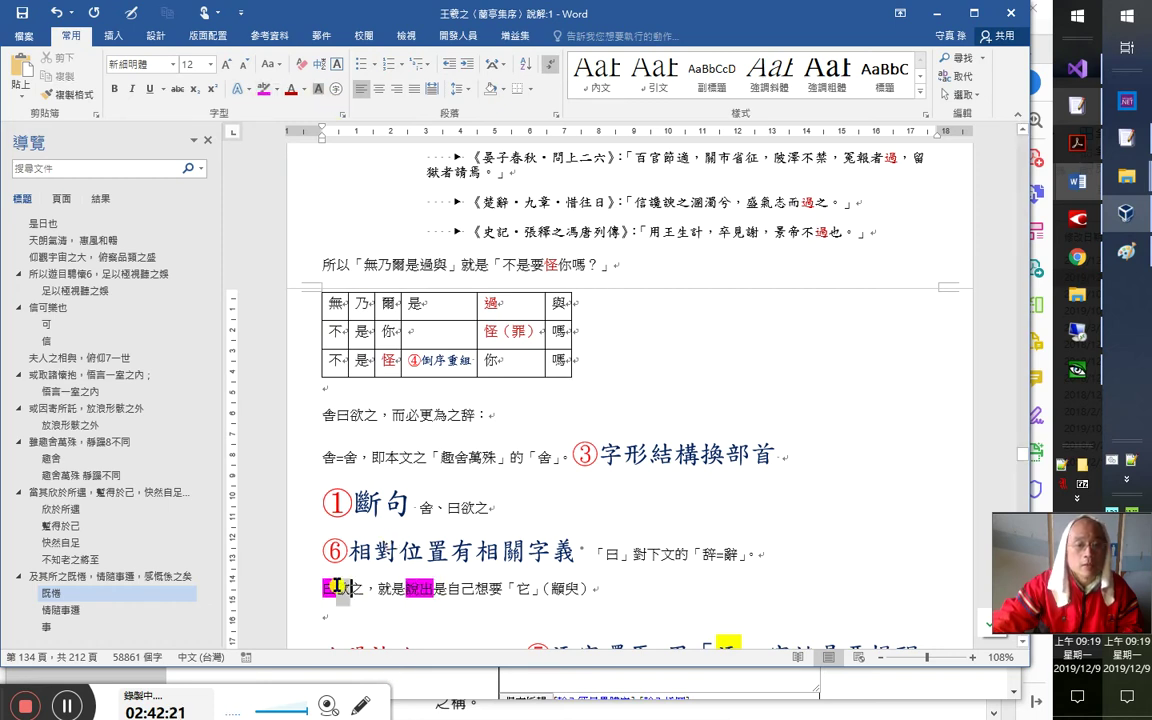
{"action": "left_click", "coordinate": [272, 89]}
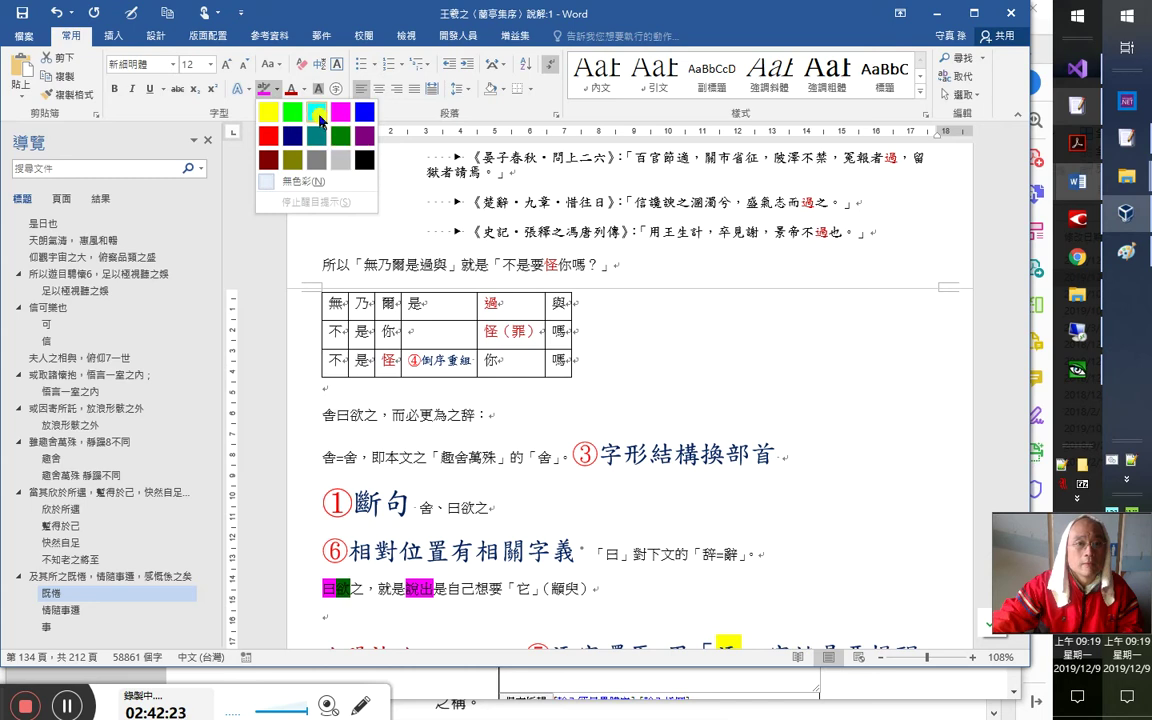
{"action": "left_click", "coordinate": [316, 112]}
{"action": "left_click_drag", "start_coordinate": [476, 588], "coordinate": [508, 587]}
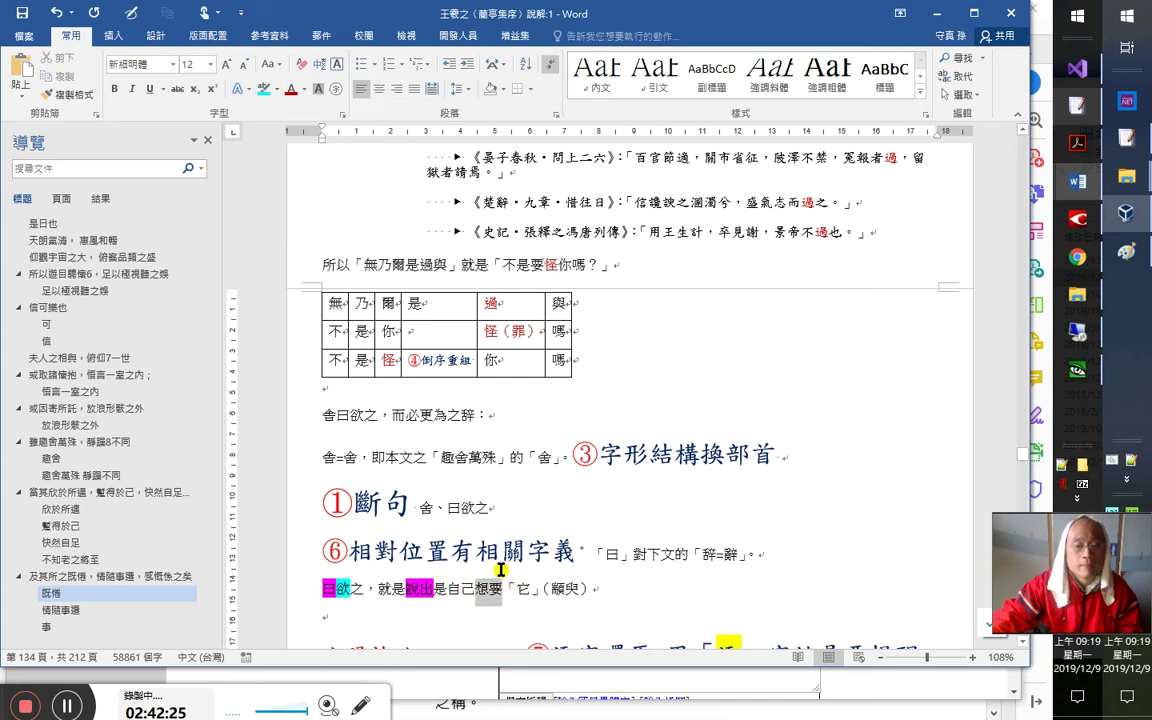
{"action": "left_click", "coordinate": [263, 89]}
Highlight 「它」（顓臾） and the matching 之 in bright green on the same explanation line
{"action": "left_click_drag", "start_coordinate": [503, 588], "coordinate": [592, 589]}
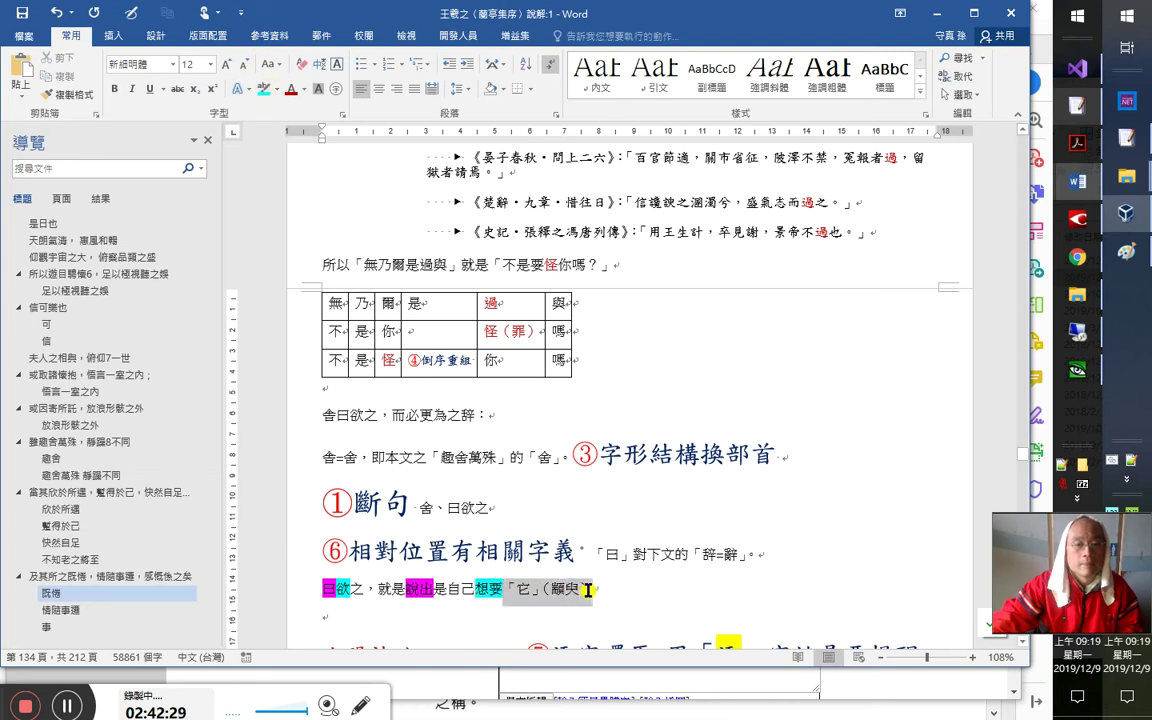
{"action": "left_click", "coordinate": [276, 89]}
{"action": "left_click", "coordinate": [268, 107]}
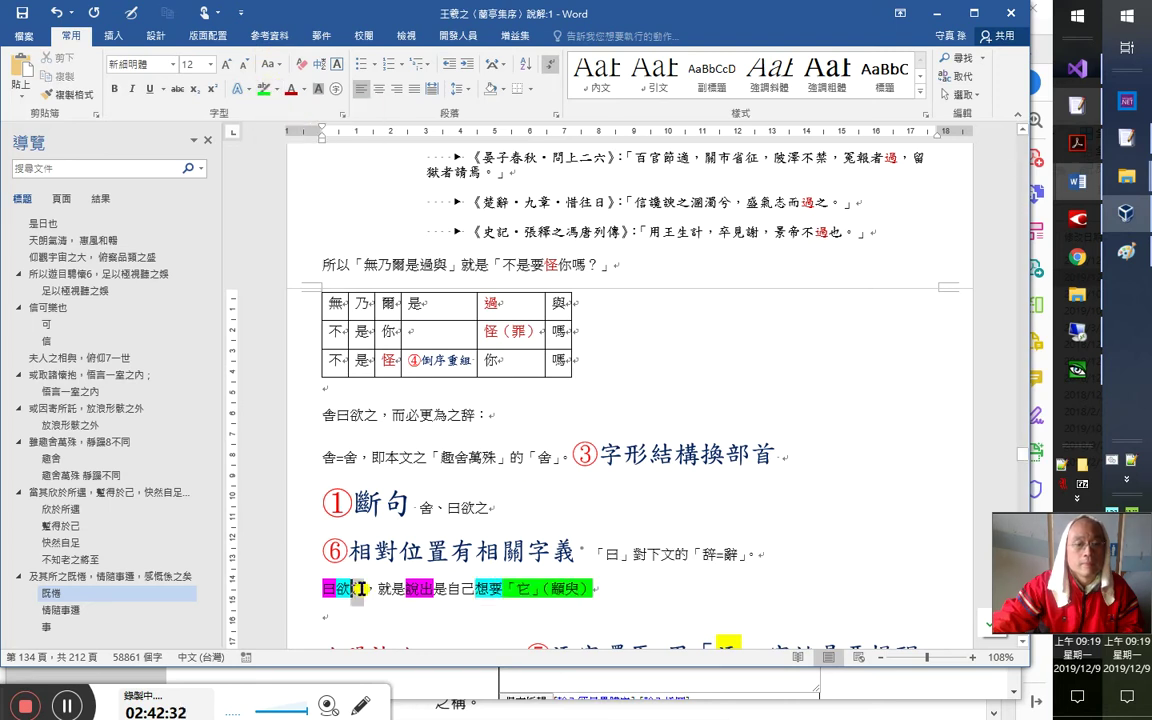
{"action": "left_click", "coordinate": [263, 89]}
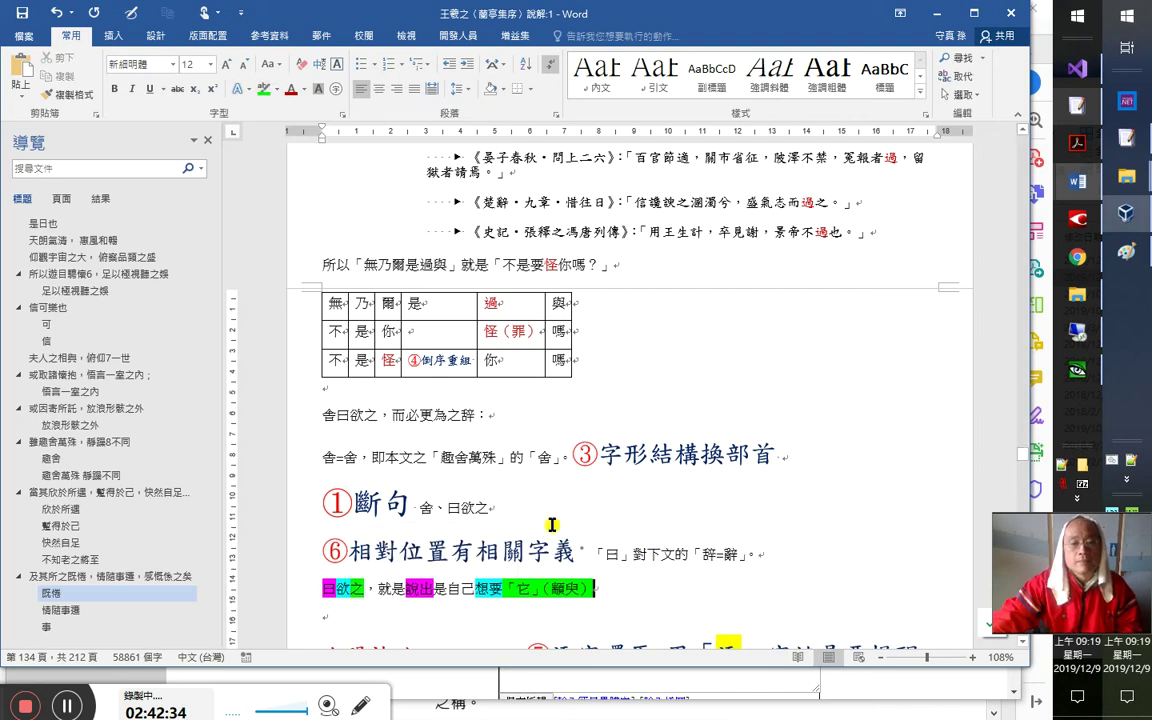
Write 所以舍曰欲之 on the empty line below the highlighted 曰欲之 explanation
{"action": "left_click", "coordinate": [337, 413]}
{"action": "left_click", "coordinate": [656, 603]}
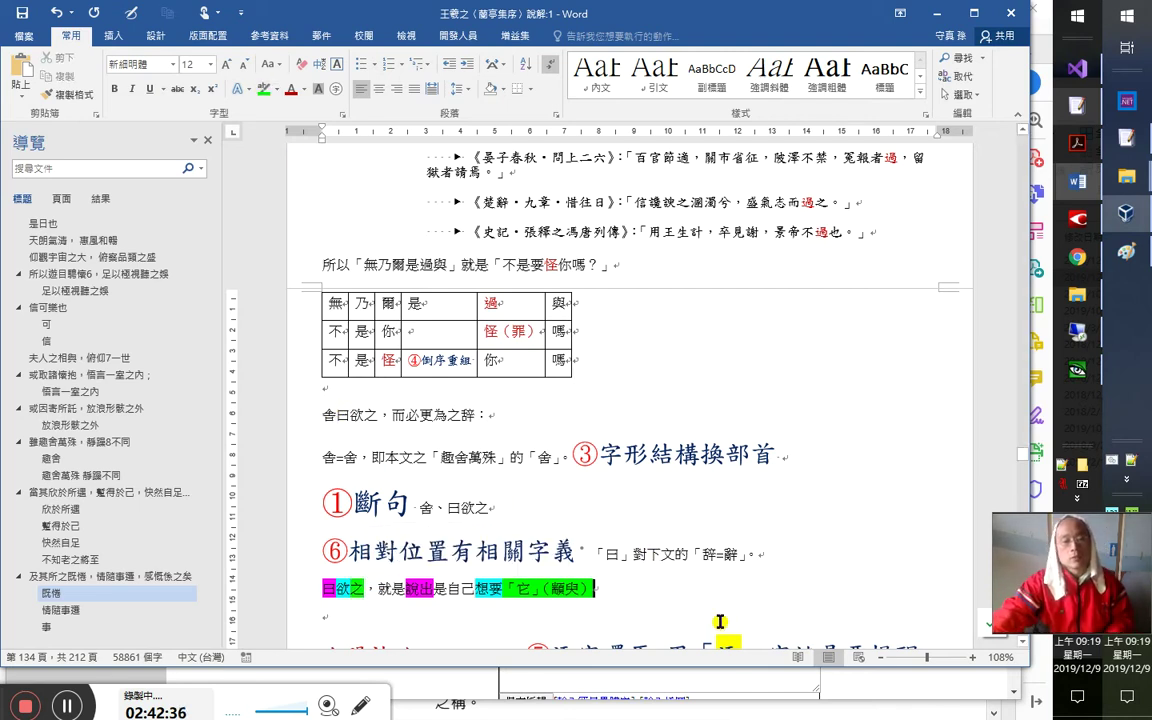
{"action": "left_click", "coordinate": [720, 622]}
{"action": "type", "text": "所以"}
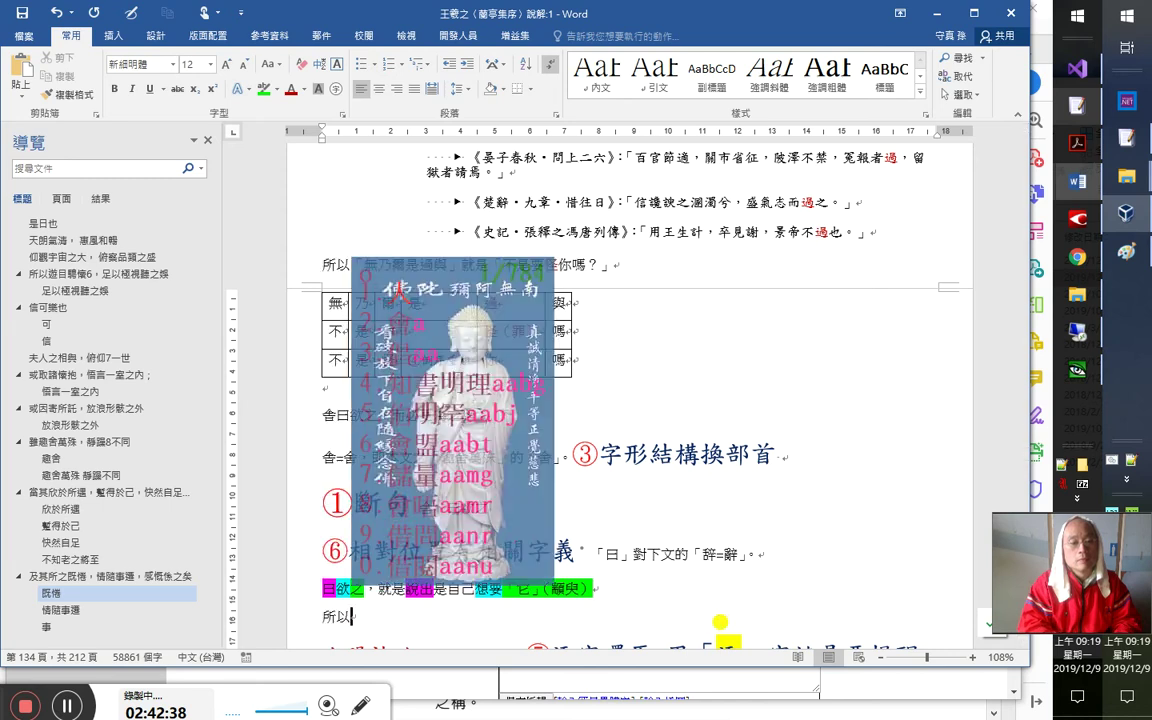
{"action": "type", "text": "舍曰"}
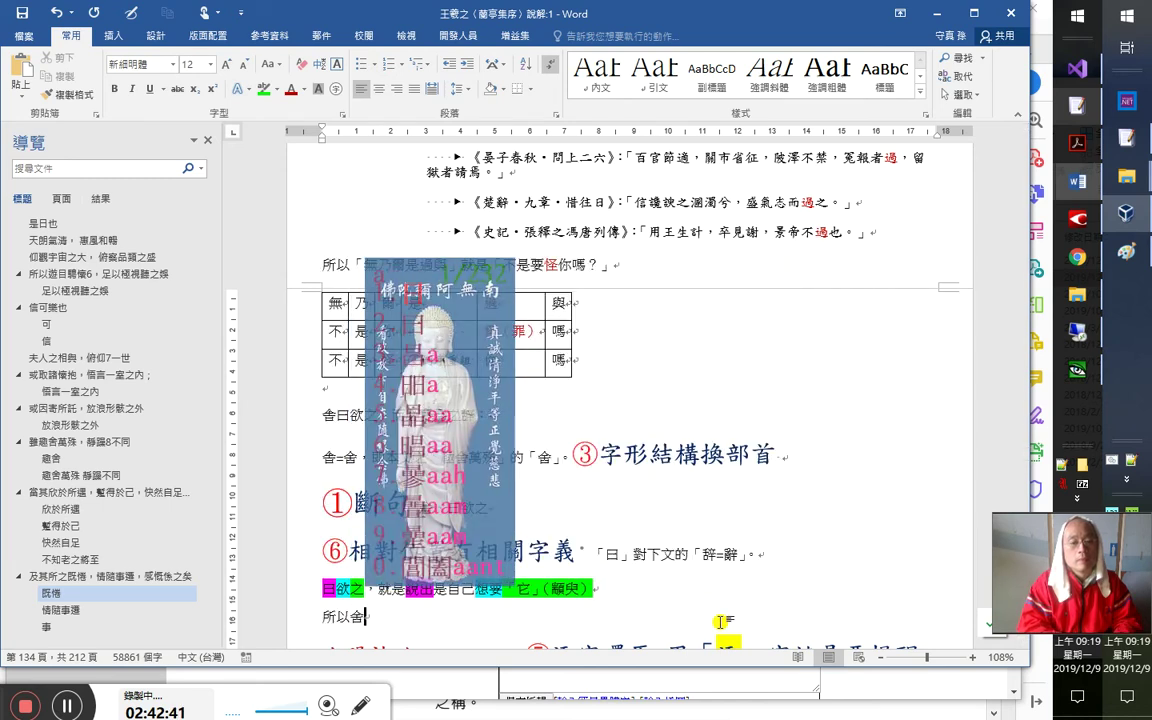
{"action": "type", "text": "欲"}
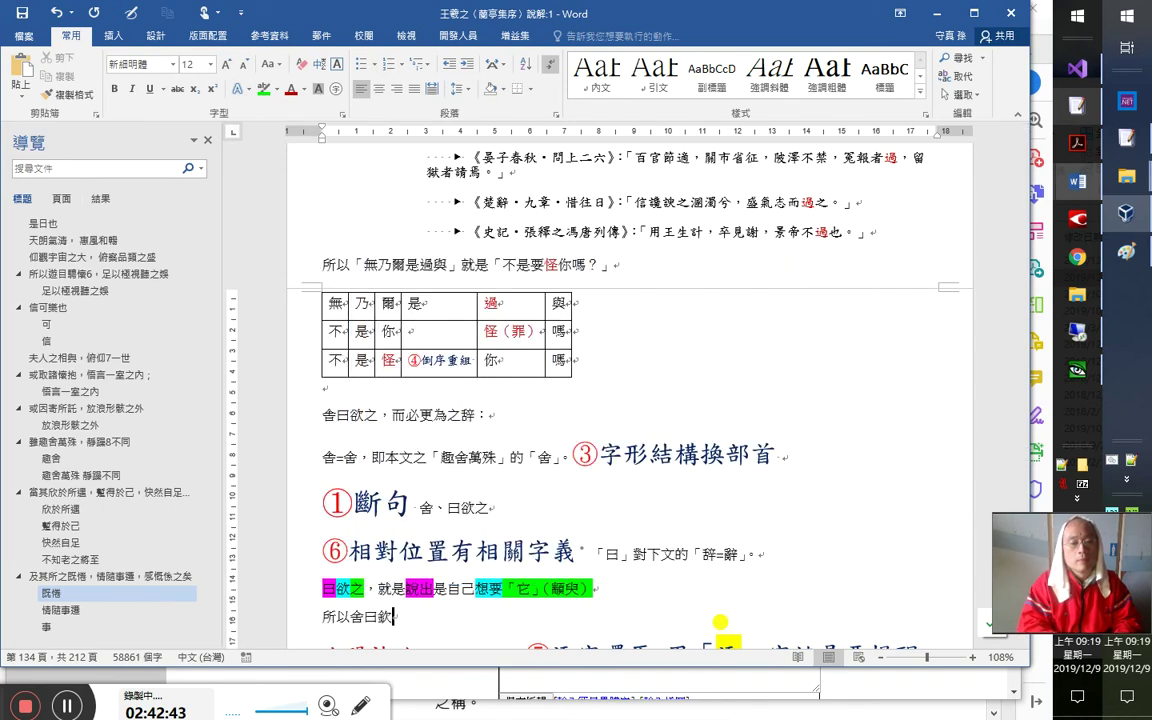
{"action": "type", "text": "之"}
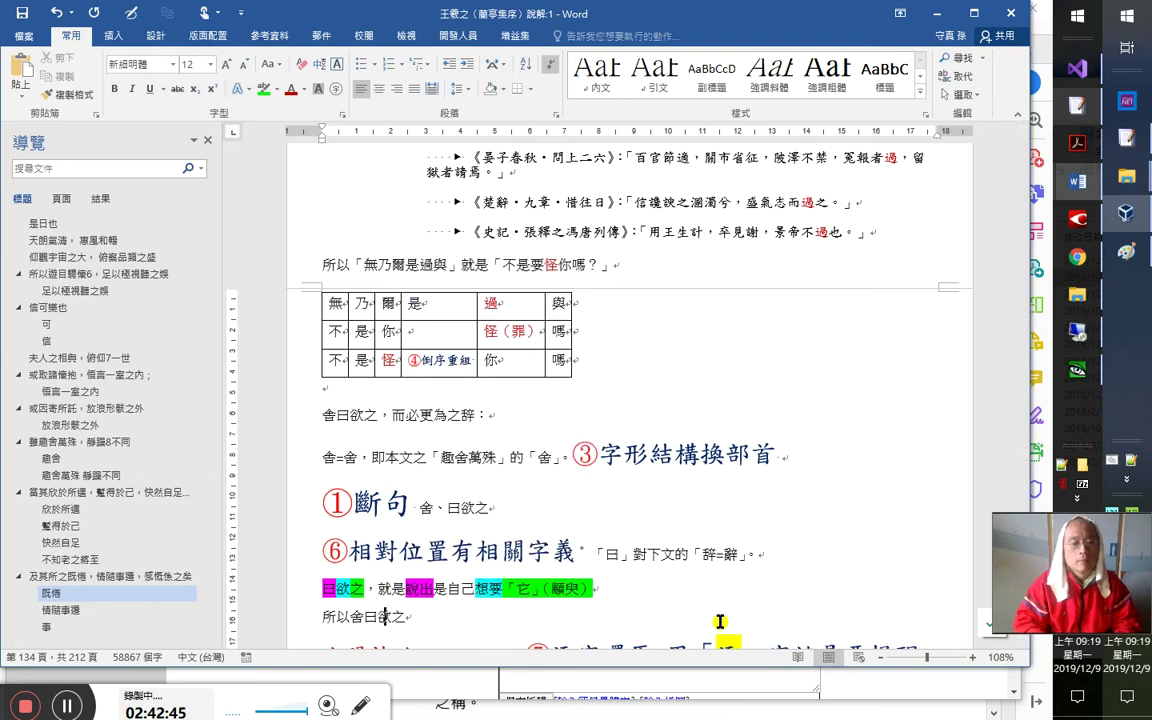
Insert 舍即捨棄，不採取這種說辭、做法， at the start of the new line, before 所以舍曰欲之
{"action": "type", "text": "舍即"}
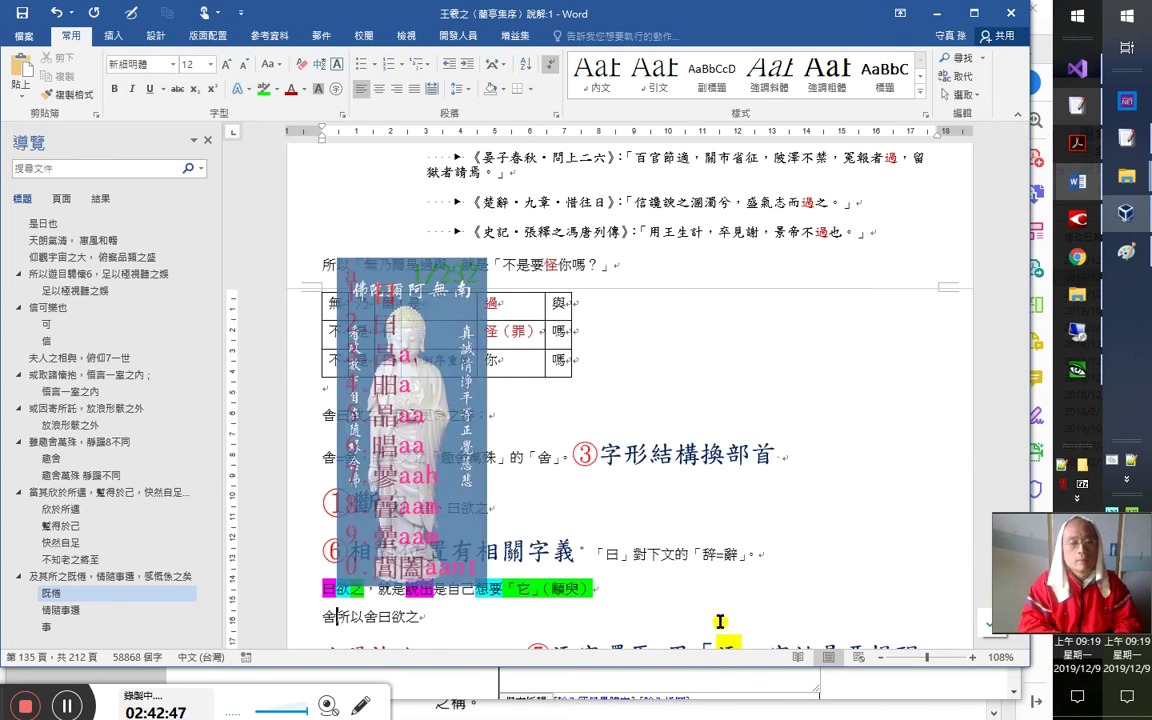
{"action": "type", "text": "捨棄"}
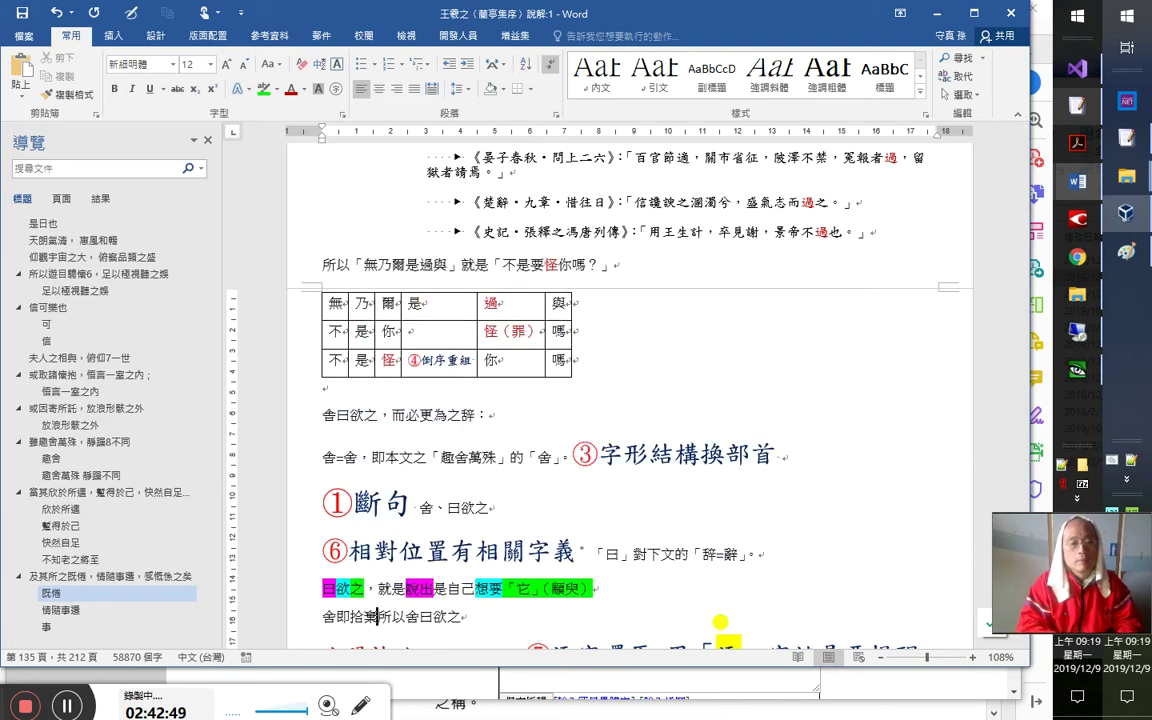
{"action": "key", "text": "shift+Left"}
{"action": "type", "text": "qryrd"}
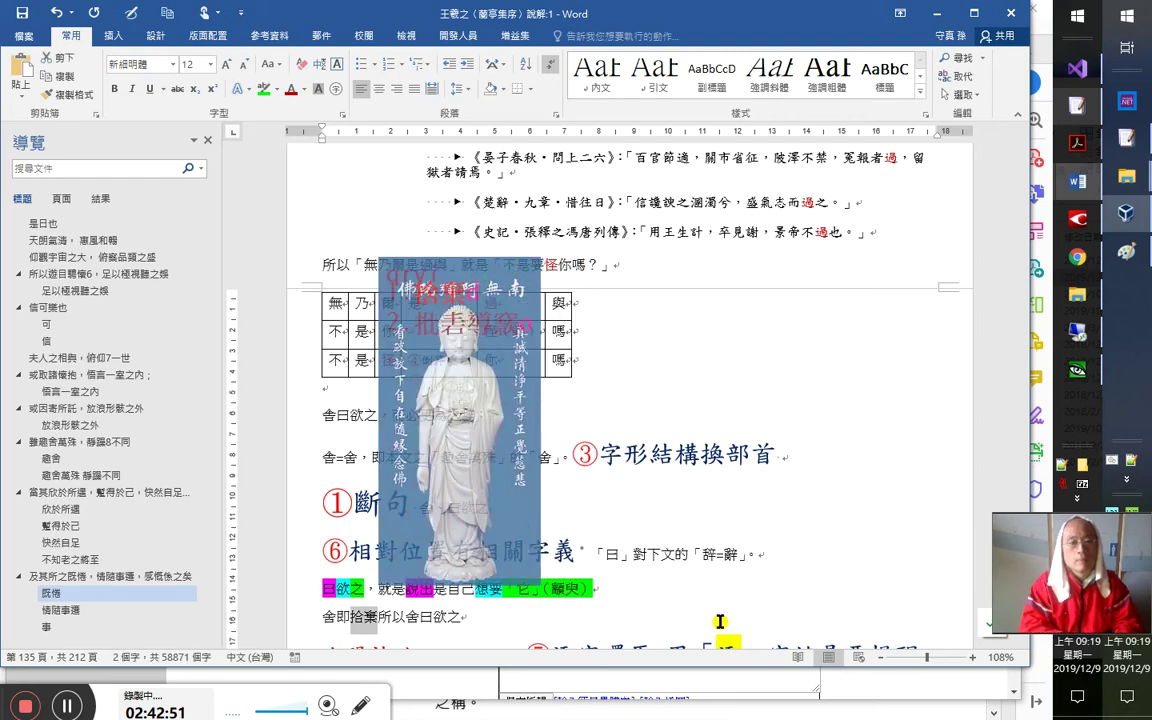
{"action": "type", "text": "，不"}
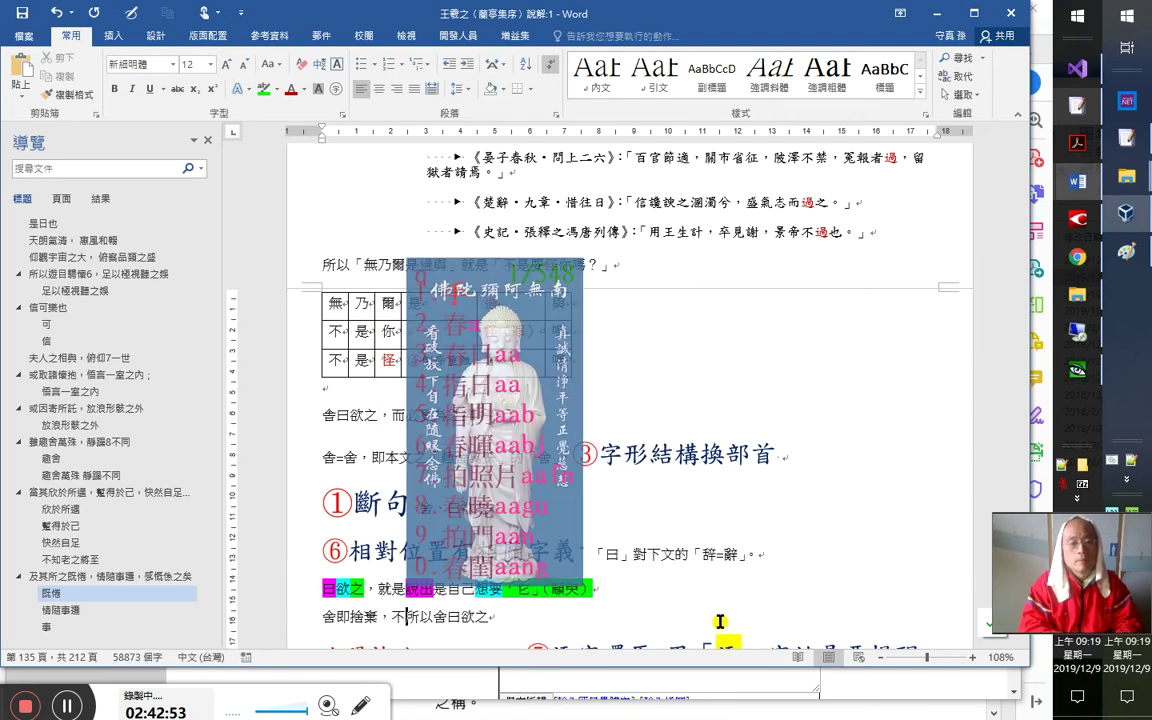
{"action": "type", "text": "採取這種"}
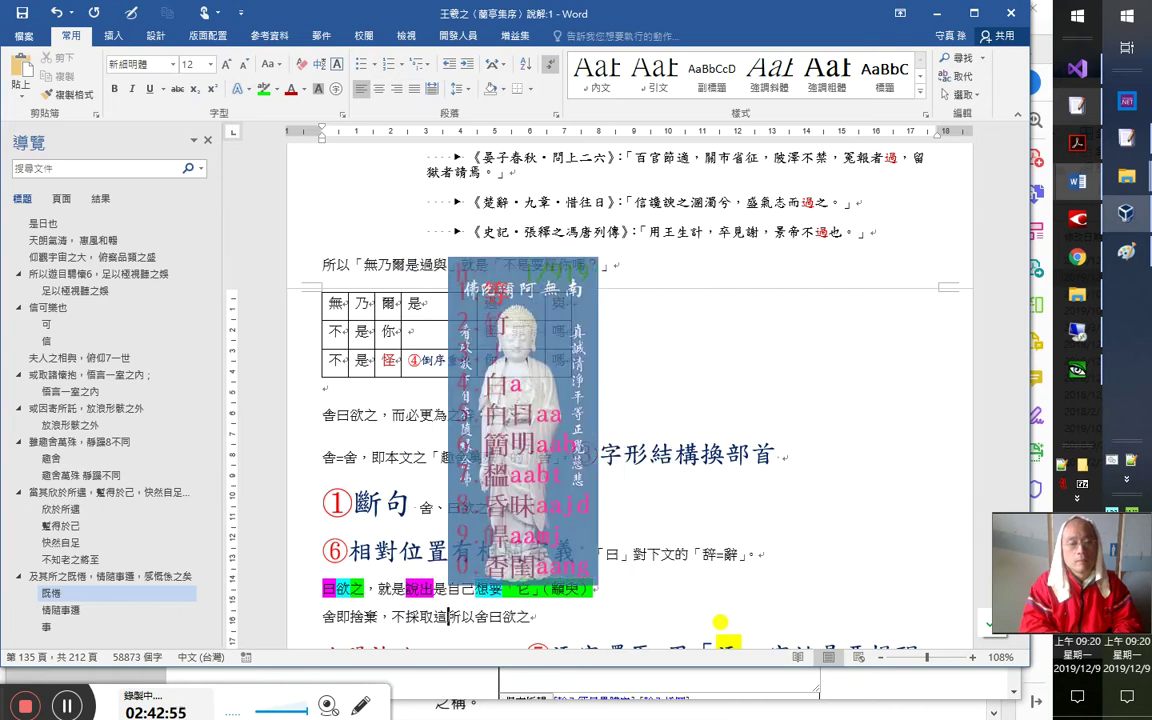
{"action": "type", "text": "yubj"}
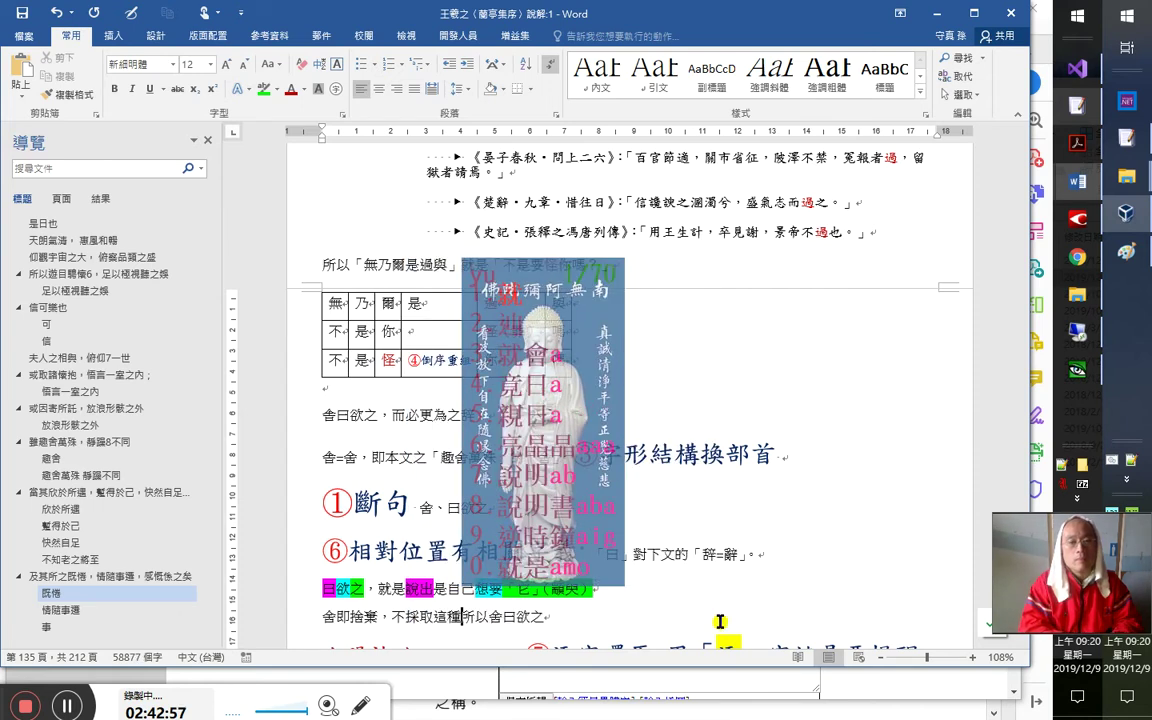
{"action": "type", "text": "說辭、"}
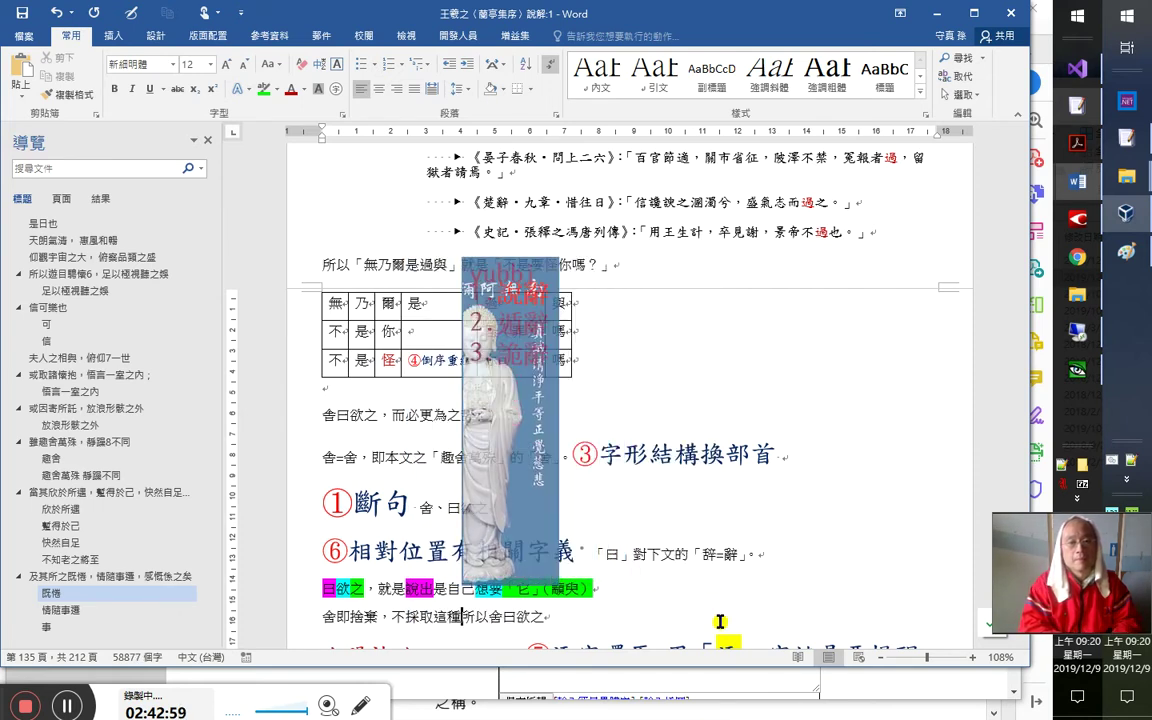
{"action": "type", "text": "做法，"}
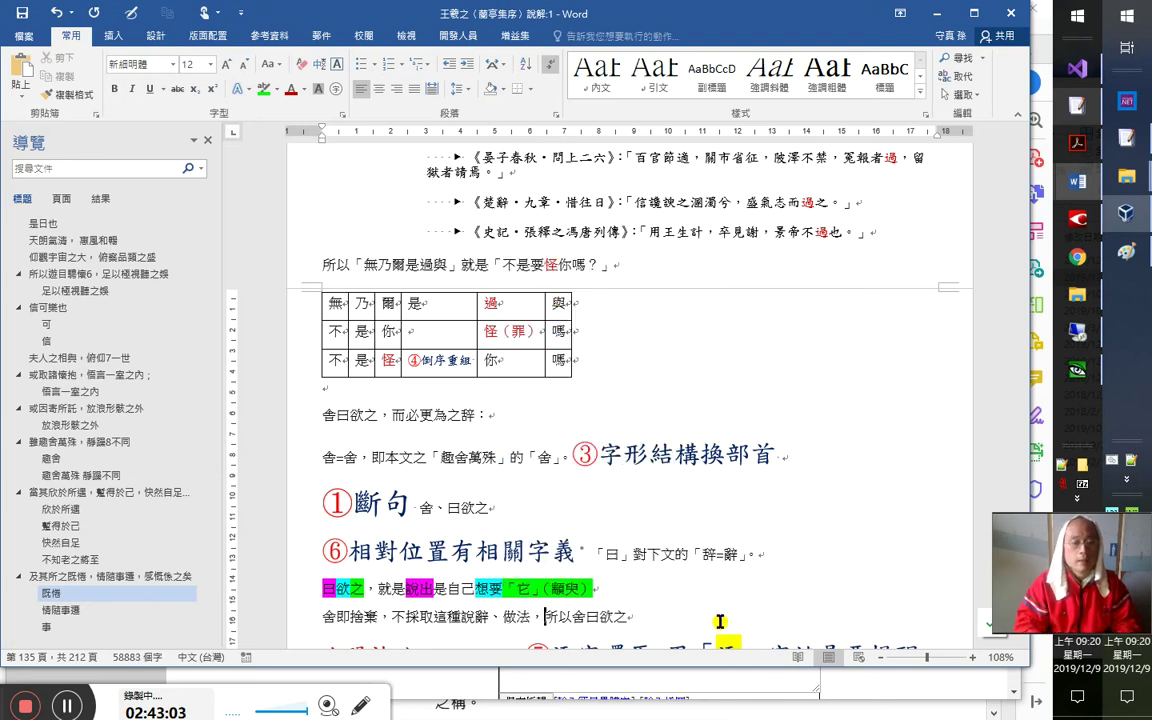
Enclose the line's opening 舍 in 「」 quotation marks and insert 謂 before 不採取這種說辭
{"action": "type", "text": "「"}
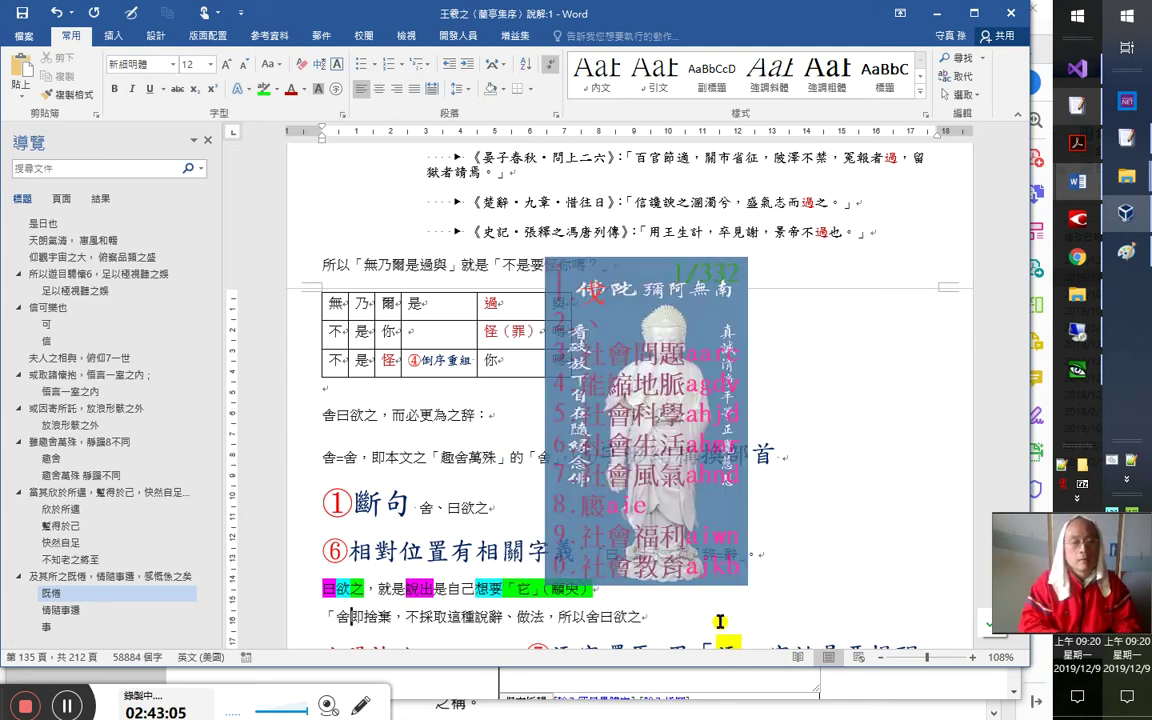
{"action": "type", "text": "」"}
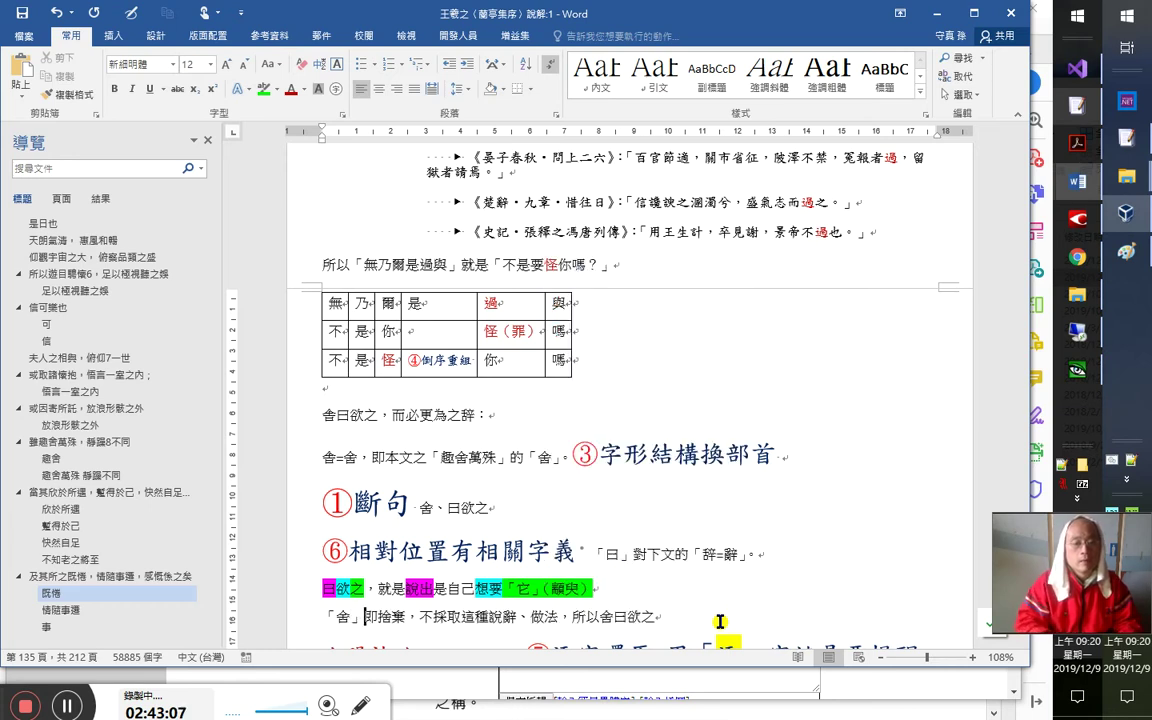
{"action": "type", "text": "謂"}
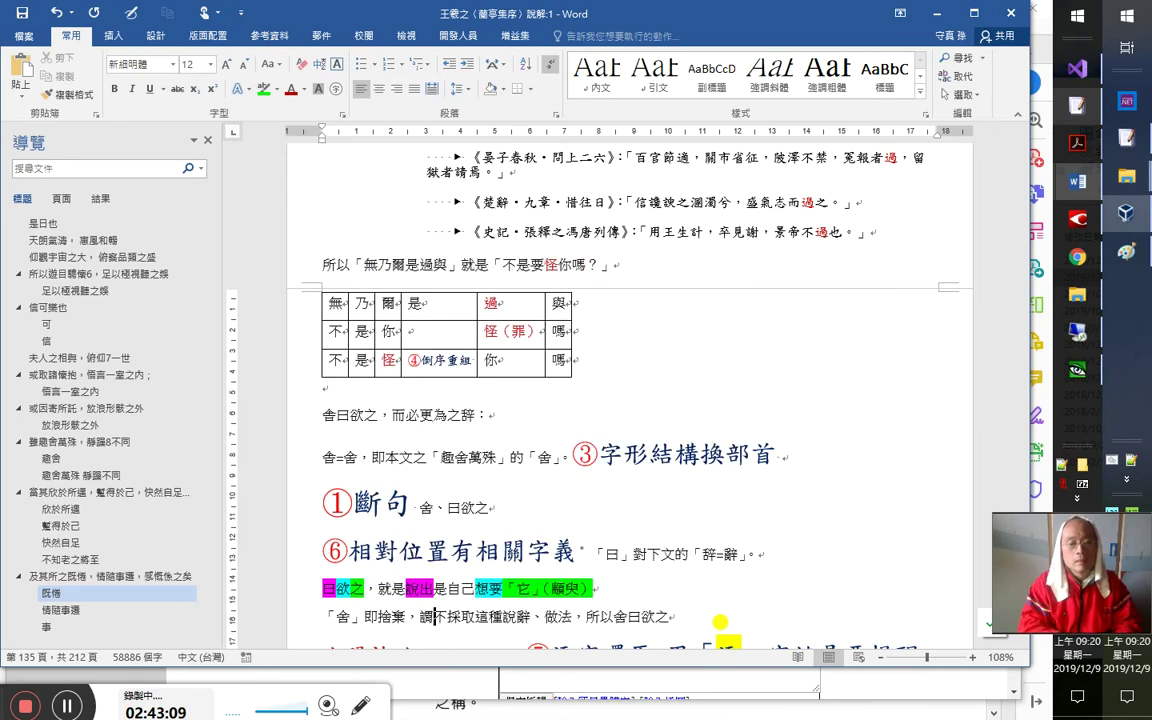
Enclose 舍曰欲之 after 所以 in 「」 quotation marks
{"action": "key", "text": "Right"}
{"action": "key", "text": "Right"}
{"action": "key", "text": "Right"}
{"action": "key", "text": "Right"}
{"action": "key", "text": "Right"}
{"action": "key", "text": "Right"}
{"action": "key", "text": "Right"}
{"action": "key", "text": "Right"}
{"action": "key", "text": "Right"}
{"action": "key", "text": "Right"}
{"action": "key", "text": "Right"}
{"action": "key", "text": "Right"}
{"action": "key", "text": "Right"}
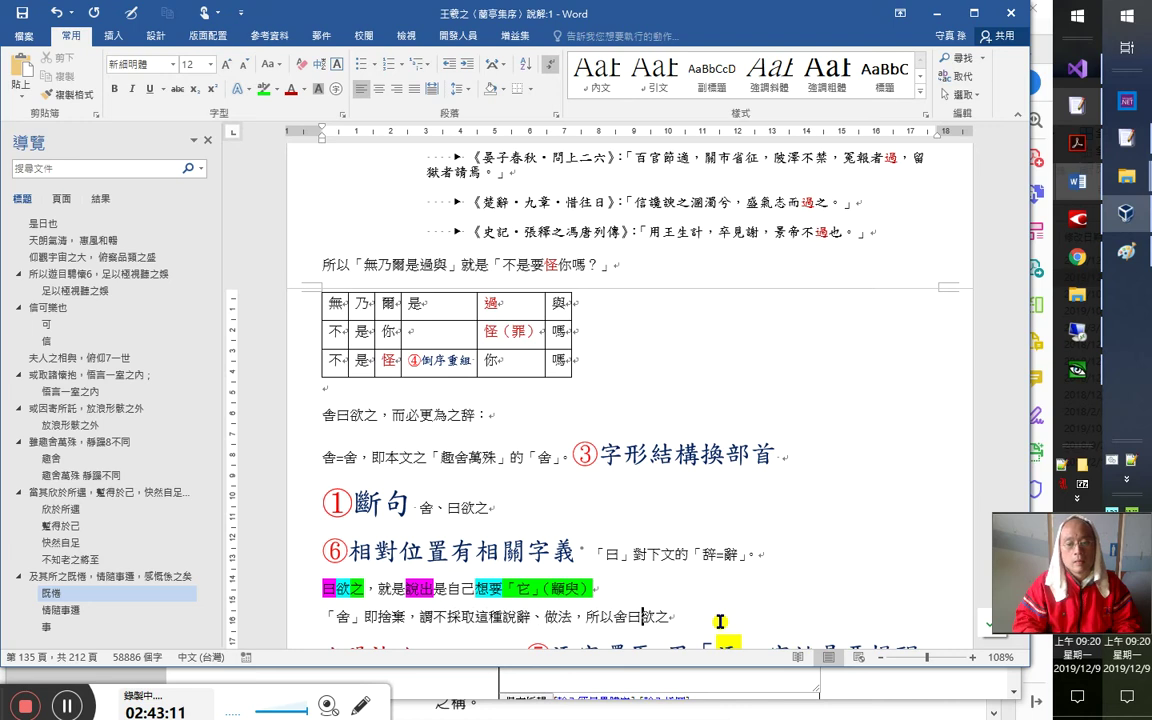
{"action": "type", "text": "「"}
{"action": "key", "text": "End"}
{"action": "type", "text": "」"}
Complete the explanation after 「舍曰欲之」 with 就是「不說自己是想要它的」。
{"action": "type", "text": "竟是"}
{"action": "type", "text": "就"}
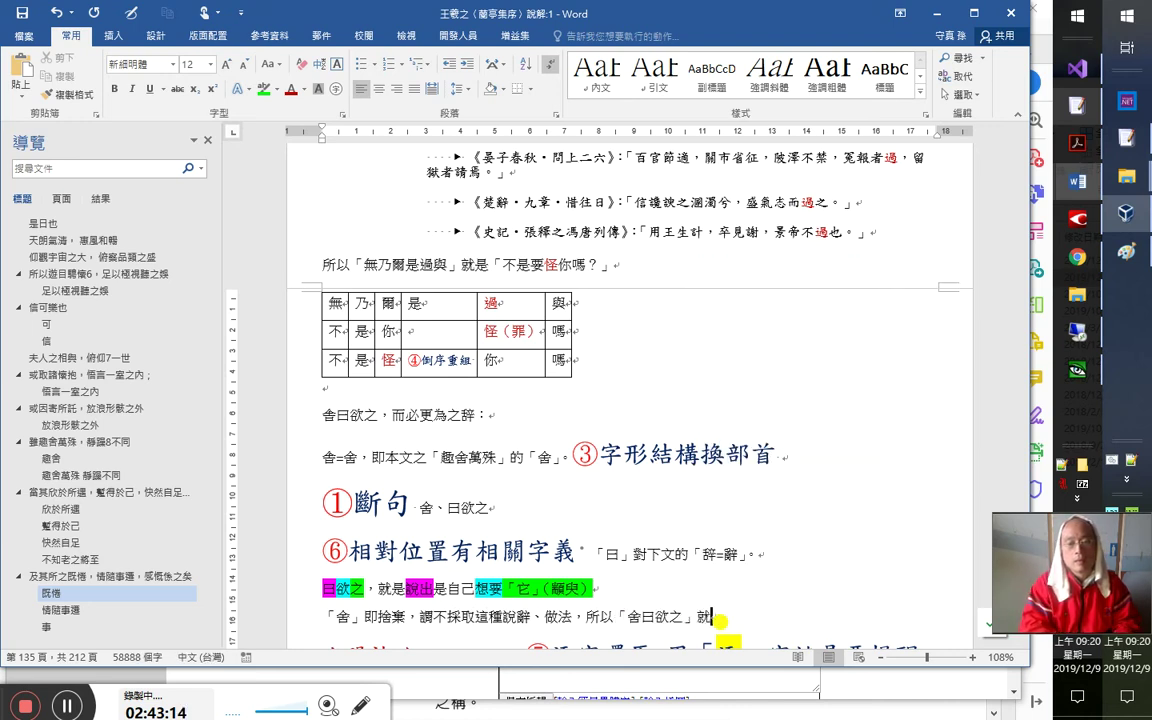
{"action": "type", "text": "是「不說自"}
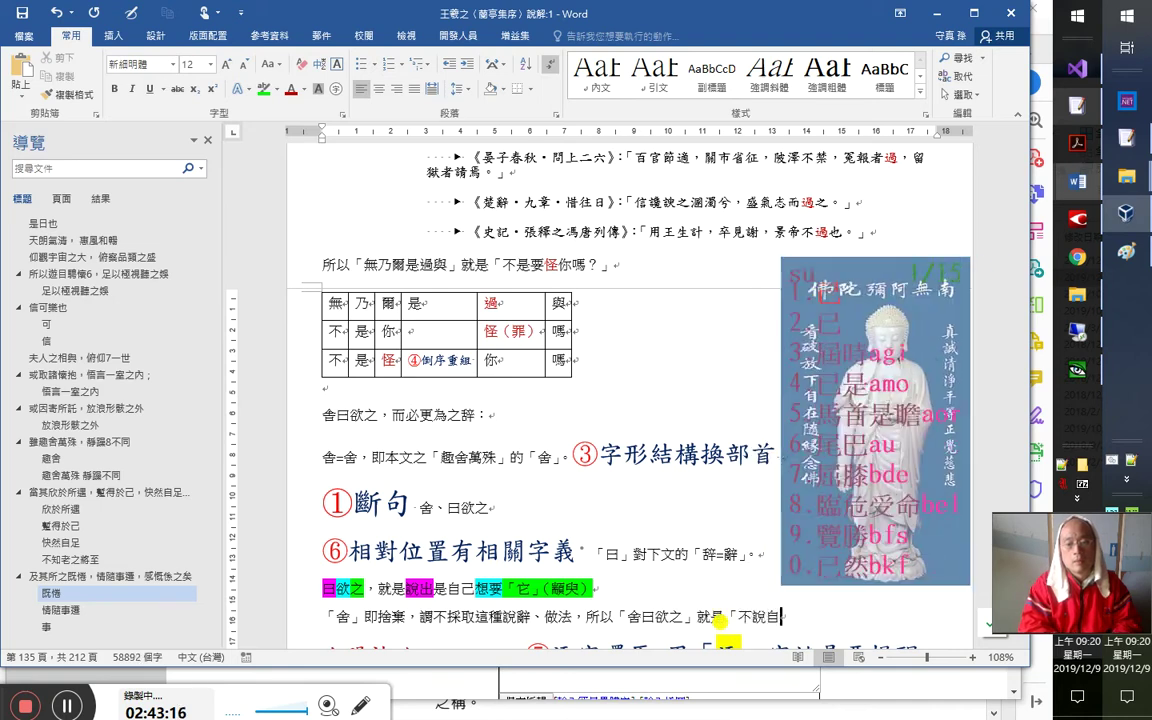
{"action": "type", "text": "己是想"}
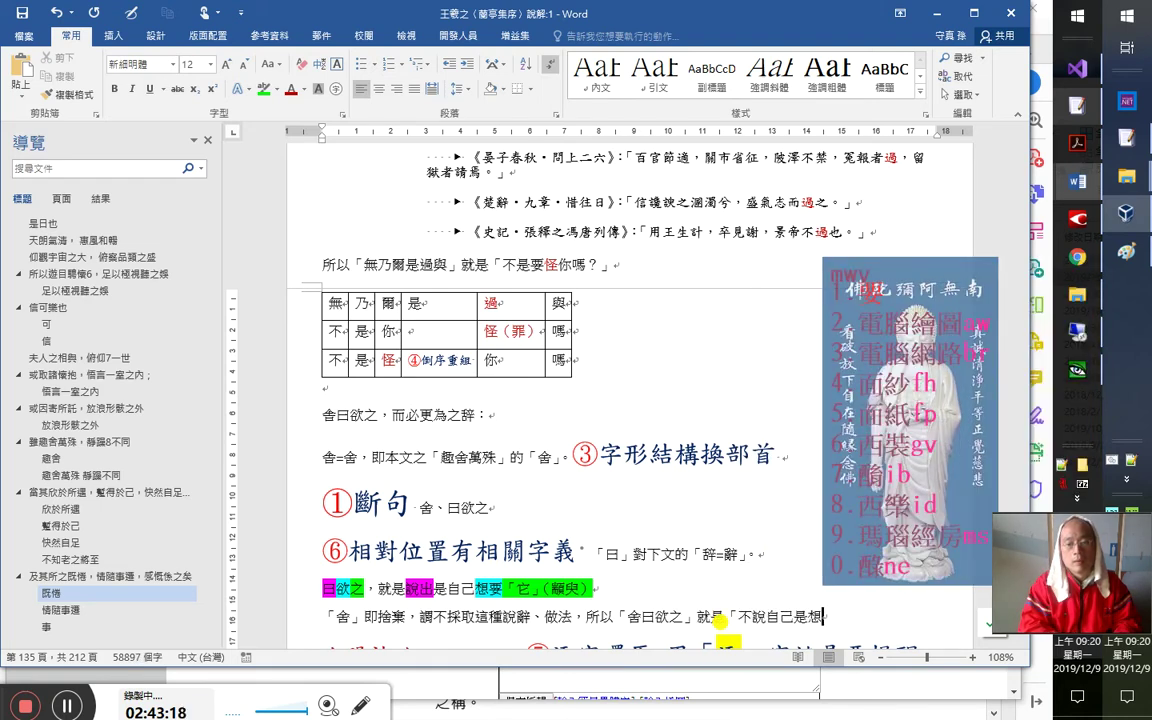
{"action": "type", "text": "要它」的"}
{"action": "key", "text": "BackSpace"}
{"action": "key", "text": "Left"}
{"action": "key", "text": "space"}
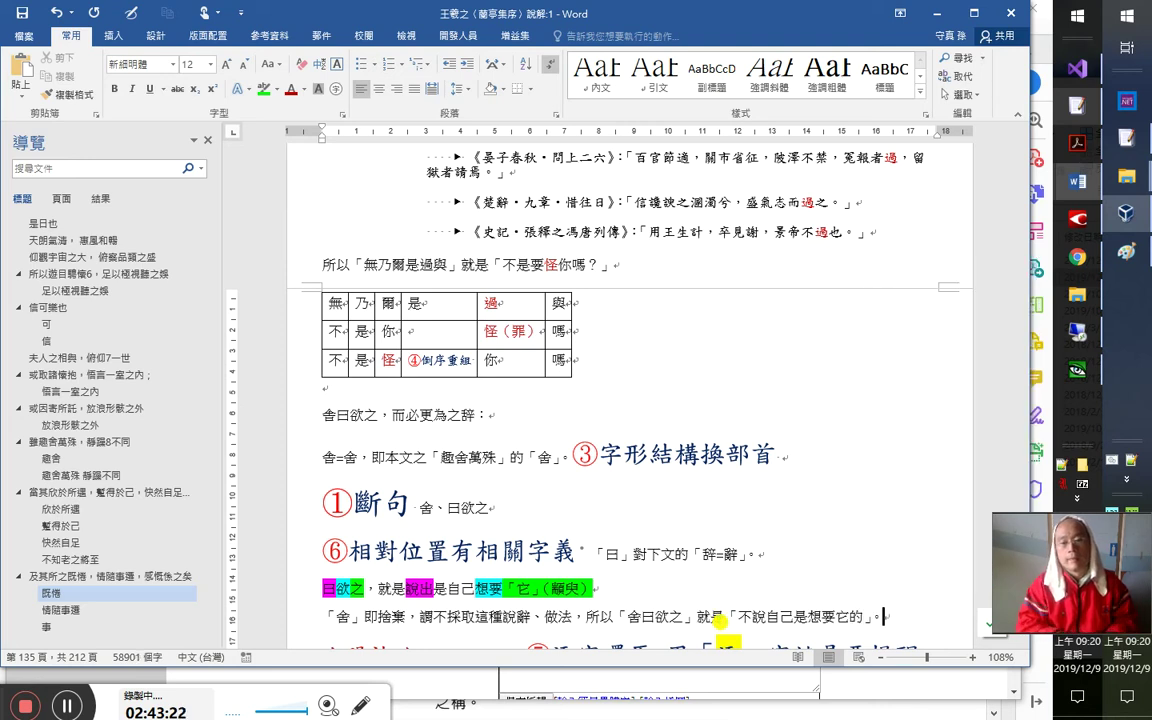
Delete the full stop between 君子疾夫 and 舍曰欲之 in the quoted 《論語》 original text
{"action": "left_click", "coordinate": [834, 617]}
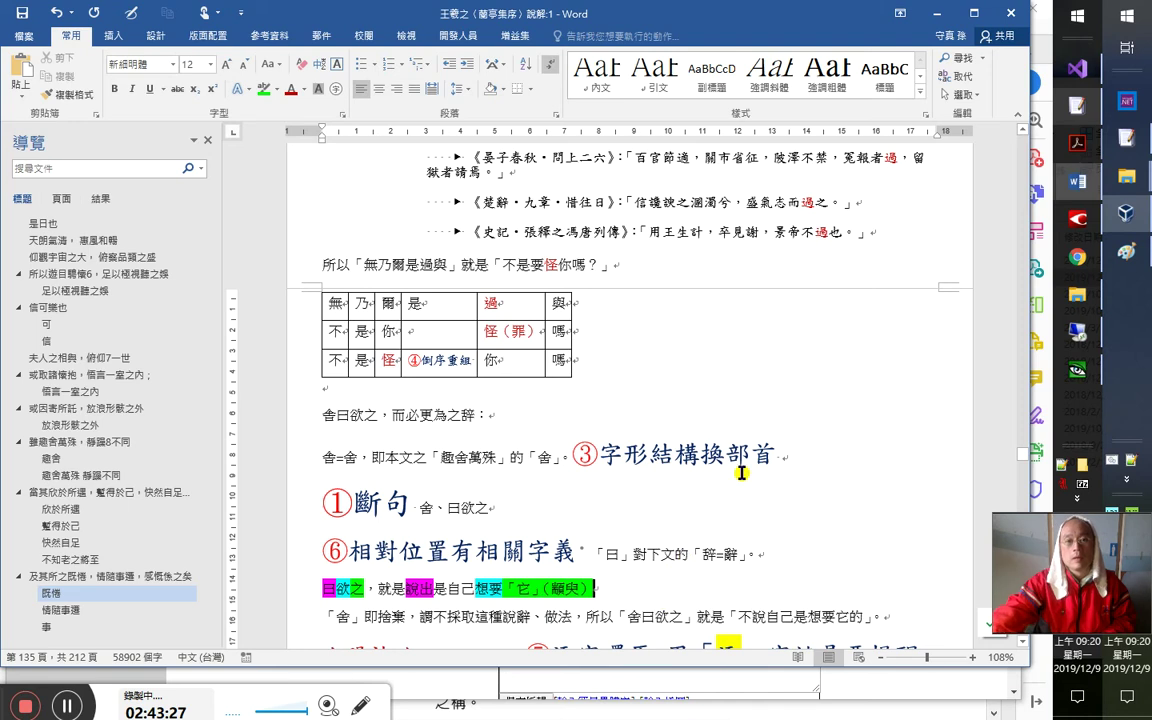
{"action": "scroll", "coordinate": [758, 458], "scroll_direction": "up", "scroll_amount": 1}
{"action": "scroll", "coordinate": [758, 458], "scroll_direction": "up", "scroll_amount": 6}
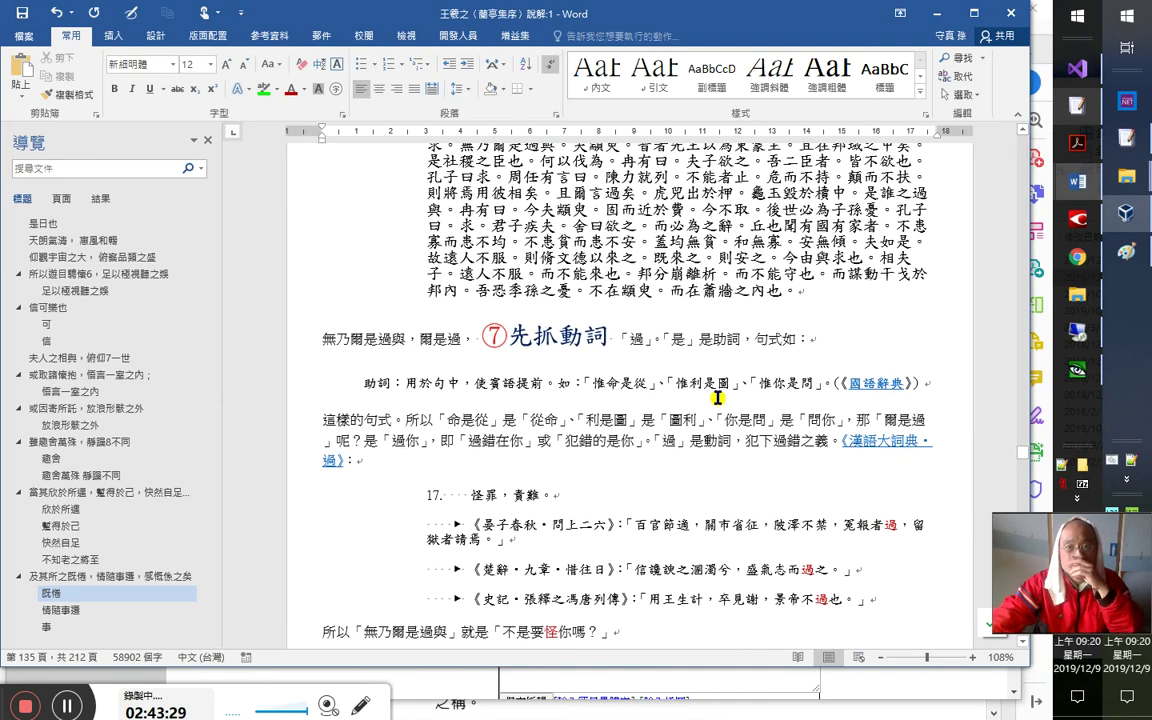
{"action": "scroll", "coordinate": [659, 400], "scroll_direction": "up", "scroll_amount": 2}
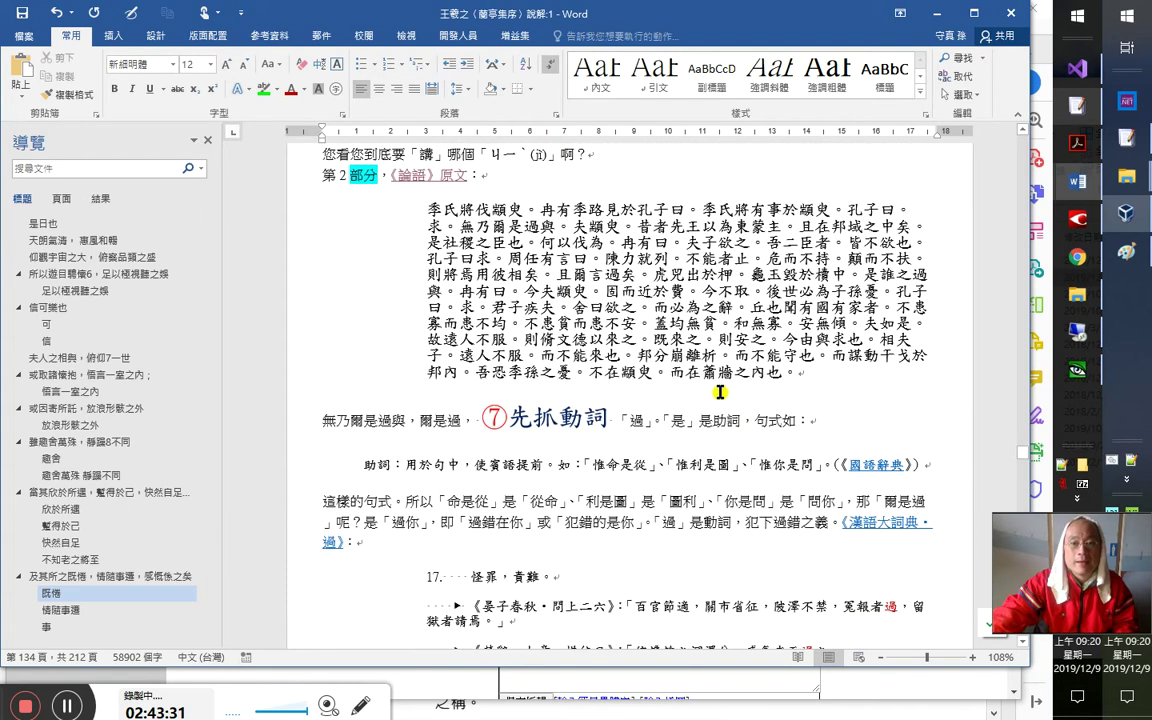
{"action": "left_click", "coordinate": [538, 292]}
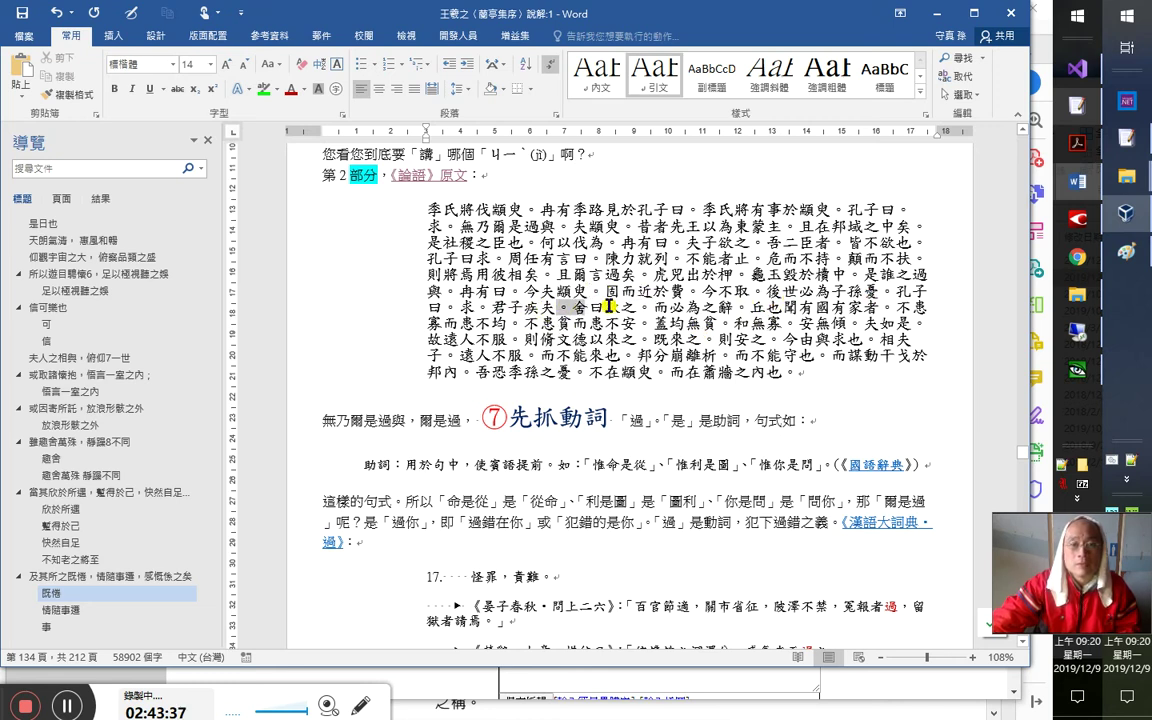
{"action": "left_click_drag", "start_coordinate": [557, 309], "coordinate": [645, 309]}
{"action": "left_click", "coordinate": [723, 329]}
{"action": "left_click", "coordinate": [576, 306]}
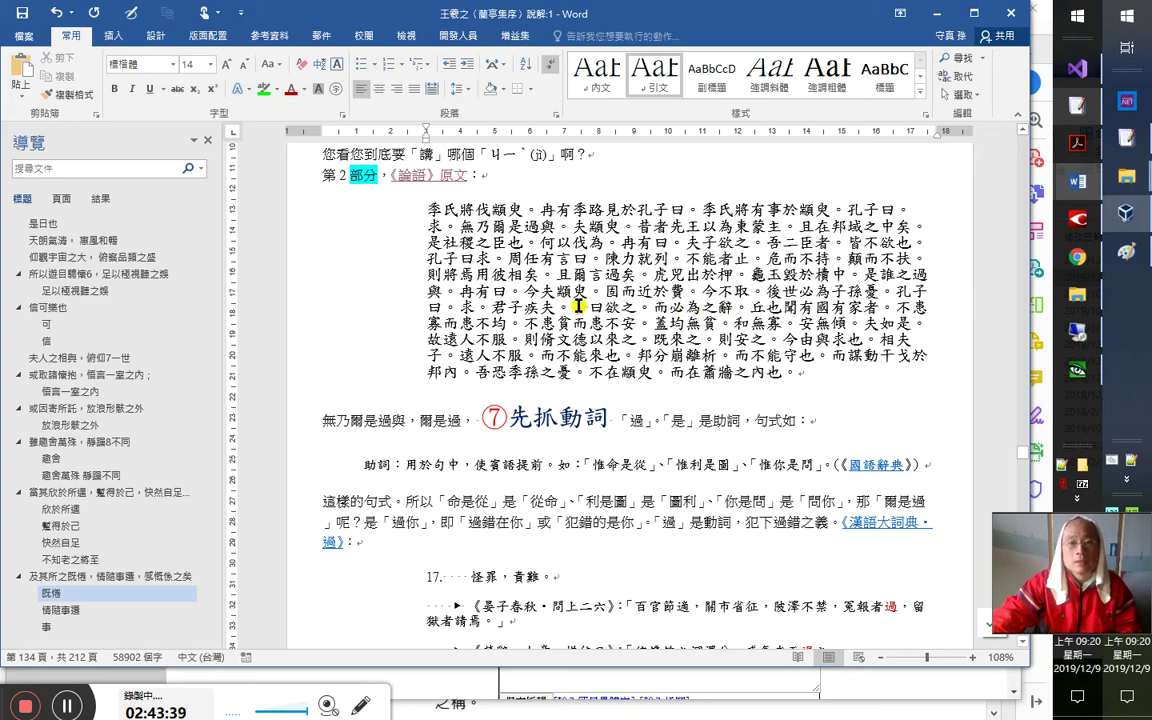
{"action": "key", "text": "shift+Down"}
{"action": "key", "text": "Down"}
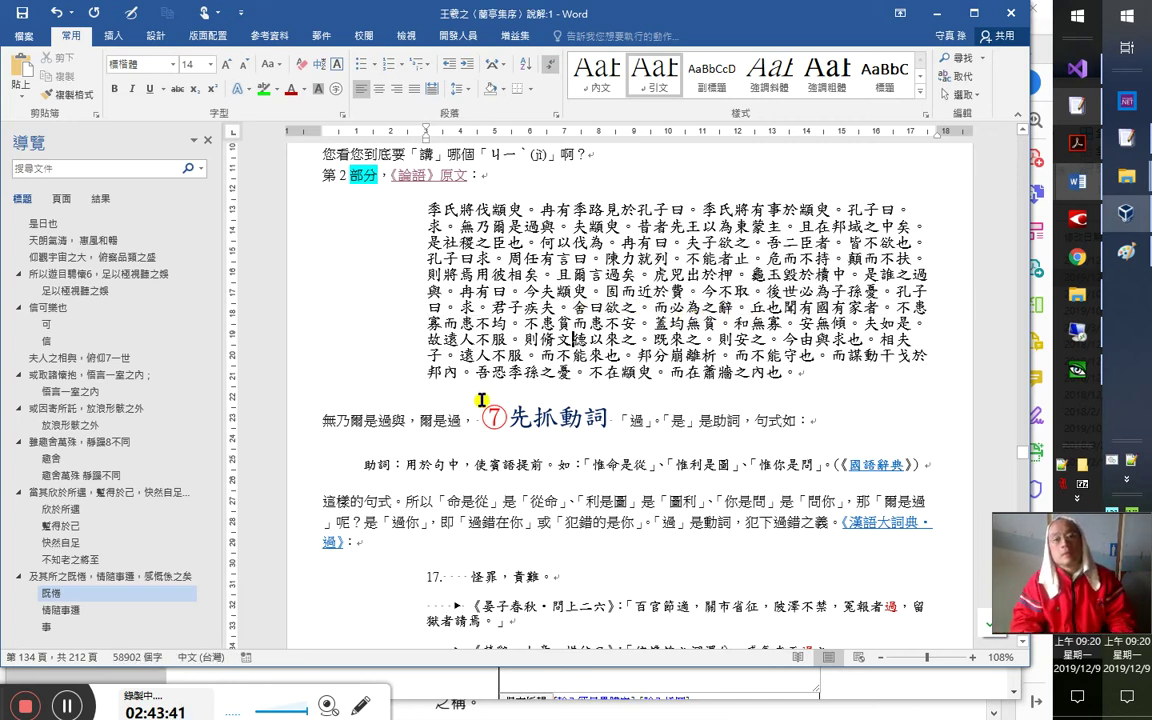
{"action": "key", "text": "Delete"}
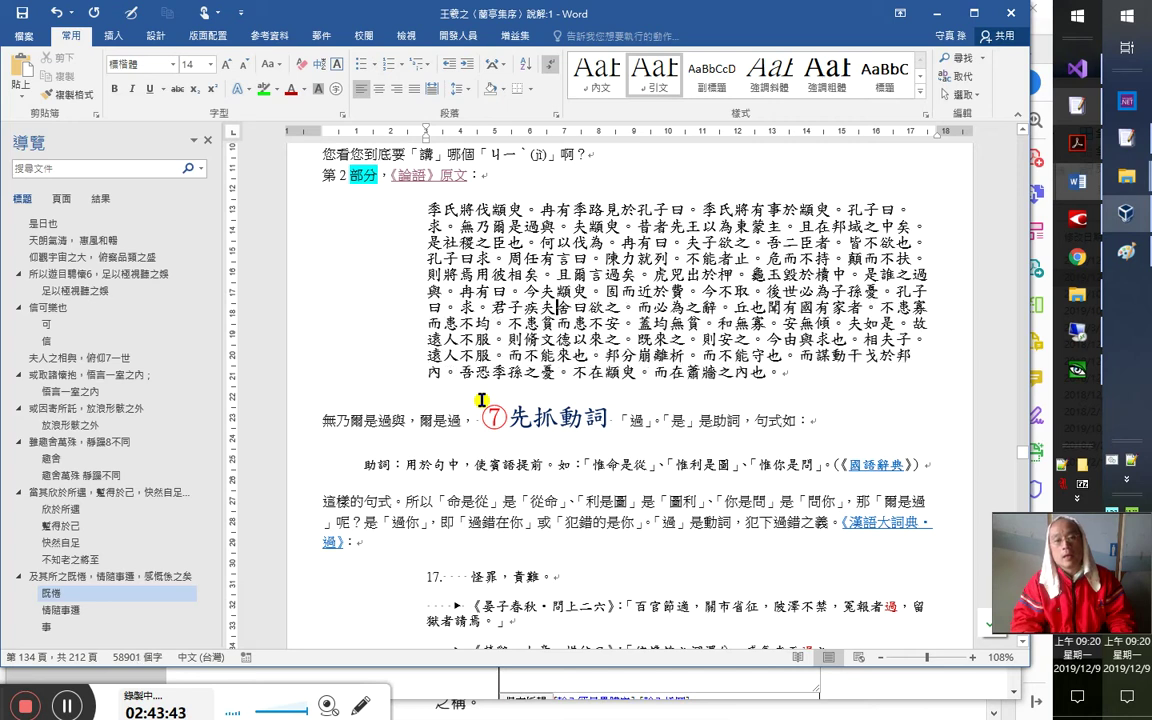
Examine the wording of 舍曰欲之。而必為之辭 in the quoted 《論語》 passage
{"action": "key", "text": "Left"}
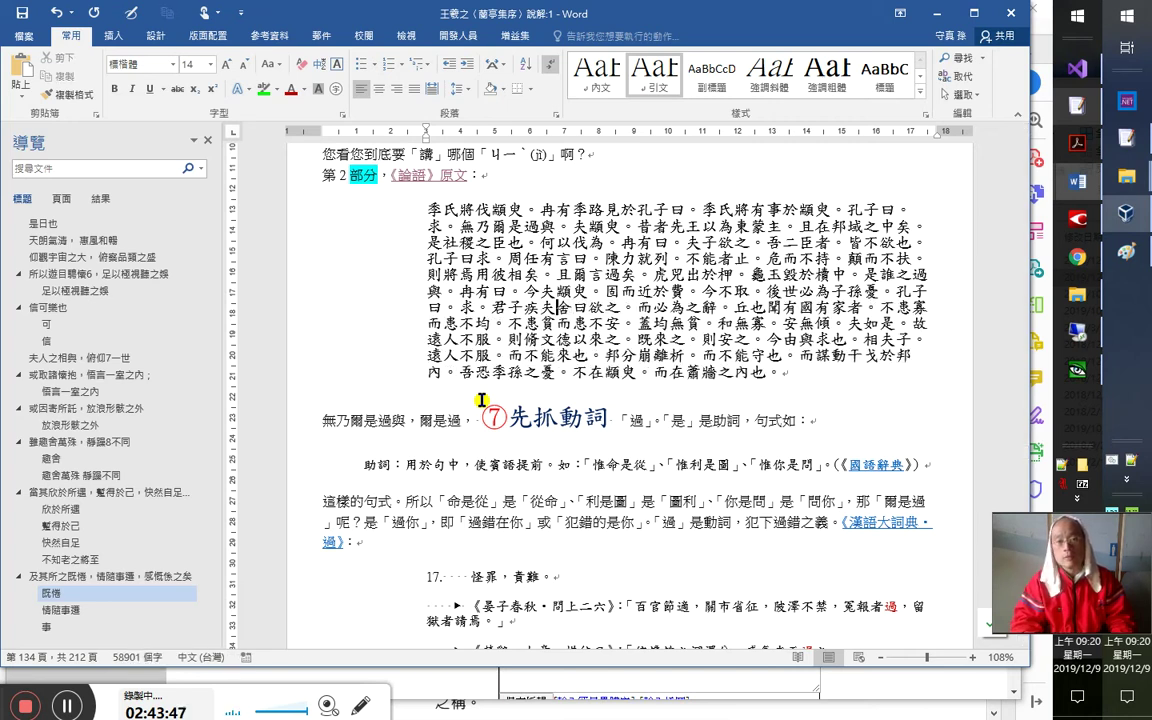
{"action": "key", "text": "Right"}
{"action": "key", "text": "Right"}
{"action": "key", "text": "Right"}
{"action": "key", "text": "Right"}
{"action": "key", "text": "Right"}
{"action": "key", "text": "Right"}
{"action": "key", "text": "Right"}
{"action": "key", "text": "Right"}
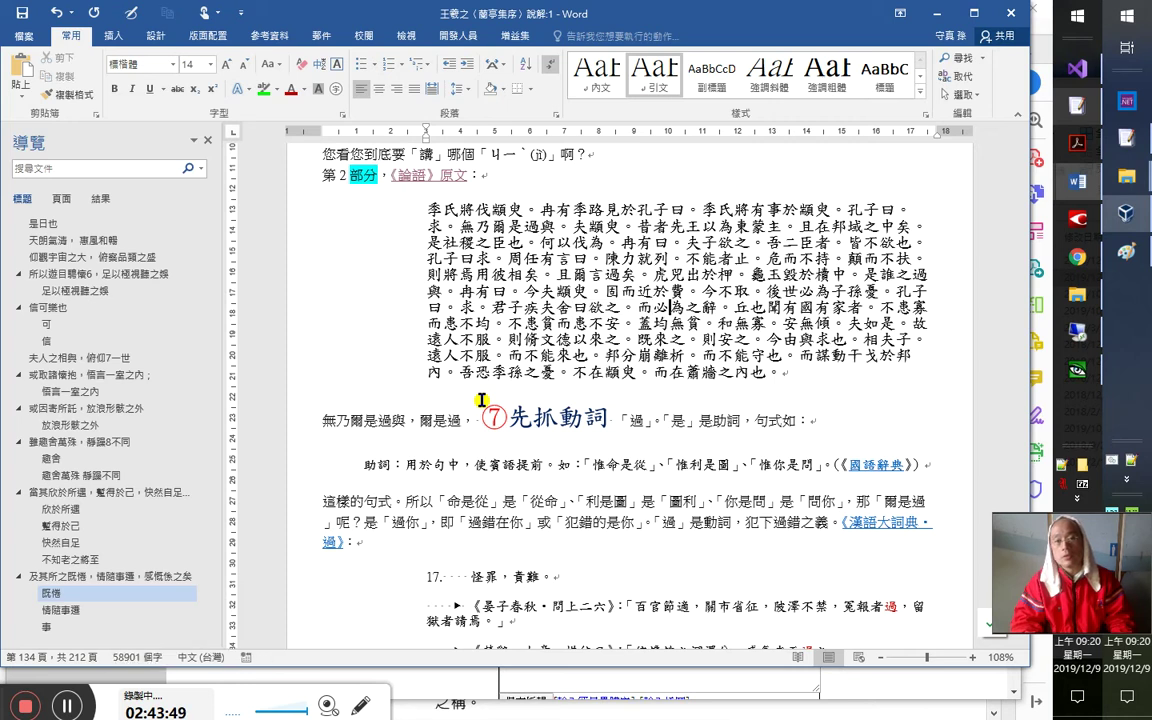
{"action": "key", "text": "Left"}
{"action": "key", "text": "Left"}
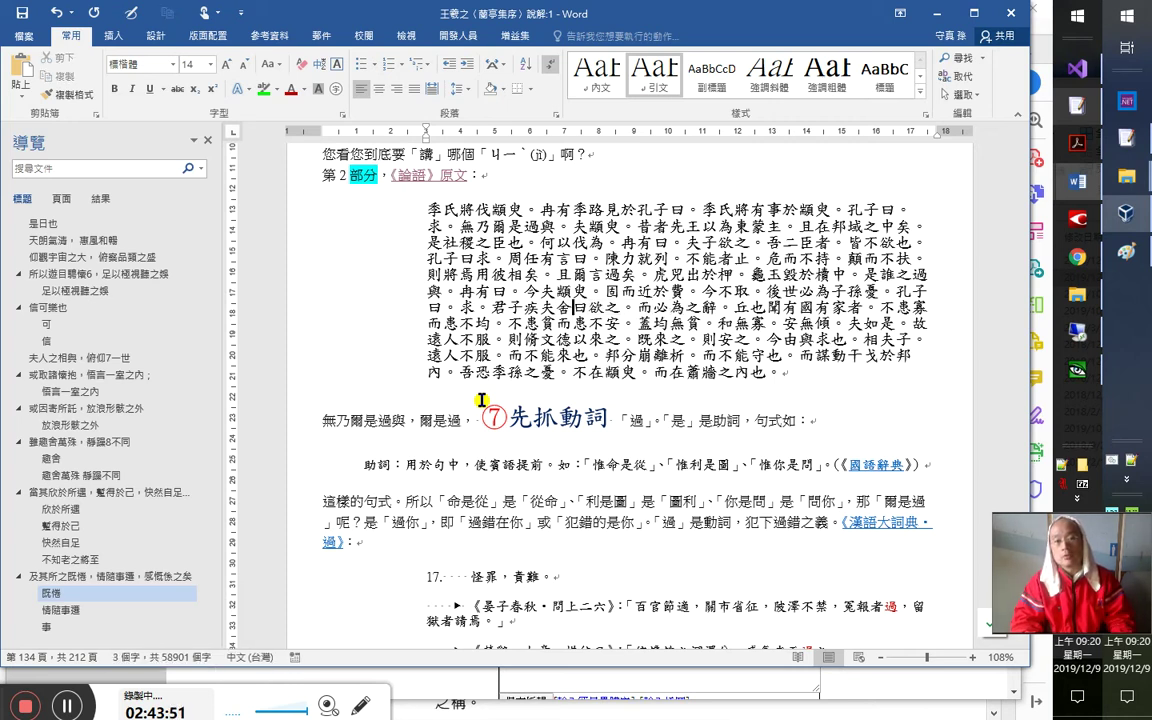
{"action": "key", "text": "shift+Right"}
{"action": "key", "text": "shift+Right"}
{"action": "key", "text": "shift+Right"}
{"action": "key", "text": "shift+Right"}
{"action": "key", "text": "shift+Right"}
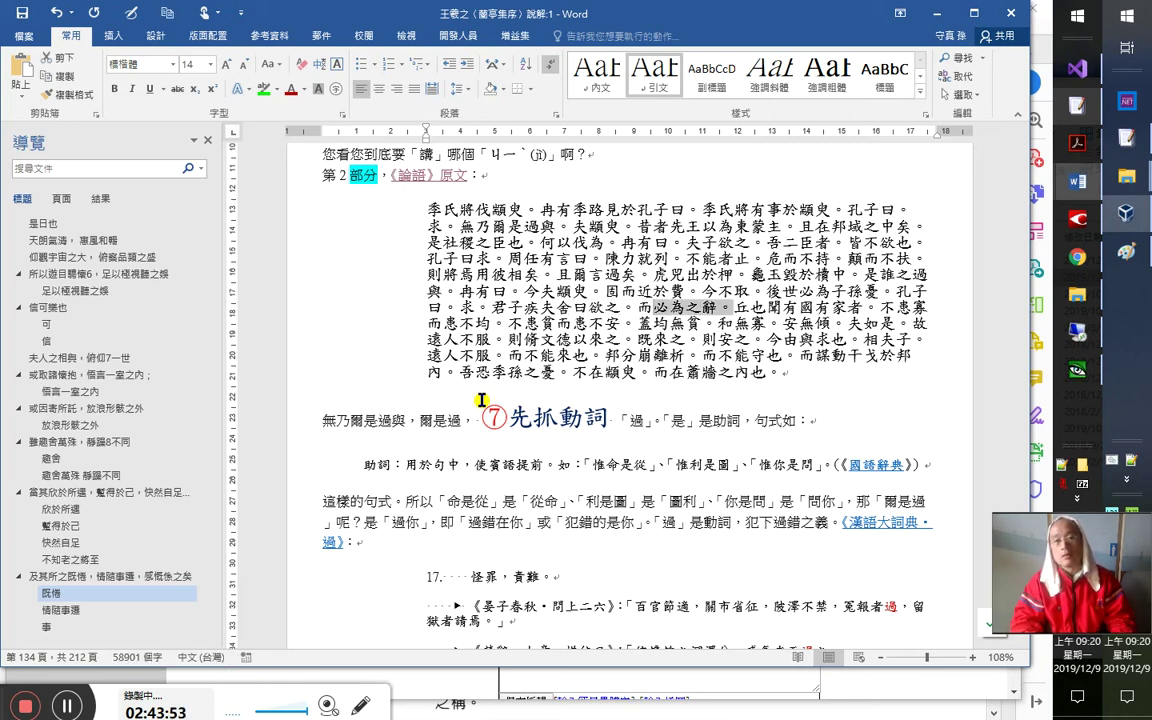
{"action": "key", "text": "Left"}
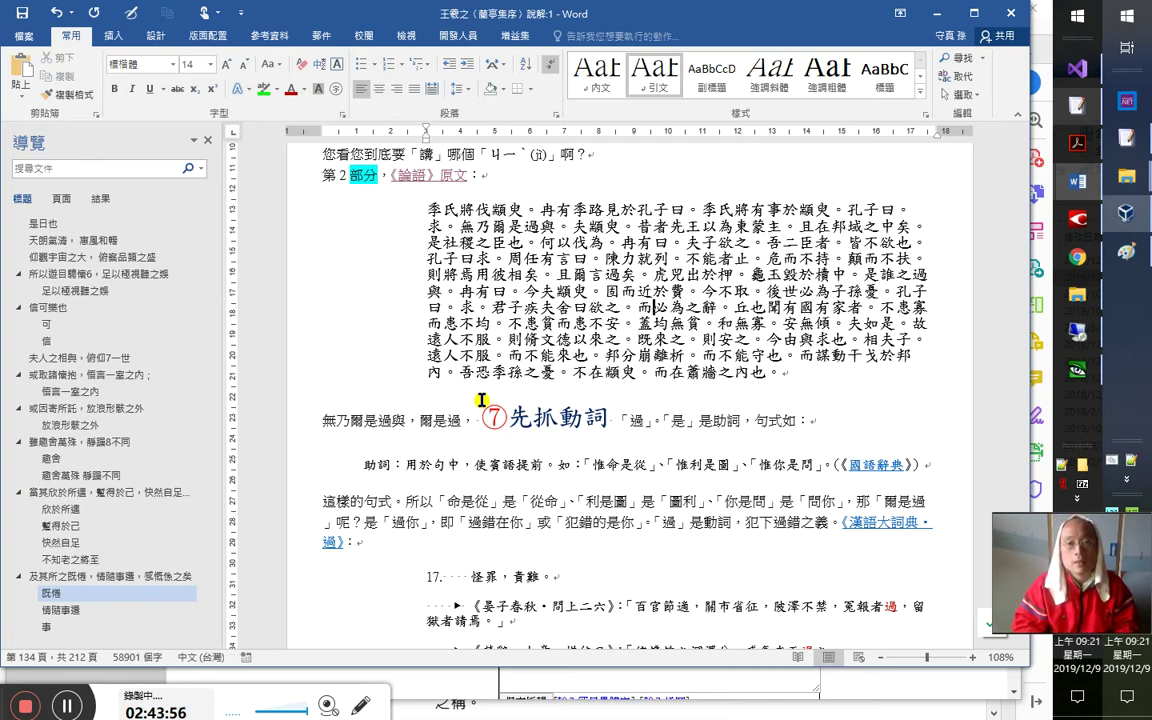
Save the document and switch to the ctext.org scan page of 論語 in Chrome
{"action": "key", "text": "ctrl+s"}
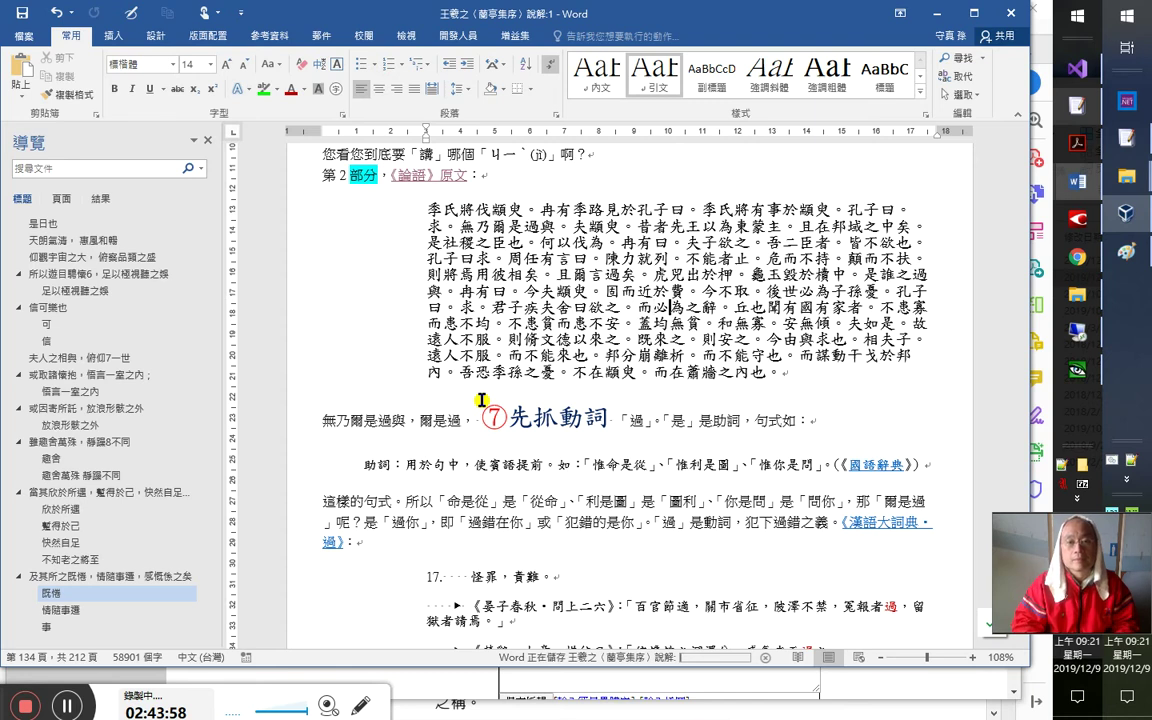
{"action": "key", "text": "alt+Tab"}
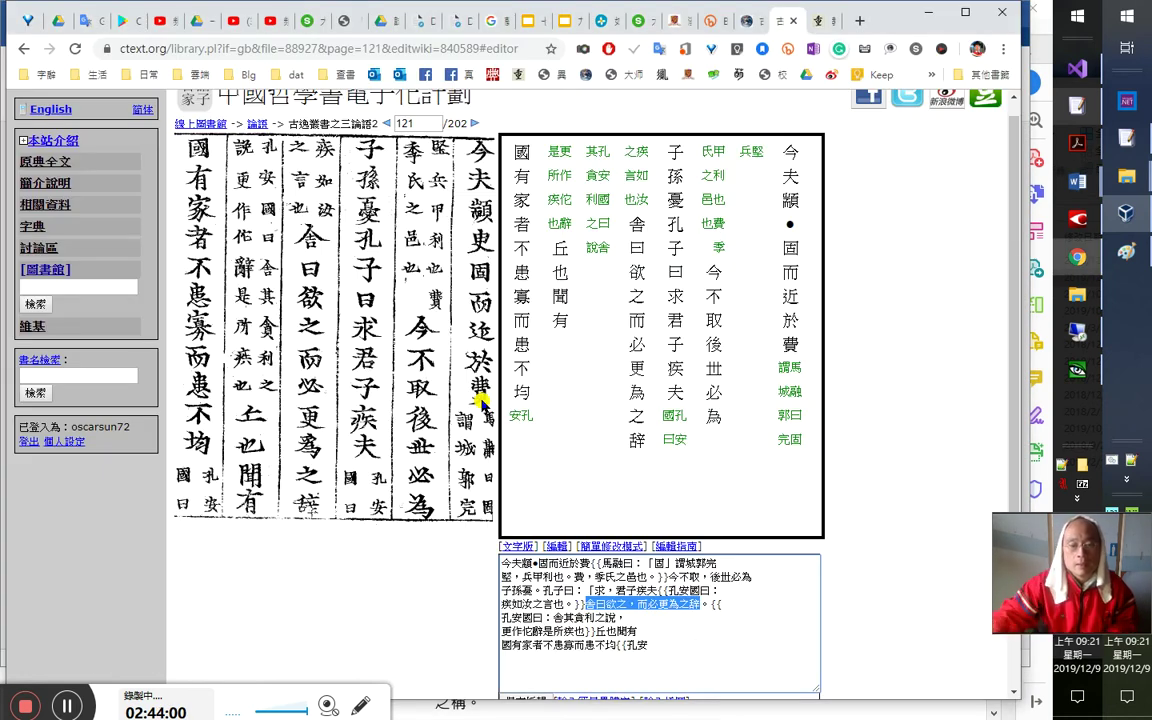
Remove the line break after 舍其貪利之說， in the transcription so 更作佗辭是所疾也 follows on the same line
{"action": "left_click", "coordinate": [627, 621]}
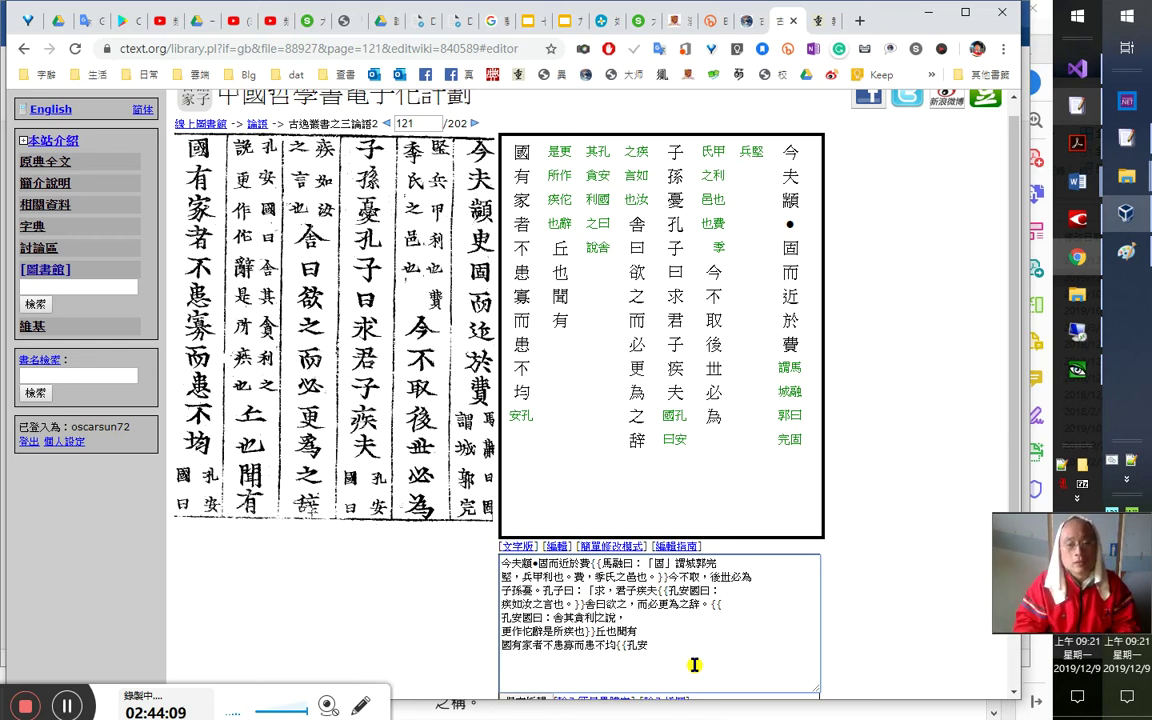
{"action": "key", "text": "Delete"}
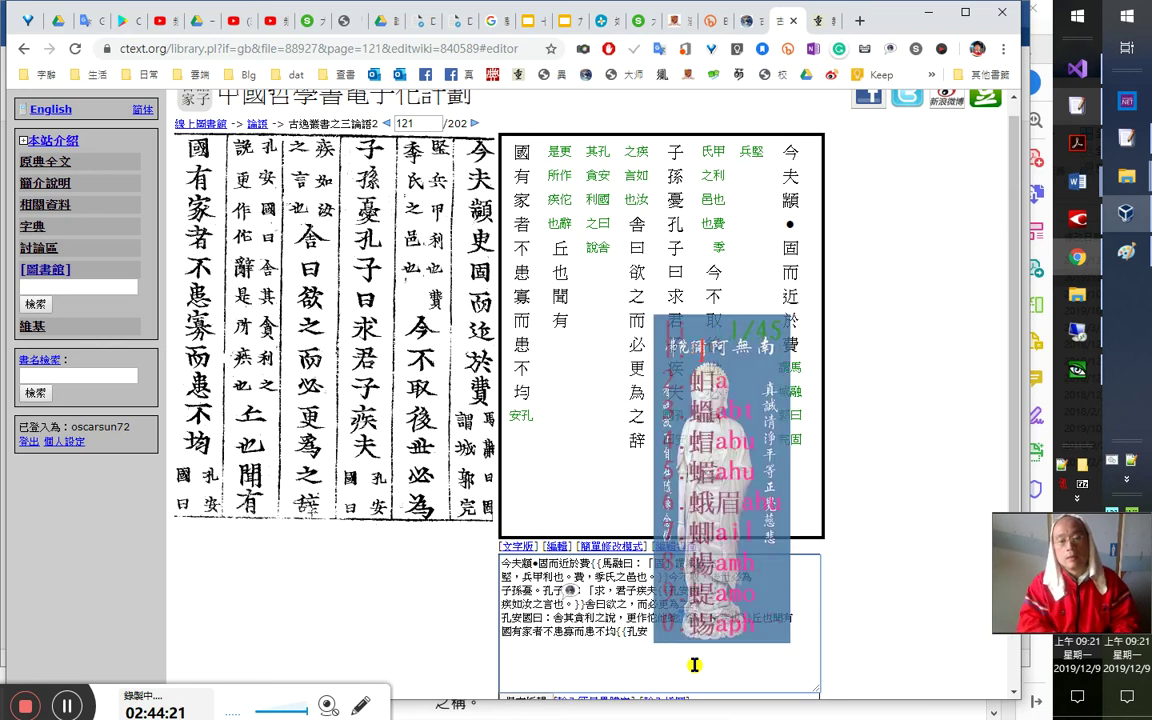
{"action": "key", "text": "shift+Left"}
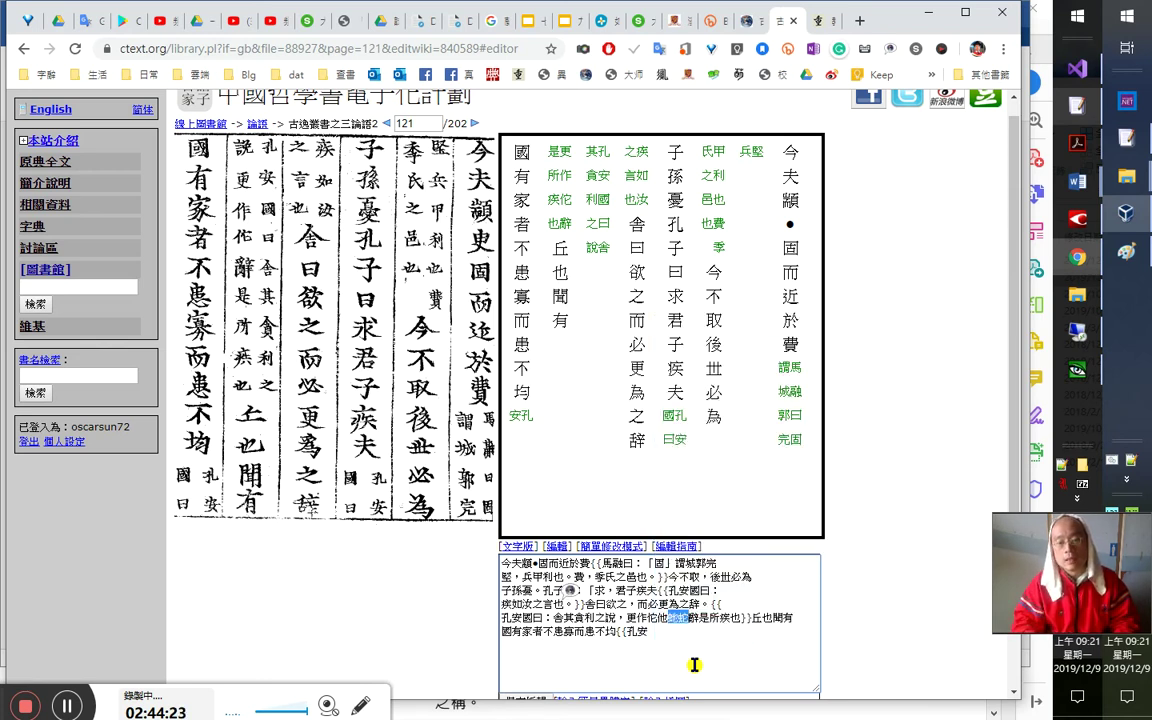
{"action": "key", "text": "BackSpace"}
{"action": "key", "text": "BackSpace"}
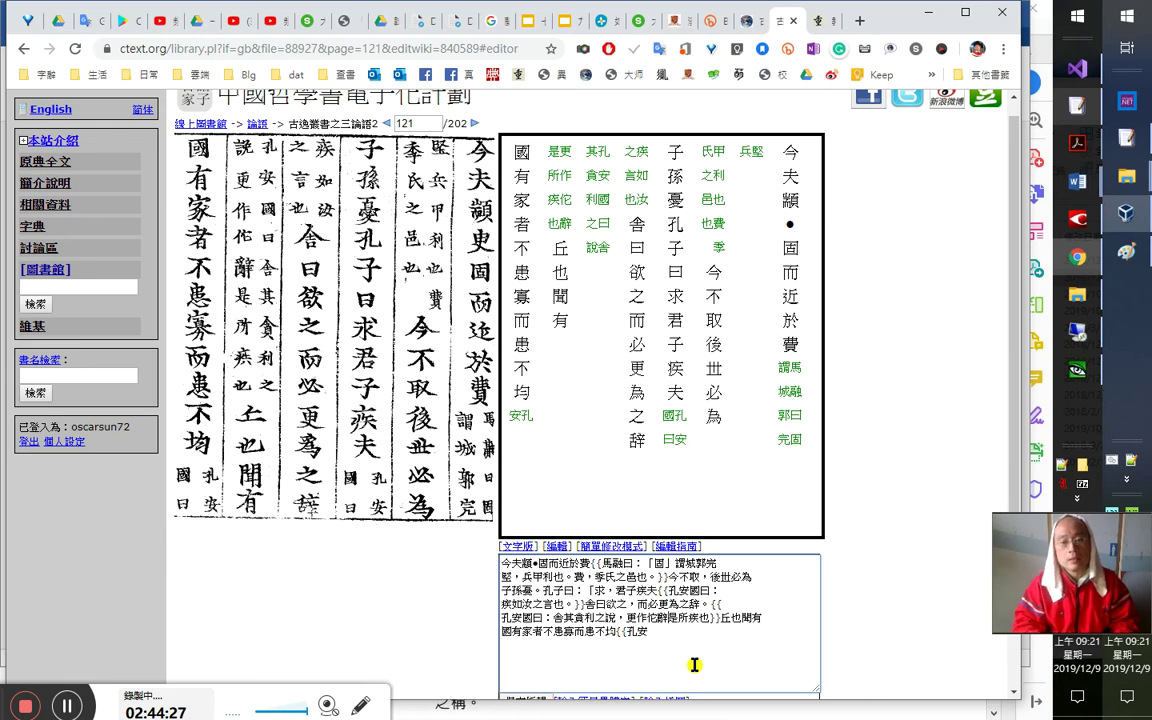
Punctuate the 孔安國 note by adding a comma after 更作佗辭 and a full stop after 是所疾也
{"action": "type", "text": "，"}
{"action": "key", "text": "shift+Right"}
{"action": "type", "text": "。"}
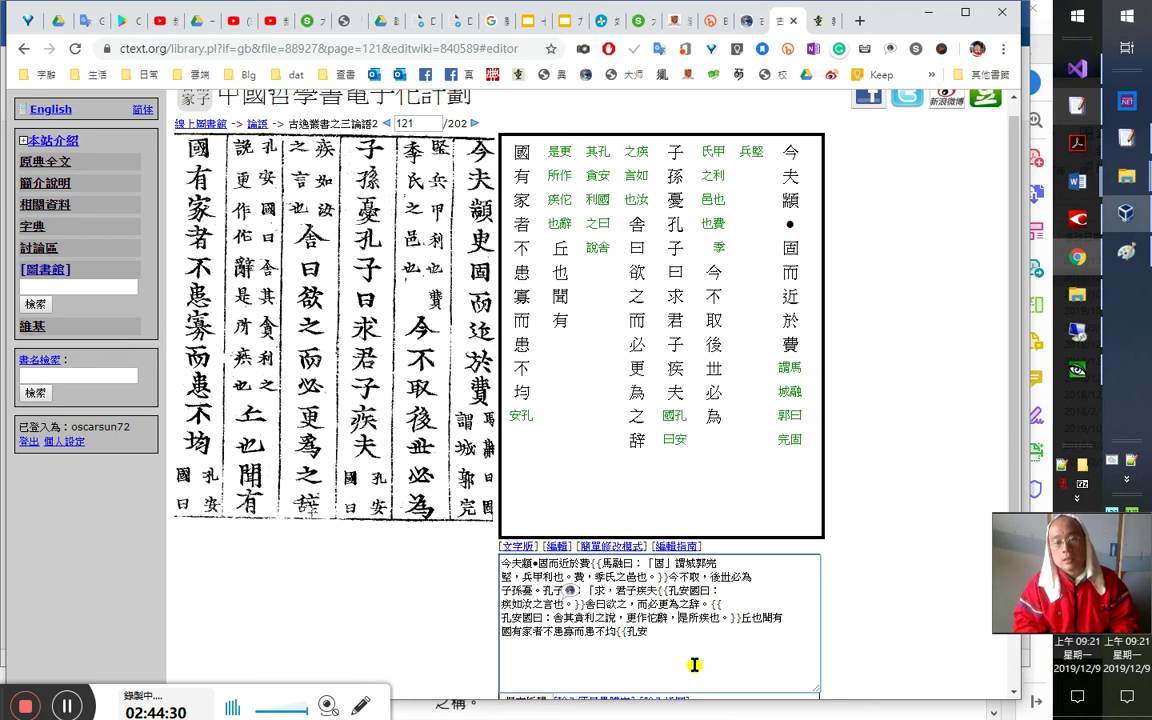
Try adding a bracketed 〔是〕 after 是 in the phrase 是所疾也
{"action": "key", "text": "shift+Right"}
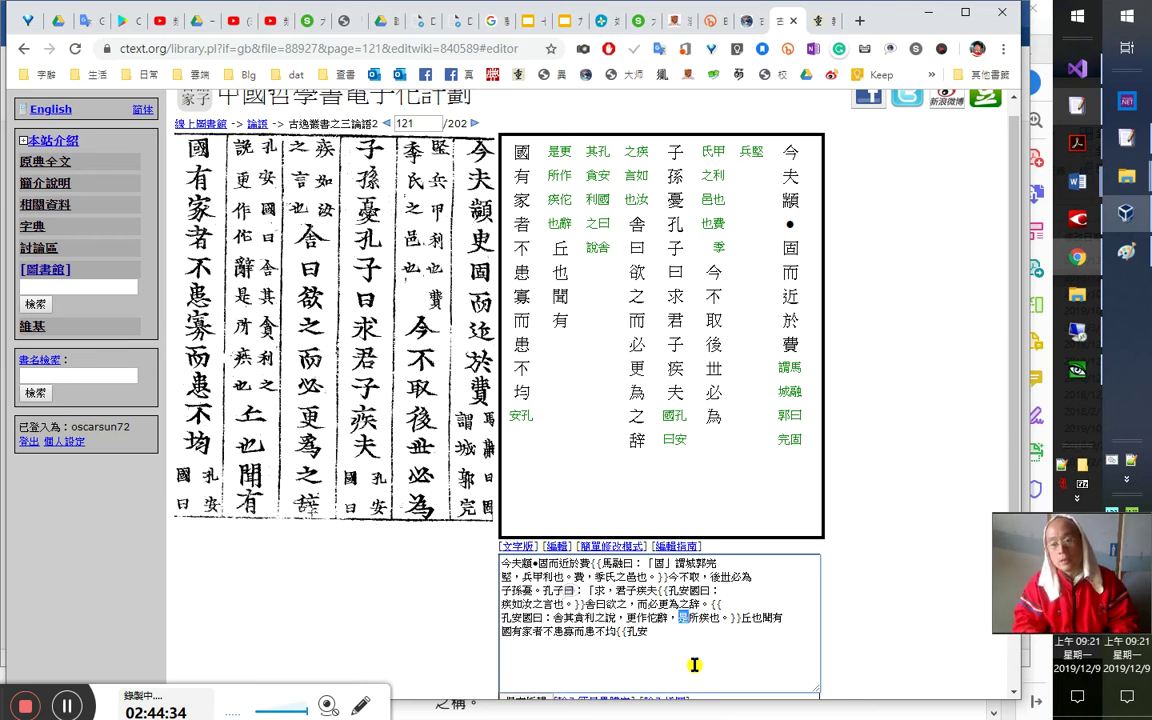
{"action": "key", "text": "Right"}
{"action": "key", "text": "shift+Left"}
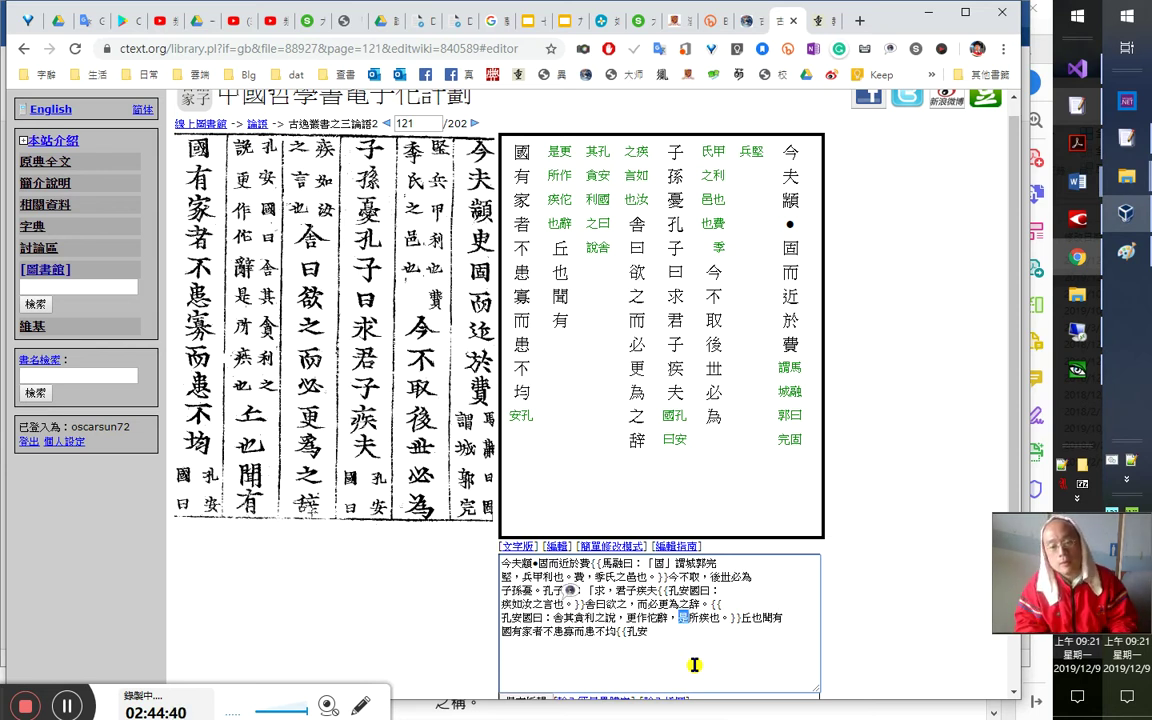
{"action": "type", "text": "是〔是〕"}
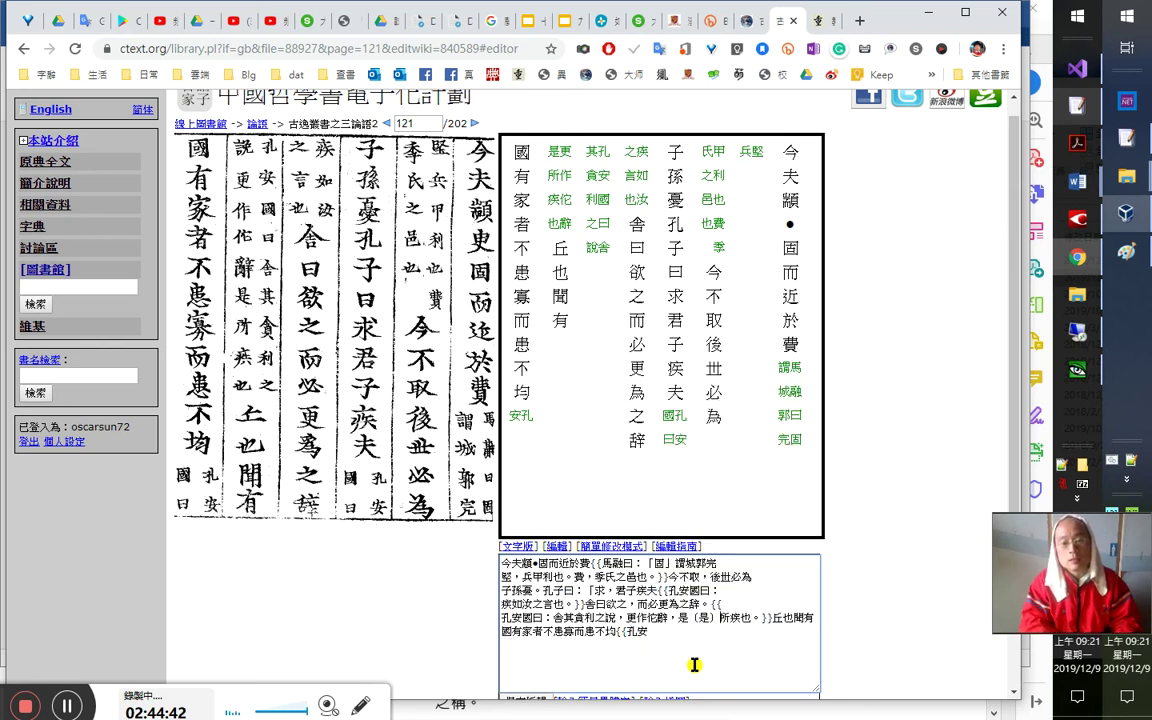
{"action": "key", "text": "shift+Right"}
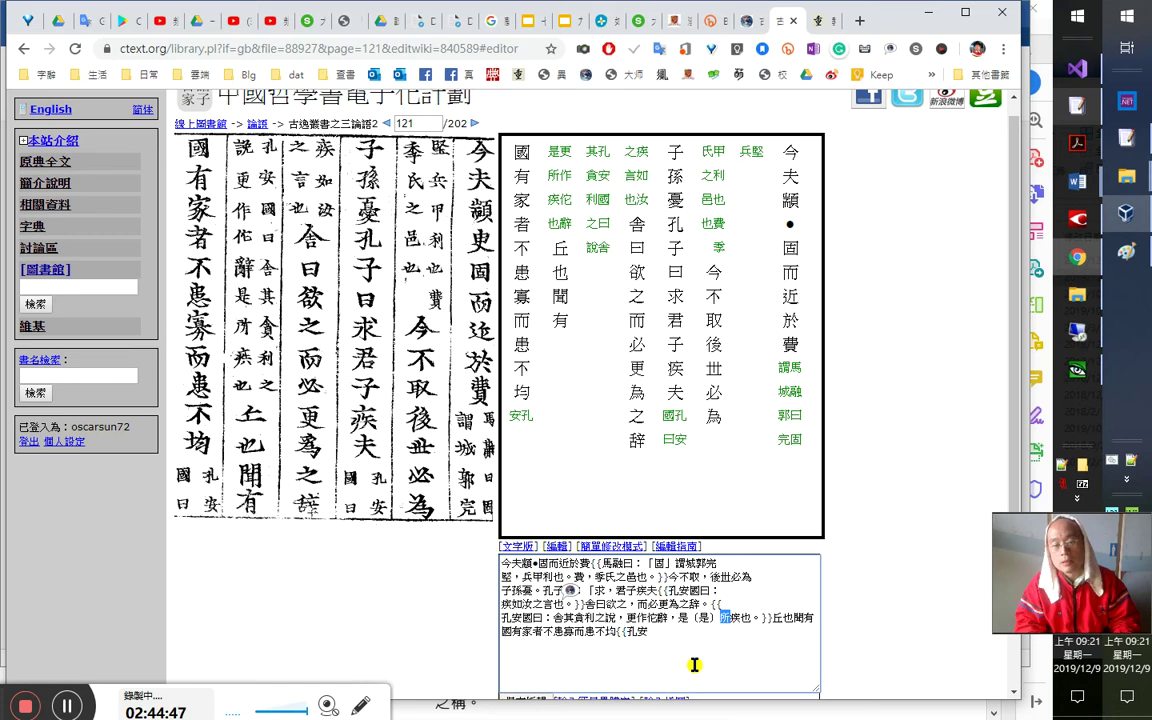
{"action": "key", "text": "Left"}
{"action": "key", "text": "Left"}
{"action": "key", "text": "shift+Left"}
{"action": "key", "text": "shift+Left"}
{"action": "key", "text": "shift+Left"}
{"action": "key", "text": "shift+Right"}
{"action": "key", "text": "Delete"}
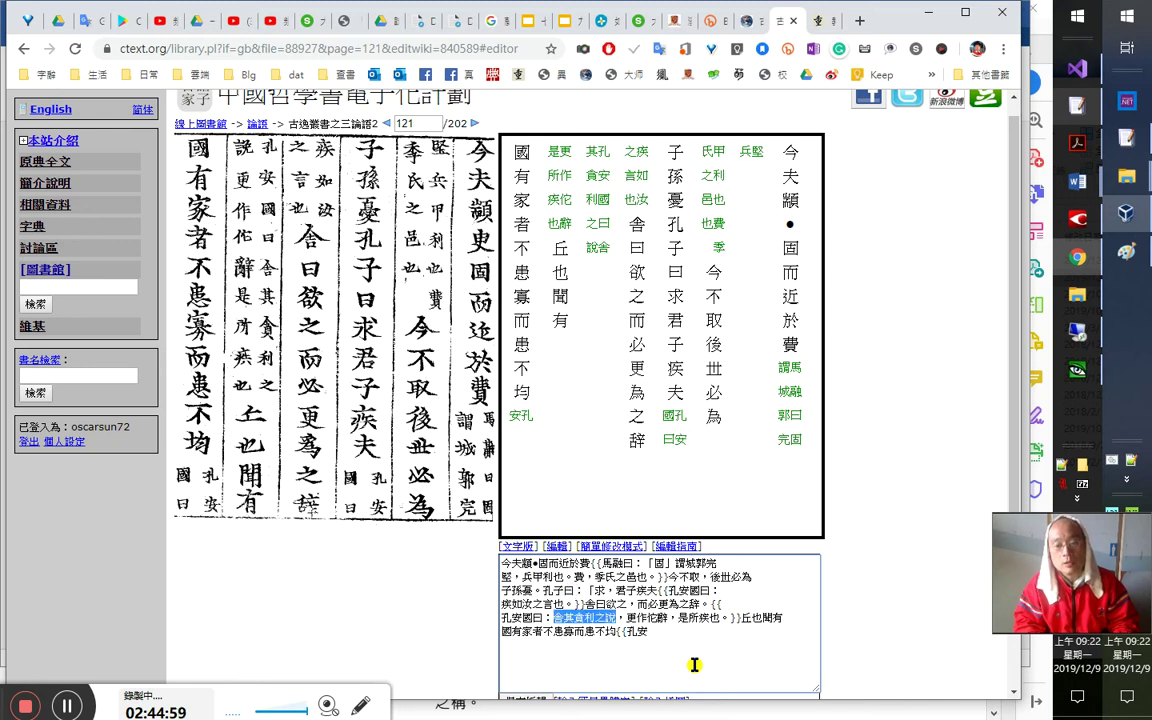
Replace 丘 with the variant form shown in the scan and insert a comma after 也聞
{"action": "key", "text": "Up"}
{"action": "key", "text": "Right"}
{"action": "key", "text": "Right"}
{"action": "key", "text": "shift+Right"}
{"action": "key", "text": "Right"}
{"action": "key", "text": "shift+Right"}
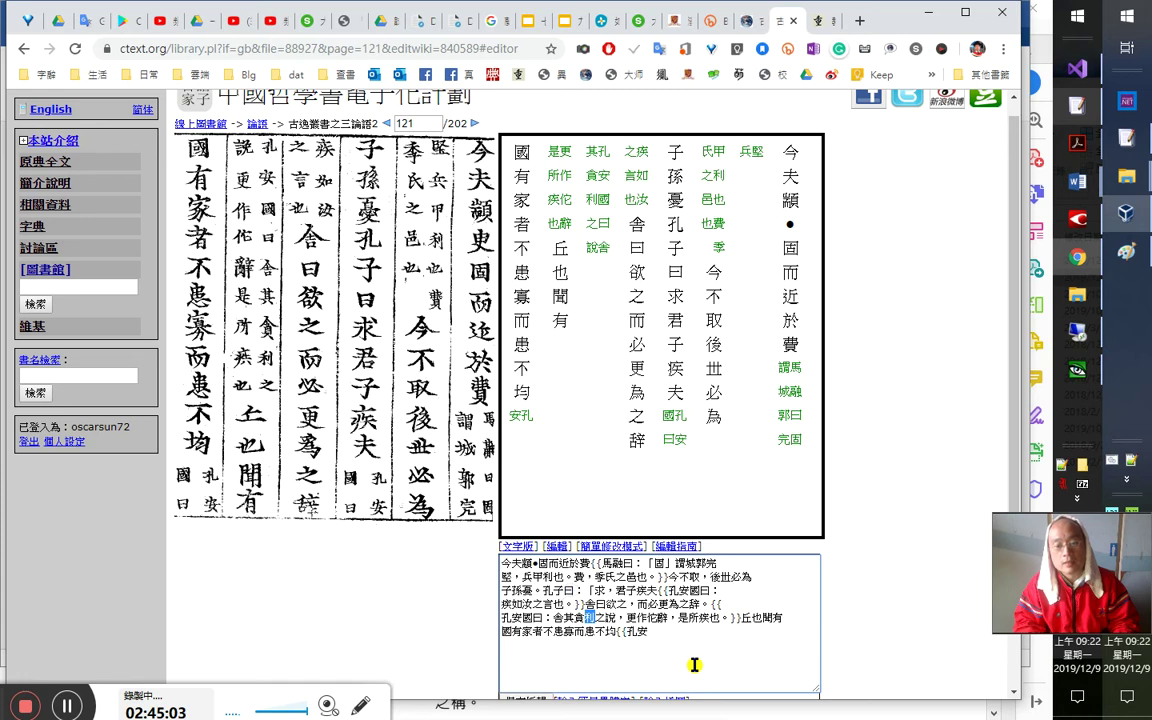
{"action": "key", "text": "Right"}
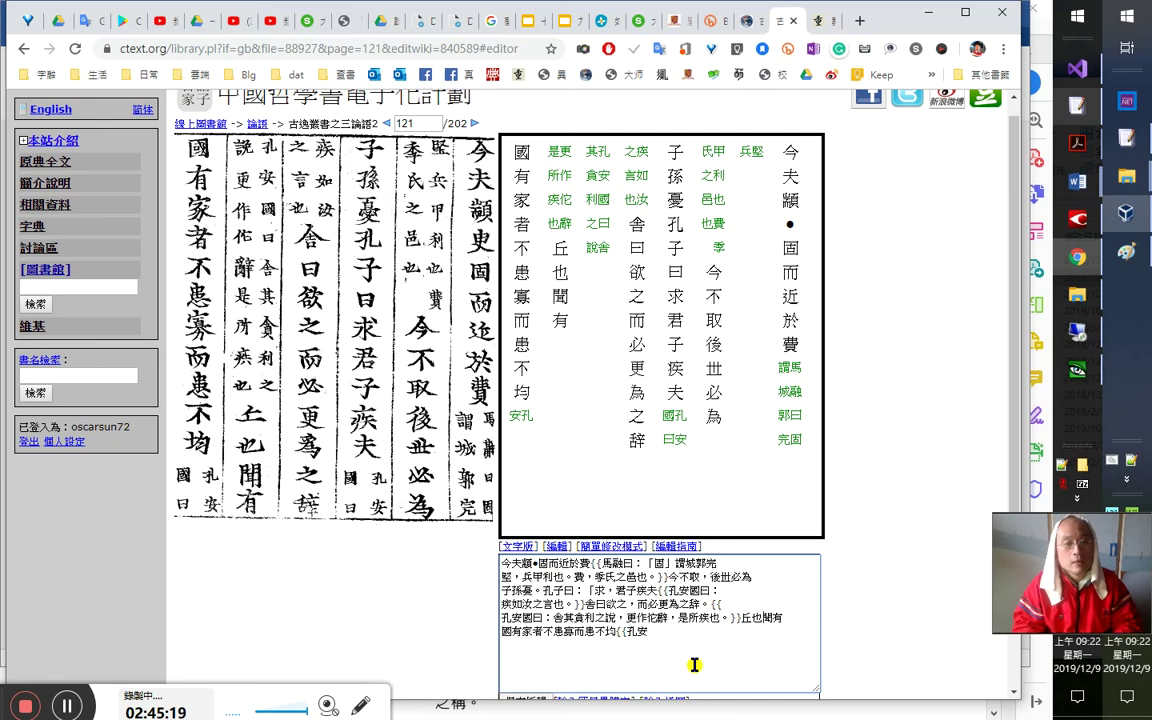
{"action": "key", "text": "shift+Right"}
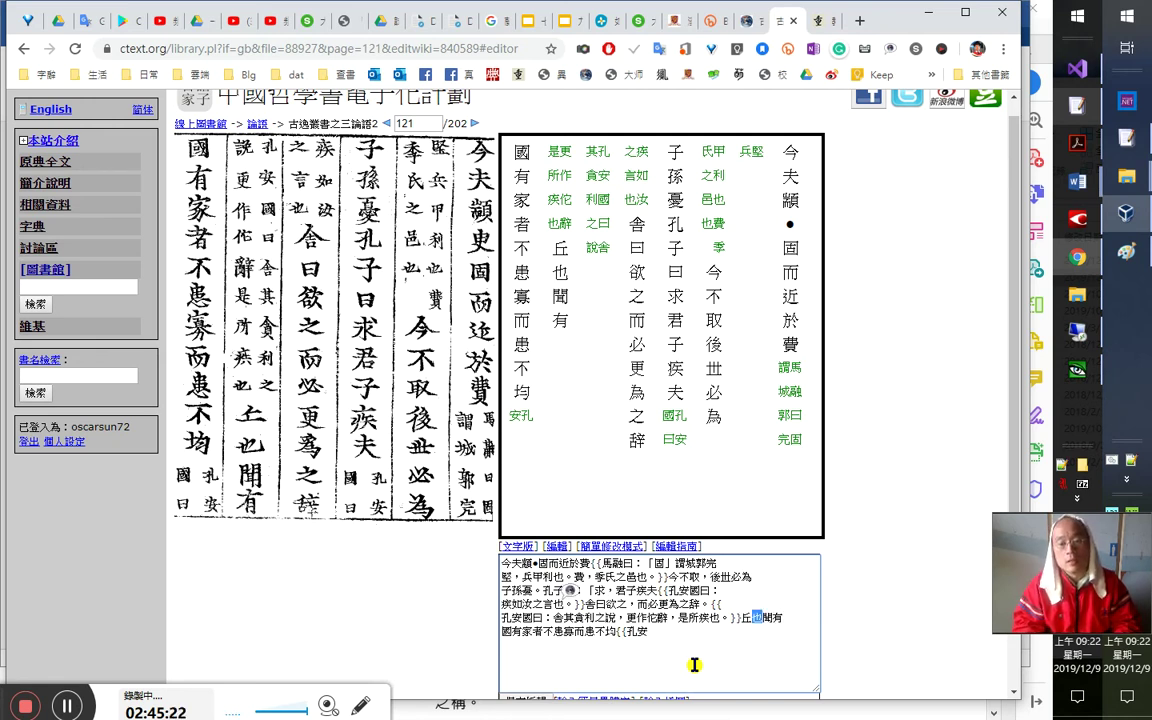
{"action": "key", "text": "Left"}
{"action": "key", "text": "shift+Right"}
{"action": "key", "text": "Left"}
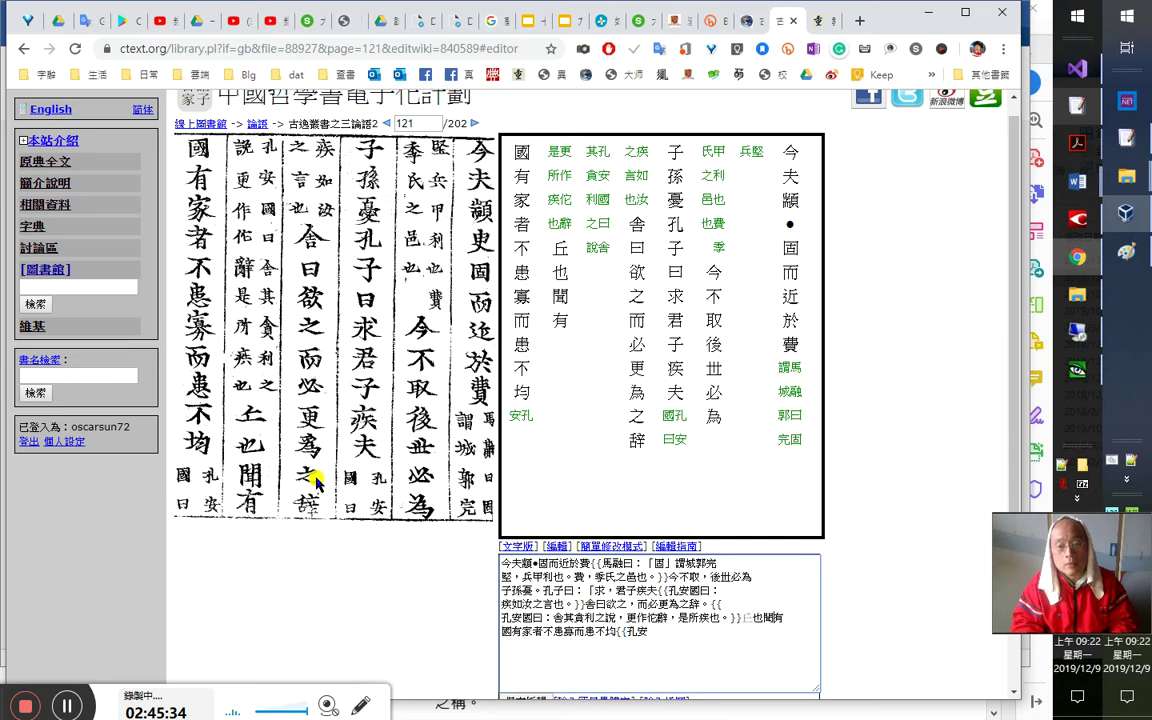
{"action": "type", "text": "，"}
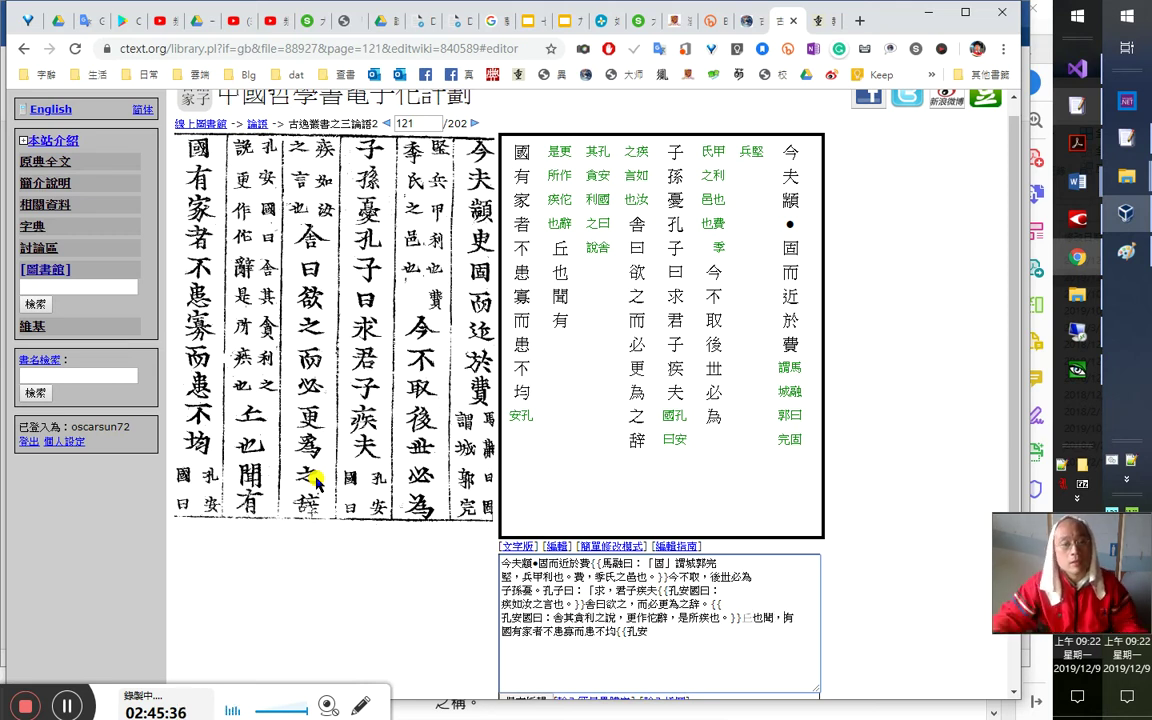
Close the browser tab with the dictionary entry for 費
{"action": "left_click", "coordinate": [814, 26]}
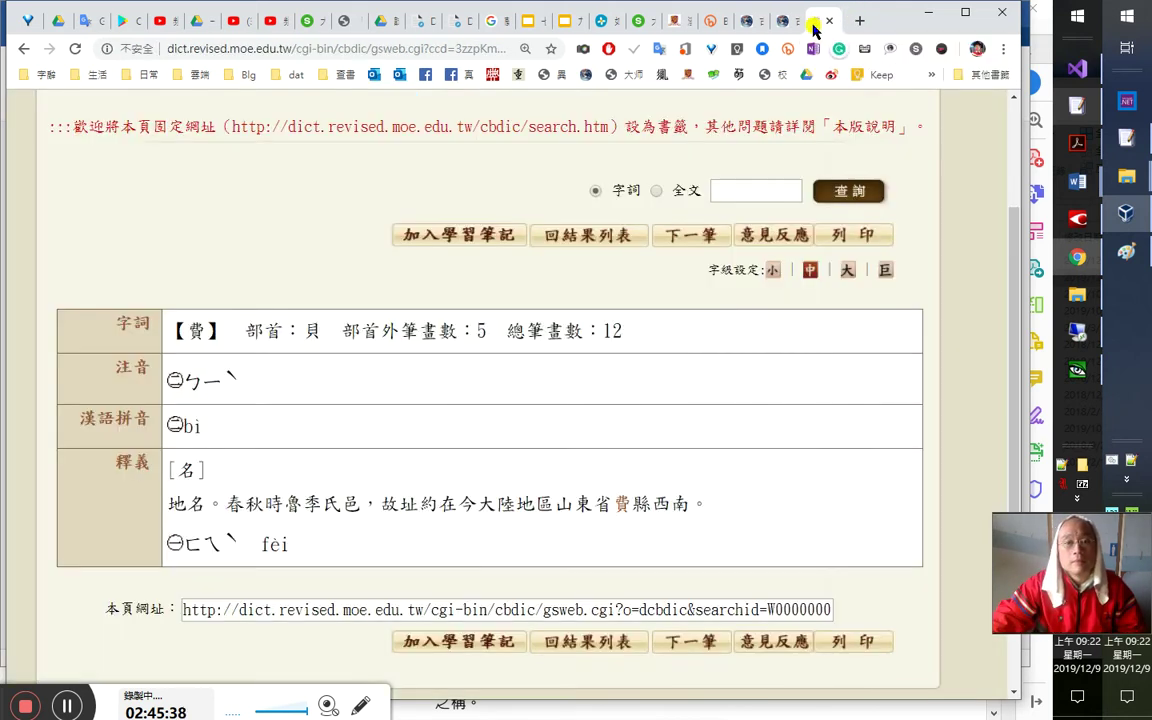
{"action": "left_click", "coordinate": [829, 21]}
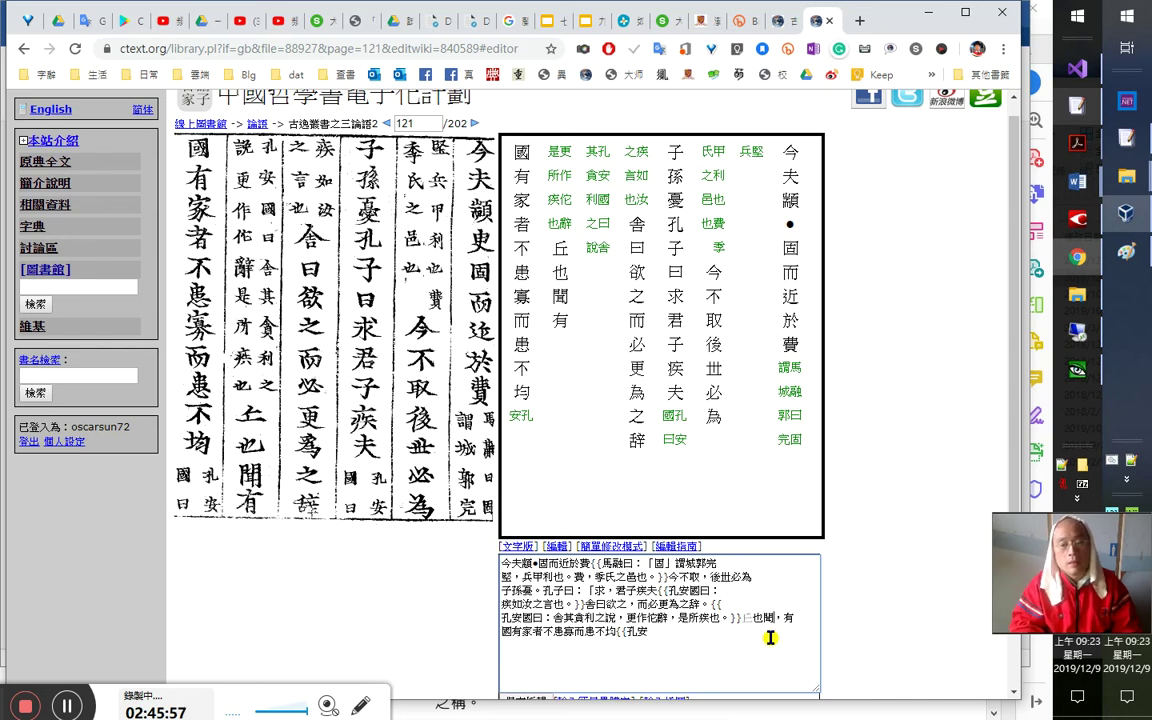
Examine the characters 丘, 也 and 聞 in the transcription phrase 丘也聞
{"action": "key", "text": "shift+Left"}
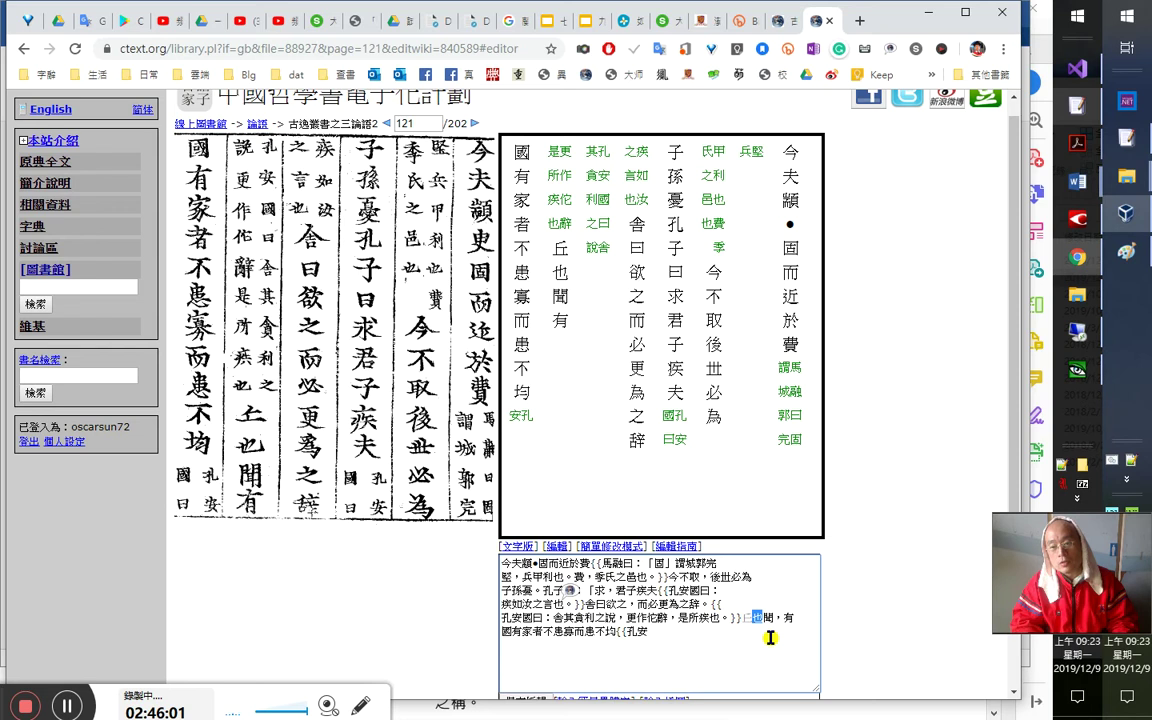
{"action": "key", "text": "Left"}
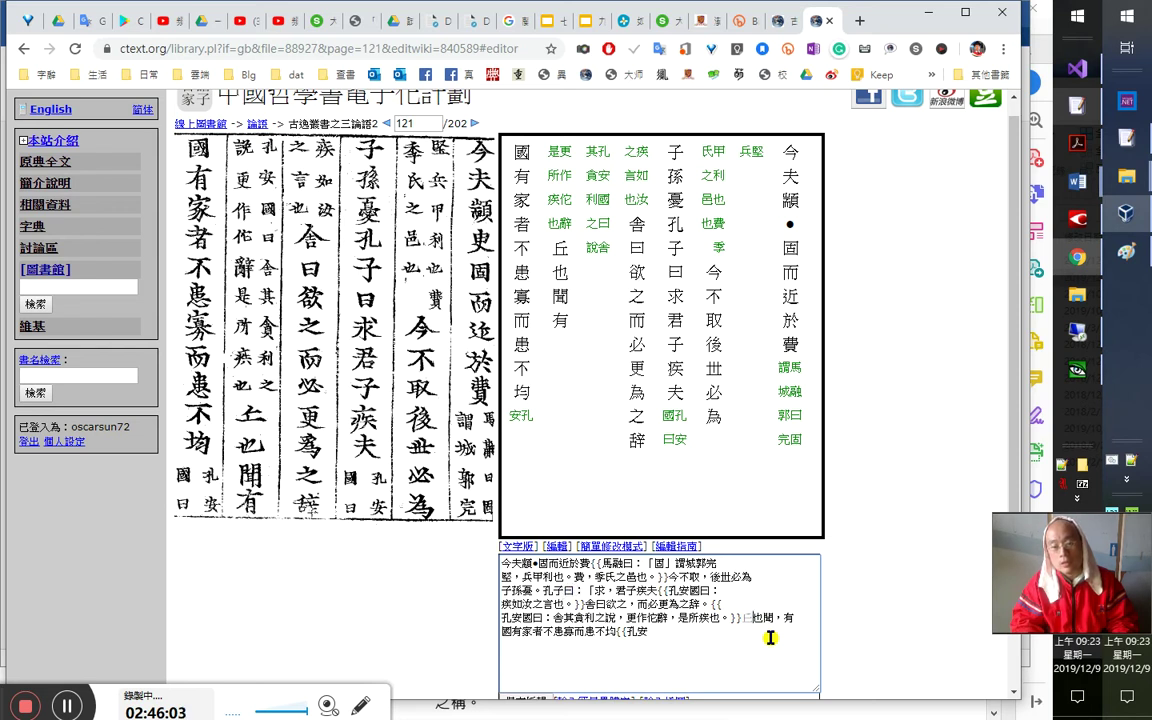
{"action": "key", "text": "Right"}
{"action": "key", "text": "shift+Left"}
{"action": "key", "text": "shift+Left"}
{"action": "key", "text": "Left"}
{"action": "key", "text": "shift+Right"}
{"action": "key", "text": "Right"}
{"action": "key", "text": "shift+Left"}
{"action": "key", "text": "Right"}
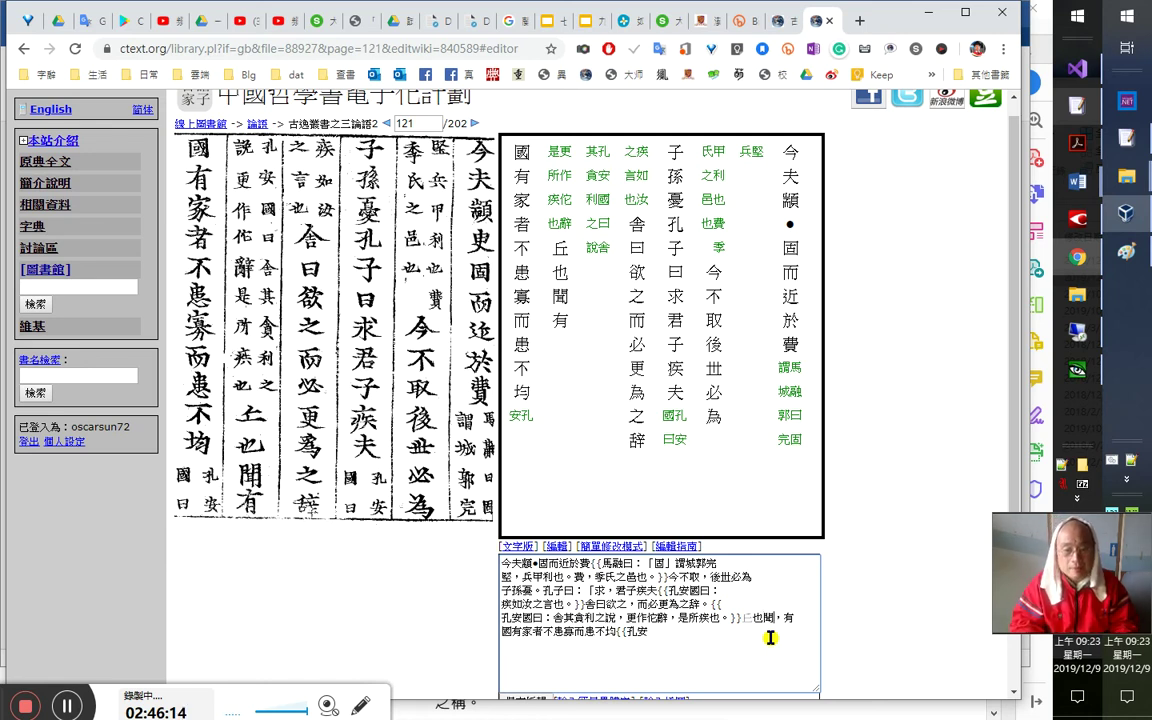
{"action": "key", "text": "shift+Left"}
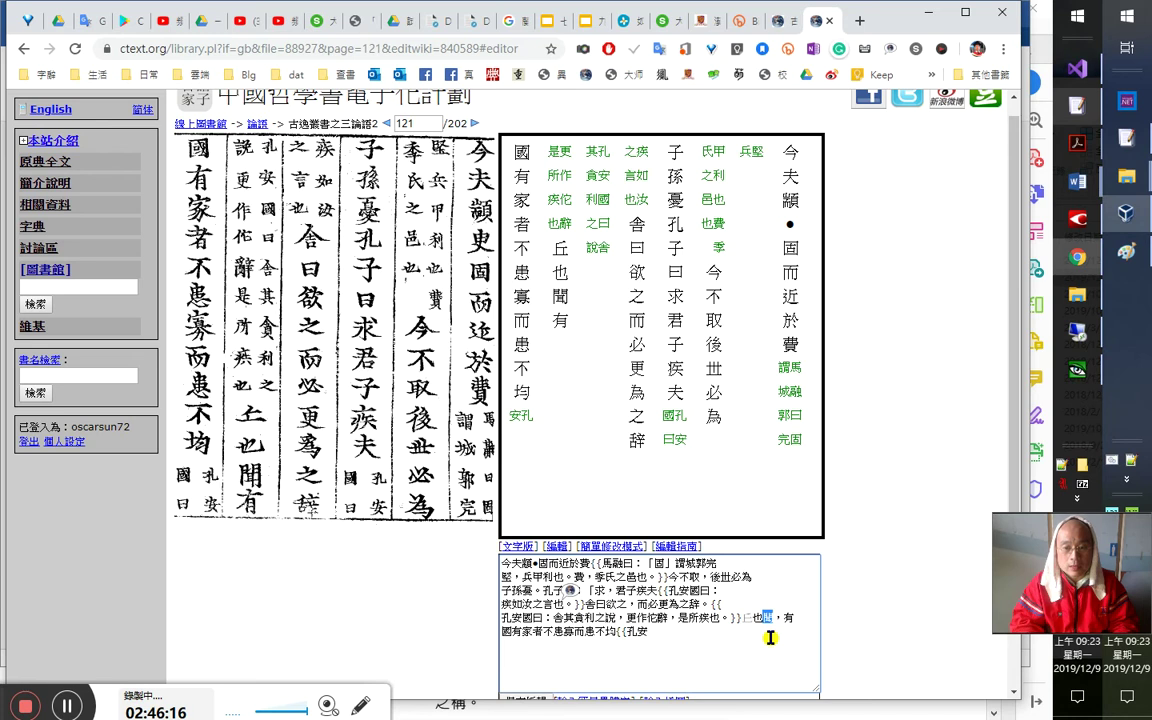
{"action": "key", "text": "Left"}
{"action": "key", "text": "shift+Left"}
{"action": "key", "text": "shift+Right"}
{"action": "key", "text": "shift+Right"}
{"action": "key", "text": "shift+Left"}
{"action": "key", "text": "Left"}
{"action": "key", "text": "shift+Left"}
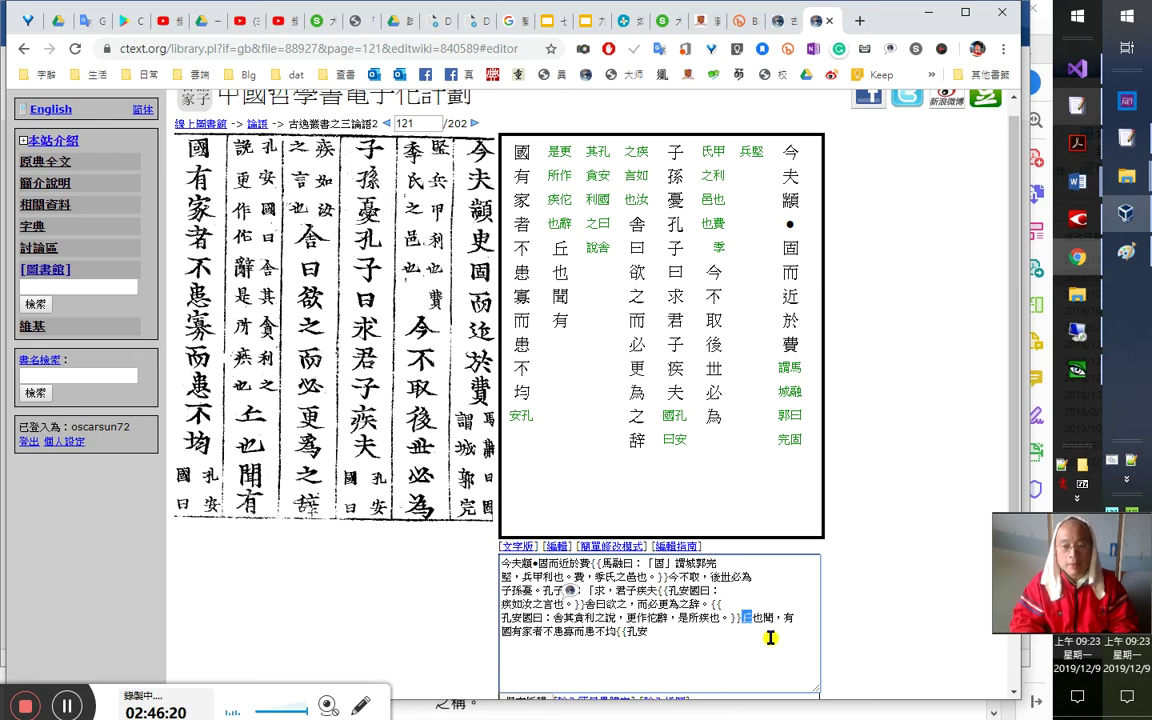
Insert commas after 國有家者 and after 不患寡而患不均 in the transcription's last line
{"action": "key", "text": "Right"}
{"action": "key", "text": "Right"}
{"action": "key", "text": "Right"}
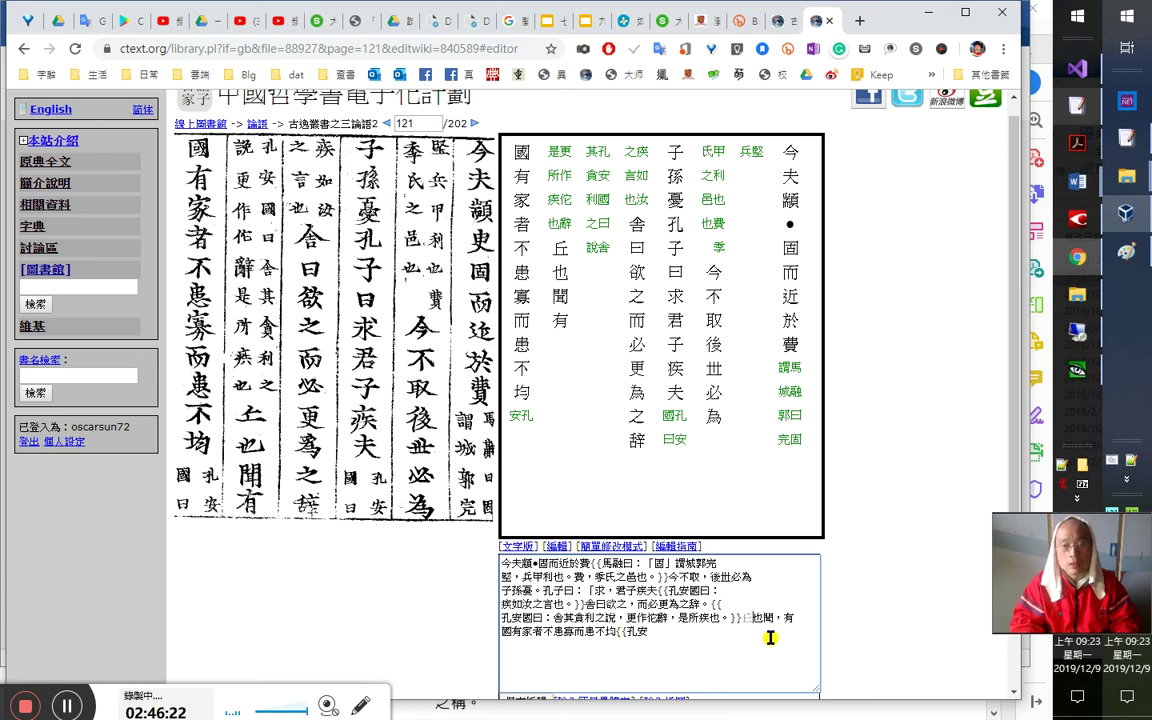
{"action": "key", "text": "Right"}
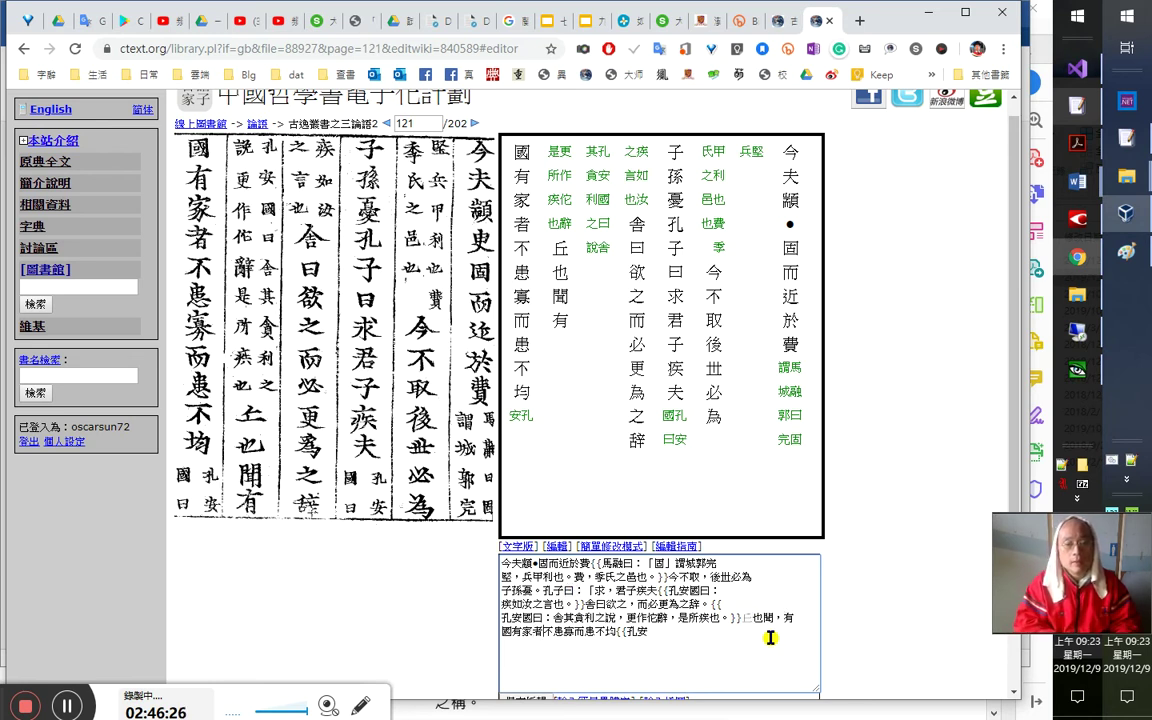
{"action": "type", "text": "，"}
{"action": "key", "text": "Left"}
{"action": "key", "text": "shift+Left"}
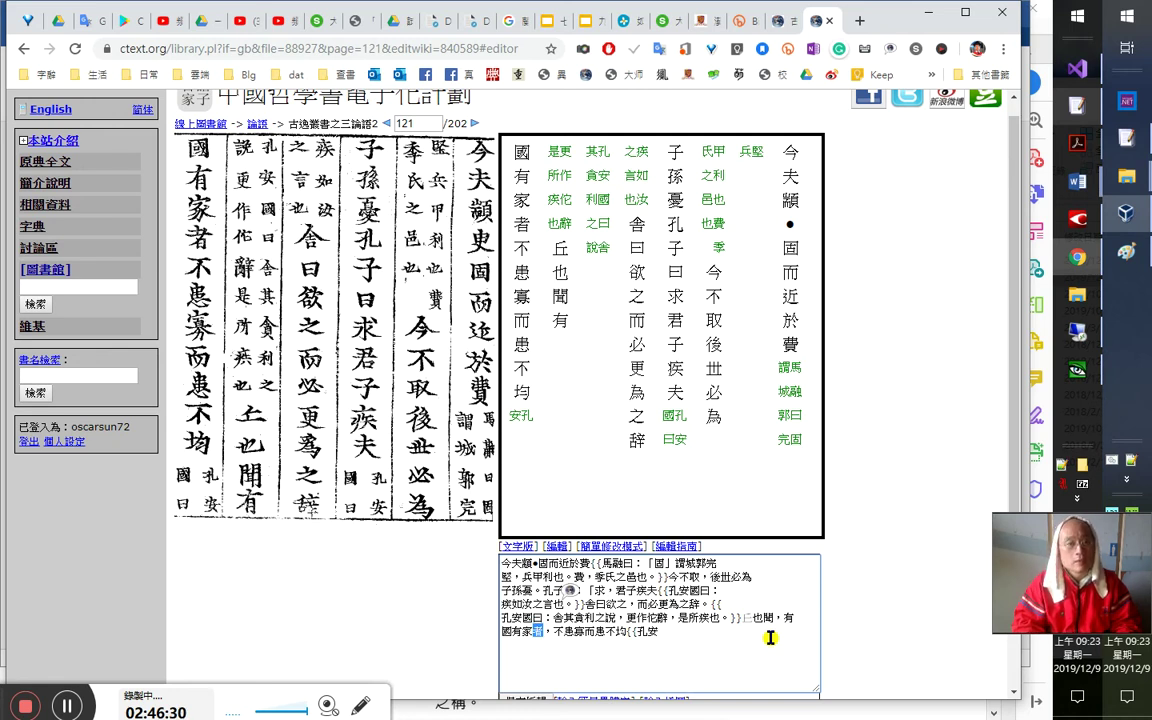
{"action": "key", "text": "Right"}
{"action": "key", "text": "Right"}
{"action": "key", "text": "Right"}
{"action": "key", "text": "Right"}
{"action": "key", "text": "Right"}
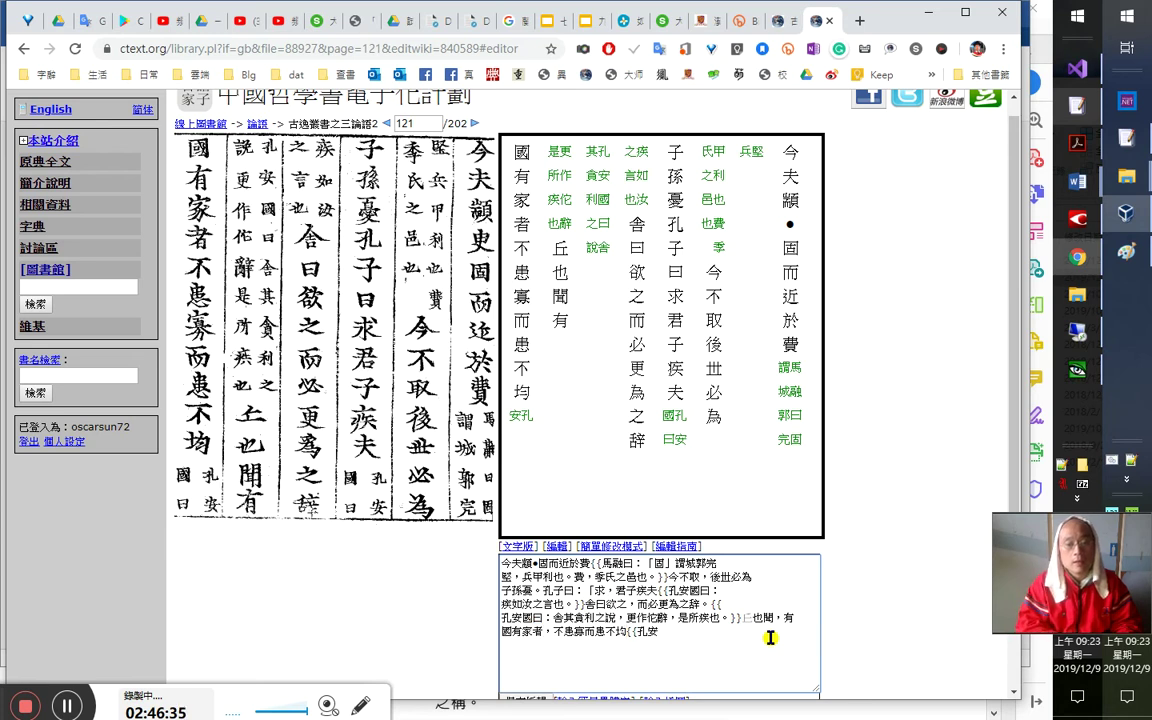
{"action": "type", "text": "，"}
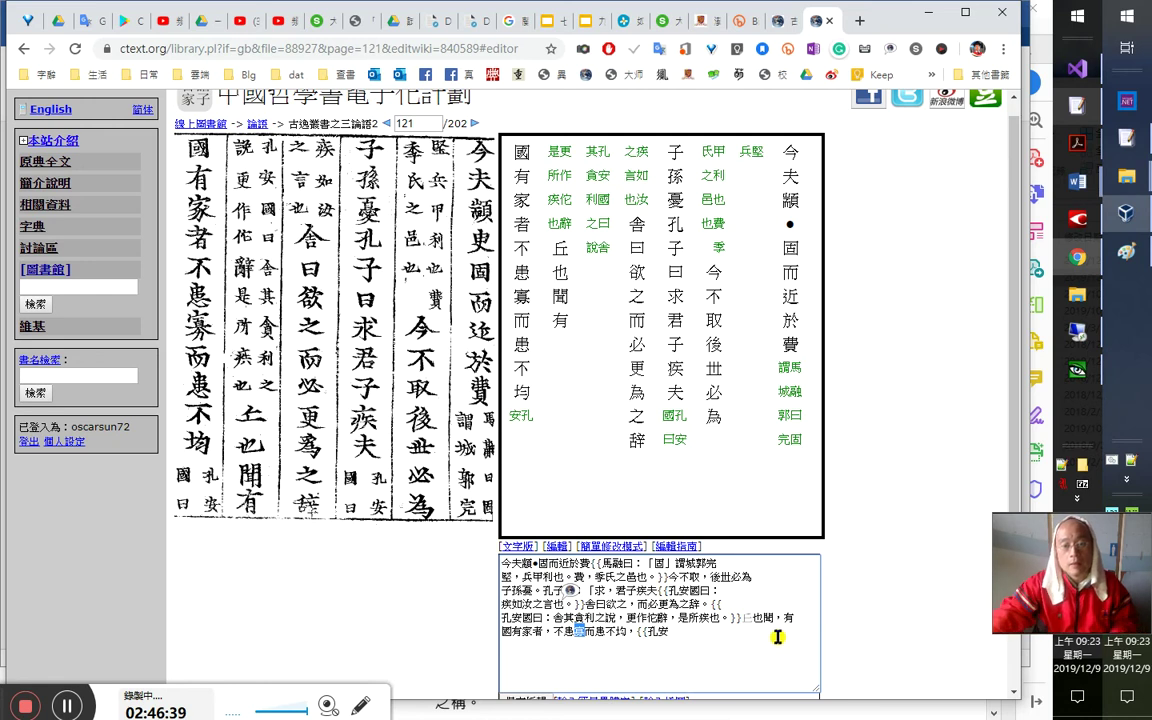
Examine the words 利 in 舍其貪利之說 and 不均 in 不患寡而患不均
{"action": "double_click", "coordinate": [586, 564]}
{"action": "double_click", "coordinate": [591, 618]}
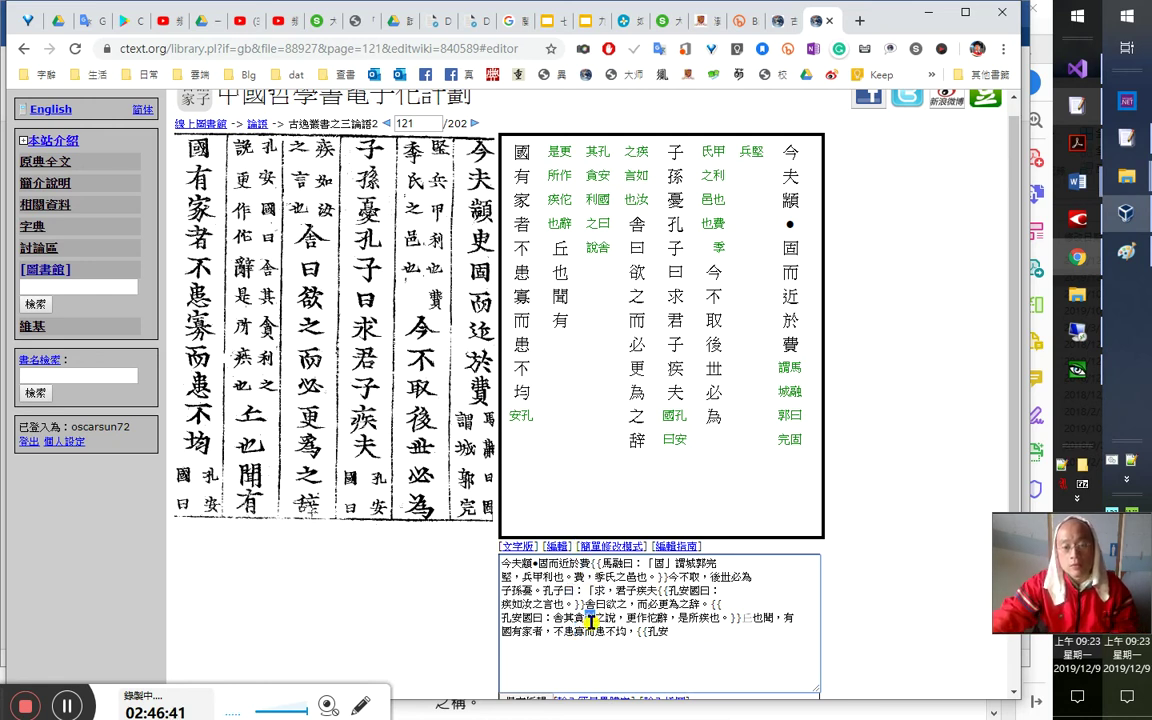
{"action": "left_click", "coordinate": [614, 631]}
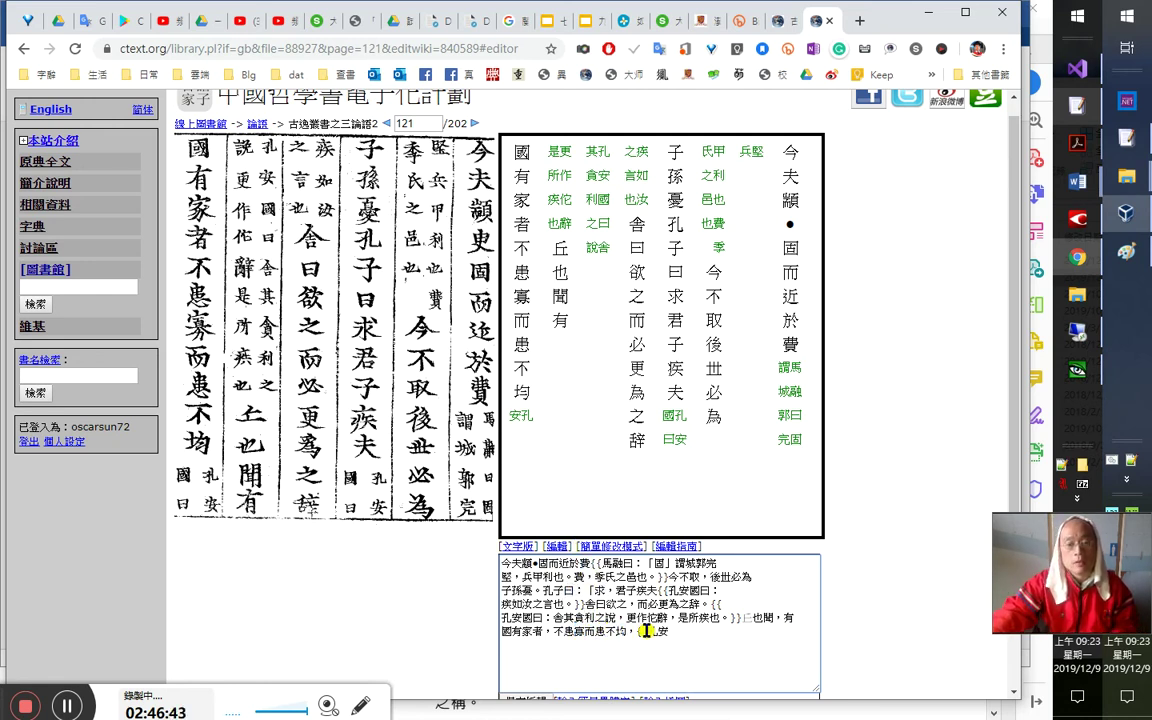
{"action": "key", "text": "Left"}
{"action": "key", "text": "Left"}
{"action": "key", "text": "Left"}
{"action": "key", "text": "Left"}
{"action": "key", "text": "Left"}
{"action": "key", "text": "shift+Left"}
{"action": "key", "text": "shift+Left"}
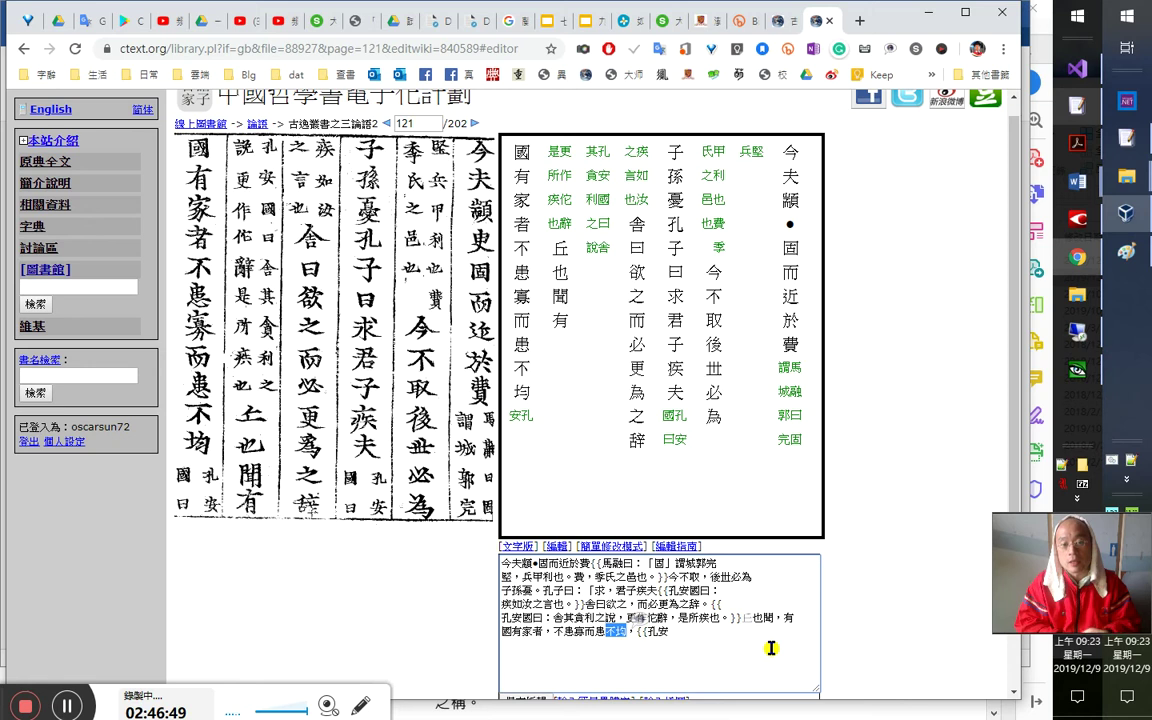
Complete the truncated note at the end of the transcription so it reads {{孔安國曰：
{"action": "key", "text": "Right"}
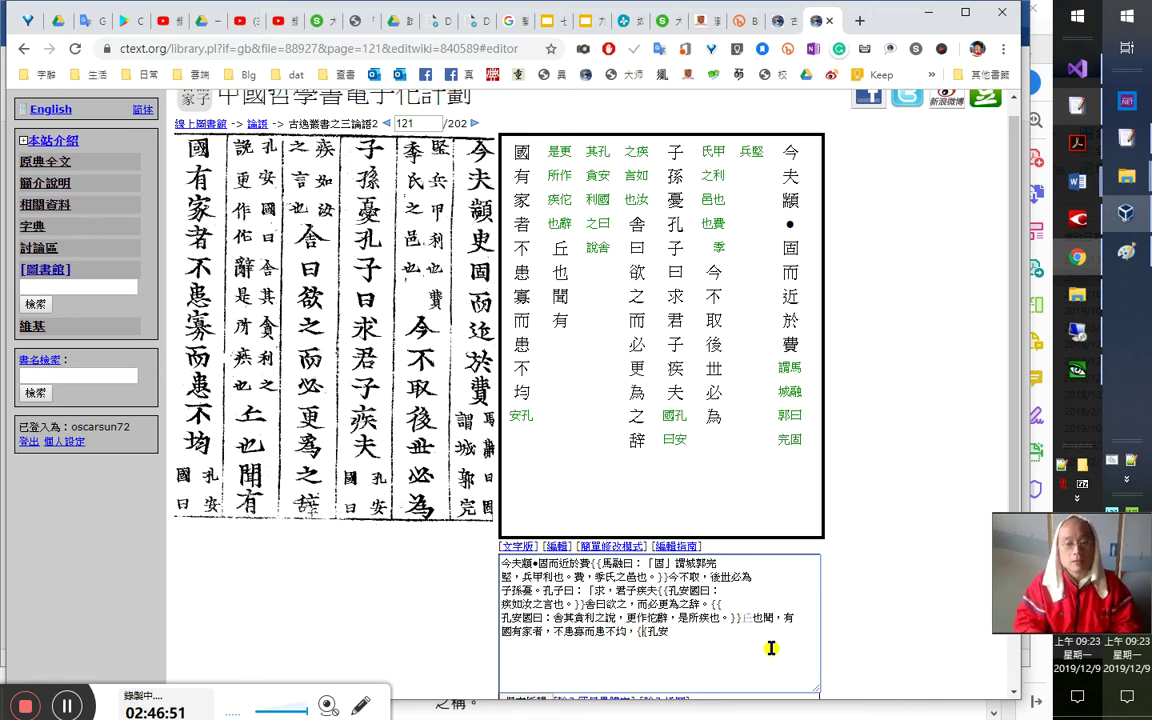
{"action": "type", "text": "國"}
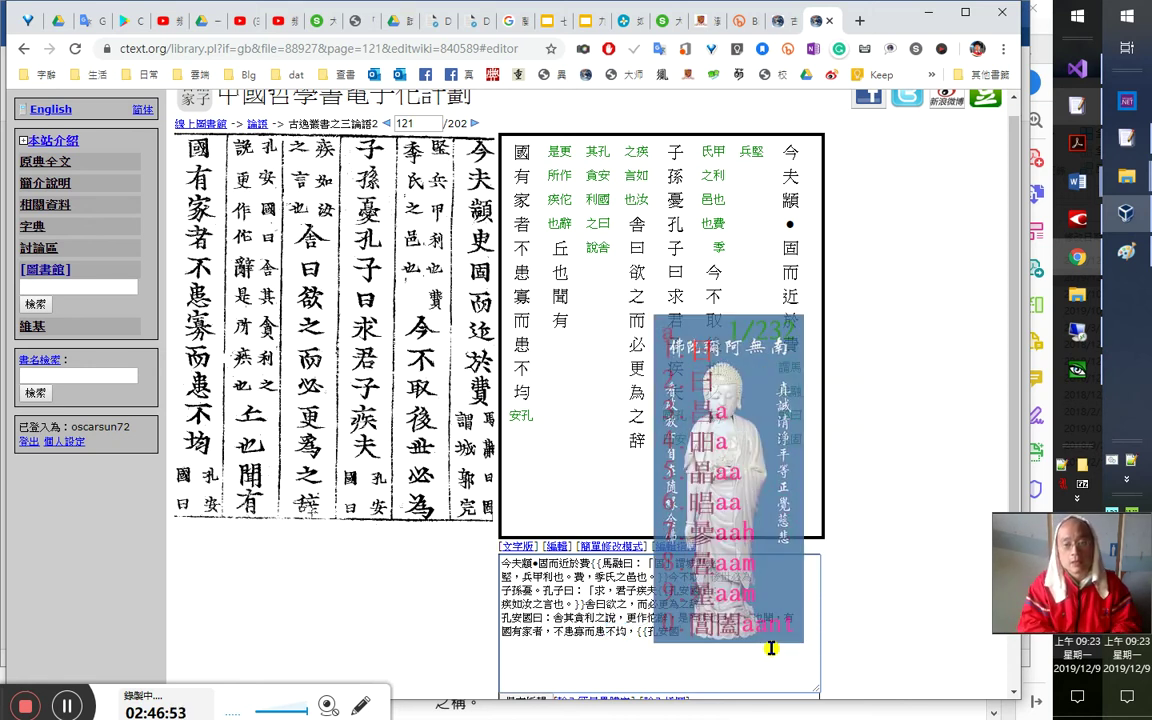
{"action": "type", "text": "a曰："}
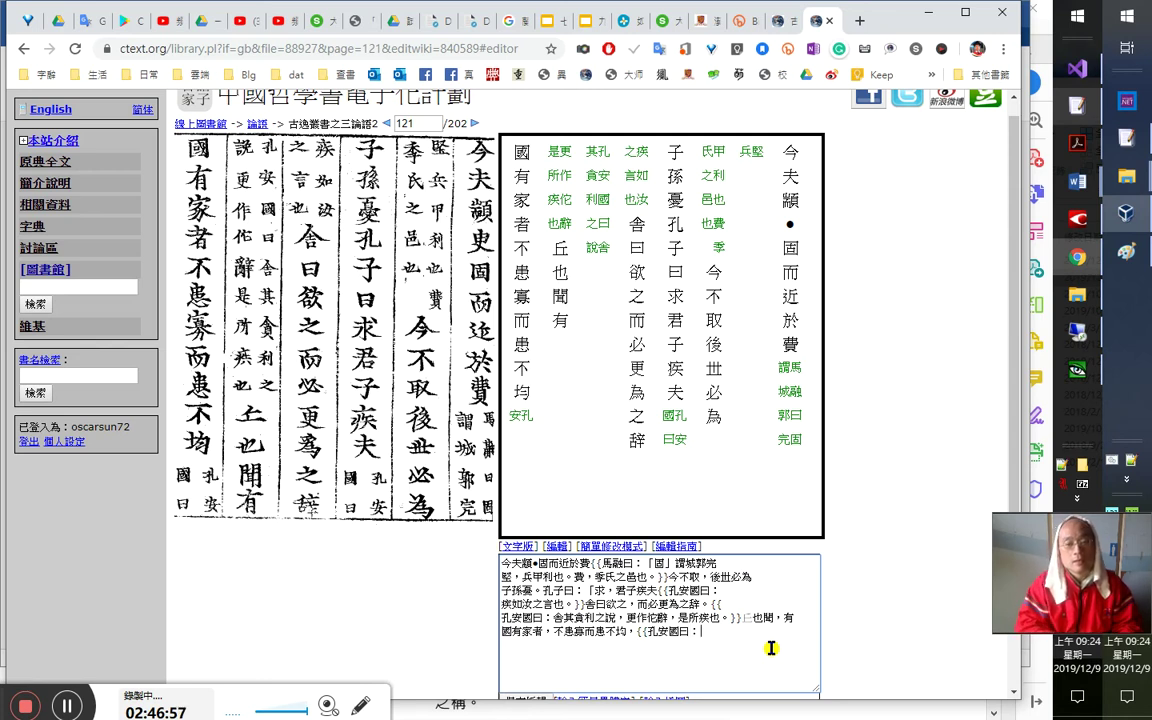
Submit the corrected transcription of page 121 and go to page 122 of the scan
{"action": "key", "text": "ctrl+a"}
{"action": "left_click", "coordinate": [771, 648]}
{"action": "key", "text": "Tab"}
{"action": "key", "text": "Return"}
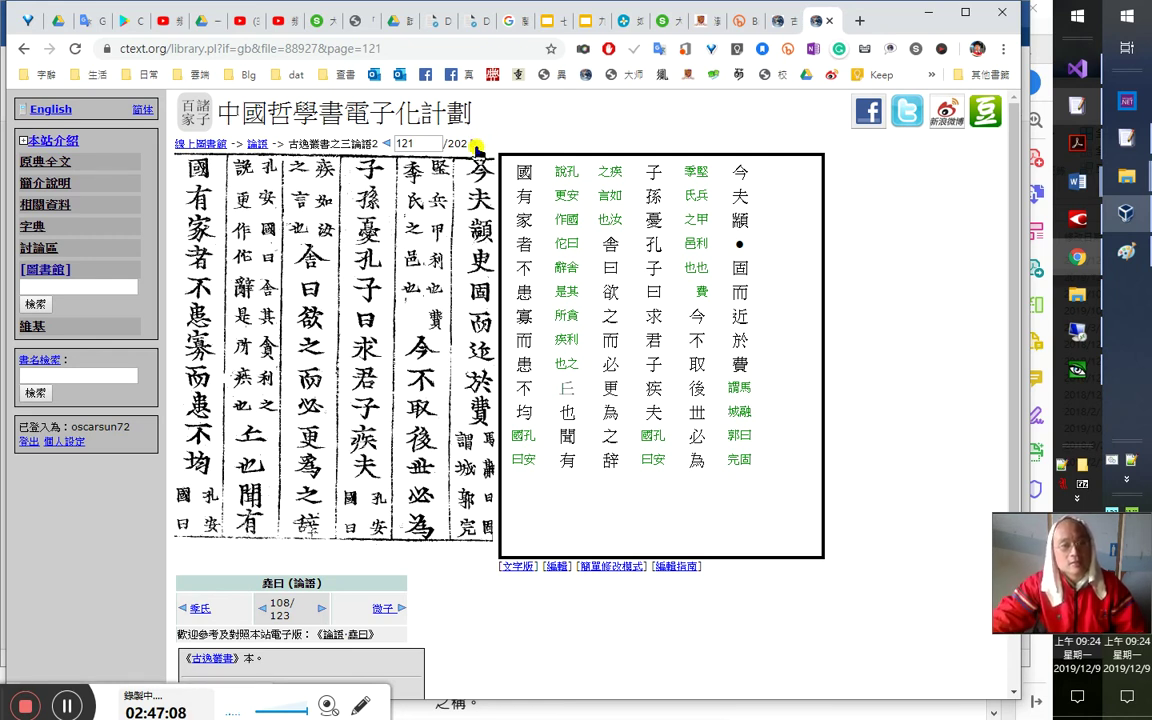
{"action": "left_click", "coordinate": [479, 147]}
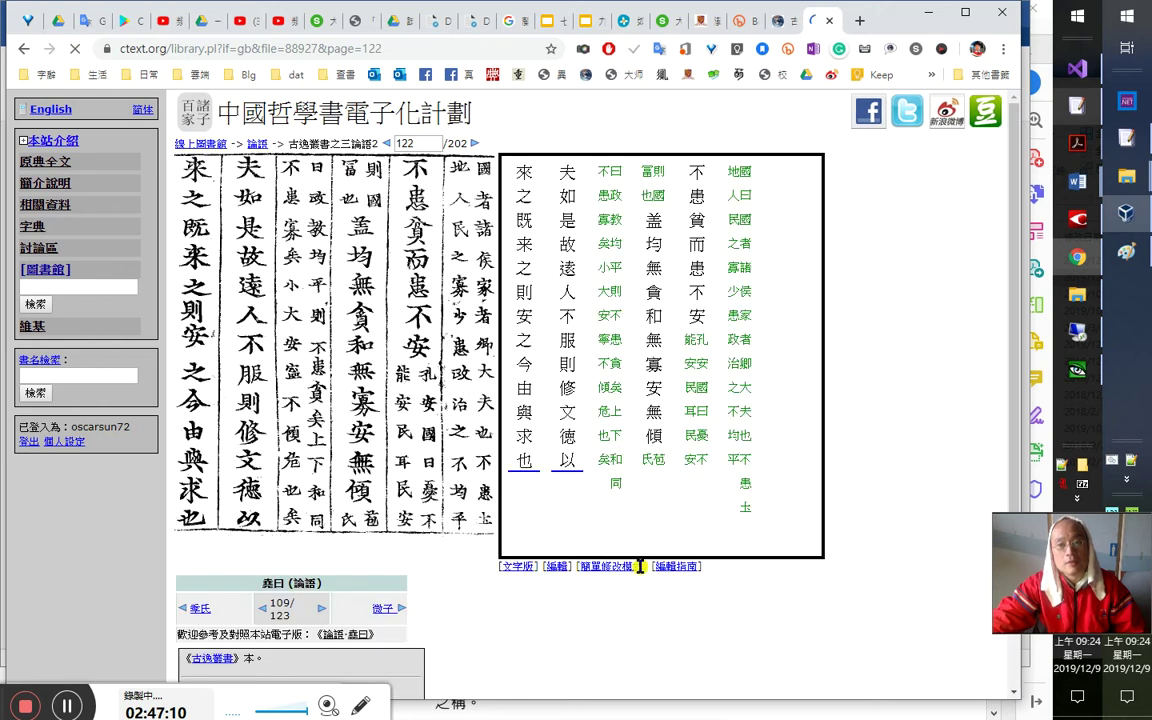
Open the page 122 transcription in simple edit mode and insert a comma after 不患貧而患不安
{"action": "left_click", "coordinate": [604, 568]}
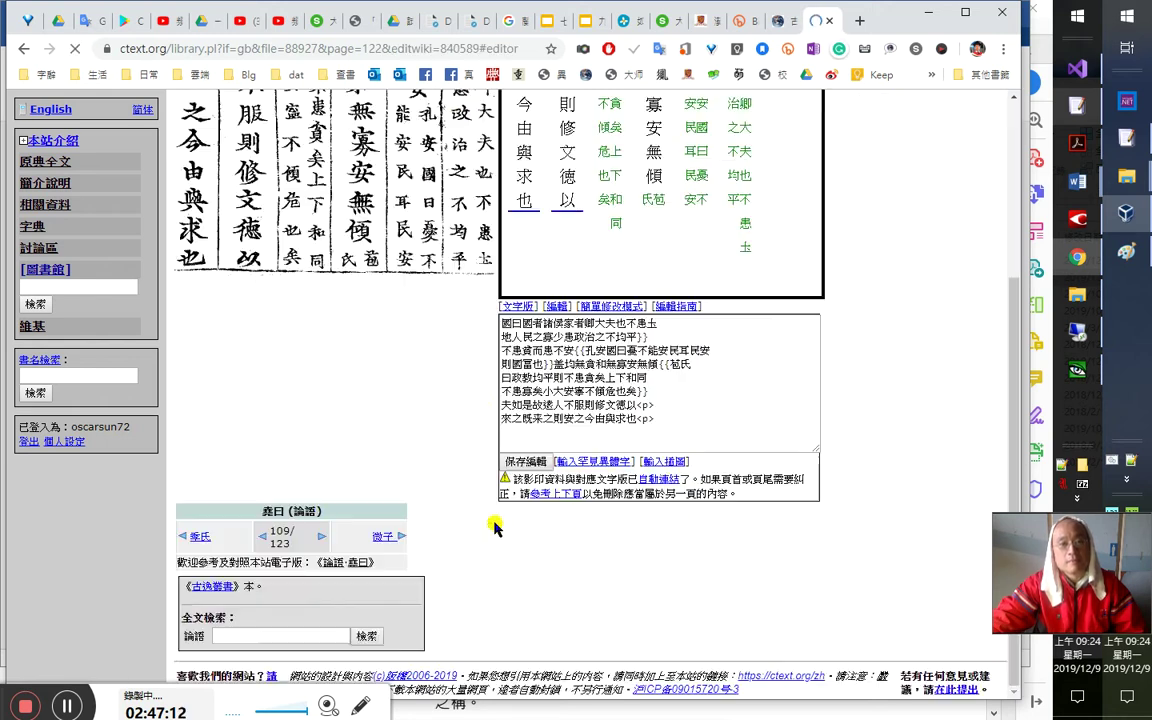
{"action": "scroll", "coordinate": [481, 496], "scroll_direction": "up", "scroll_amount": 3}
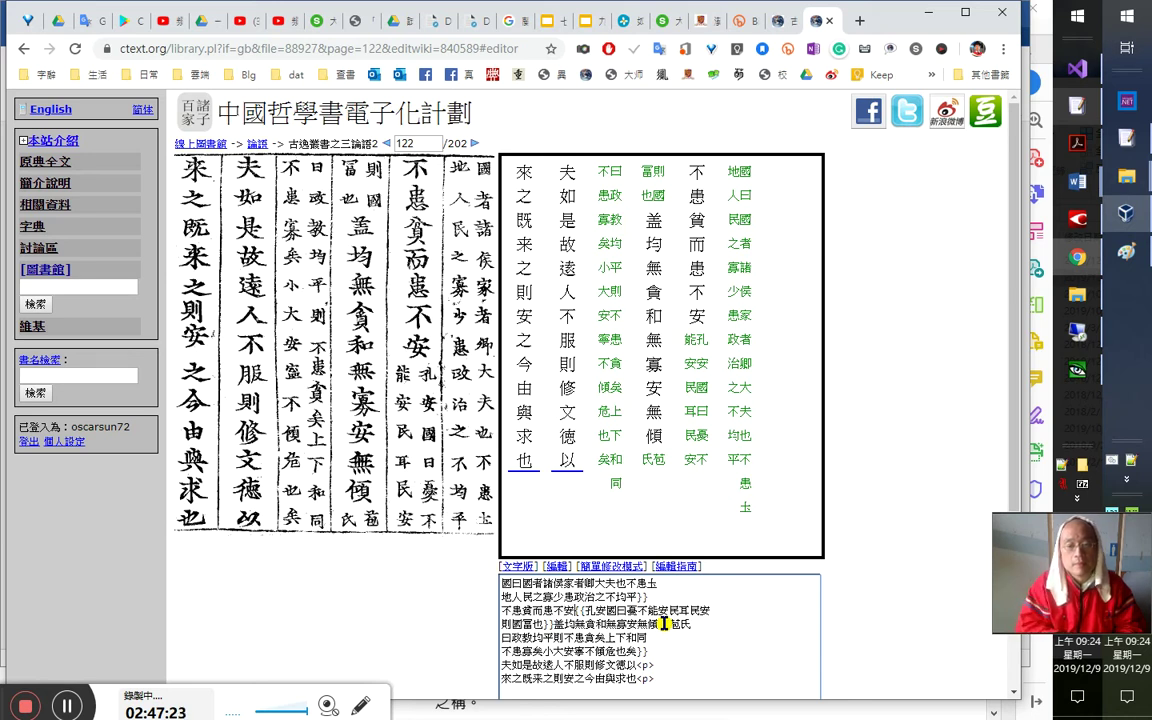
{"action": "type", "text": "，"}
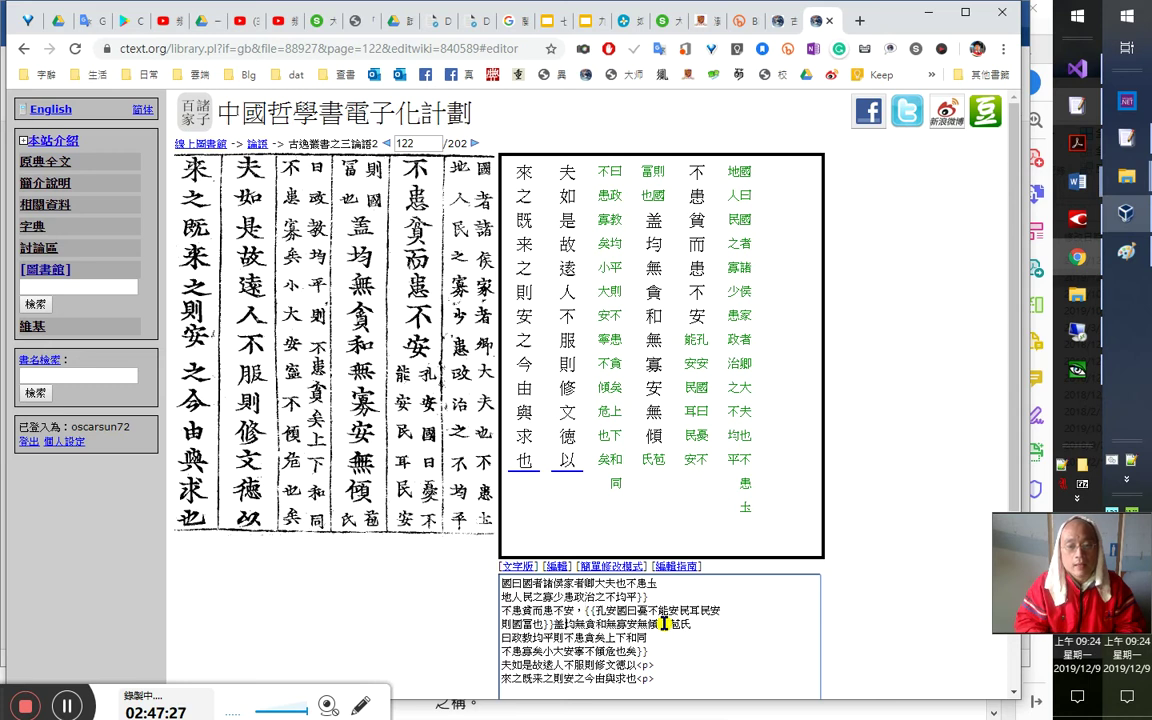
Punctuate the main text of the fourth line so it reads 均無貪，和無寡，安無傾。
{"action": "type", "text": "，"}
{"action": "key", "text": "Right"}
{"action": "key", "text": "Right"}
{"action": "key", "text": "Right"}
{"action": "type", "text": "，"}
{"action": "key", "text": "Right"}
{"action": "key", "text": "Right"}
{"action": "type", "text": "。"}
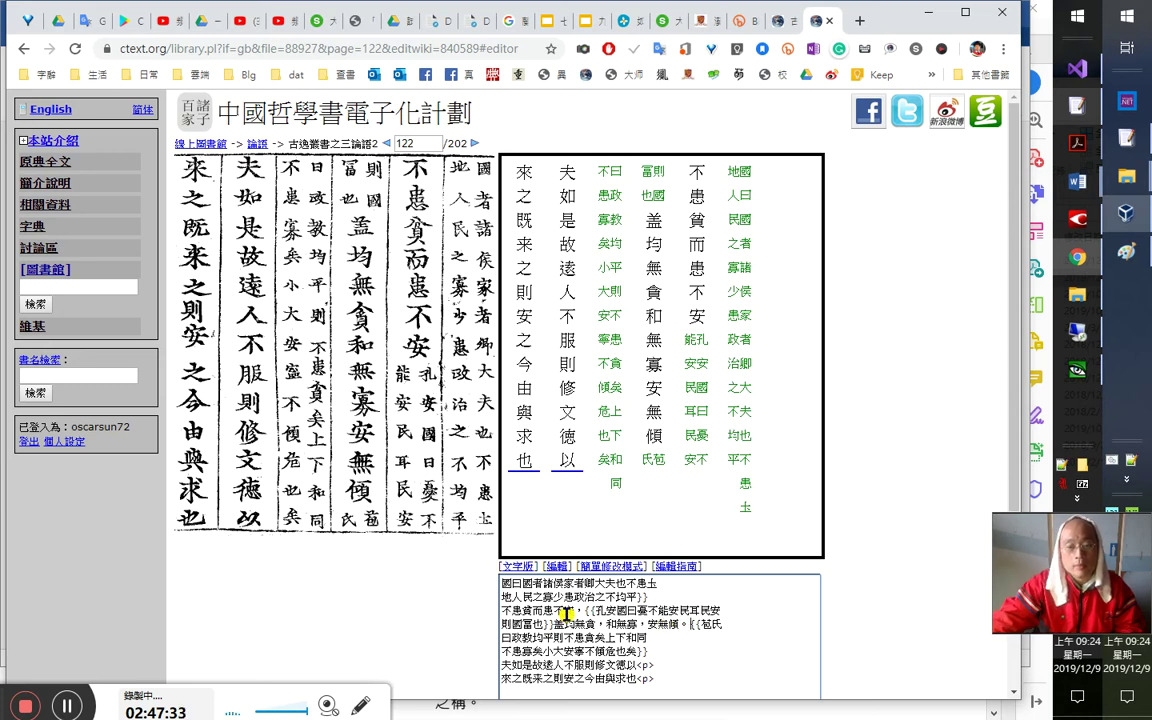
{"action": "left_click_drag", "start_coordinate": [523, 611], "coordinate": [554, 625]}
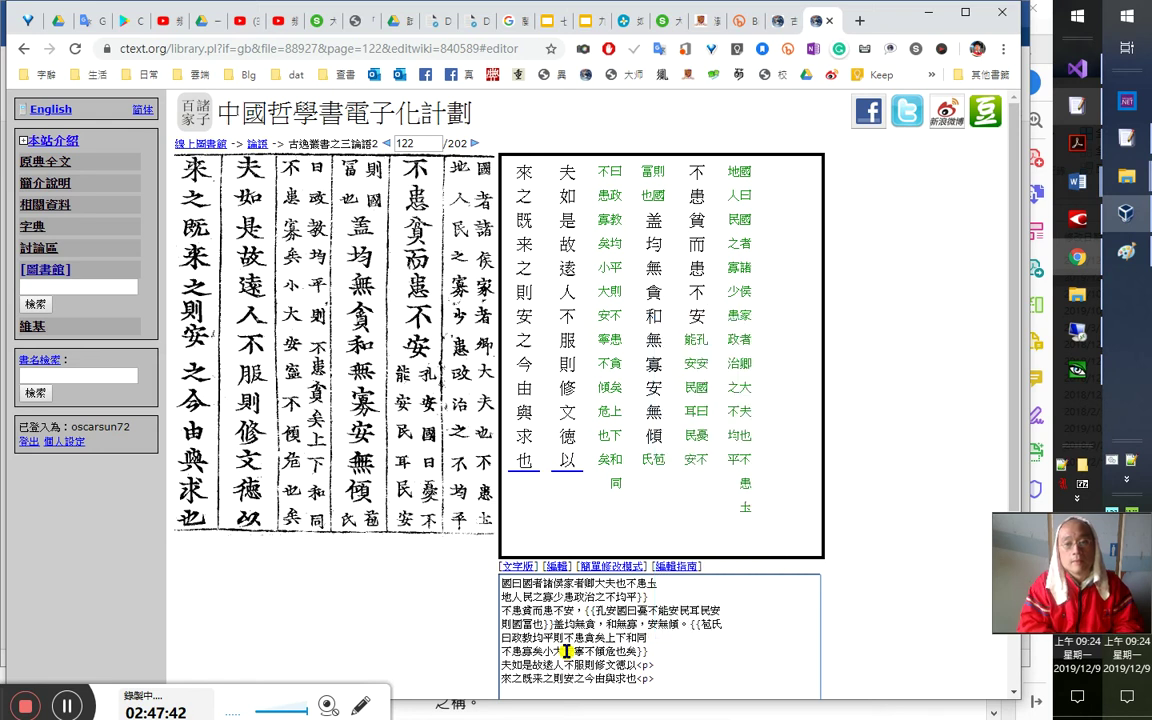
{"action": "type", "text": "理違心"}
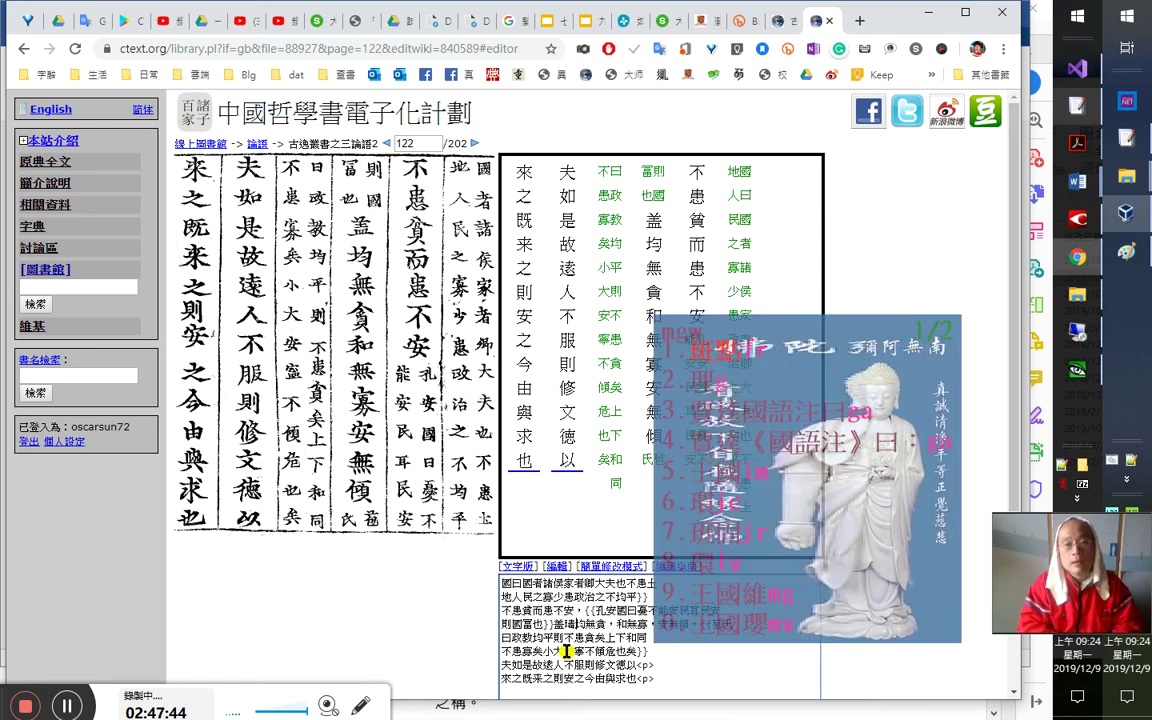
{"action": "key", "text": "shift+Left"}
{"action": "key", "text": "shift+Left"}
{"action": "key", "text": "shift+Left"}
{"action": "key", "text": "Escape"}
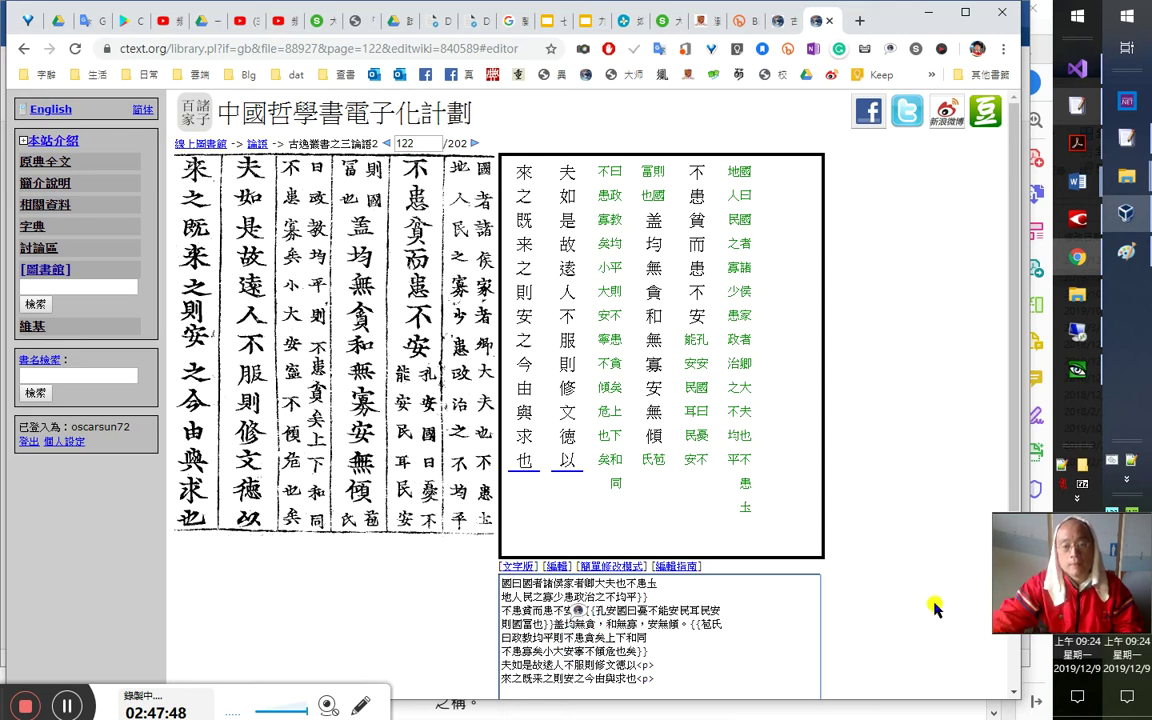
Switch to Notepad++ and search all open input-method dictionary files for 理據
{"action": "left_click", "coordinate": [1130, 460]}
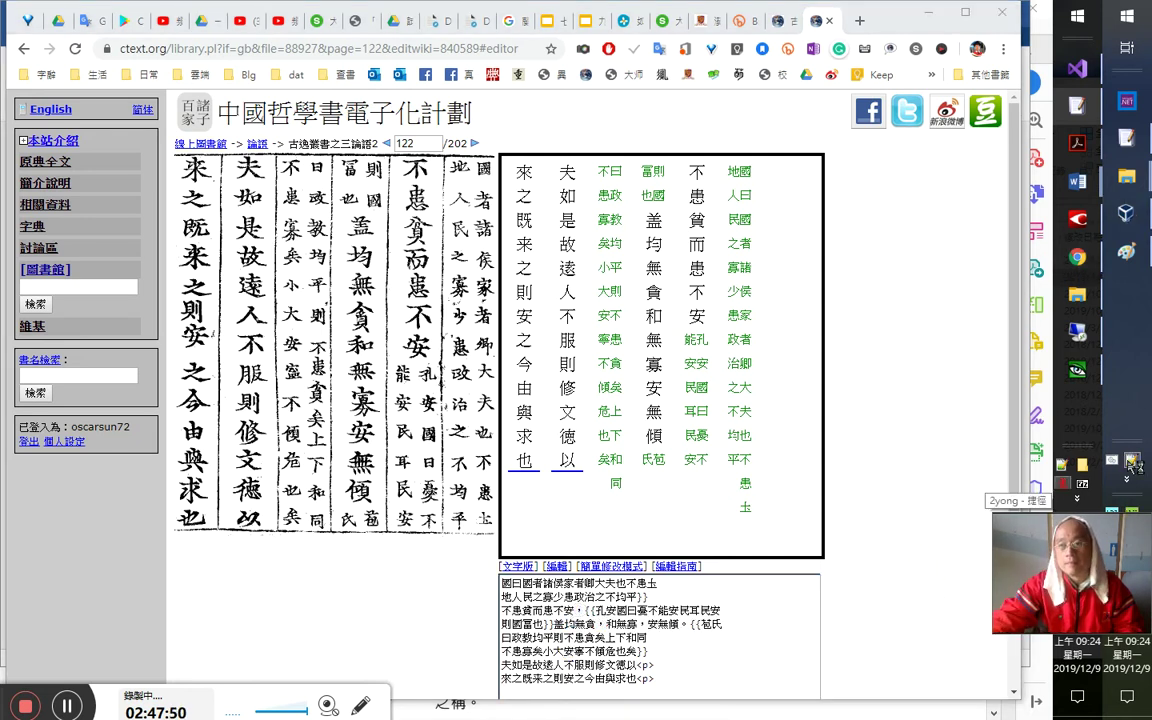
{"action": "key", "text": "ctrl+f"}
{"action": "type", "text": "理據"}
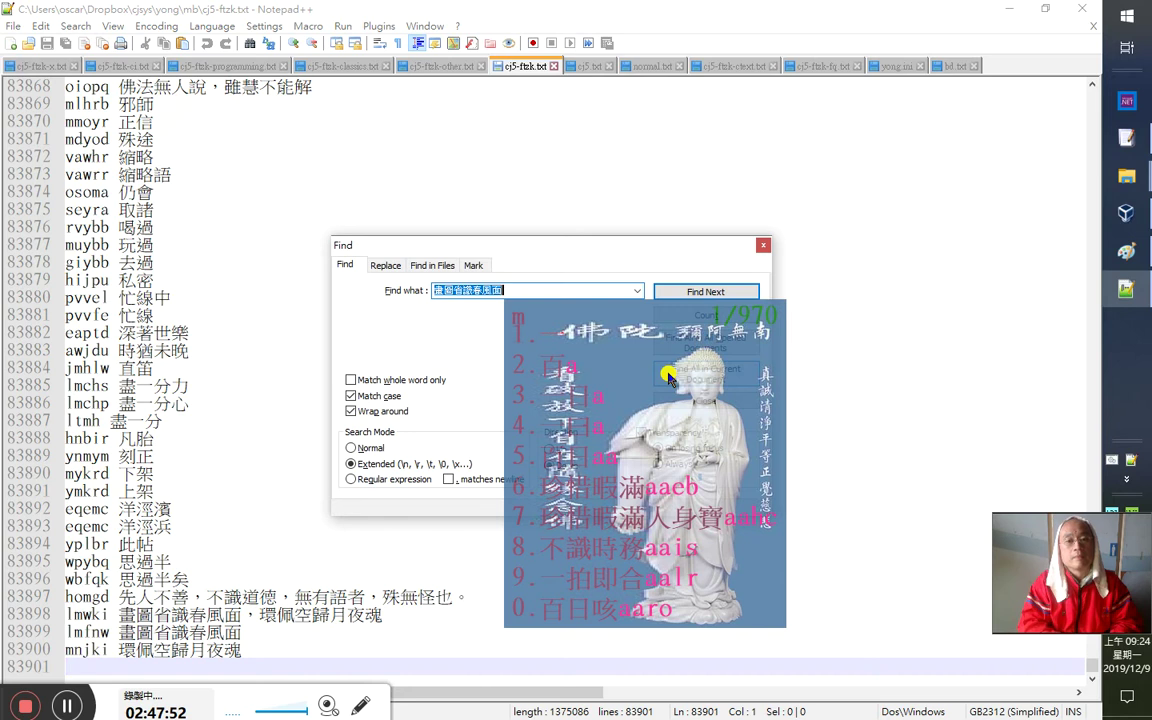
{"action": "left_click", "coordinate": [705, 373]}
Add the entry mgqyo 理據 on a new line at the end of cj5-ftzk.txt and save the file
{"action": "key", "text": "ctrl+a"}
{"action": "key", "text": "ctrl+x"}
{"action": "key", "text": "Escape"}
{"action": "key", "text": "ctrl+v"}
{"action": "key", "text": "Return"}
{"action": "key", "text": "Up"}
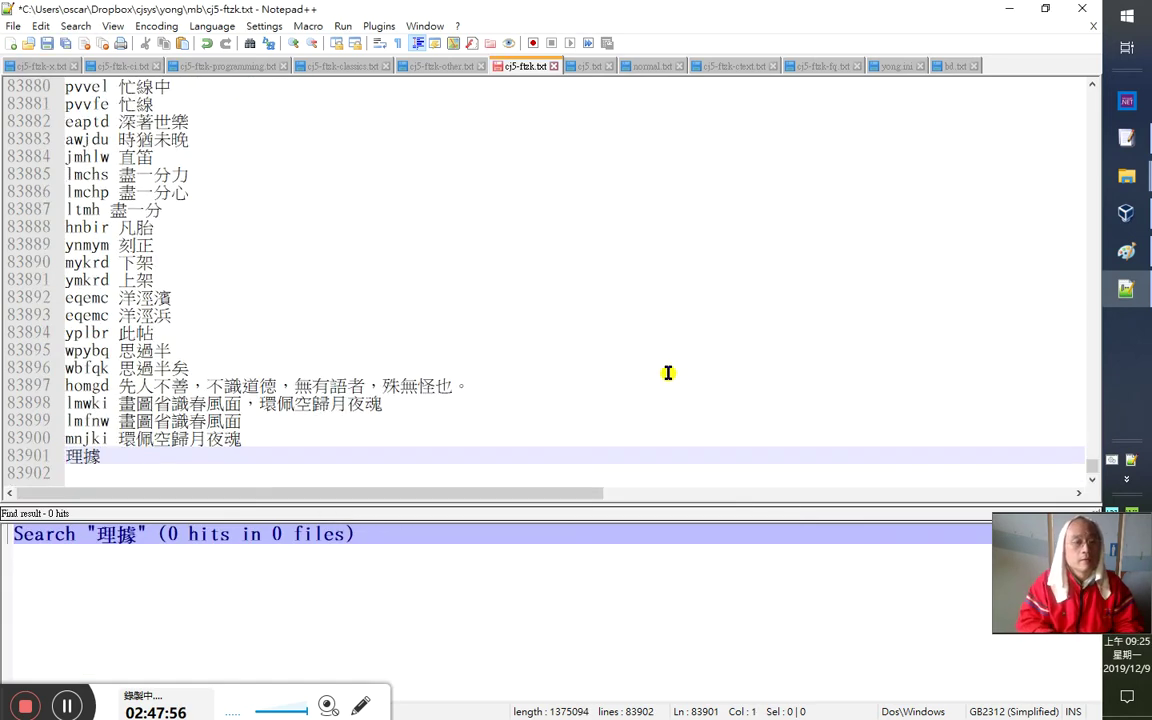
{"action": "type", "text": "mgqyo"}
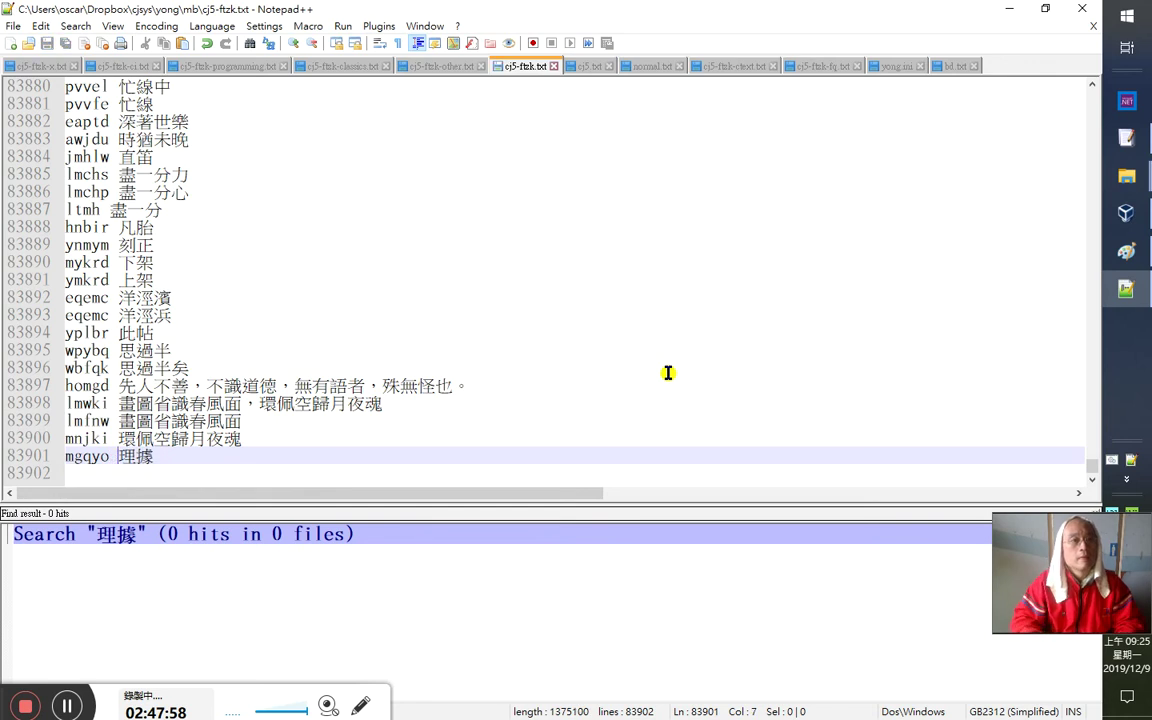
Return to Chrome and open the bookmarked dictionary sites, ready to search the 國學大師 dictionary
{"action": "key", "text": "alt+Tab"}
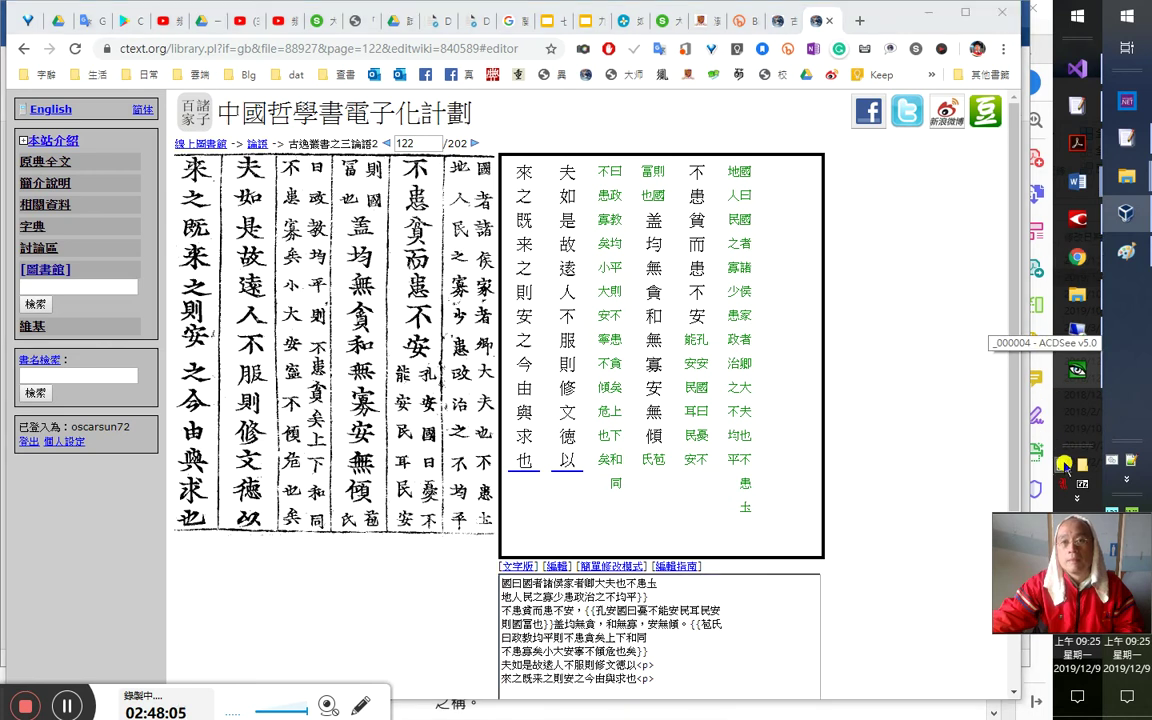
{"action": "left_click", "coordinate": [859, 21]}
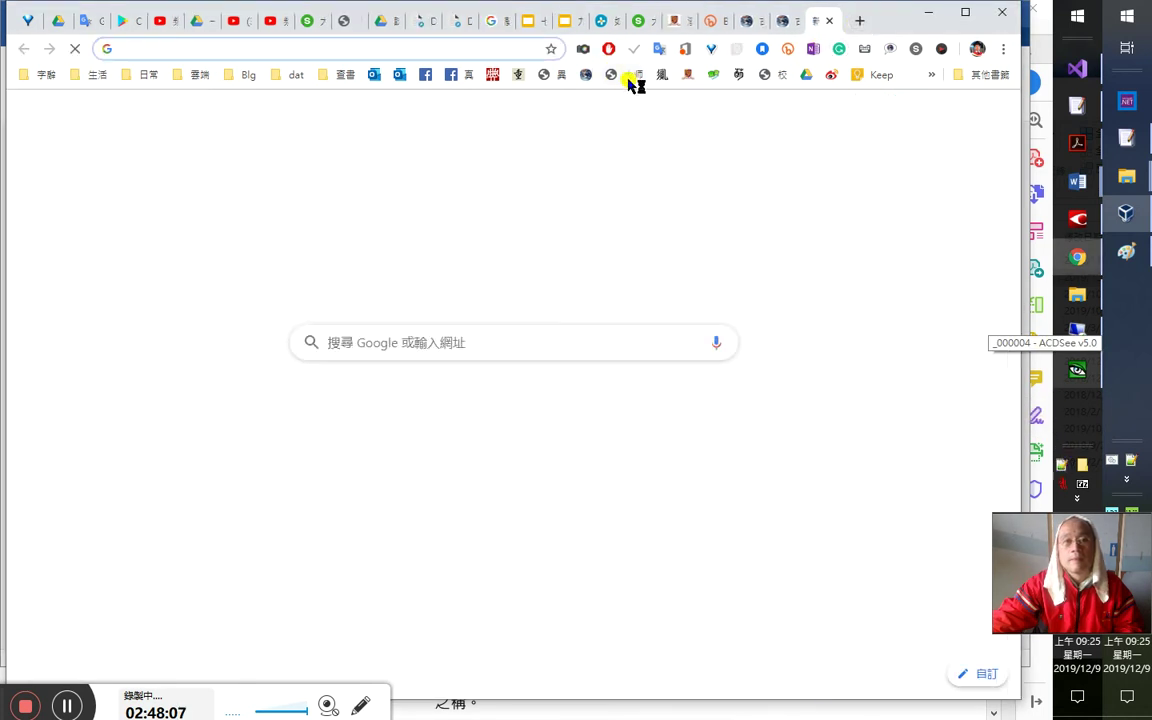
{"action": "left_click", "coordinate": [553, 75]}
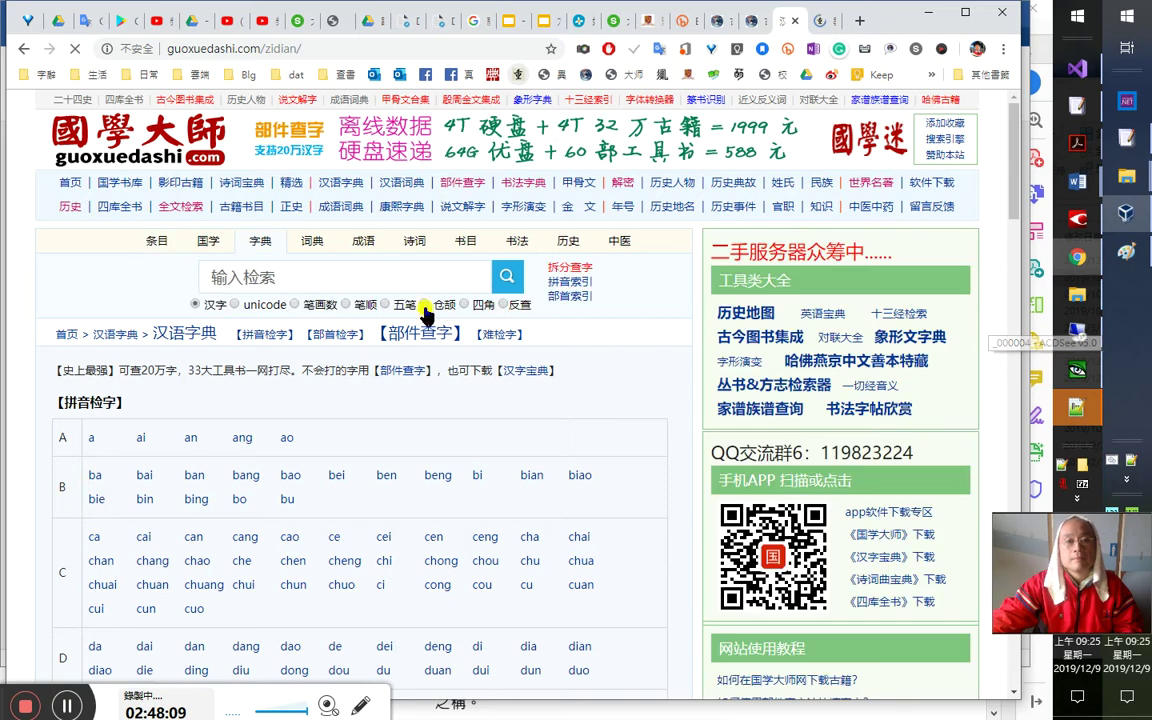
{"action": "left_click", "coordinate": [405, 277]}
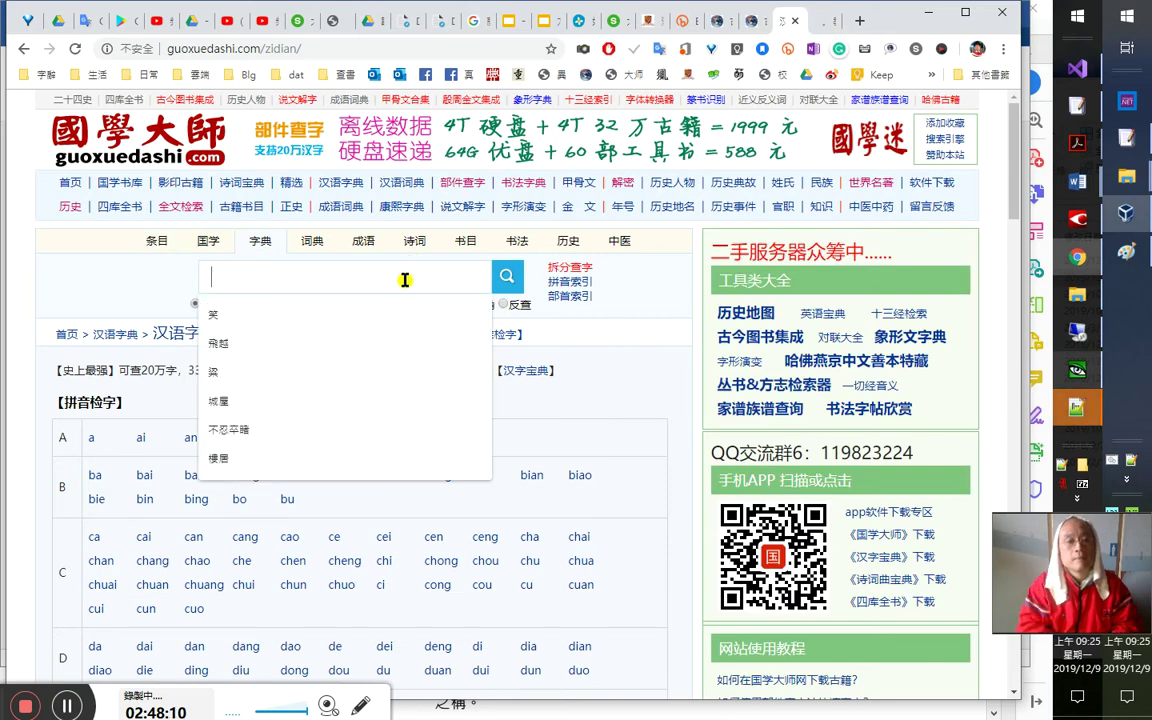
{"action": "type", "text": "珐"}
{"action": "key", "text": "BackSpace"}
{"action": "type", "text": "mgqo"}
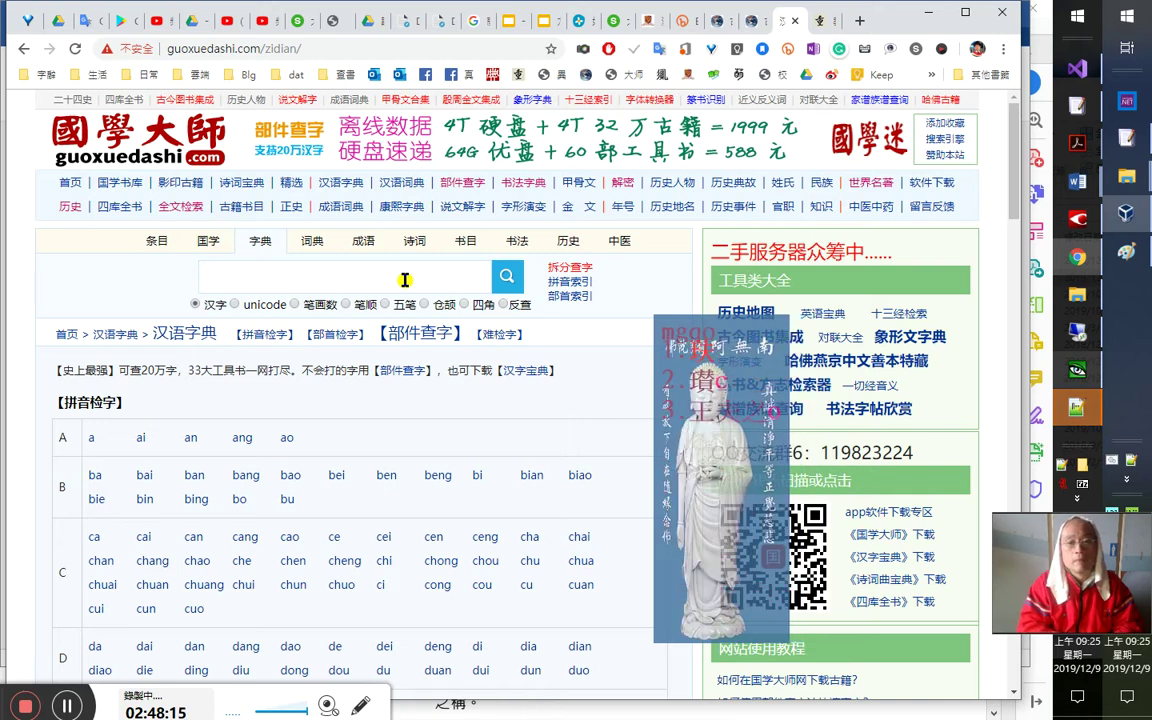
{"action": "key", "text": "Escape"}
Rearrange the shortcuts in the taskbar's quick-launch area
{"action": "left_click", "coordinate": [1066, 468]}
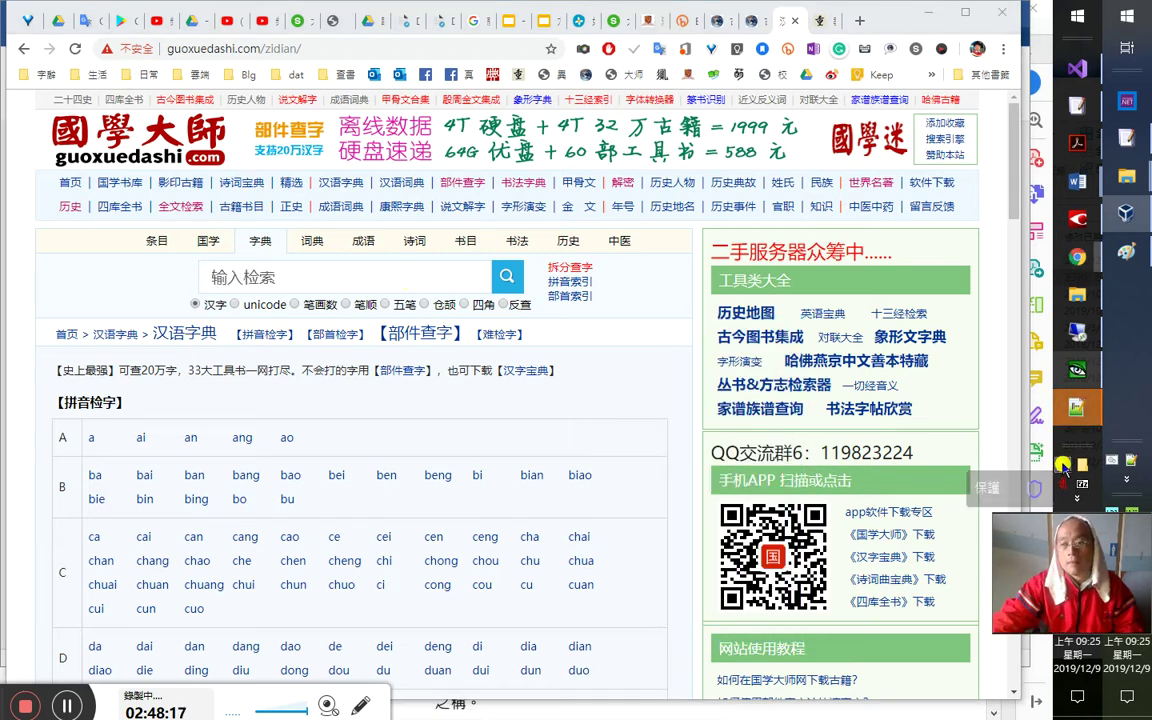
{"action": "left_click_drag", "start_coordinate": [1079, 447], "coordinate": [1081, 222]}
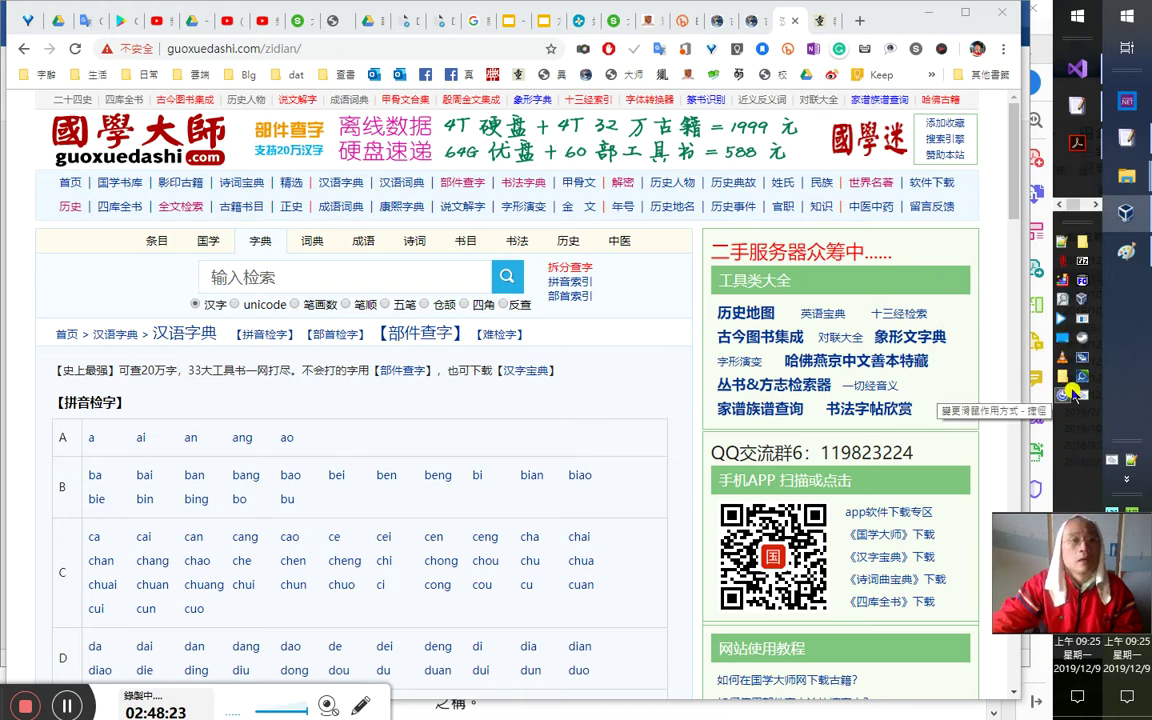
{"action": "left_click", "coordinate": [1042, 391]}
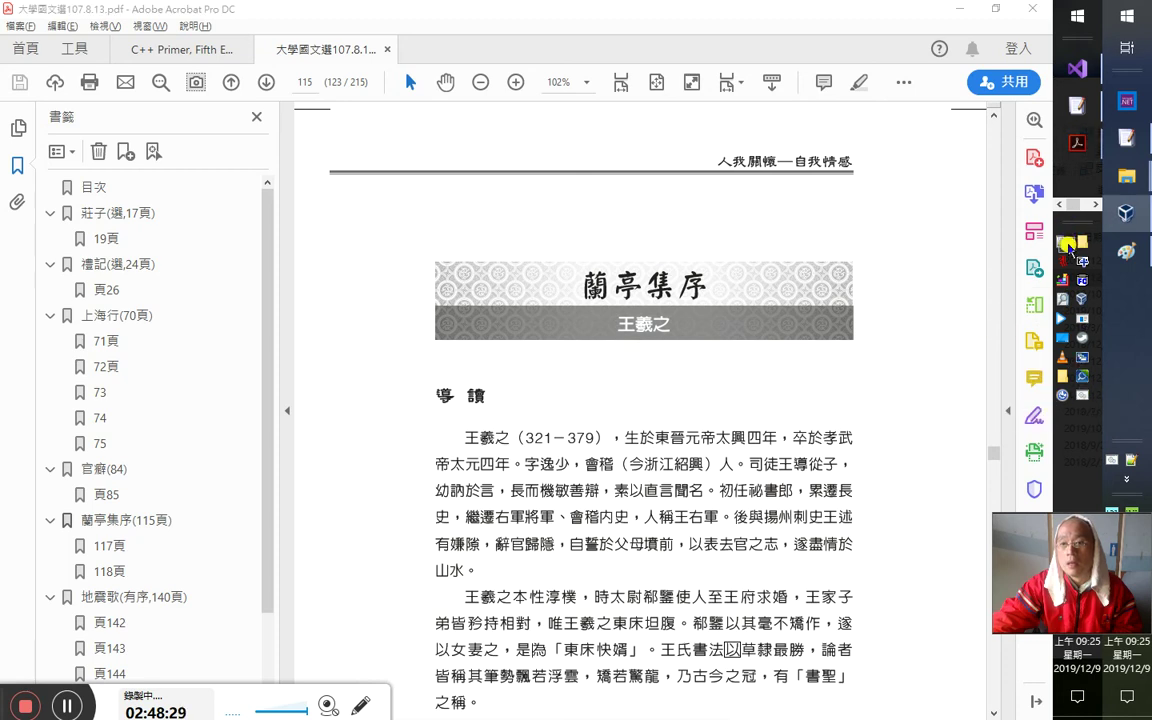
{"action": "left_click_drag", "start_coordinate": [1067, 246], "coordinate": [1064, 472]}
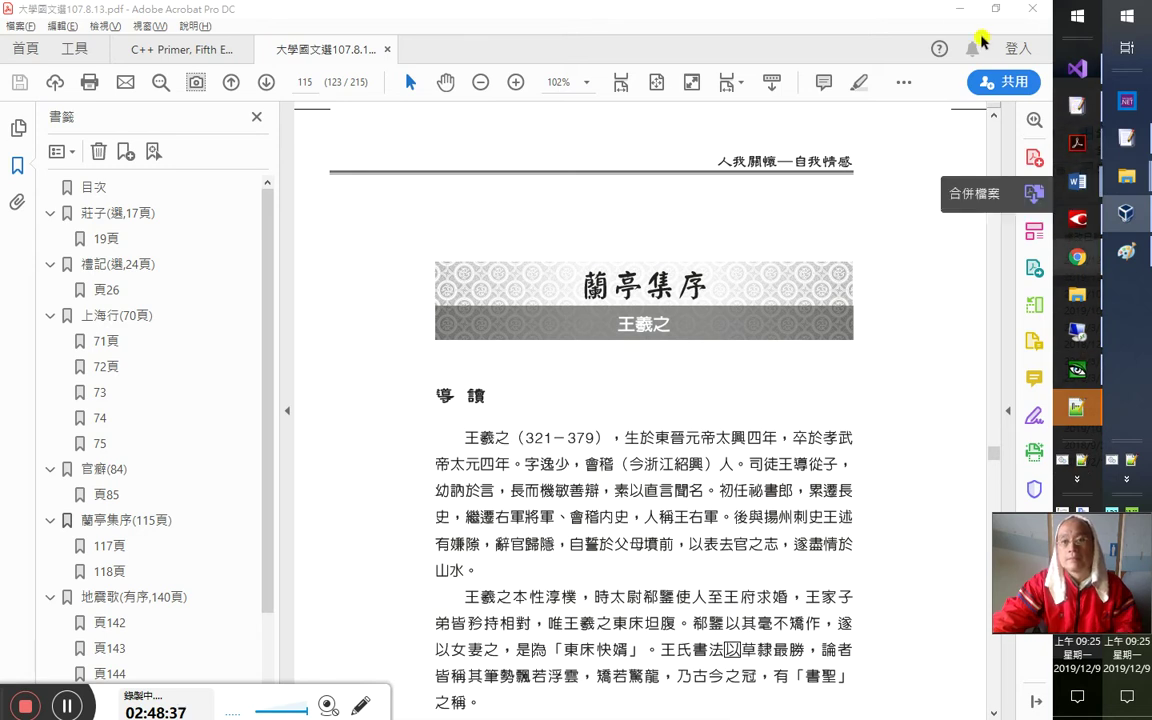
Look up 理據 on the 國學大師 site and highlight its definition in the 汉语大词典 entry
{"action": "left_click", "coordinate": [1077, 257]}
{"action": "left_click", "coordinate": [318, 288]}
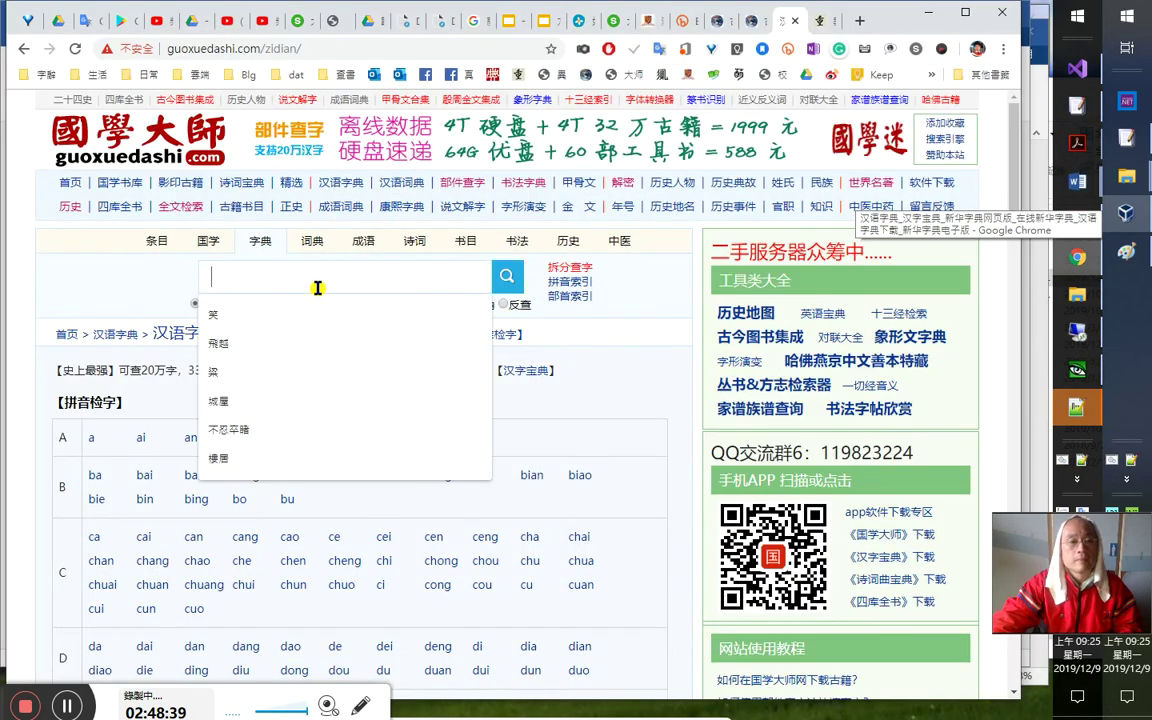
{"action": "key", "text": "ctrl+v"}
{"action": "key", "text": "Return"}
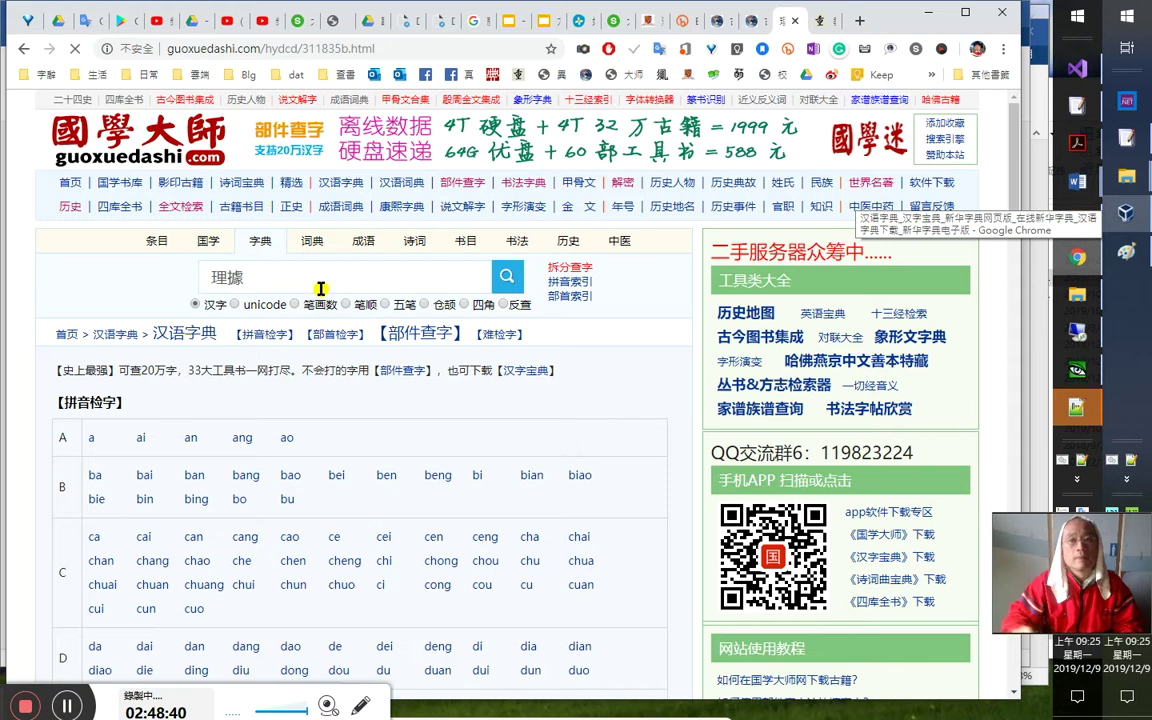
{"action": "left_click_drag", "start_coordinate": [99, 590], "coordinate": [60, 590]}
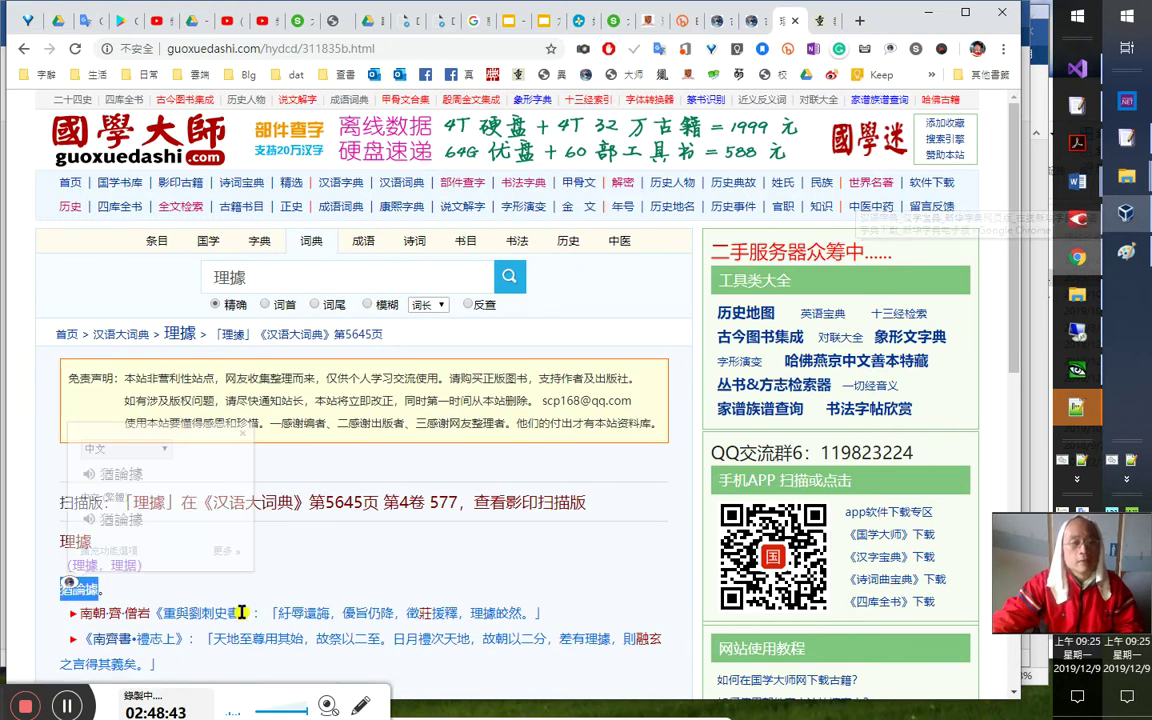
Search the 教育部重編國語辭典修訂本 for 理據 and close the dictionary tab to get back to the ctext transcription
{"action": "key", "text": "ctrl+shift+Tab"}
{"action": "key", "text": "ctrl+Tab"}
{"action": "key", "text": "ctrl+Tab"}
{"action": "left_click", "coordinate": [370, 355]}
{"action": "type", "text": "理據"}
{"action": "key", "text": "Return"}
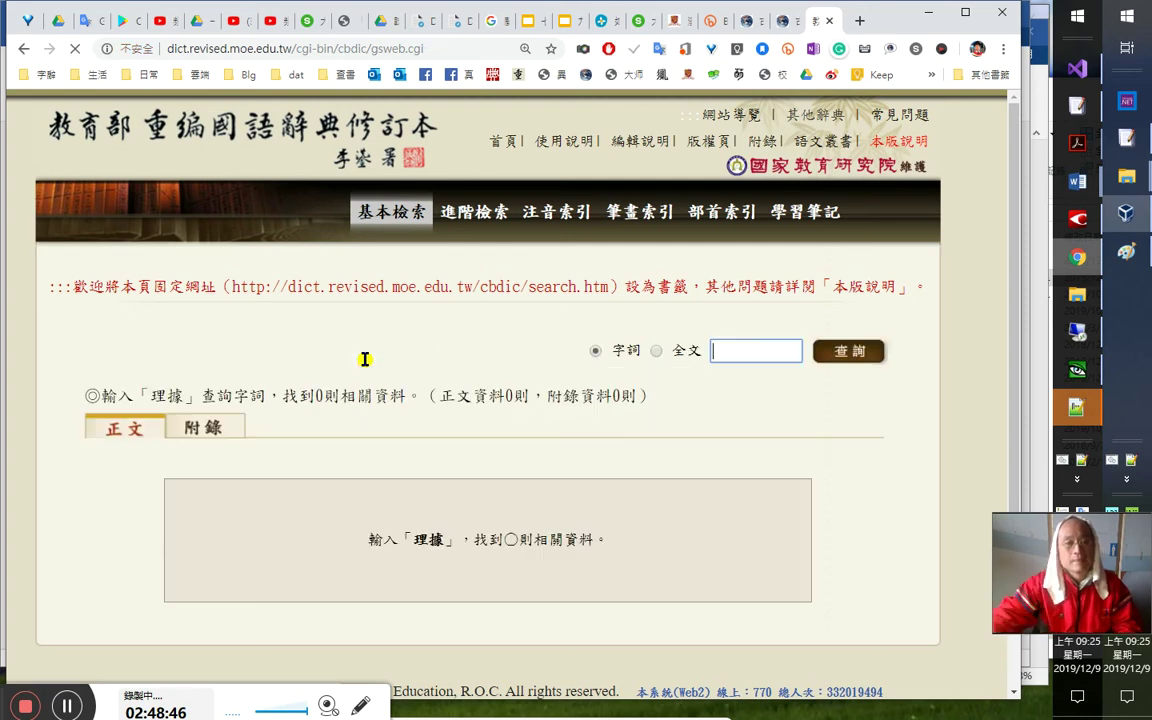
{"action": "key", "text": "ctrl+w"}
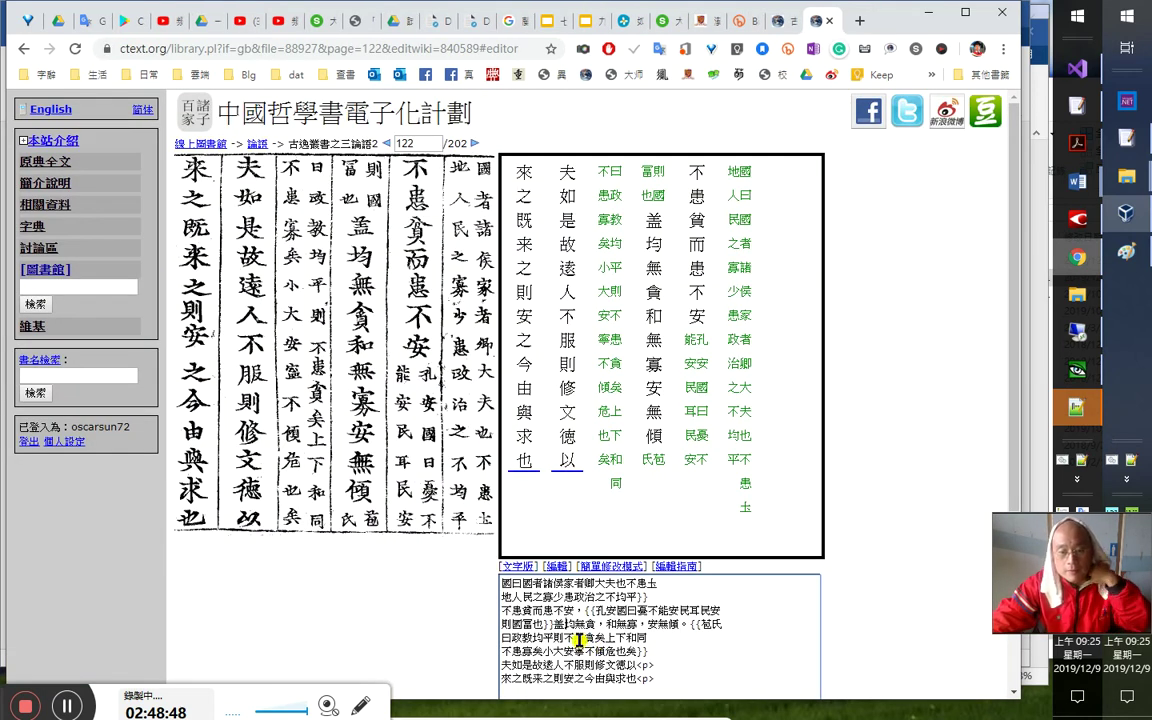
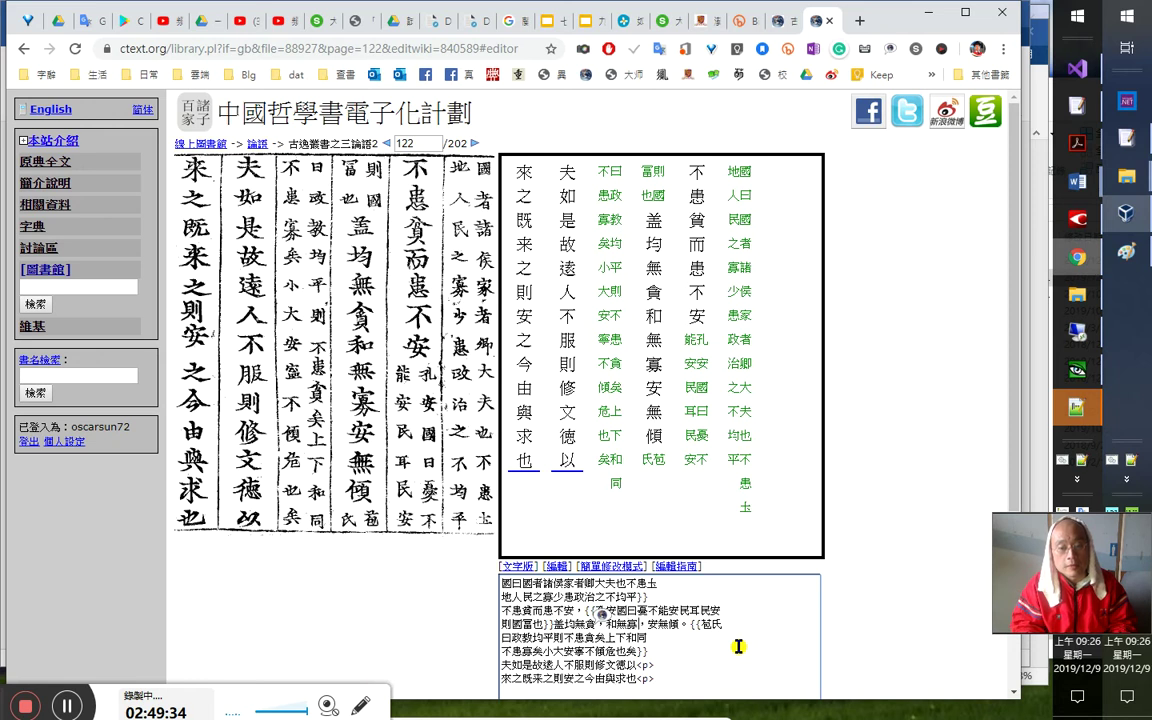
Examine 和無寡 in the transcription's fourth line, comparing the character 寡 with the scanned page
{"action": "key", "text": "Right"}
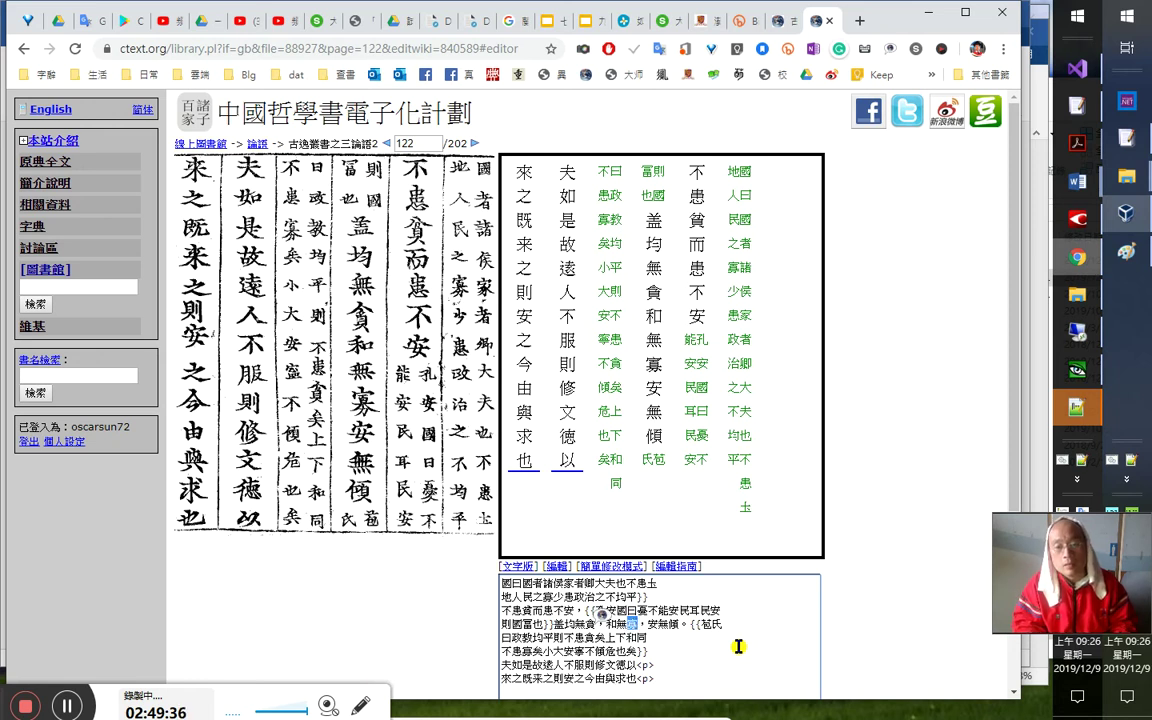
{"action": "key", "text": "shift+Left"}
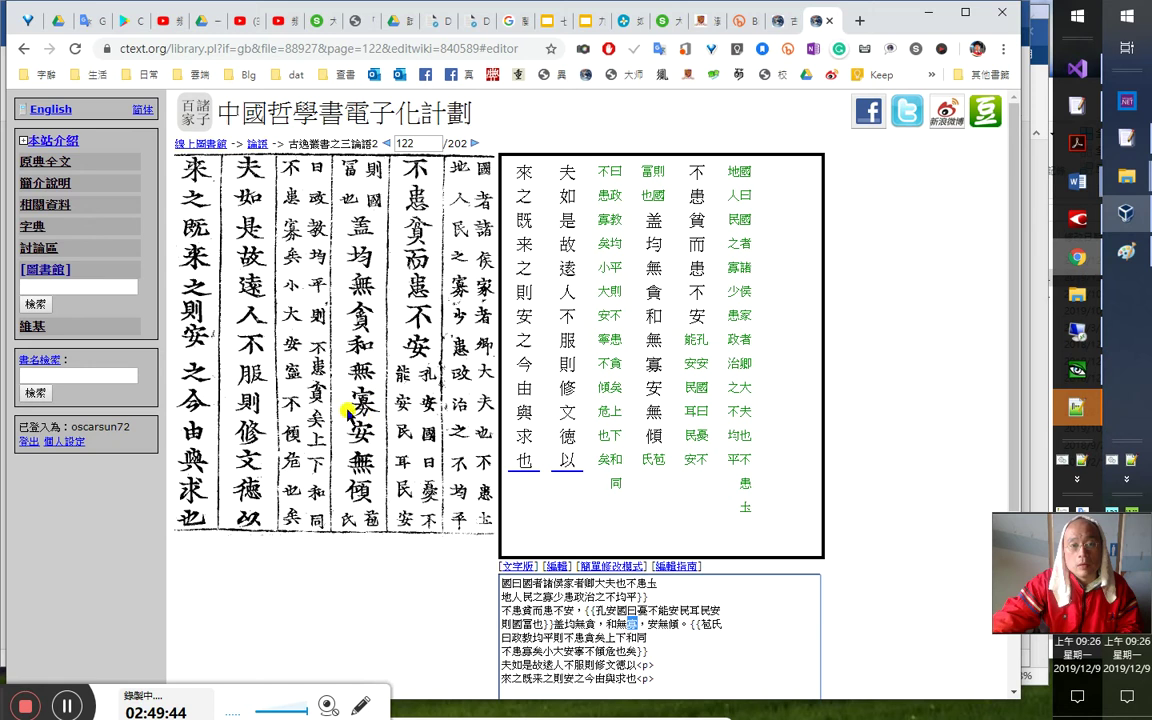
{"action": "left_click", "coordinate": [637, 625]}
{"action": "type", "text": "，"}
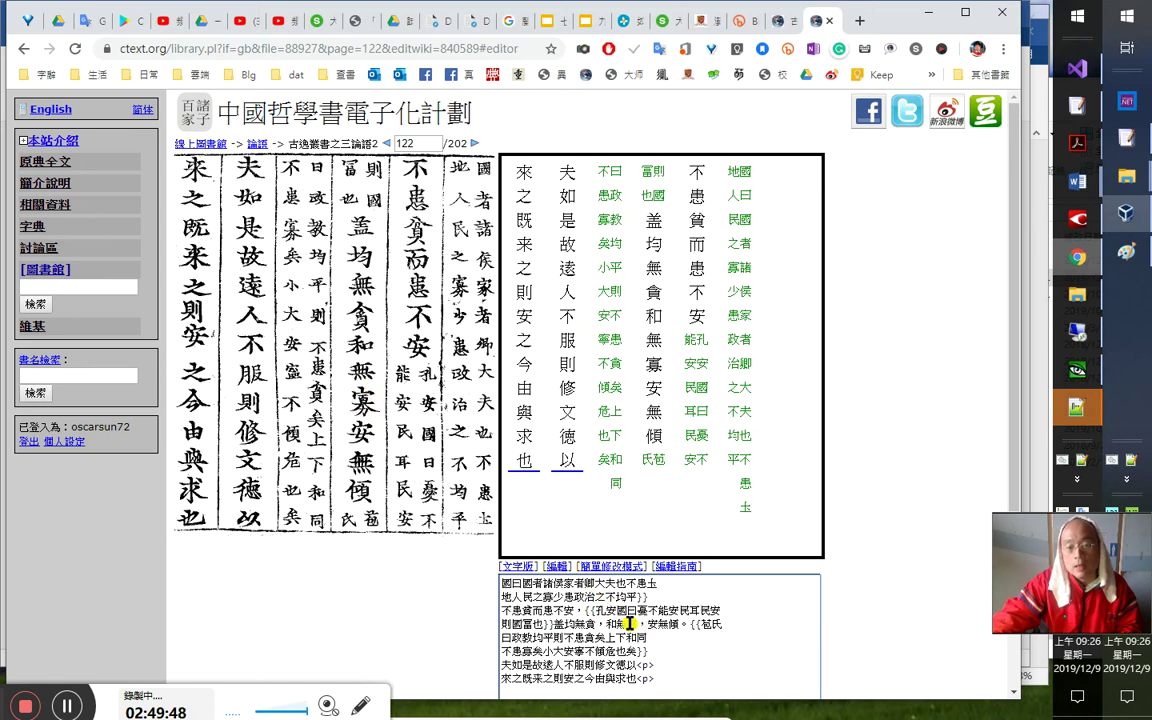
{"action": "left_click_drag", "start_coordinate": [627, 627], "coordinate": [606, 626]}
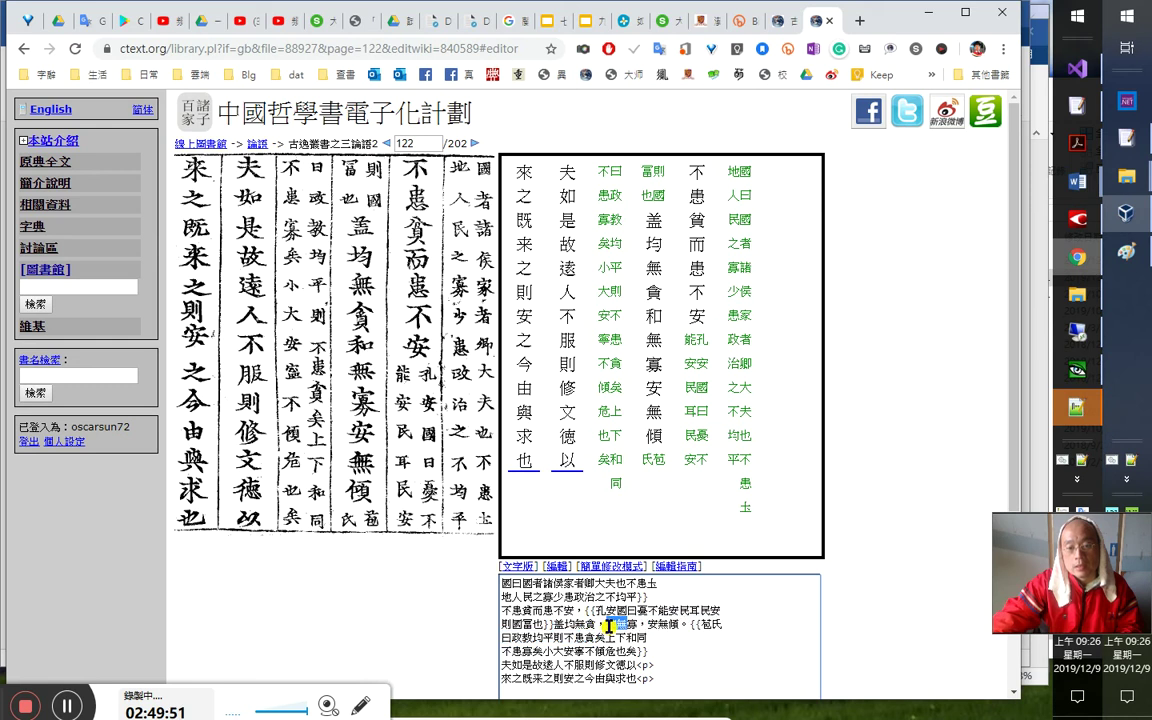
{"action": "left_click", "coordinate": [636, 627]}
{"action": "double_click", "coordinate": [614, 623]}
{"action": "double_click", "coordinate": [631, 623]}
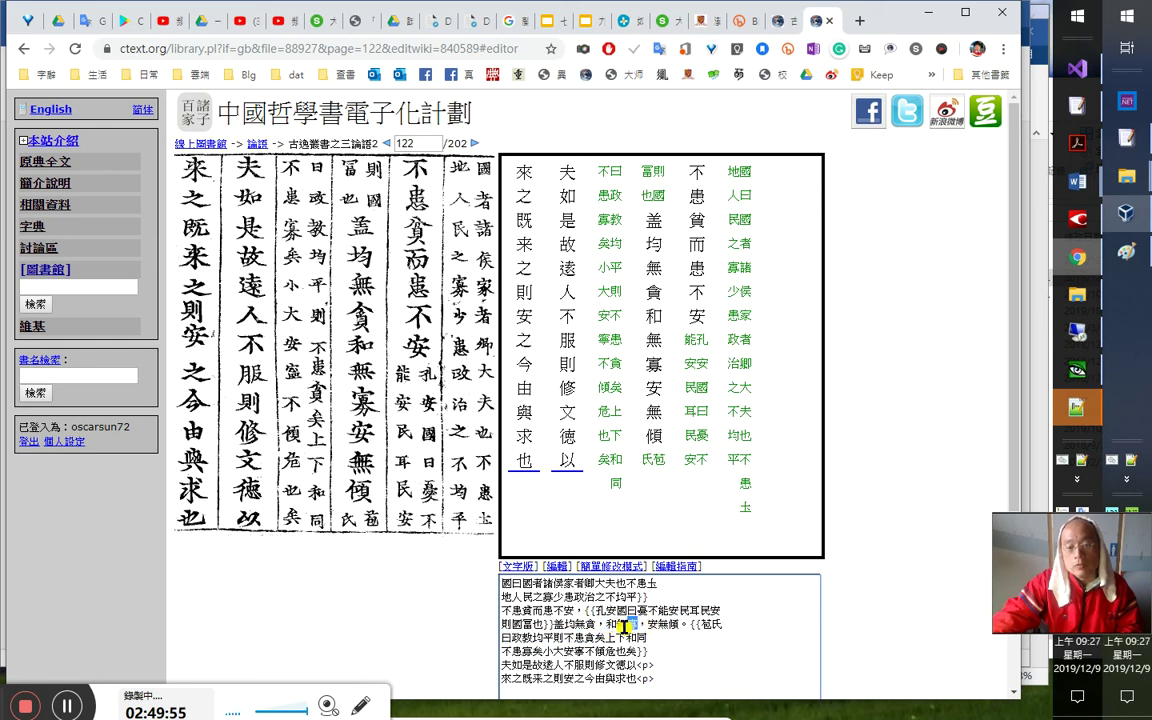
{"action": "left_click", "coordinate": [636, 617]}
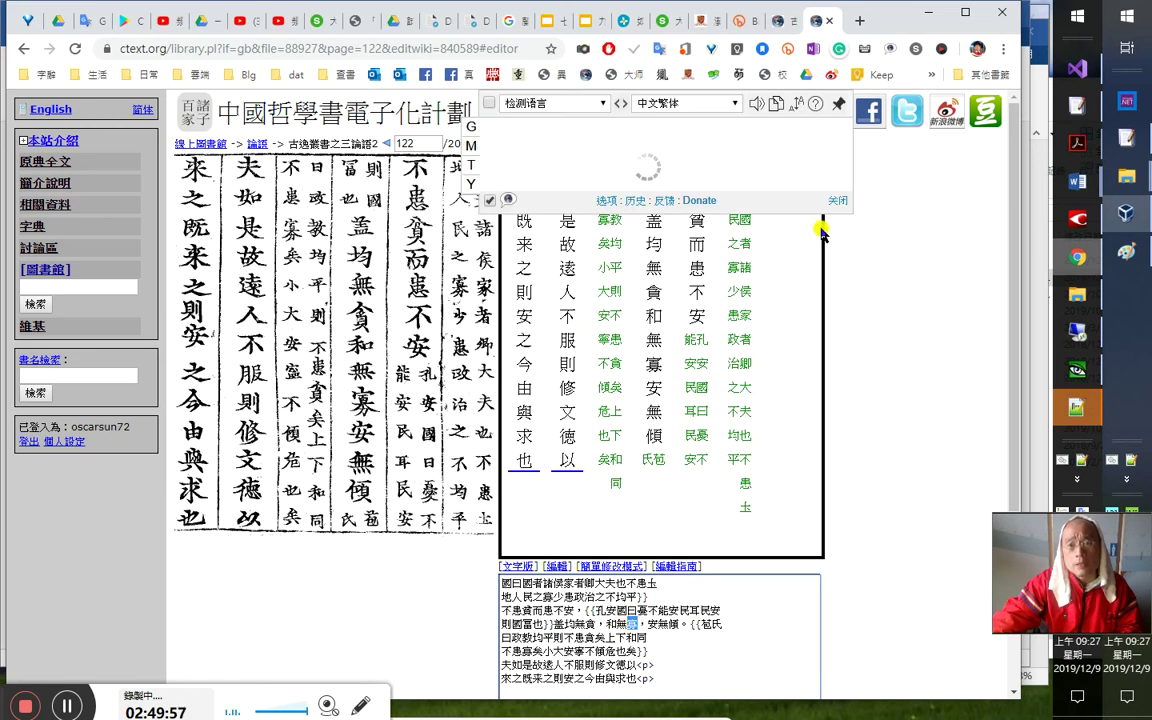
{"action": "left_click", "coordinate": [836, 201]}
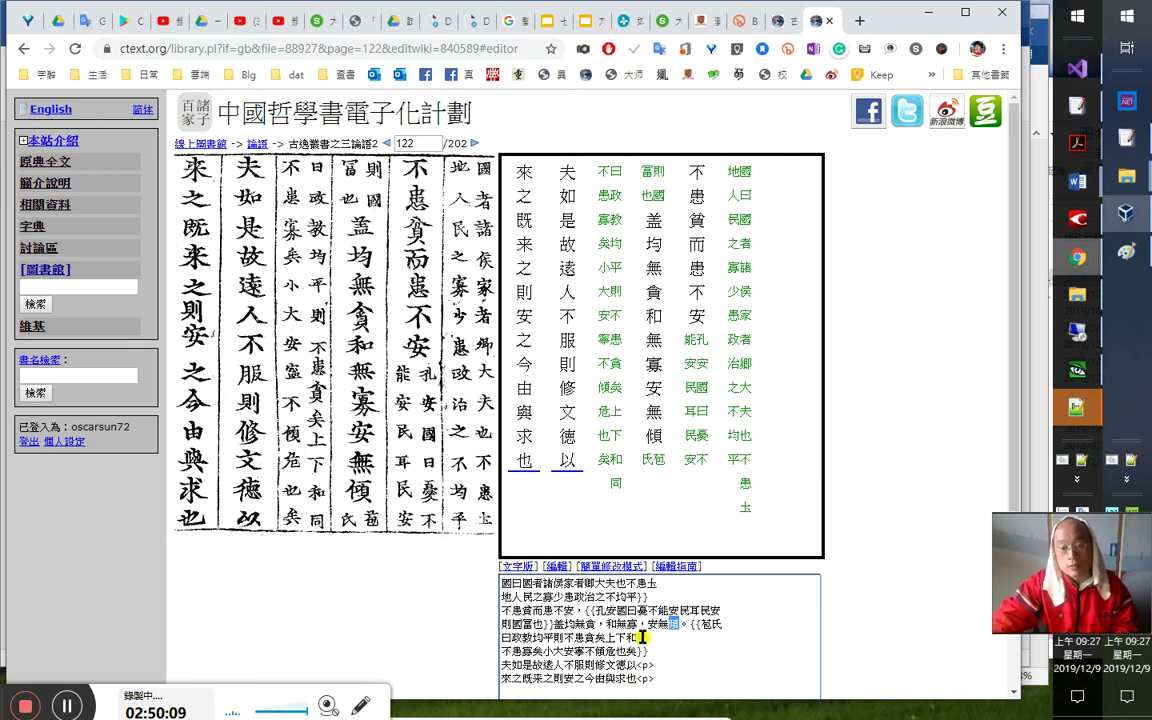
Examine the characters 貪, 寡 and 傾 in the clauses 均無貪，和無寡，安無傾
{"action": "double_click", "coordinate": [592, 624]}
{"action": "left_click_drag", "start_coordinate": [638, 625], "coordinate": [628, 624]}
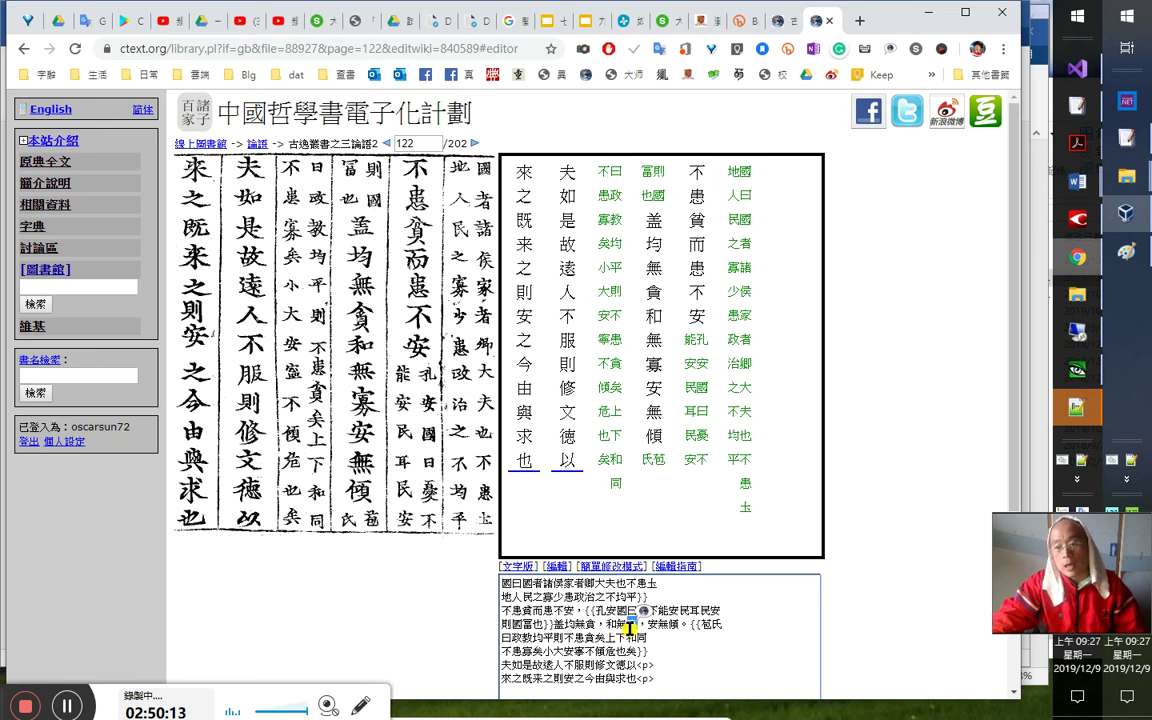
{"action": "scroll", "coordinate": [686, 645], "scroll_direction": "down", "scroll_amount": 1}
{"action": "double_click", "coordinate": [675, 544]}
{"action": "left_click", "coordinate": [642, 548]}
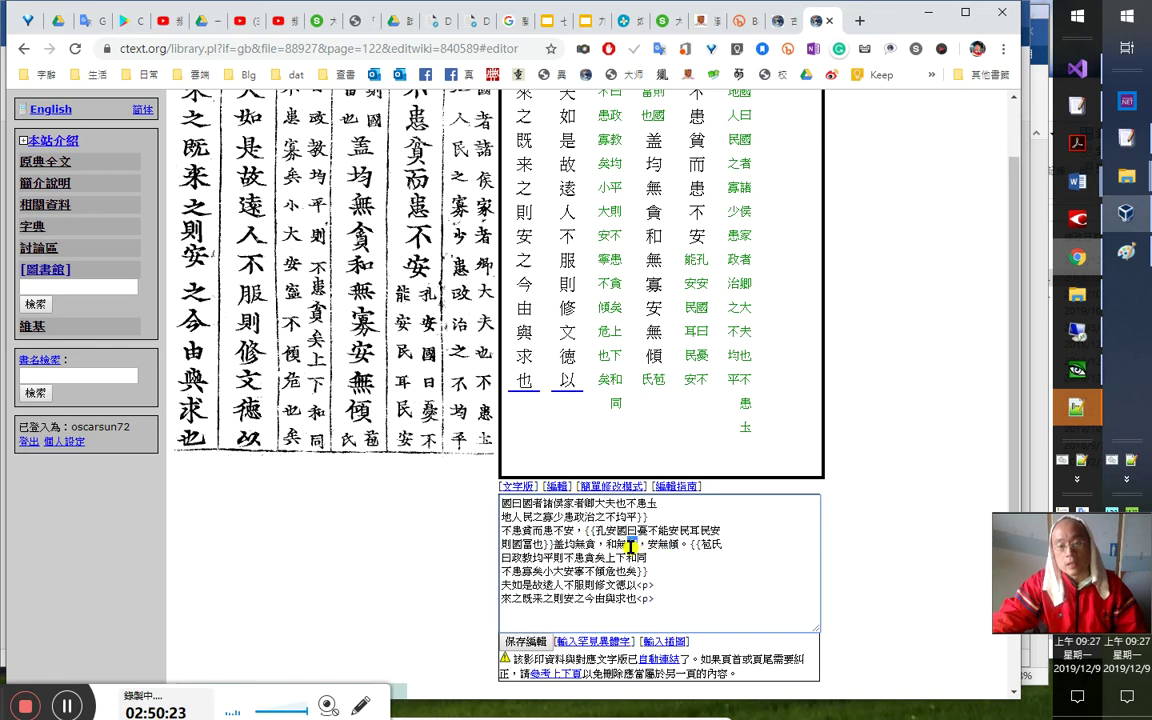
Examine the characters 安 and 均 in the transcription's fourth line, 盖均無貪，和無寡，安無傾
{"action": "scroll", "coordinate": [427, 617], "scroll_direction": "up", "scroll_amount": 1}
{"action": "left_click", "coordinate": [604, 625]}
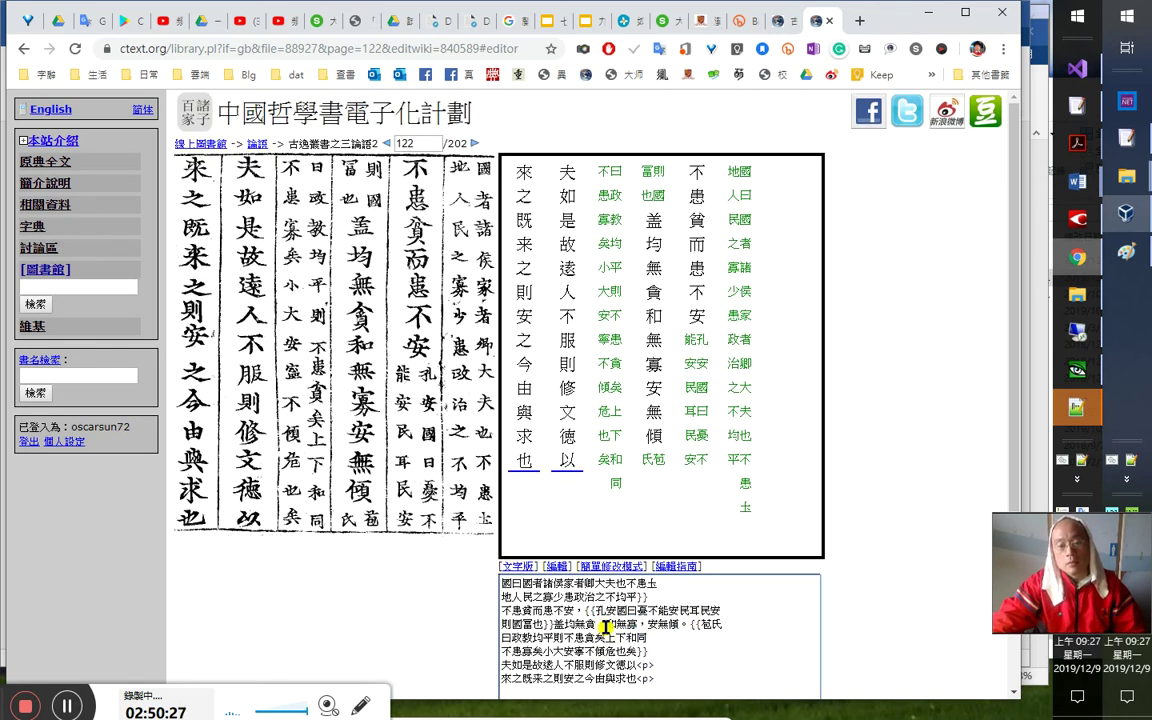
{"action": "left_click_drag", "start_coordinate": [675, 627], "coordinate": [671, 627]}
{"action": "left_click", "coordinate": [672, 624]}
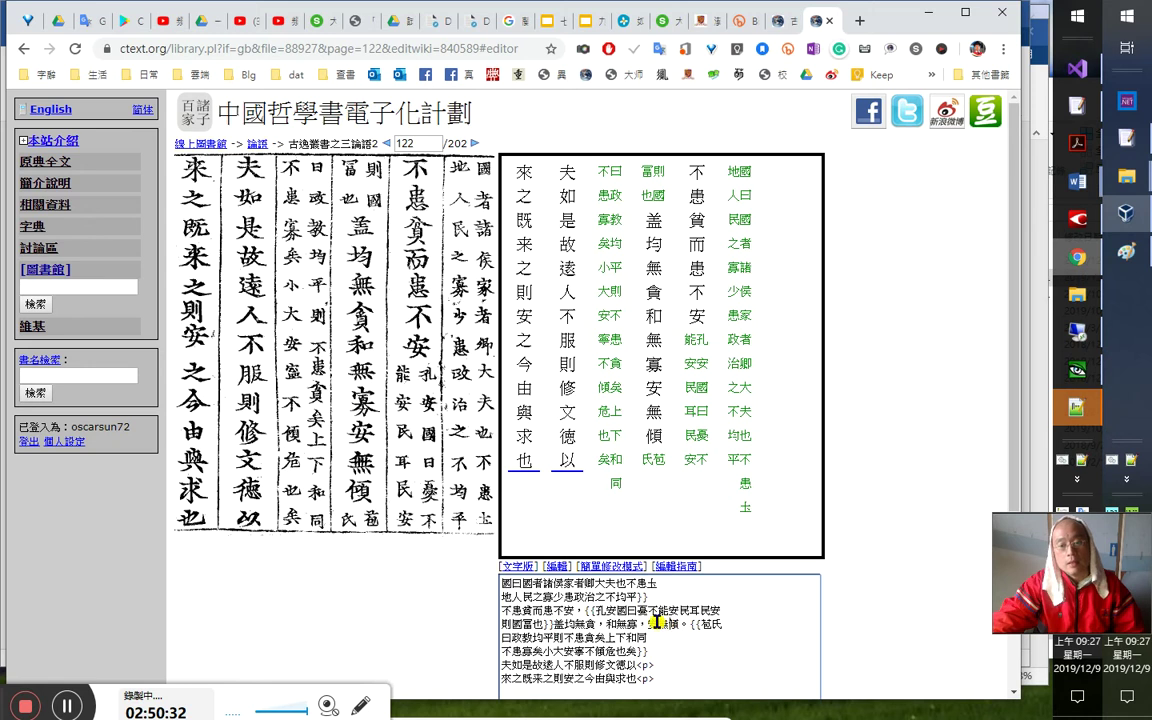
{"action": "left_click_drag", "start_coordinate": [649, 623], "coordinate": [657, 622]}
{"action": "left_click_drag", "start_coordinate": [574, 623], "coordinate": [566, 623]}
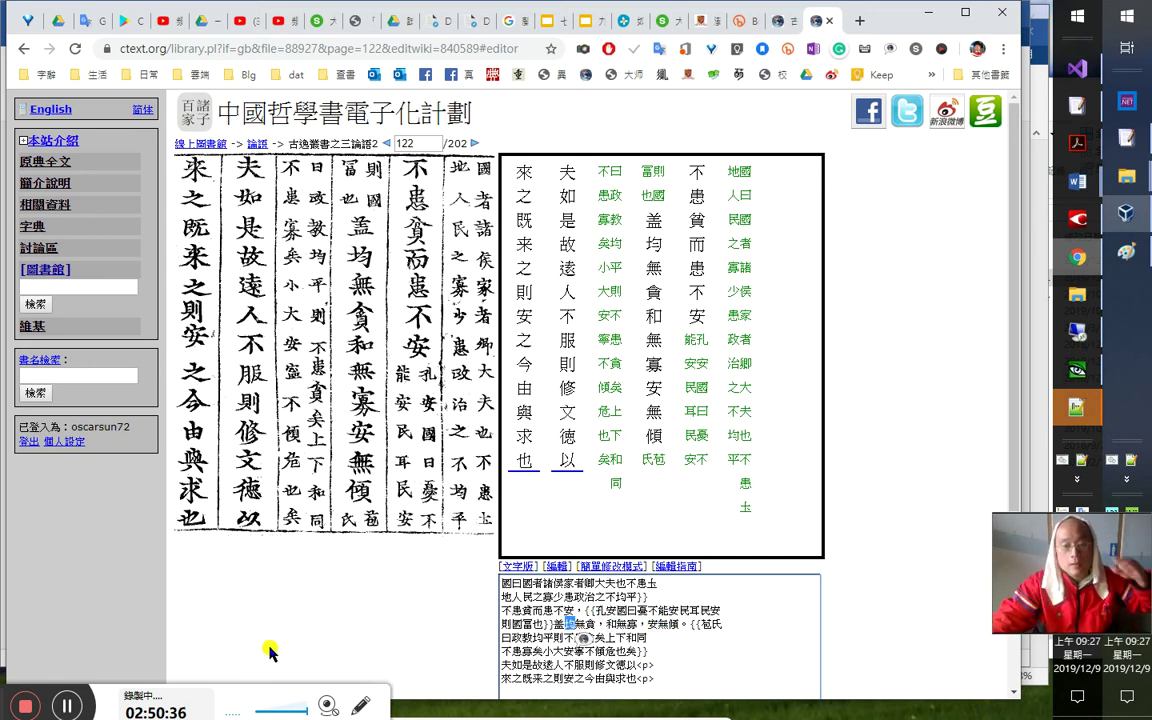
{"action": "left_click", "coordinate": [689, 634]}
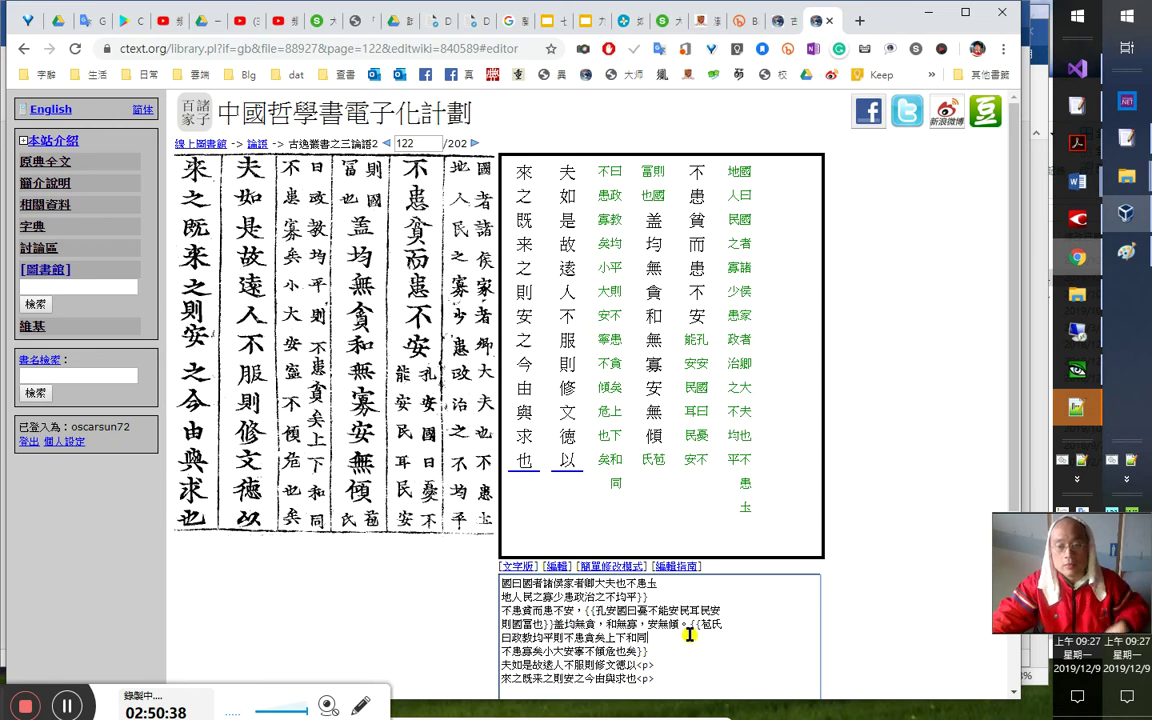
Add a colon after 曰 before 政教均平, and commas after 夫如是 and 故遠人不服 in the transcription
{"action": "left_click", "coordinate": [674, 643]}
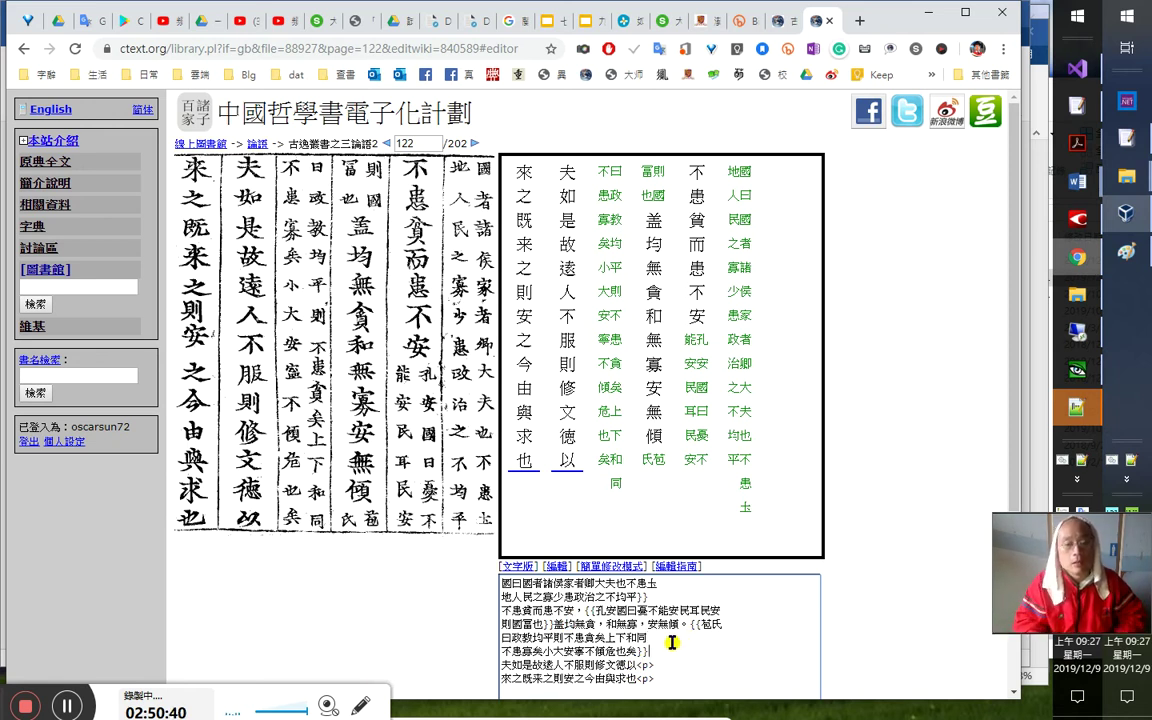
{"action": "type", "text": "："}
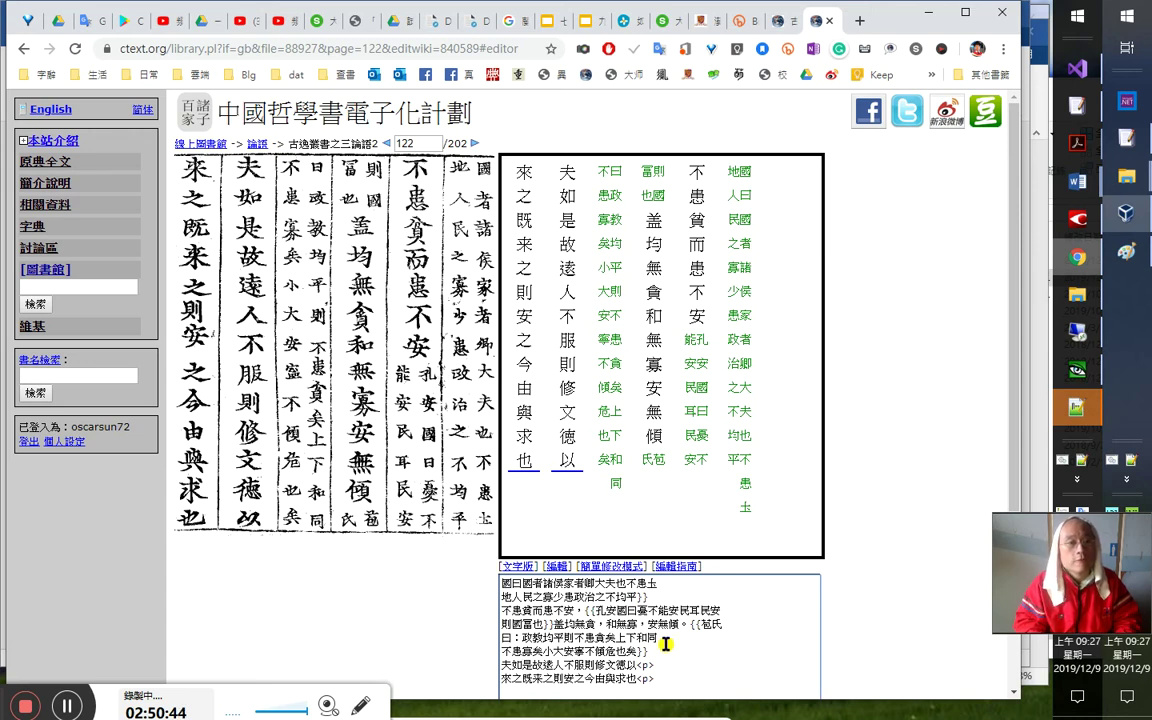
{"action": "key", "text": "shift+Right"}
{"action": "key", "text": "shift+Right"}
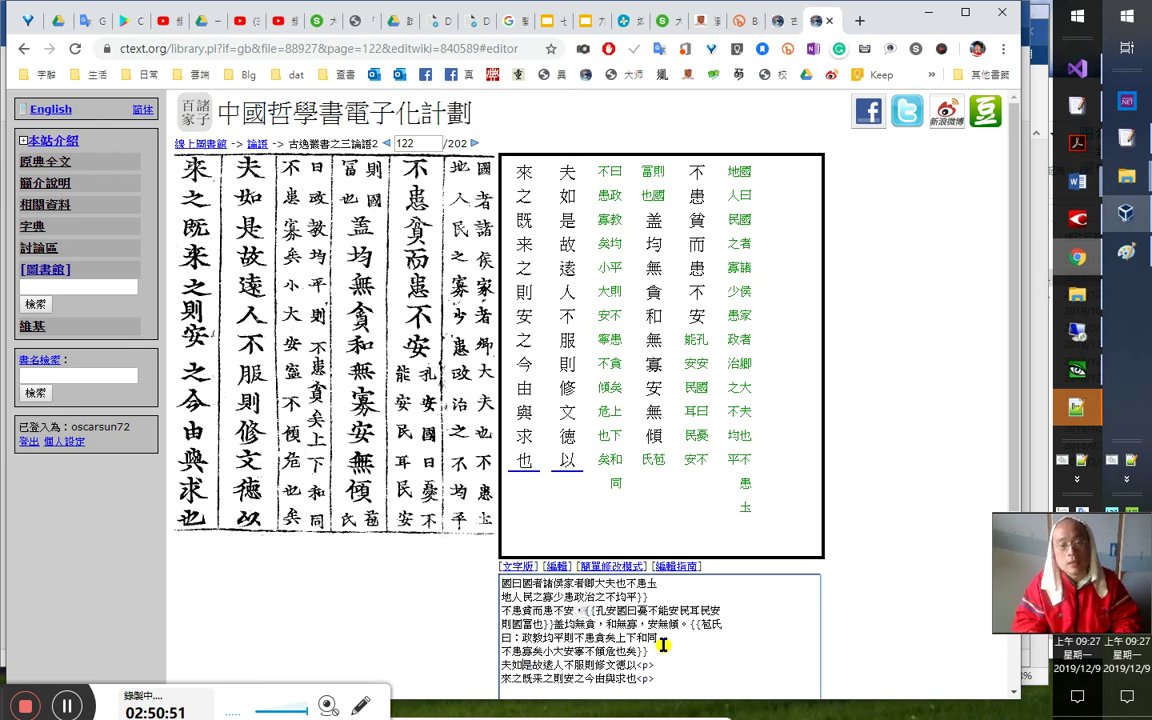
{"action": "key", "text": "Left"}
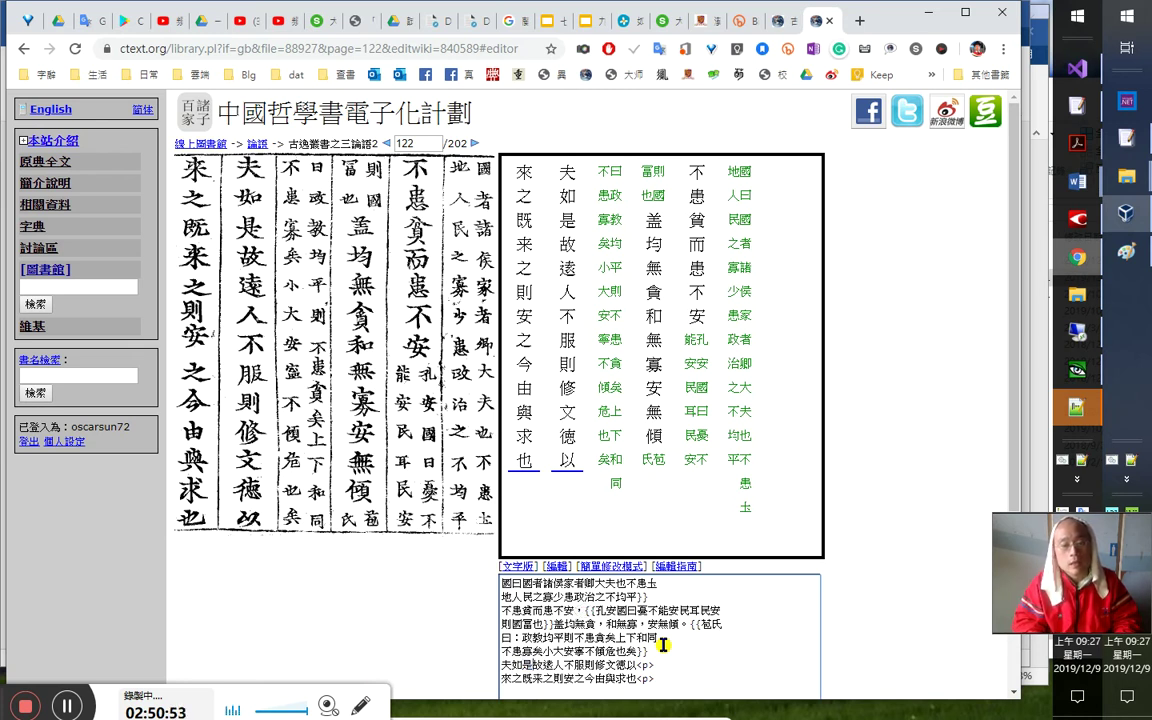
{"action": "type", "text": "，"}
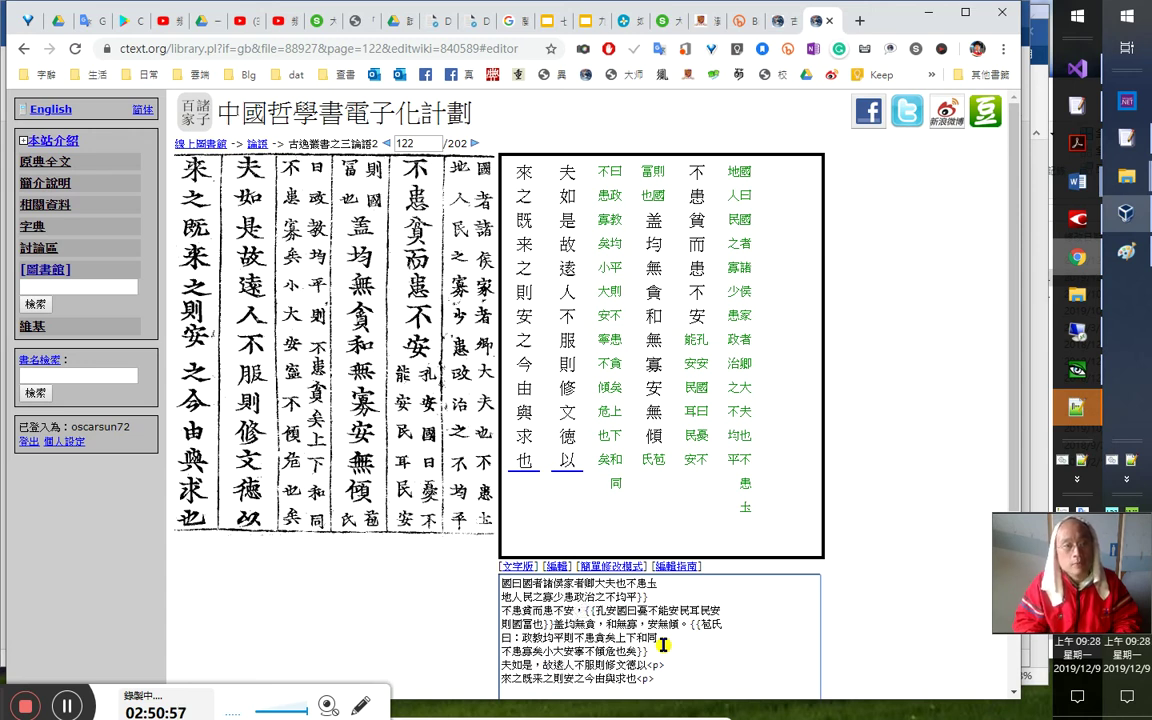
{"action": "type", "text": "，"}
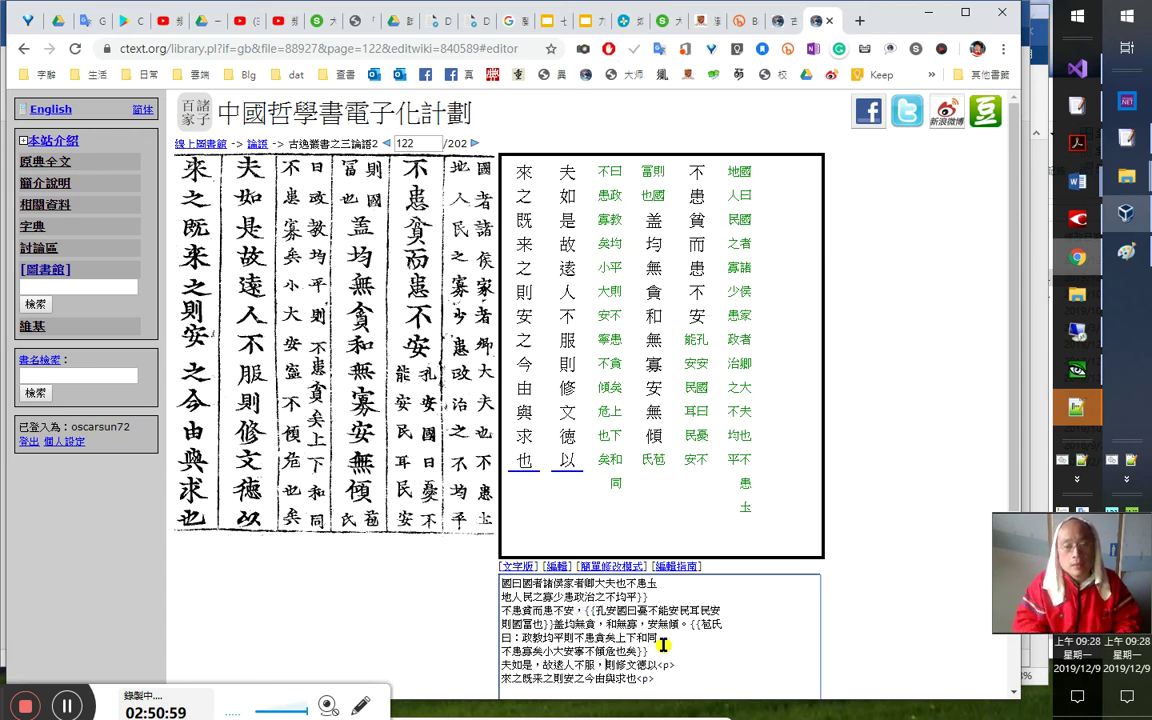
Insert the gloss 就是 before 如是 in the seventh line and delete it again
{"action": "key", "text": "shift+Right"}
{"action": "key", "text": "shift+Right"}
{"action": "key", "text": "Right"}
{"action": "key", "text": "shift+Left"}
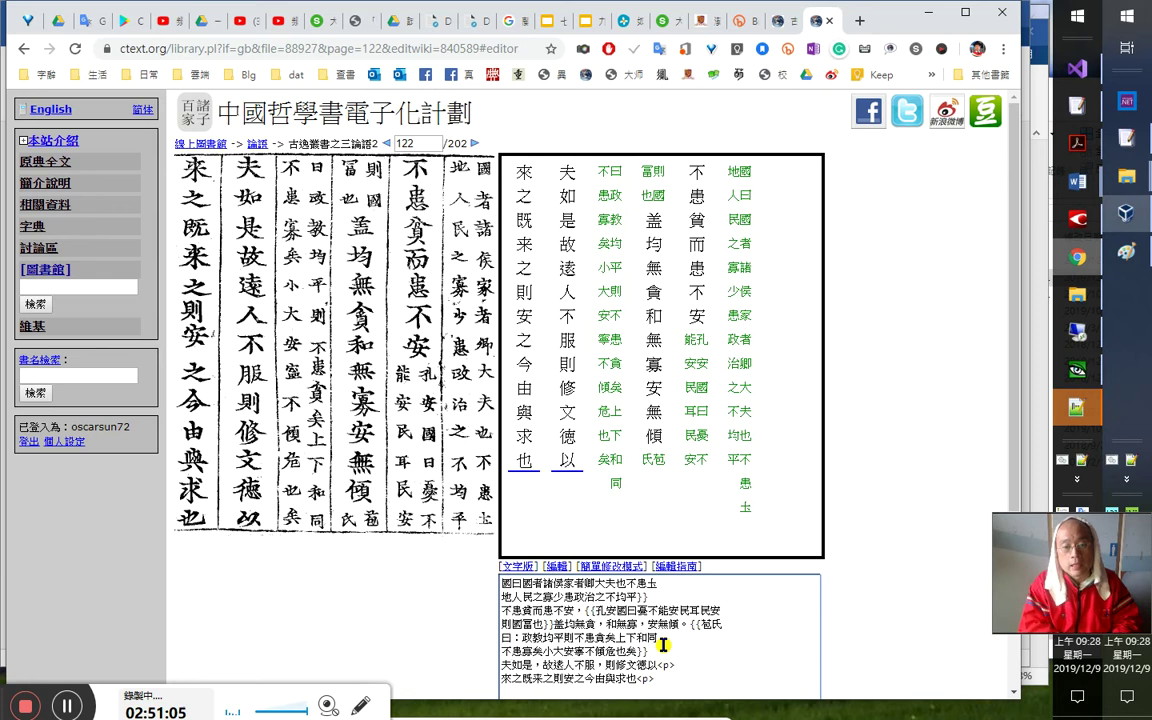
{"action": "type", "text": "崐"}
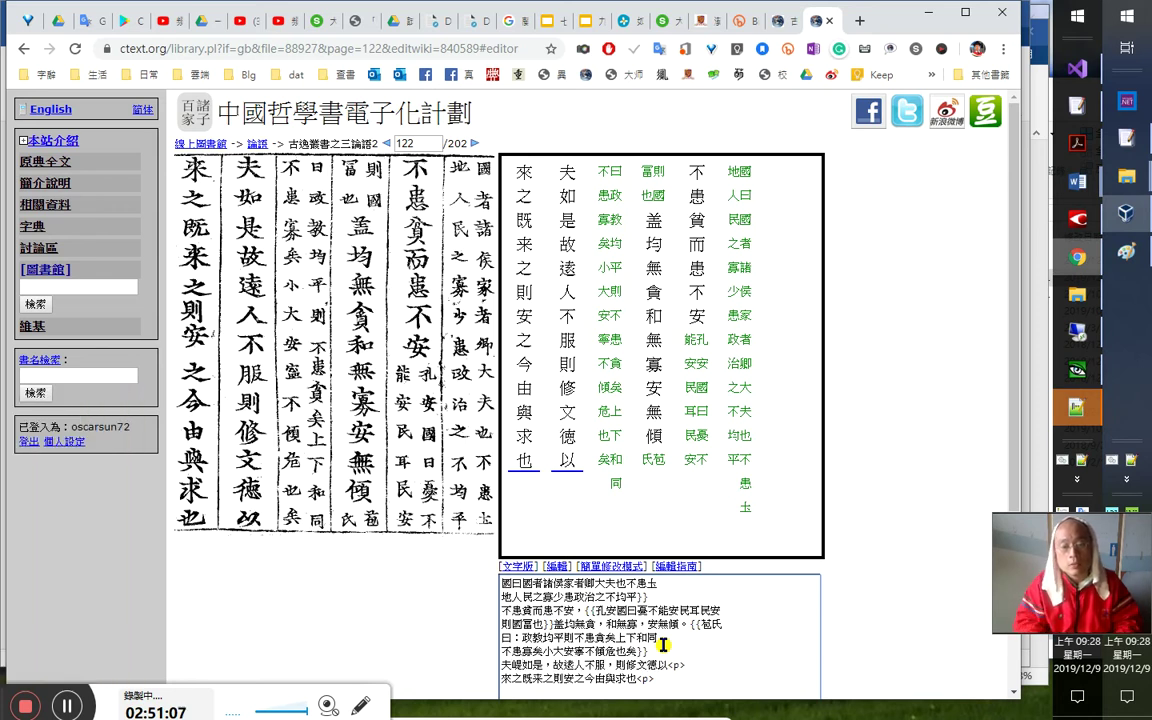
{"action": "type", "text": "就是"}
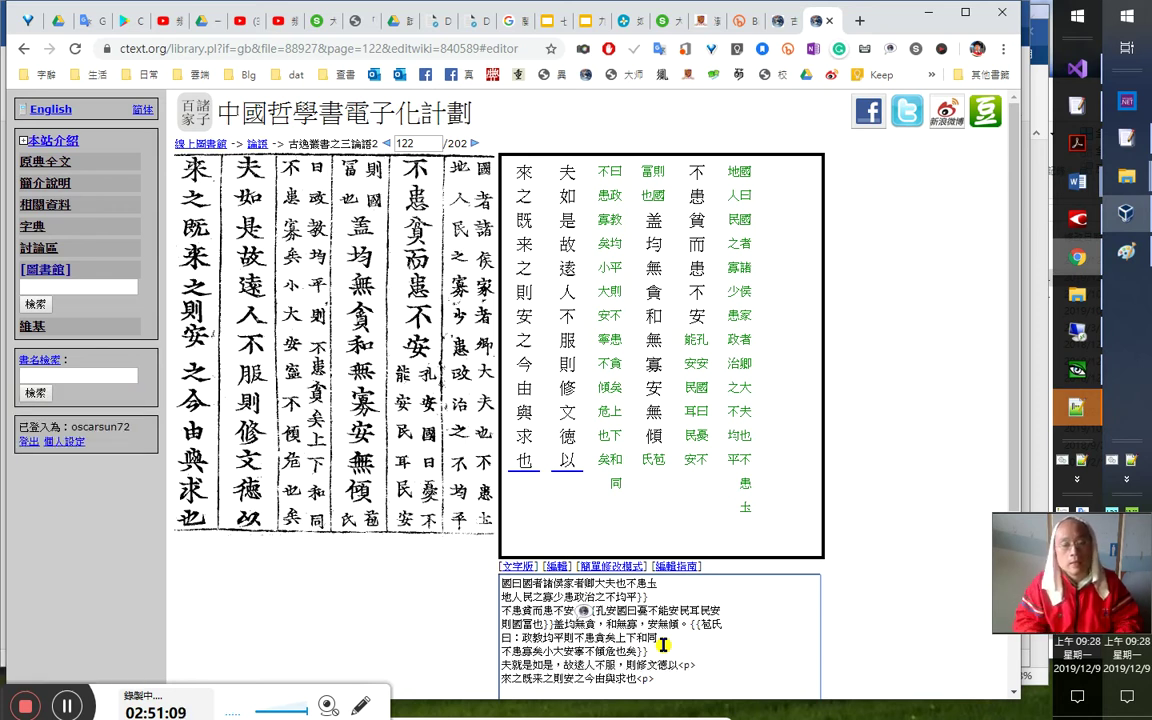
{"action": "key", "text": "Delete"}
{"action": "key", "text": "Delete"}
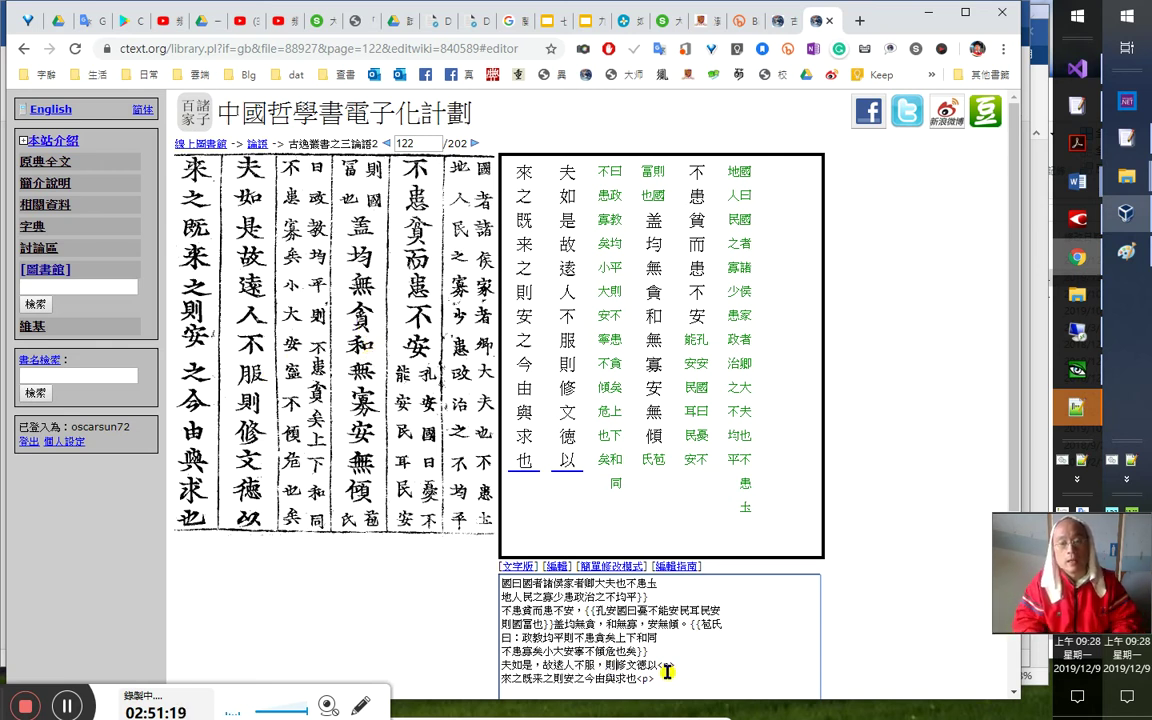
Delete the <p> tag after 修文德以 and put a comma after 來之 in the last line
{"action": "key", "text": "BackSpace"}
{"action": "key", "text": "BackSpace"}
{"action": "key", "text": "BackSpace"}
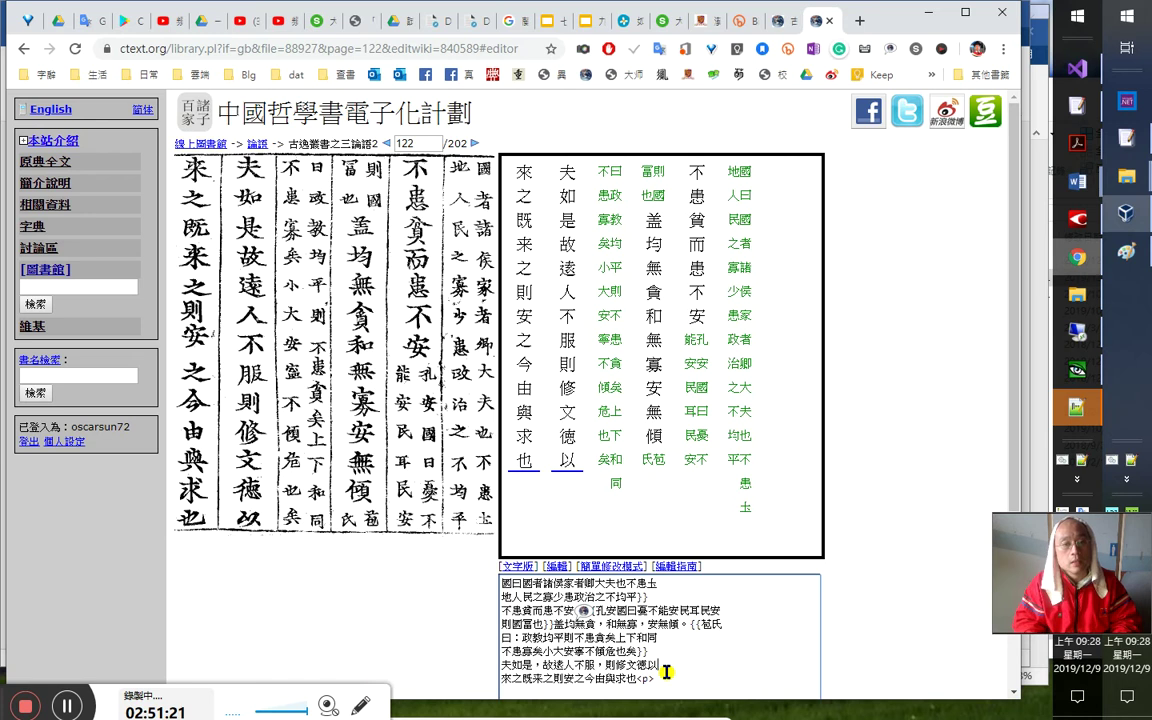
{"action": "type", "text": "，"}
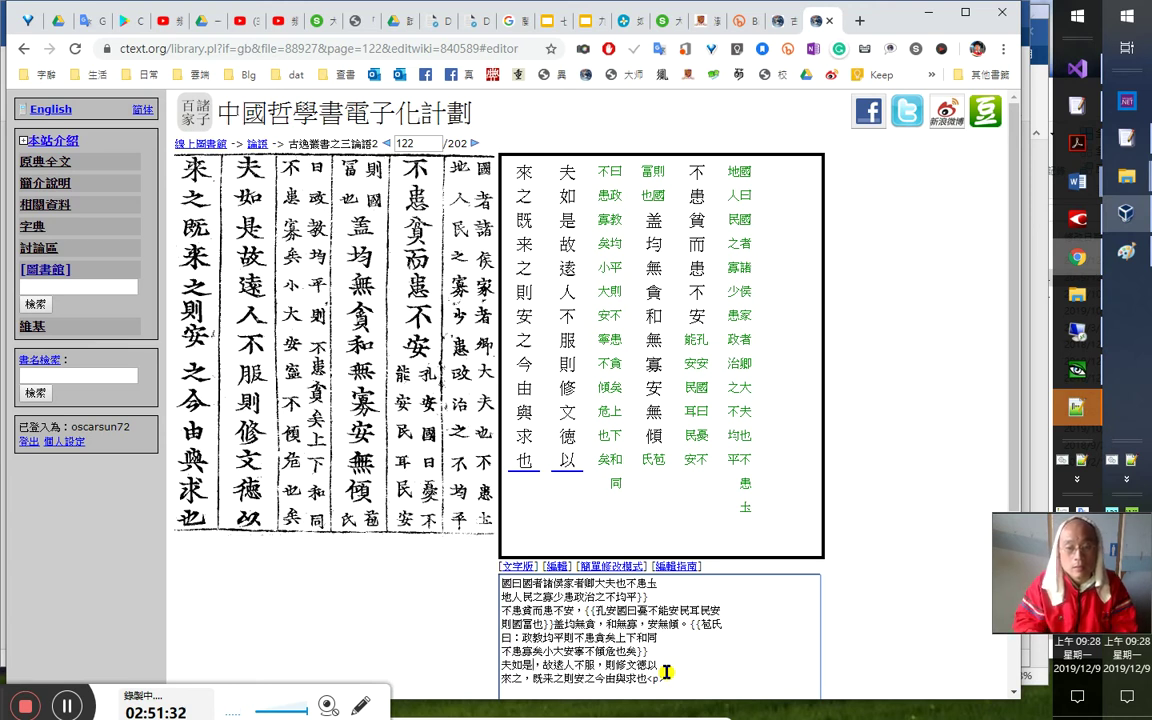
Examine the phrases 夫如是 and 修文德以來之 in the last two lines of the transcription
{"action": "key", "text": "shift+Left"}
{"action": "key", "text": "shift+Left"}
{"action": "key", "text": "shift+Left"}
{"action": "key", "text": "Down"}
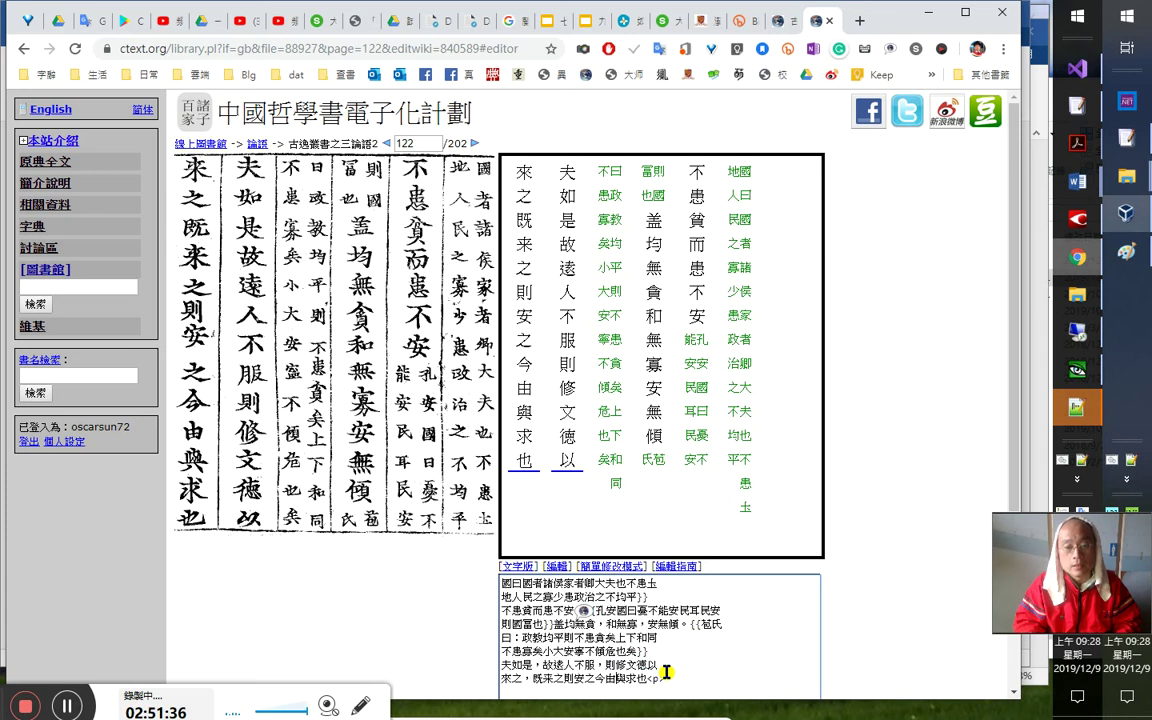
{"action": "key", "text": "Right"}
{"action": "key", "text": "shift+Right"}
{"action": "key", "text": "Up"}
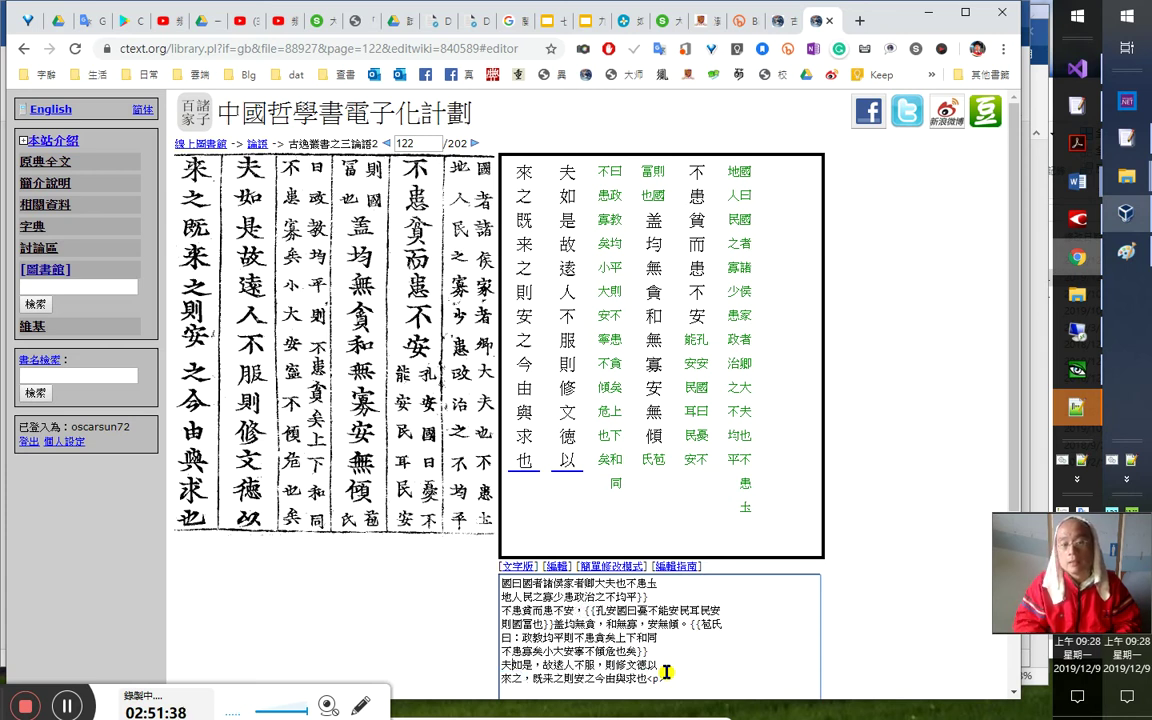
{"action": "key", "text": "shift+End"}
{"action": "key", "text": "shift+Right"}
{"action": "key", "text": "shift+Right"}
{"action": "key", "text": "shift+Right"}
{"action": "key", "text": "shift+Right"}
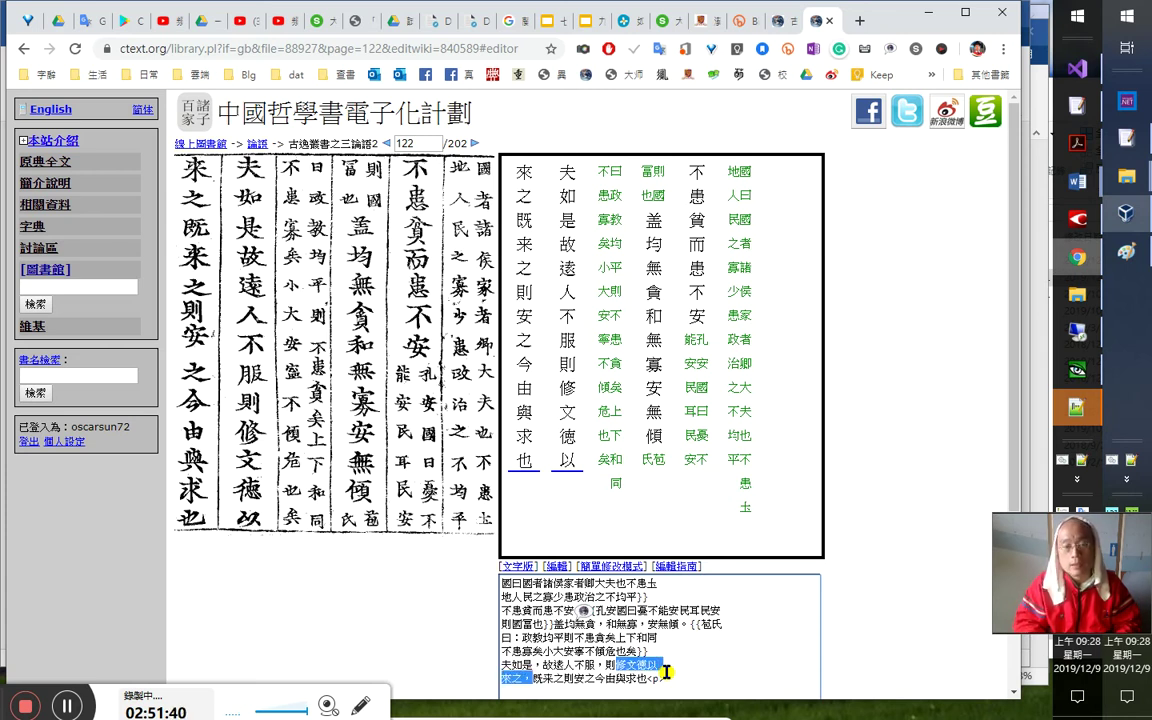
Replace the comma after 來之 with a full stop 。 and insert a comma after 既来之
{"action": "key", "text": "Right"}
{"action": "key", "text": "Right"}
{"action": "key", "text": "Left"}
{"action": "key", "text": "shift+Left"}
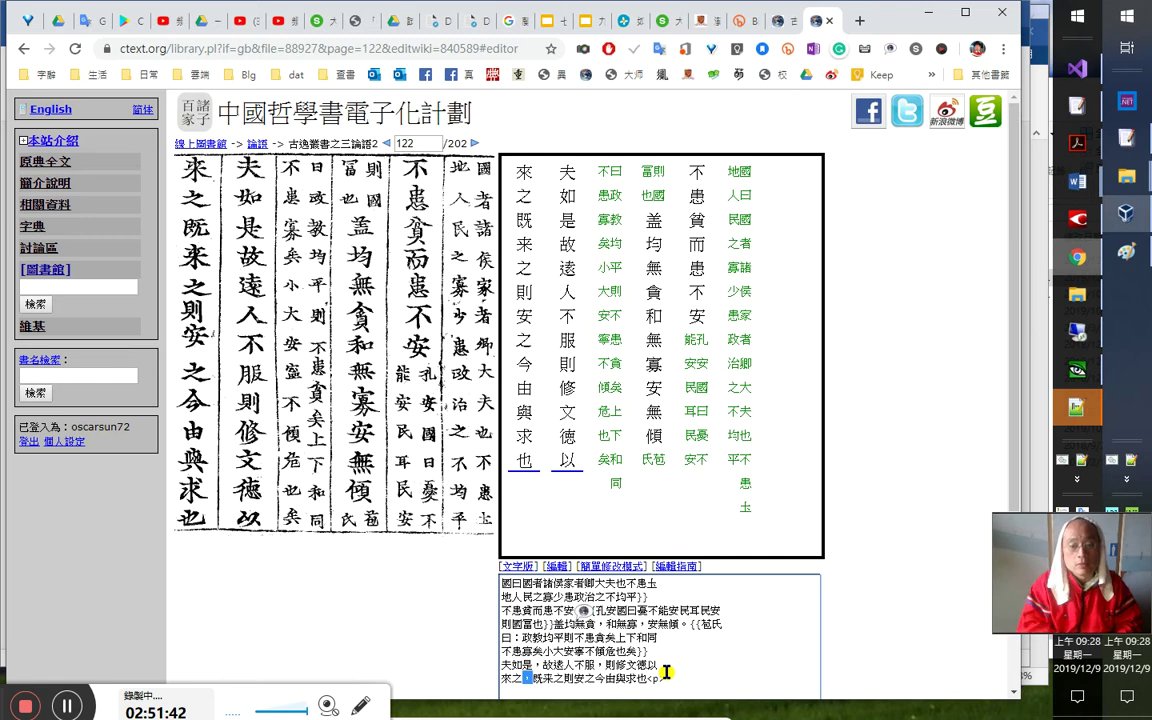
{"action": "type", "text": "。"}
{"action": "key", "text": "Right"}
{"action": "key", "text": "Right"}
{"action": "key", "text": "Right"}
{"action": "type", "text": "，"}
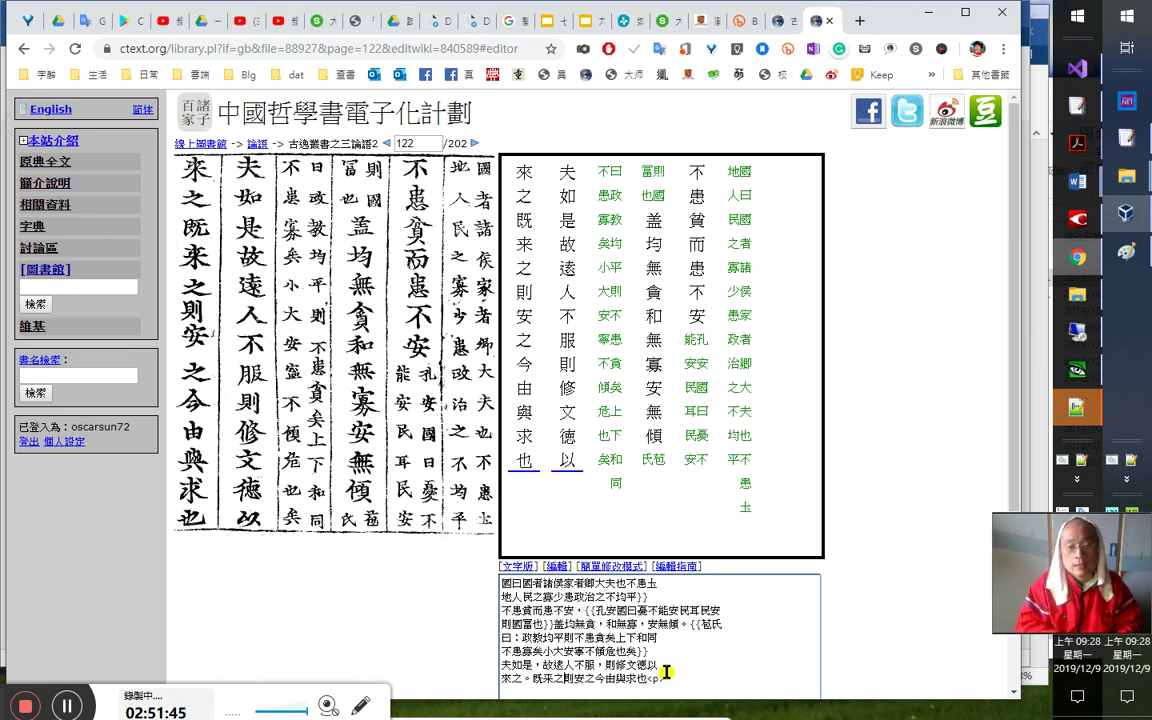
Examine the wording of 則安之今由與求也 in the last line of the transcription
{"action": "key", "text": "shift+Right"}
{"action": "key", "text": "shift+Right"}
{"action": "key", "text": "Right"}
{"action": "key", "text": "Right"}
{"action": "key", "text": "shift+Right"}
{"action": "key", "text": "shift+Right"}
{"action": "key", "text": "Right"}
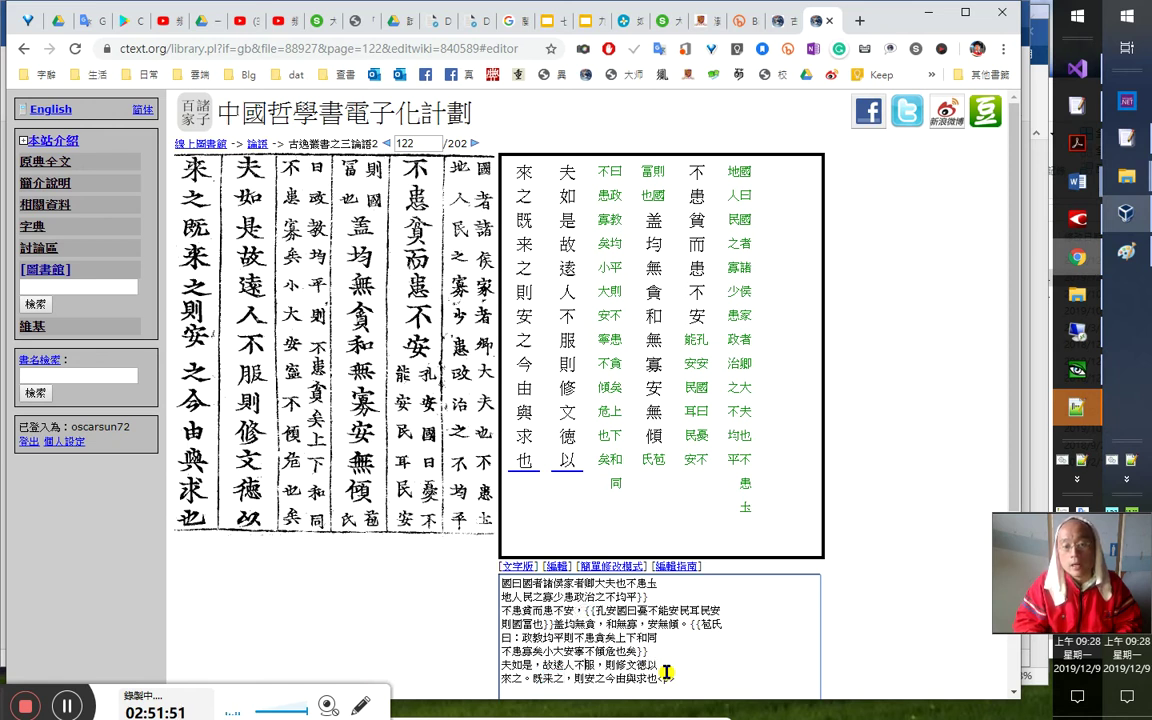
Insert the gloss 遠人 in parentheses after 既 in the last line
{"action": "key", "text": "shift+Left"}
{"action": "key", "text": "Down"}
{"action": "key", "text": "Left"}
{"action": "key", "text": "shift+Left"}
{"action": "type", "text": "既"}
{"action": "key", "text": "Left"}
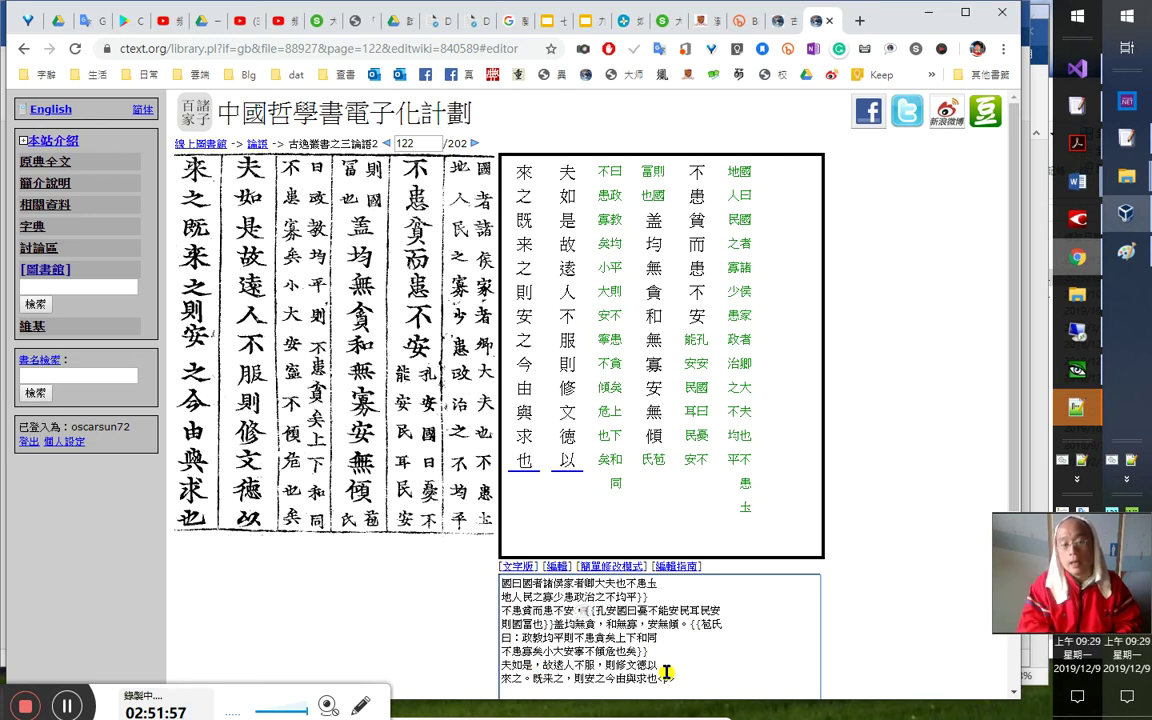
{"action": "type", "text": "（y讓他們"}
{"action": "key", "text": "BackSpace"}
{"action": "key", "text": "BackSpace"}
{"action": "type", "text": "y"}
{"action": "key", "text": "BackSpace"}
{"action": "key", "text": "BackSpace"}
{"action": "type", "text": "讓"}
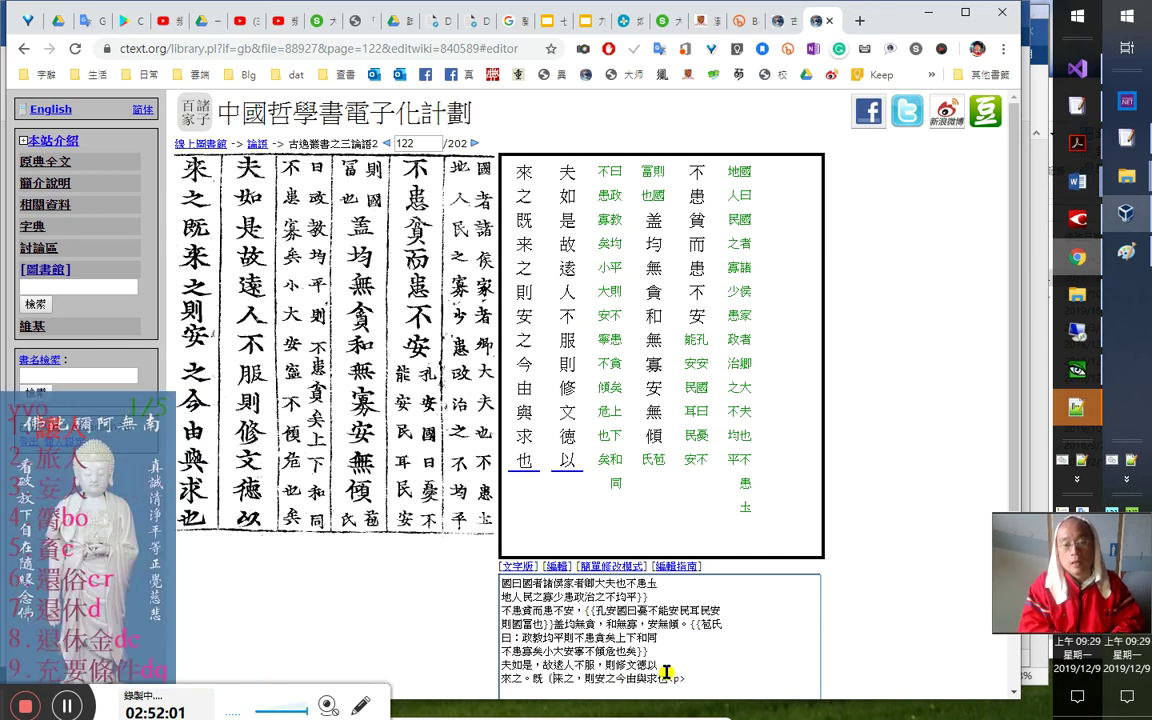
{"action": "key", "text": "BackSpace"}
{"action": "type", "text": "y"}
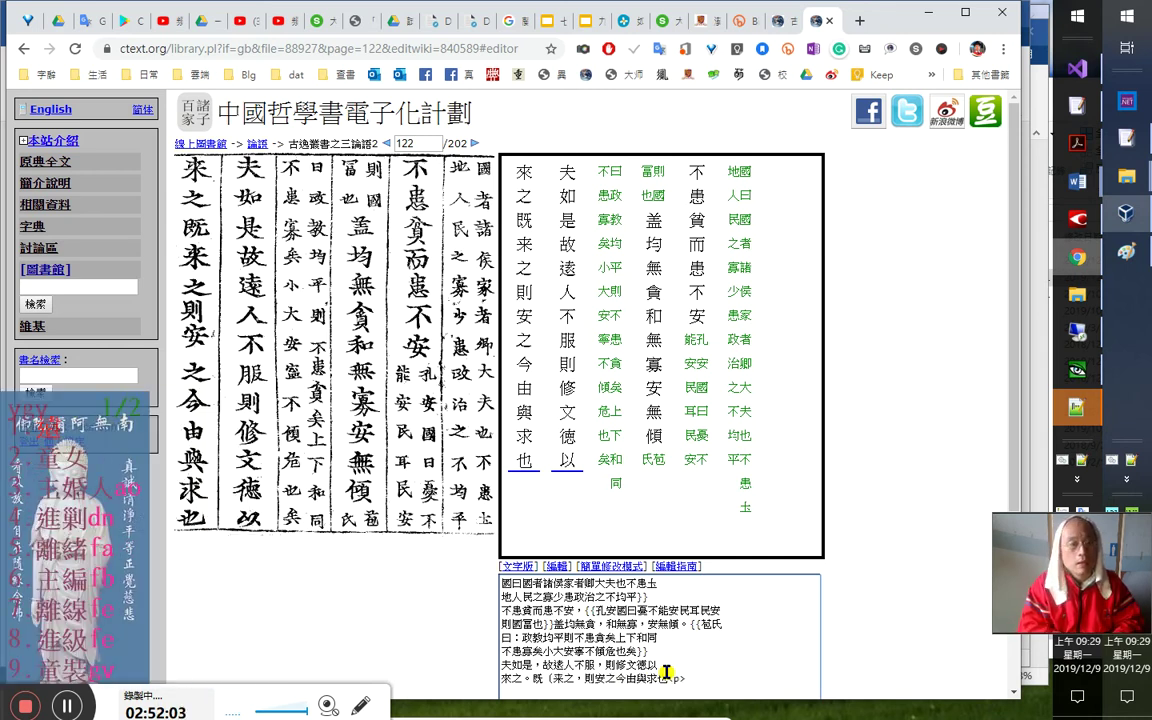
{"action": "key", "text": "space"}
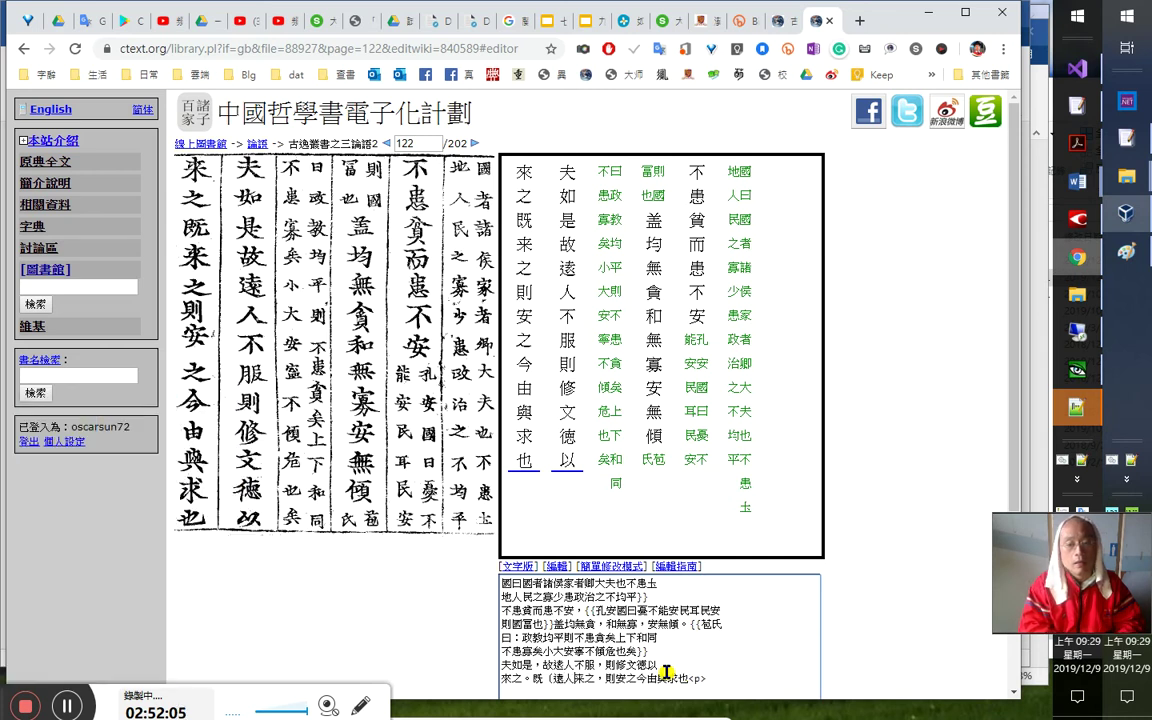
Move the gloss （遠人） in front of 既来之 and remove its closing parenthesis
{"action": "key", "text": "shift+Left"}
{"action": "key", "text": "shift+Left"}
{"action": "key", "text": "shift+Left"}
{"action": "key", "text": "shift+Left"}
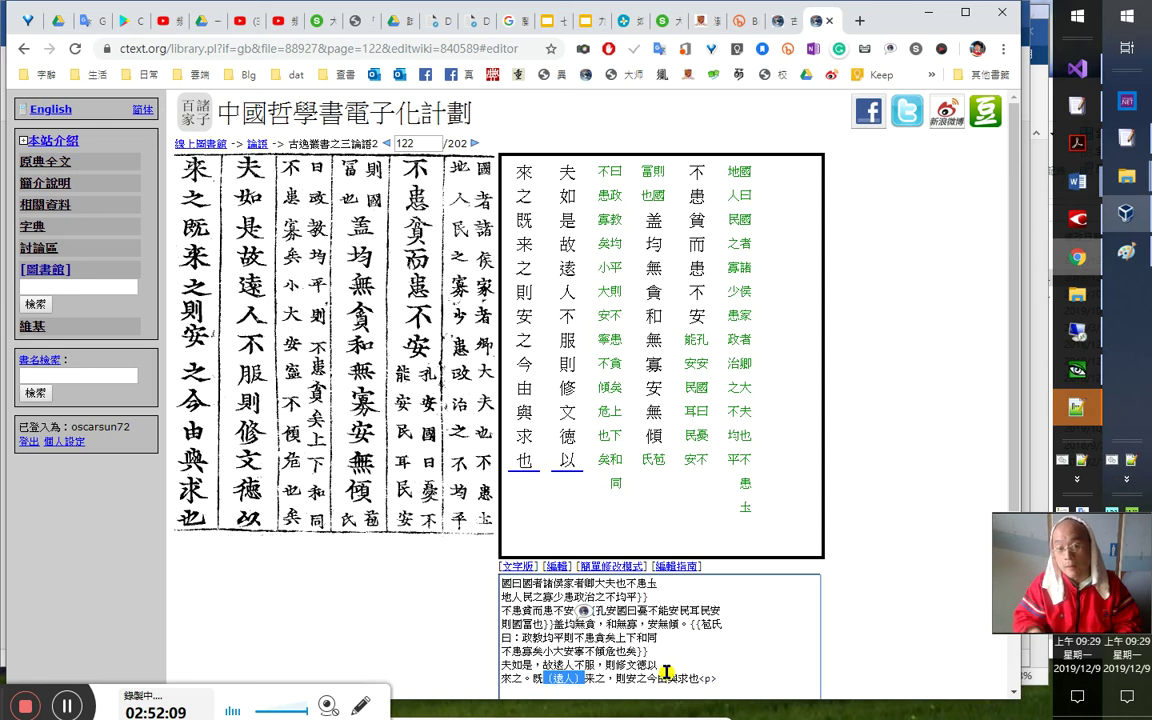
{"action": "key", "text": "ctrl+x"}
{"action": "key", "text": "Left"}
{"action": "key", "text": "ctrl+v"}
{"action": "key", "text": "shift+End"}
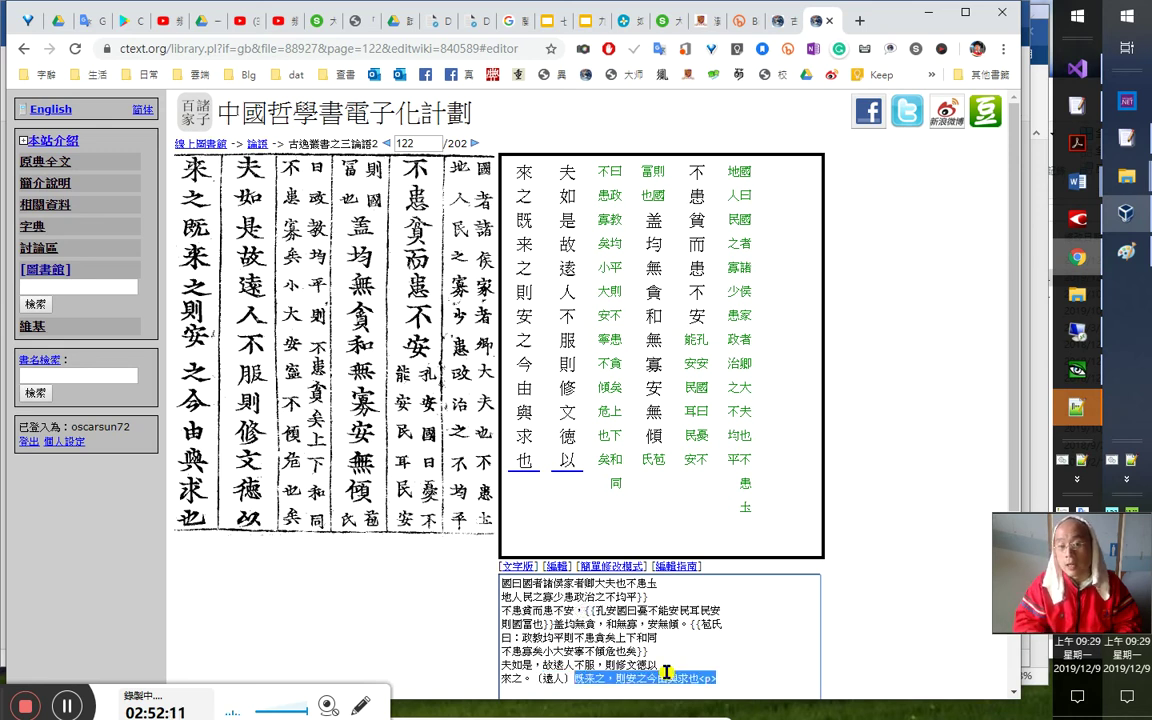
{"action": "key", "text": "Left"}
{"action": "key", "text": "BackSpace"}
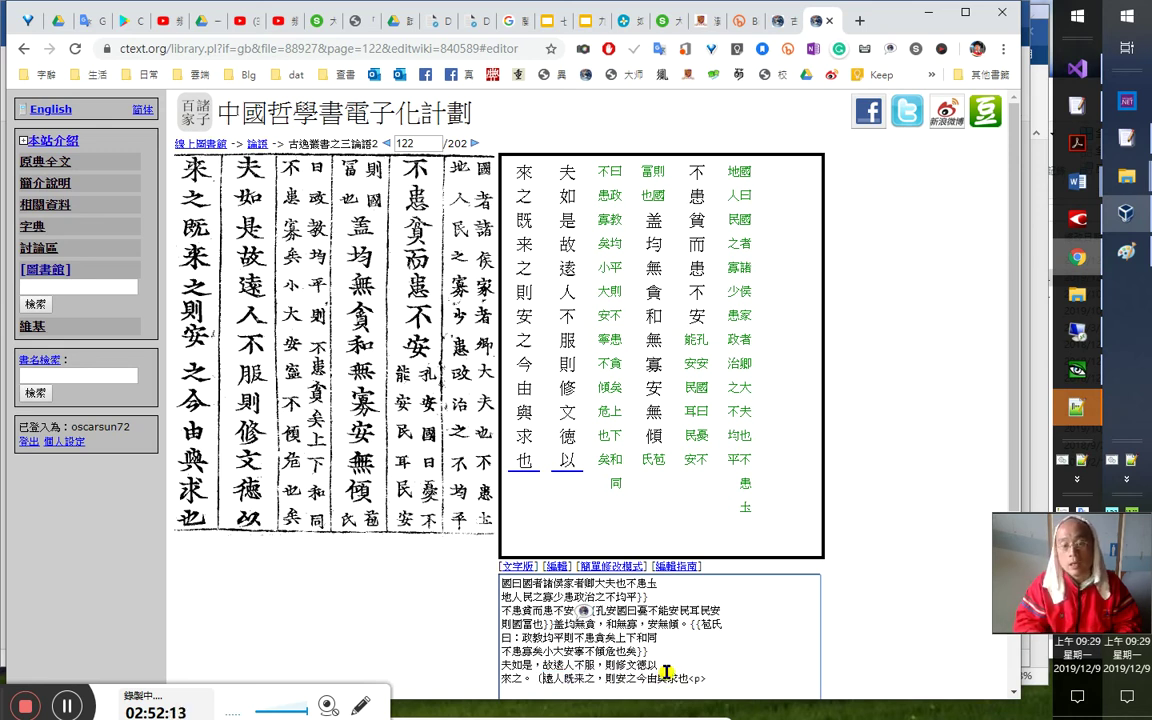
Delete the gloss 遠人 and its opening parenthesis from in front of 既来之
{"action": "key", "text": "shift+Left"}
{"action": "key", "text": "shift+Left"}
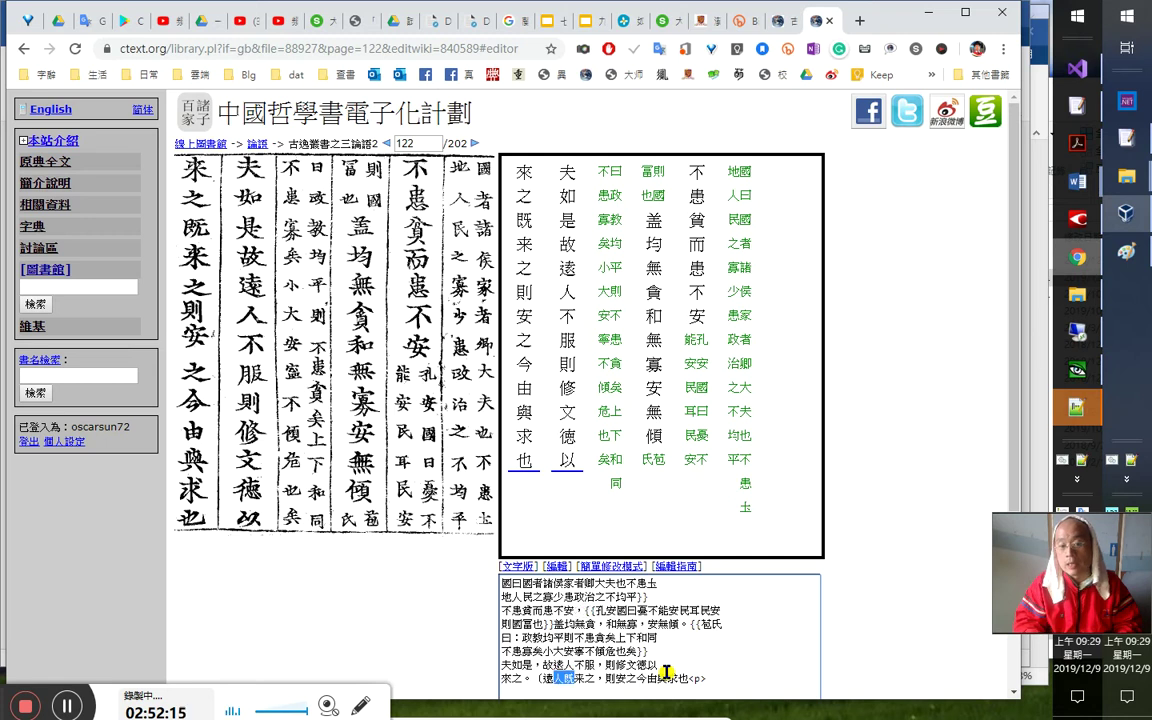
{"action": "key", "text": "Right"}
{"action": "key", "text": "Left"}
{"action": "key", "text": "shift+Left"}
{"action": "key", "text": "shift+Left"}
{"action": "key", "text": "shift+Left"}
{"action": "key", "text": "Delete"}
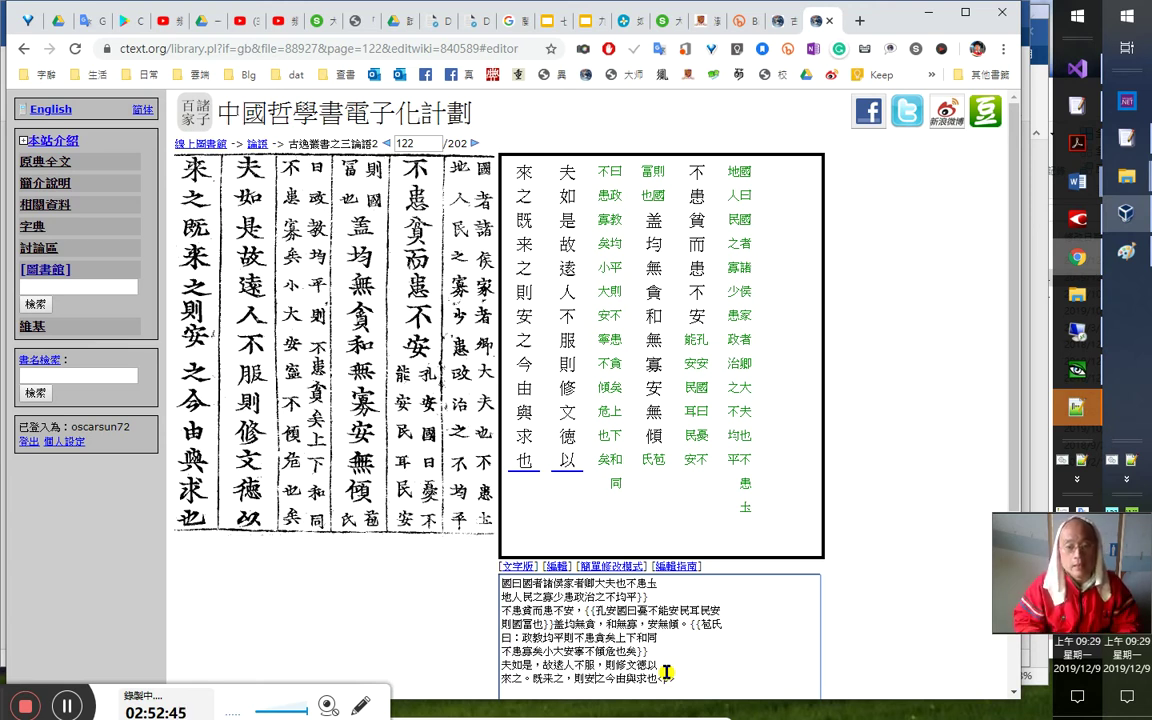
Punctuate the clause 則安之 with a full stop 。 before 今由與求也
{"action": "type", "text": "。"}
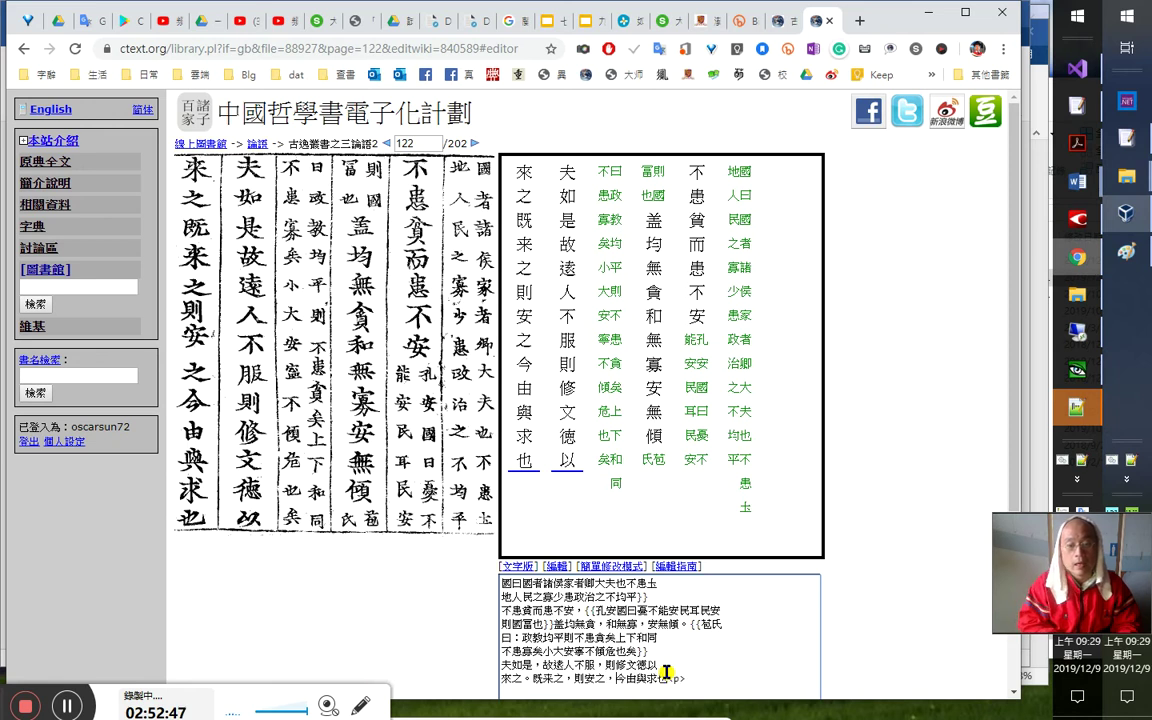
{"action": "key", "text": "Left"}
{"action": "key", "text": "Left"}
{"action": "key", "text": "shift+Left"}
Examine the characters 安 and 之 in 則安之 and 修 in 則修文德以
{"action": "key", "text": "Right"}
{"action": "key", "text": "Left"}
{"action": "key", "text": "Left"}
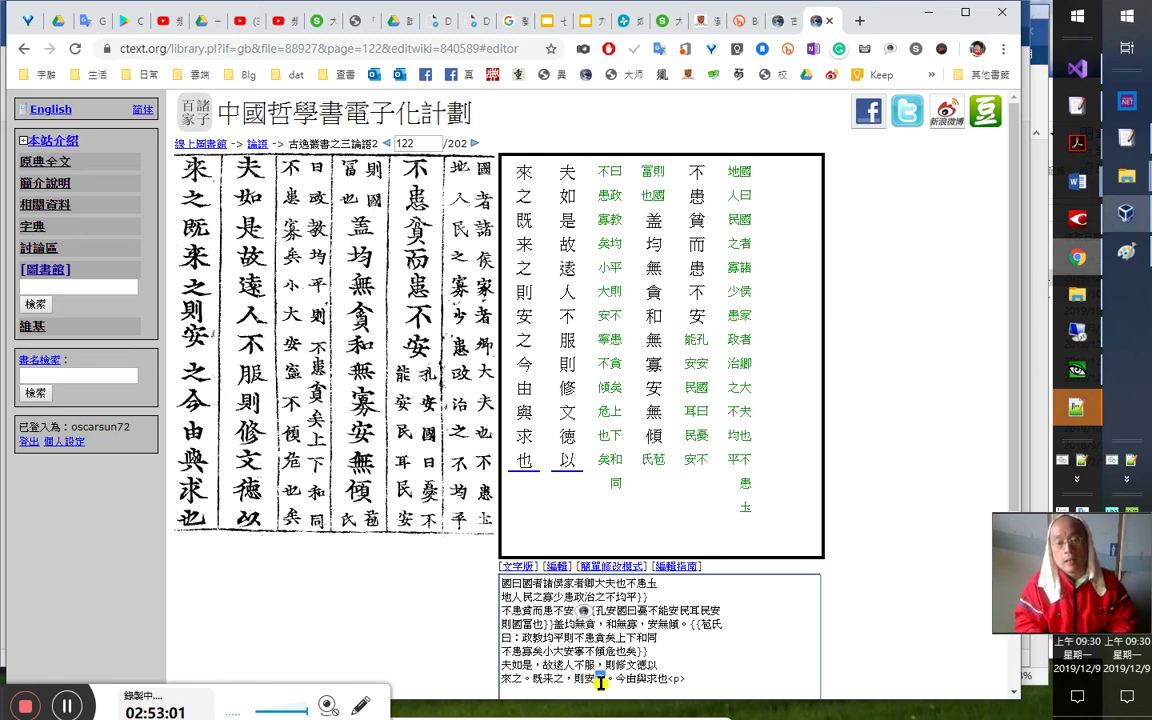
{"action": "key", "text": "shift+Right"}
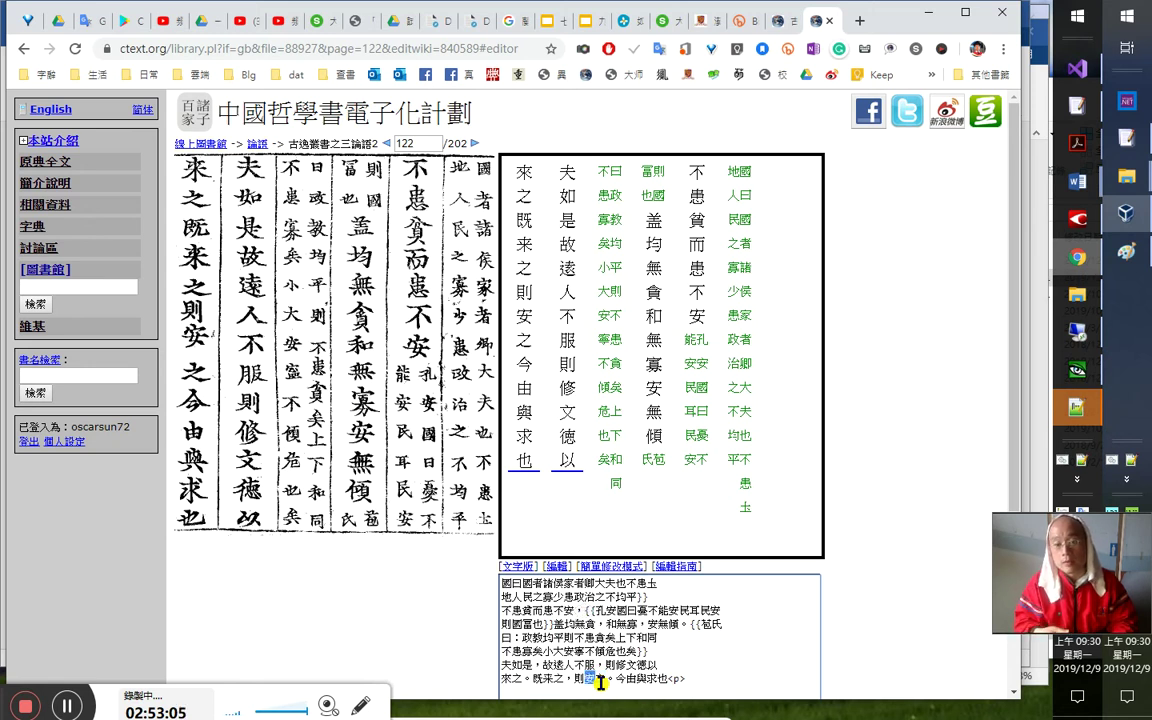
{"action": "left_click", "coordinate": [600, 683]}
{"action": "key", "text": "shift+Right"}
{"action": "key", "text": "shift+Right"}
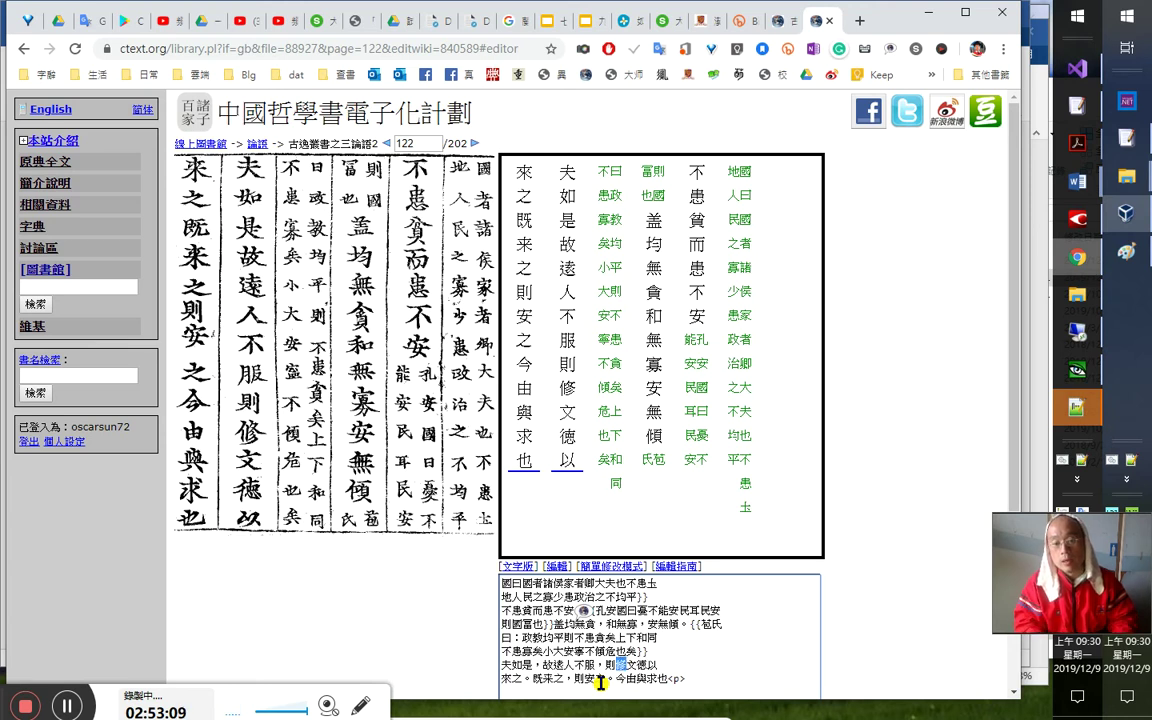
Delete the <p> tag after 今由與求也 at the end of the page 122 transcription
{"action": "key", "text": "shift+Right"}
{"action": "key", "text": "Right"}
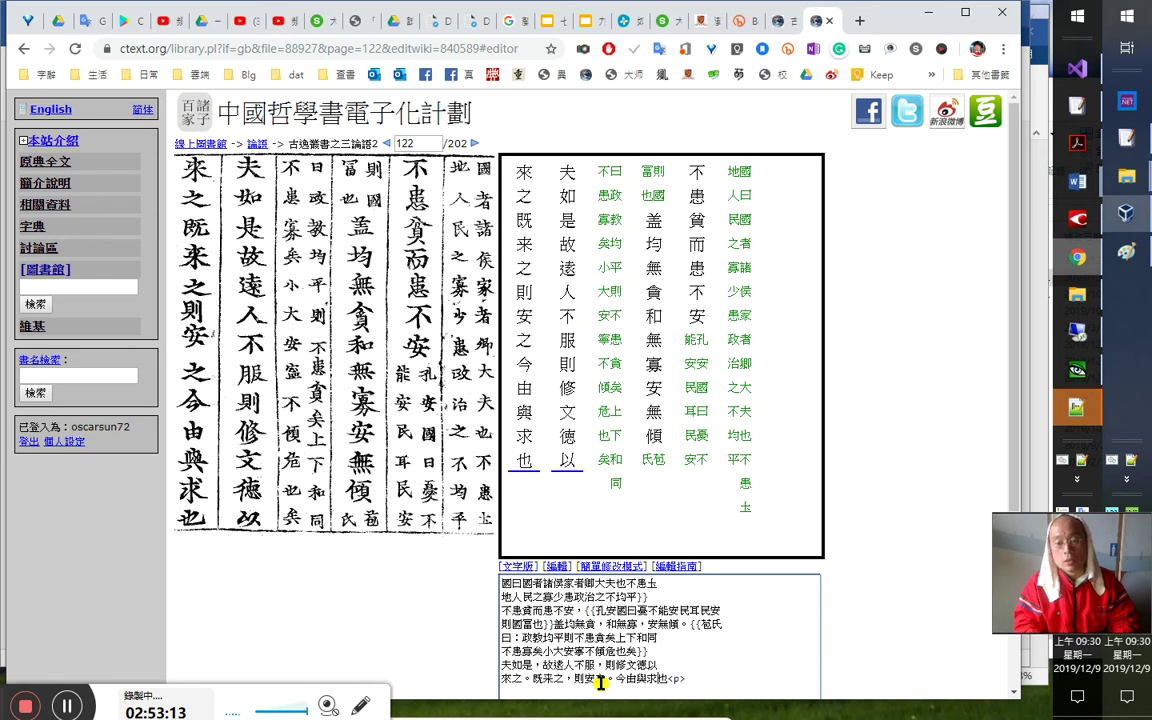
{"action": "key", "text": "BackSpace"}
{"action": "key", "text": "BackSpace"}
{"action": "key", "text": "BackSpace"}
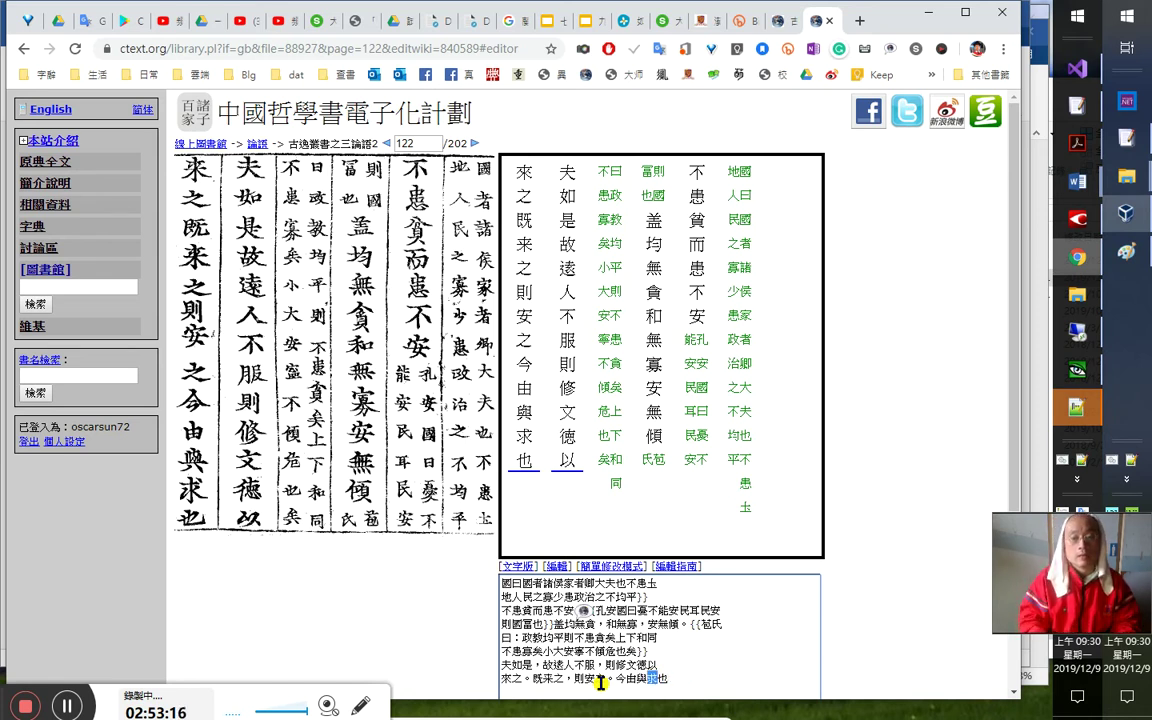
Examine the characters 求 and 由 in the closing clause 今由與求也
{"action": "key", "text": "Left"}
{"action": "key", "text": "Left"}
{"action": "key", "text": "shift+Left"}
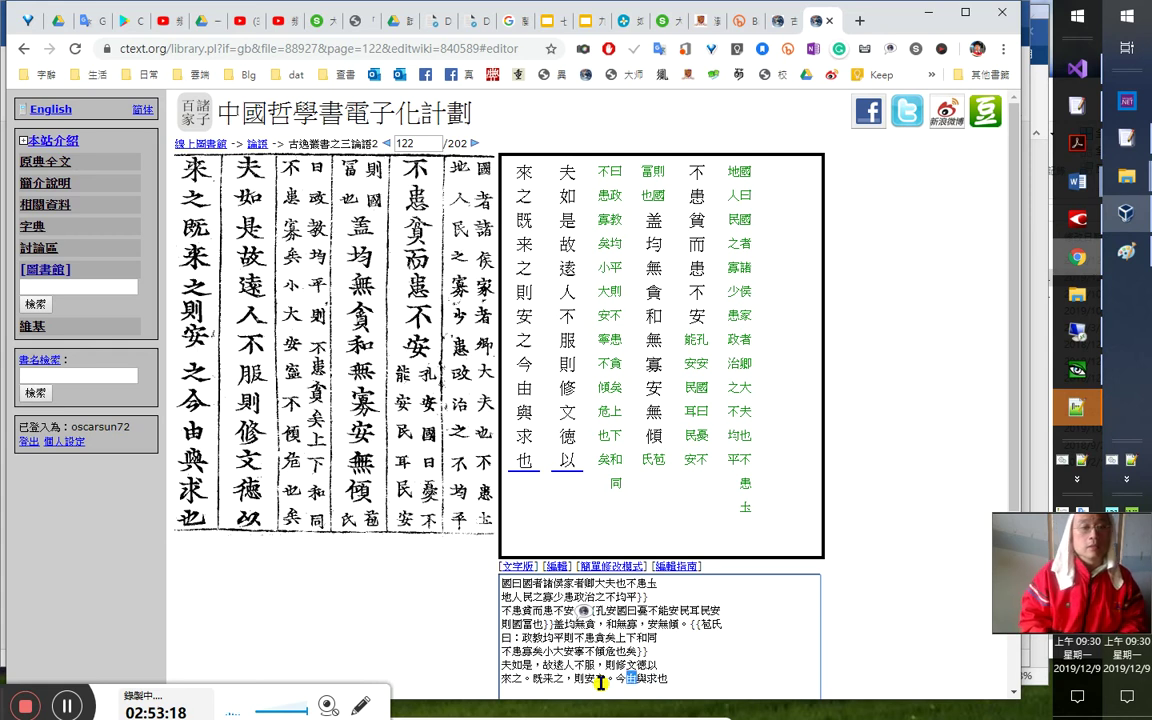
{"action": "key", "text": "End"}
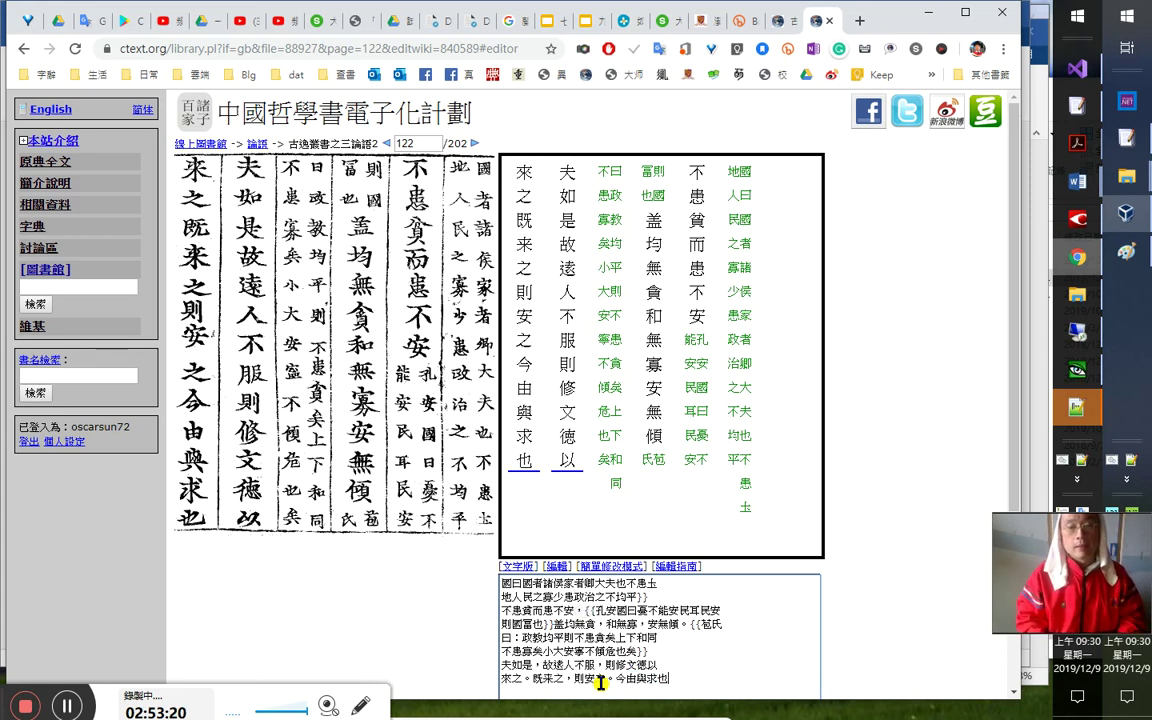
Open the preceding scanned pages in a separate tab, paging back one at a time to page 118
{"action": "left_click", "coordinate": [387, 143]}
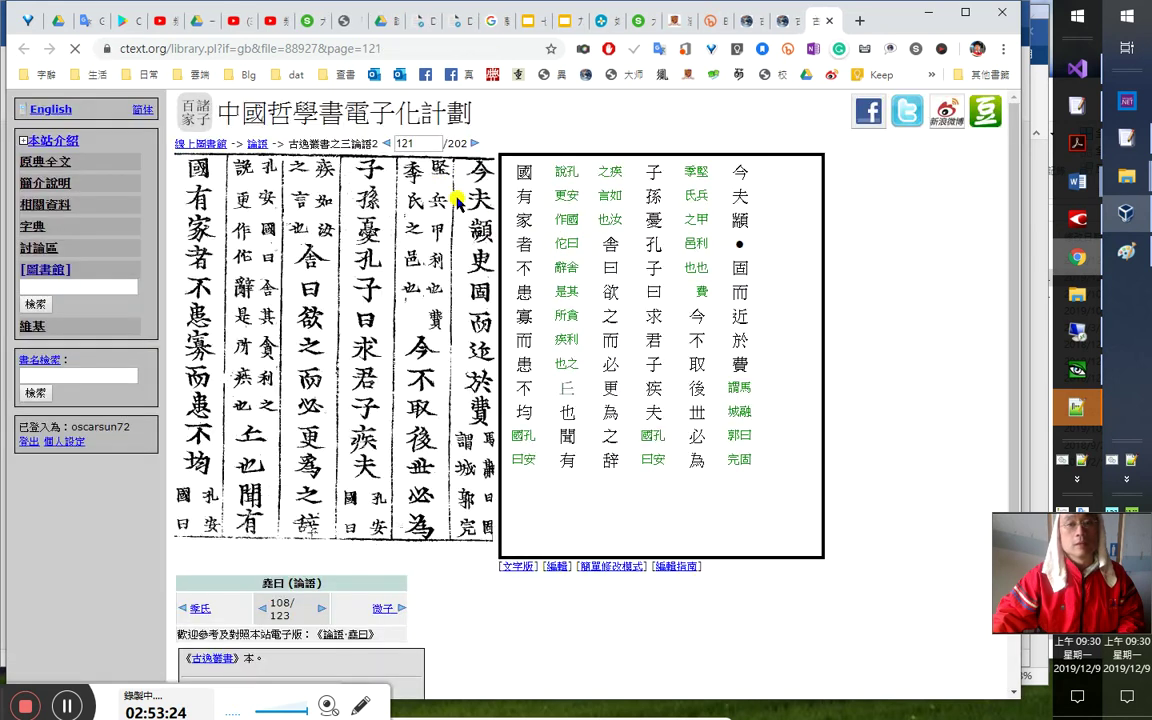
{"action": "left_click", "coordinate": [388, 143]}
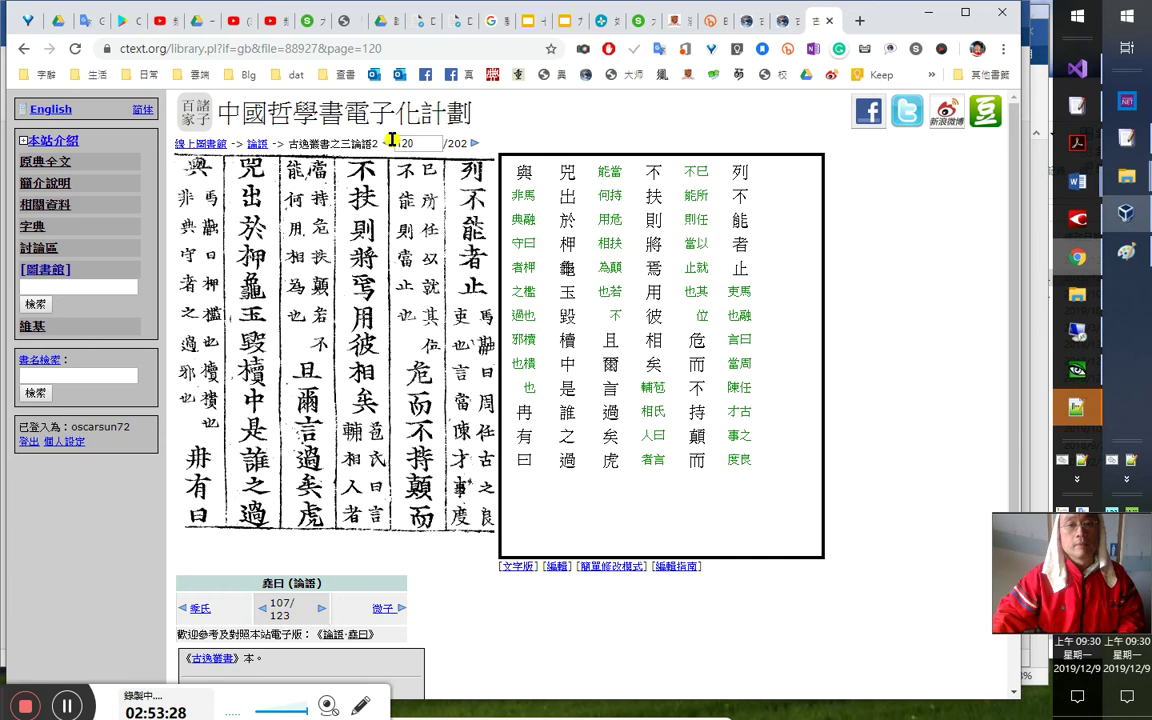
{"action": "left_click", "coordinate": [388, 143]}
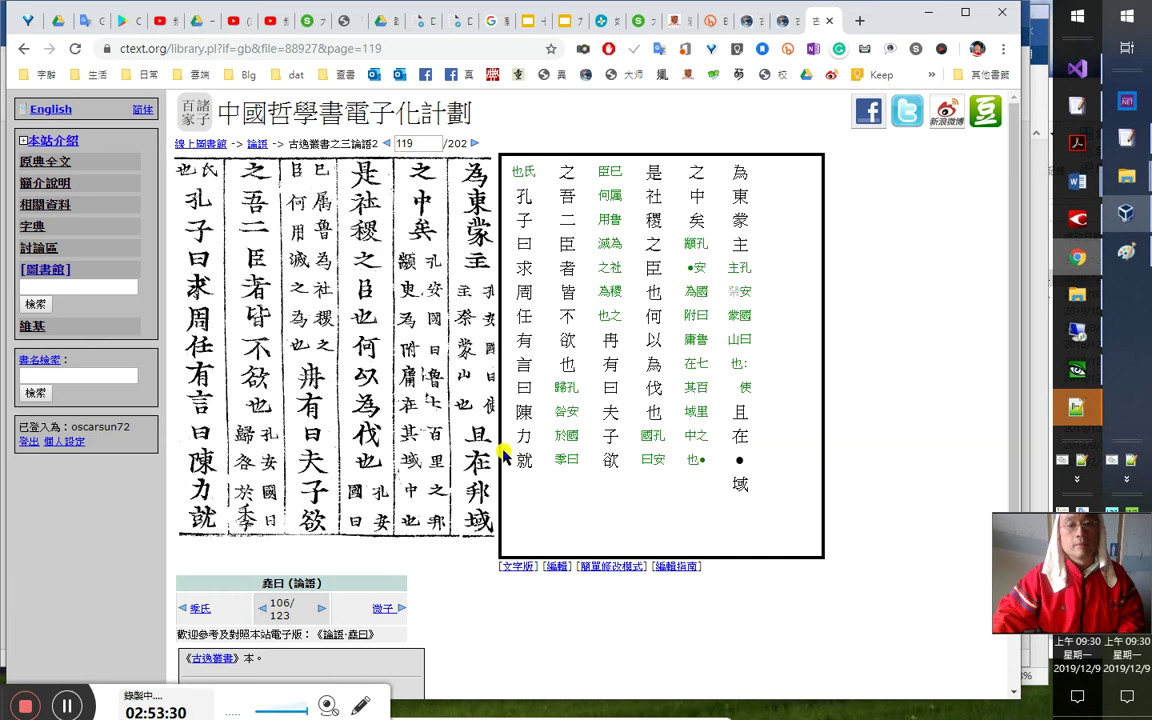
{"action": "left_click", "coordinate": [388, 143]}
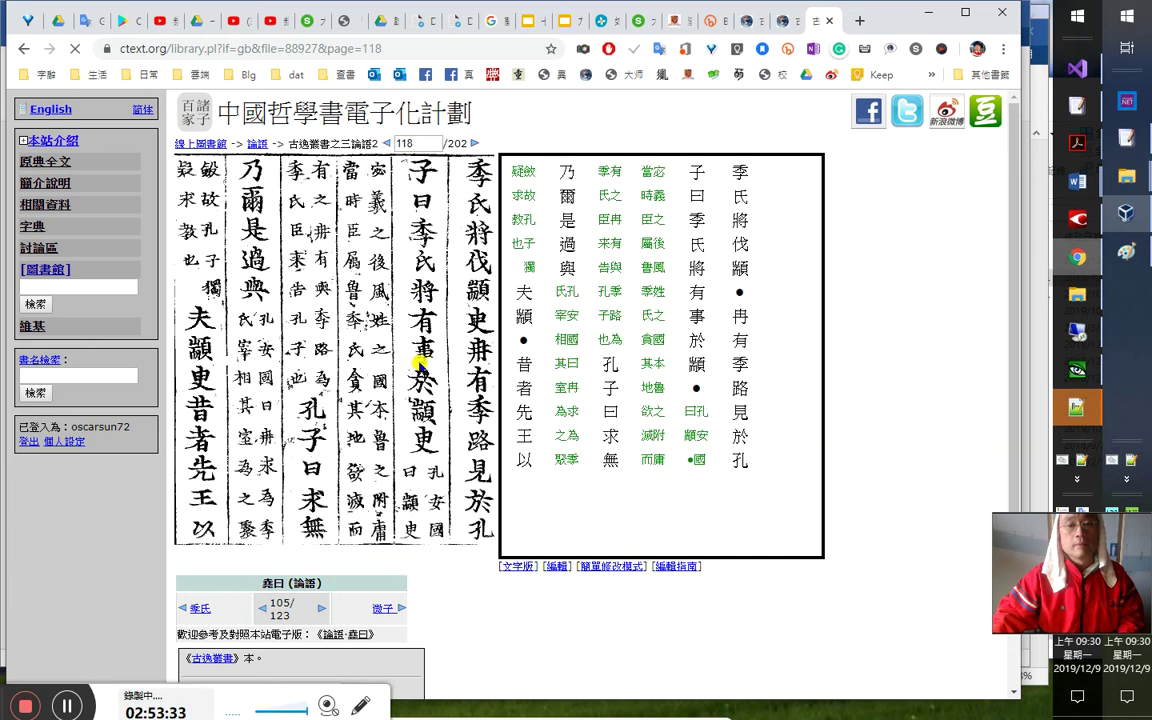
Search Google for 季路 and close the results tab
{"action": "left_click", "coordinate": [446, 46]}
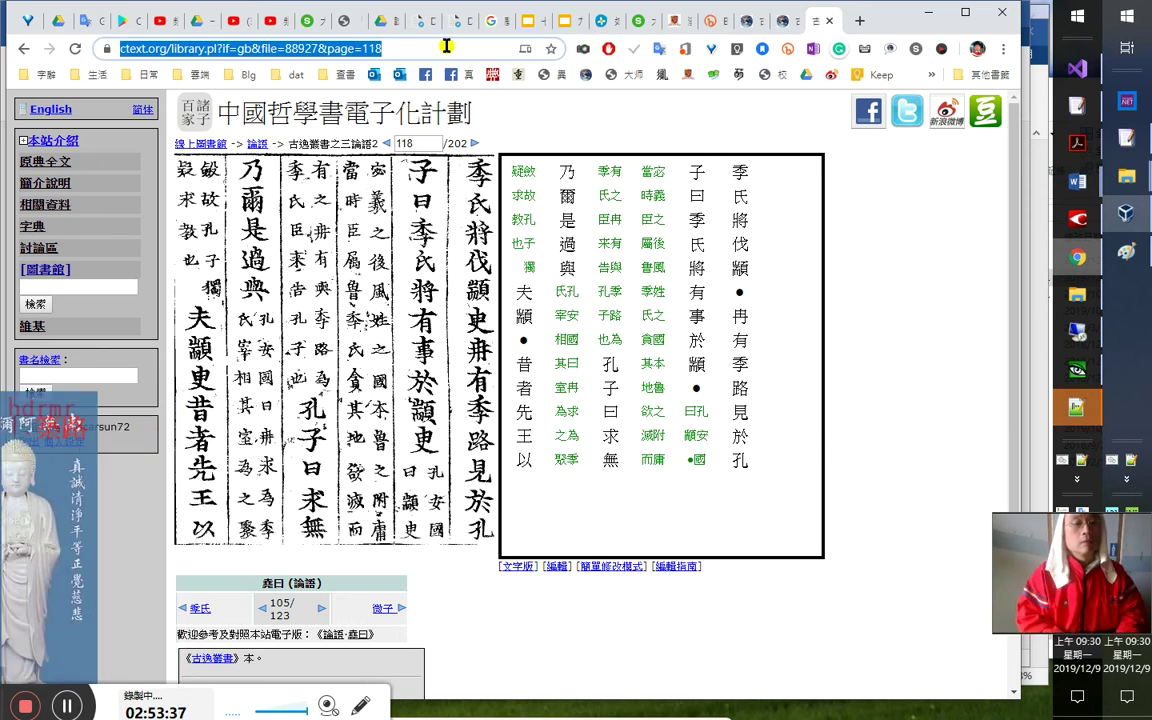
{"action": "type", "text": "季路"}
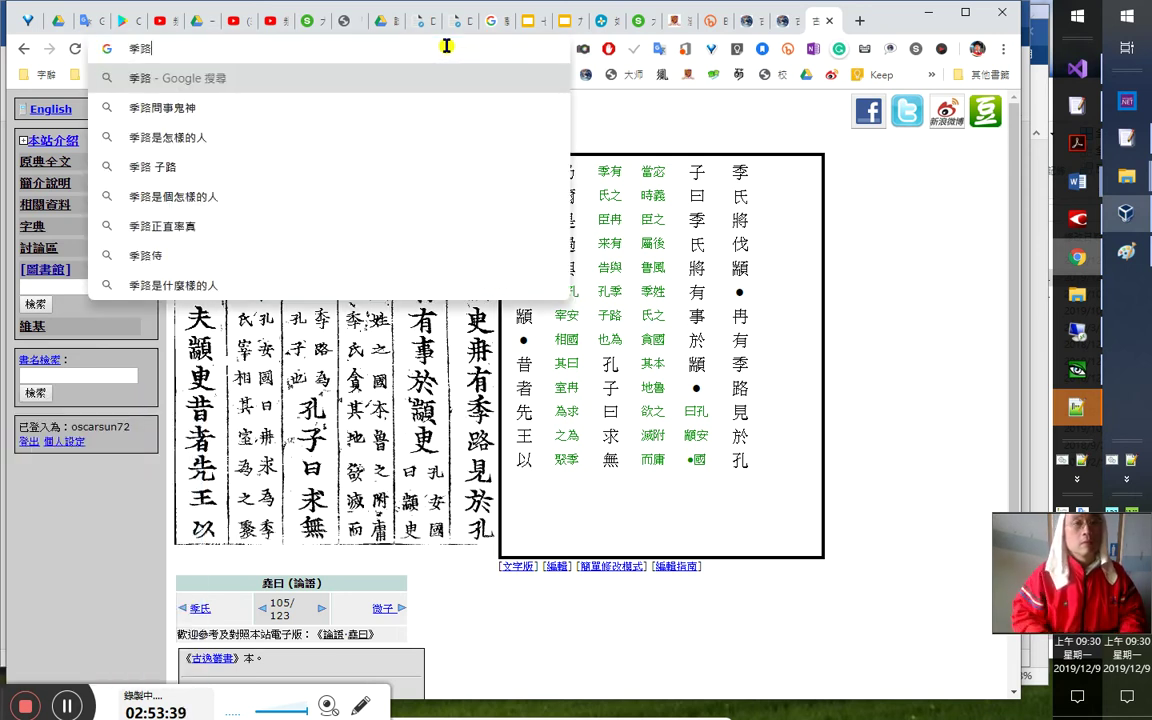
{"action": "key", "text": "Return"}
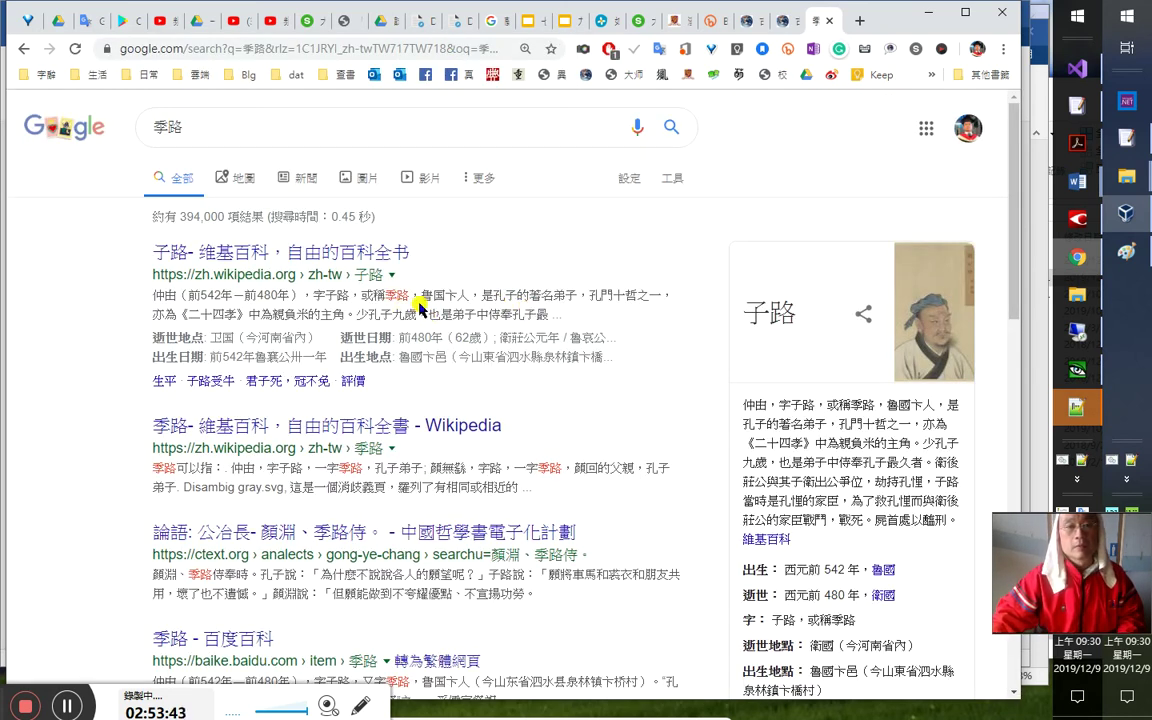
{"action": "key", "text": "ctrl+w"}
Switch to Notepad++, add the entry 季路 with the code hdrmr at the end of cj5-ftzk-classics.txt, and save the file
{"action": "left_click", "coordinate": [1080, 407]}
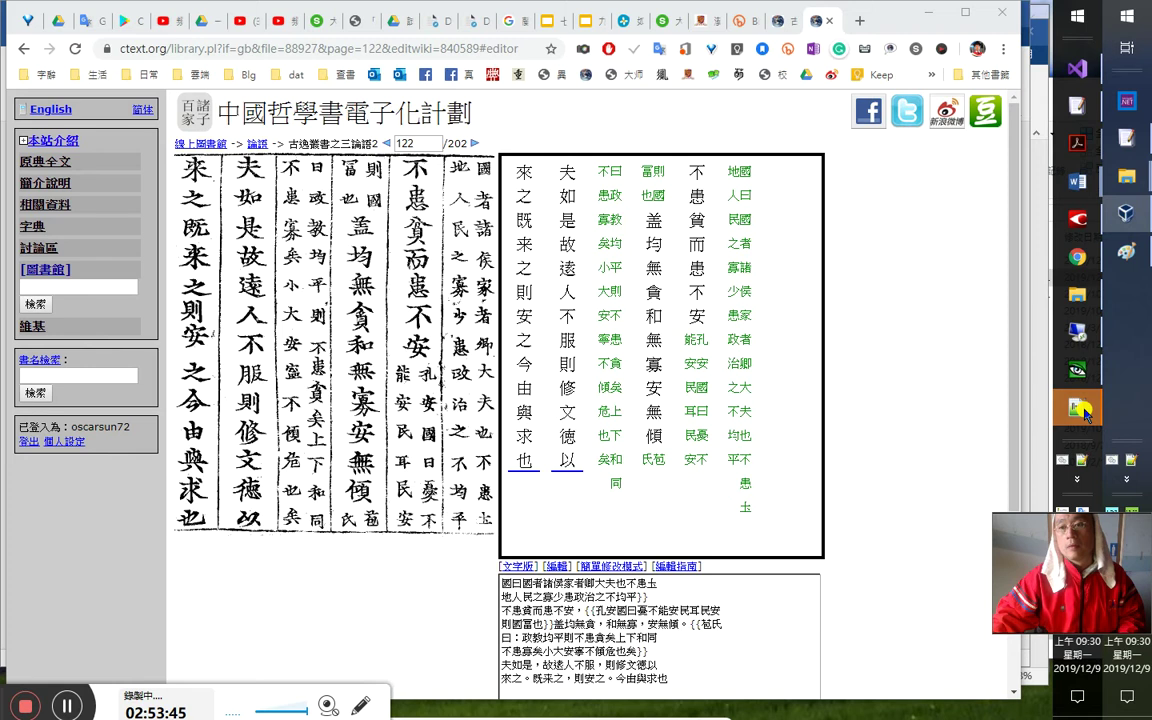
{"action": "left_click", "coordinate": [1080, 408]}
{"action": "left_click", "coordinate": [964, 60]}
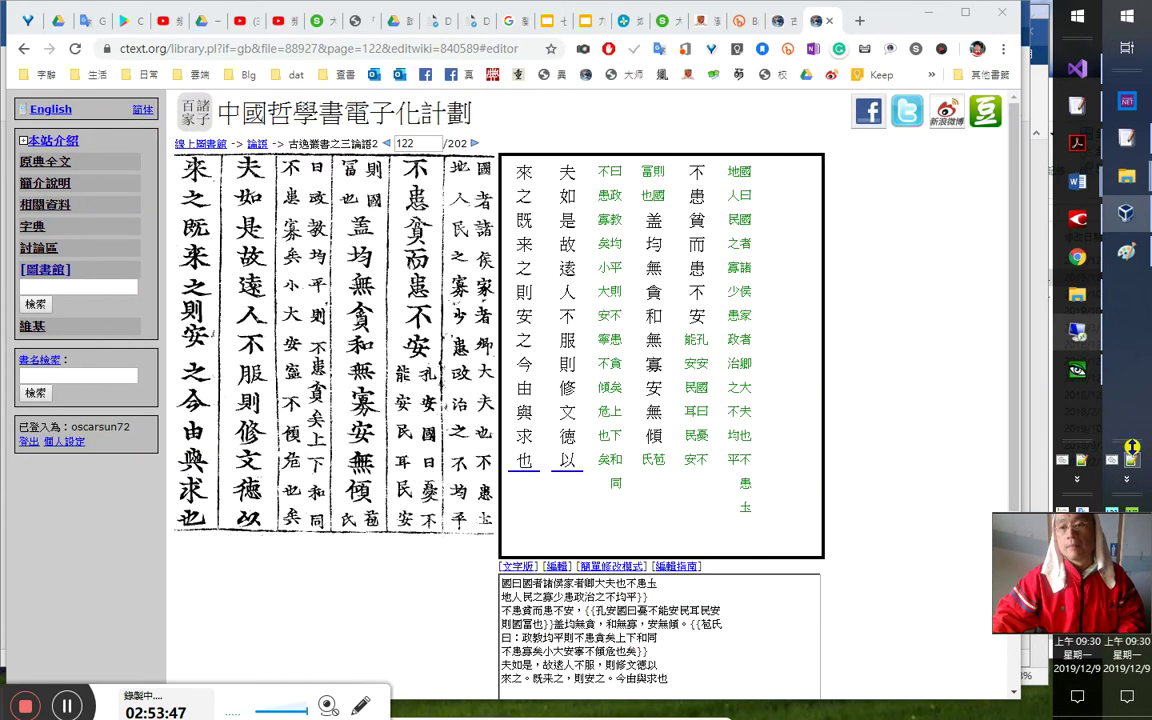
{"action": "left_click", "coordinate": [1131, 460]}
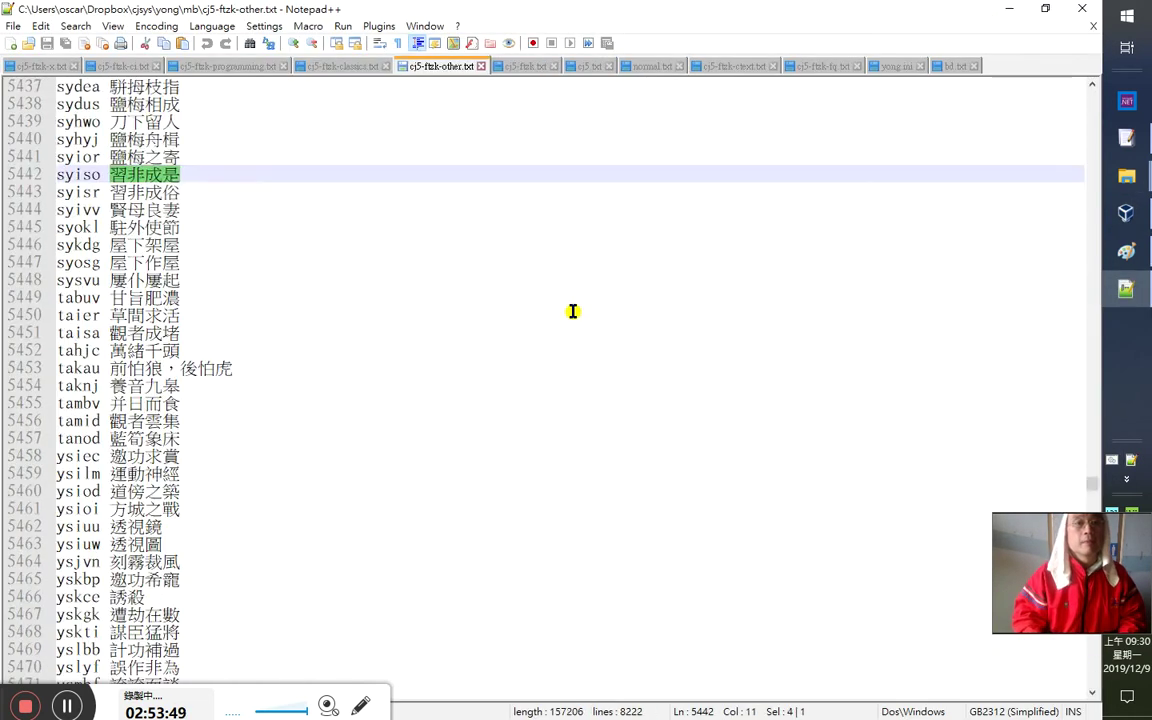
{"action": "key", "text": "ctrl+Page_Up"}
{"action": "type", "text": "季路"}
{"action": "key", "text": "Return"}
{"action": "key", "text": "Up"}
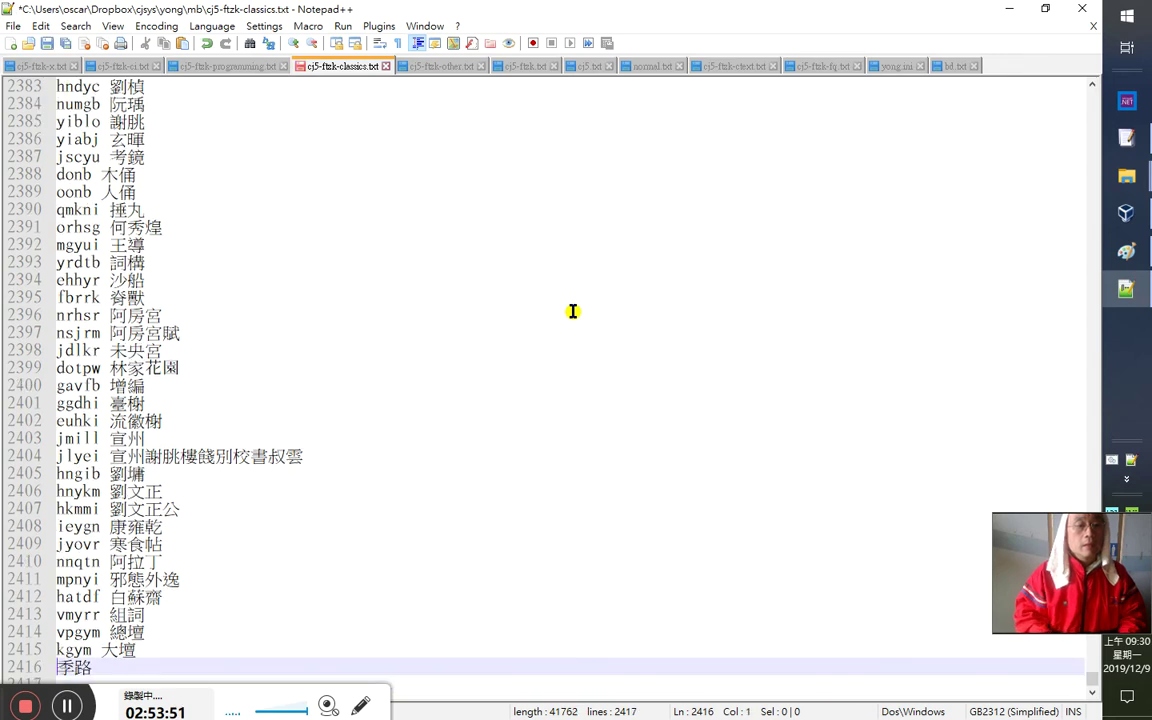
{"action": "type", "text": "a"}
{"action": "type", "text": "hdrmr"}
{"action": "key", "text": "ctrl+s"}
Minimize the Notepad++ and Word windows to return to the ctext.org transcription in the browser
{"action": "left_click", "coordinate": [1009, 9]}
{"action": "left_click", "coordinate": [903, 10]}
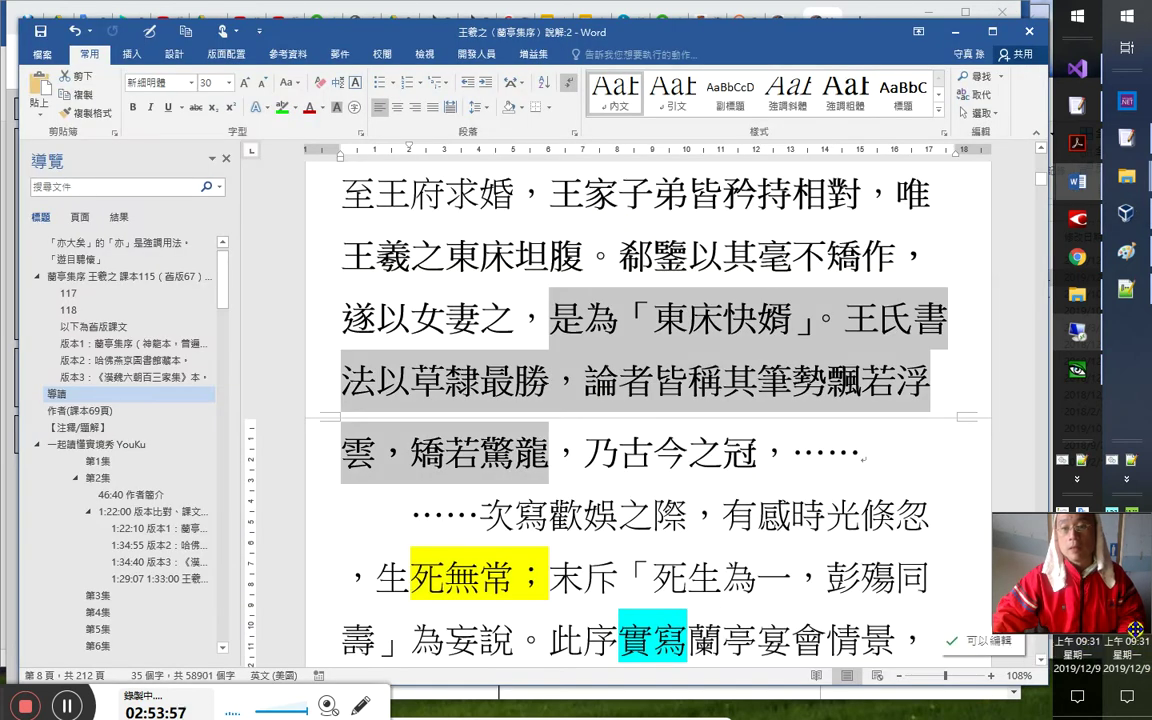
{"action": "left_click", "coordinate": [955, 31]}
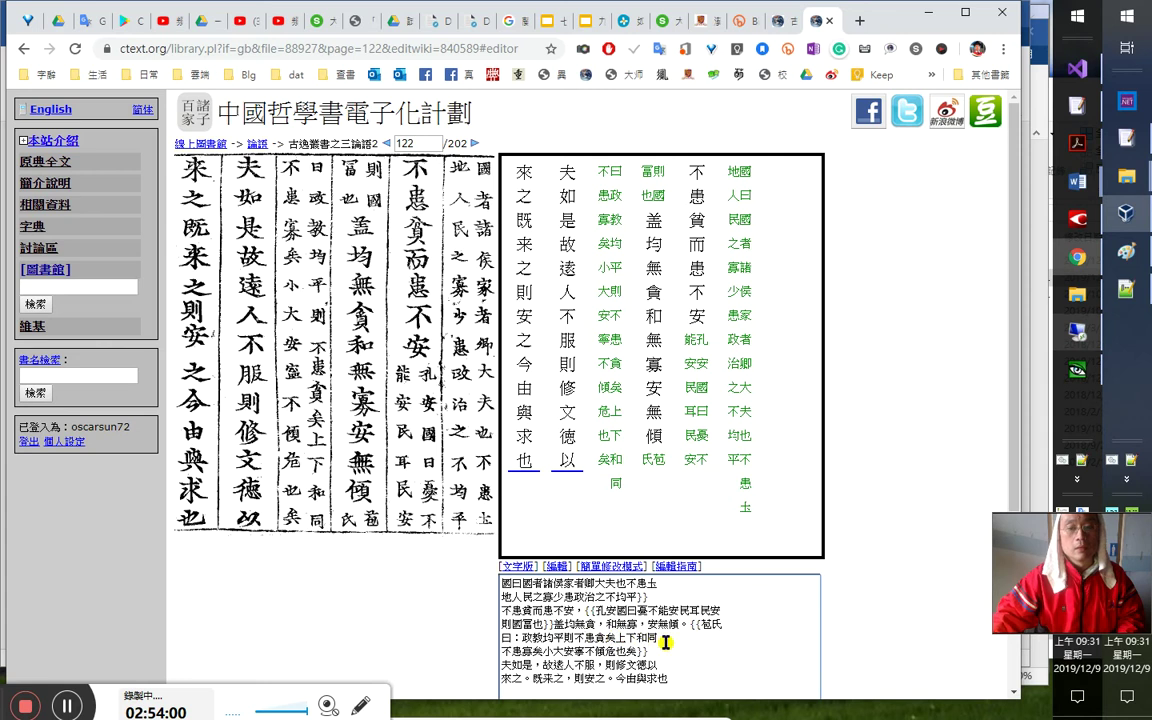
Examine the punctuated clauses 既来之，則安之。 in the transcription's last line against the scan
{"action": "scroll", "coordinate": [600, 579], "scroll_direction": "down", "scroll_amount": 1}
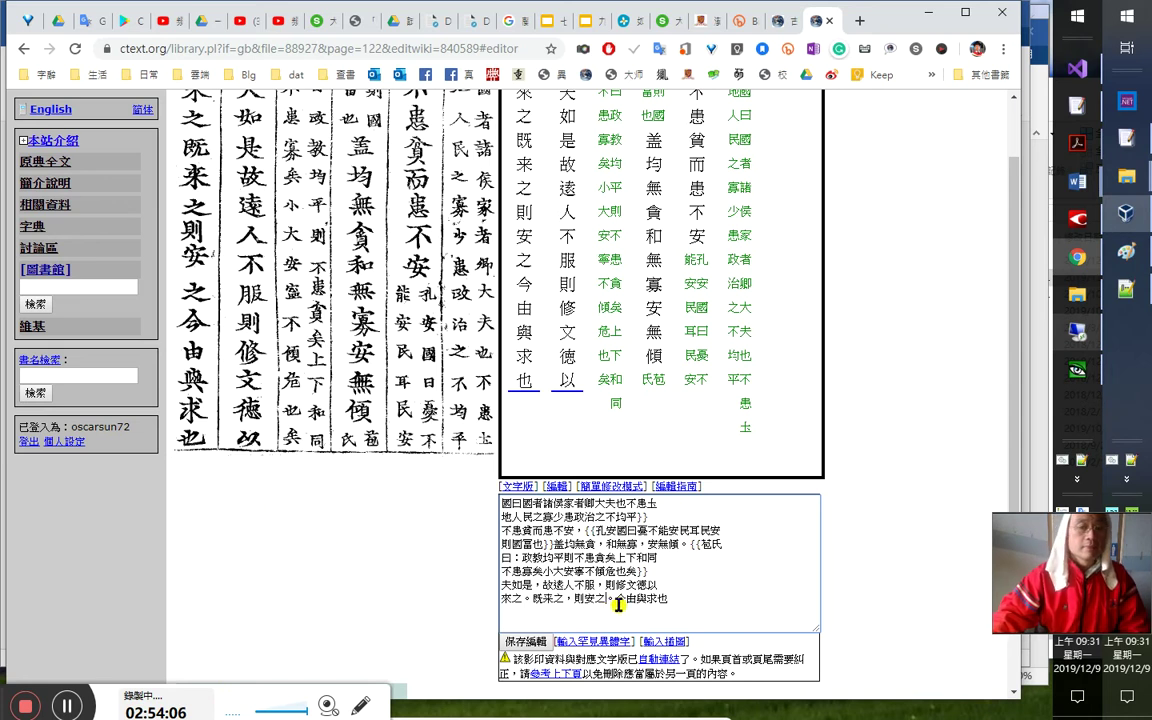
{"action": "key", "text": "Right"}
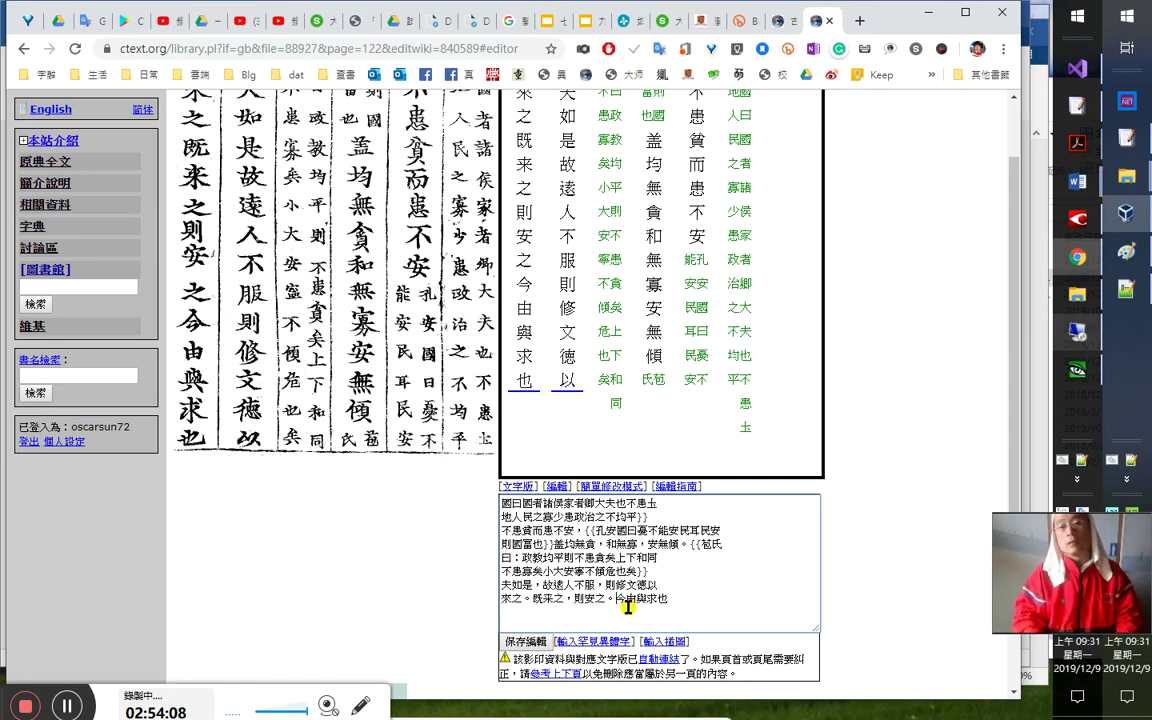
{"action": "key", "text": "shift+Left"}
{"action": "key", "text": "shift+Left"}
{"action": "key", "text": "shift+Left"}
{"action": "key", "text": "shift+Left"}
{"action": "key", "text": "shift+Left"}
{"action": "key", "text": "shift+Left"}
{"action": "key", "text": "shift+Left"}
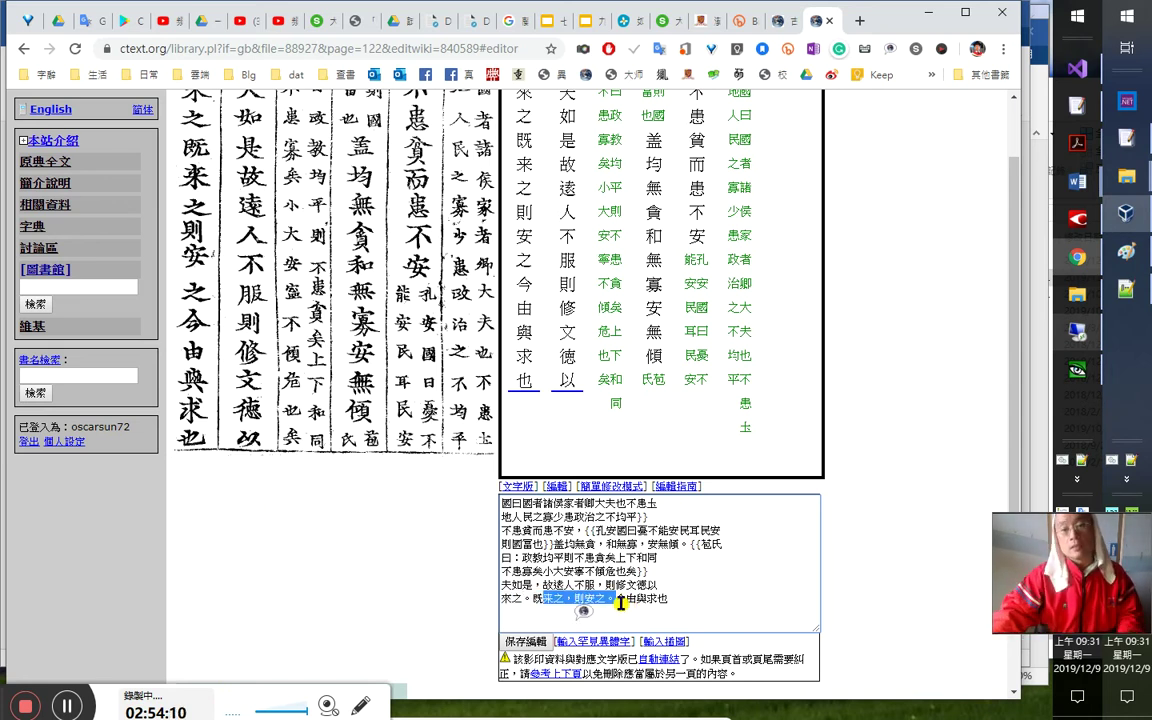
{"action": "left_click", "coordinate": [614, 600]}
{"action": "left_click_drag", "start_coordinate": [534, 599], "coordinate": [631, 599]}
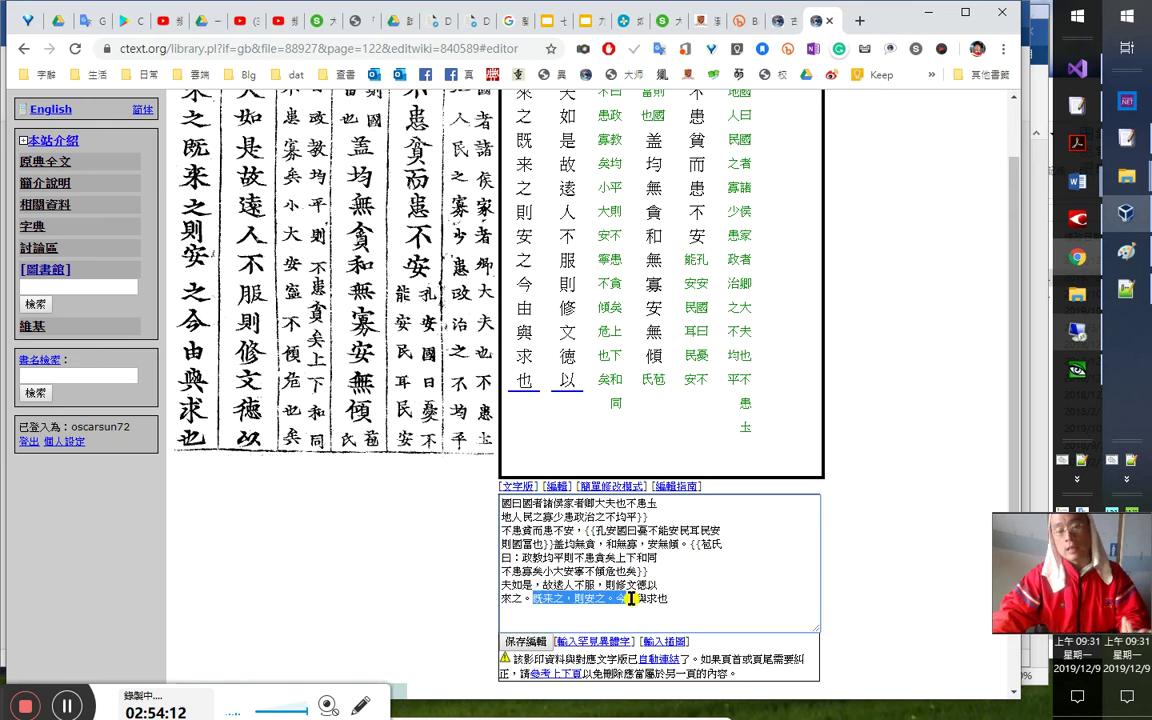
{"action": "left_click", "coordinate": [633, 600]}
{"action": "left_click", "coordinate": [455, 500]}
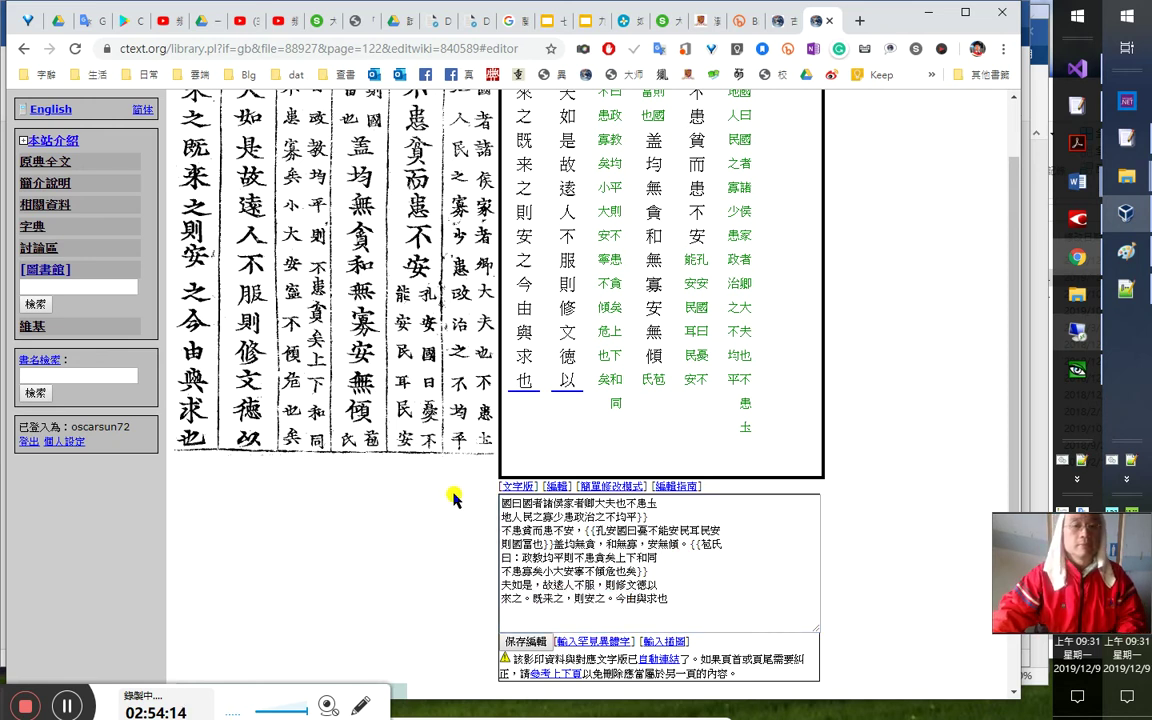
{"action": "scroll", "coordinate": [470, 525], "scroll_direction": "up", "scroll_amount": 1}
{"action": "scroll", "coordinate": [560, 560], "scroll_direction": "down", "scroll_amount": 2}
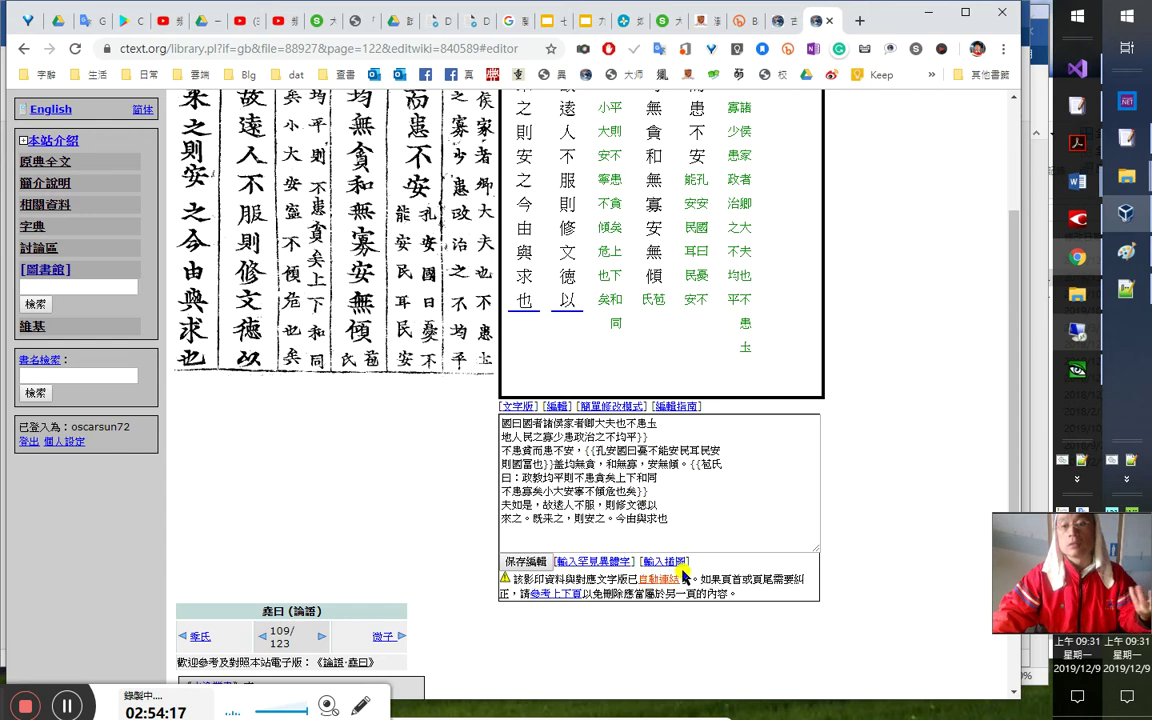
Check the current time and date in the system calendar, then dismiss it
{"action": "left_click", "coordinate": [1118, 672]}
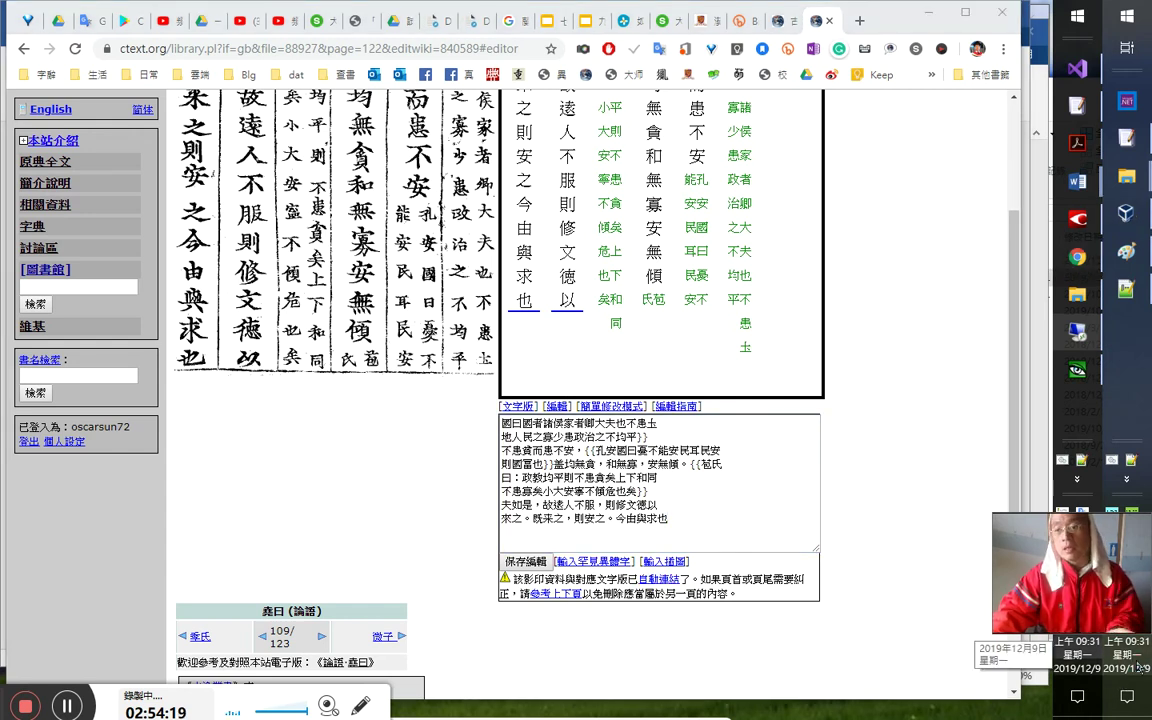
{"action": "left_click", "coordinate": [1140, 668]}
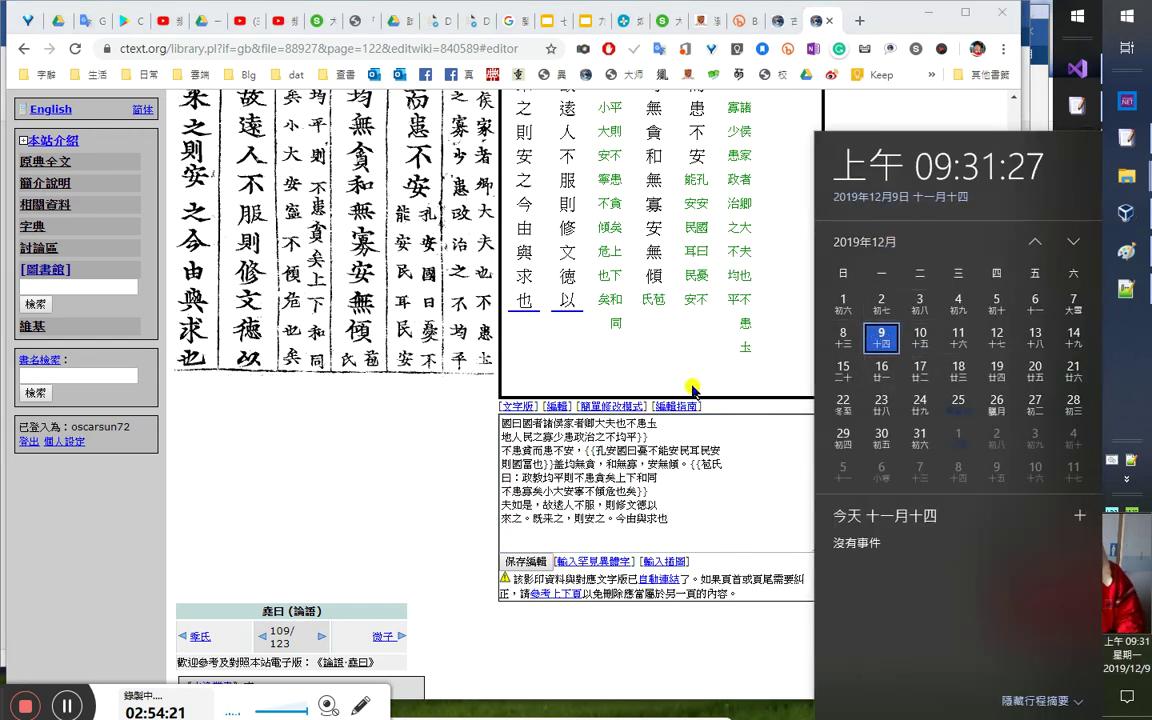
{"action": "left_click", "coordinate": [334, 443]}
Highlight the whole page 122 transcription for review, then clear the selection
{"action": "left_click_drag", "start_coordinate": [686, 519], "coordinate": [481, 440]}
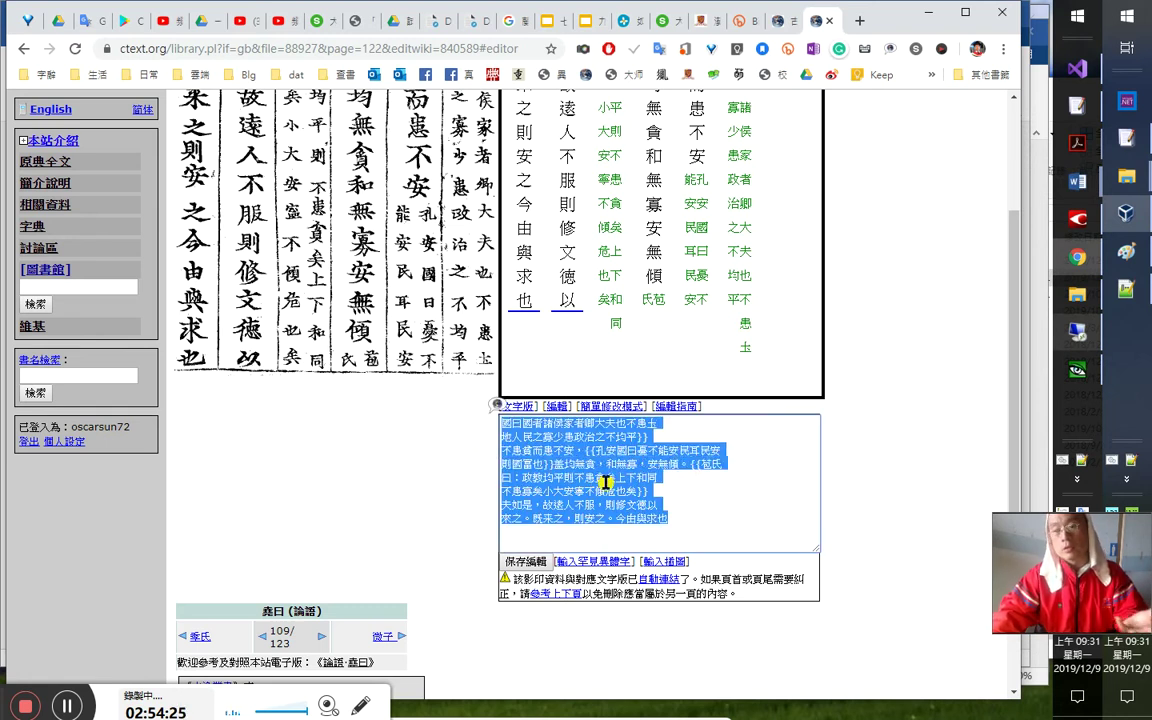
{"action": "left_click", "coordinate": [569, 518]}
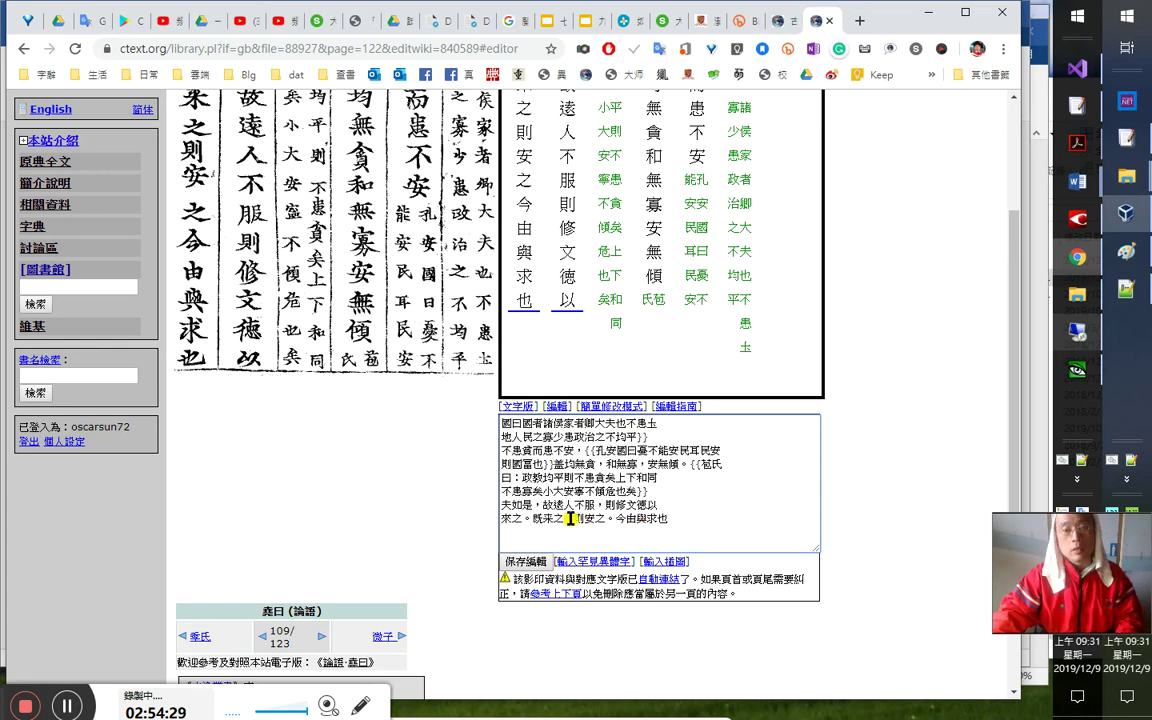
{"action": "left_click", "coordinate": [477, 514]}
Examine the closing clause 今由與求也 in the transcription against the scanned page
{"action": "scroll", "coordinate": [483, 521], "scroll_direction": "up", "scroll_amount": 1}
{"action": "double_click", "coordinate": [590, 597]}
{"action": "key", "text": "Right"}
{"action": "key", "text": "Right"}
{"action": "key", "text": "Right"}
{"action": "key", "text": "Right"}
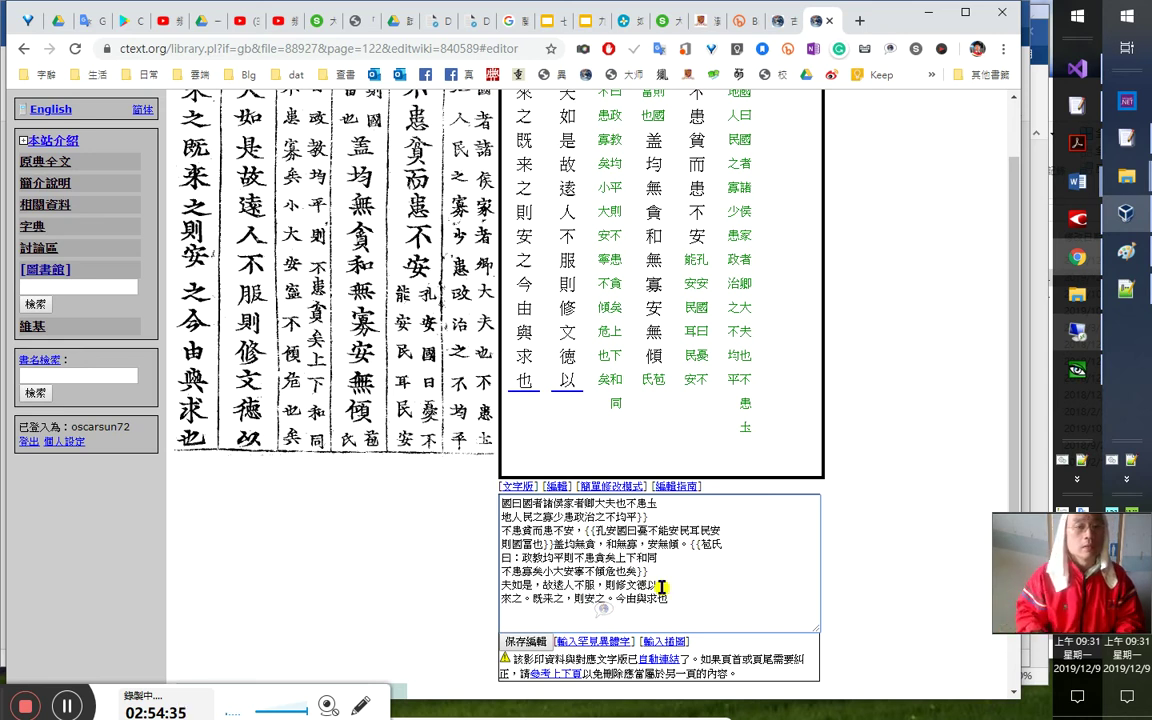
{"action": "key", "text": "shift+End"}
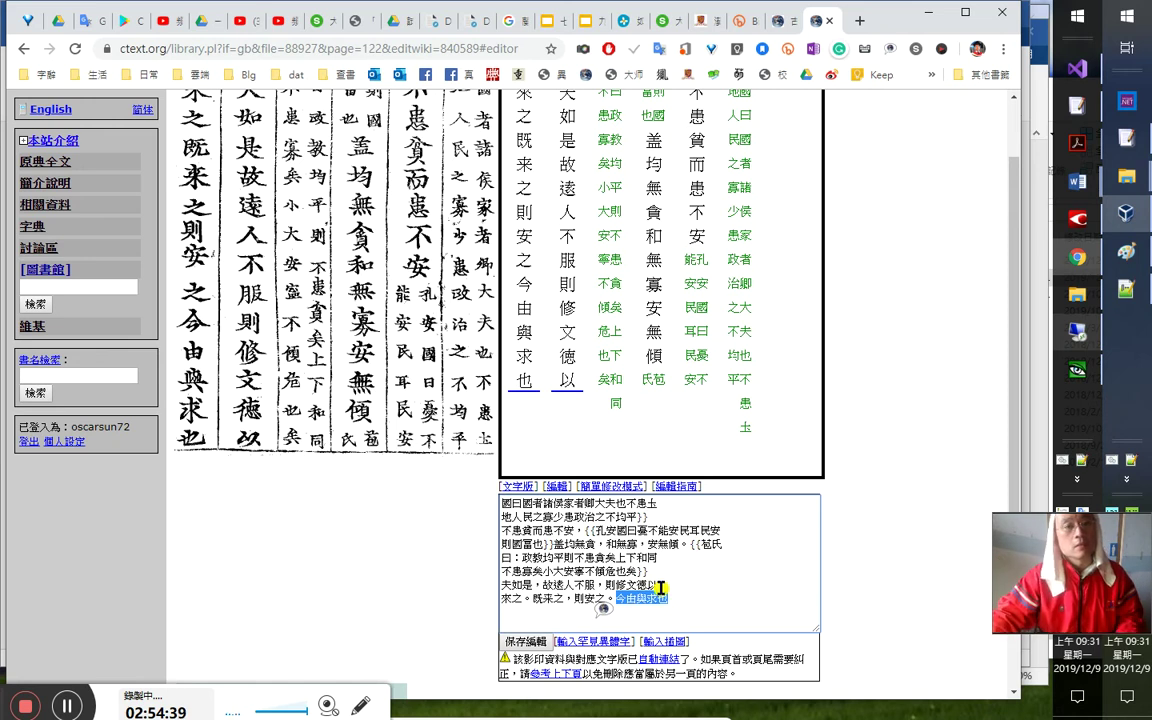
{"action": "scroll", "coordinate": [347, 558], "scroll_direction": "up", "scroll_amount": 2}
{"action": "scroll", "coordinate": [368, 595], "scroll_direction": "down", "scroll_amount": 2}
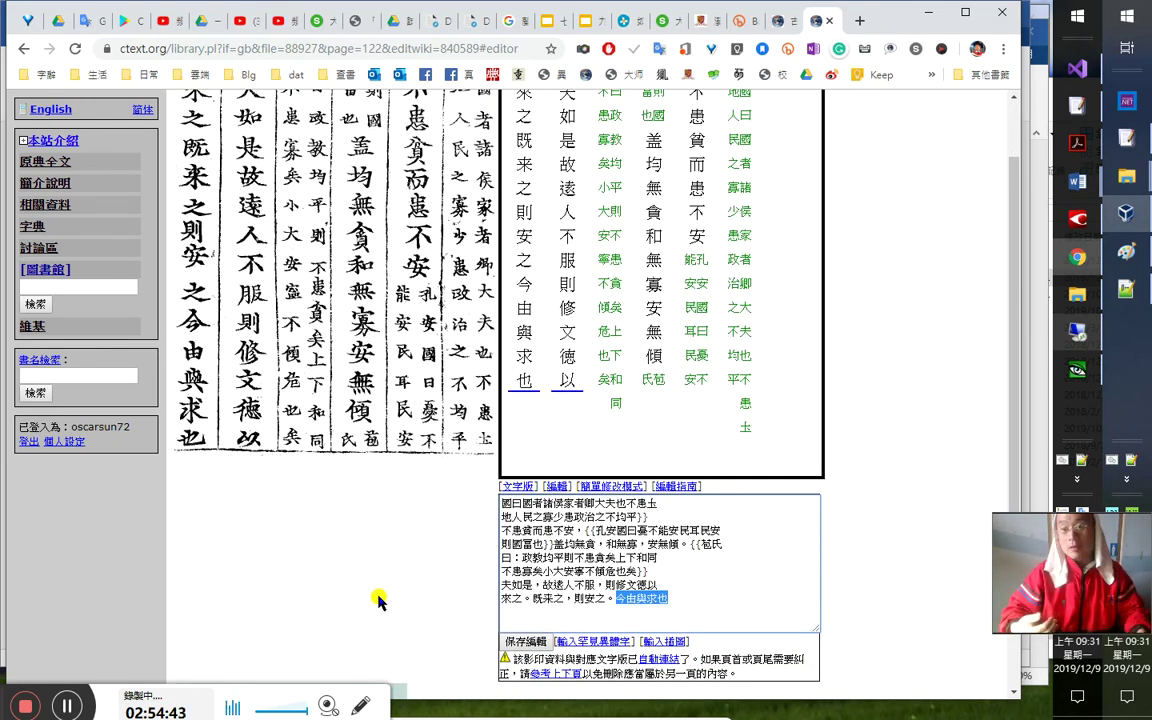
{"action": "left_click", "coordinate": [620, 596]}
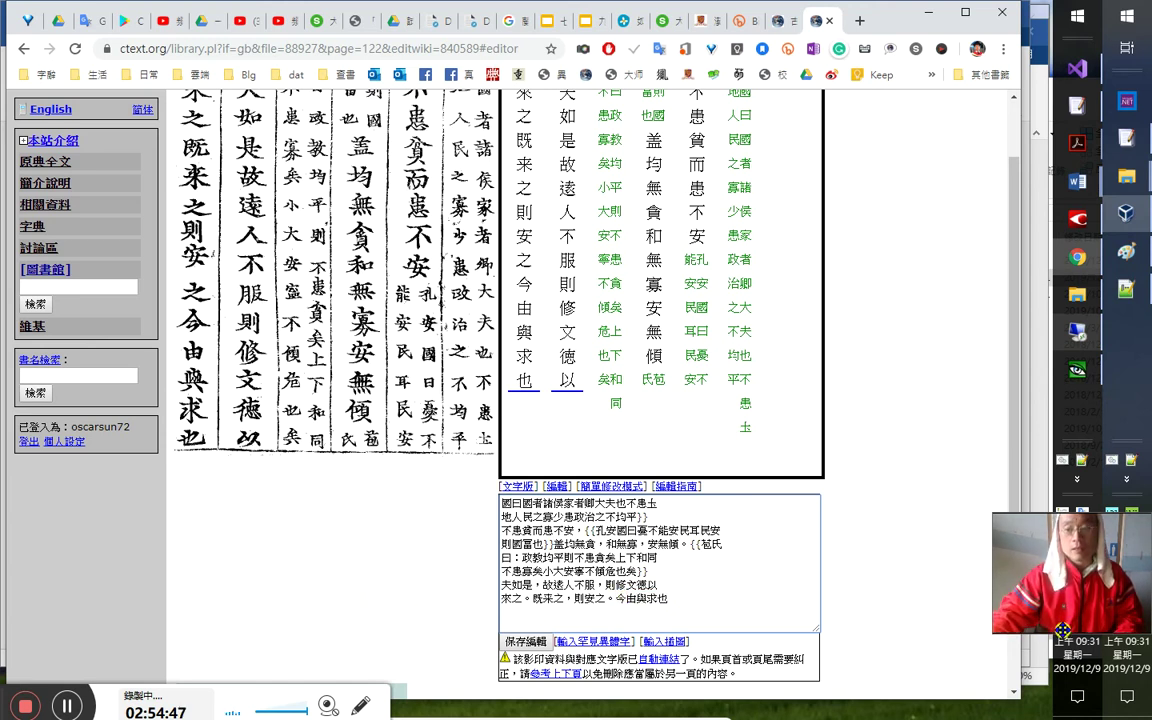
{"action": "left_click", "coordinate": [1140, 648]}
{"action": "left_click", "coordinate": [1145, 653]}
{"action": "left_click", "coordinate": [1146, 658]}
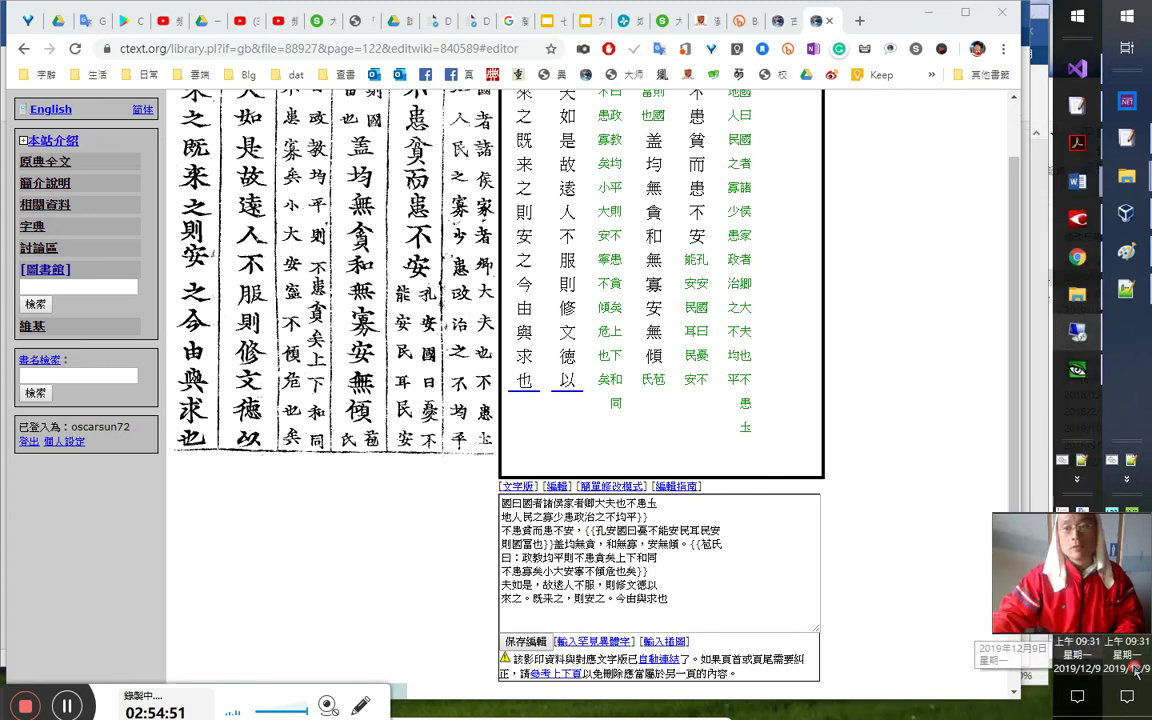
{"action": "left_click", "coordinate": [1147, 662]}
Add a comma ， after 今由與求也 at the end of the transcription and save the page edit
{"action": "left_click", "coordinate": [659, 602]}
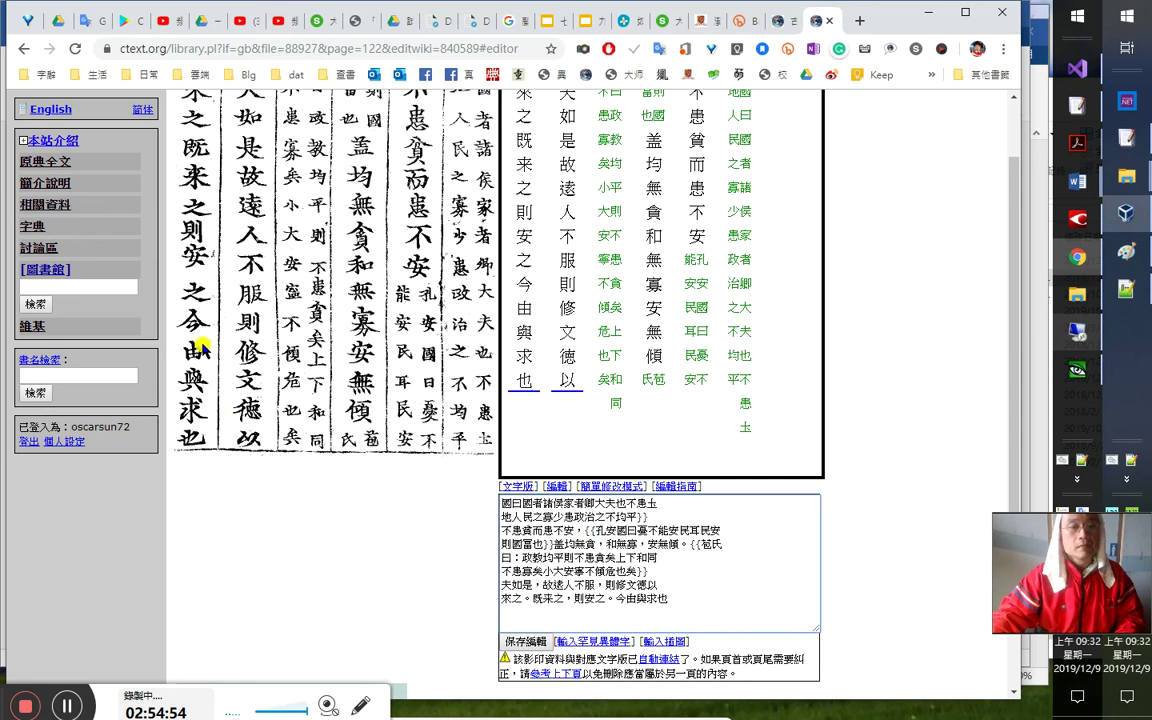
{"action": "key", "text": "shift+Left"}
{"action": "key", "text": "Right"}
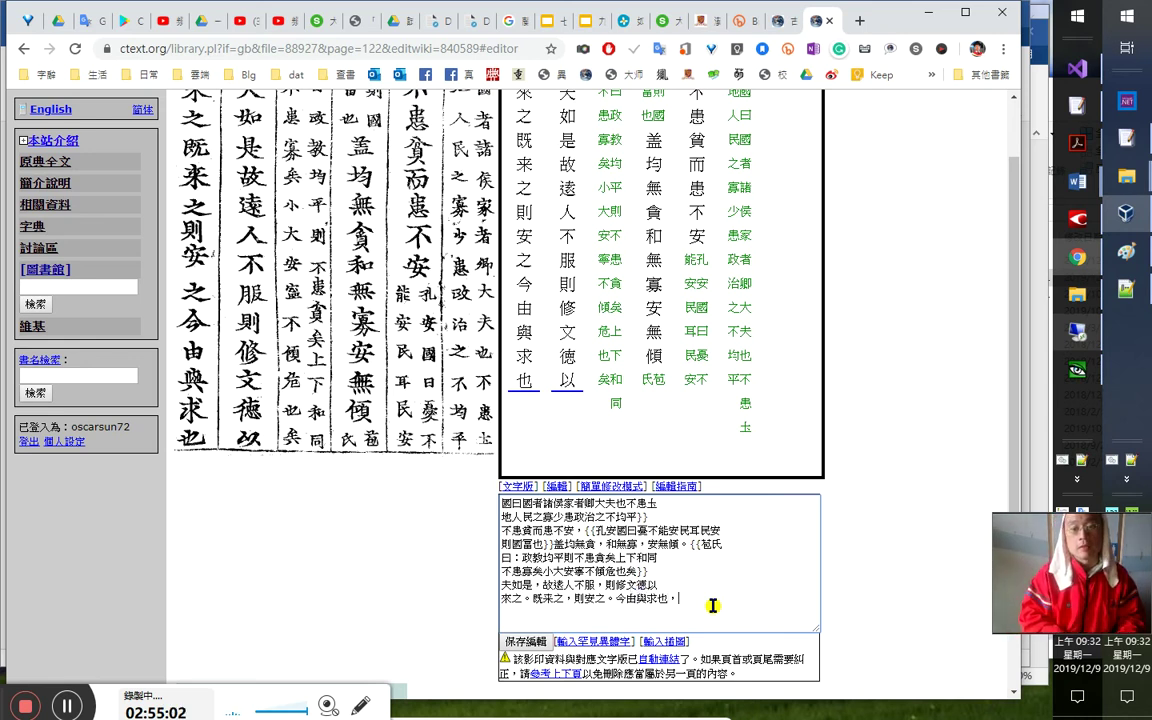
{"action": "key", "text": "Tab"}
{"action": "key", "text": "Return"}
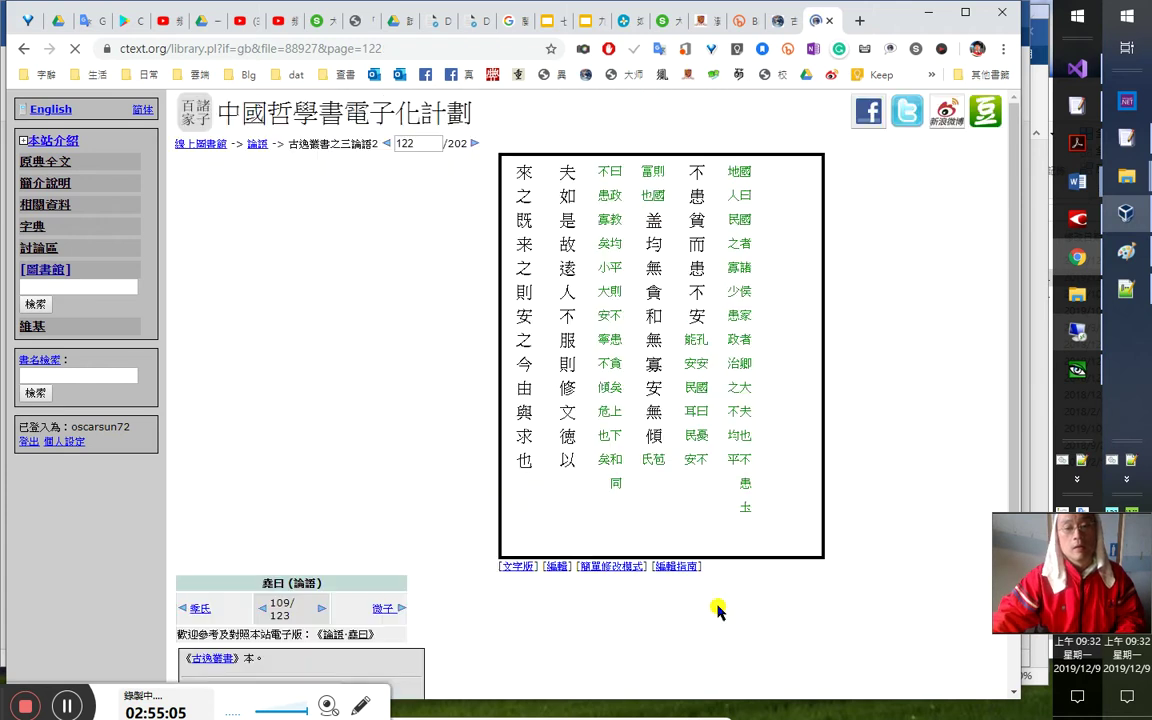
Edit page 123's transcription, adding ， after 相夫子 and after 不服, and 。 after 而不能来也
{"action": "left_click", "coordinate": [473, 145]}
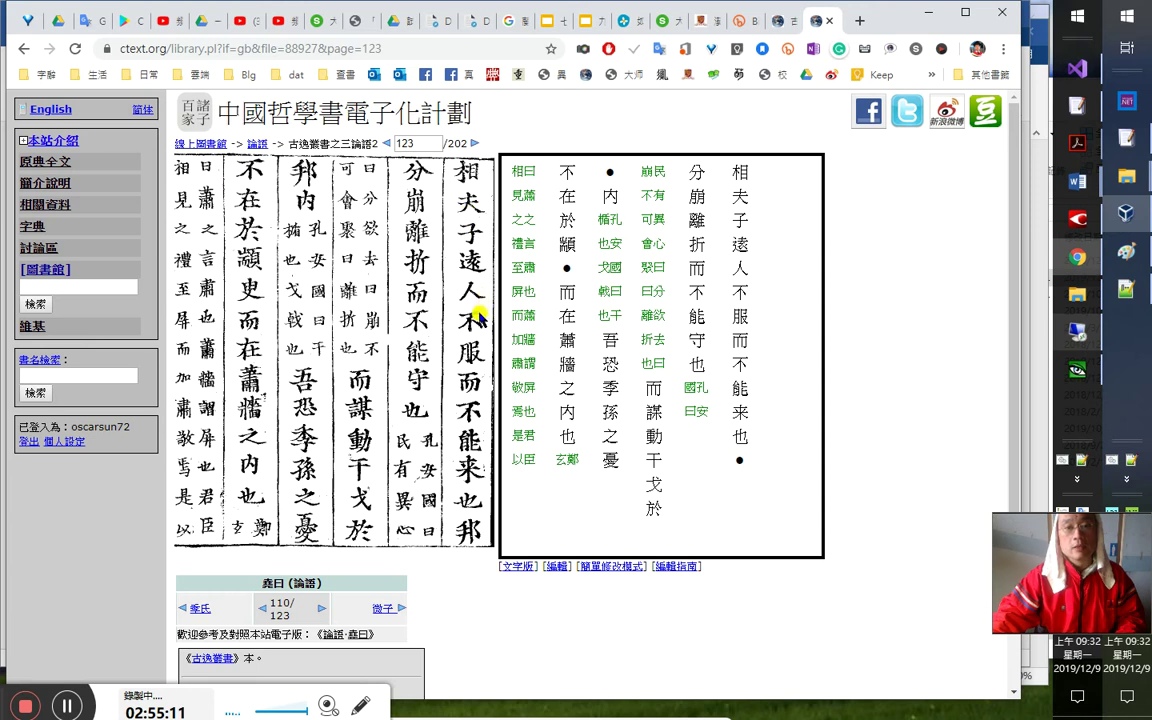
{"action": "left_click", "coordinate": [557, 566]}
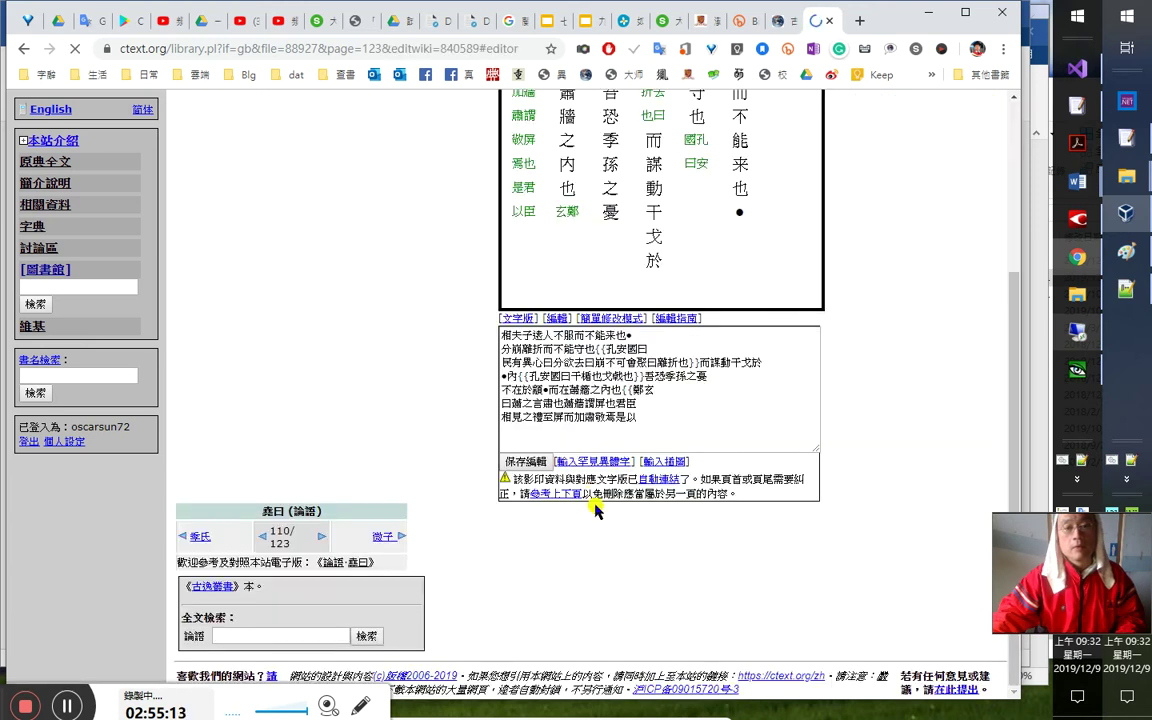
{"action": "scroll", "coordinate": [482, 310], "scroll_direction": "up", "scroll_amount": 4}
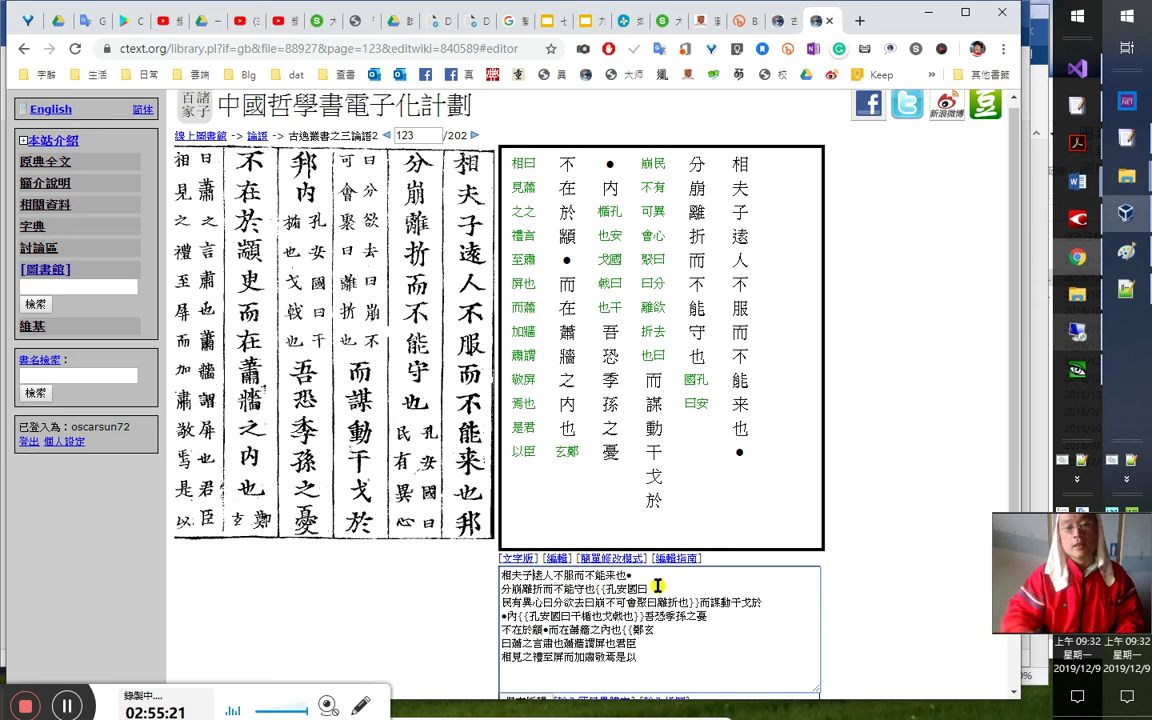
{"action": "type", "text": "，"}
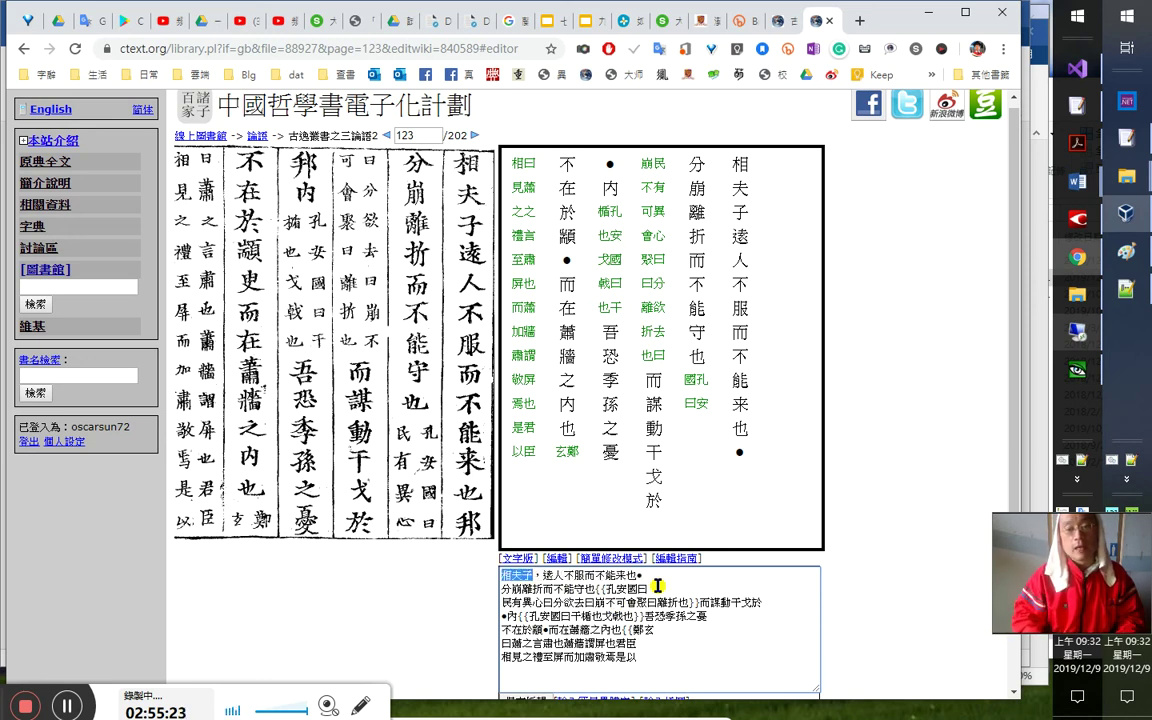
{"action": "type", "text": "，"}
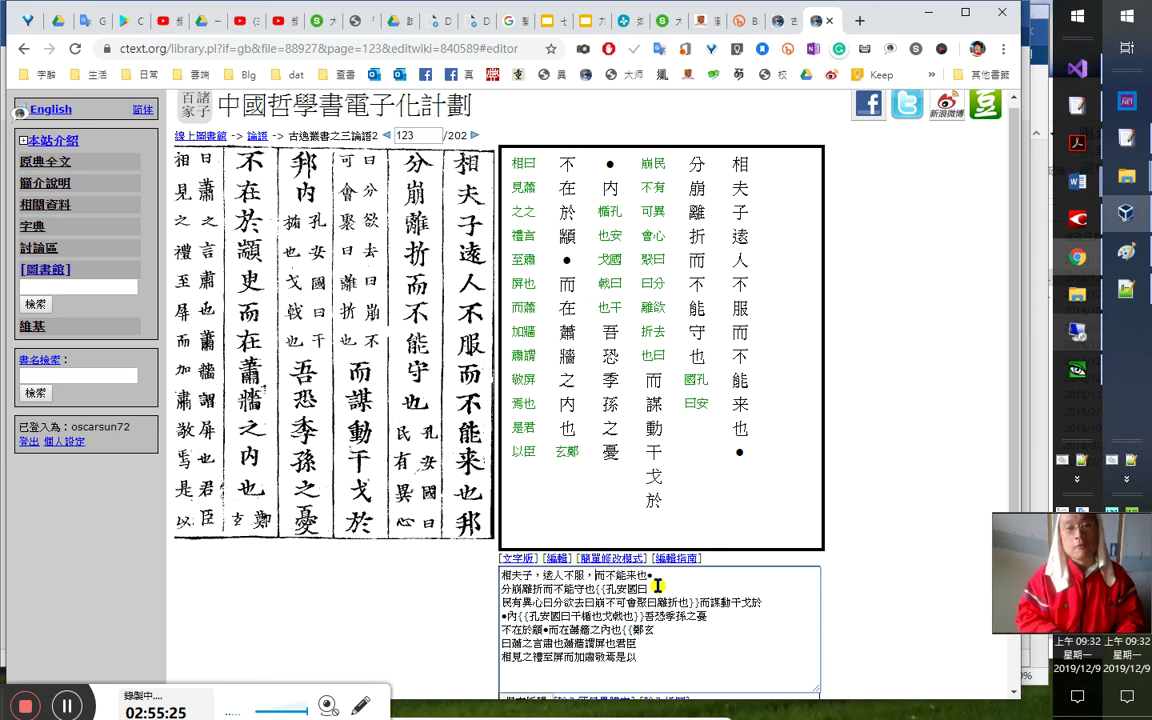
{"action": "type", "text": "。"}
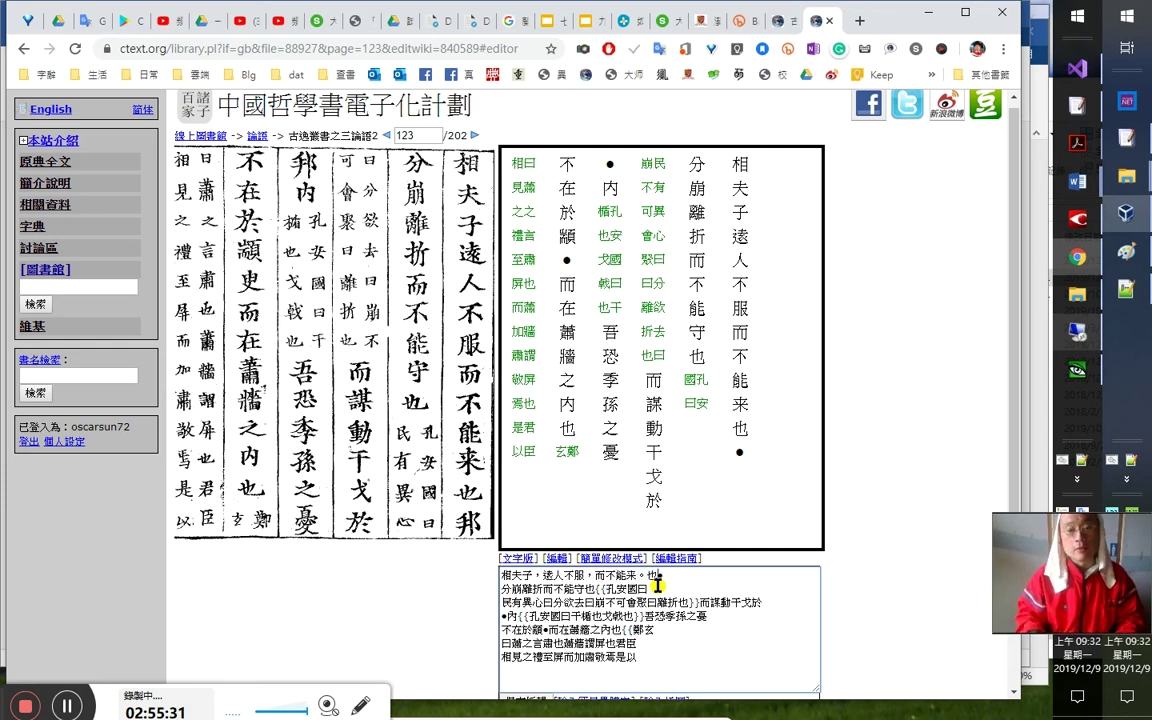
{"action": "key", "text": "BackSpace"}
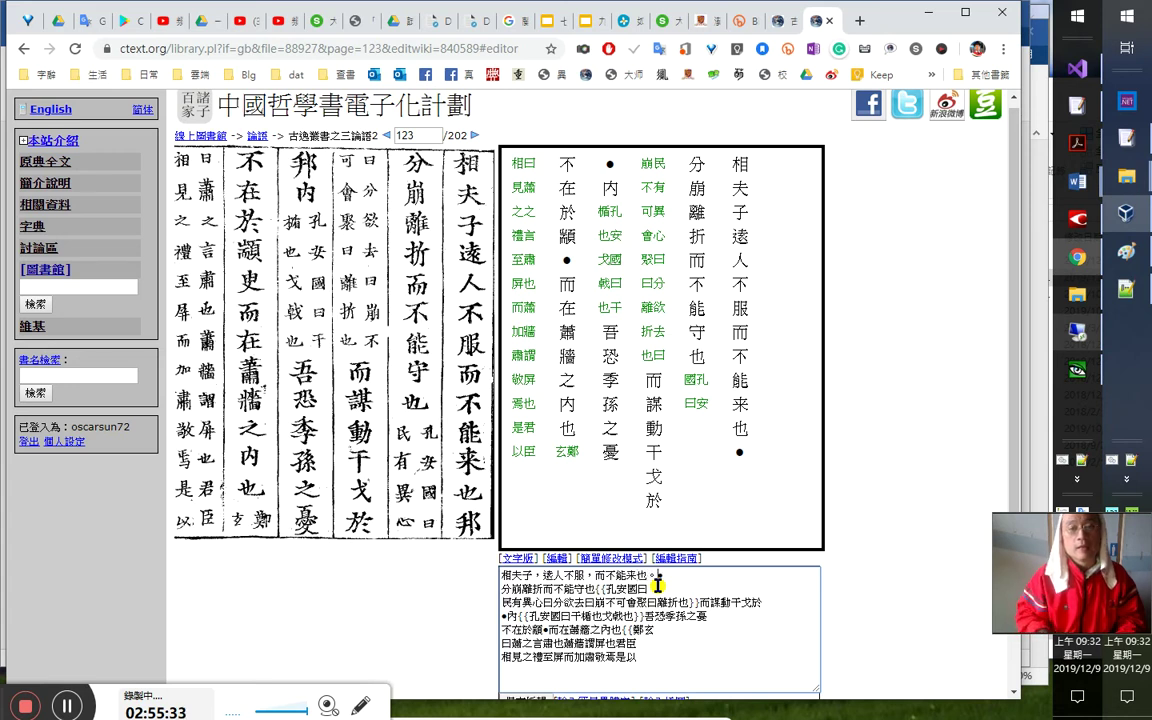
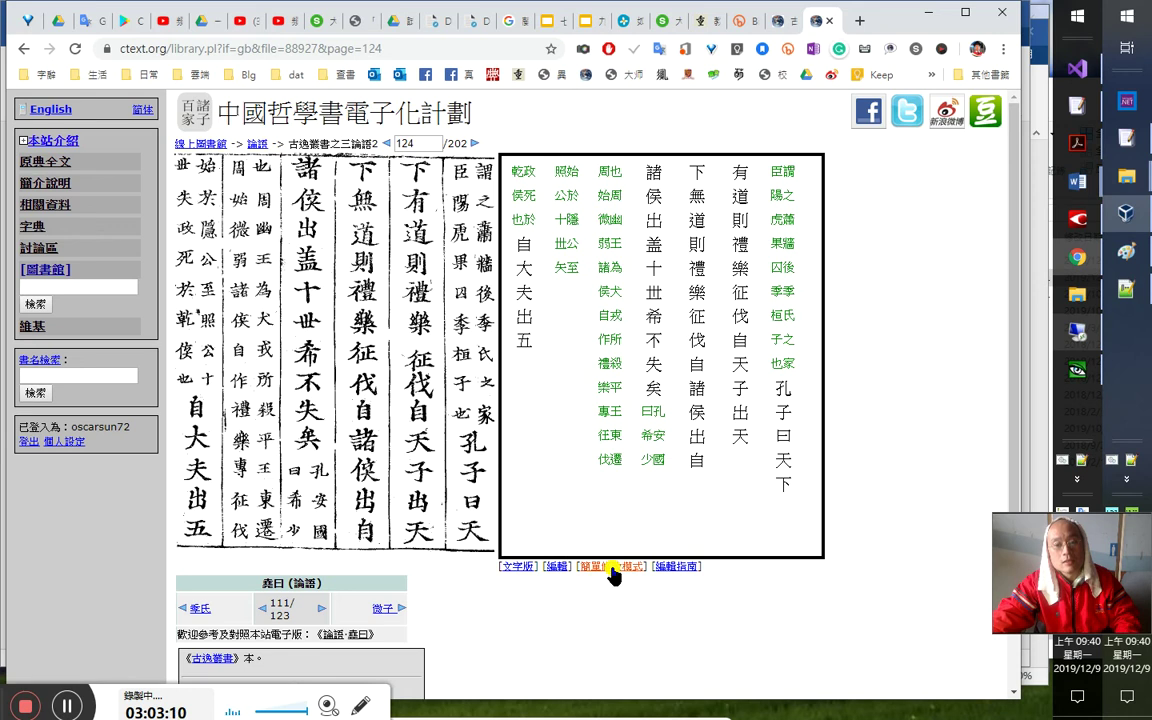
Join the line starting 政死於乾侯也 to 十世矣 in page 124's transcription and save the edit
{"action": "scroll", "coordinate": [706, 420], "scroll_direction": "up", "scroll_amount": 3}
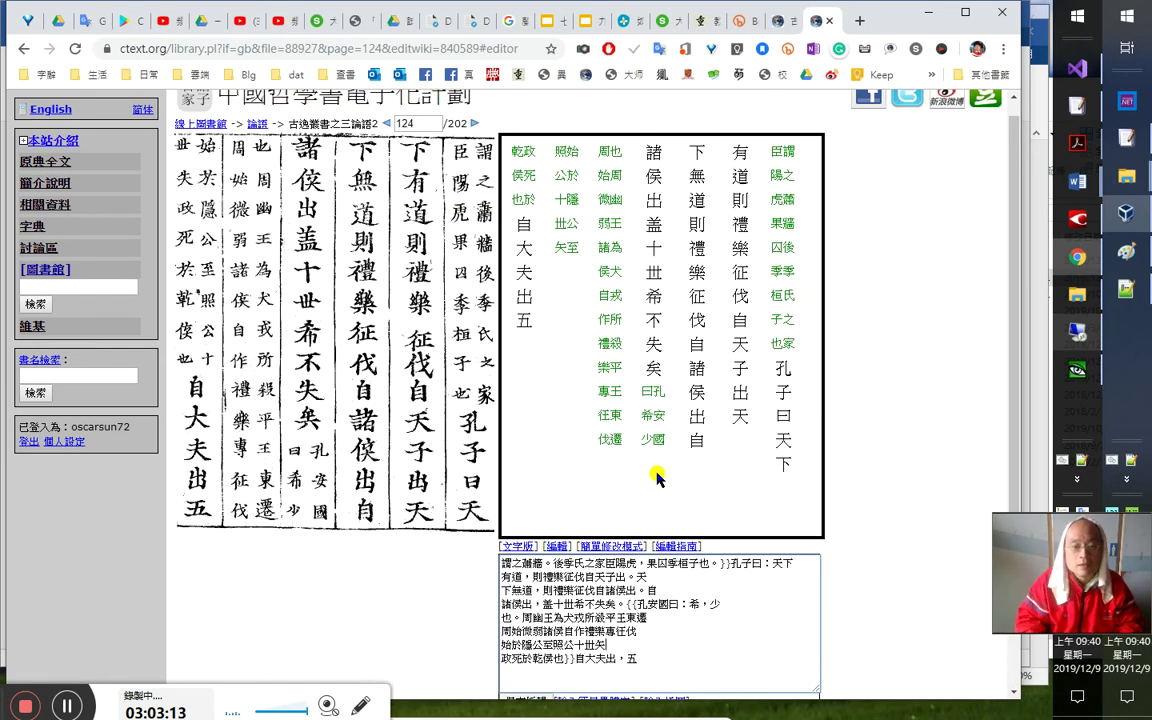
{"action": "key", "text": "BackSpace"}
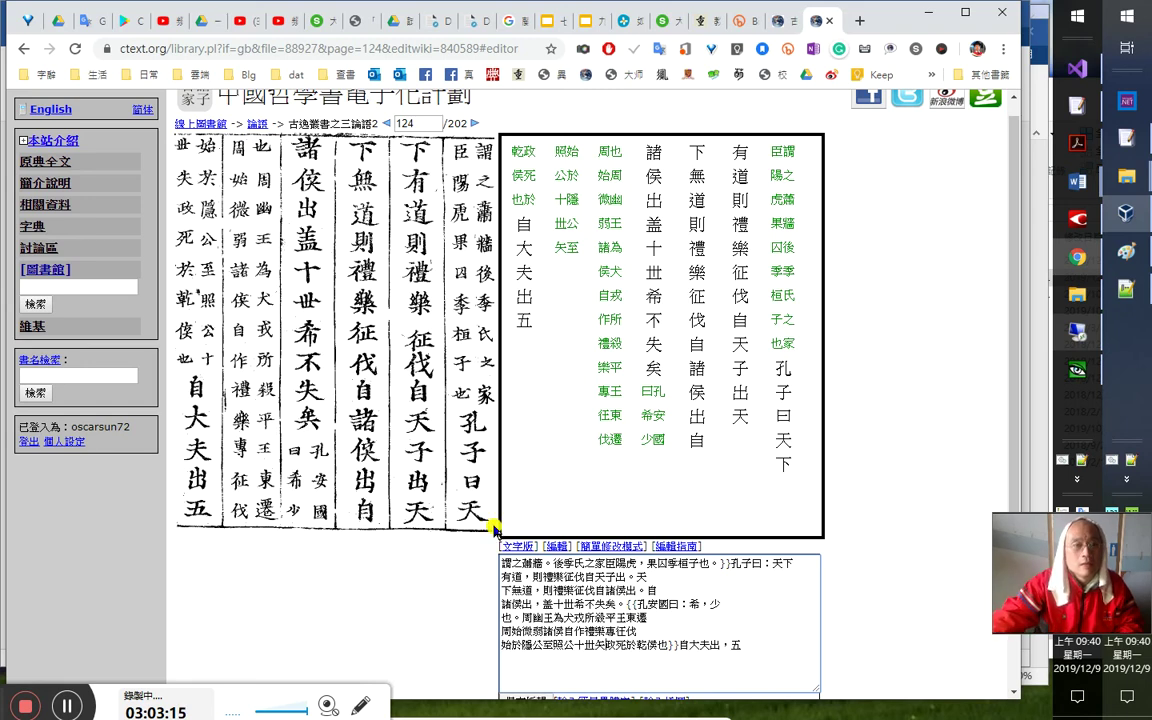
{"action": "scroll", "coordinate": [489, 507], "scroll_direction": "down", "scroll_amount": 3}
{"action": "left_click", "coordinate": [521, 466]}
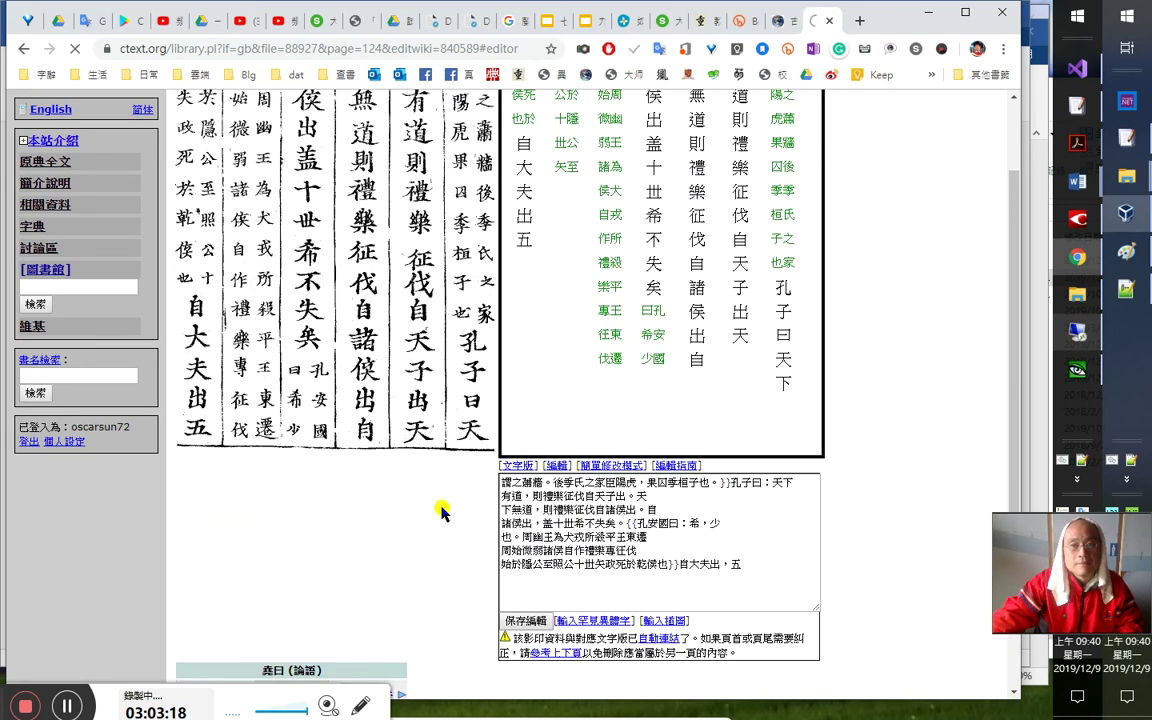
Open page 125's transcription for editing and add 。 after the opening 世希不失矣
{"action": "left_click", "coordinate": [475, 143]}
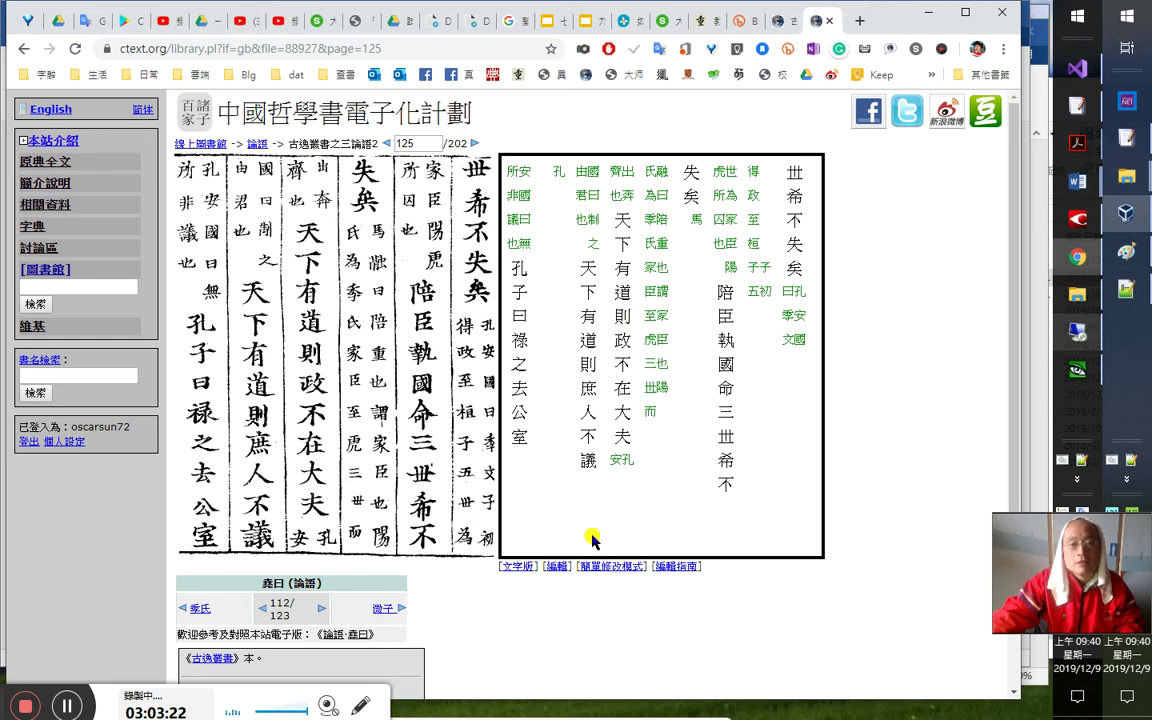
{"action": "left_click", "coordinate": [590, 565]}
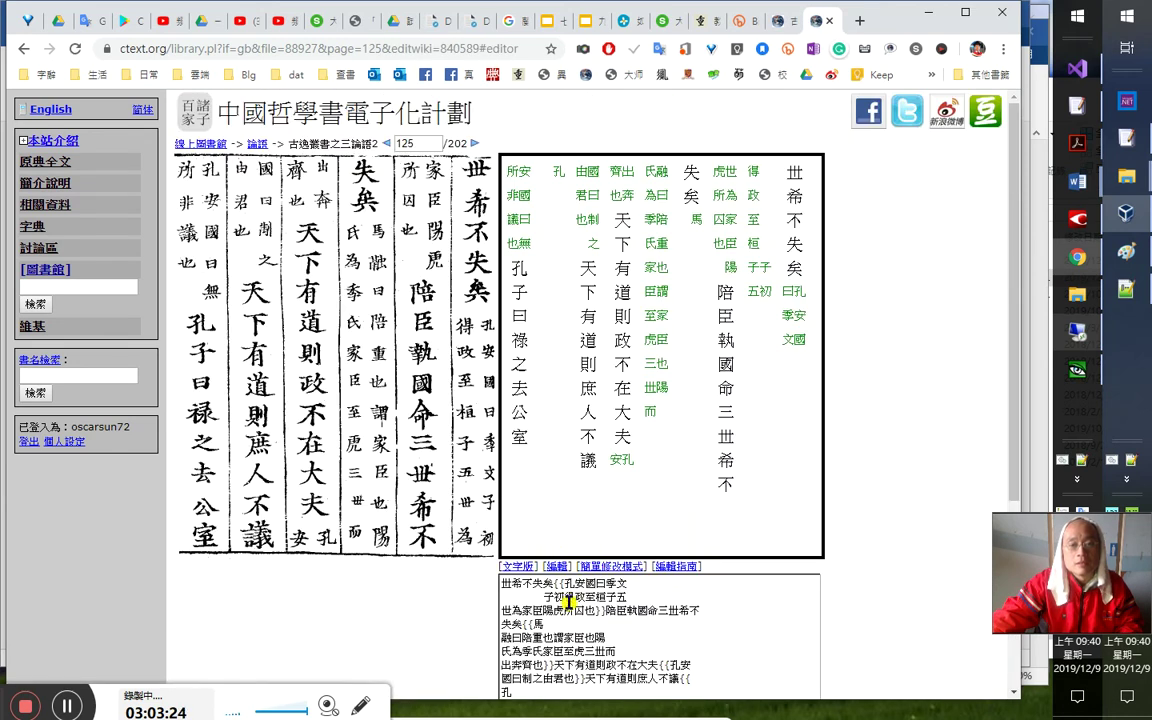
{"action": "type", "text": "。"}
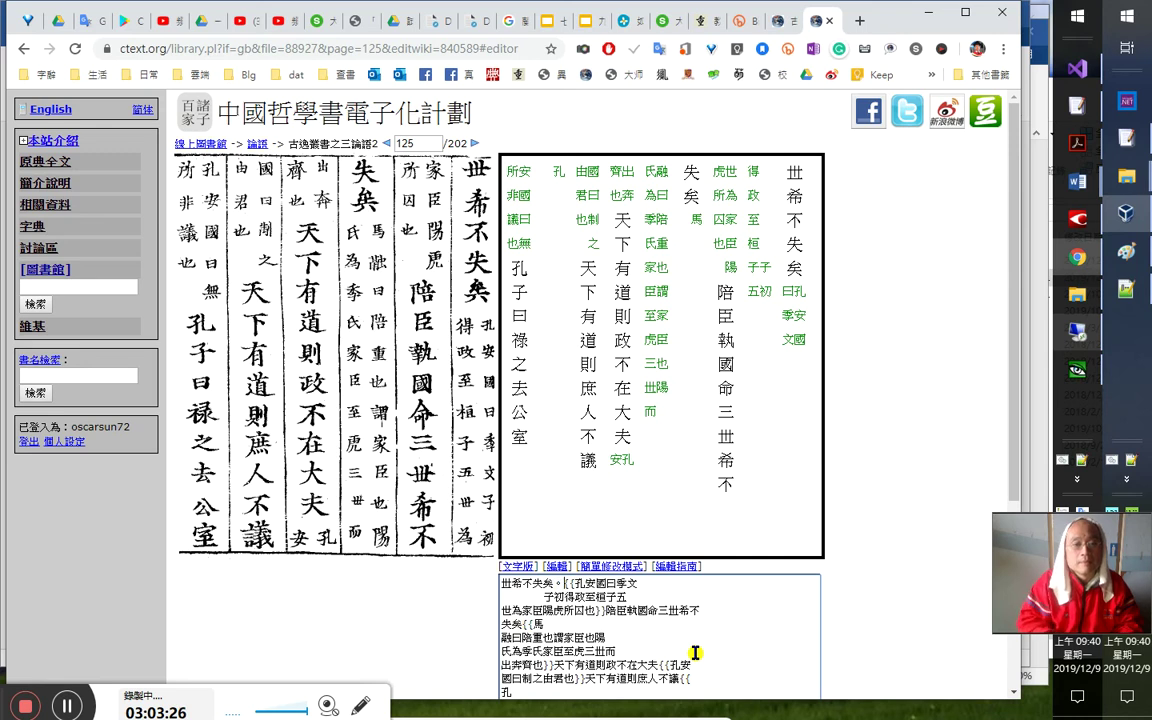
Remove the stray spaces and line break in 季文子初得政至桓子五世為, breaking the line before 家臣陽虎
{"action": "key", "text": "Delete"}
{"action": "key", "text": "shift+Right"}
{"action": "key", "text": "shift+Right"}
{"action": "key", "text": "shift+Right"}
{"action": "key", "text": "shift+Right"}
{"action": "key", "text": "Delete"}
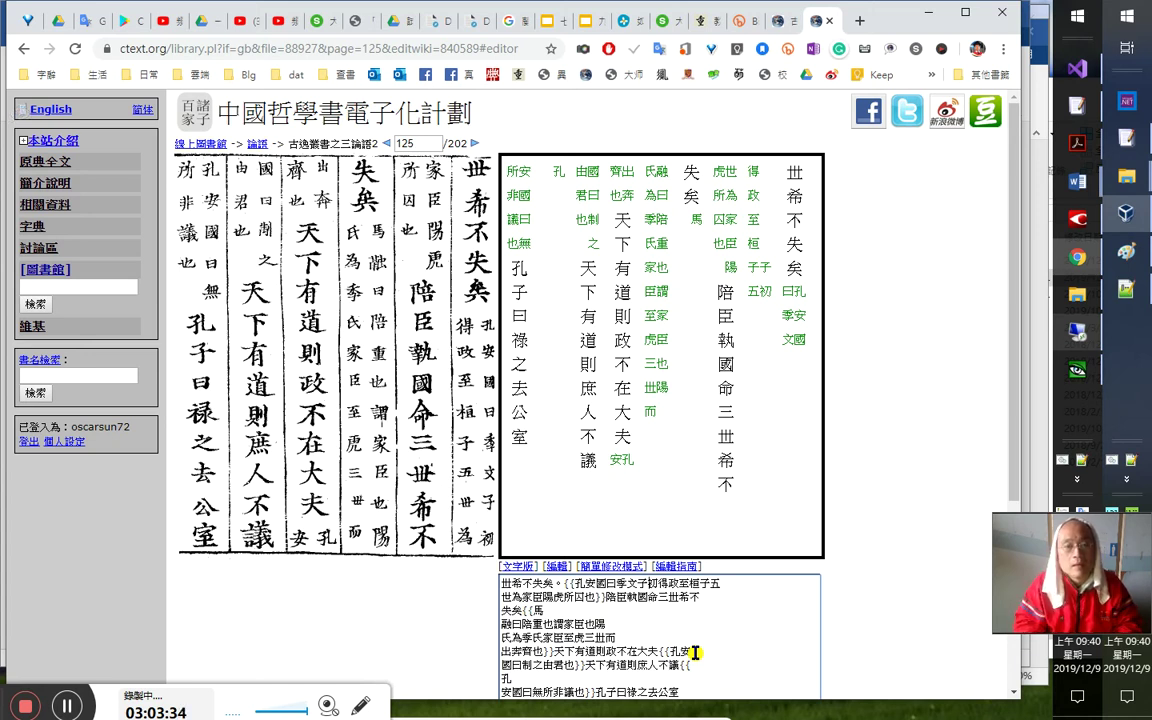
{"action": "key", "text": "Delete"}
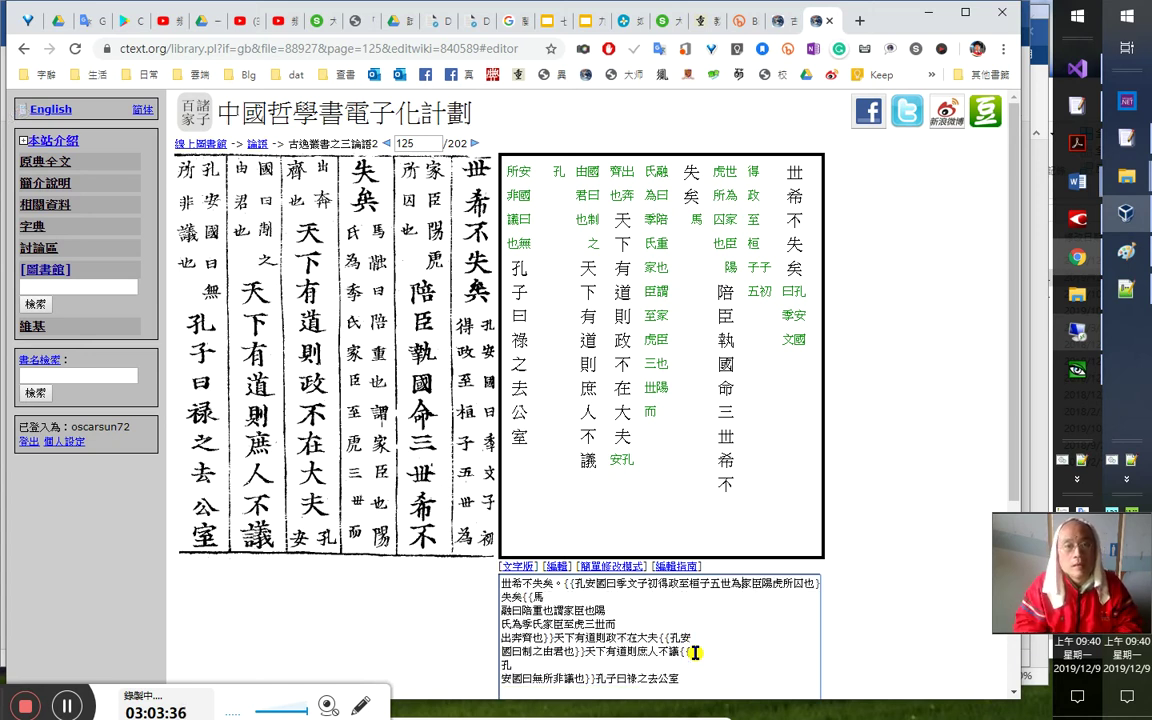
{"action": "type", "text": "陪臣執國命三世希不"}
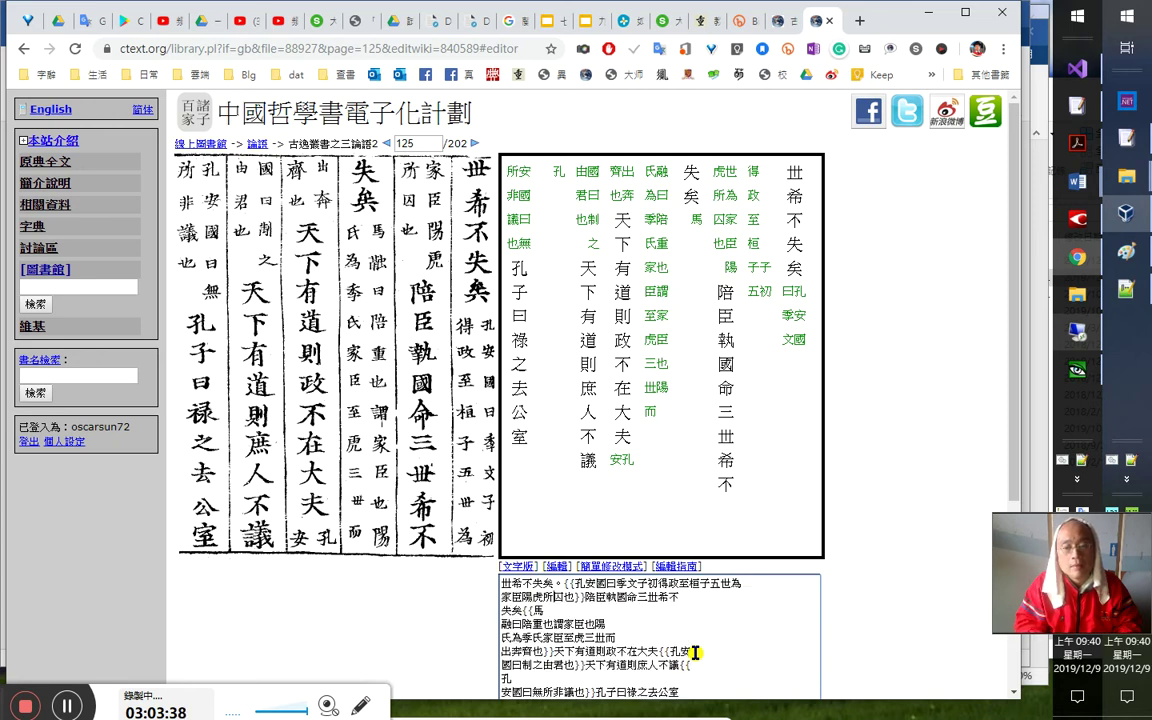
Add 。 after 家臣陽虎所囚也 and ， after 陪臣執國命
{"action": "type", "text": "。"}
{"action": "key", "text": "Up"}
{"action": "key", "text": "End"}
{"action": "key", "text": "shift+Left"}
{"action": "key", "text": "shift+Left"}
{"action": "key", "text": "shift+Left"}
{"action": "key", "text": "shift+Left"}
{"action": "key", "text": "shift+Left"}
{"action": "key", "text": "shift+Left"}
{"action": "key", "text": "Down"}
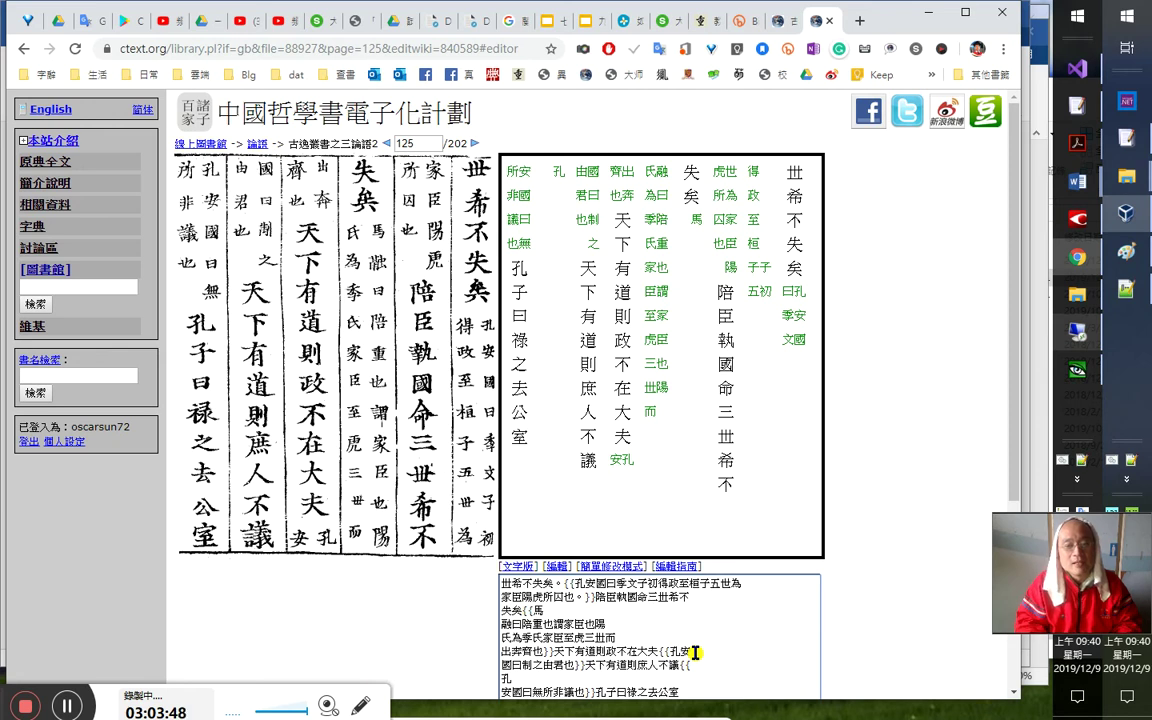
{"action": "type", "text": "，"}
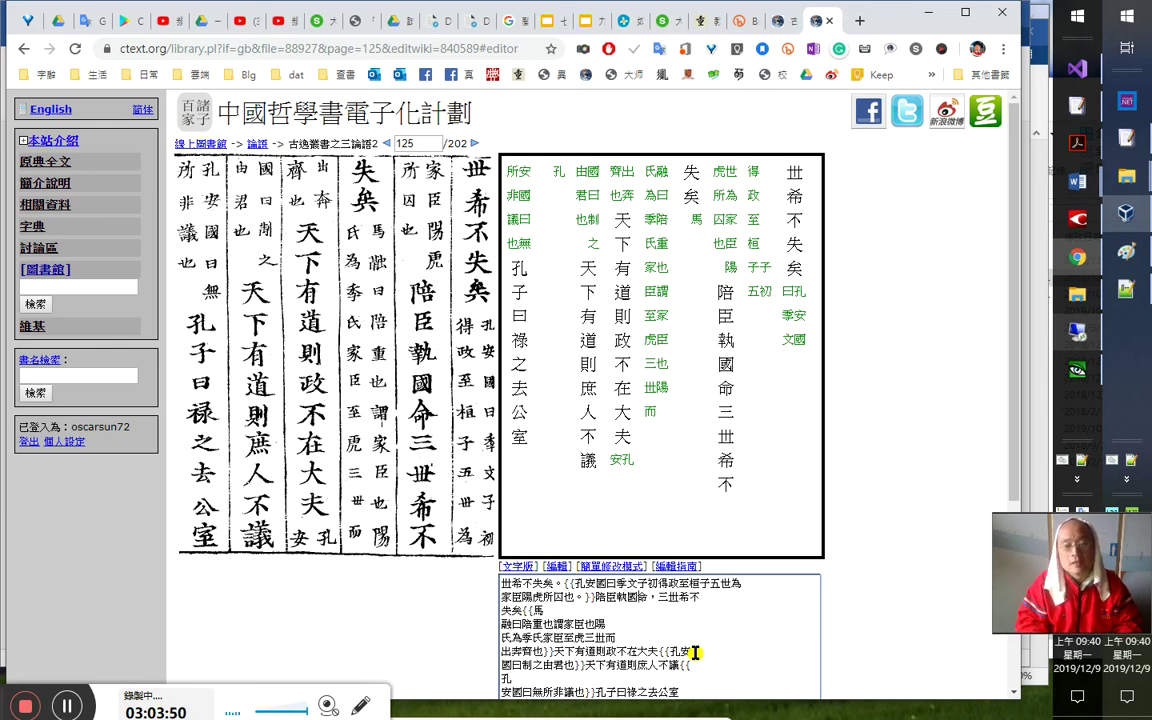
Highlight characters in the clause 陪臣執國命 to examine its wording
{"action": "key", "text": "shift+Left"}
{"action": "key", "text": "shift+Left"}
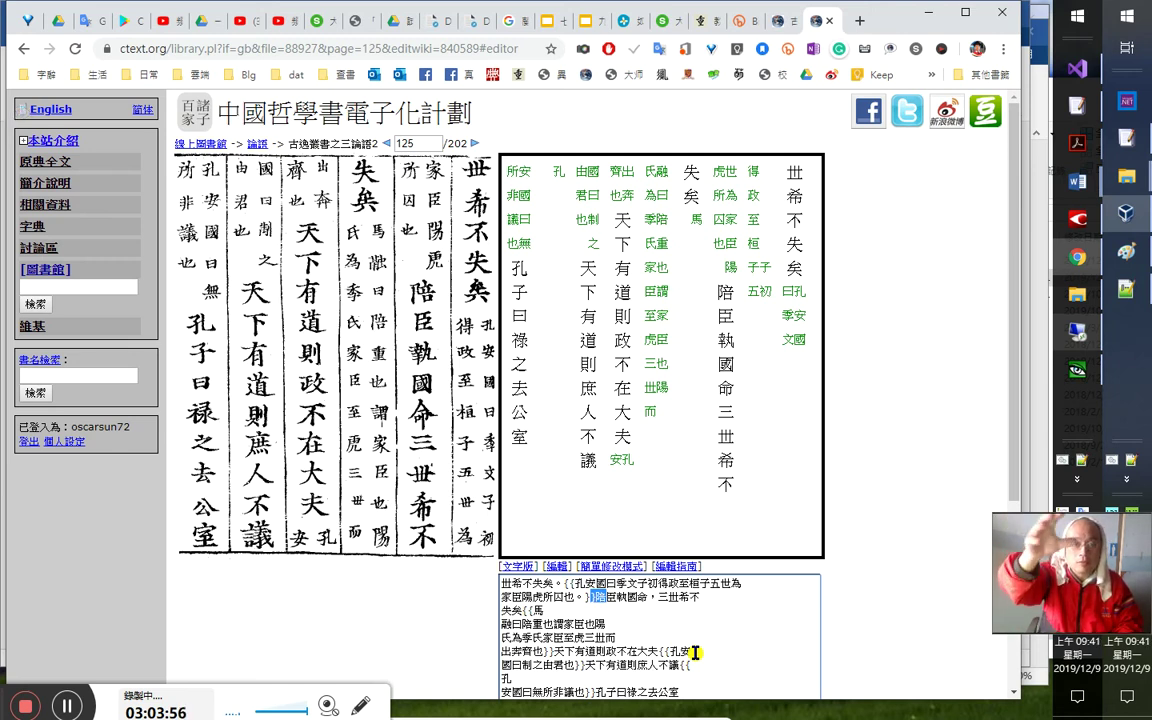
{"action": "left_click", "coordinate": [695, 652]}
{"action": "key", "text": "Right"}
{"action": "key", "text": "shift+Left"}
{"action": "key", "text": "shift+Left"}
{"action": "key", "text": "shift+Left"}
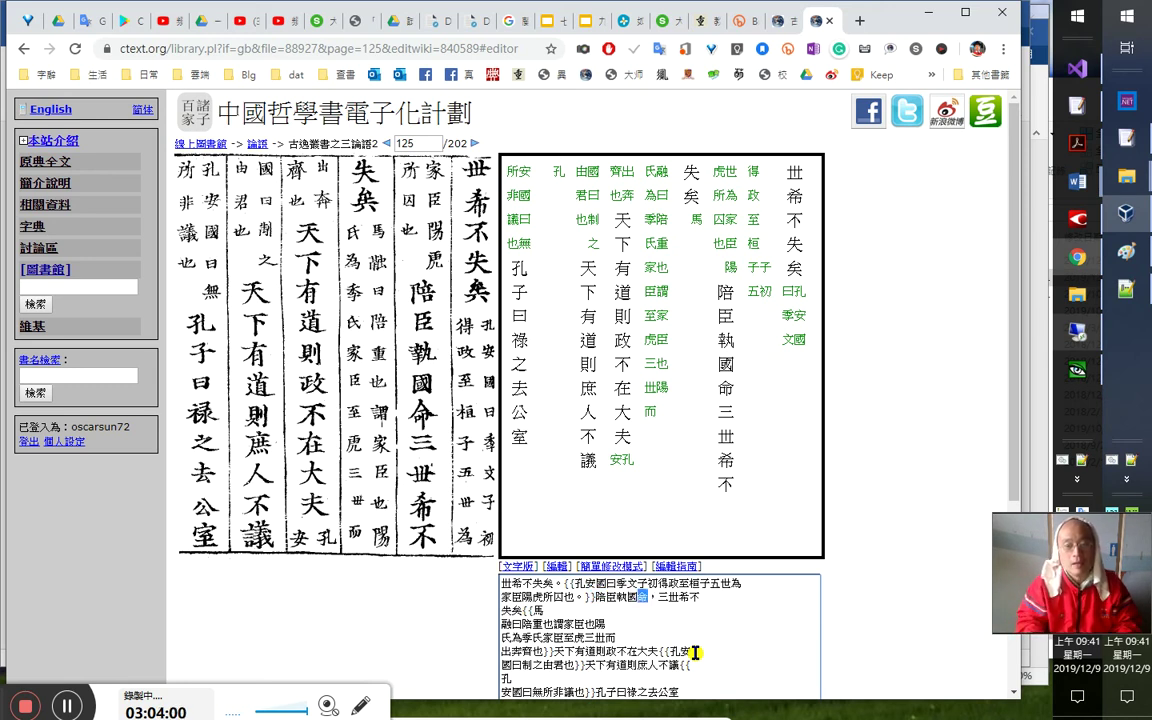
Add 。 after 三世希不失矣 and join 馬 with the following line starting 融曰
{"action": "key", "text": "Left"}
{"action": "key", "text": "Left"}
{"action": "key", "text": "shift+Left"}
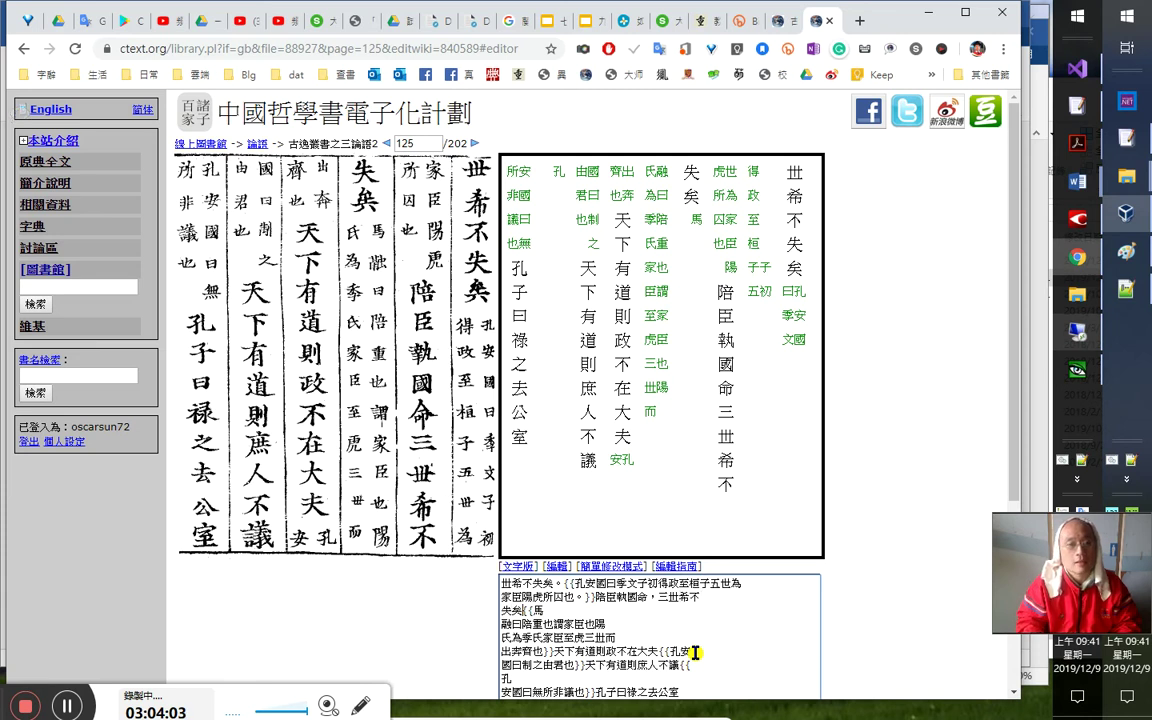
{"action": "type", "text": "。"}
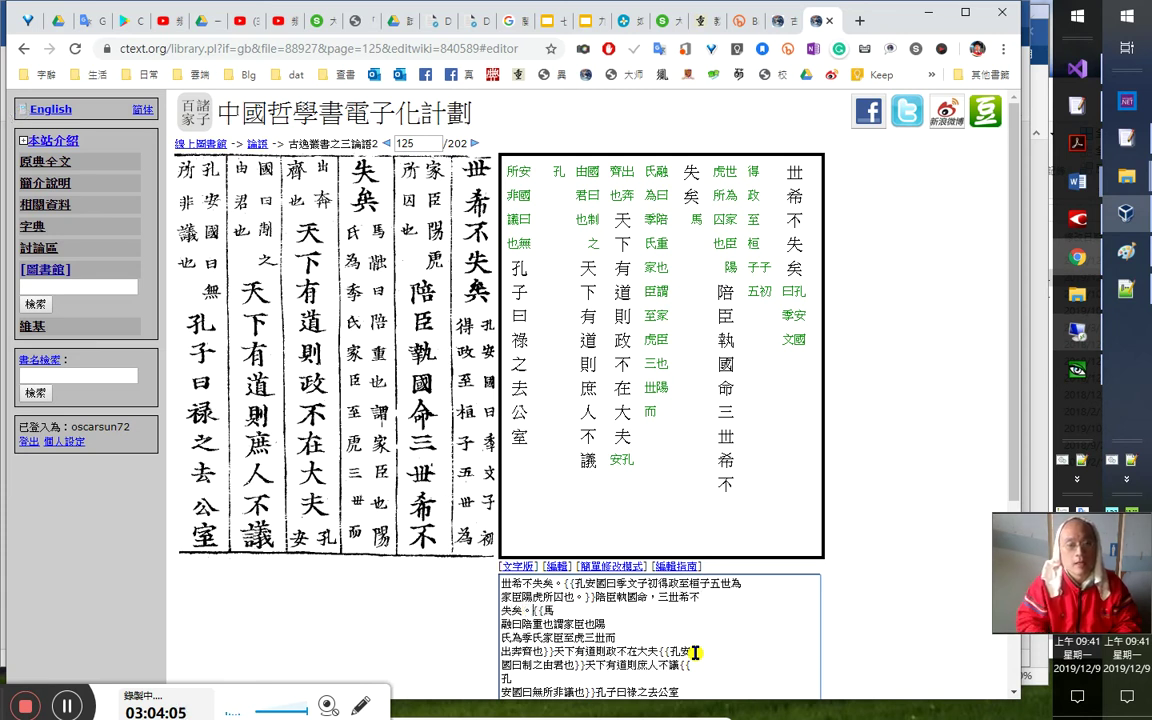
{"action": "key", "text": "End"}
{"action": "key", "text": "Delete"}
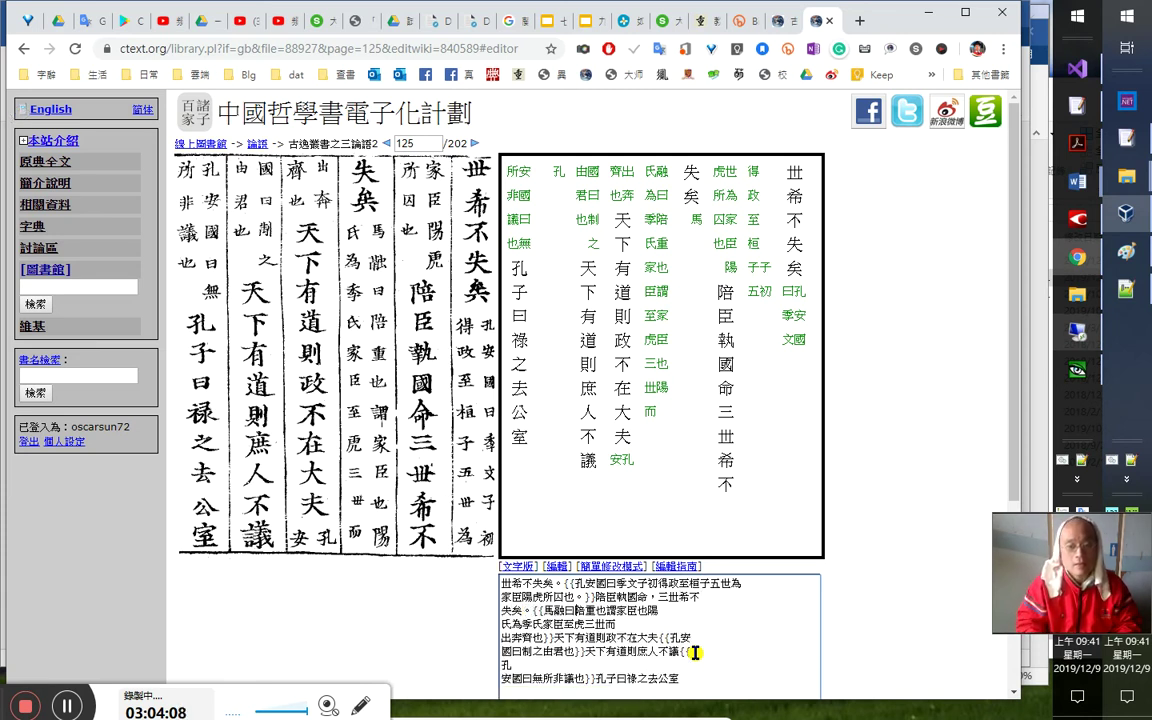
Punctuate the start of Ma Rong's note as 馬融曰：陪，重也。
{"action": "type", "text": "："}
{"action": "key", "text": "Right"}
{"action": "type", "text": "，"}
{"action": "key", "text": "Right"}
{"action": "key", "text": "Right"}
{"action": "type", "text": "。"}
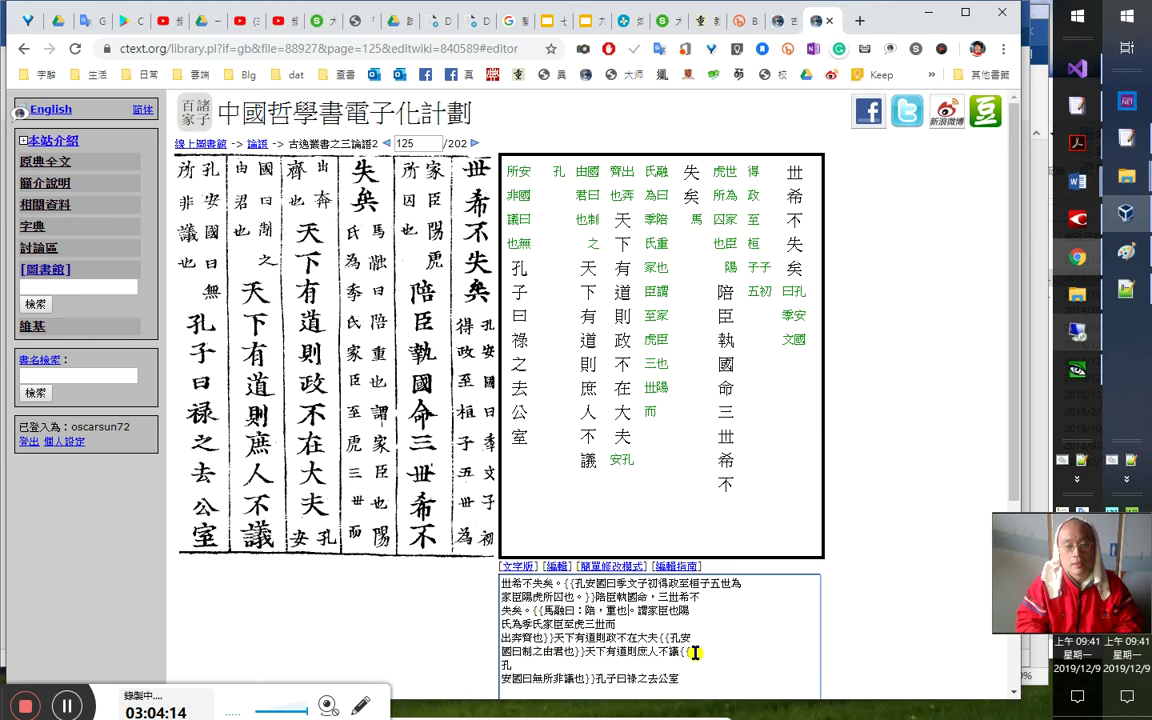
Add 。 after 謂家臣也 and replace the mark after 重也 with ，
{"action": "key", "text": "Right"}
{"action": "key", "text": "Right"}
{"action": "key", "text": "Right"}
{"action": "key", "text": "Right"}
{"action": "type", "text": "。"}
{"action": "key", "text": "shift+Right"}
{"action": "type", "text": "，"}
{"action": "key", "text": "Left"}
{"action": "key", "text": "shift+Left"}
{"action": "key", "text": "shift+Left"}
{"action": "key", "text": "End"}
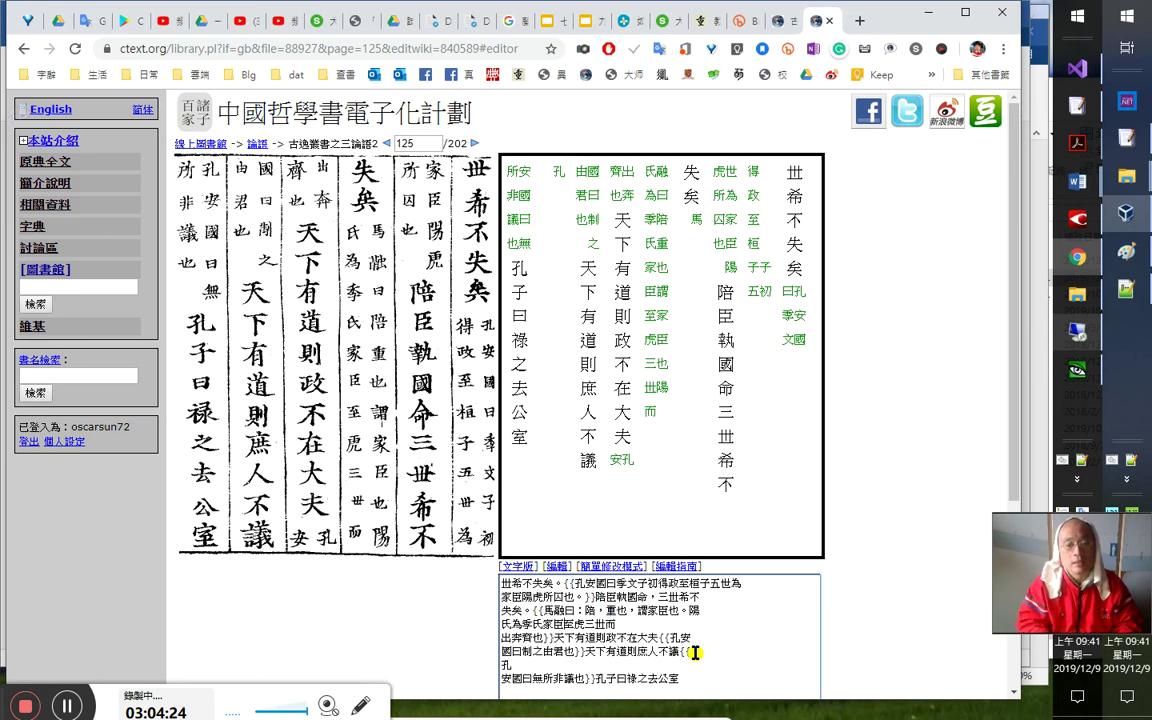
Add ， after 氏為季氏家臣 and 。 after 出奔齊也
{"action": "type", "text": "，"}
{"action": "key", "text": "Left"}
{"action": "key", "text": "shift+Left"}
{"action": "key", "text": "shift+Left"}
{"action": "key", "text": "Right"}
{"action": "type", "text": "a"}
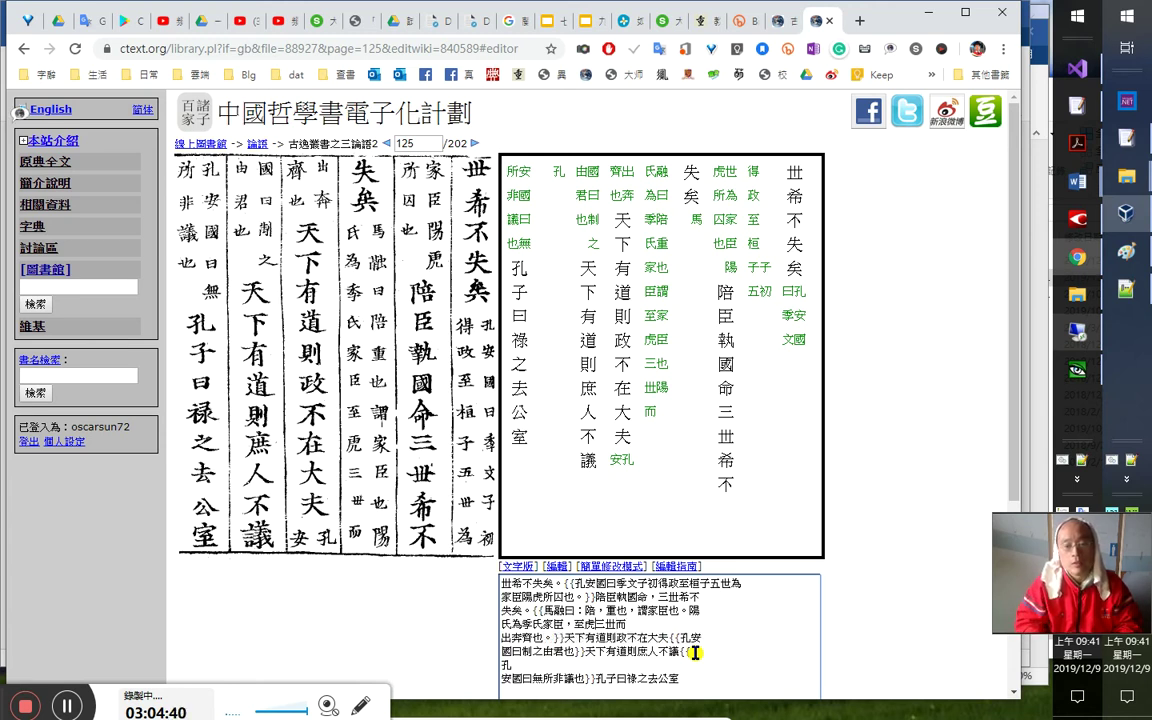
{"action": "key", "text": "shift+Right"}
{"action": "key", "text": "shift+Right"}
{"action": "key", "text": "Left"}
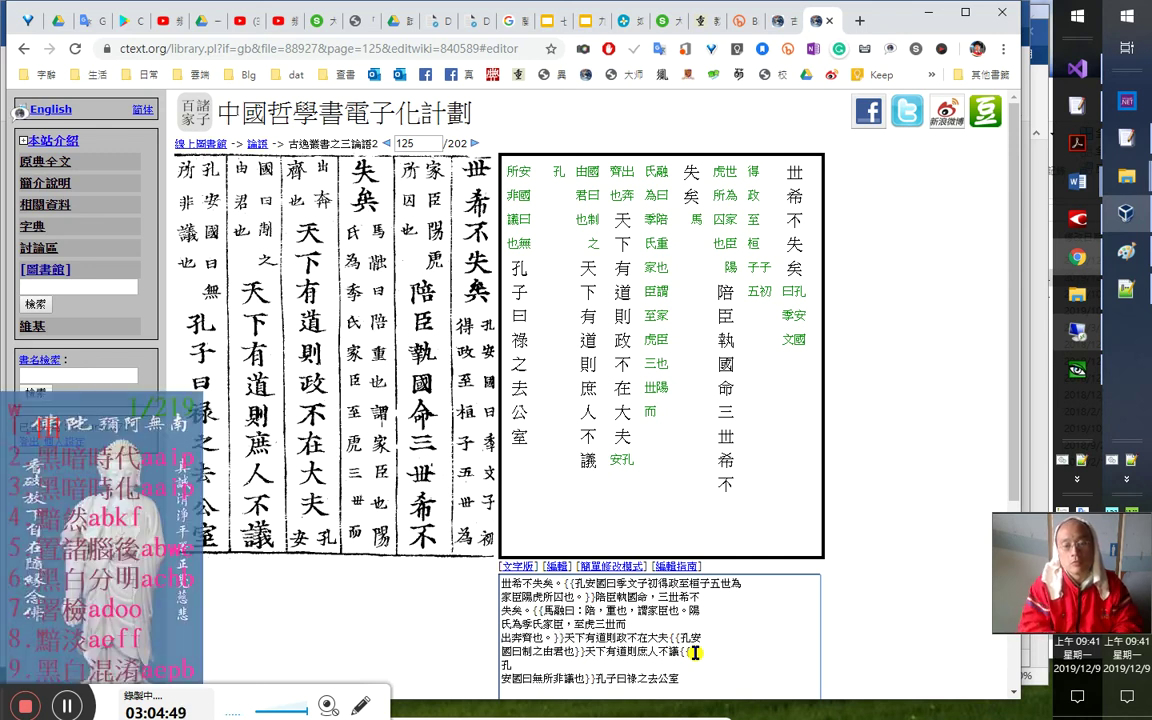
{"action": "type", "text": "奔"}
{"action": "key", "text": "shift+Left"}
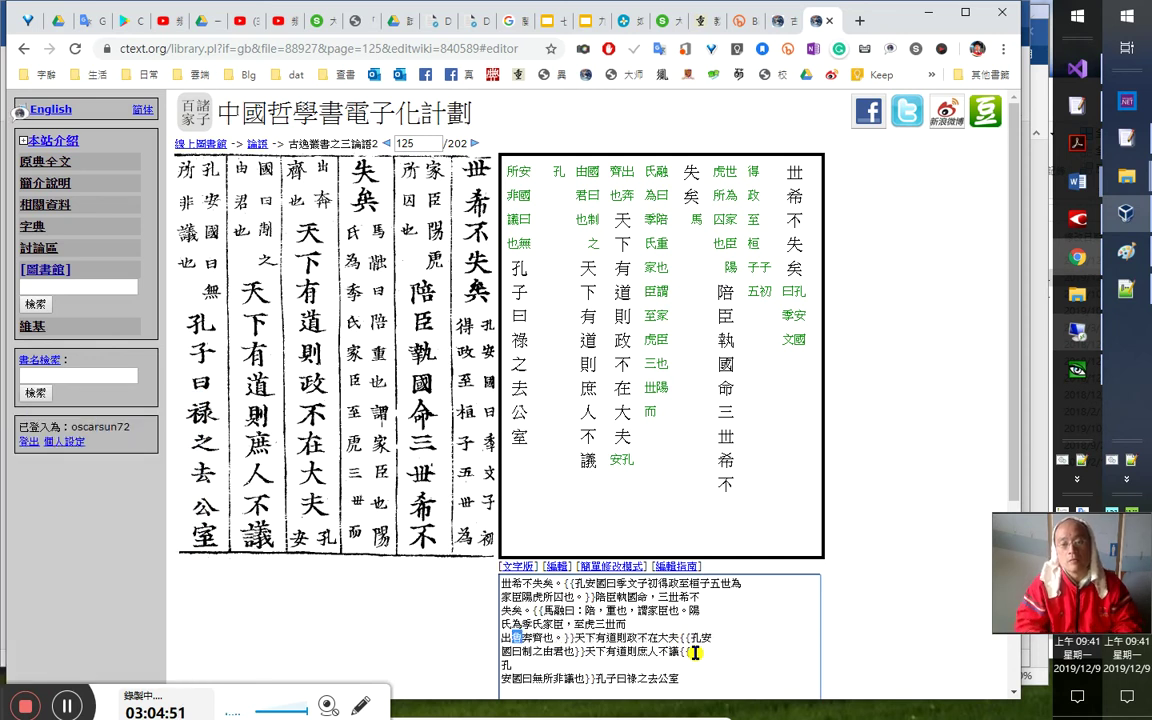
{"action": "key", "text": "Delete"}
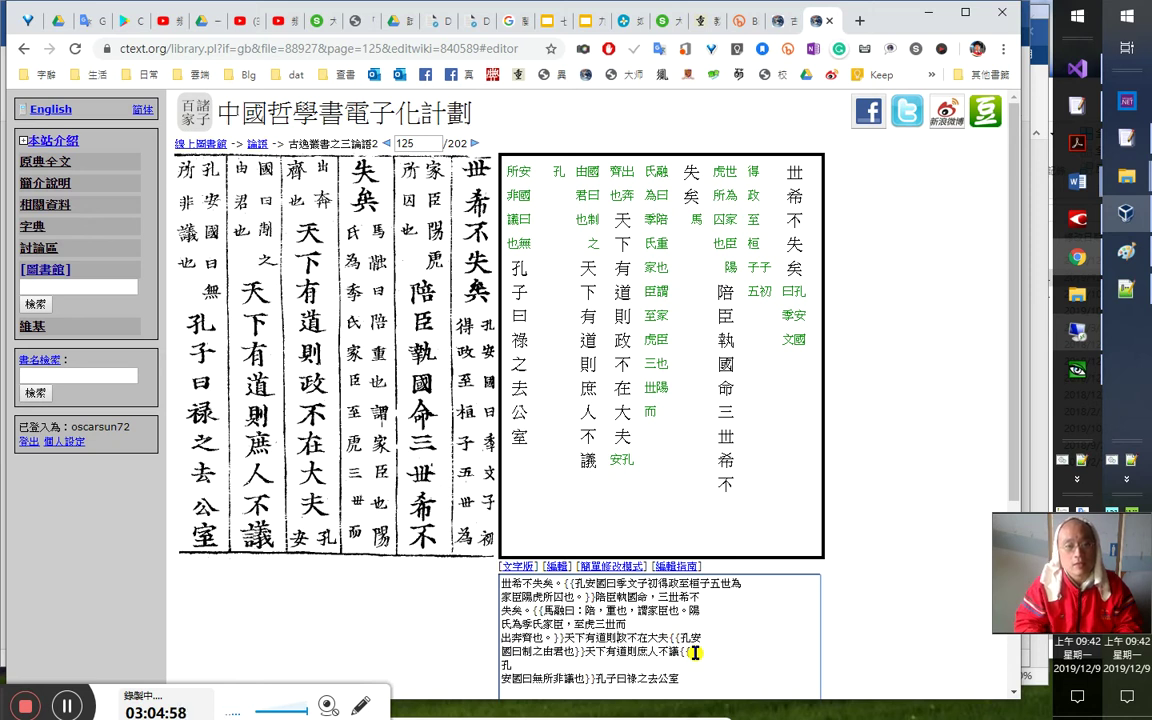
Punctuate the main text as 天下有道，則政不在大夫。 and add ， between 天下有道 and 則庶人不議
{"action": "type", "text": "，"}
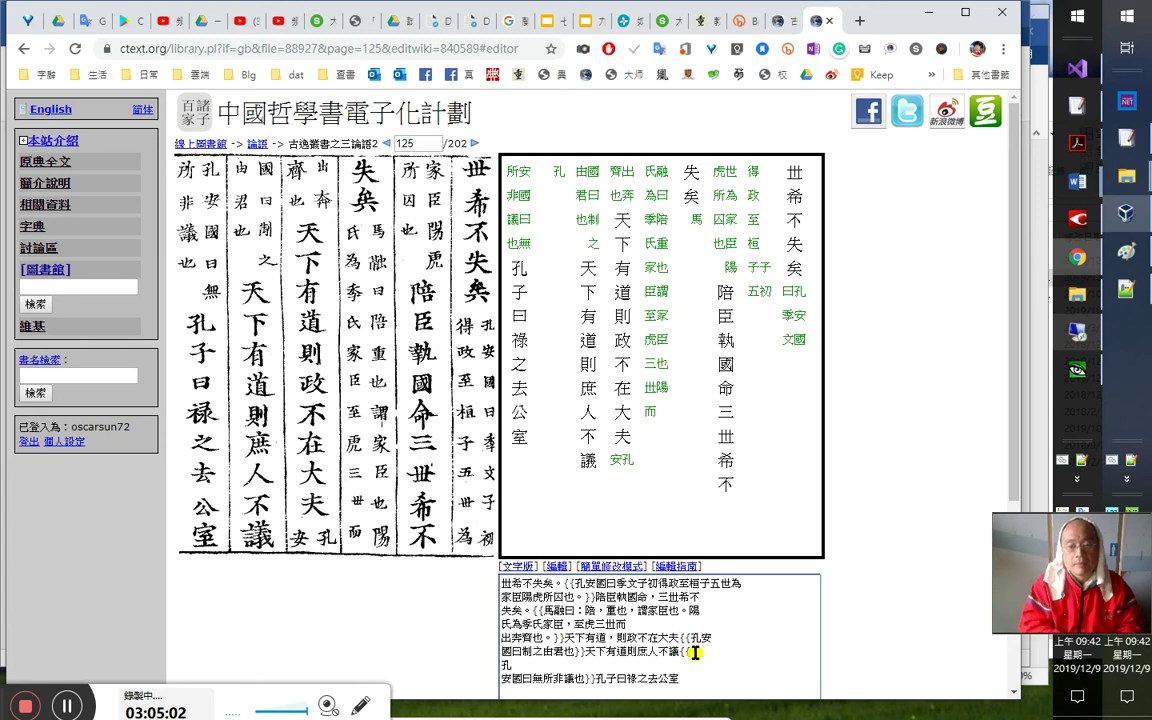
{"action": "type", "text": "。"}
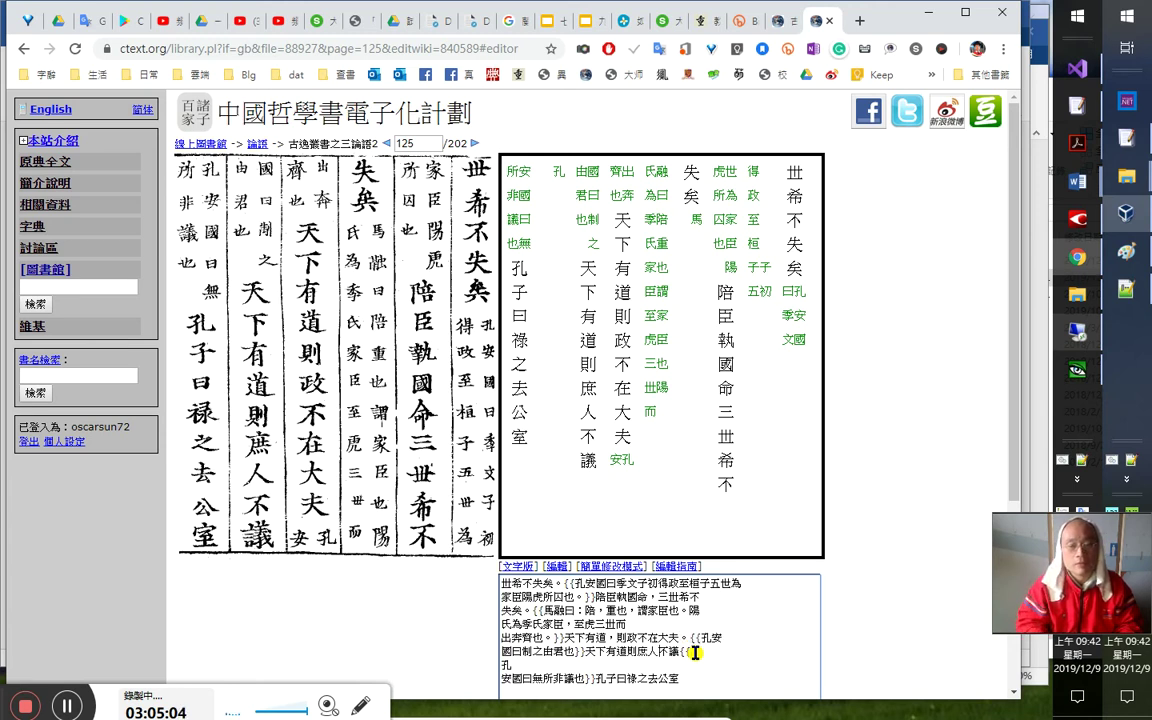
{"action": "type", "text": "，"}
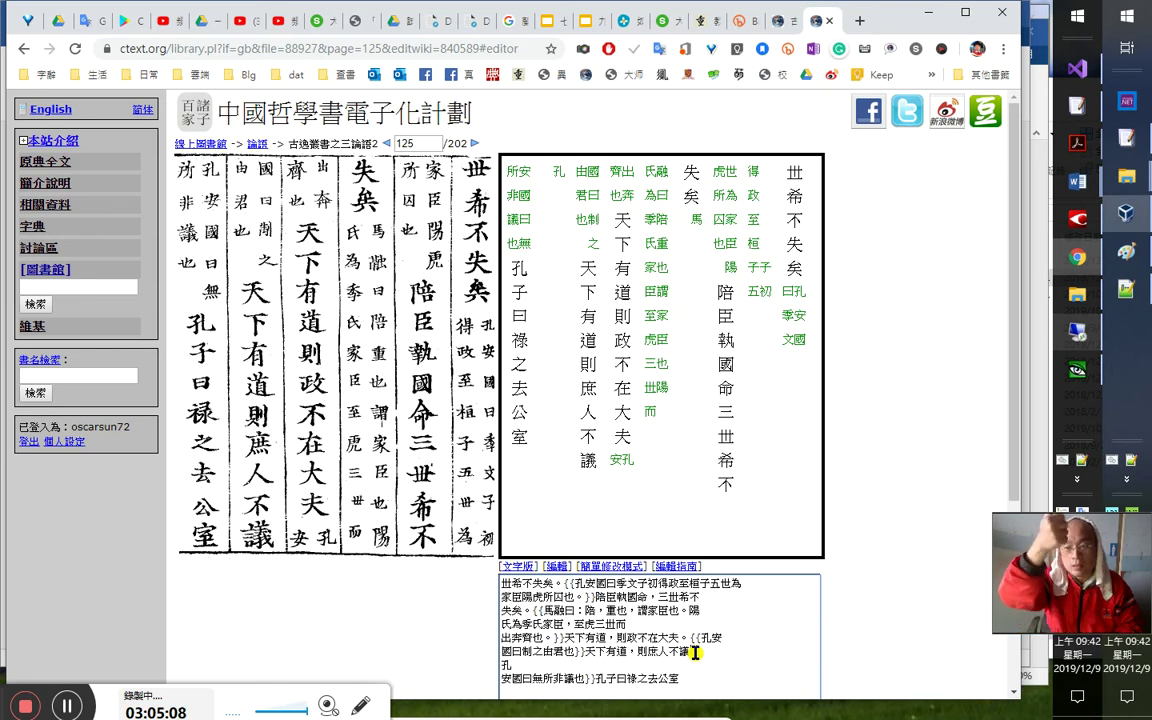
{"action": "type", "text": "{{"}
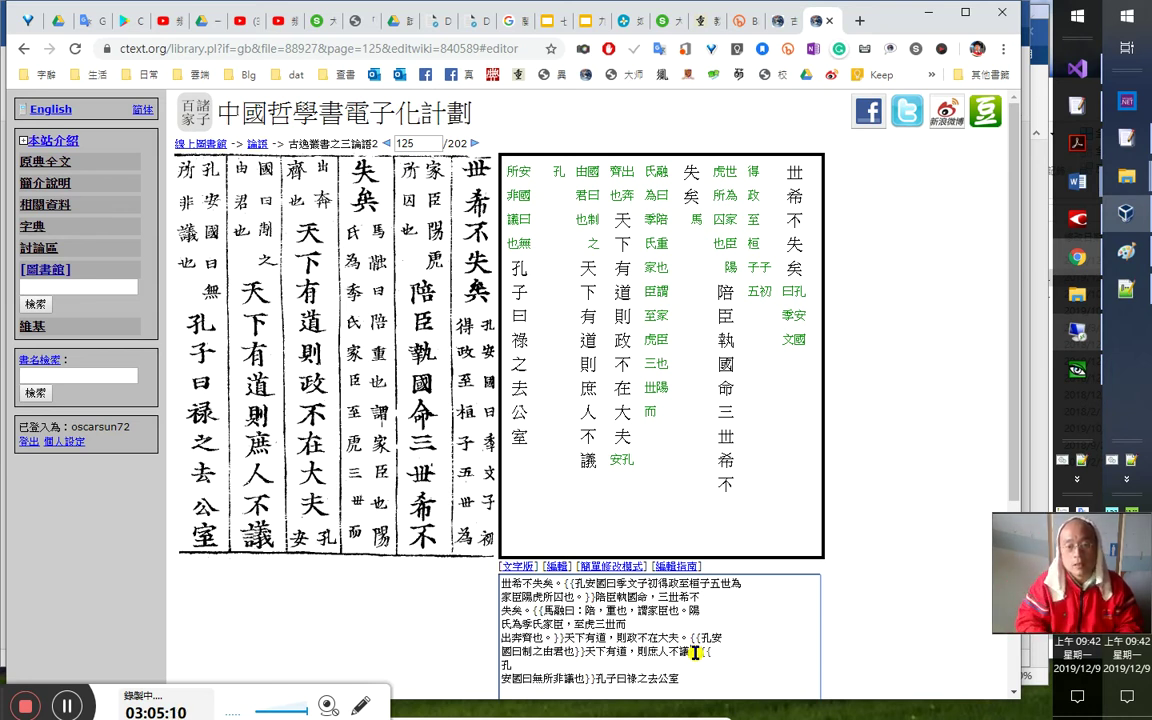
{"action": "key", "text": "shift+Right"}
{"action": "key", "text": "shift+Right"}
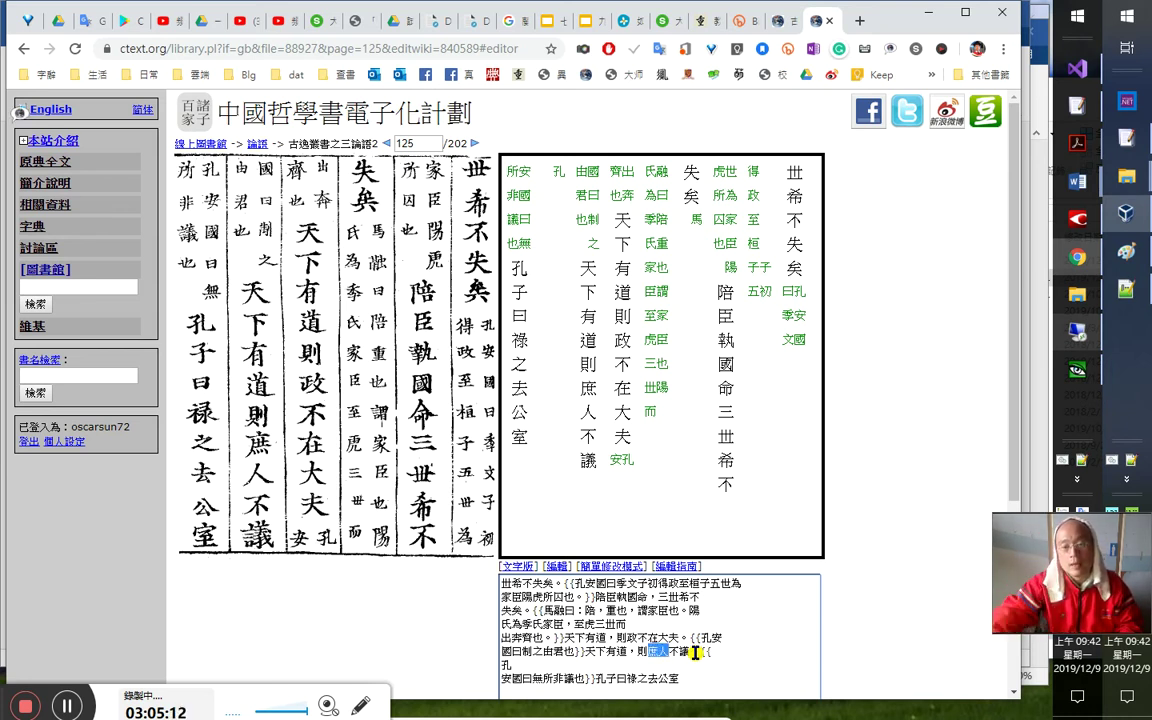
Rejoin the broken 孔 and 安國曰 lines and move the line break after 則庶人不議。 so {{孔安國曰 starts a new line
{"action": "left_click_drag", "start_coordinate": [648, 652], "coordinate": [690, 652]}
{"action": "left_click", "coordinate": [645, 653]}
{"action": "left_click", "coordinate": [625, 652]}
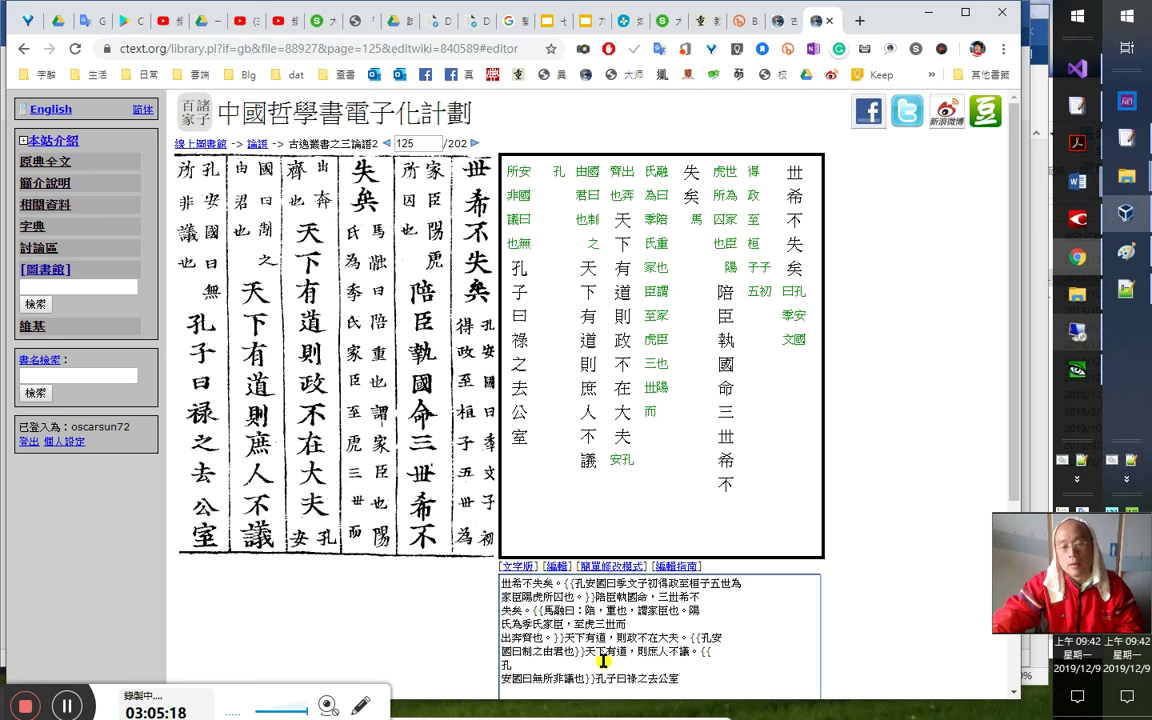
{"action": "left_click_drag", "start_coordinate": [627, 653], "coordinate": [711, 650]}
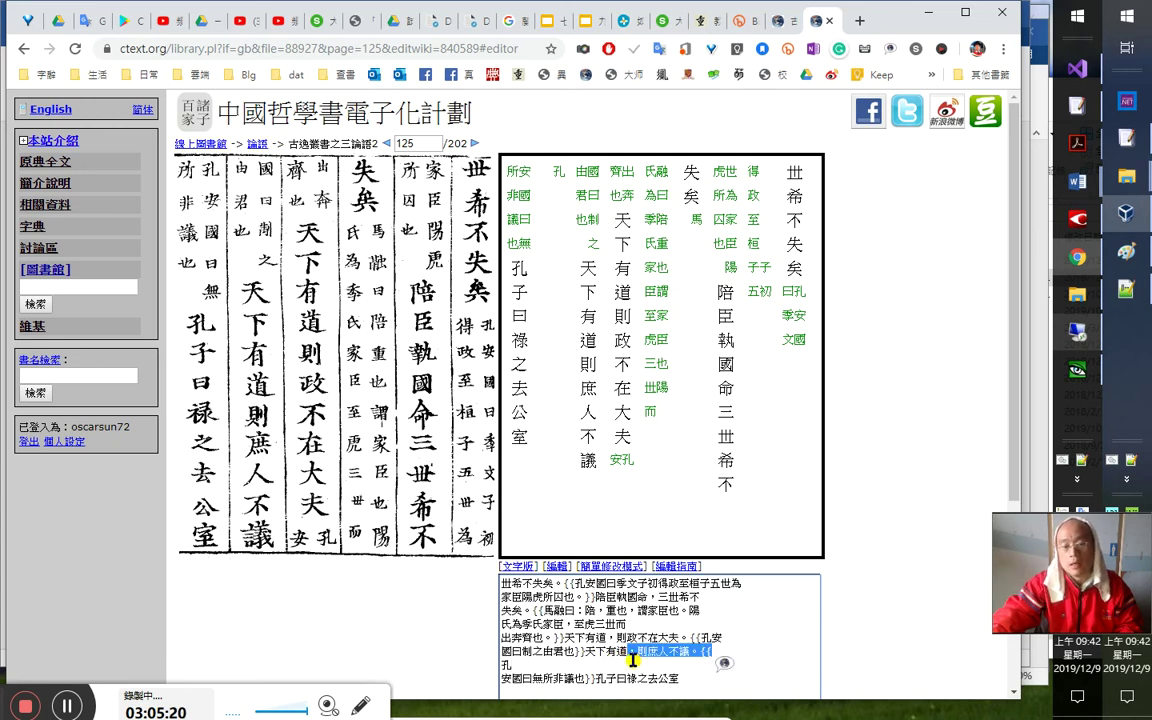
{"action": "left_click", "coordinate": [685, 688]}
{"action": "key", "text": "Delete"}
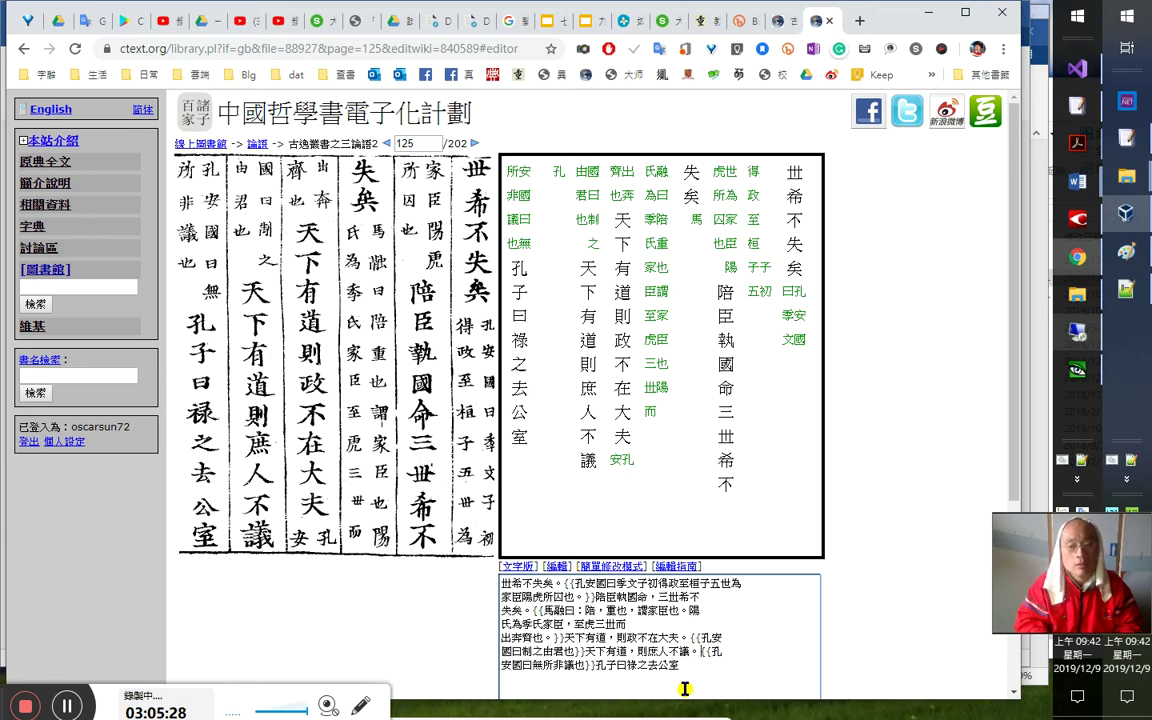
{"action": "key", "text": "Return"}
{"action": "key", "text": "Delete"}
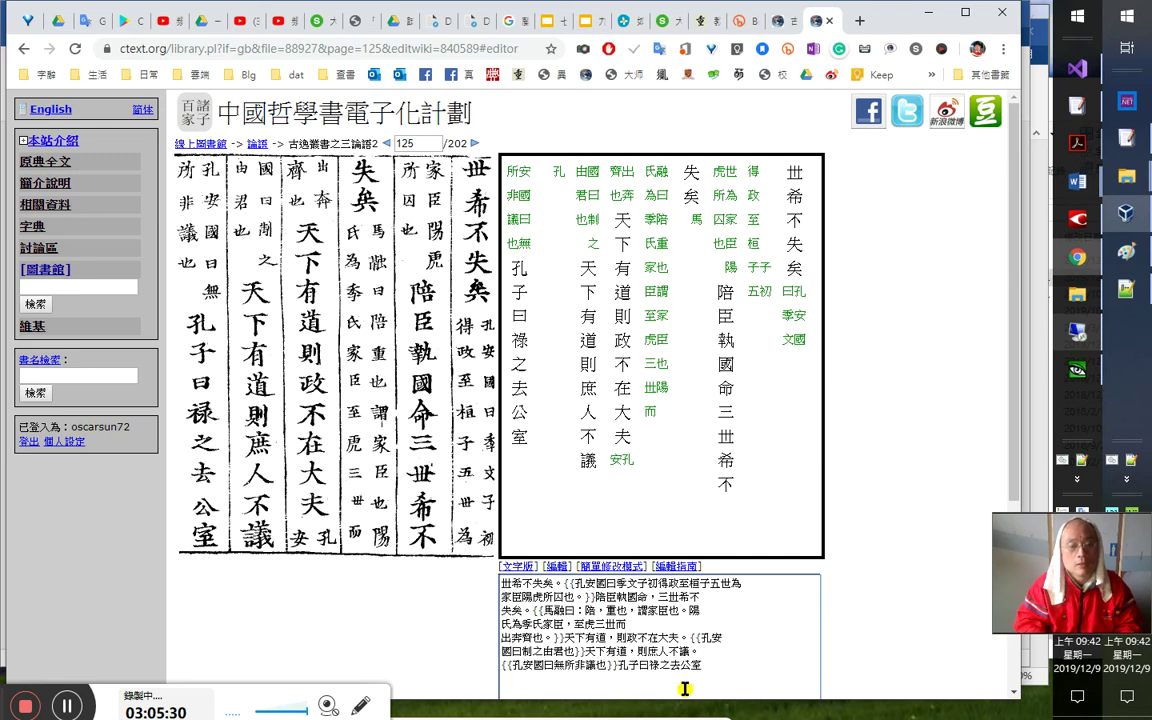
Punctuate the last note as 孔安國曰：無所非議也。 and add ： after 孔子曰 in the main text
{"action": "type", "text": "："}
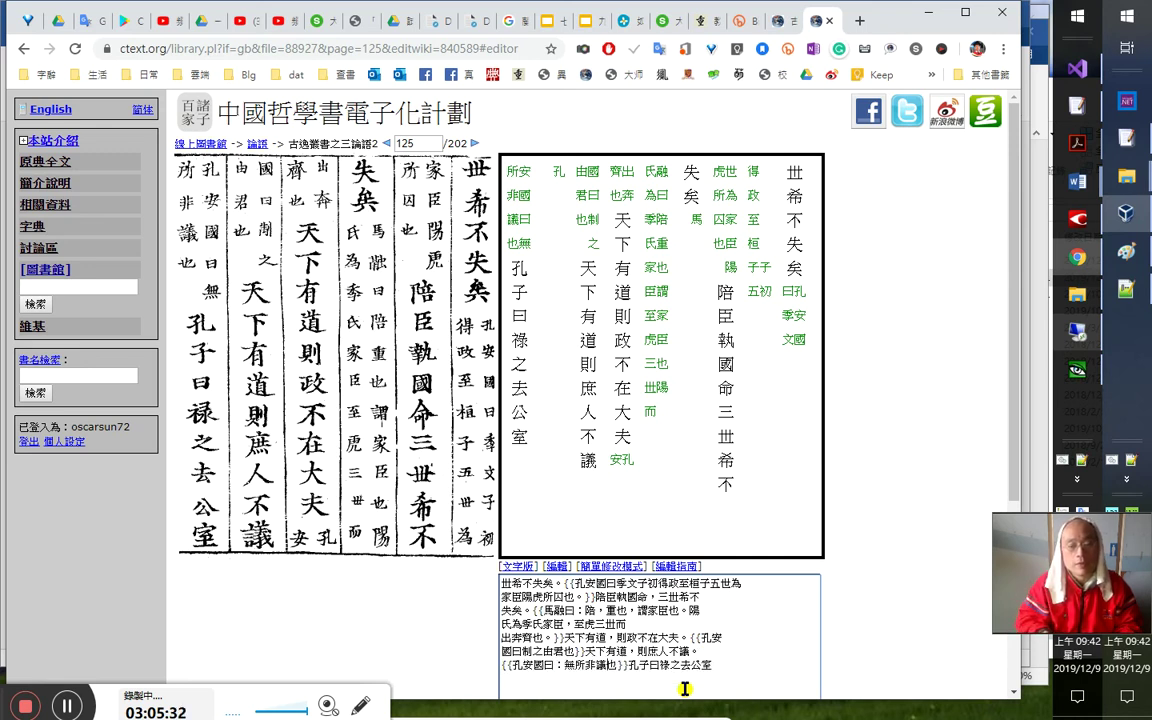
{"action": "type", "text": "。"}
{"action": "key", "text": "shift+Left"}
{"action": "key", "text": "Right"}
{"action": "key", "text": "Right"}
{"action": "key", "text": "shift+Right"}
{"action": "key", "text": "shift+Right"}
{"action": "key", "text": "Left"}
{"action": "key", "text": "shift+Left"}
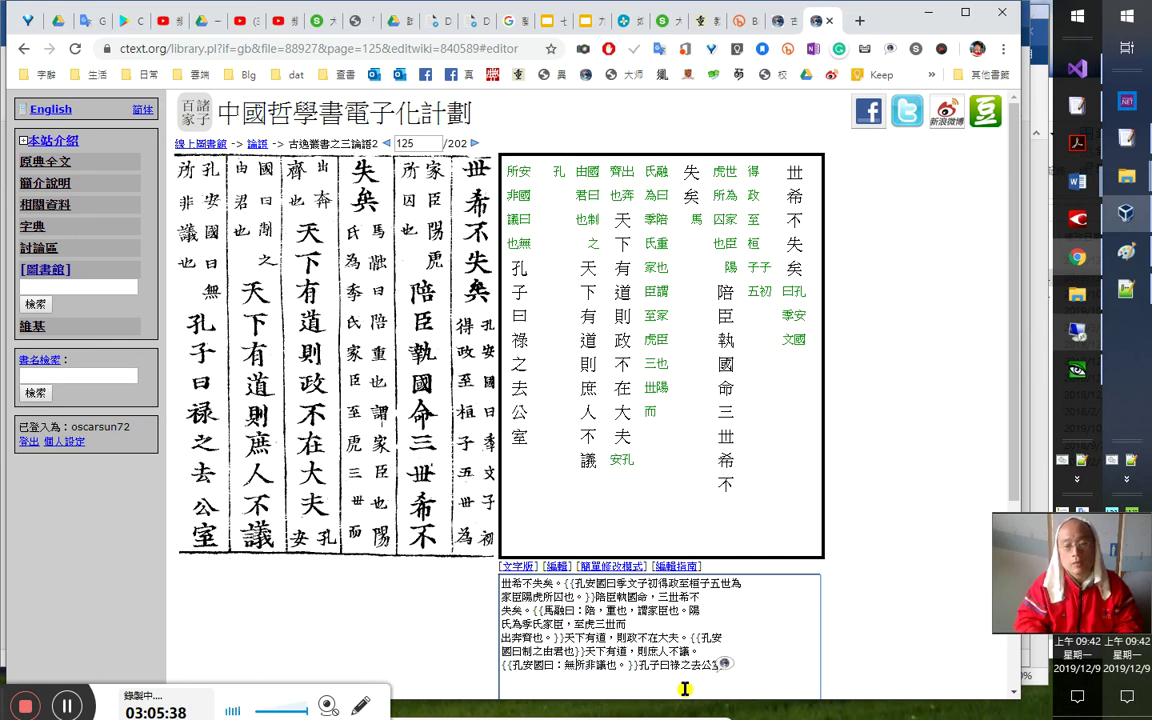
{"action": "key", "text": "Right"}
{"action": "key", "text": "Right"}
{"action": "key", "text": "shift+Right"}
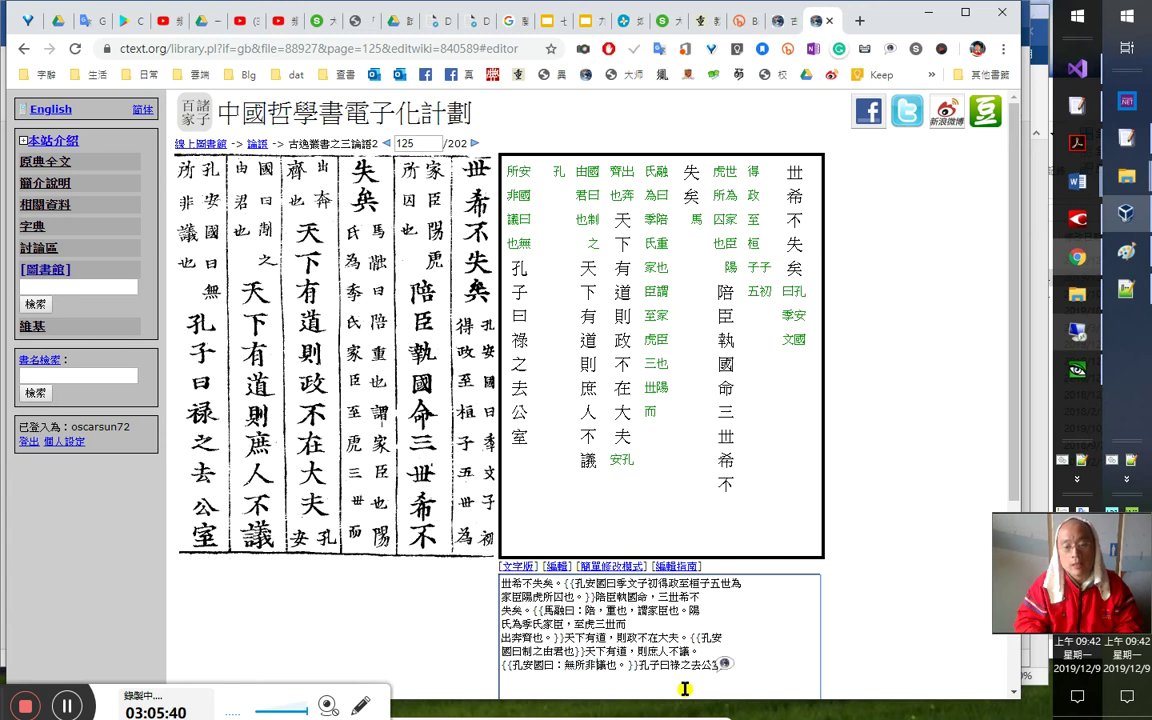
{"action": "key", "text": "Left"}
{"action": "key", "text": "Left"}
{"action": "key", "text": "shift+Left"}
{"action": "key", "text": "Right"}
{"action": "key", "text": "Right"}
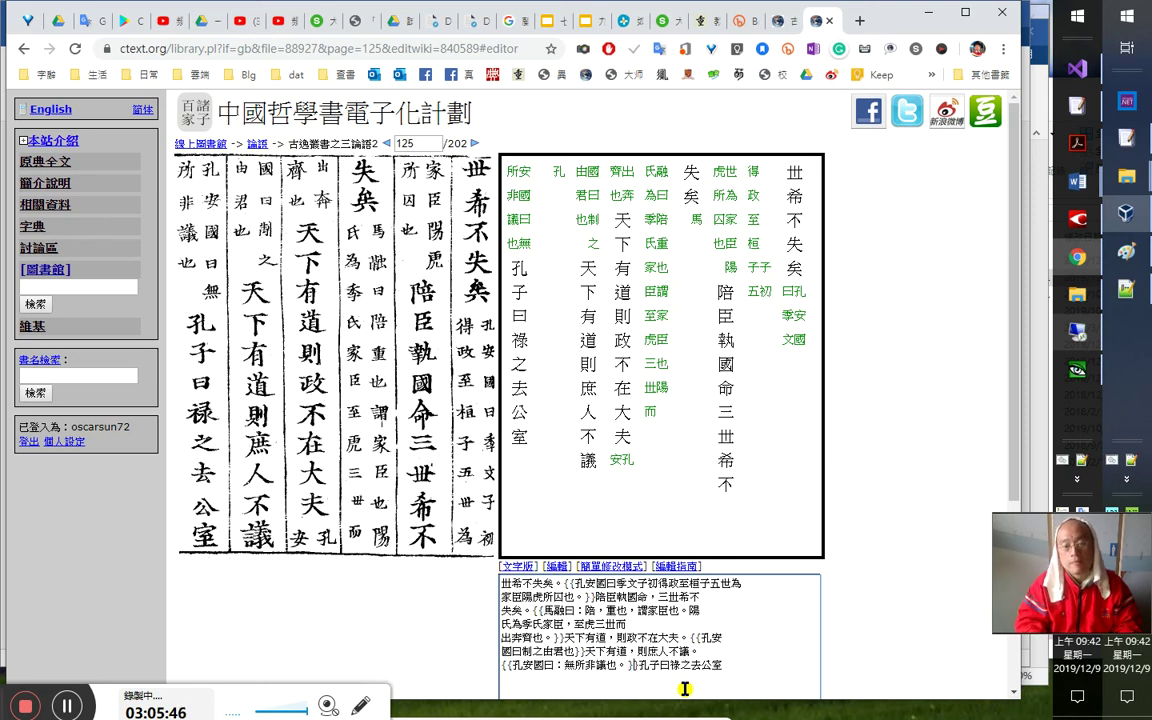
{"action": "type", "text": "："}
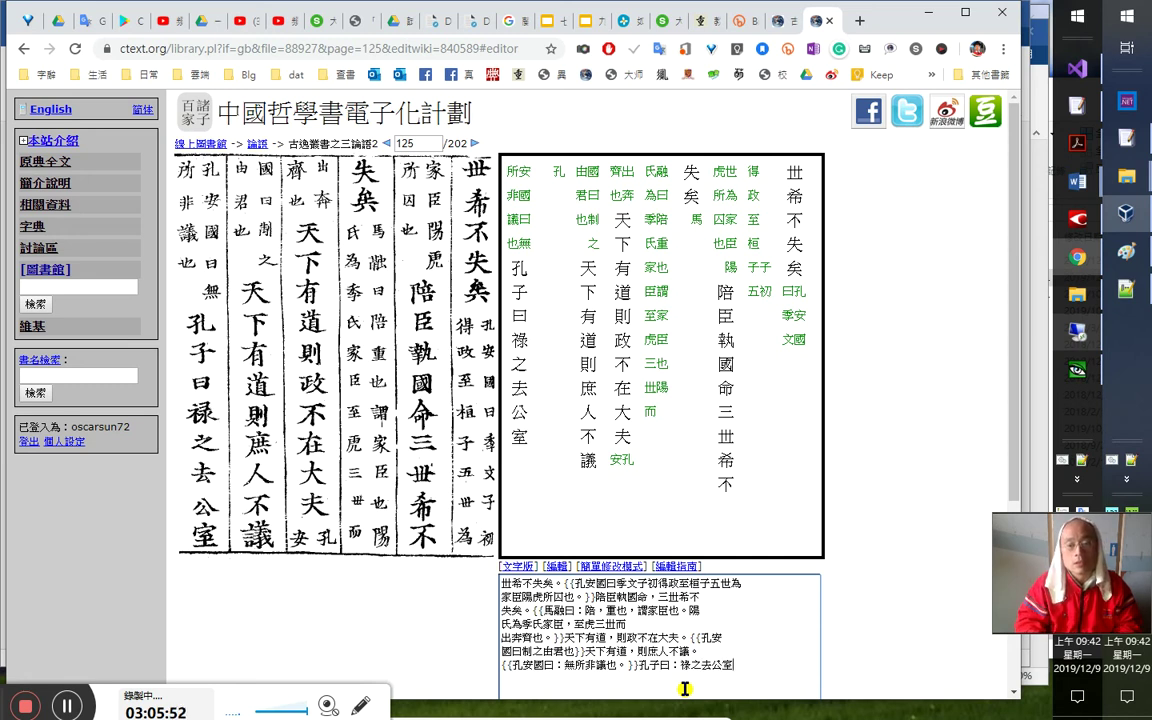
{"action": "key", "text": "alt+Tab"}
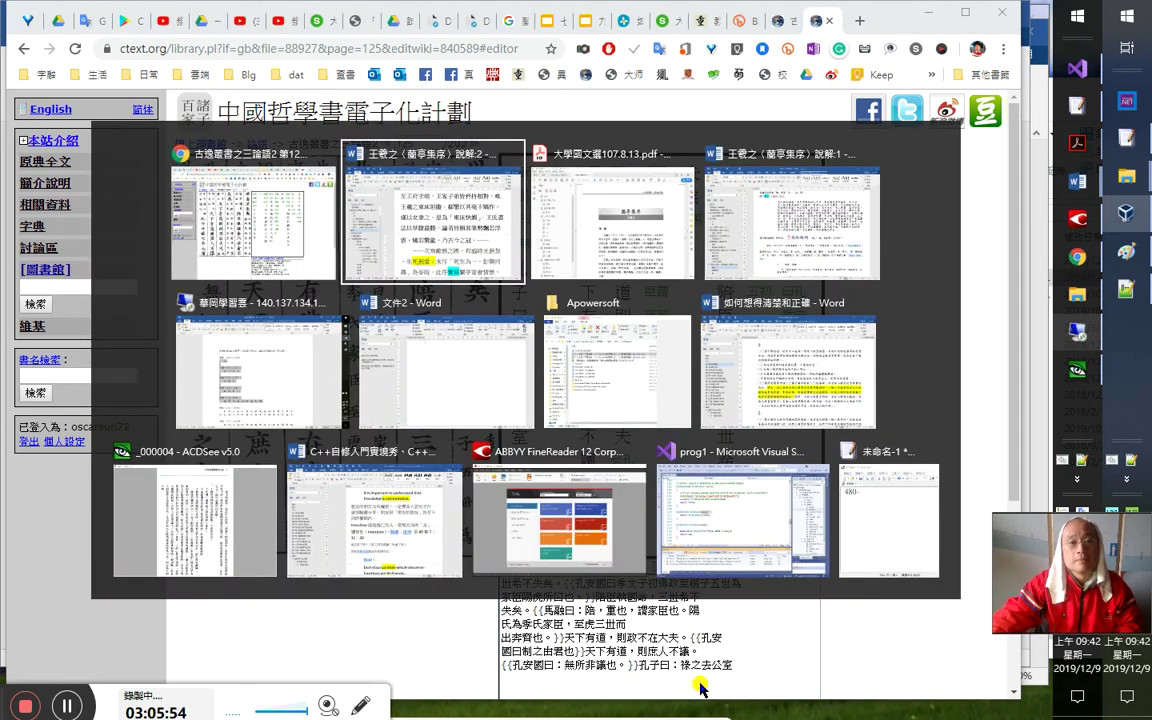
{"action": "key", "text": "alt+Tab"}
{"action": "key", "text": "alt+Tab"}
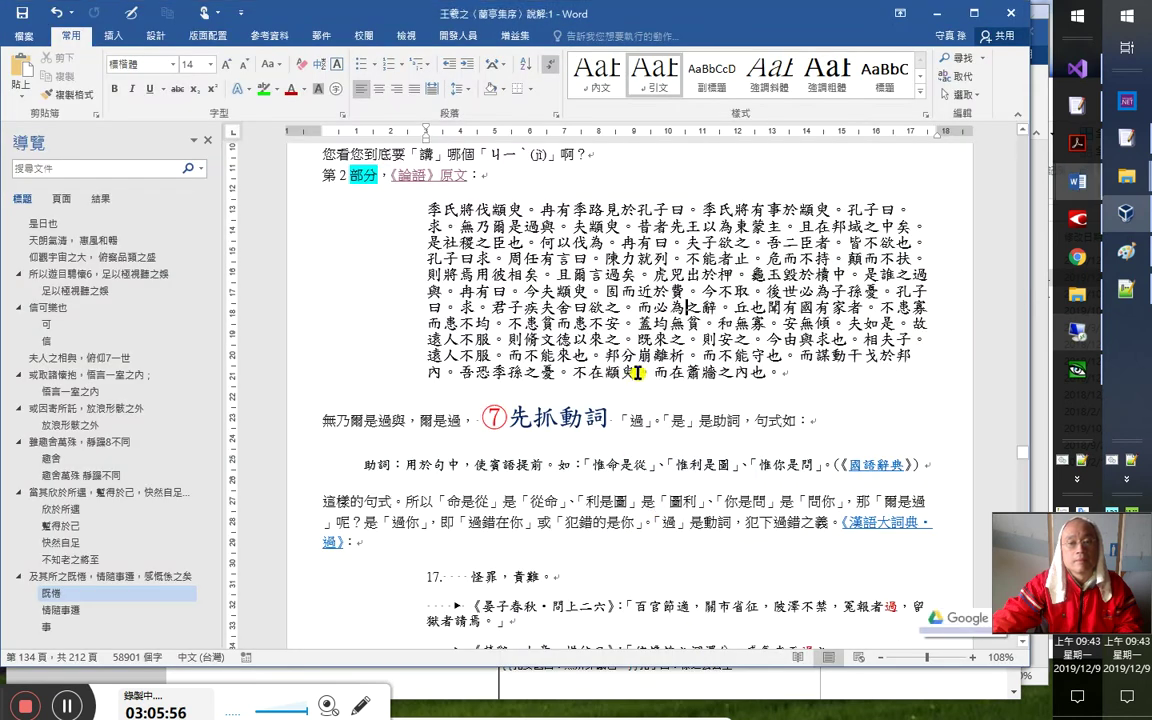
{"action": "key", "text": "alt+Tab"}
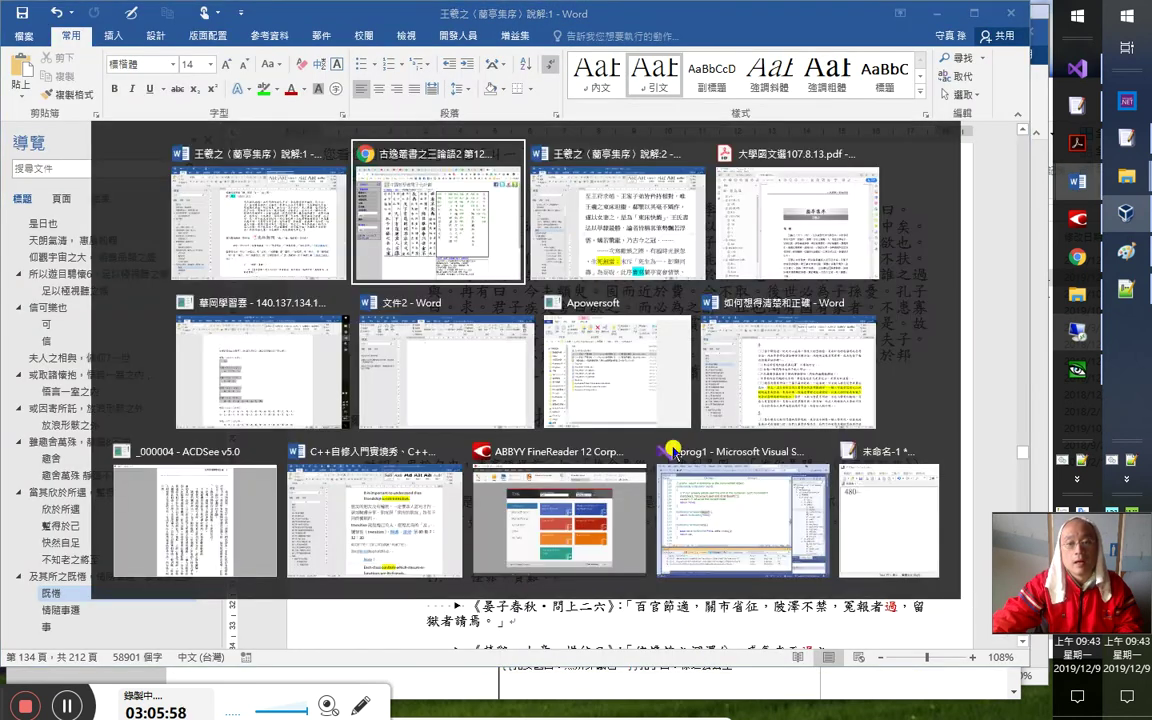
{"action": "key", "text": "alt+Tab"}
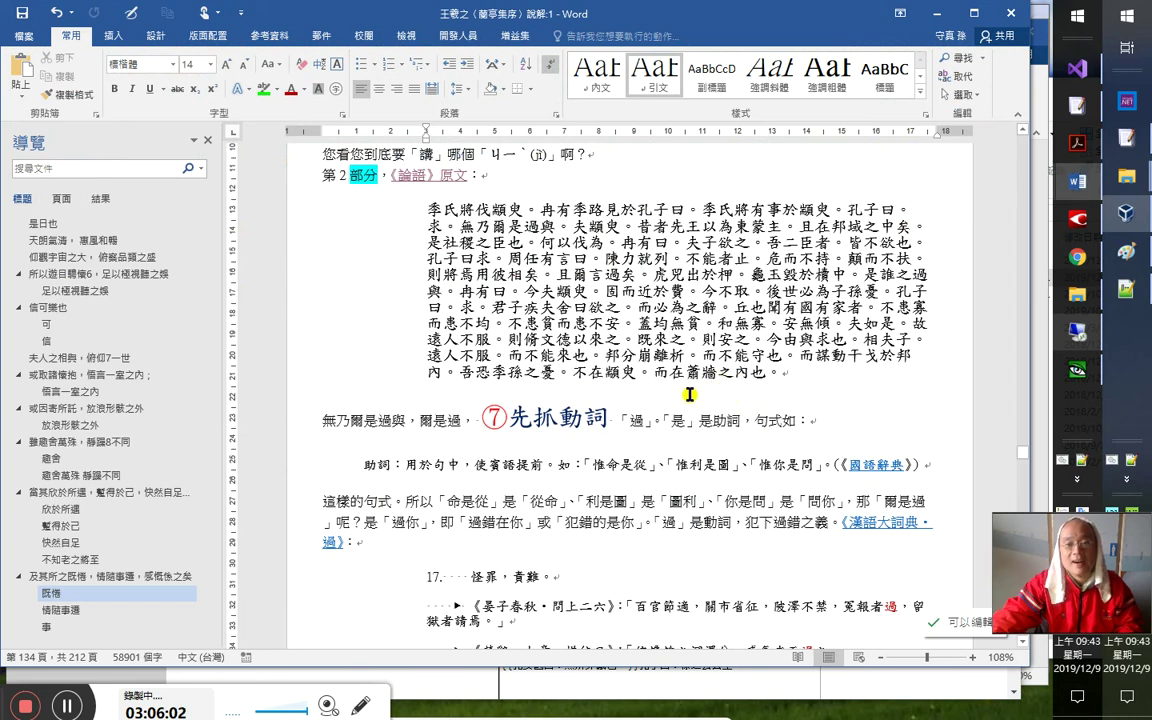
{"action": "key", "text": "alt+Tab"}
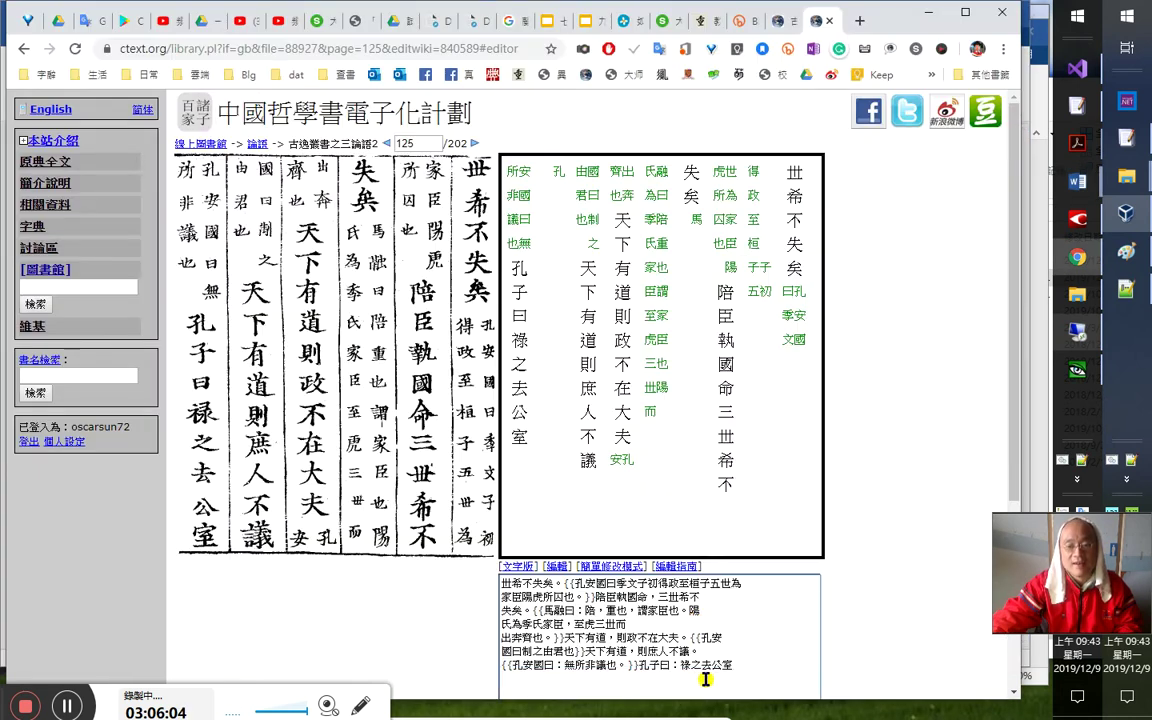
Save the edited transcription of page 125
{"action": "scroll", "coordinate": [510, 590], "scroll_direction": "down", "scroll_amount": 2}
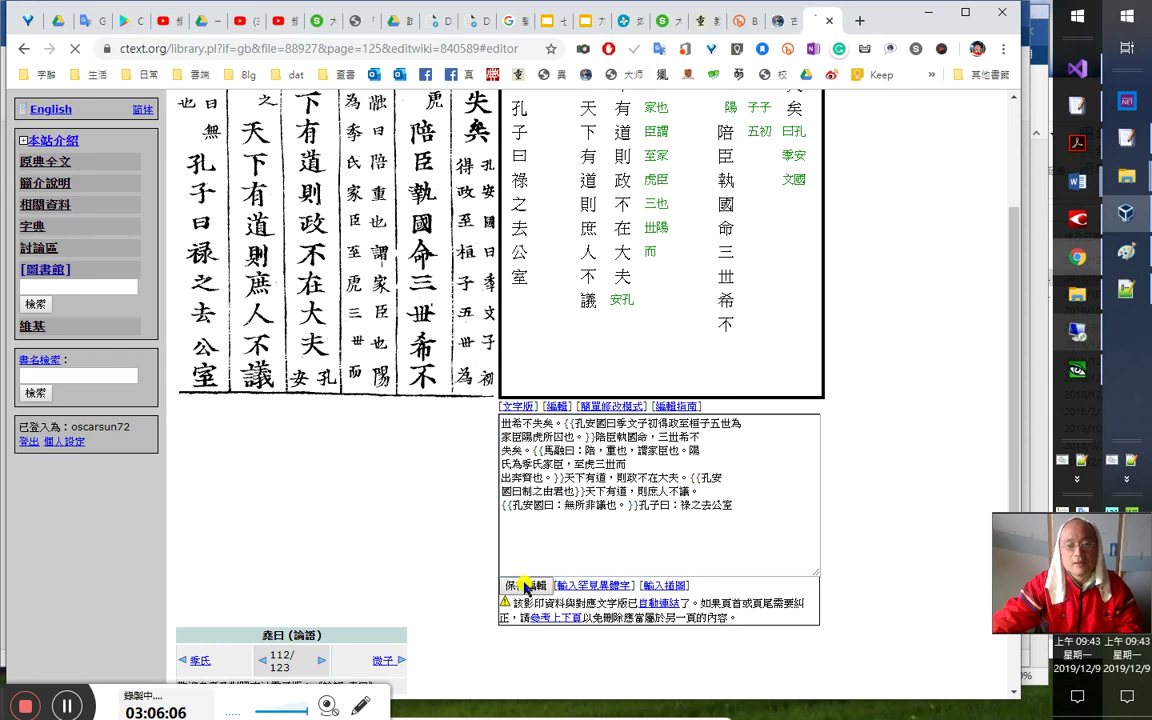
{"action": "key", "text": "alt+Tab"}
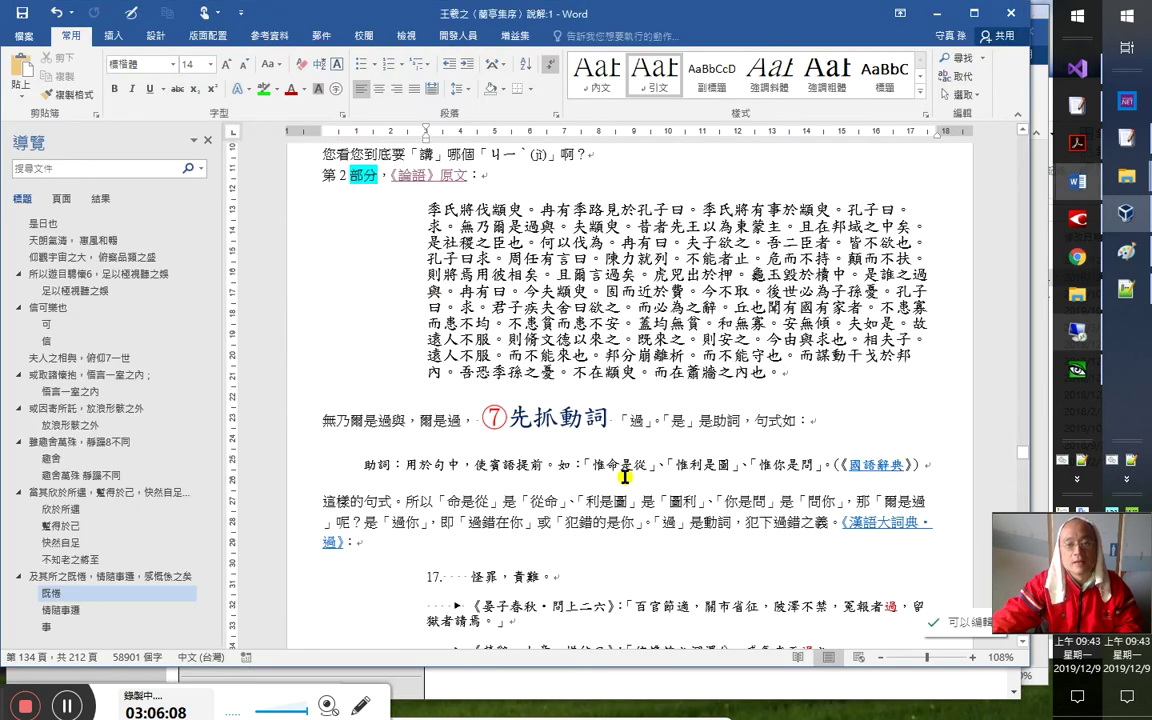
{"action": "key", "text": "alt+Tab"}
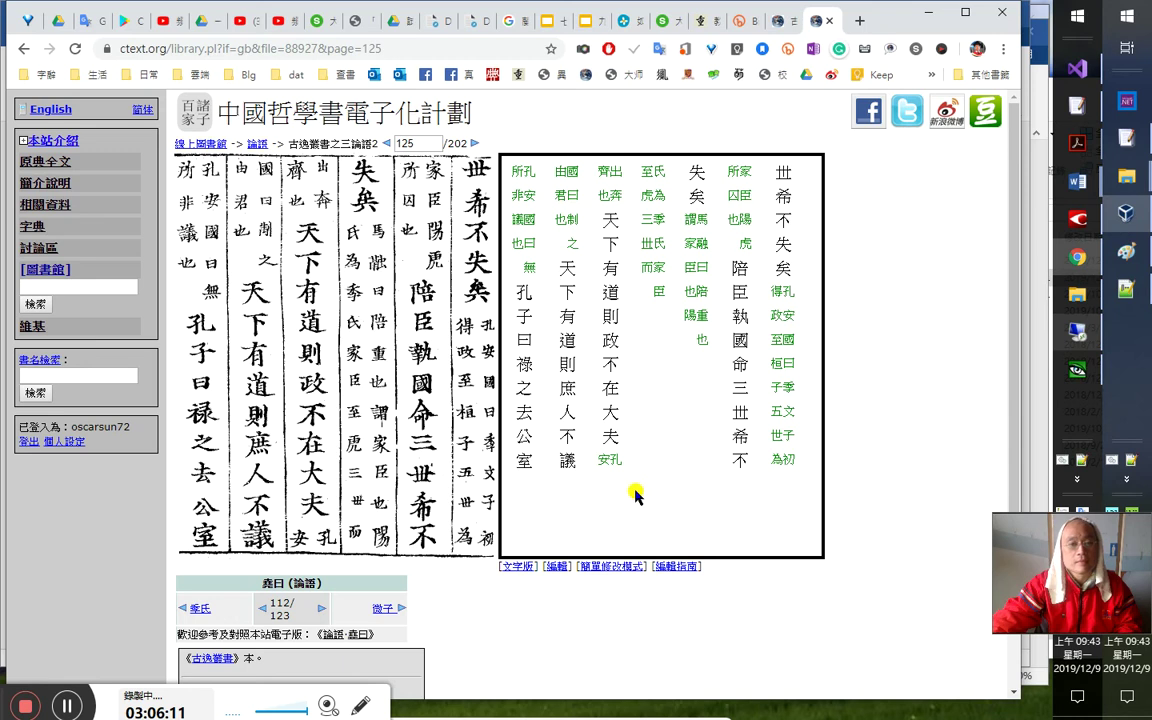
Reopen page 125 for quick editing, join the line 氏為季氏家臣，至虎三世而 onto 陽, and insert <p> before 孔子曰：祿之去公室
{"action": "left_click", "coordinate": [614, 566]}
{"action": "scroll", "coordinate": [612, 547], "scroll_direction": "up", "scroll_amount": 3}
{"action": "left_click_drag", "start_coordinate": [733, 603], "coordinate": [733, 620]}
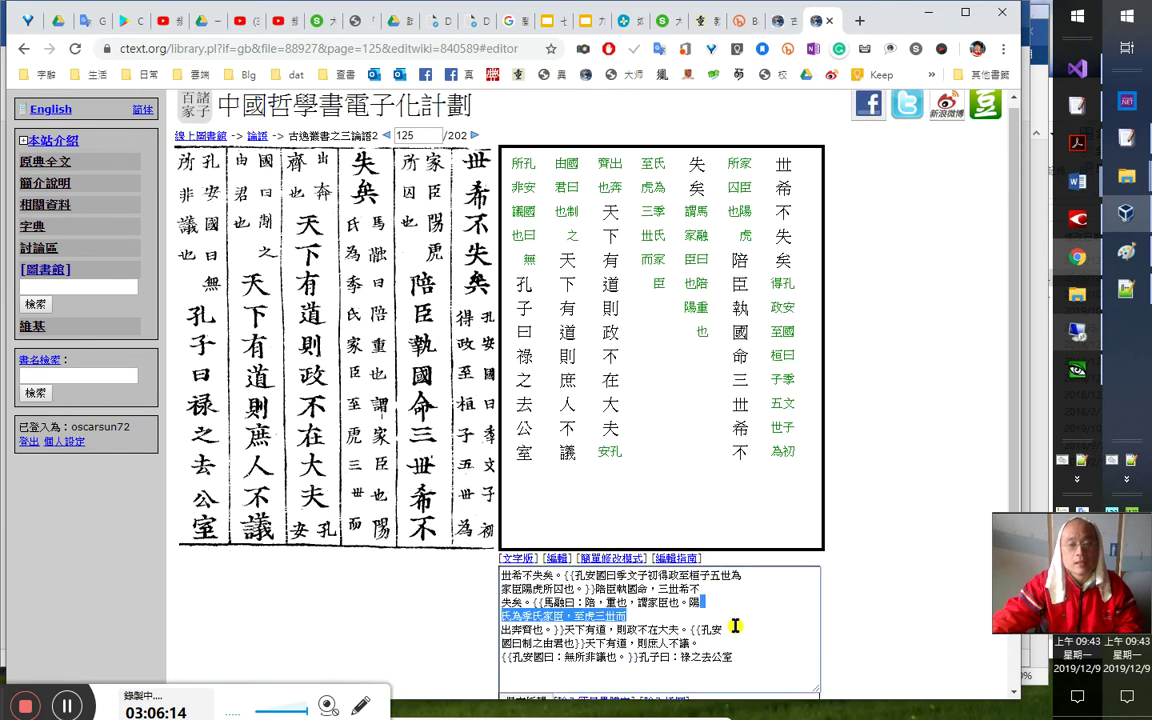
{"action": "left_click", "coordinate": [751, 654]}
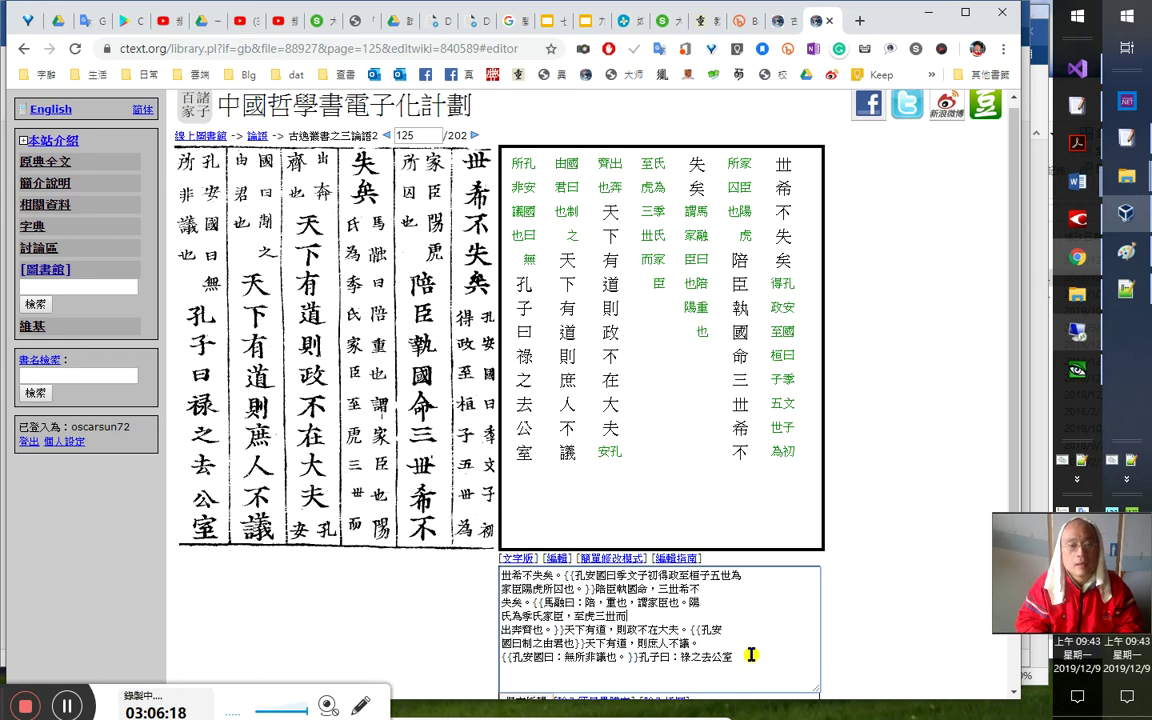
{"action": "key", "text": "Delete"}
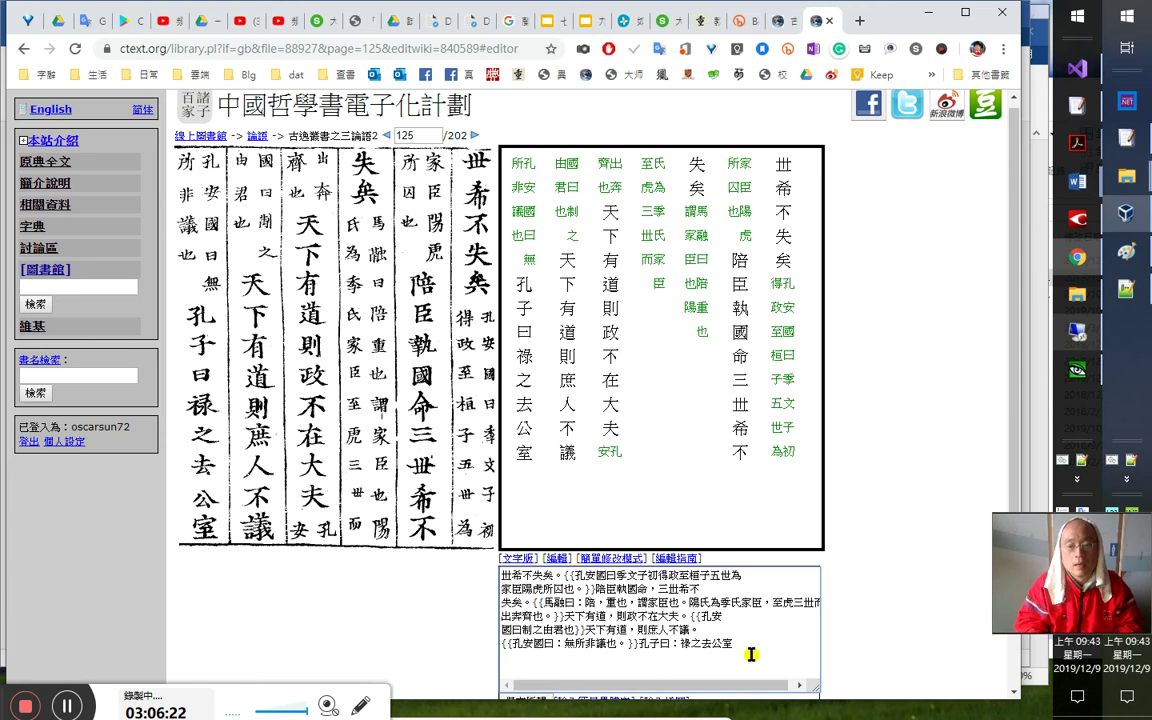
{"action": "type", "text": "<p>"}
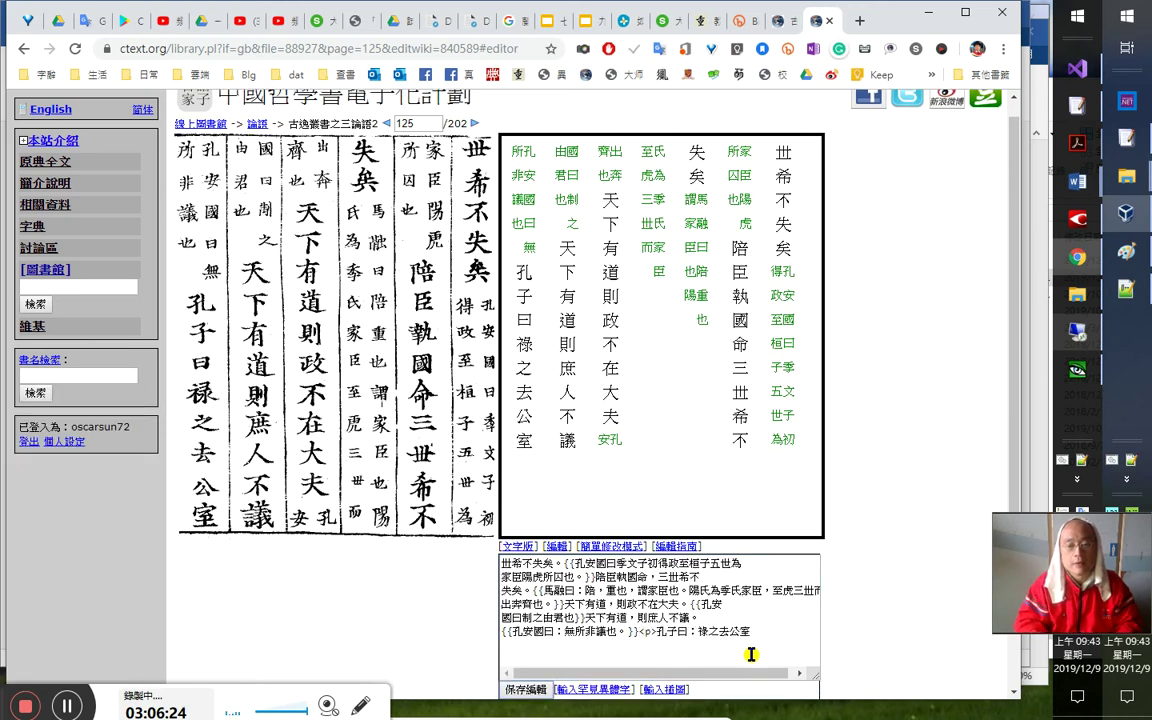
Switch to the remote desktop's browser and examine how 漢籍電子文獻資料庫 divides 論語季氏 up to 則庶人不議
{"action": "left_click", "coordinate": [1077, 332]}
{"action": "left_click", "coordinate": [1077, 106]}
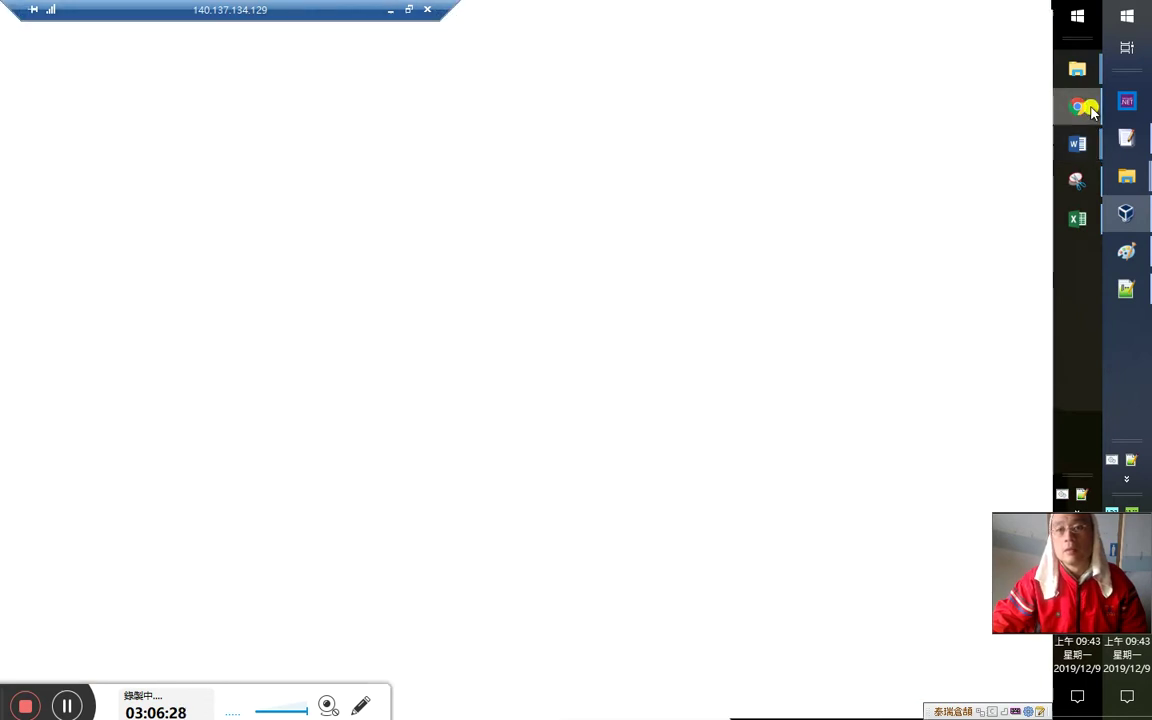
{"action": "left_click", "coordinate": [697, 11]}
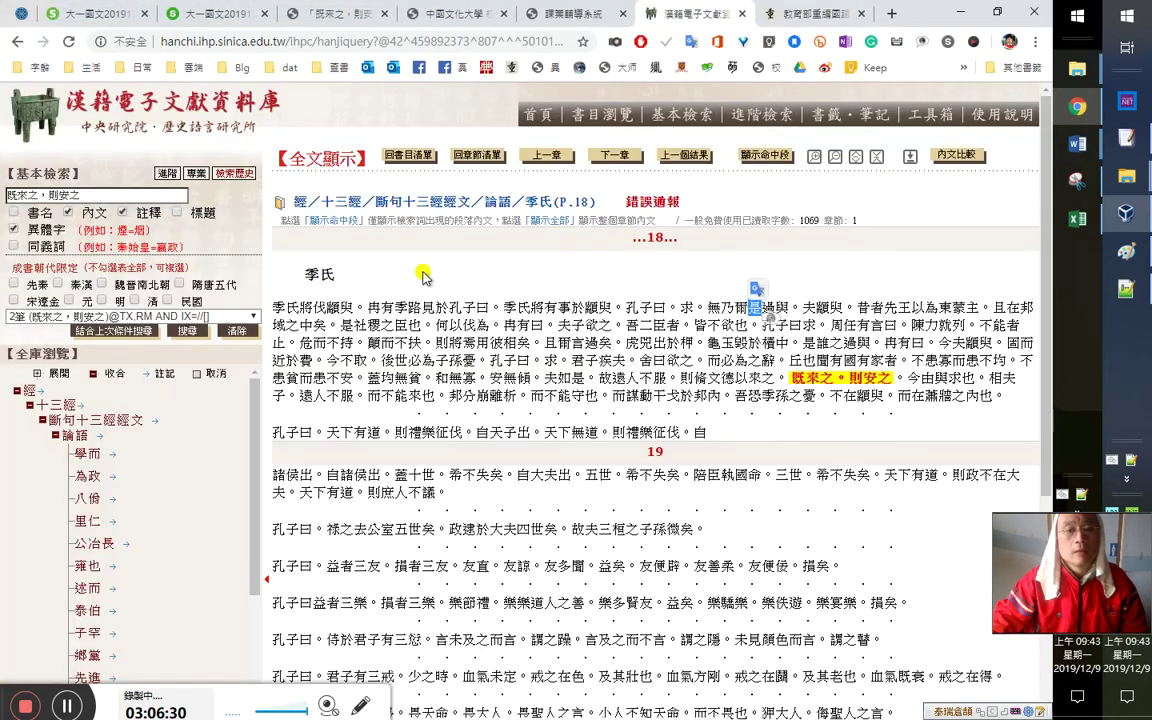
{"action": "left_click_drag", "start_coordinate": [255, 432], "coordinate": [436, 490]}
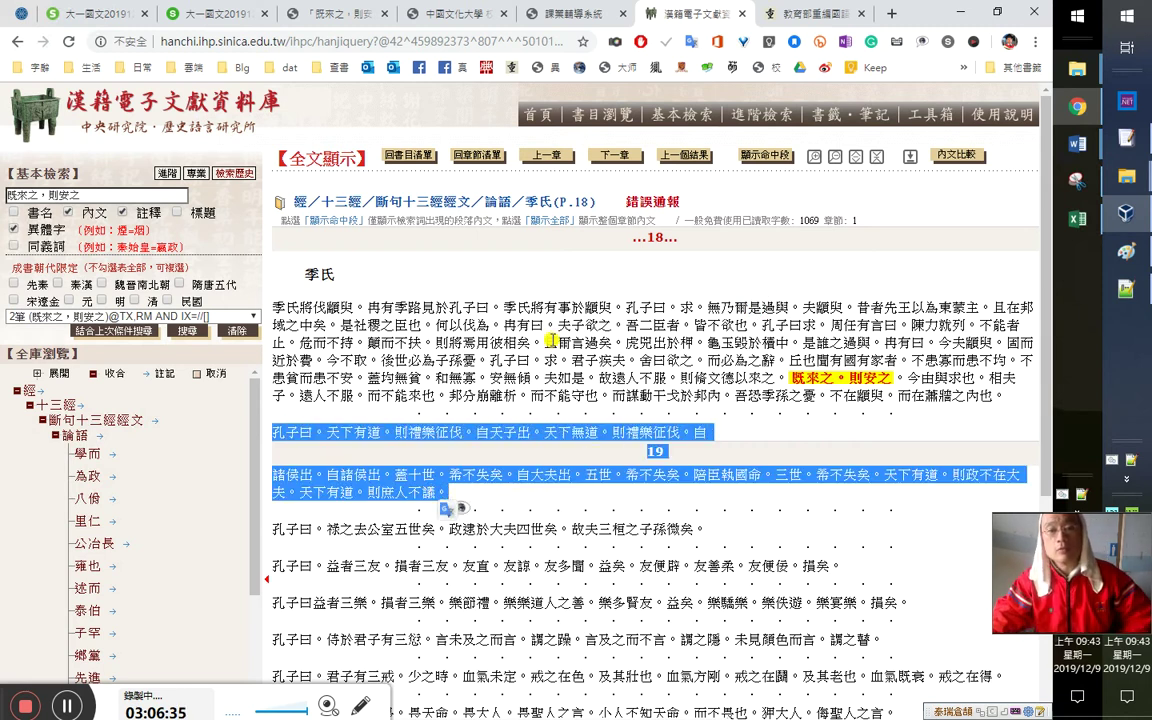
{"action": "left_click_drag", "start_coordinate": [518, 308], "coordinate": [610, 342]}
{"action": "left_click_drag", "start_coordinate": [1005, 398], "coordinate": [355, 427]}
{"action": "left_click_drag", "start_coordinate": [277, 432], "coordinate": [443, 476]}
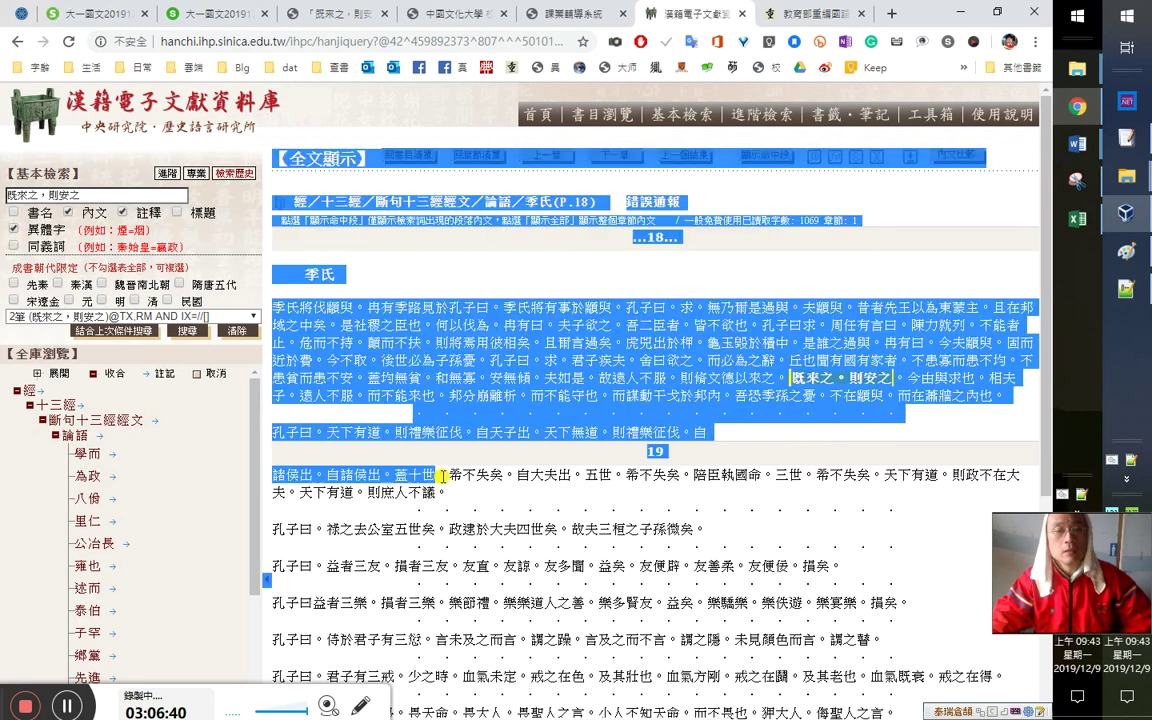
{"action": "left_click", "coordinate": [380, 445]}
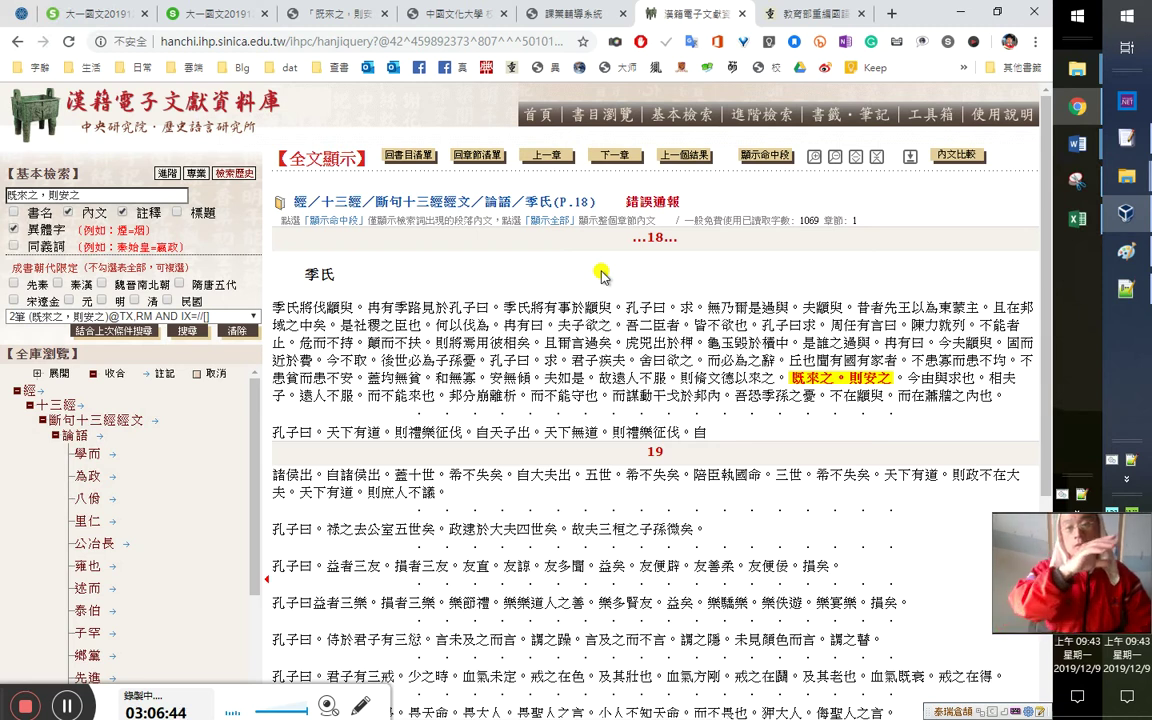
{"action": "left_click_drag", "start_coordinate": [410, 447], "coordinate": [250, 275]}
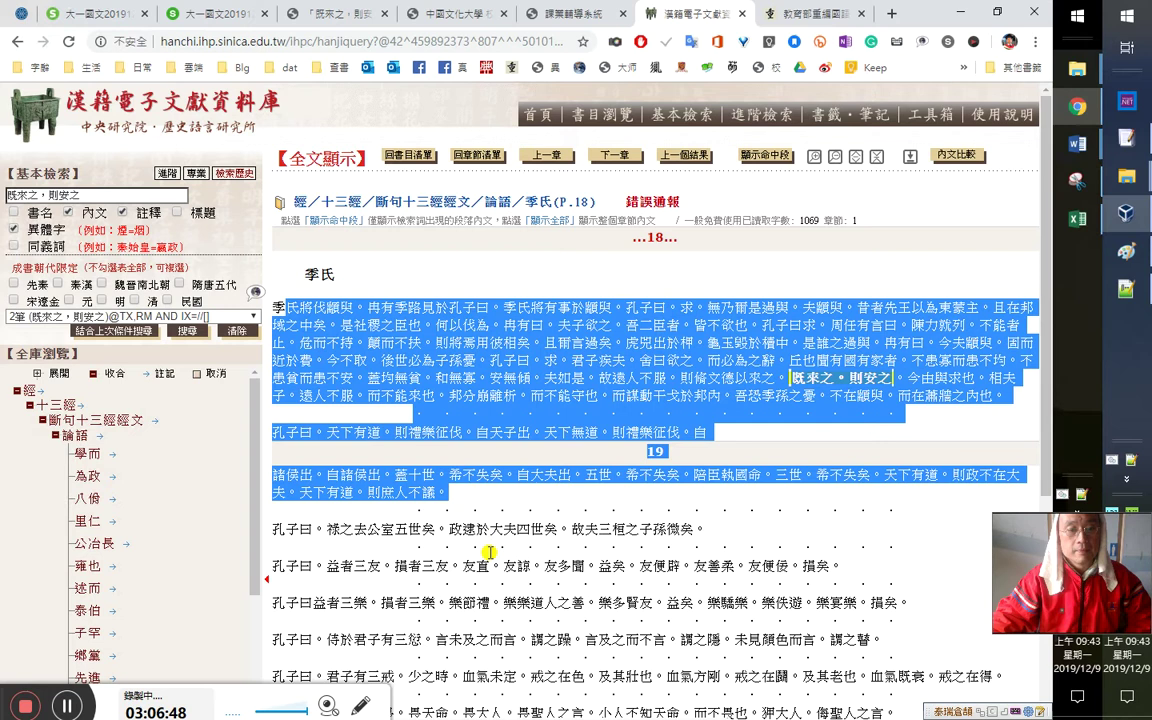
Examine the paragraph division of the following 孔子曰 passages, from 祿之去公室五世矣 to 益者三友
{"action": "left_click", "coordinate": [437, 515]}
{"action": "left_click_drag", "start_coordinate": [725, 537], "coordinate": [645, 535]}
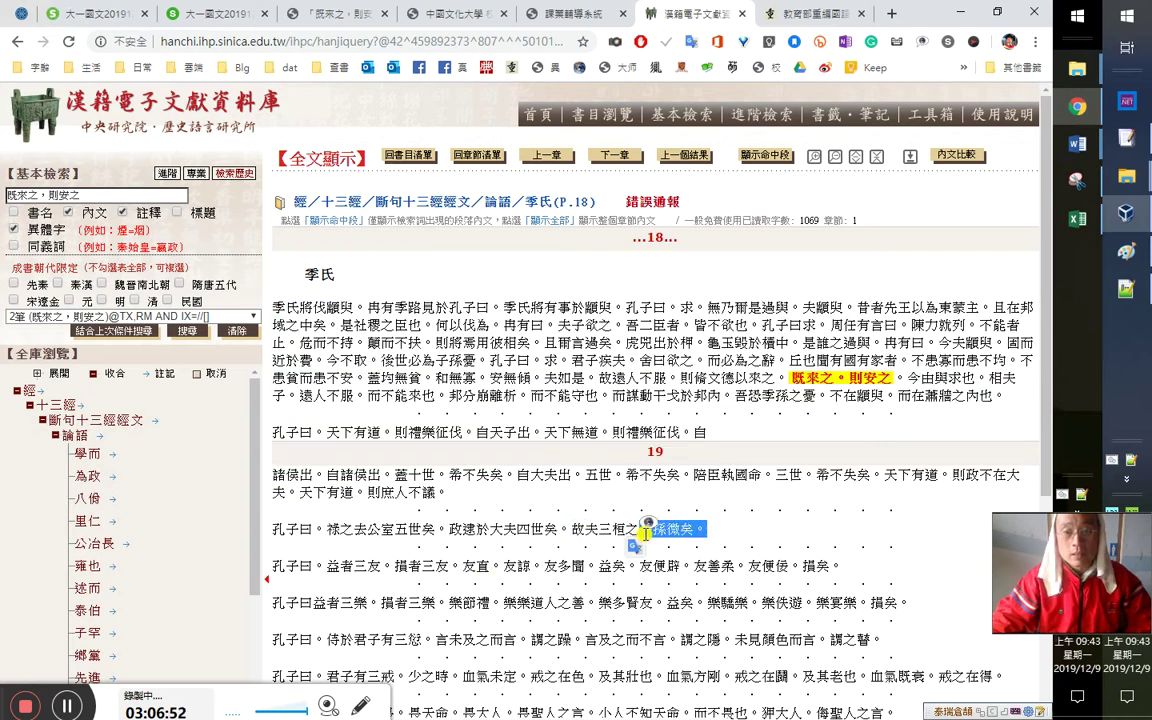
{"action": "left_click", "coordinate": [597, 534]}
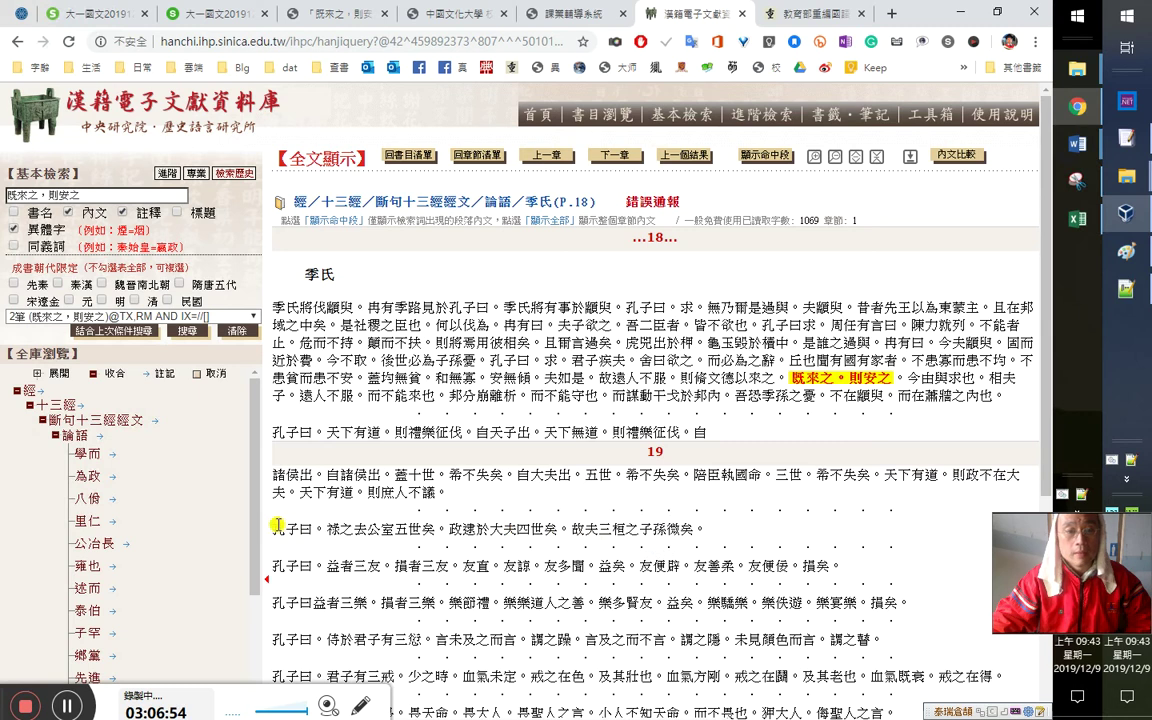
{"action": "left_click_drag", "start_coordinate": [272, 524], "coordinate": [700, 530]}
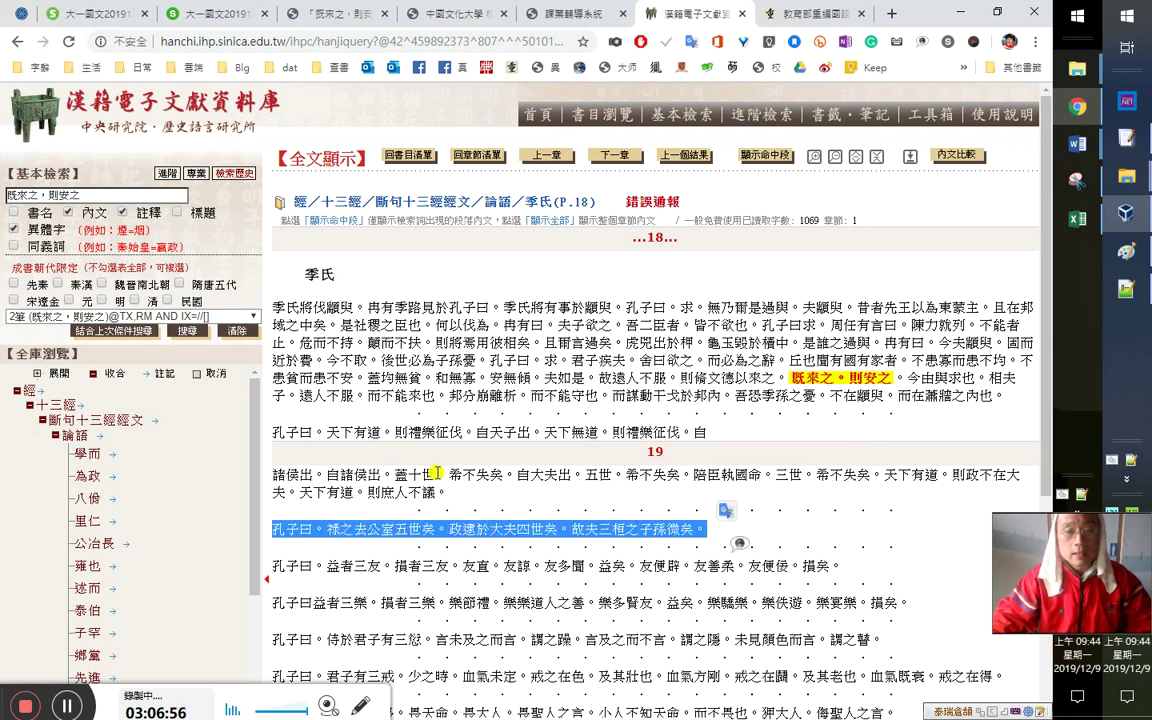
{"action": "left_click", "coordinate": [405, 483]}
{"action": "left_click_drag", "start_coordinate": [446, 492], "coordinate": [281, 459]}
{"action": "left_click", "coordinate": [314, 560]}
{"action": "left_click_drag", "start_coordinate": [325, 563], "coordinate": [720, 566]}
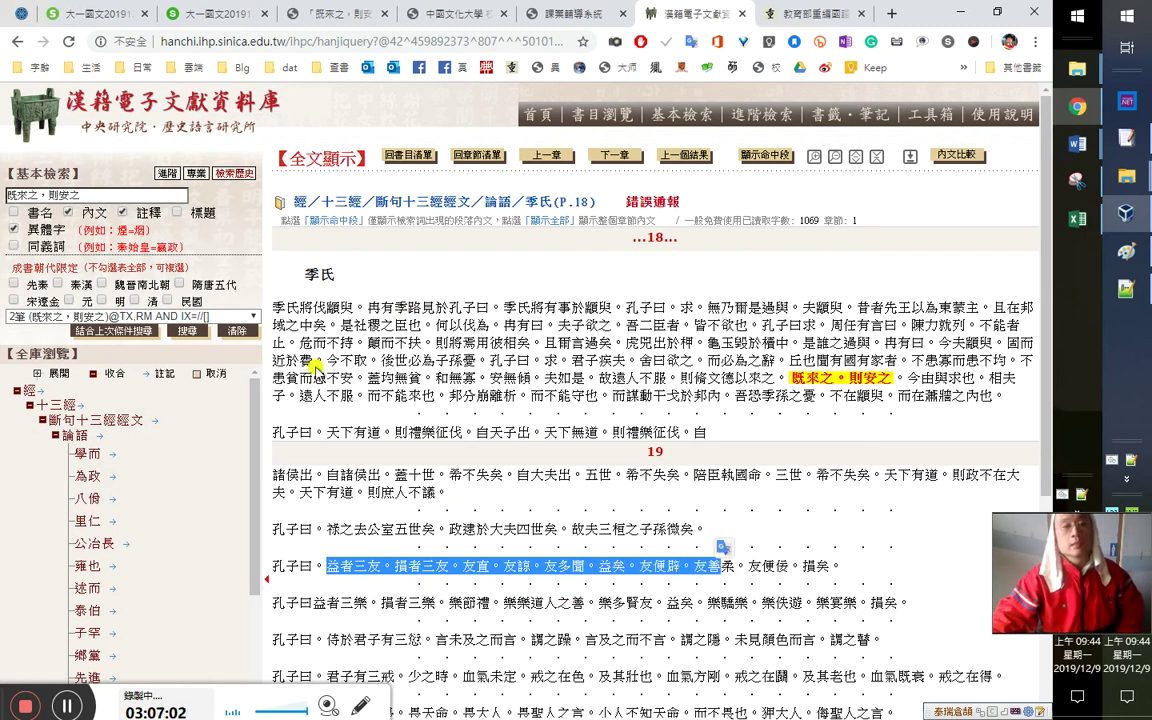
{"action": "left_click_drag", "start_coordinate": [312, 307], "coordinate": [333, 275]}
{"action": "mouse_move", "coordinate": [449, 4]}
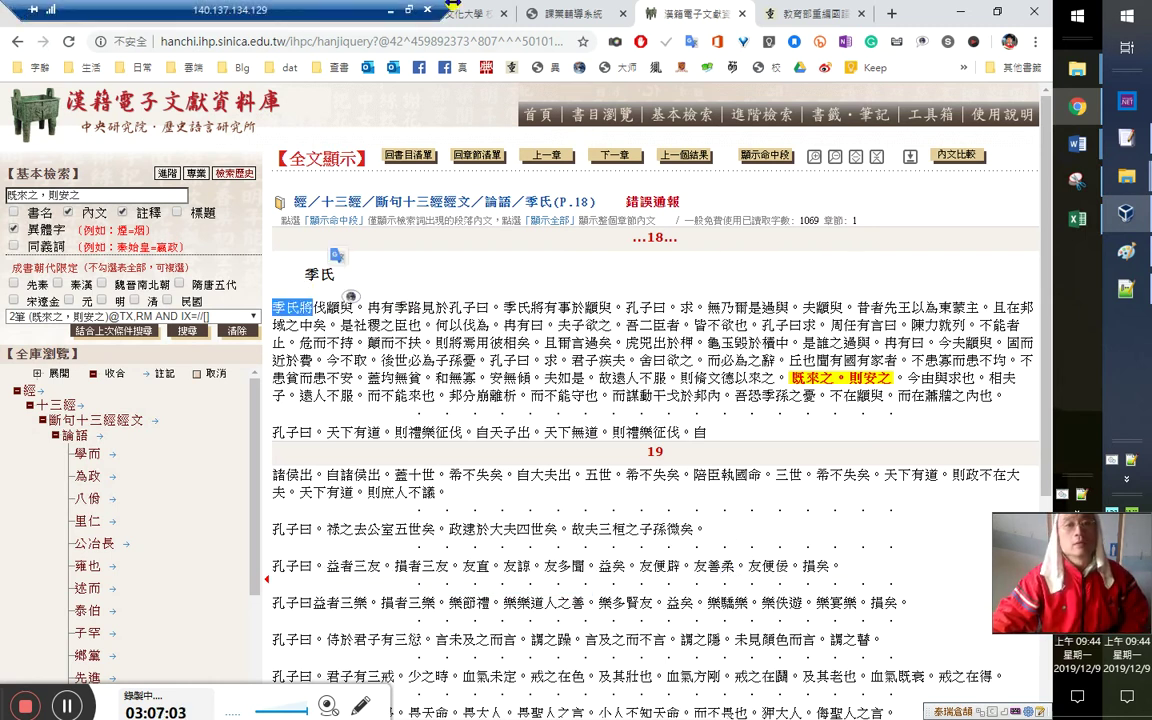
Return to the local ctext.org page 125, remove the <p> tag before 孔子曰：祿之去公室, and save the transcription
{"action": "left_click", "coordinate": [389, 9]}
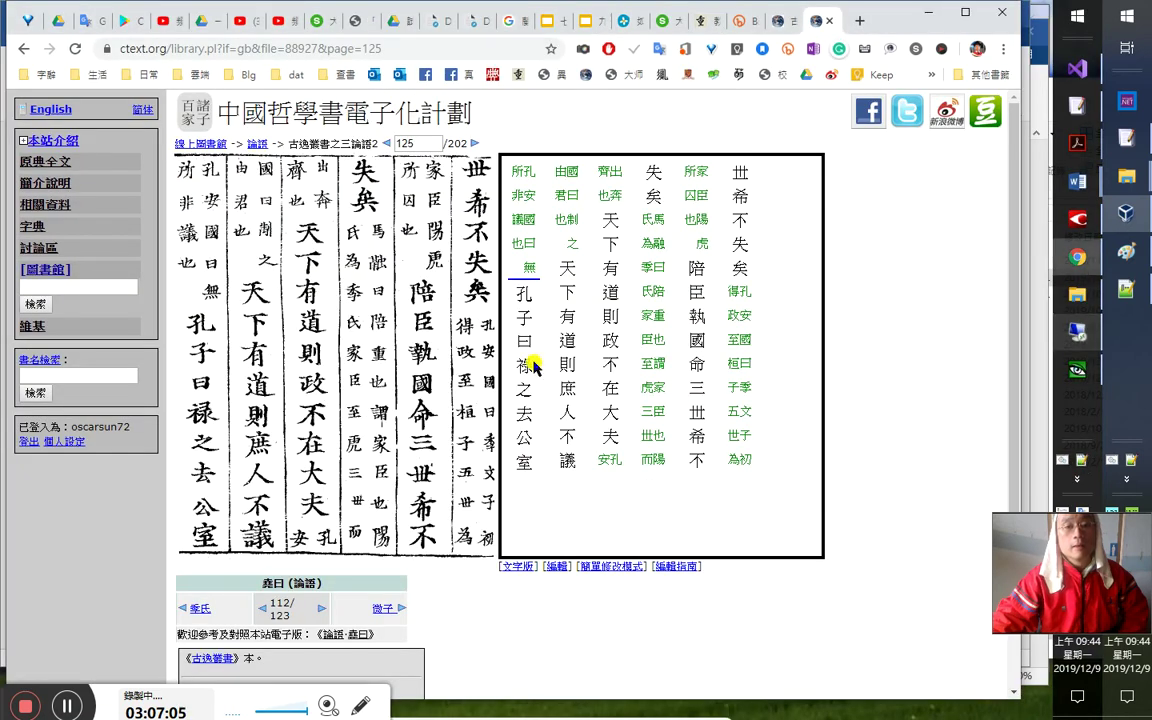
{"action": "left_click", "coordinate": [597, 567]}
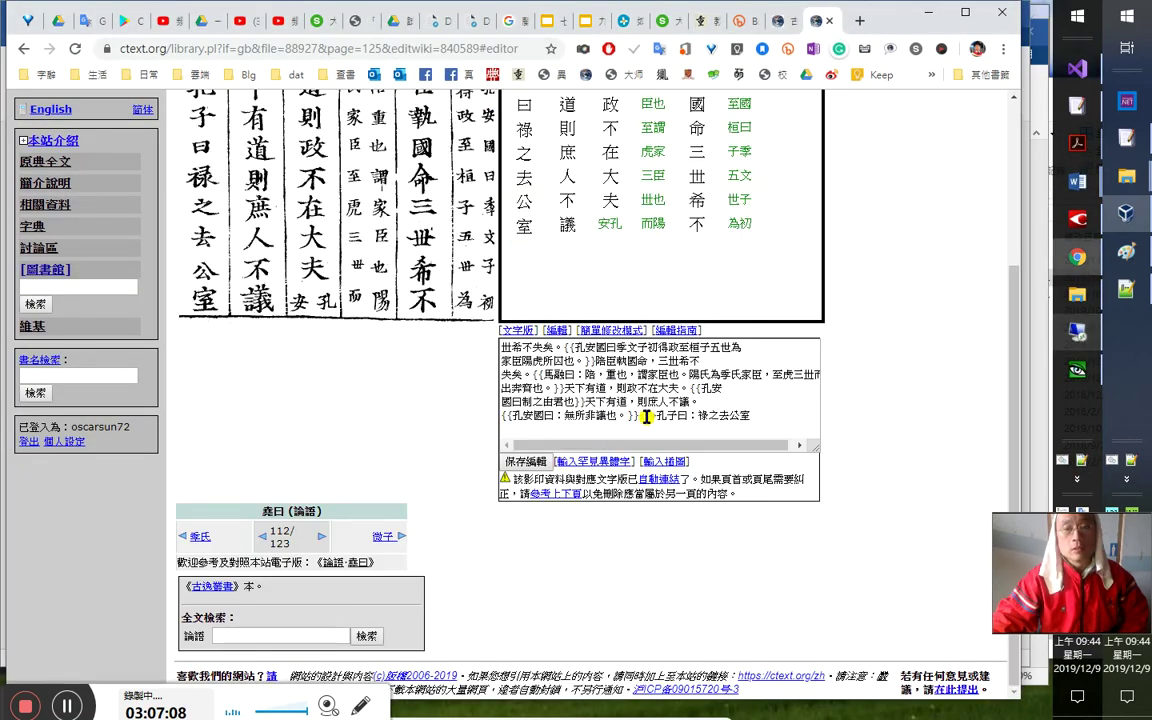
{"action": "key", "text": "BackSpace"}
{"action": "key", "text": "BackSpace"}
{"action": "key", "text": "BackSpace"}
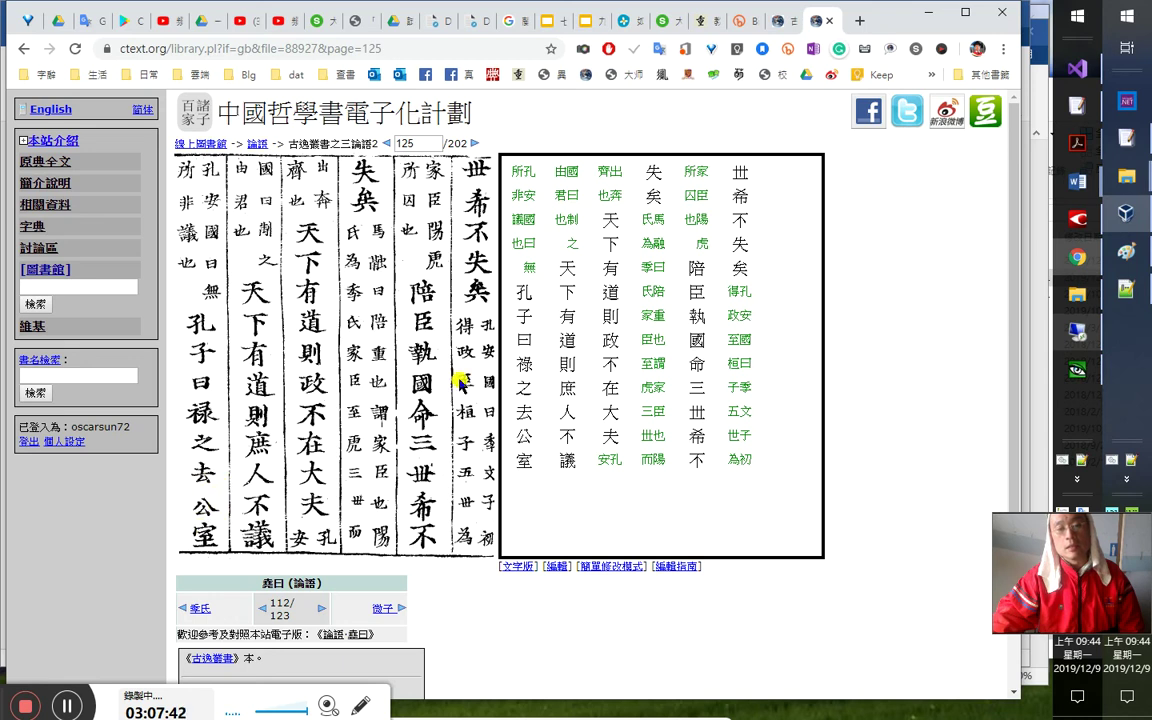
Go to page 126 and open its transcription for quick editing at the end of the line 子也}}故
{"action": "left_click", "coordinate": [474, 144]}
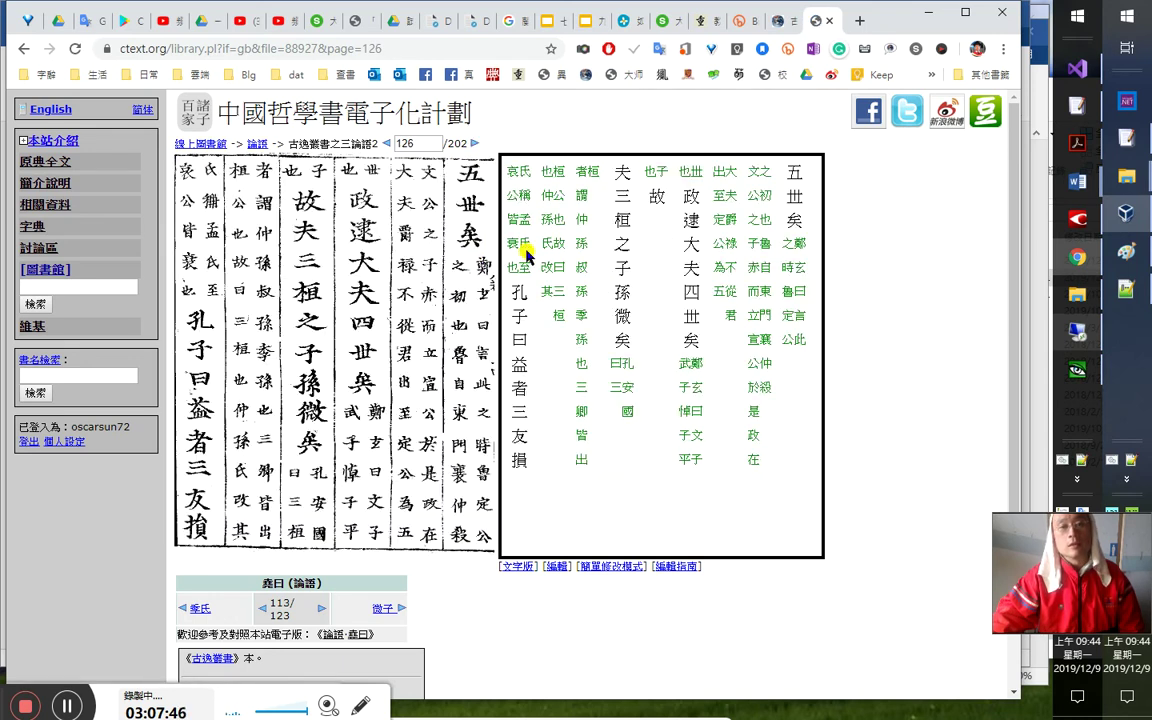
{"action": "left_click", "coordinate": [609, 568]}
{"action": "scroll", "coordinate": [479, 620], "scroll_direction": "up", "scroll_amount": 3}
{"action": "left_click", "coordinate": [626, 650]}
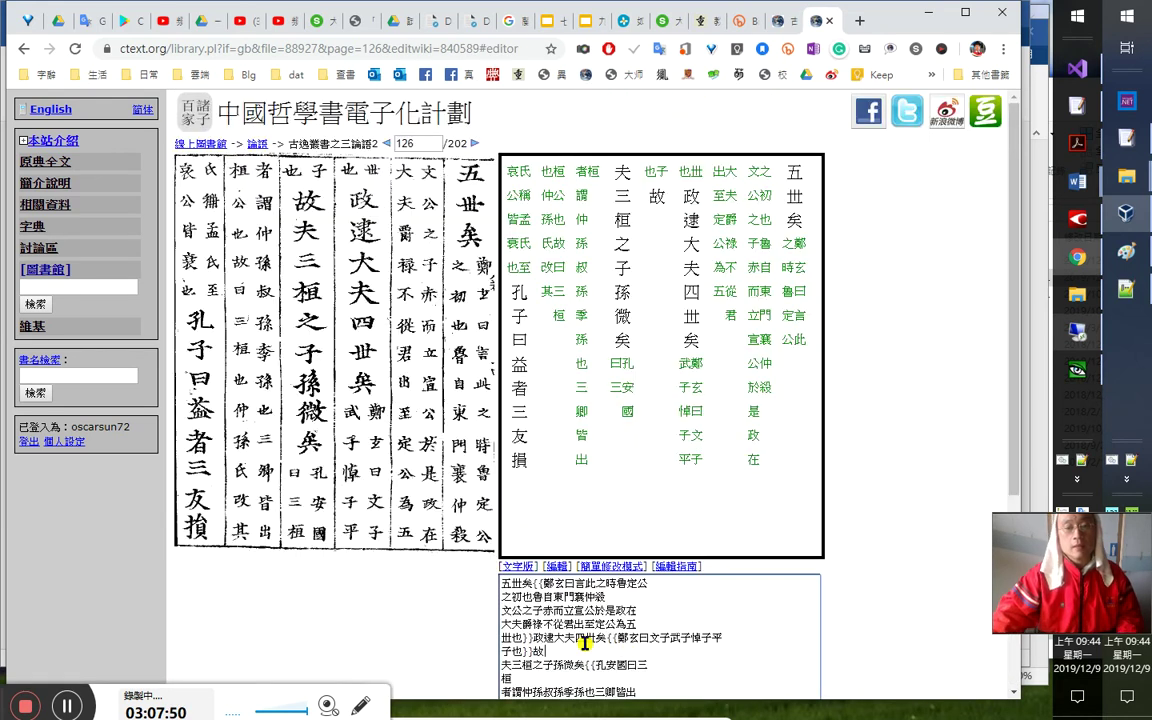
{"action": "key", "text": "ctrl+a"}
{"action": "key", "text": "ctrl+x"}
{"action": "key", "text": "alt+Tab"}
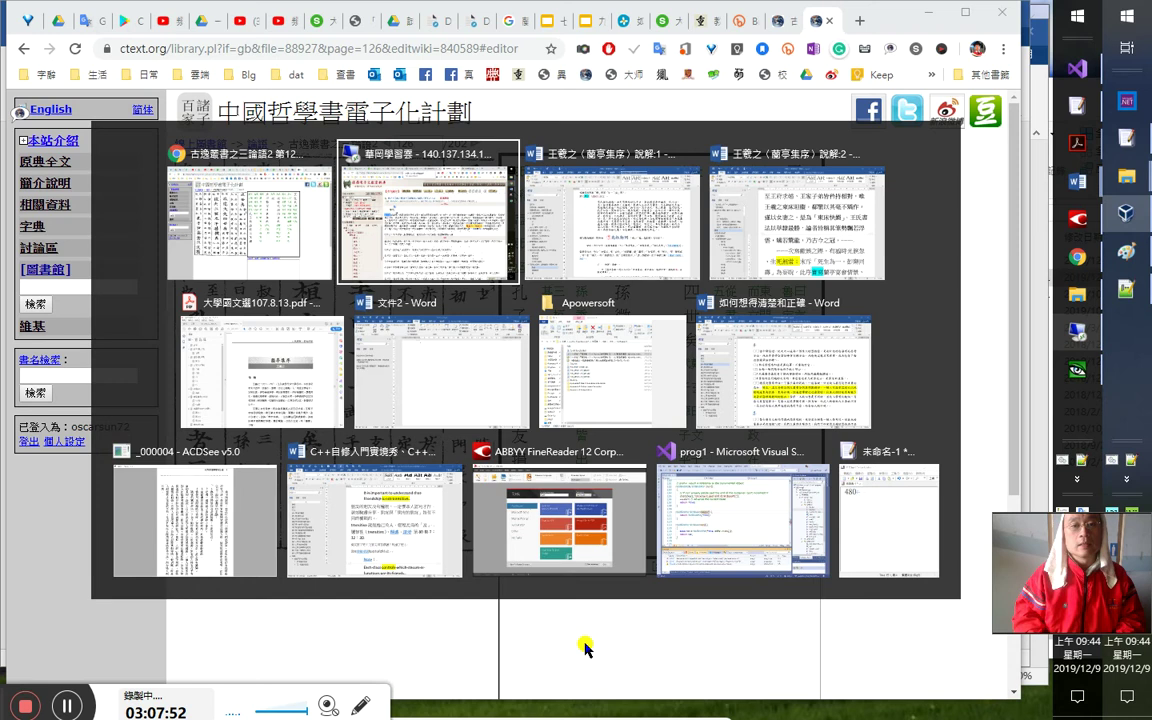
{"action": "key", "text": "shift+Tab"}
{"action": "key", "text": "ctrl+v"}
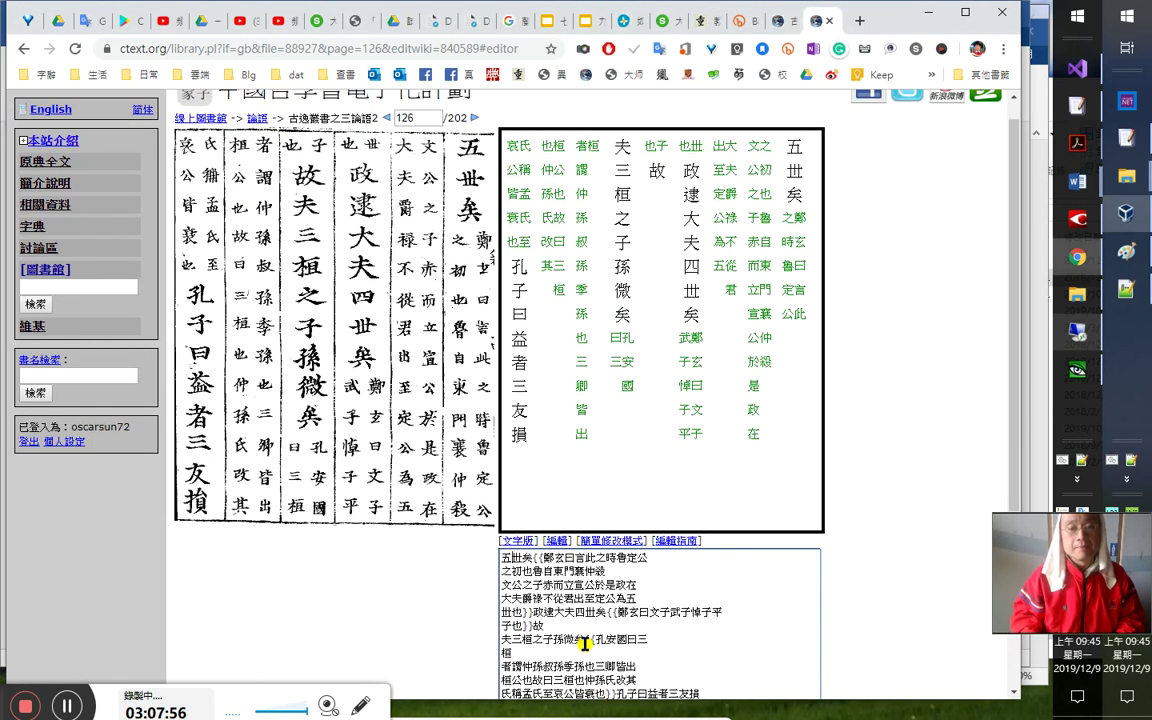
Punctuate the transcription's first line as 五世矣，{{鄭玄曰： and replace 玄 with the missing-stroke variant seen in the enlarged scan
{"action": "type", "text": "，"}
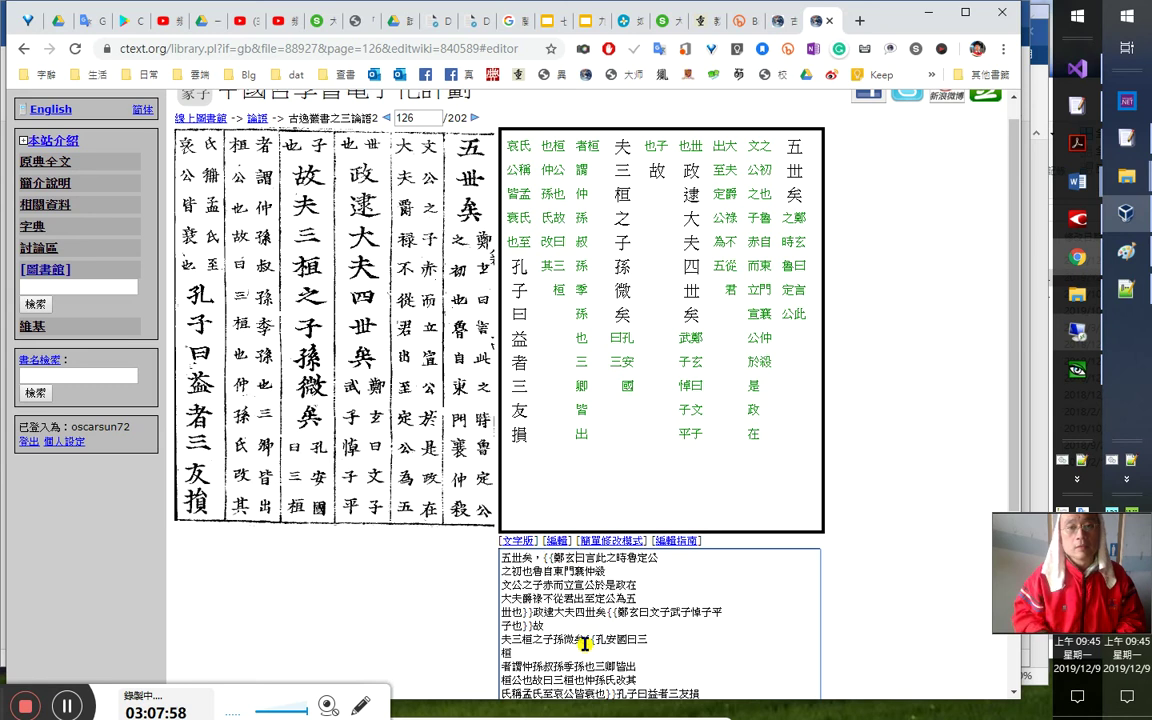
{"action": "type", "text": "："}
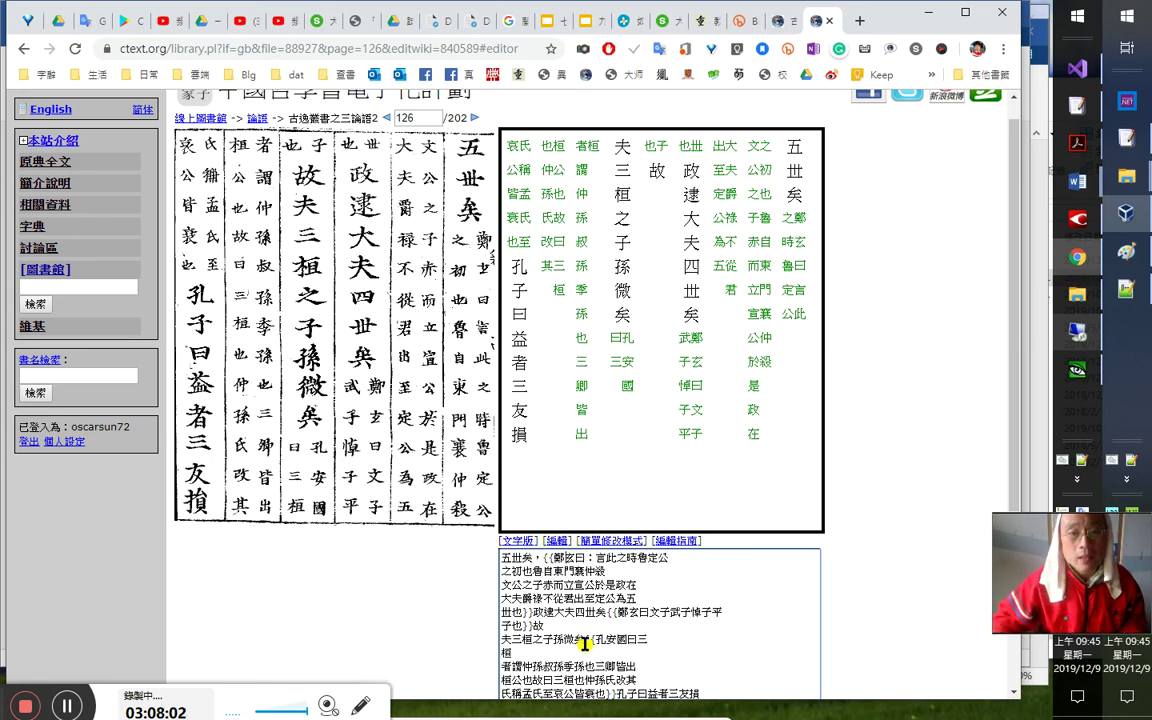
{"action": "left_click", "coordinate": [458, 288]}
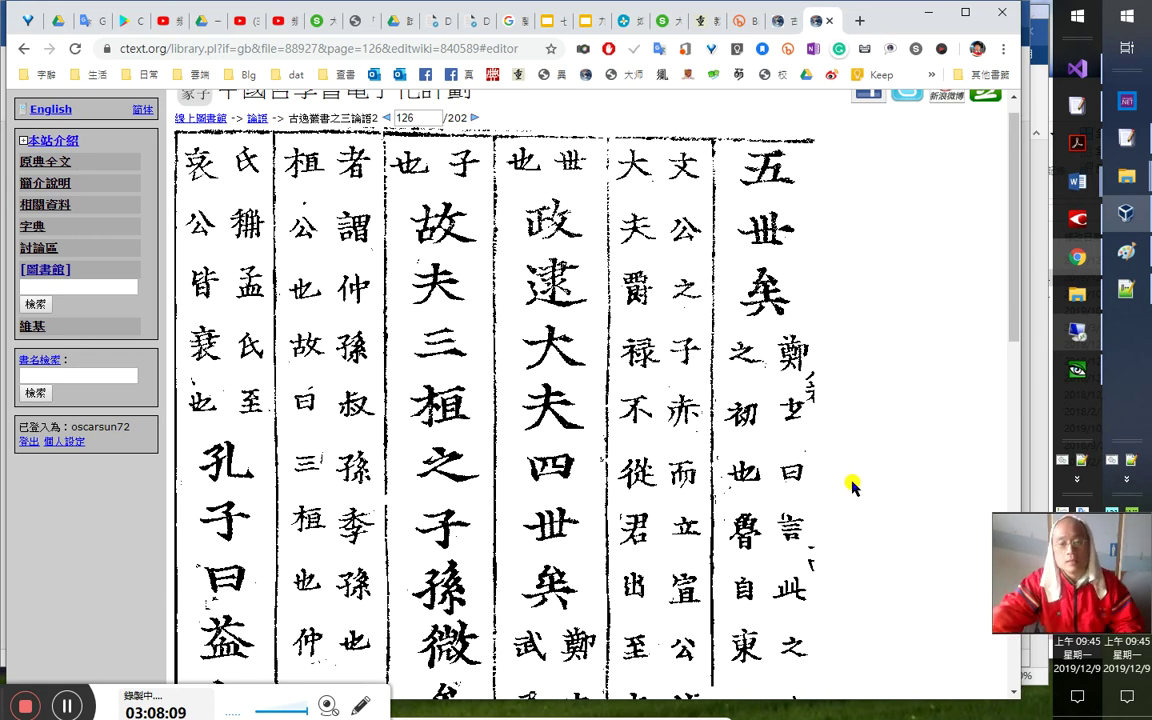
{"action": "left_click", "coordinate": [537, 393]}
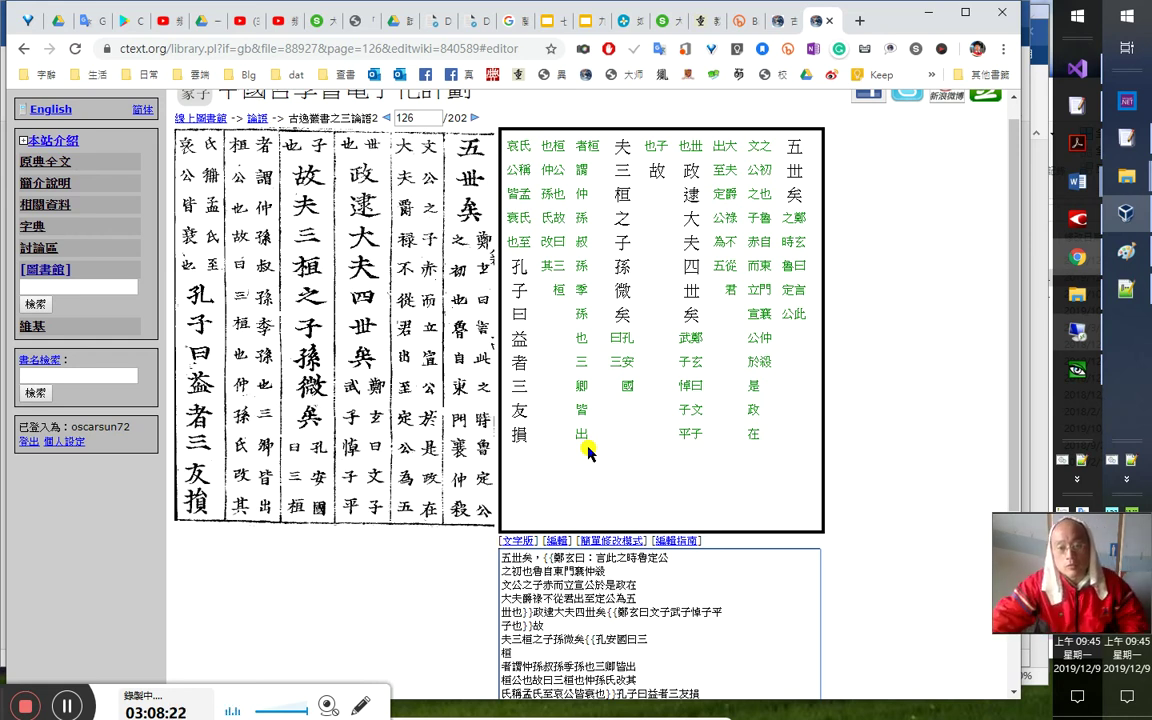
{"action": "type", "text": "yyy2"}
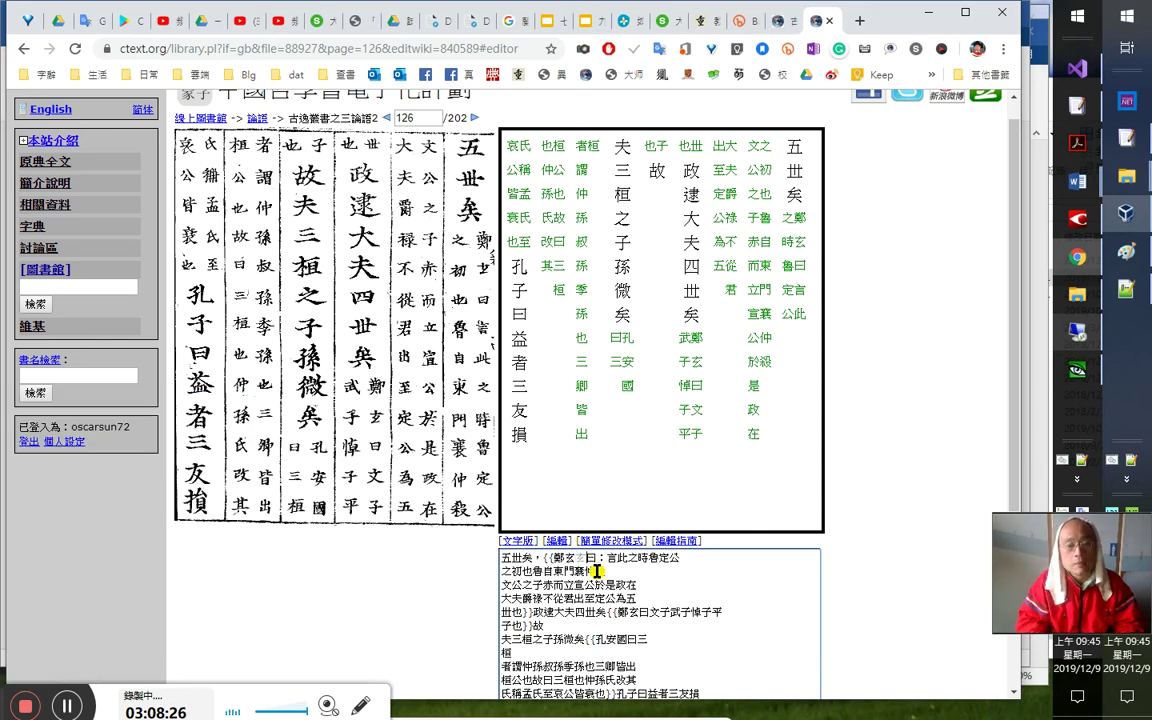
{"action": "key", "text": "BackSpace"}
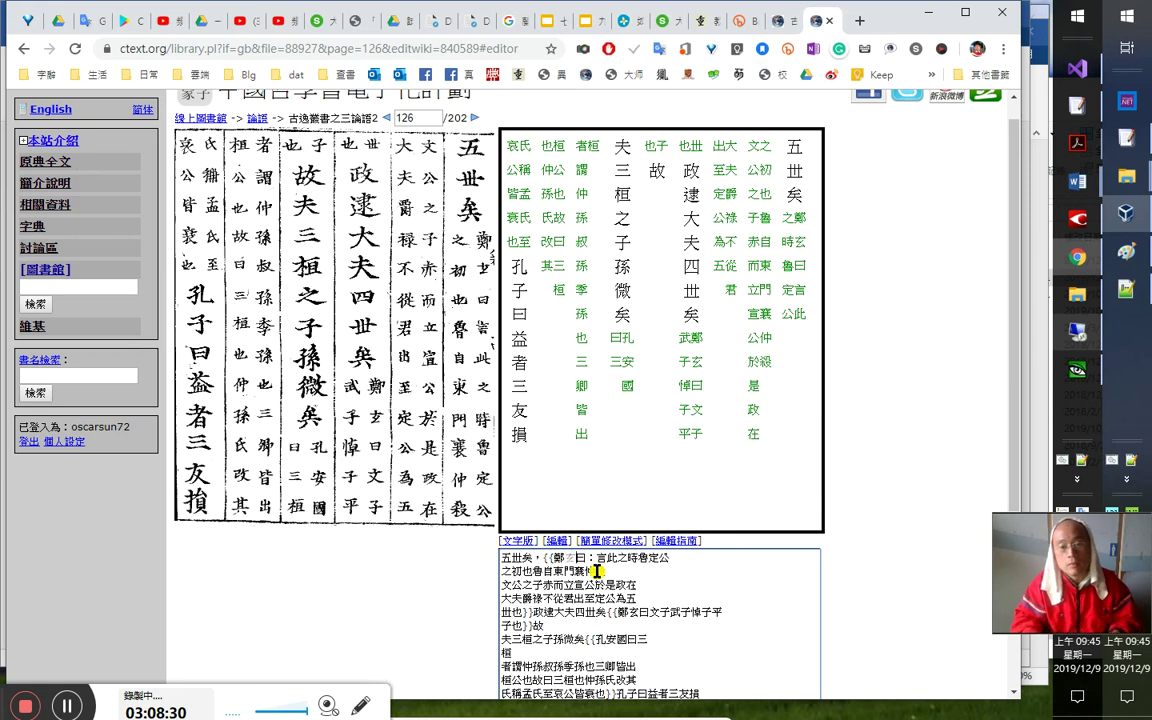
Enter the character 𠀉 before 曰 in the first line and look it up in the guoxuedashi.com dictionary
{"action": "type", "text": "omm"}
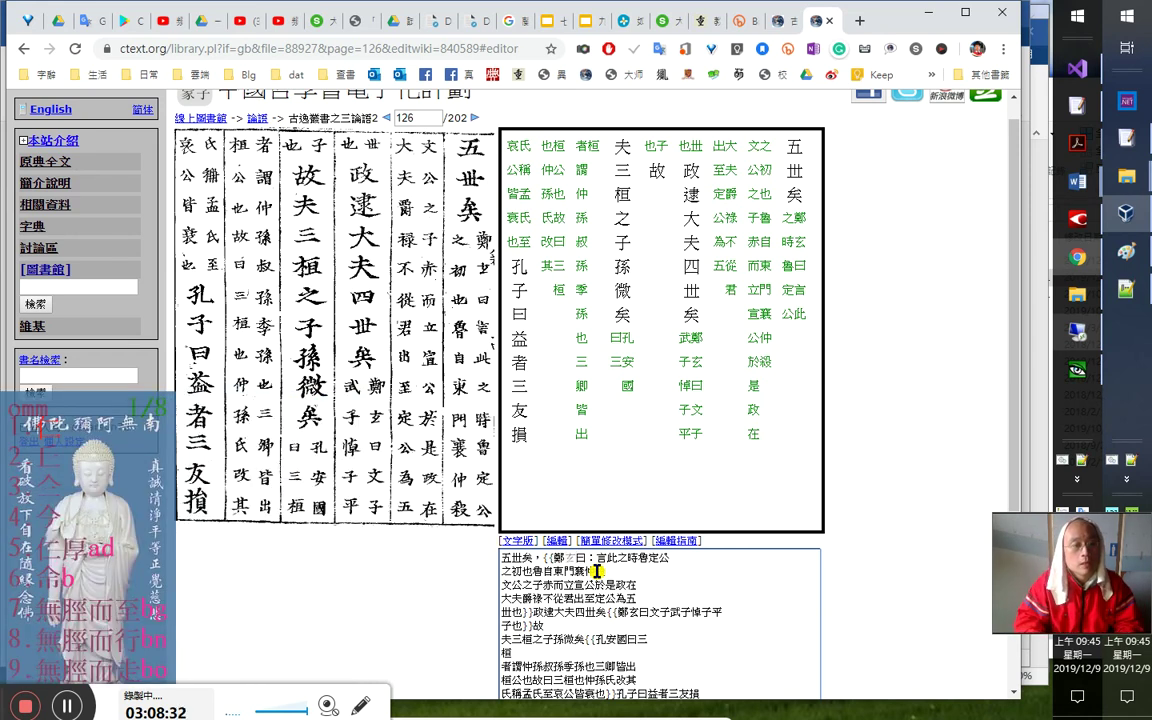
{"action": "key", "text": "space"}
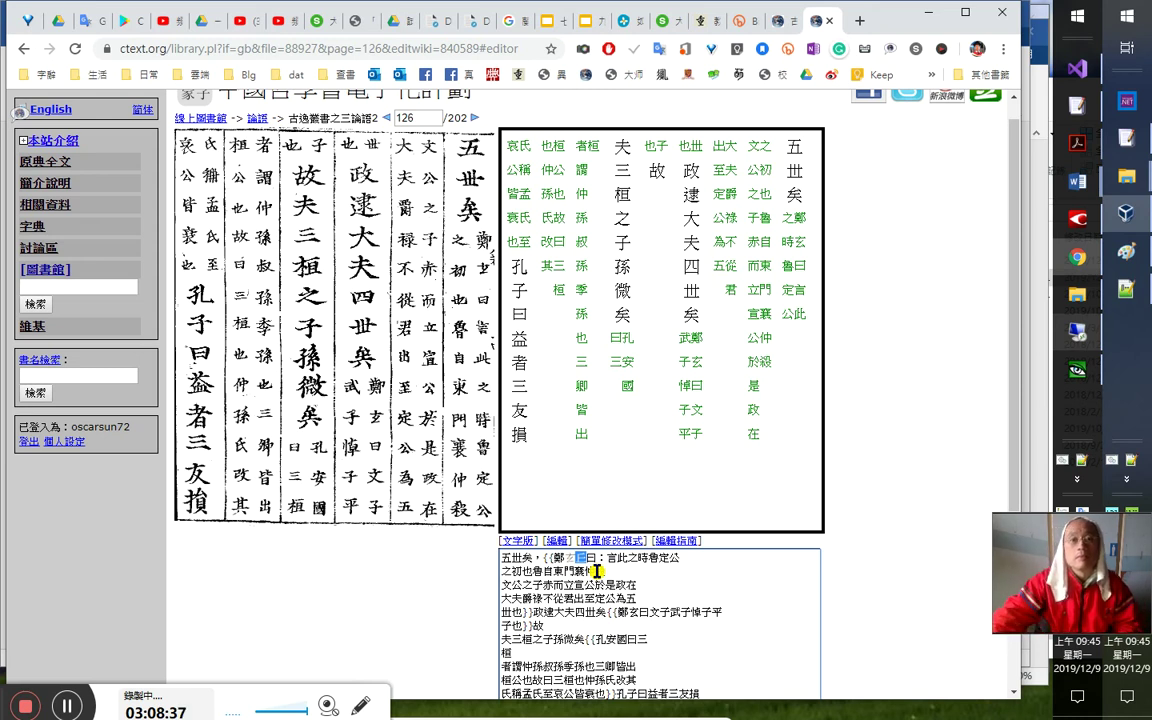
{"action": "left_click", "coordinate": [638, 75]}
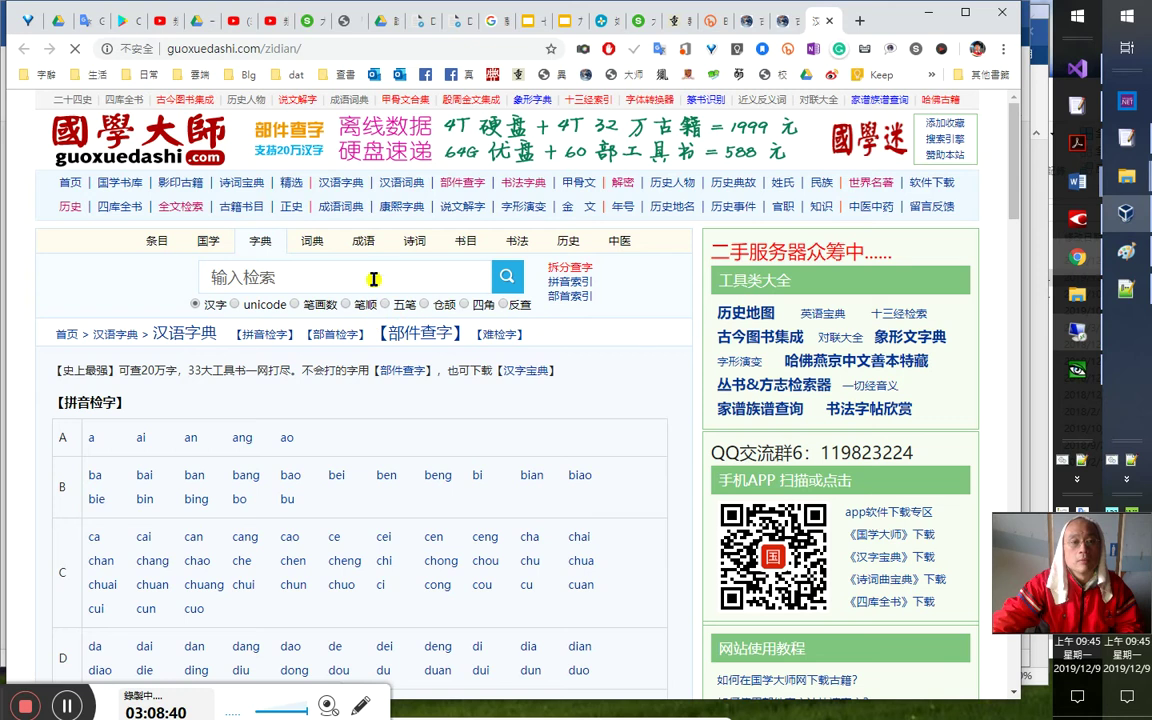
{"action": "left_click", "coordinate": [381, 267]}
{"action": "key", "text": "ctrl+v"}
{"action": "key", "text": "Return"}
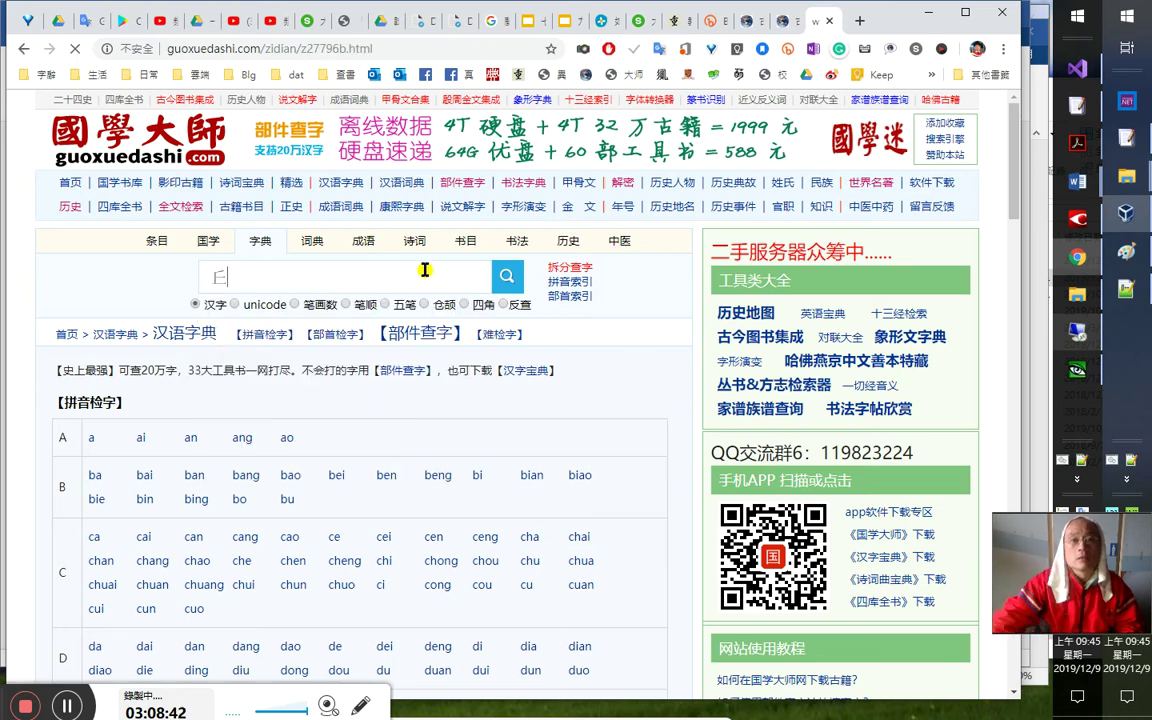
Close the Slido wall page and return to the dictionary entry after checking the event's question page
{"action": "left_click", "coordinate": [592, 22]}
{"action": "left_click", "coordinate": [642, 21]}
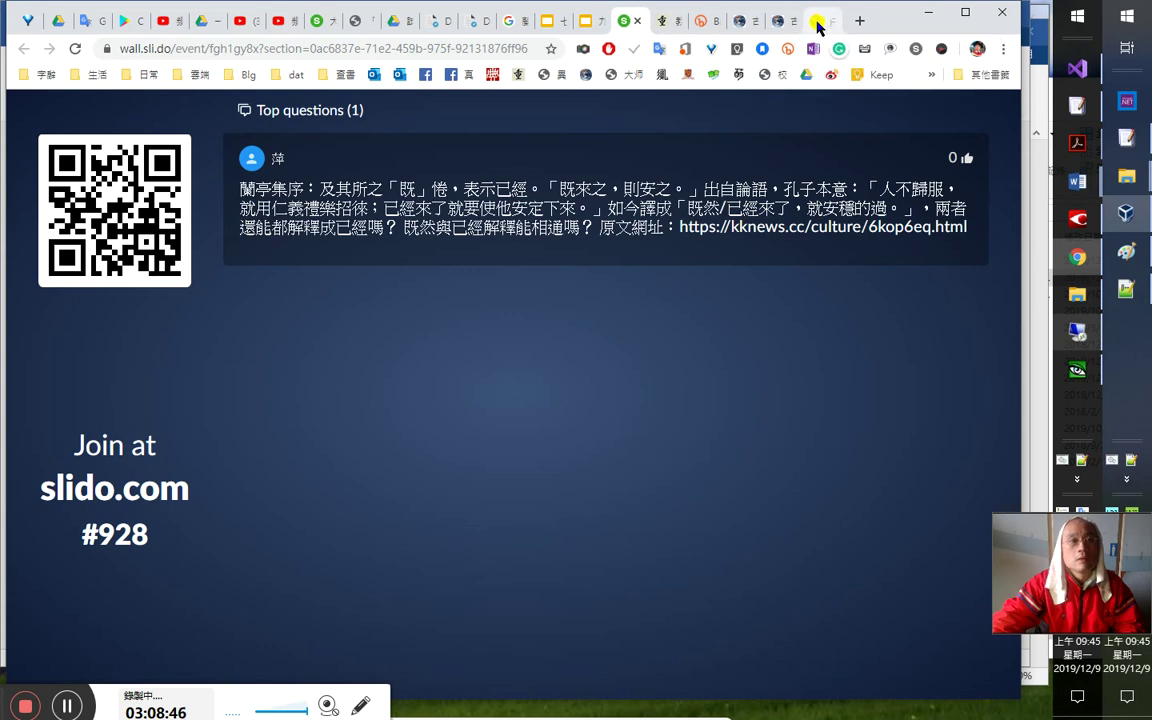
{"action": "key", "text": "ctrl+w"}
{"action": "left_click", "coordinate": [330, 24]}
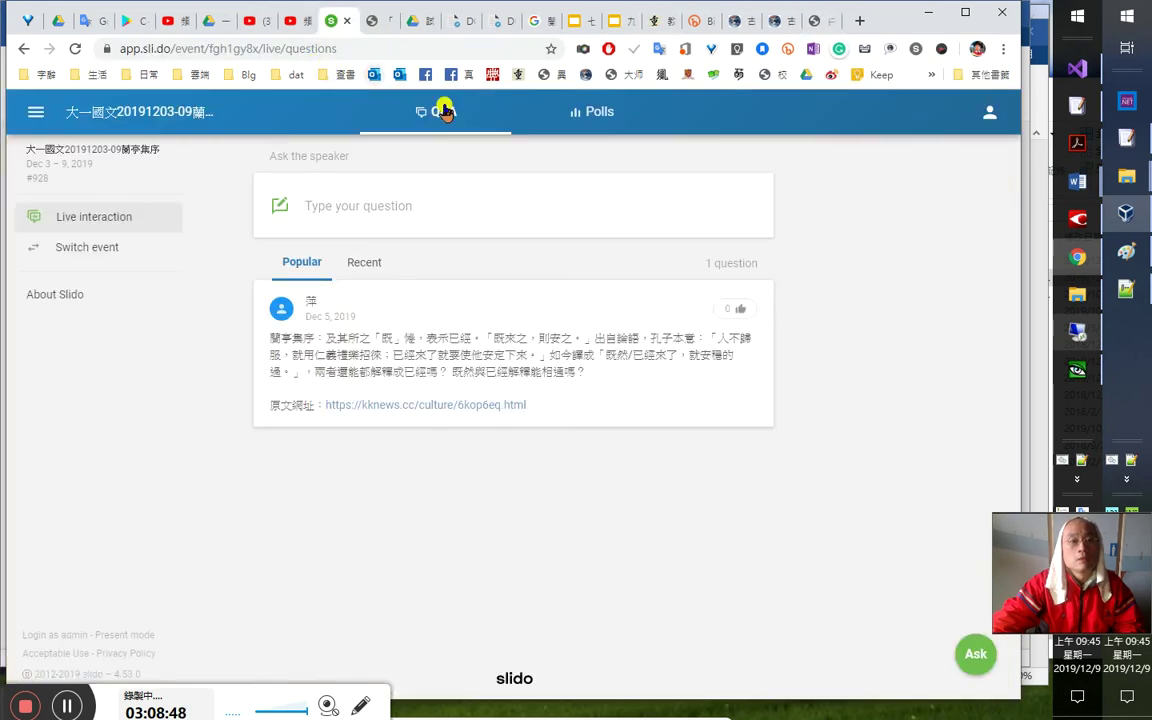
{"action": "left_click", "coordinate": [818, 24]}
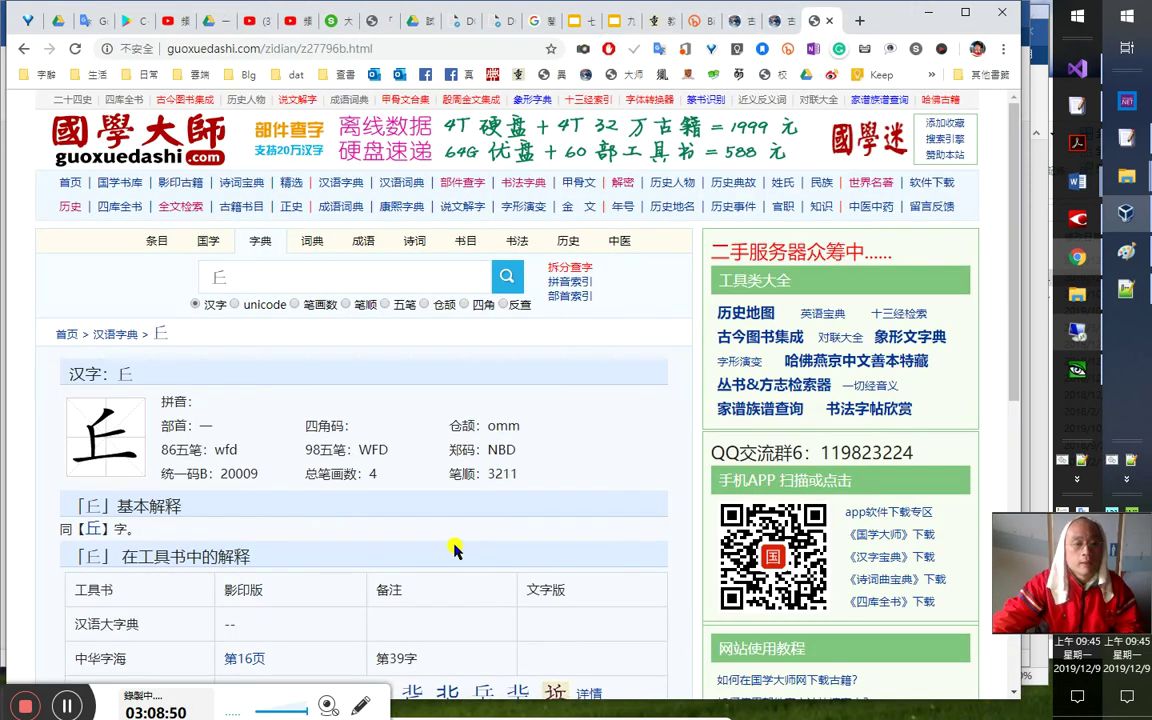
Review the 𠀉 entry's reference table and open its scanned page 16 of 中华字海 separately
{"action": "scroll", "coordinate": [579, 560], "scroll_direction": "down", "scroll_amount": 3}
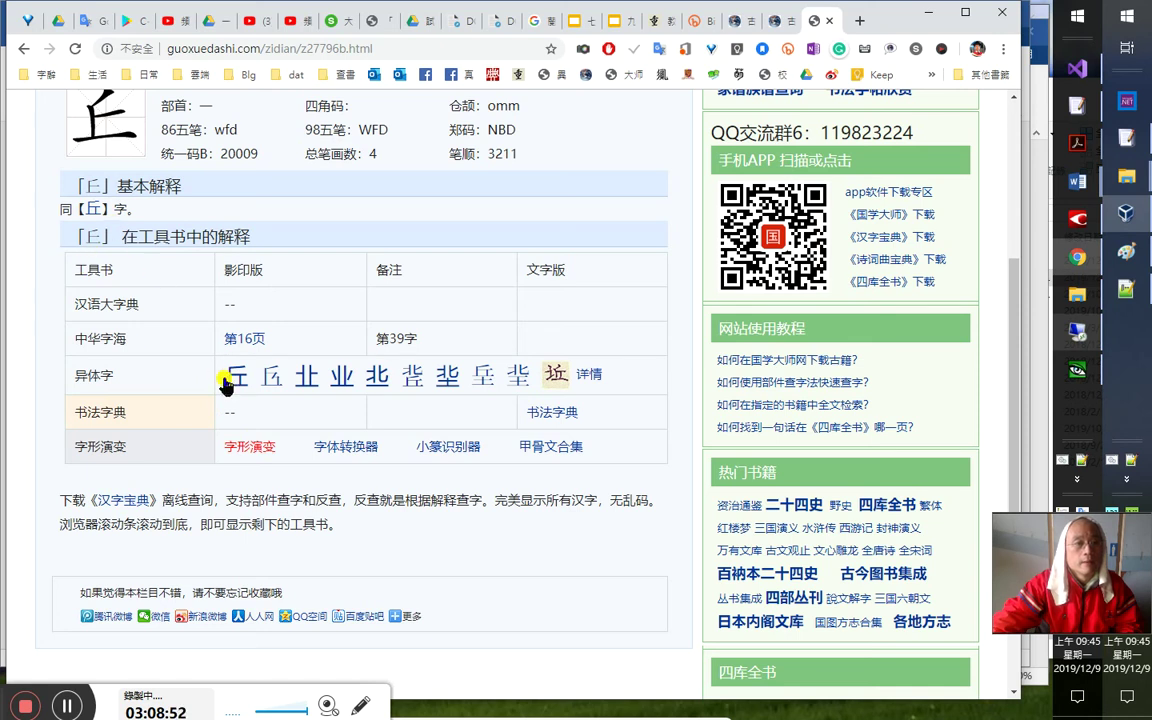
{"action": "scroll", "coordinate": [240, 212], "scroll_direction": "up", "scroll_amount": 3}
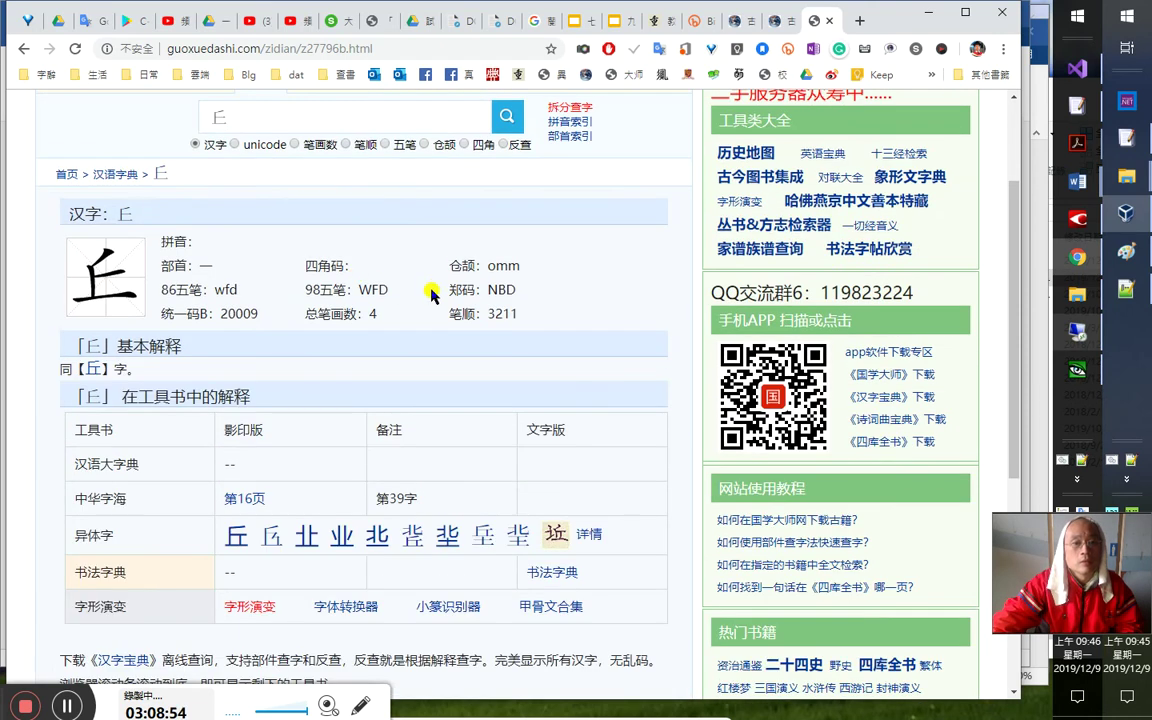
{"action": "scroll", "coordinate": [380, 494], "scroll_direction": "down", "scroll_amount": 2}
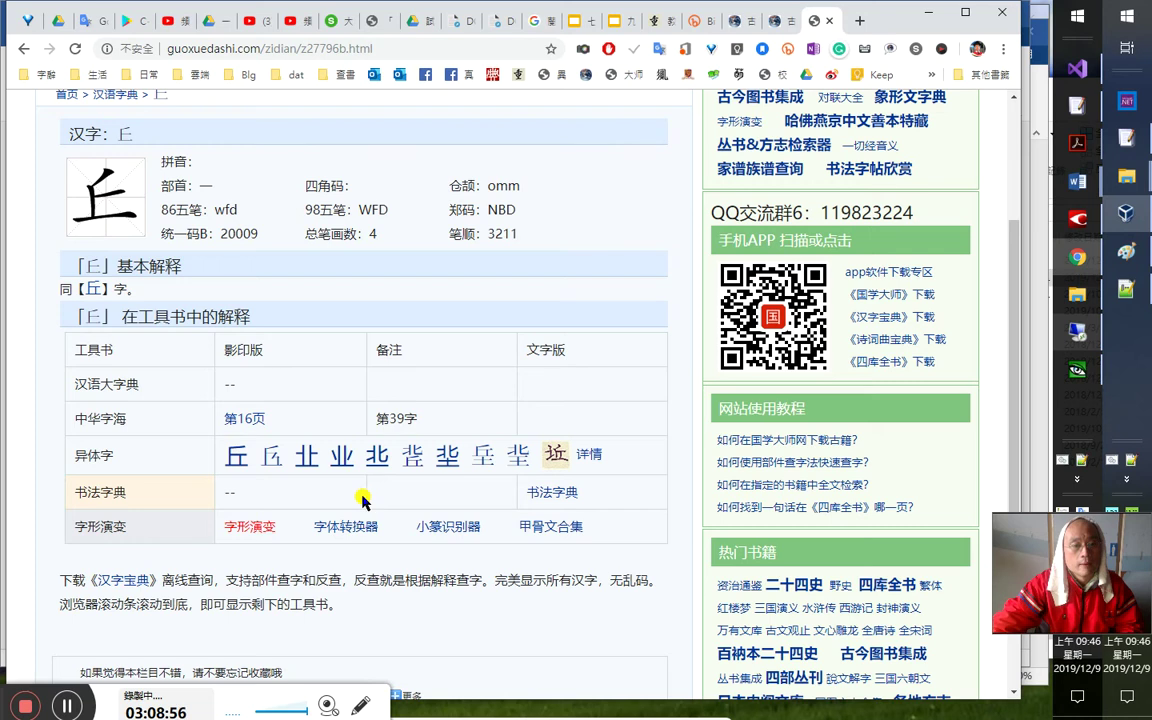
{"action": "middle_click", "coordinate": [243, 418]}
{"action": "scroll", "coordinate": [308, 521], "scroll_direction": "down", "scroll_amount": 1}
{"action": "scroll", "coordinate": [308, 521], "scroll_direction": "down", "scroll_amount": 2}
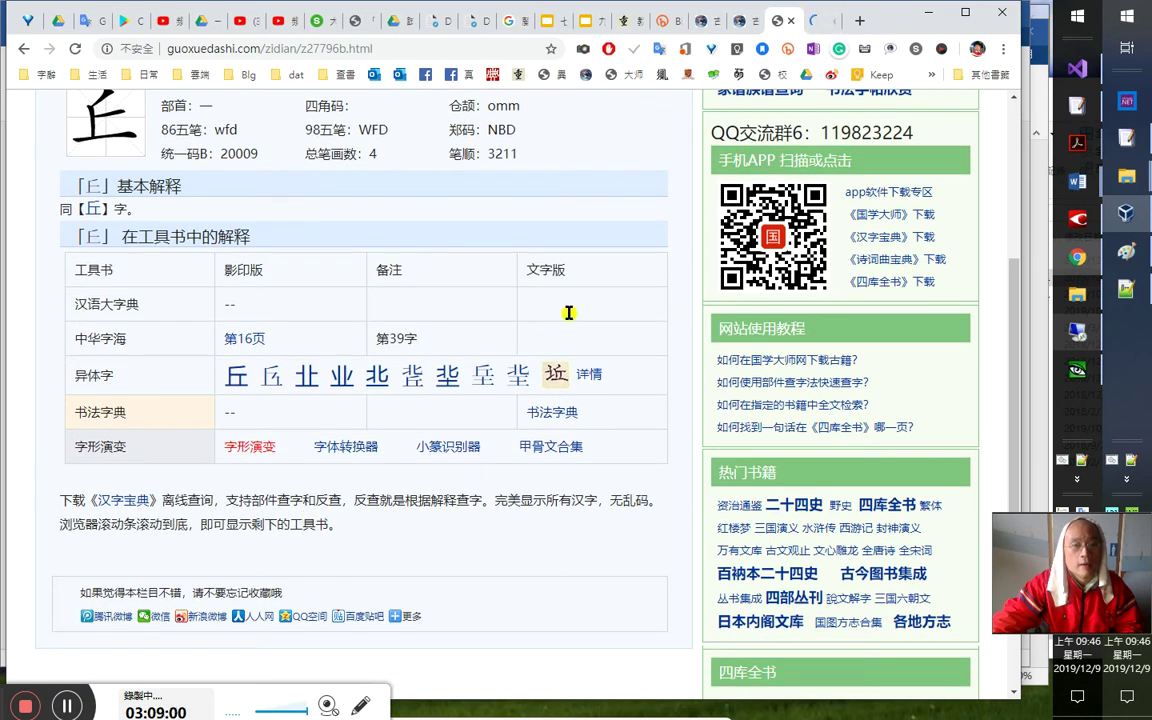
{"action": "left_click", "coordinate": [815, 20]}
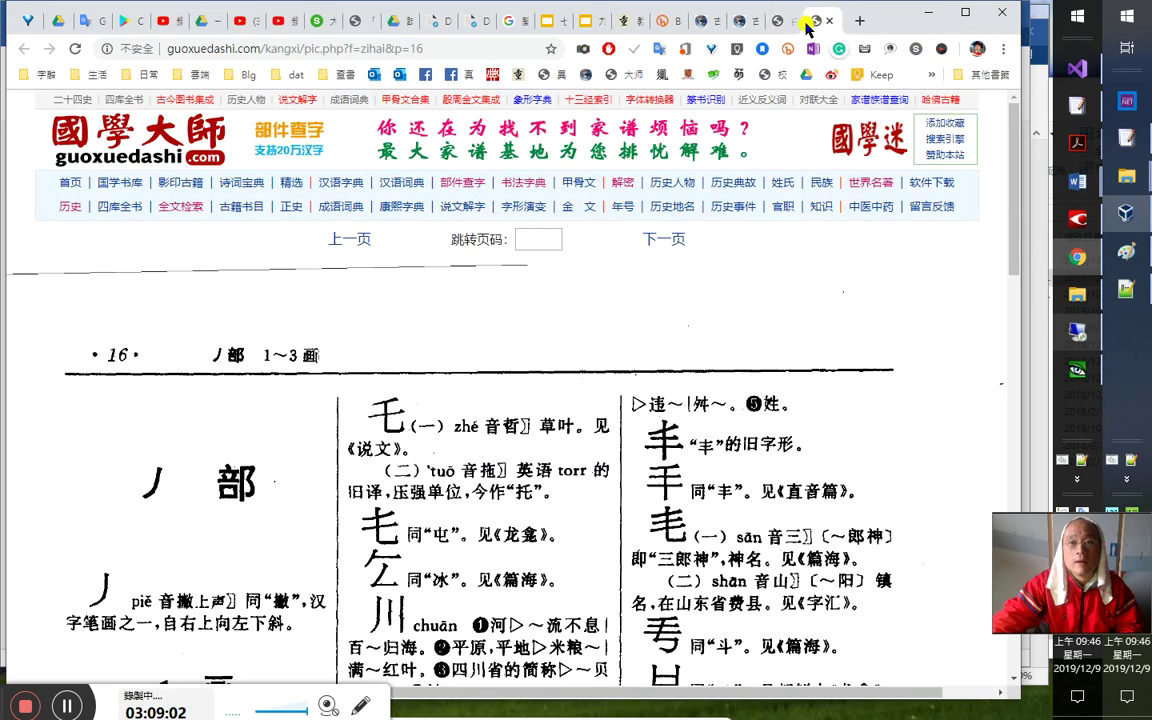
Examine the 𠀉 definition on the scanned 中华字海 page, and close both dictionary pages
{"action": "scroll", "coordinate": [492, 570], "scroll_direction": "down", "scroll_amount": 3}
{"action": "scroll", "coordinate": [497, 572], "scroll_direction": "down", "scroll_amount": 5}
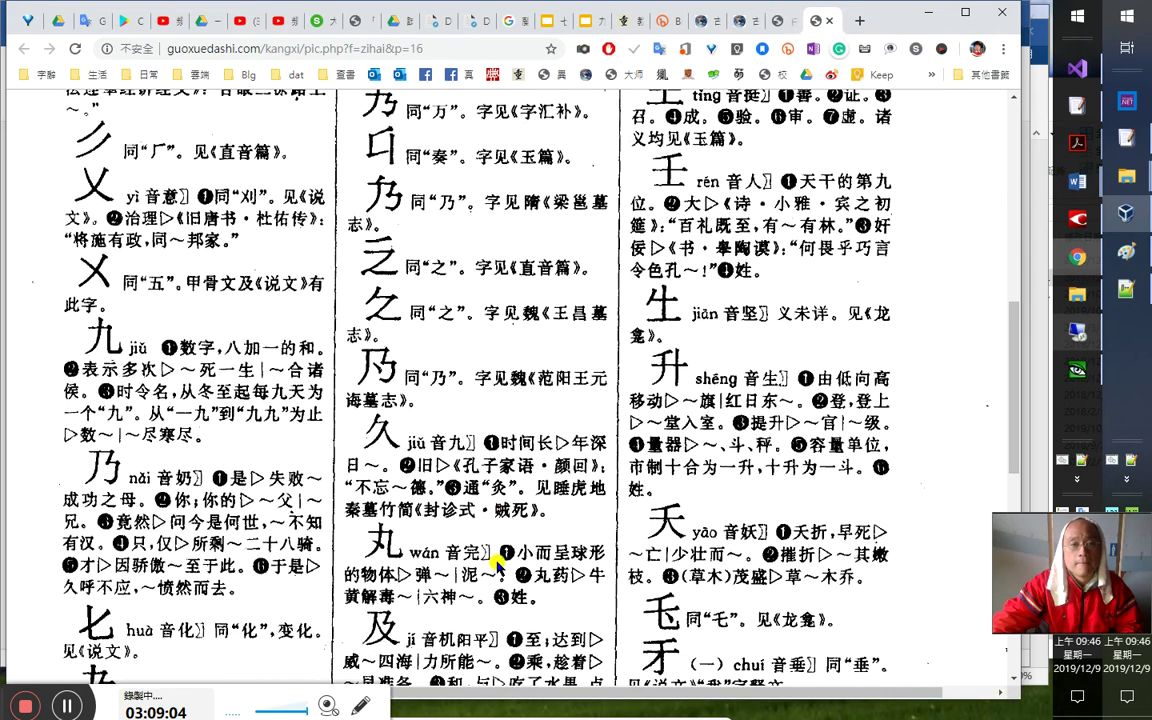
{"action": "scroll", "coordinate": [497, 565], "scroll_direction": "down", "scroll_amount": 3}
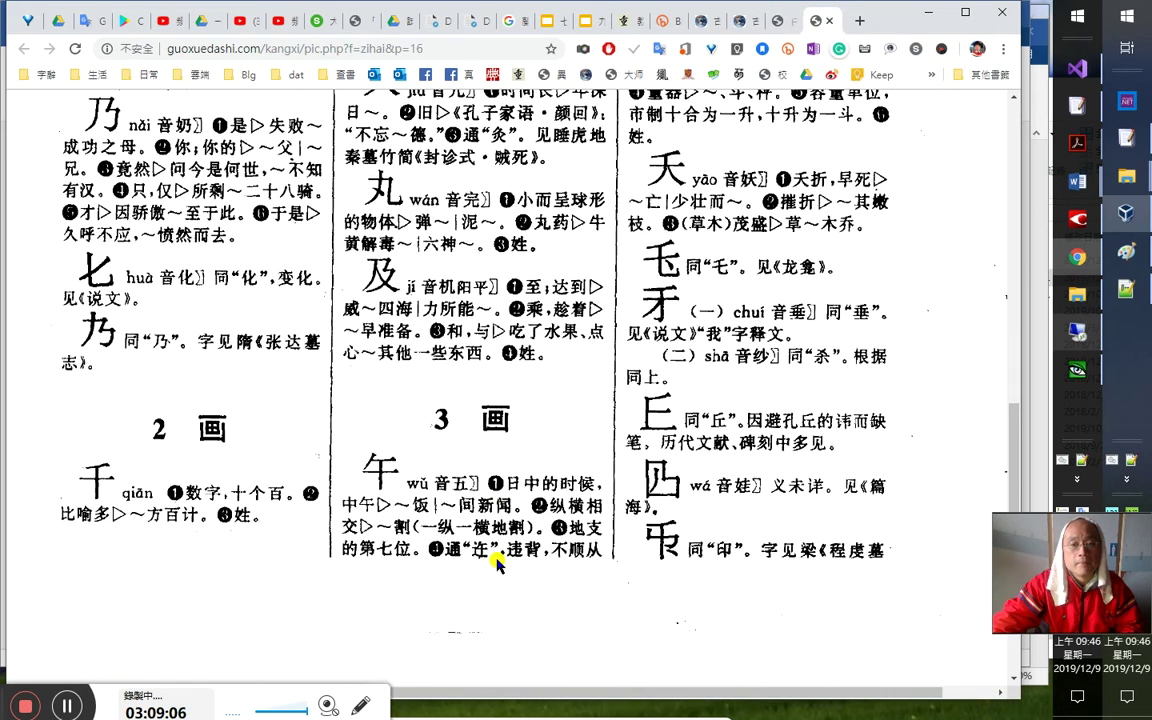
{"action": "scroll", "coordinate": [762, 533], "scroll_direction": "up", "scroll_amount": 6}
{"action": "scroll", "coordinate": [866, 580], "scroll_direction": "up", "scroll_amount": 2}
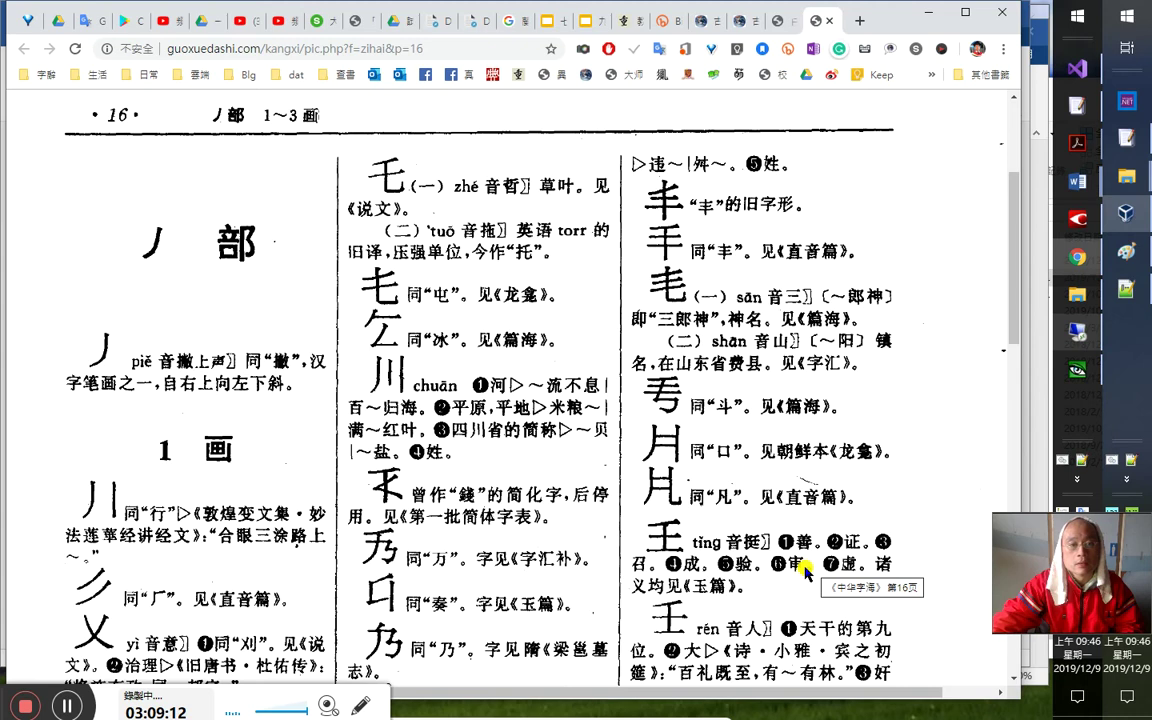
{"action": "scroll", "coordinate": [845, 570], "scroll_direction": "down", "scroll_amount": 4}
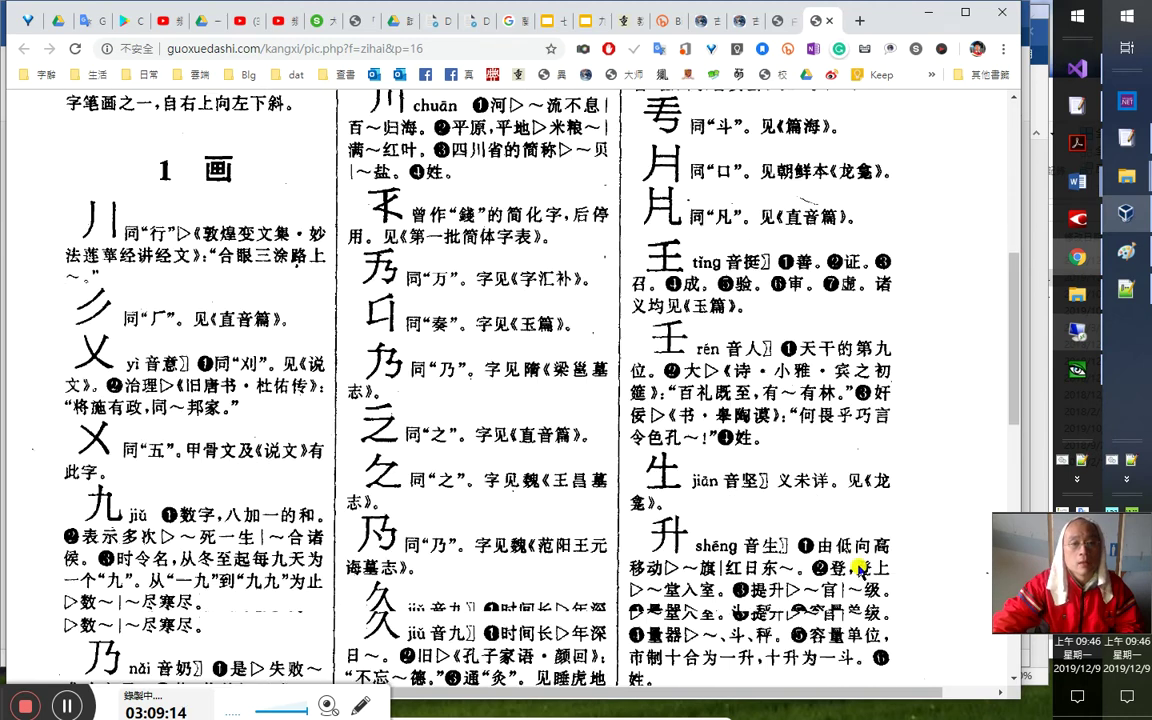
{"action": "scroll", "coordinate": [862, 568], "scroll_direction": "down", "scroll_amount": 7}
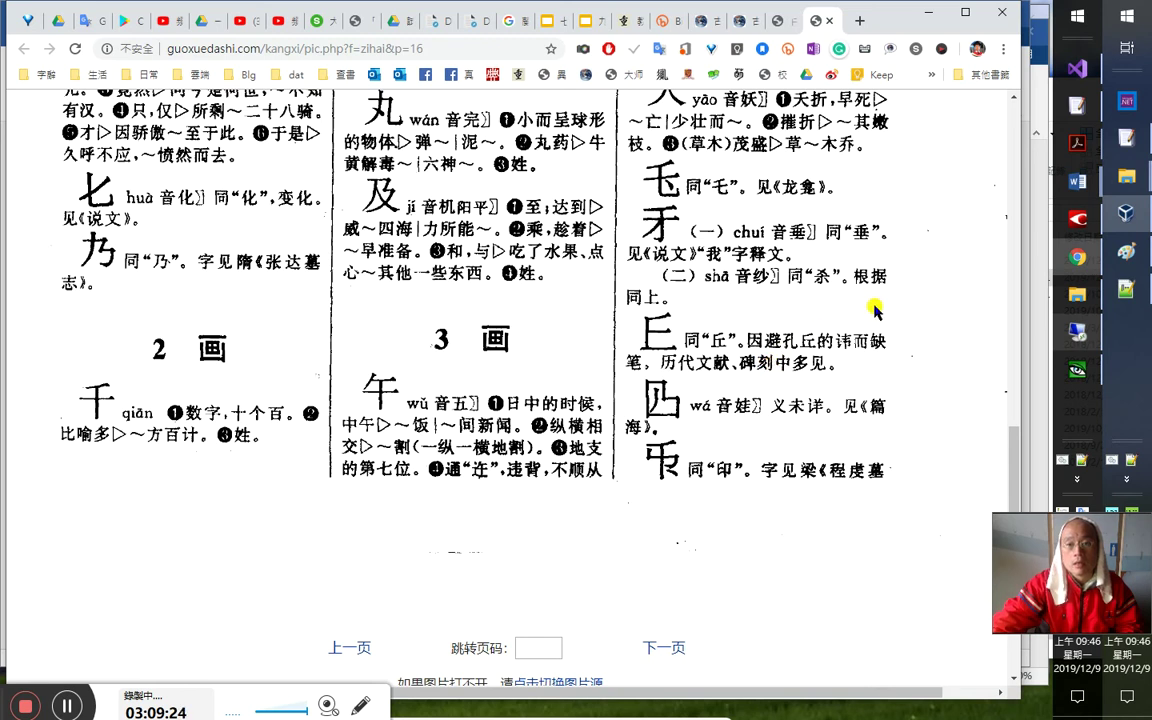
{"action": "left_click", "coordinate": [829, 21]}
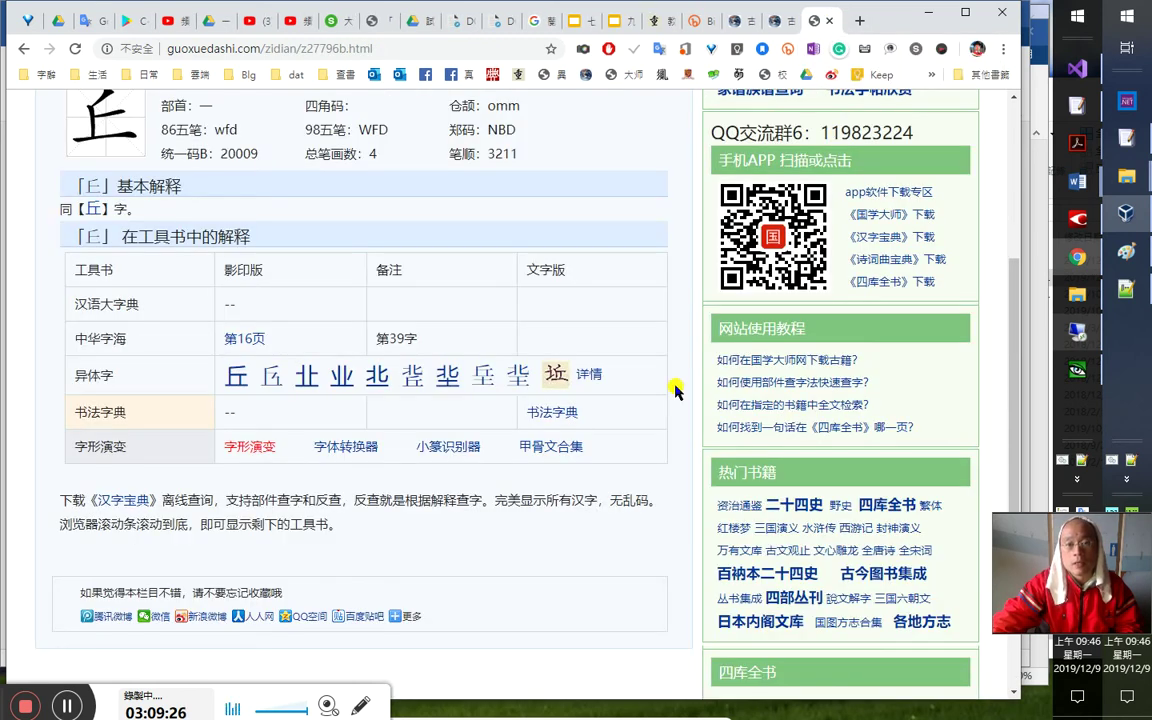
{"action": "left_click", "coordinate": [831, 20]}
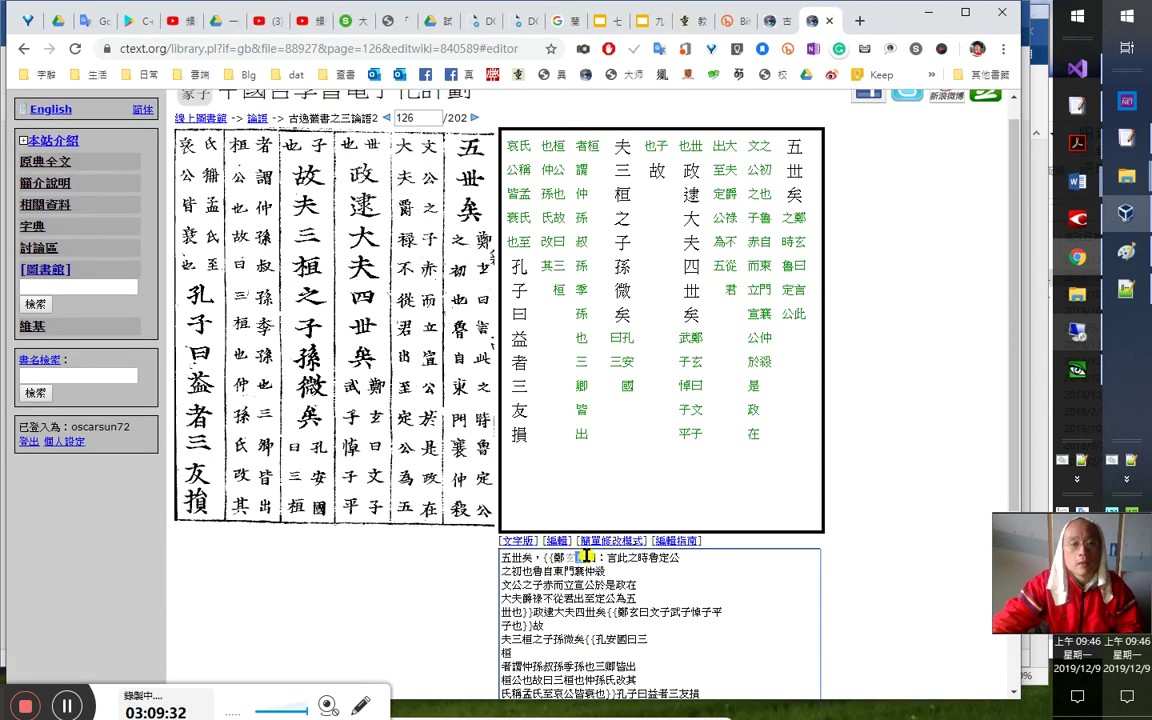
Remove 𠀉 from the transcription's first line and add a comma after 政逮大夫四世矣
{"action": "left_click", "coordinate": [705, 609]}
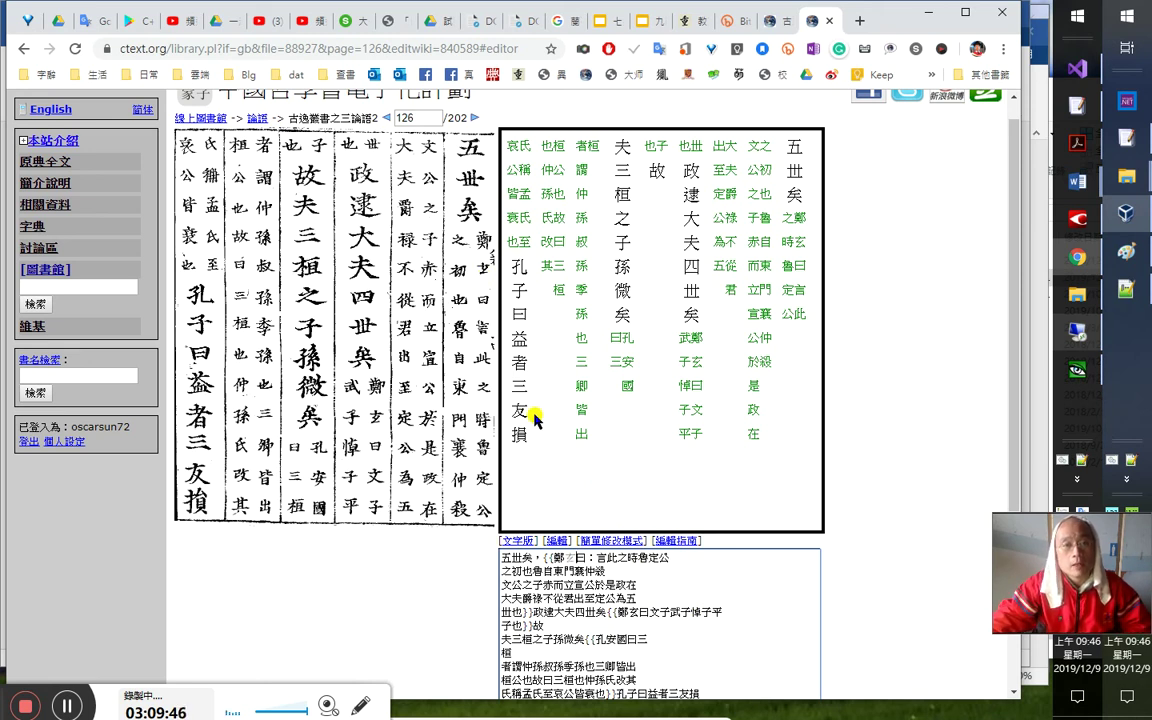
{"action": "double_click", "coordinate": [548, 571]}
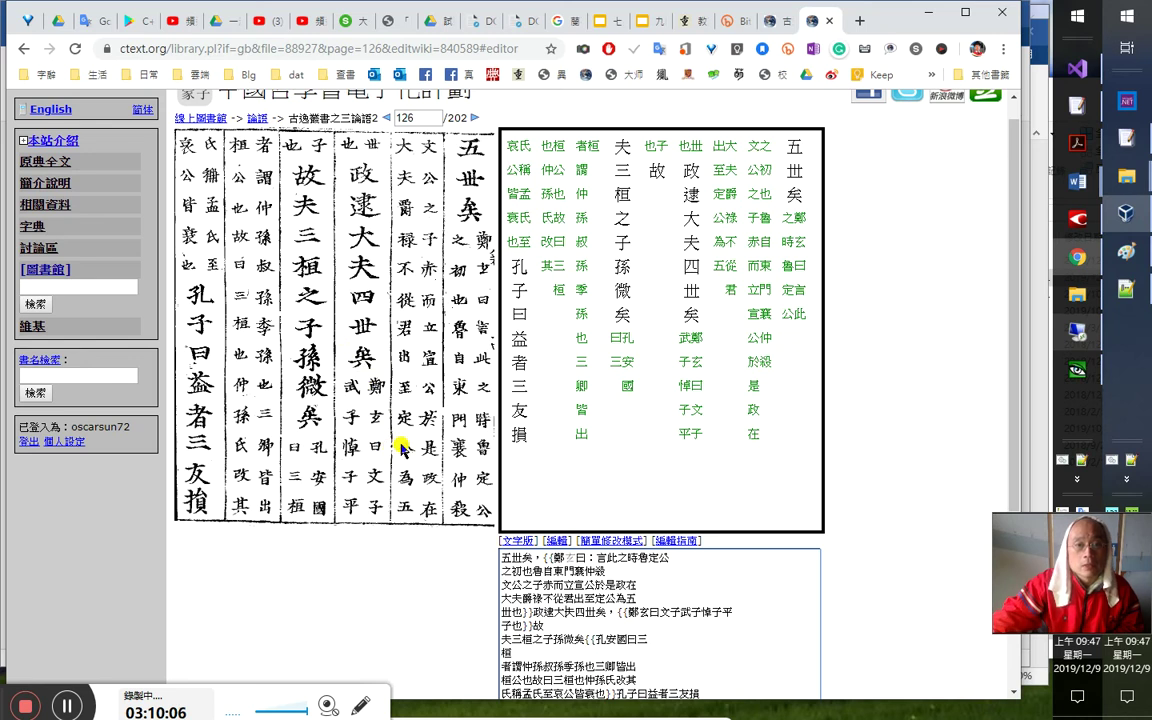
Check the preceding pages 125 and 124 of the book separately, and return to the page 126 transcription
{"action": "left_click", "coordinate": [384, 118]}
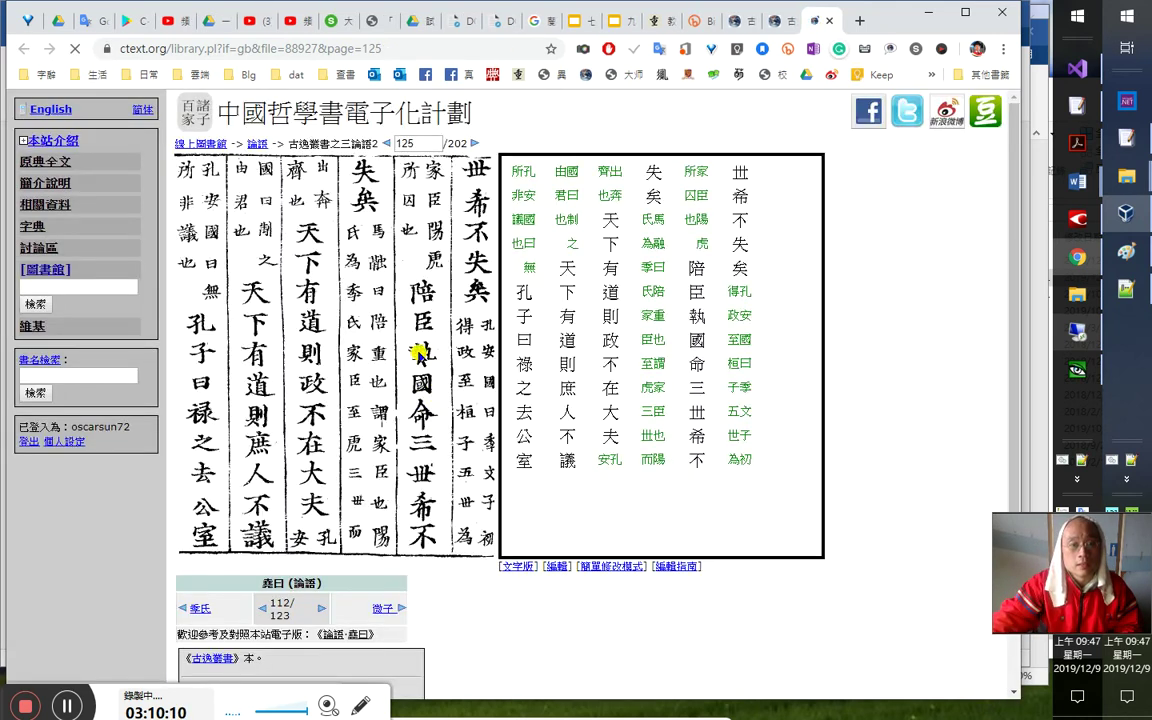
{"action": "left_click", "coordinate": [386, 144]}
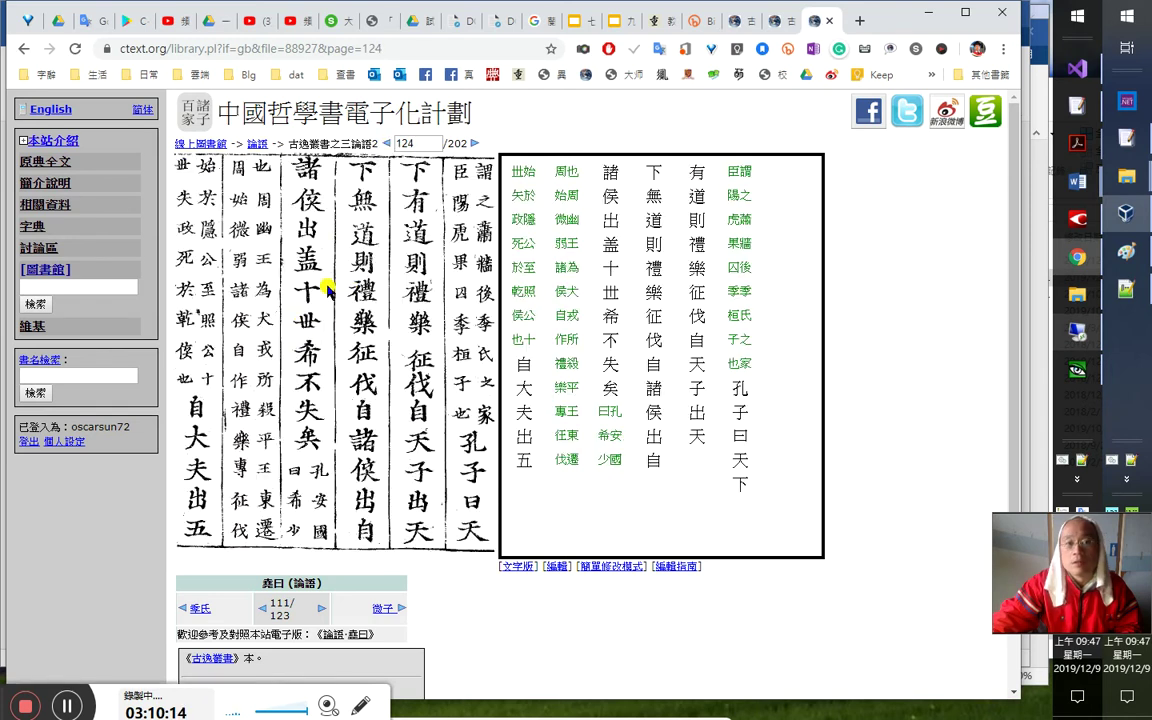
{"action": "key", "text": "ctrl+w"}
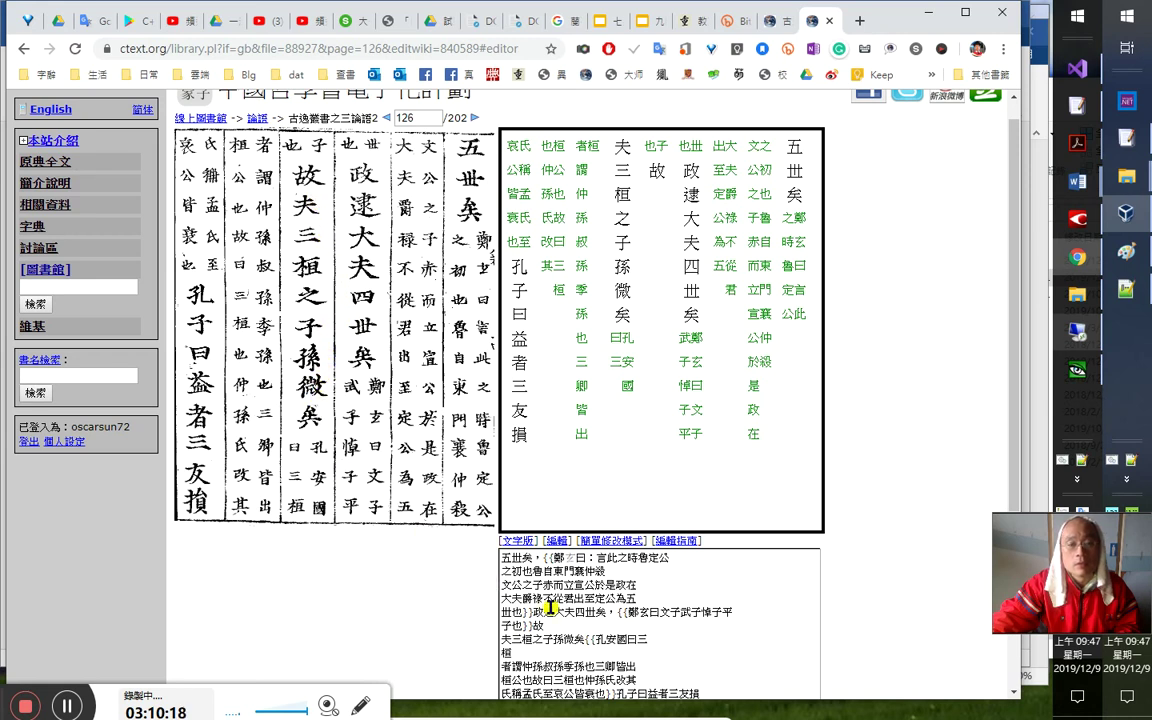
Join the line ending in 故 with 夫三桓之子孫微矣 and add a full stop 。 after 微矣
{"action": "left_click", "coordinate": [631, 627]}
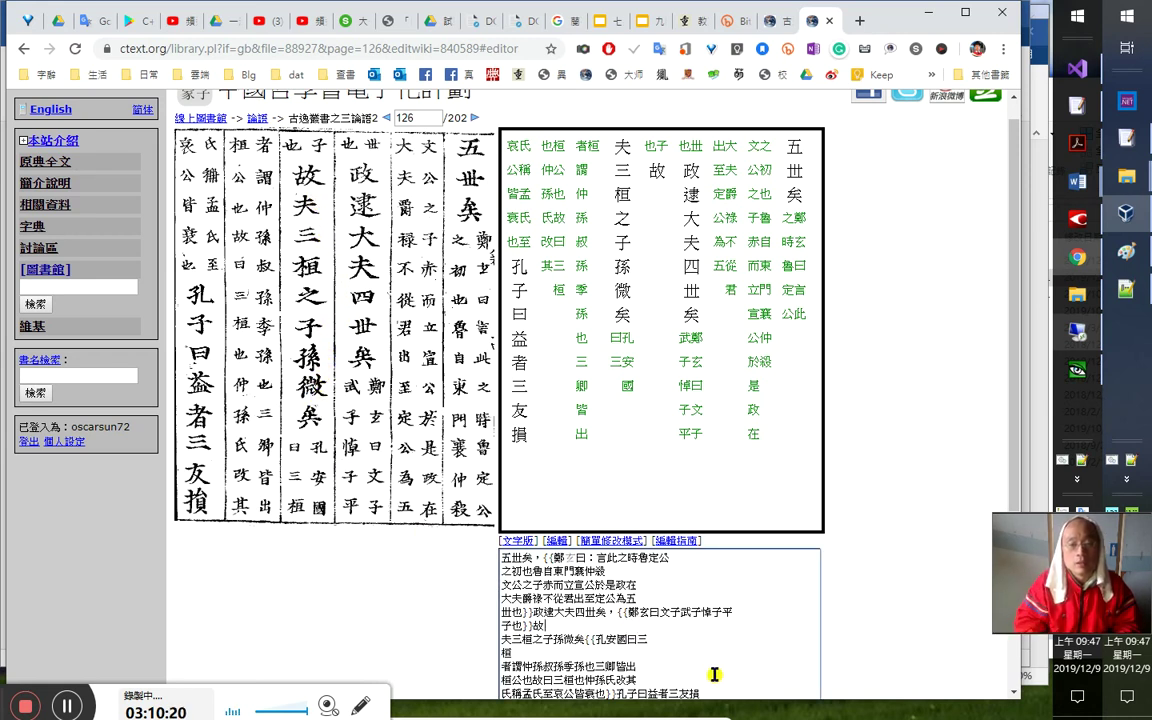
{"action": "key", "text": "Delete"}
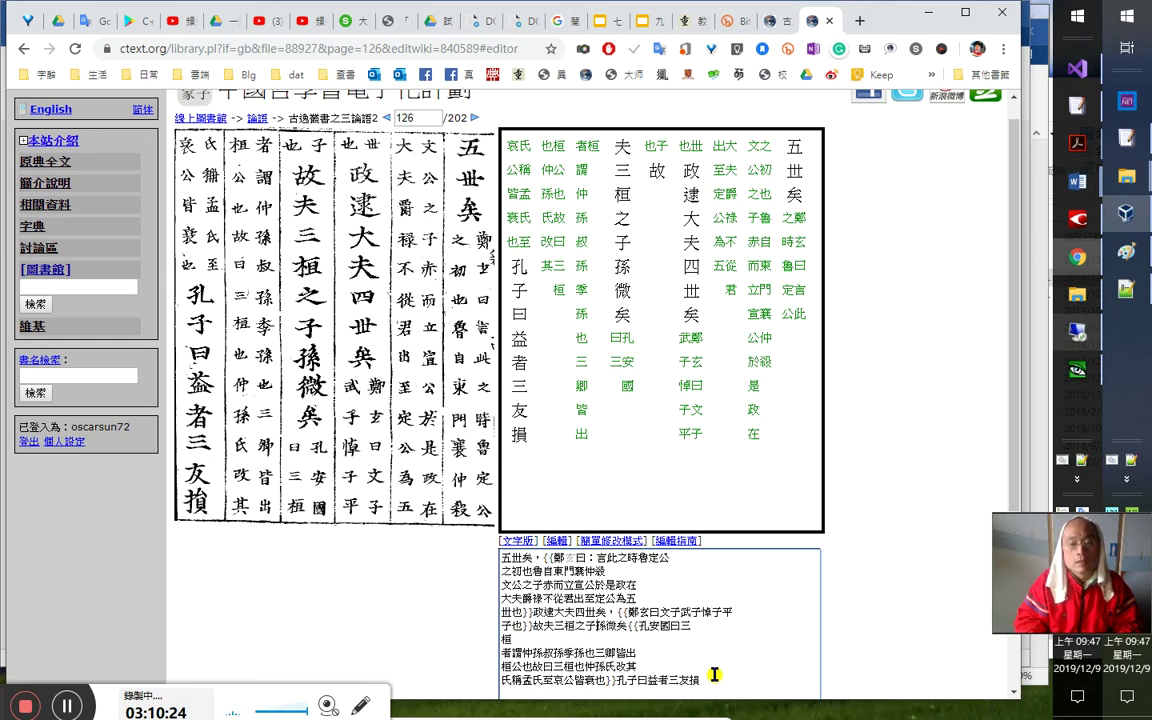
{"action": "type", "text": "。"}
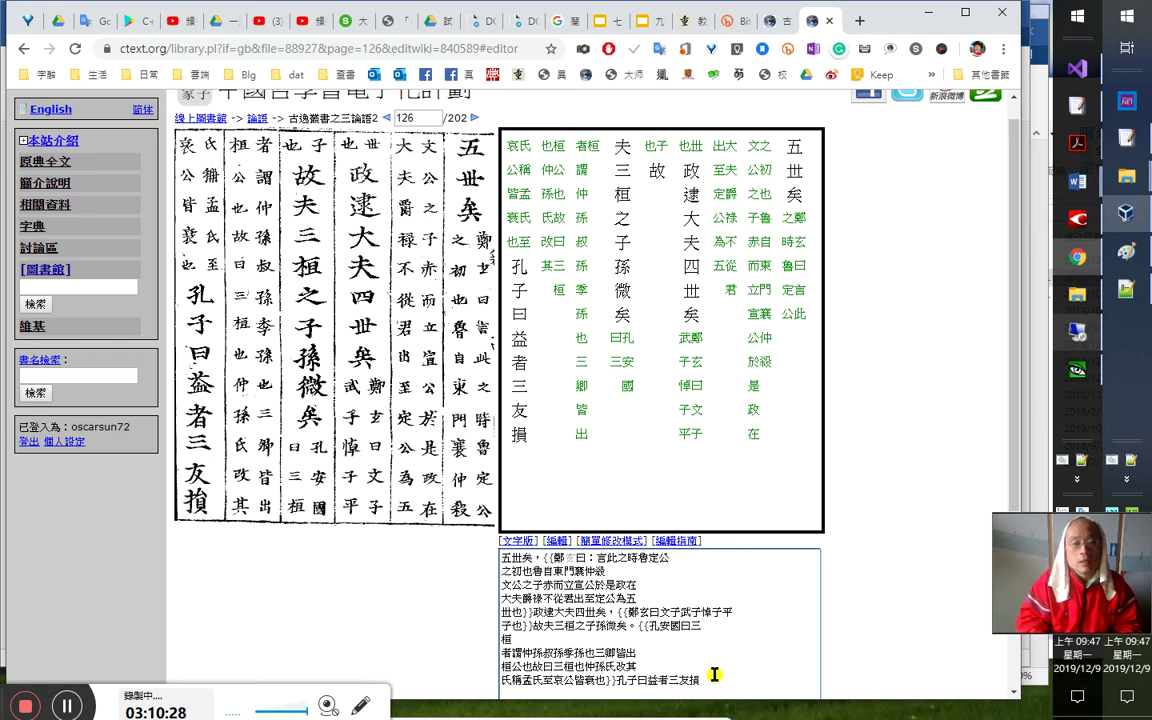
Join 桓 onto the 孔安國曰三 line and punctuate the note as 孔安國曰：三桓者，謂仲孫、叔孫、季孫也。
{"action": "key", "text": "Delete"}
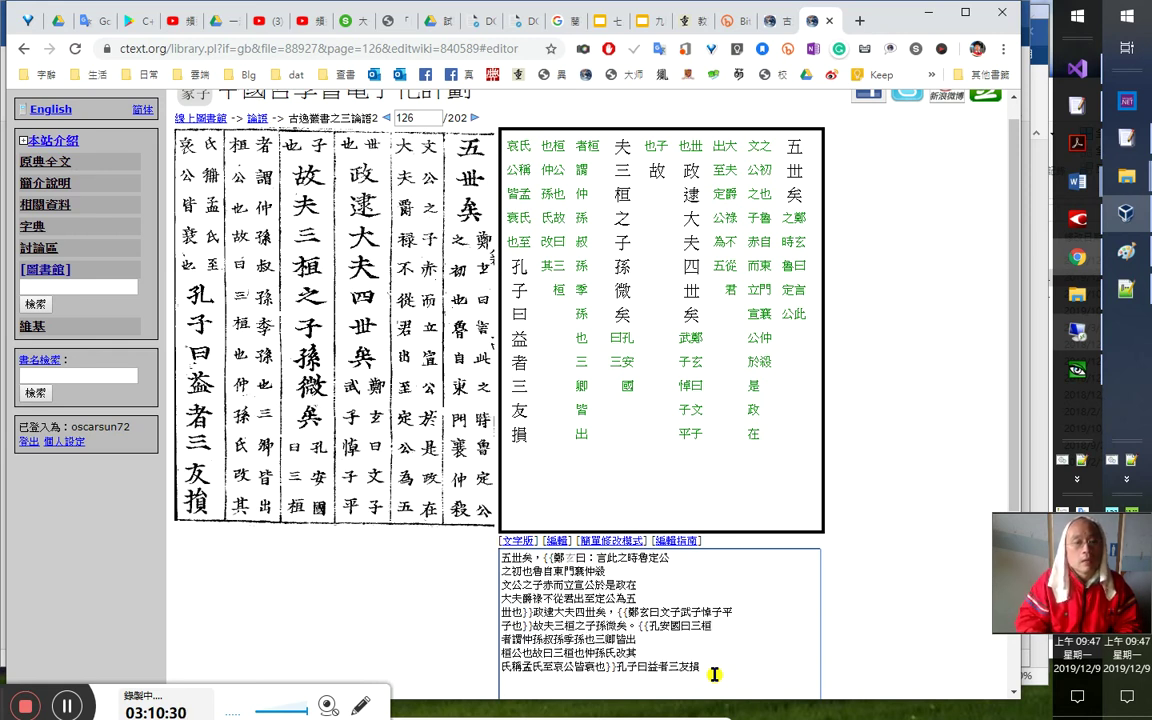
{"action": "type", "text": "：三桓 者"}
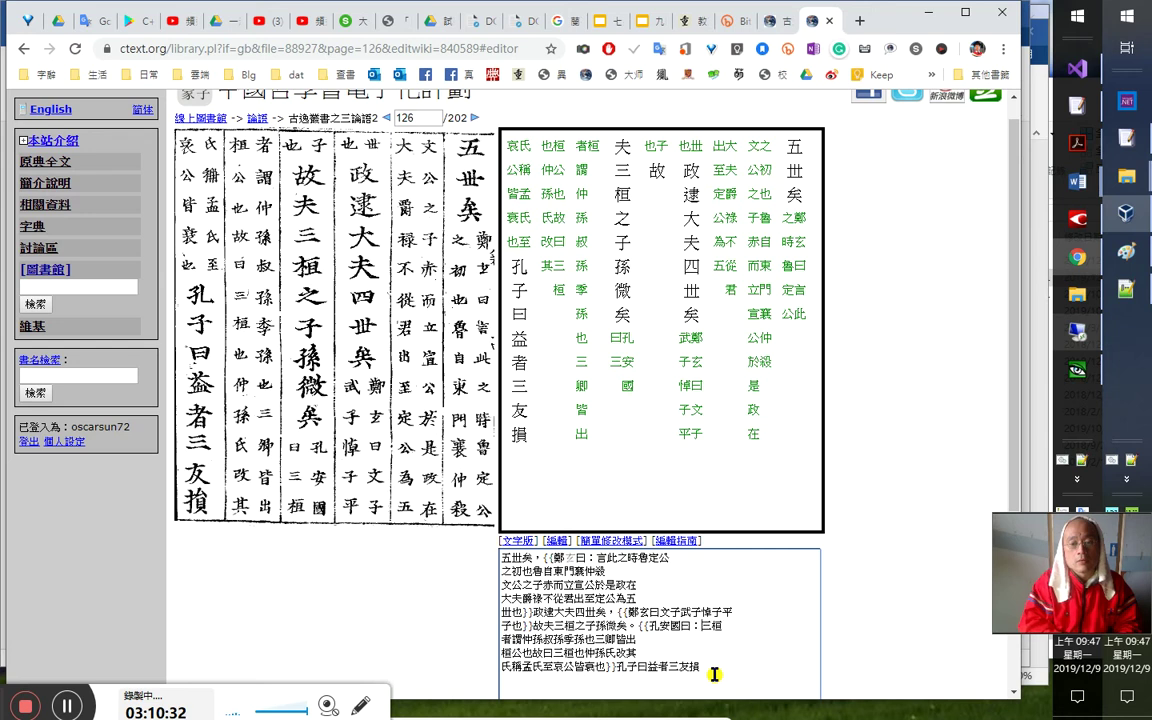
{"action": "type", "text": "，"}
{"action": "key", "text": "Left"}
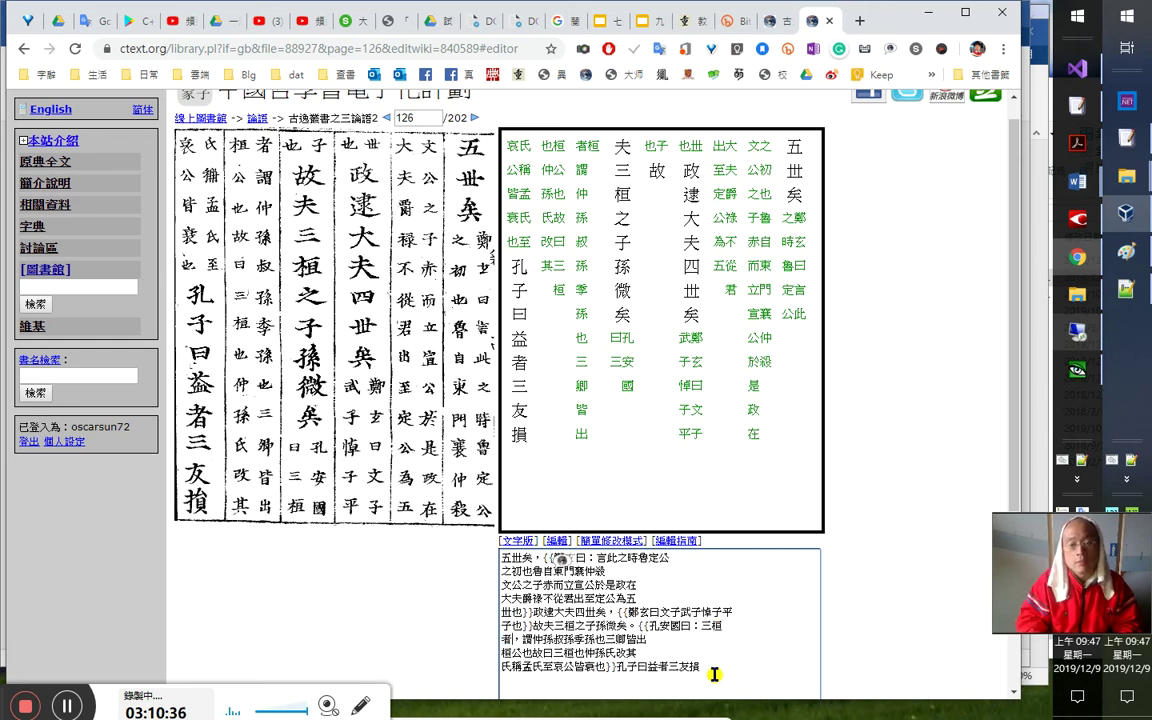
{"action": "type", "text": "、"}
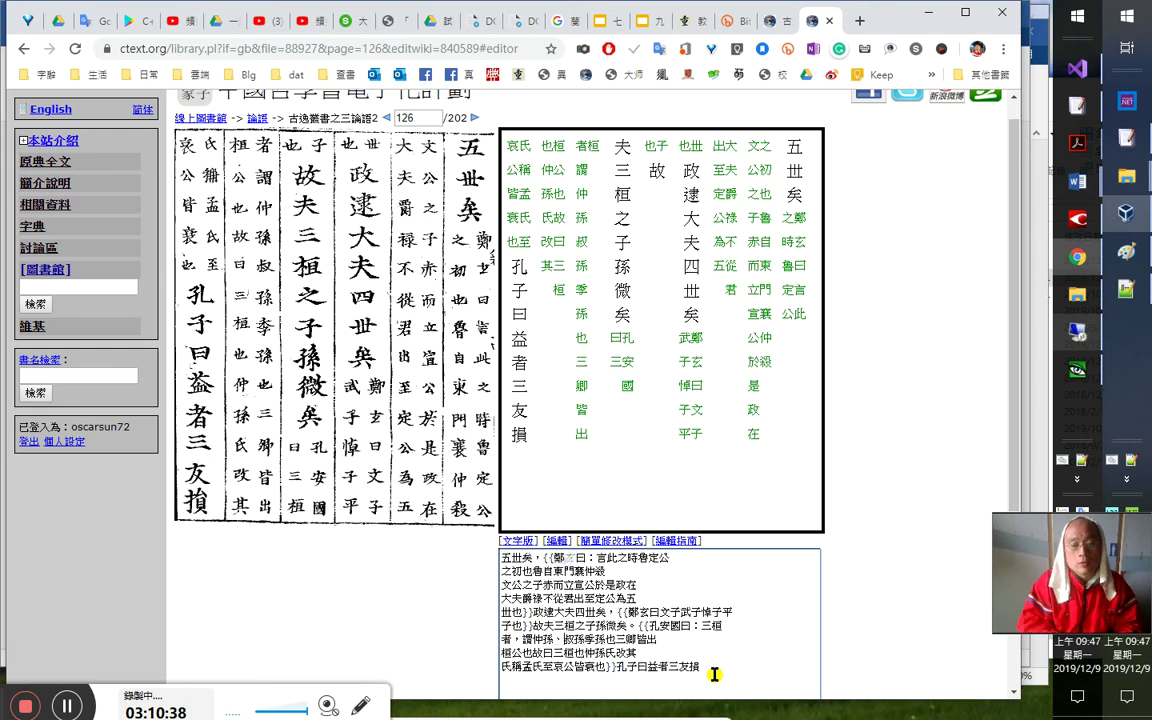
{"action": "type", "text": "、"}
{"action": "type", "text": "。"}
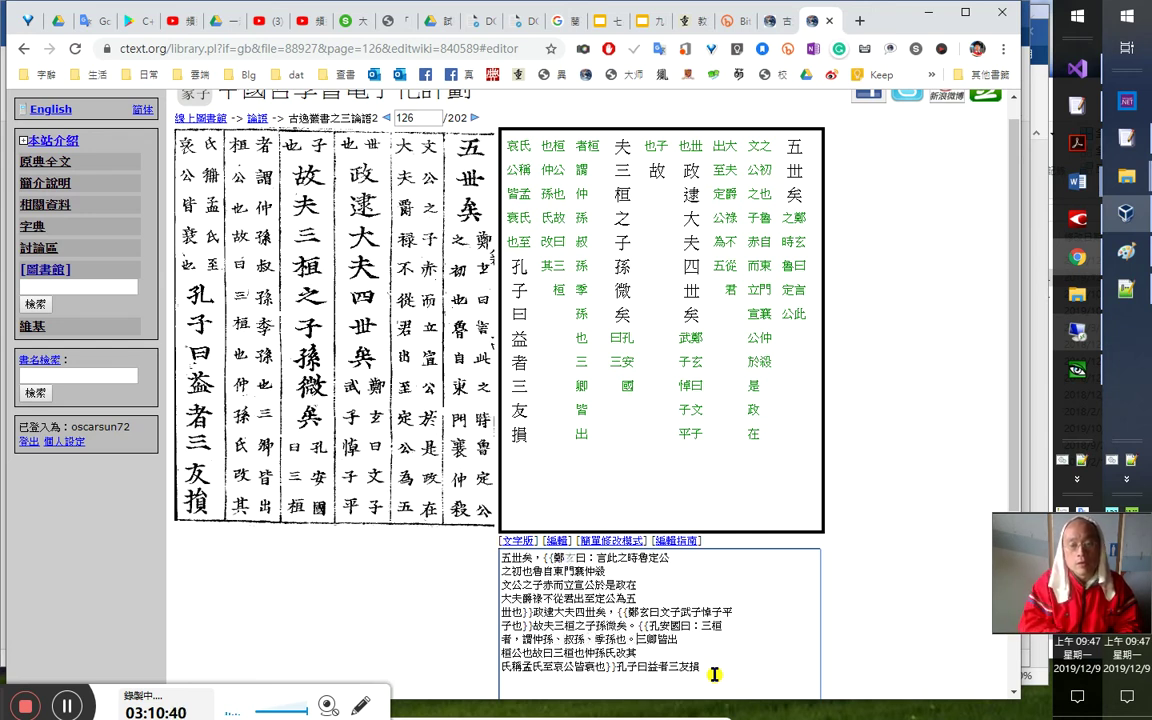
Punctuate the next clauses of the 孔安國 note as 三卿皆出桓公也，故曰三桓也。
{"action": "key", "text": "End"}
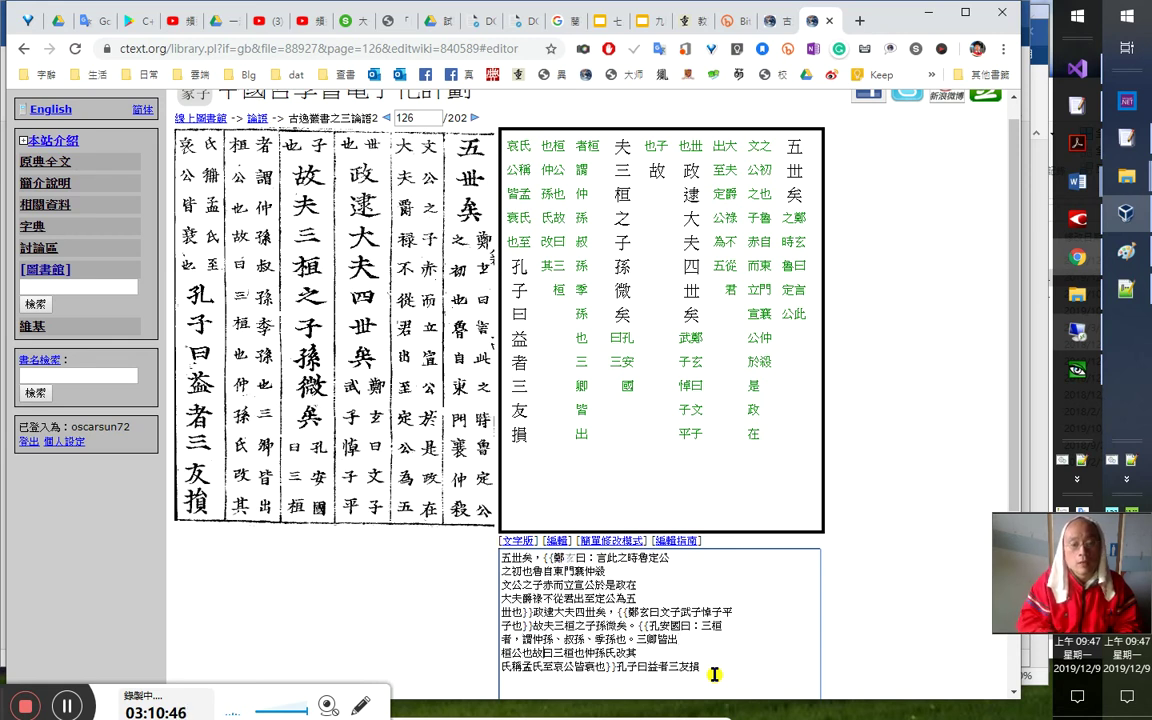
{"action": "type", "text": "。"}
{"action": "key", "text": "Up"}
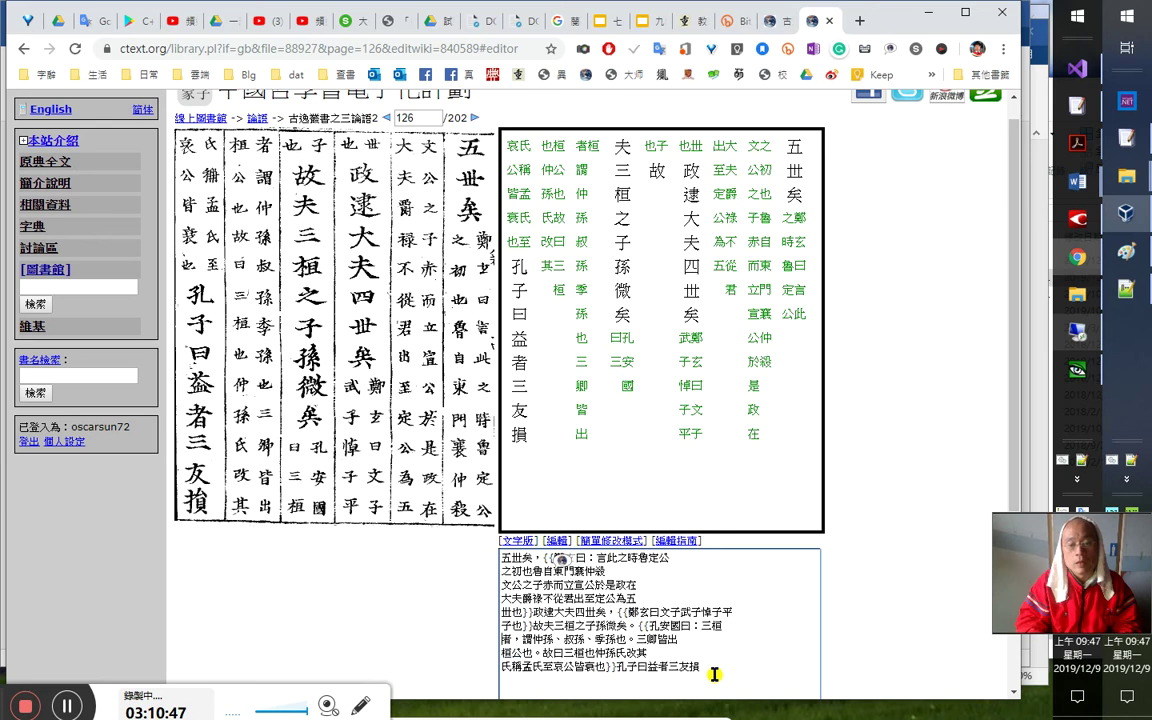
{"action": "key", "text": "shift+Right"}
{"action": "key", "text": "shift+Right"}
{"action": "key", "text": "shift+Right"}
{"action": "key", "text": "Right"}
{"action": "key", "text": "Right"}
{"action": "key", "text": "Right"}
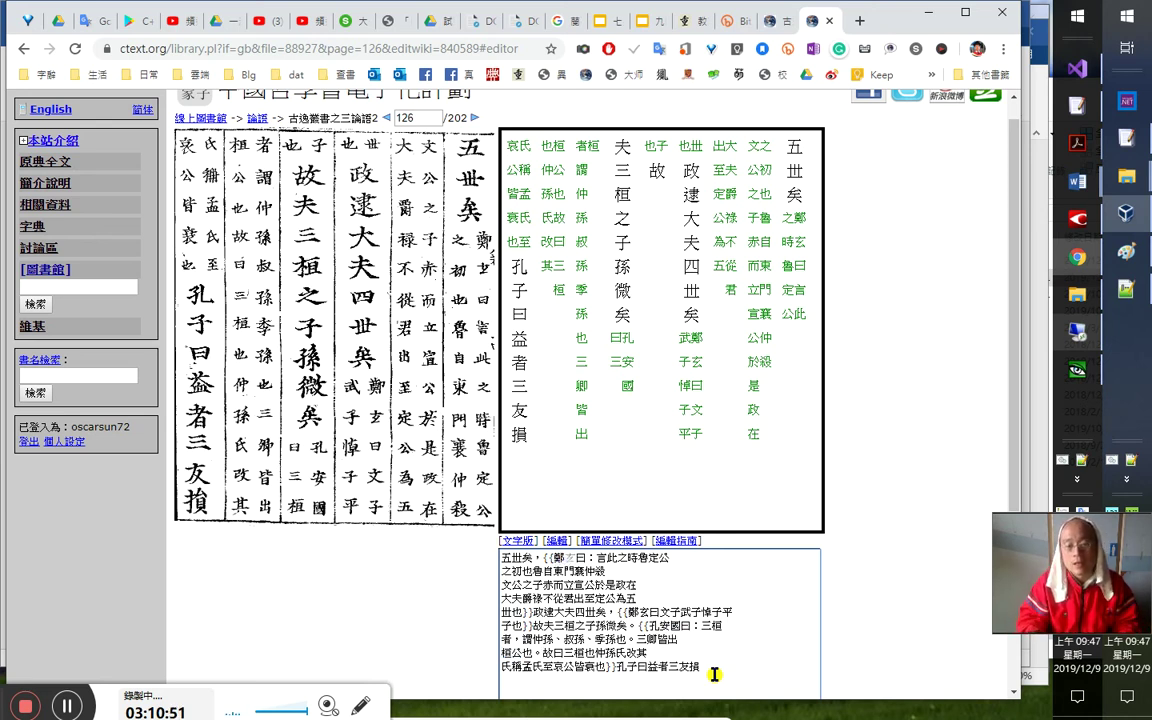
{"action": "type", "text": "。"}
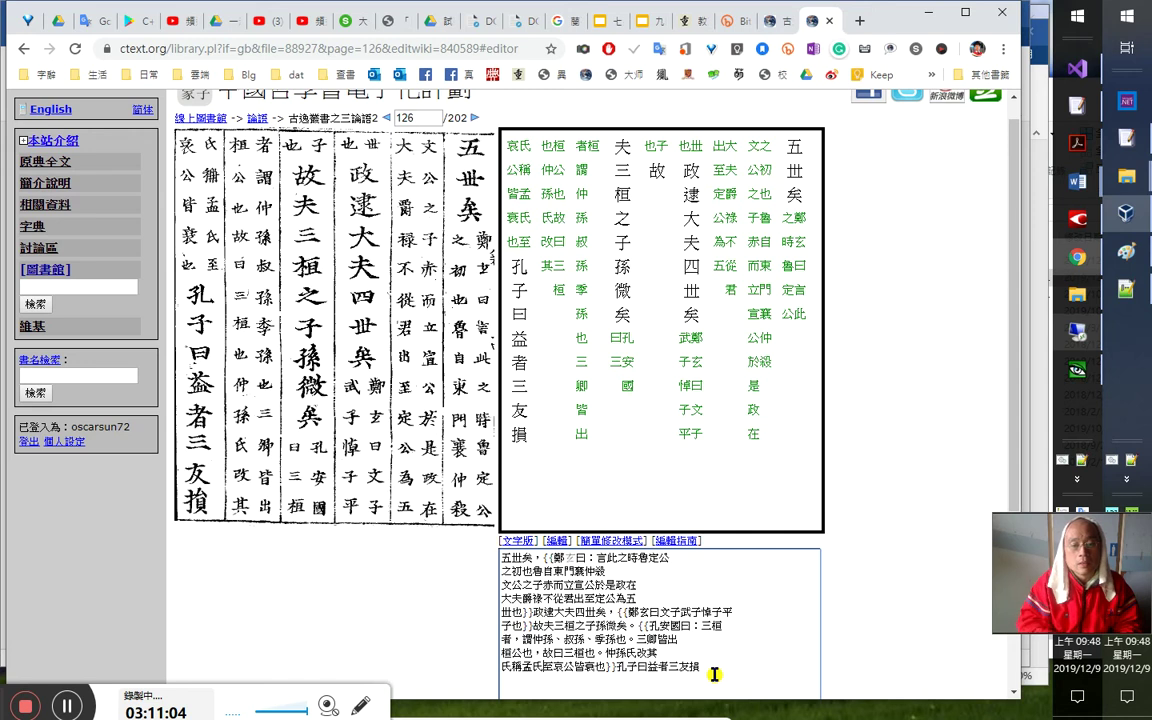
Punctuate the last line as 氏稱孟氏，至哀公皆衰也。 and 孔子曰：益者三友，損, insert a p paragraph tag before 孔子曰, and save the page 126 edit
{"action": "type", "text": "，"}
{"action": "type", "text": "。"}
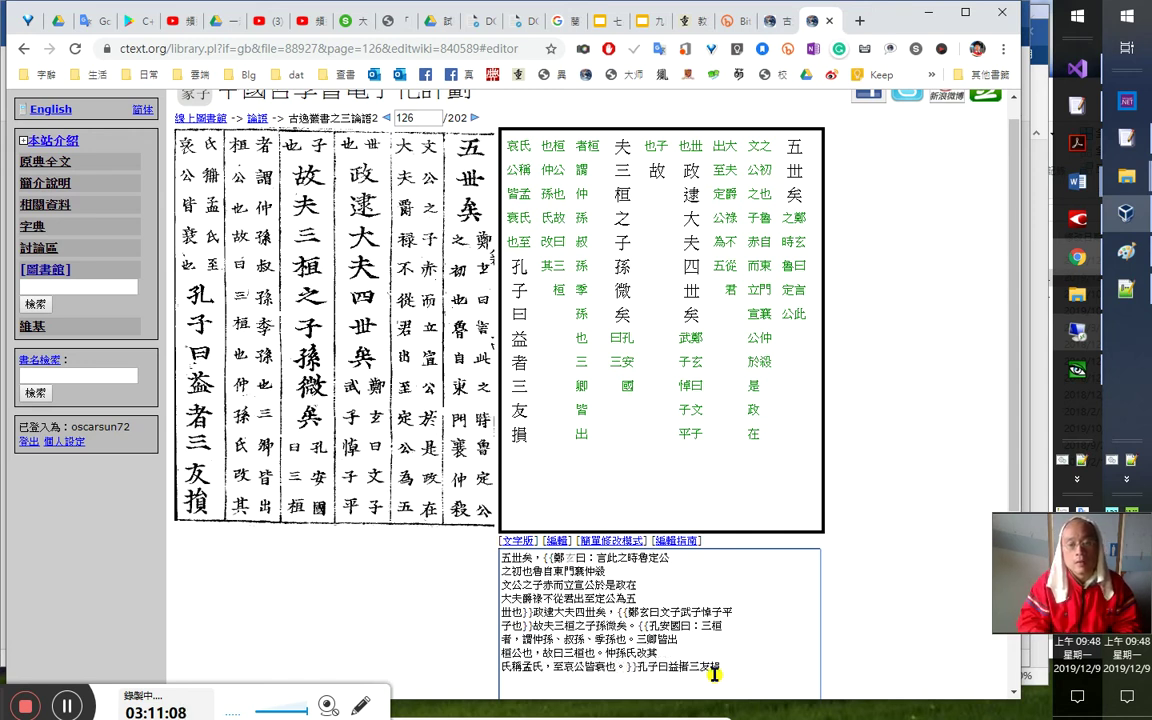
{"action": "type", "text": "："}
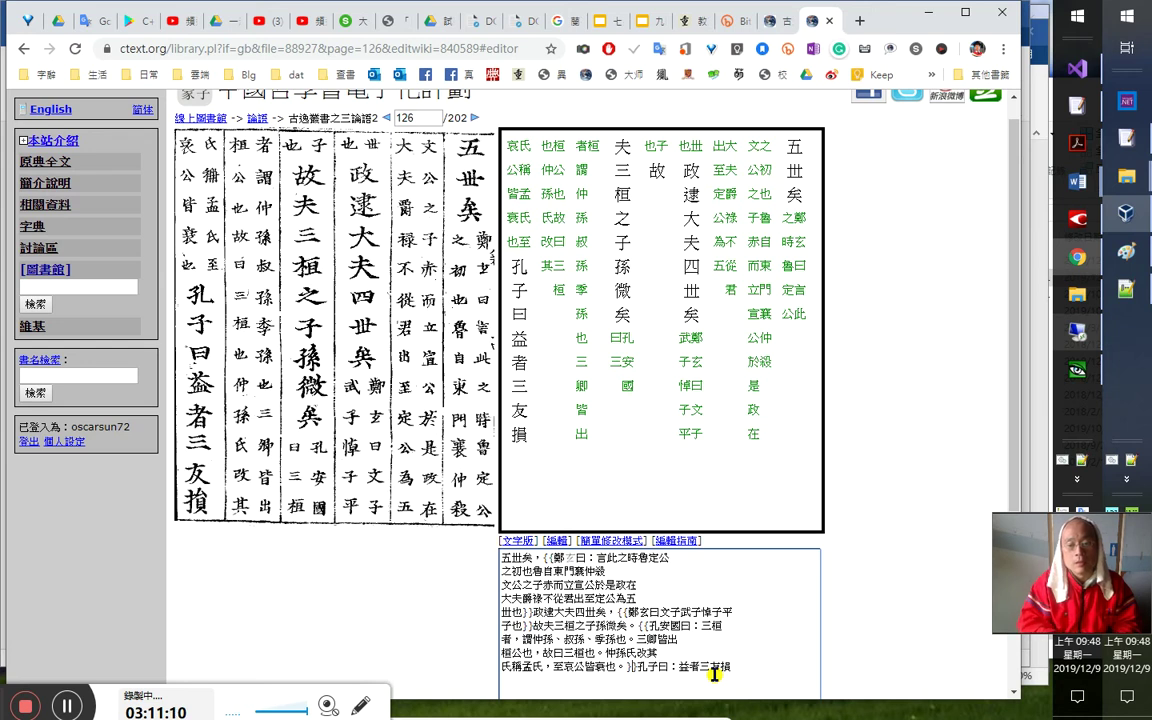
{"action": "type", "text": "<p>"}
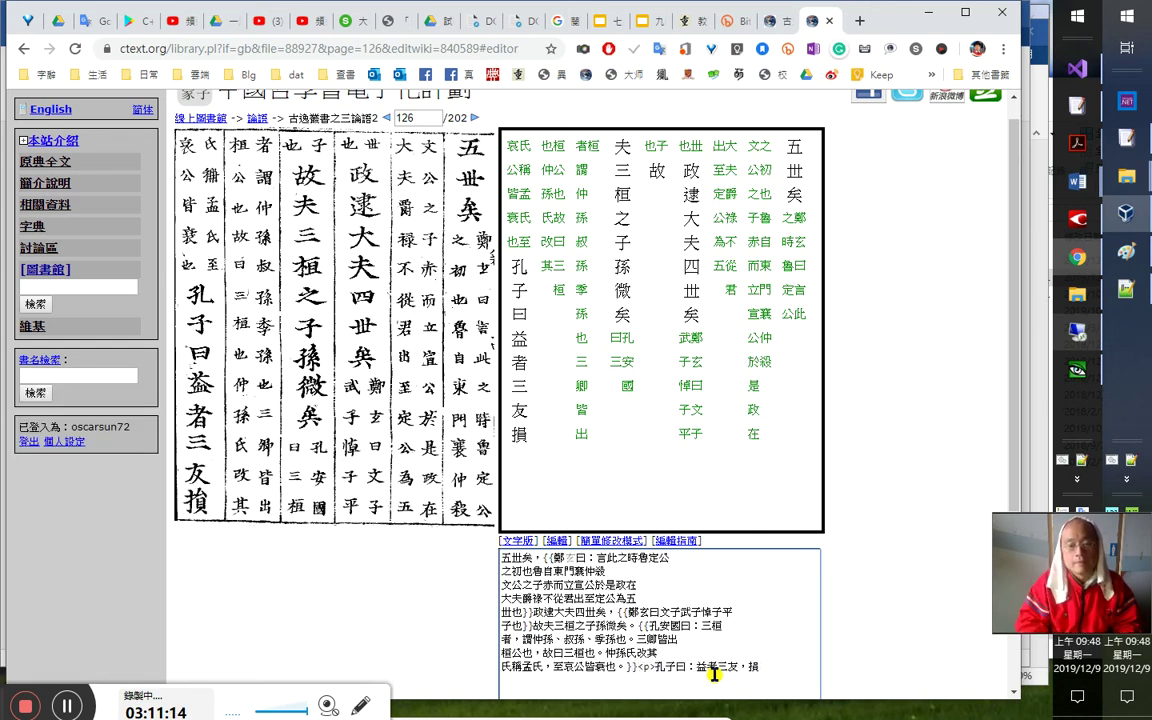
{"action": "key", "text": "ctrl+a"}
{"action": "key", "text": "Tab"}
{"action": "key", "text": "Return"}
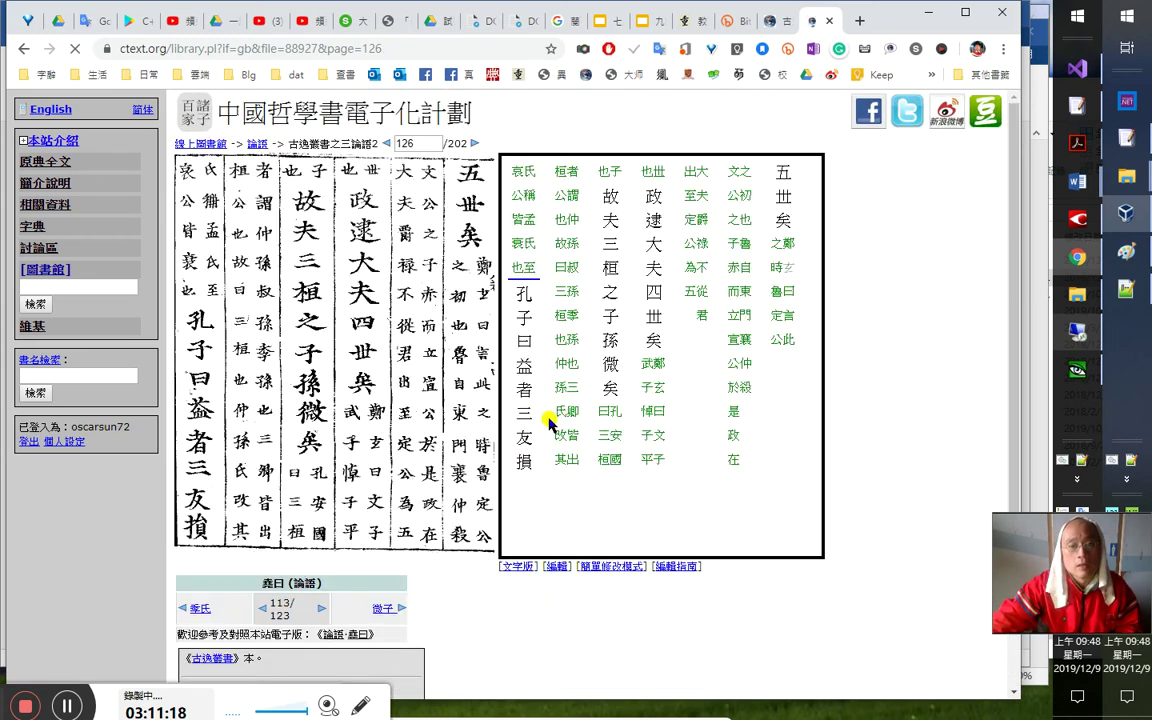
Review the punctuation of the 季氏 passage in the chapter's text version, and return to page 126
{"action": "left_click", "coordinate": [517, 566]}
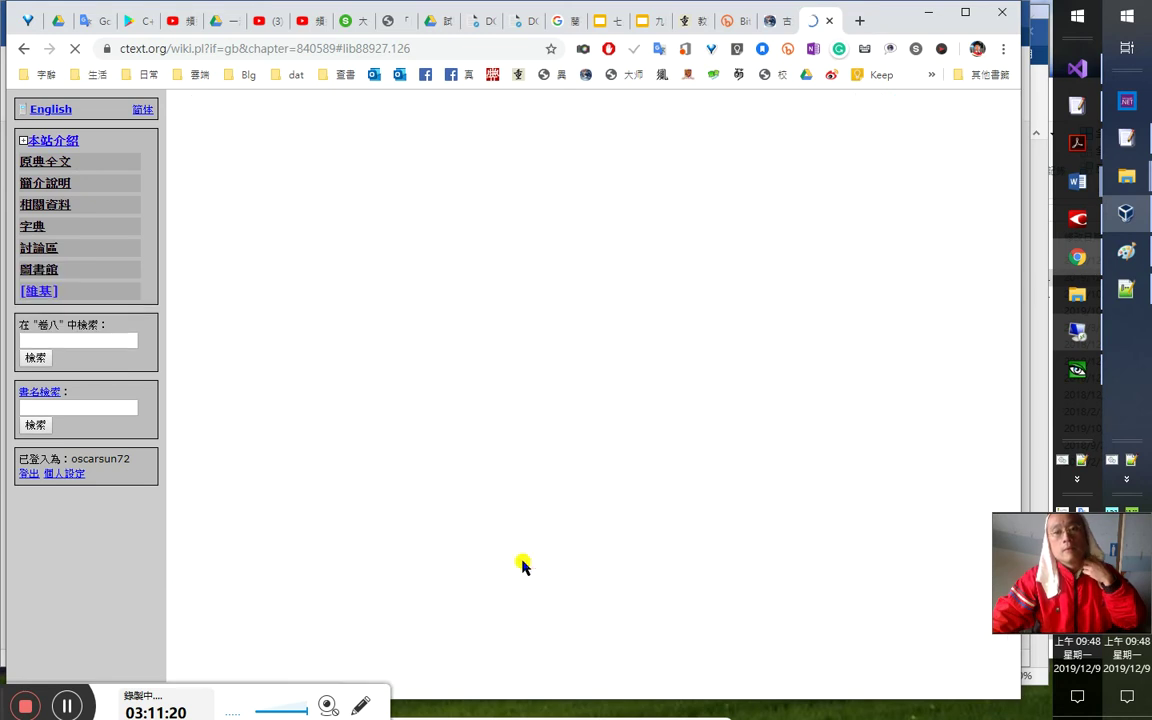
{"action": "scroll", "coordinate": [545, 540], "scroll_direction": "up", "scroll_amount": 5}
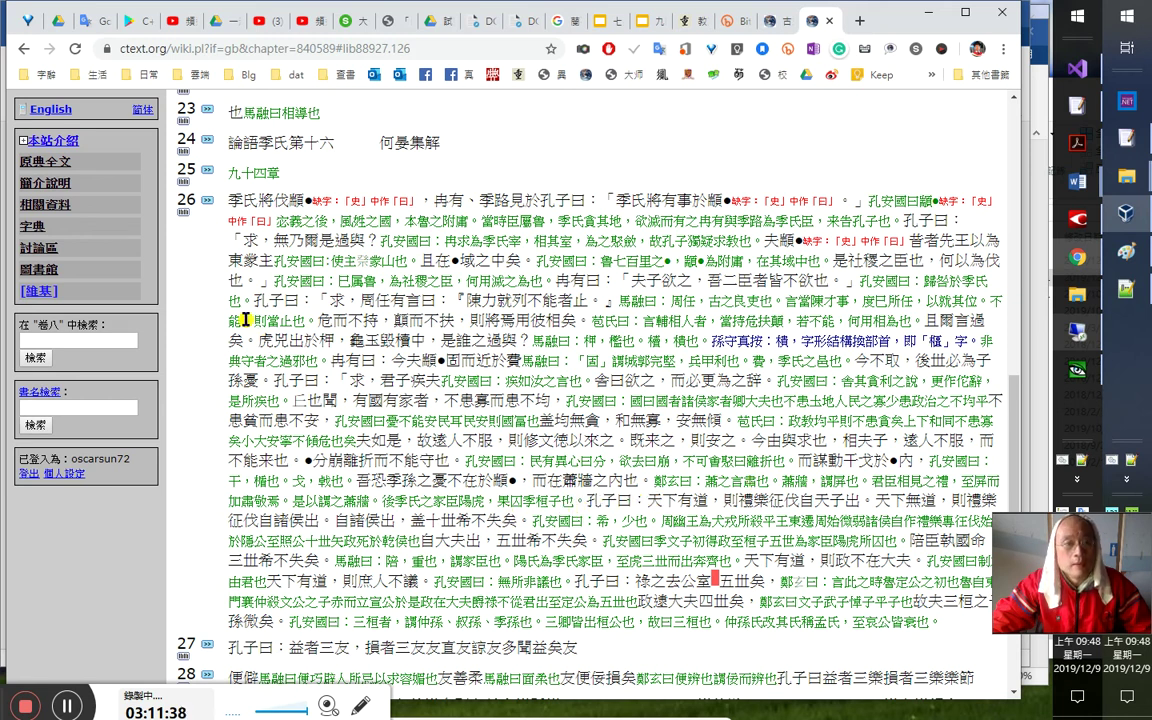
{"action": "left_click", "coordinate": [24, 48]}
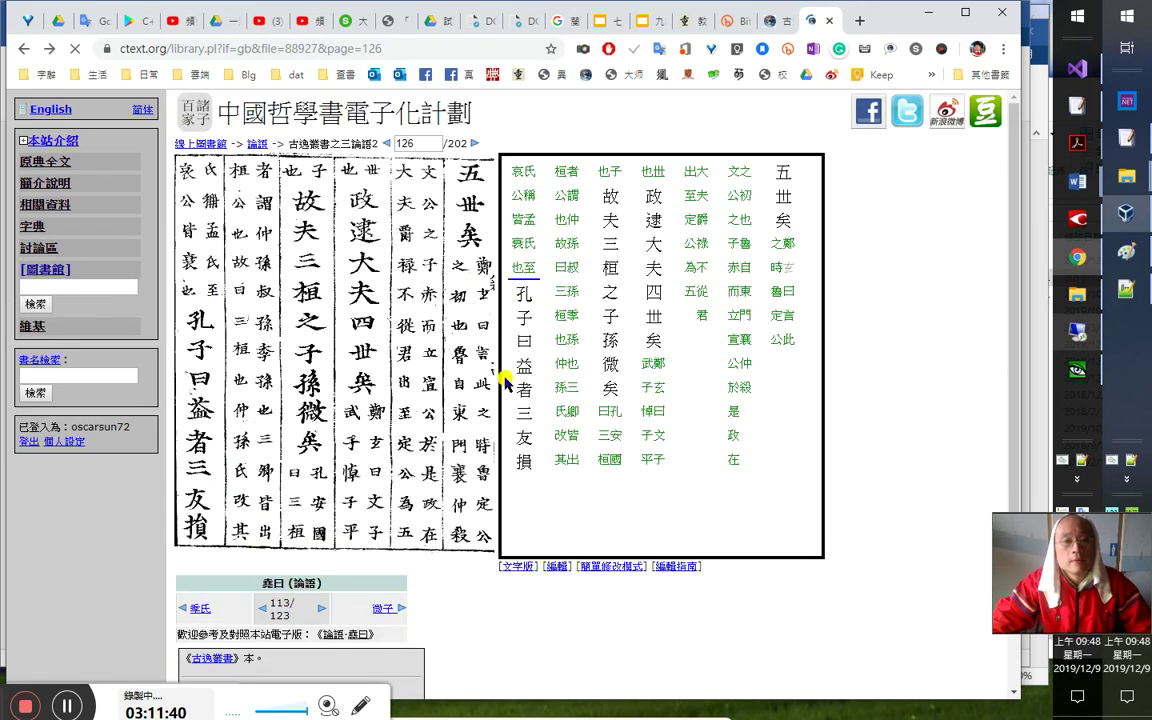
Go back to page 121, insert a corner quotation mark between 子孫憂。 and 孔子曰 in simple edit mode, and save
{"action": "left_click", "coordinate": [387, 144]}
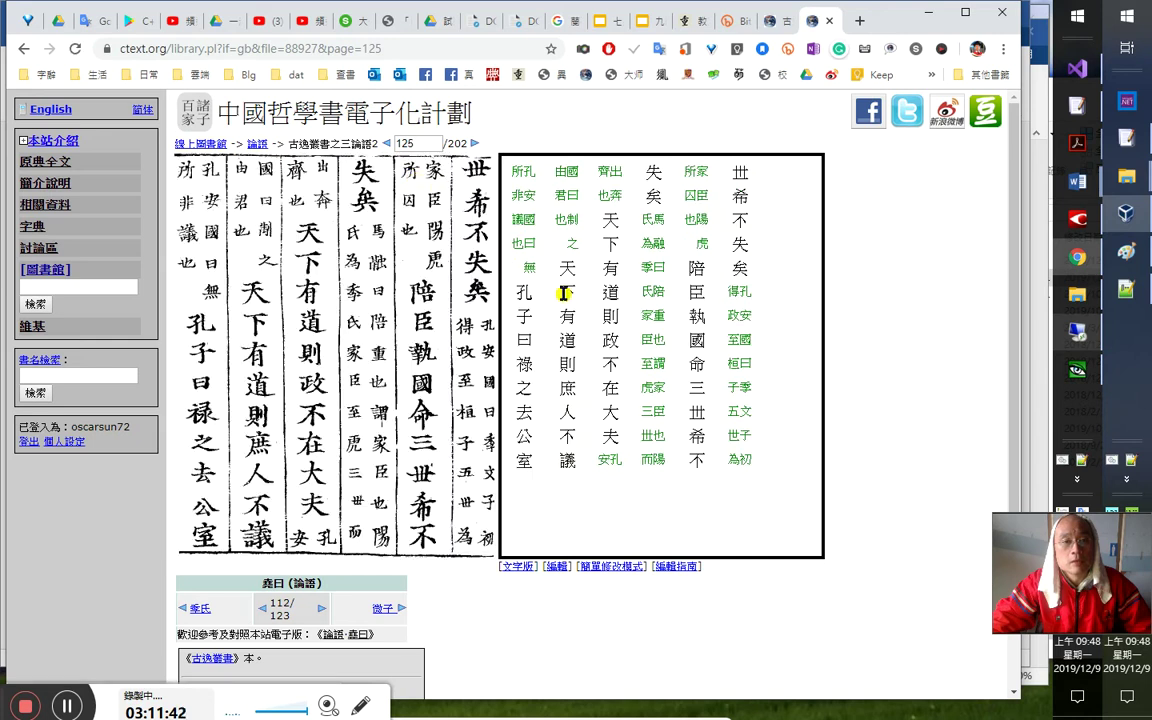
{"action": "left_click", "coordinate": [387, 144]}
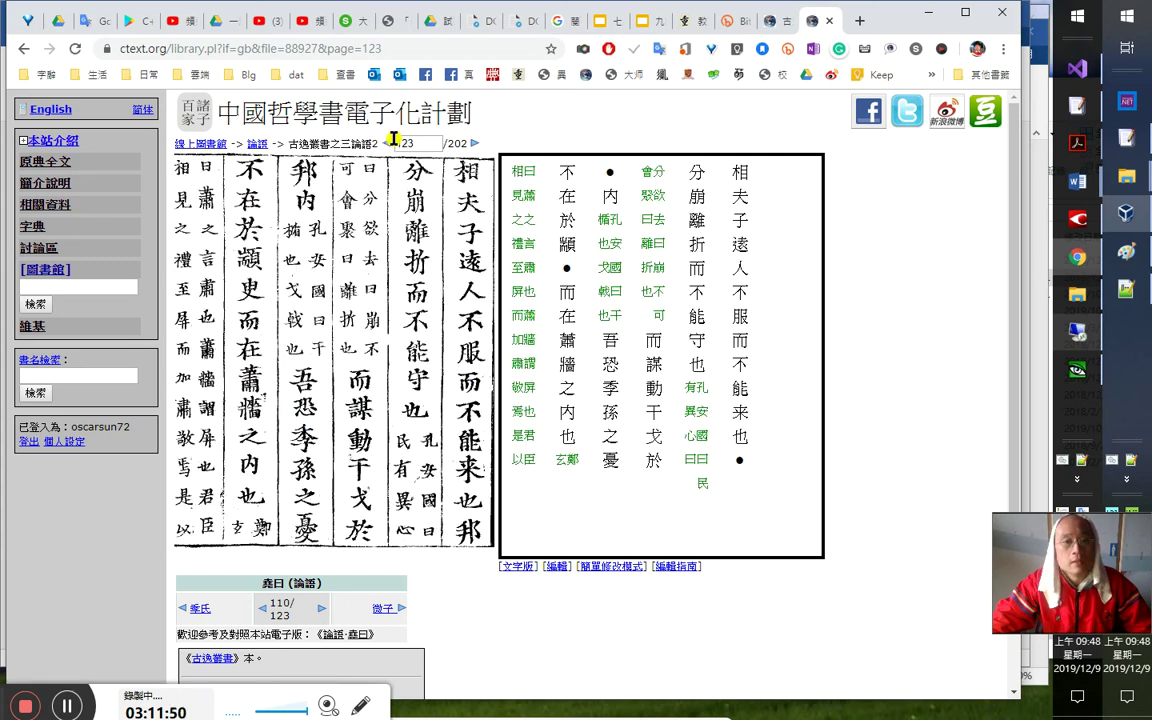
{"action": "left_click", "coordinate": [388, 144]}
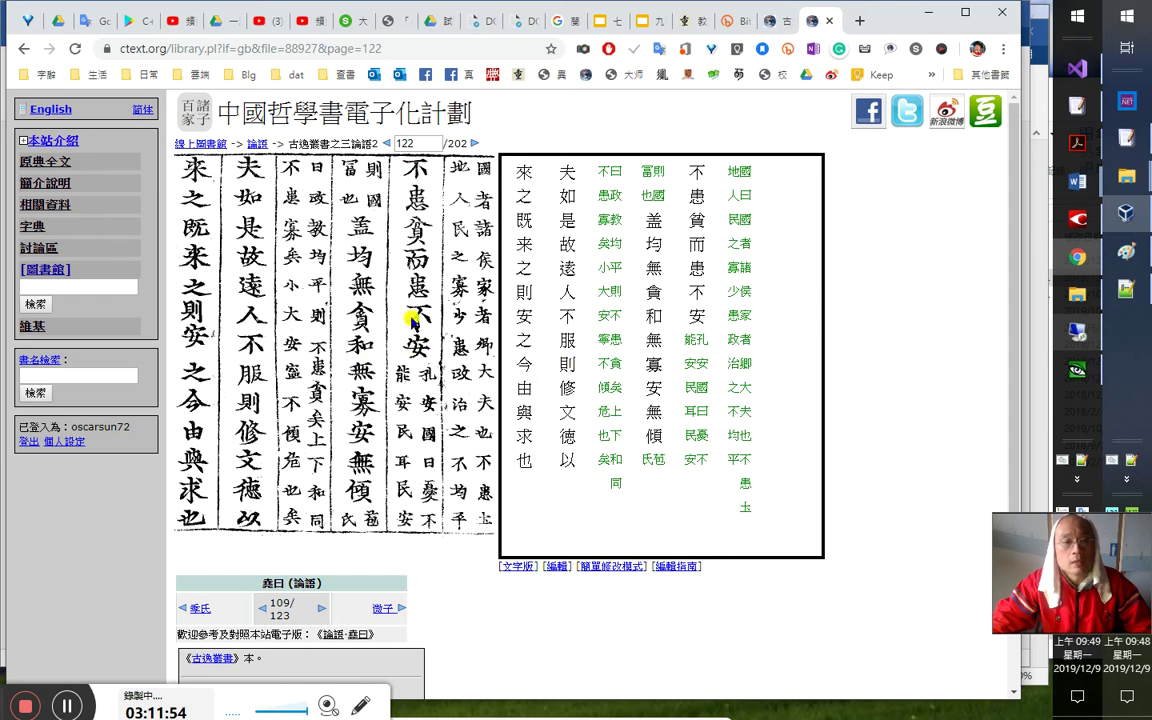
{"action": "left_click", "coordinate": [388, 144]}
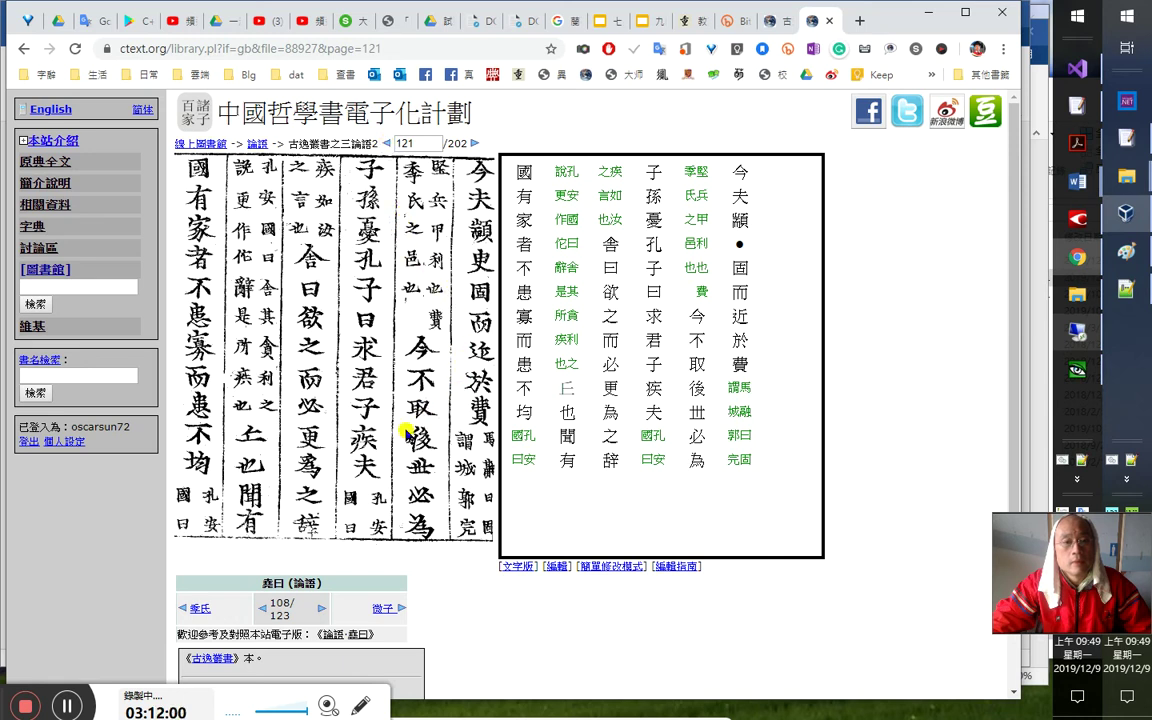
{"action": "left_click", "coordinate": [602, 566]}
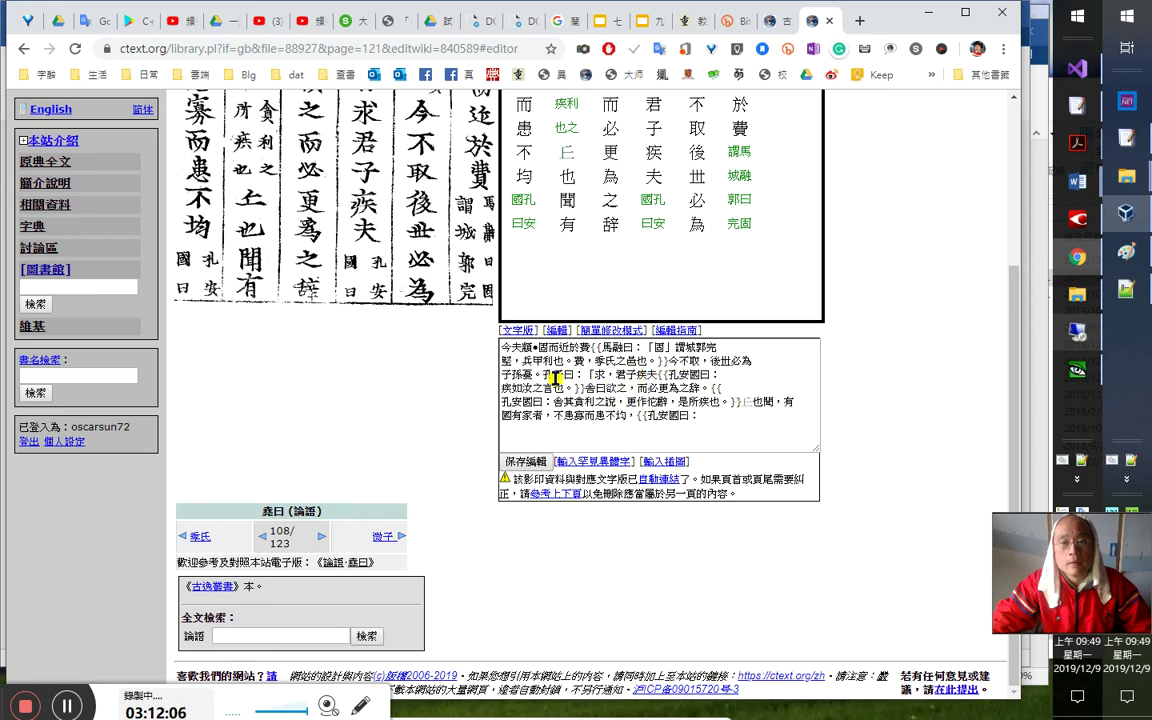
{"action": "type", "text": "「」"}
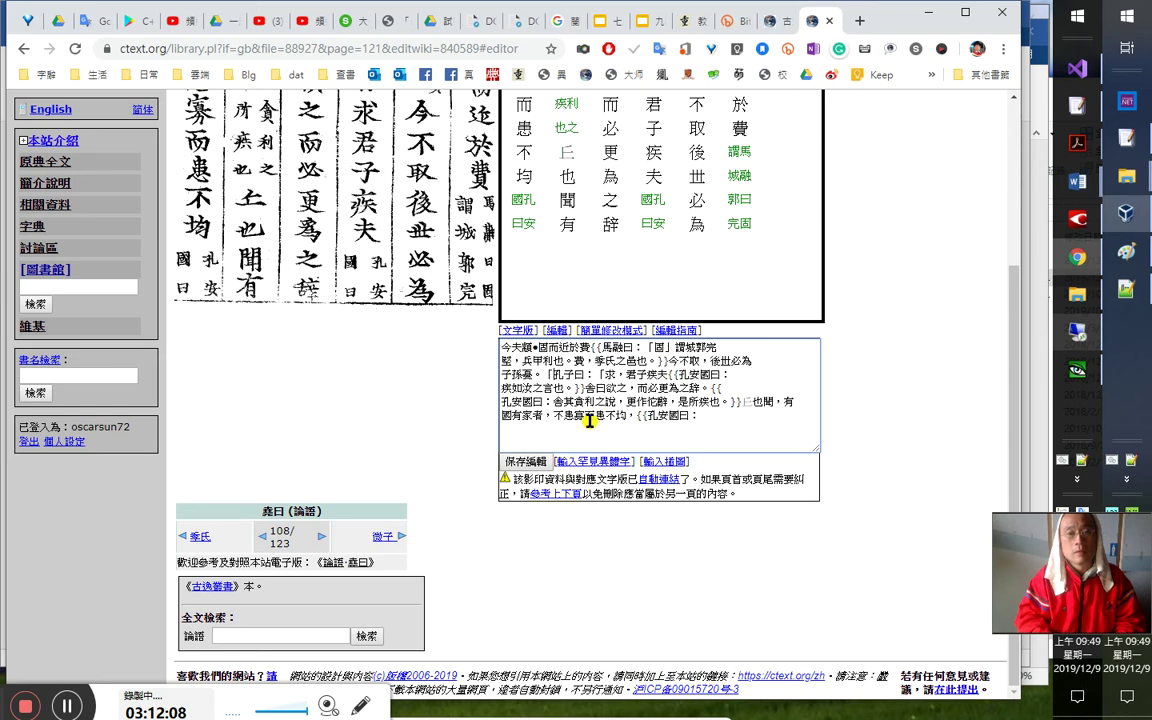
{"action": "left_click", "coordinate": [525, 461]}
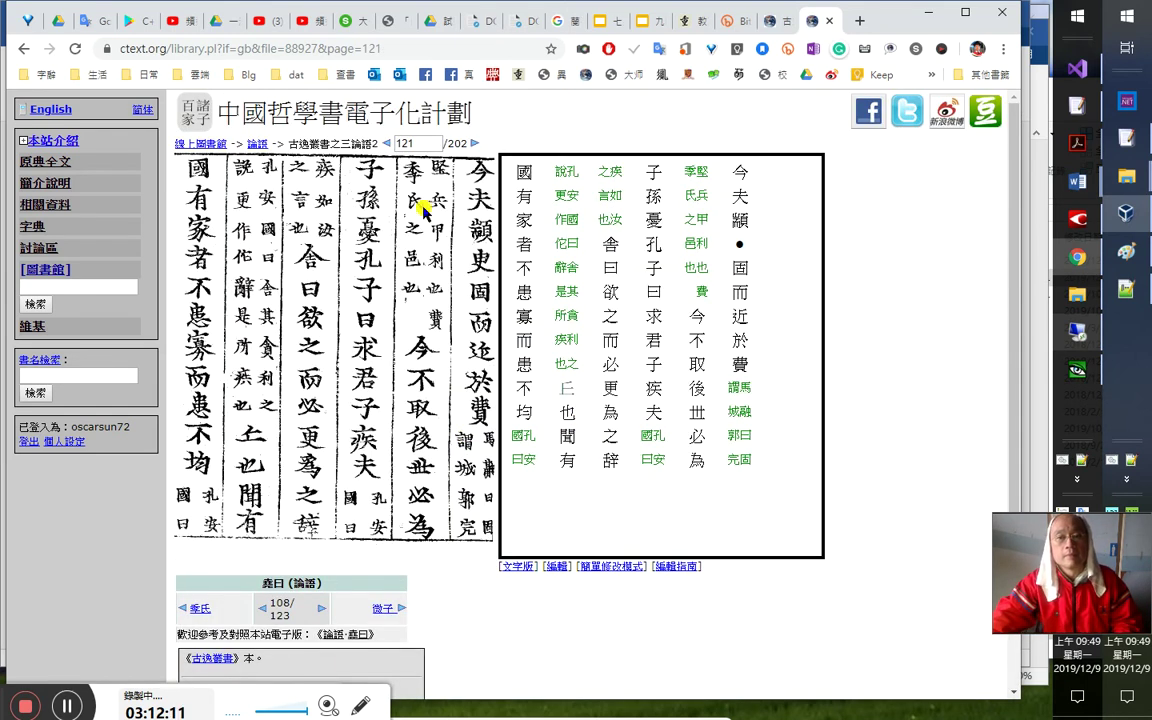
On page 120, add a closing quotation mark 」 after 與？ in simple edit mode and save
{"action": "left_click", "coordinate": [388, 144]}
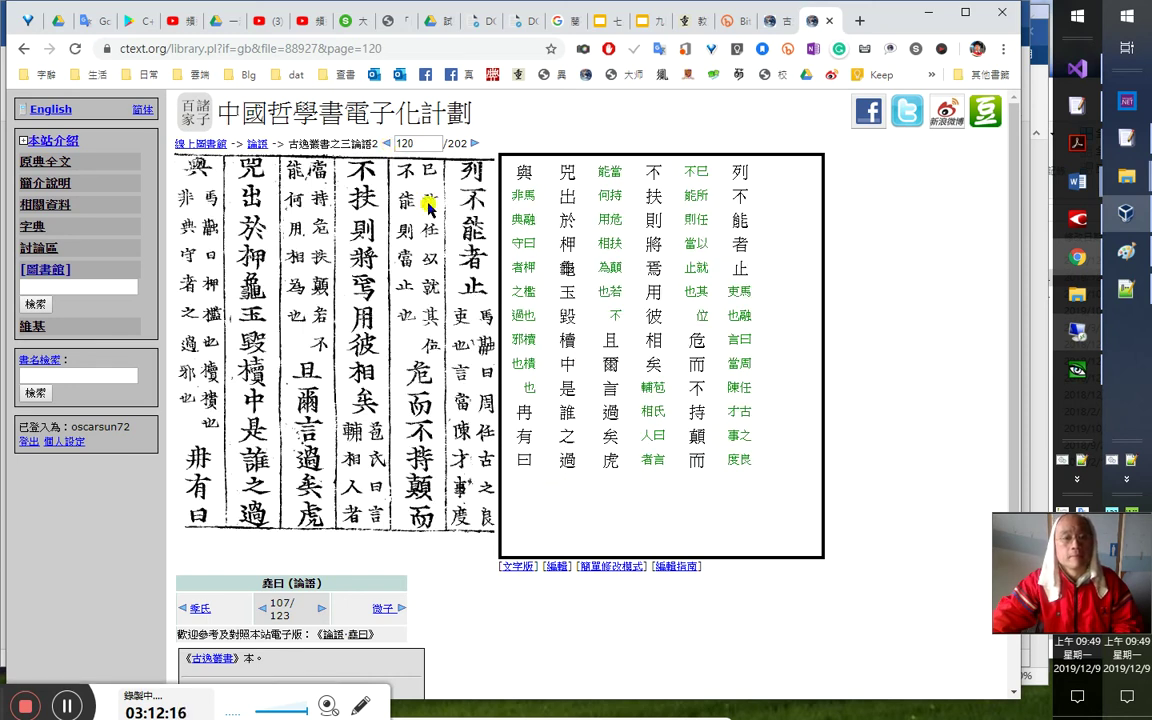
{"action": "left_click", "coordinate": [603, 566]}
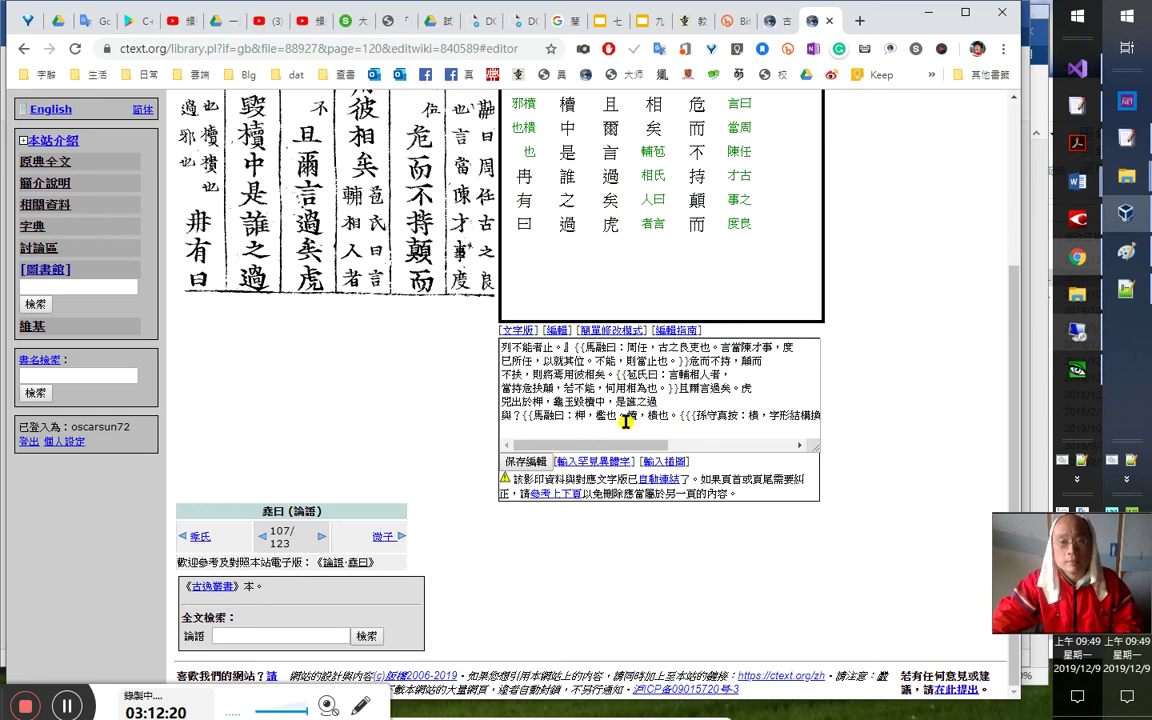
{"action": "left_click", "coordinate": [704, 401]}
{"action": "scroll", "coordinate": [743, 420], "scroll_direction": "up", "scroll_amount": 2}
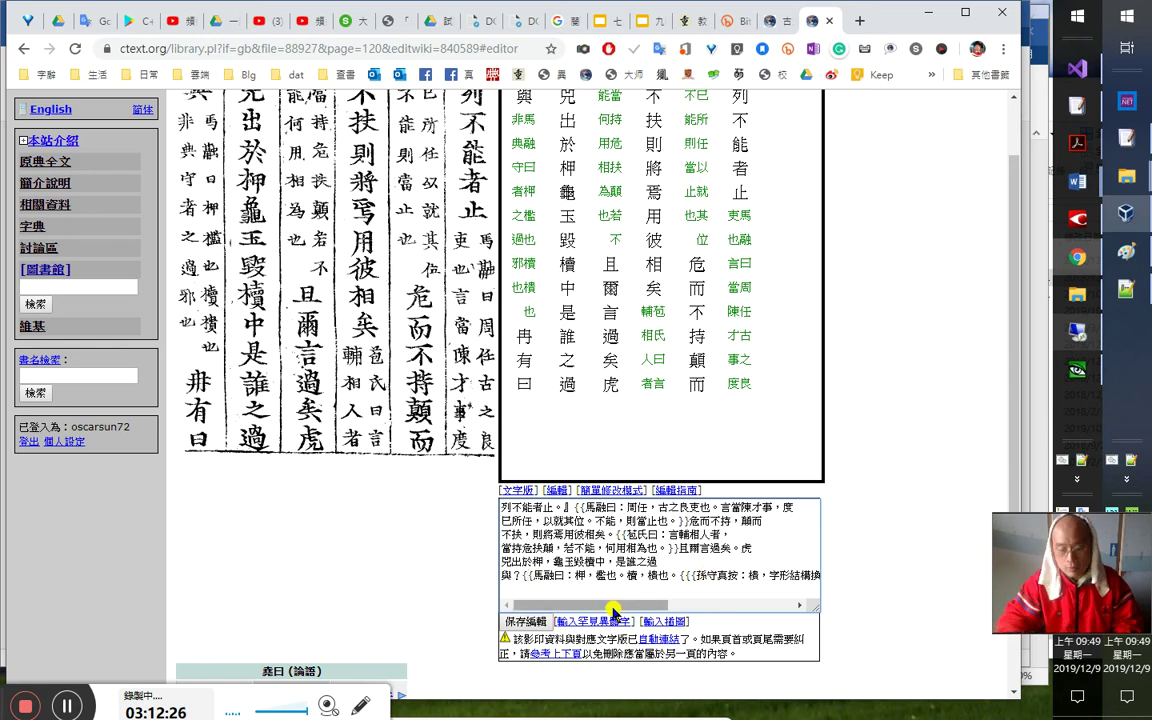
{"action": "type", "text": "「」"}
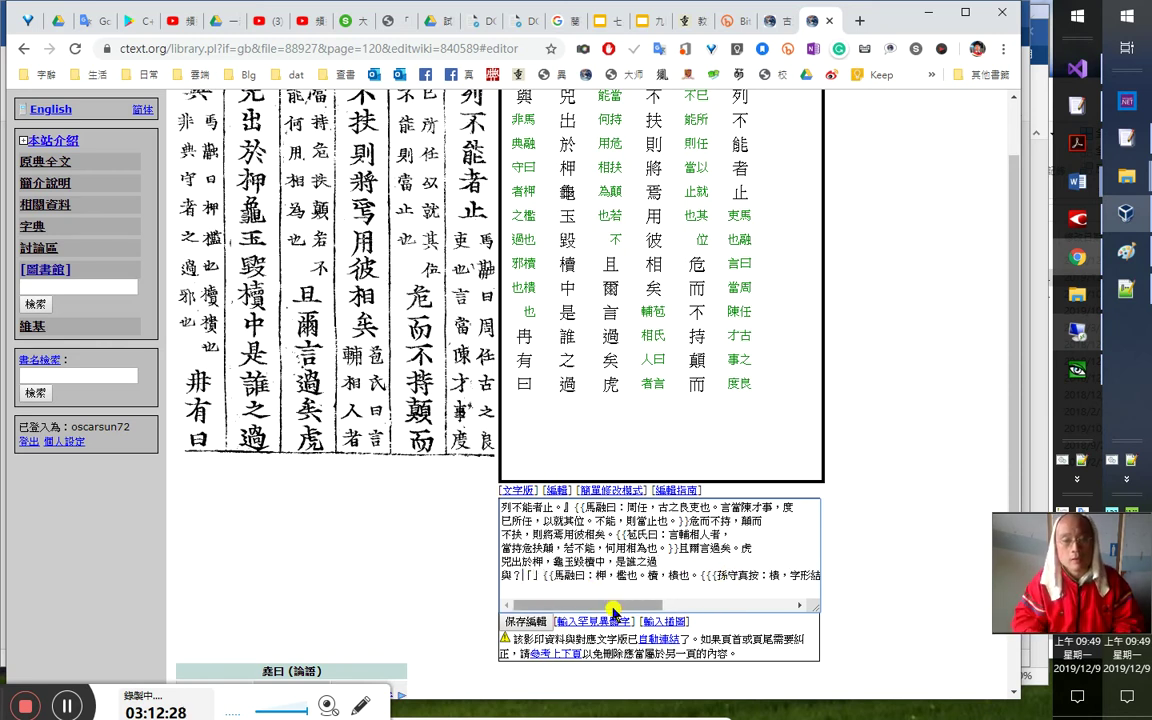
{"action": "key", "text": "Delete"}
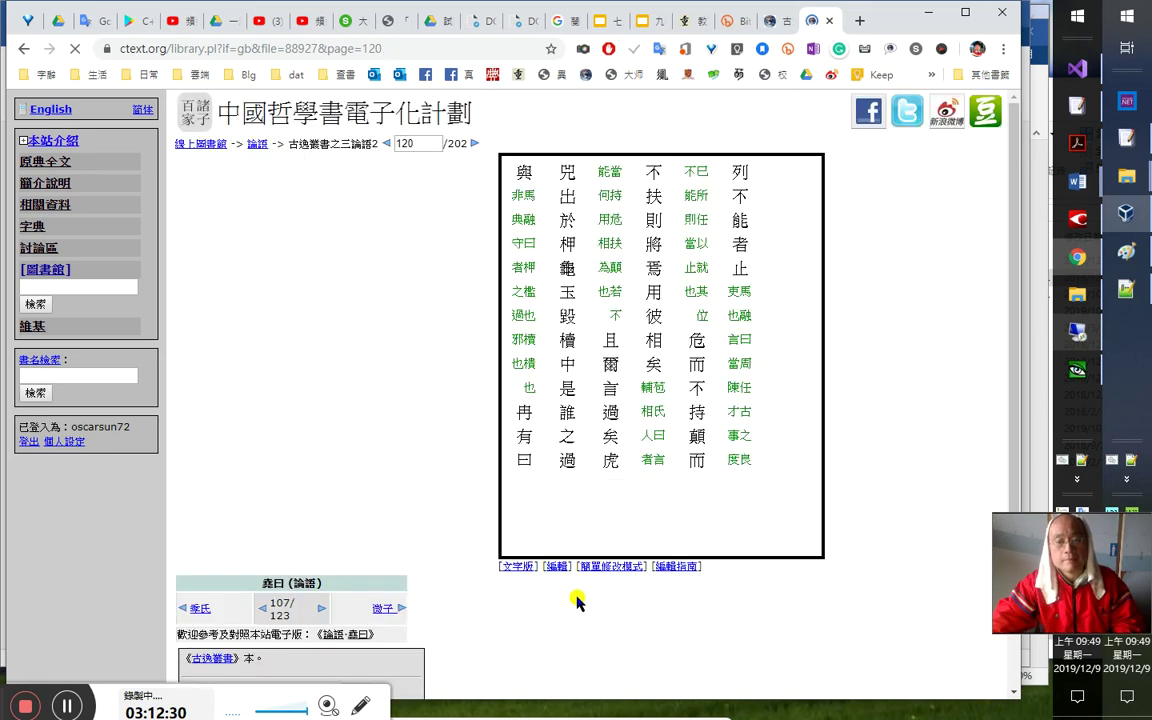
Open page 119 in simple edit mode and check the quotation marks, especially around 何以為伐也。」
{"action": "left_click", "coordinate": [386, 143]}
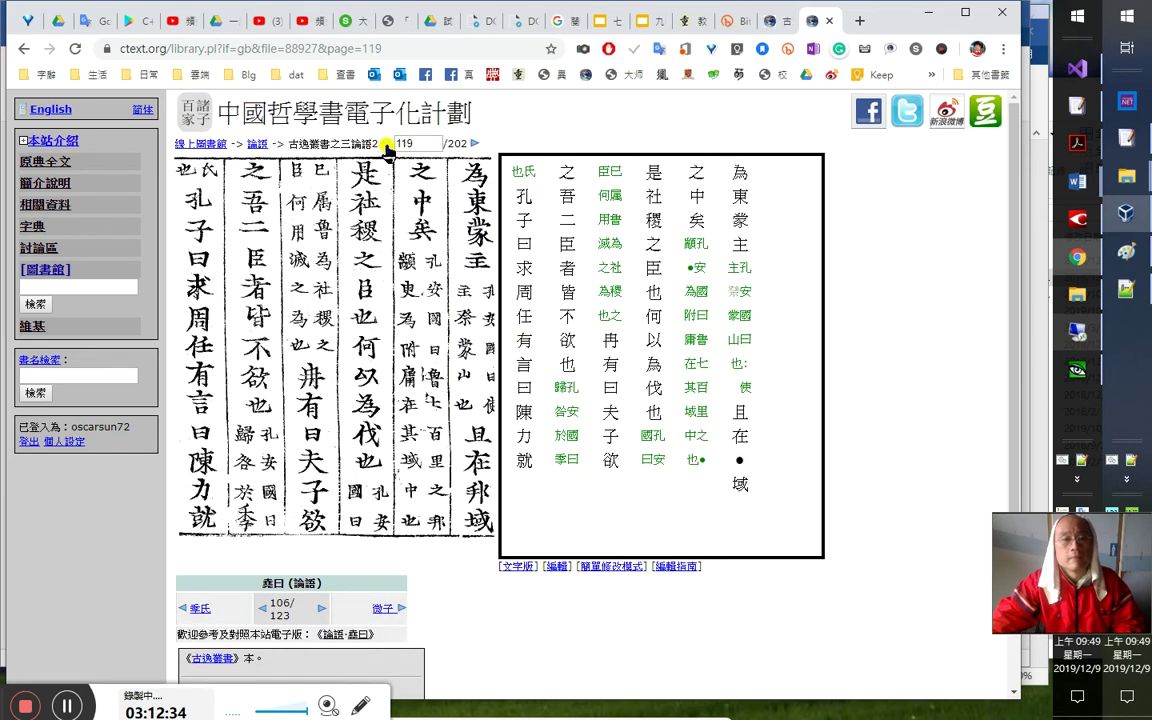
{"action": "left_click", "coordinate": [610, 566]}
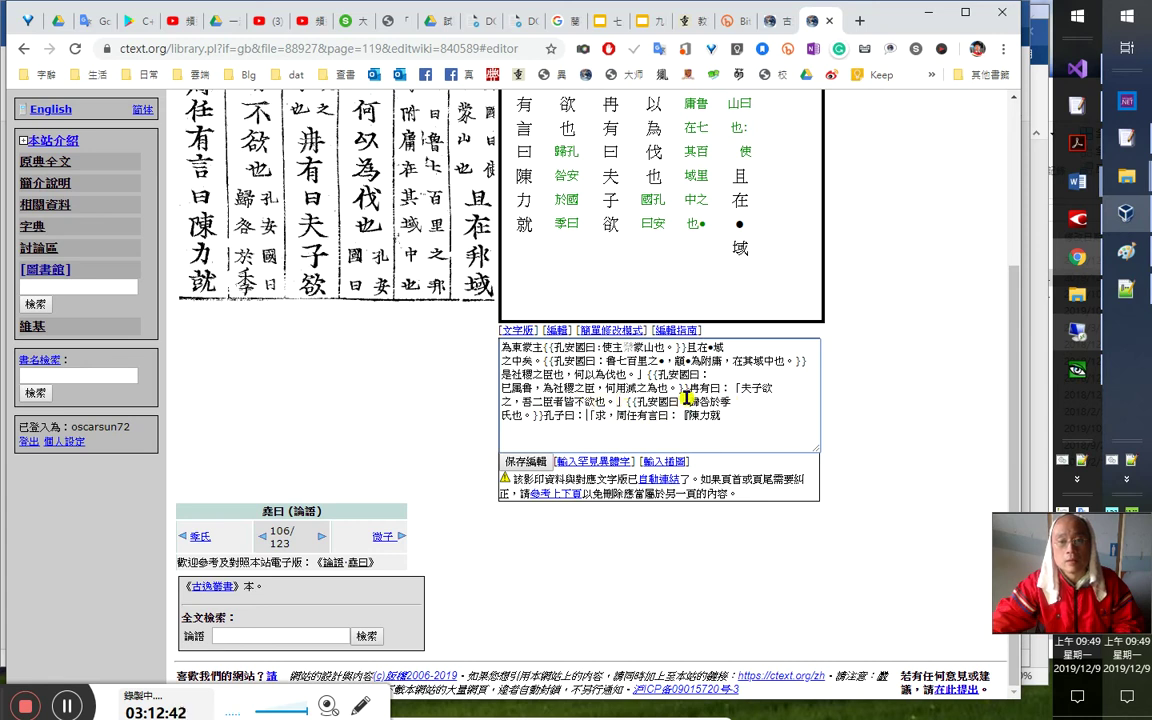
{"action": "left_click_drag", "start_coordinate": [637, 374], "coordinate": [553, 374]}
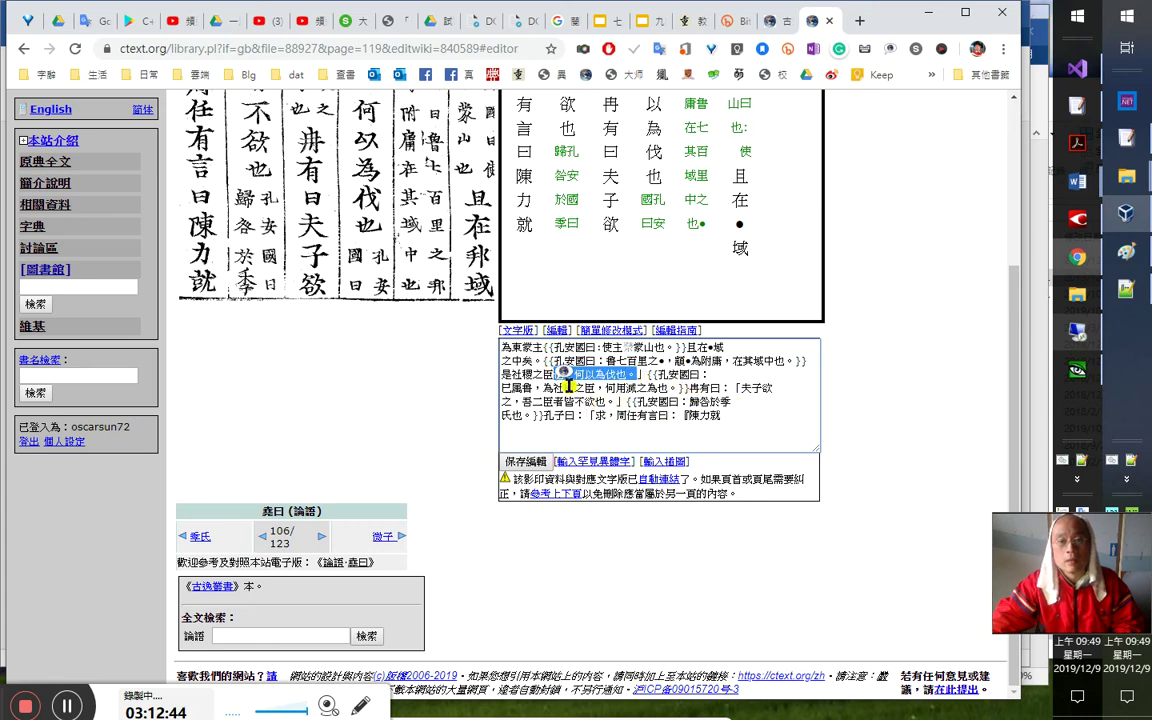
{"action": "scroll", "coordinate": [437, 455], "scroll_direction": "up", "scroll_amount": 1}
{"action": "scroll", "coordinate": [437, 455], "scroll_direction": "up", "scroll_amount": 3}
Check the quotation marks in page 118's transcription in simple edit mode, and switch to the other tab showing page 119
{"action": "left_click", "coordinate": [390, 145]}
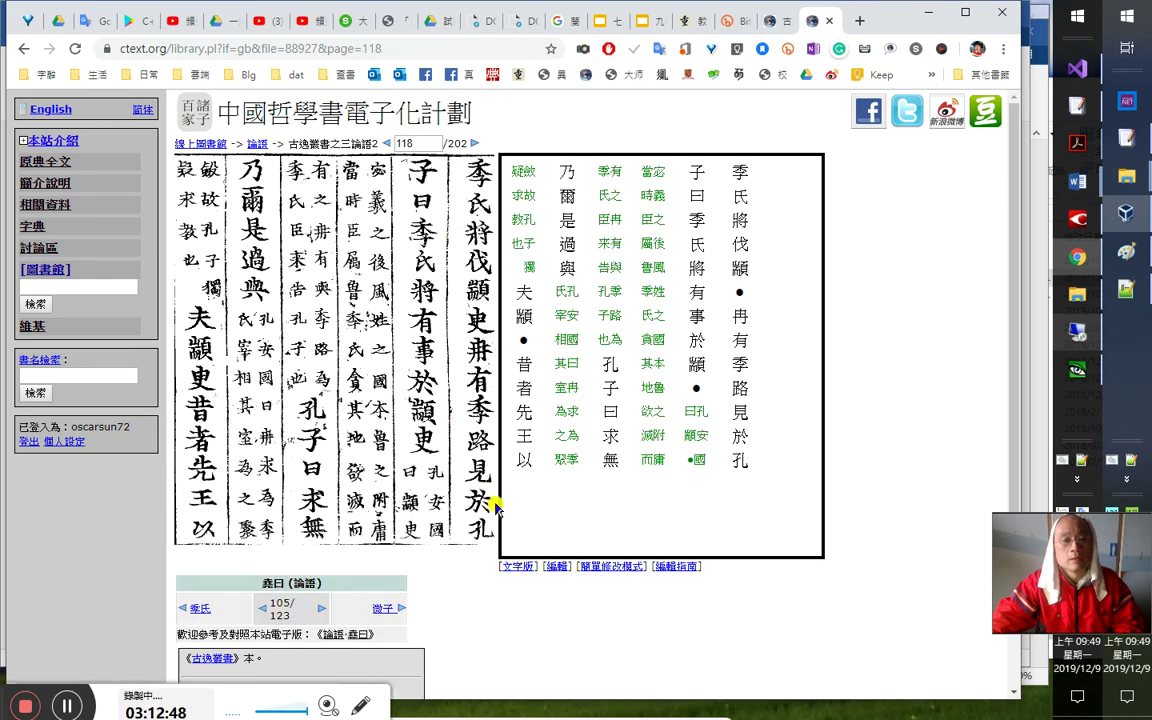
{"action": "left_click", "coordinate": [611, 566]}
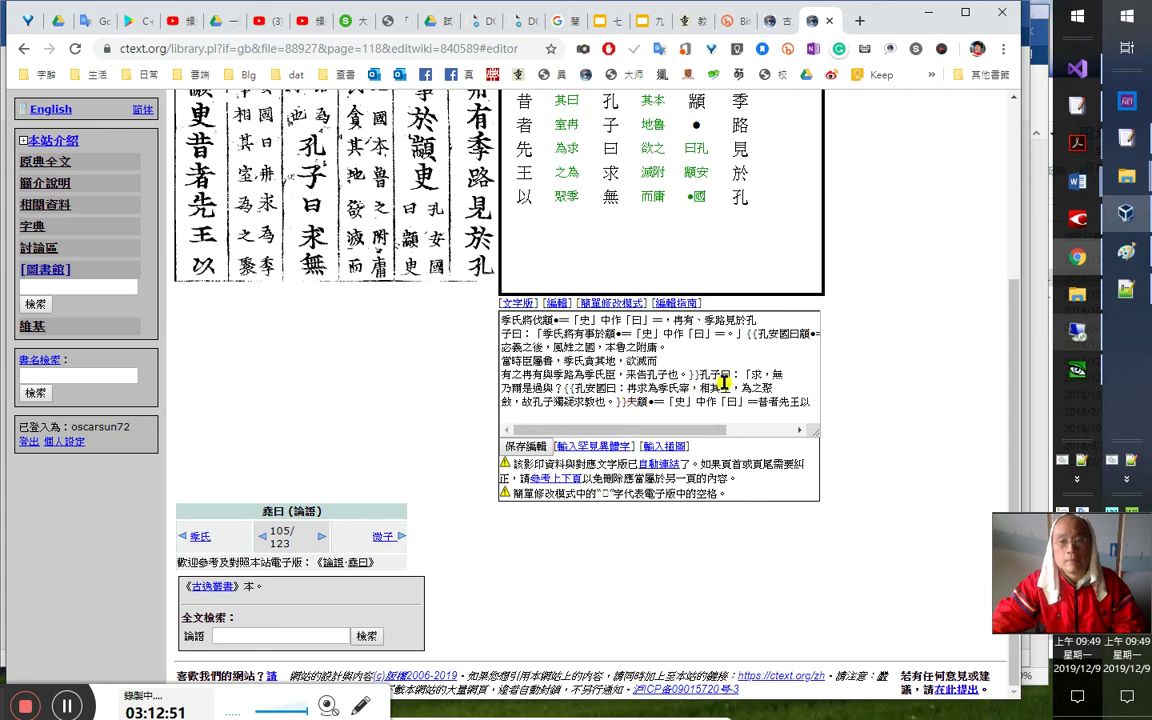
{"action": "scroll", "coordinate": [437, 408], "scroll_direction": "up", "scroll_amount": 3}
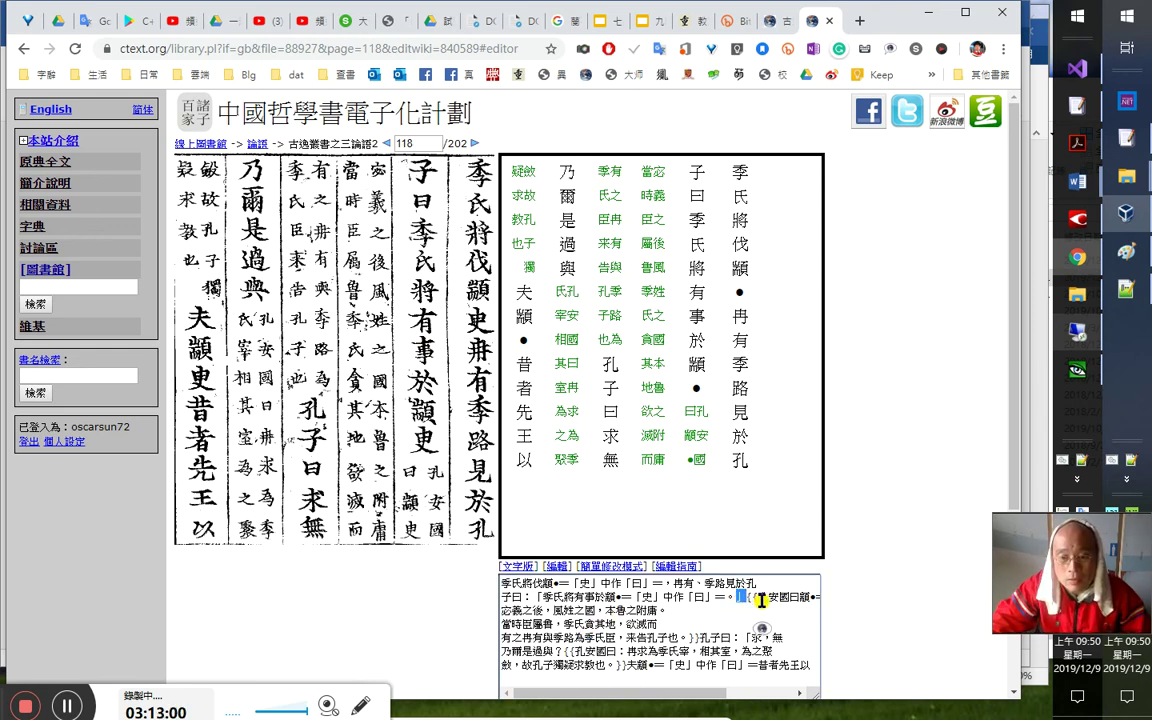
{"action": "left_click", "coordinate": [781, 21]}
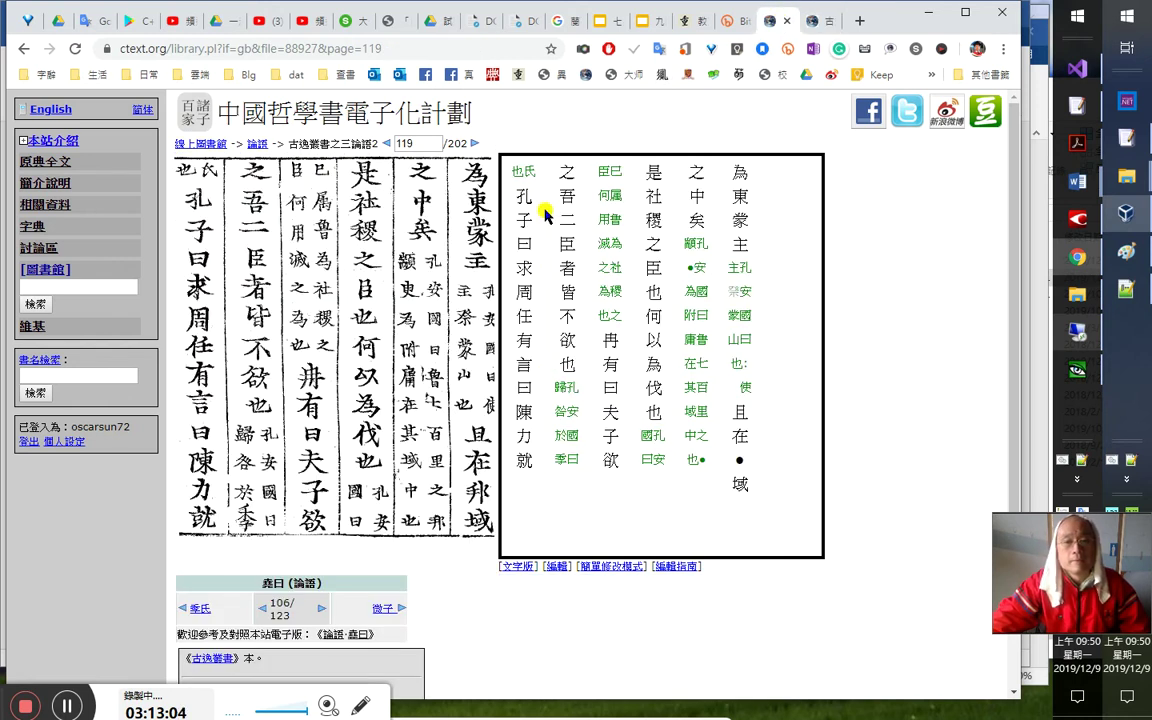
Go forward to page 121 and open its transcription in simple edit mode to check the punctuation
{"action": "left_click", "coordinate": [475, 143]}
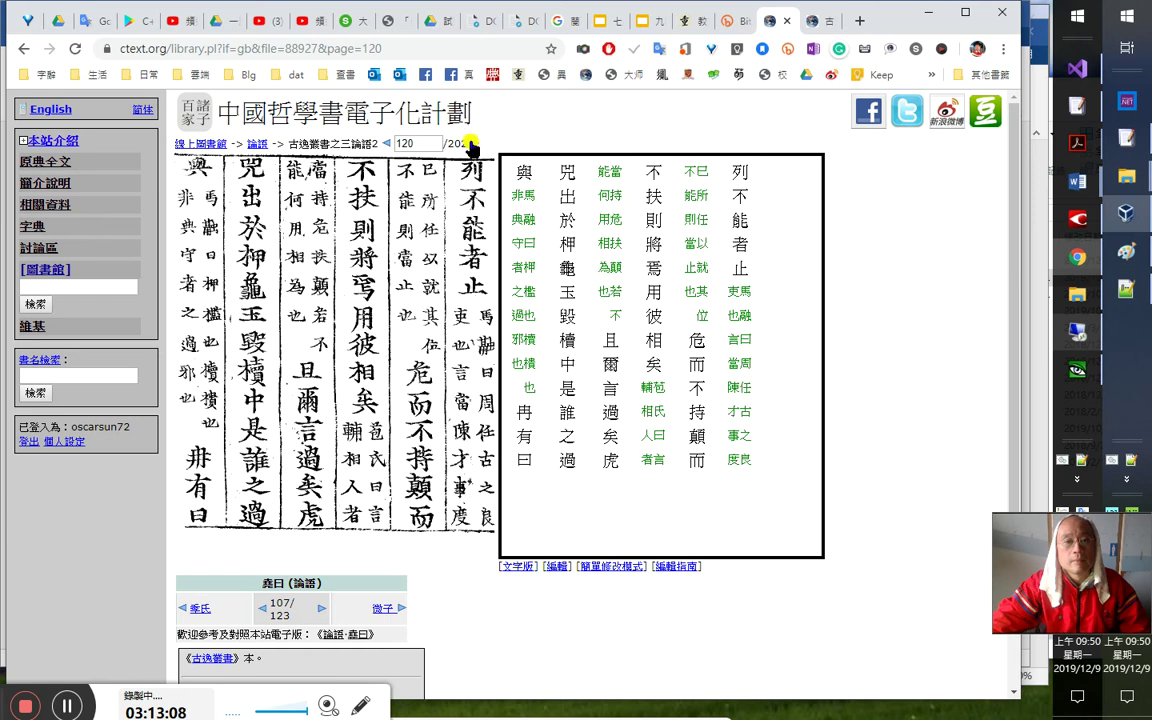
{"action": "left_click", "coordinate": [474, 143]}
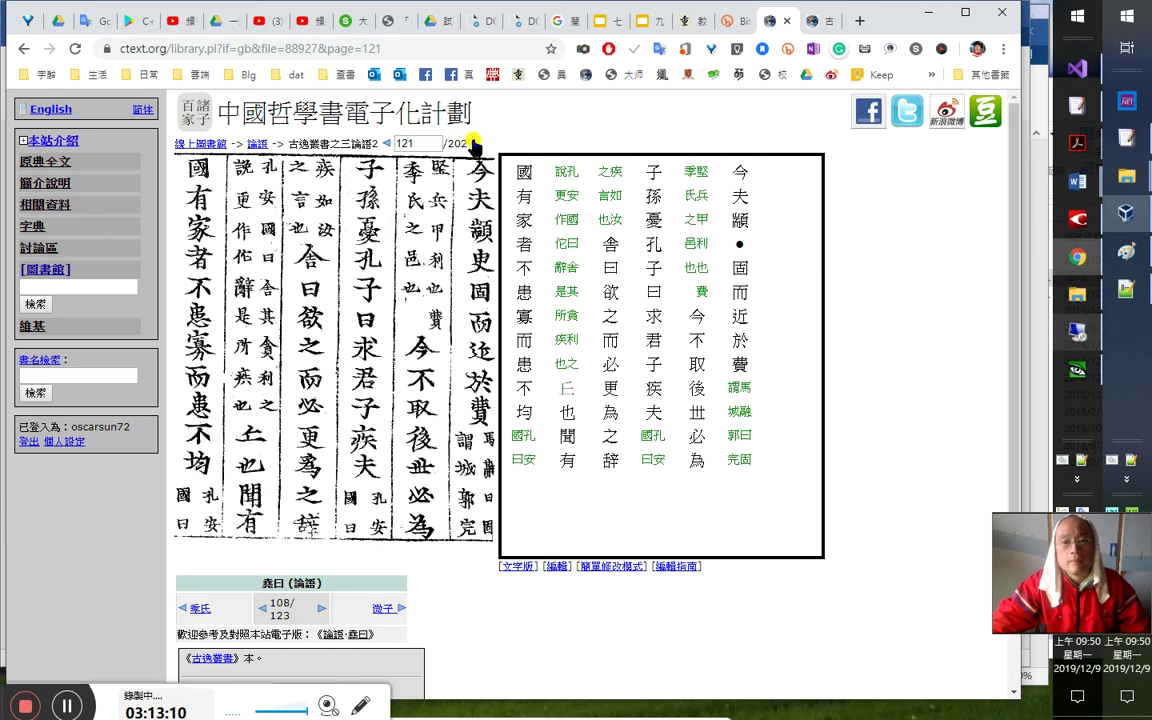
{"action": "left_click", "coordinate": [612, 566]}
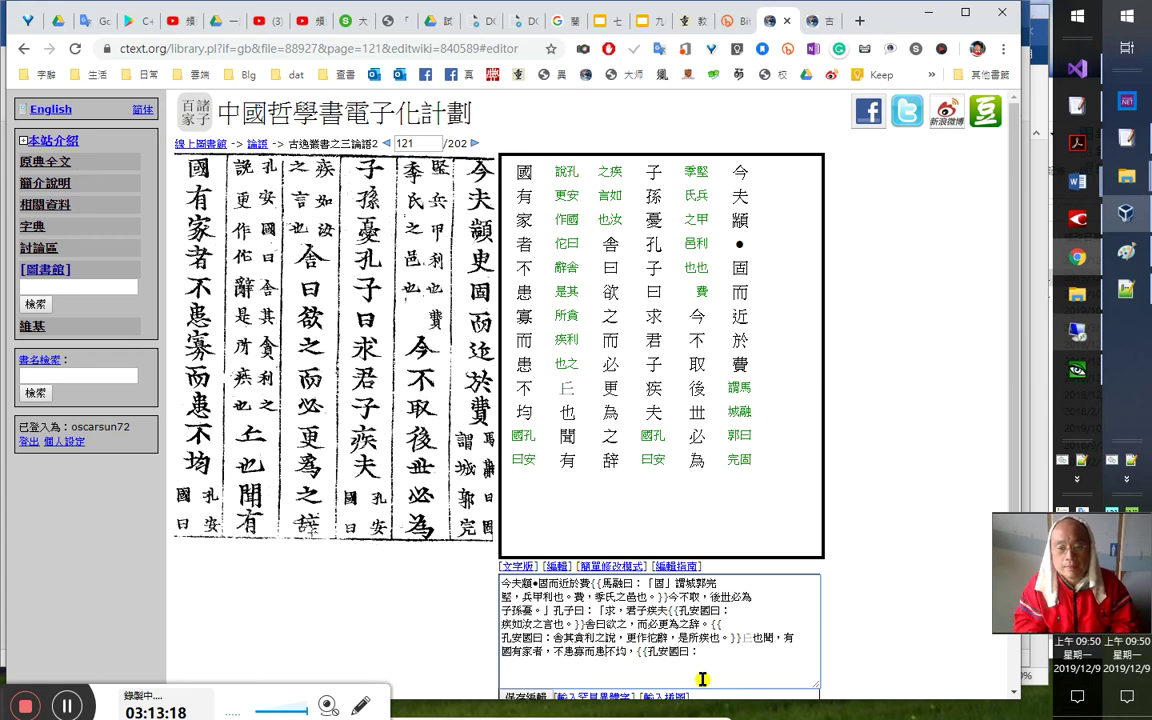
Open page 122 in simple edit mode, remove the duplicated 國曰 at its start, and compare with the end of page 121
{"action": "left_click", "coordinate": [473, 144]}
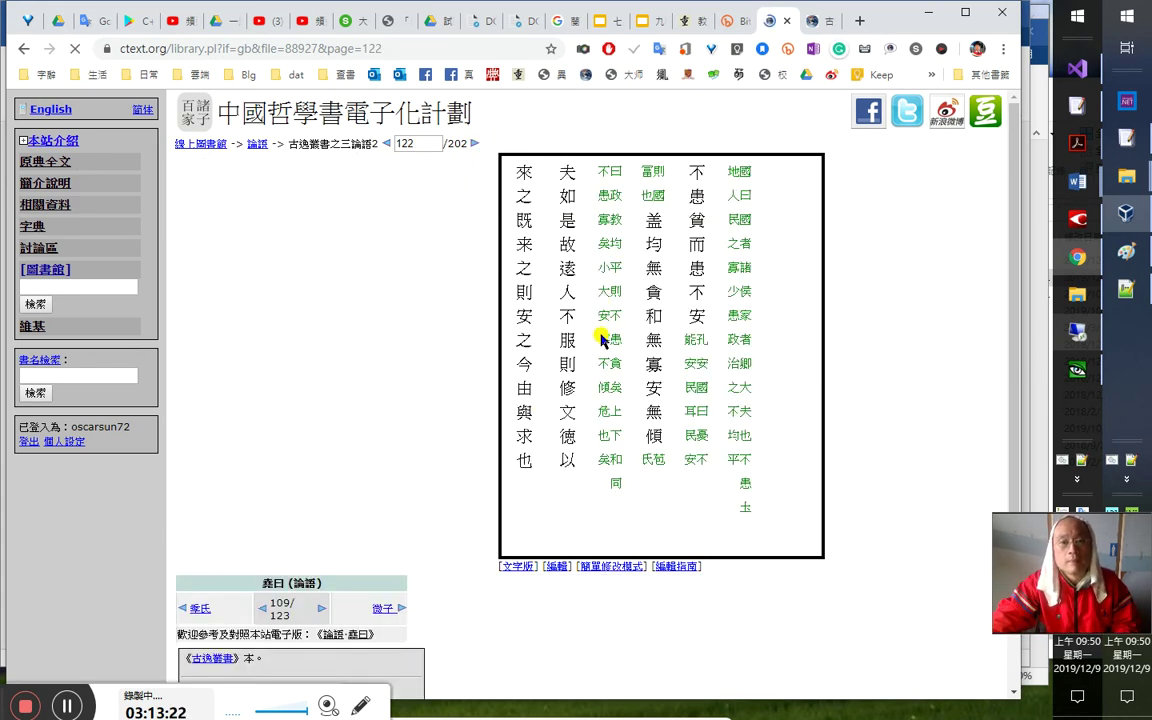
{"action": "left_click", "coordinate": [616, 567]}
{"action": "scroll", "coordinate": [417, 543], "scroll_direction": "up", "scroll_amount": 4}
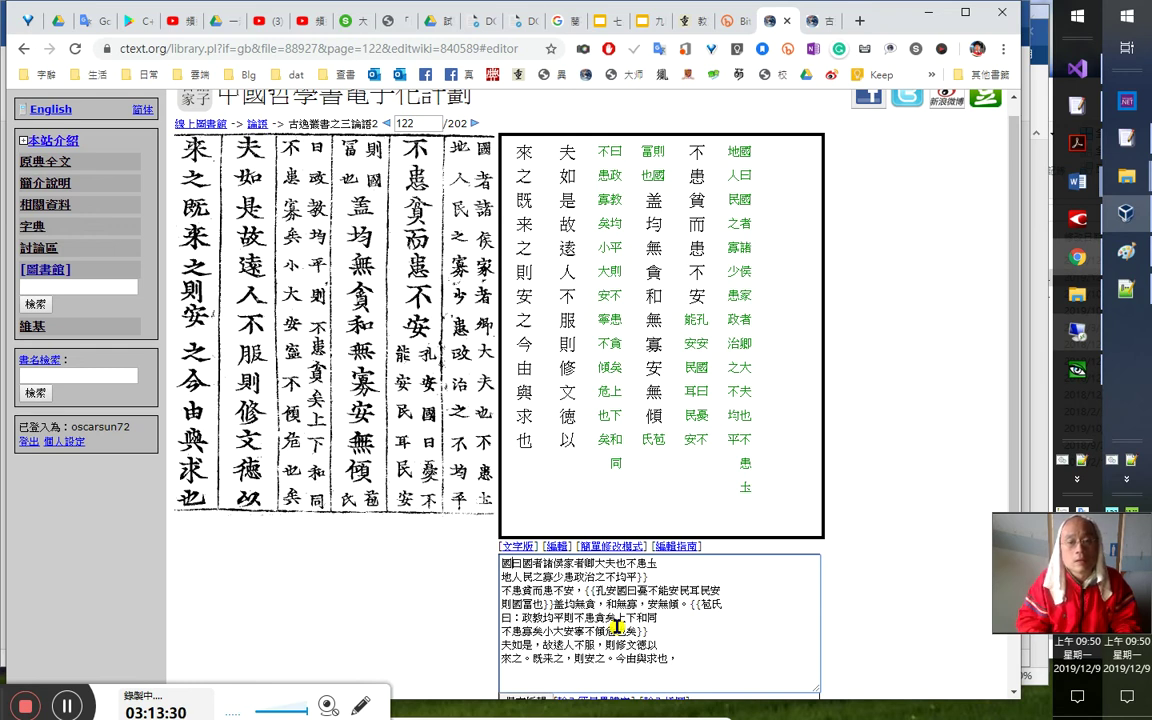
{"action": "scroll", "coordinate": [458, 226], "scroll_direction": "up", "scroll_amount": 1}
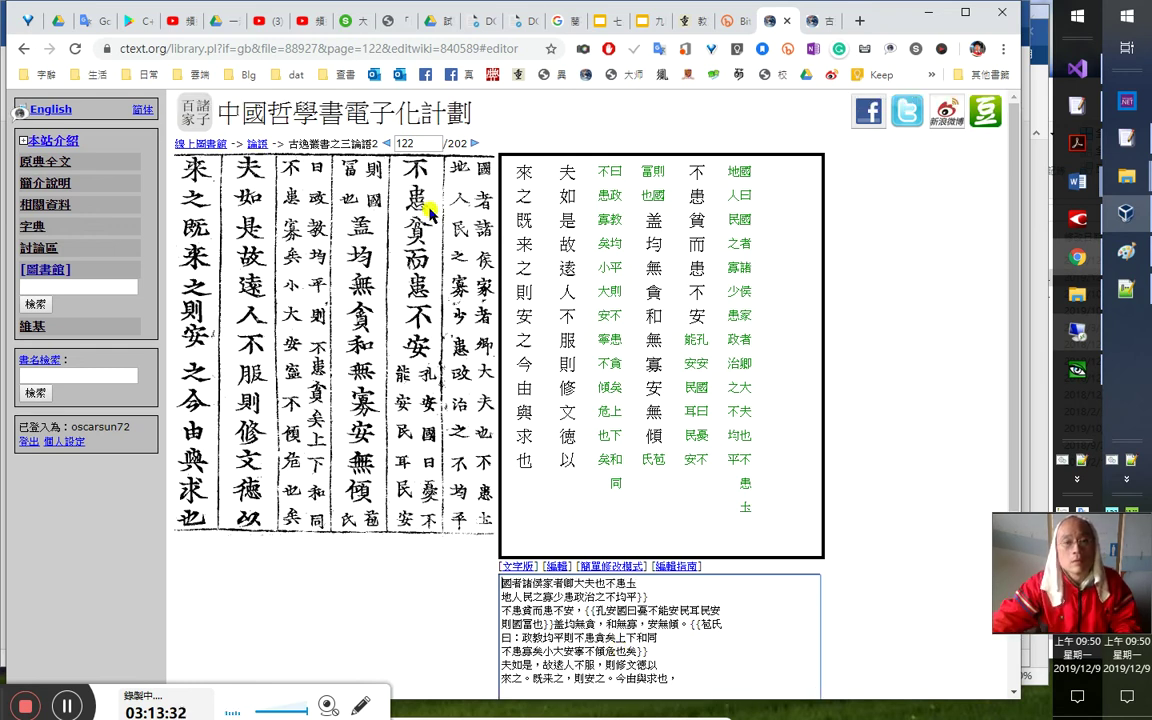
{"action": "left_click", "coordinate": [386, 145]}
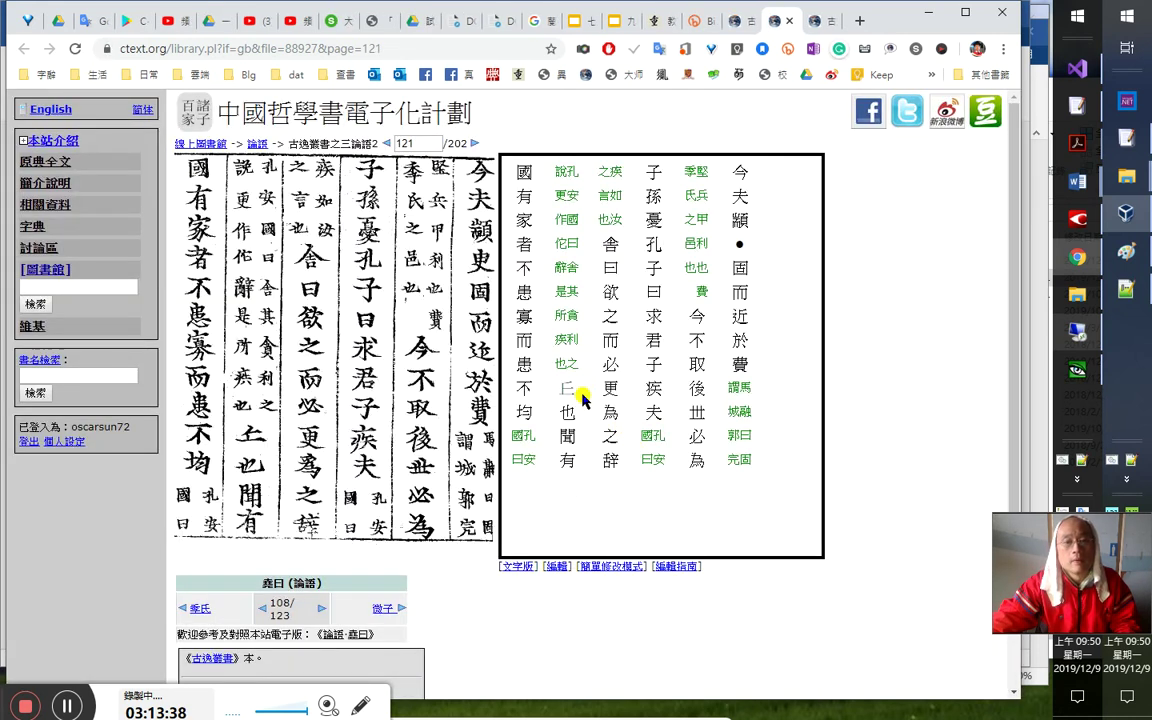
{"action": "key", "text": "ctrl+w"}
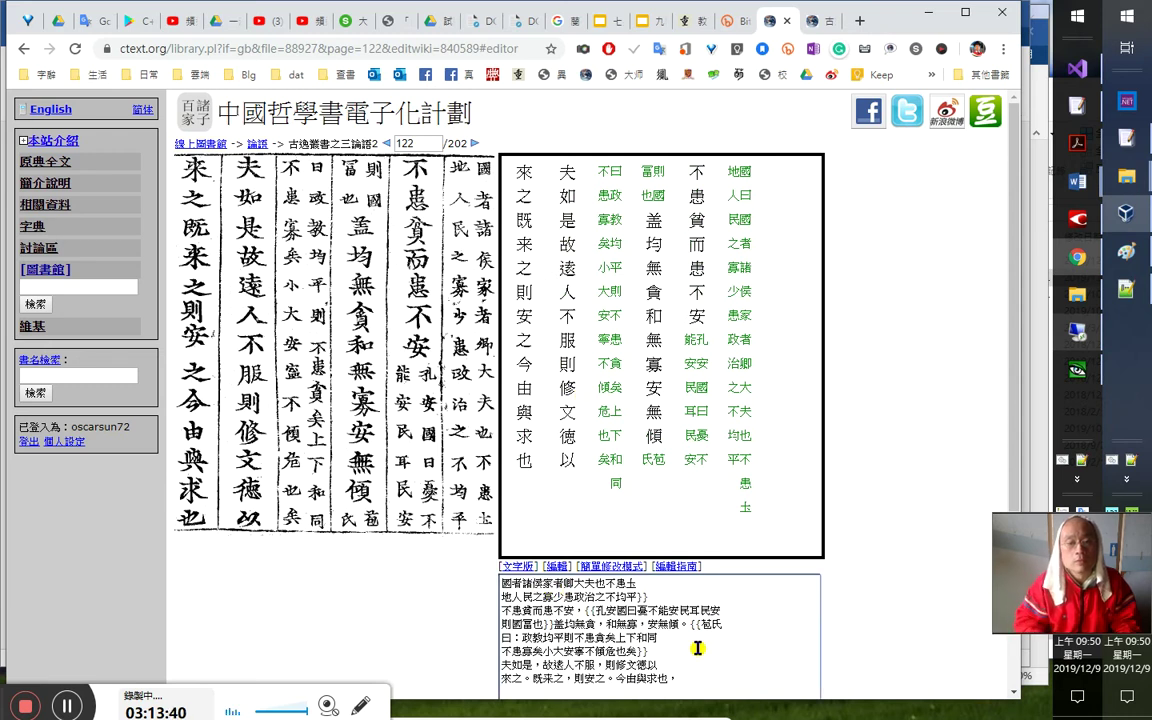
Punctuate page 122's first transcription line as 國者，諸侯；家者，卿大夫也。 before 不患土
{"action": "type", "text": "，"}
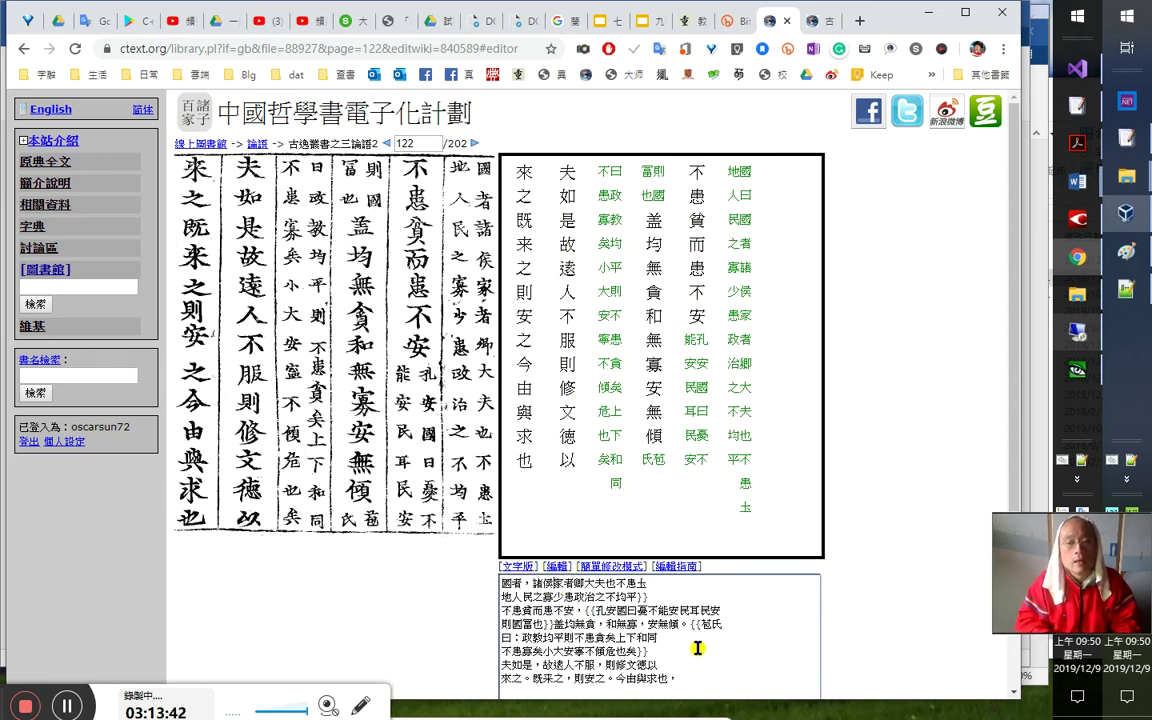
{"action": "type", "text": "；"}
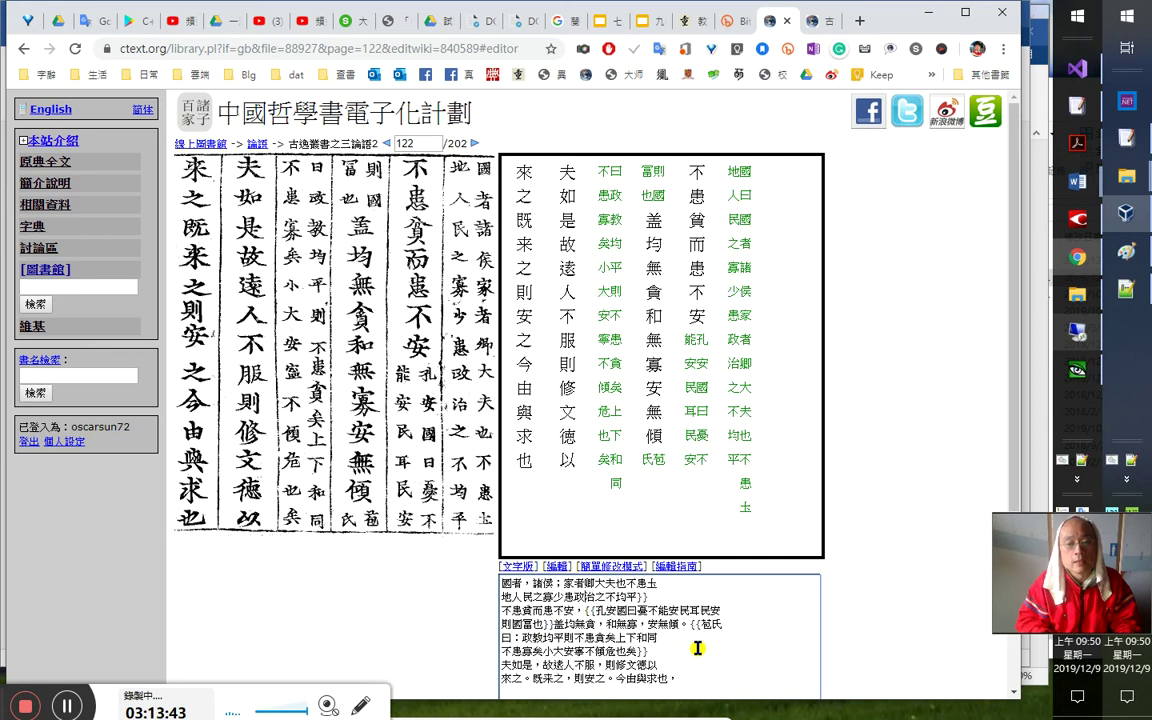
{"action": "type", "text": "，"}
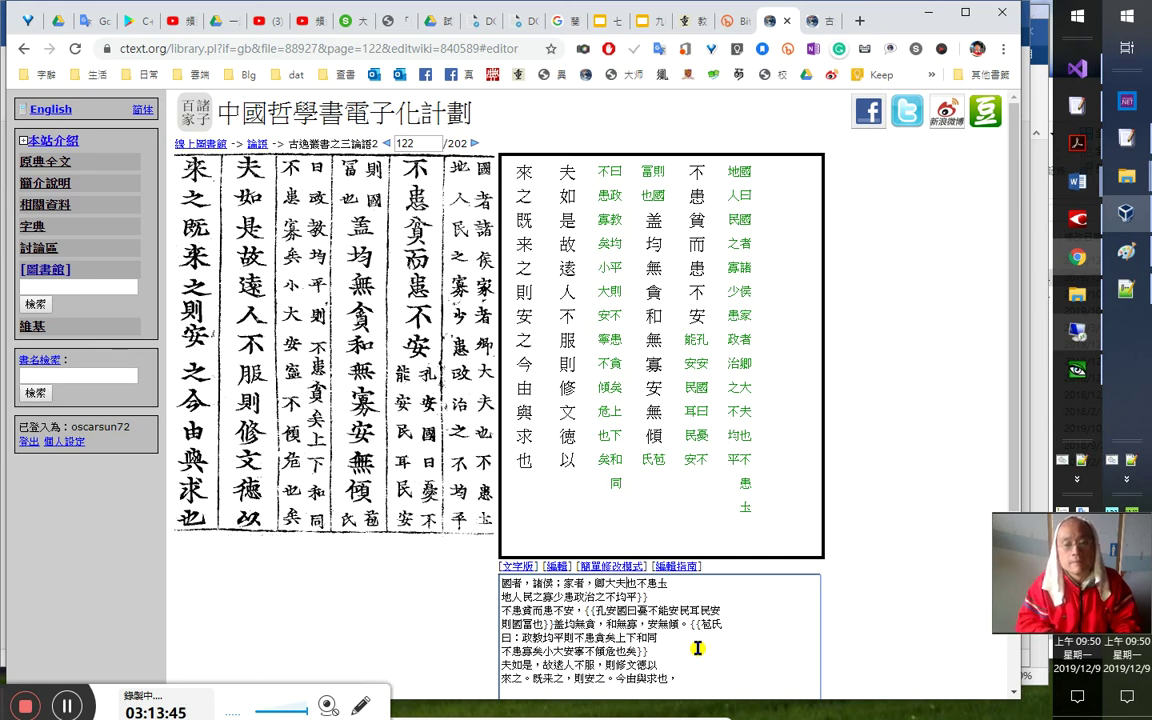
{"action": "type", "text": "。"}
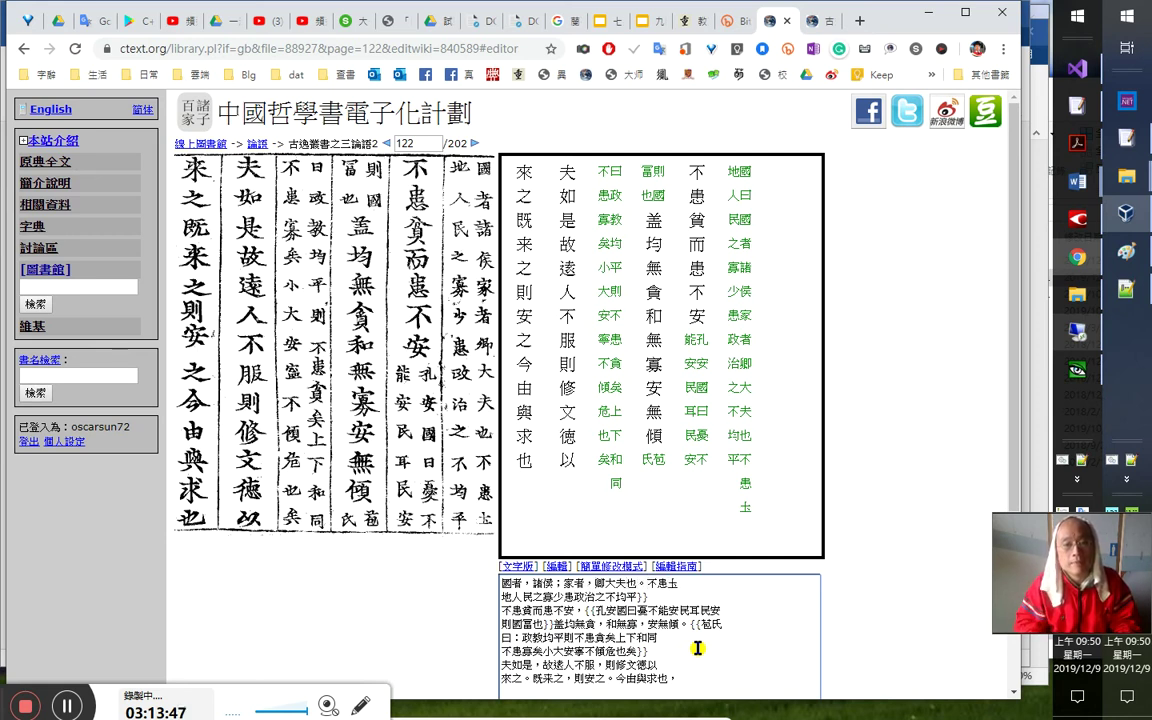
{"action": "type", "text": "土"}
{"action": "key", "text": "Left"}
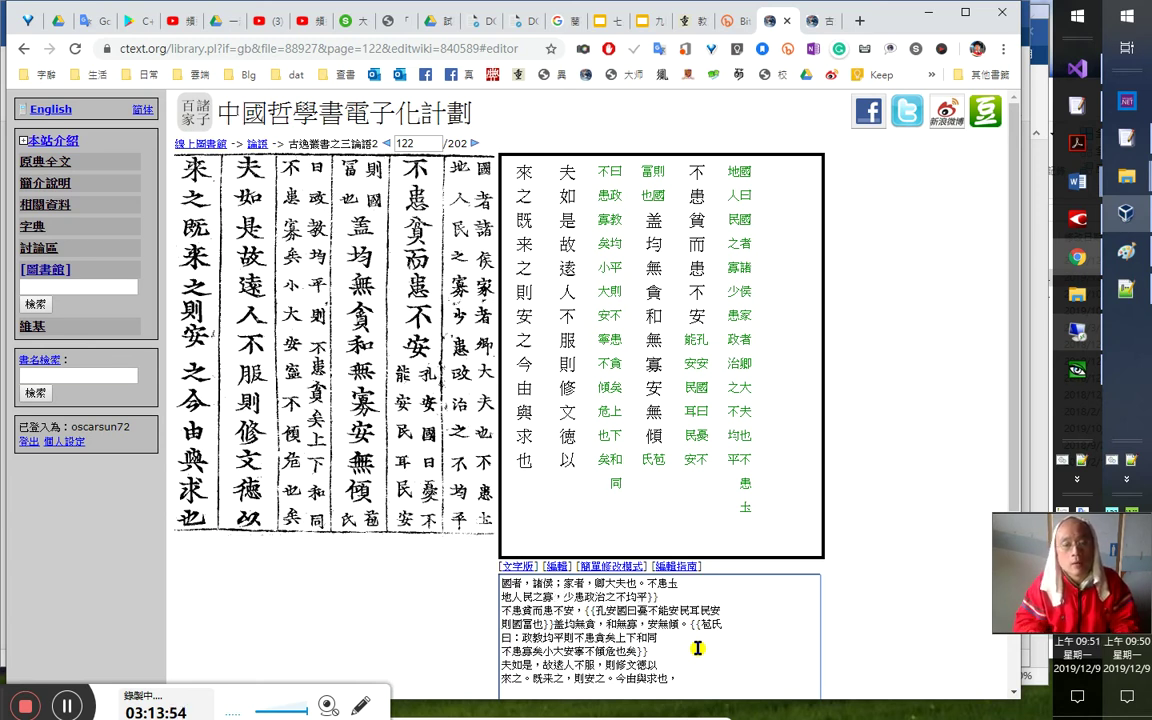
Punctuate the second line as 地人民之寡少，患政治之不均平。 before the closing braces
{"action": "type", "text": "，"}
{"action": "key", "text": "Right"}
{"action": "key", "text": "Right"}
{"action": "key", "text": "Right"}
{"action": "key", "text": "Right"}
{"action": "key", "text": "Right"}
{"action": "key", "text": "Right"}
{"action": "key", "text": "Right"}
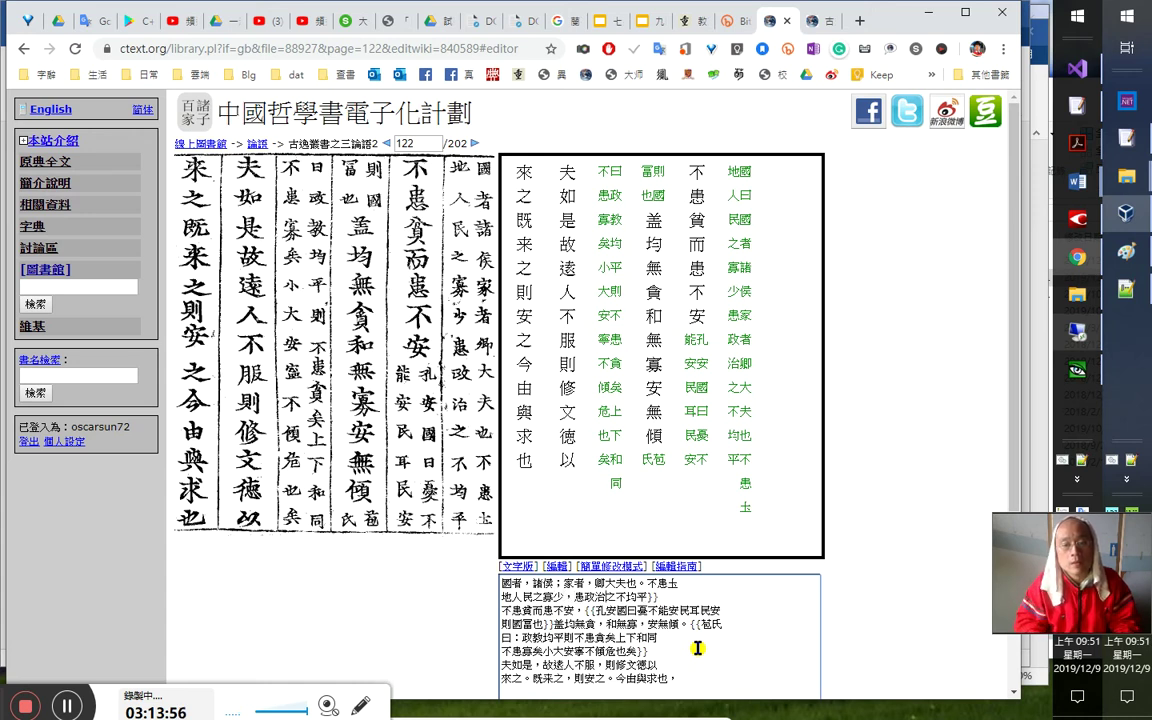
{"action": "type", "text": "。"}
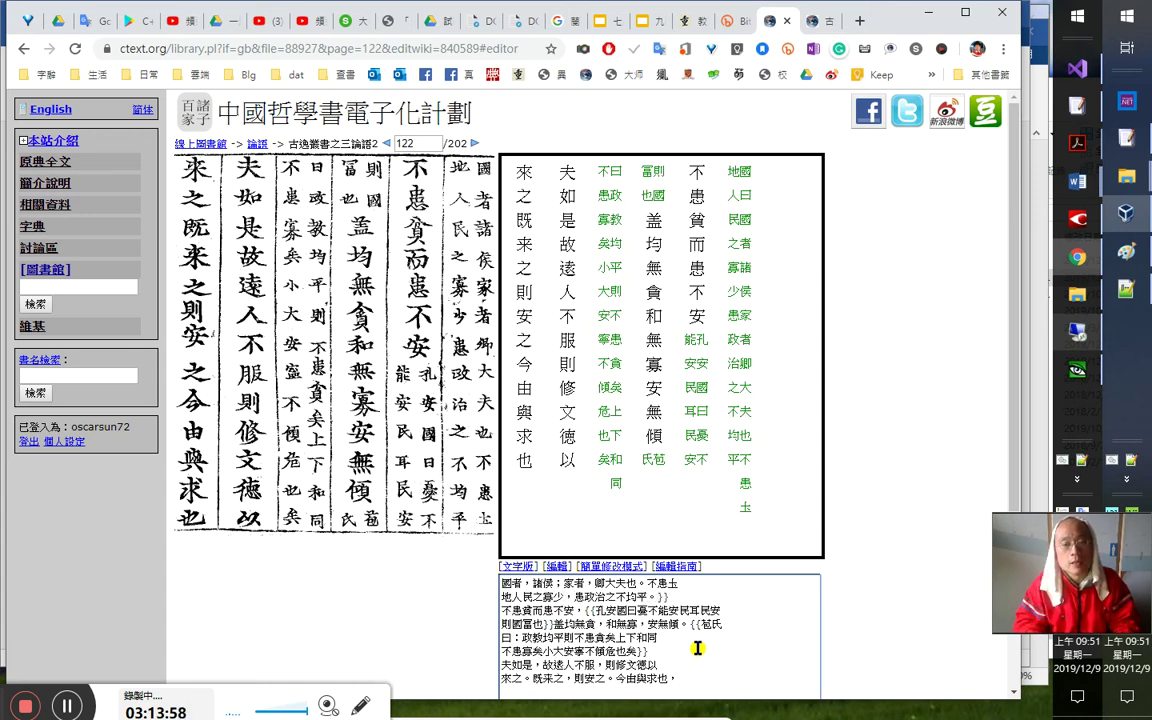
Punctuate the 孔安國 commentary as 孔安國曰：憂不能安民耳。民安則國富也。
{"action": "key", "text": "Right"}
{"action": "key", "text": "Right"}
{"action": "key", "text": "Right"}
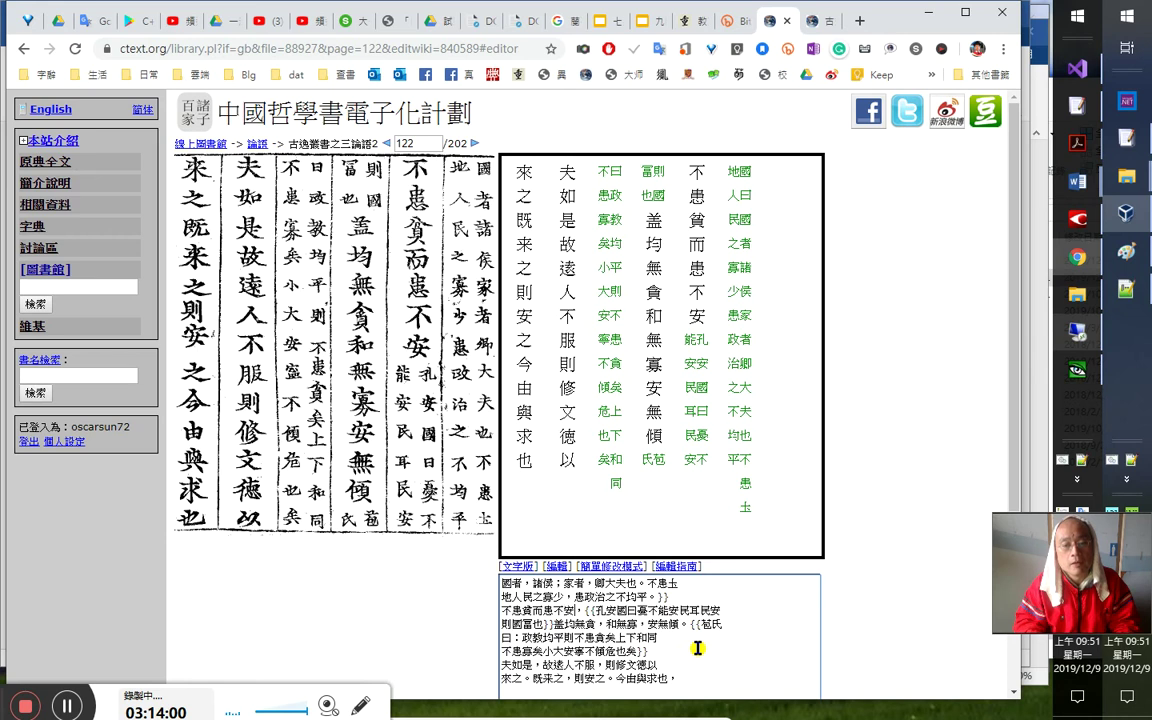
{"action": "type", "text": "："}
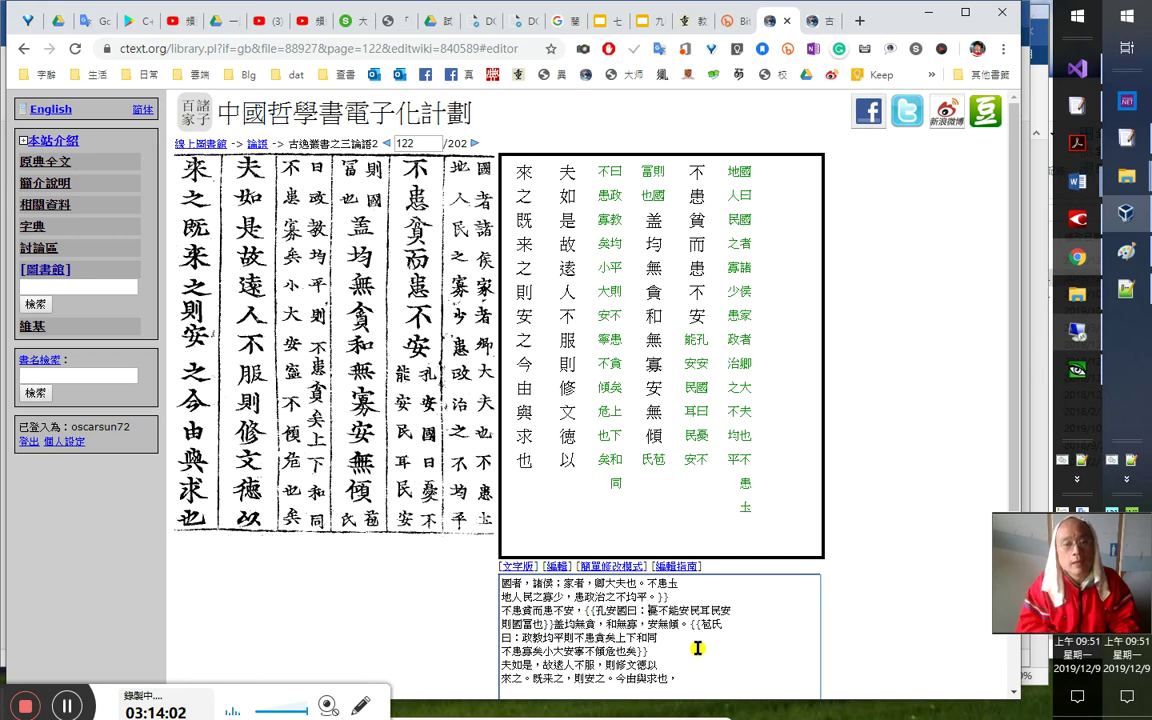
{"action": "key", "text": "Right"}
{"action": "key", "text": "Right"}
{"action": "key", "text": "Right"}
{"action": "type", "text": "。"}
{"action": "key", "text": "Left"}
{"action": "key", "text": "Left"}
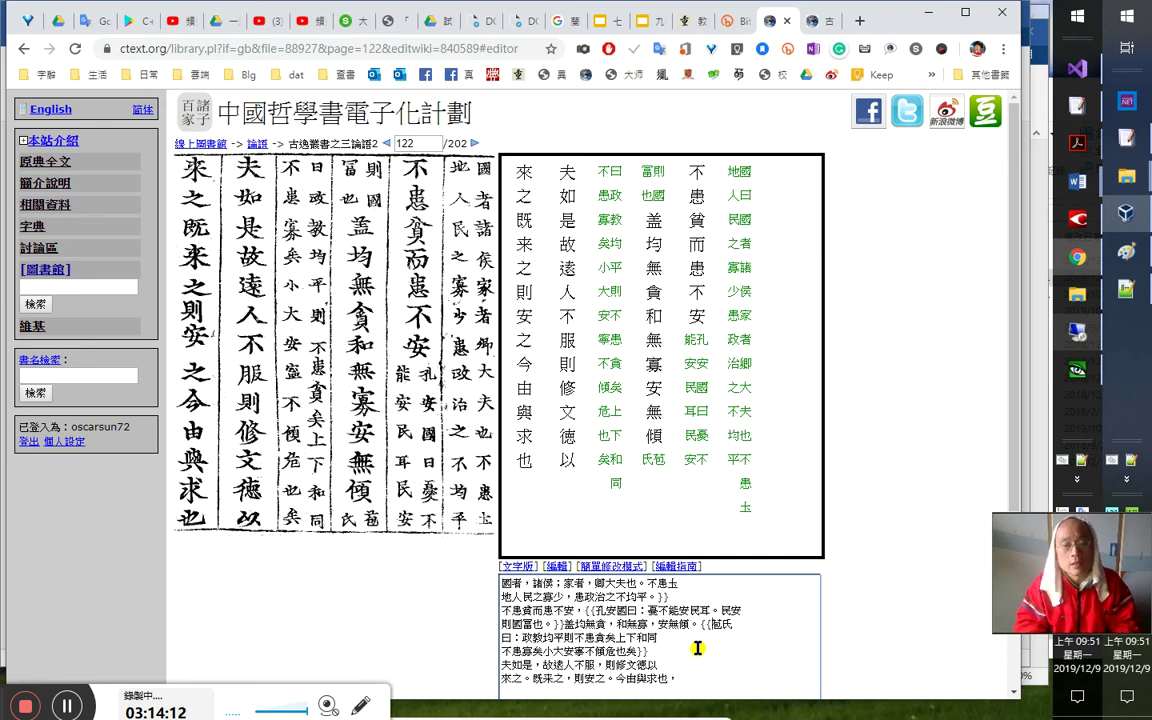
Add full stops 。 after 不患貧矣 and after 不患寡矣 in the 苞氏 commentary
{"action": "key", "text": "Down"}
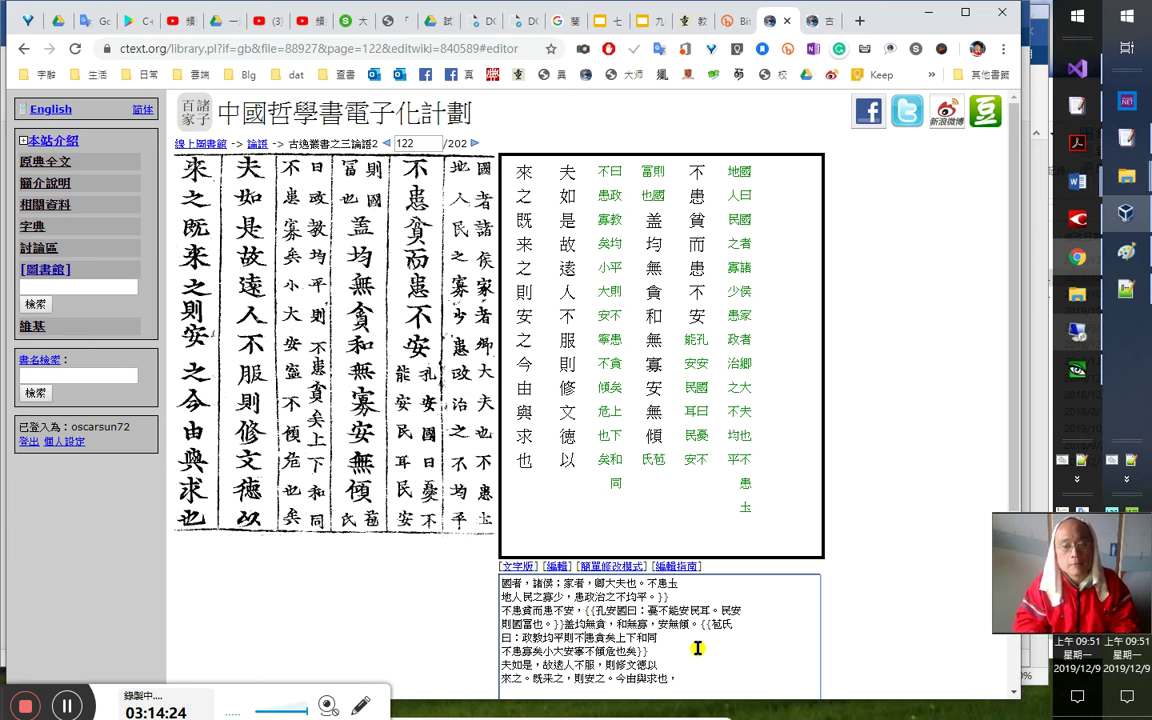
{"action": "key", "text": "Left"}
{"action": "key", "text": "Left"}
{"action": "key", "text": "Left"}
{"action": "key", "text": "Left"}
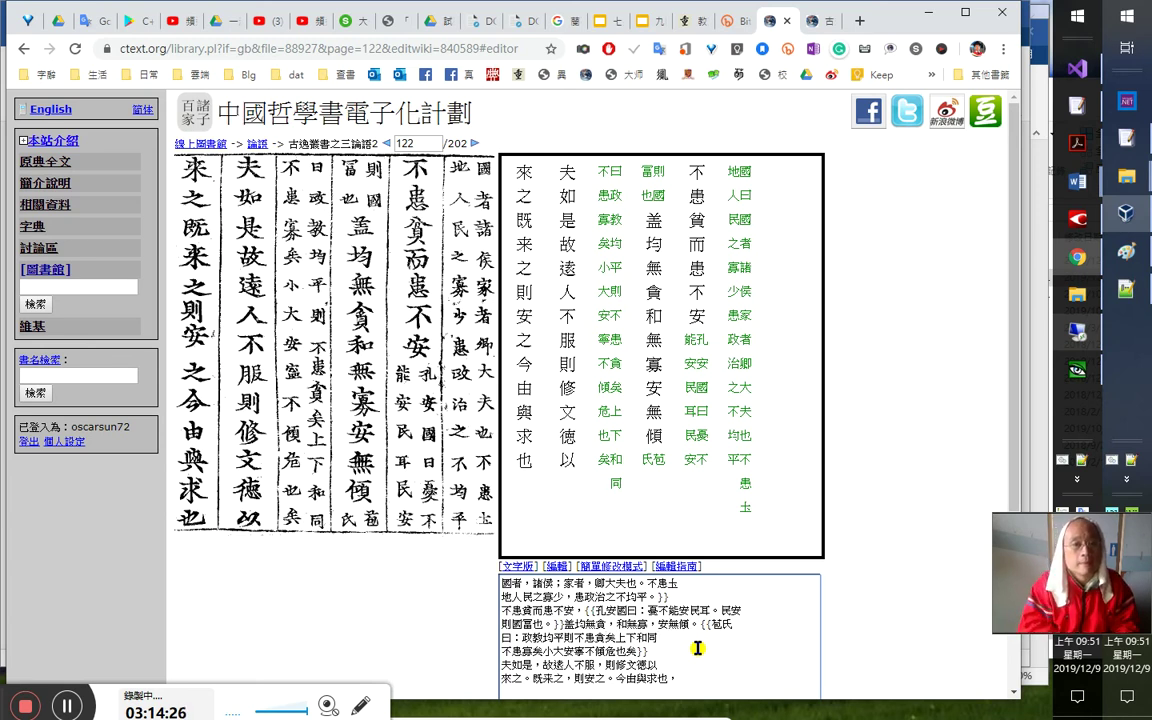
{"action": "type", "text": "。"}
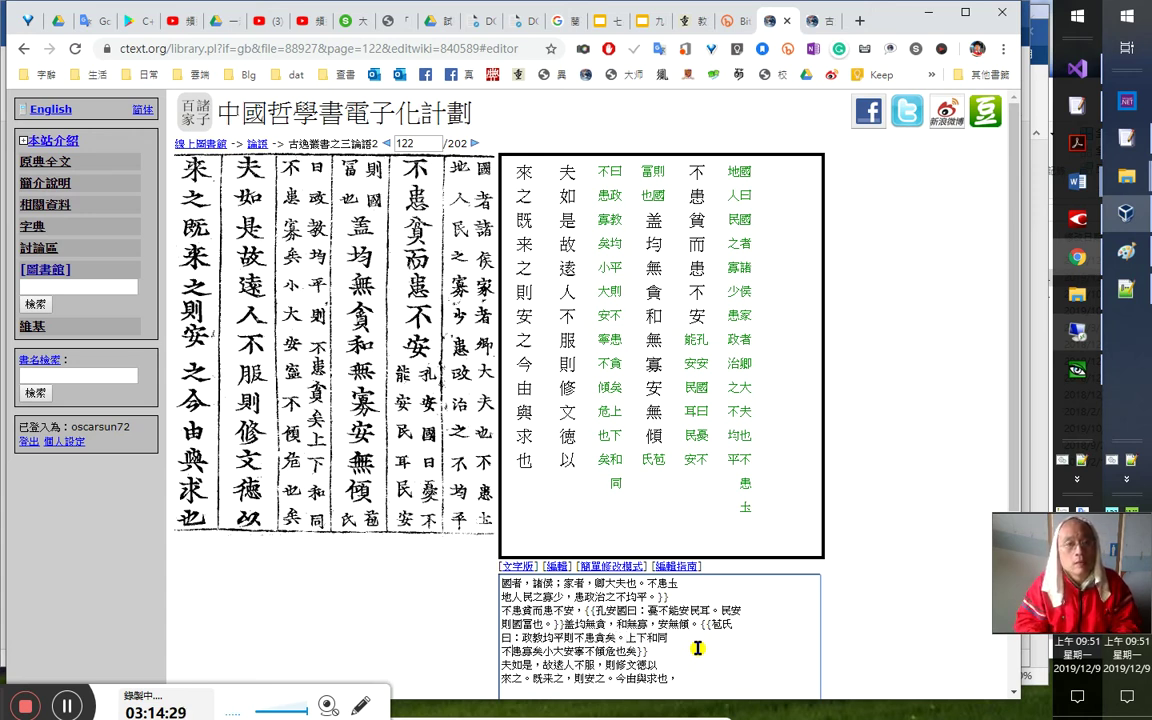
{"action": "key", "text": "Right"}
{"action": "type", "text": "。"}
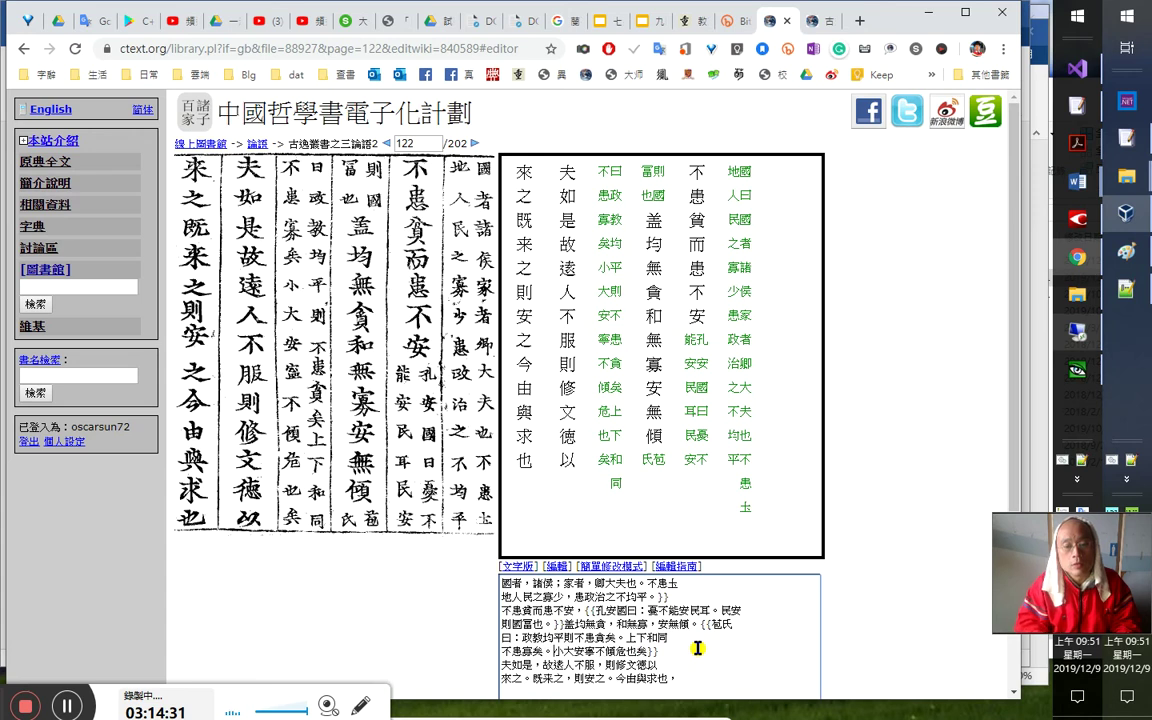
Review the 苞氏 commentary lines and end the note with 。 after 不傾危也矣
{"action": "key", "text": "Up"}
{"action": "key", "text": "End"}
{"action": "key", "text": "shift+Left"}
{"action": "key", "text": "Left"}
{"action": "key", "text": "shift+Left"}
{"action": "key", "text": "Right"}
{"action": "key", "text": "Right"}
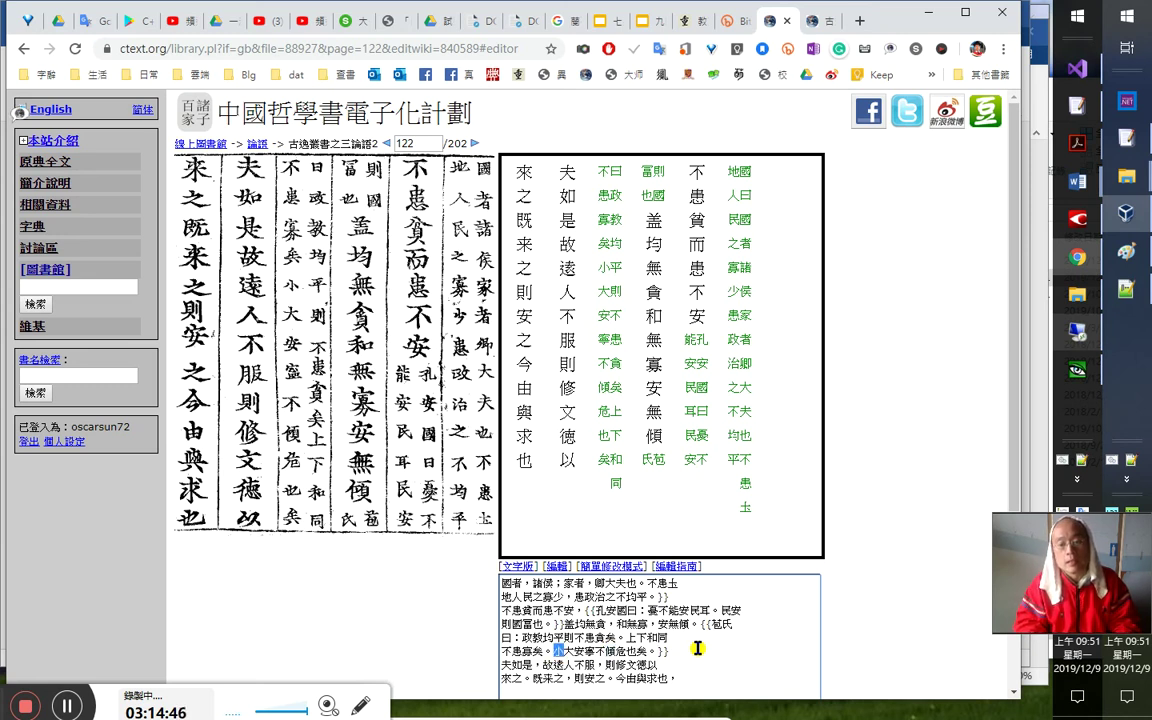
Compare the phrase 小大安寧 character by character with the scan and replace 寧 with the variant 寍
{"action": "key", "text": "shift+Right"}
{"action": "key", "text": "Right"}
{"action": "key", "text": "shift+Right"}
{"action": "key", "text": "shift+Right"}
{"action": "key", "text": "Right"}
{"action": "key", "text": "Left"}
{"action": "key", "text": "shift+Left"}
{"action": "key", "text": "shift+Left"}
{"action": "key", "text": "shift+Left"}
{"action": "key", "text": "Right"}
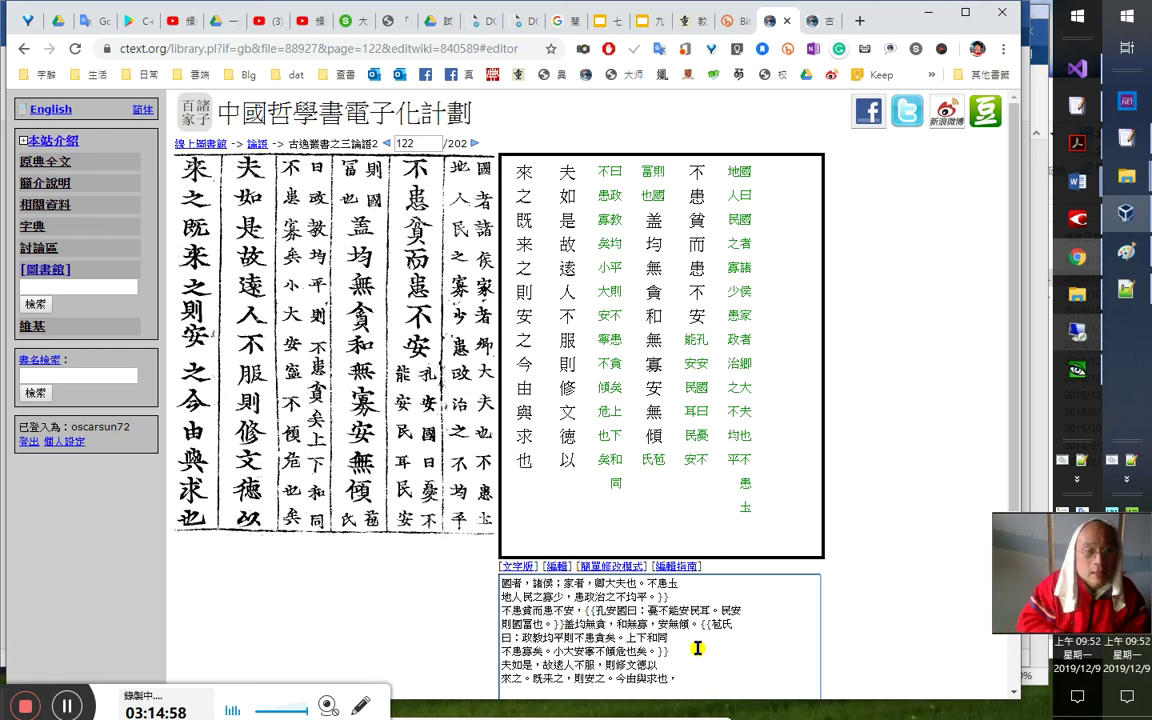
{"action": "type", "text": "寍"}
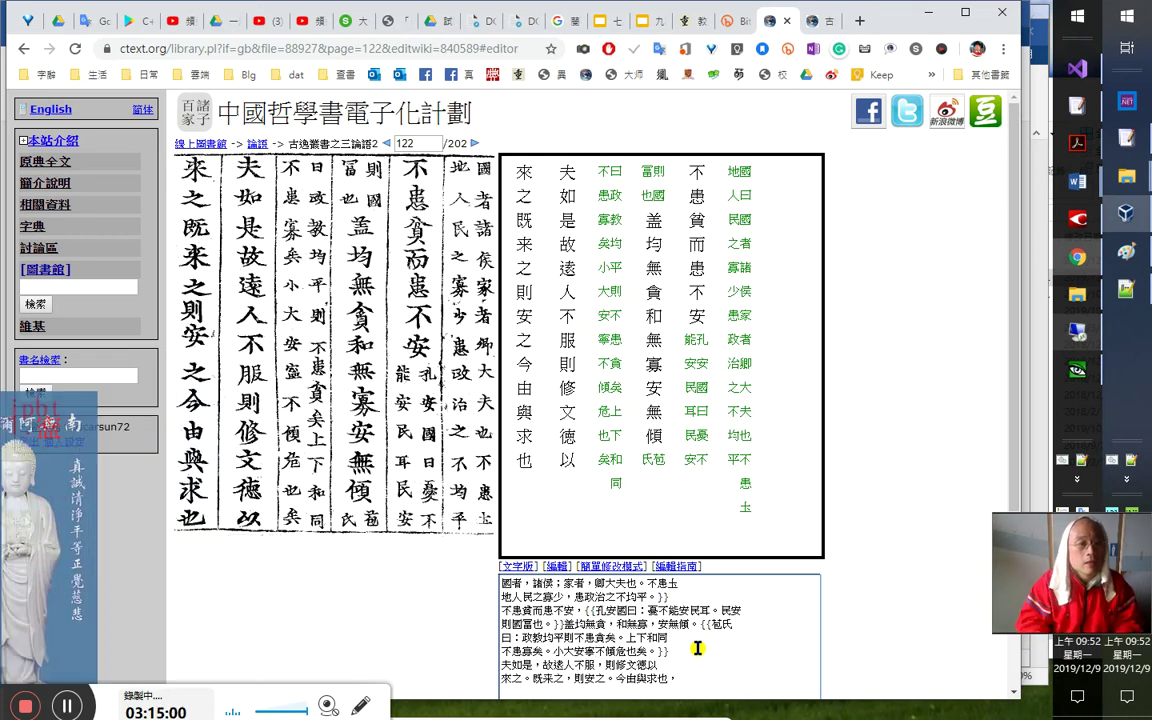
{"action": "key", "text": "Left"}
{"action": "key", "text": "Left"}
{"action": "key", "text": "Delete"}
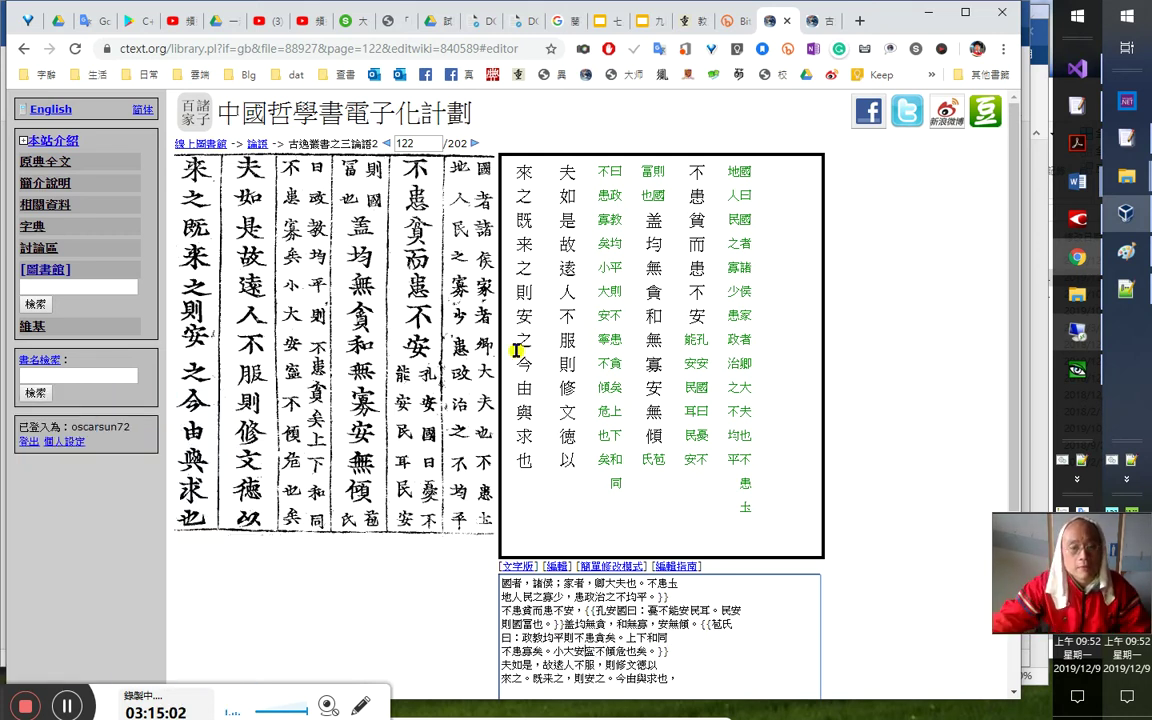
Enlarge the page scan to check the character after 小大安, and re-enter it as 寍 in the transcription
{"action": "left_click", "coordinate": [304, 376]}
{"action": "scroll", "coordinate": [563, 532], "scroll_direction": "down", "scroll_amount": 2}
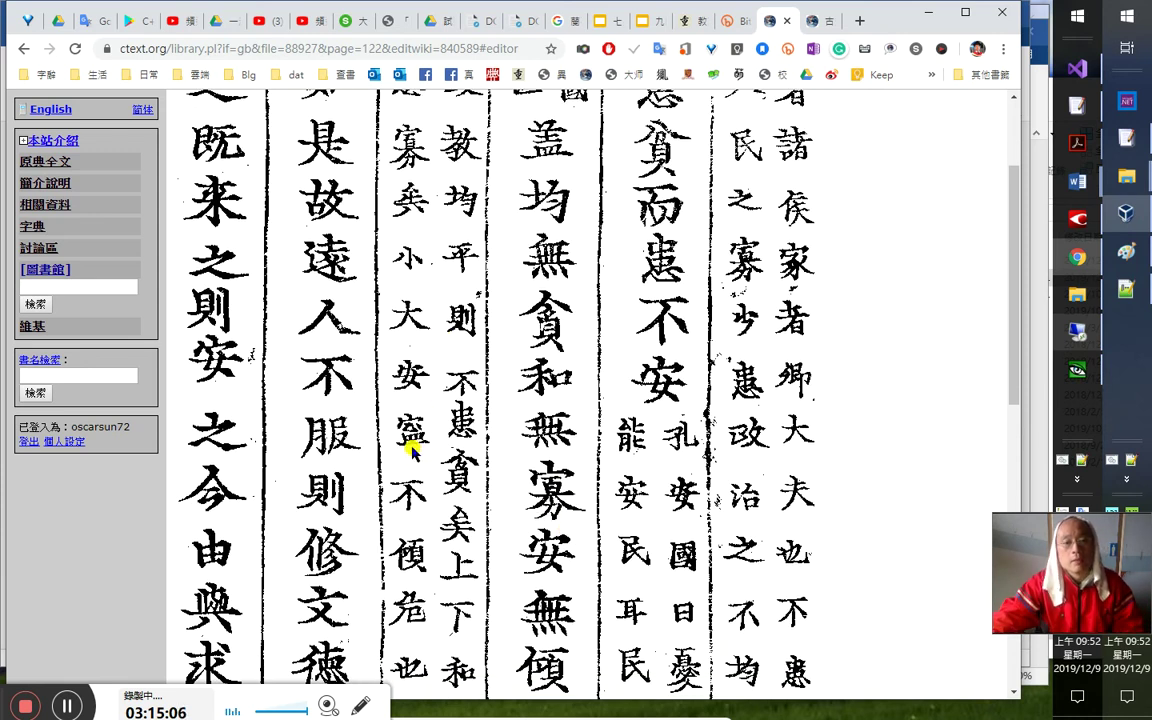
{"action": "left_click", "coordinate": [444, 446]}
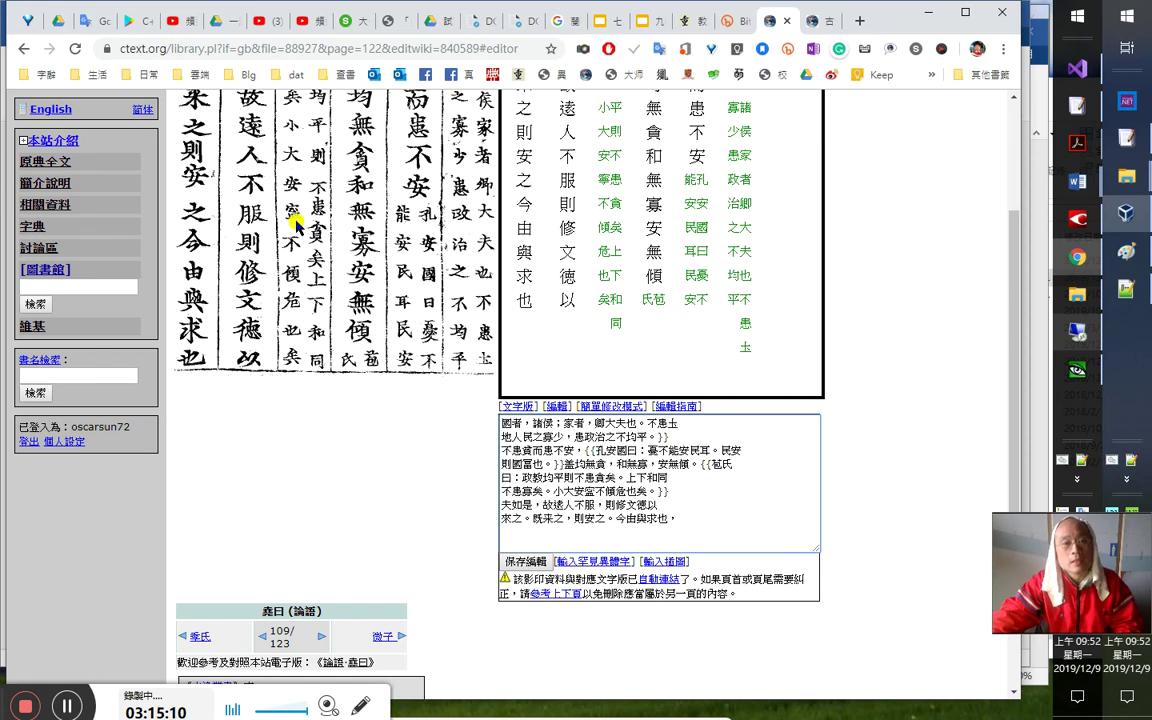
{"action": "scroll", "coordinate": [468, 445], "scroll_direction": "up", "scroll_amount": 2}
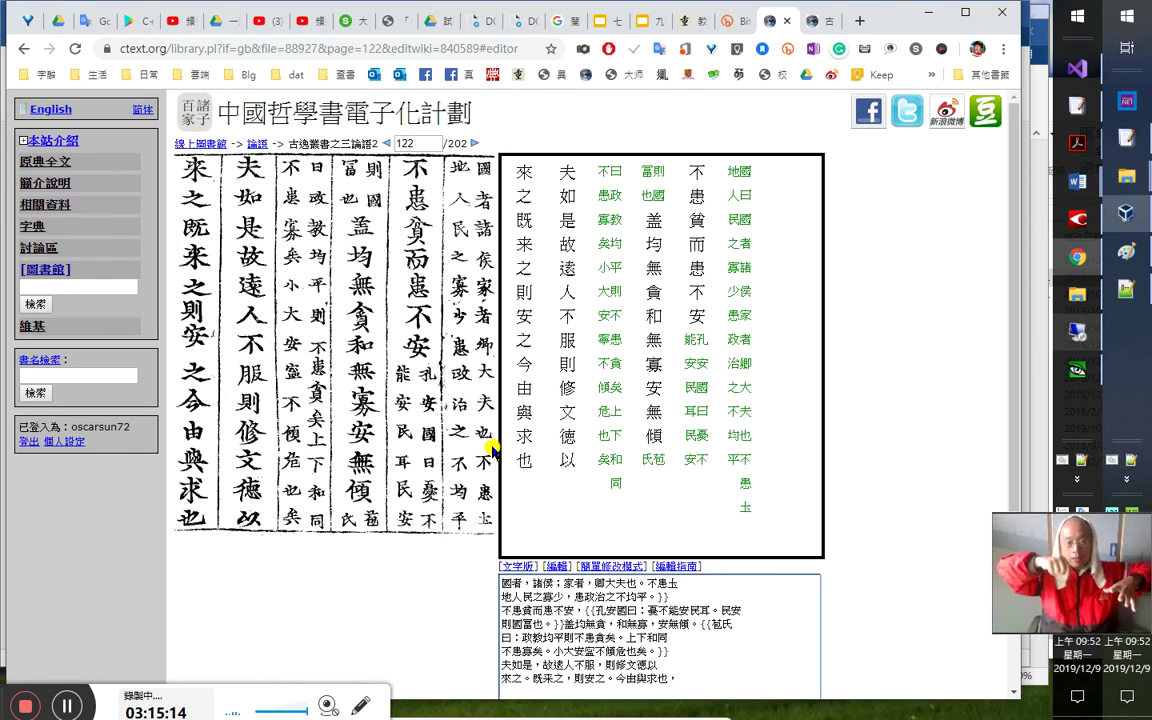
{"action": "double_click", "coordinate": [590, 651]}
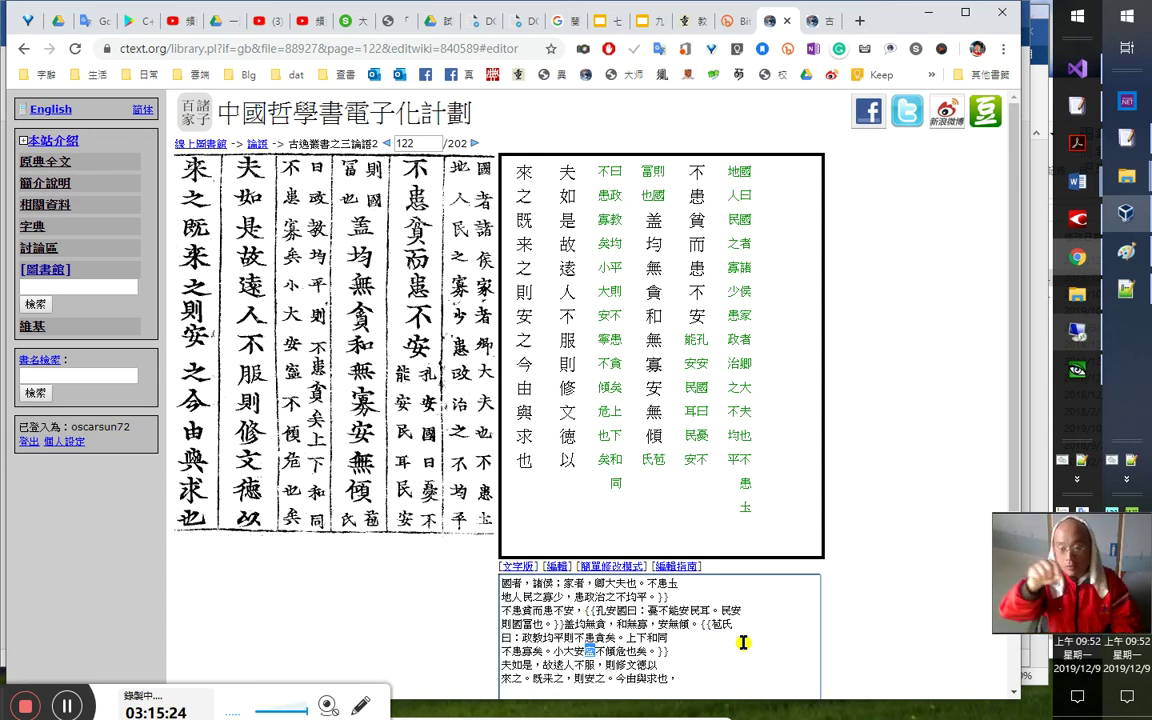
{"action": "type", "text": "寍"}
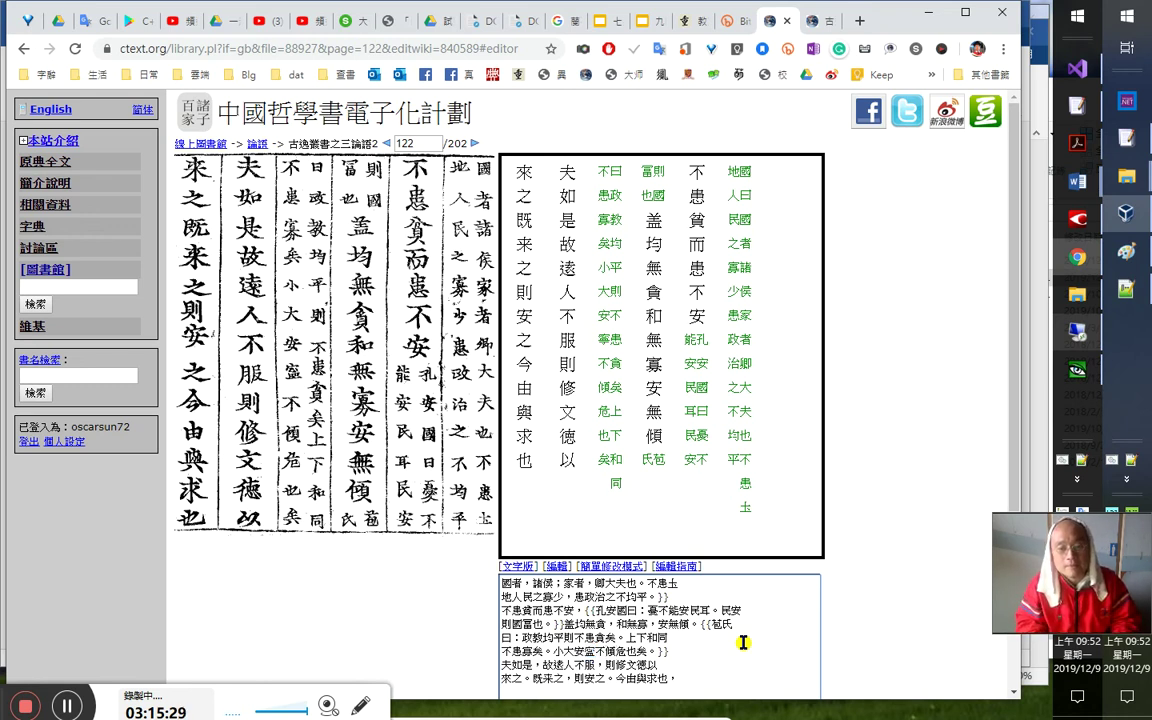
Check the phrase 不傾危也矣 and the remaining lines, and save page 122's transcription
{"action": "key", "text": "shift+Right"}
{"action": "key", "text": "shift+Right"}
{"action": "key", "text": "shift+Right"}
{"action": "key", "text": "shift+Right"}
{"action": "key", "text": "shift+Right"}
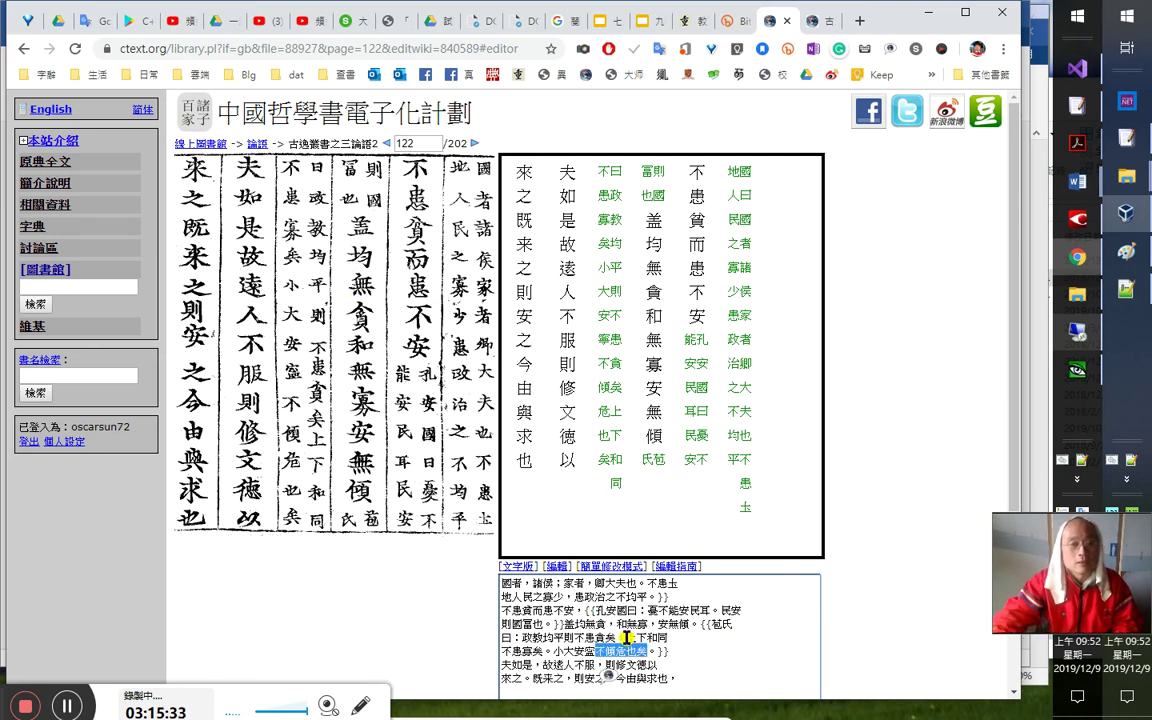
{"action": "left_click", "coordinate": [742, 653]}
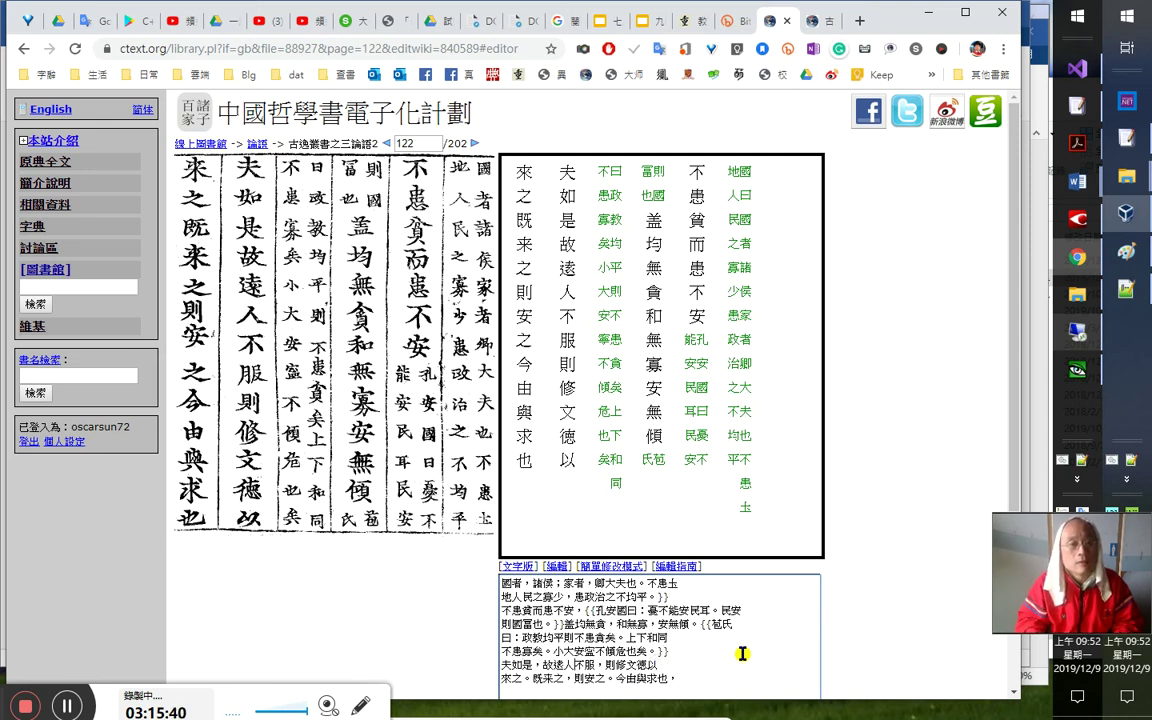
{"action": "scroll", "coordinate": [755, 635], "scroll_direction": "down", "scroll_amount": 1}
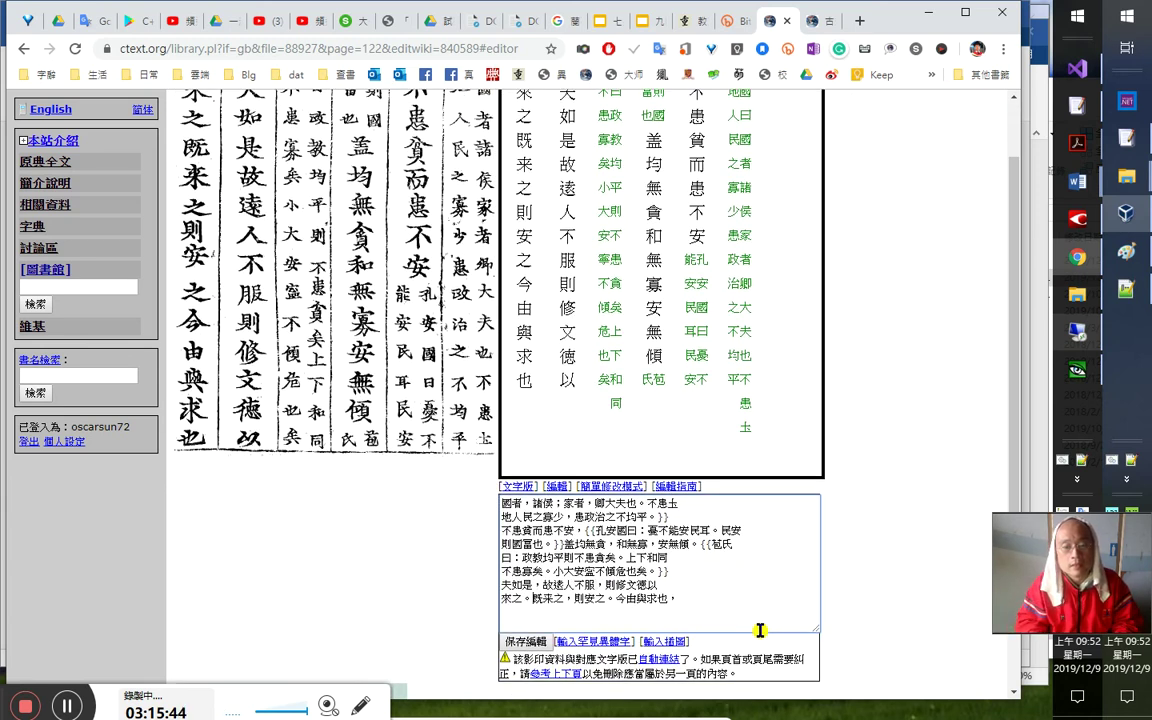
{"action": "key", "text": "Tab"}
{"action": "key", "text": "Return"}
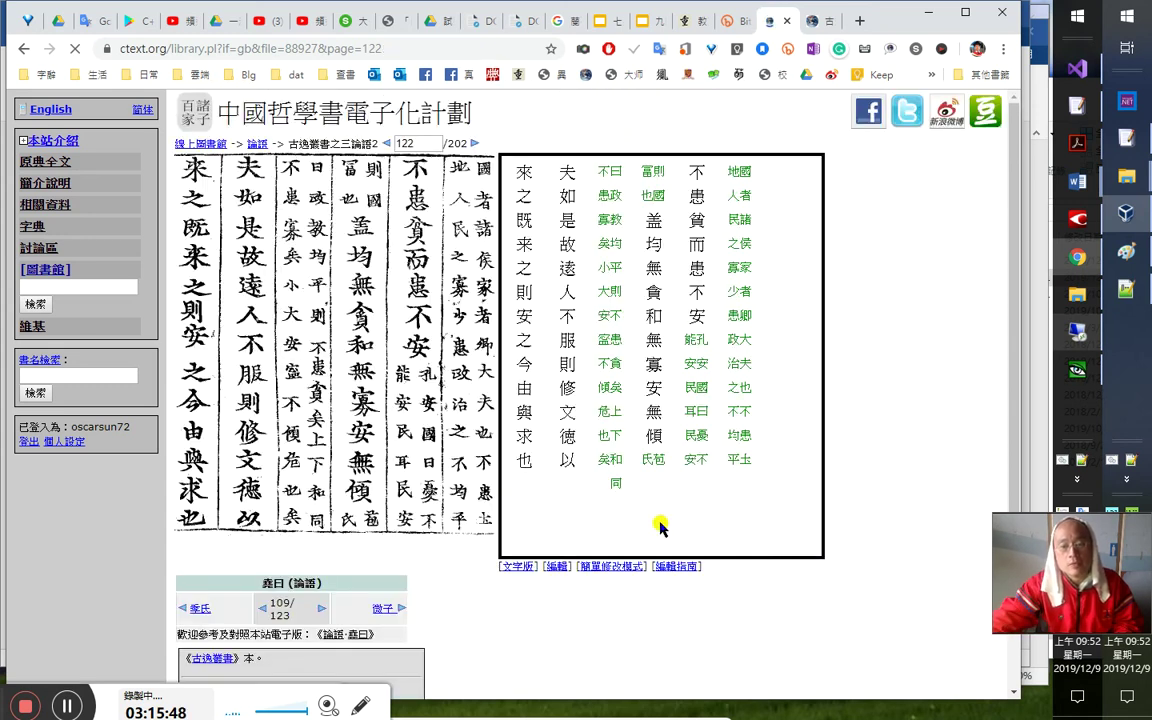
Open page 123's transcription for editing and add a closing 」 after 而在蕭蘠之內也。
{"action": "left_click", "coordinate": [475, 145]}
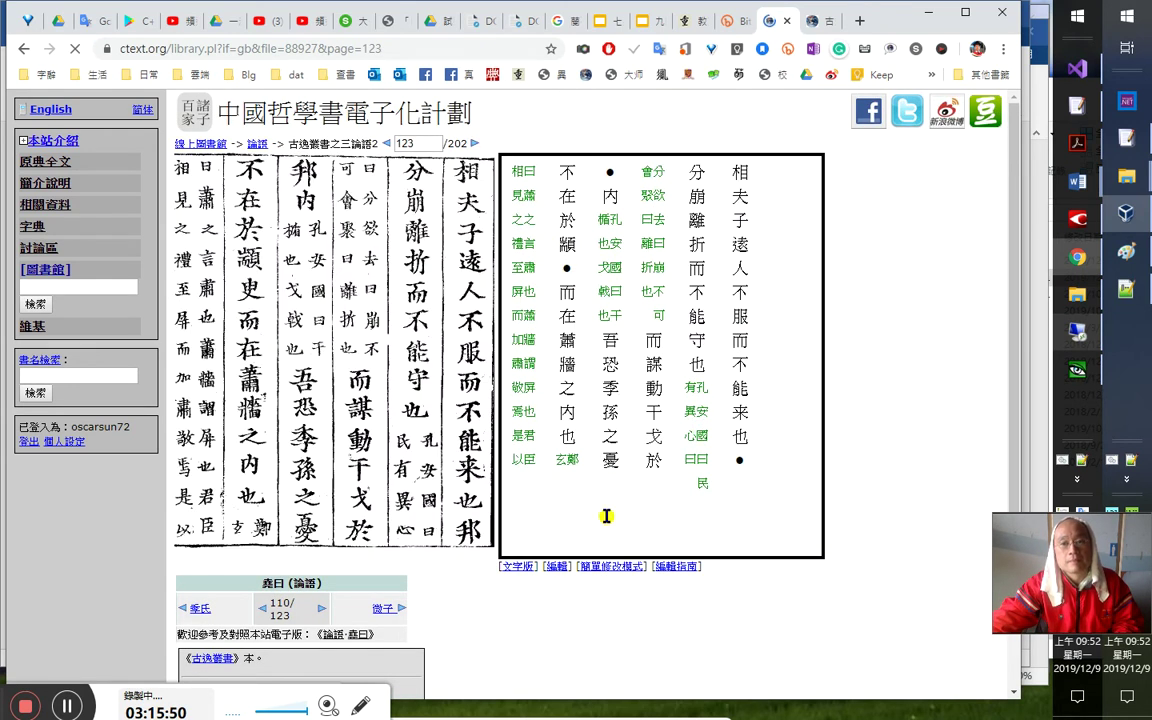
{"action": "left_click", "coordinate": [550, 494]}
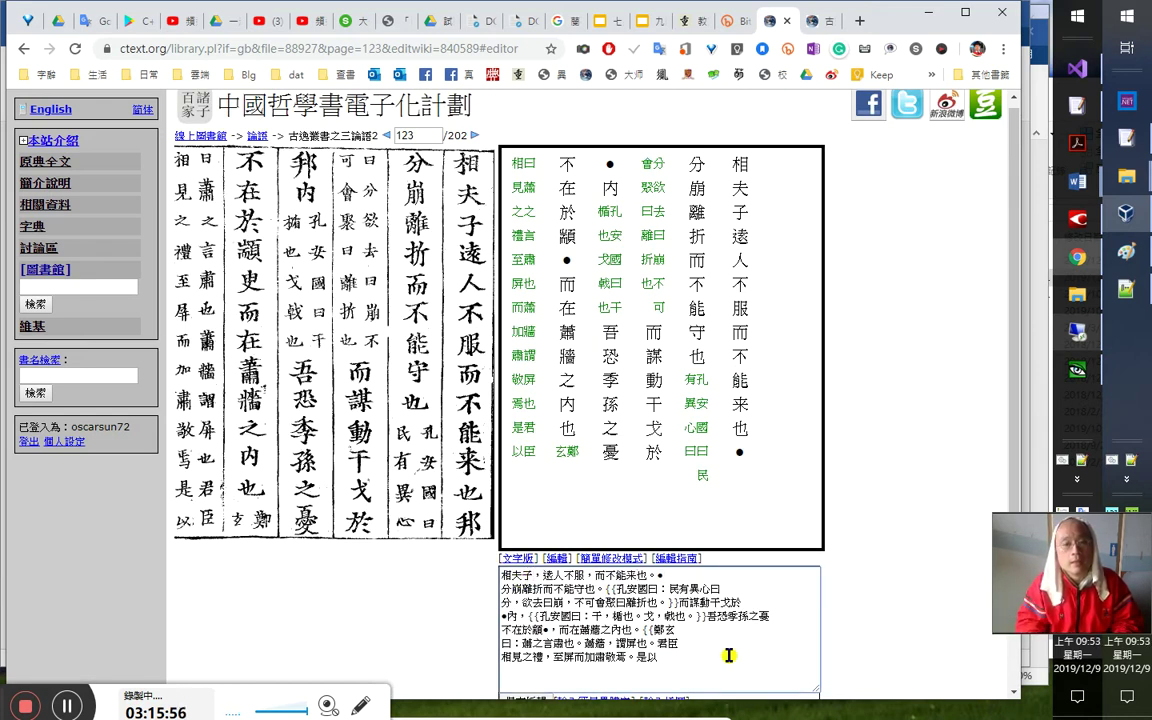
{"action": "key", "text": "Right"}
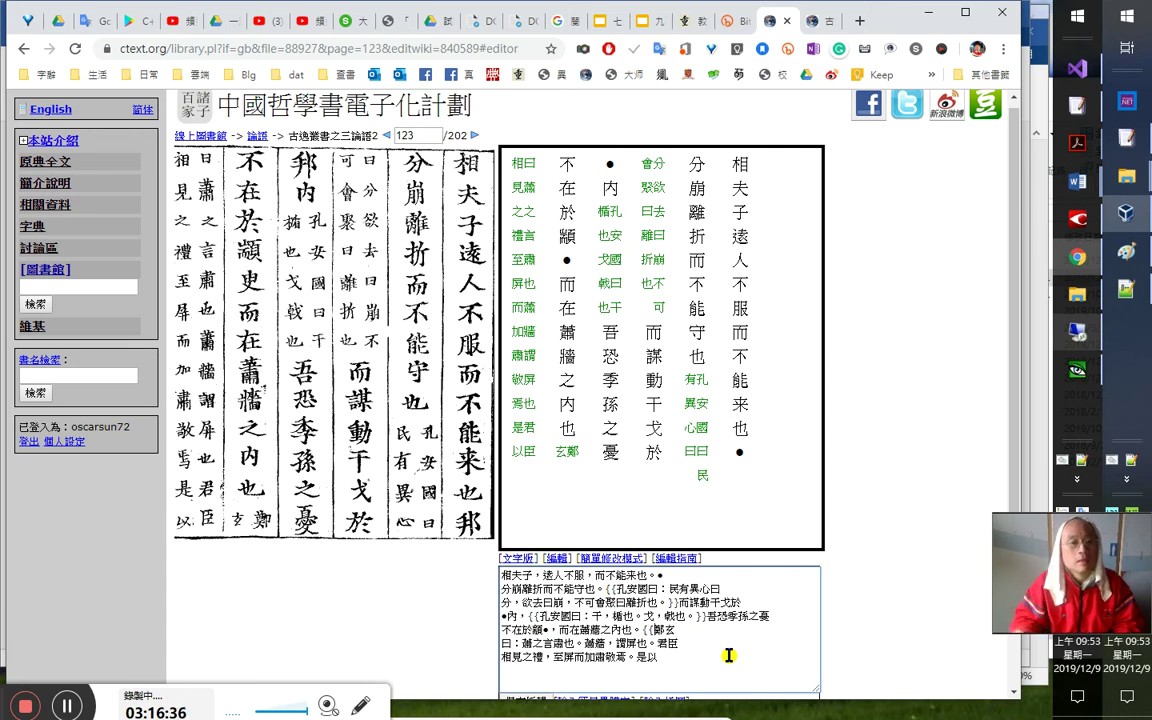
{"action": "left_click", "coordinate": [474, 136]}
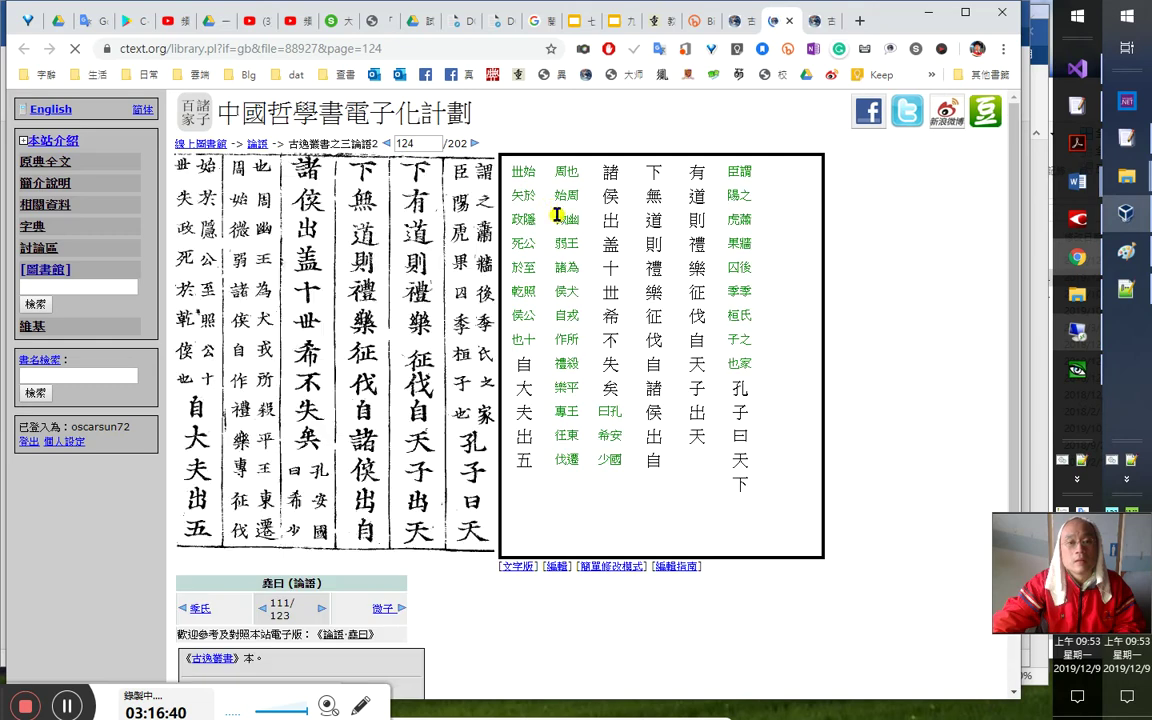
{"action": "key", "text": "ctrl+w"}
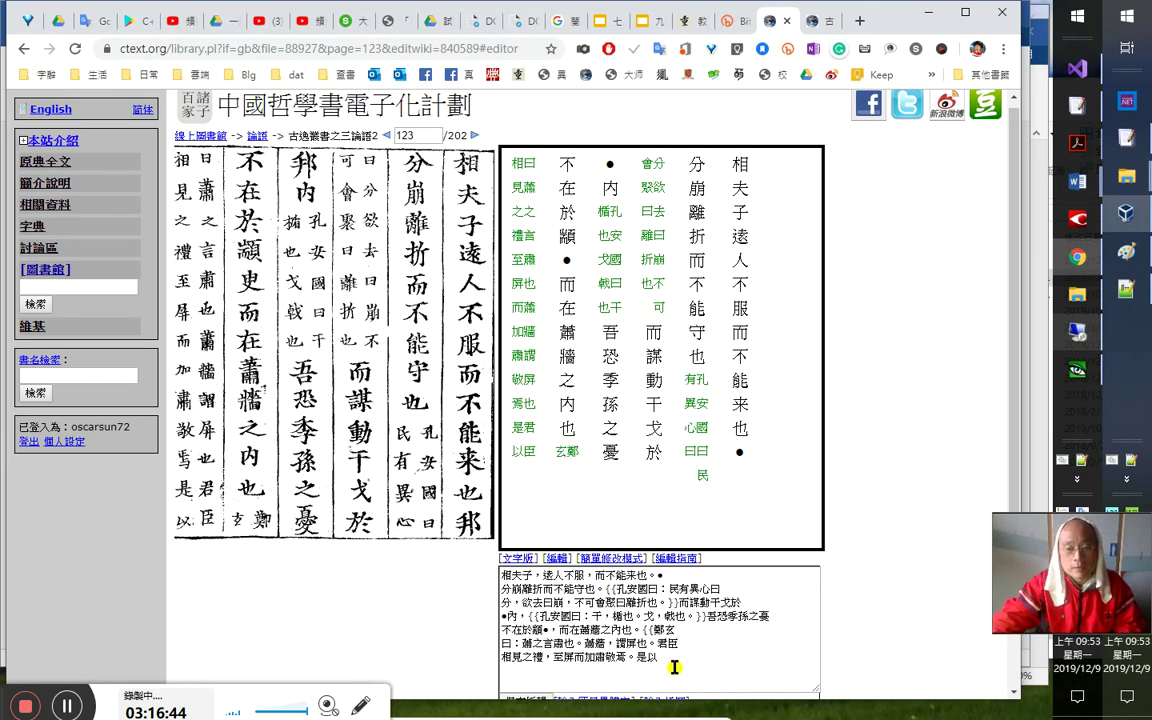
{"action": "left_click_drag", "start_coordinate": [643, 627], "coordinate": [652, 628]}
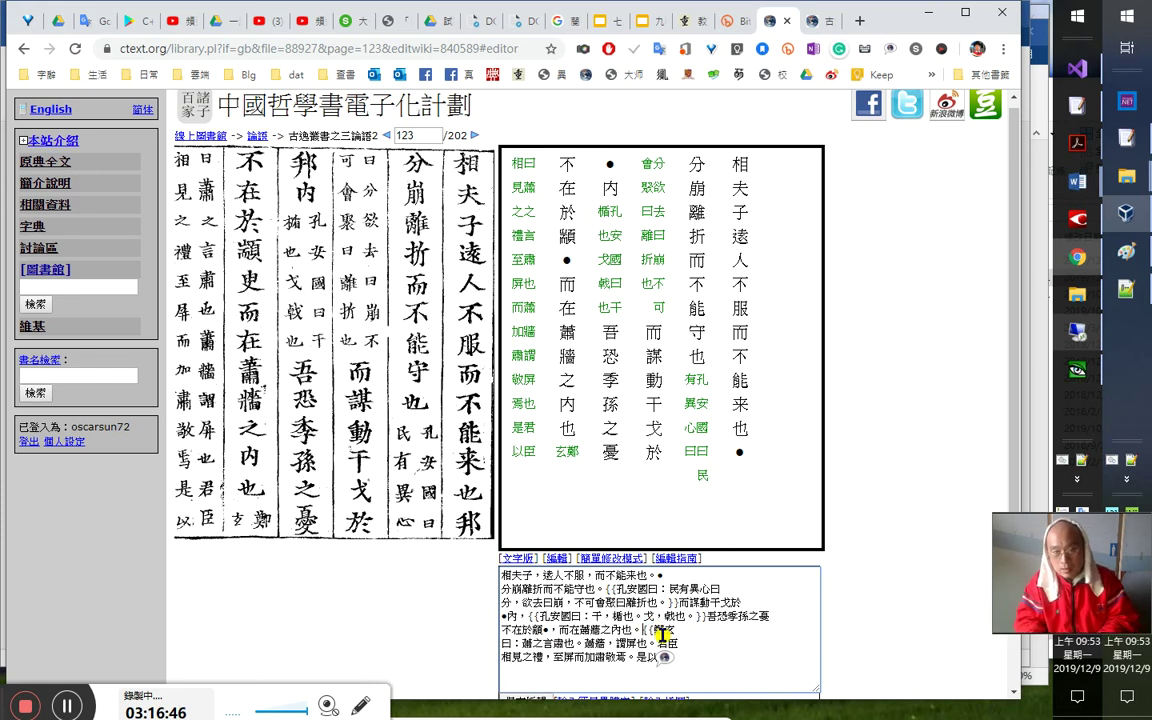
{"action": "type", "text": "「"}
{"action": "key", "text": "BackSpace"}
{"action": "type", "text": "」"}
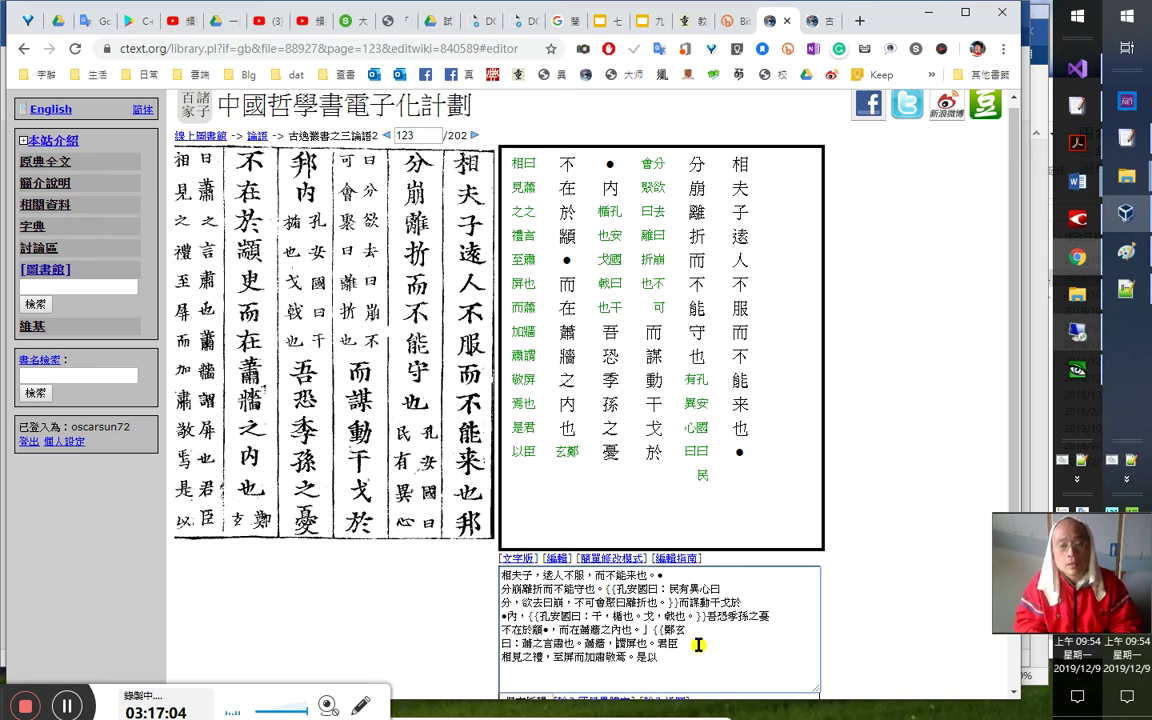
Replace the 玄 following 鄭 at the start of the note with its variant form
{"action": "key", "text": "shift+Left"}
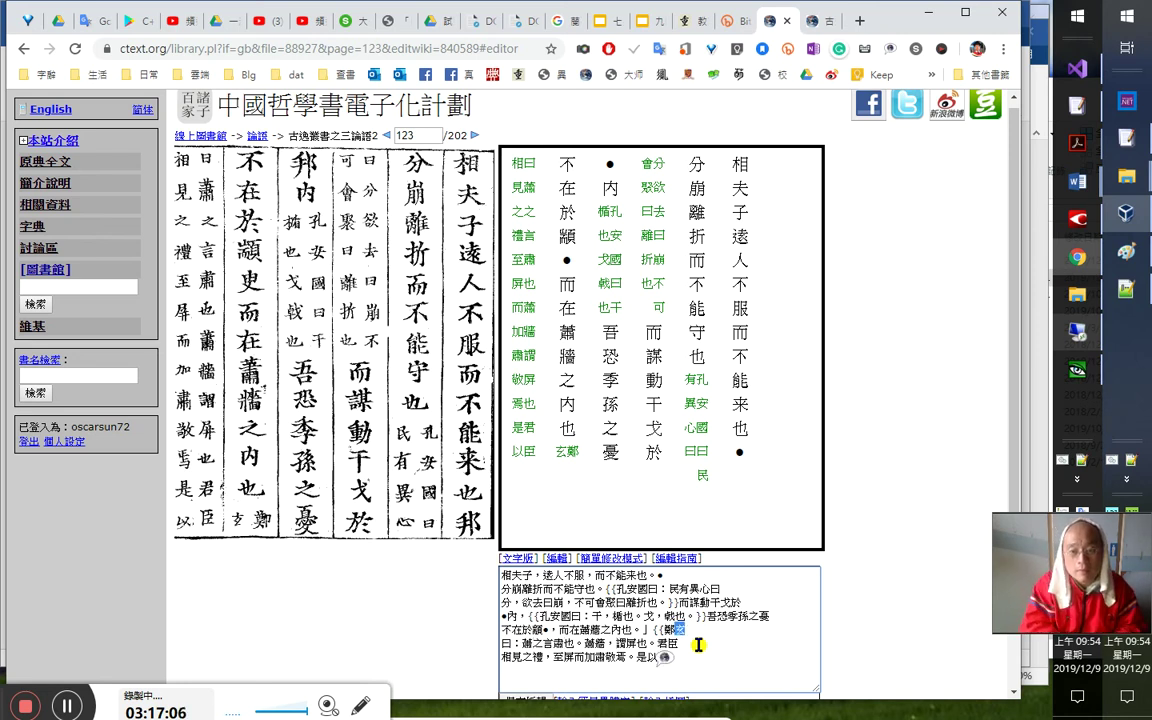
{"action": "type", "text": "yvv"}
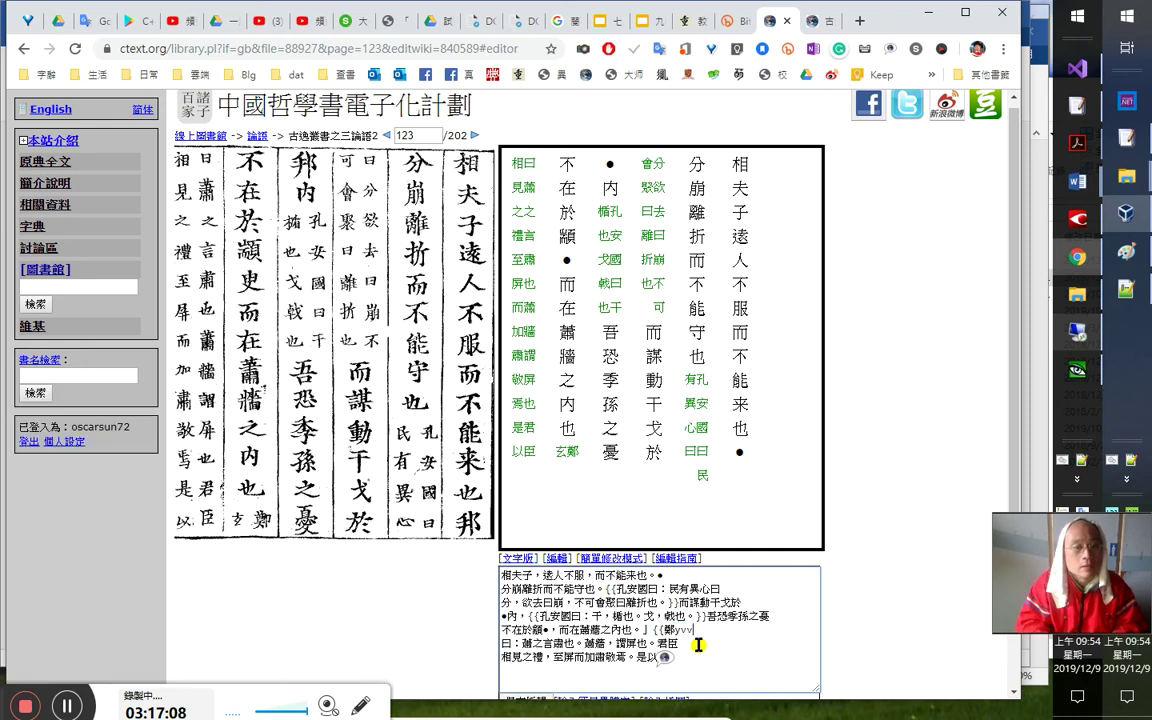
{"action": "key", "text": "BackSpace"}
{"action": "key", "text": "BackSpace"}
{"action": "key", "text": "BackSpace"}
{"action": "type", "text": "yvv"}
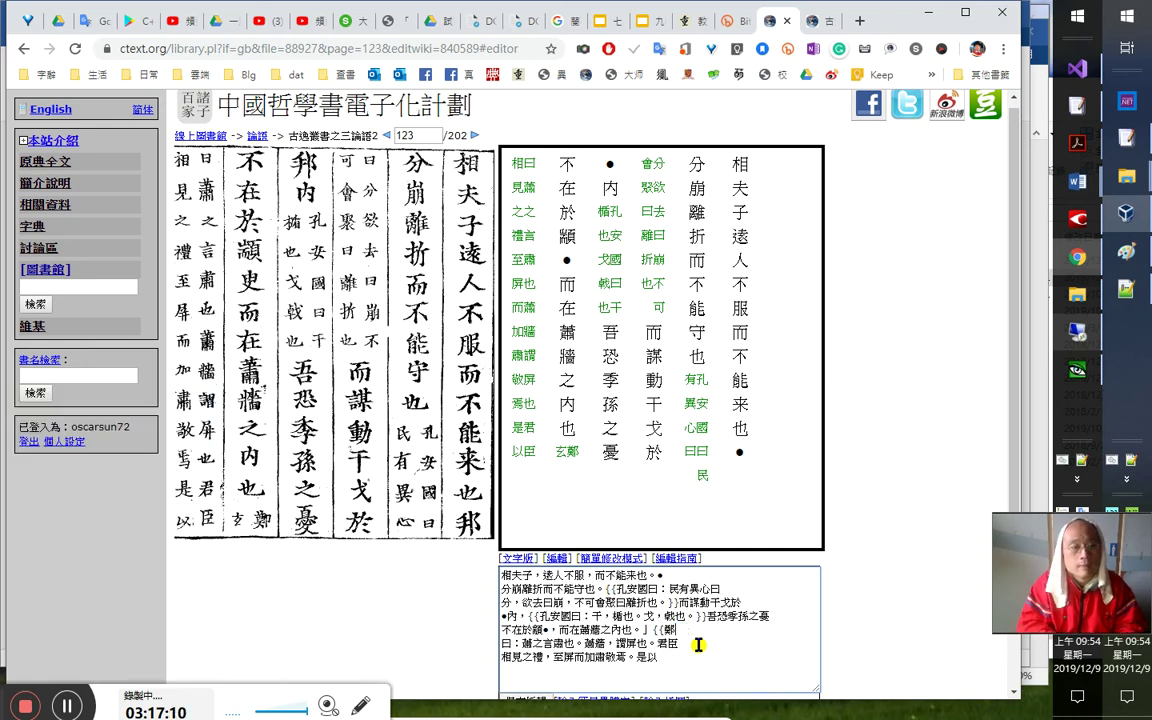
{"action": "key", "text": "ctrl+m"}
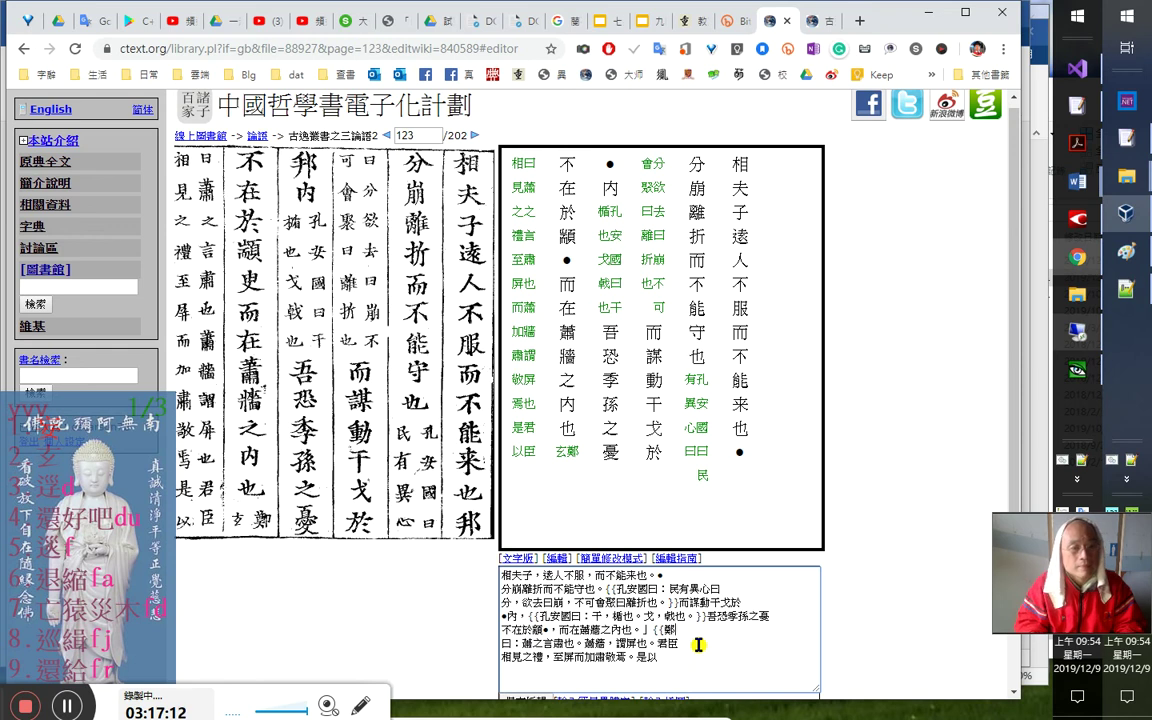
{"action": "key", "text": "2"}
{"action": "key", "text": "shift+Left"}
{"action": "key", "text": "Down"}
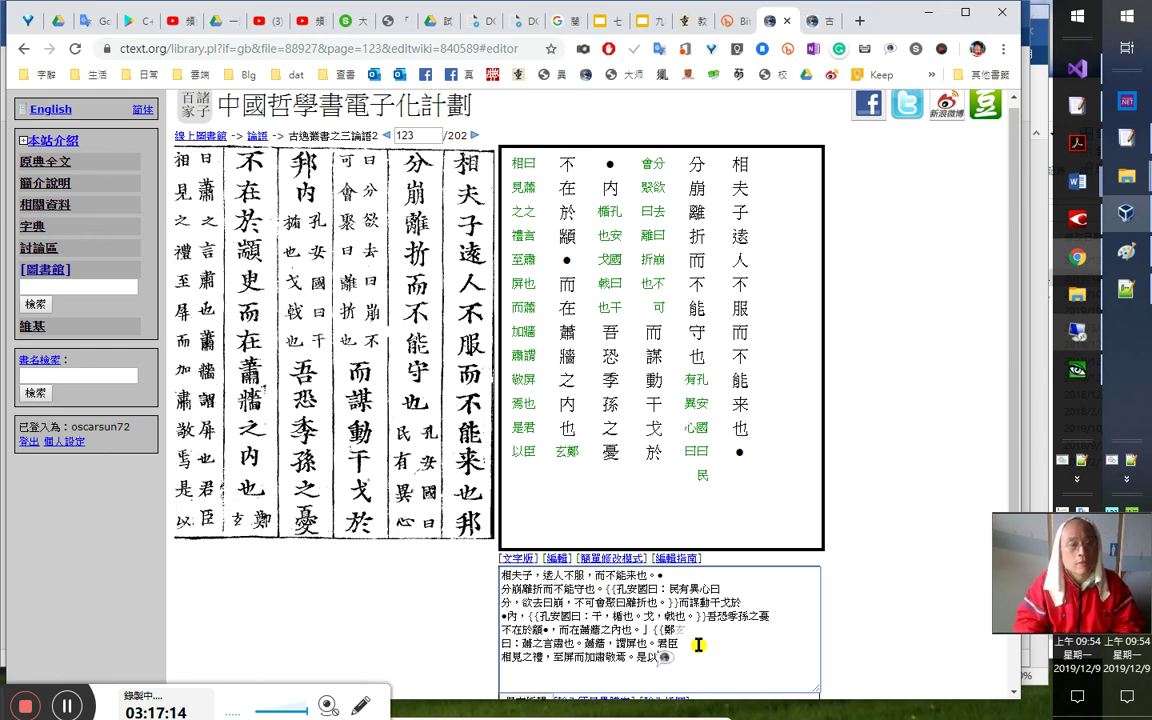
Save page 123's transcription and open page 124's transcription for editing
{"action": "key", "text": "Tab"}
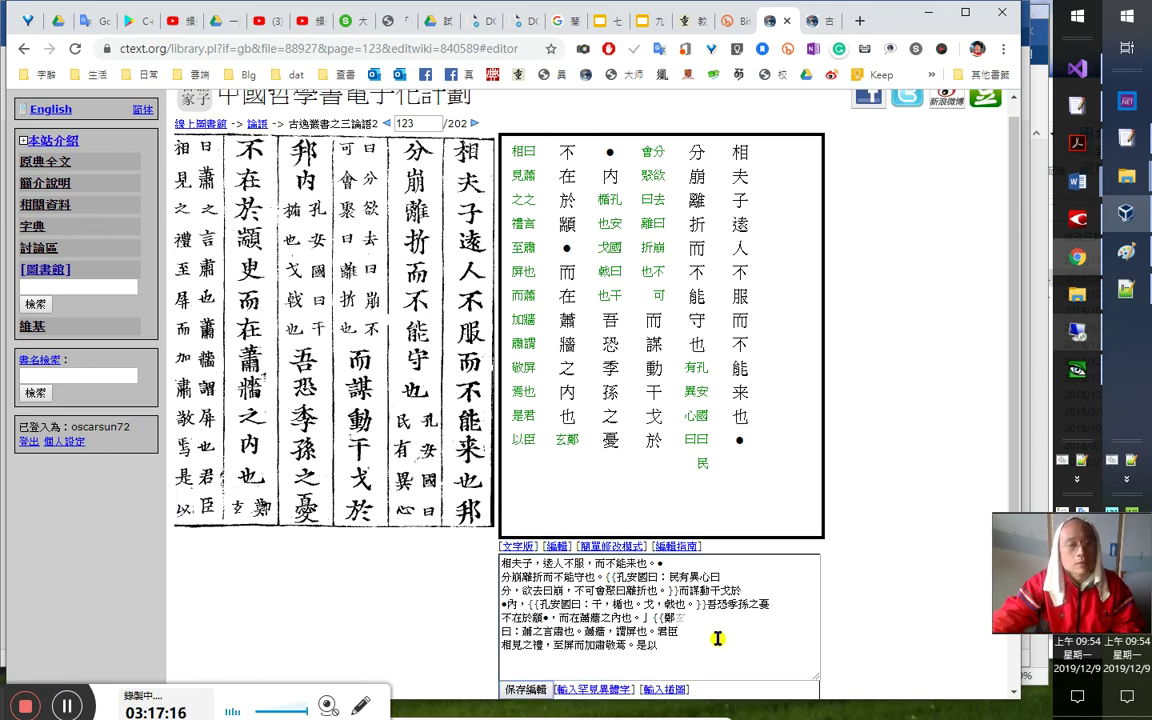
{"action": "key", "text": "Tab"}
{"action": "key", "text": "Return"}
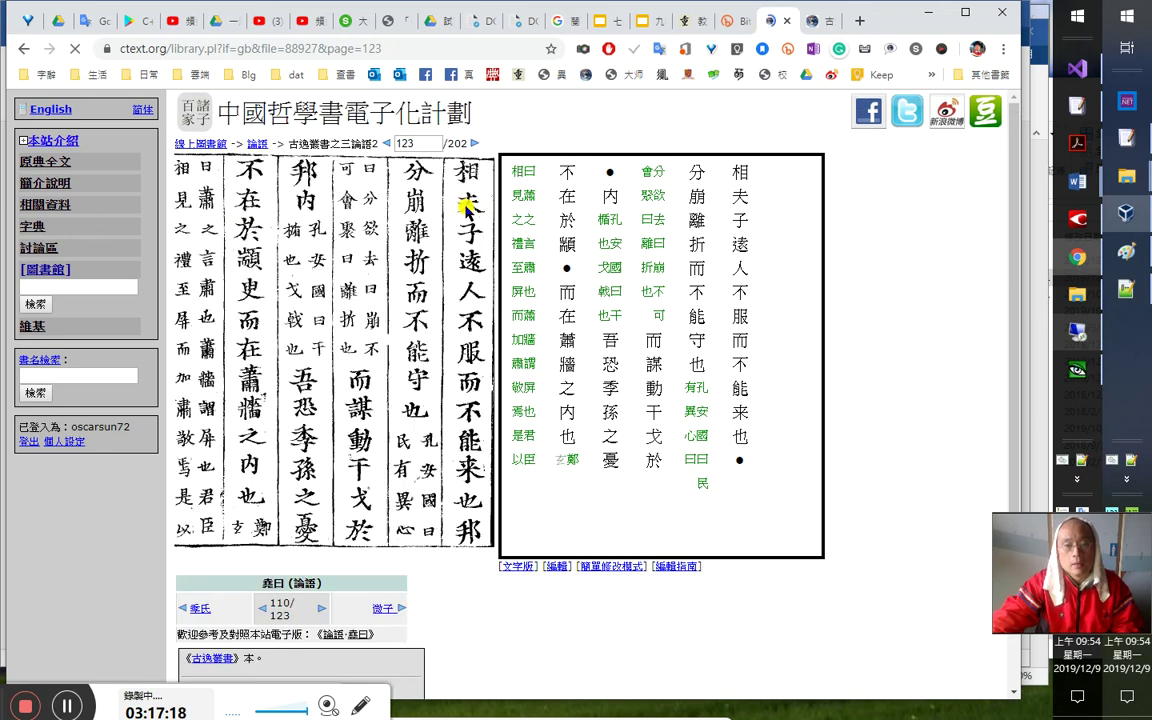
{"action": "left_click", "coordinate": [471, 144]}
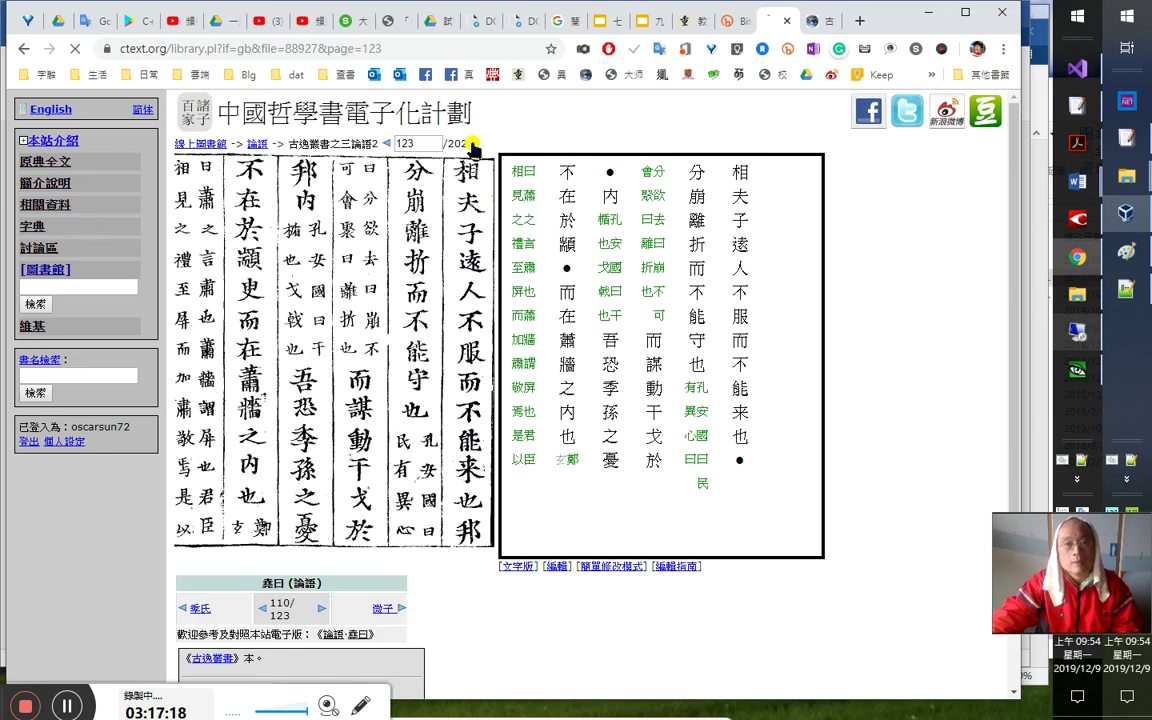
{"action": "left_click", "coordinate": [607, 568]}
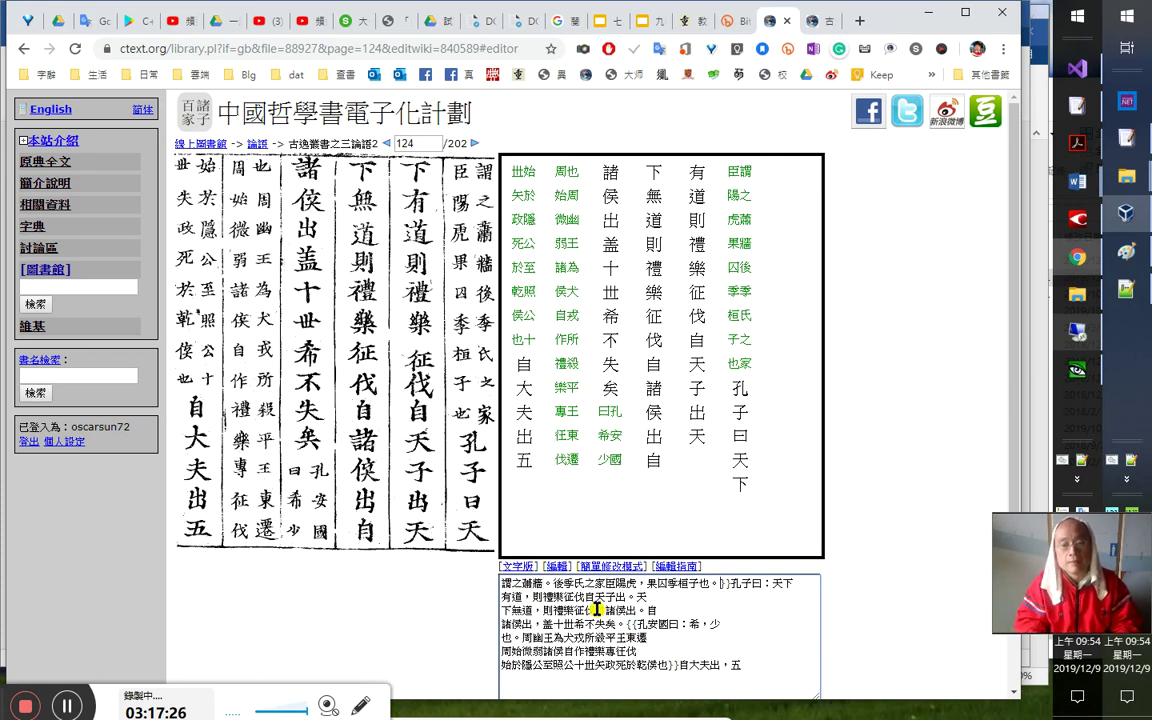
Insert the paragraph mark <p> before 孔子曰 and an opening 「 before 天下
{"action": "type", "text": "a<p>"}
{"action": "key", "text": "shift+Right"}
{"action": "key", "text": "shift+Right"}
{"action": "key", "text": "shift+Right"}
{"action": "key", "text": "shift+Right"}
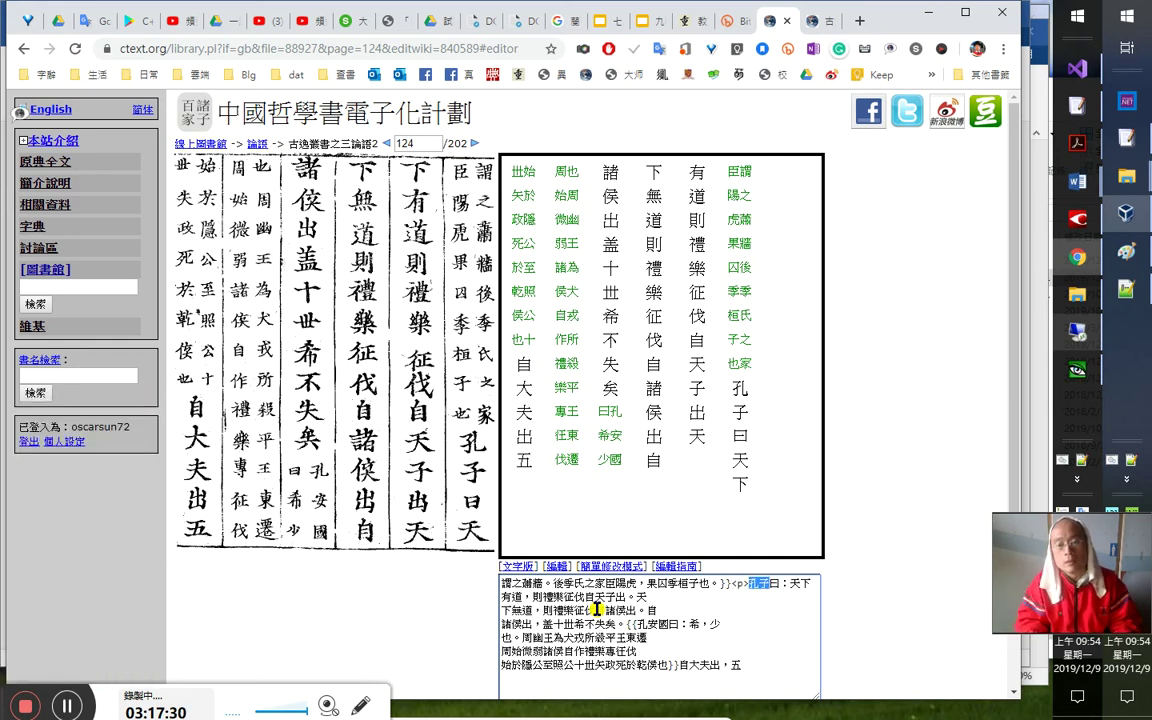
{"action": "key", "text": "Right"}
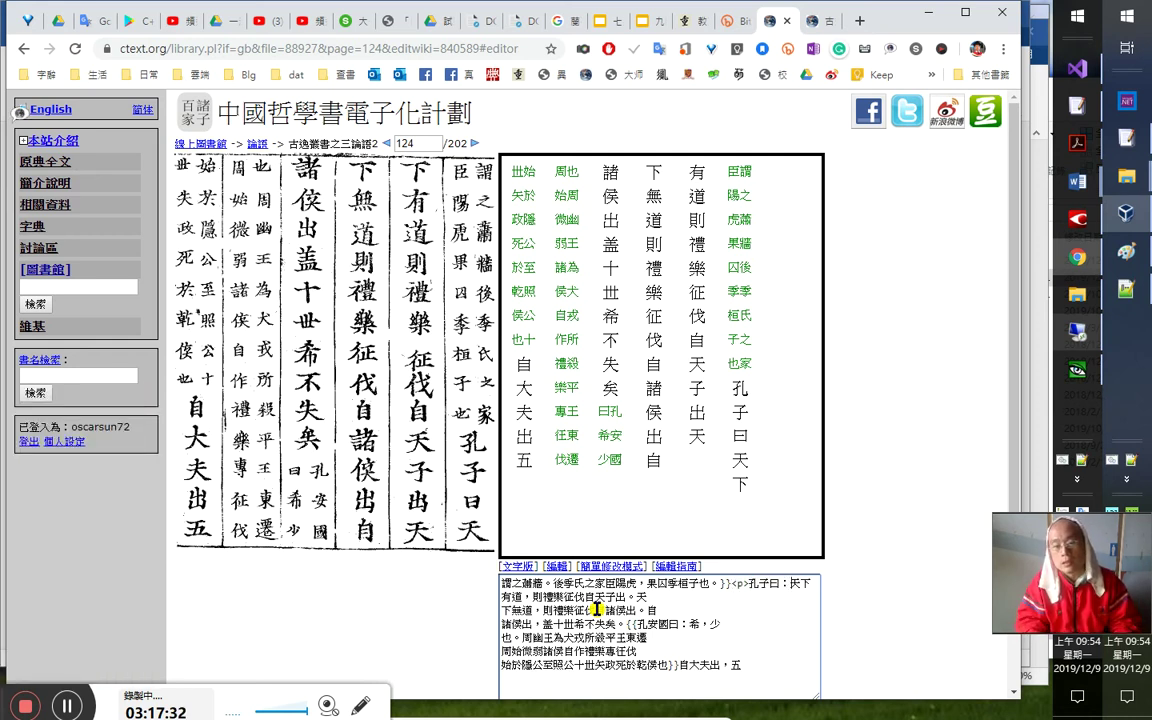
{"action": "type", "text": "「"}
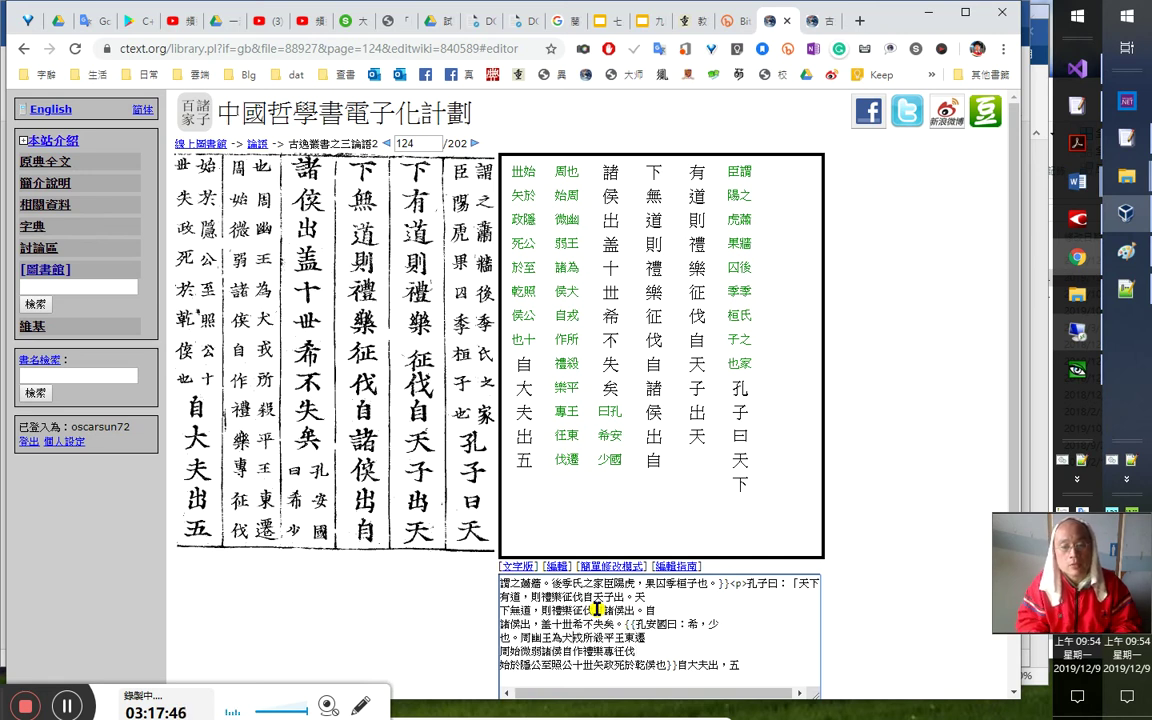
Punctuate the 孔安國 note with ， after 犬戎所殺, 。 after 周始微弱 and ， after 諸侯自作禮樂
{"action": "type", "text": "，少 也"}
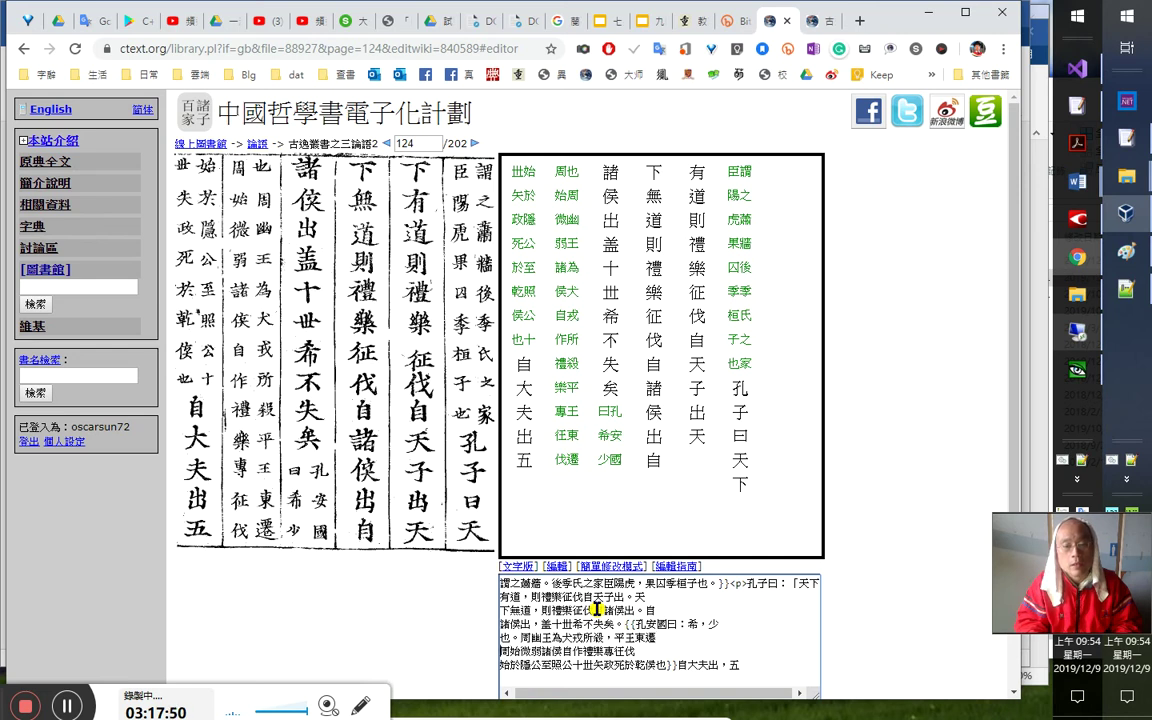
{"action": "type", "text": "。"}
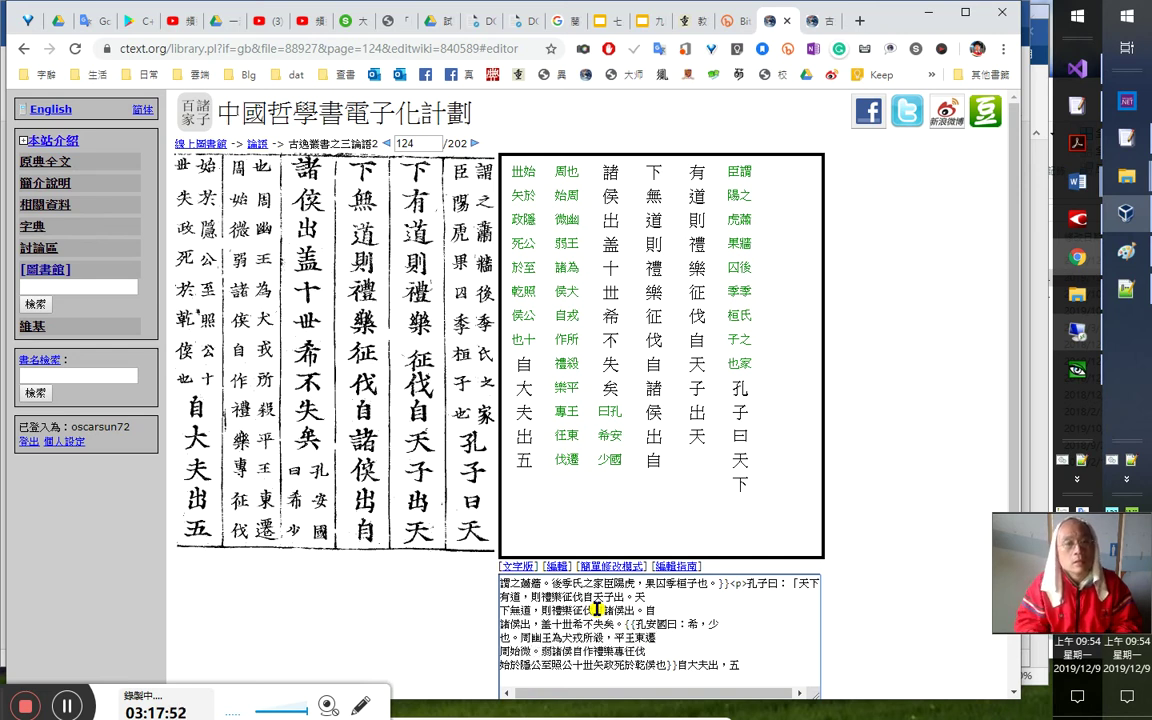
{"action": "key", "text": "Delete"}
{"action": "key", "text": "Right"}
{"action": "type", "text": "。"}
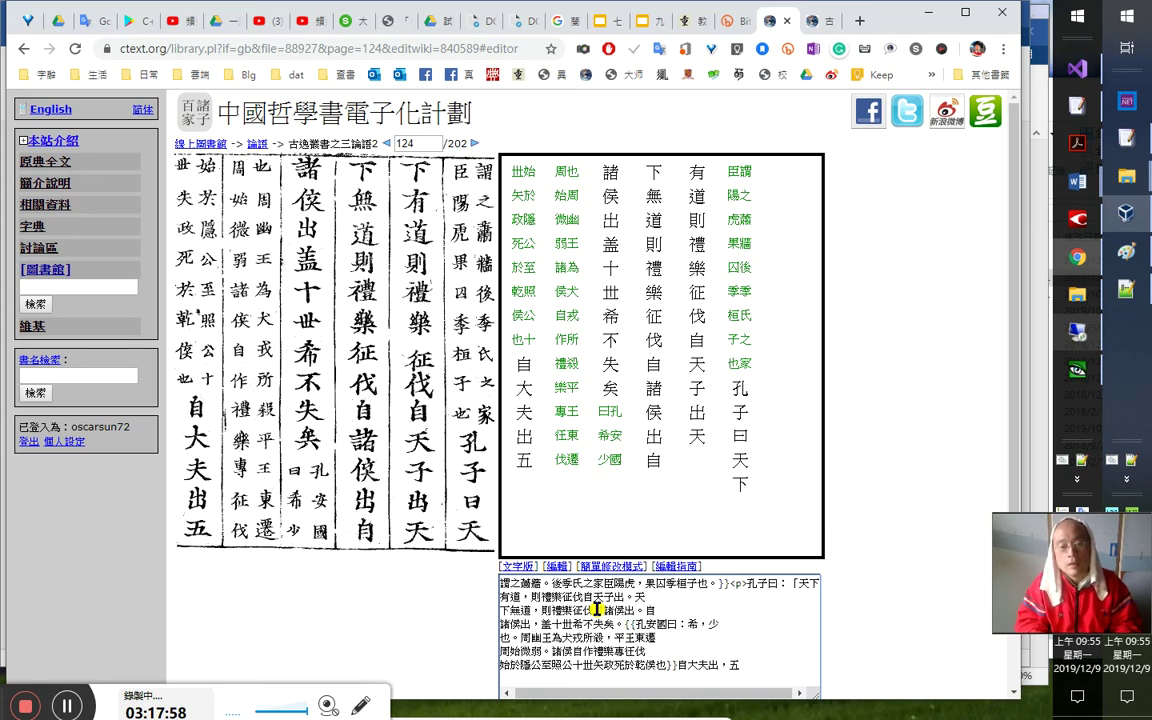
{"action": "type", "text": "，"}
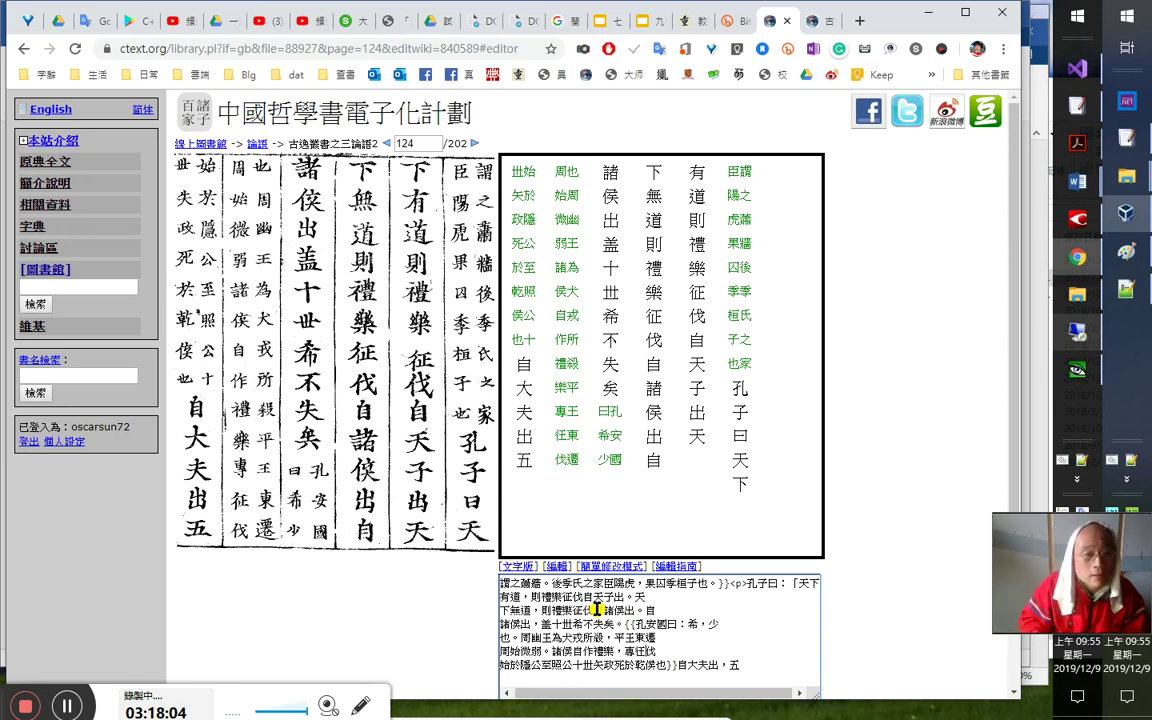
Replace the character between 專 and 伐 in the 孔安國 note with 征
{"action": "key", "text": "shift+Left"}
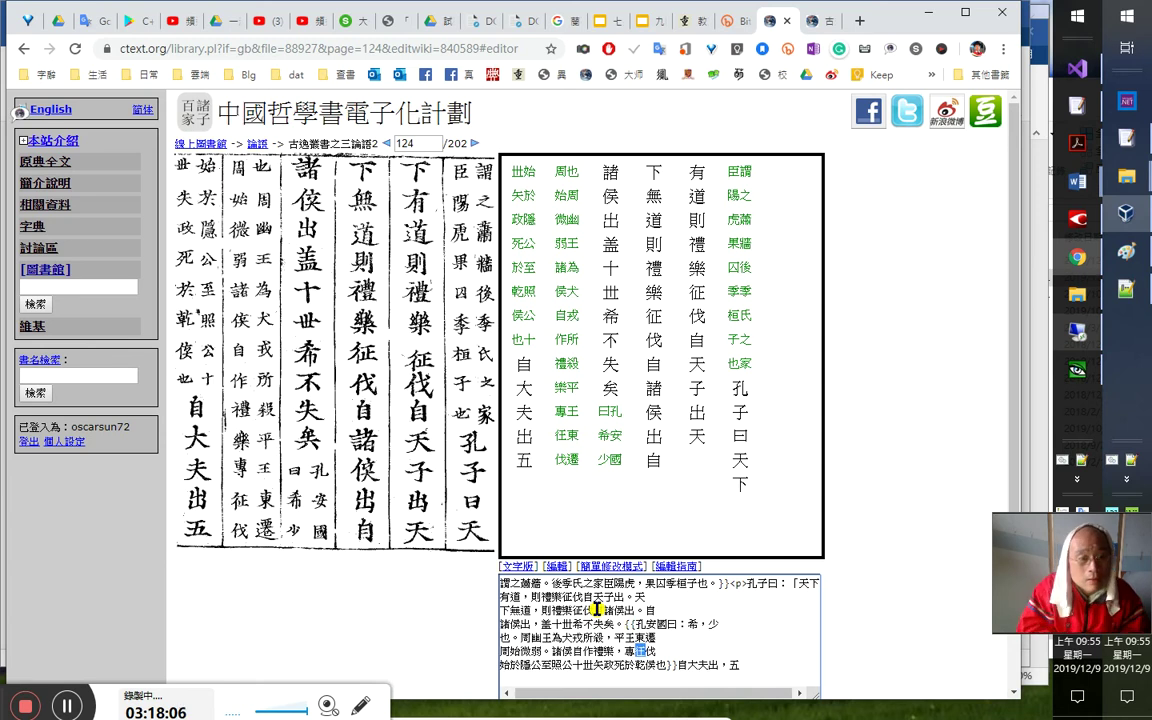
{"action": "type", "text": "征"}
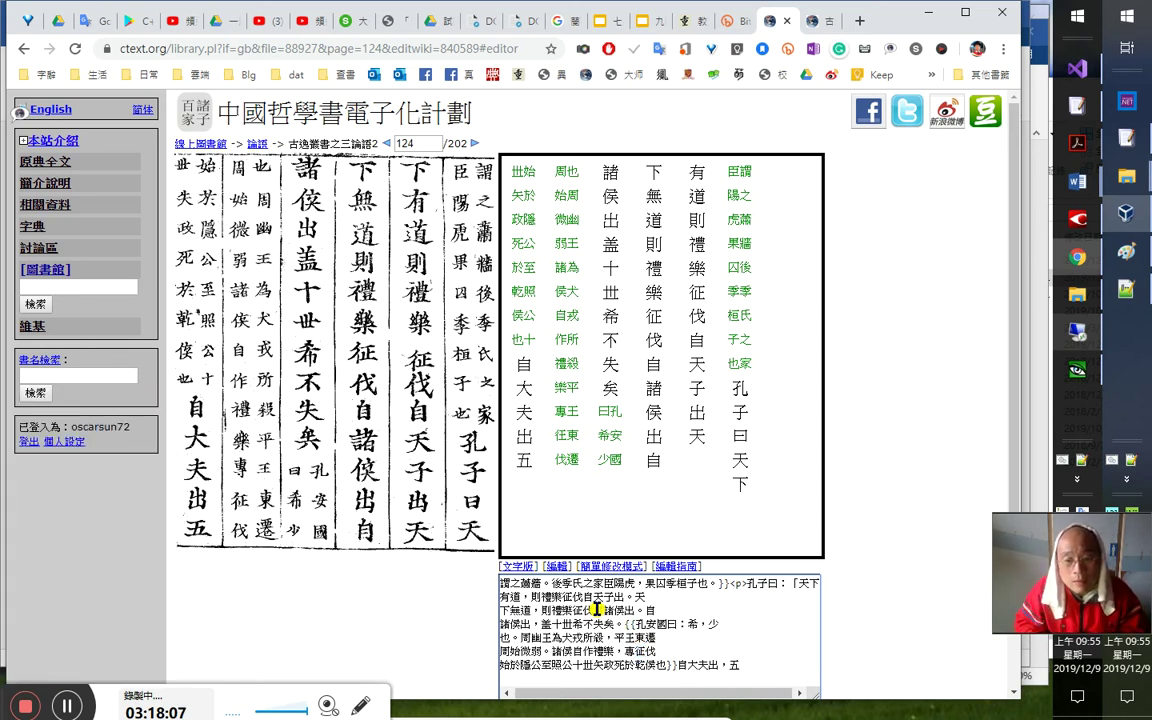
{"action": "key", "text": "Right"}
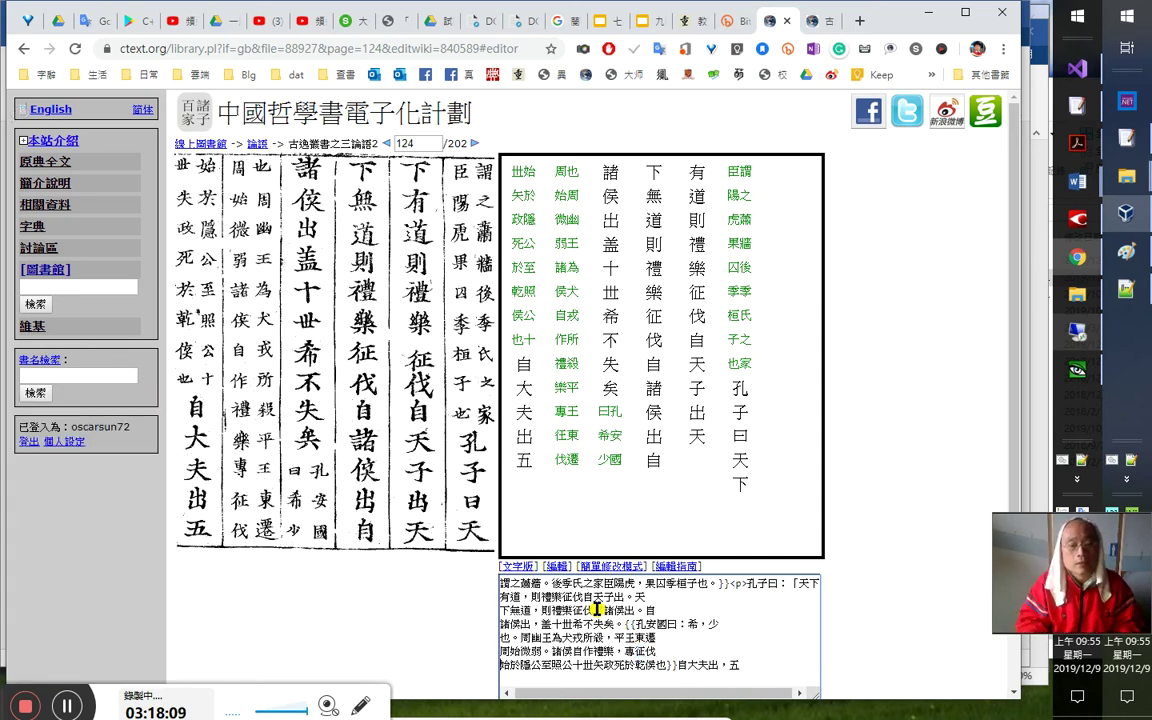
Punctuate the note's last line as 始於隱公。至照公十世，失政死於乾侯也。, correcting 矢 to 失
{"action": "type", "text": "。"}
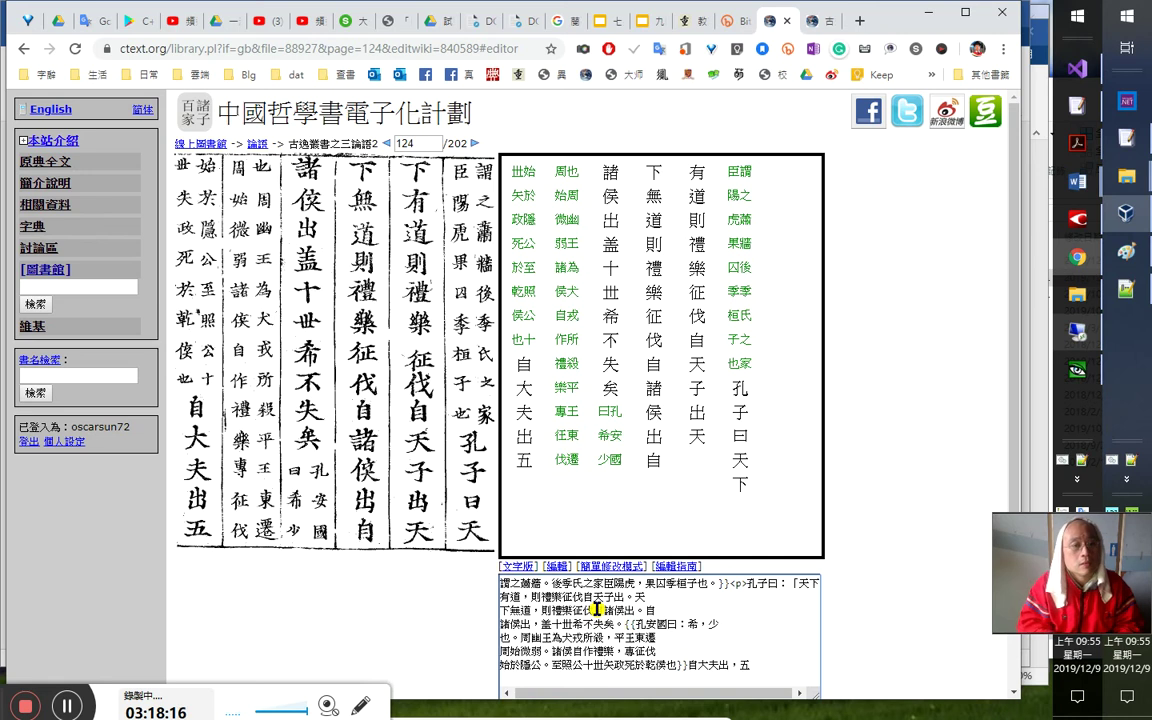
{"action": "type", "text": "，失"}
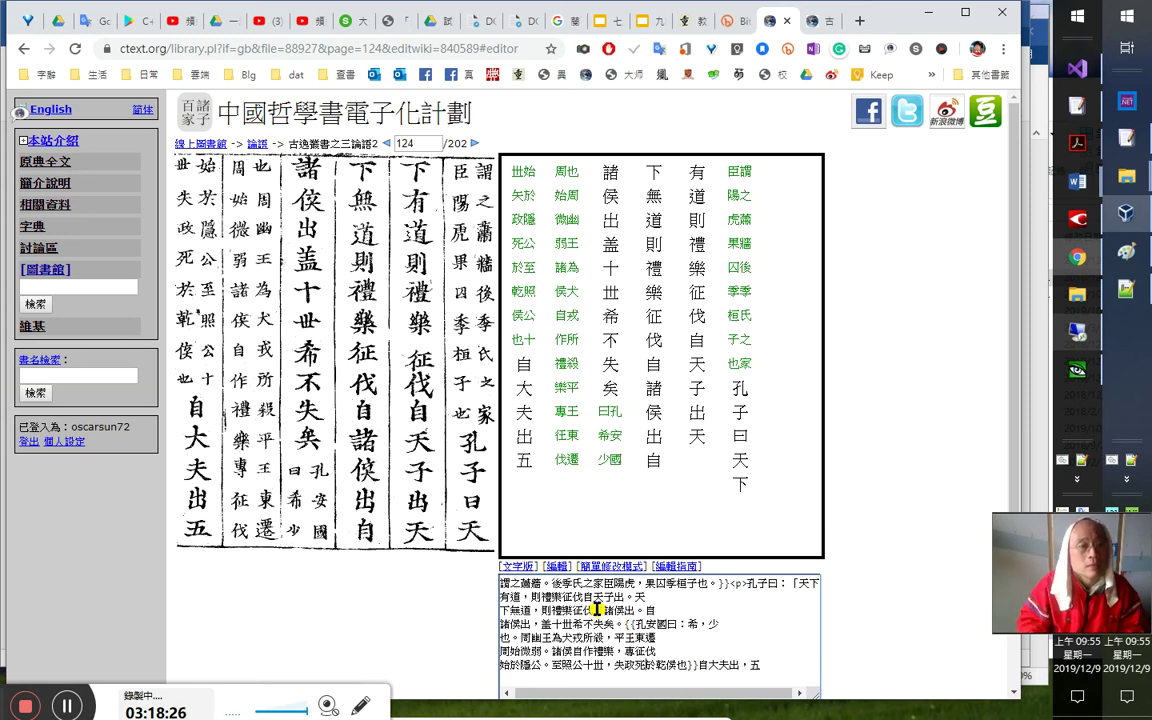
{"action": "left_click", "coordinate": [688, 665]}
{"action": "type", "text": "。"}
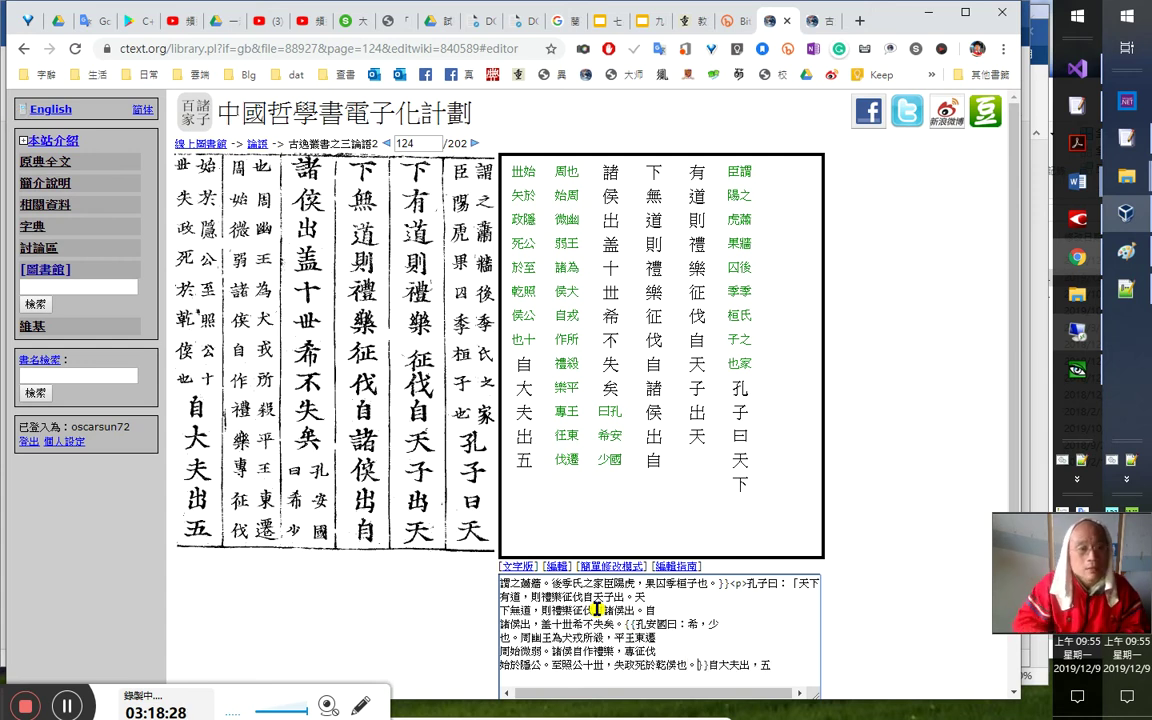
Enlarge the page scan to examine the characters around 死於乾侯也 and compare them with the transcription
{"action": "left_click", "coordinate": [180, 346]}
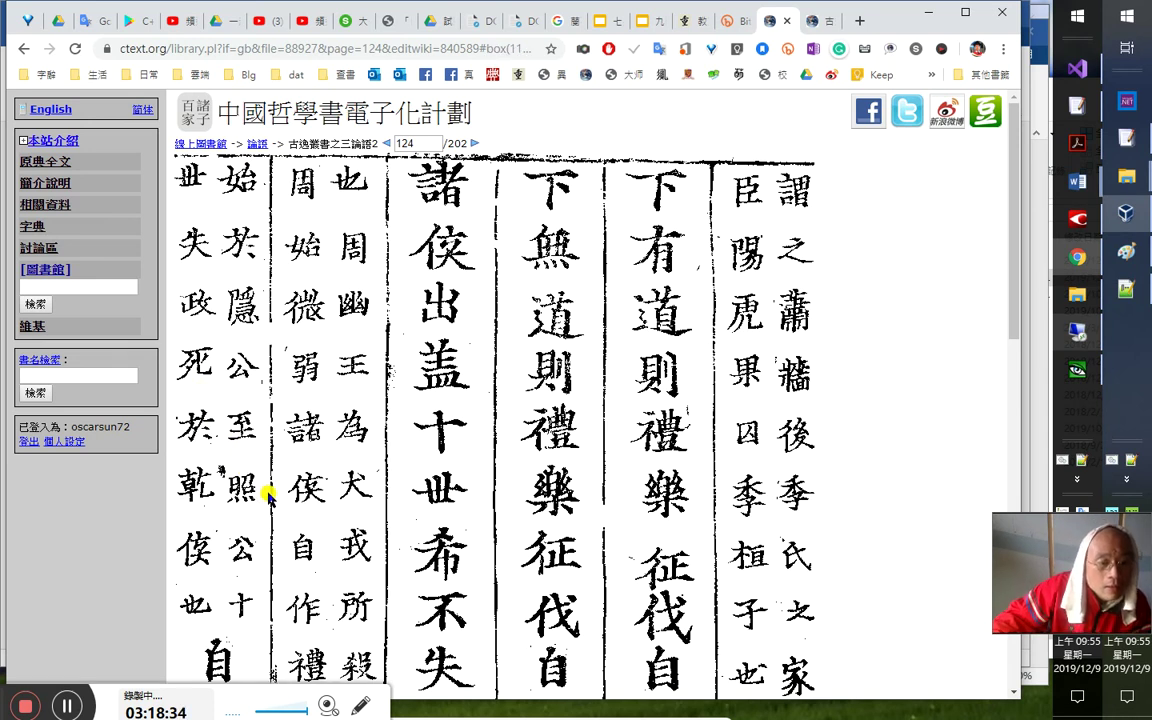
{"action": "left_click", "coordinate": [267, 493]}
{"action": "left_click", "coordinate": [680, 662]}
{"action": "key", "text": "shift+End"}
{"action": "key", "text": "shift+Left"}
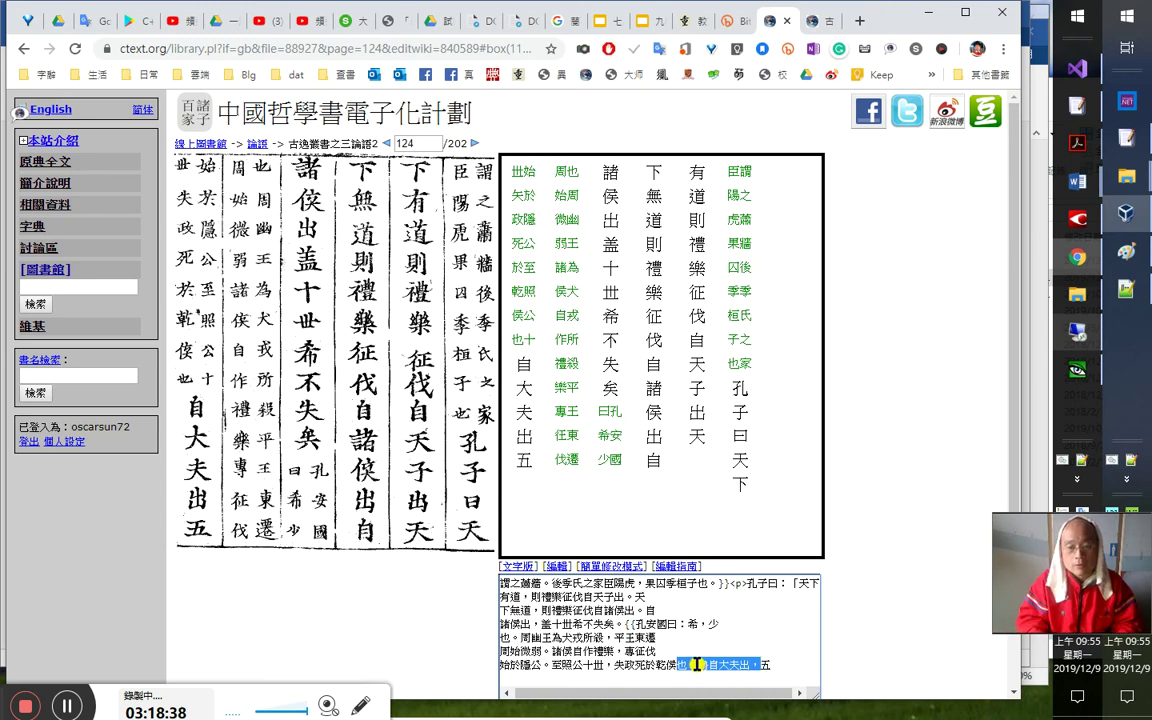
{"action": "key", "text": "shift+Left"}
{"action": "key", "text": "Left"}
{"action": "key", "text": "shift+Left"}
Copy the phrase 失政死於乾侯也。 from the last line of the transcription
{"action": "left_click", "coordinate": [694, 662]}
{"action": "key", "text": "shift+Left"}
{"action": "key", "text": "shift+Left"}
{"action": "key", "text": "shift+Left"}
{"action": "key", "text": "shift+Left"}
{"action": "key", "text": "shift+Left"}
{"action": "key", "text": "shift+Left"}
{"action": "key", "text": "shift+Left"}
{"action": "key", "text": "shift+Left"}
{"action": "key", "text": "ctrl+c"}
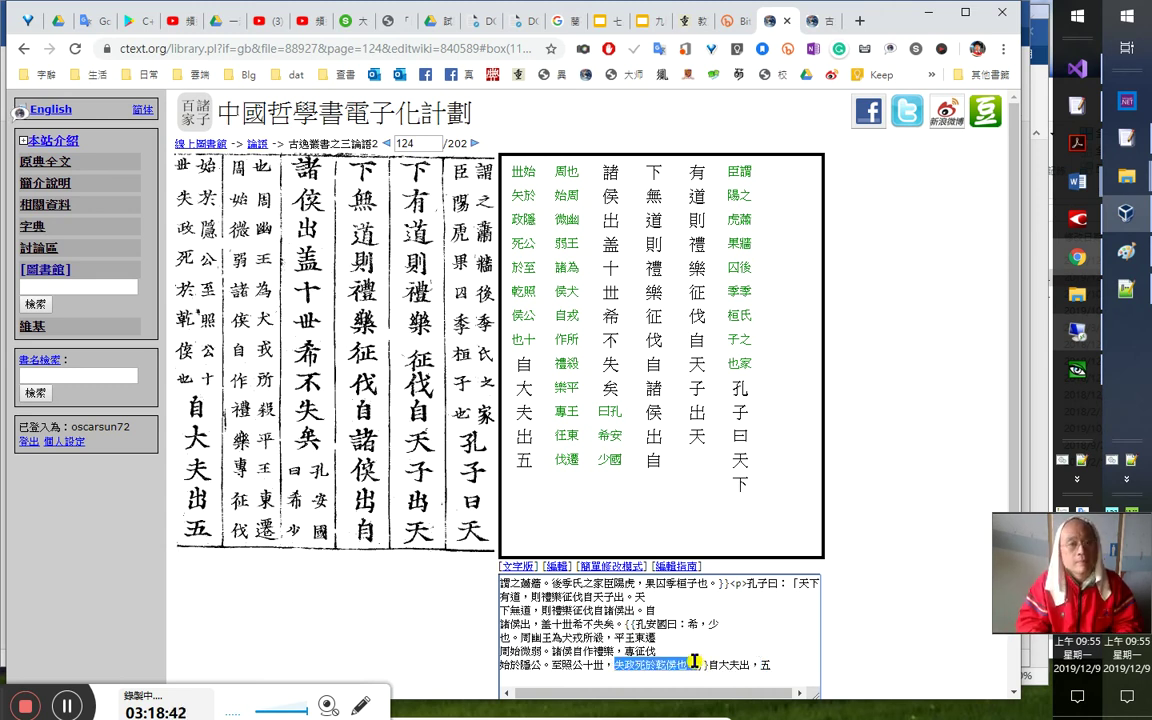
Replace the 侯 in 死於乾侯也 with the placeholder ●
{"action": "key", "text": "Right"}
{"action": "key", "text": "Left"}
{"action": "key", "text": "Left"}
{"action": "key", "text": "shift+Left"}
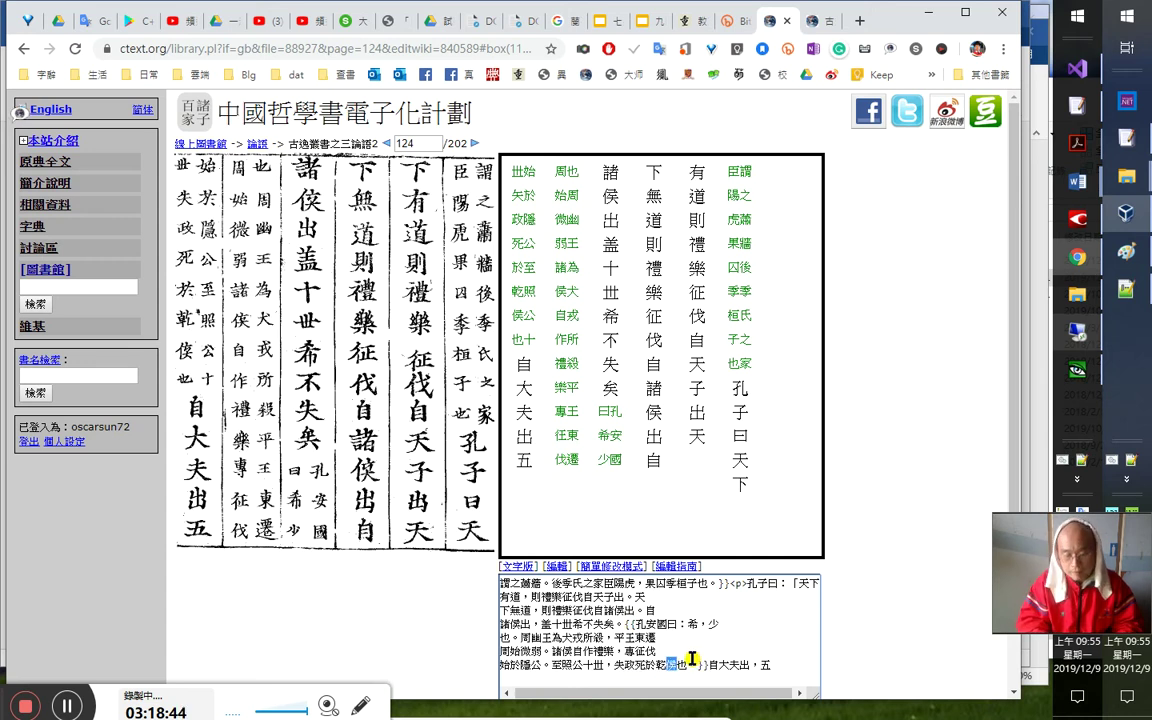
{"action": "type", "text": "●"}
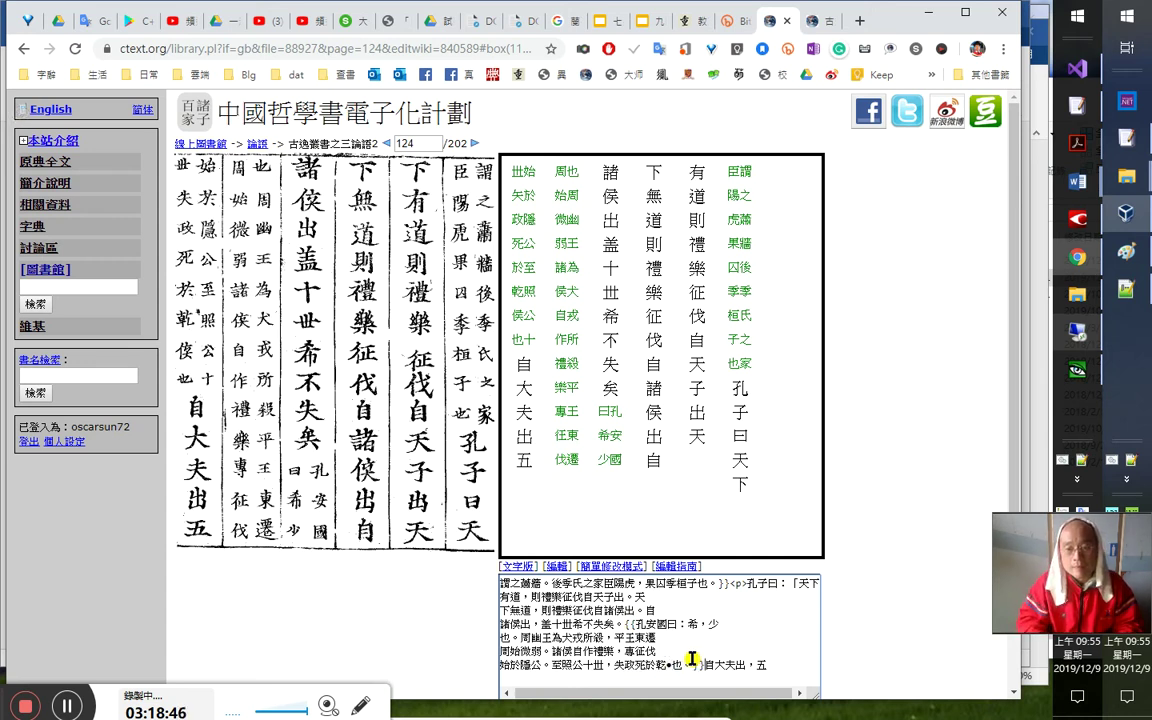
Insert the original reading as the comment {{{失政死於乾侯也。}}} right after the note's closing braces, before 自大夫出
{"action": "key", "text": "Right"}
{"action": "key", "text": "Right"}
{"action": "key", "text": "Right"}
{"action": "key", "text": "Right"}
{"action": "type", "text": "{{{}}}"}
{"action": "key", "text": "Left"}
{"action": "key", "text": "Left"}
{"action": "key", "text": "Left"}
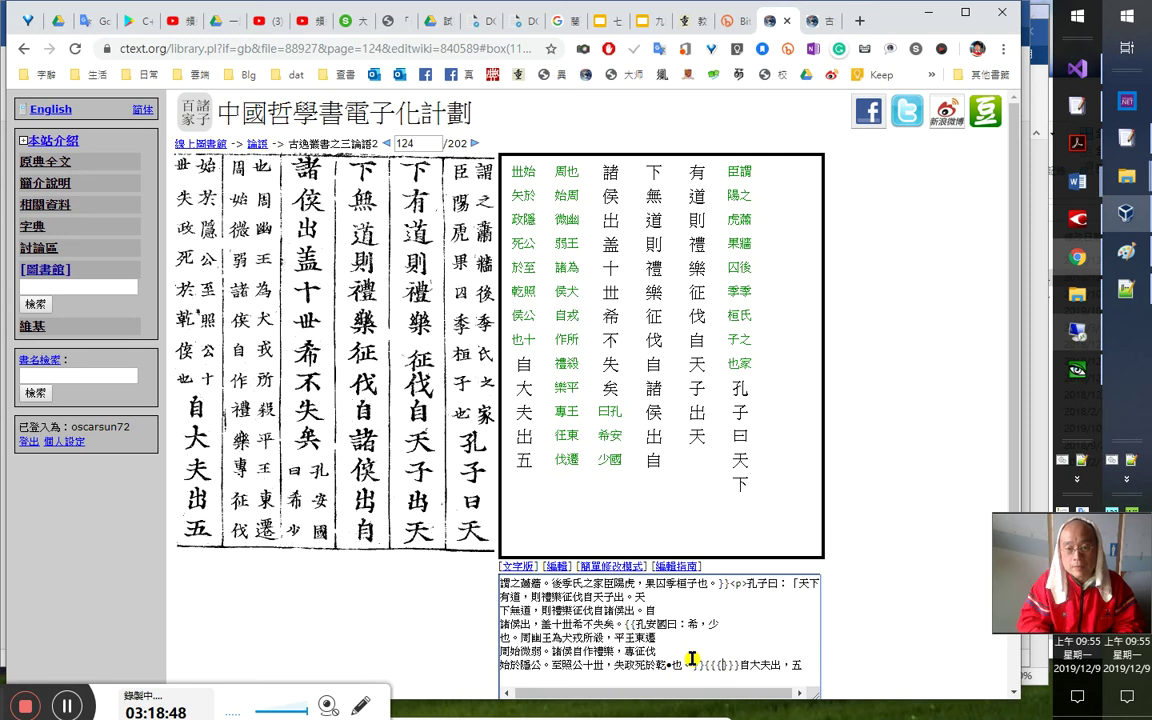
{"action": "key", "text": "ctrl+v"}
{"action": "key", "text": "End"}
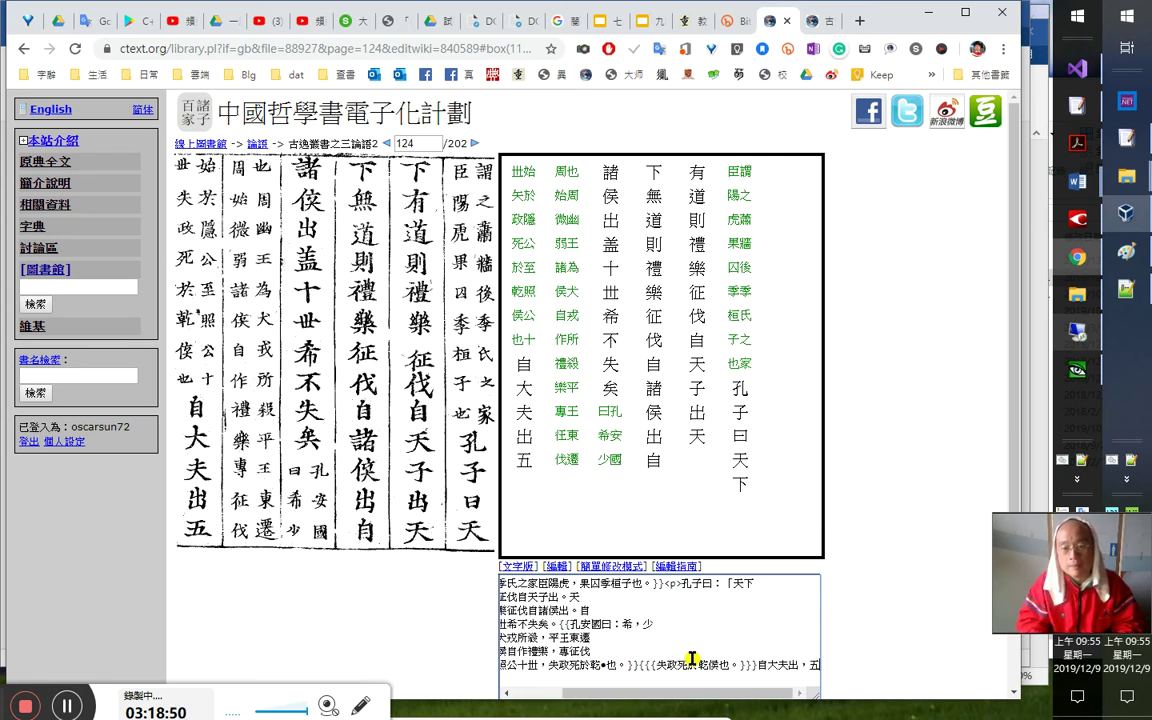
Save the page 124 edits and open page 125 in the simple edit mode
{"action": "key", "text": "Tab"}
{"action": "key", "text": "Return"}
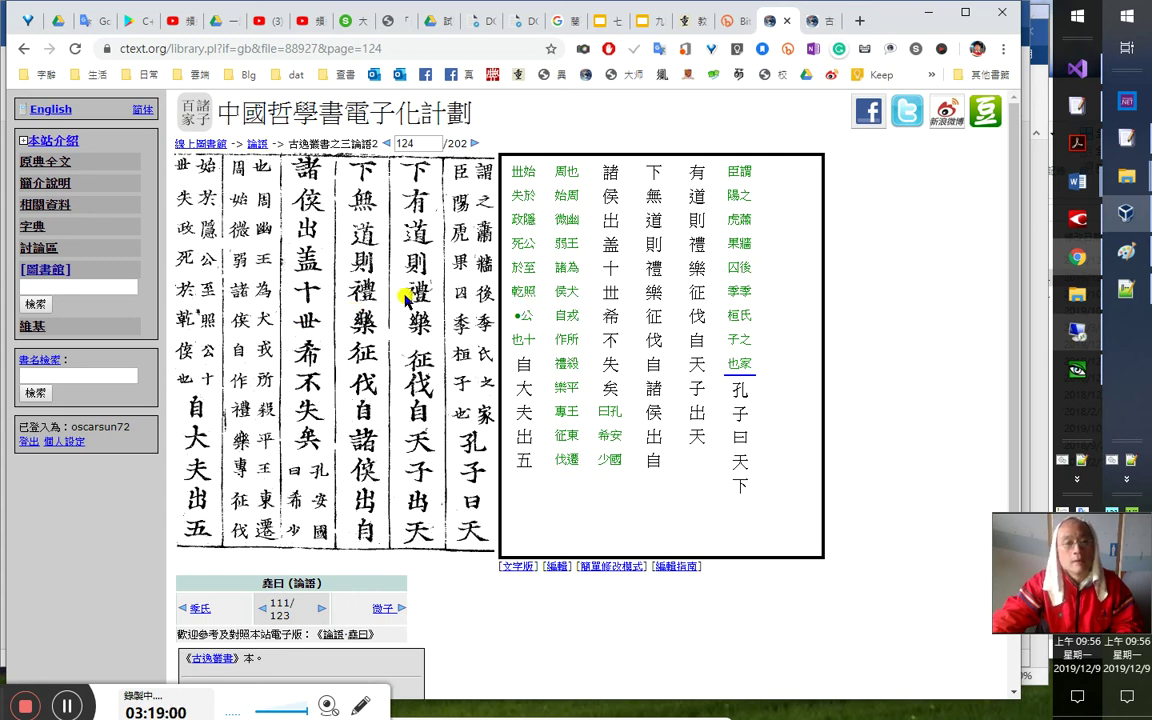
{"action": "left_click", "coordinate": [476, 143]}
{"action": "left_click", "coordinate": [634, 572]}
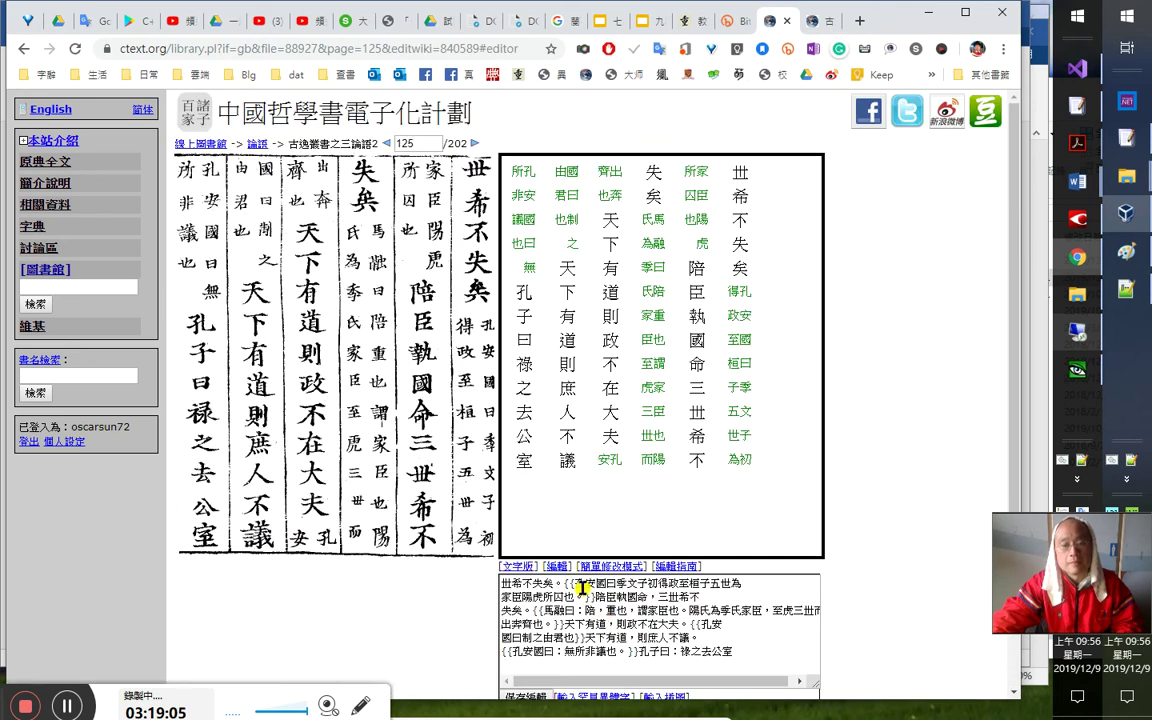
Punctuate the opening of the first note as 孔安國曰：季文子初得政，至桓子五世，為
{"action": "left_click", "coordinate": [621, 585]}
{"action": "type", "text": "："}
{"action": "key", "text": "Right"}
{"action": "key", "text": "Right"}
{"action": "key", "text": "Right"}
{"action": "key", "text": "Right"}
{"action": "key", "text": "Right"}
{"action": "type", "text": "，"}
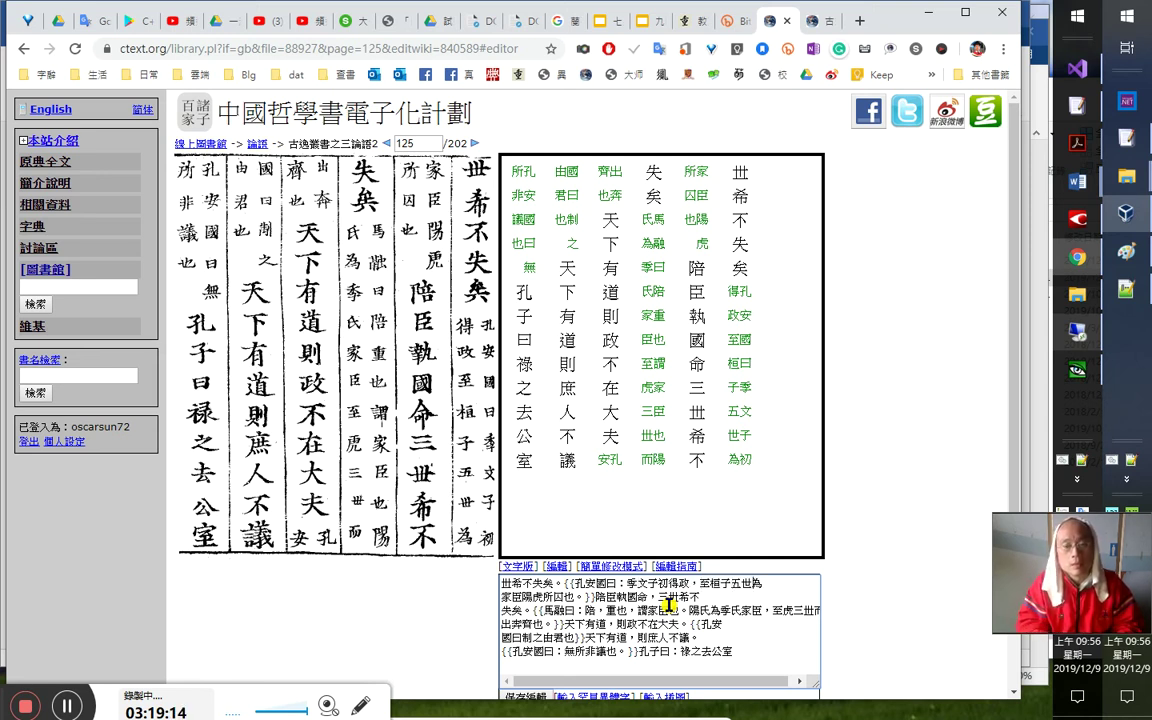
{"action": "key", "text": "Left"}
{"action": "type", "text": "，"}
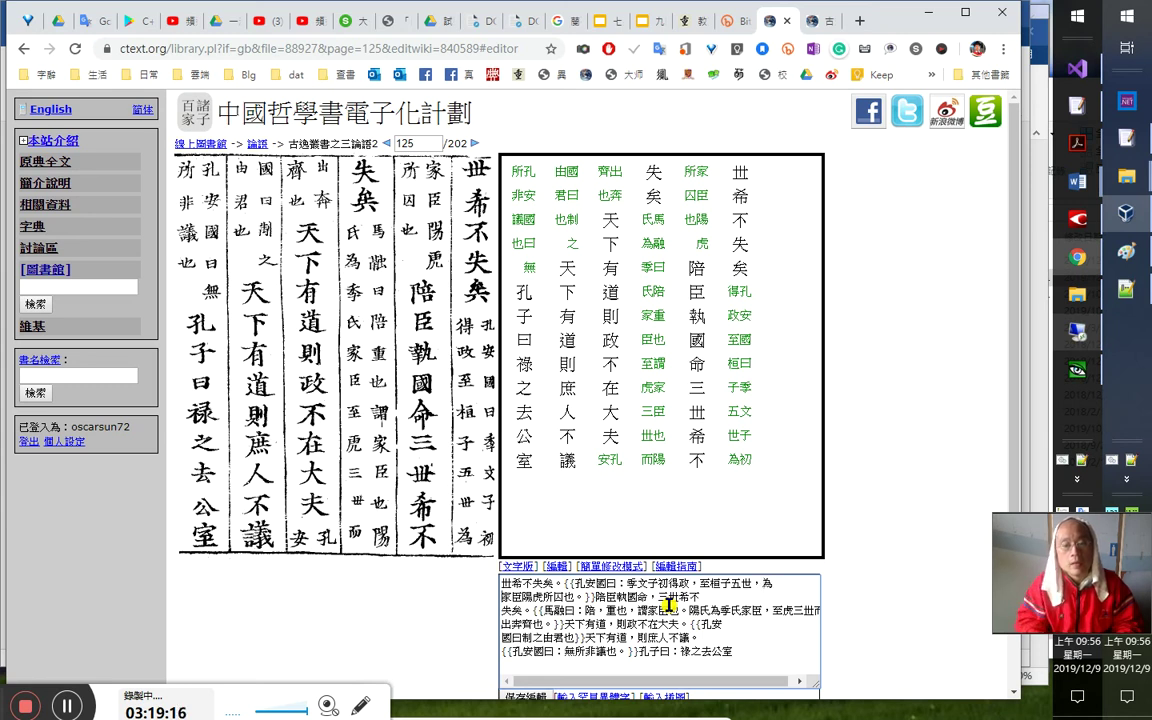
{"action": "key", "text": "Right"}
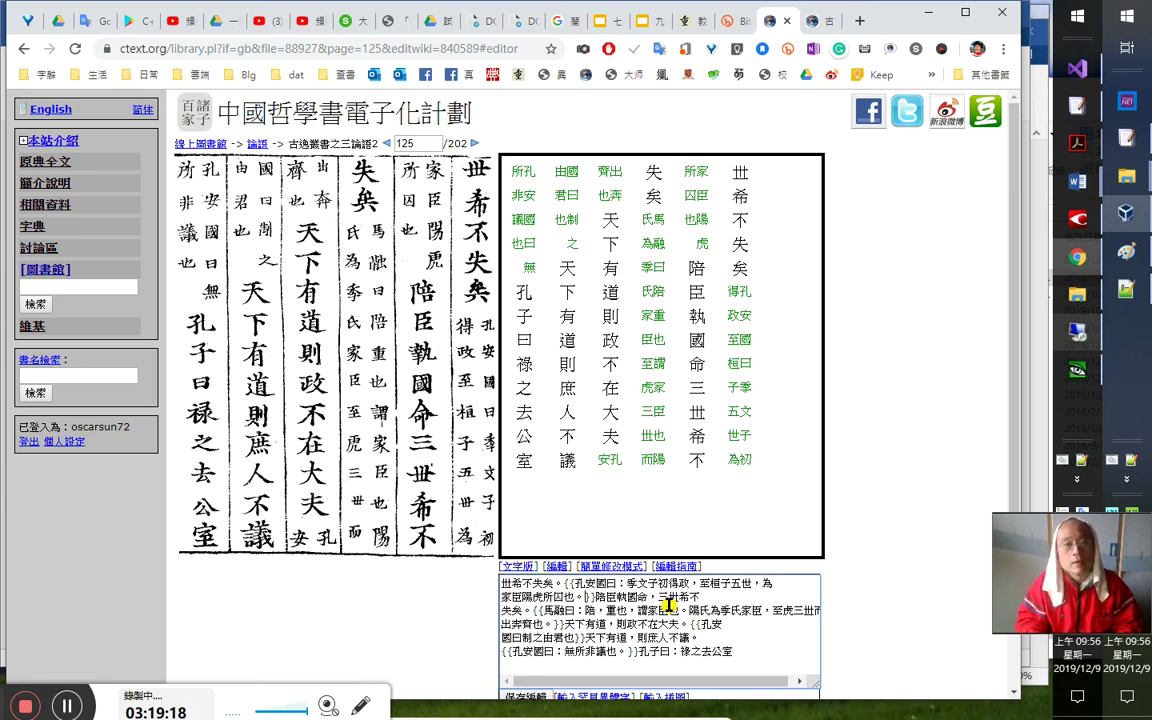
{"action": "key", "text": "Right"}
{"action": "key", "text": "Right"}
{"action": "key", "text": "Right"}
{"action": "key", "text": "Right"}
{"action": "key", "text": "Right"}
{"action": "key", "text": "Right"}
{"action": "key", "text": "Right"}
{"action": "key", "text": "Right"}
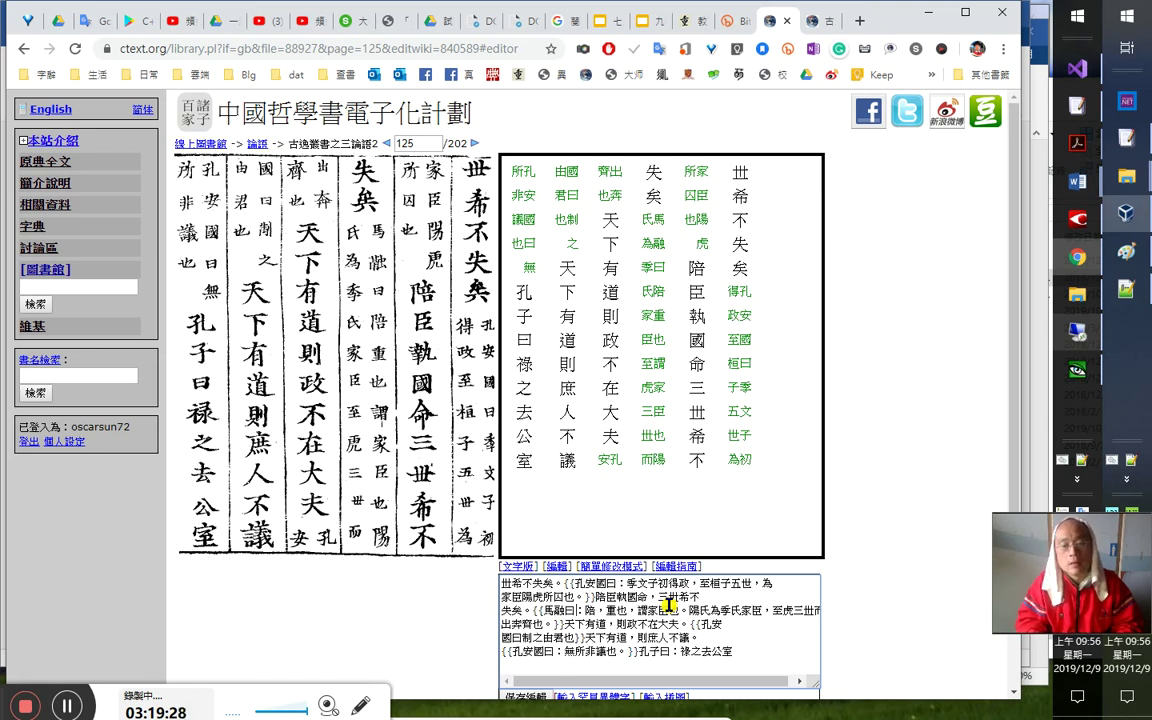
{"action": "type", "text": "倍"}
{"action": "key", "text": "shift+Left"}
{"action": "key", "text": "BackSpace"}
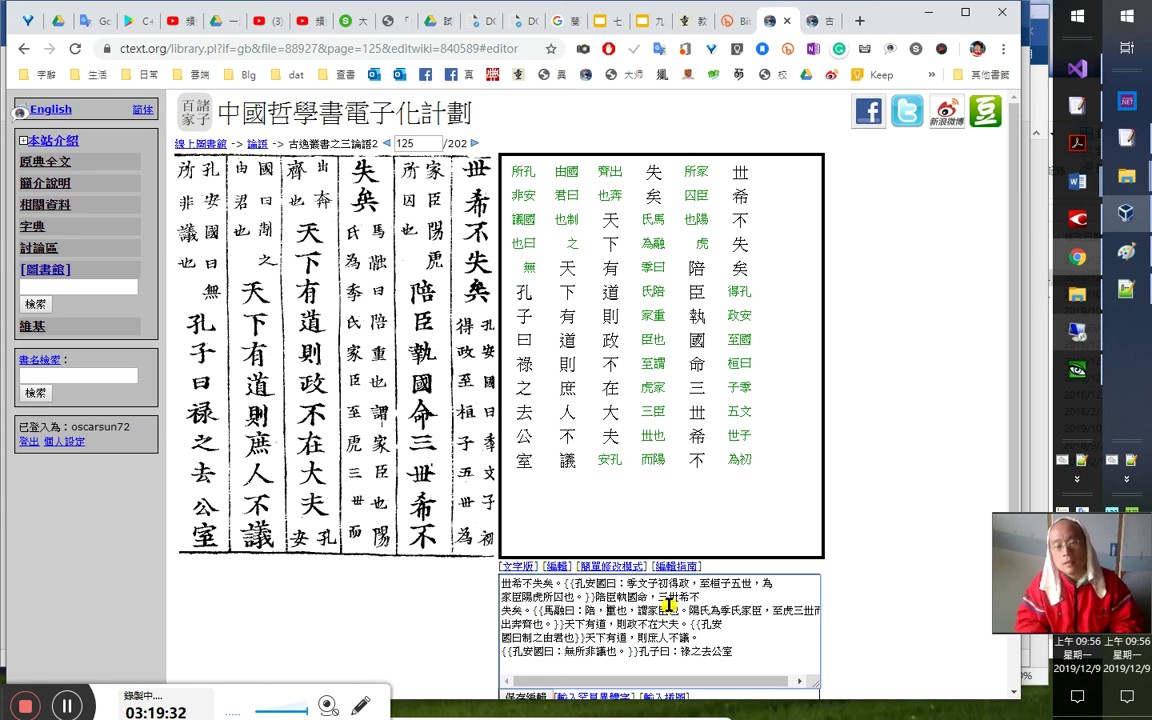
{"action": "type", "text": "p"}
{"action": "key", "text": "BackSpace"}
{"action": "type", "text": "o臣"}
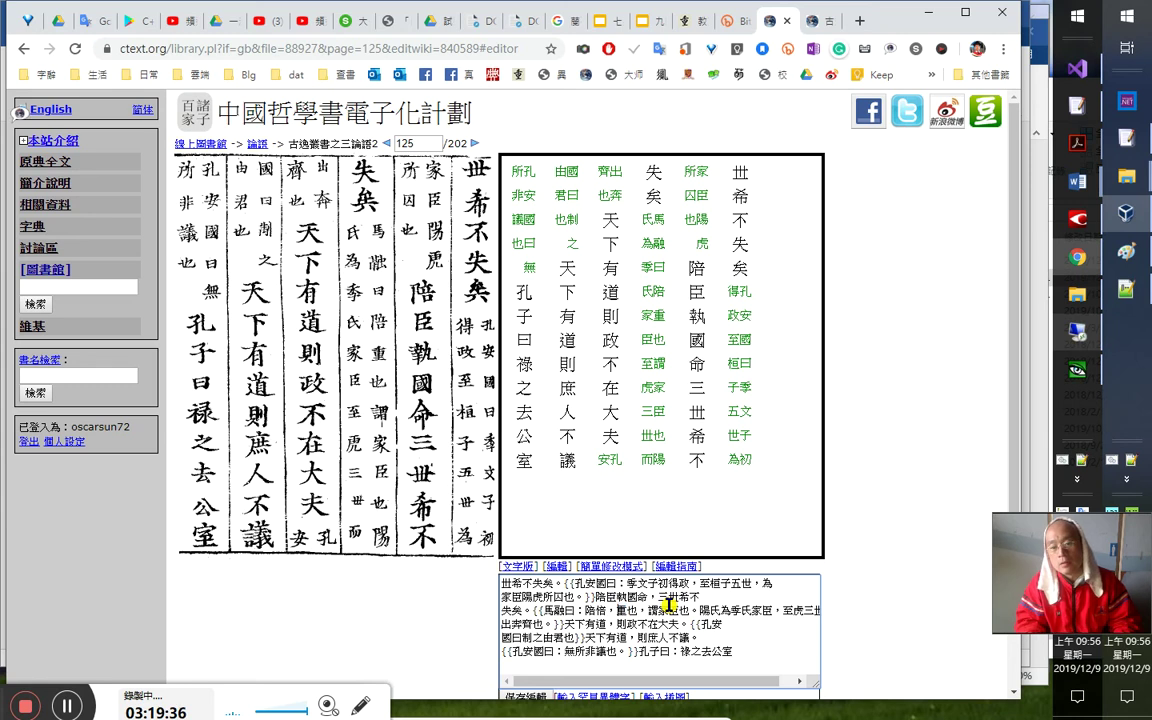
{"action": "key", "text": "shift+Left"}
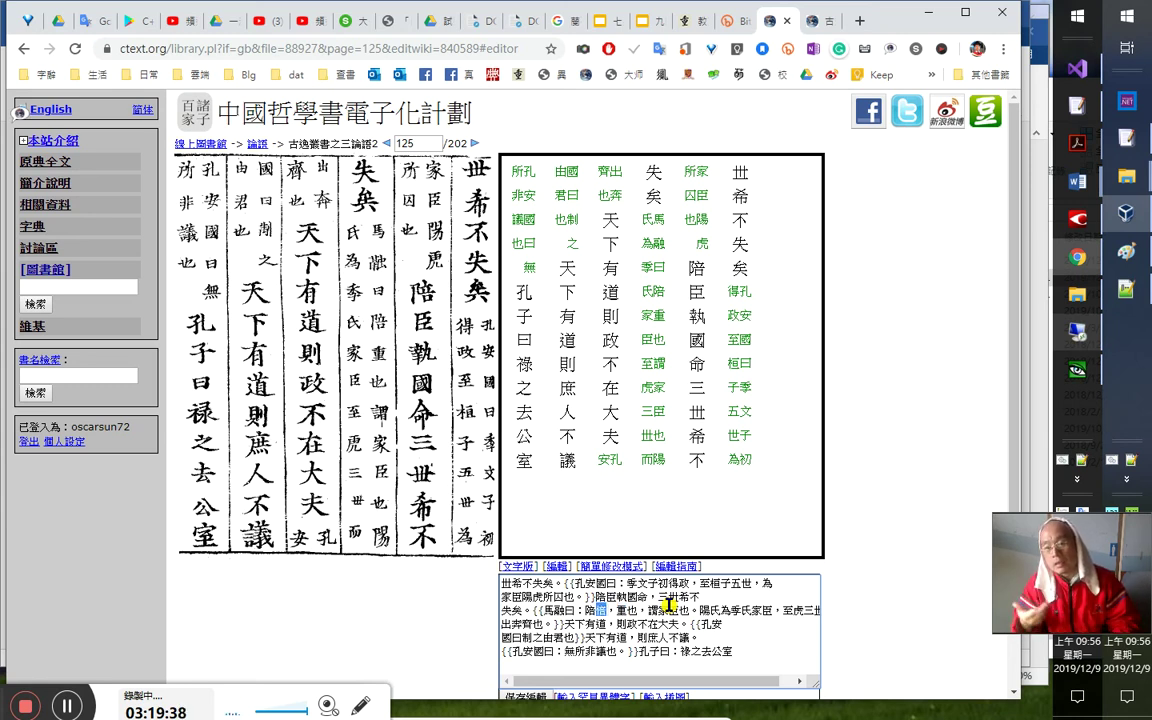
{"action": "key", "text": "Delete"}
{"action": "key", "text": "Right"}
{"action": "key", "text": "Right"}
{"action": "key", "text": "shift+Left"}
{"action": "key", "text": "Right"}
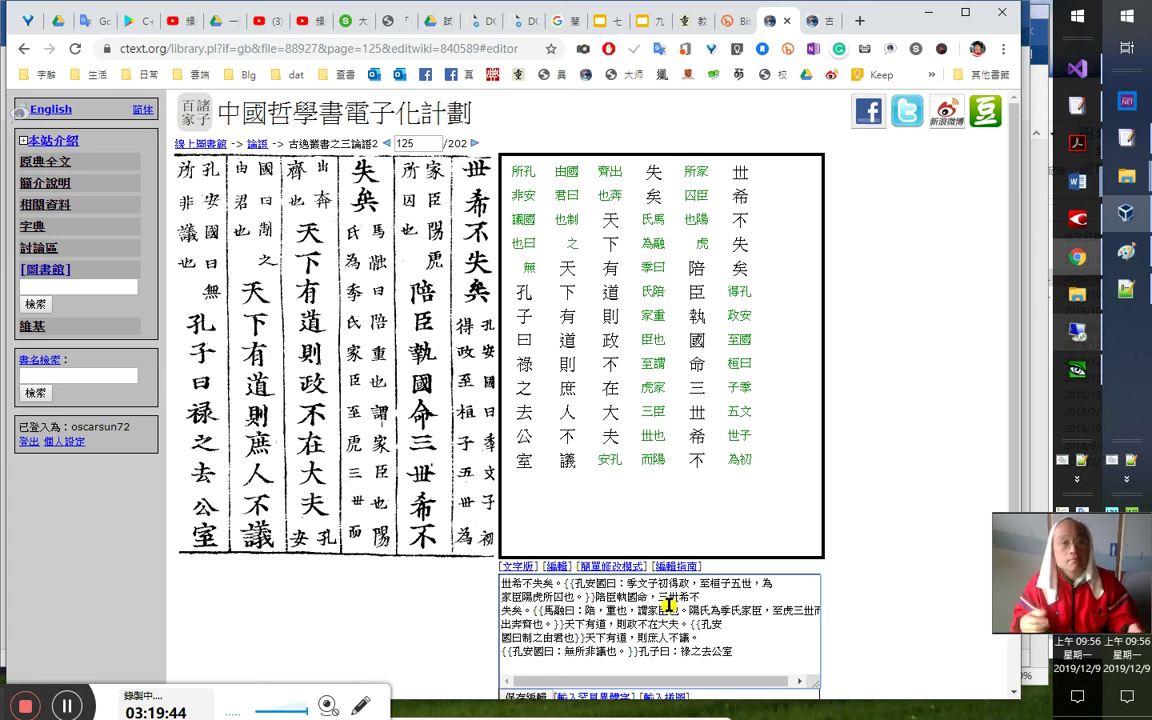
Punctuate the 孔安國 note after 則政不在大夫 as 國曰：制之由君也。
{"action": "key", "text": "Right"}
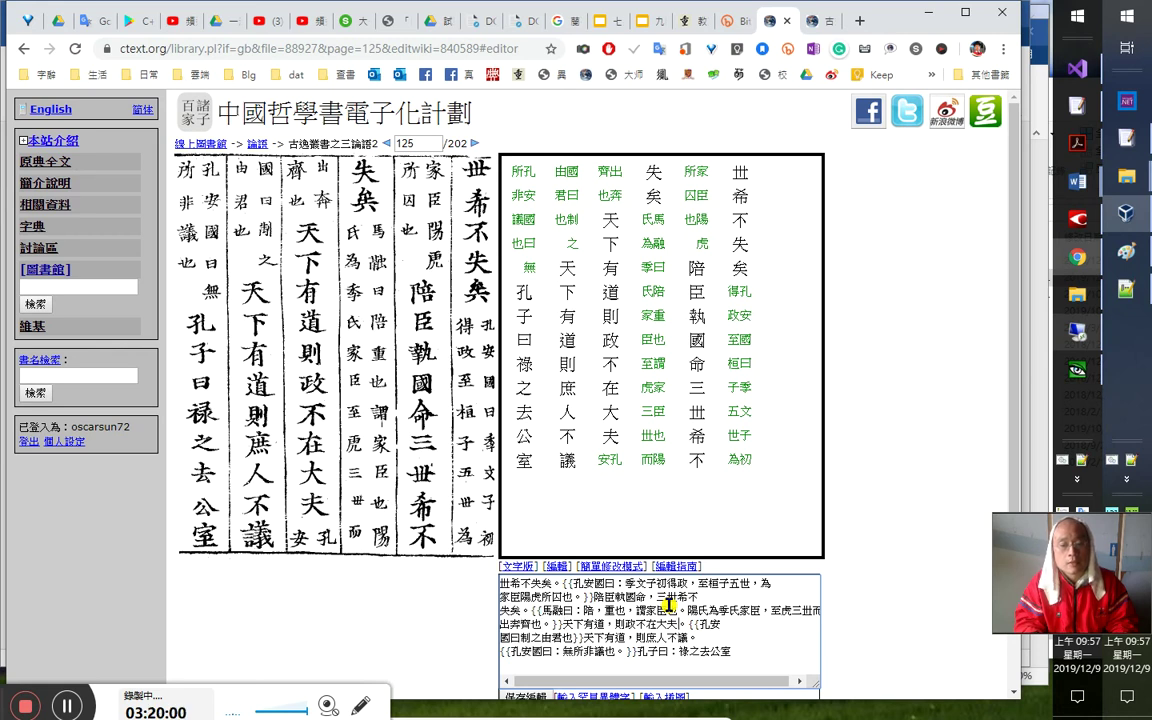
{"action": "type", "text": "："}
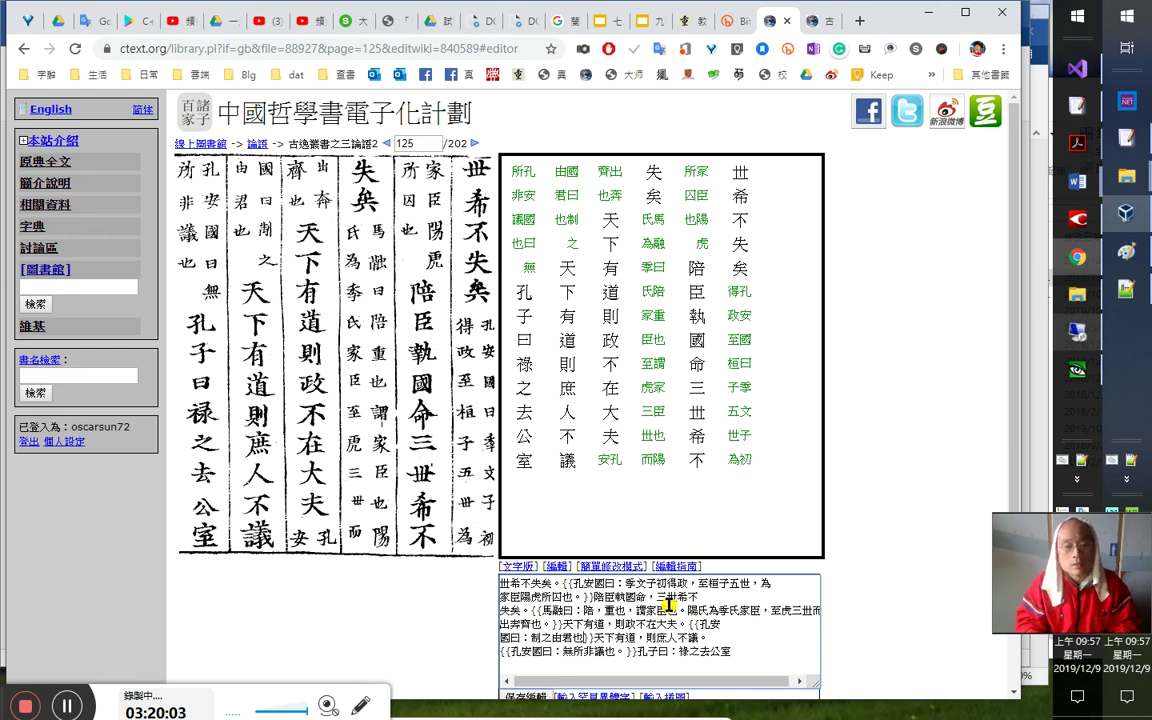
{"action": "type", "text": "。"}
Check the characters of 制之由君也 in the note one by one against the page scan
{"action": "key", "text": "shift+Left"}
{"action": "key", "text": "shift+Left"}
{"action": "key", "text": "shift+Left"}
{"action": "key", "text": "shift+Left"}
{"action": "key", "text": "shift+Left"}
{"action": "key", "text": "shift+Left"}
{"action": "key", "text": "Right"}
{"action": "key", "text": "Right"}
{"action": "key", "text": "Left"}
{"action": "key", "text": "Left"}
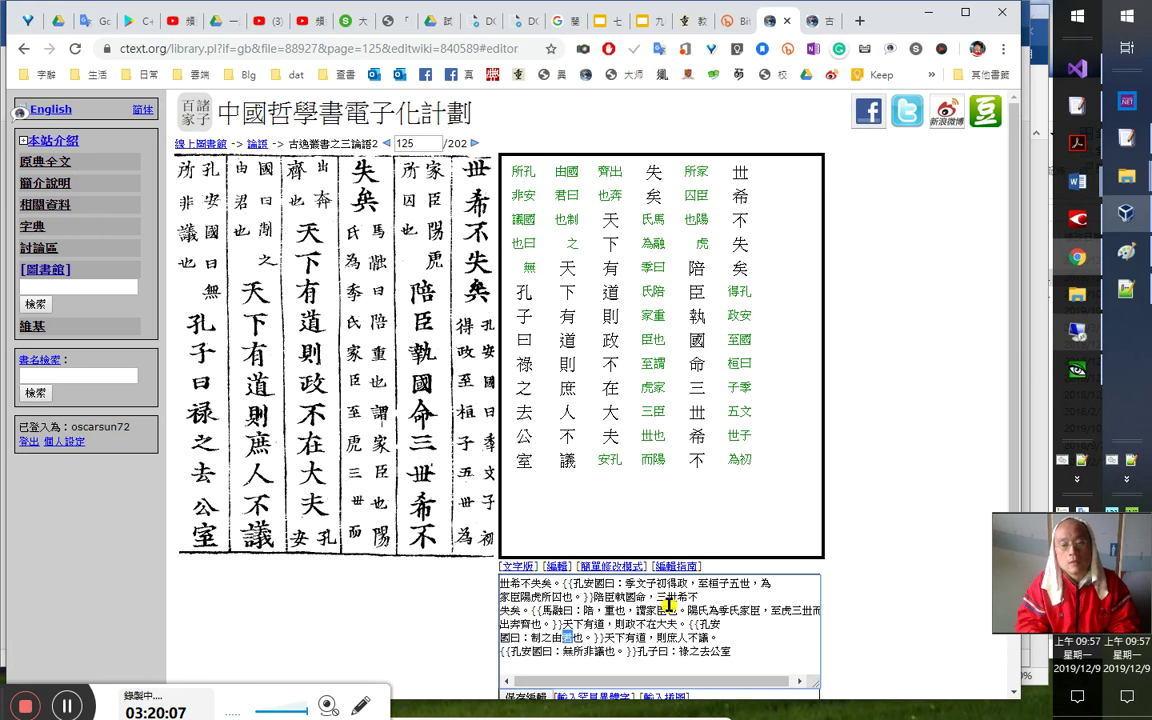
{"action": "key", "text": "shift+Right"}
{"action": "key", "text": "shift+Right"}
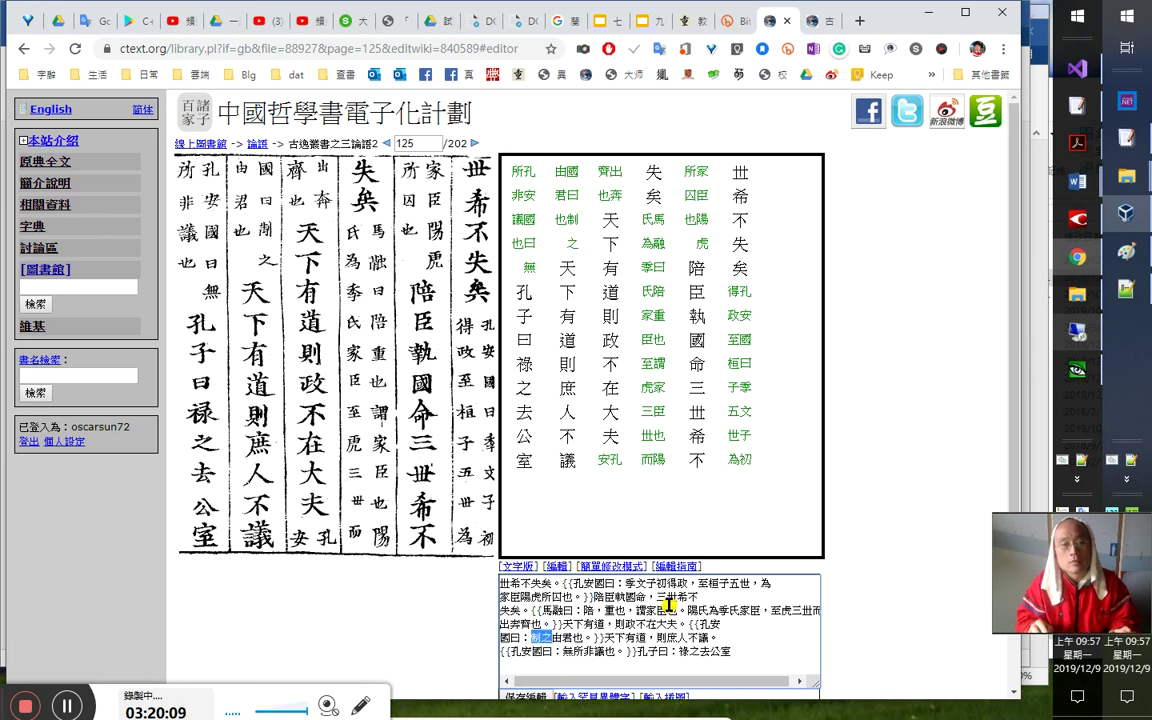
{"action": "key", "text": "Right"}
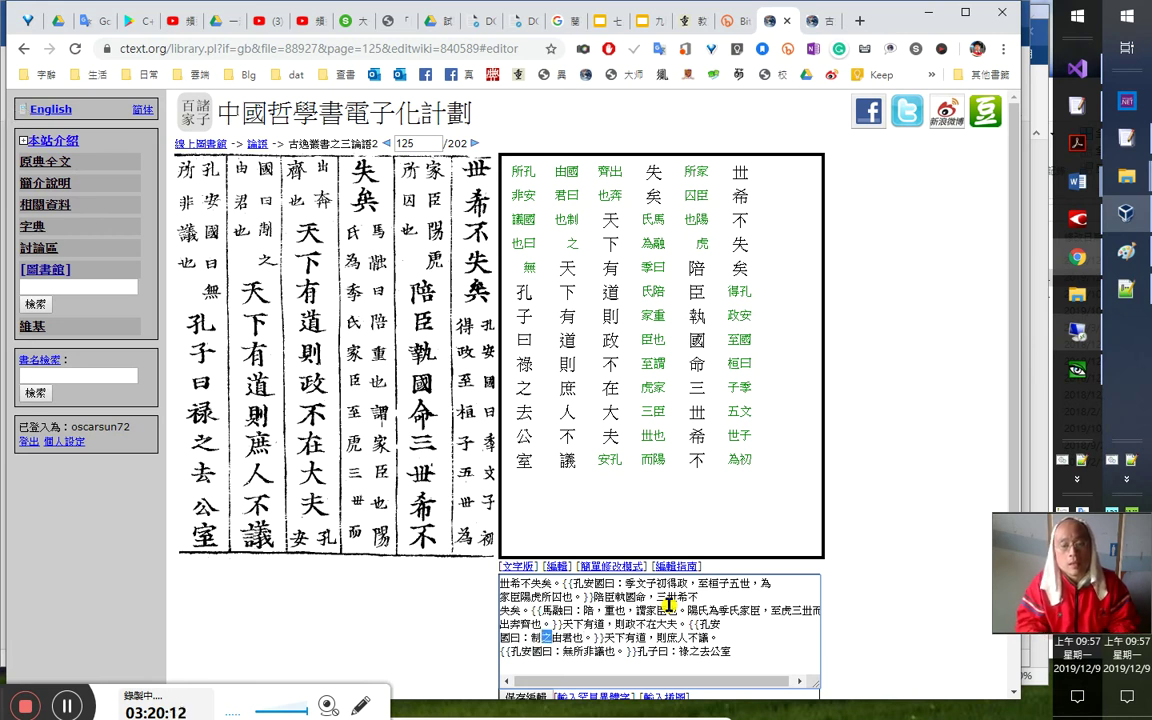
{"action": "key", "text": "shift+Right"}
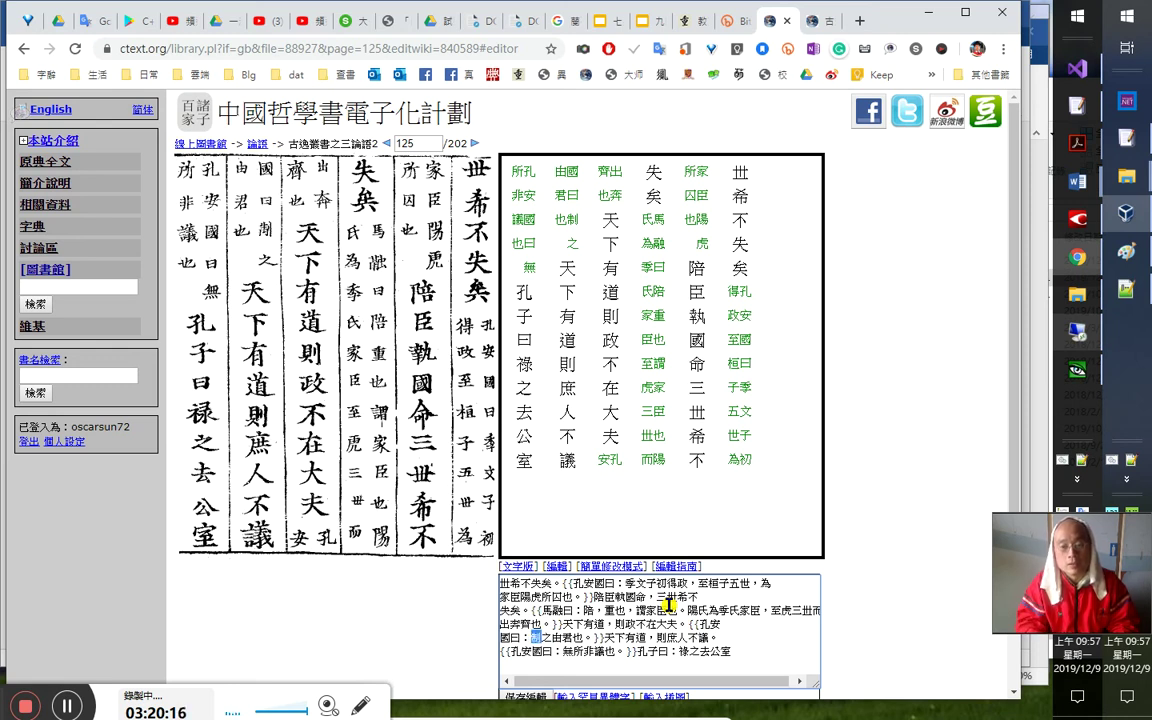
{"action": "key", "text": "Up"}
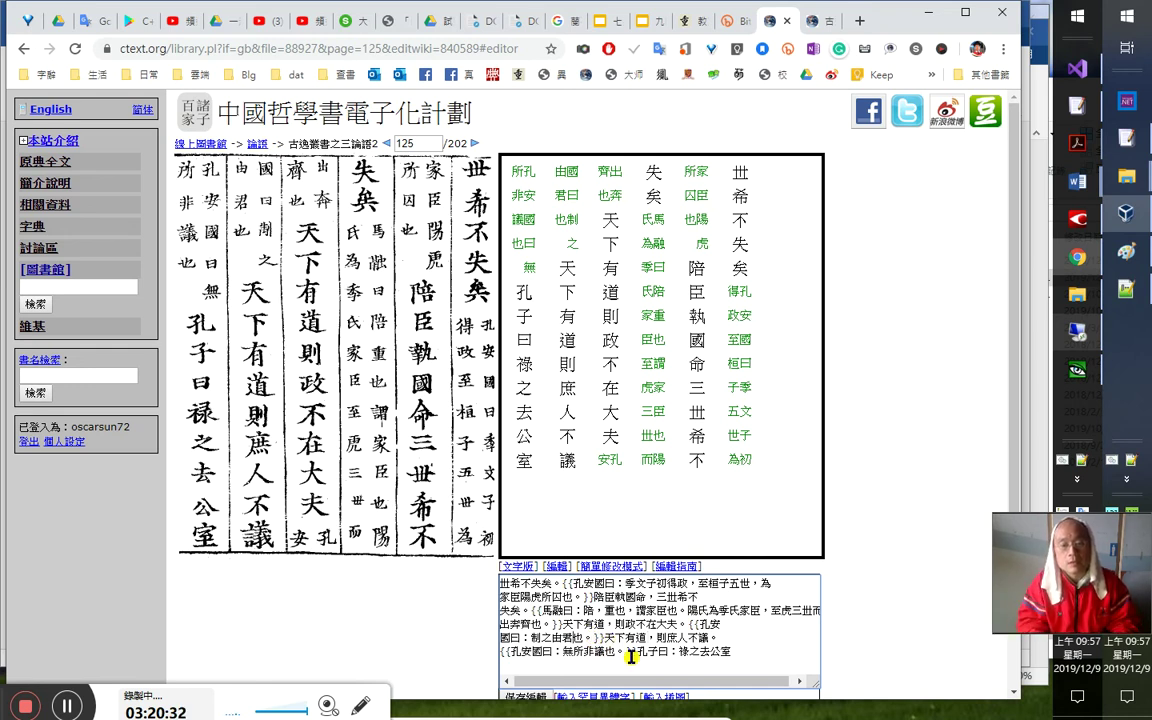
Insert a <p> tag before 孔子曰：祿之去公室 and check the passage division in the 季氏 text of 漢籍電子文獻資料庫
{"action": "key", "text": "End"}
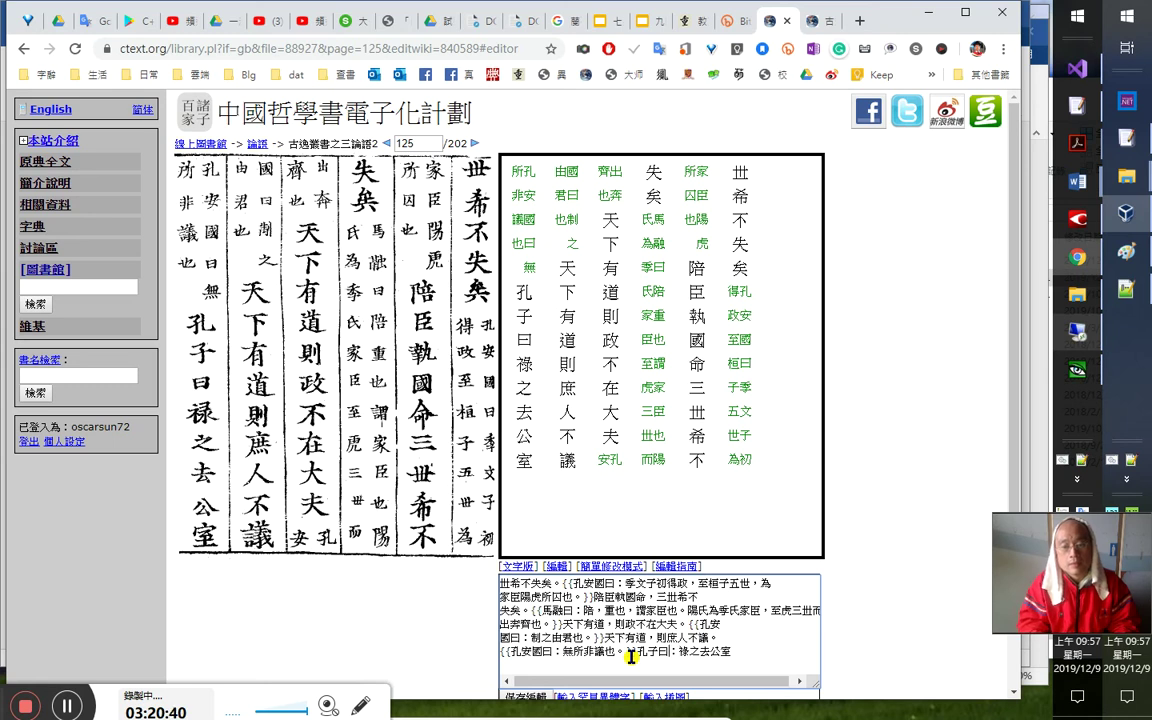
{"action": "type", "text": "<p>"}
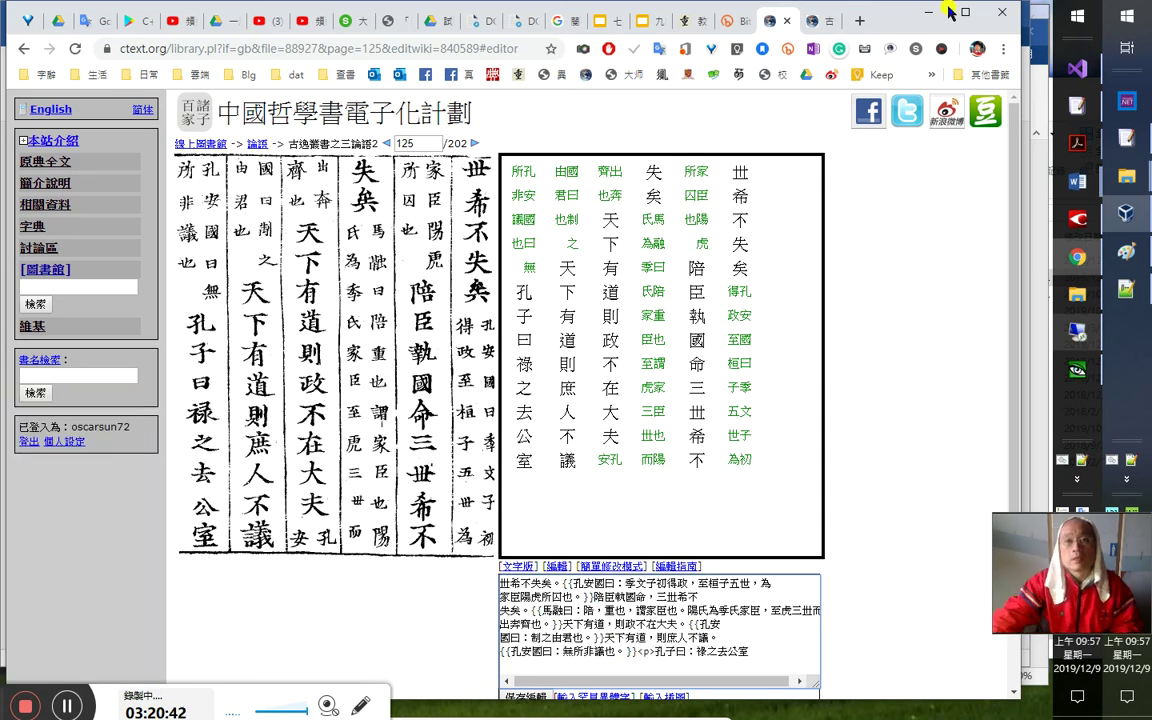
{"action": "left_click", "coordinate": [1078, 335]}
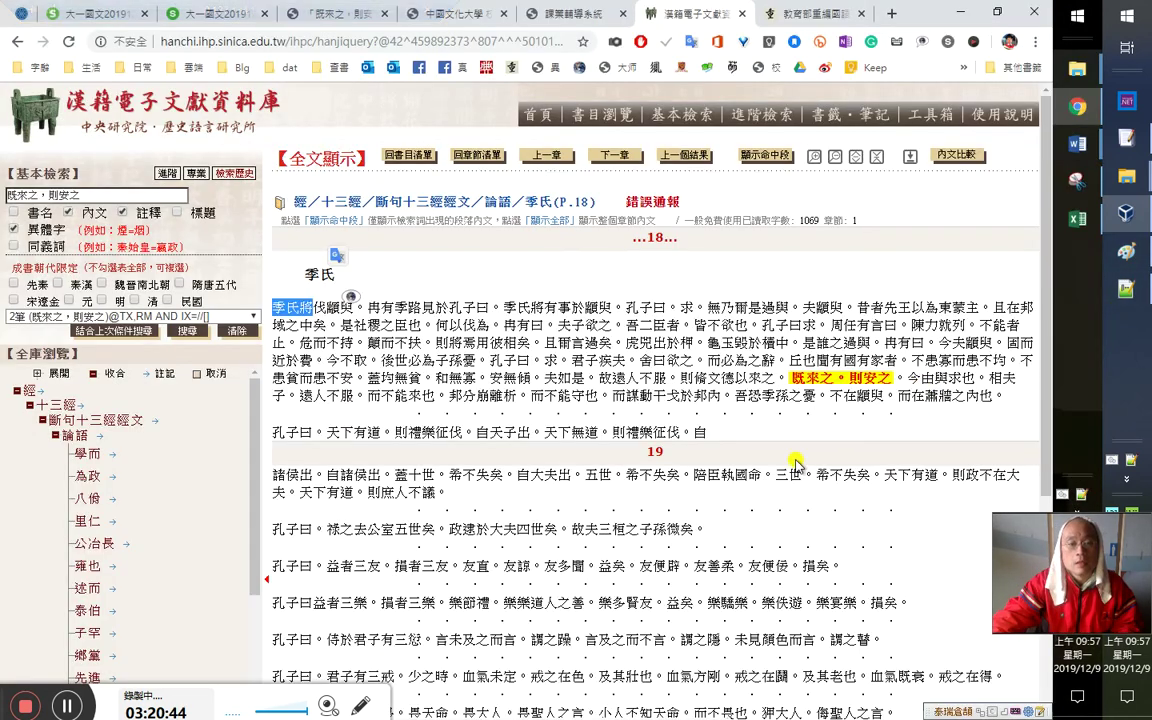
{"action": "left_click_drag", "start_coordinate": [326, 530], "coordinate": [425, 150]}
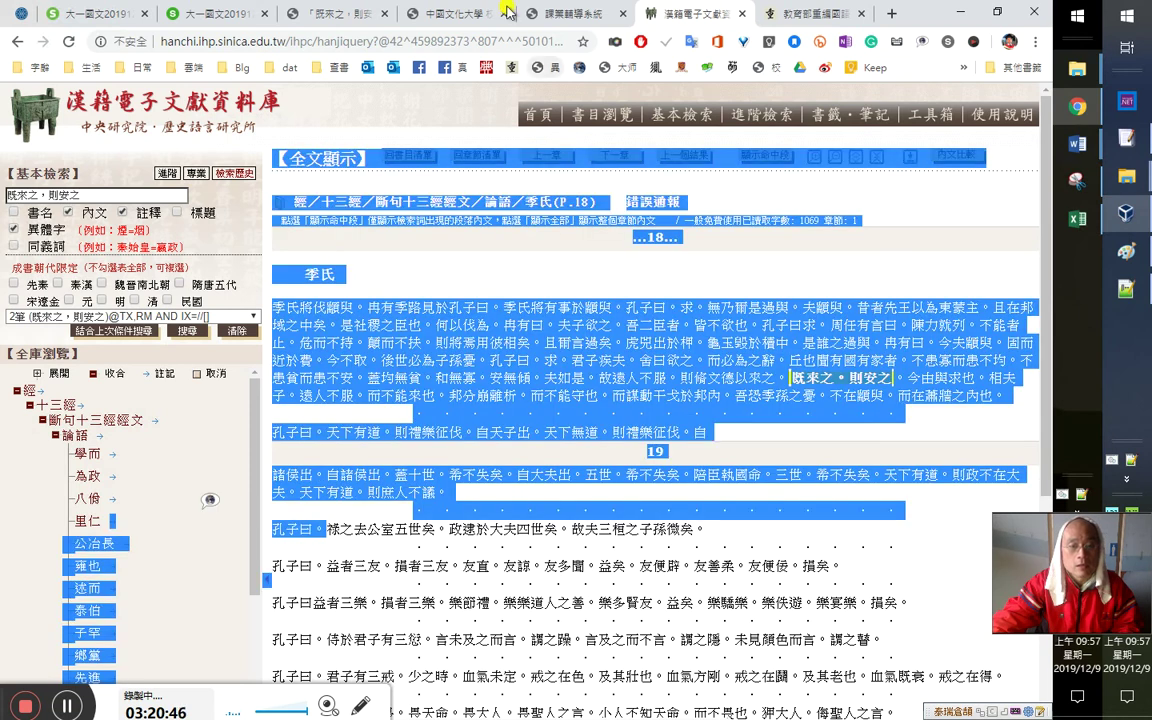
{"action": "left_click", "coordinate": [376, 10]}
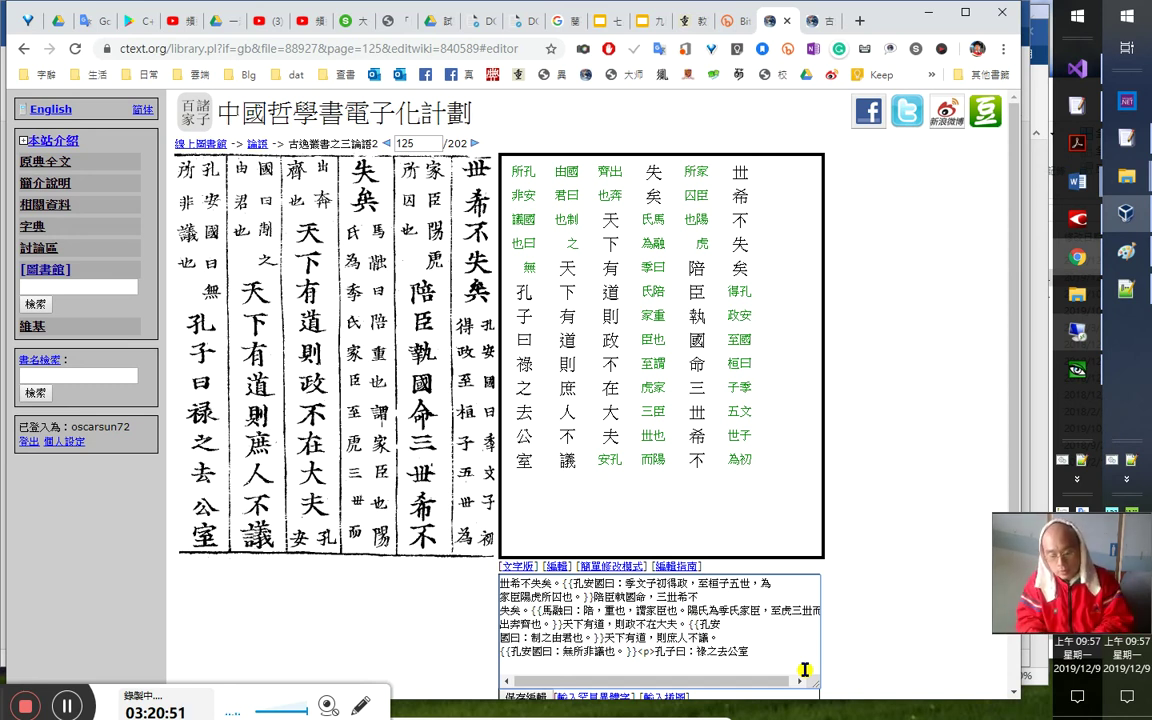
Add an opening quotation mark 「 before 祿之去公室 and a closing mark 」 after 則庶人不議。
{"action": "type", "text": "「「"}
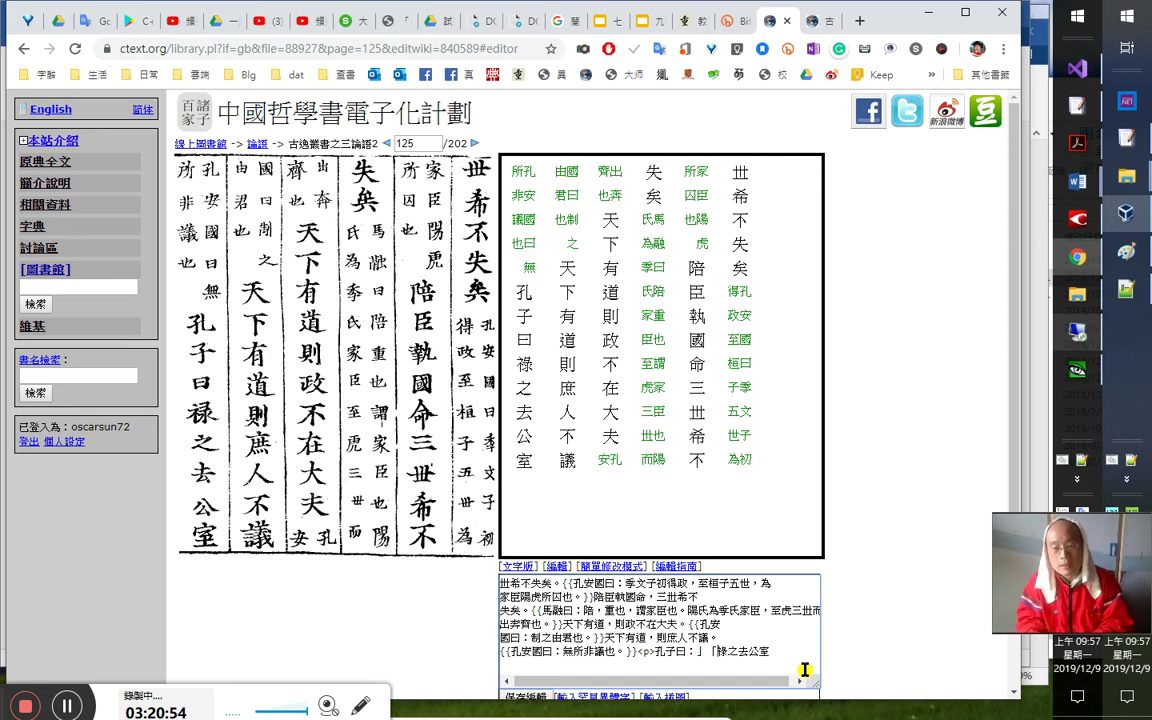
{"action": "key", "text": "Left"}
{"action": "key", "text": "Left"}
{"action": "key", "text": "shift+Right"}
{"action": "key", "text": "ctrl+x"}
{"action": "key", "text": "Up"}
{"action": "key", "text": "Left"}
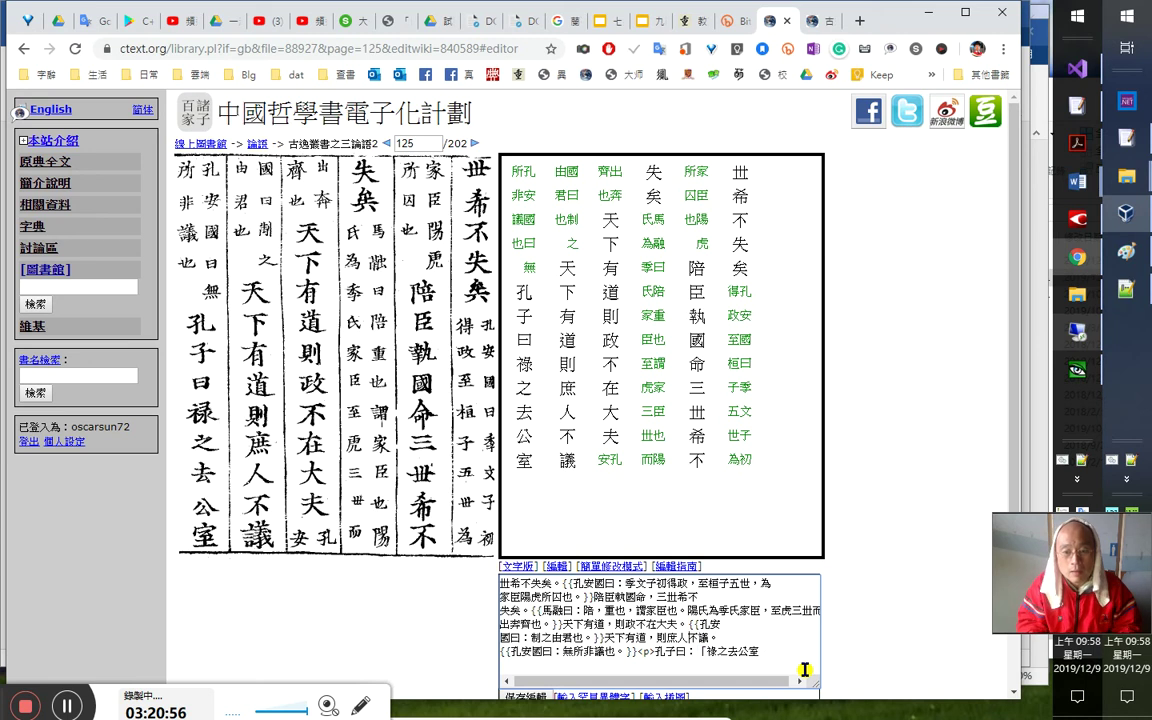
{"action": "key", "text": "ctrl+v"}
{"action": "key", "text": "Down"}
{"action": "key", "text": "End"}
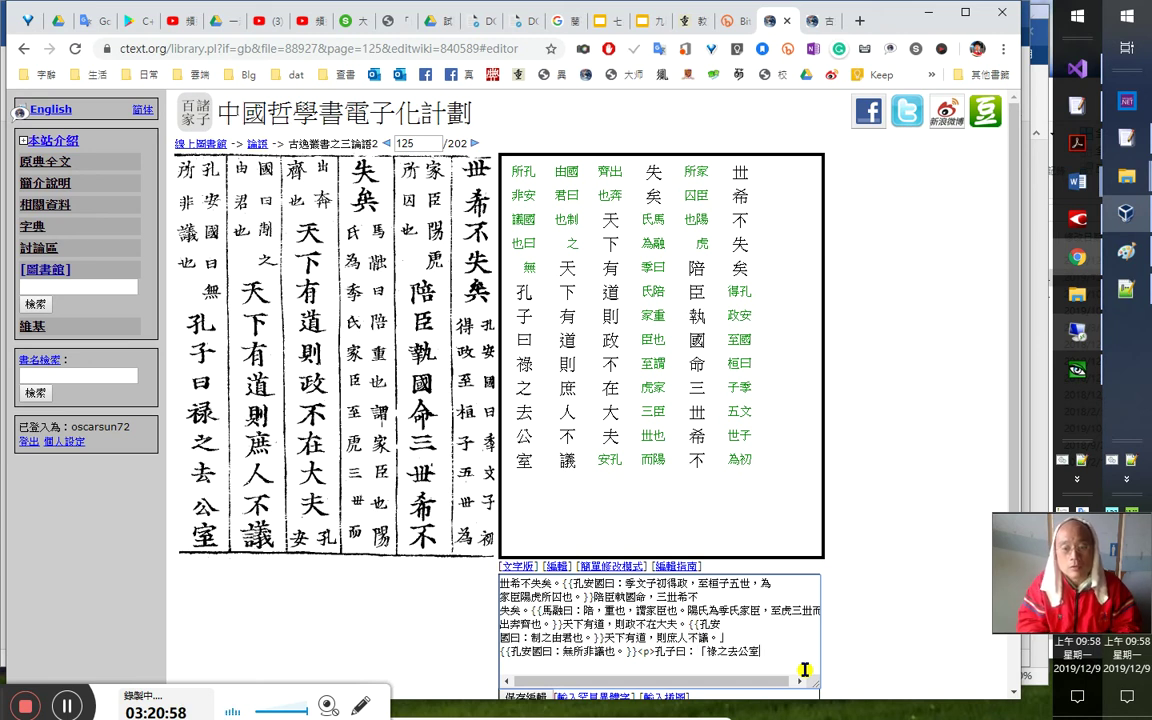
Save the page 125 edits and open page 126 in the simple edit mode
{"action": "key", "text": "Tab"}
{"action": "key", "text": "Return"}
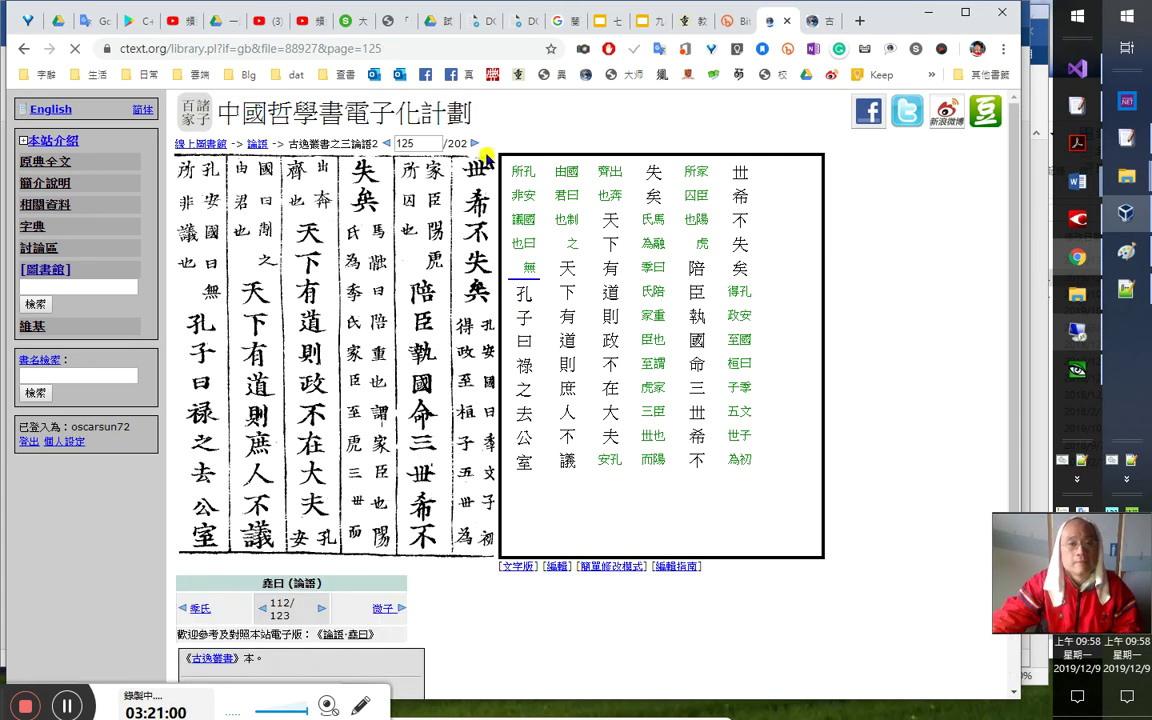
{"action": "left_click", "coordinate": [477, 145]}
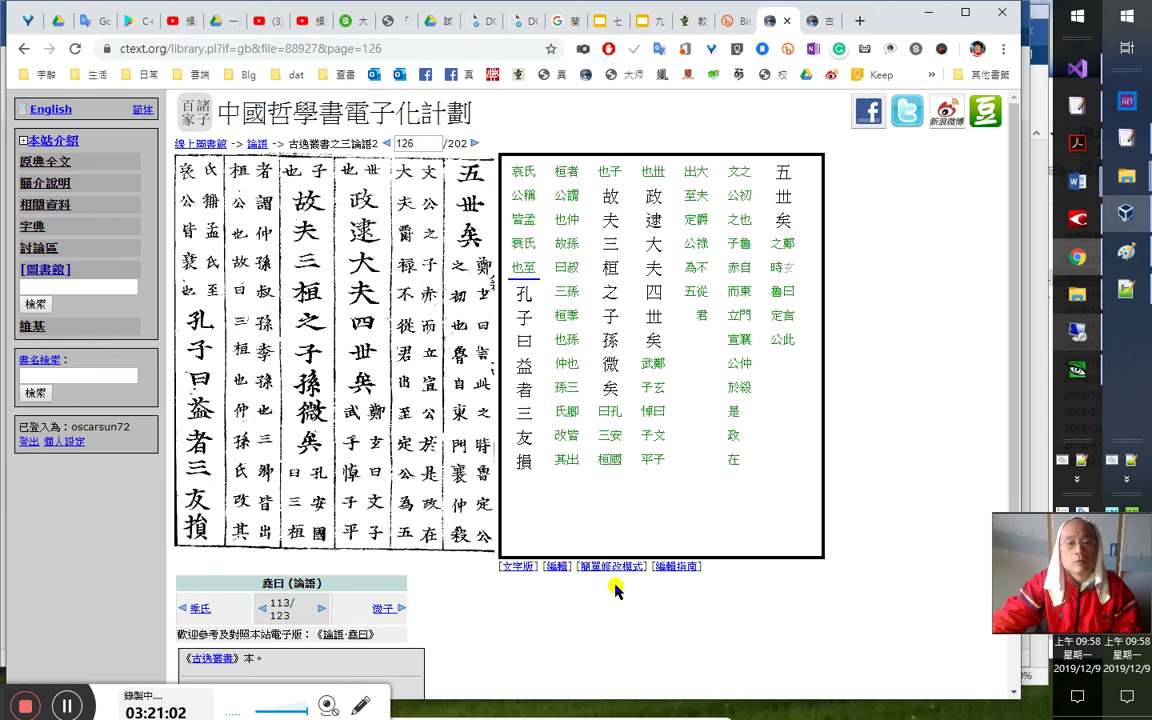
{"action": "left_click", "coordinate": [619, 576]}
{"action": "scroll", "coordinate": [563, 507], "scroll_direction": "up", "scroll_amount": 5}
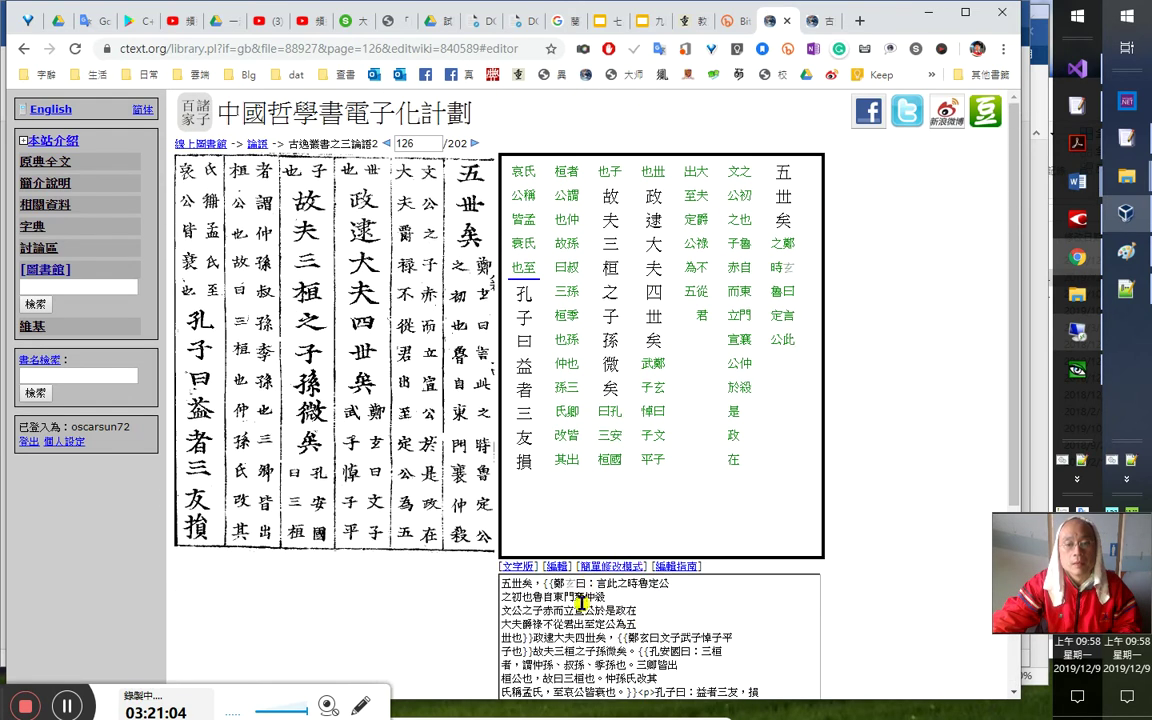
Join the first two lines of the 鄭玄 note and end its first sentence as 言此之時魯定公之初也。
{"action": "left_click", "coordinate": [543, 583]}
{"action": "type", "text": "，"}
{"action": "key", "text": "Right"}
{"action": "key", "text": "Right"}
{"action": "key", "text": "Right"}
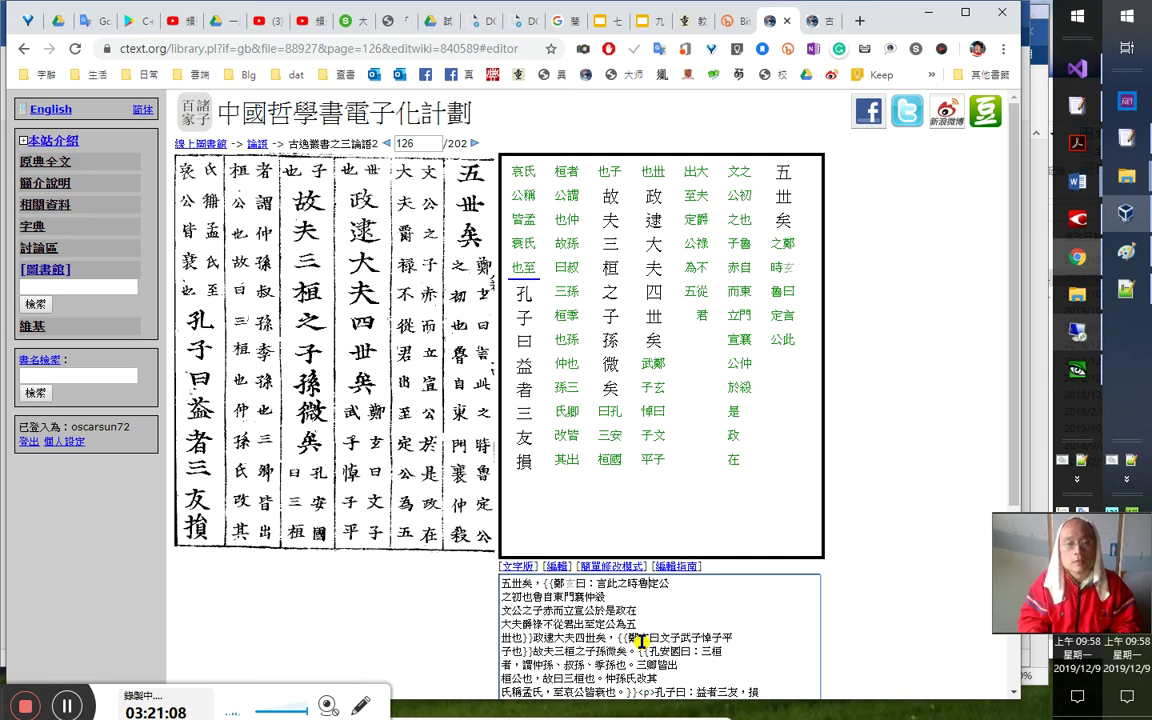
{"action": "key", "text": "End"}
{"action": "key", "text": "Delete"}
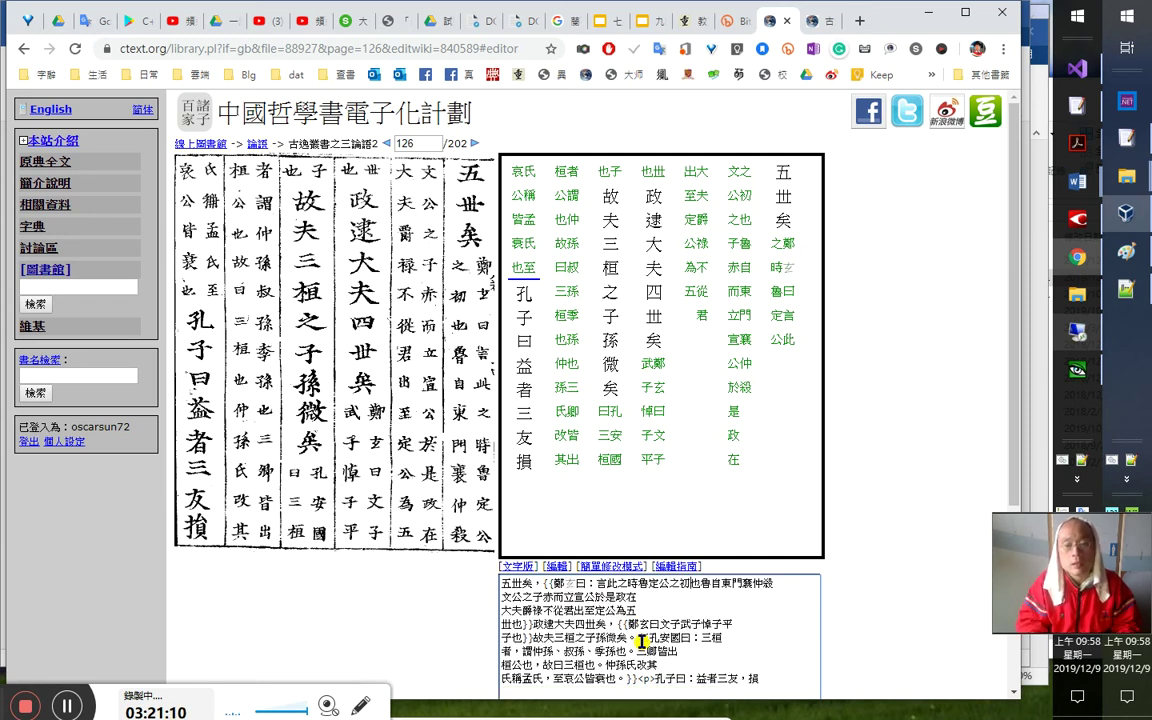
{"action": "type", "text": "。"}
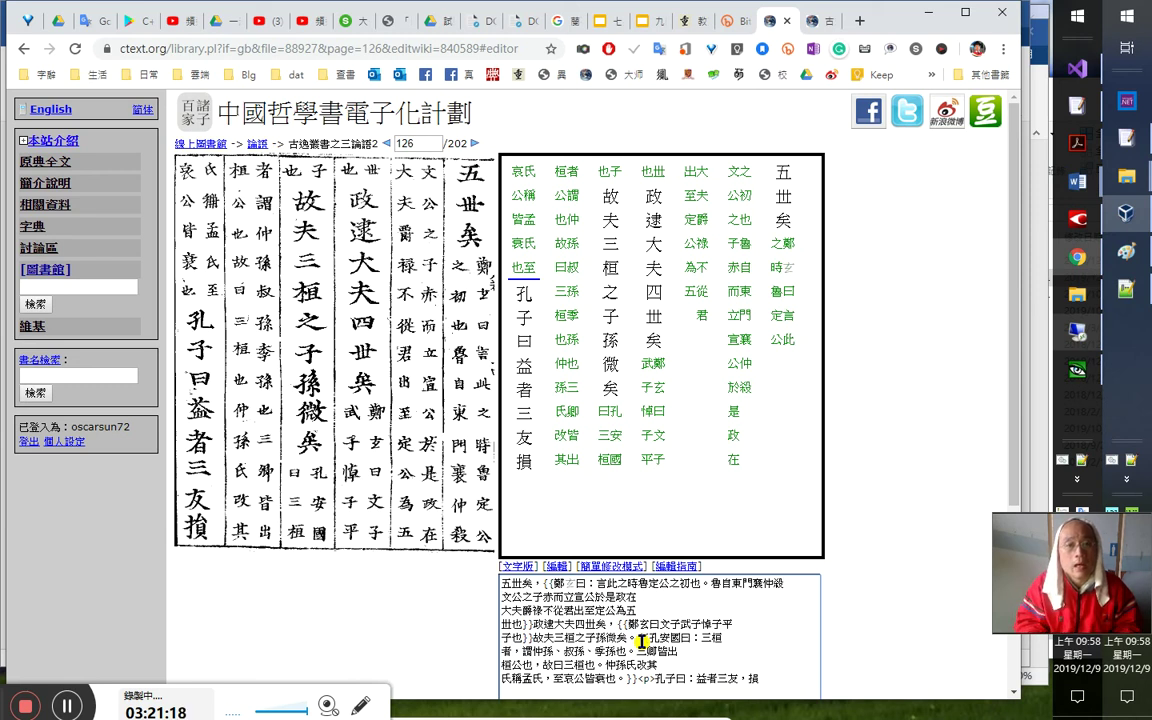
Insert a comma after 文公之子赤而立宣公 in the 鄭玄 note, before 於是政在
{"action": "key", "text": "Delete"}
{"action": "type", "text": "文"}
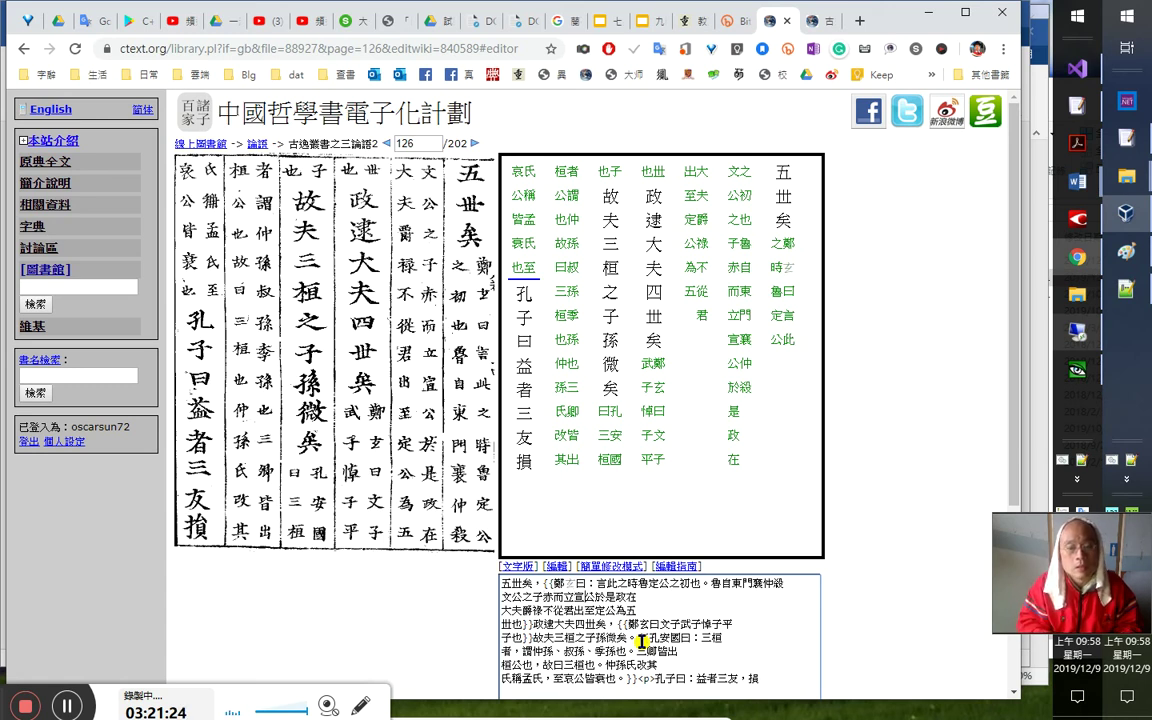
{"action": "type", "text": "，"}
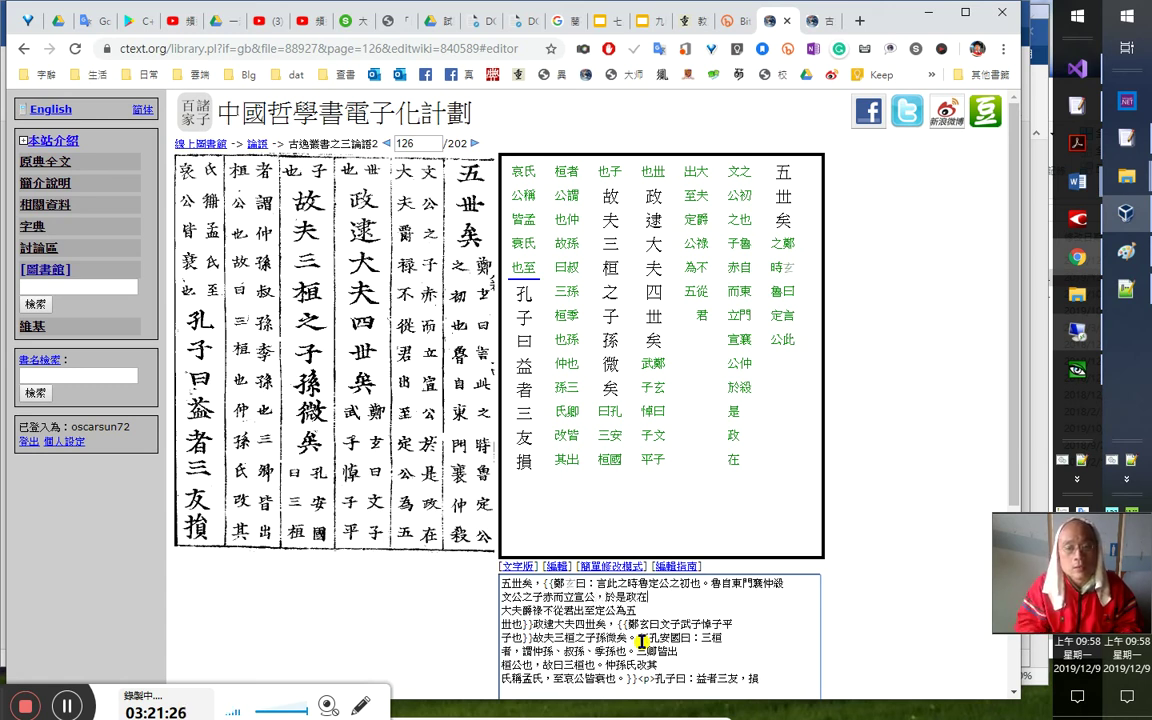
In the first 鄭玄 note on page 126, add a comma after 大夫 and full stops after 君出 and 五世也
{"action": "type", "text": "，"}
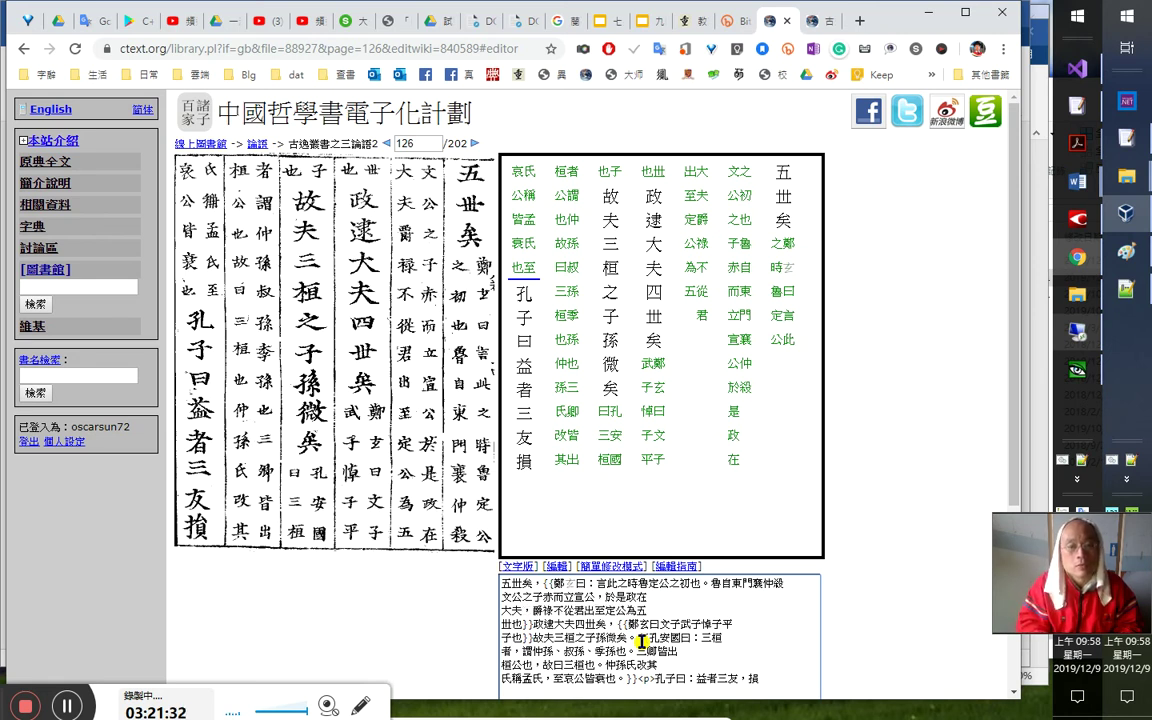
{"action": "type", "text": "。"}
{"action": "key", "text": "Right"}
{"action": "key", "text": "Right"}
{"action": "key", "text": "Right"}
{"action": "key", "text": "Right"}
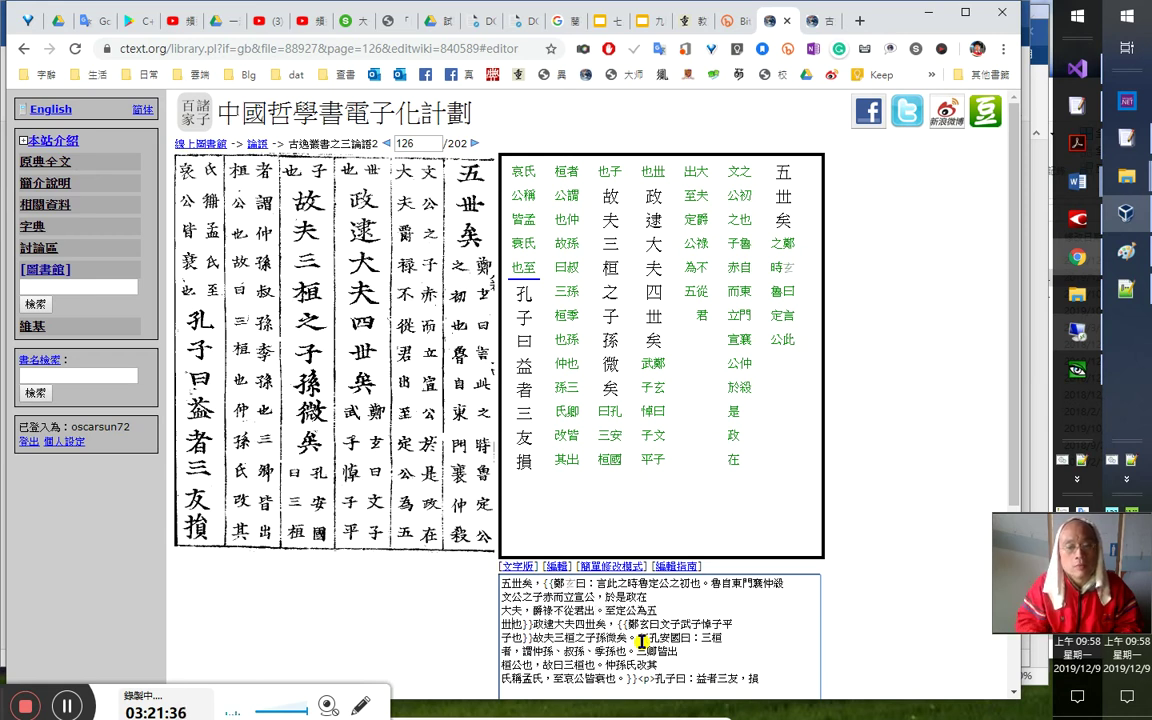
{"action": "type", "text": "。"}
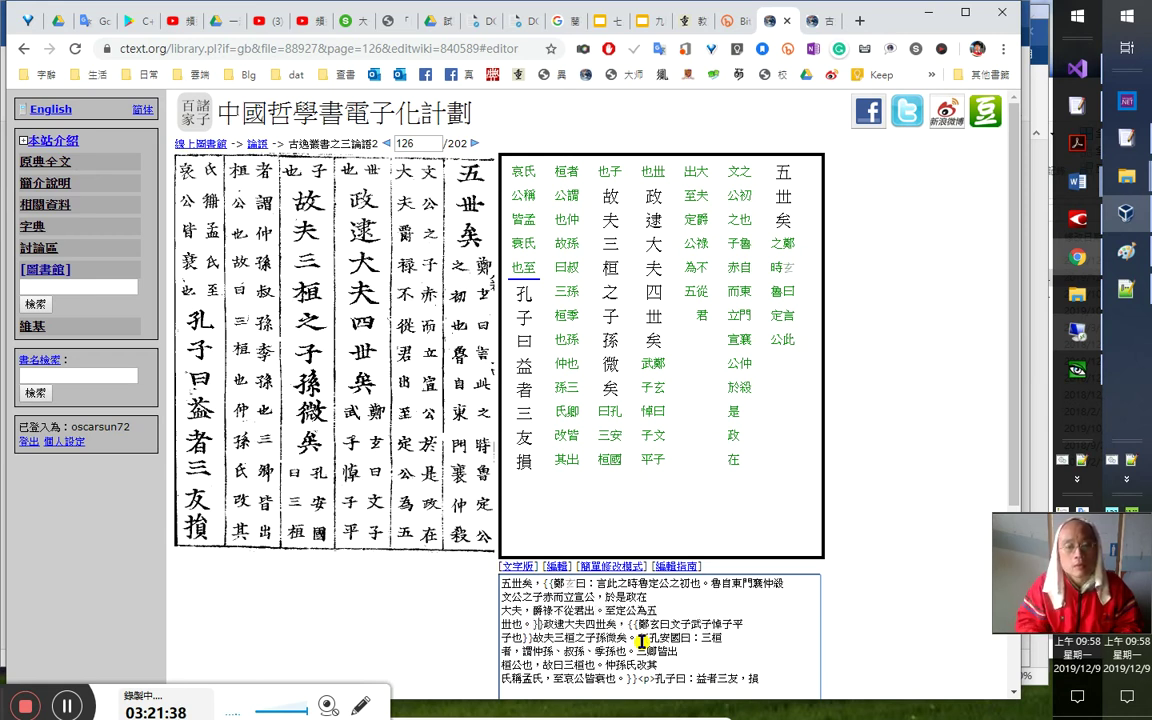
Add a colon after 曰 in the second 鄭玄 note and replace 玄 with the variant character 𤣥
{"action": "key", "text": "Right"}
{"action": "key", "text": "Right"}
{"action": "key", "text": "Right"}
{"action": "key", "text": "Right"}
{"action": "key", "text": "Right"}
{"action": "key", "text": "Right"}
{"action": "key", "text": "Right"}
{"action": "key", "text": "Right"}
{"action": "key", "text": "Right"}
{"action": "key", "text": "Right"}
{"action": "key", "text": "Right"}
{"action": "type", "text": "："}
{"action": "key", "text": "Left"}
{"action": "key", "text": "shift+Left"}
{"action": "type", "text": "𤣥"}
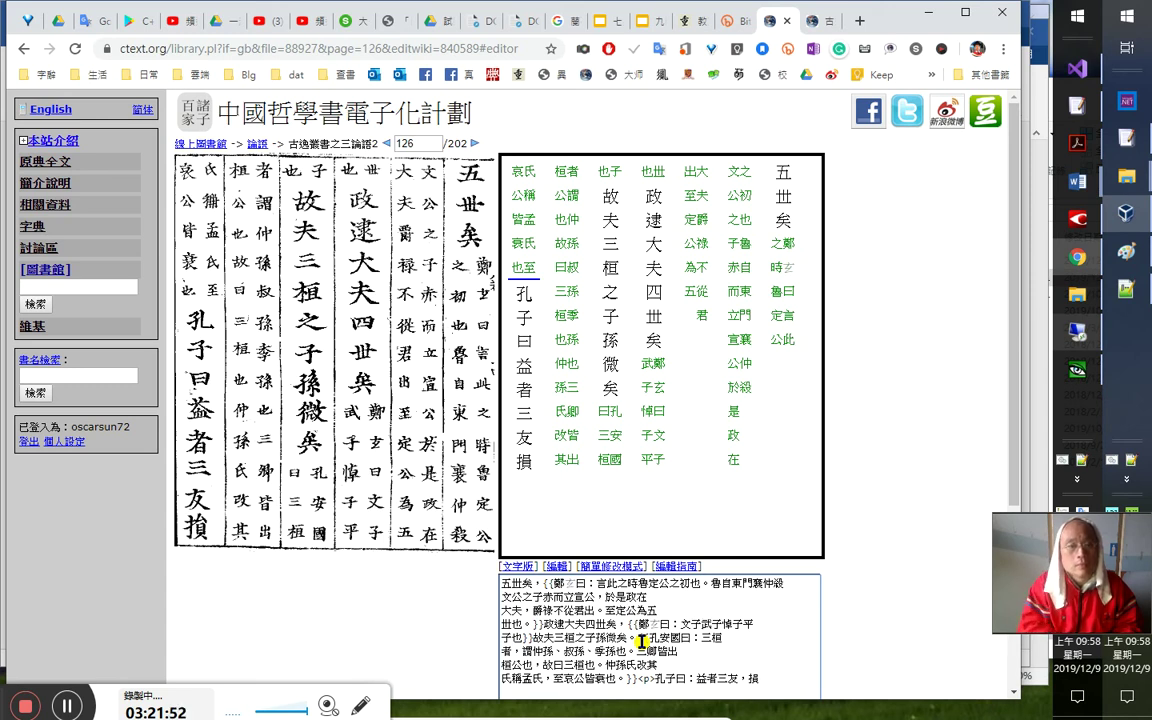
Separate the names in the second 鄭玄 note as 文子、武子、悼子、平子 and end the sentence with 也。
{"action": "type", "text": "、武子、"}
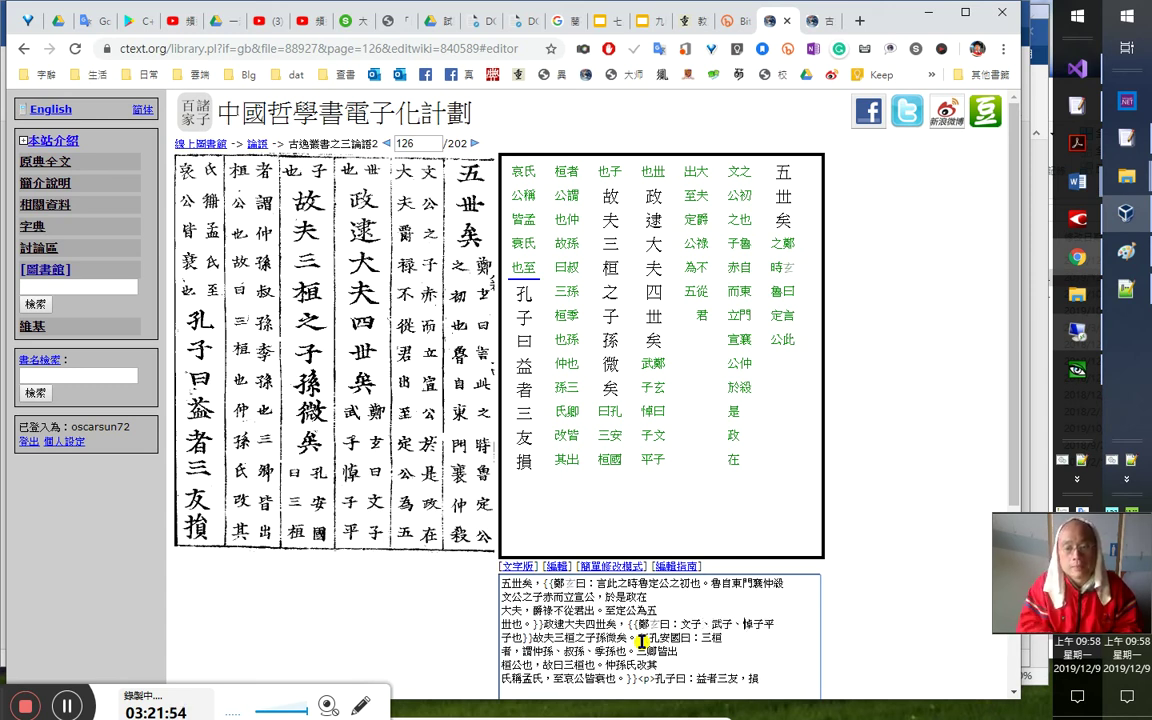
{"action": "type", "text": "、"}
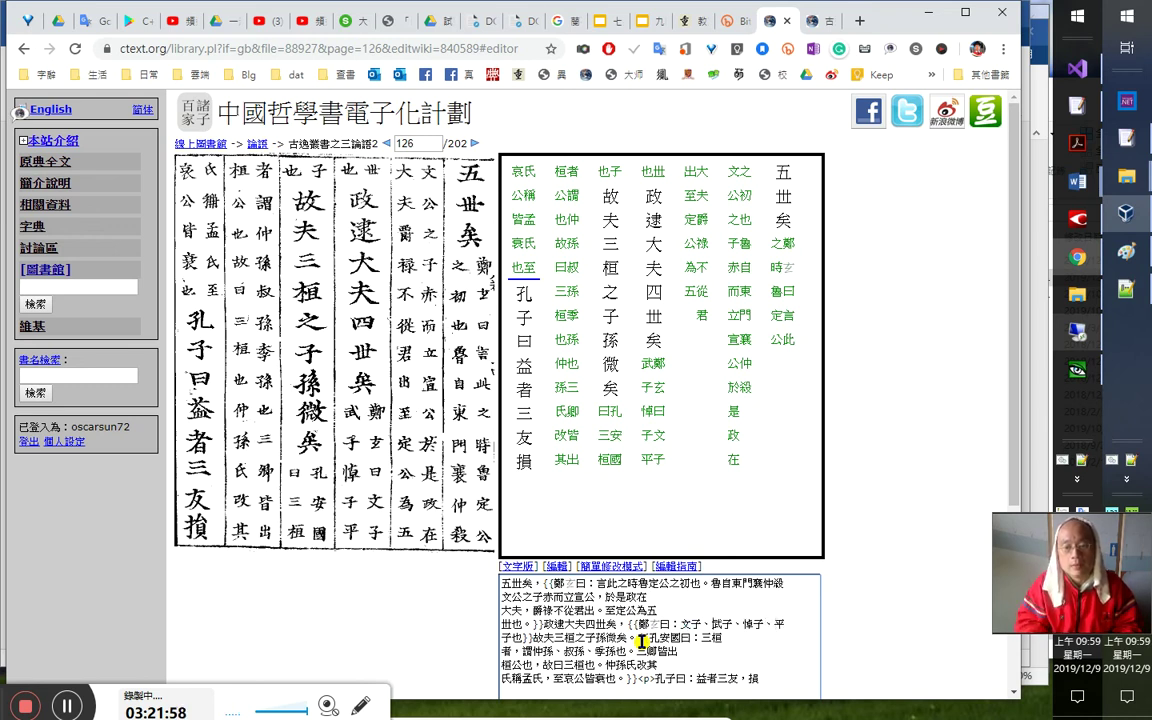
{"action": "type", "text": "{{"}
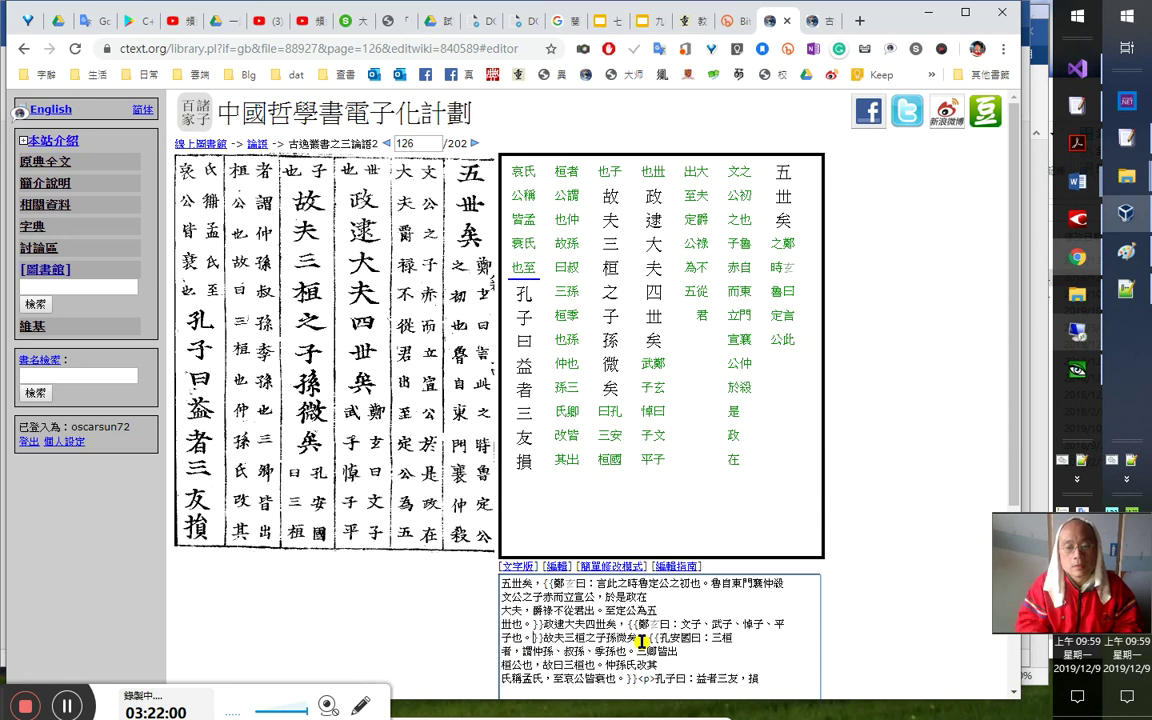
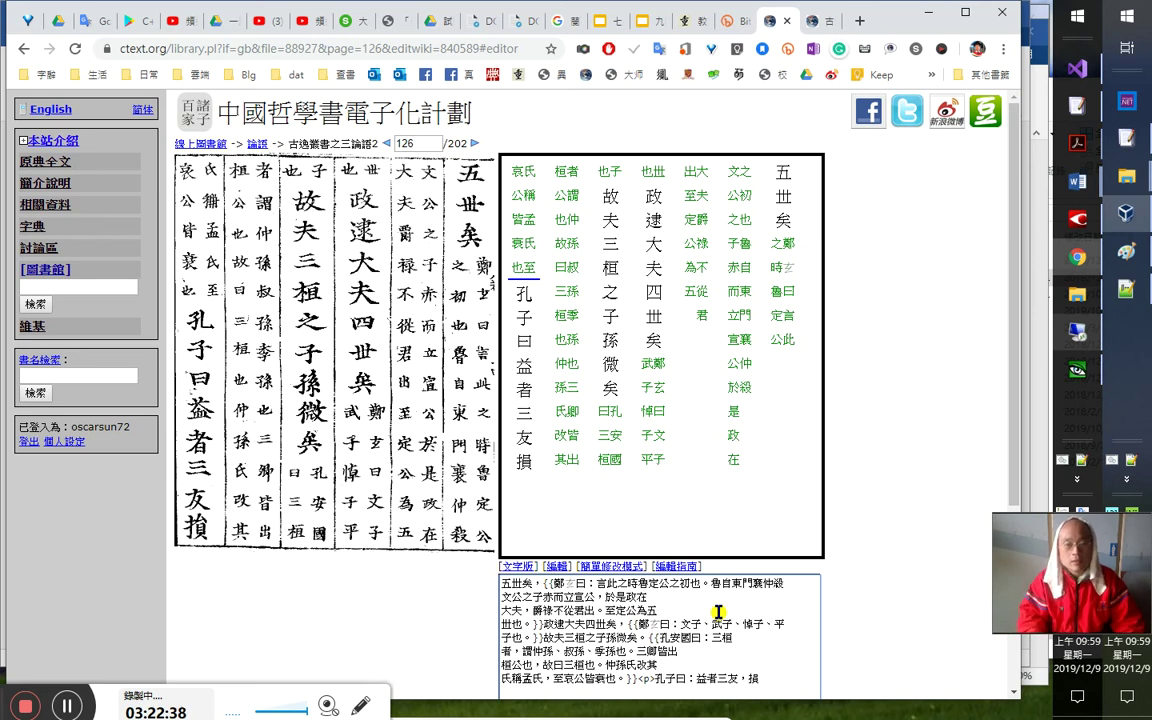
Save the page 126 edits and open the text version of the chapter
{"action": "scroll", "coordinate": [718, 612], "scroll_direction": "down", "scroll_amount": 3}
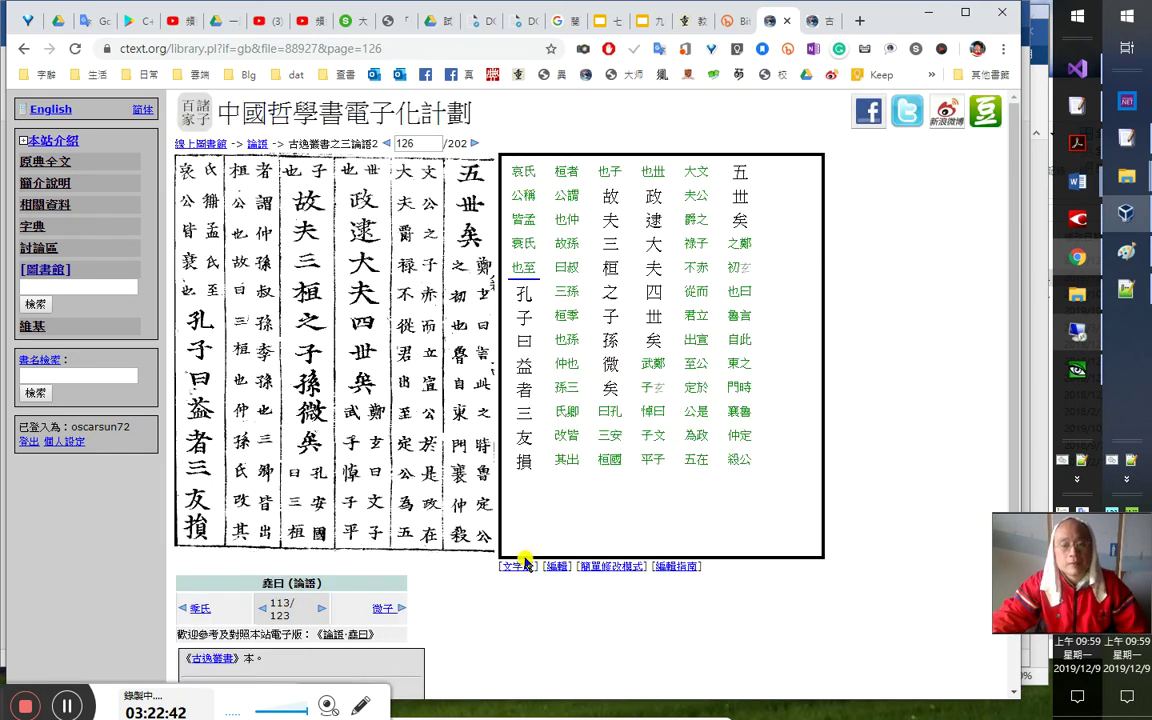
{"action": "left_click", "coordinate": [517, 560]}
Select and copy paragraphs 26 to 28, from 季氏將伐顓 through 至哀公皆衰也。
{"action": "scroll", "coordinate": [400, 408], "scroll_direction": "up", "scroll_amount": 4}
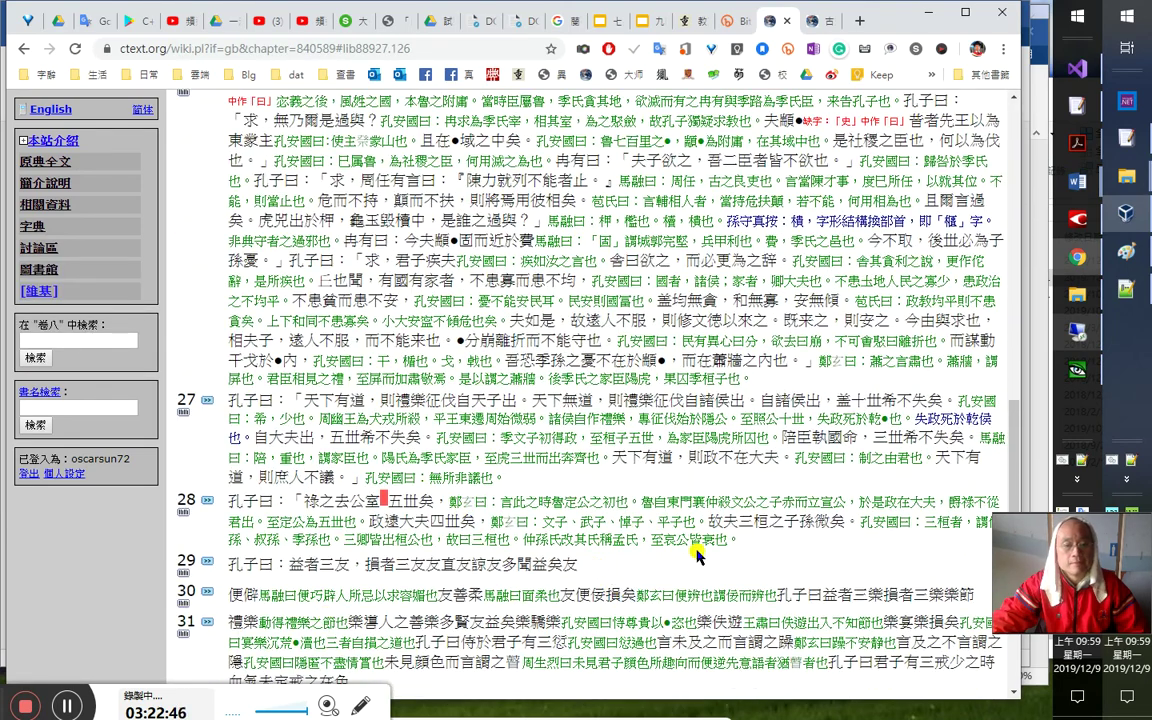
{"action": "left_click_drag", "start_coordinate": [666, 480], "coordinate": [228, 240]}
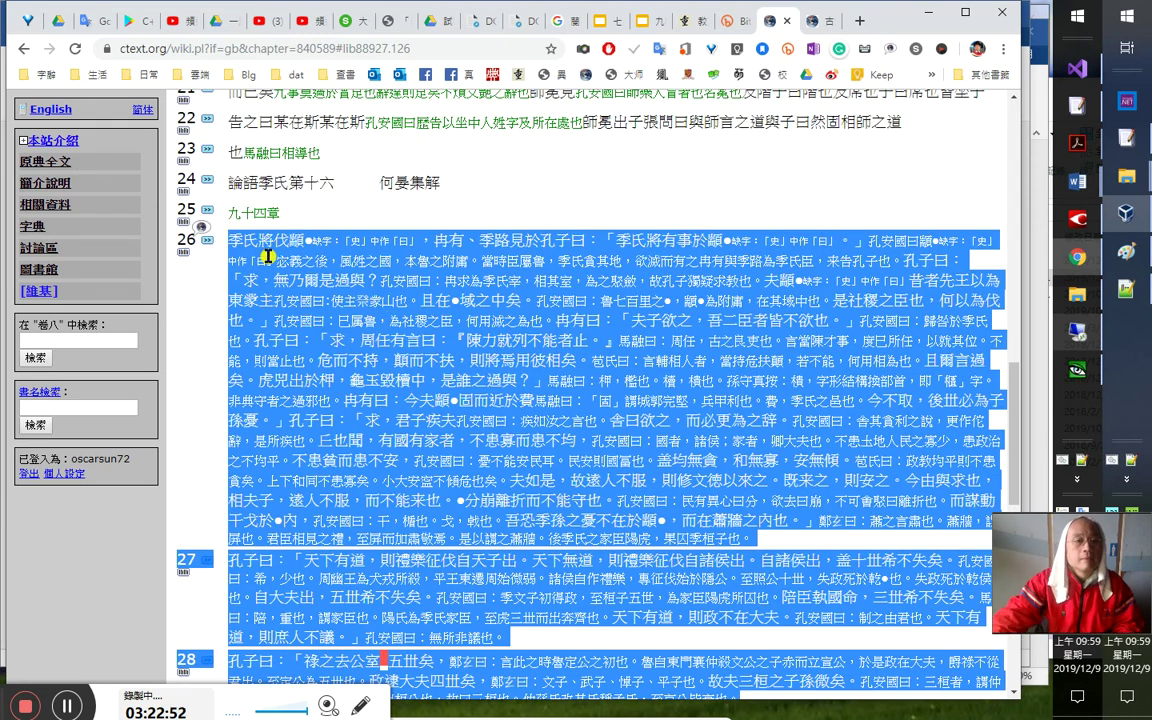
{"action": "left_click", "coordinate": [297, 227], "text": "shift"}
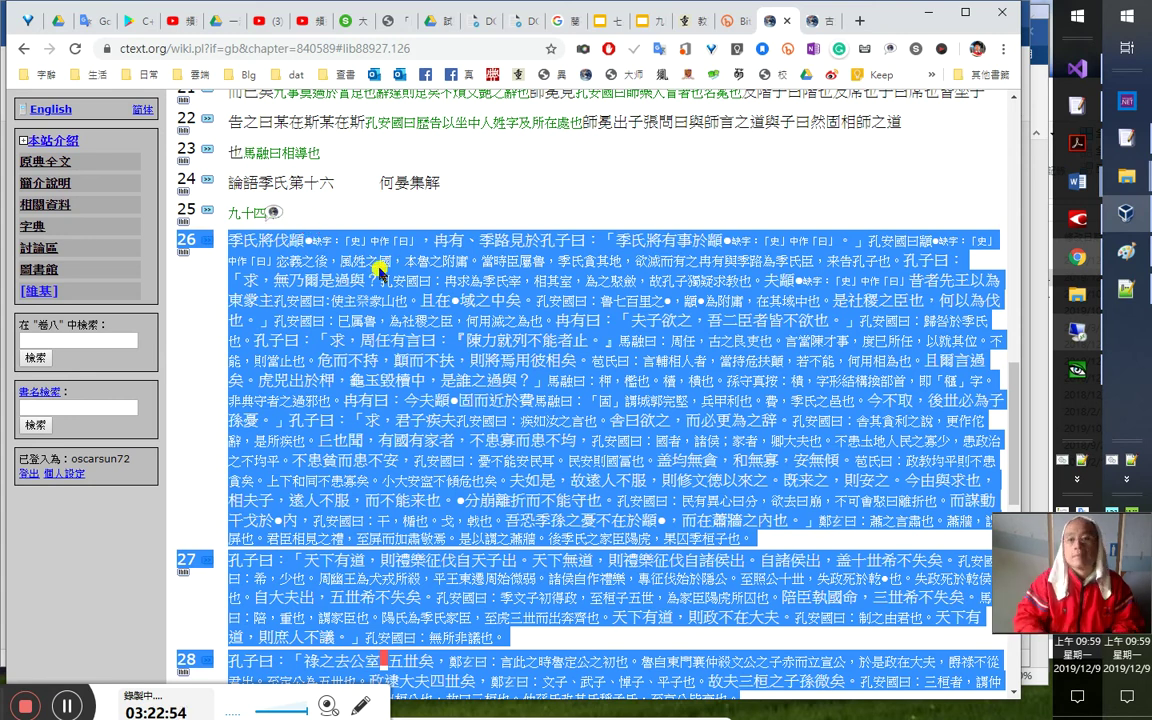
Switch to the blank Word document 文件2 and paste the copied Analects passage
{"action": "left_click", "coordinate": [1086, 181]}
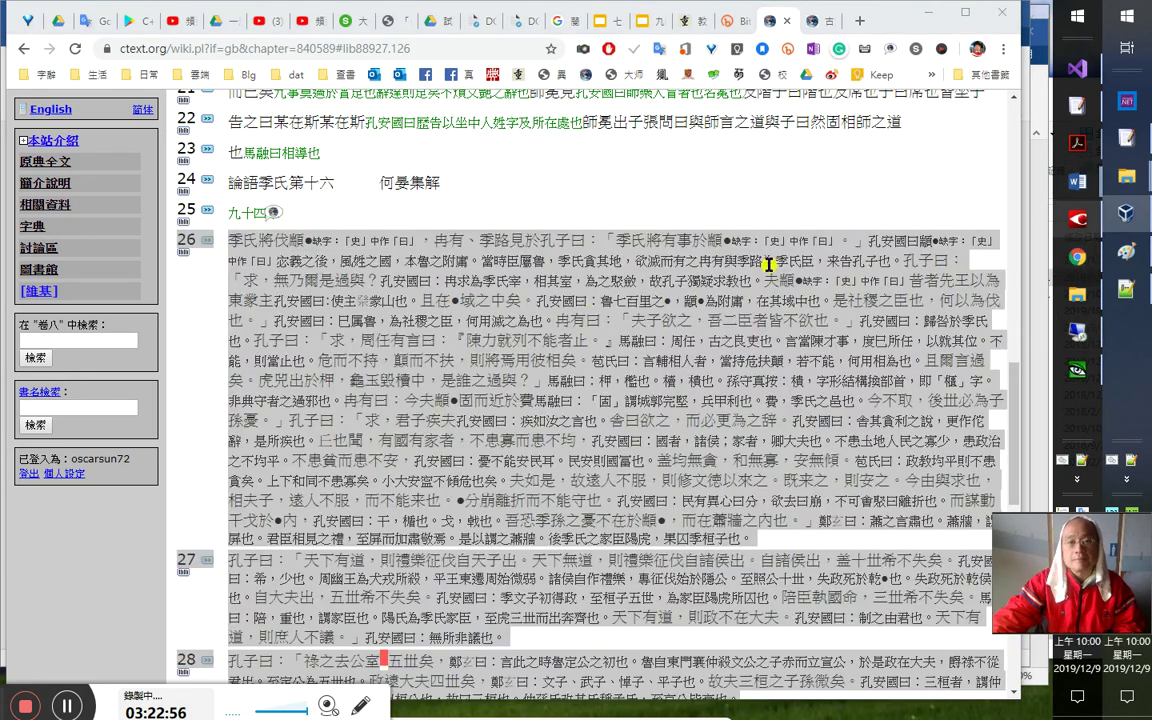
{"action": "mouse_move", "coordinate": [1076, 182]}
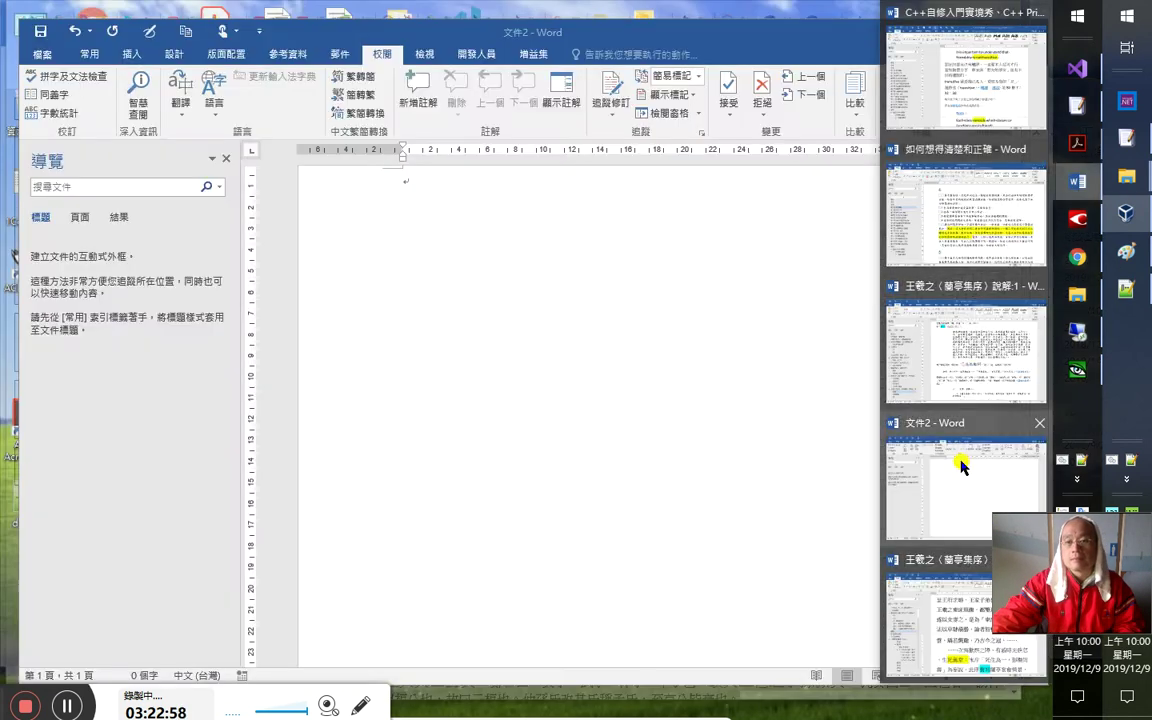
{"action": "left_click", "coordinate": [957, 463]}
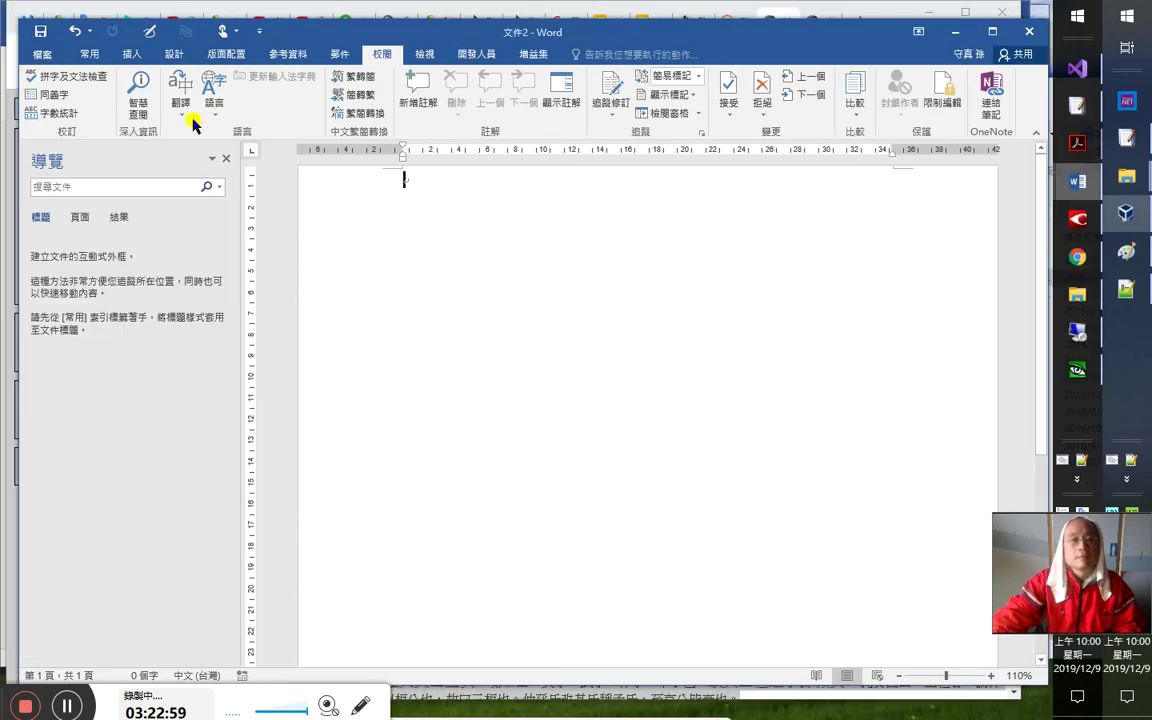
{"action": "left_click", "coordinate": [41, 53]}
{"action": "left_click", "coordinate": [55, 53]}
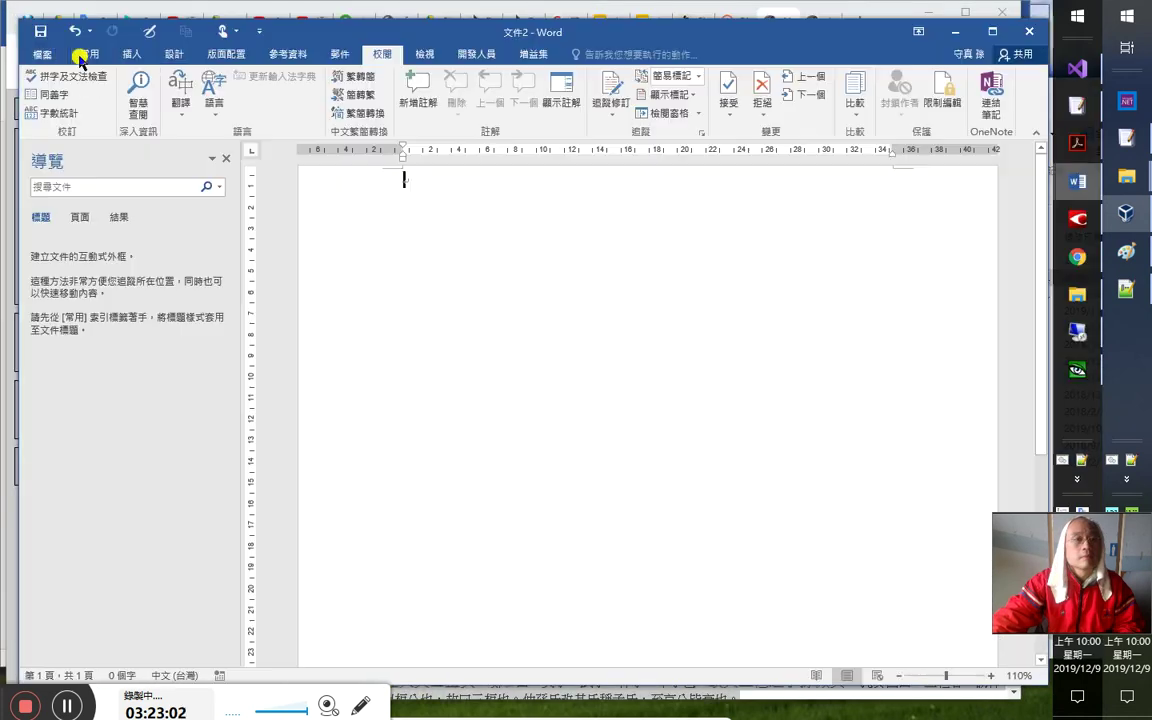
{"action": "left_click", "coordinate": [86, 54]}
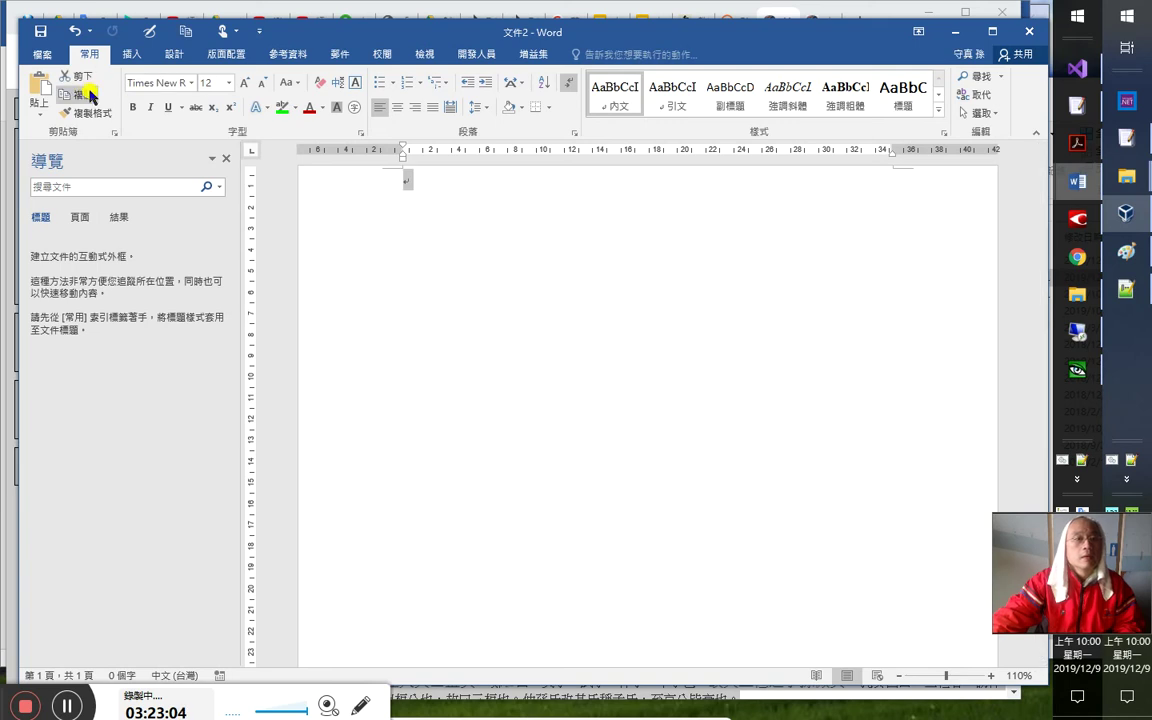
{"action": "left_click", "coordinate": [40, 88]}
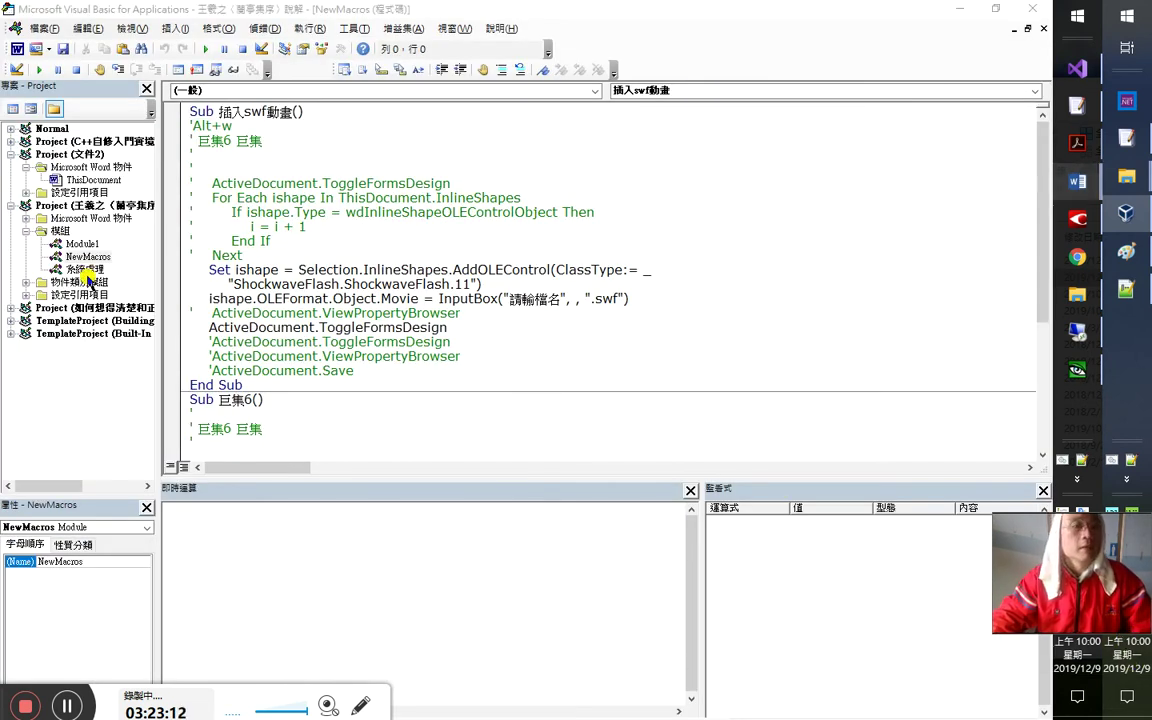
Open the macro 中國哲學書電子化計劃_註文前後加括弧 in the Normal project's 文字處理 module of the VBA editor
{"action": "left_click", "coordinate": [12, 129]}
{"action": "left_click", "coordinate": [27, 153]}
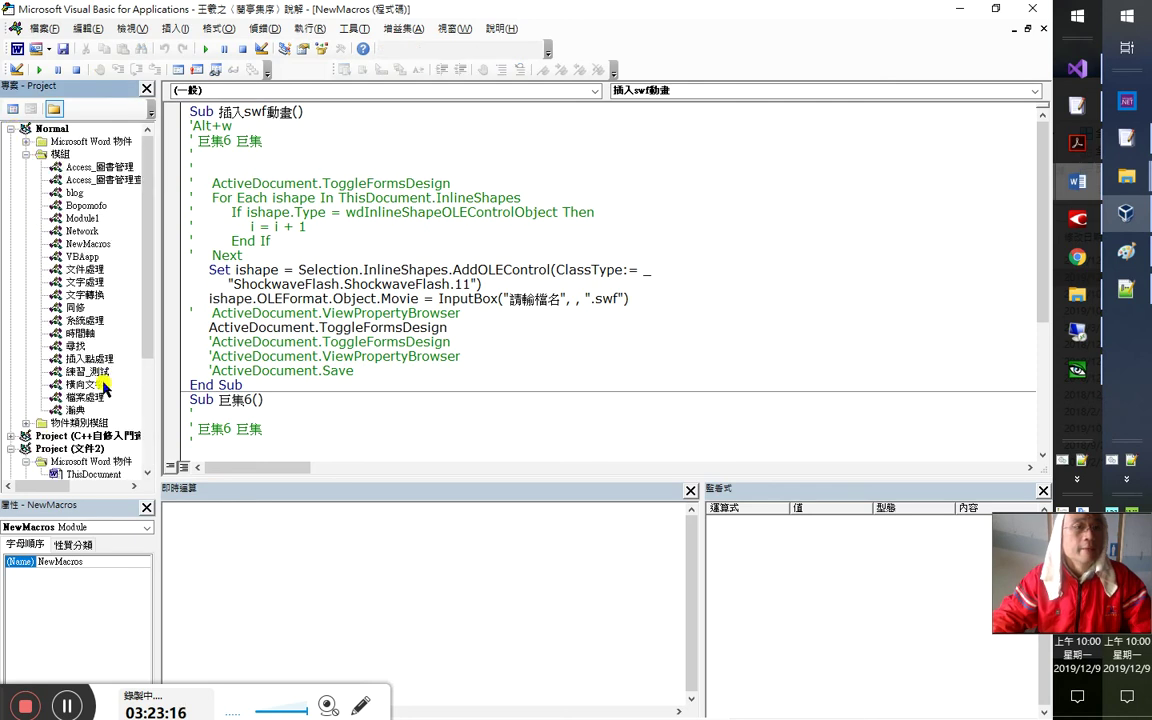
{"action": "double_click", "coordinate": [85, 282]}
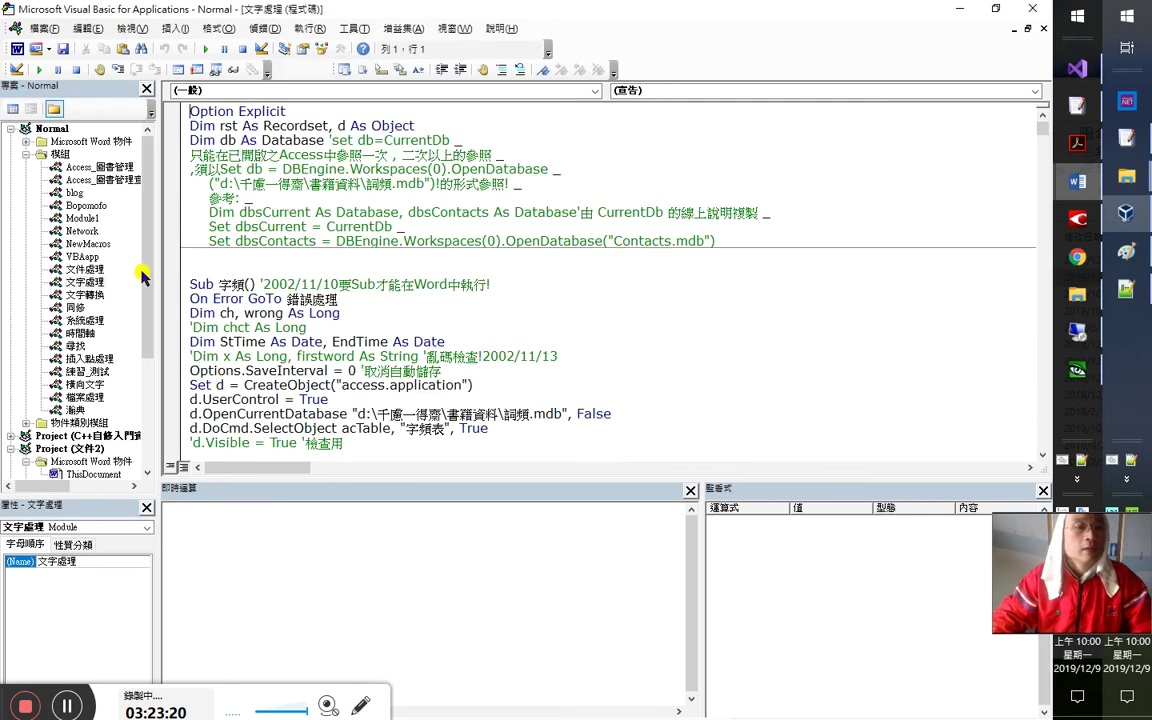
{"action": "left_click", "coordinate": [707, 91]}
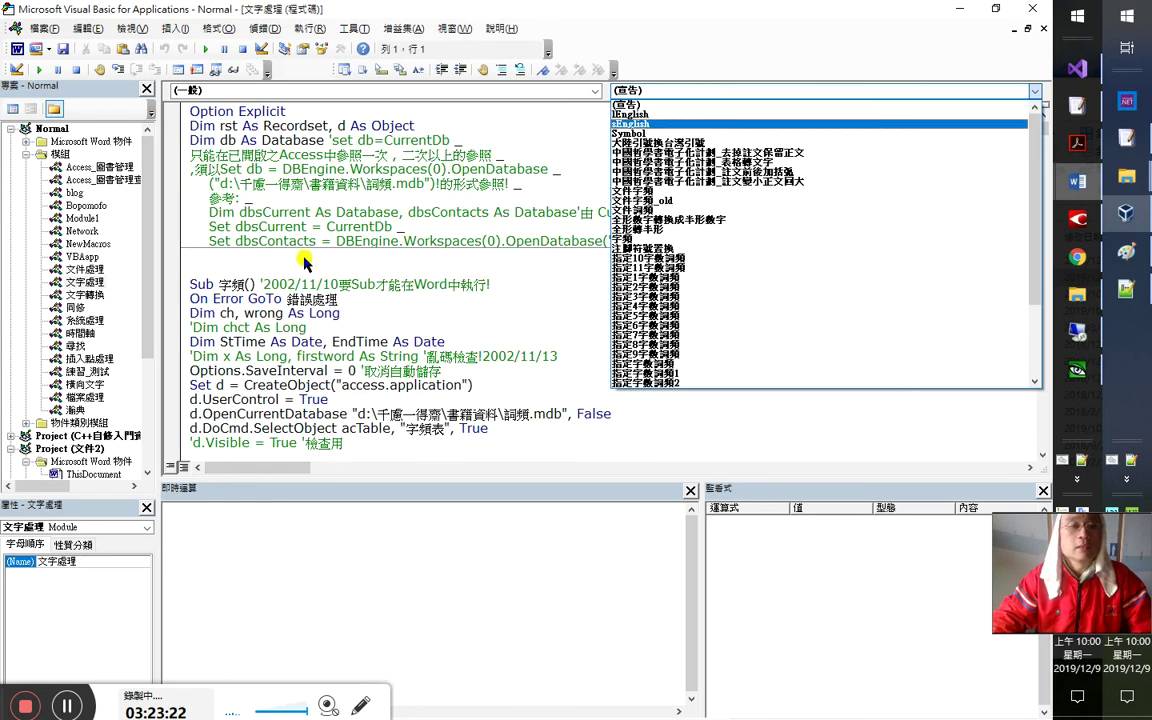
{"action": "left_click", "coordinate": [110, 284]}
{"action": "double_click", "coordinate": [88, 283]}
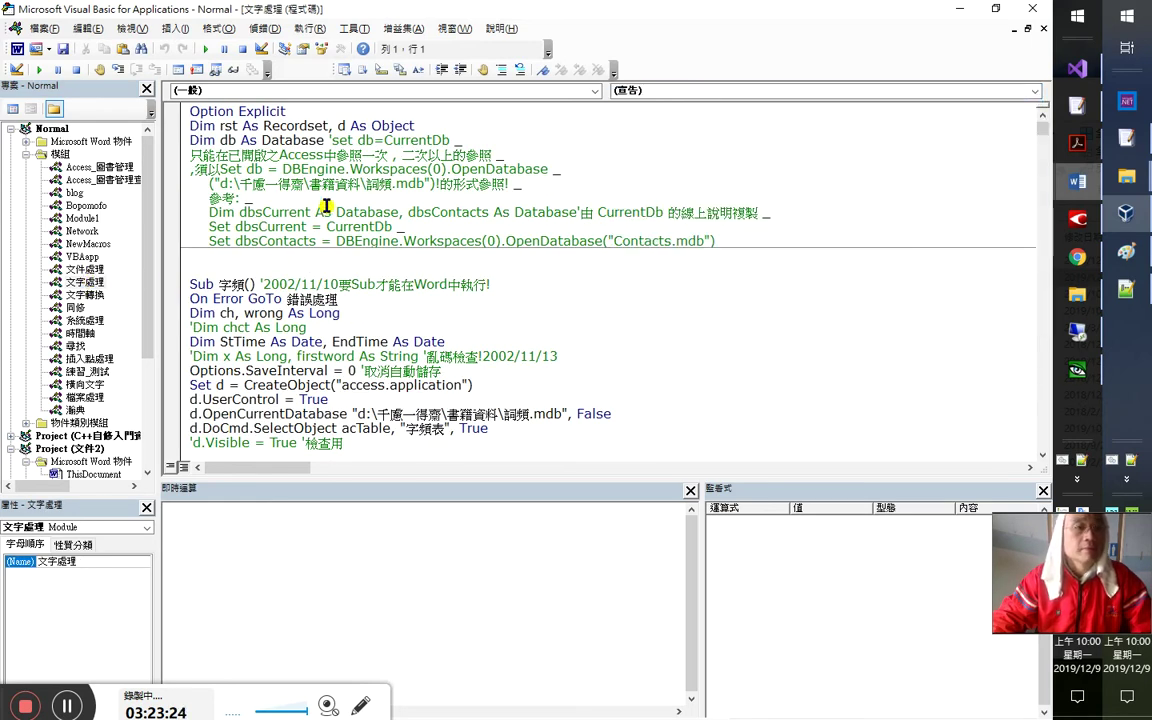
{"action": "left_click", "coordinate": [764, 93]}
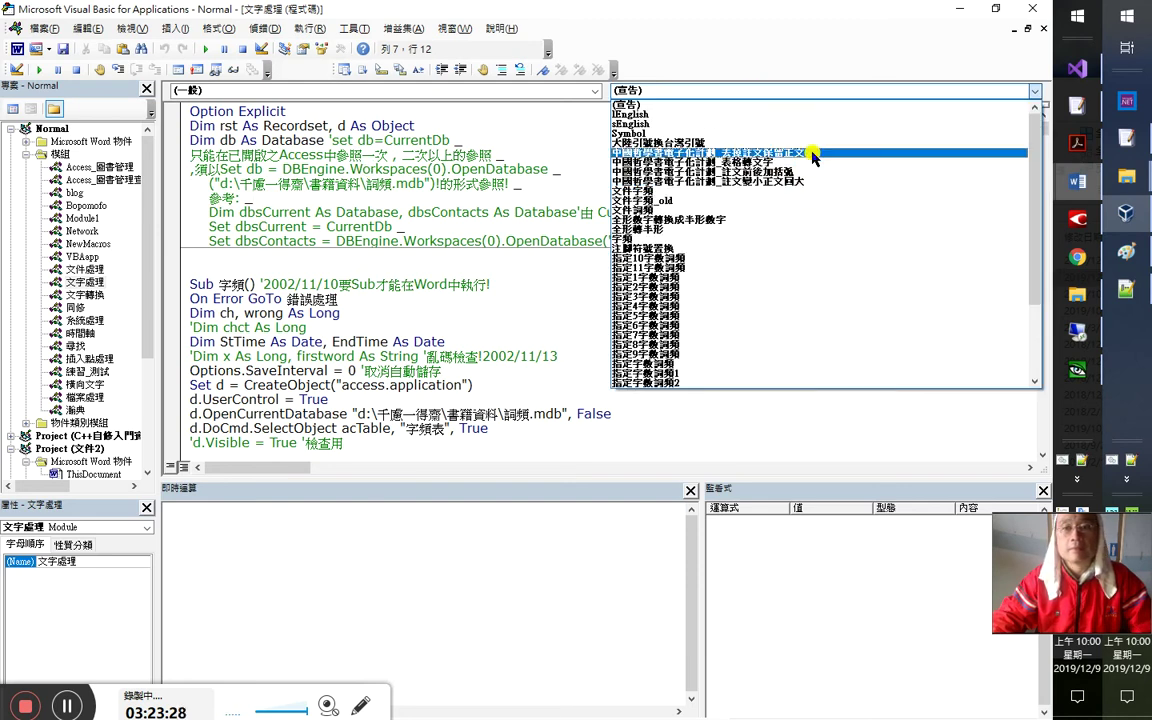
{"action": "left_click", "coordinate": [731, 171]}
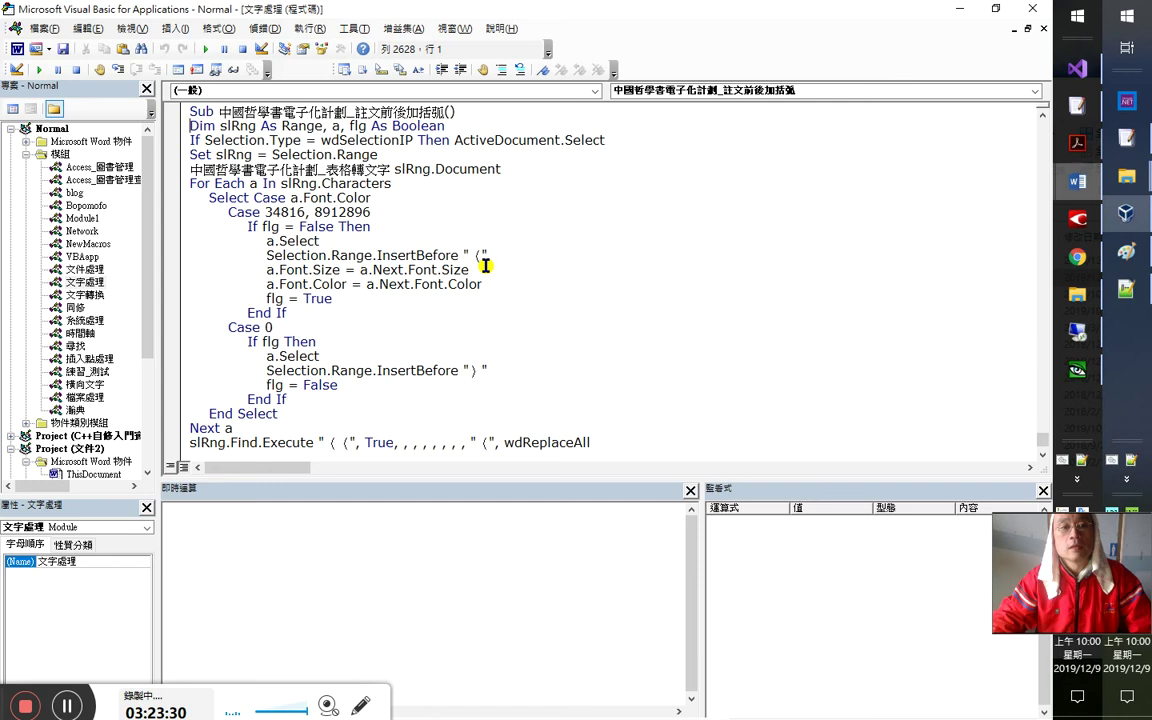
Run the macro to put brackets around the notes in 文件2 and dismiss its completion message
{"action": "key", "text": "F5"}
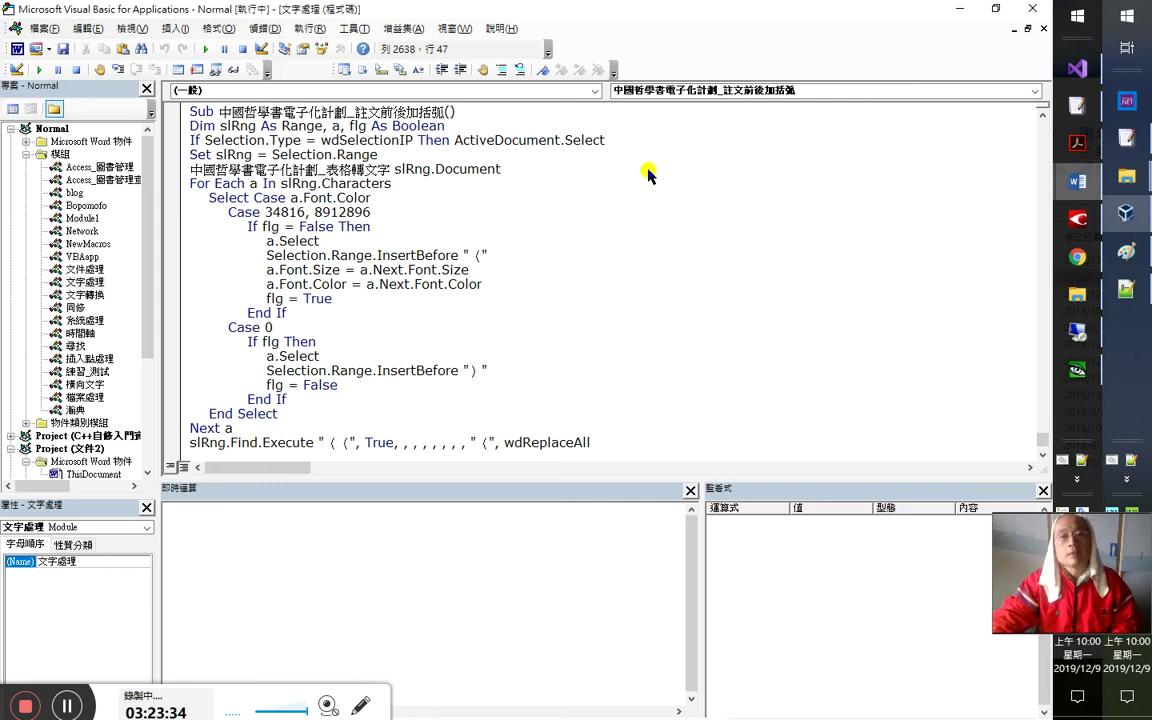
{"action": "key", "text": "alt+Tab"}
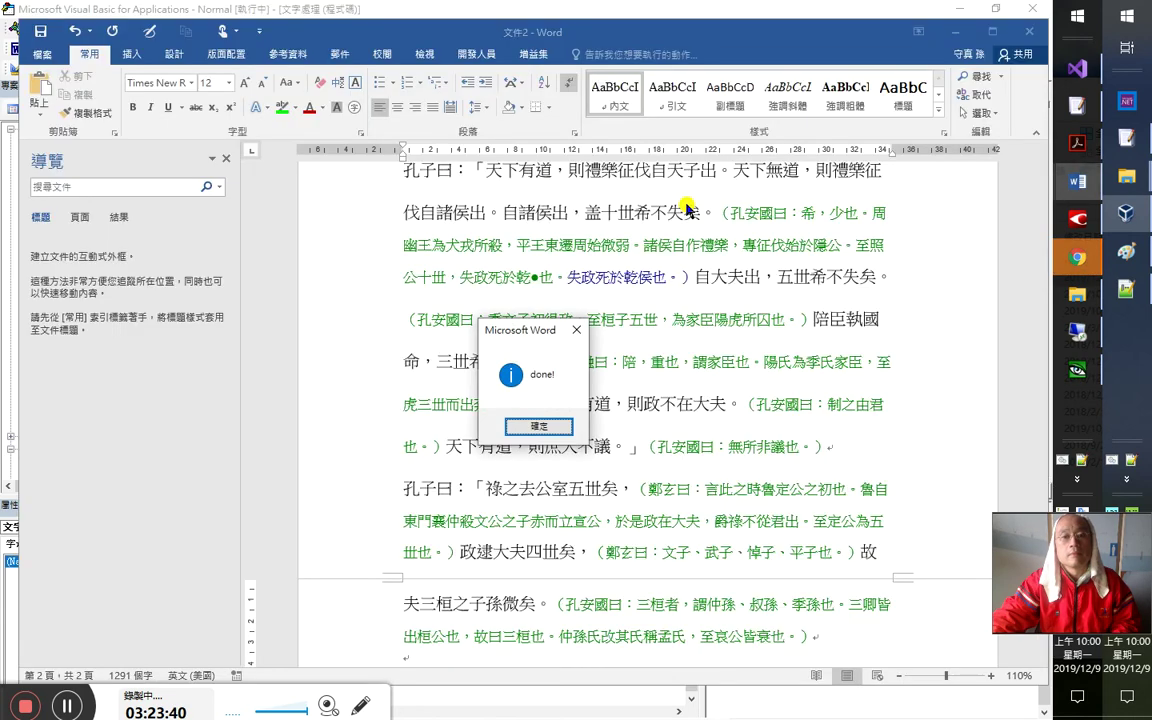
{"action": "left_click", "coordinate": [524, 424]}
{"action": "key", "text": "alt+Tab"}
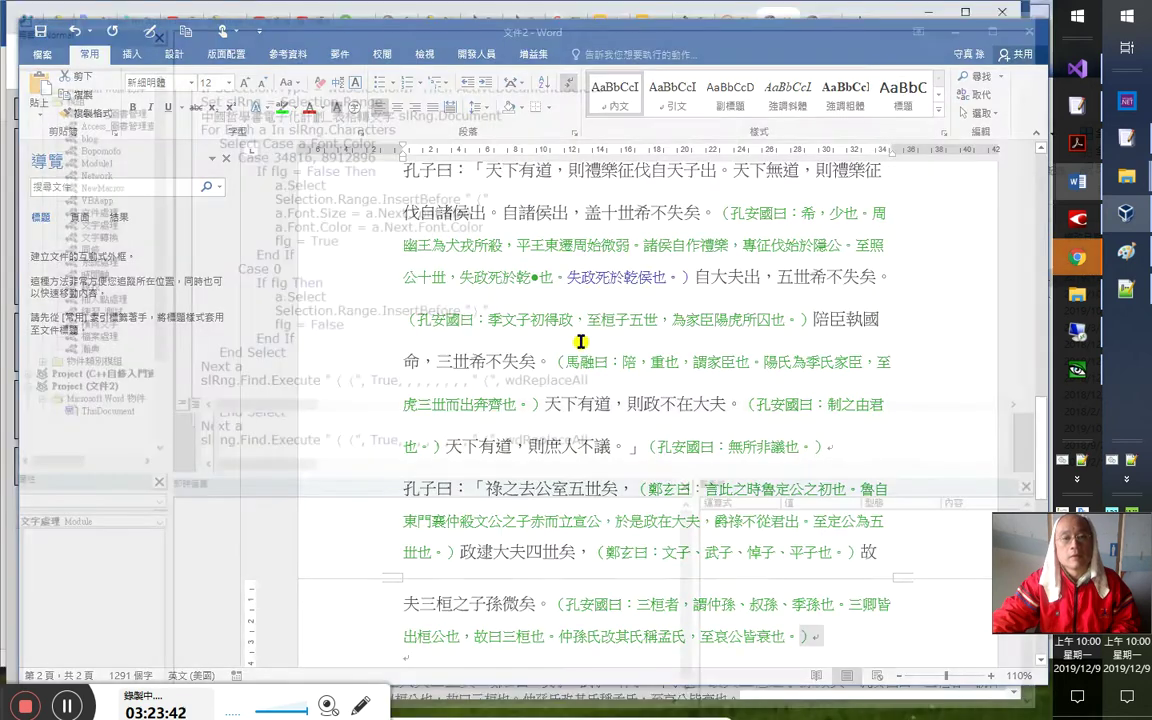
Cut the whole bracketed text from 文件2 and switch to the 王羲之〈蘭亭集序〉說解 document
{"action": "scroll", "coordinate": [748, 419], "scroll_direction": "down", "scroll_amount": 1}
{"action": "key", "text": "ctrl+Home"}
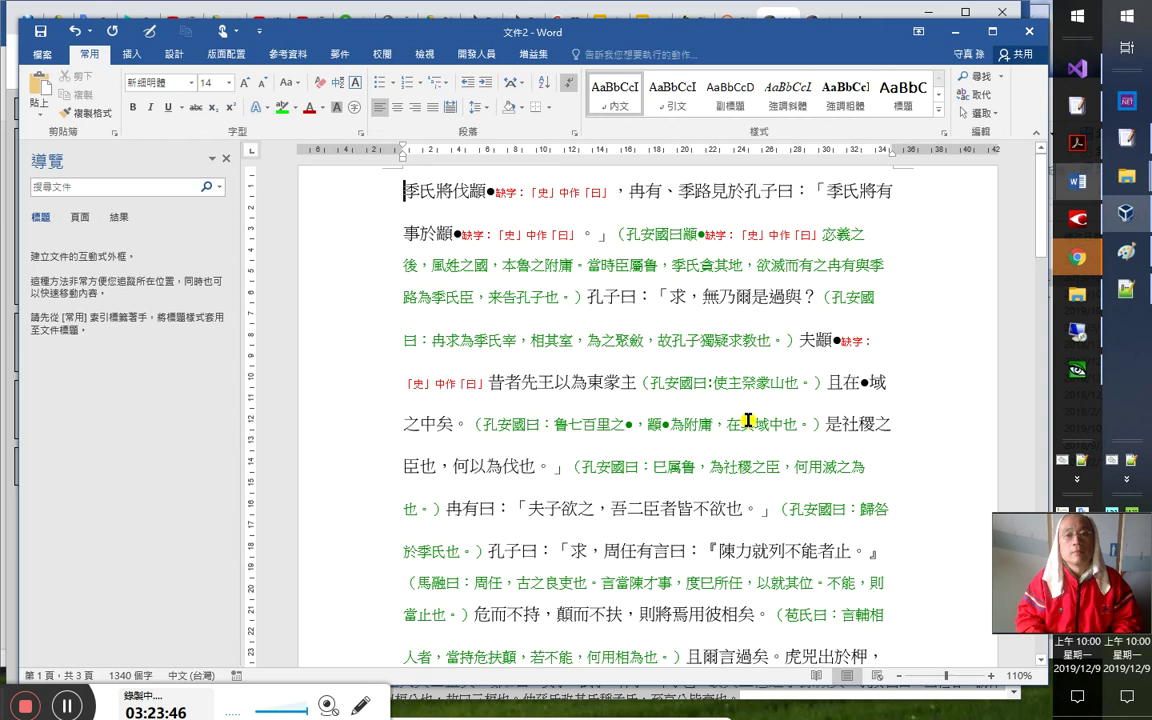
{"action": "key", "text": "ctrl+a"}
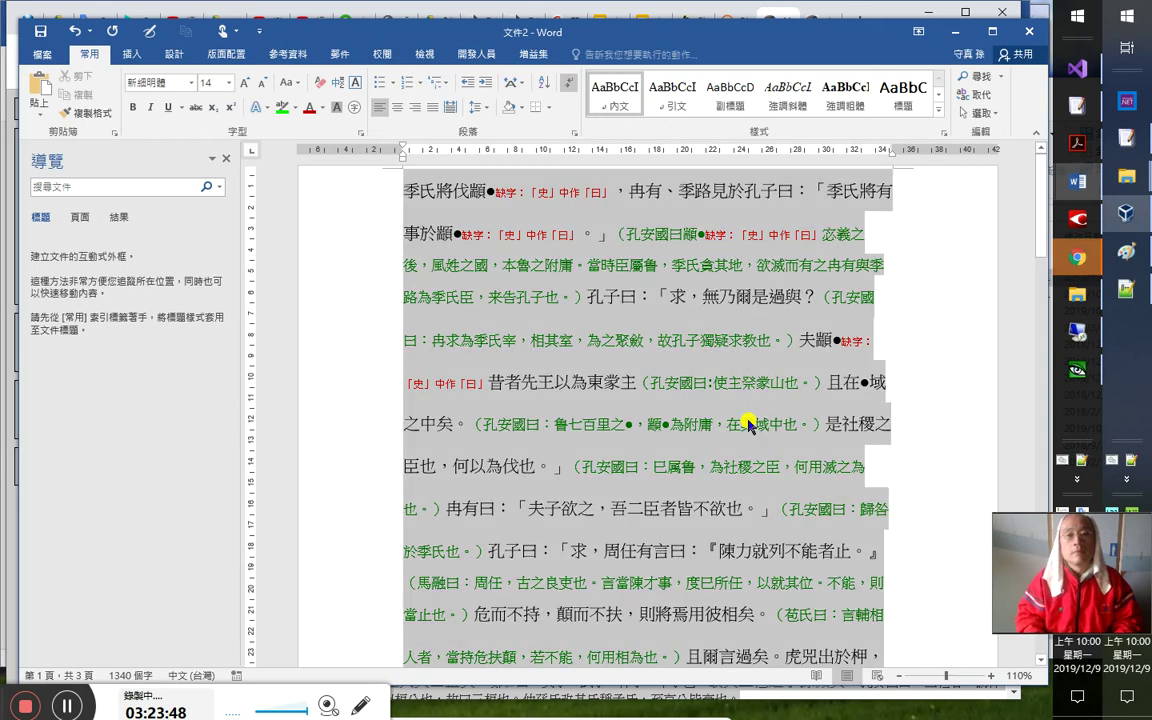
{"action": "key", "text": "alt+Tab"}
{"action": "key", "text": "Tab"}
{"action": "key", "text": "Tab"}
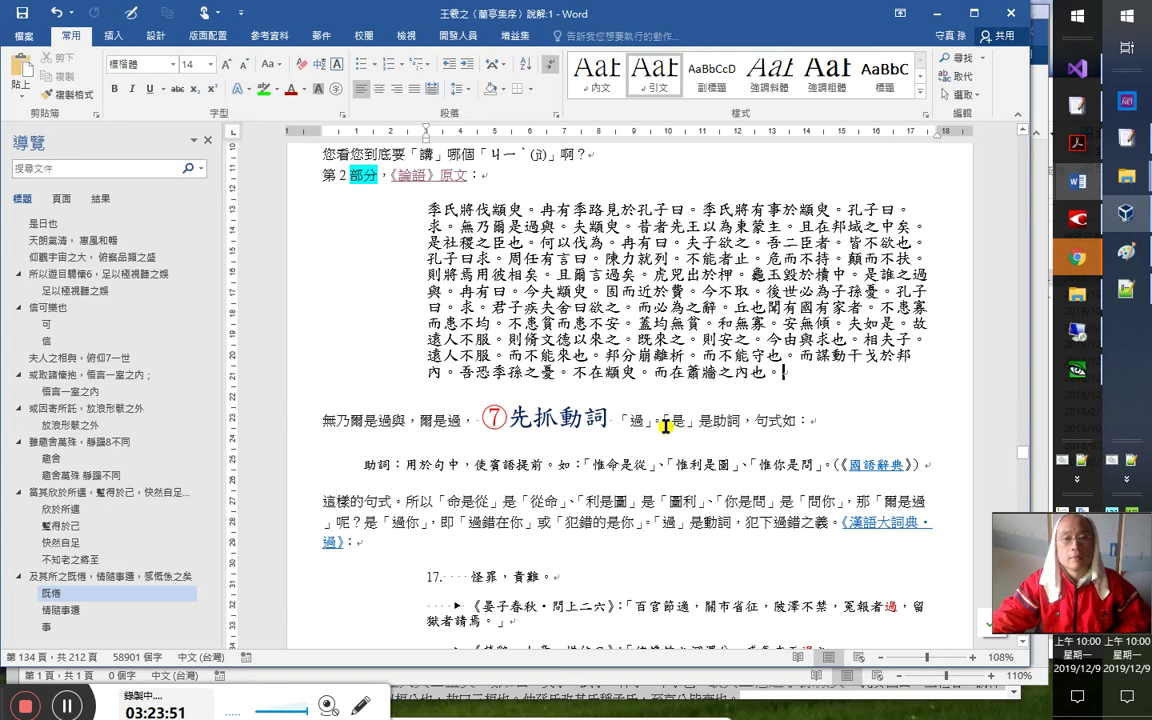
Insert an empty paragraph below the quoted 《論語》 original text and paste the bracketed passage there
{"action": "key", "text": "Down"}
{"action": "key", "text": "Return"}
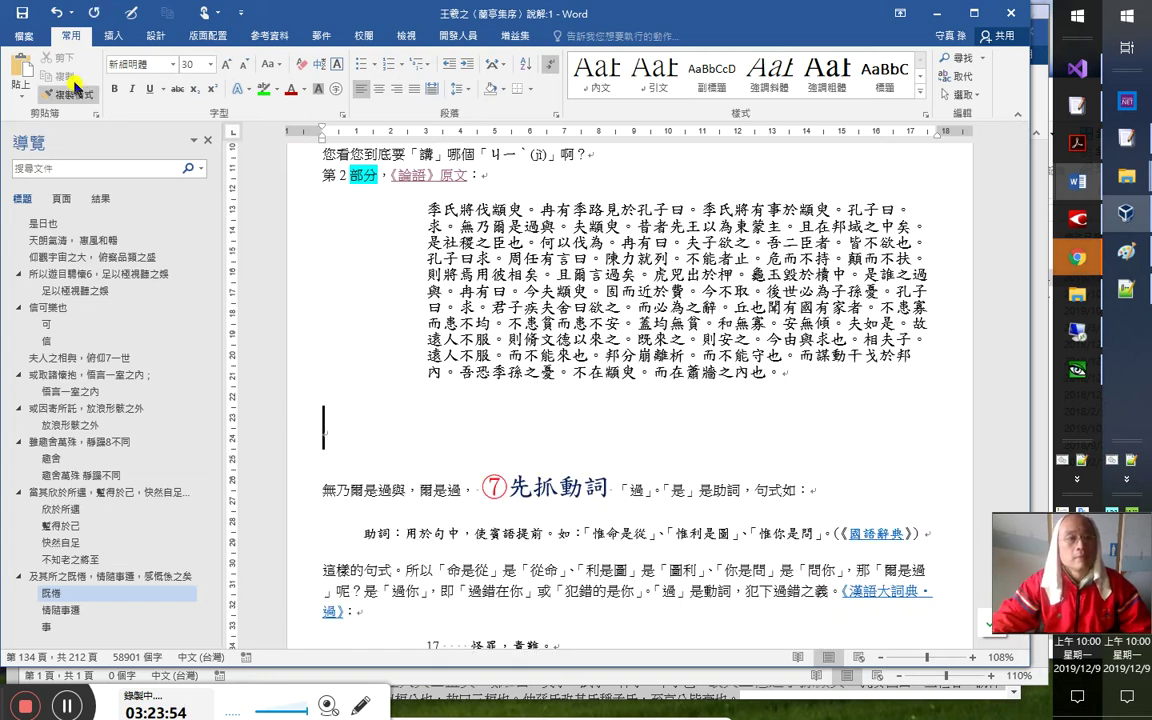
{"action": "left_click", "coordinate": [20, 65]}
Select the pasted bracketed passage below the quoted 《論語》 original text
{"action": "scroll", "coordinate": [553, 355], "scroll_direction": "up", "scroll_amount": 10}
{"action": "scroll", "coordinate": [551, 340], "scroll_direction": "up", "scroll_amount": 10}
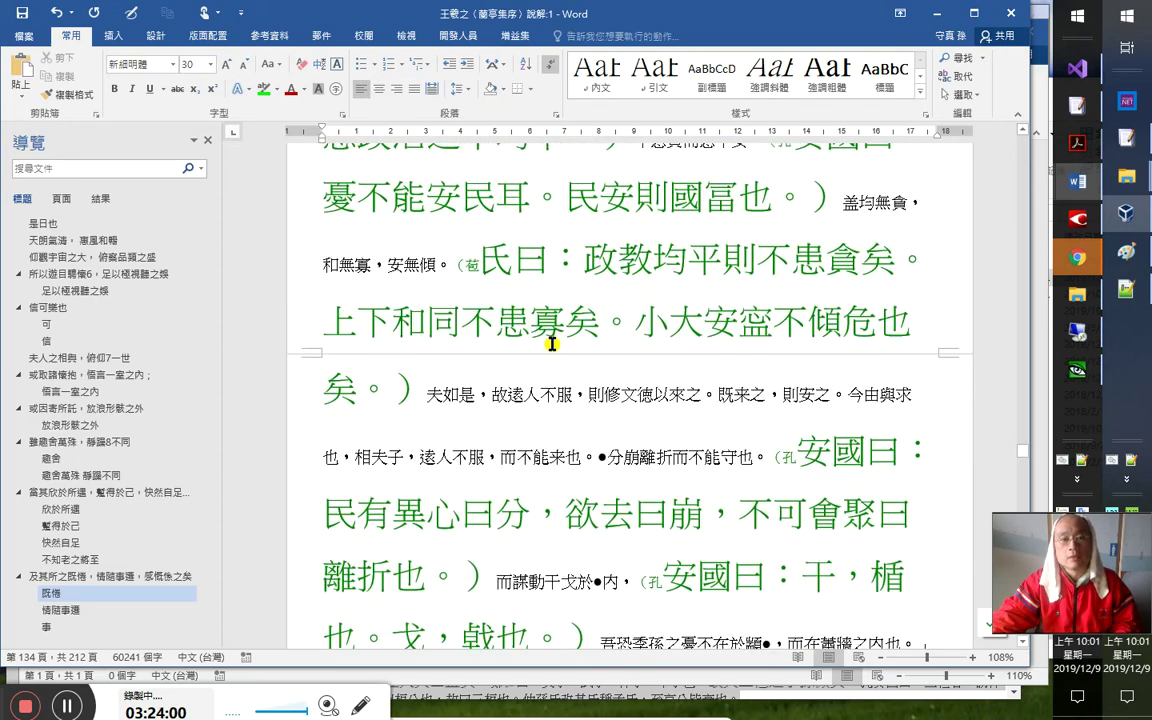
{"action": "scroll", "coordinate": [551, 343], "scroll_direction": "up", "scroll_amount": 10}
{"action": "scroll", "coordinate": [565, 326], "scroll_direction": "up", "scroll_amount": 10}
{"action": "scroll", "coordinate": [569, 314], "scroll_direction": "up", "scroll_amount": 10}
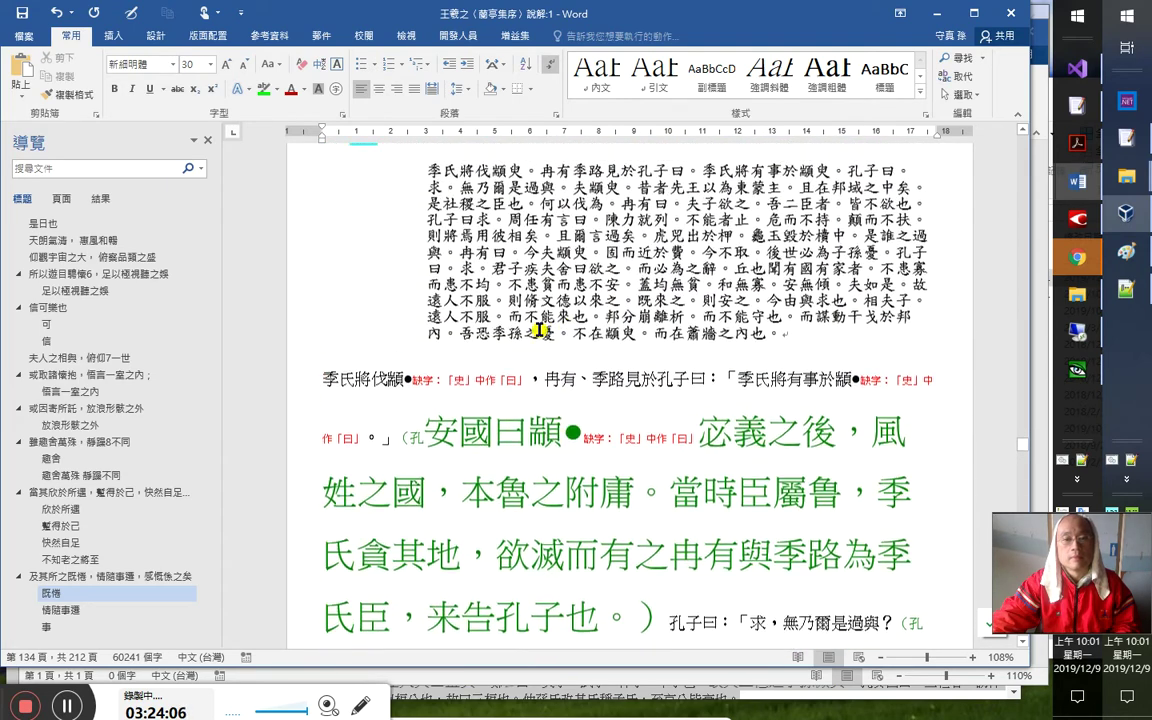
{"action": "double_click", "coordinate": [318, 435]}
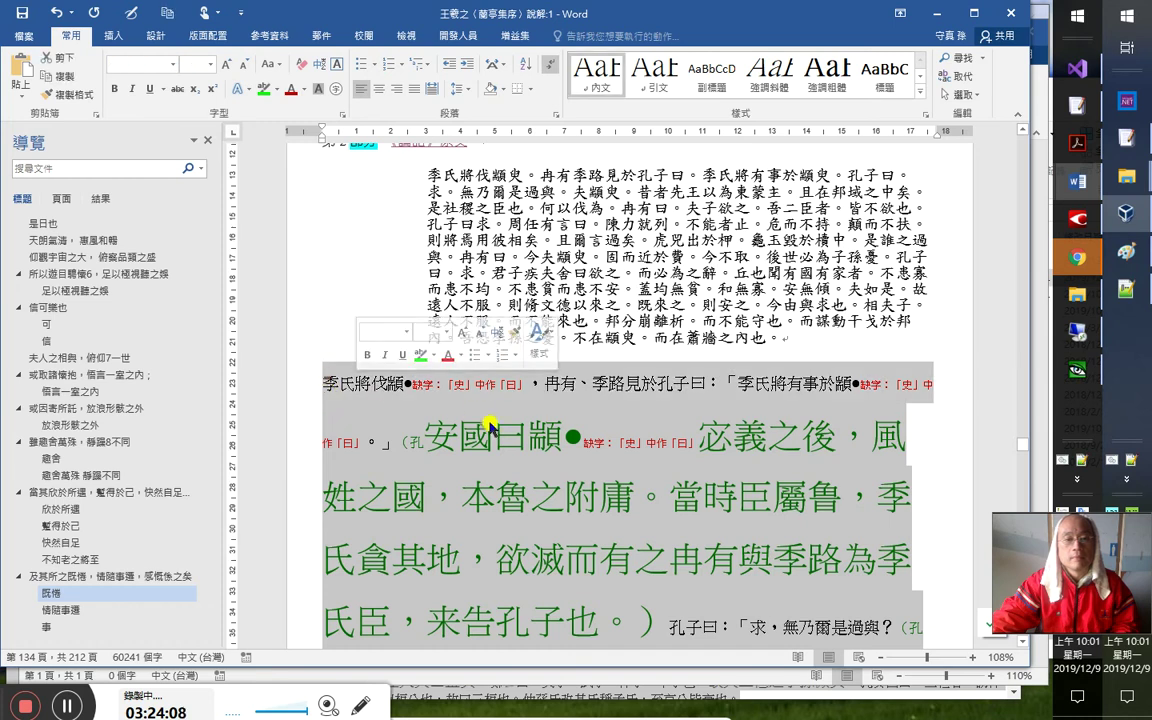
Open the macro 中國哲學書電子化計劃_註文變小正文回大 in the VBA editor and save the commentary document
{"action": "key", "text": "alt+F11"}
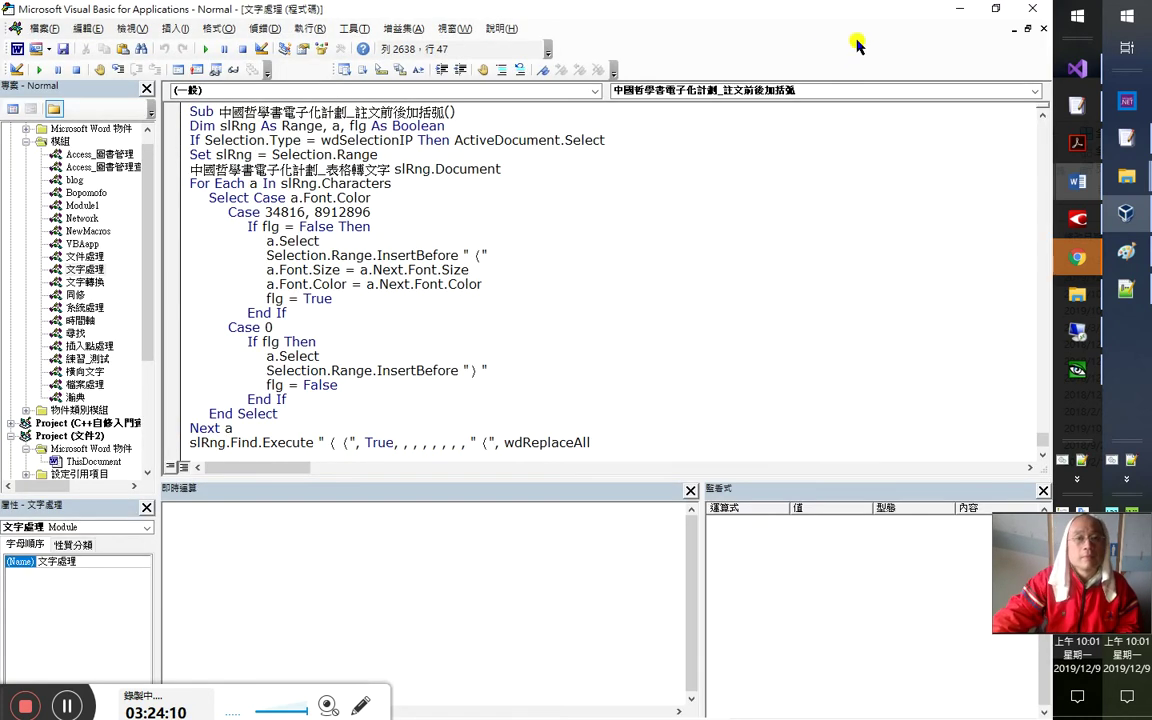
{"action": "left_click", "coordinate": [826, 89]}
{"action": "scroll", "coordinate": [826, 150], "scroll_direction": "up", "scroll_amount": 2}
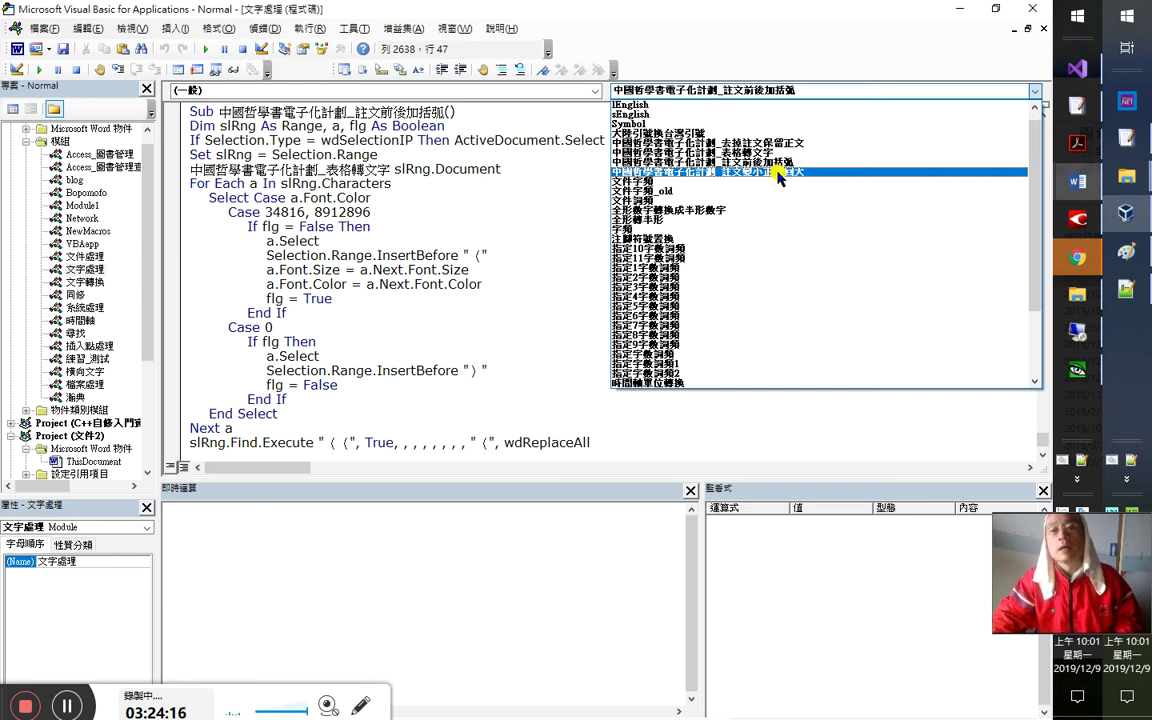
{"action": "left_click", "coordinate": [778, 172]}
{"action": "key", "text": "alt+F11"}
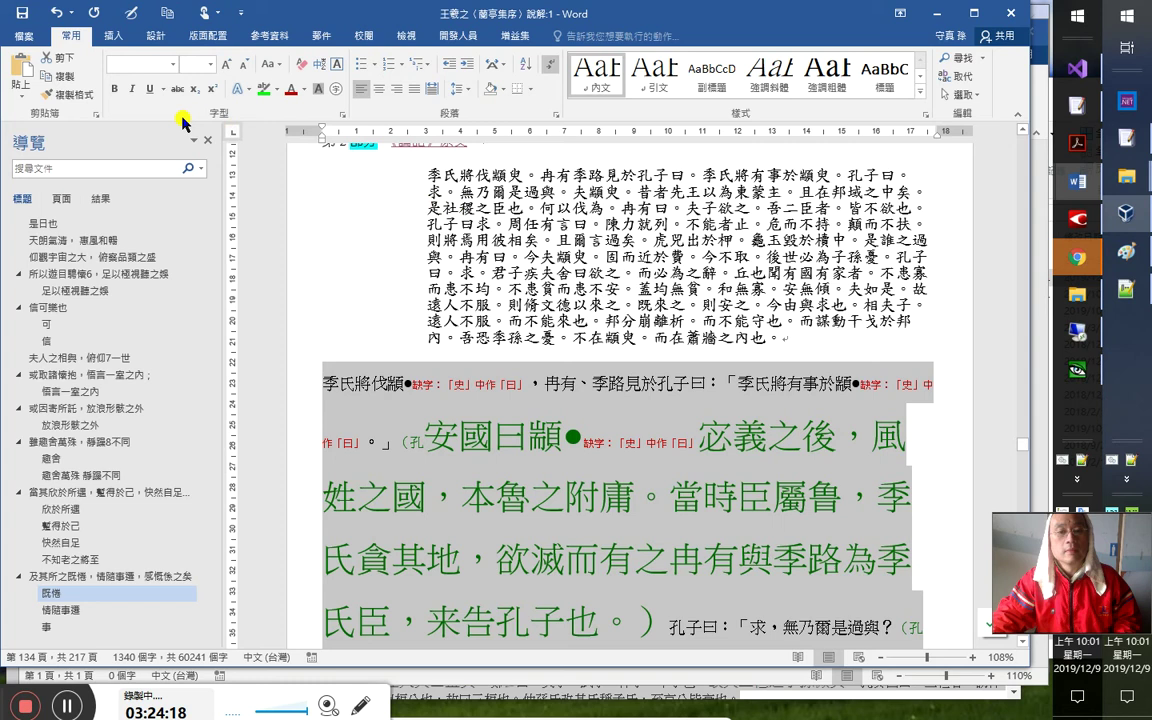
{"action": "left_click", "coordinate": [28, 18]}
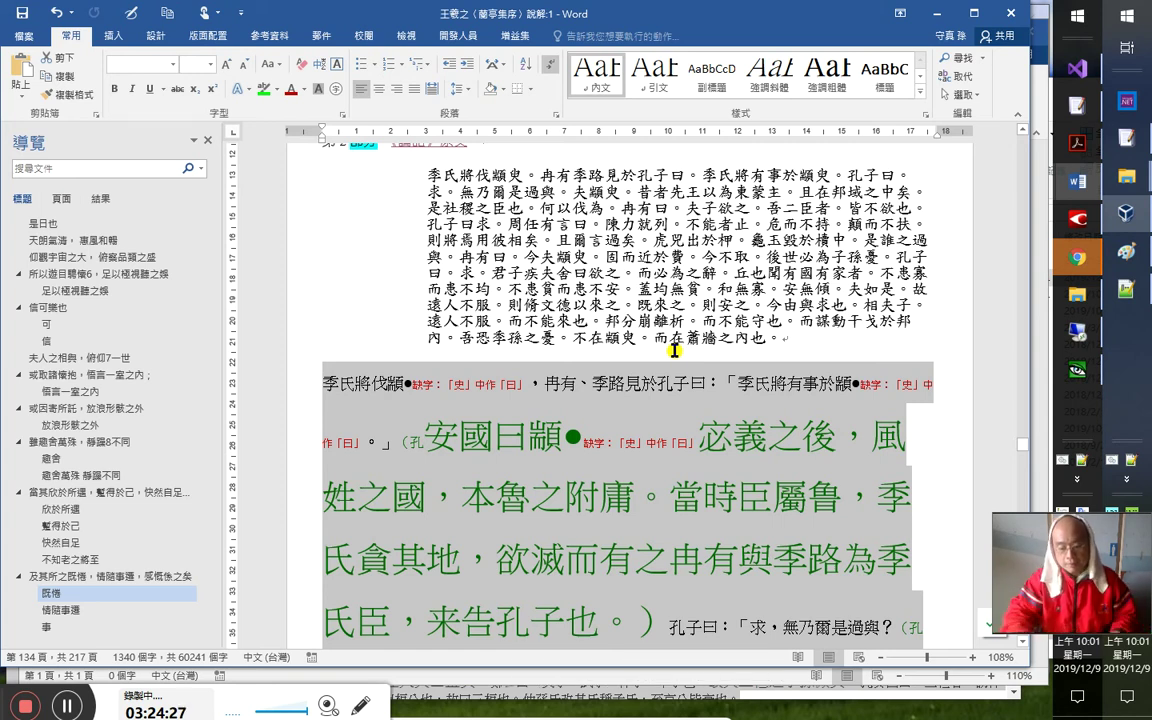
Try to run the macro 中國哲學書電子化計劃_註文變小正文回大 on the selected passage and dismiss the message box
{"action": "key", "text": "alt+F11"}
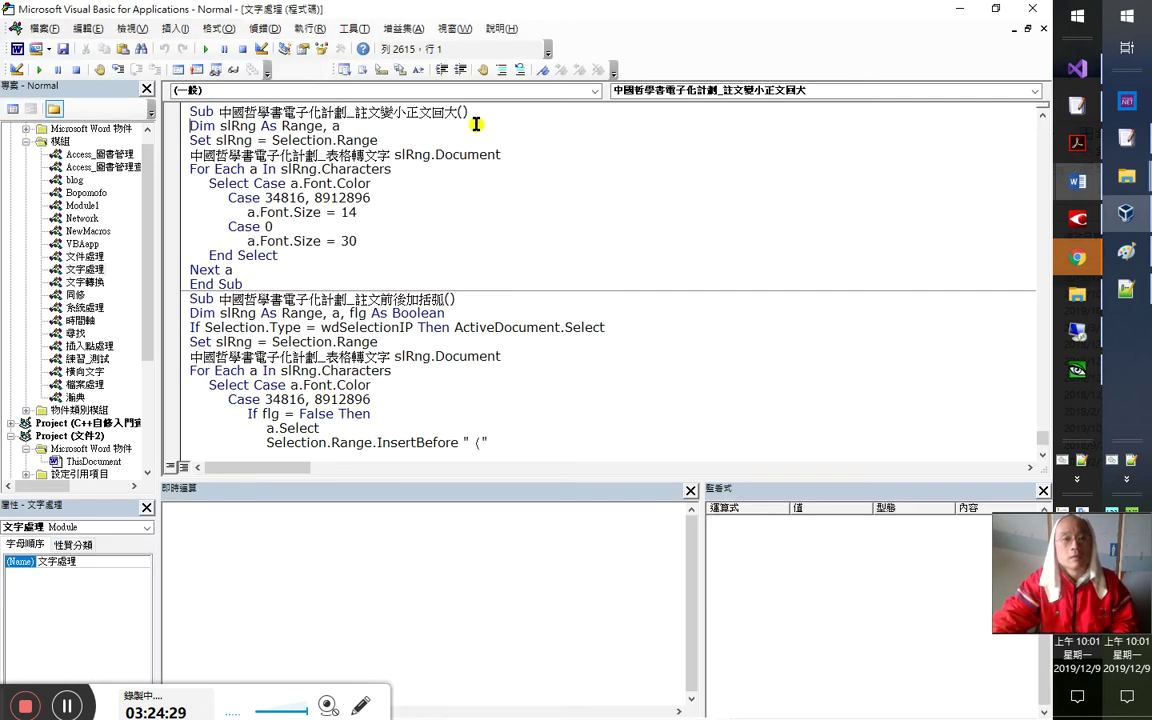
{"action": "left_click_drag", "start_coordinate": [498, 7], "coordinate": [981, 132]}
{"action": "left_click", "coordinate": [950, 155]}
{"action": "left_click", "coordinate": [965, 177]}
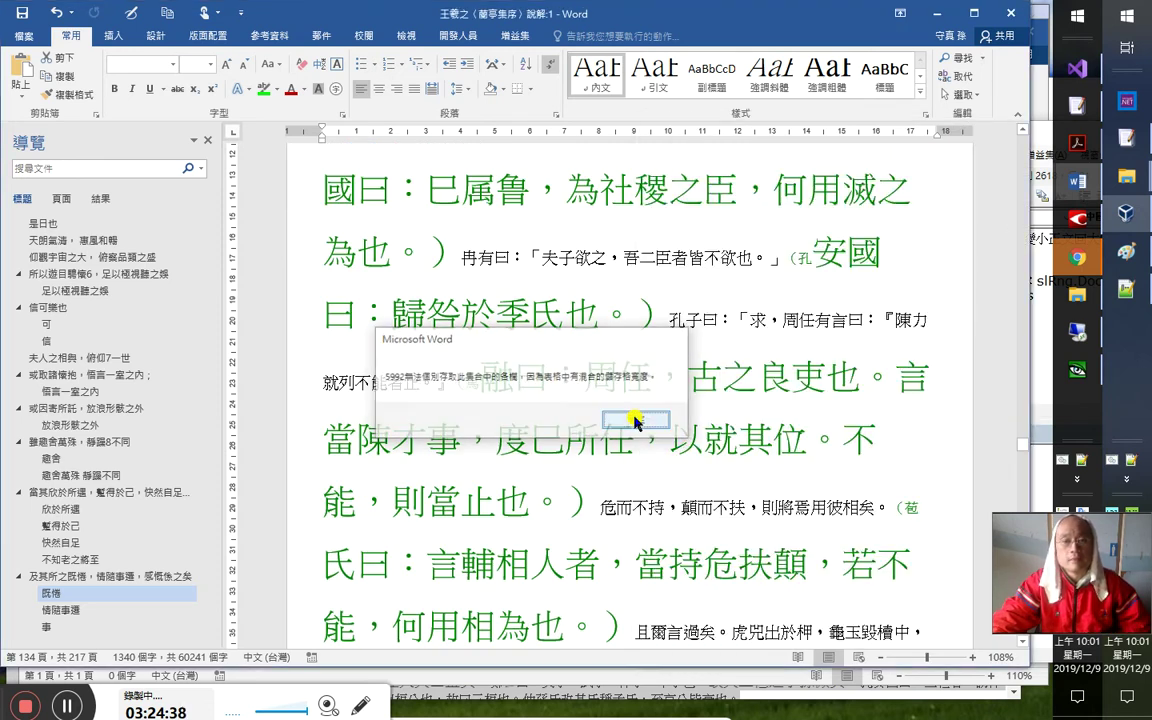
{"action": "left_click", "coordinate": [636, 421]}
{"action": "left_click", "coordinate": [514, 368]}
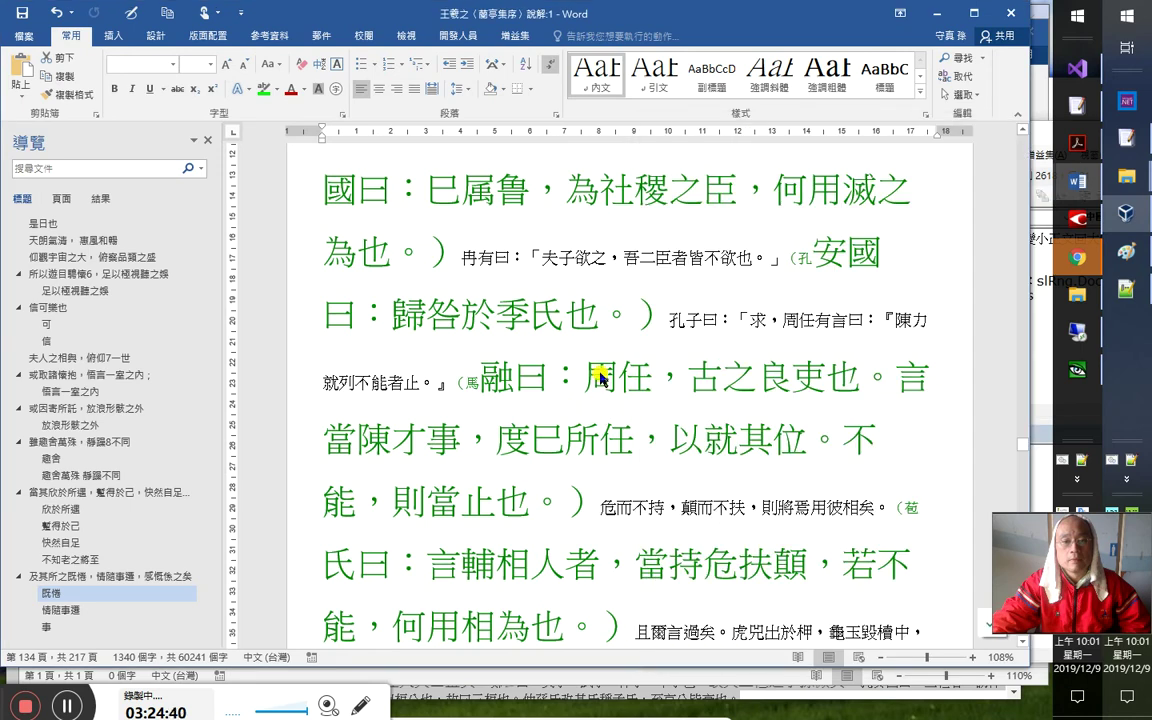
Select the first paragraph of the bracketed passage again and look through the paragraphs that follow it
{"action": "scroll", "coordinate": [679, 328], "scroll_direction": "up", "scroll_amount": 10}
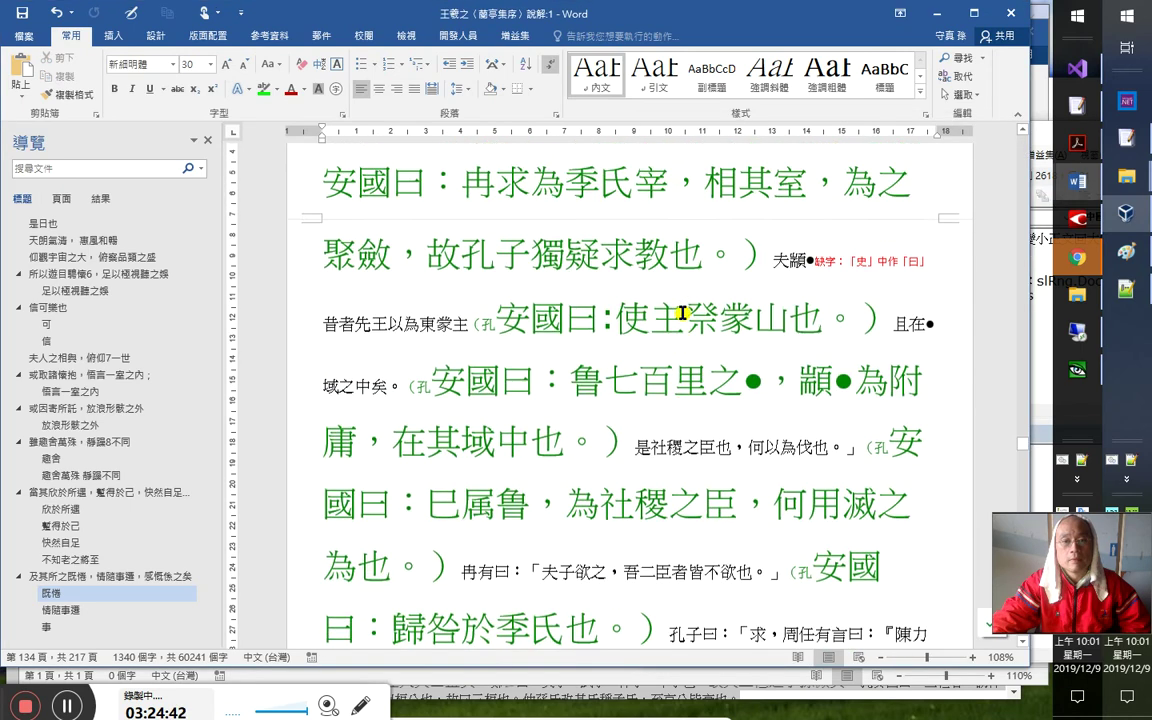
{"action": "scroll", "coordinate": [680, 313], "scroll_direction": "up", "scroll_amount": 3}
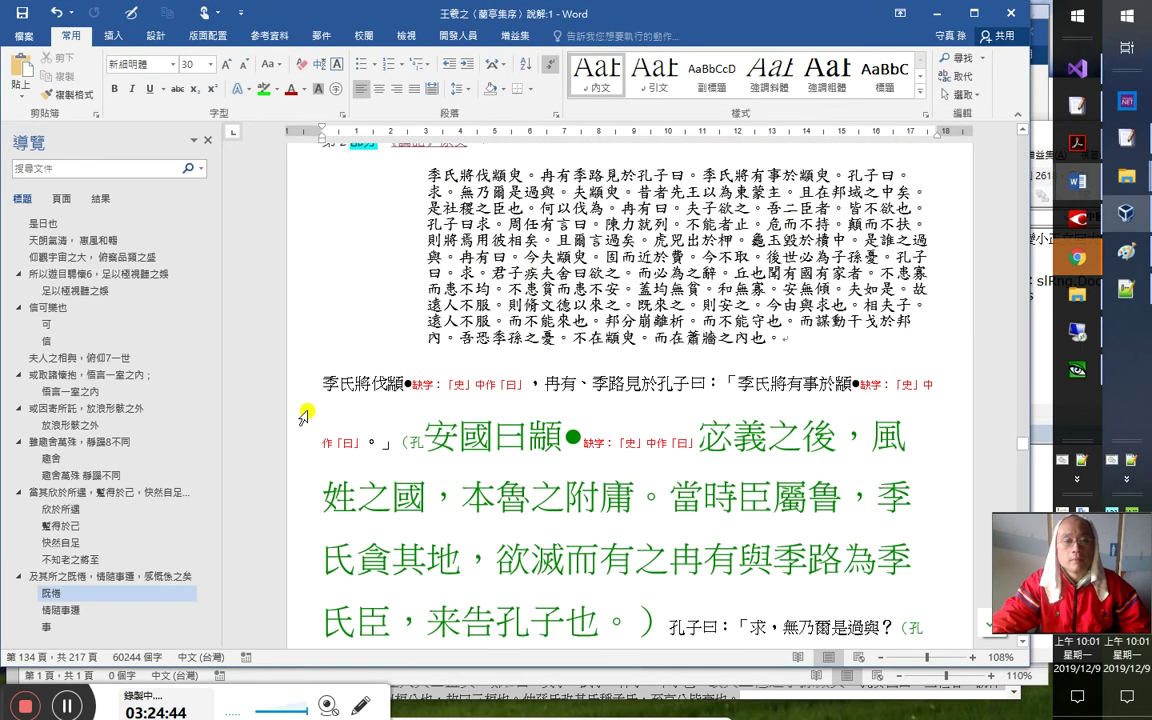
{"action": "double_click", "coordinate": [295, 421]}
{"action": "scroll", "coordinate": [702, 399], "scroll_direction": "down", "scroll_amount": 7}
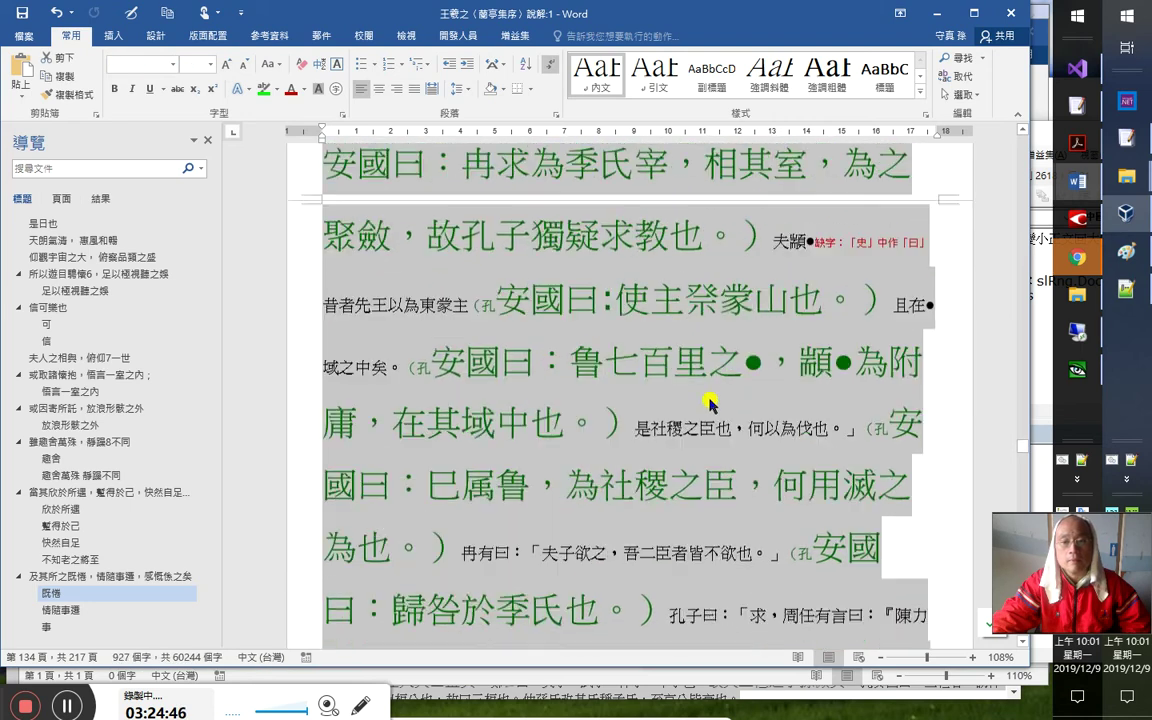
{"action": "scroll", "coordinate": [712, 403], "scroll_direction": "down", "scroll_amount": 15}
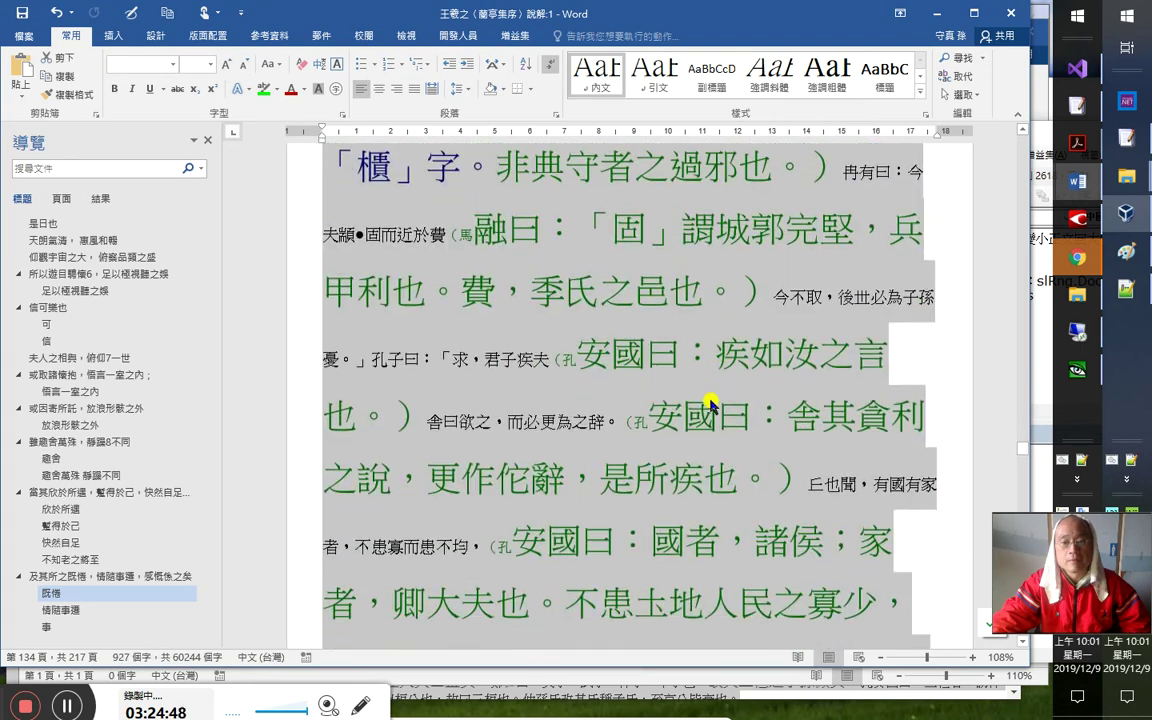
{"action": "scroll", "coordinate": [708, 403], "scroll_direction": "down", "scroll_amount": 15}
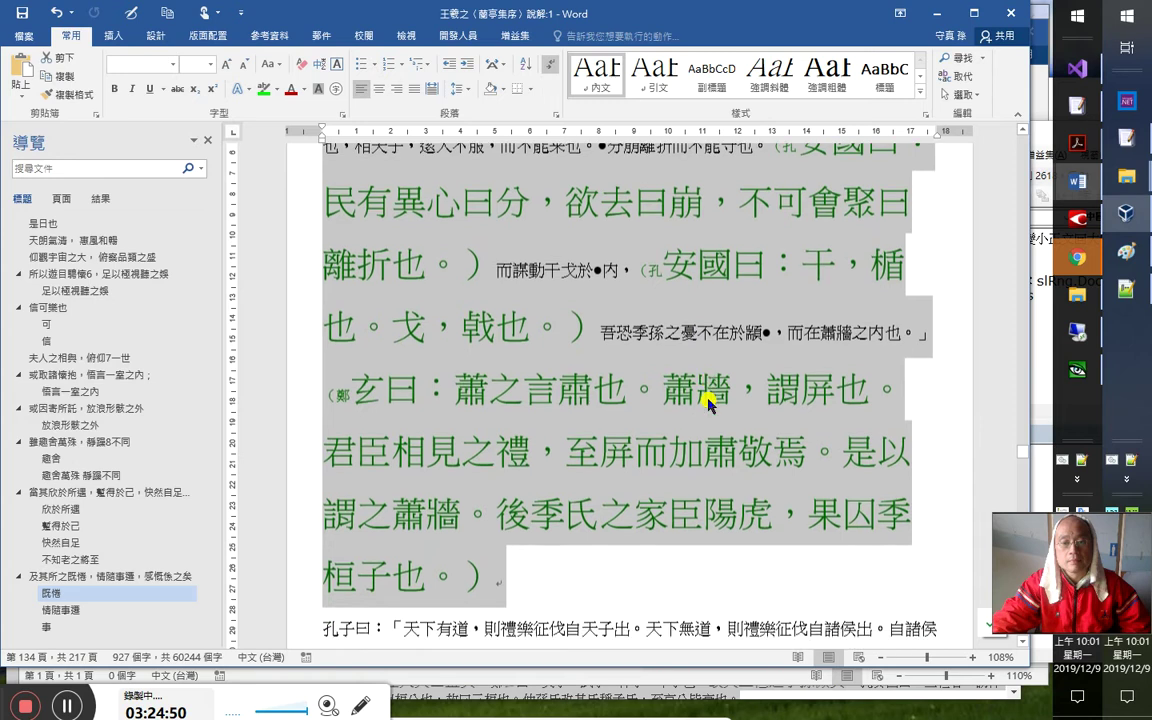
{"action": "scroll", "coordinate": [708, 403], "scroll_direction": "down", "scroll_amount": 1}
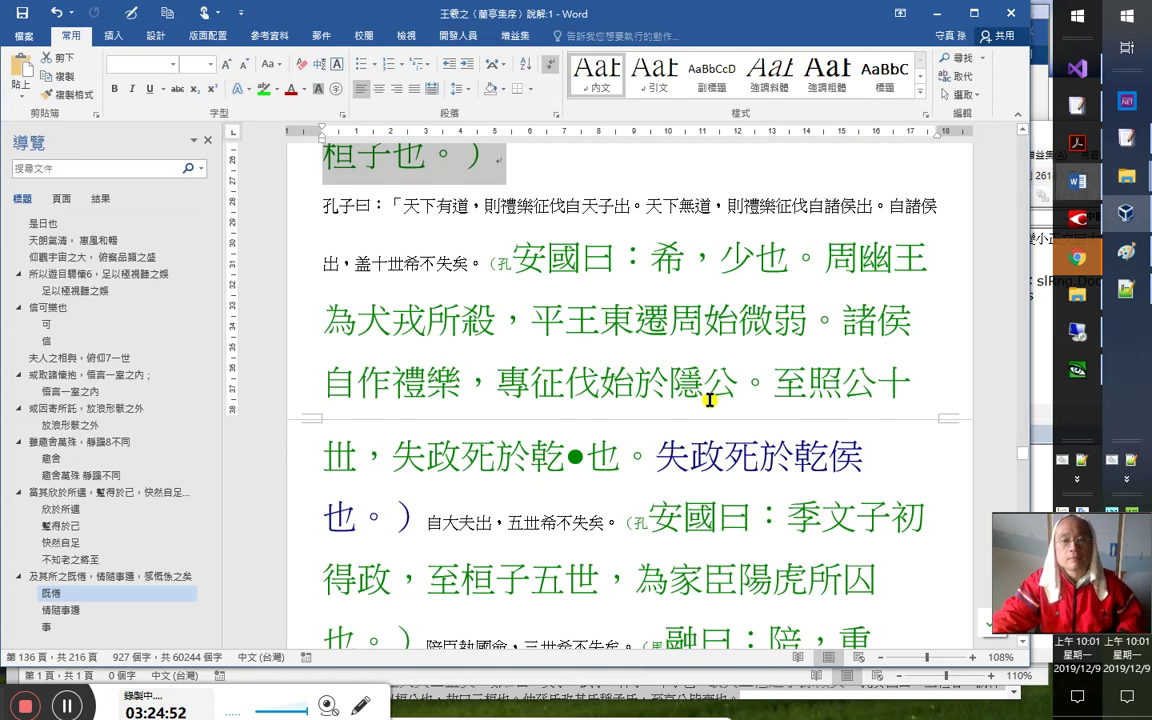
{"action": "scroll", "coordinate": [700, 402], "scroll_direction": "down", "scroll_amount": 6}
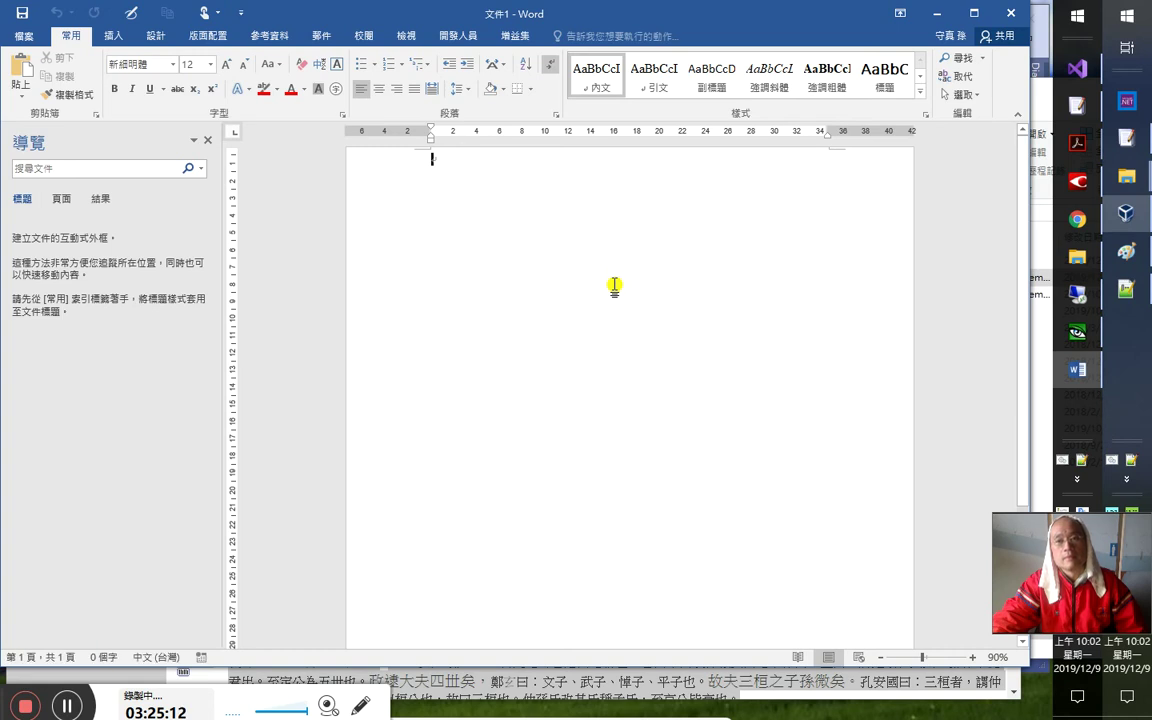
Reopen the recent document 王羲之〈蘭亭集序〉說解 and select the whole bracketed passage under the 《論語》 original text
{"action": "left_click", "coordinate": [22, 34]}
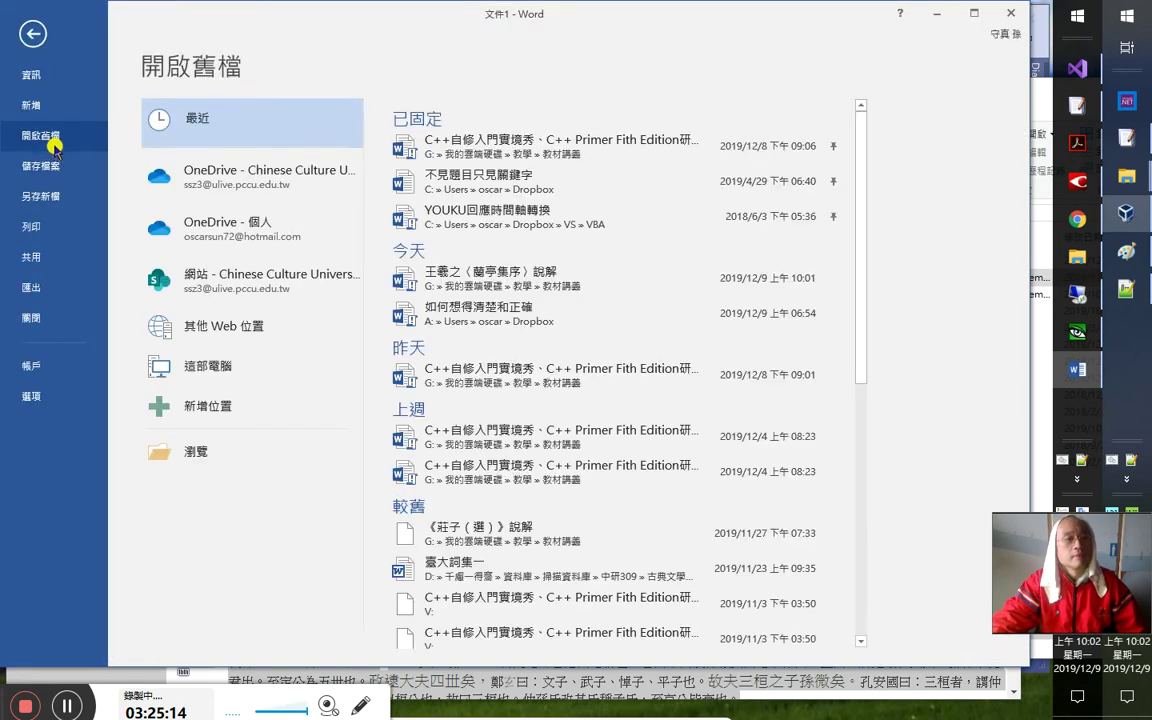
{"action": "left_click", "coordinate": [517, 280]}
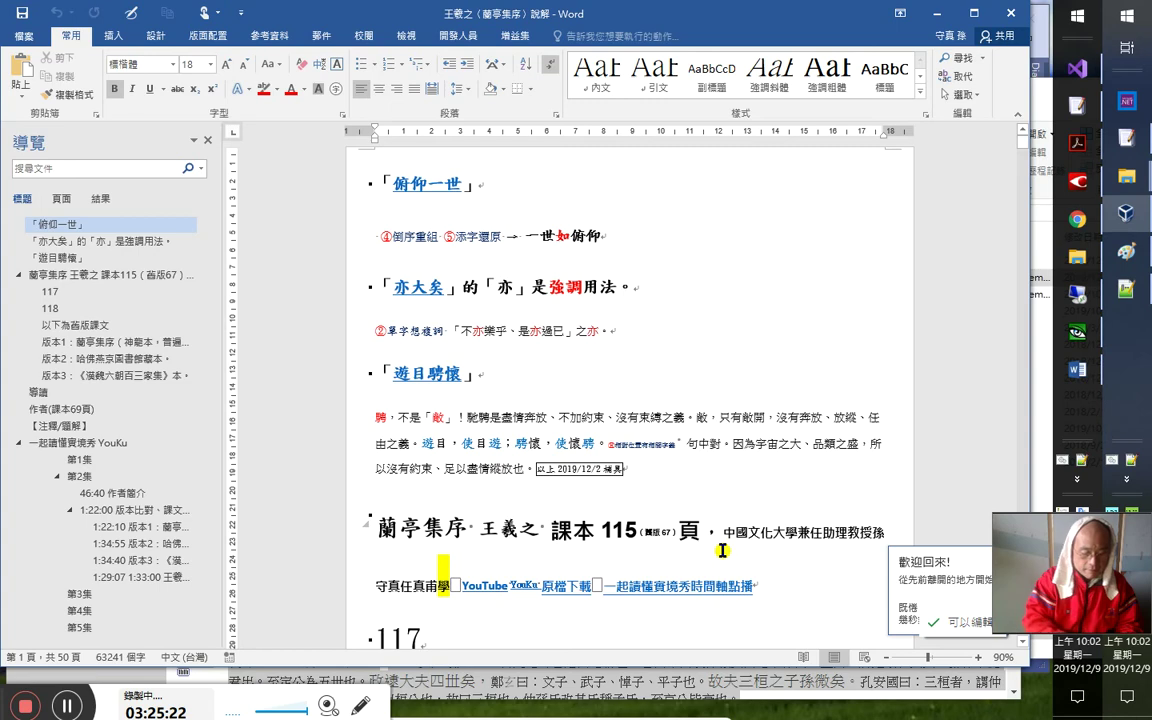
{"action": "scroll", "coordinate": [722, 551], "scroll_direction": "down", "scroll_amount": 4}
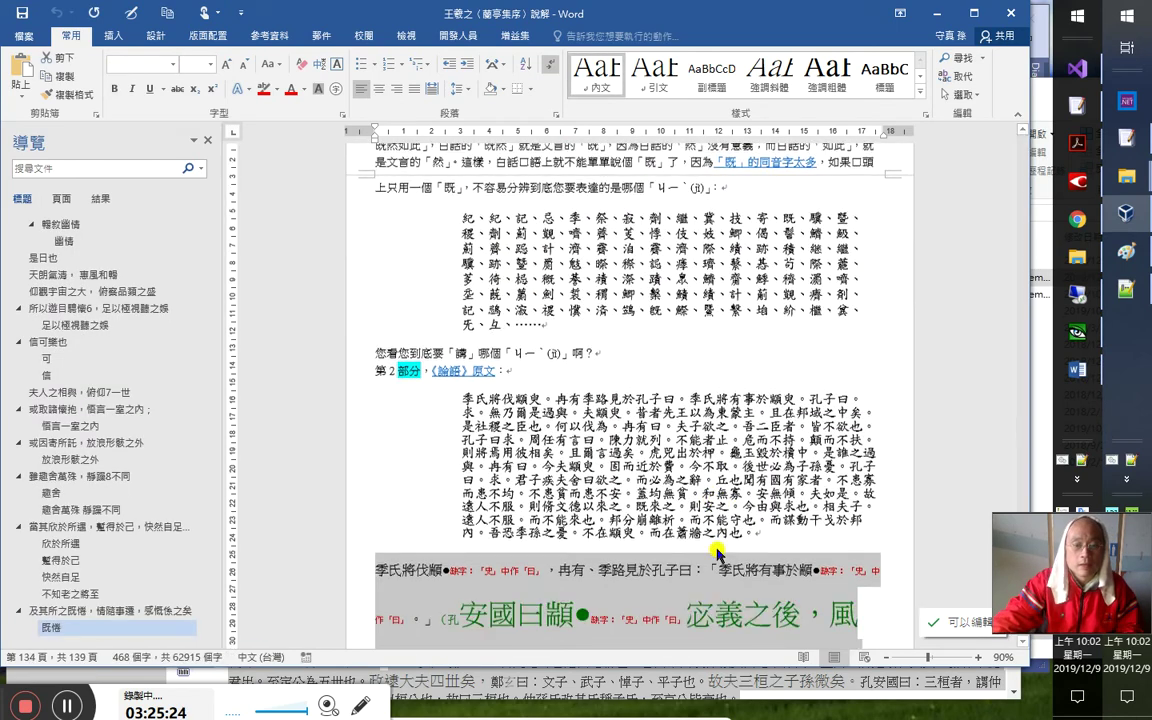
{"action": "scroll", "coordinate": [856, 514], "scroll_direction": "down", "scroll_amount": 15}
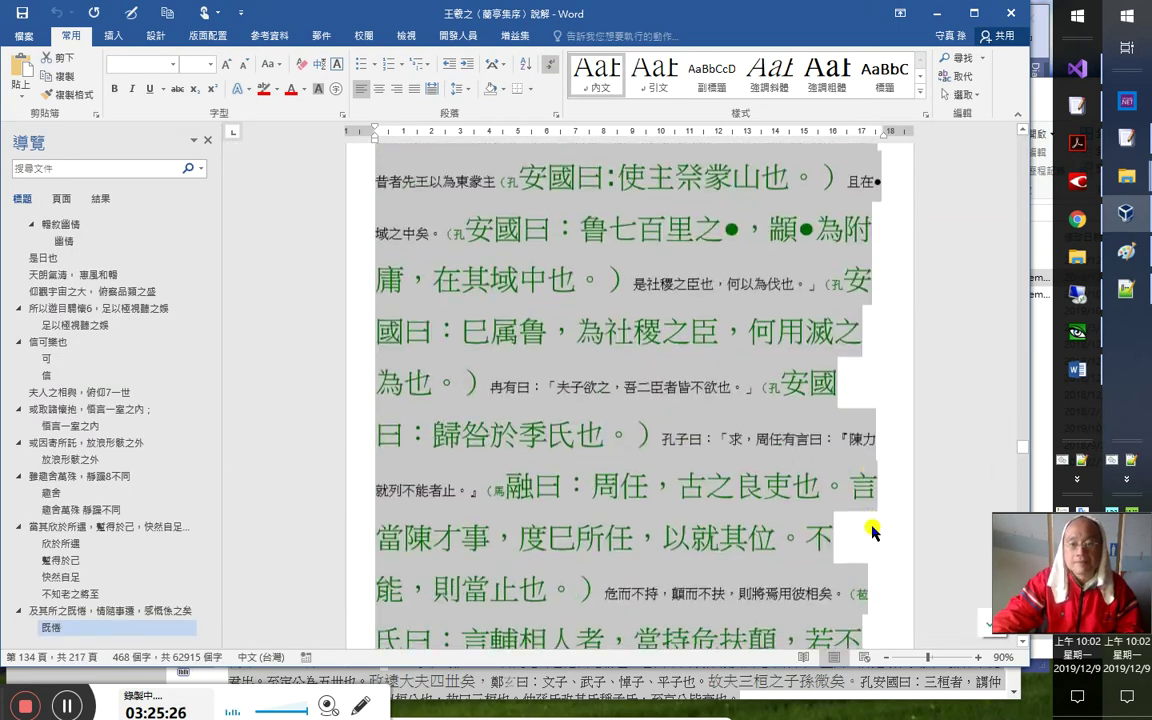
{"action": "scroll", "coordinate": [875, 522], "scroll_direction": "down", "scroll_amount": 15}
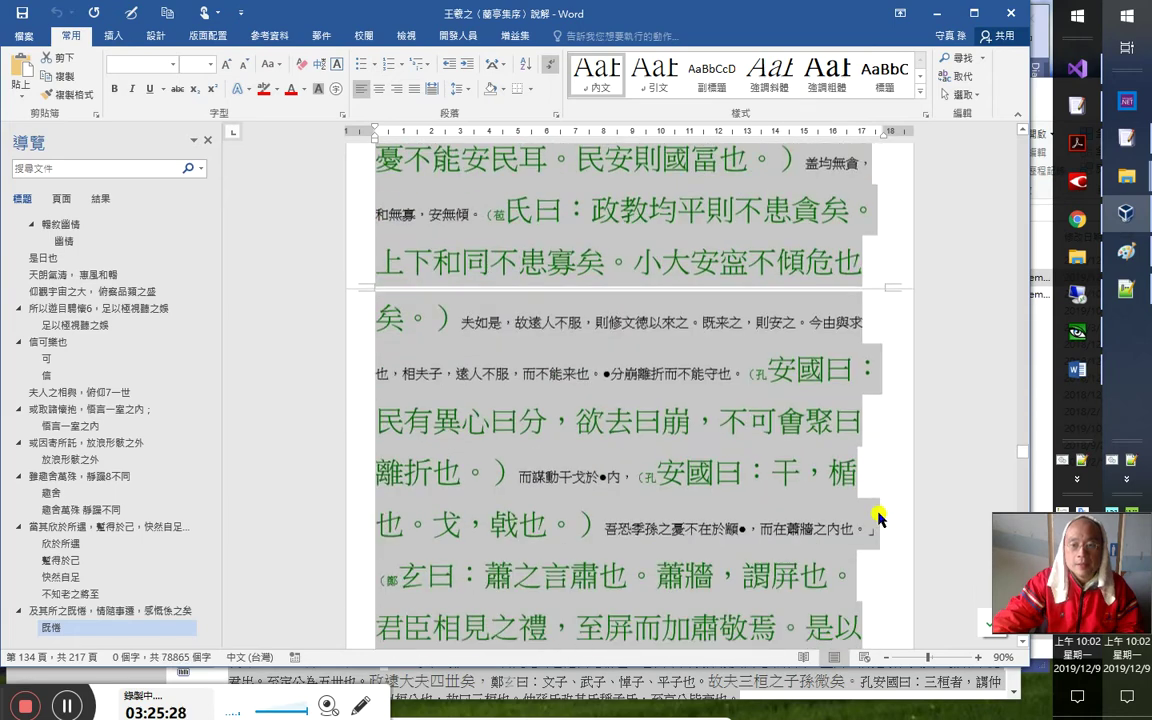
{"action": "scroll", "coordinate": [876, 522], "scroll_direction": "down", "scroll_amount": 15}
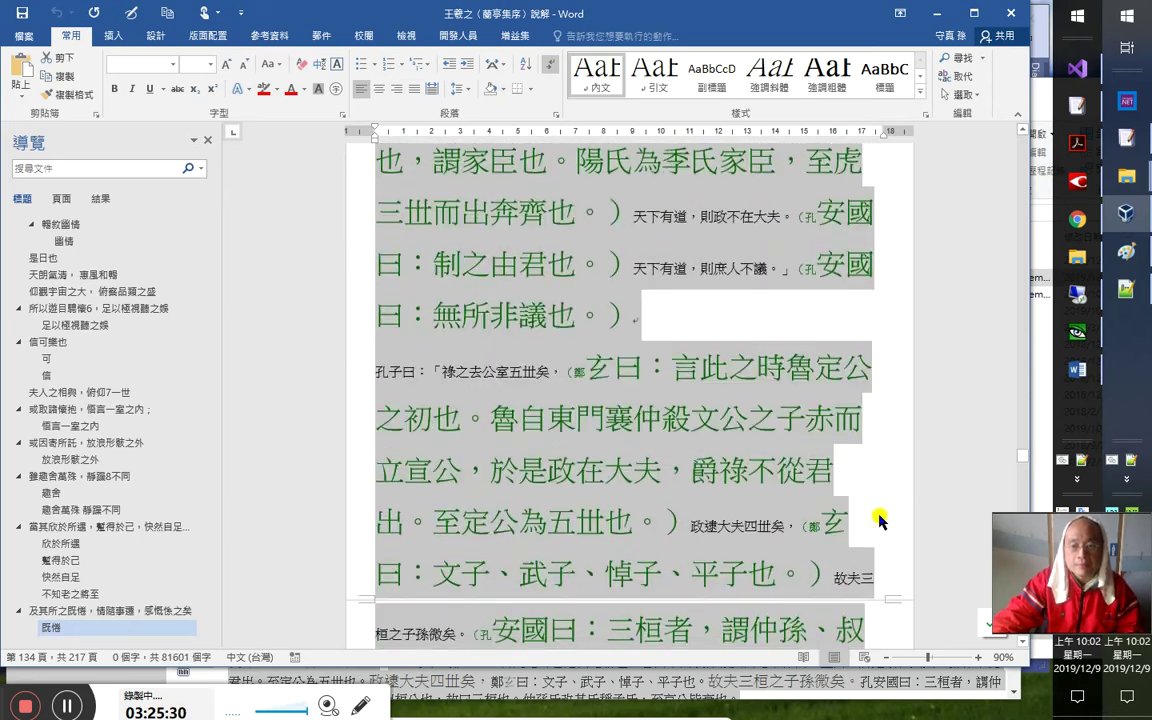
{"action": "scroll", "coordinate": [878, 518], "scroll_direction": "down", "scroll_amount": 5}
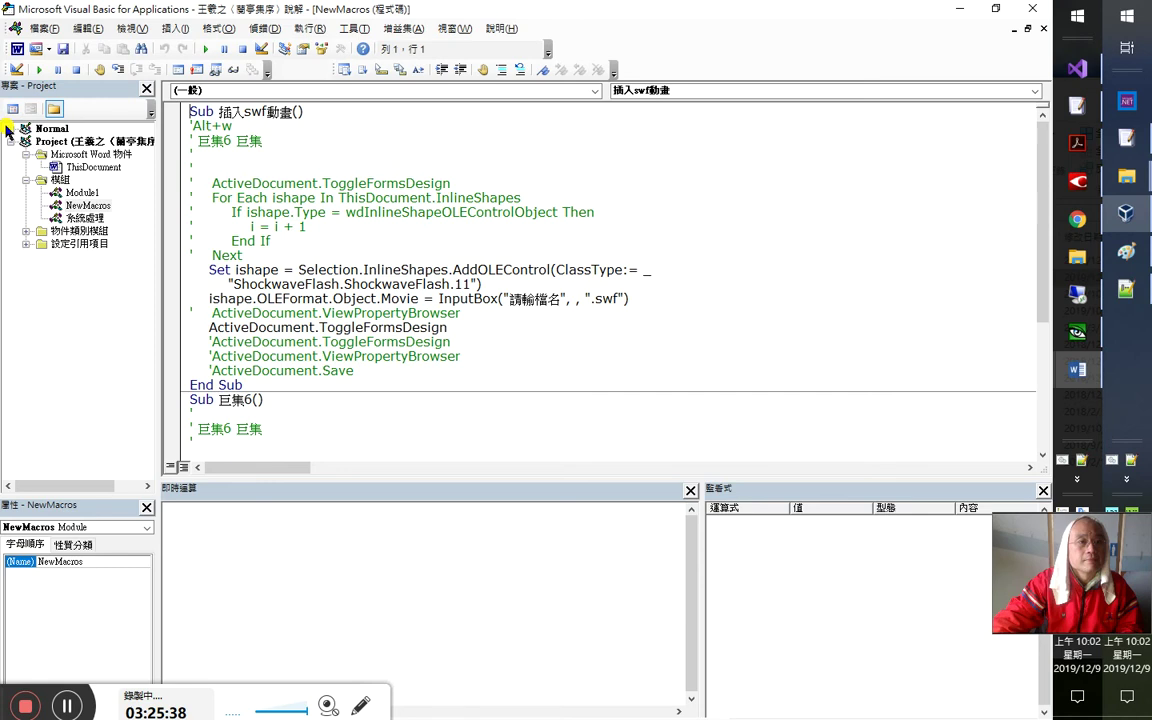
Open the macro 中國哲學書電子化計劃_註文變小正文回大 in the Normal project's 文字處理 module of the VBA editor
{"action": "left_click", "coordinate": [10, 128]}
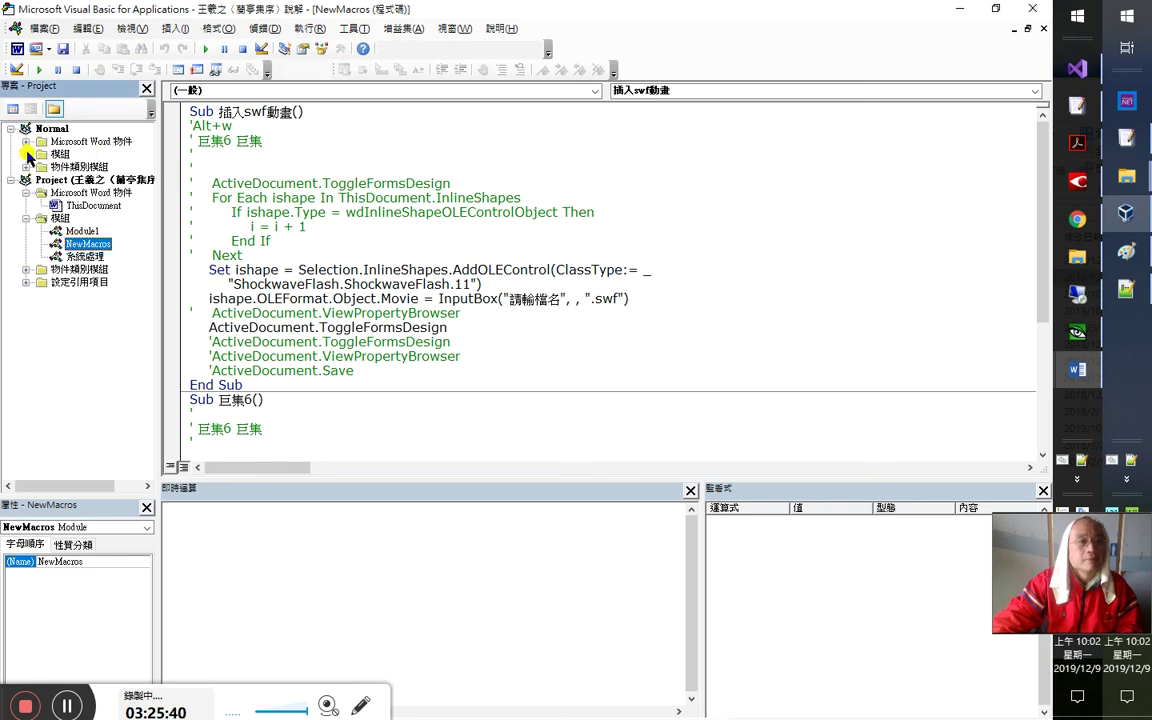
{"action": "left_click", "coordinate": [26, 154]}
{"action": "double_click", "coordinate": [82, 282]}
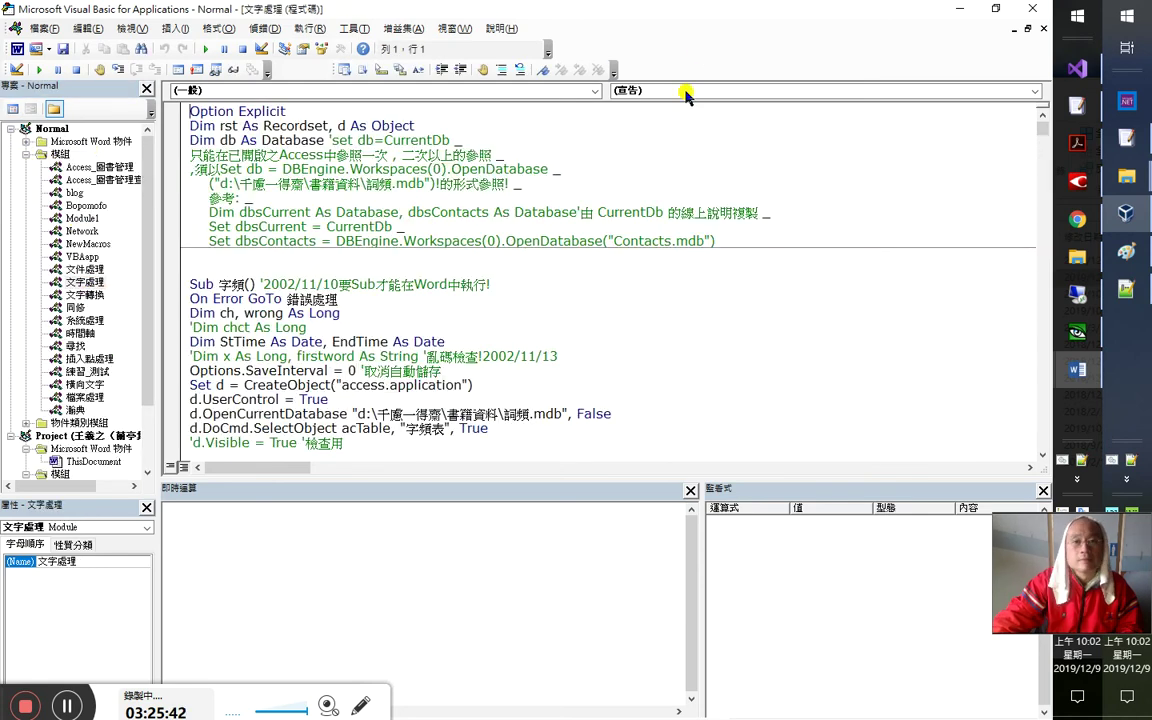
{"action": "left_click", "coordinate": [686, 90]}
{"action": "scroll", "coordinate": [692, 175], "scroll_direction": "down", "scroll_amount": 3}
{"action": "left_click", "coordinate": [695, 170]}
{"action": "left_click", "coordinate": [681, 169]}
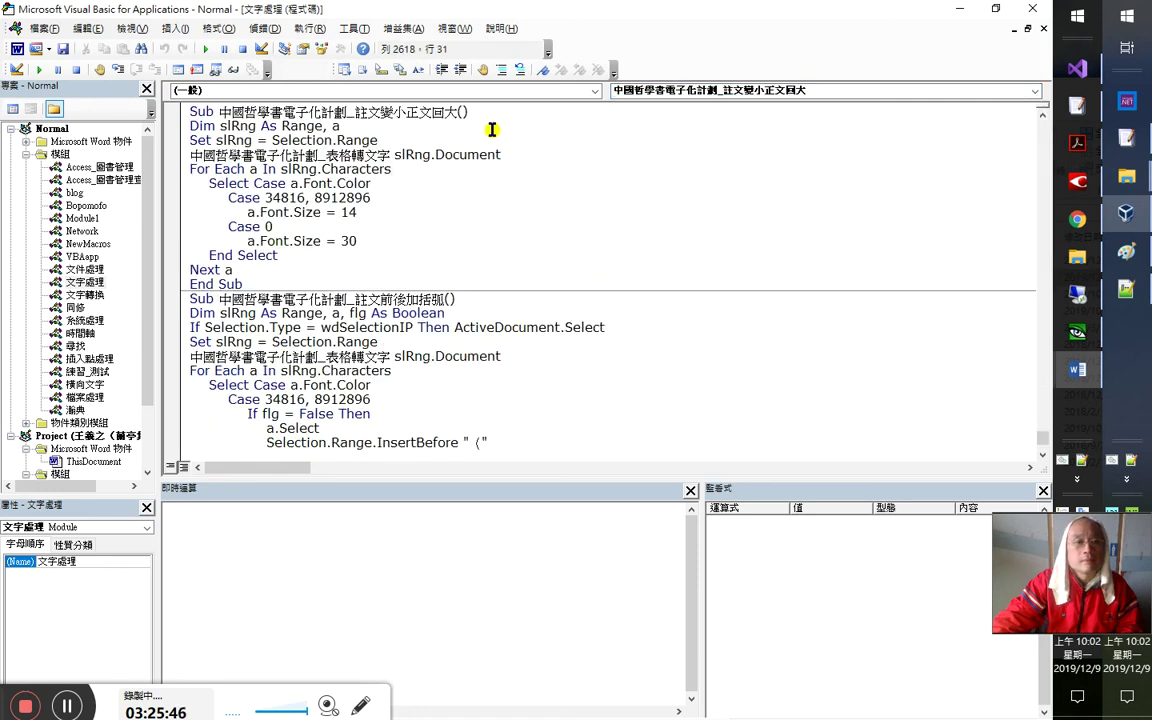
Comment out the macro's 中國哲學書電子化計劃_表格轉文字 line and run it on the selected passage to resize notes and main text
{"action": "double_click", "coordinate": [514, 13]}
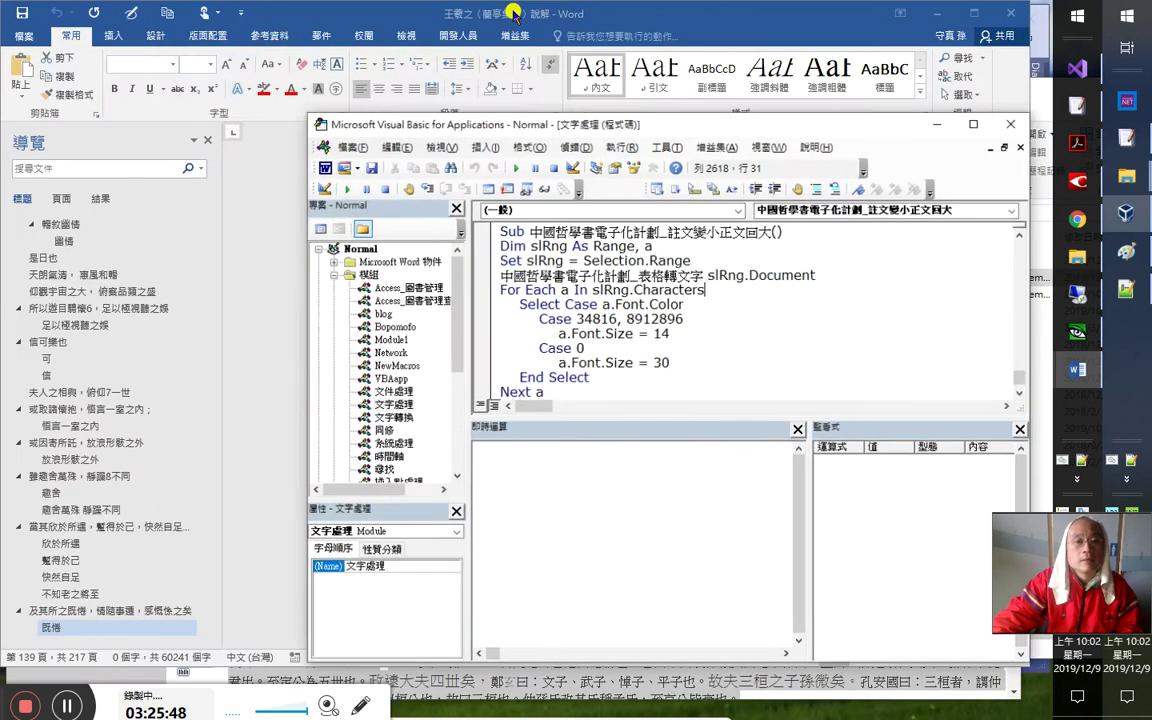
{"action": "left_click_drag", "start_coordinate": [575, 140], "coordinate": [887, 173]}
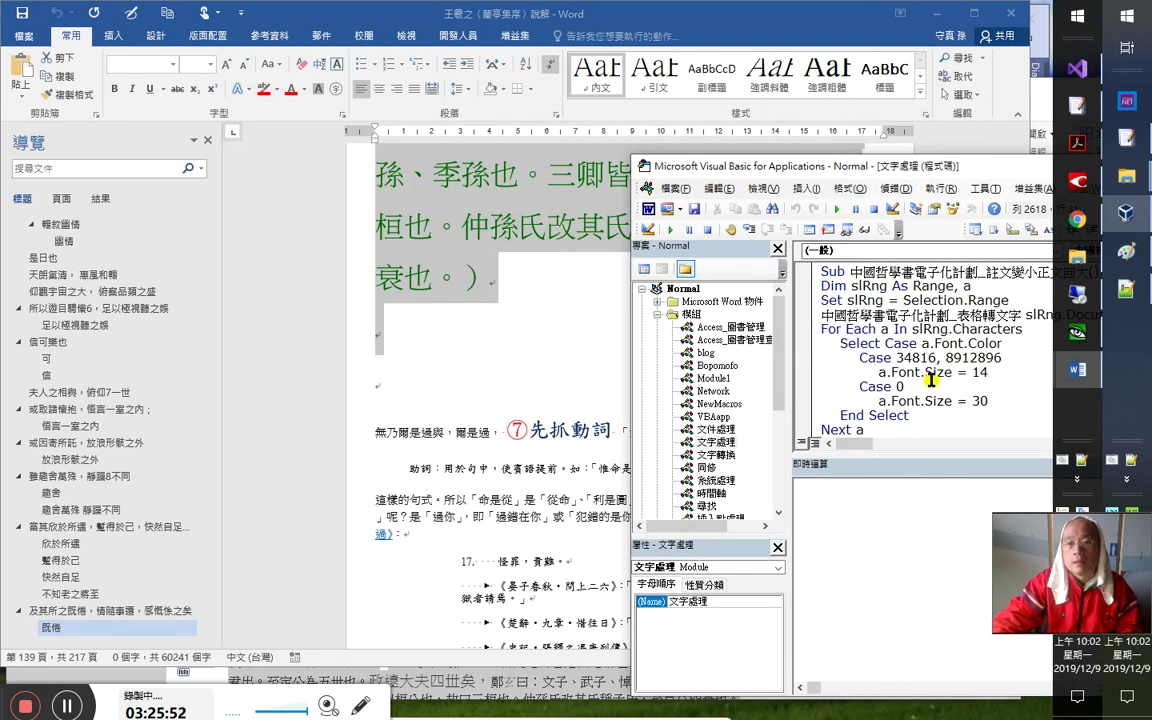
{"action": "left_click_drag", "start_coordinate": [950, 168], "coordinate": [786, 146]}
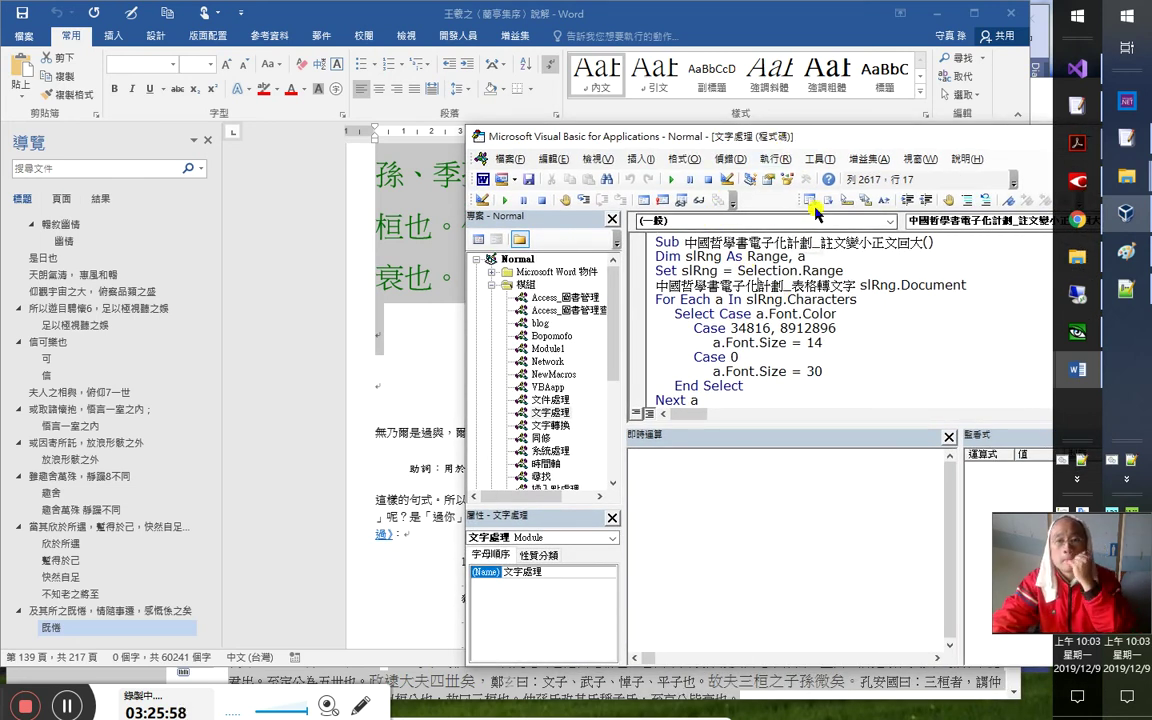
{"action": "left_click", "coordinate": [967, 200]}
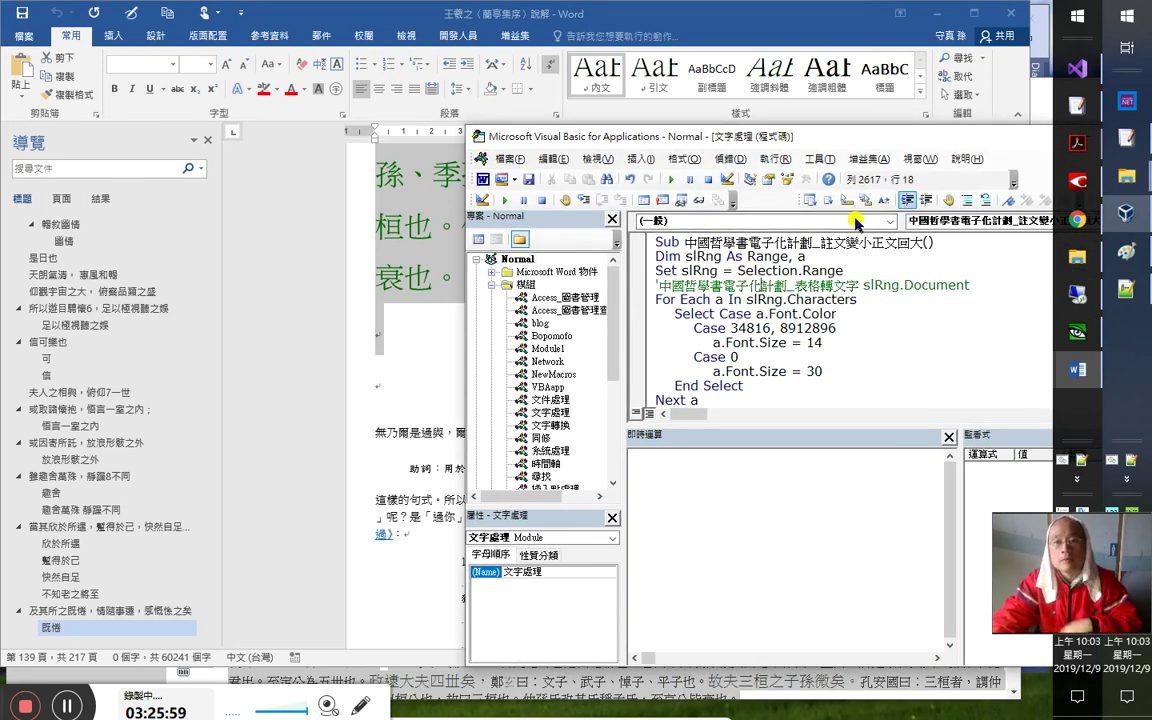
{"action": "left_click", "coordinate": [669, 181]}
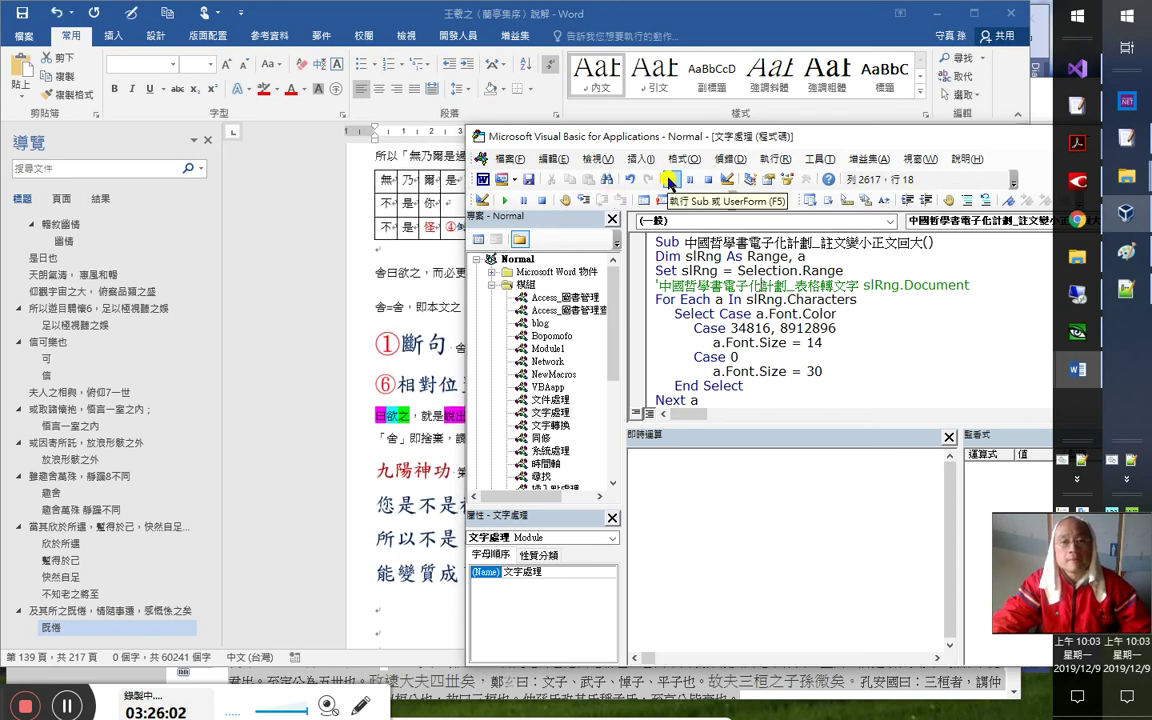
Examine the sizes of the notes and main text from the end of the passage back to its beginning
{"action": "left_click", "coordinate": [692, 12]}
{"action": "scroll", "coordinate": [697, 320], "scroll_direction": "up", "scroll_amount": 6}
{"action": "scroll", "coordinate": [694, 305], "scroll_direction": "up", "scroll_amount": 10}
{"action": "scroll", "coordinate": [683, 295], "scroll_direction": "up", "scroll_amount": 10}
{"action": "scroll", "coordinate": [683, 292], "scroll_direction": "up", "scroll_amount": 10}
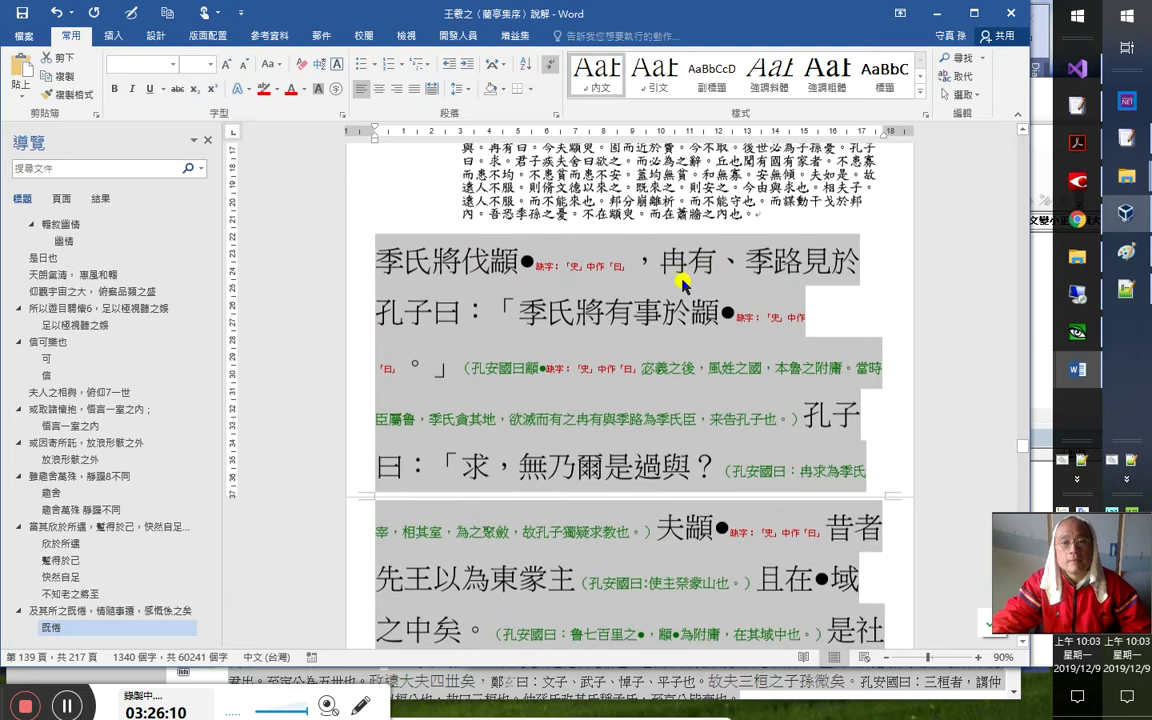
{"action": "scroll", "coordinate": [683, 285], "scroll_direction": "up", "scroll_amount": 3}
{"action": "key", "text": "alt+F11"}
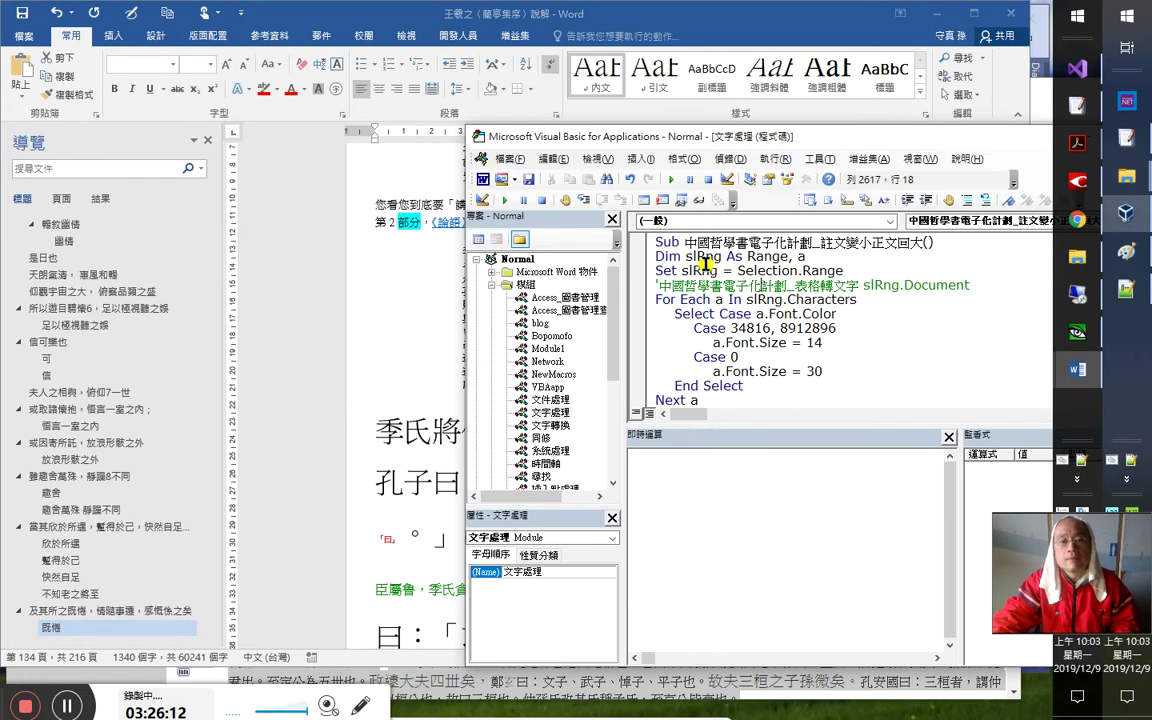
{"action": "key", "text": "alt+F11"}
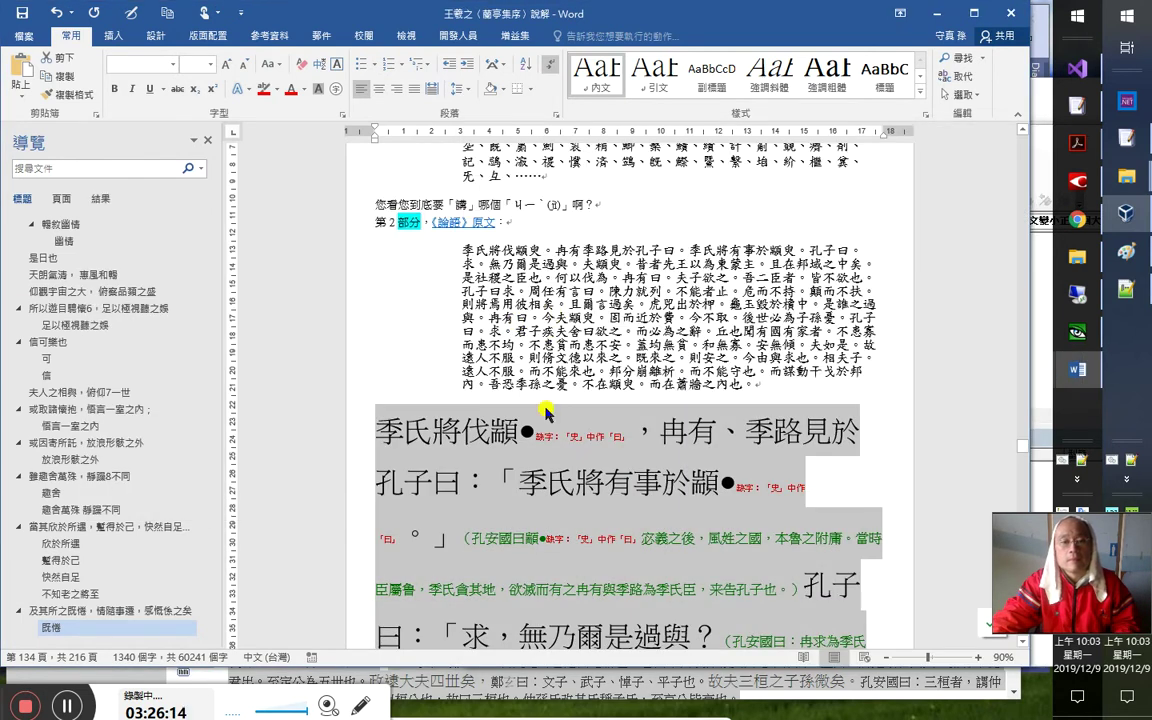
Shrink the fonts of the whole selected Analects passage proportionally, bringing its main text down to 20 pt
{"action": "scroll", "coordinate": [591, 414], "scroll_direction": "down", "scroll_amount": 1}
{"action": "scroll", "coordinate": [592, 415], "scroll_direction": "down", "scroll_amount": 3}
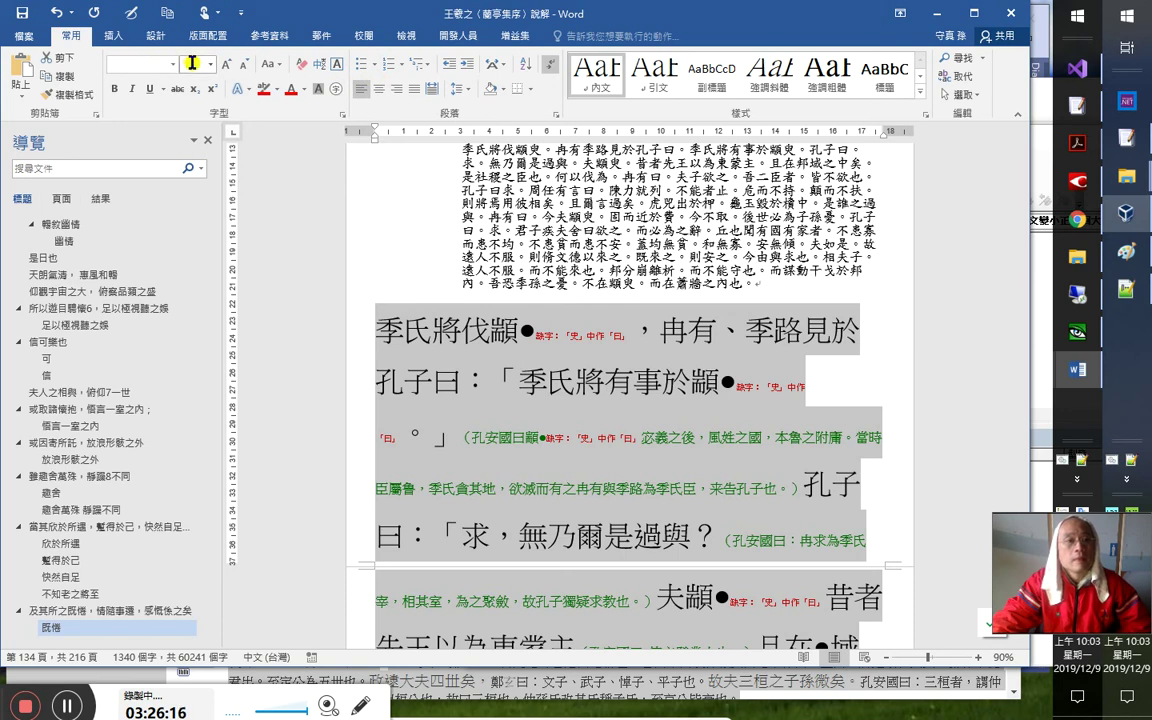
{"action": "left_click", "coordinate": [246, 66]}
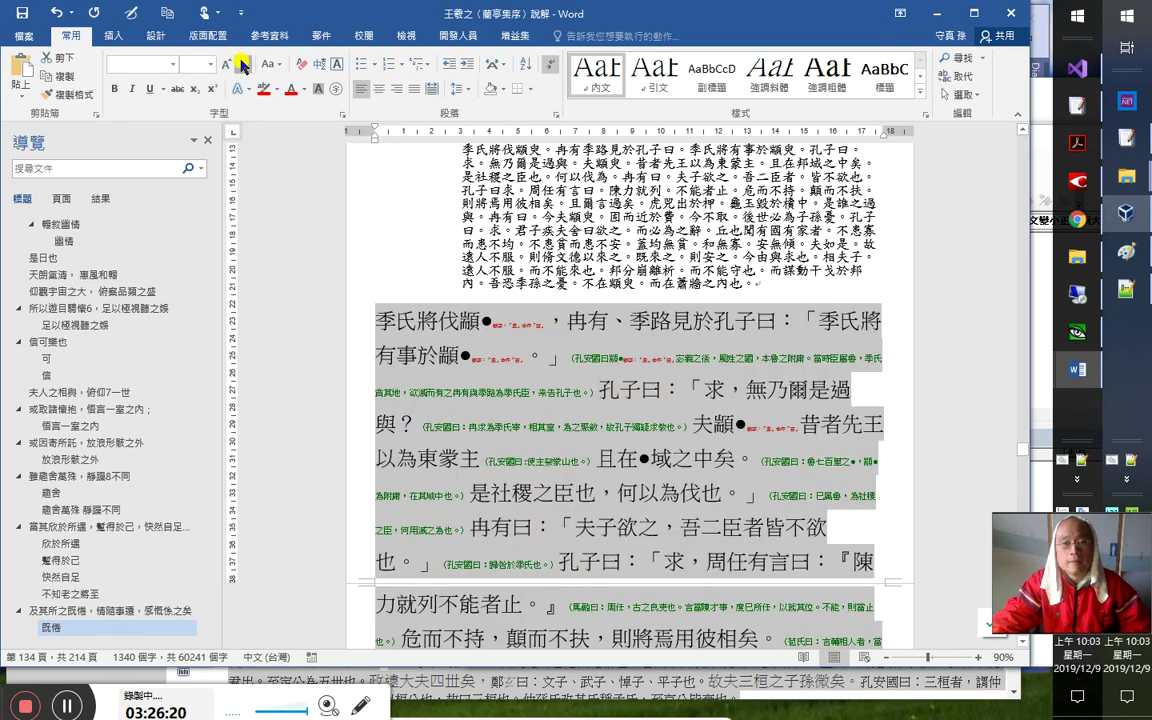
{"action": "scroll", "coordinate": [758, 488], "scroll_direction": "down", "scroll_amount": 10}
{"action": "scroll", "coordinate": [750, 470], "scroll_direction": "down", "scroll_amount": 10}
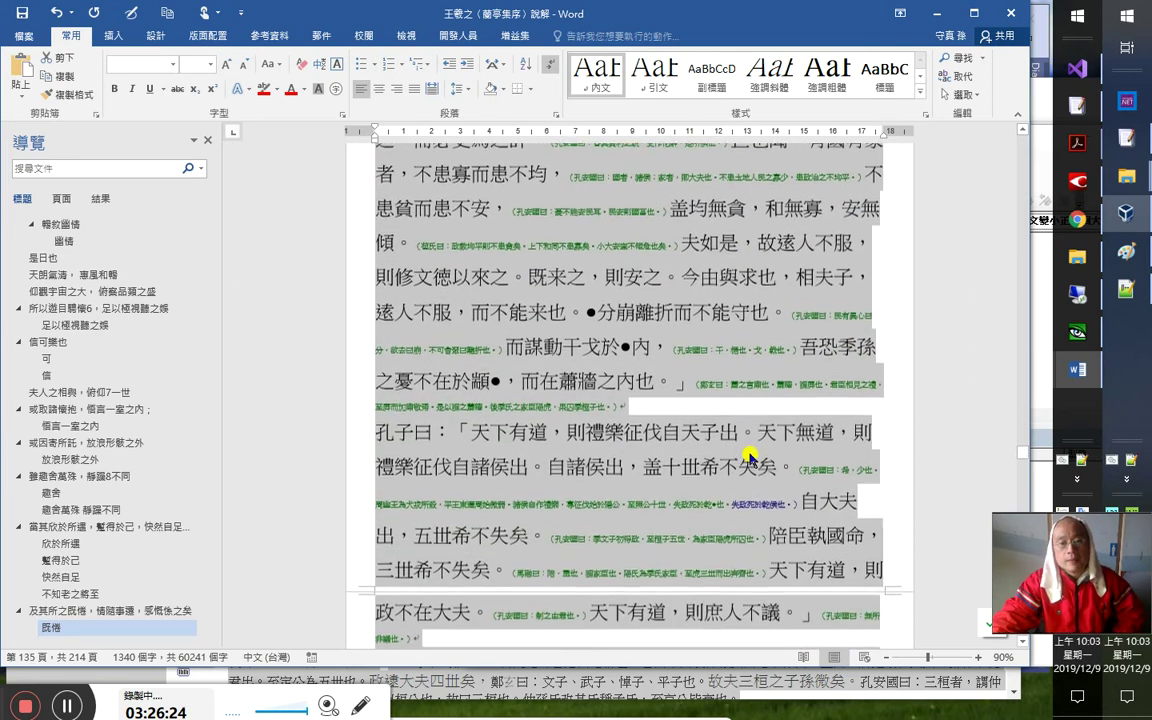
{"action": "scroll", "coordinate": [750, 457], "scroll_direction": "down", "scroll_amount": 6}
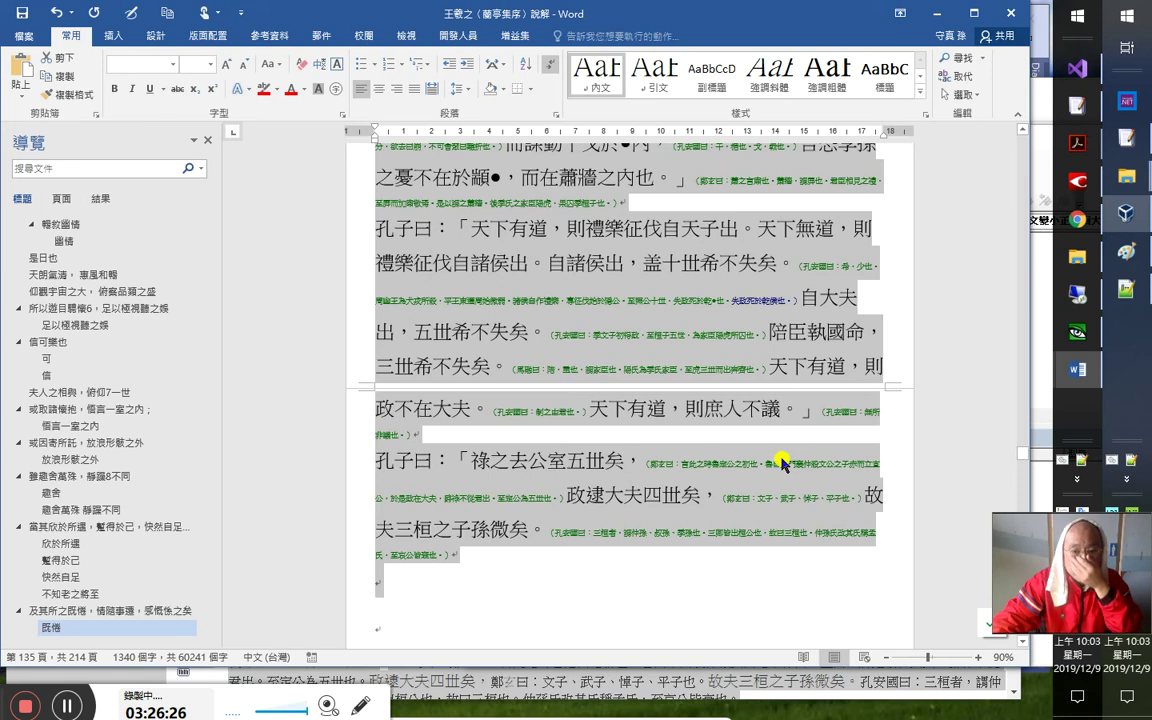
{"action": "left_click", "coordinate": [651, 572]}
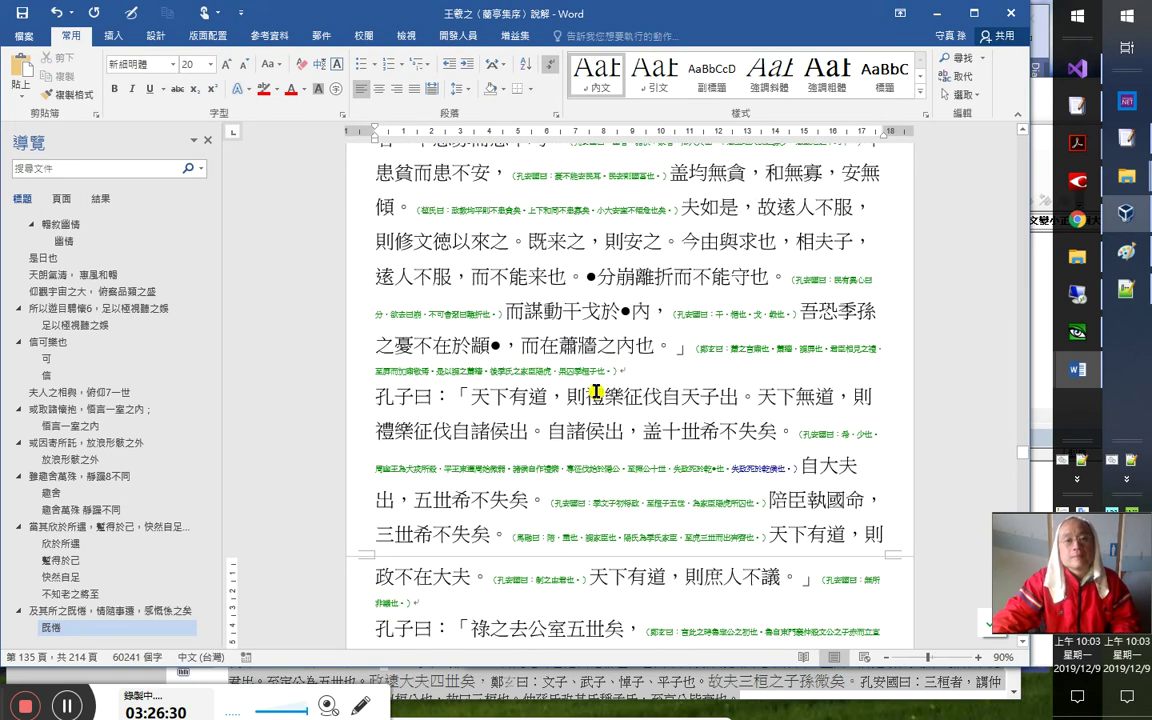
Switch to Chrome, go to page 118 of 古逸叢書之三論語2 on ctext.org and copy its web address
{"action": "key", "text": "alt+Tab"}
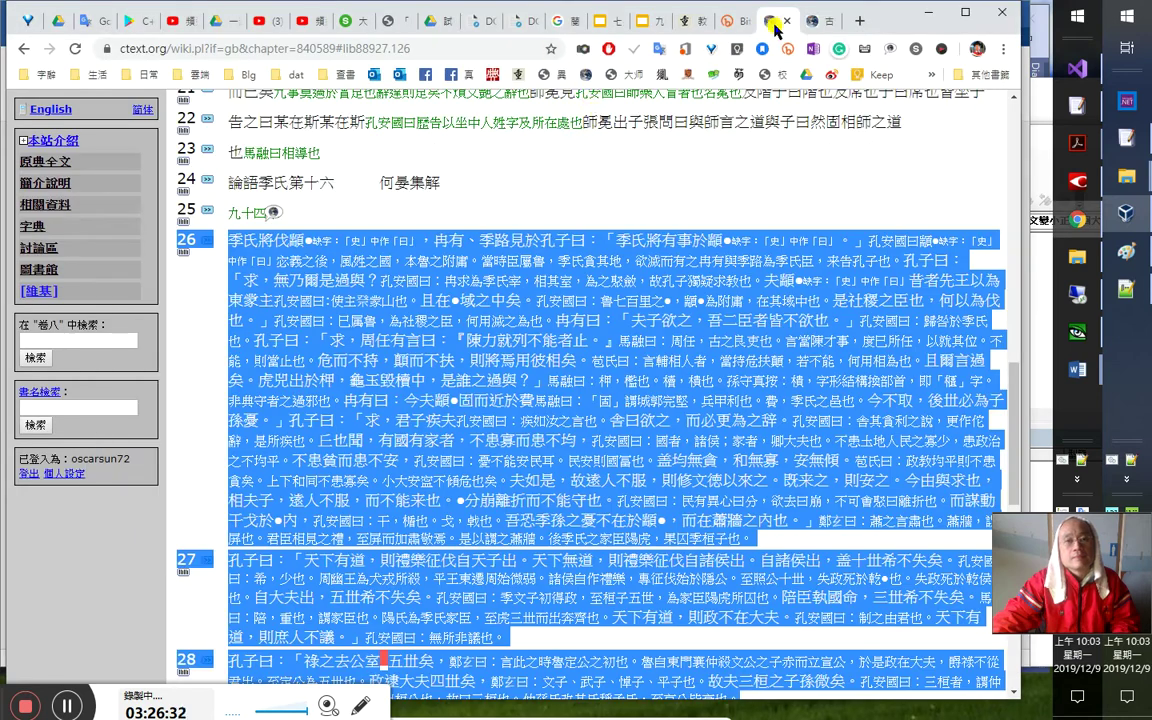
{"action": "left_click", "coordinate": [25, 48]}
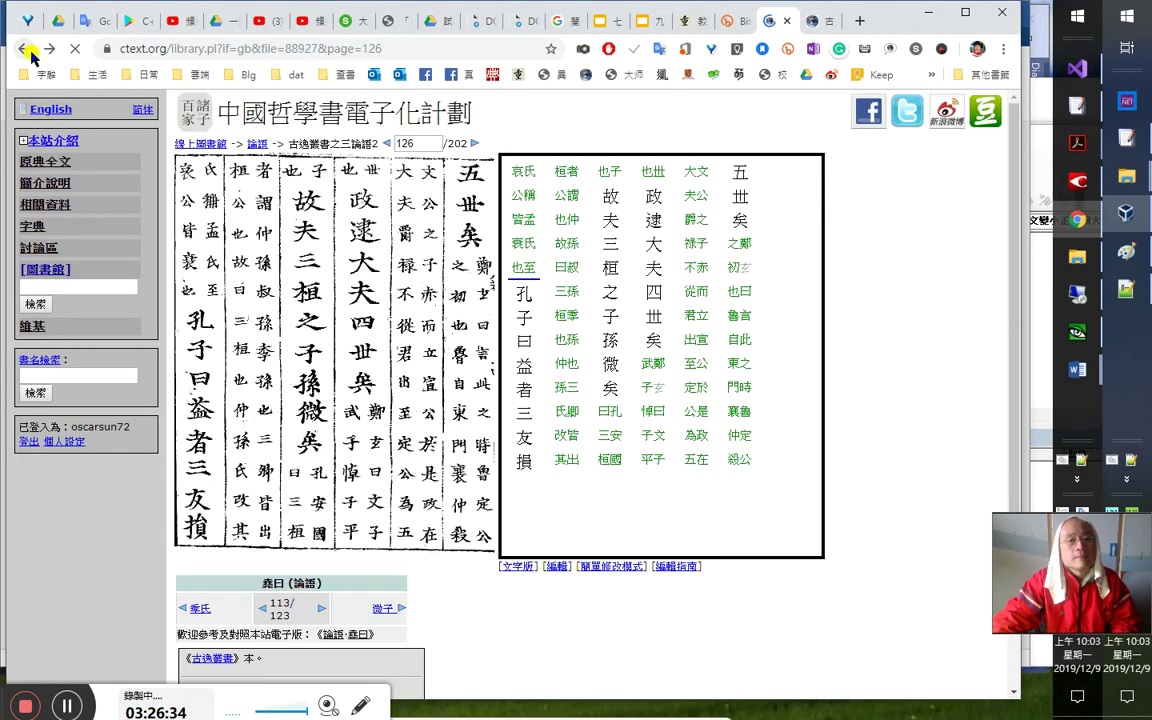
{"action": "left_click", "coordinate": [48, 48]}
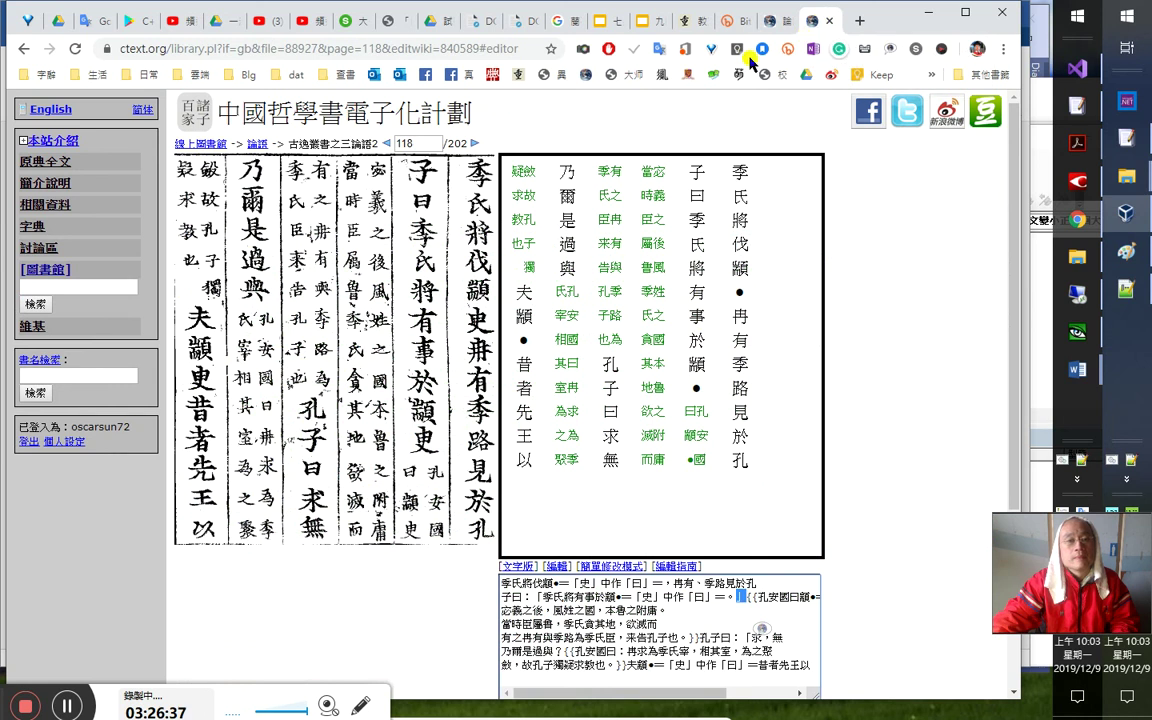
{"action": "left_click", "coordinate": [818, 20]}
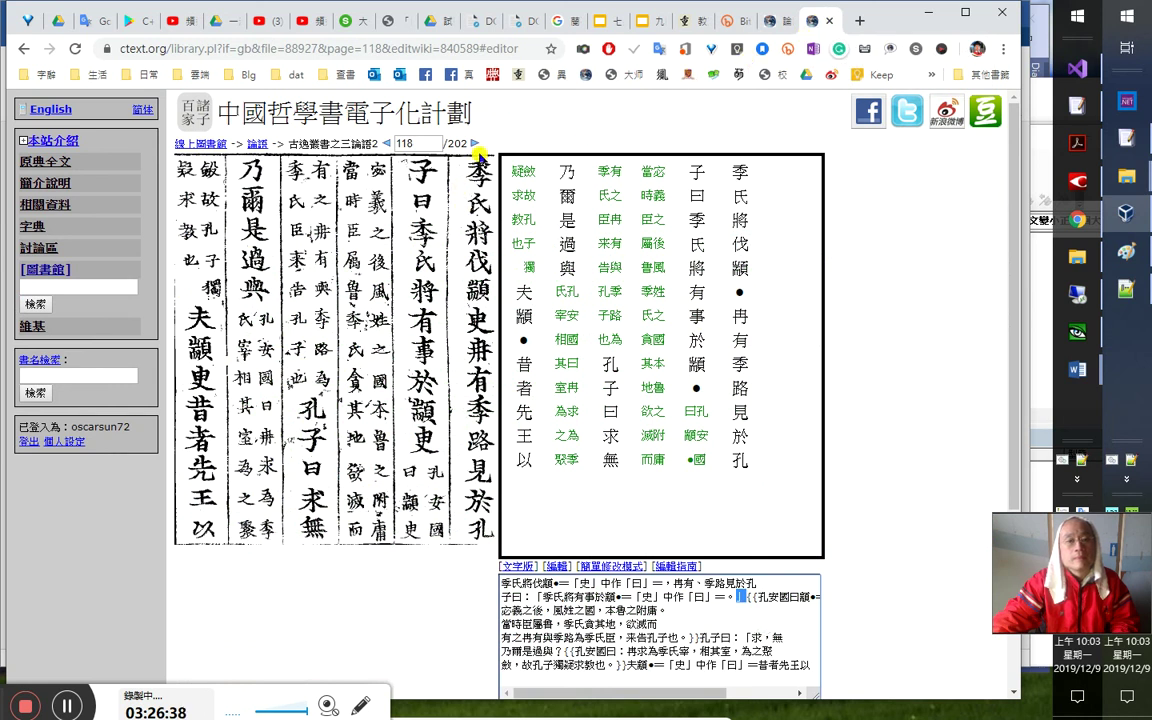
{"action": "left_click", "coordinate": [386, 143]}
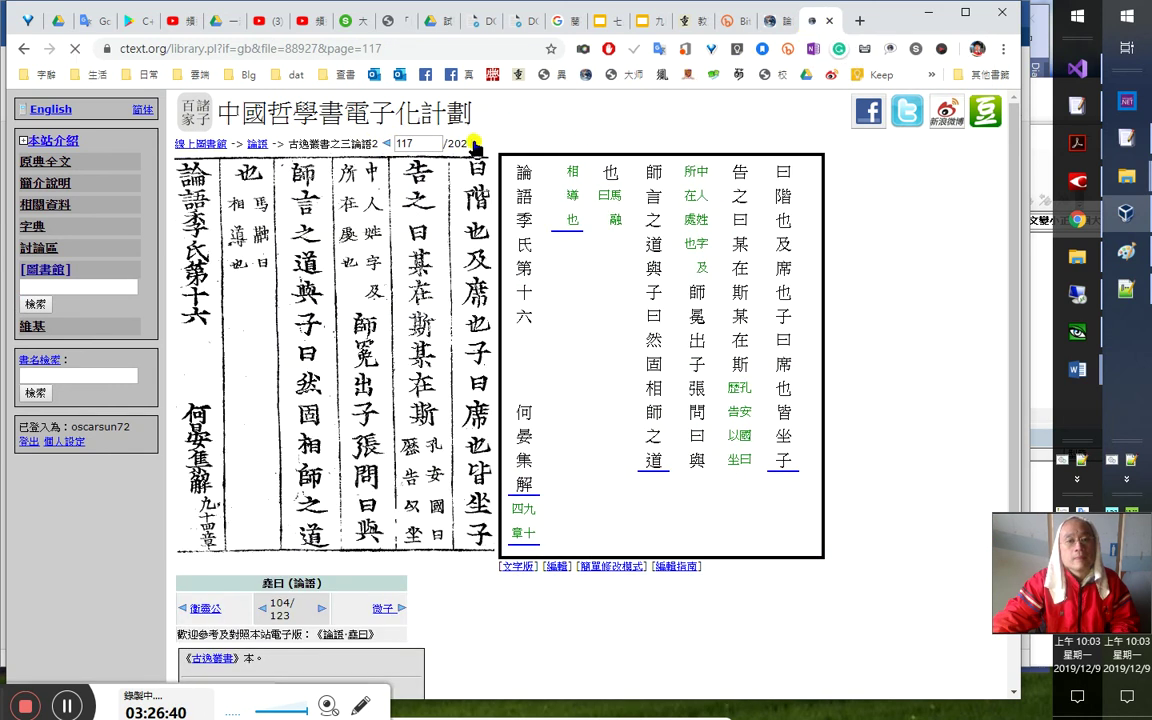
{"action": "left_click", "coordinate": [475, 145]}
{"action": "left_click", "coordinate": [456, 50]}
{"action": "key", "text": "ctrl+c"}
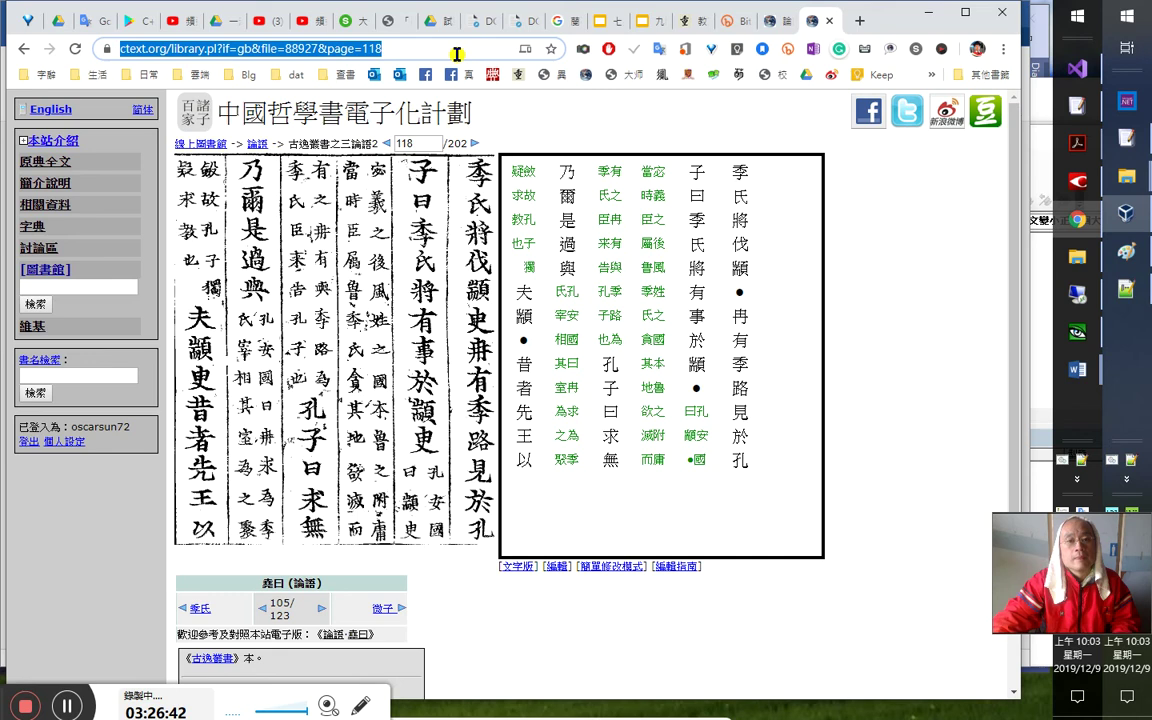
Switch back to the Word document and paste the copied page address into the blank paragraph below the Analects passage
{"action": "key", "text": "alt+Tab"}
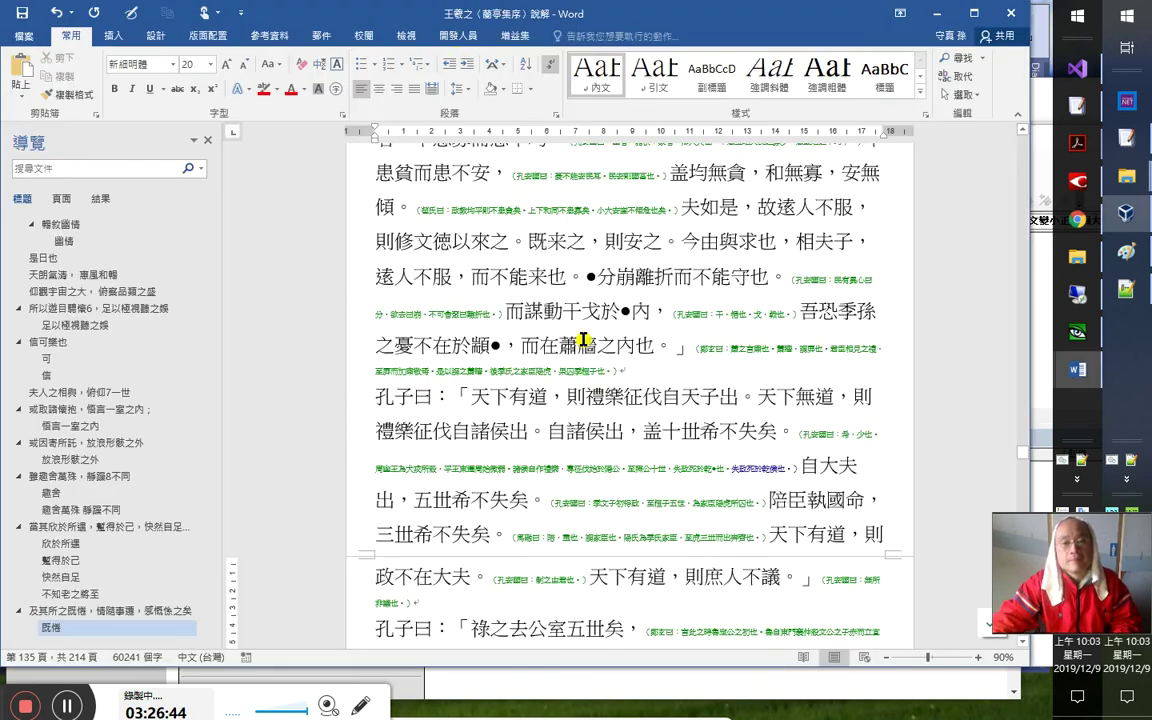
{"action": "scroll", "coordinate": [586, 330], "scroll_direction": "up", "scroll_amount": 6}
{"action": "scroll", "coordinate": [586, 330], "scroll_direction": "up", "scroll_amount": 4}
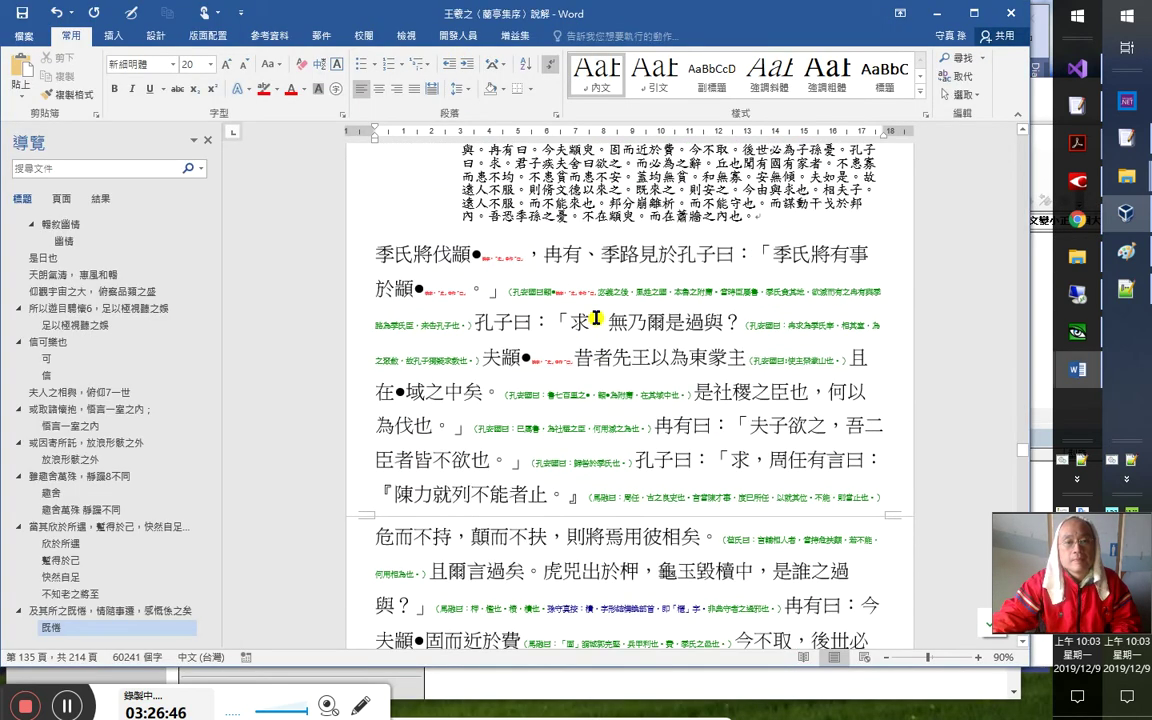
{"action": "scroll", "coordinate": [753, 411], "scroll_direction": "down", "scroll_amount": 18}
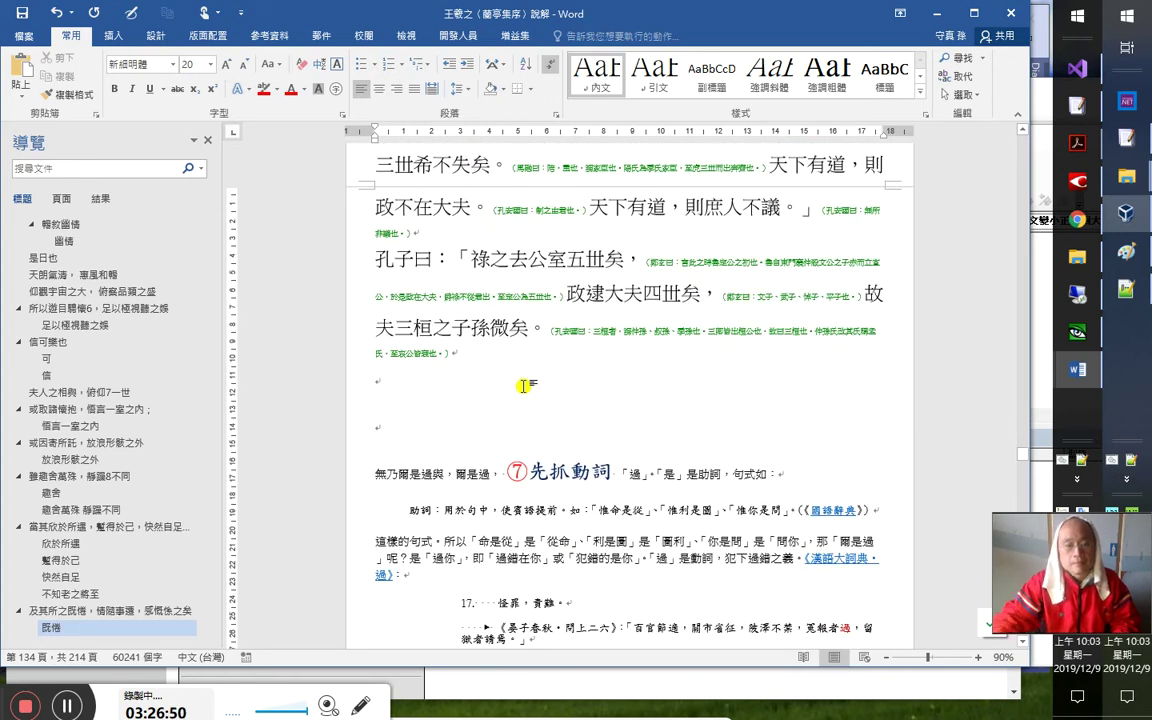
{"action": "left_click", "coordinate": [523, 386]}
{"action": "key", "text": "ctrl+v"}
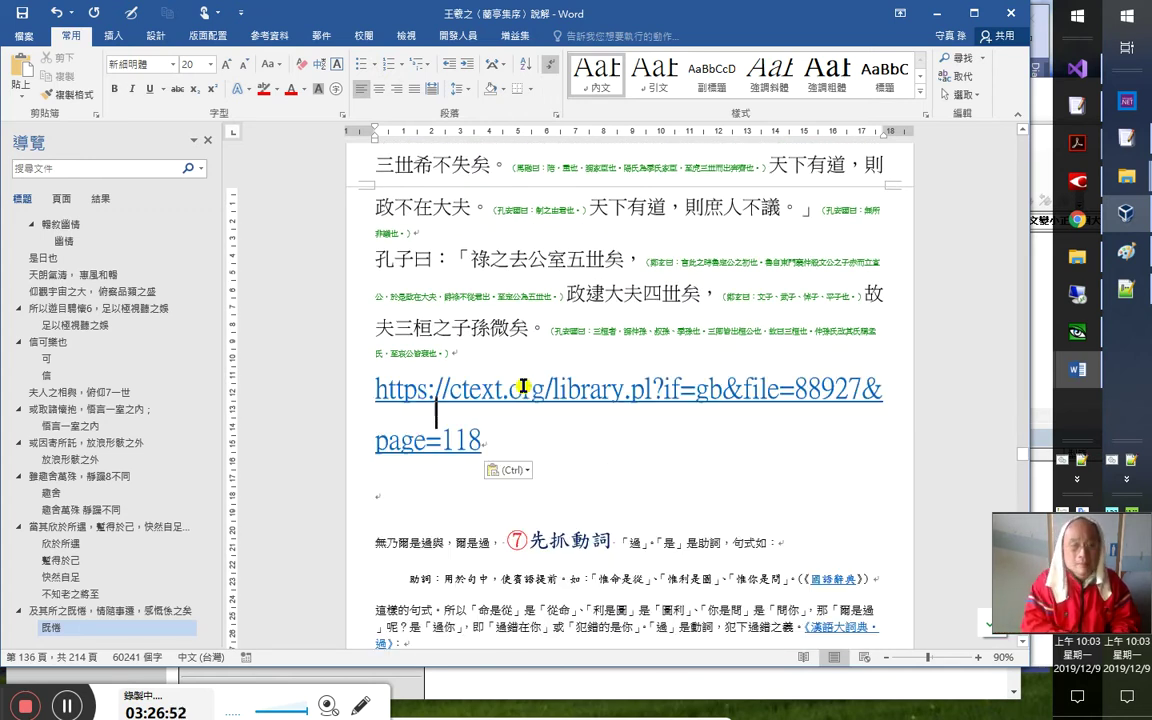
Set the pasted source link's font size to 5 and enlarge it slightly from there
{"action": "triple_click", "coordinate": [374, 385]}
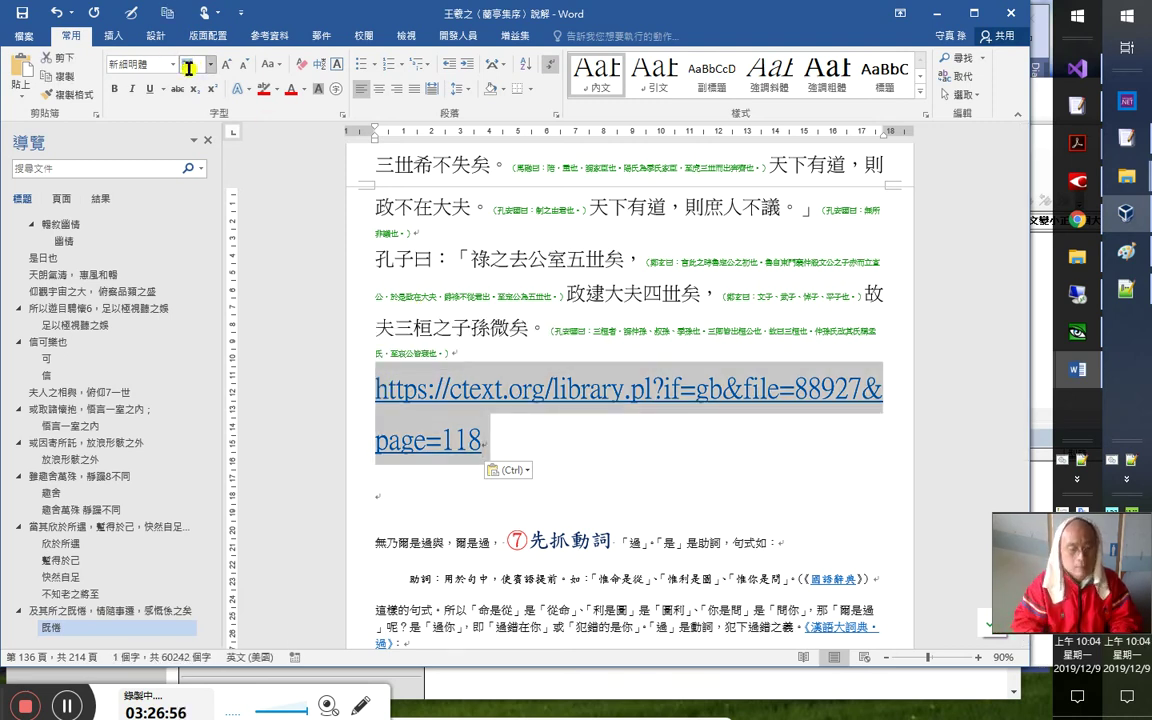
{"action": "type", "text": "5"}
{"action": "key", "text": "Return"}
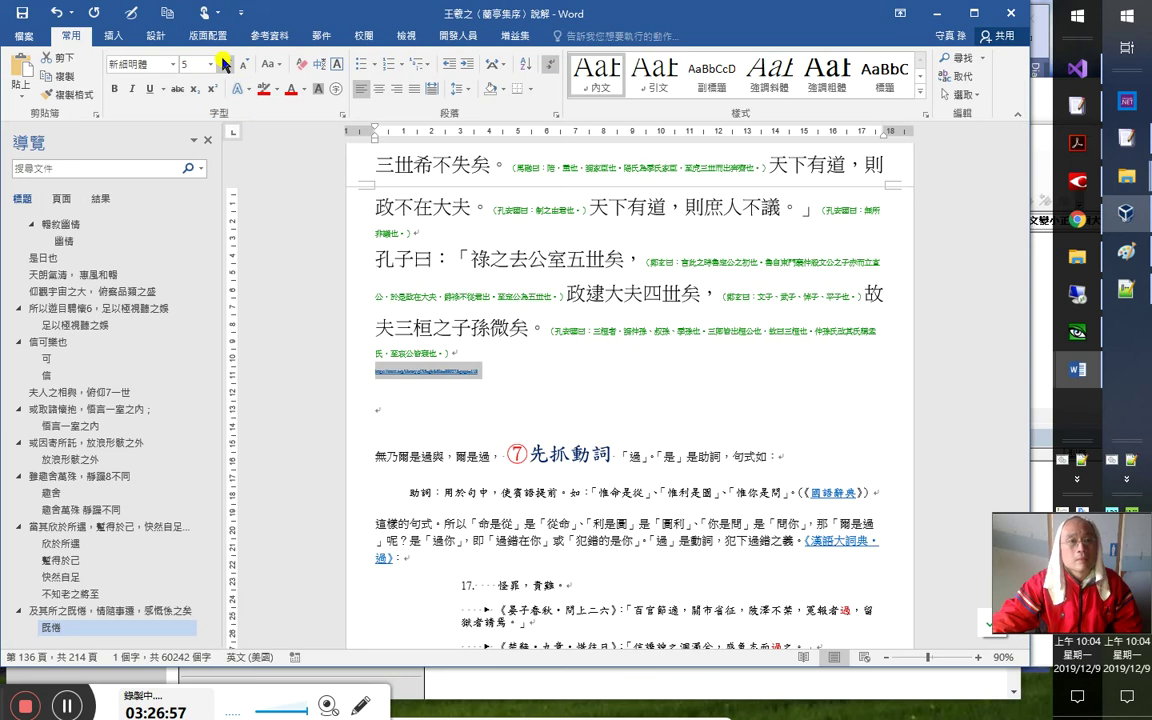
{"action": "left_click", "coordinate": [231, 65]}
{"action": "left_click", "coordinate": [580, 361]}
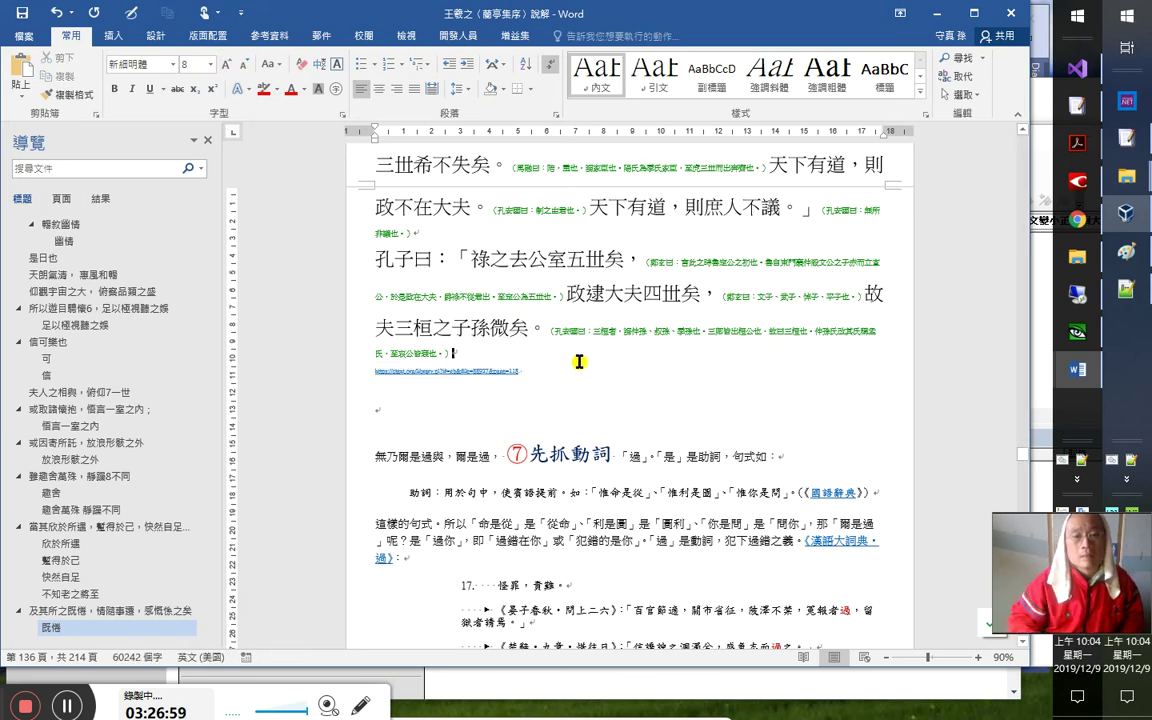
{"action": "key", "text": "BackSpace"}
Highlight 夫如是。故遠人不服。則脩文德以來之。既來之。則安之。 in yellow in the 《論語》 original text quotation
{"action": "scroll", "coordinate": [756, 378], "scroll_direction": "up", "scroll_amount": 6}
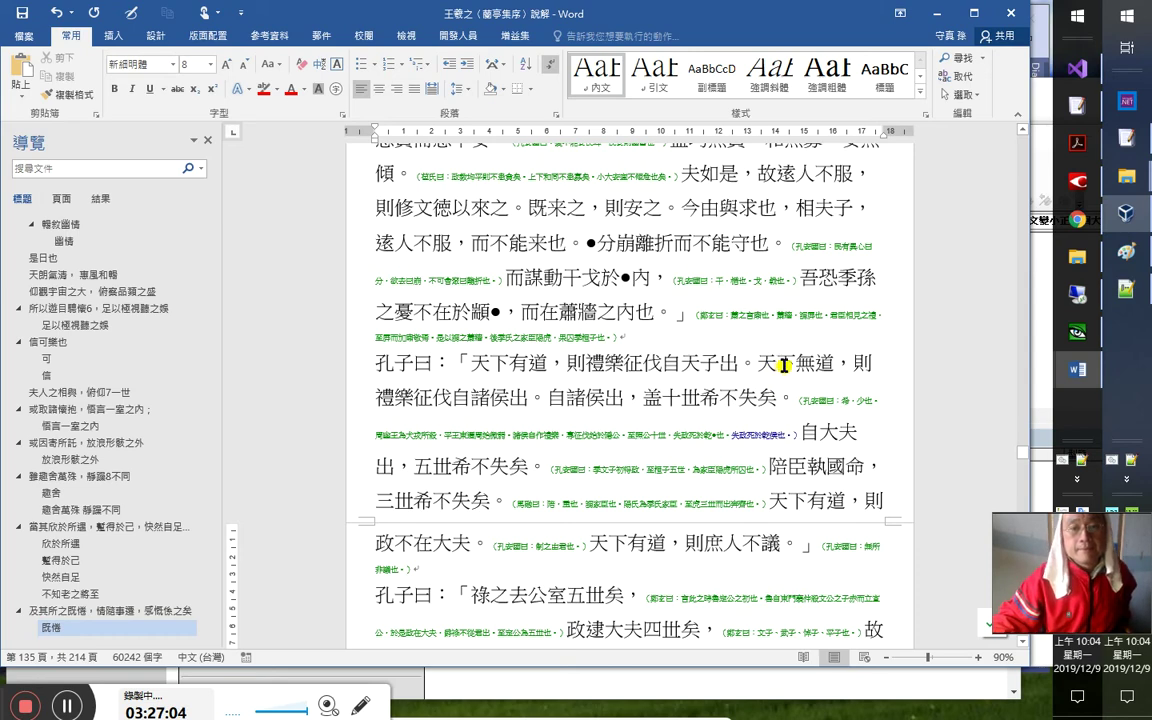
{"action": "scroll", "coordinate": [783, 366], "scroll_direction": "up", "scroll_amount": 10}
{"action": "scroll", "coordinate": [783, 386], "scroll_direction": "up", "scroll_amount": 5}
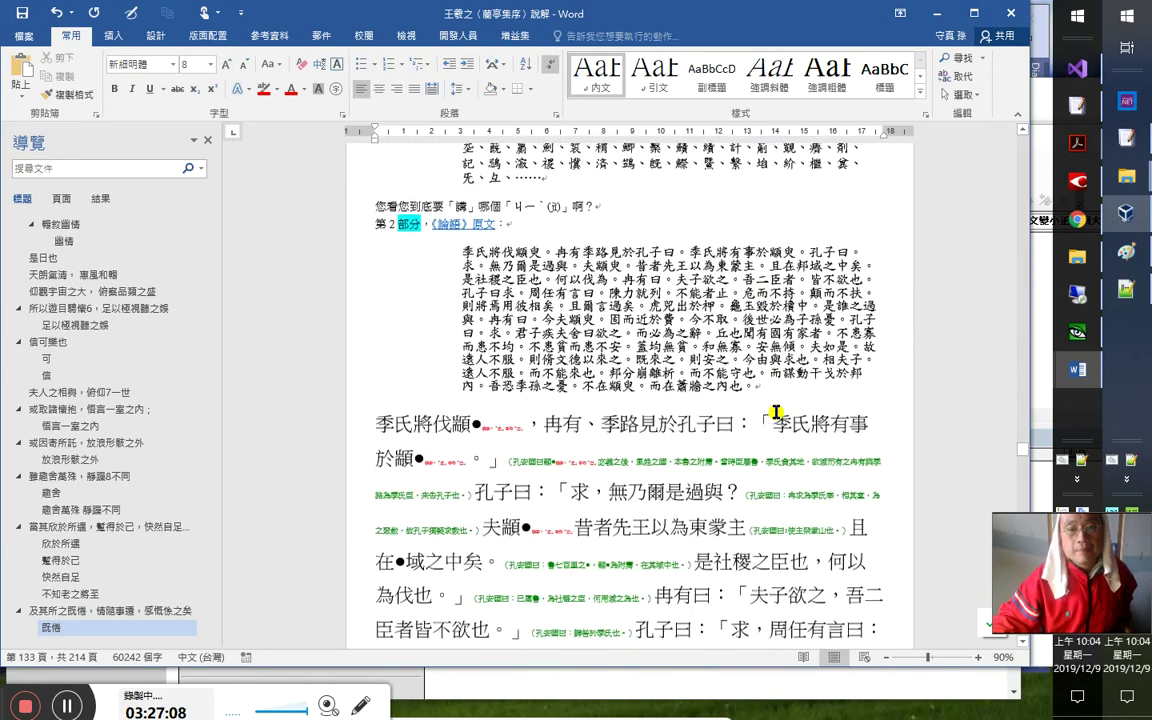
{"action": "left_click", "coordinate": [626, 377]}
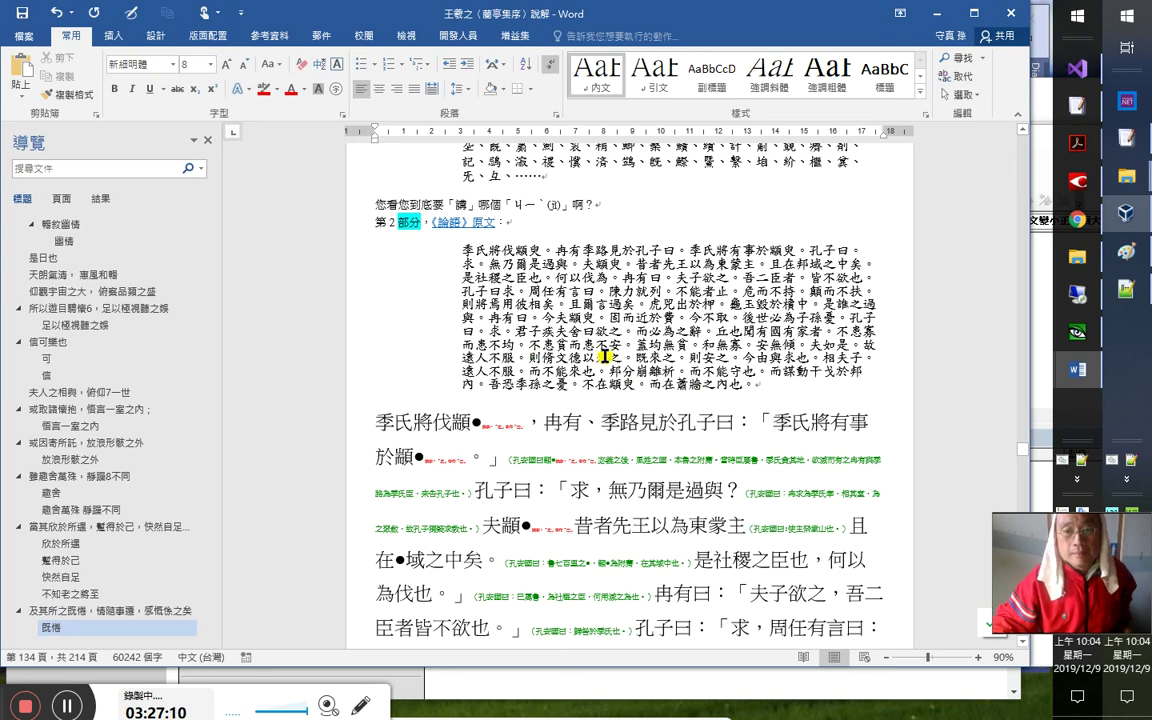
{"action": "left_click_drag", "start_coordinate": [775, 358], "coordinate": [744, 357]}
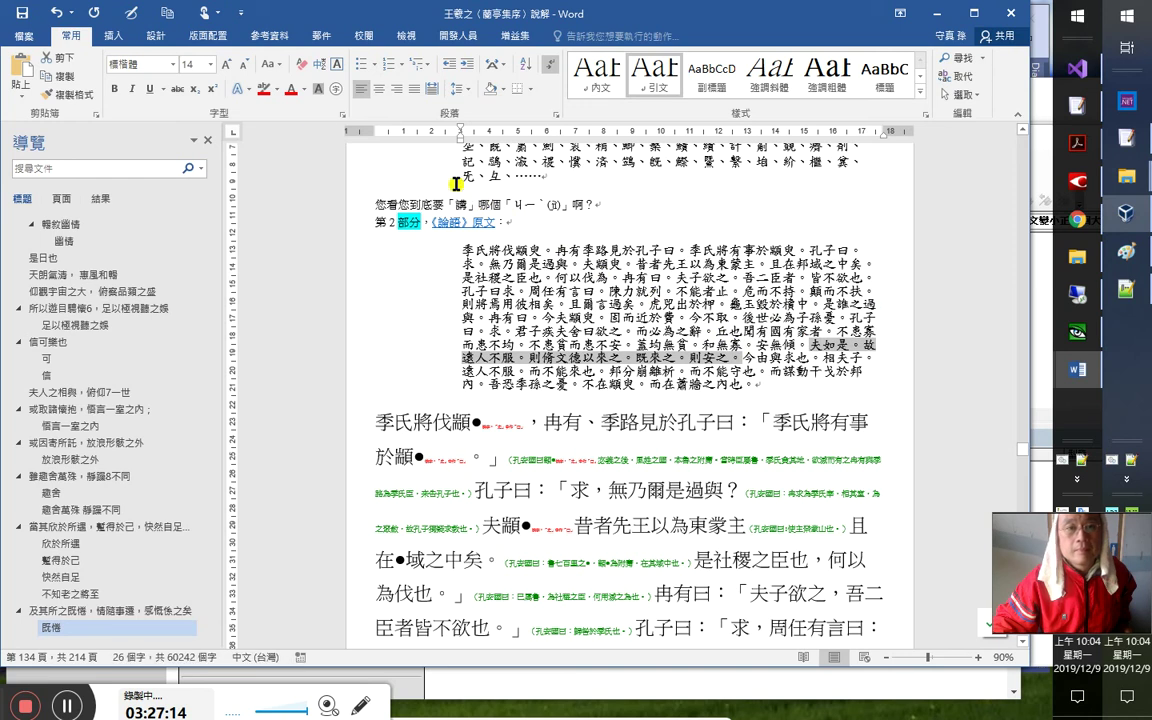
{"action": "left_click", "coordinate": [276, 89]}
{"action": "left_click", "coordinate": [269, 116]}
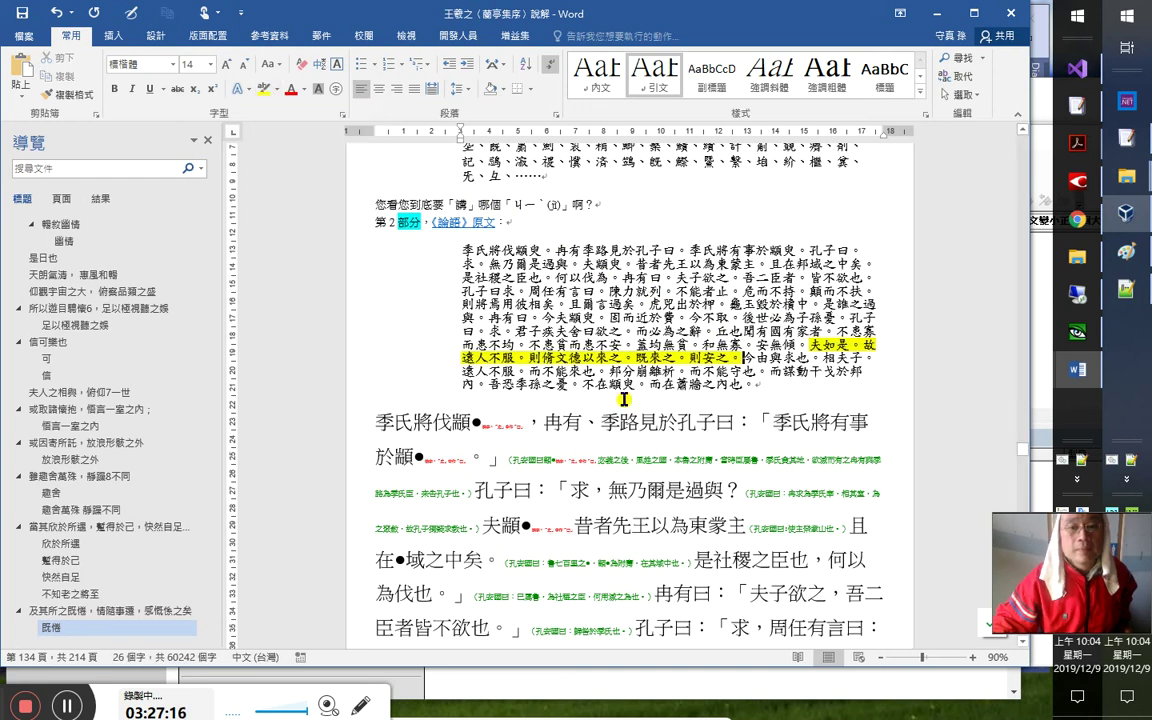
Highlight the matching 故遠人不服，則修文德以來之。既来之，則安之。 in yellow in the inserted annotated passage
{"action": "scroll", "coordinate": [687, 446], "scroll_direction": "down", "scroll_amount": 5}
{"action": "scroll", "coordinate": [793, 495], "scroll_direction": "down", "scroll_amount": 7}
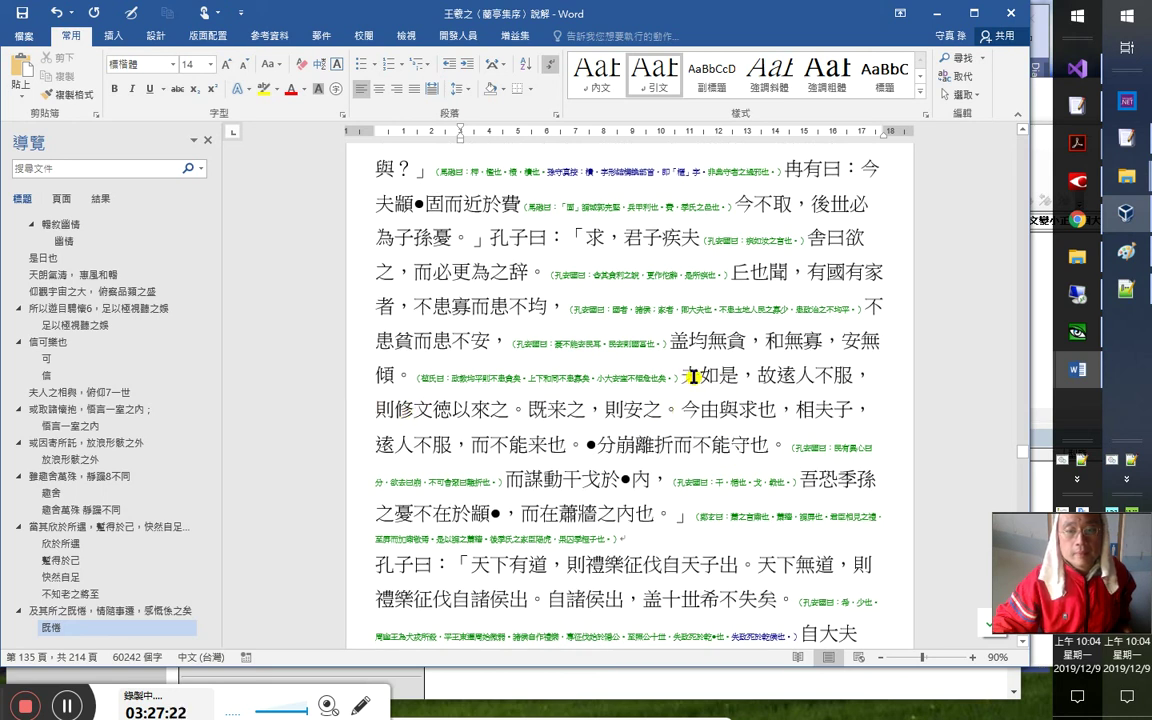
{"action": "left_click_drag", "start_coordinate": [758, 377], "coordinate": [683, 410]}
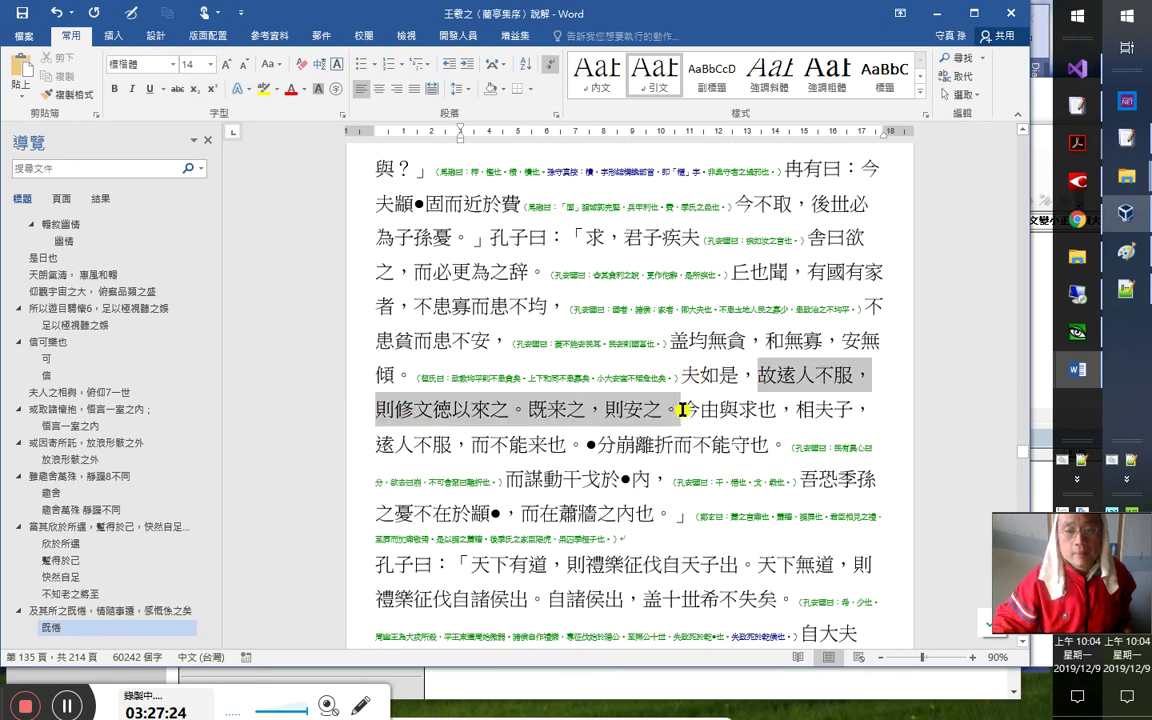
{"action": "left_click", "coordinate": [266, 88]}
Compare the highlighted sentence in the inserted annotated passage with the one in the 《論語》 original text quotation
{"action": "scroll", "coordinate": [378, 154], "scroll_direction": "up", "scroll_amount": 6}
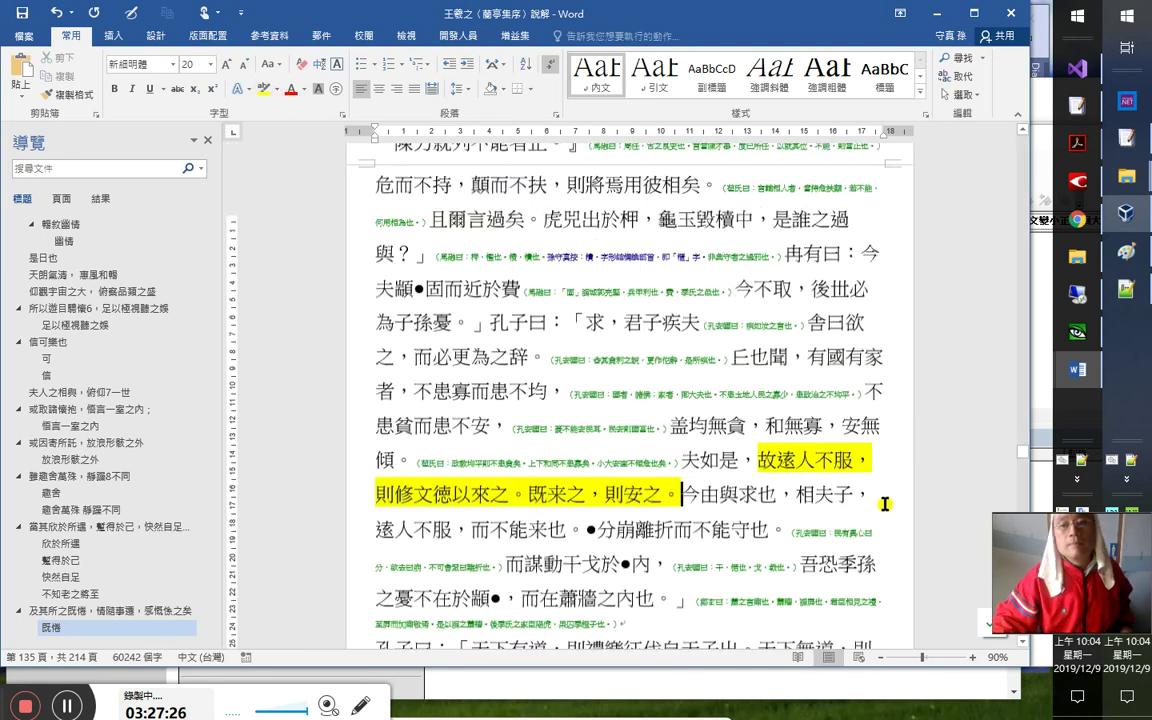
{"action": "left_click", "coordinate": [818, 492]}
{"action": "scroll", "coordinate": [818, 492], "scroll_direction": "up", "scroll_amount": 5}
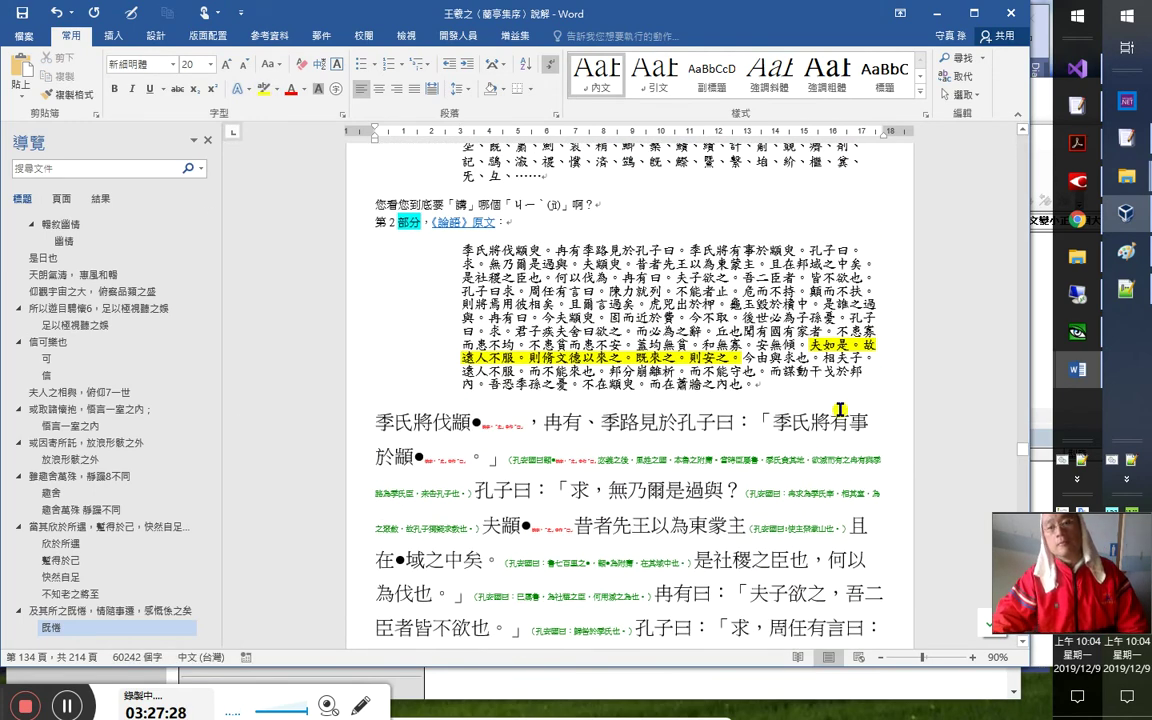
{"action": "scroll", "coordinate": [805, 380], "scroll_direction": "down", "scroll_amount": 4}
{"action": "scroll", "coordinate": [858, 445], "scroll_direction": "down", "scroll_amount": 6}
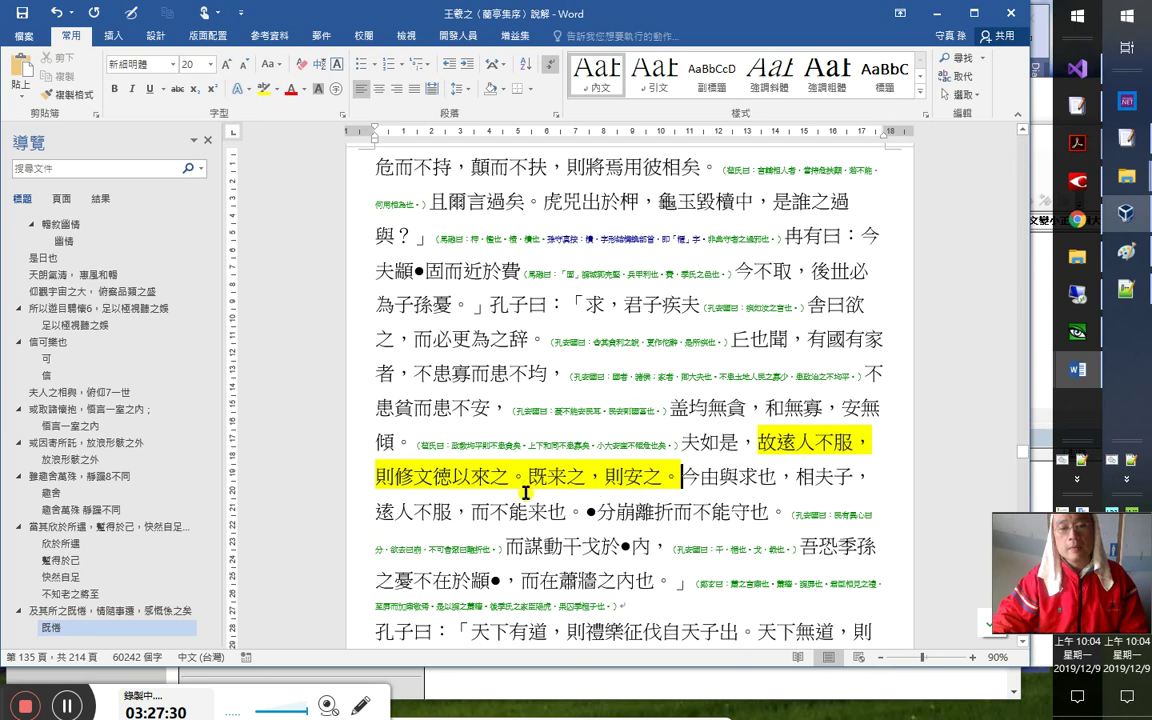
{"action": "scroll", "coordinate": [771, 517], "scroll_direction": "up", "scroll_amount": 6}
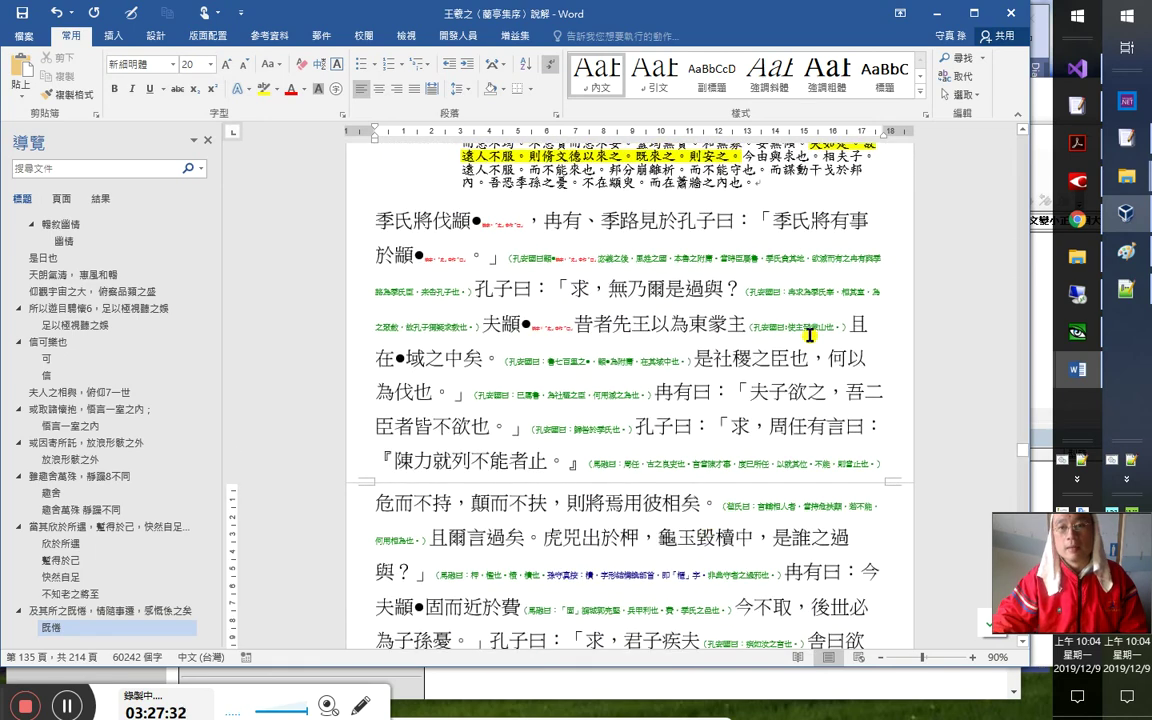
{"action": "scroll", "coordinate": [780, 290], "scroll_direction": "down", "scroll_amount": 7}
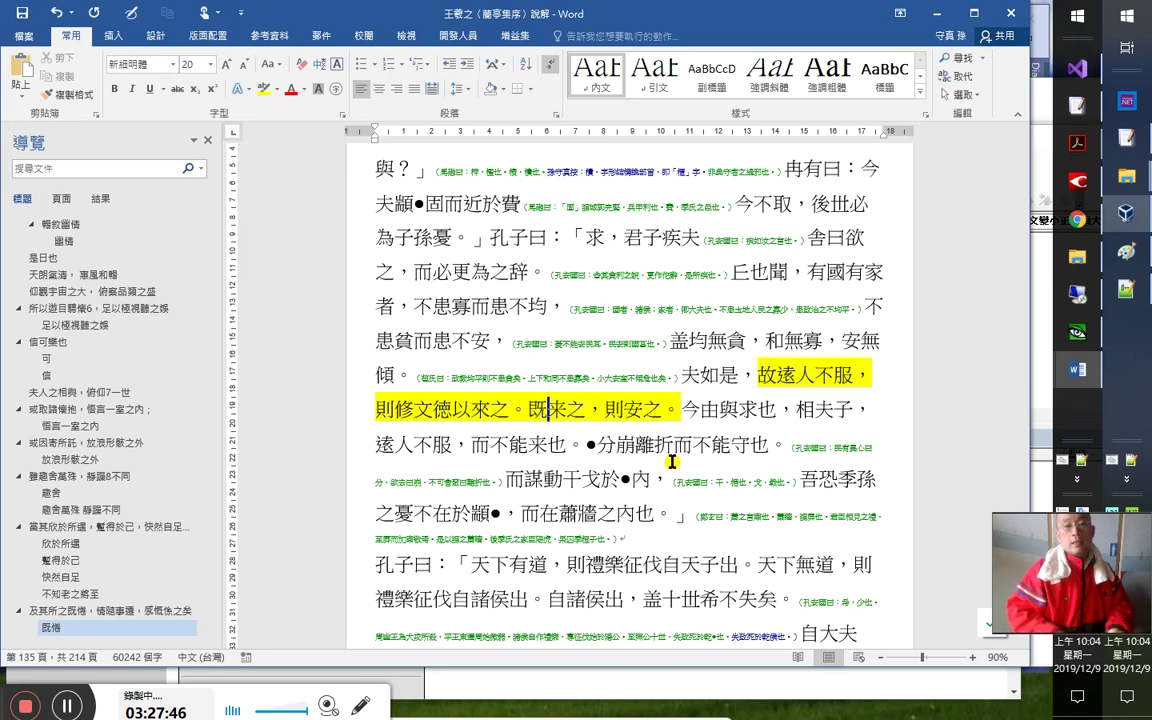
{"action": "type", "text": "来"}
{"action": "key", "text": "Delete"}
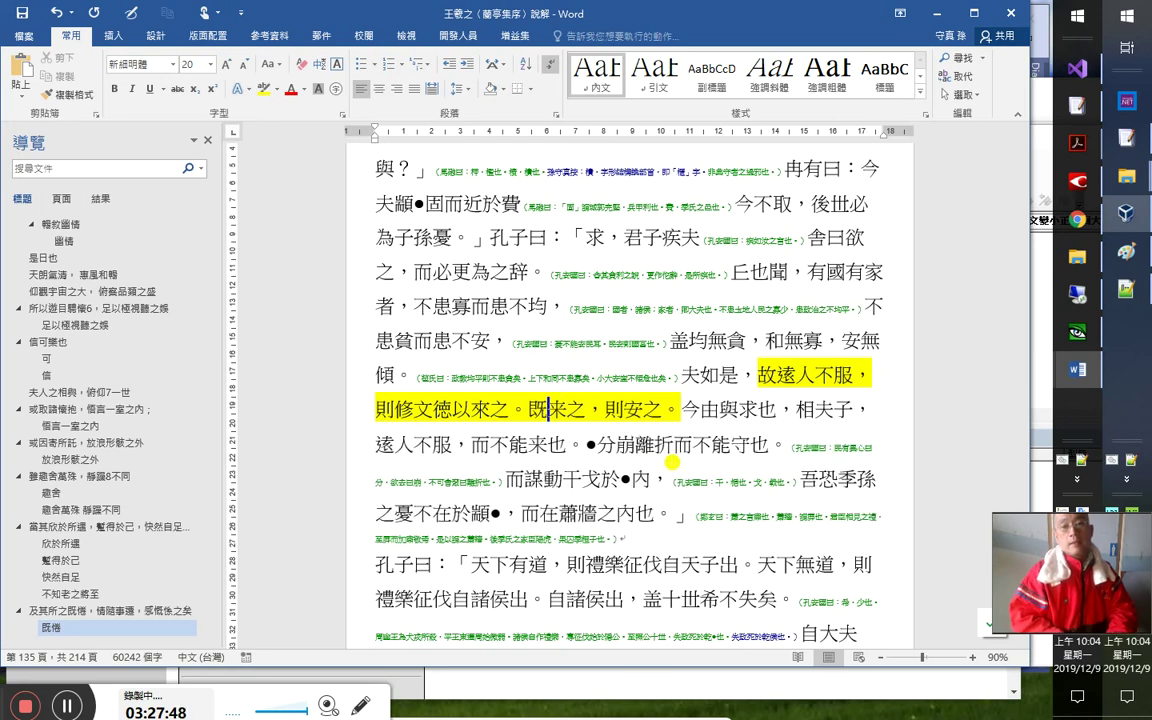
{"action": "double_click", "coordinate": [811, 381]}
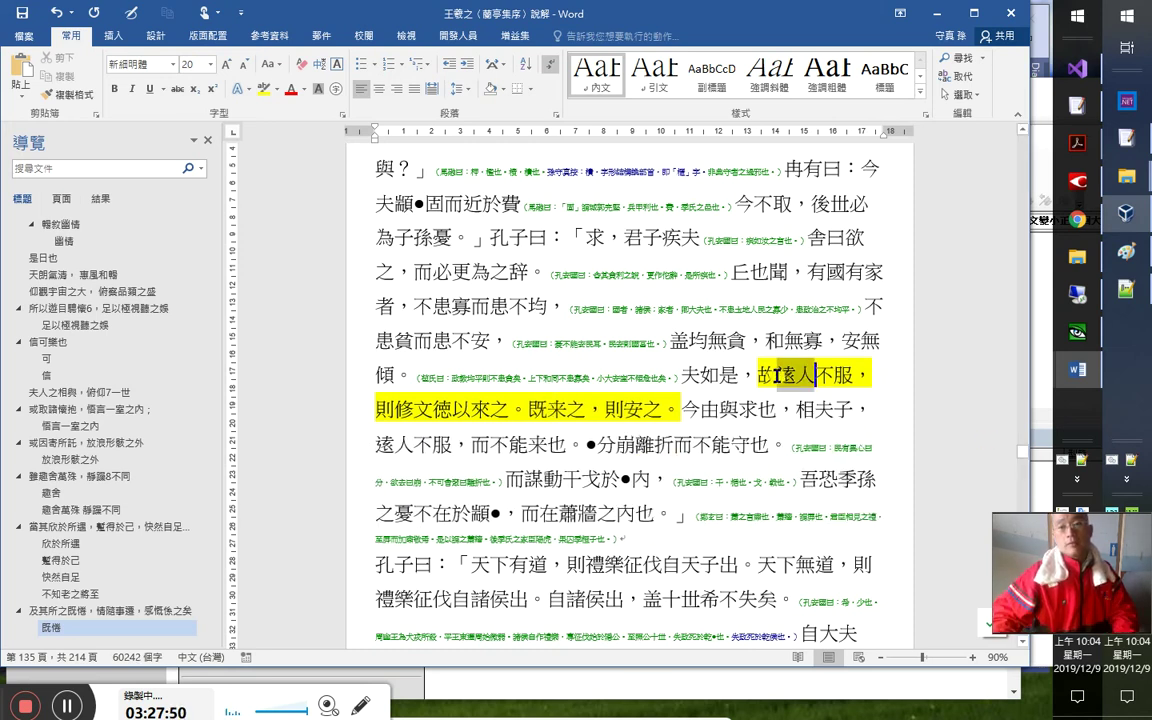
{"action": "key", "text": "shift+F2"}
{"action": "left_click", "coordinate": [548, 408]}
{"action": "left_click_drag", "start_coordinate": [548, 423], "coordinate": [551, 419]}
{"action": "left_click", "coordinate": [598, 411]}
{"action": "key", "text": "ctrl+z"}
{"action": "left_click", "coordinate": [758, 536]}
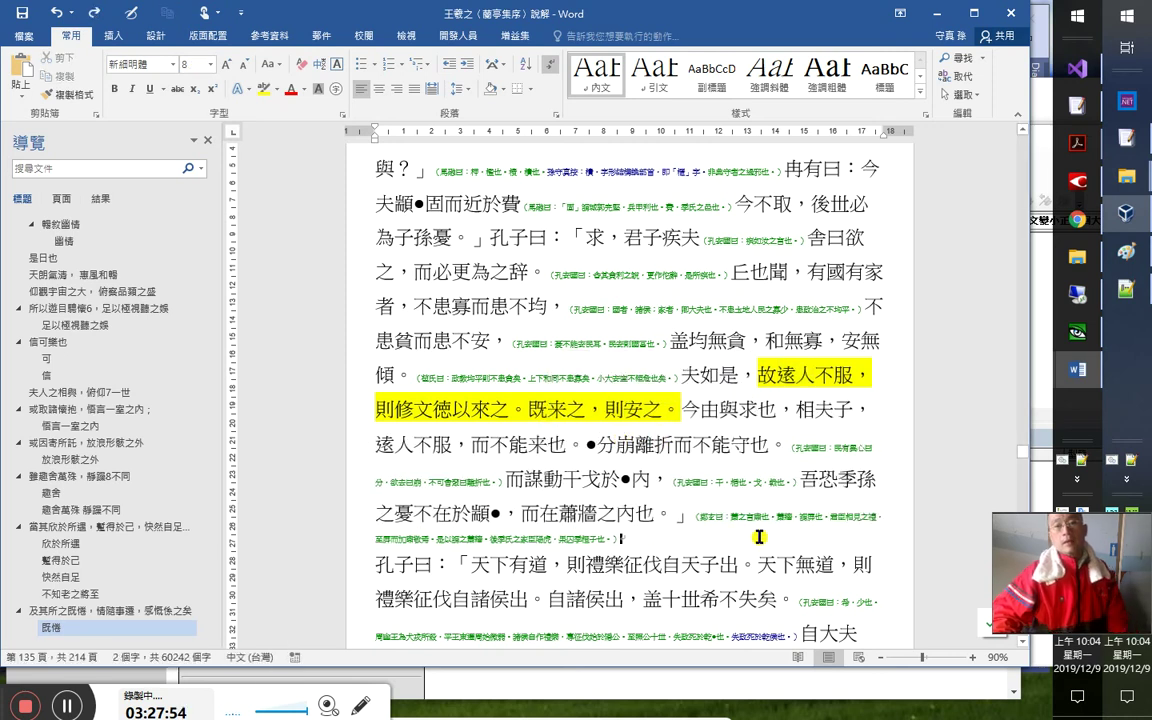
Insert two blank lines after the paragraph explaining 「舍」即捨棄, above the 九陽神功 note
{"action": "scroll", "coordinate": [817, 511], "scroll_direction": "down", "scroll_amount": 3}
{"action": "scroll", "coordinate": [833, 517], "scroll_direction": "down", "scroll_amount": 8}
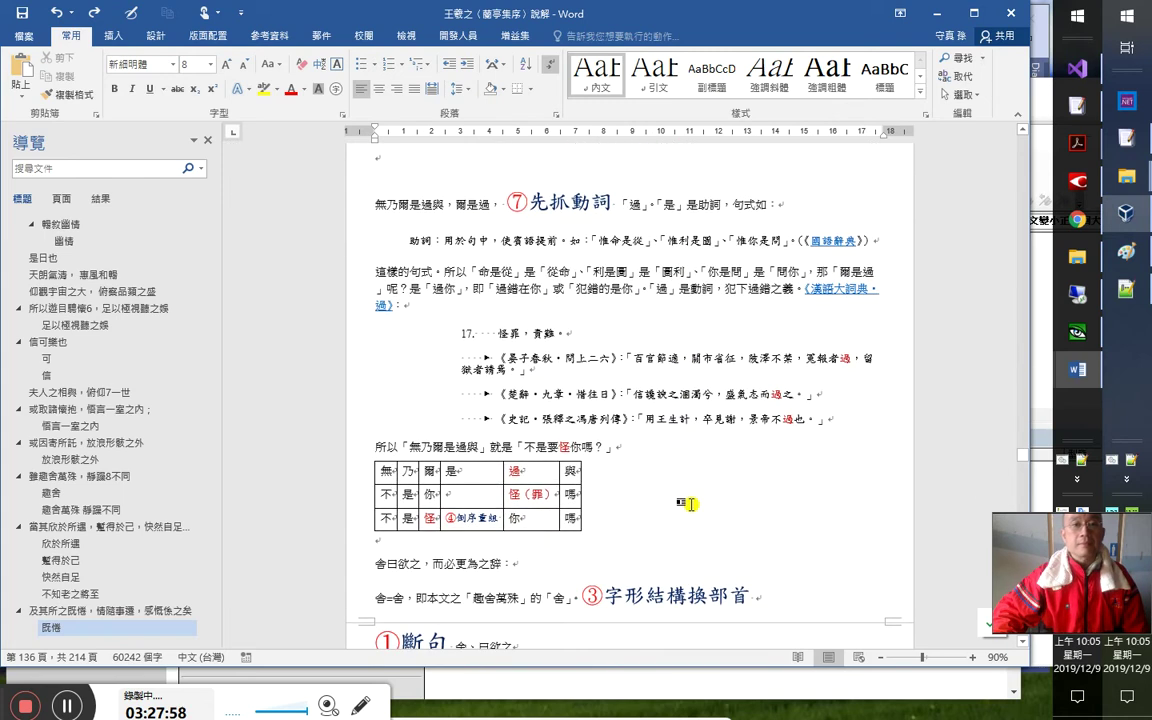
{"action": "scroll", "coordinate": [691, 505], "scroll_direction": "down", "scroll_amount": 6}
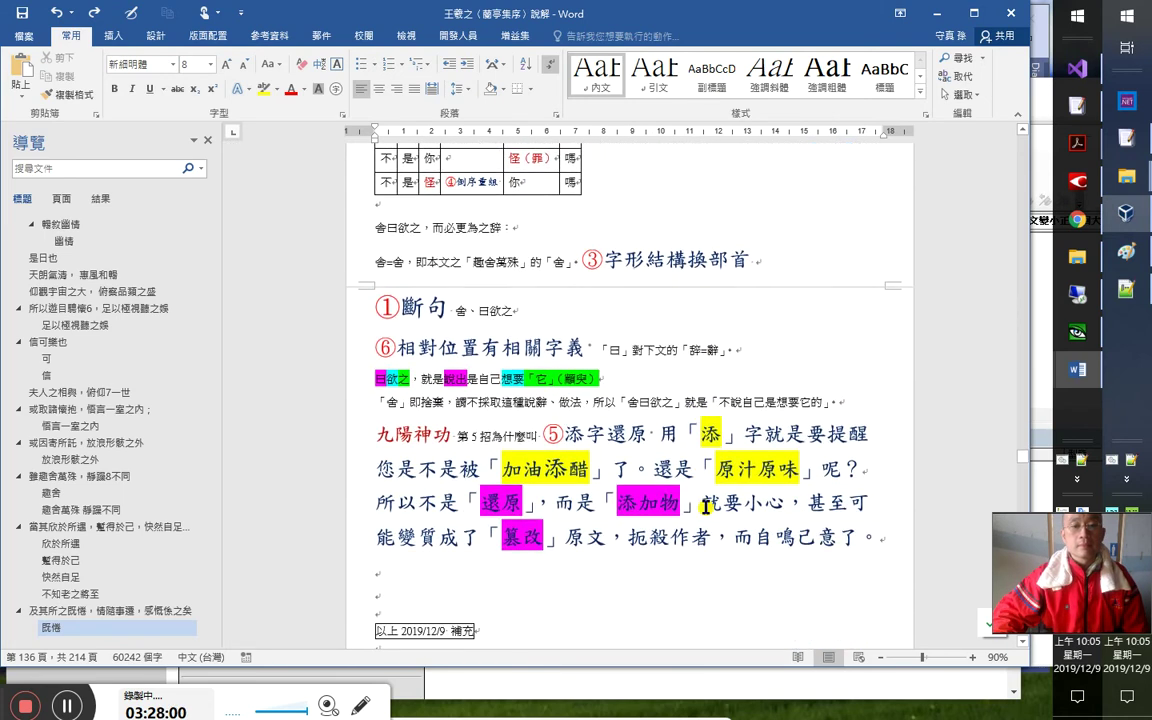
{"action": "left_click", "coordinate": [658, 565]}
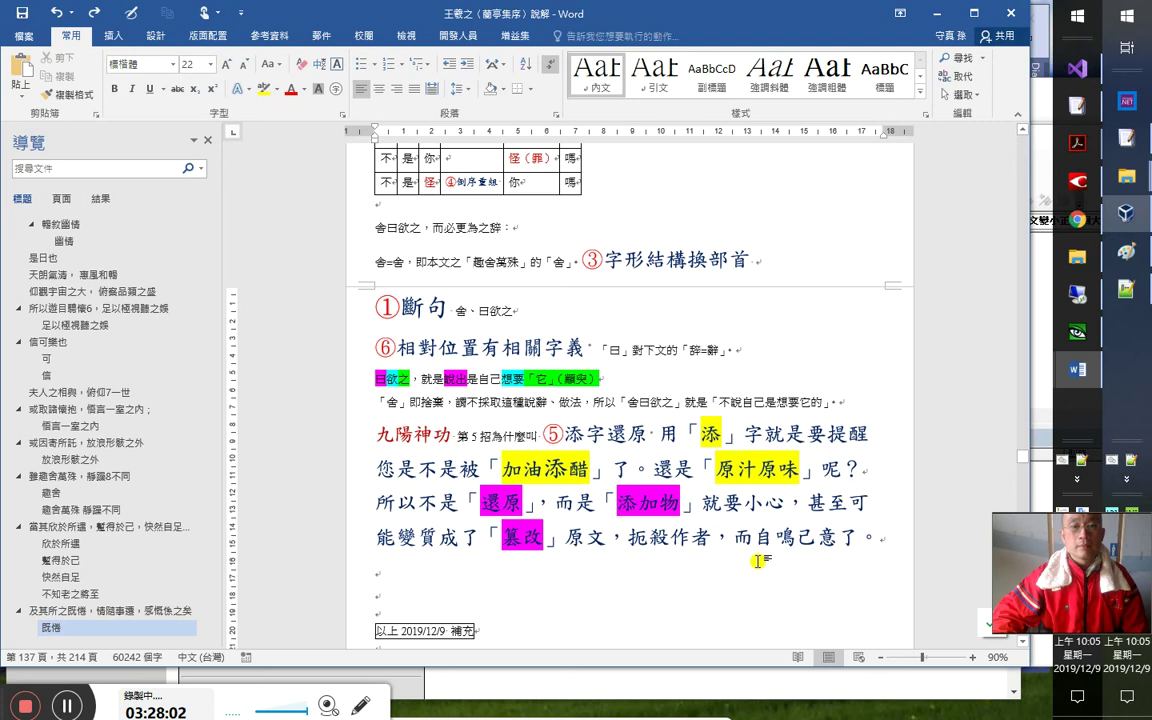
{"action": "scroll", "coordinate": [705, 505], "scroll_direction": "down", "scroll_amount": 2}
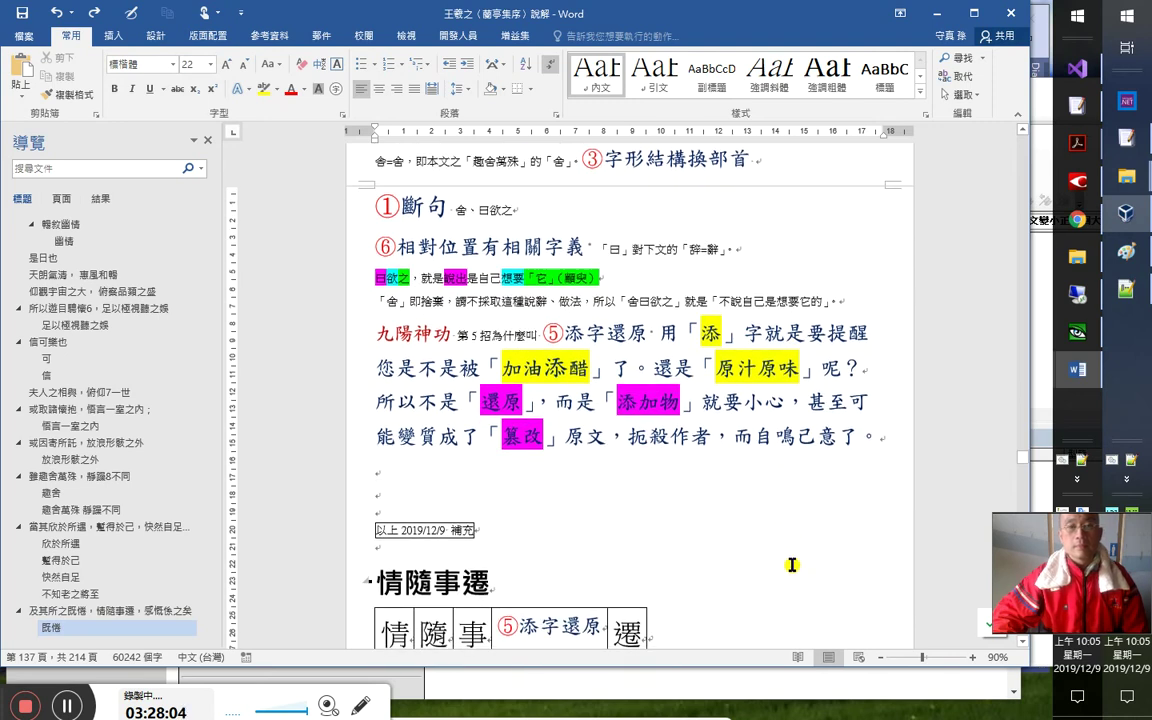
{"action": "scroll", "coordinate": [791, 566], "scroll_direction": "up", "scroll_amount": 3}
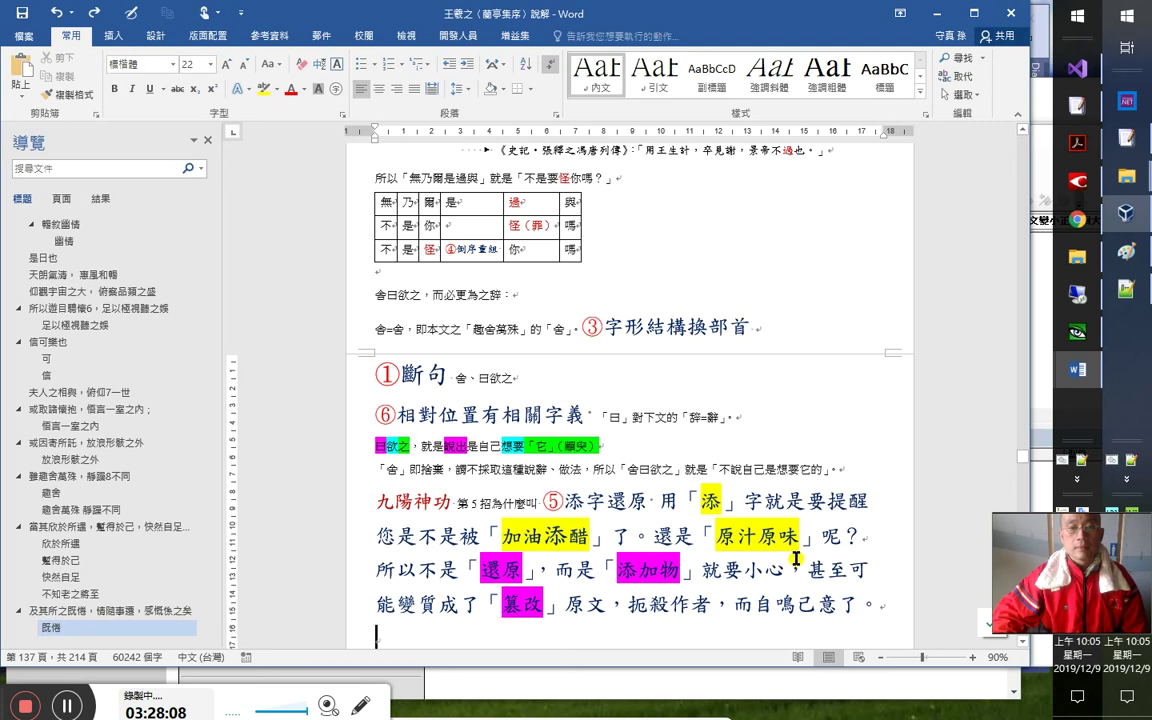
{"action": "left_click", "coordinate": [860, 469]}
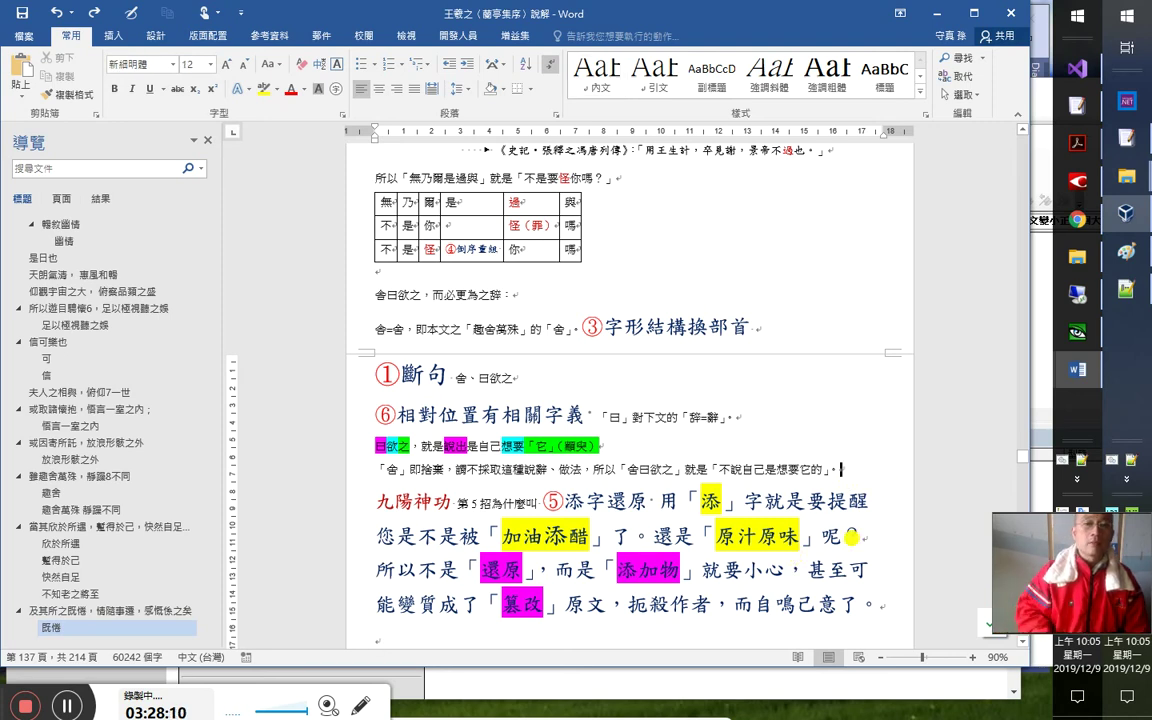
{"action": "key", "text": "Return"}
{"action": "key", "text": "Return"}
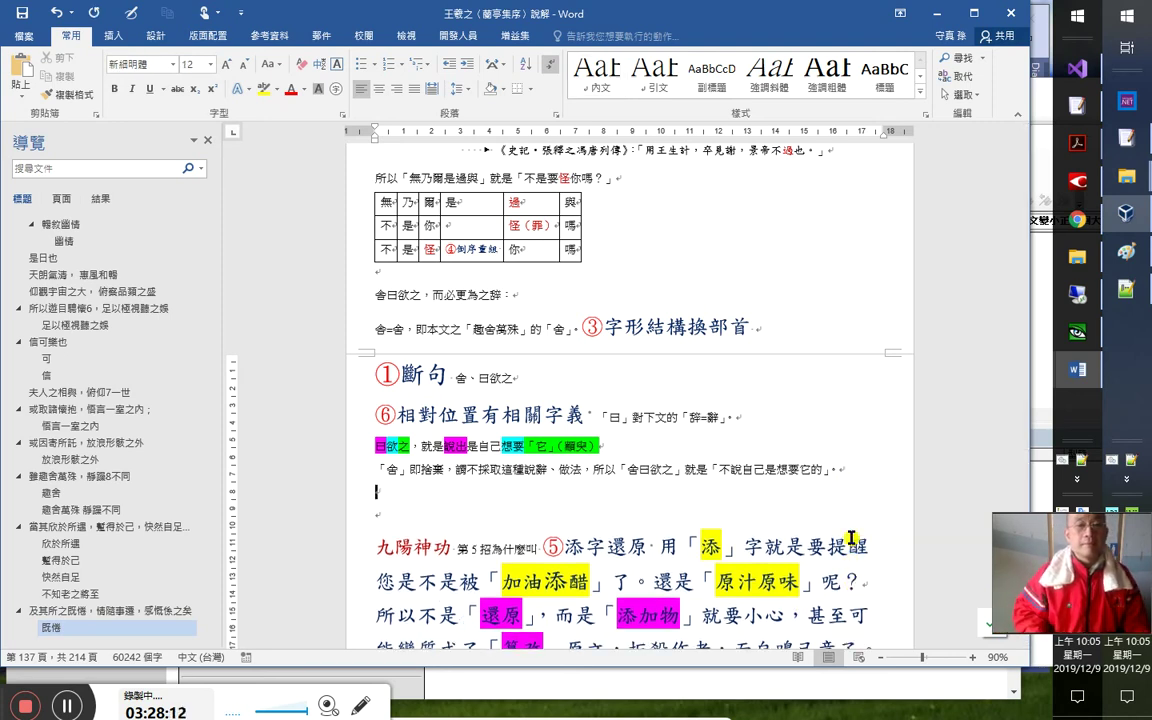
Switch to the Slido question in Chrome and examine its two readings of 既來之，則安之 and the phrase 人不歸服，就用仁義禮樂招徠
{"action": "key", "text": "alt+Tab"}
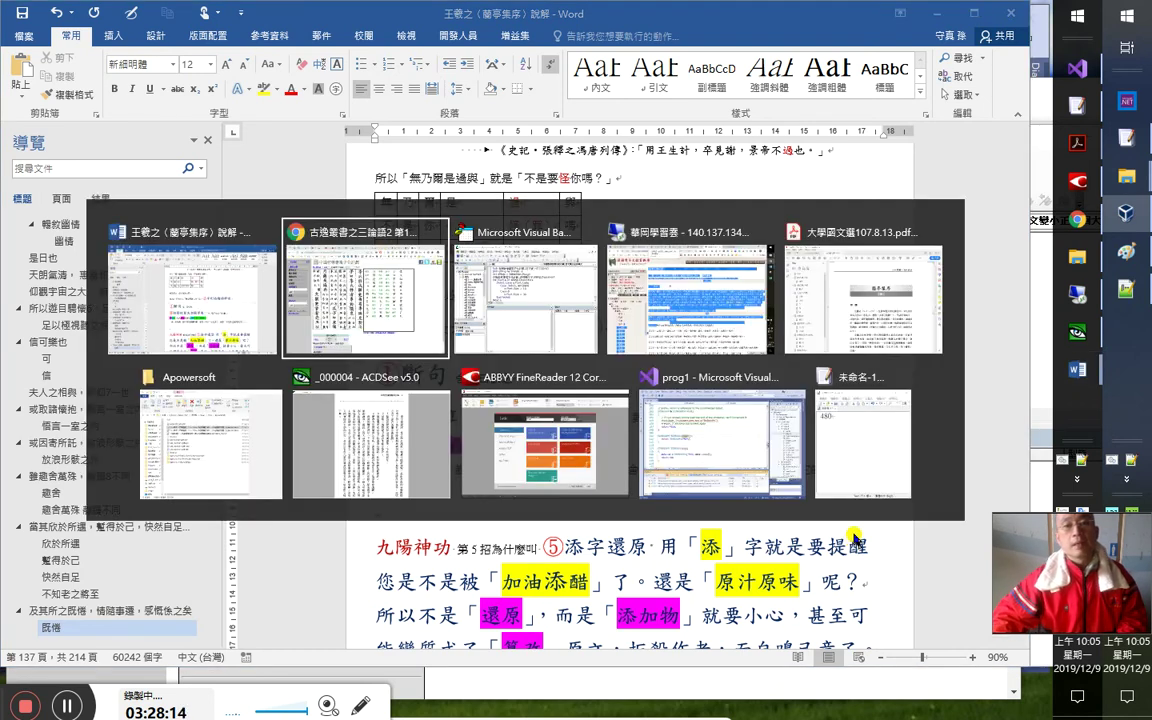
{"action": "key", "text": "alt+Tab"}
{"action": "key", "text": "alt+shift+Tab"}
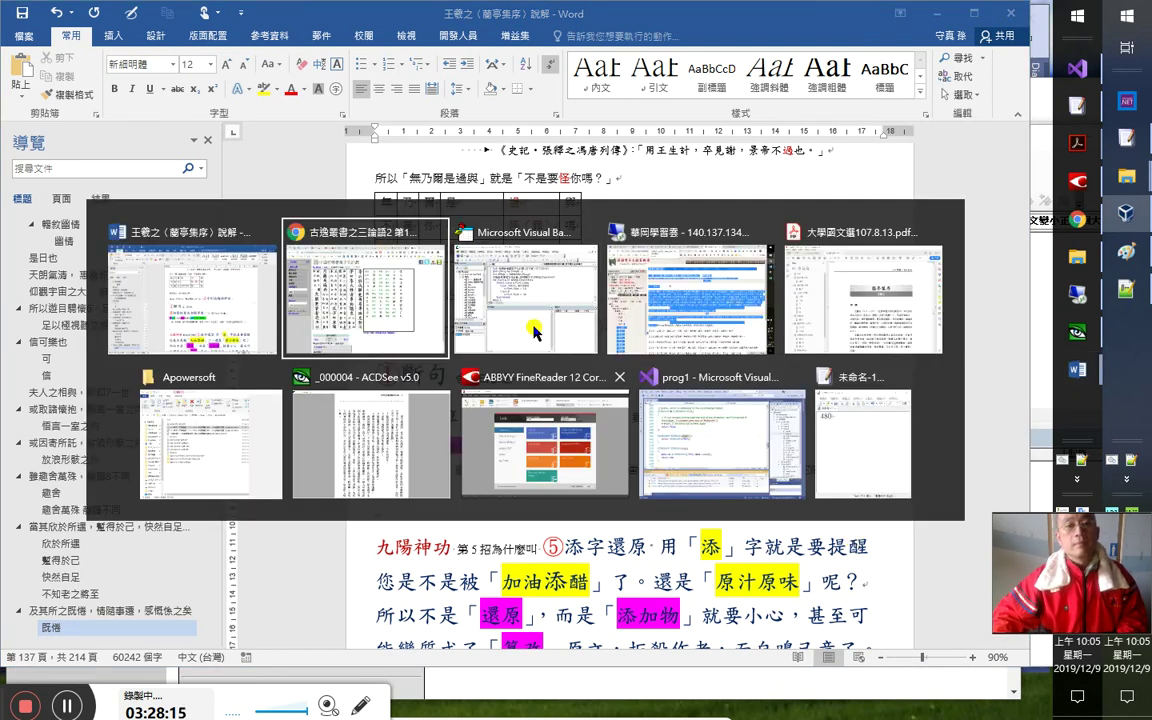
{"action": "left_click", "coordinate": [347, 22]}
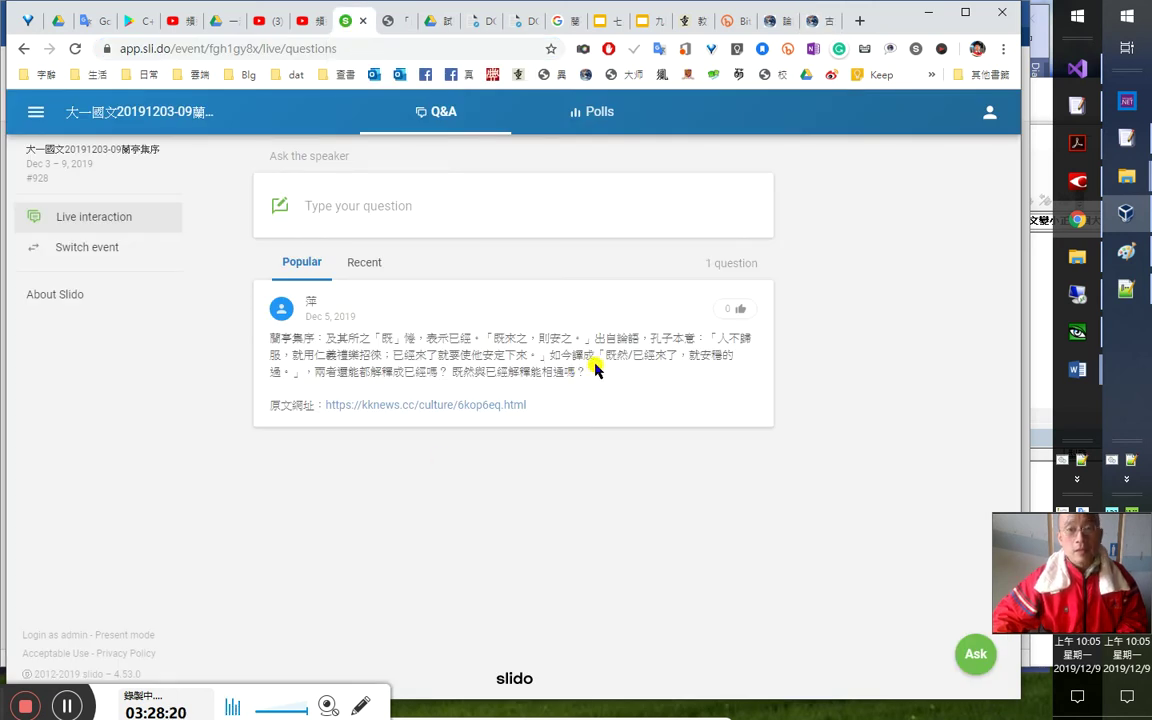
{"action": "left_click_drag", "start_coordinate": [605, 355], "coordinate": [292, 368]}
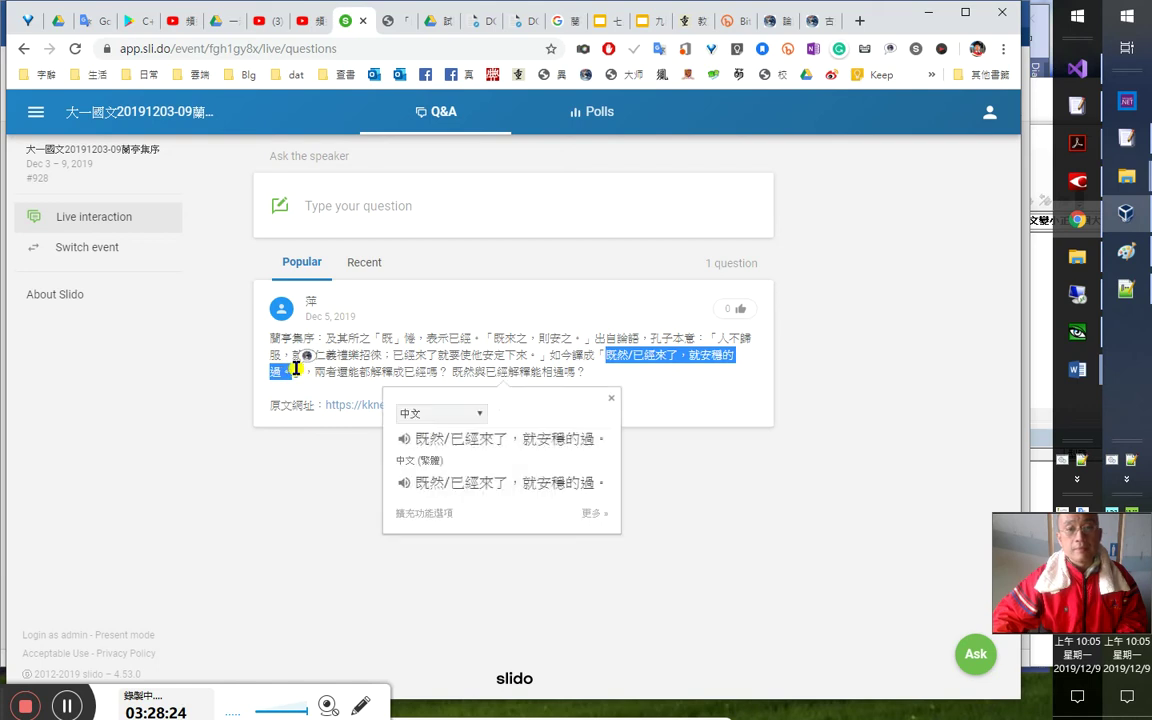
{"action": "left_click", "coordinate": [538, 360]}
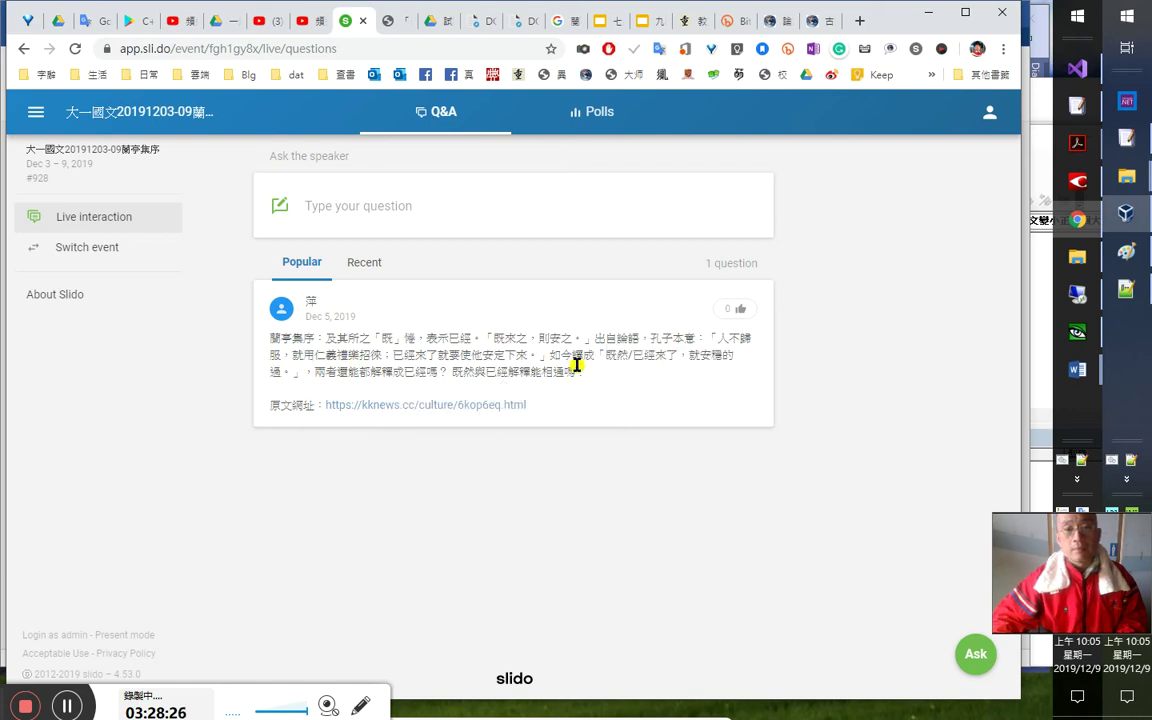
{"action": "left_click_drag", "start_coordinate": [608, 360], "coordinate": [301, 373]}
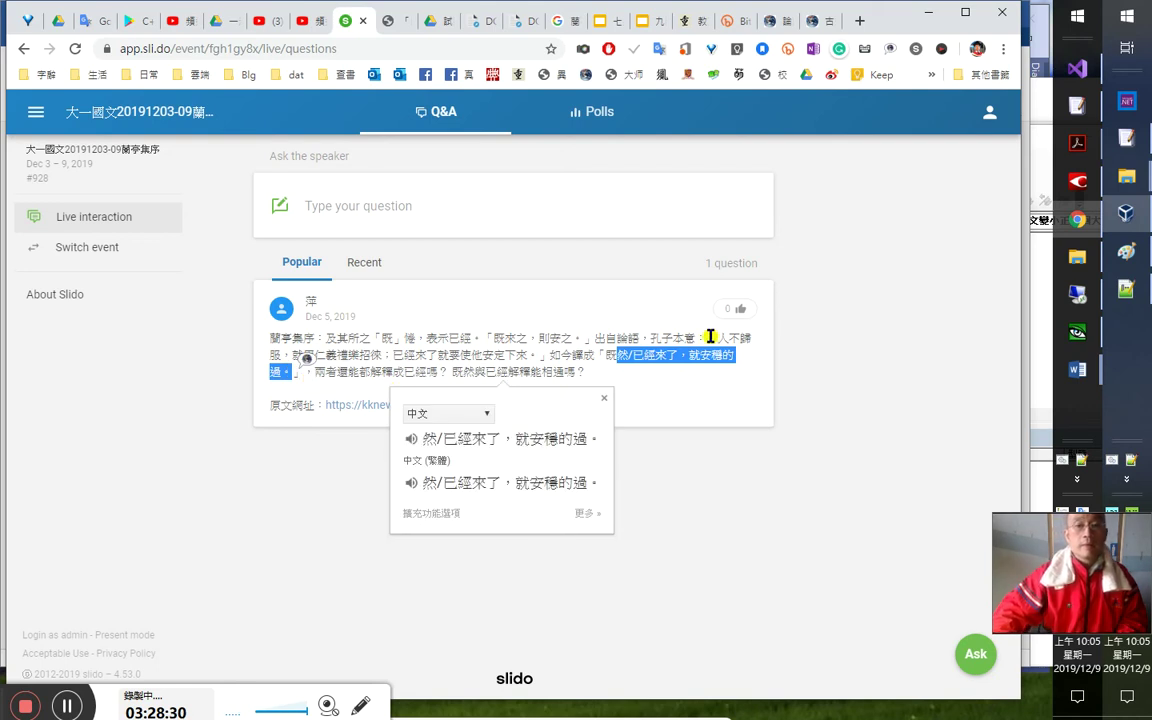
{"action": "left_click", "coordinate": [628, 310]}
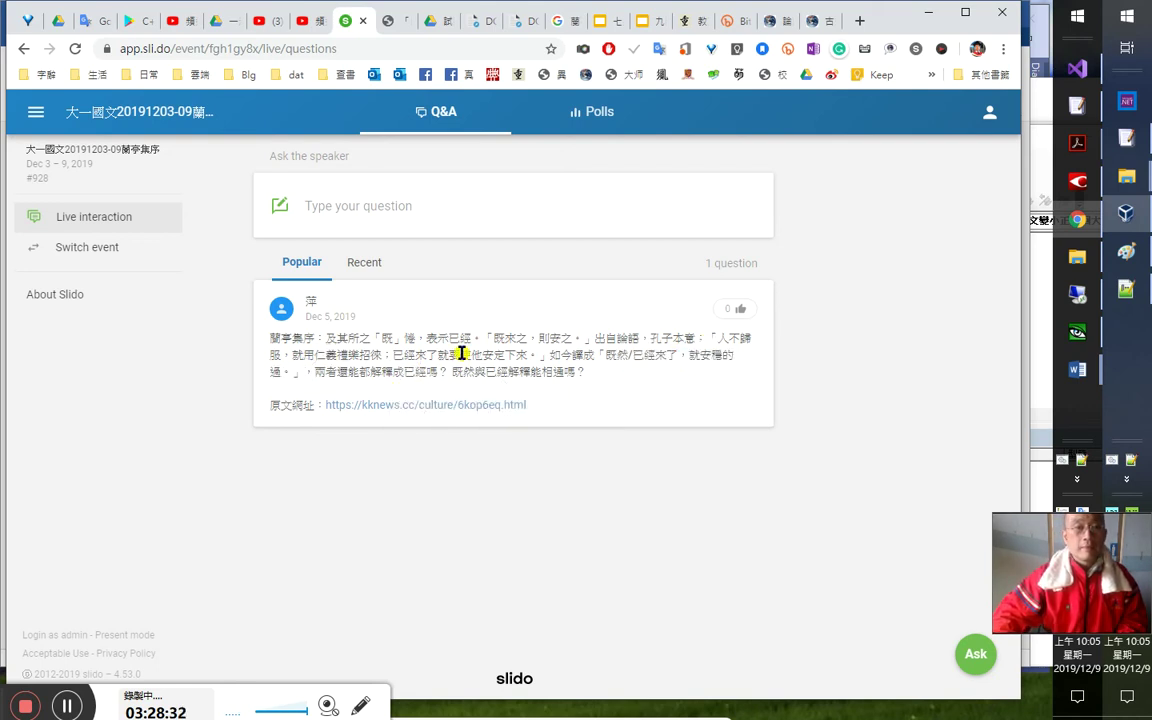
{"action": "left_click_drag", "start_coordinate": [718, 339], "coordinate": [398, 358]}
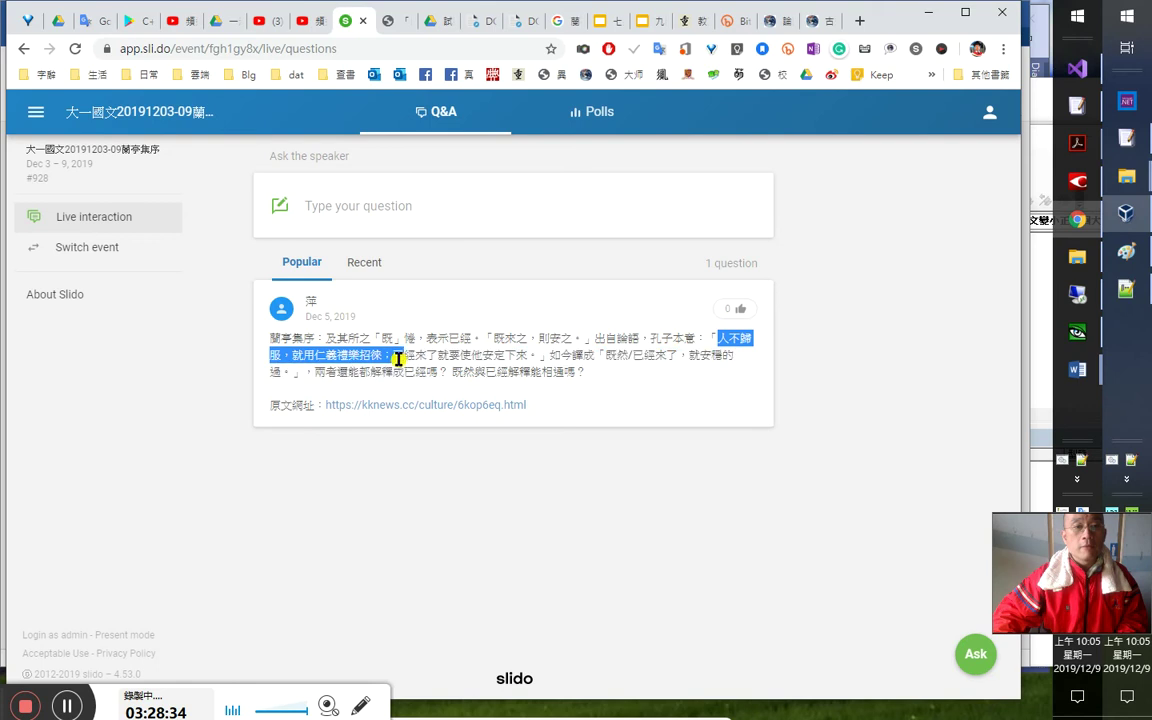
Return to the Word commentary, open a second window of it, and select 修文徳 in the yellow-highlighted Analects sentence
{"action": "key", "text": "alt+Tab"}
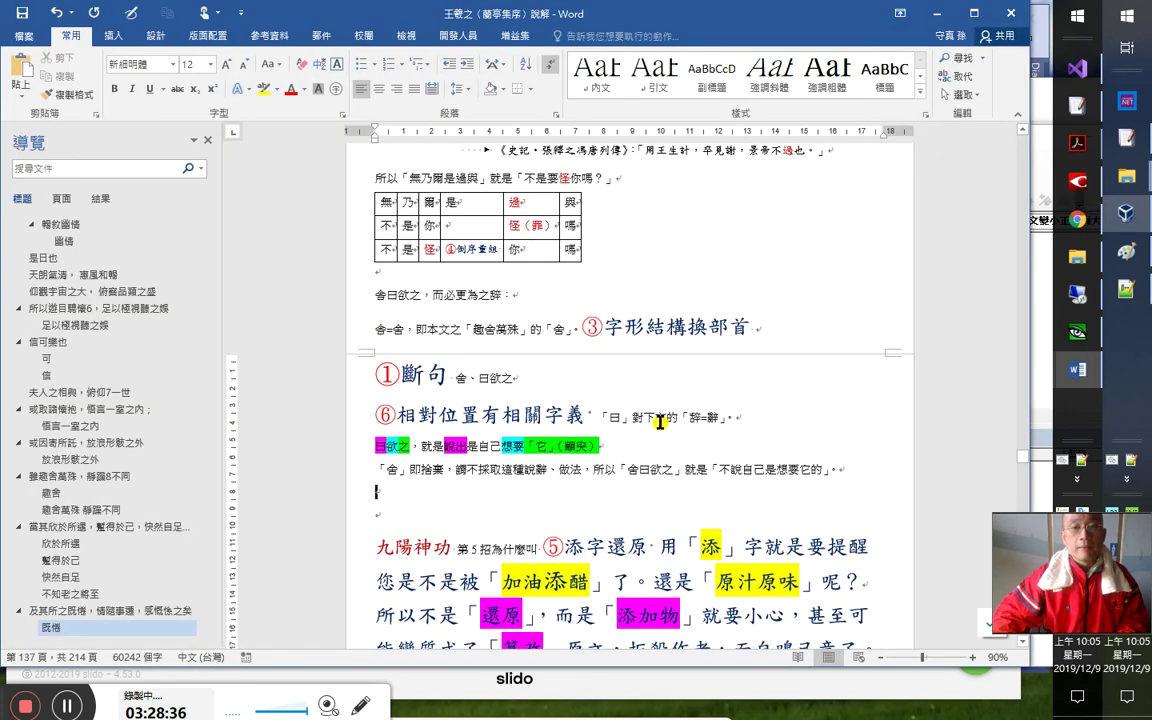
{"action": "key", "text": "alt+w"}
{"action": "key", "text": "n"}
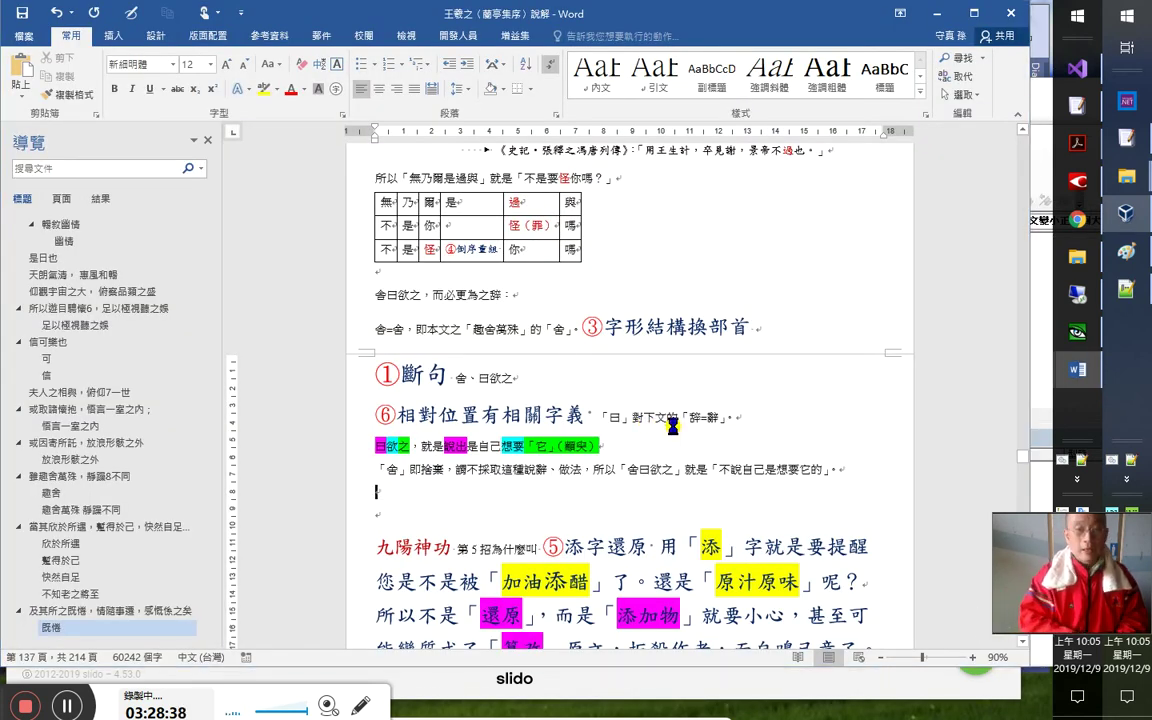
{"action": "scroll", "coordinate": [694, 441], "scroll_direction": "up", "scroll_amount": 15}
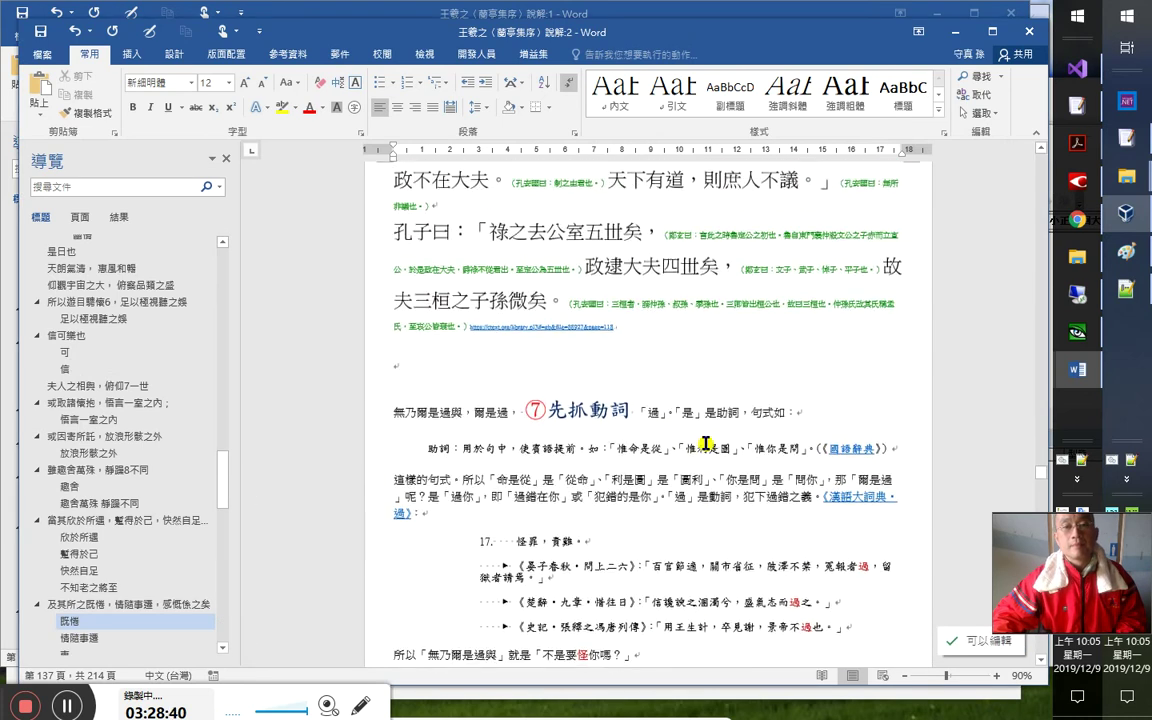
{"action": "left_click", "coordinate": [797, 264]}
{"action": "left_click_drag", "start_coordinate": [423, 295], "coordinate": [474, 296]}
{"action": "left_click", "coordinate": [472, 296]}
Switch back to the Slido question and compare 已經來了就要使他安定下來 with the modern rendering 既然/已經來了
{"action": "key", "text": "alt+Tab"}
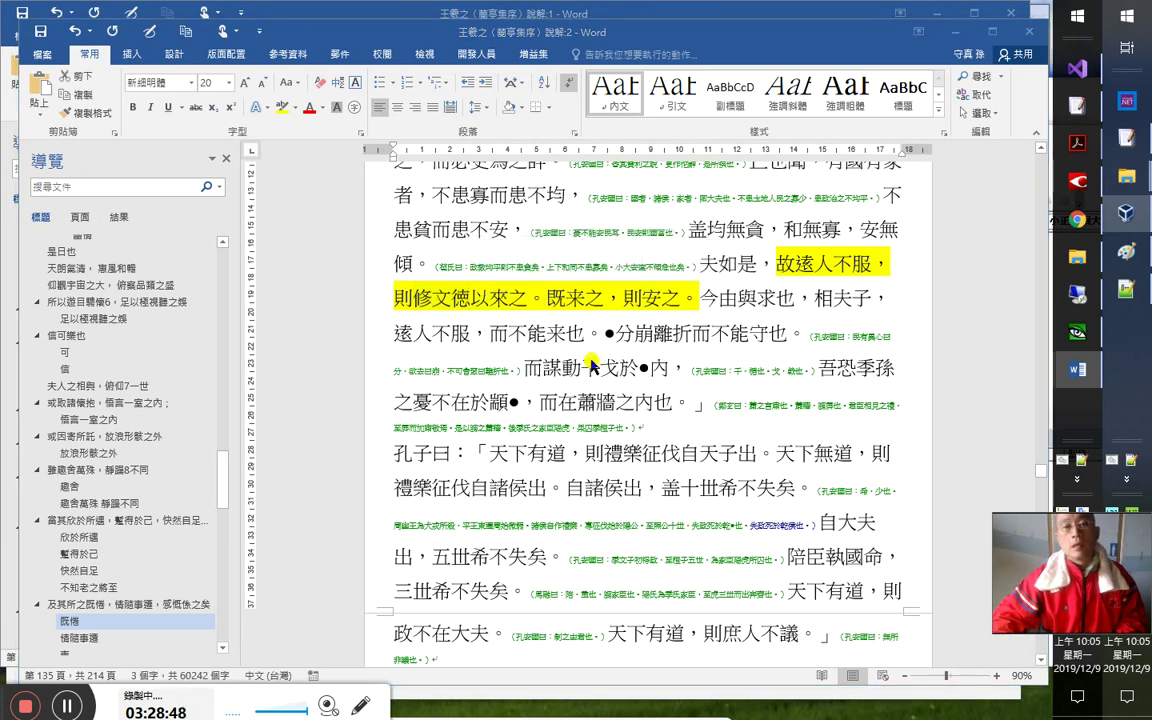
{"action": "key", "text": "alt+Tab"}
{"action": "key", "text": "alt+Tab"}
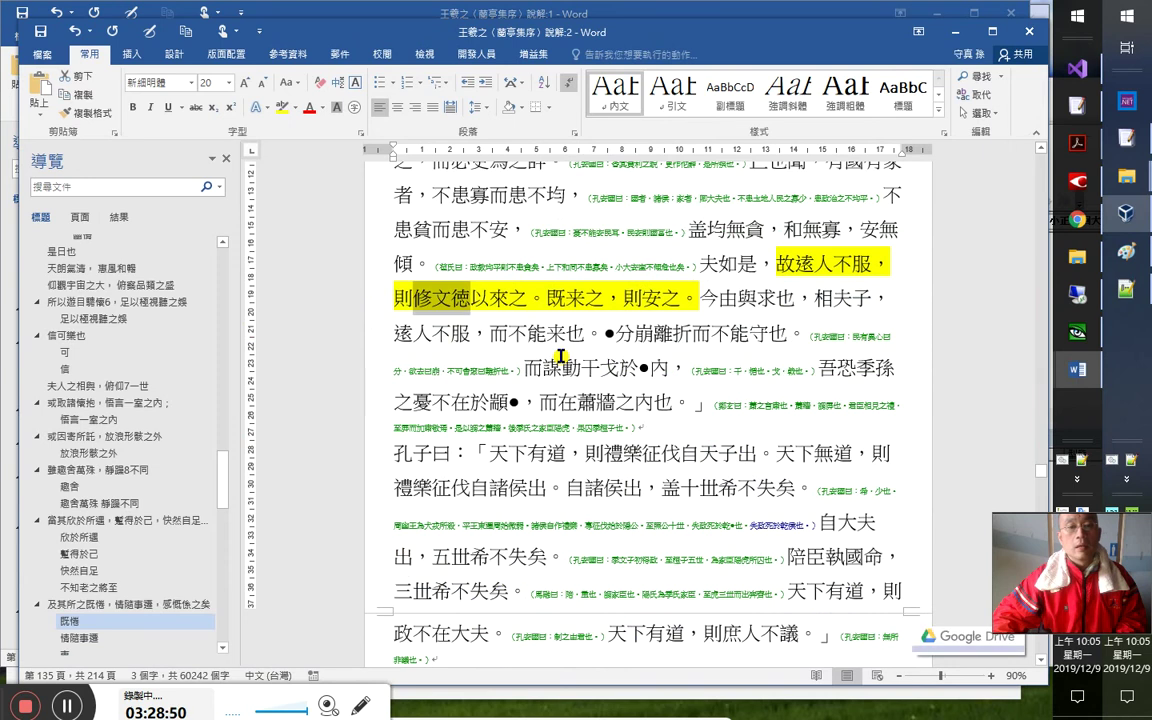
{"action": "key", "text": "alt+Tab"}
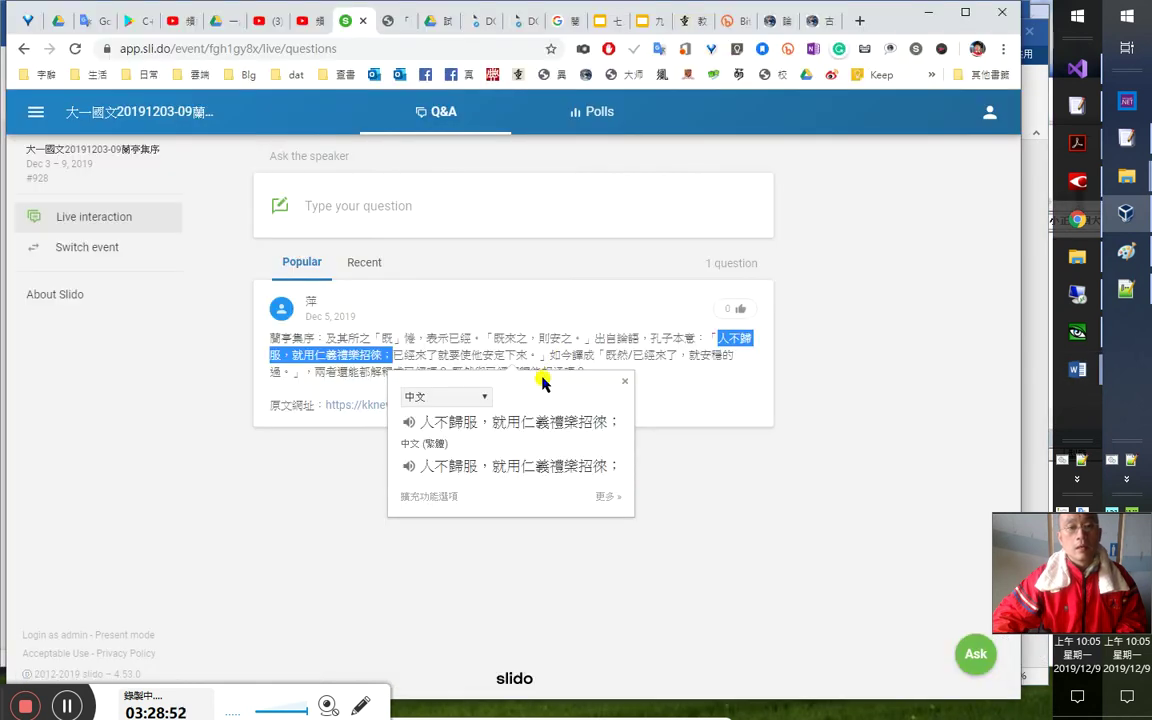
{"action": "left_click", "coordinate": [576, 352]}
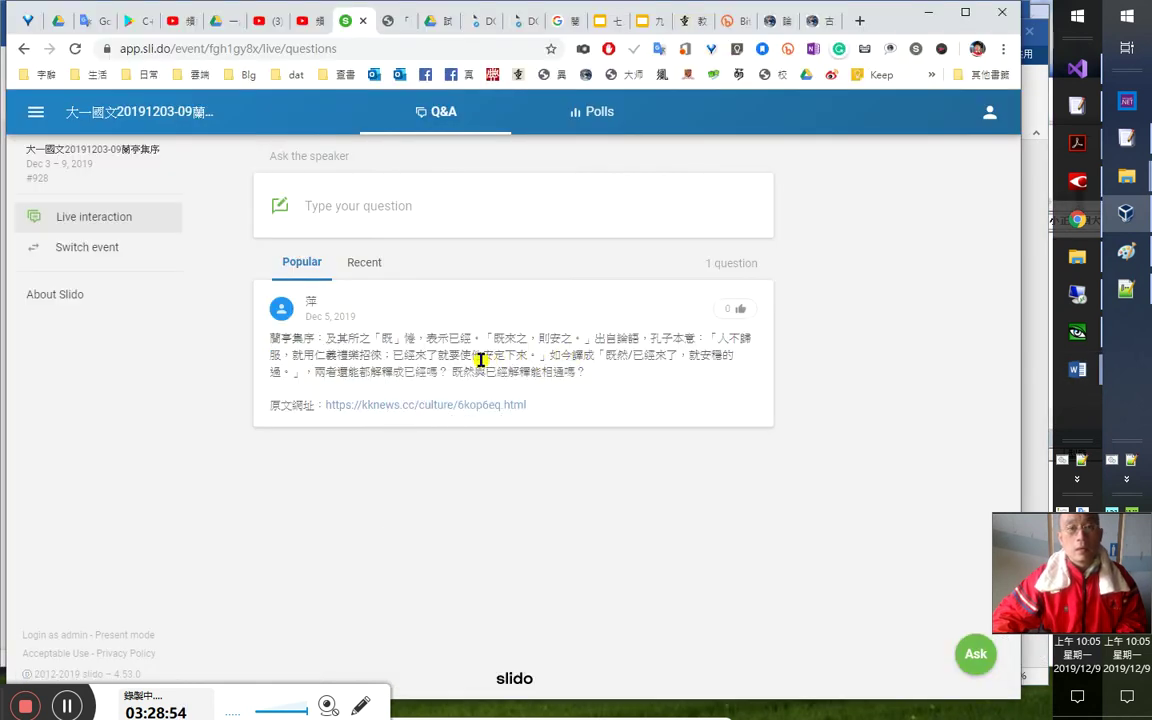
{"action": "left_click_drag", "start_coordinate": [547, 354], "coordinate": [394, 360]}
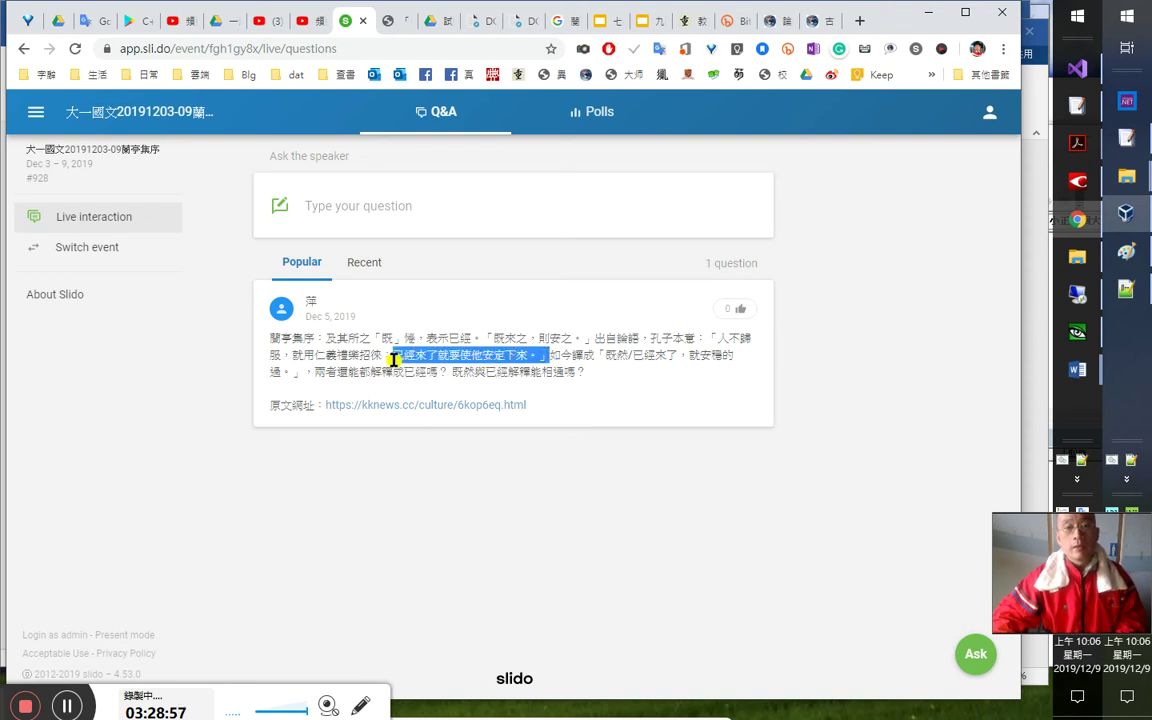
{"action": "left_click", "coordinate": [470, 312]}
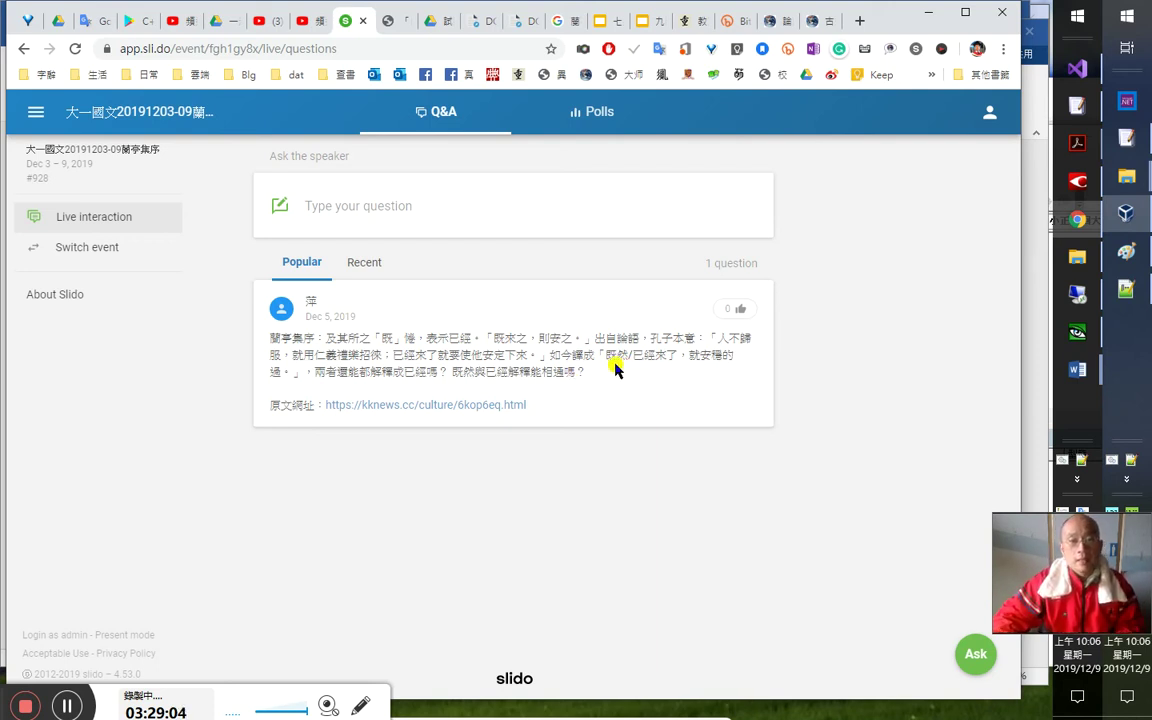
{"action": "left_click_drag", "start_coordinate": [706, 337], "coordinate": [710, 356]}
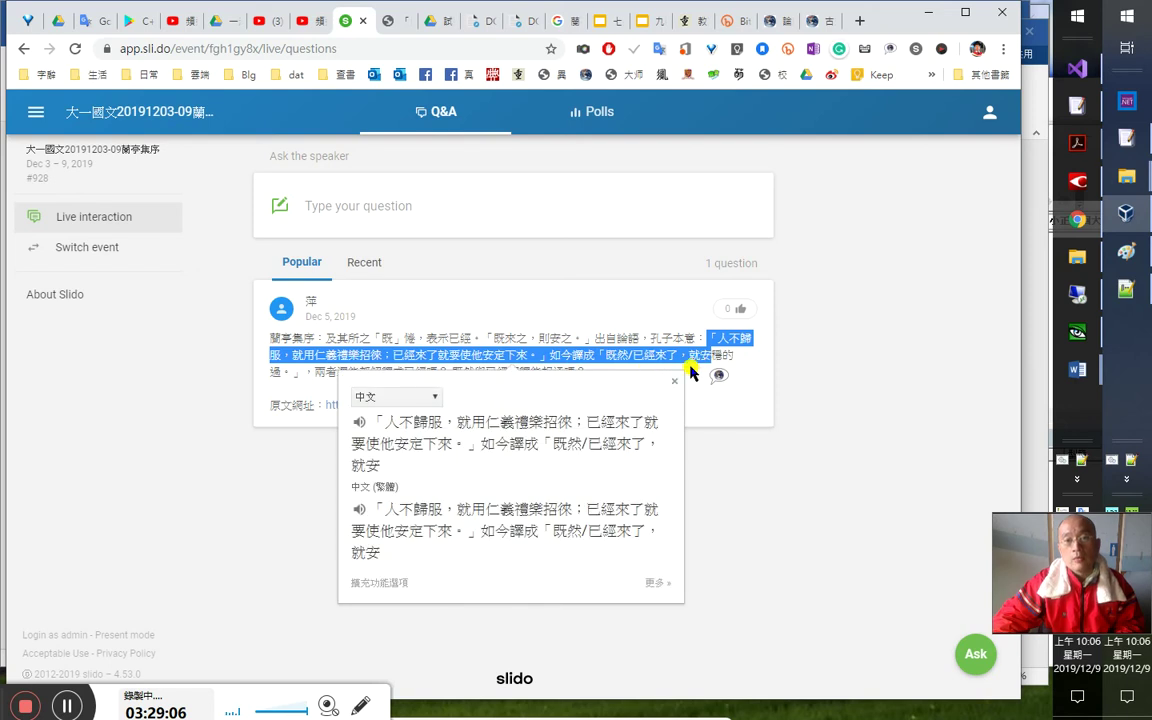
{"action": "left_click", "coordinate": [619, 355]}
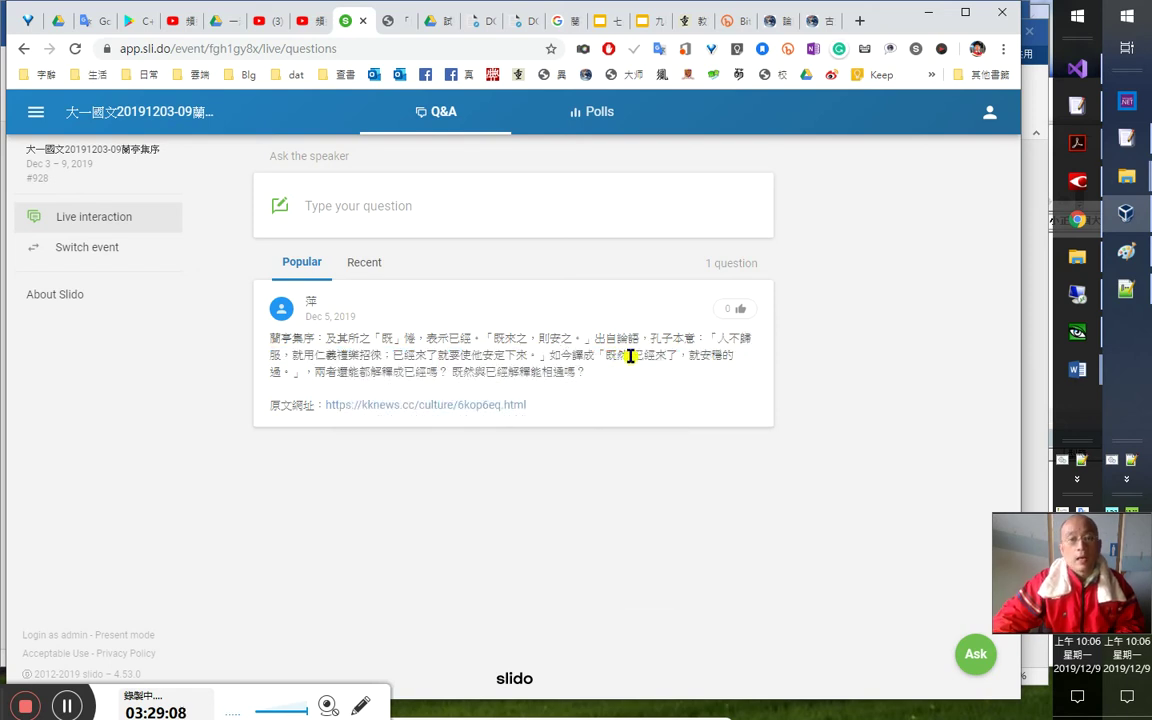
Copy the highlighted 故逺人不服，則修文徳以來之。既来之，則安之。 into the blank space above the 九陽神功 note in Word, with extra blank lines around it
{"action": "key", "text": "alt+Tab"}
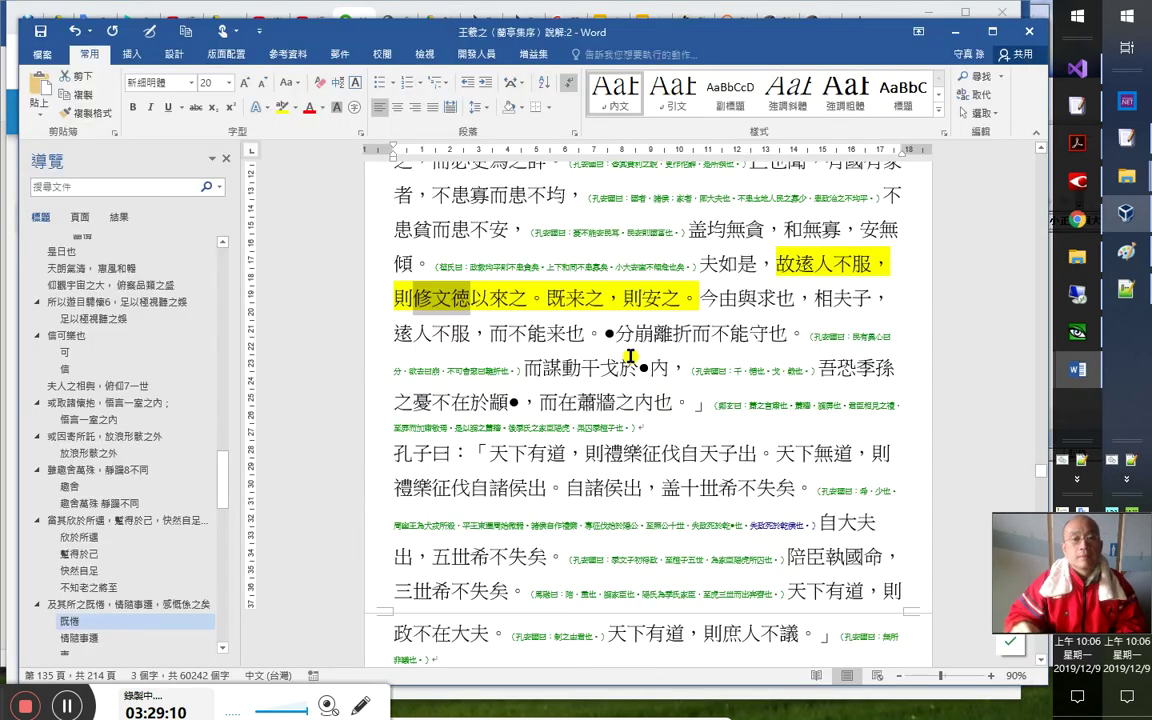
{"action": "left_click_drag", "start_coordinate": [785, 265], "coordinate": [725, 301]}
{"action": "key", "text": "ctrl+c"}
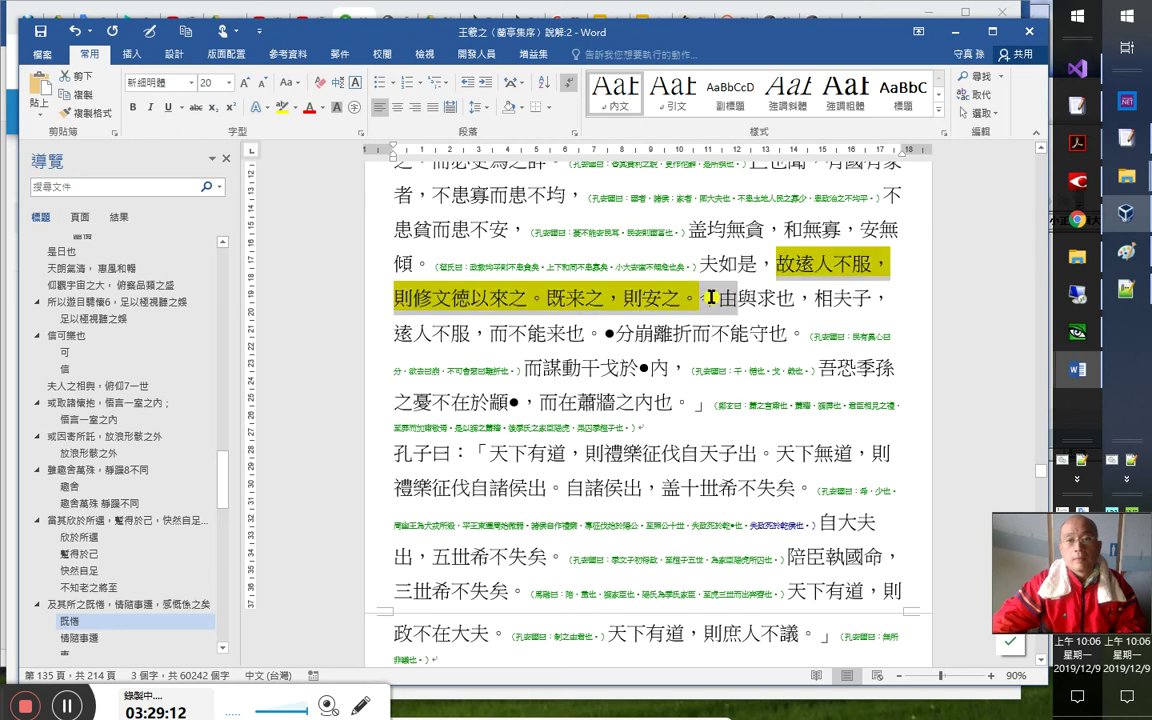
{"action": "scroll", "coordinate": [724, 303], "scroll_direction": "down", "scroll_amount": 10}
{"action": "left_click", "coordinate": [724, 303]}
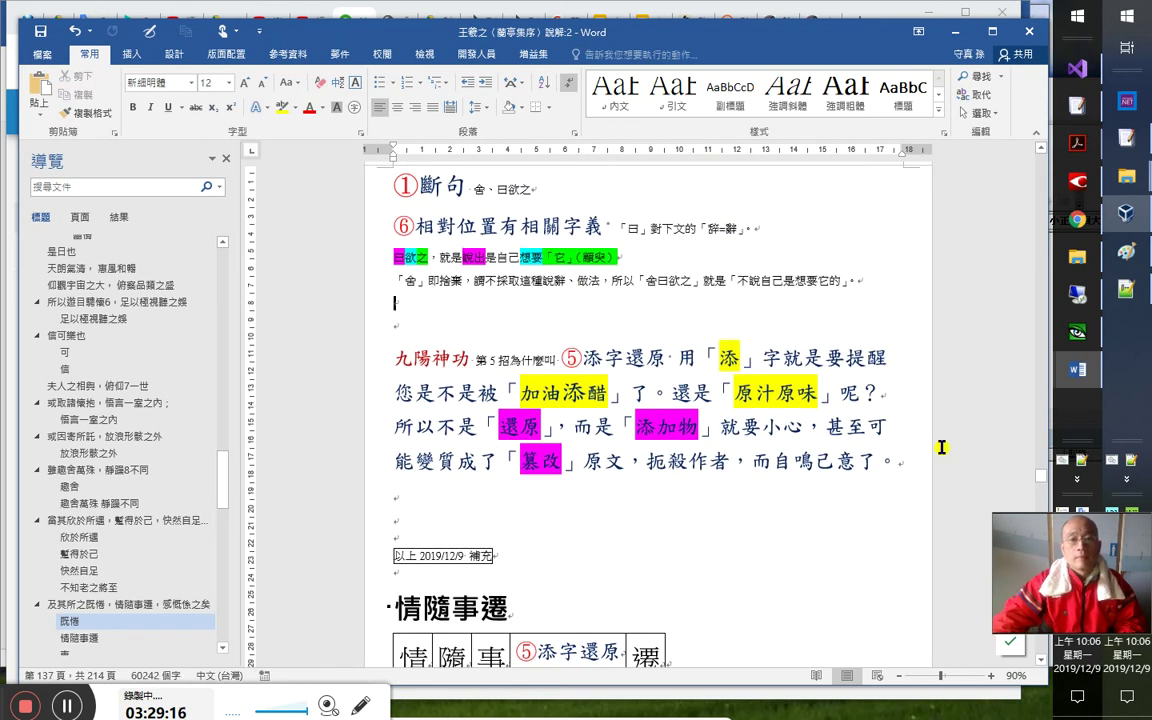
{"action": "key", "text": "Return"}
{"action": "key", "text": "Return"}
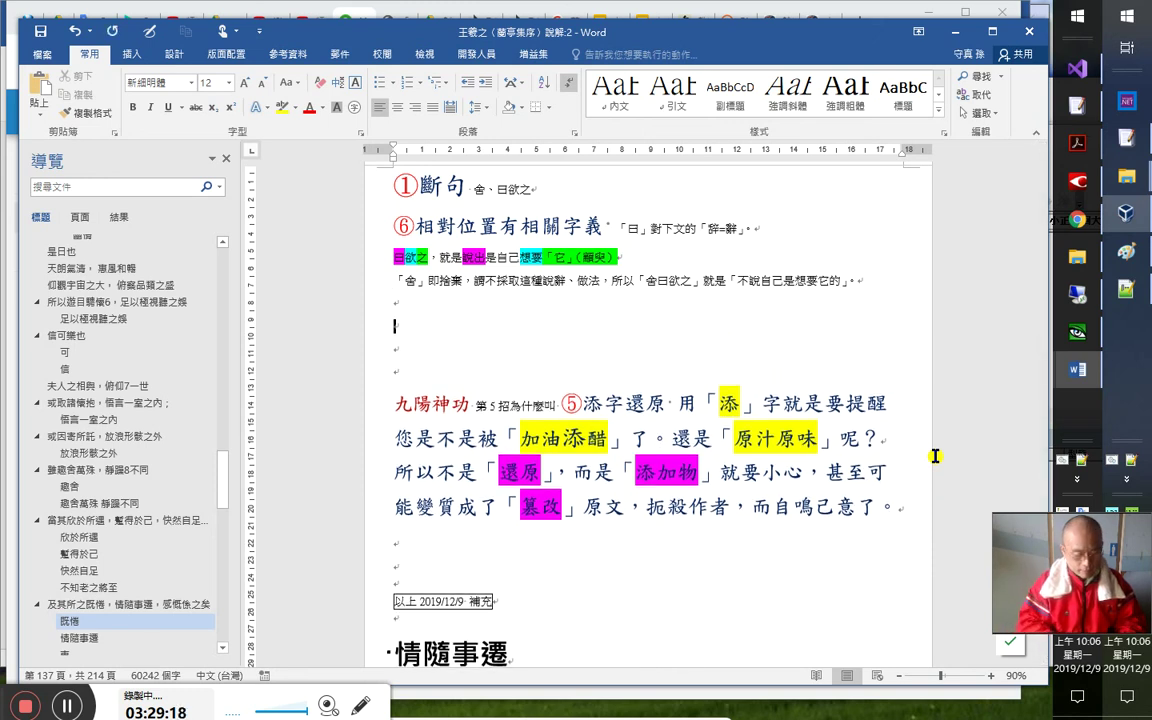
{"action": "key", "text": "ctrl+v"}
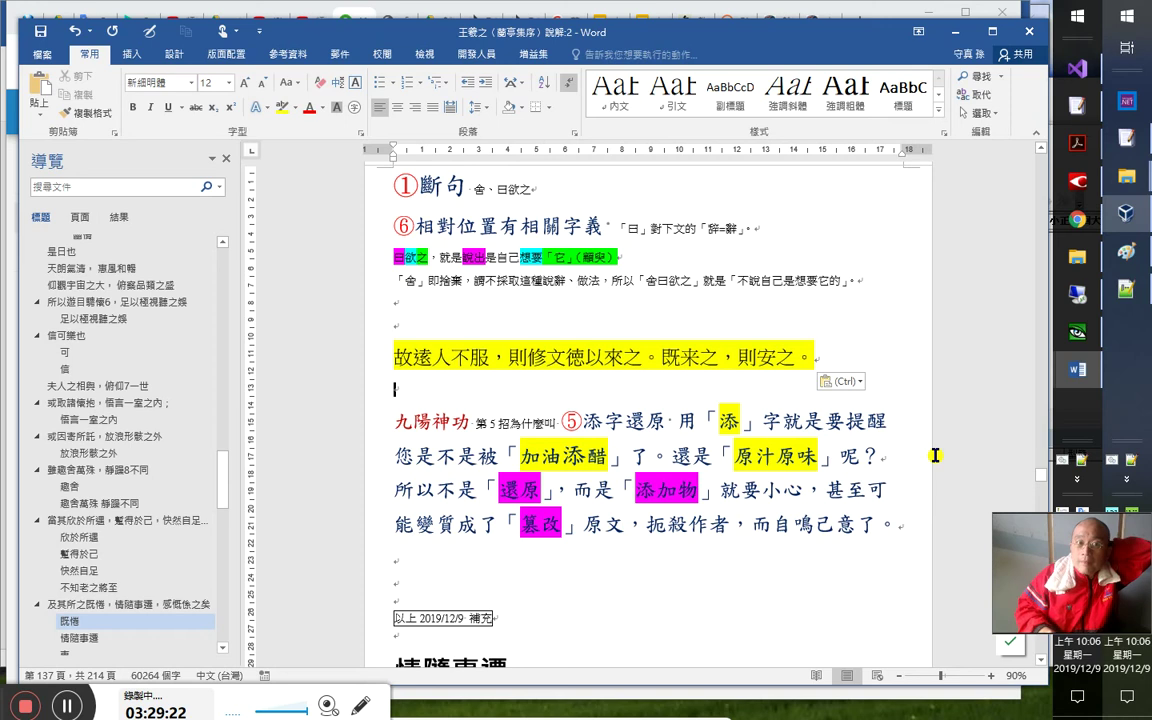
{"action": "key", "text": "Return"}
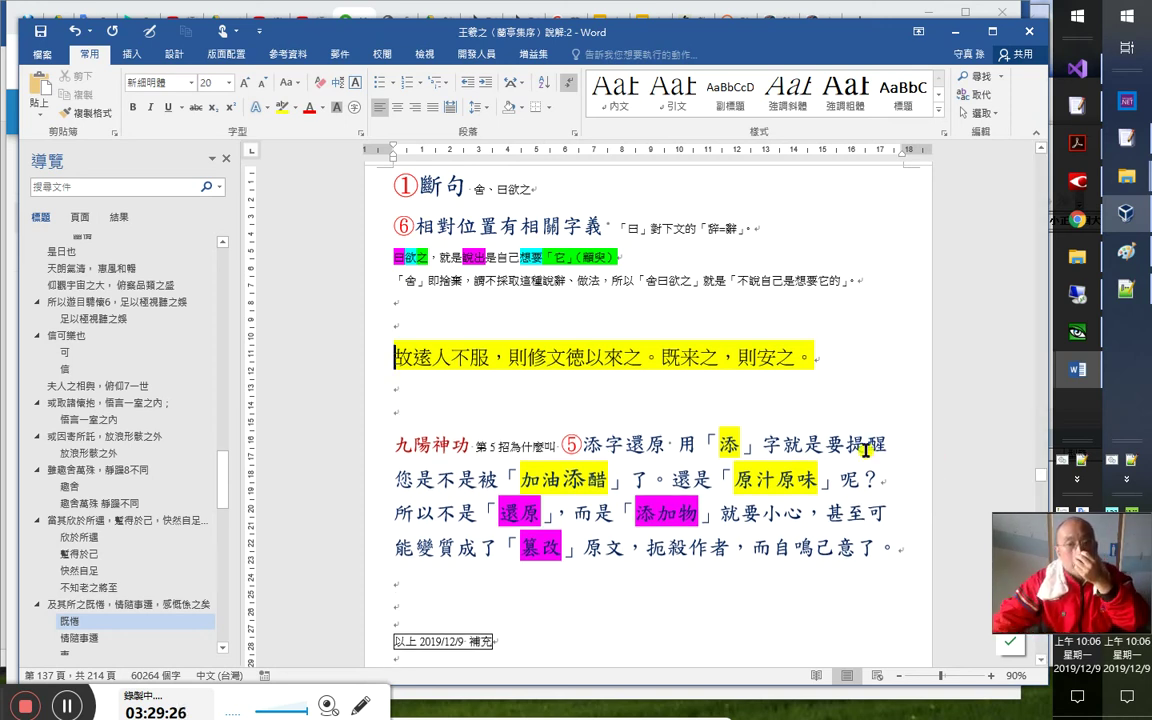
Insert the ⑦先抓動詞 label under the pasted sentence and add 來、安， after it
{"action": "left_click", "coordinate": [627, 389]}
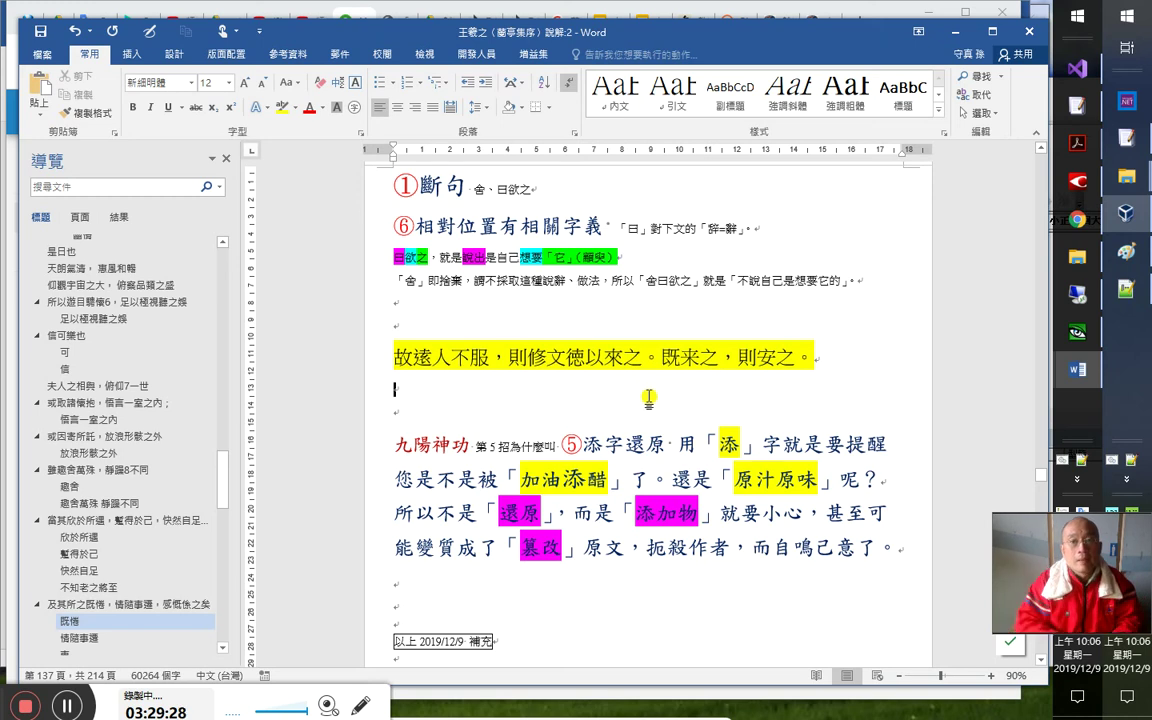
{"action": "type", "text": "7"}
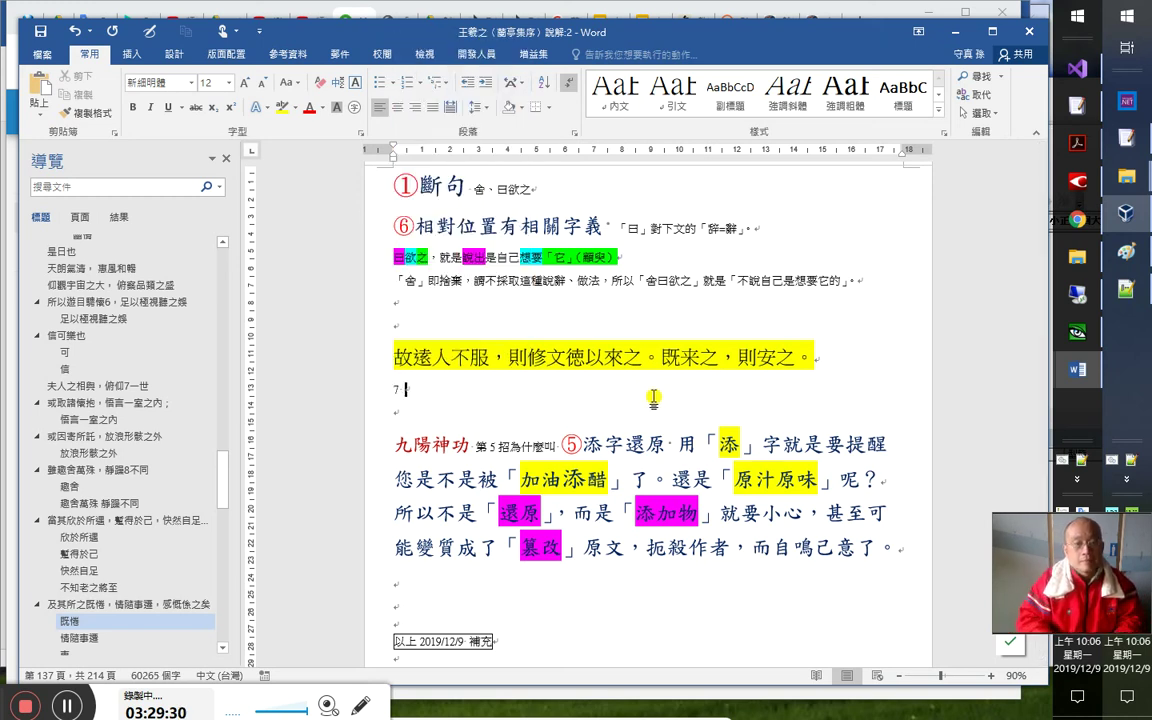
{"action": "key", "text": "F3"}
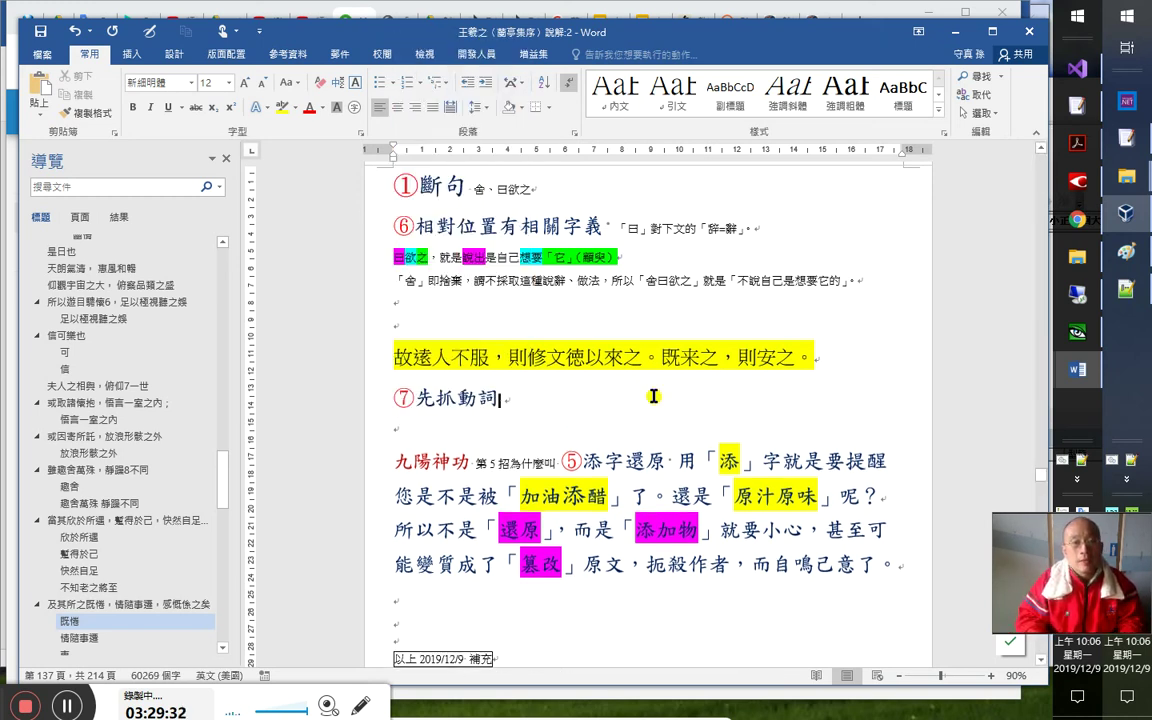
{"action": "type", "text": "來、安，"}
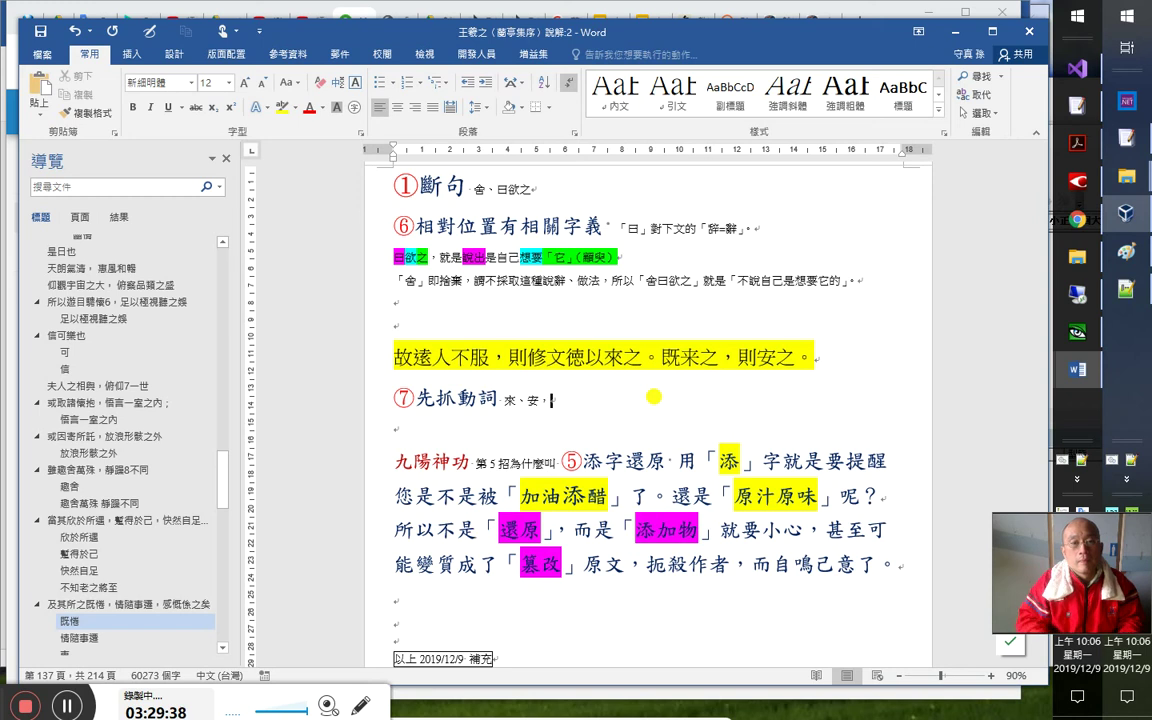
Add a line between the pasted sentence and the ⑦先抓動詞 line and enter 遠= on it
{"action": "key", "text": "End"}
{"action": "key", "text": "Return"}
{"action": "type", "text": "遠="}
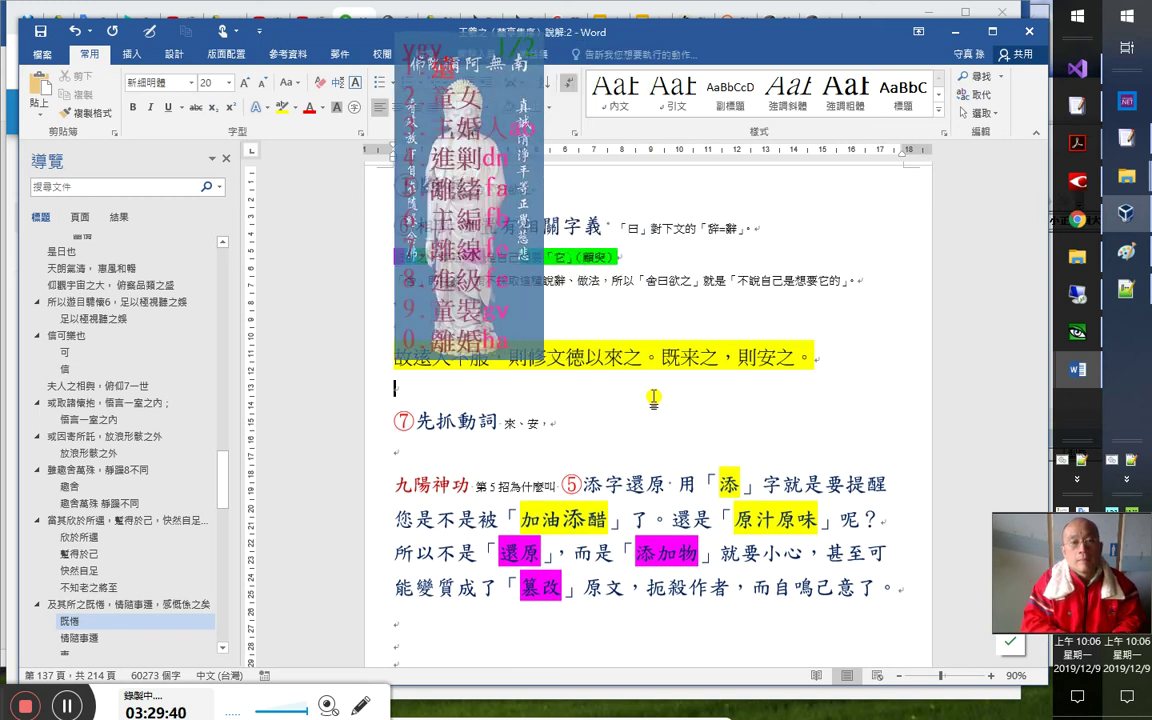